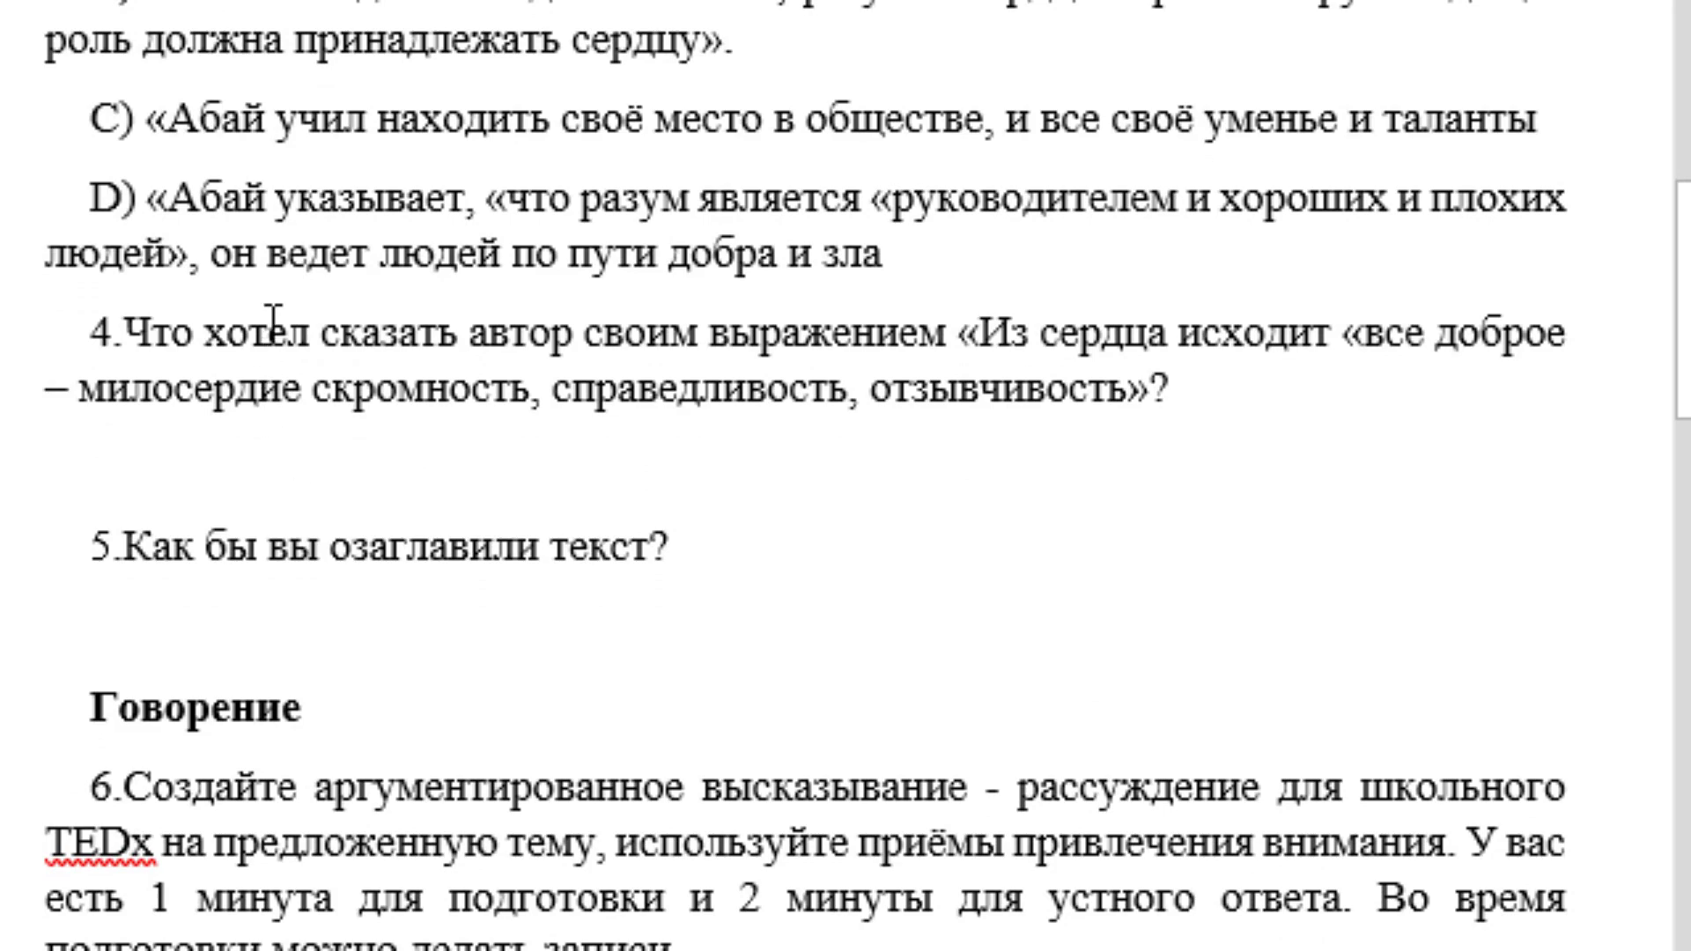
Highlight the word воле in yellow as the answer to question 1
{"action": "left_click_drag", "start_coordinate": [274, 315], "coordinate": [574, 476]}
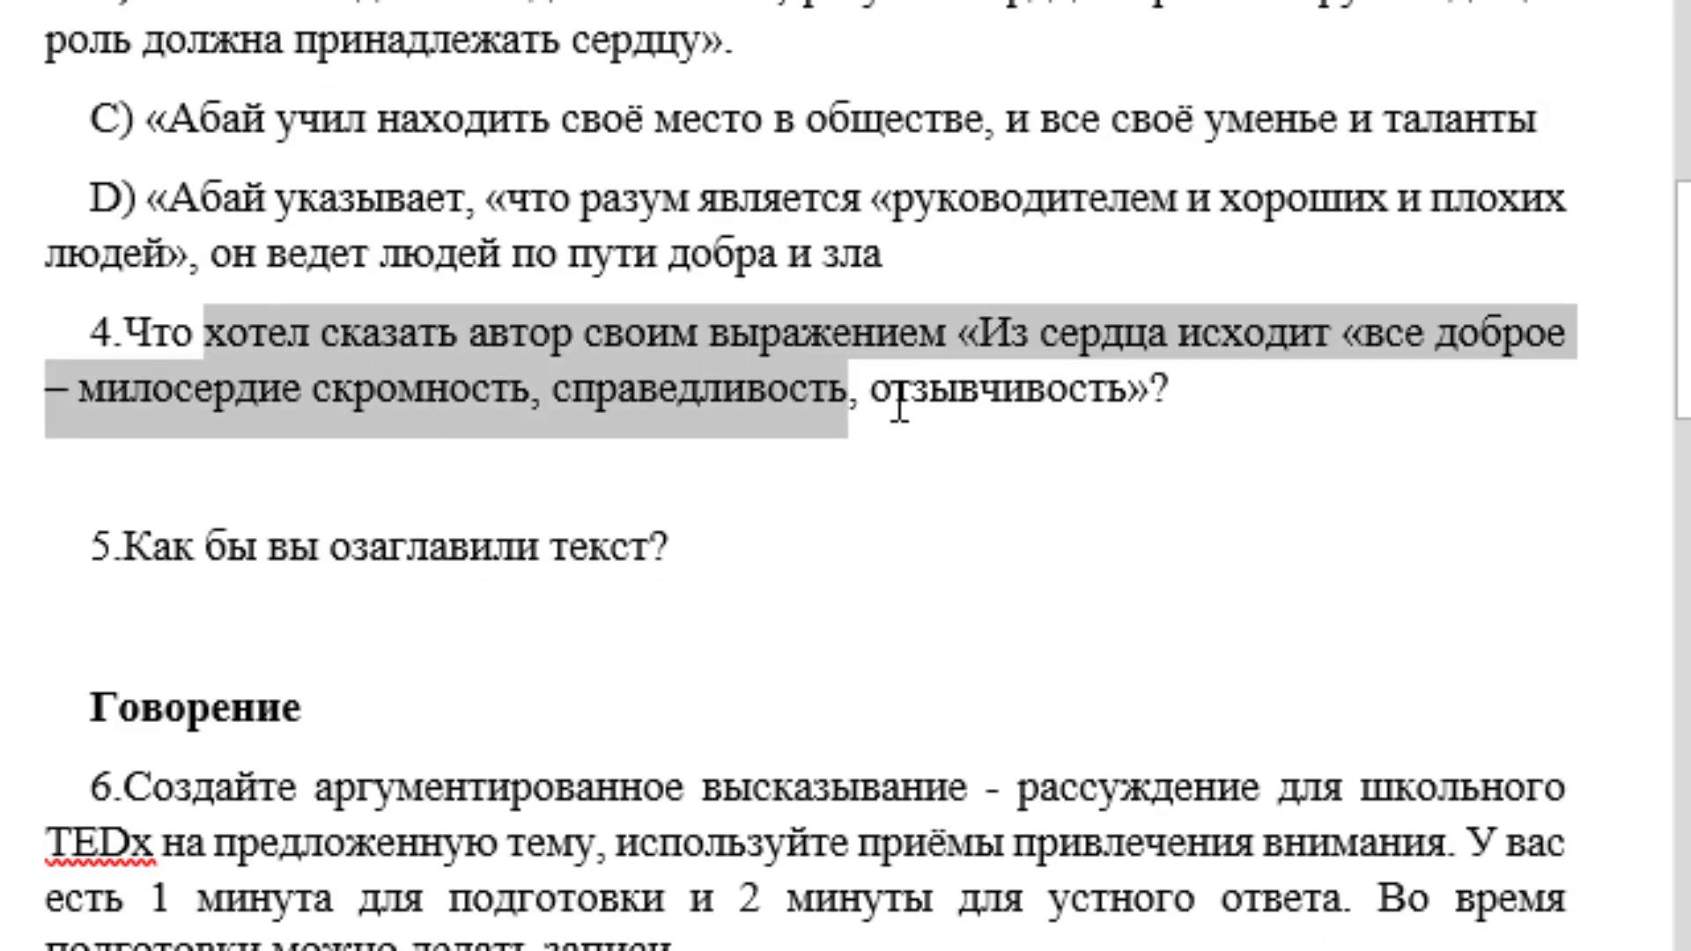
{"action": "left_click", "coordinate": [414, 551]}
{"action": "scroll", "coordinate": [414, 551], "scroll_direction": "up", "scroll_amount": 10}
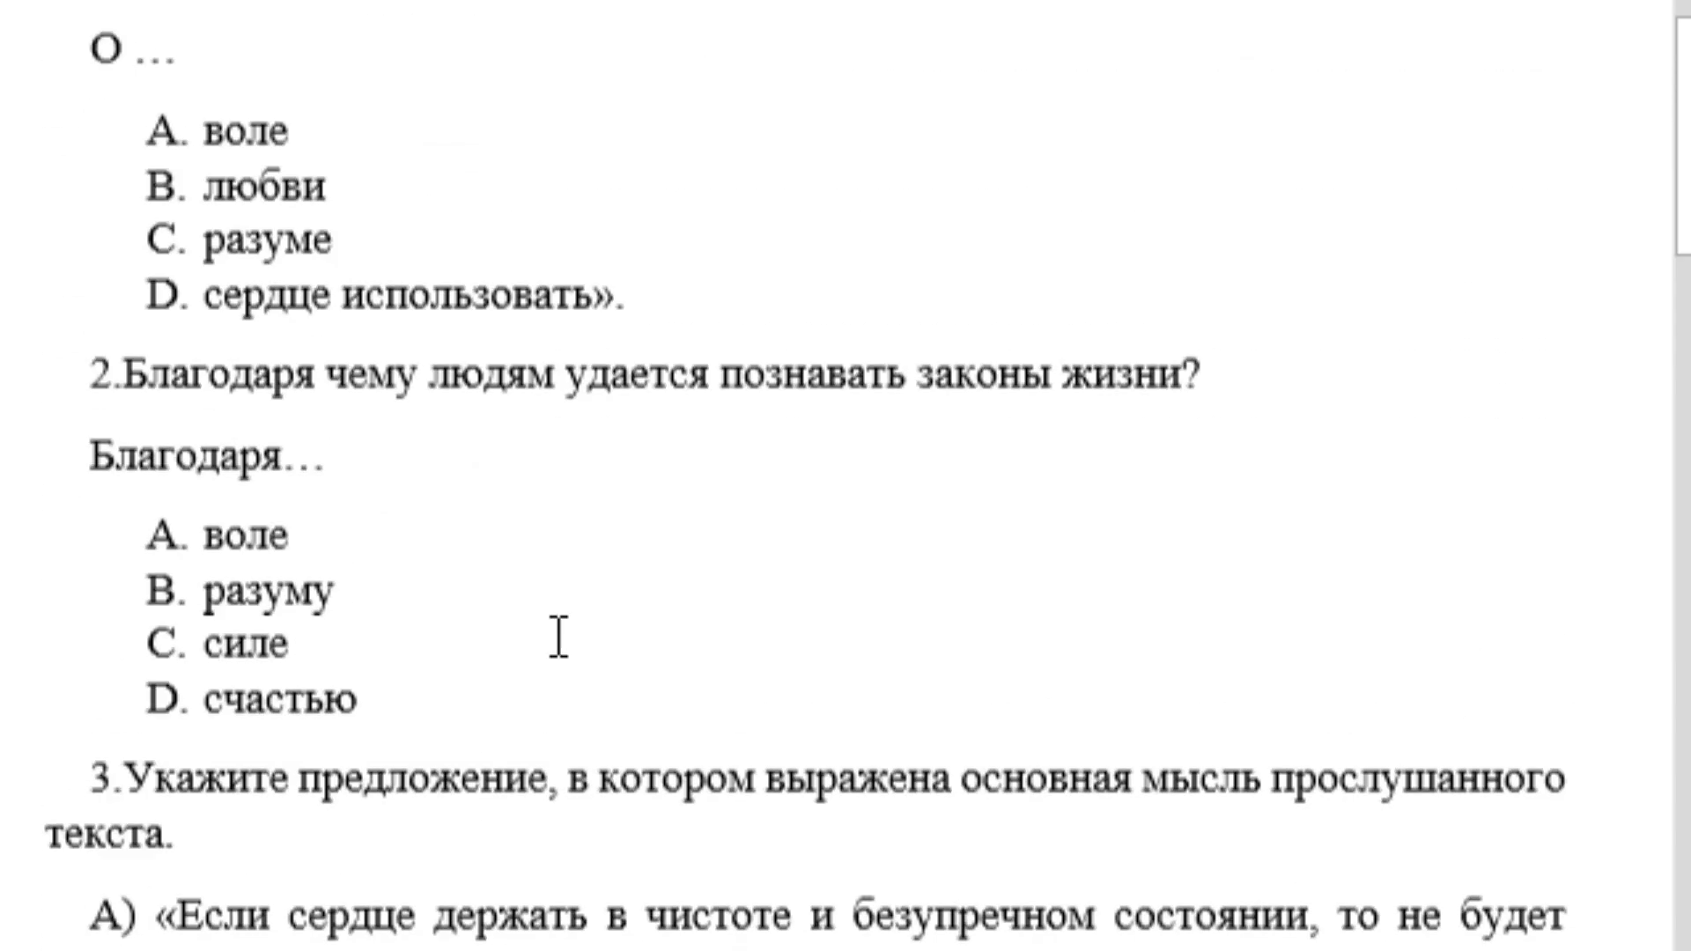
{"action": "scroll", "coordinate": [407, 380], "scroll_direction": "up", "scroll_amount": 5}
{"action": "left_click", "coordinate": [399, 346]}
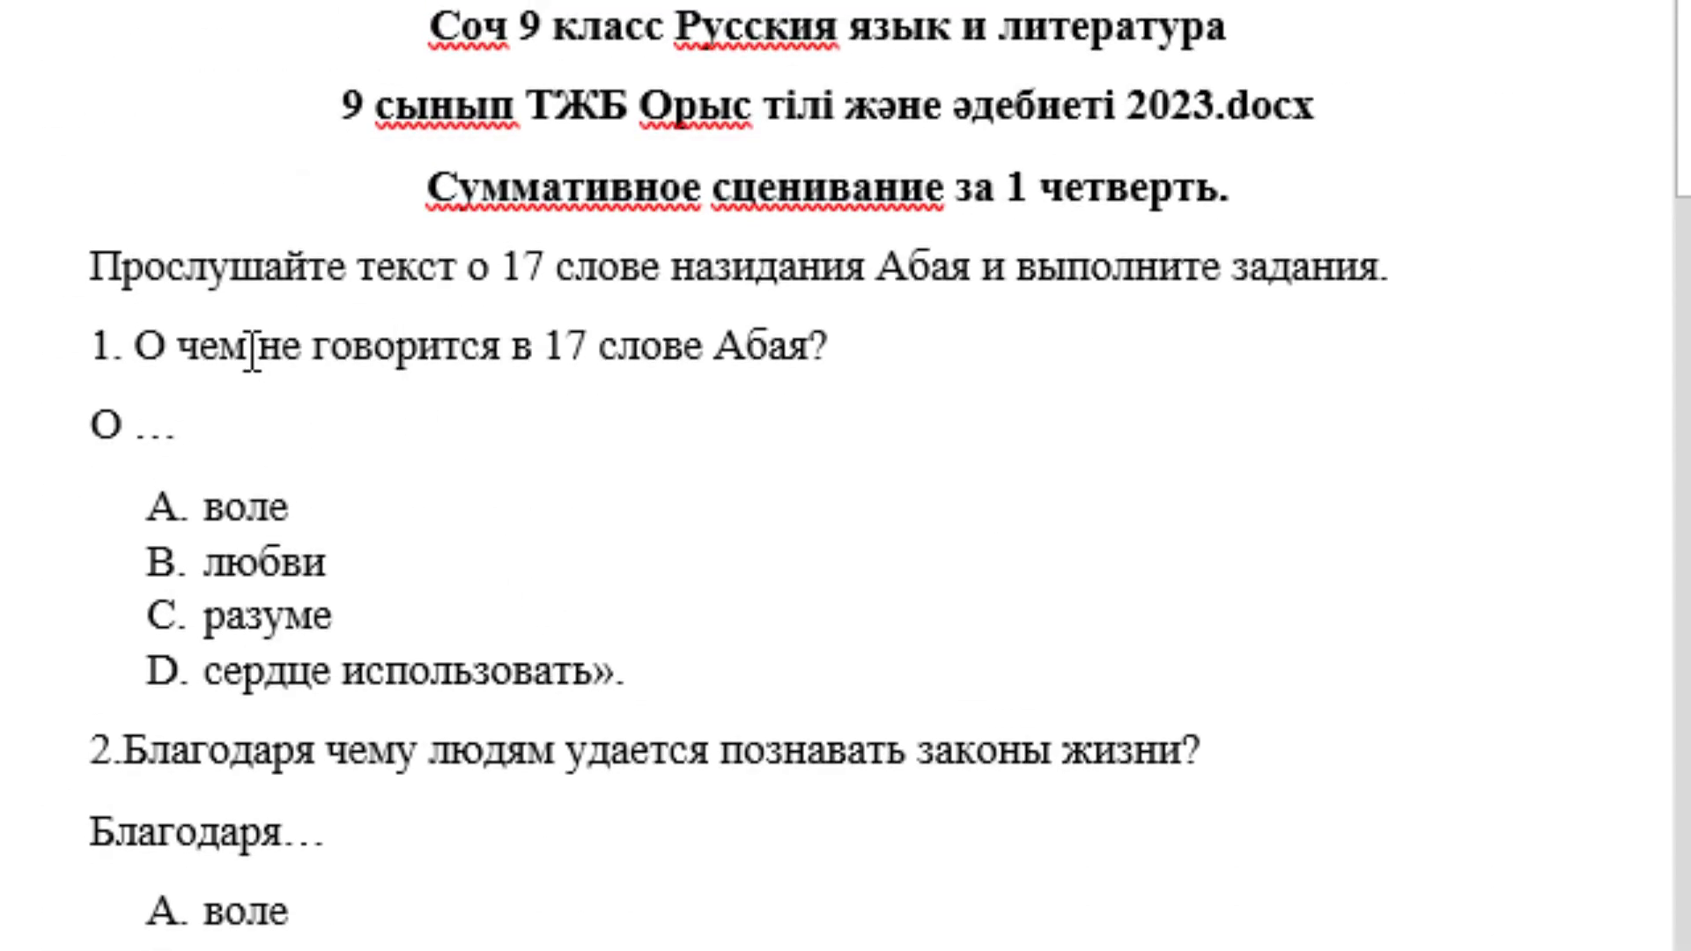
{"action": "left_click_drag", "start_coordinate": [180, 346], "coordinate": [577, 352]}
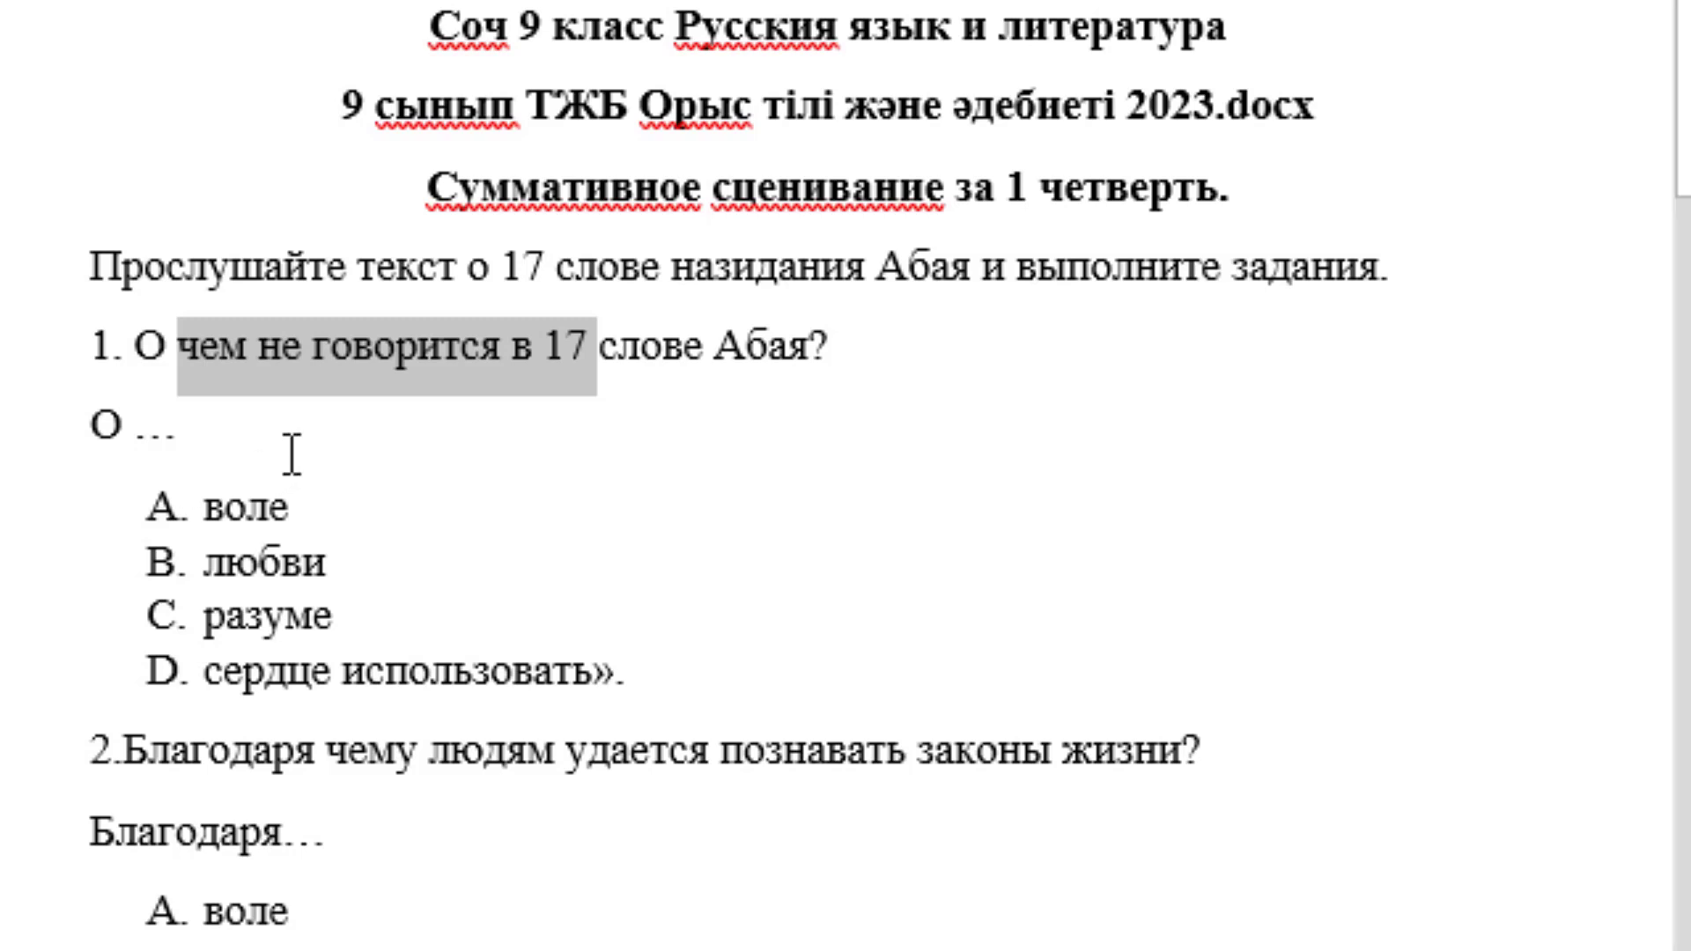
{"action": "left_click", "coordinate": [304, 346]}
{"action": "double_click", "coordinate": [224, 506]}
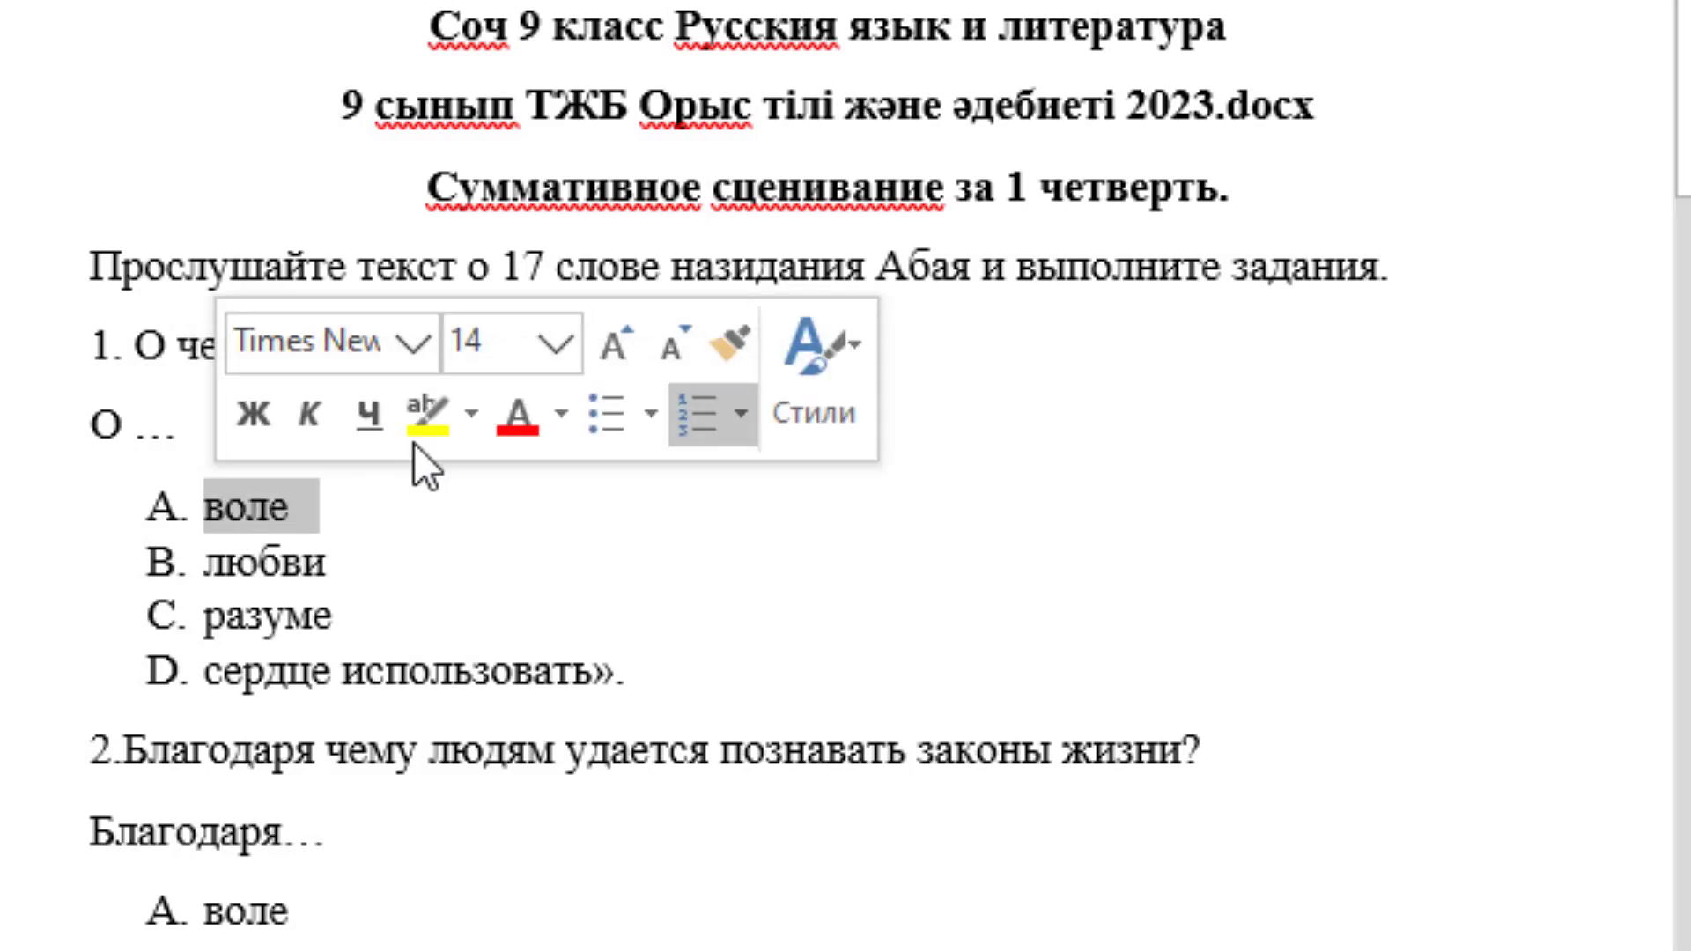
{"action": "left_click", "coordinate": [421, 414]}
Highlight option B. разуму in yellow as question 2's answer
{"action": "scroll", "coordinate": [453, 690], "scroll_direction": "down", "scroll_amount": 5}
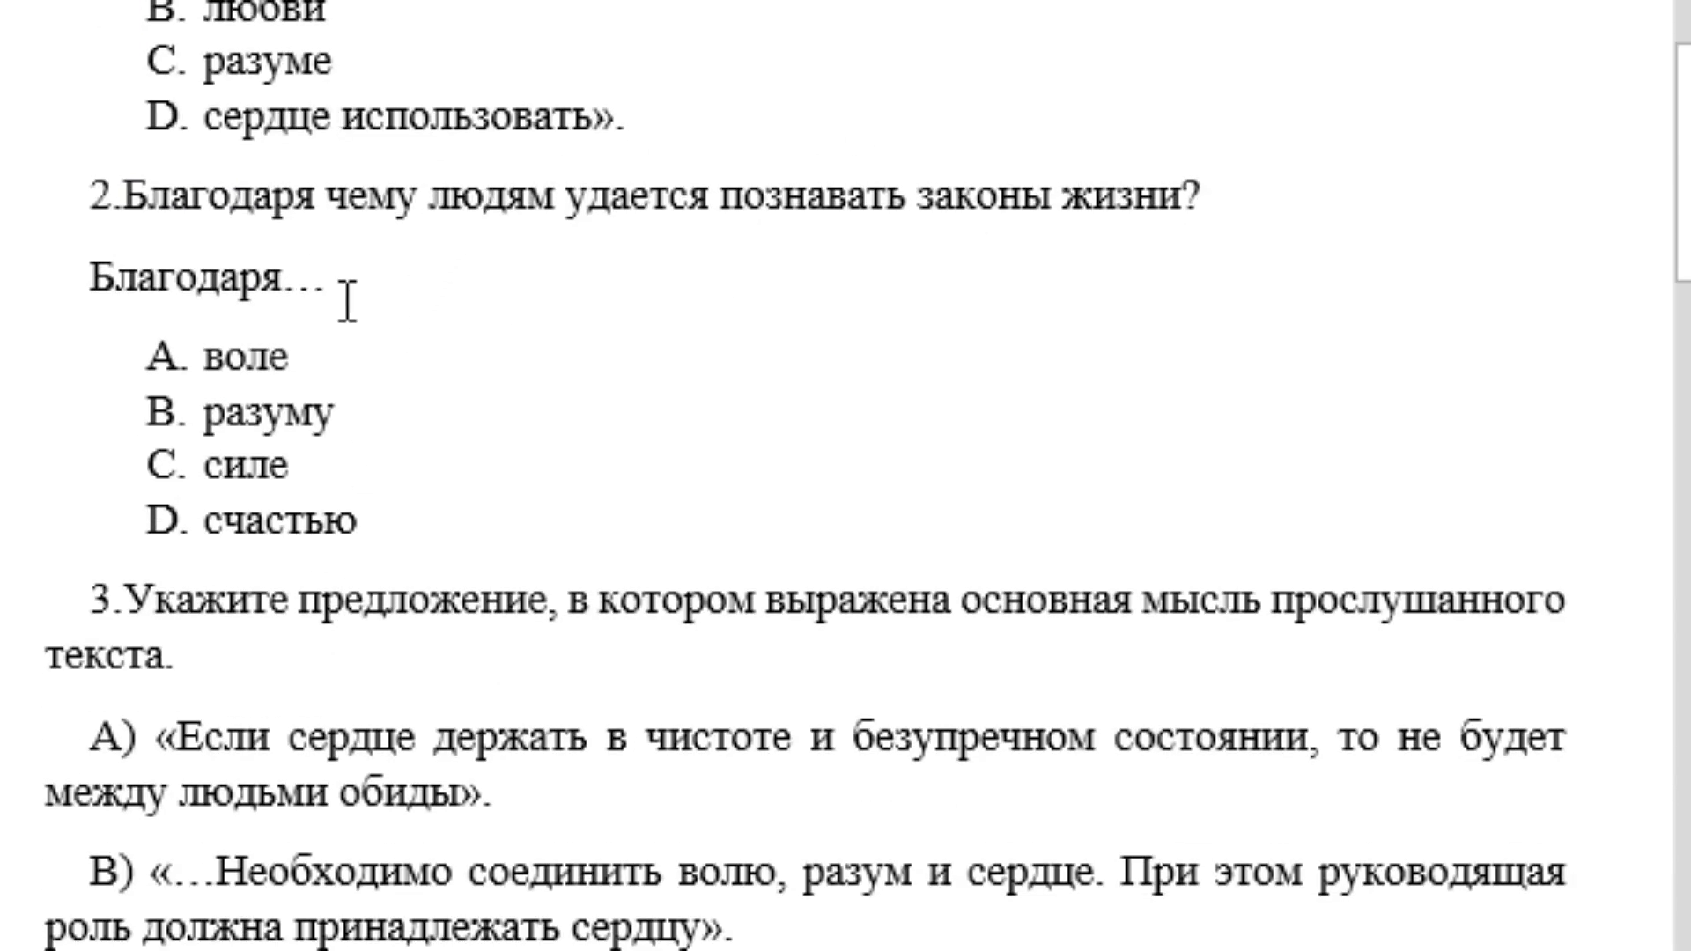
{"action": "triple_click", "coordinate": [252, 410]}
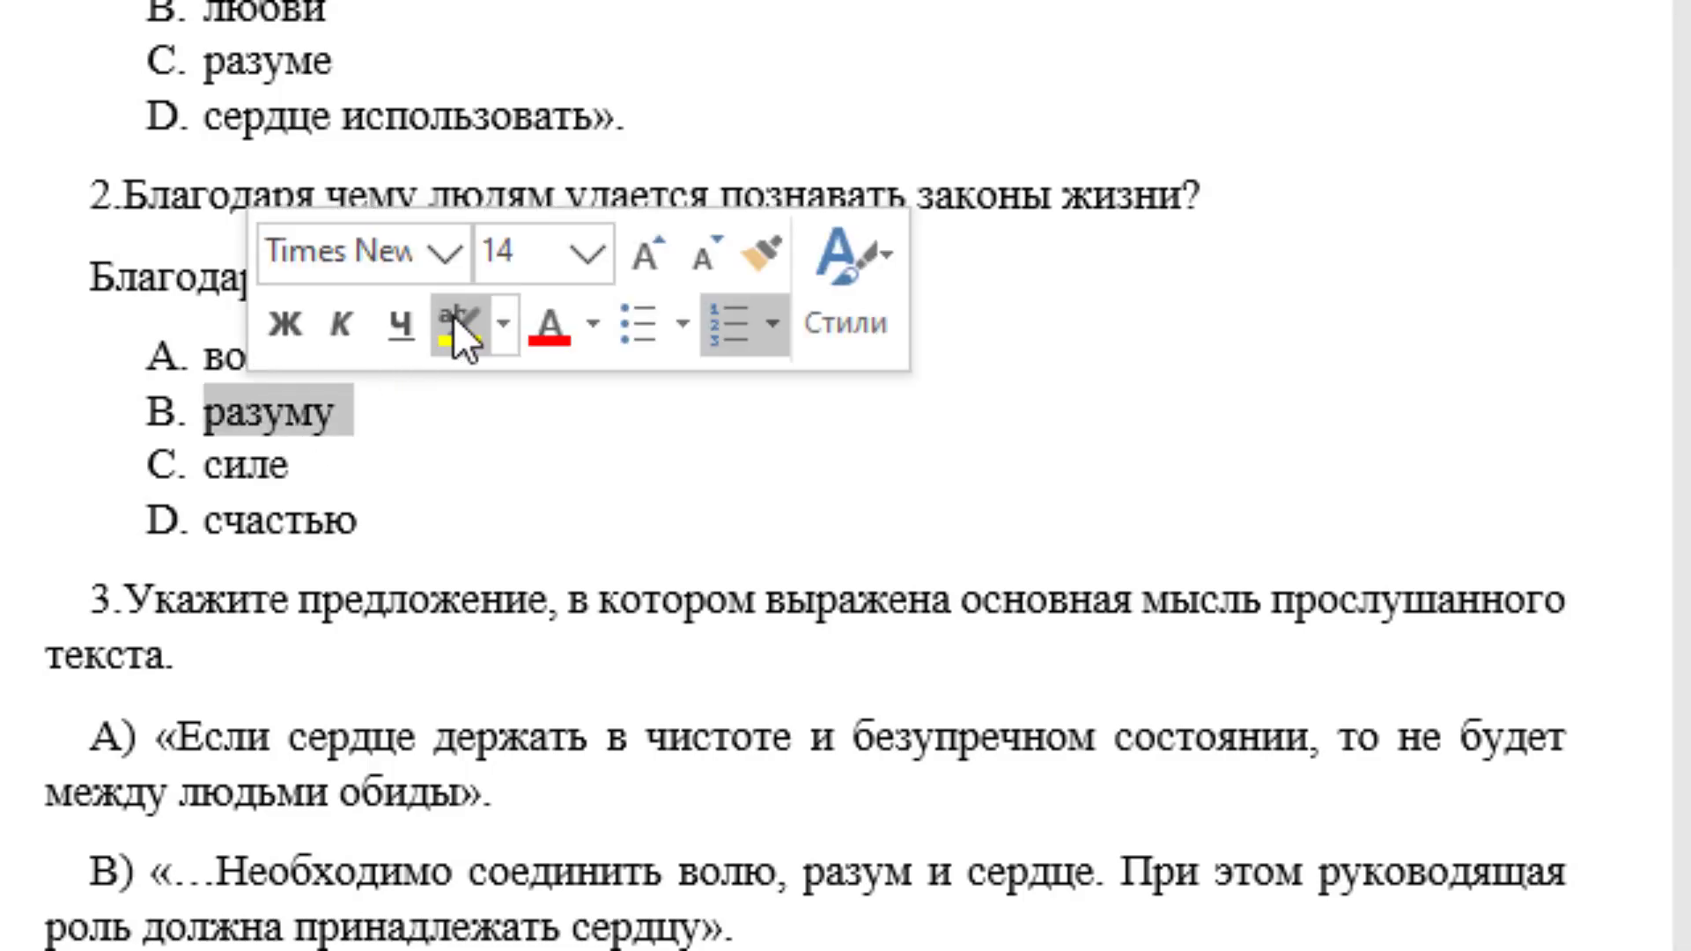
{"action": "left_click", "coordinate": [452, 319]}
{"action": "scroll", "coordinate": [395, 462], "scroll_direction": "down", "scroll_amount": 3}
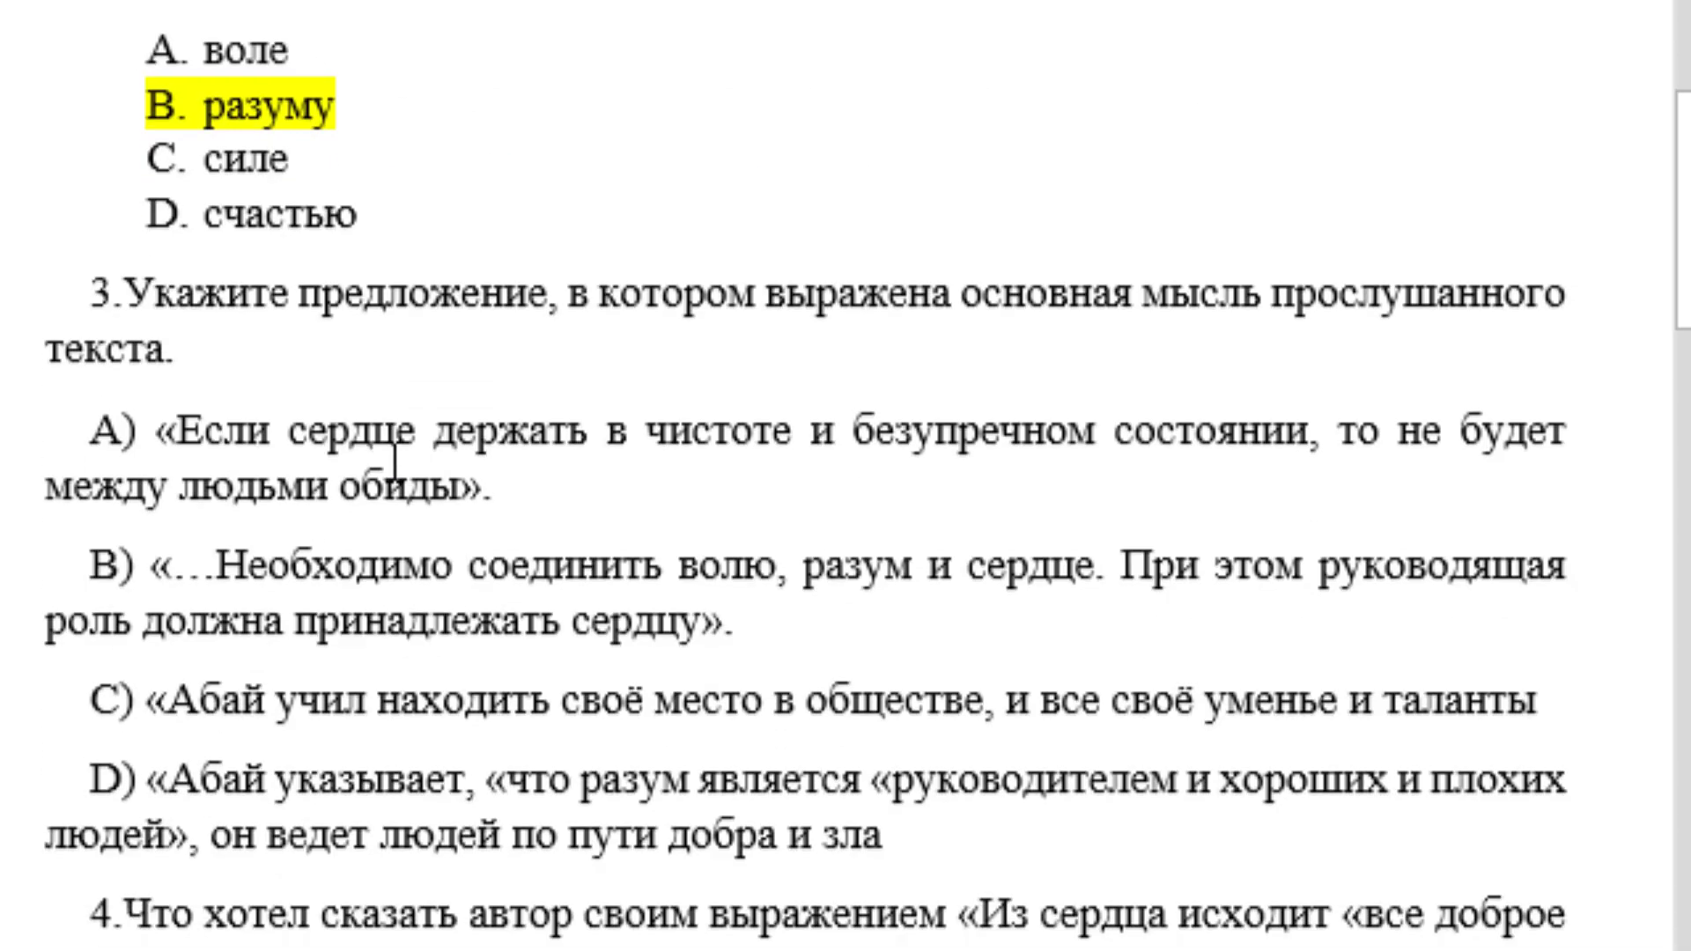
{"action": "scroll", "coordinate": [389, 528], "scroll_direction": "down", "scroll_amount": 2}
Highlight option B's quotation in question 3 in yellow
{"action": "scroll", "coordinate": [264, 176], "scroll_direction": "down", "scroll_amount": 1}
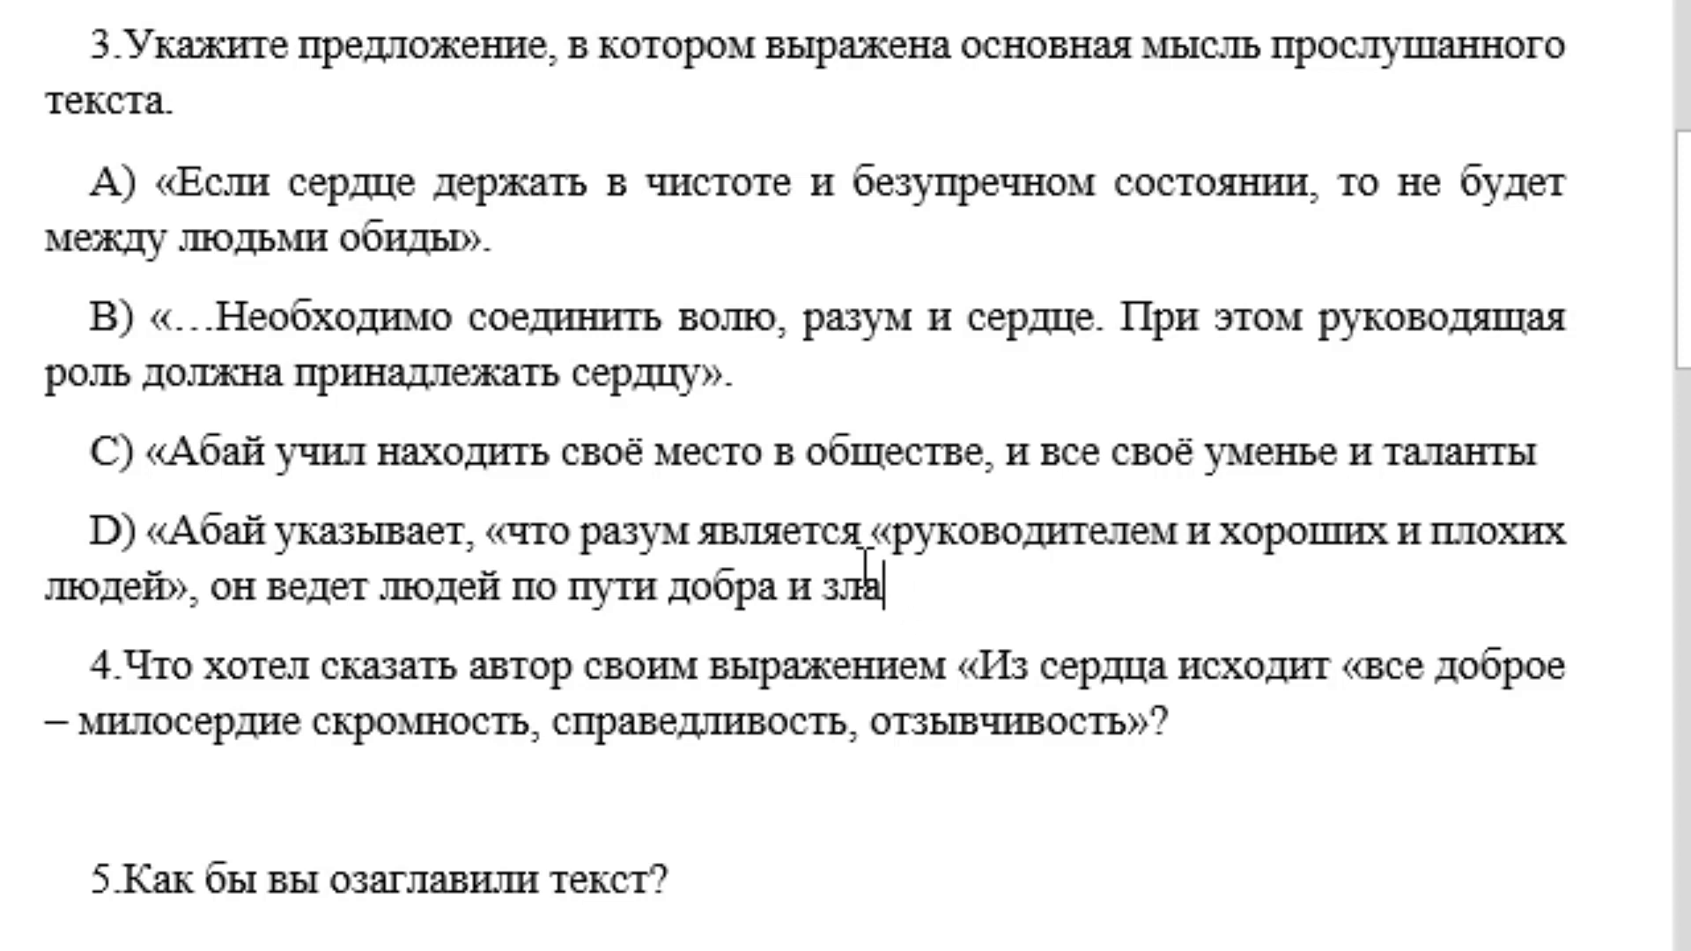
{"action": "left_click_drag", "start_coordinate": [154, 318], "coordinate": [723, 387]}
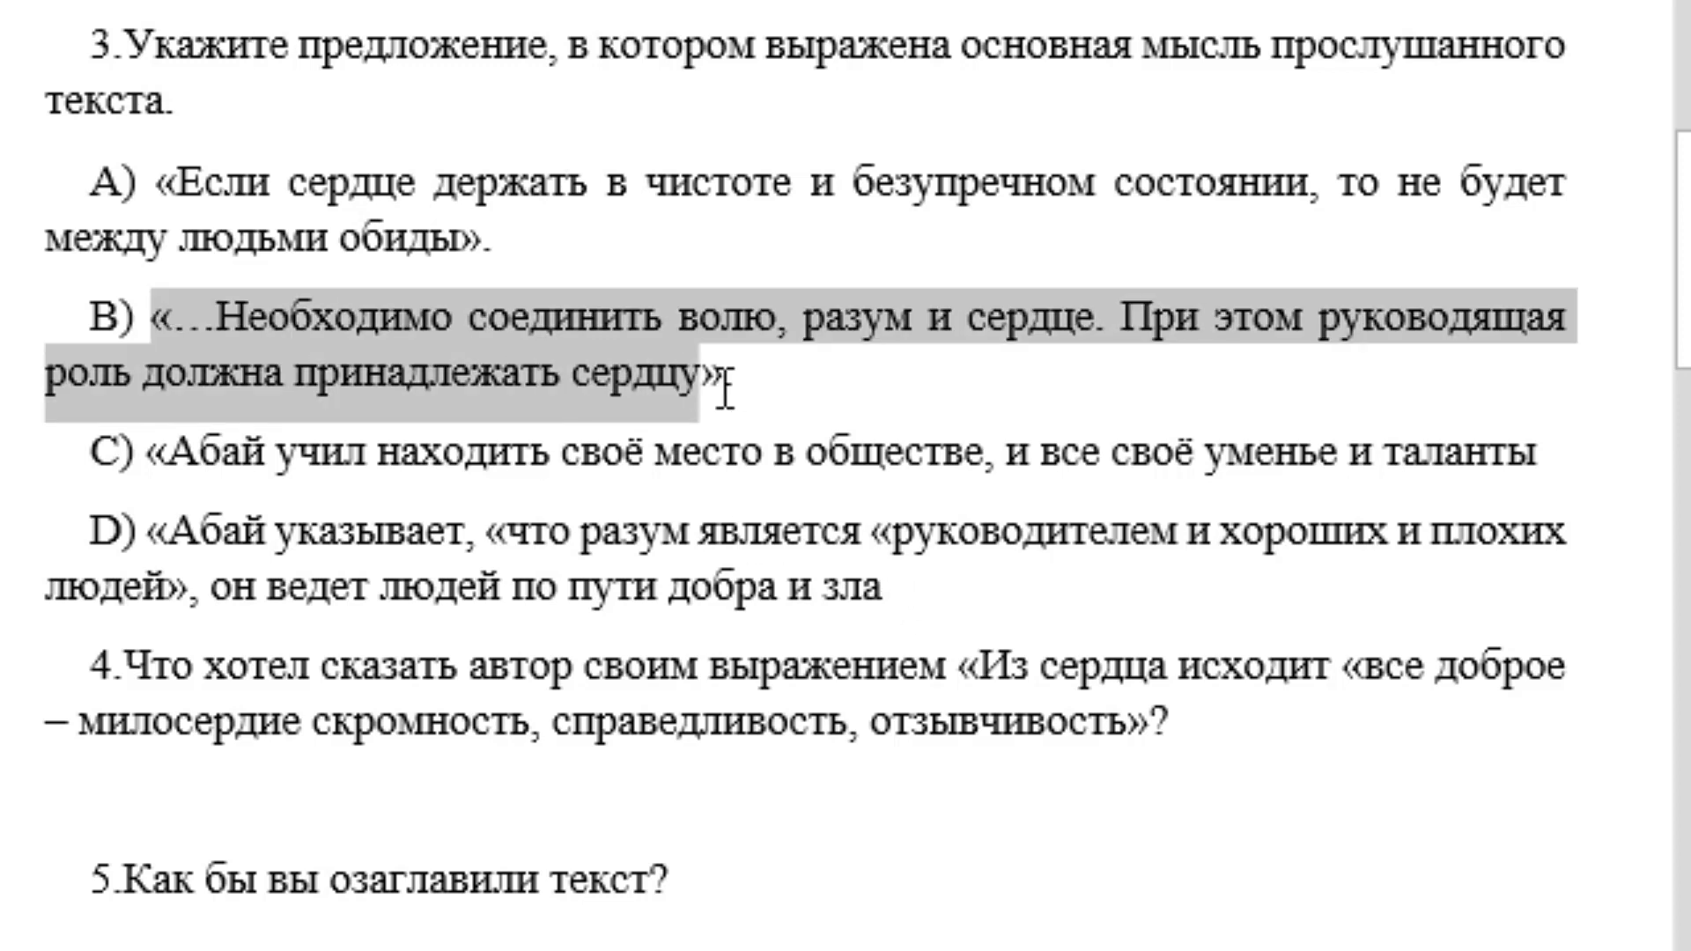
{"action": "left_click", "coordinate": [984, 282]}
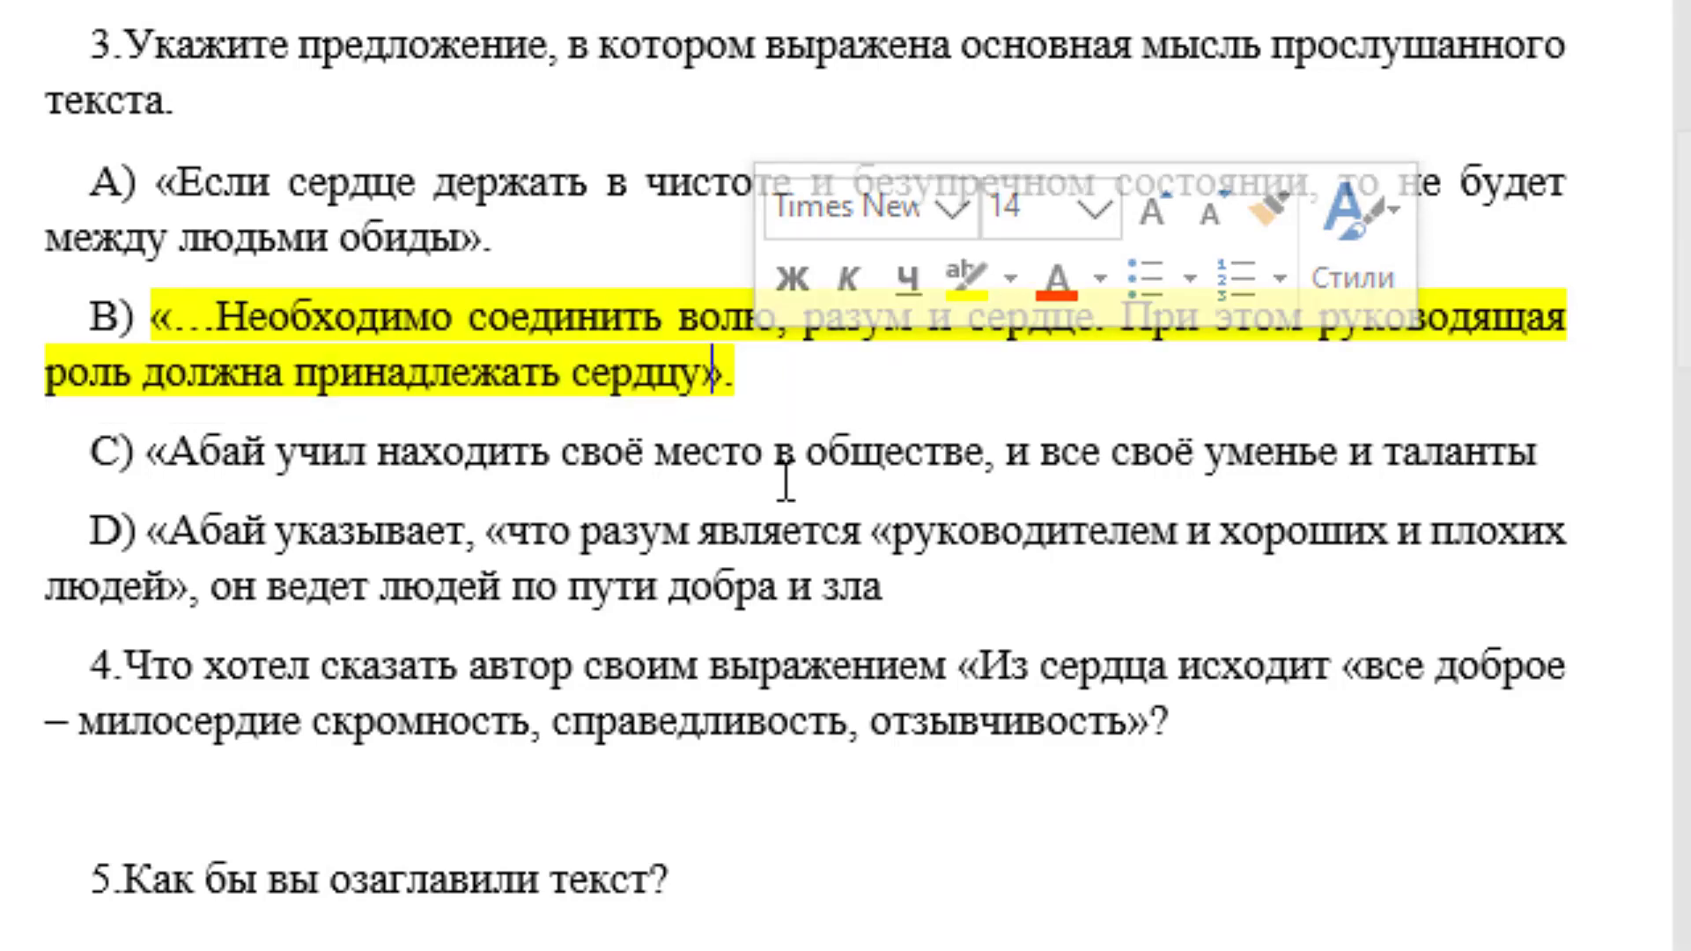
{"action": "scroll", "coordinate": [785, 480], "scroll_direction": "down", "scroll_amount": 2}
{"action": "scroll", "coordinate": [421, 264], "scroll_direction": "down", "scroll_amount": 5}
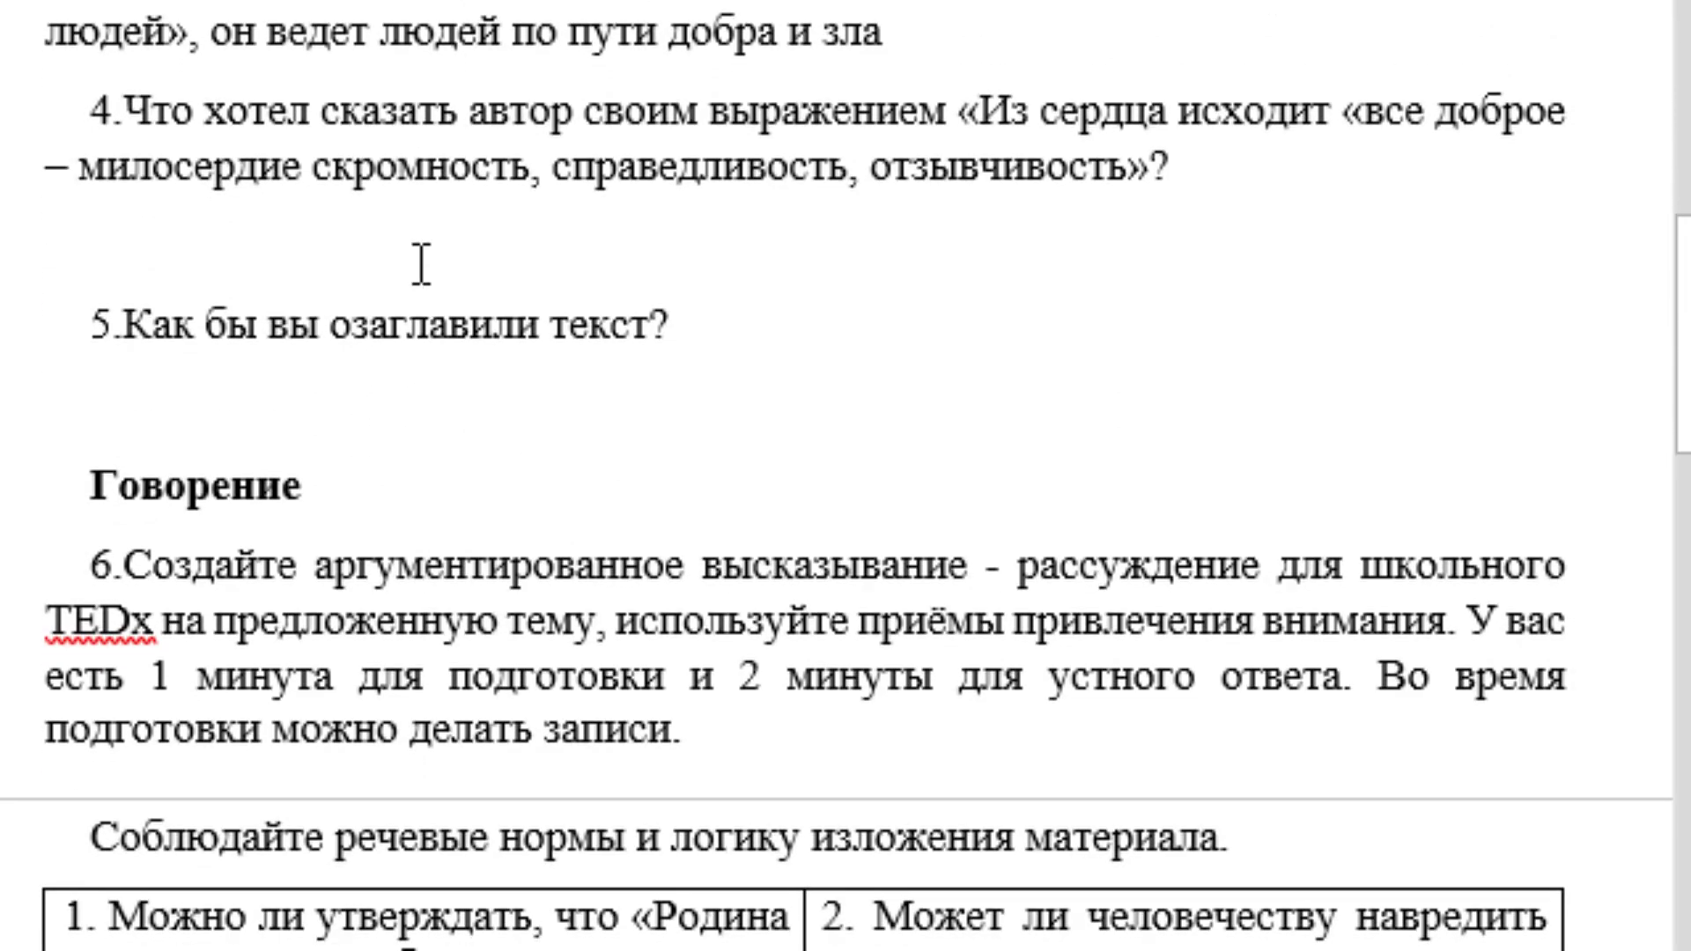
{"action": "left_click", "coordinate": [427, 164]}
Under question 4, write that virtues like mercy, modesty, justice and responsiveness come from the heart
{"action": "left_click", "coordinate": [247, 249]}
{"action": "type", "text": "автор "}
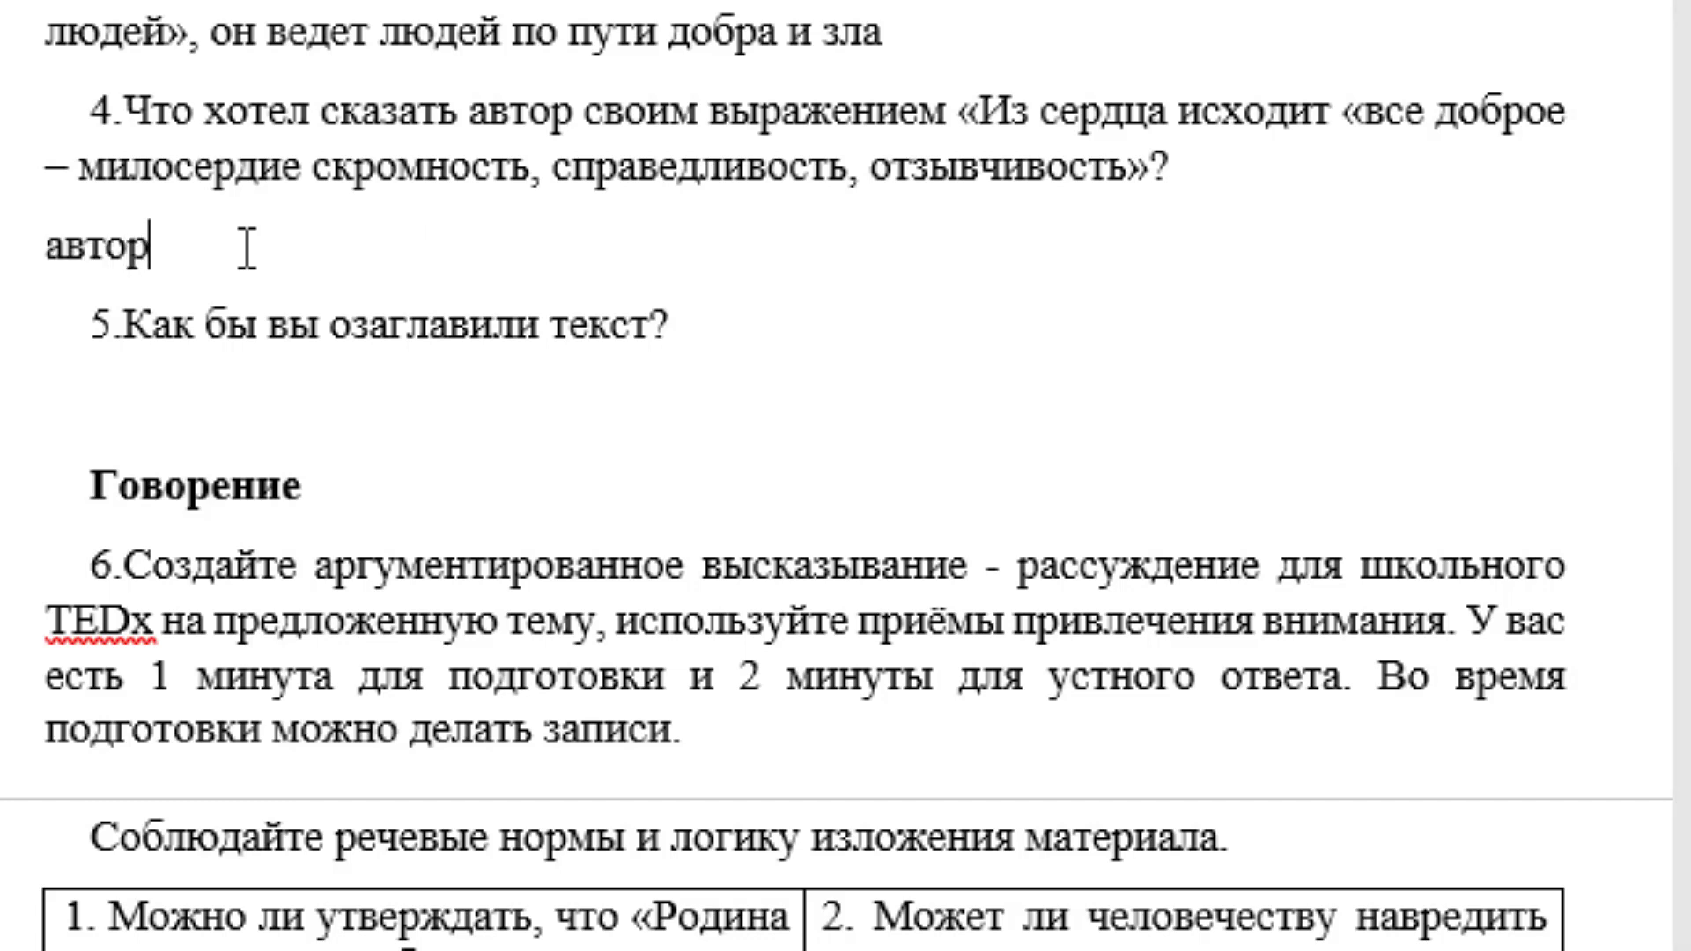
{"action": "type", "text": "хотел с"}
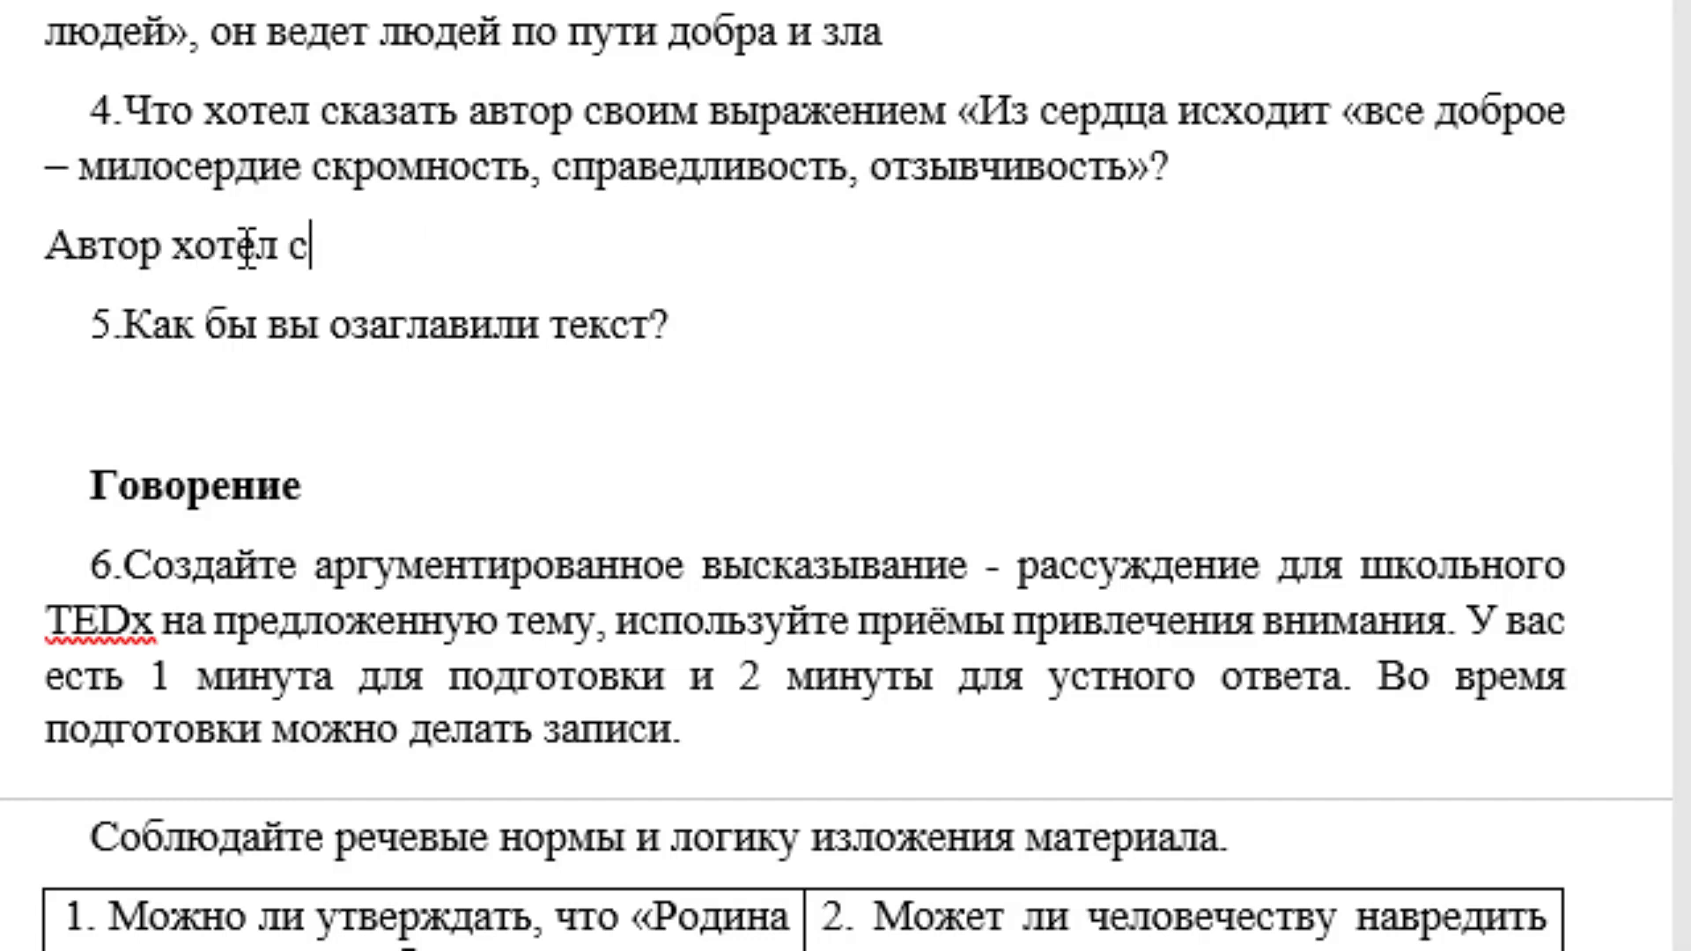
{"action": "type", "text": "казать,"}
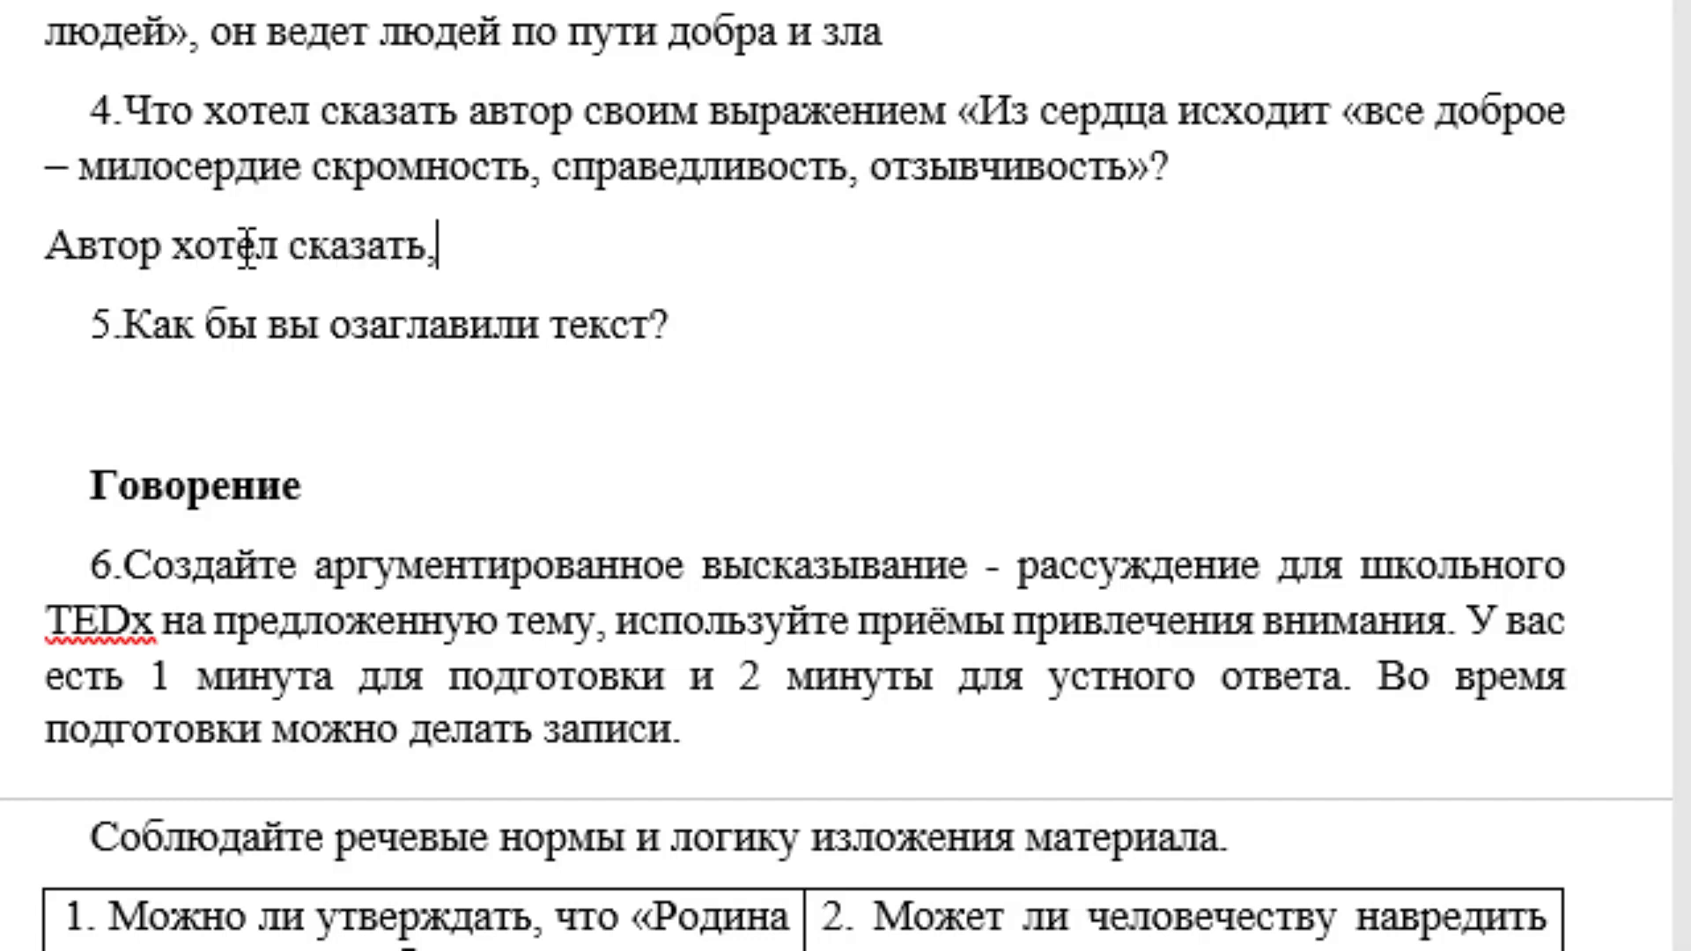
{"action": "type", "text": " что"}
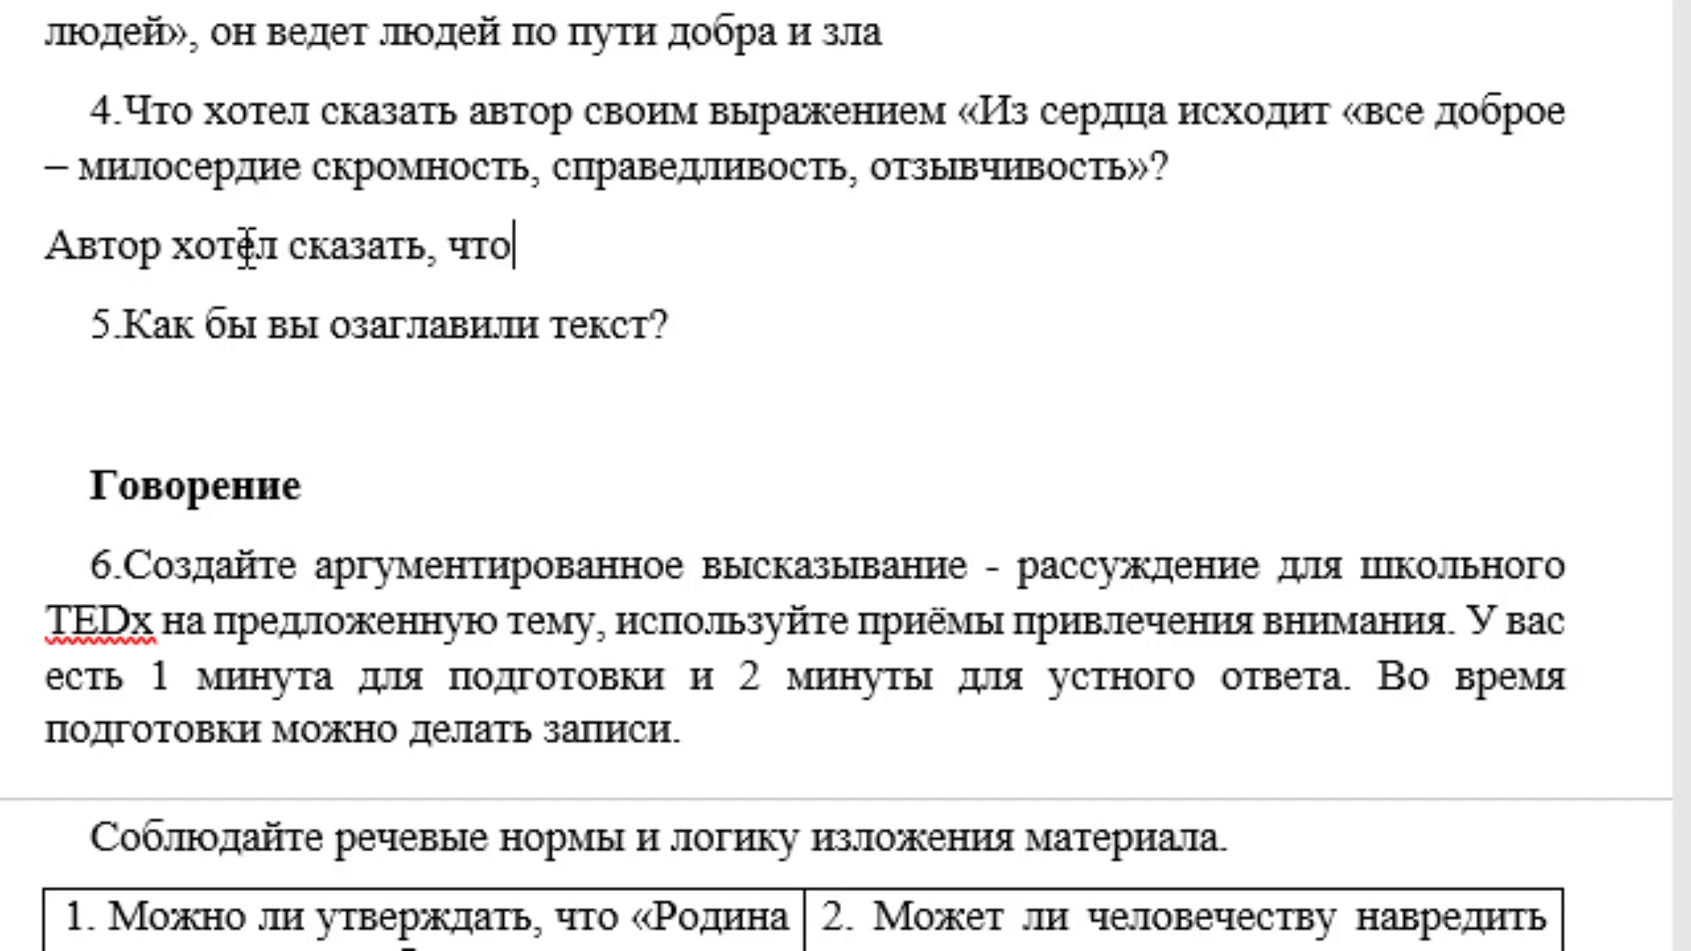
{"action": "type", "text": " все до"}
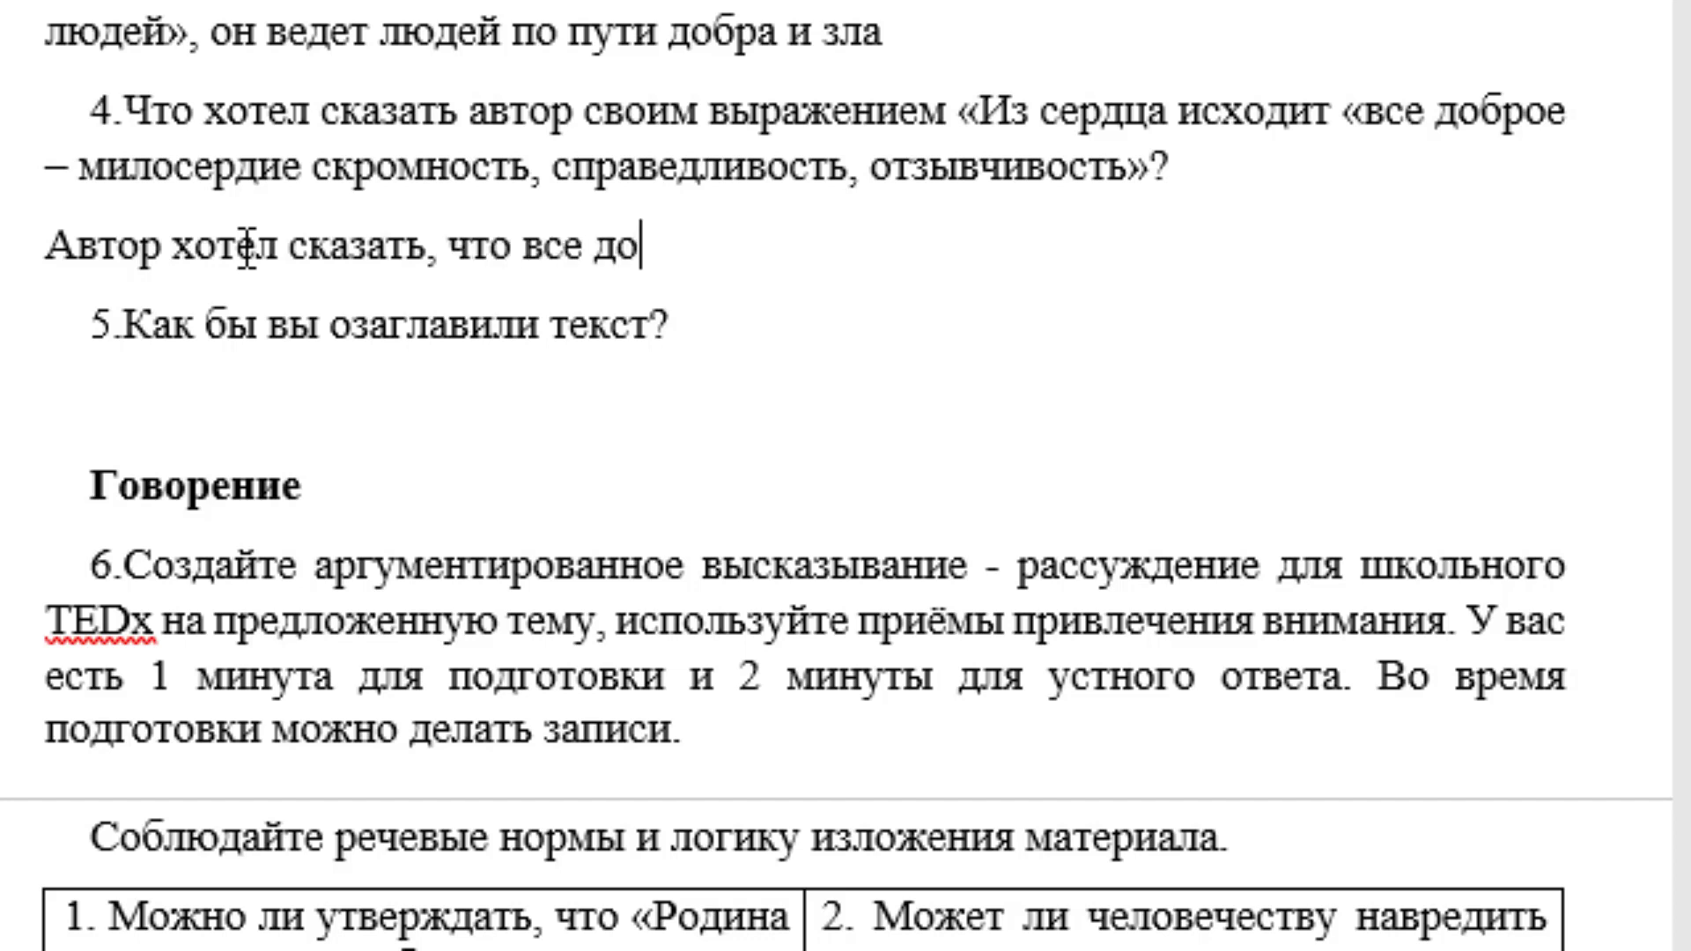
{"action": "type", "text": "бродетели "}
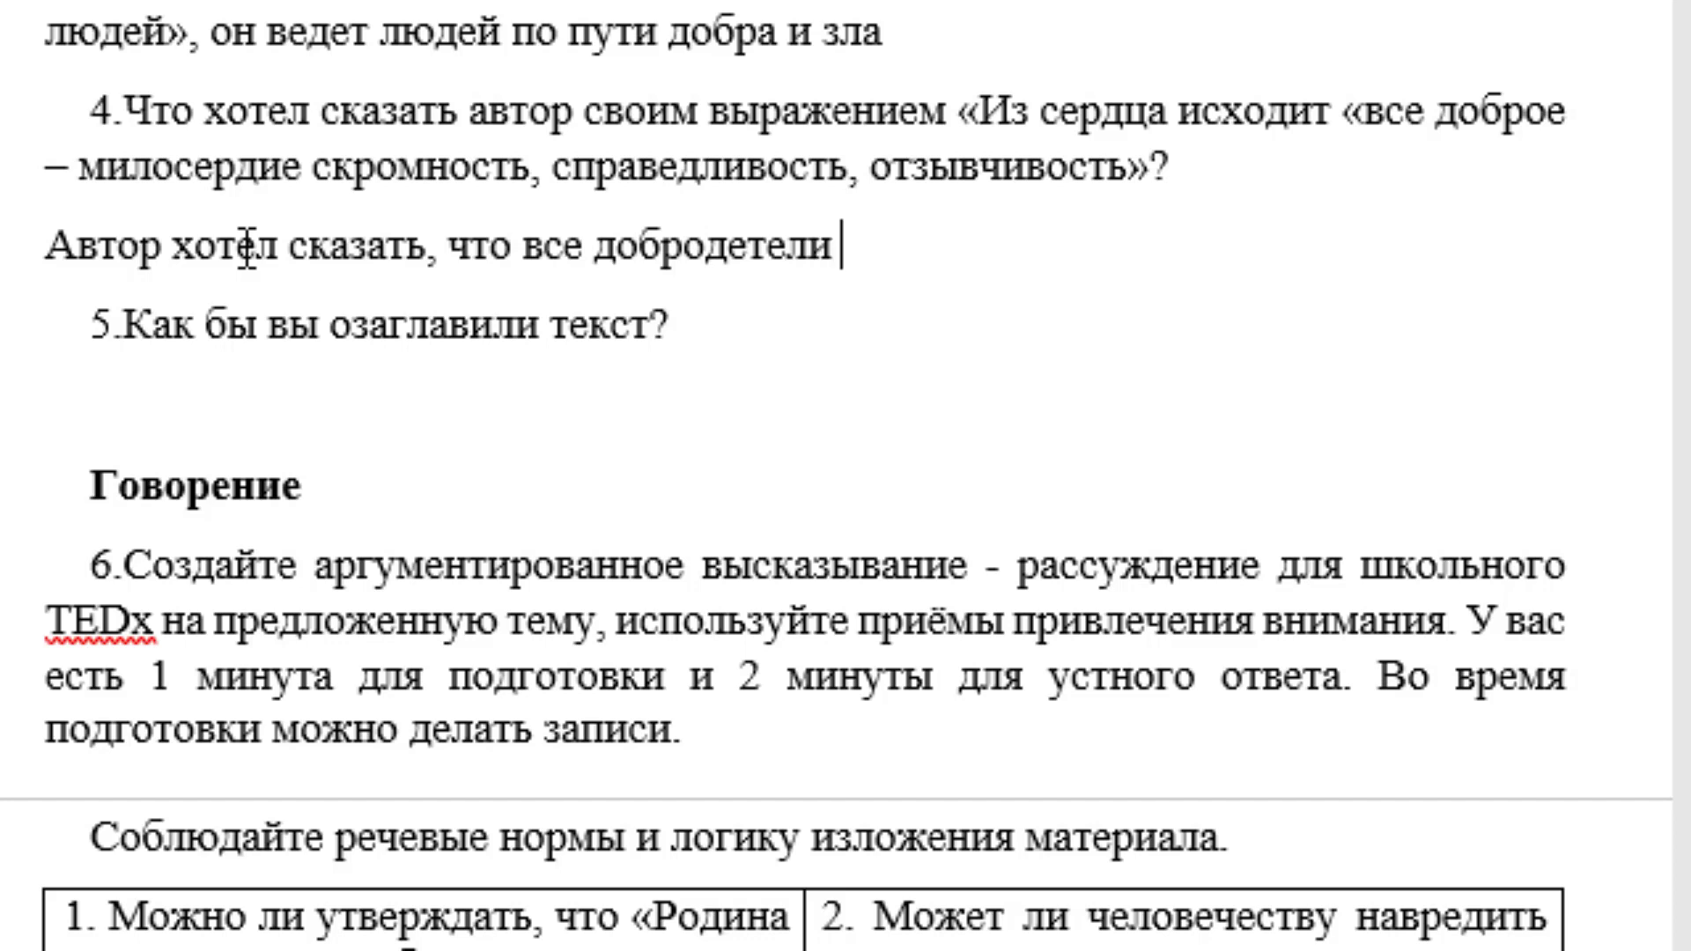
{"action": "type", "text": "и челове"}
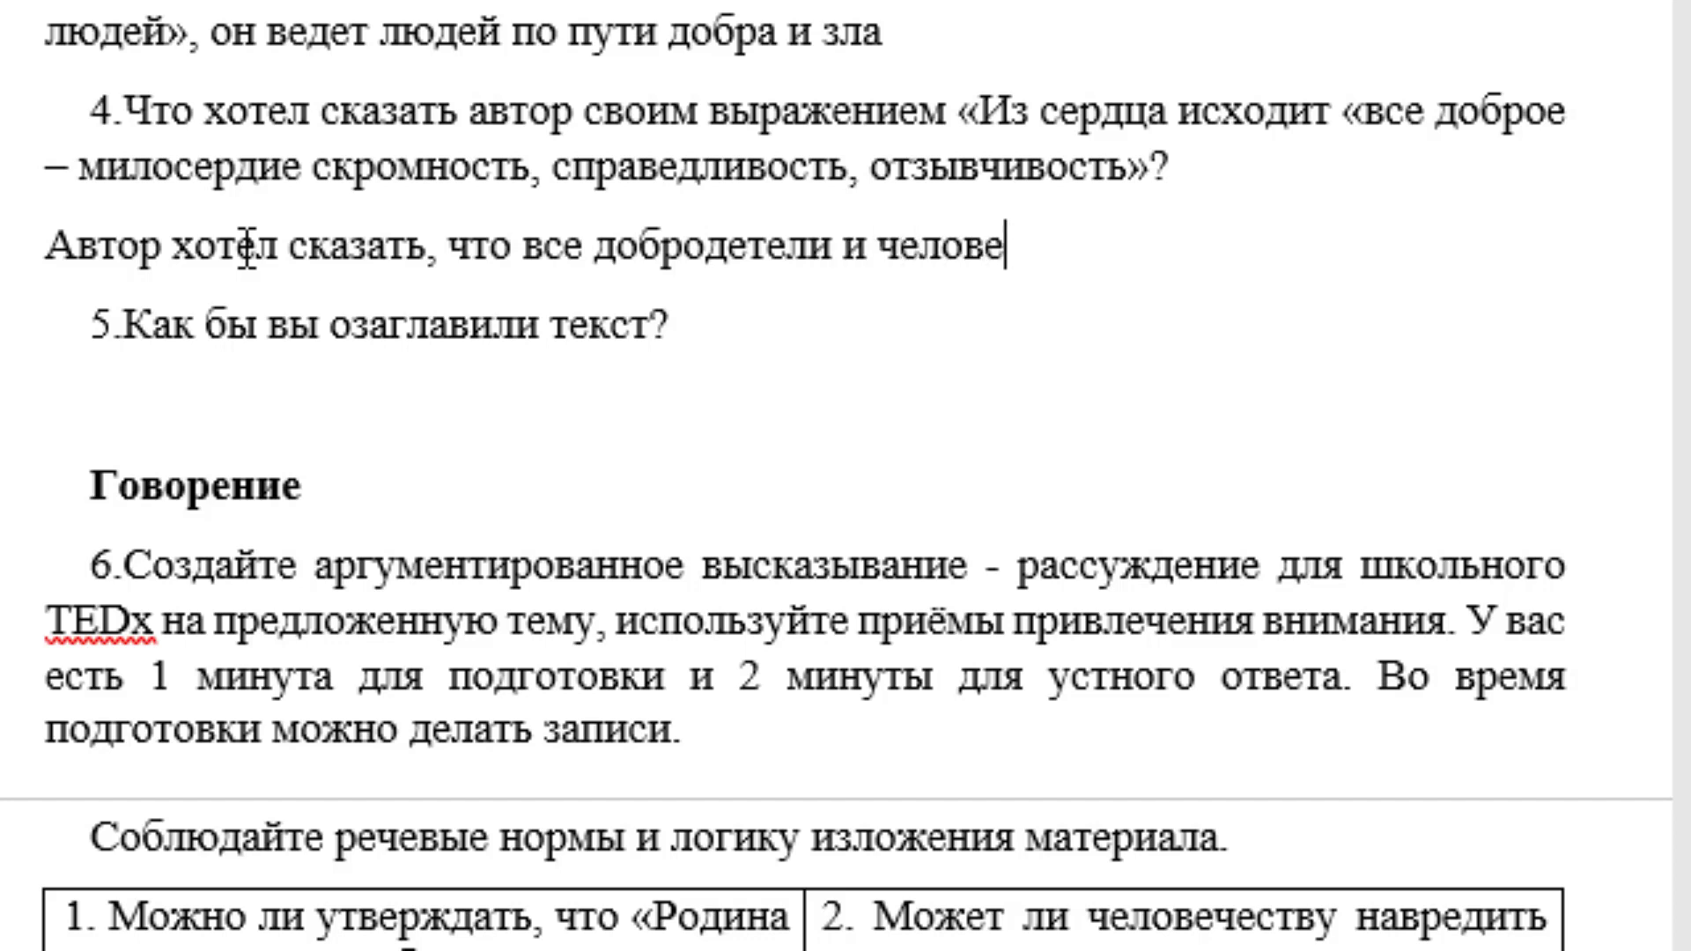
{"action": "type", "text": "ческие"}
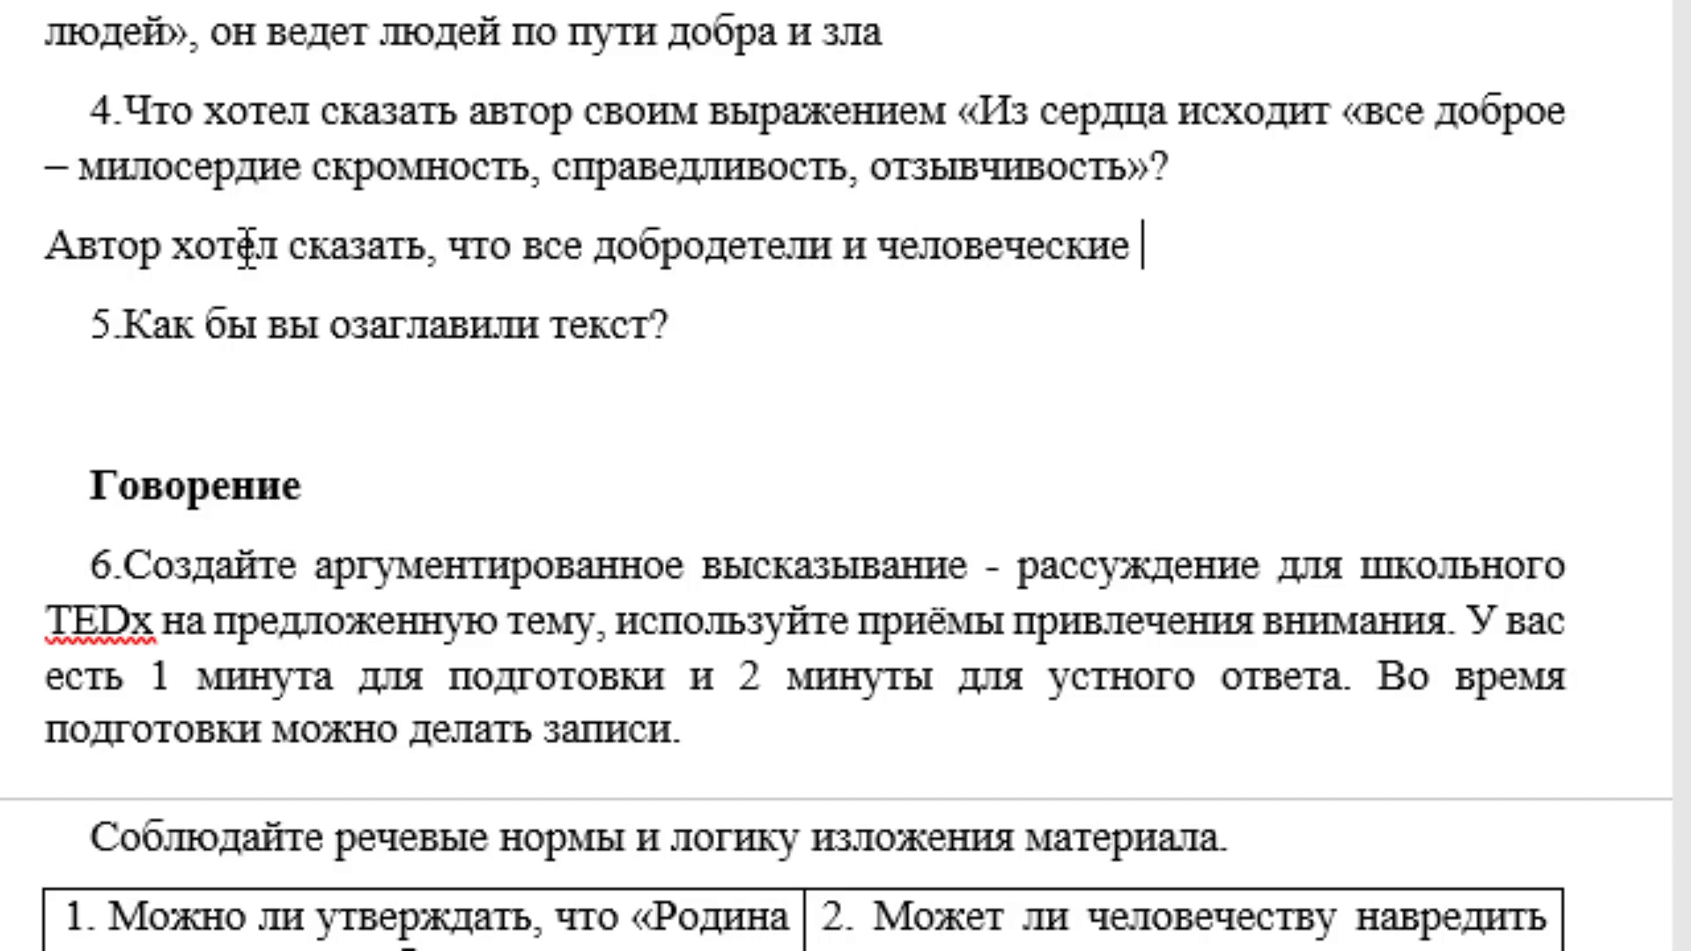
{"action": "type", "text": "качества"}
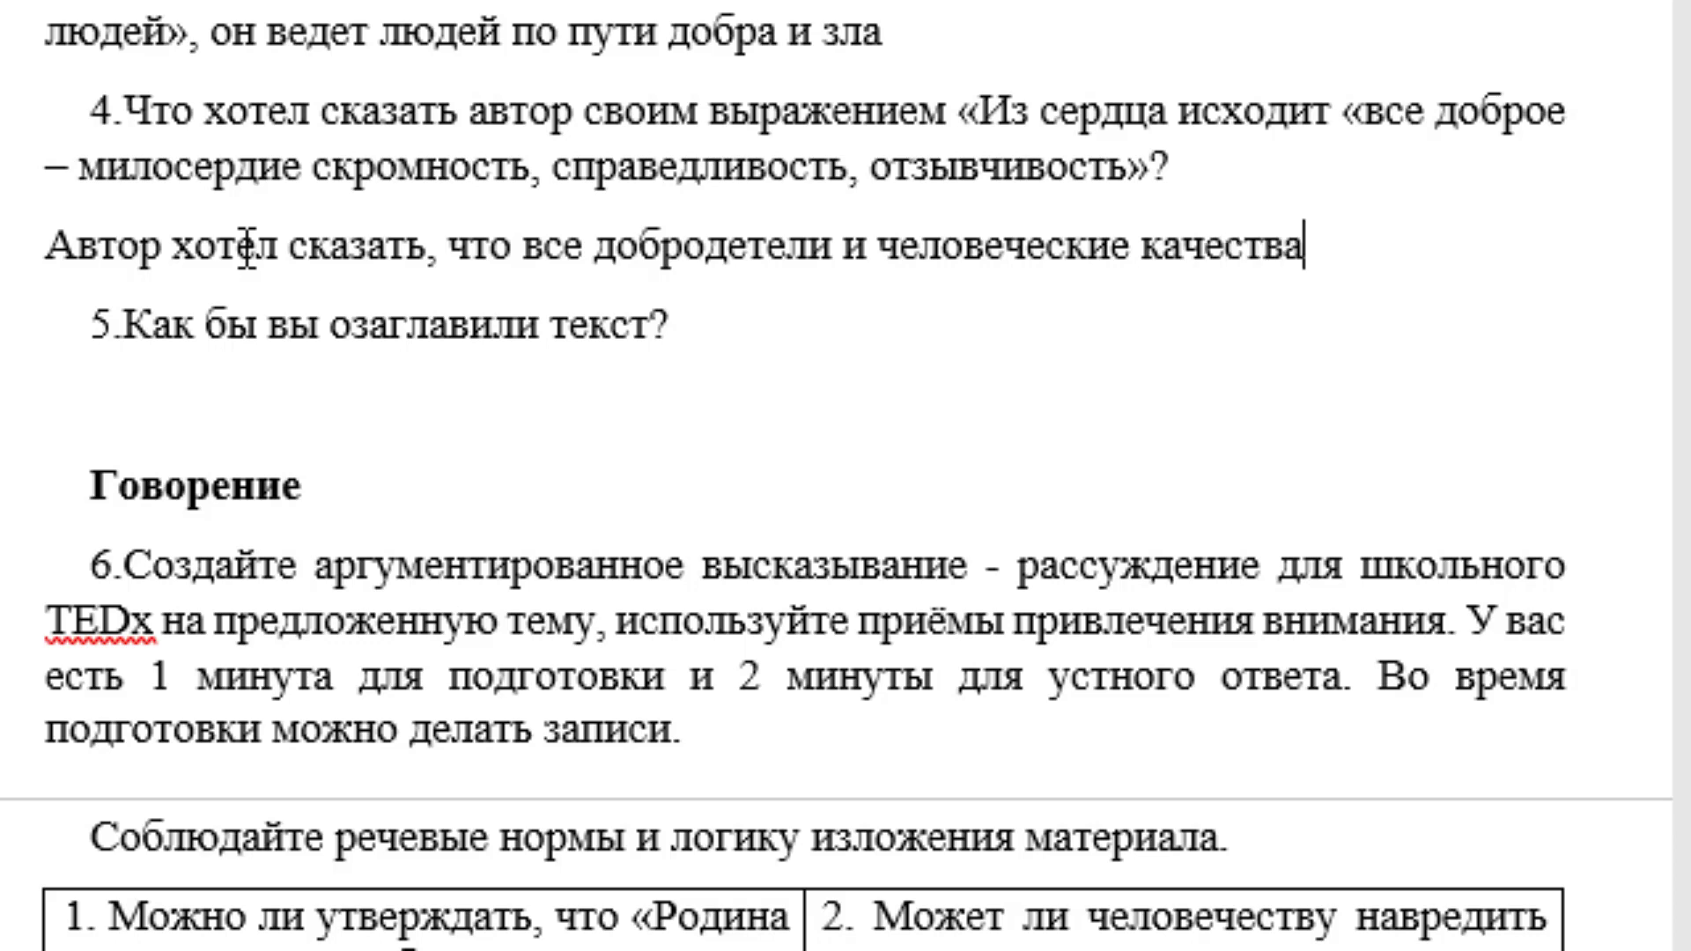
{"action": "type", "text": ", такие"}
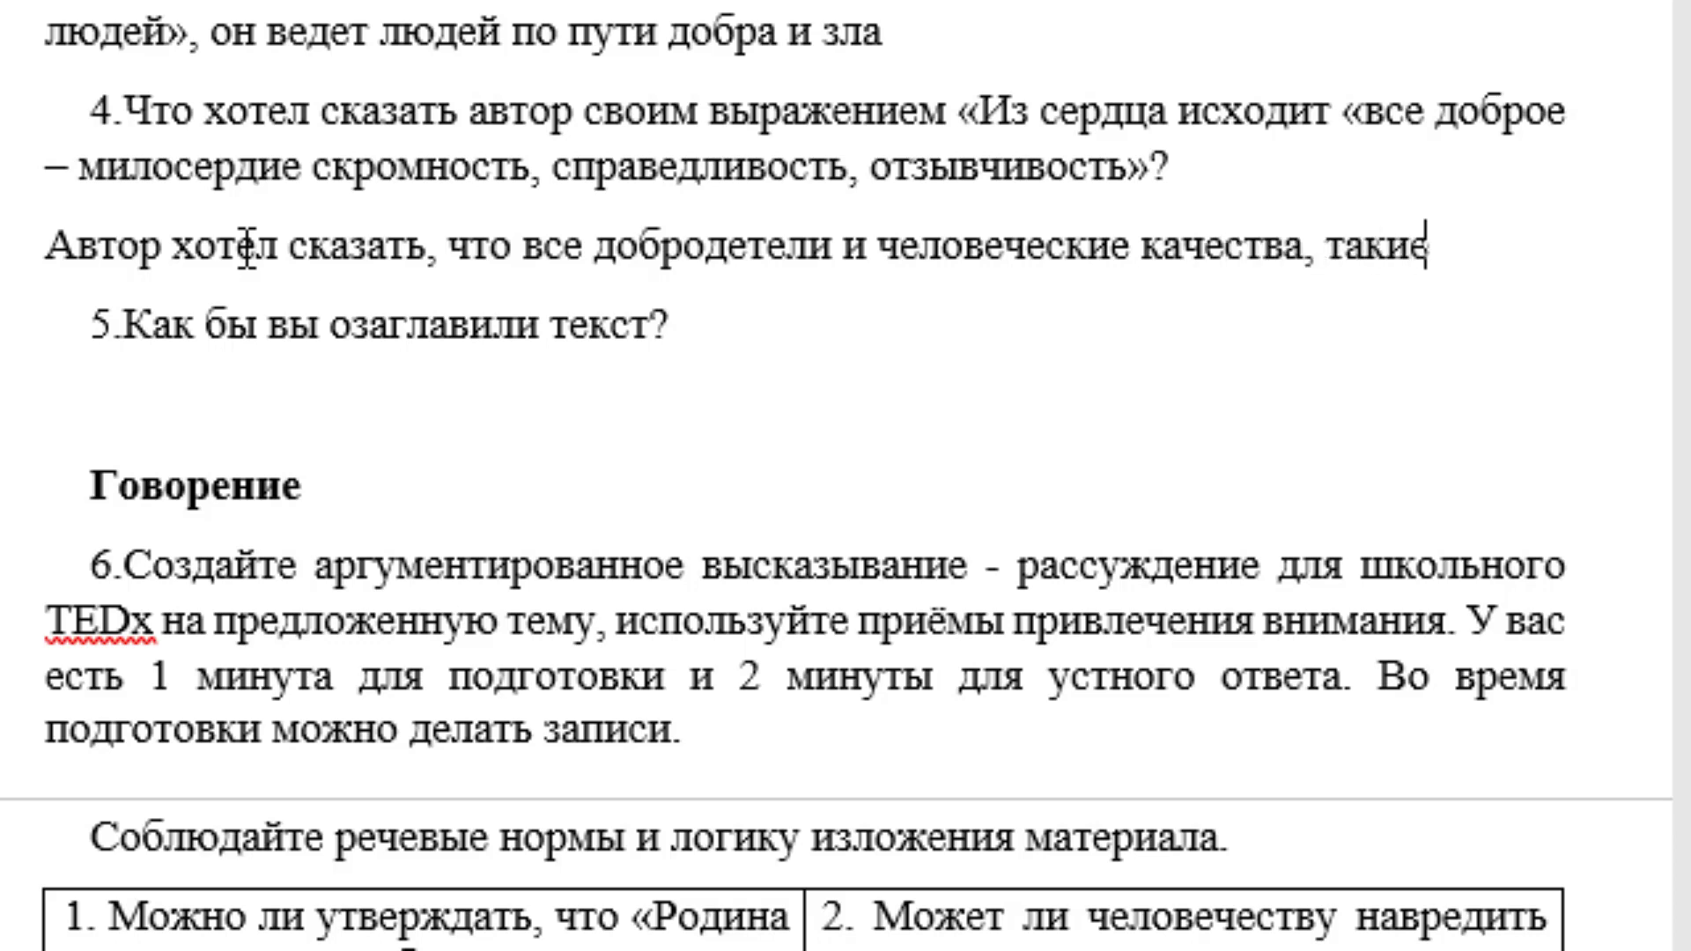
{"action": "type", "text": " как мило"}
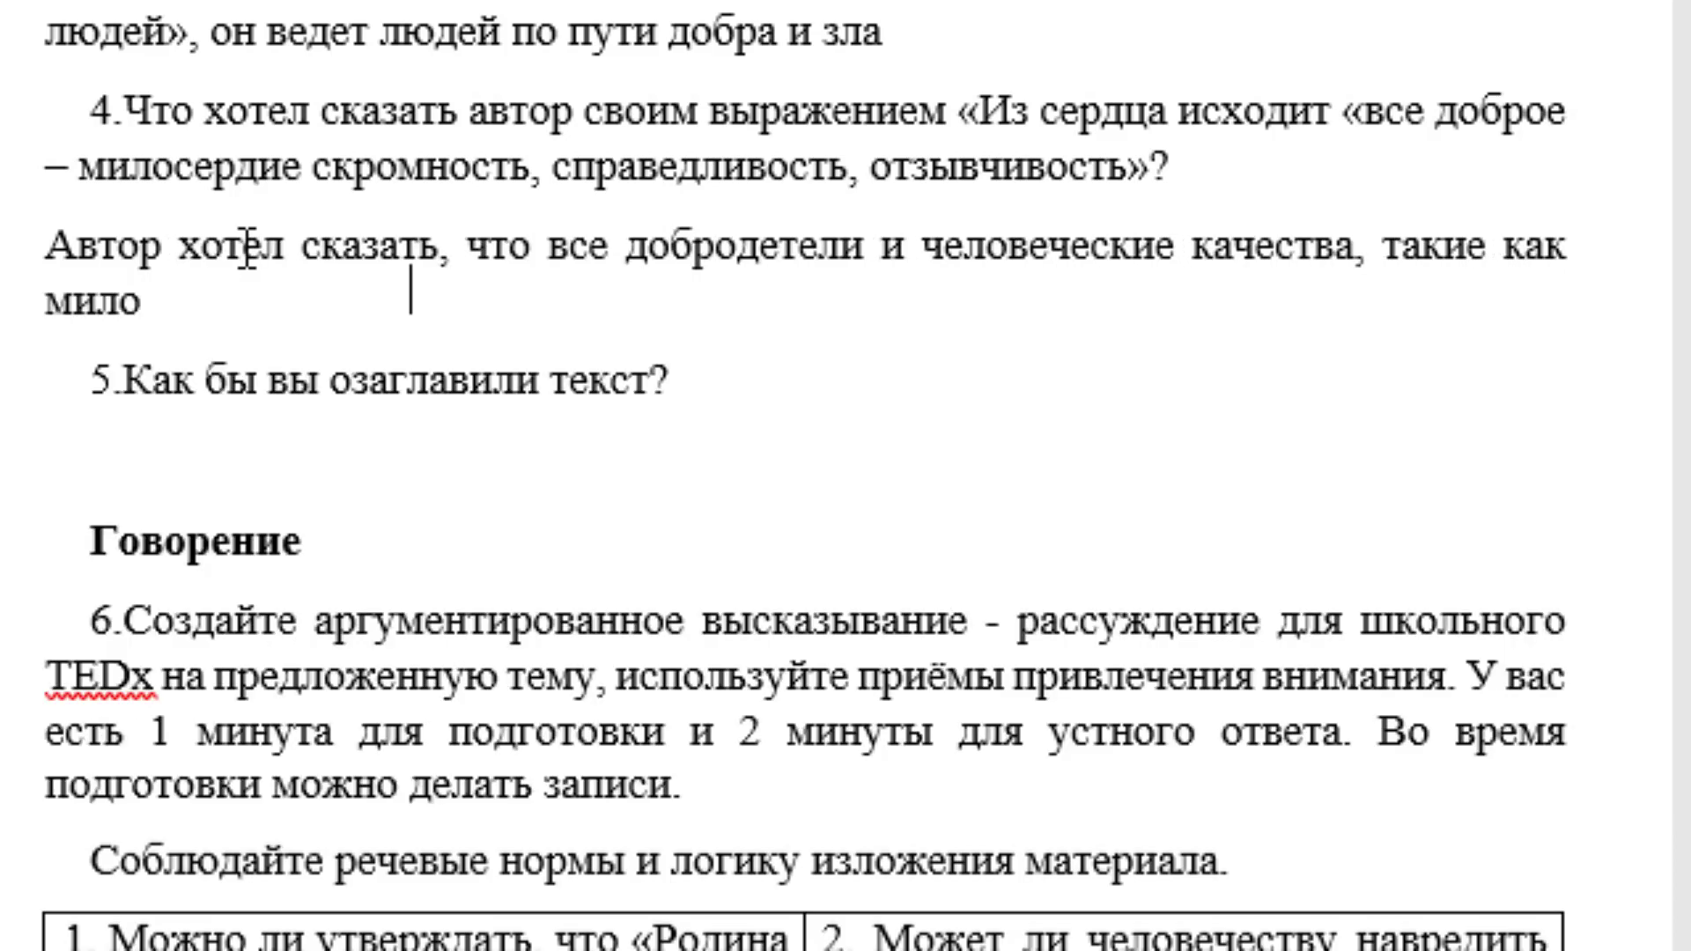
{"action": "type", "text": "сердие"}
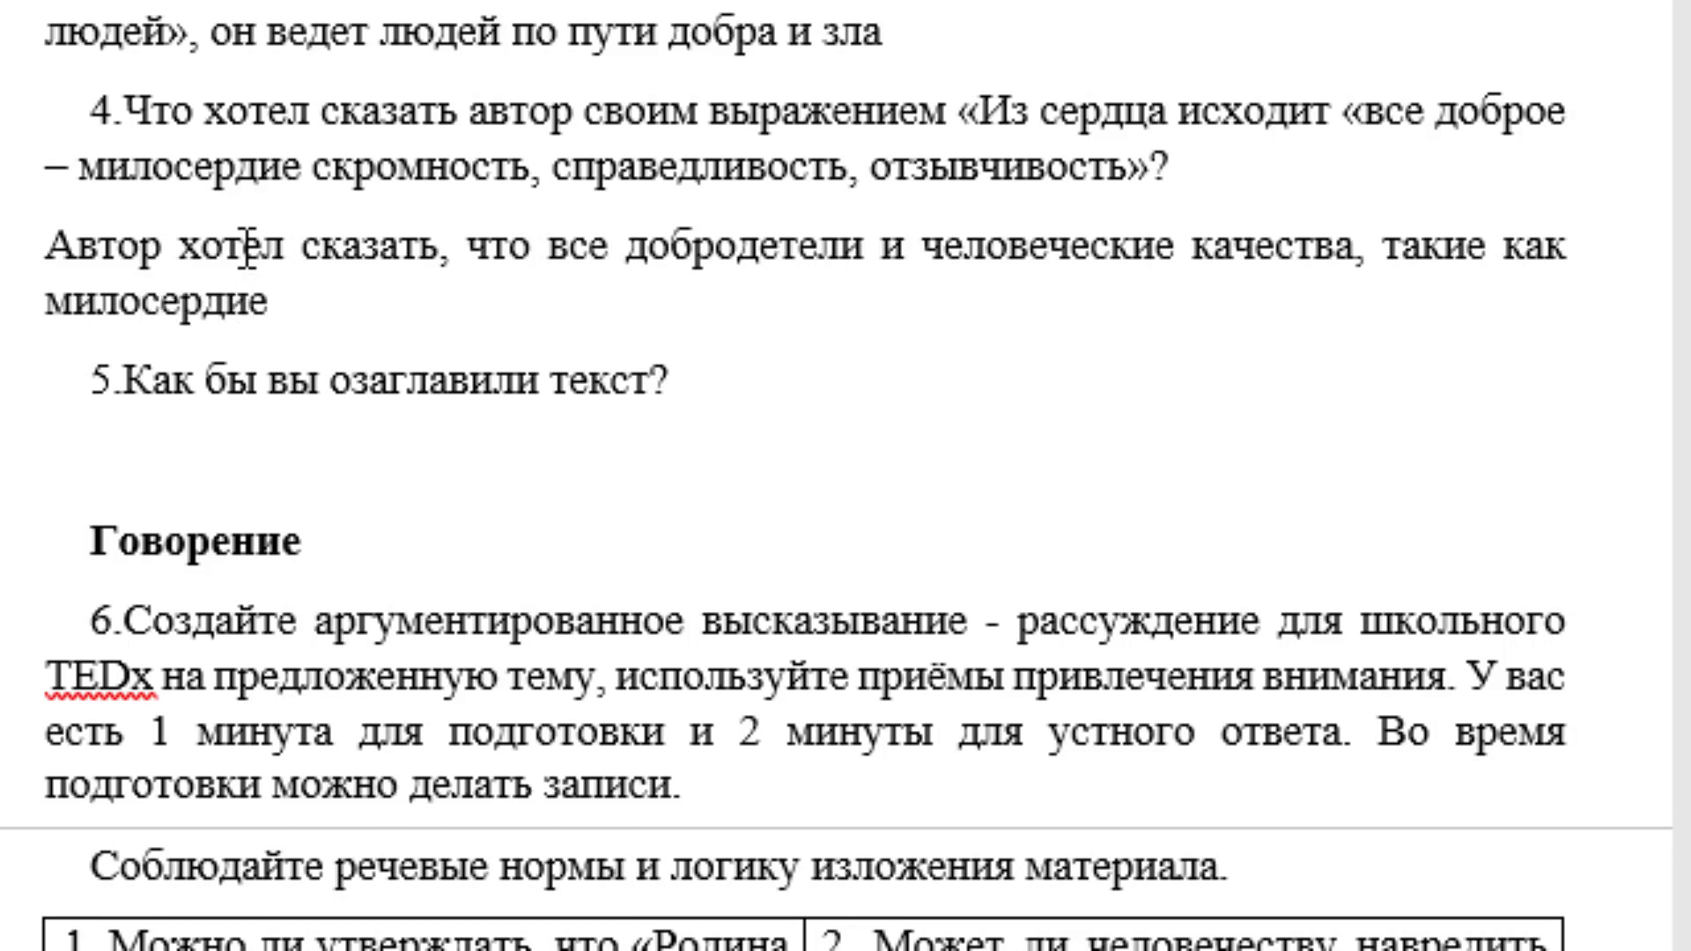
{"action": "type", "text": ", скром"}
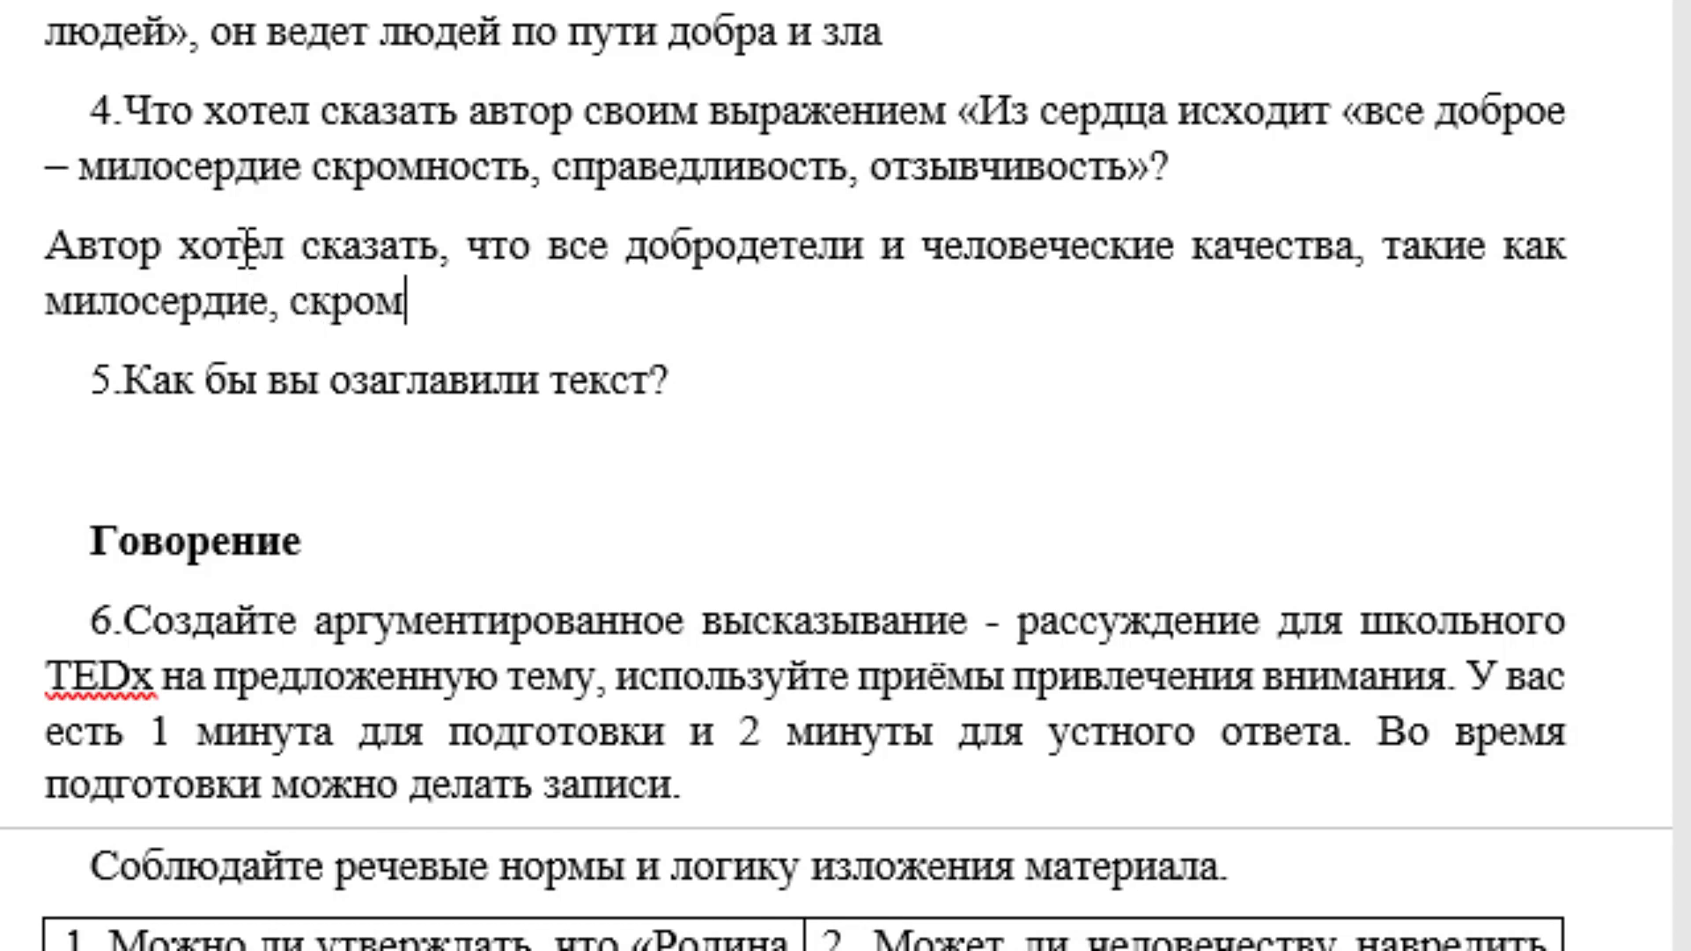
{"action": "type", "text": "ность, с"}
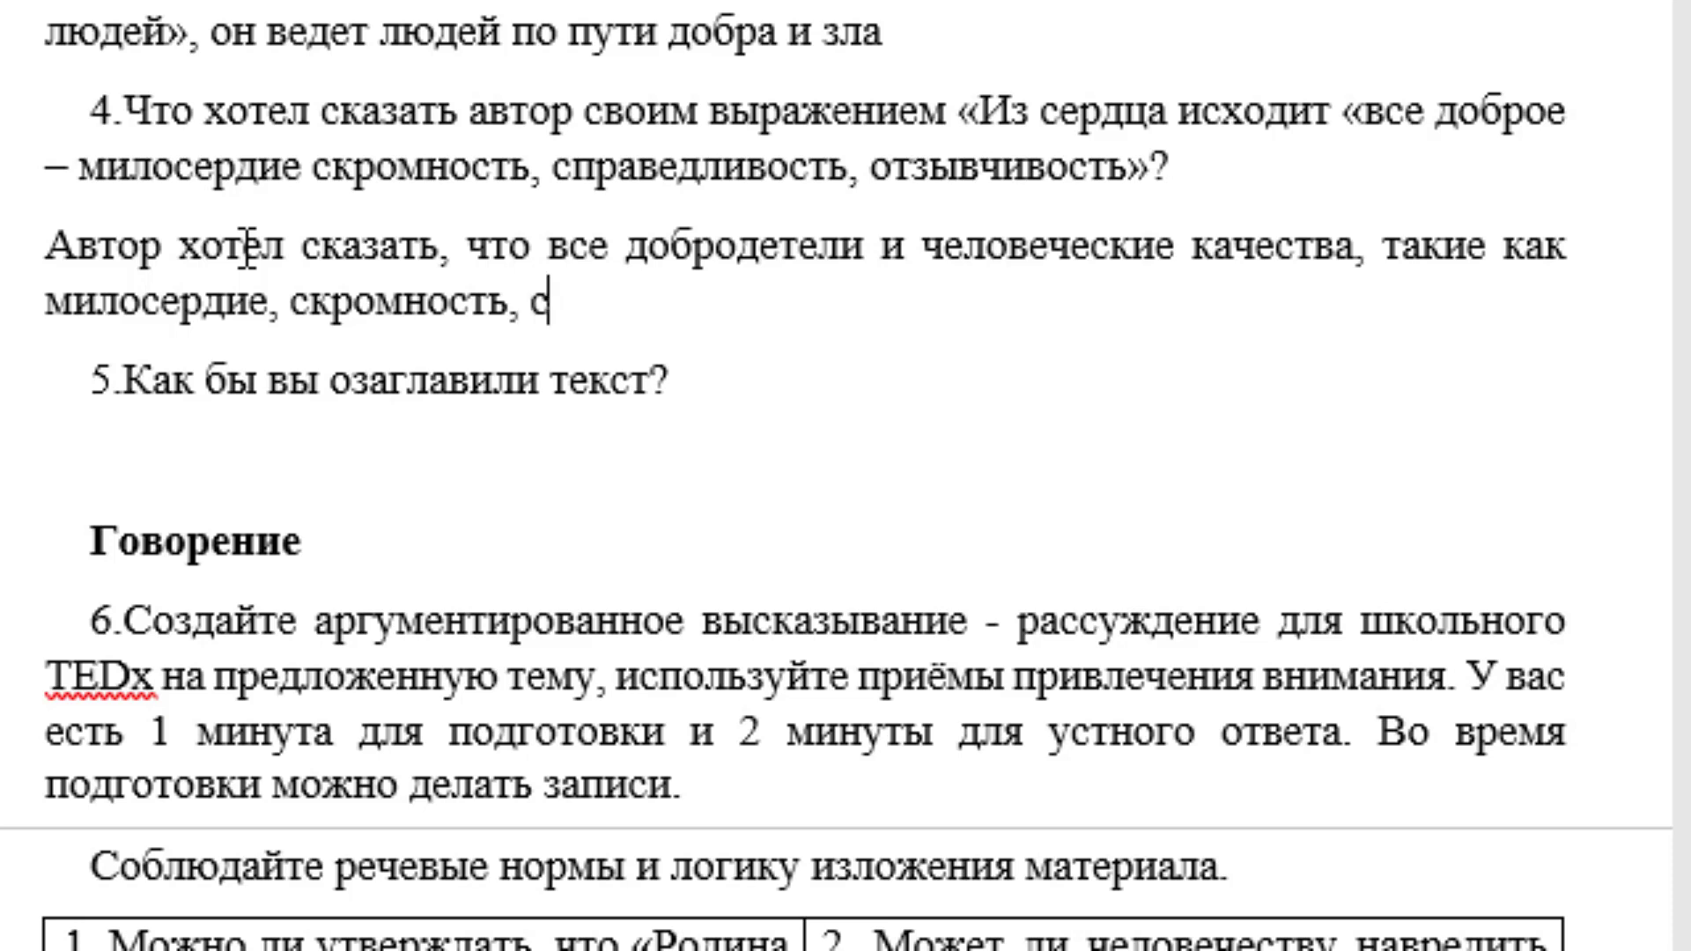
{"action": "type", "text": "праведливо"}
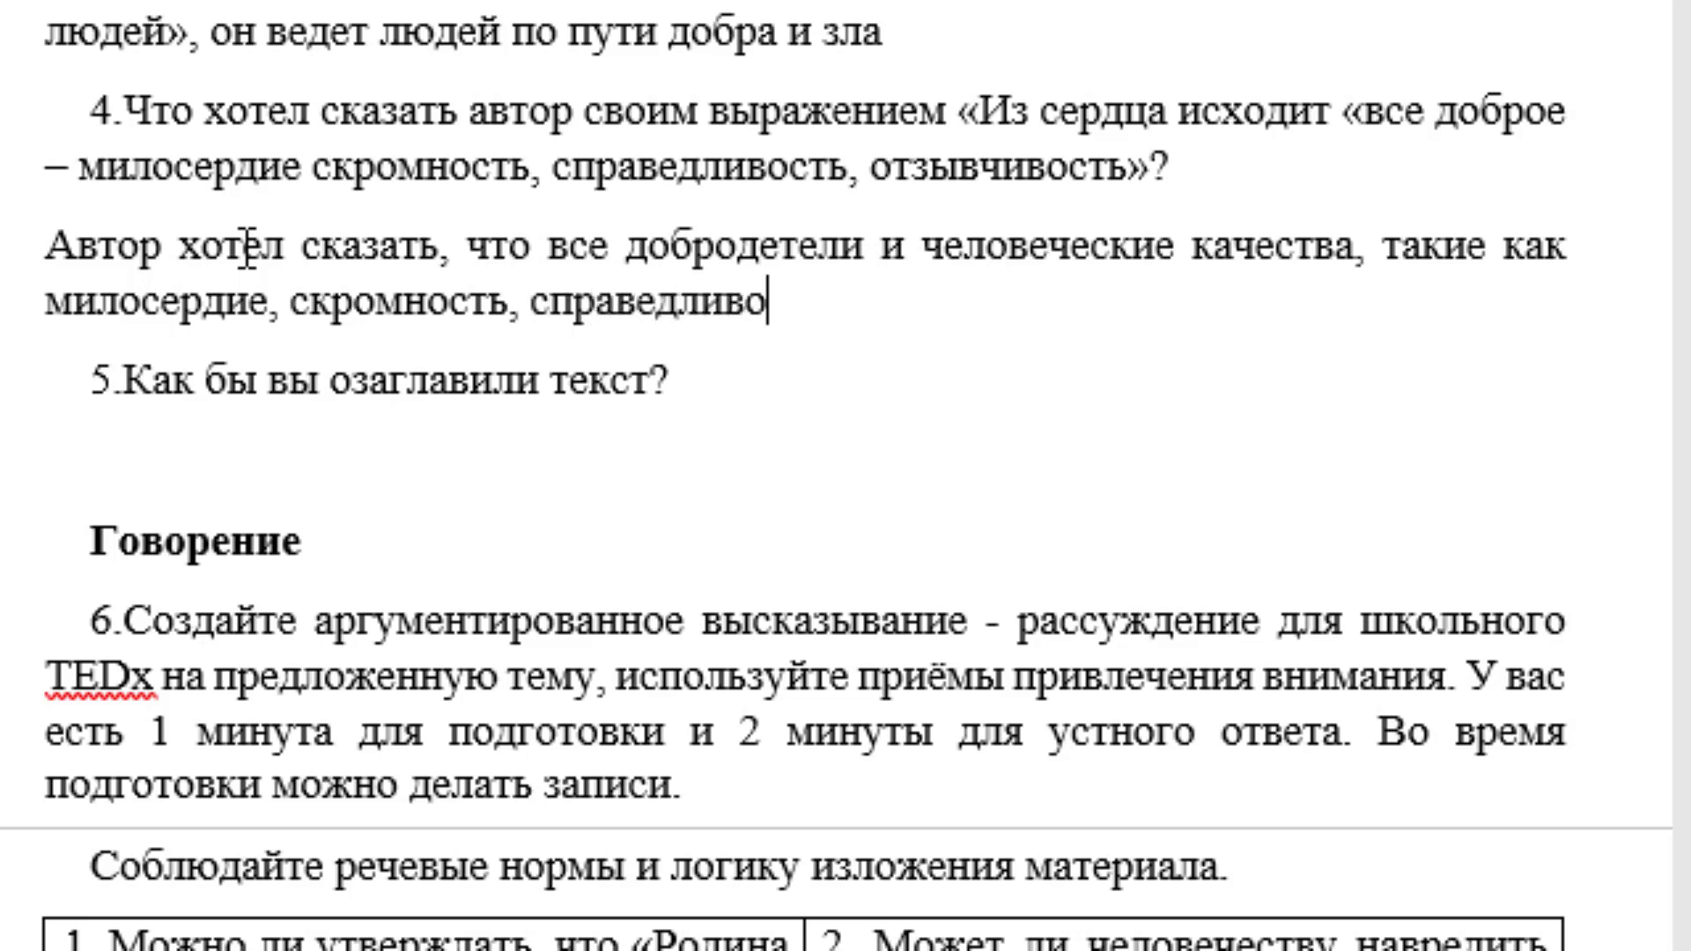
{"action": "type", "text": "сть,"}
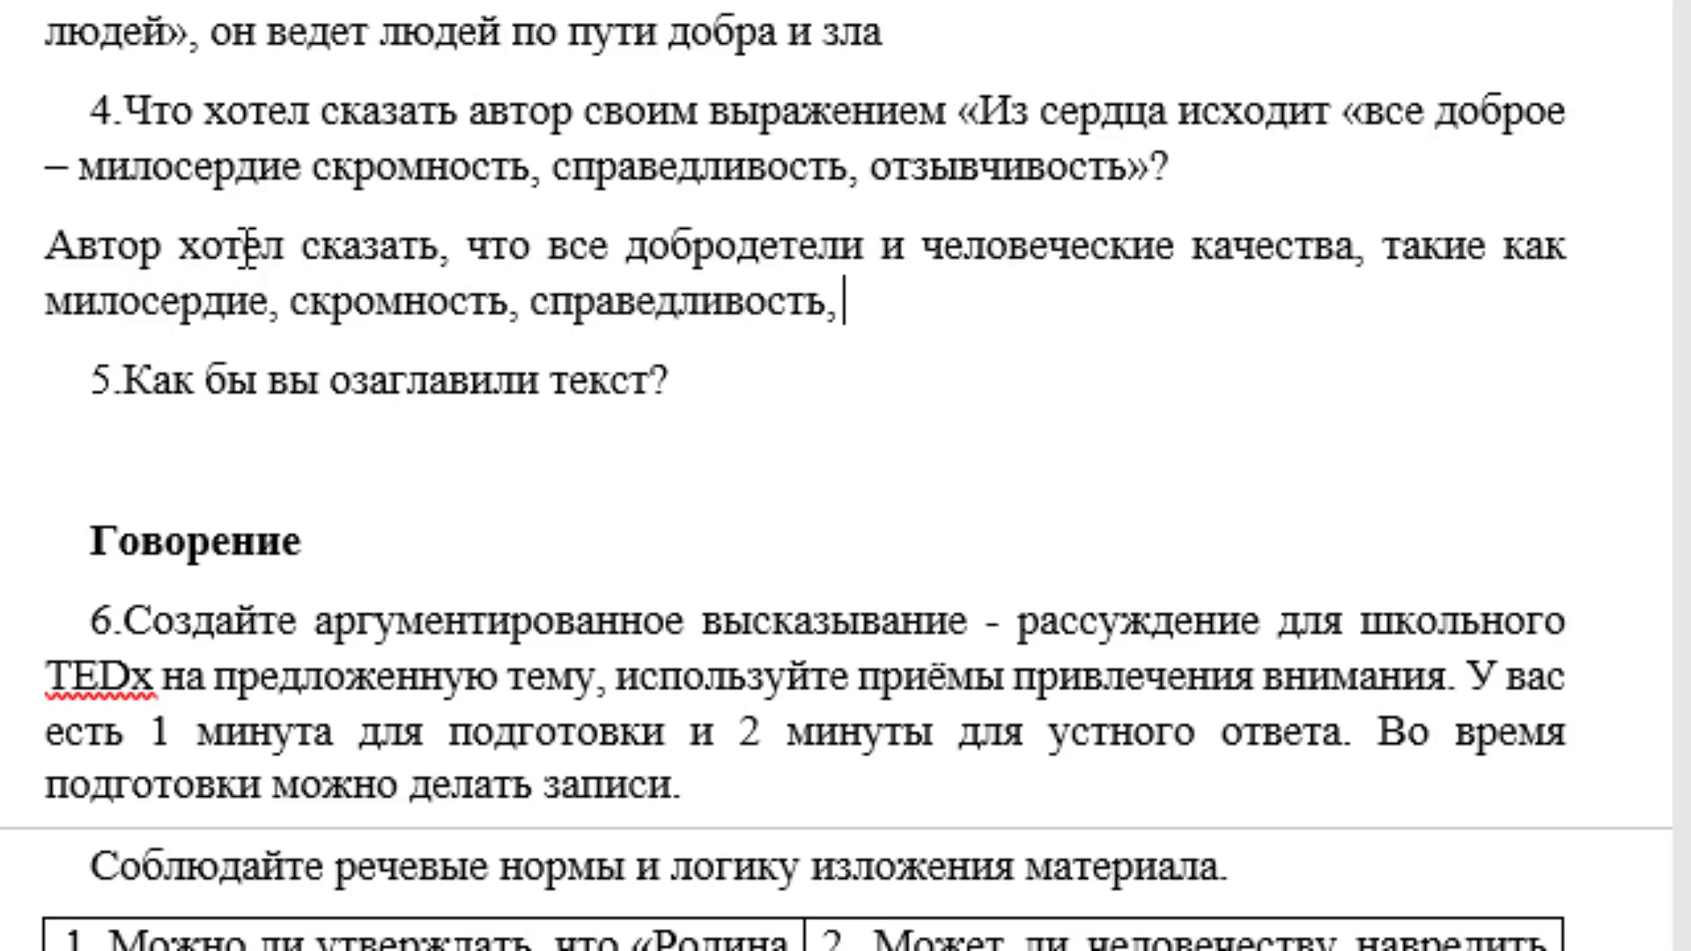
{"action": "type", "text": " отзывчив"}
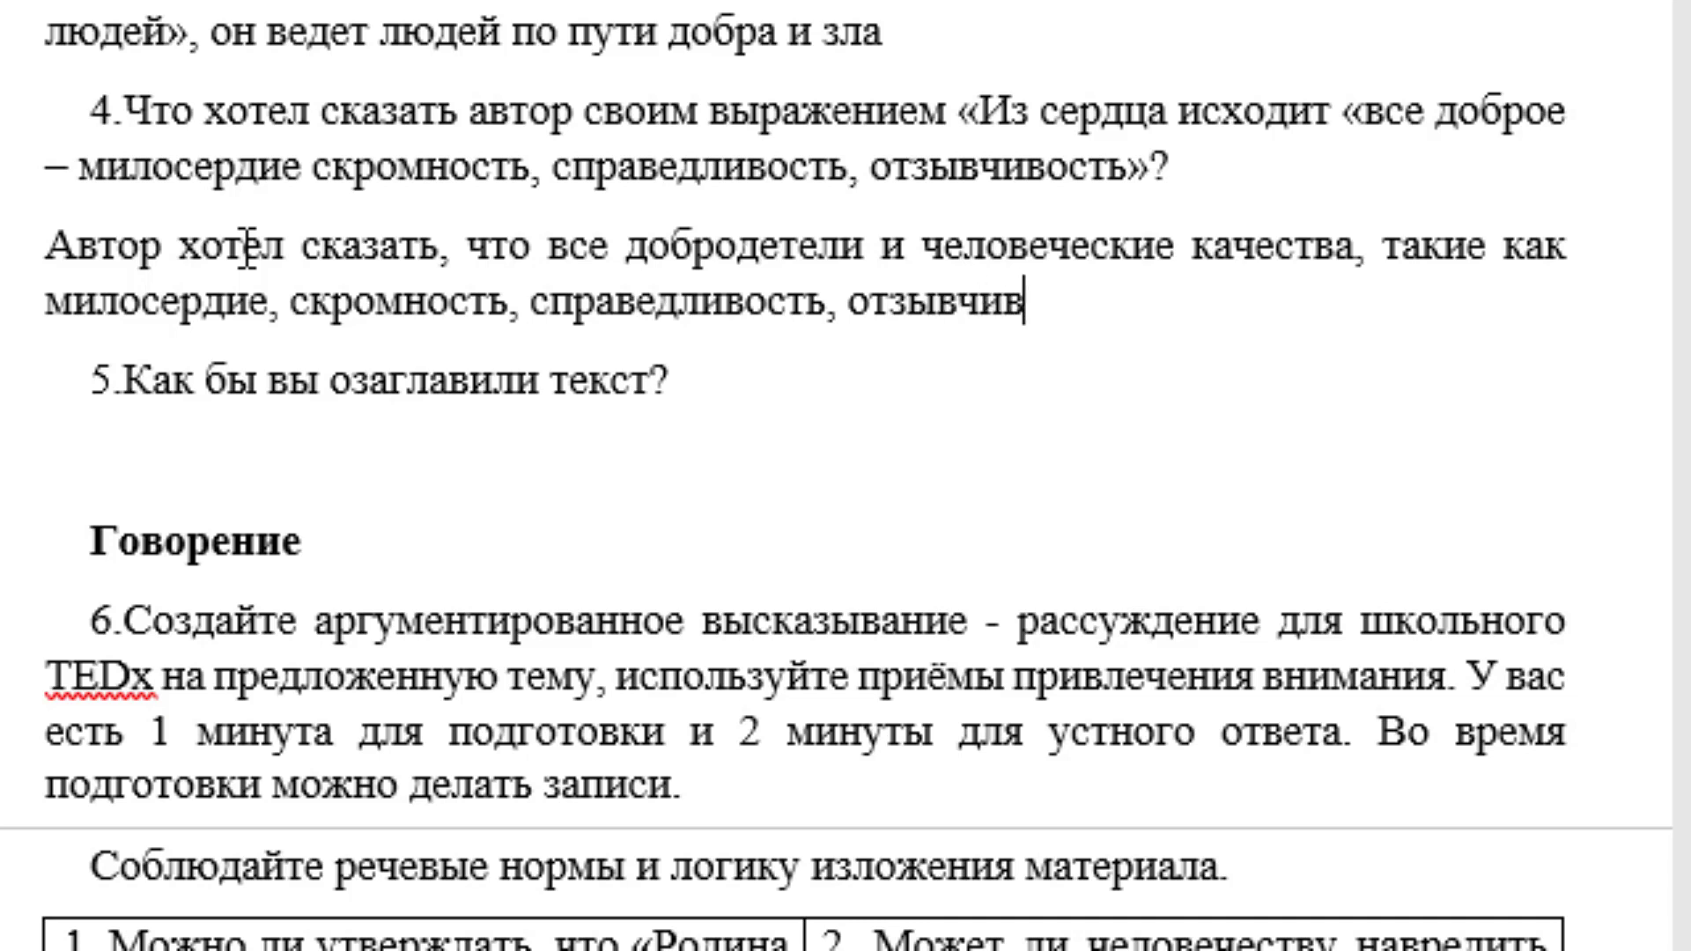
{"action": "type", "text": "ость, ис"}
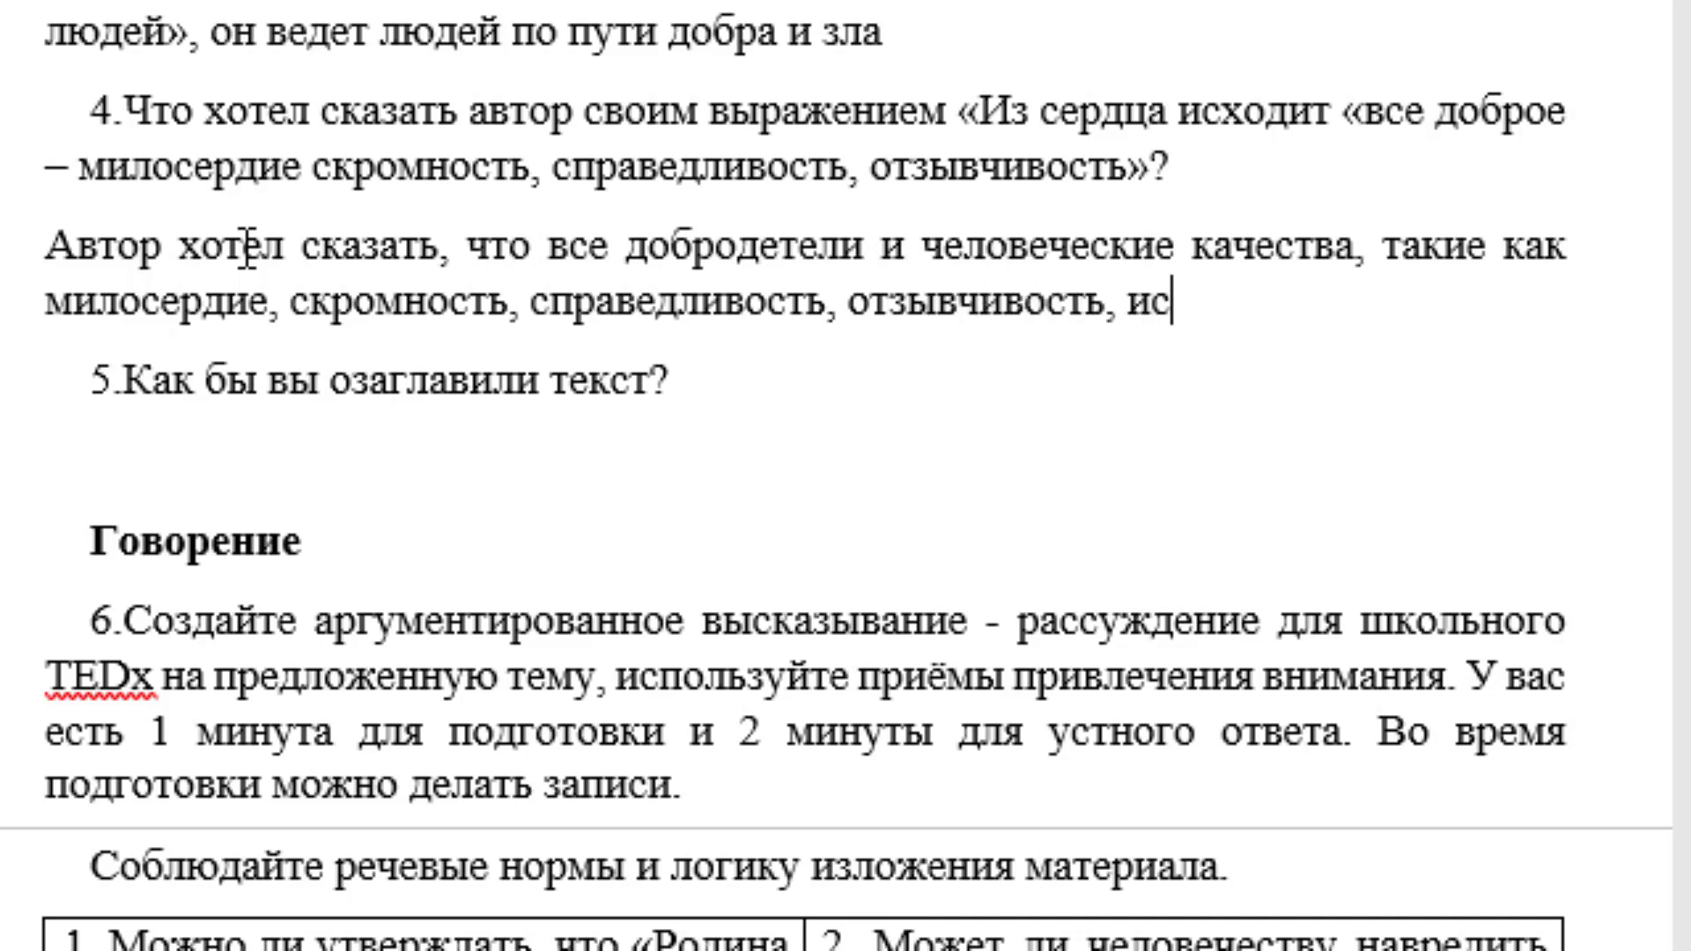
{"action": "type", "text": "ходят и"}
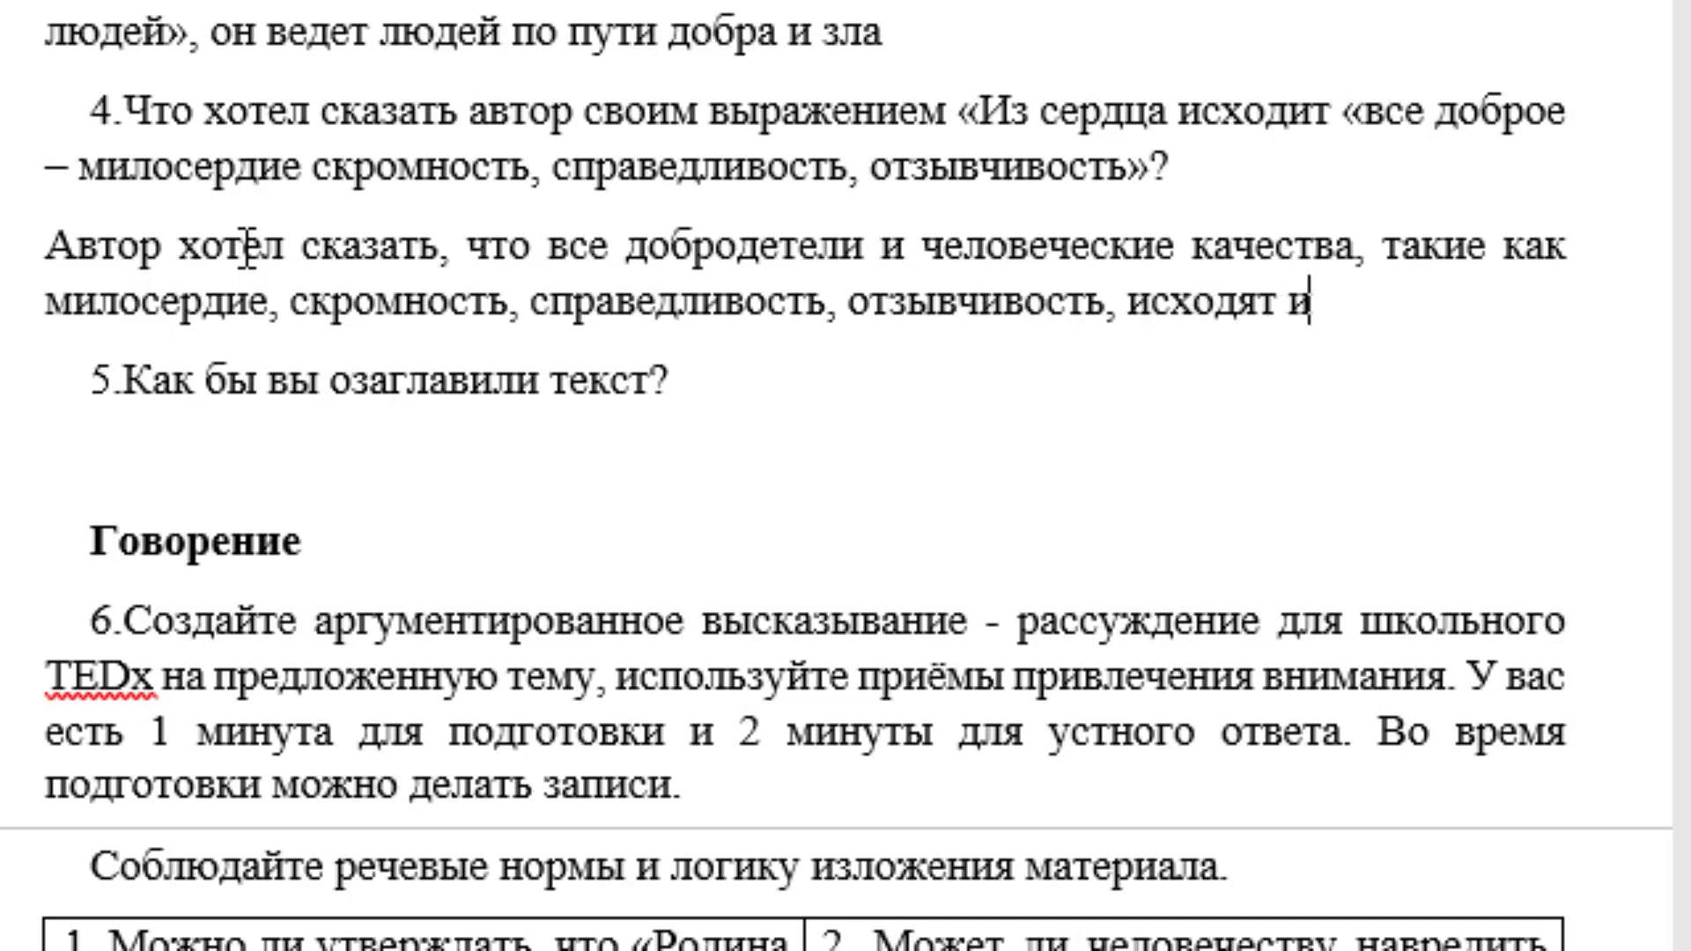
{"action": "type", "text": "х"}
{"action": "type", "text": "ердца."}
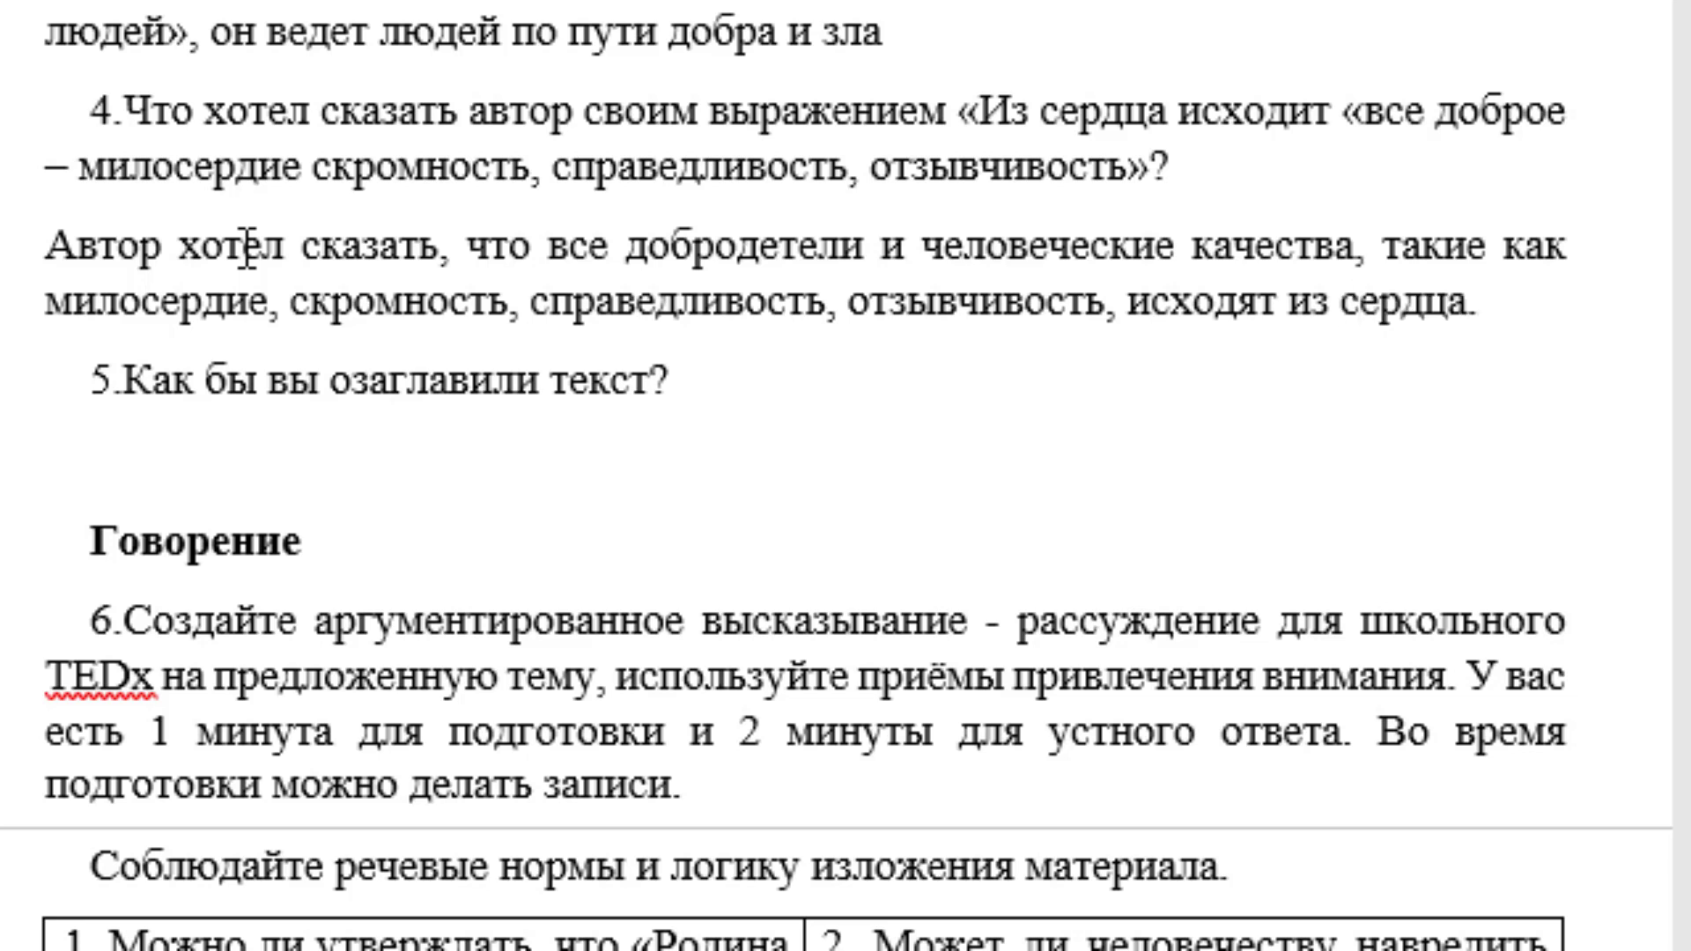
Type «Единство Воли, Разума и Сердца в науке и жизни» under question 5
{"action": "left_click", "coordinate": [154, 464]}
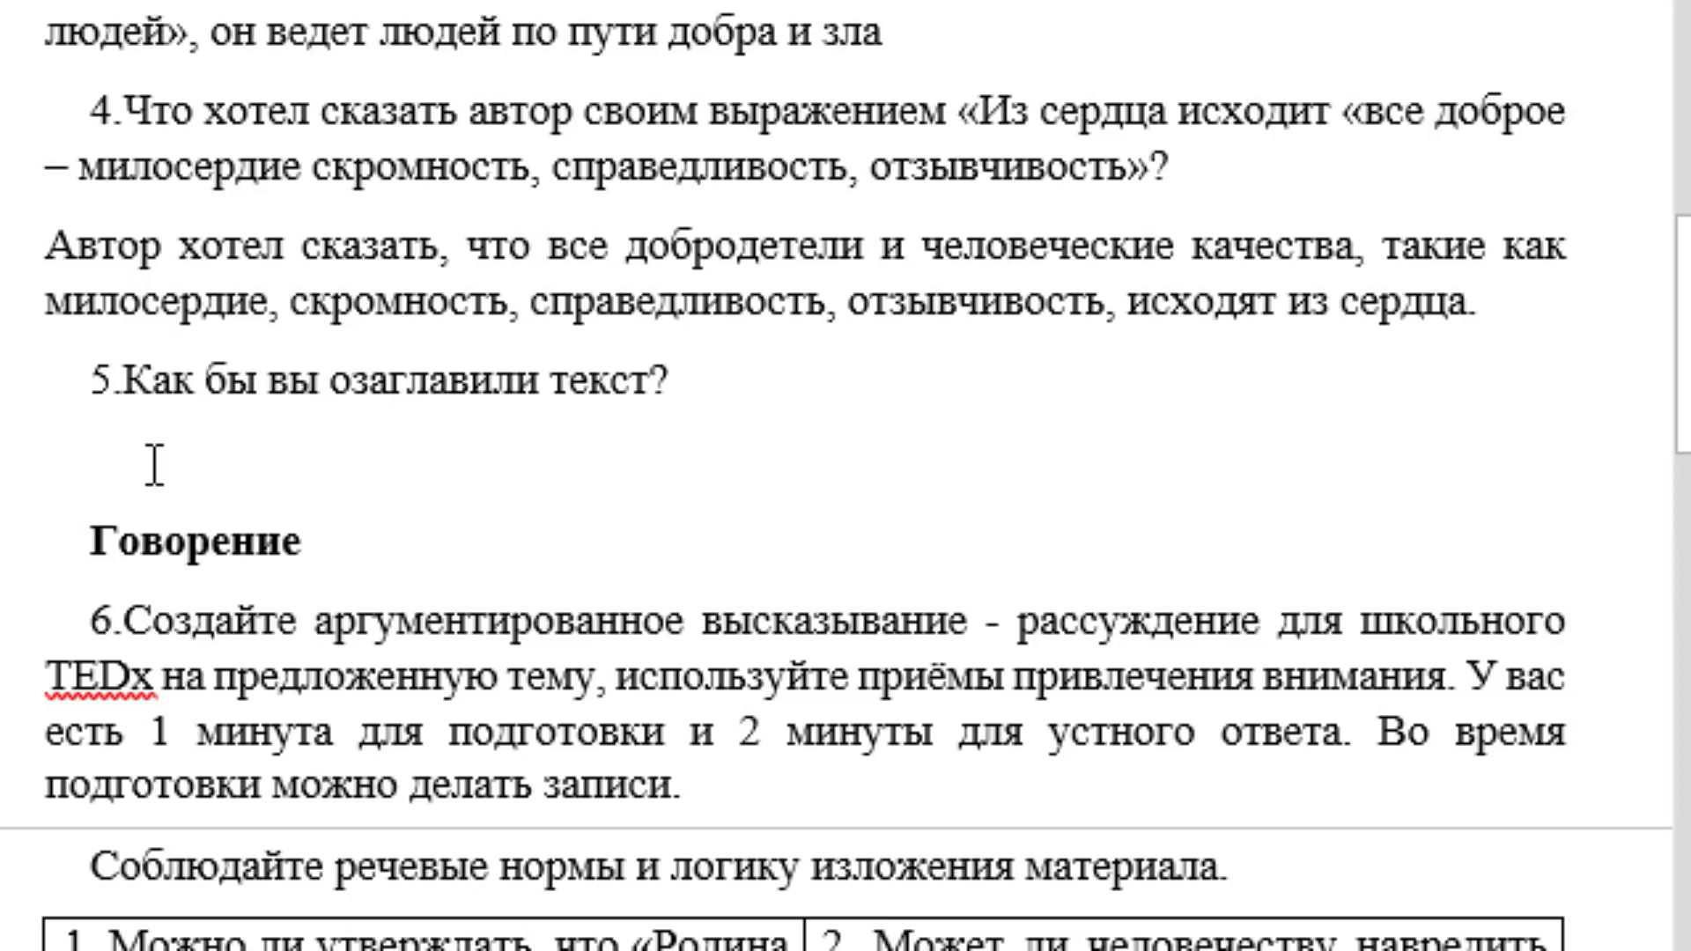
{"action": "type", "text": "ә"}
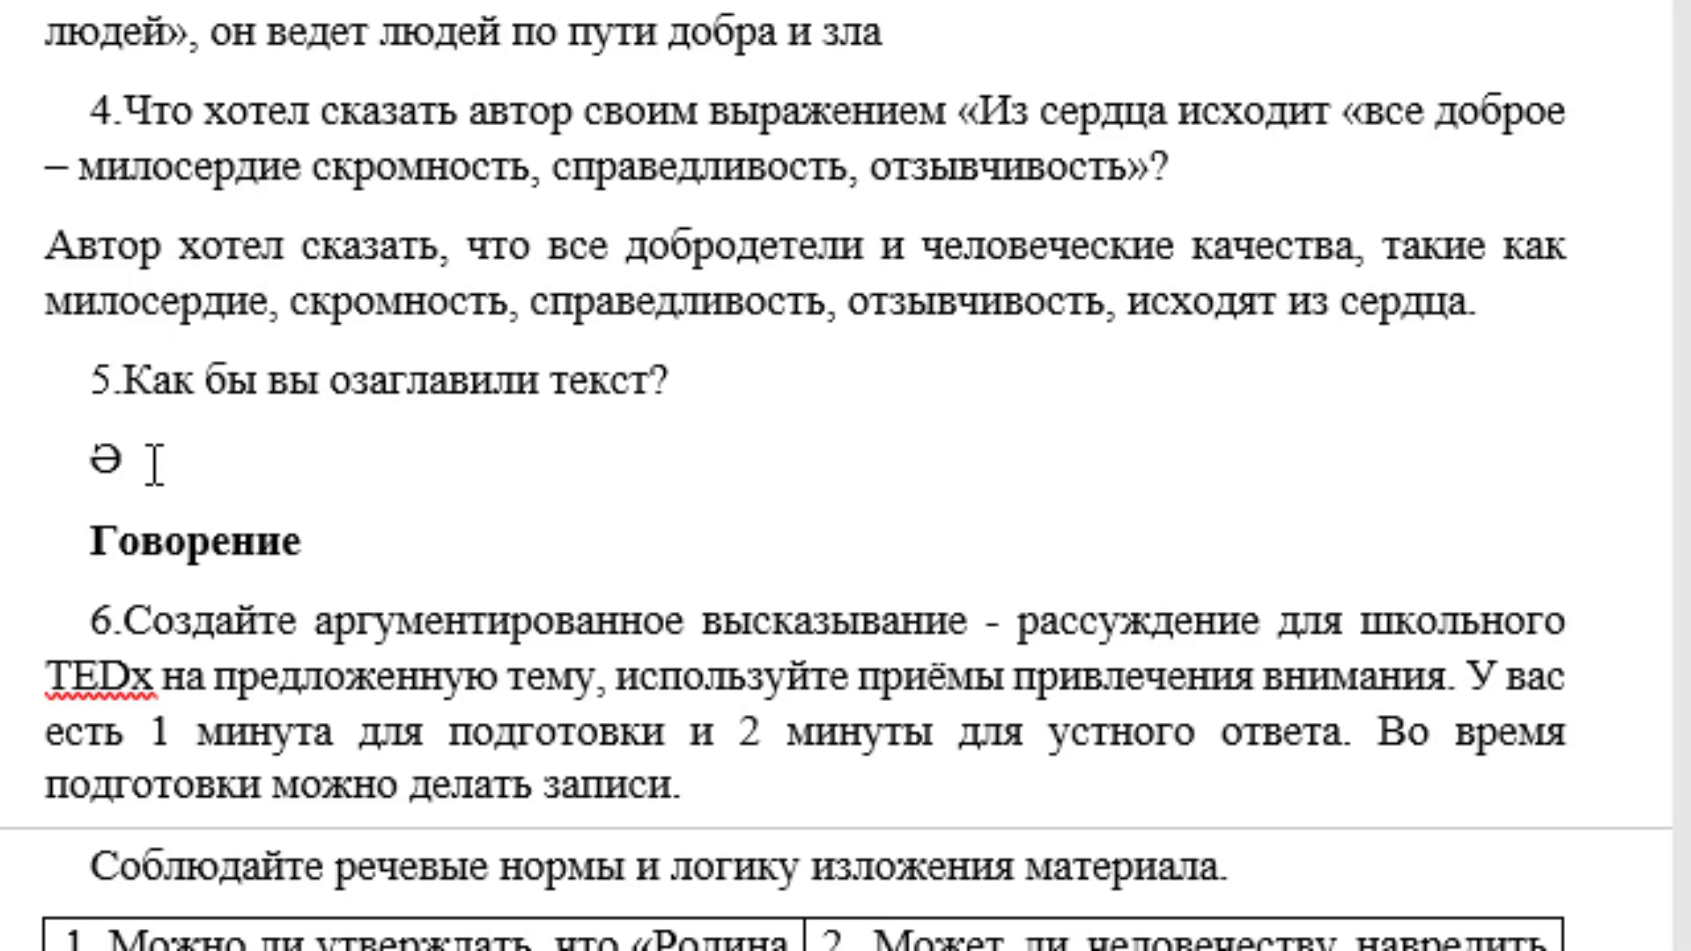
{"action": "key", "text": "BackSpace"}
{"action": "type", "text": "Единс"}
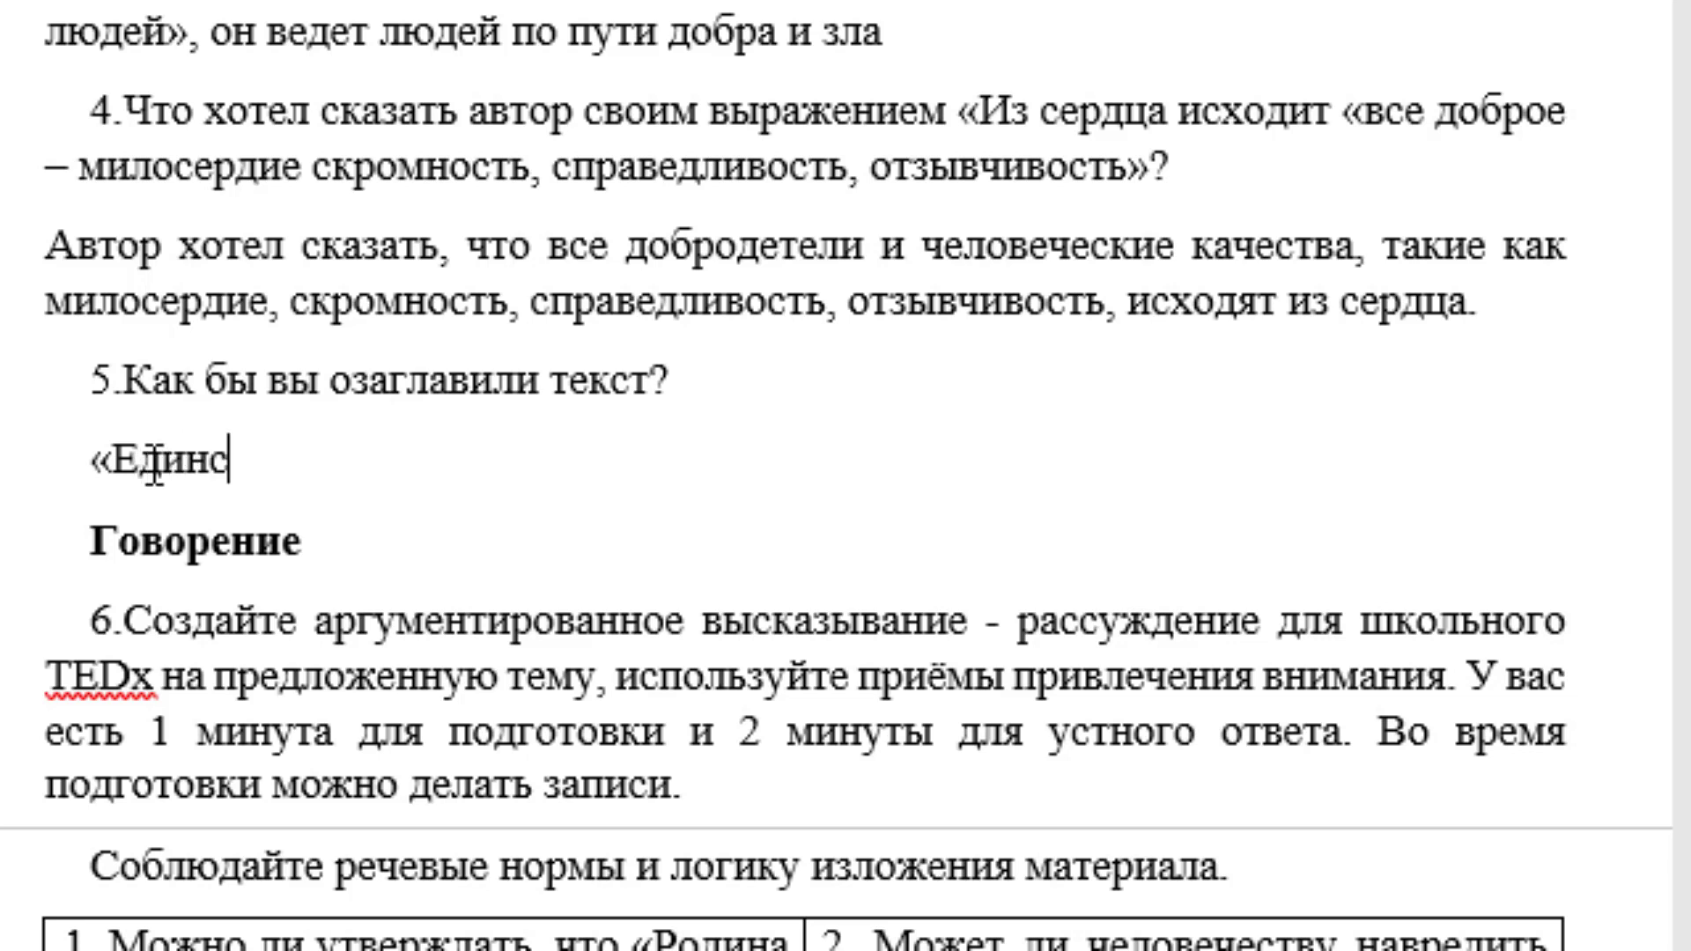
{"action": "type", "text": "тво В"}
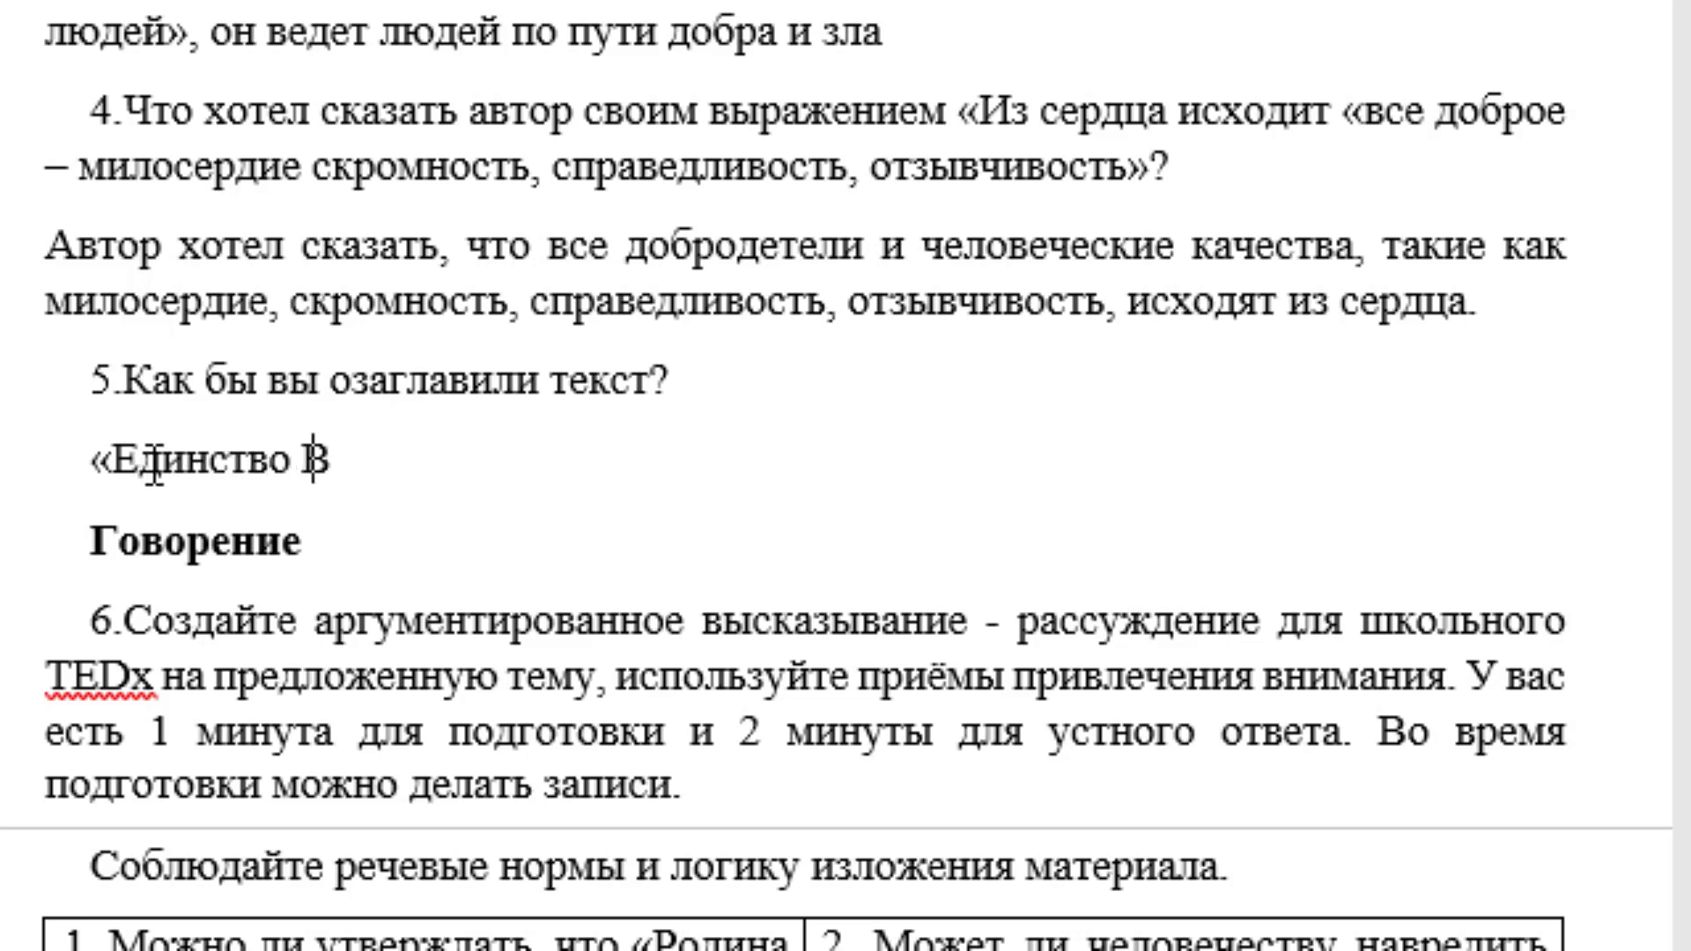
{"action": "type", "text": "оли, "}
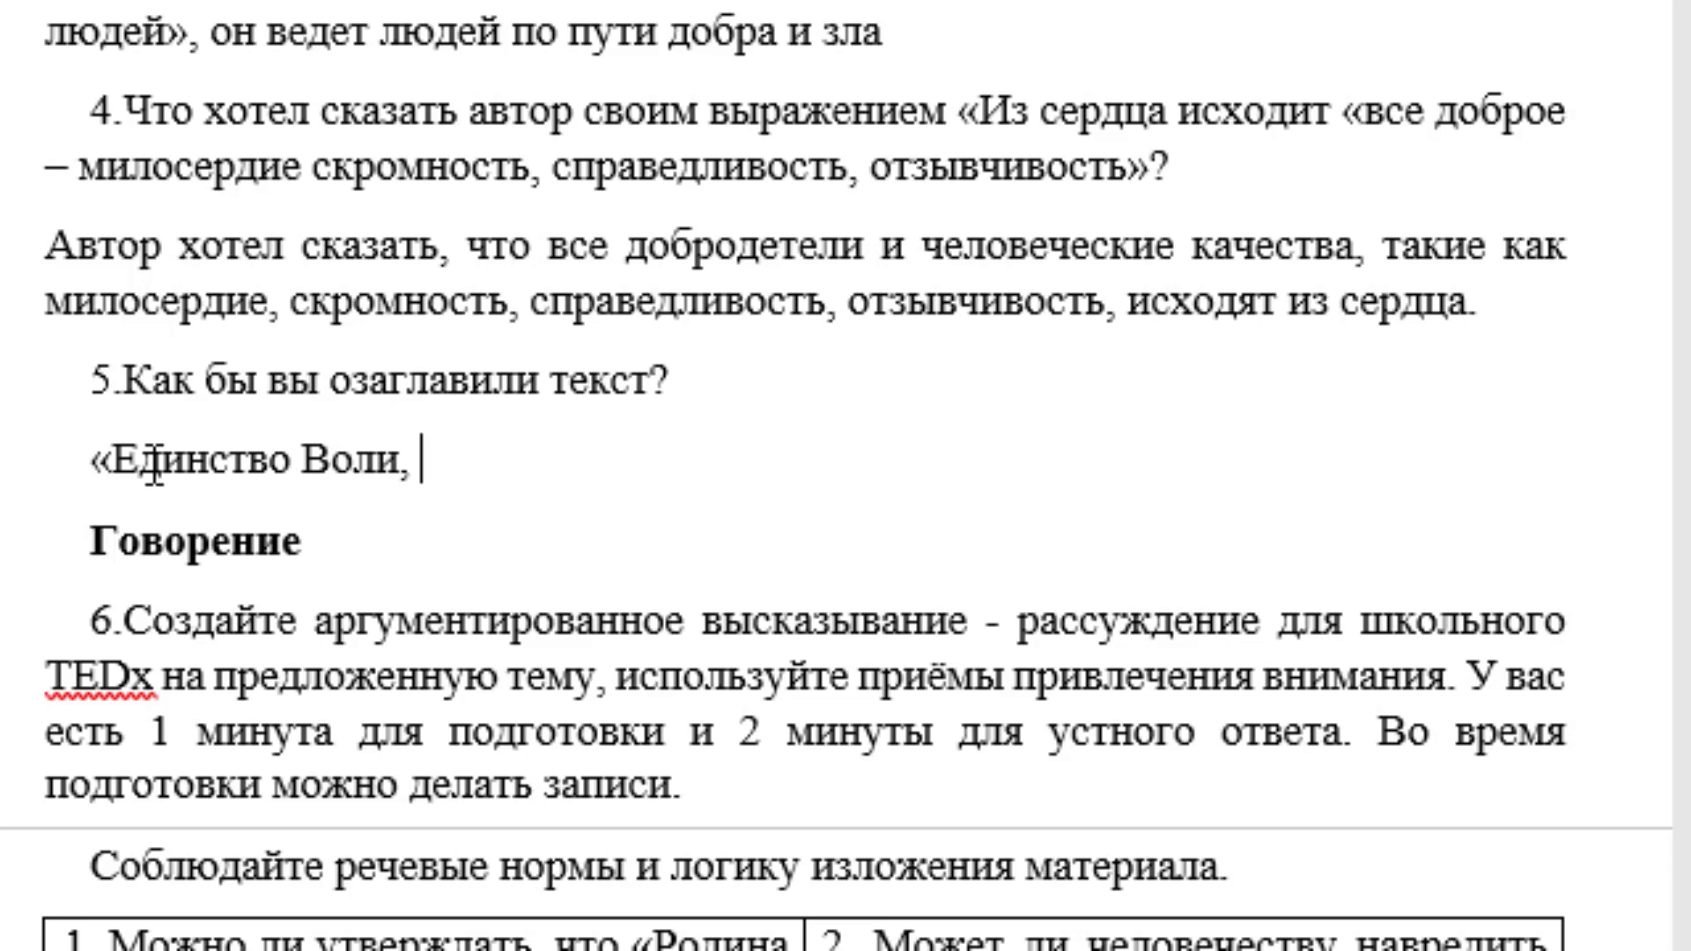
{"action": "type", "text": "Разума "}
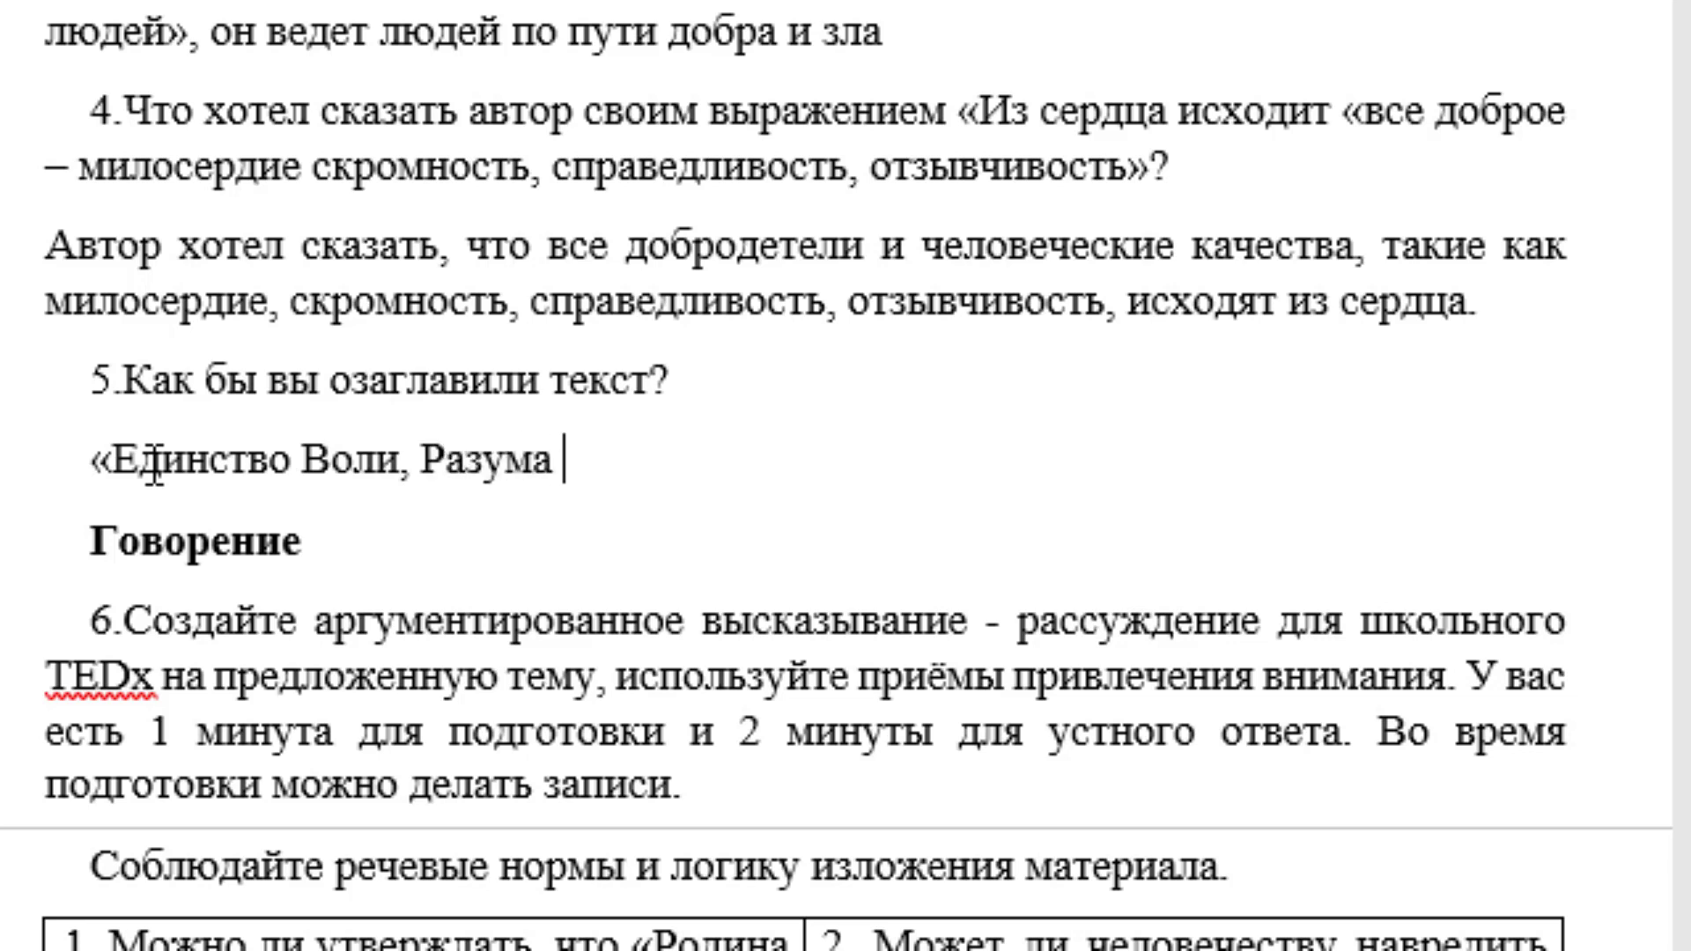
{"action": "type", "text": "и Сердц"}
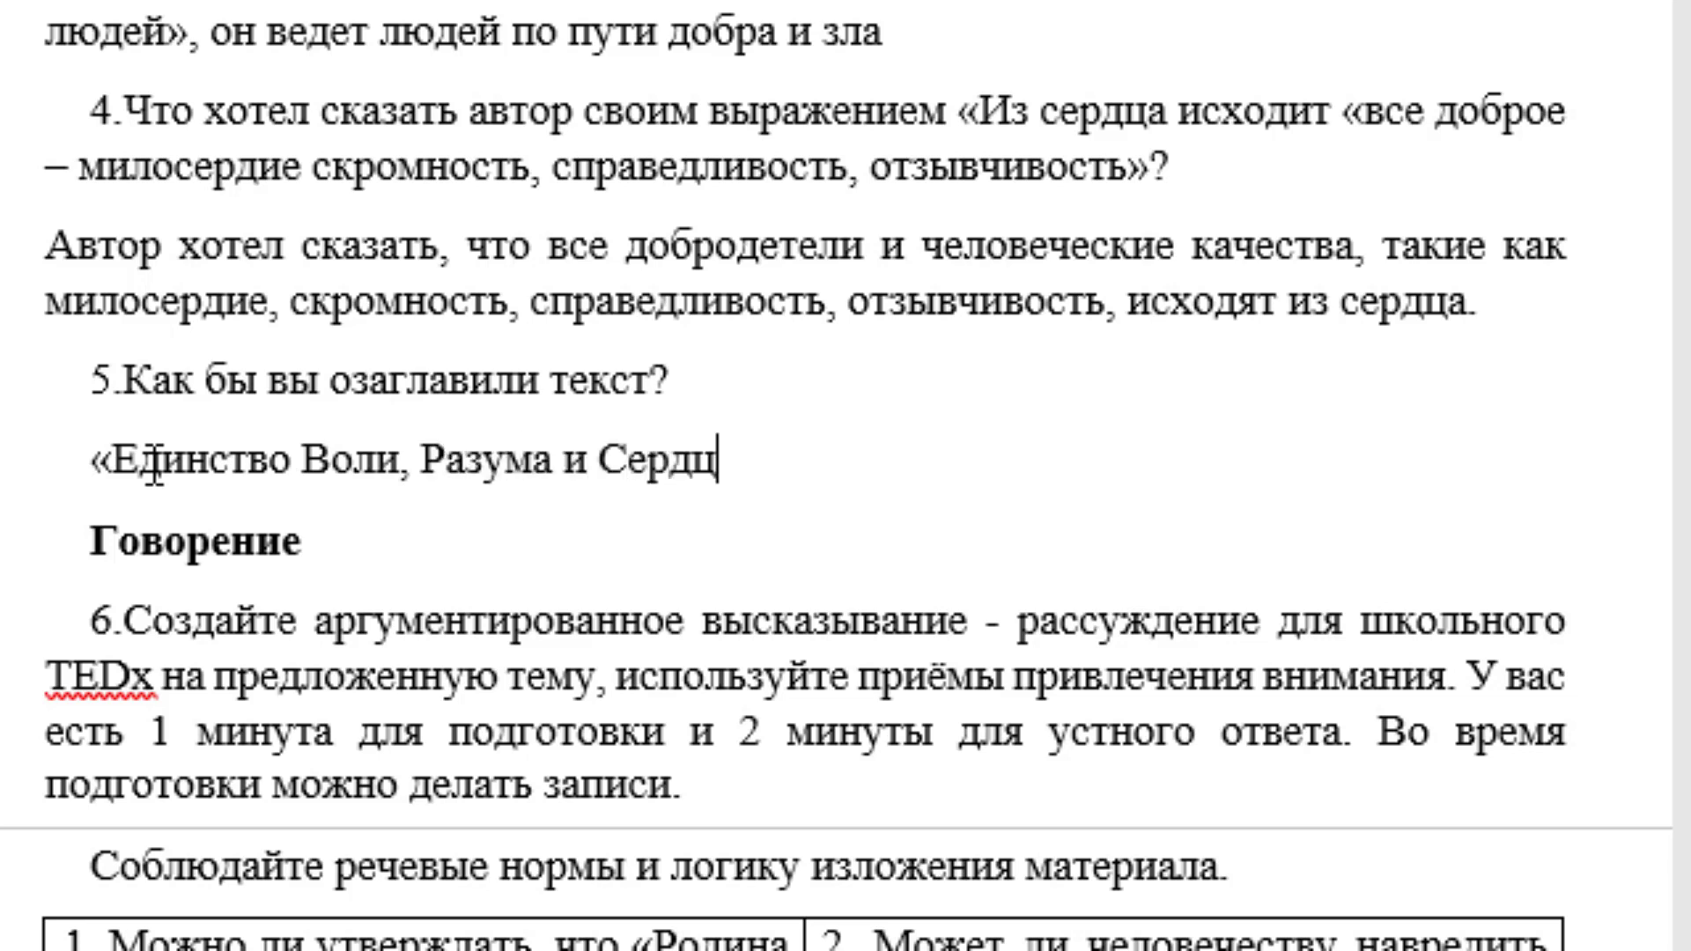
{"action": "type", "text": "а в на"}
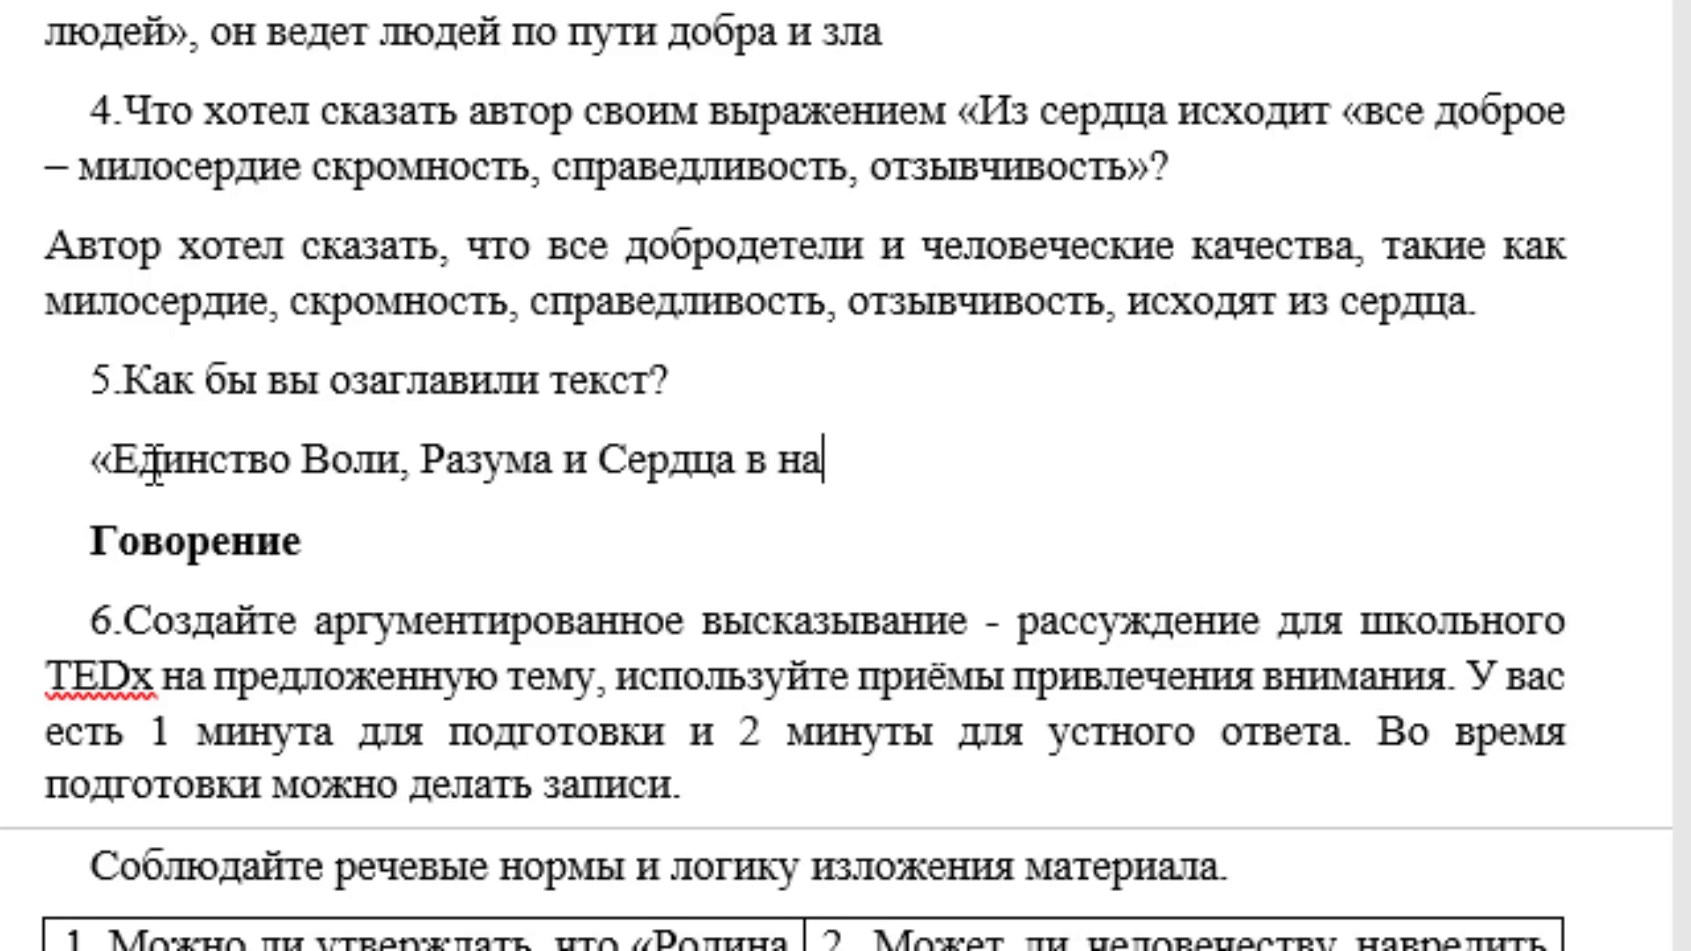
{"action": "type", "text": "уке и"}
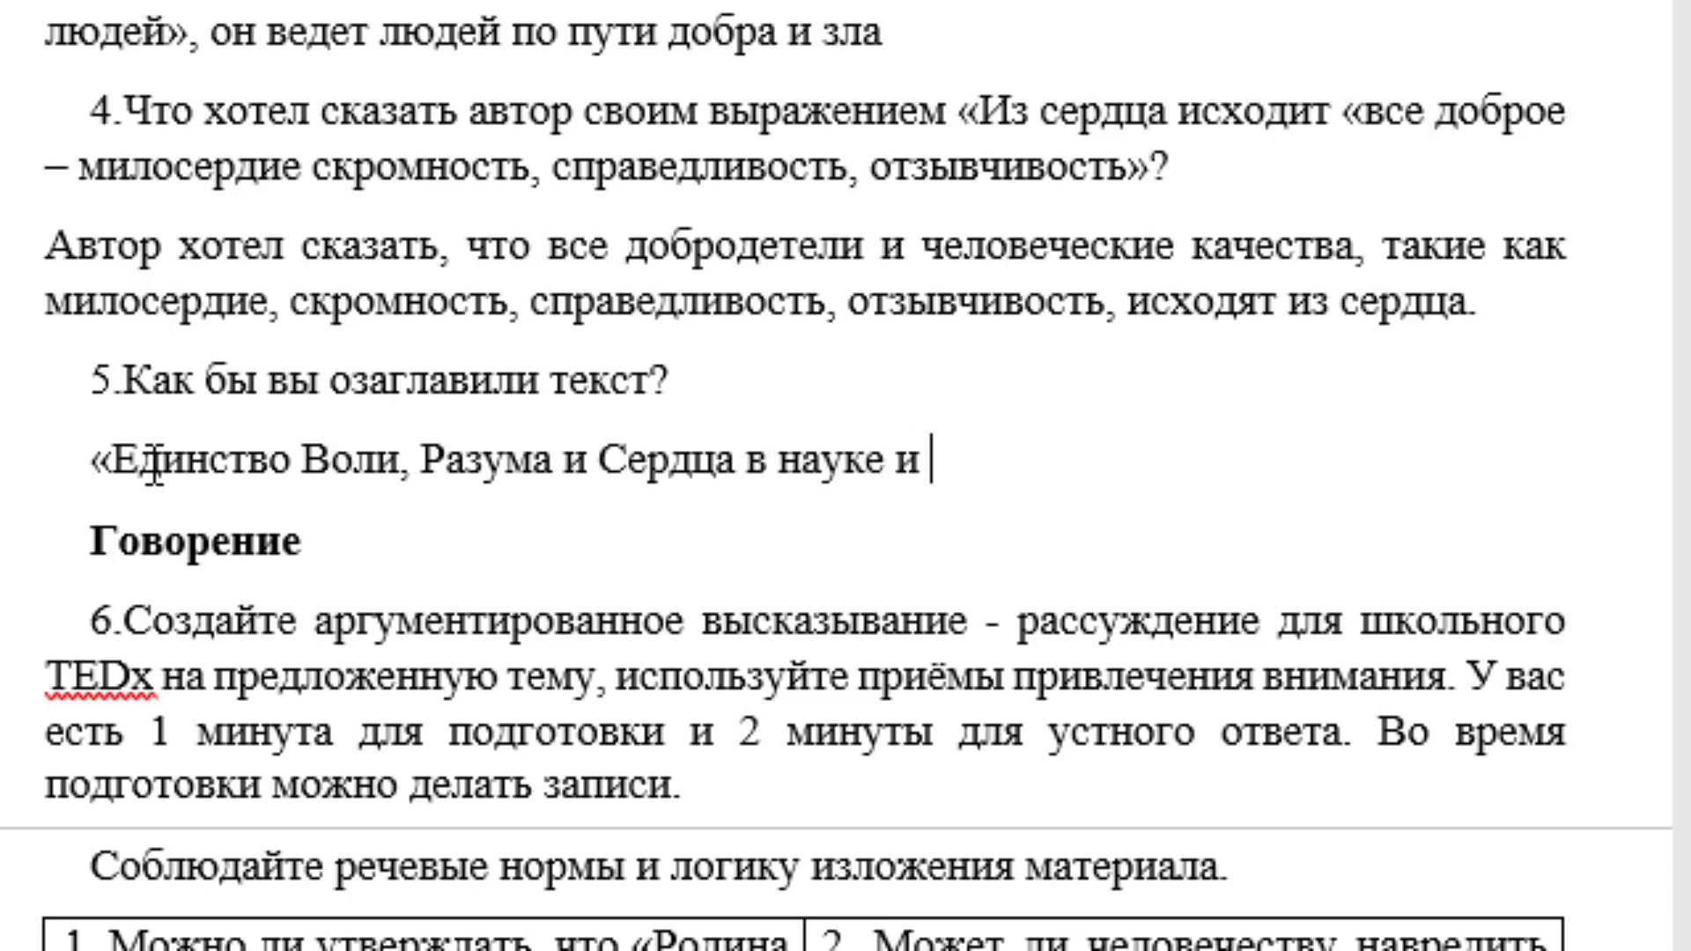
{"action": "type", "text": "жизни»"}
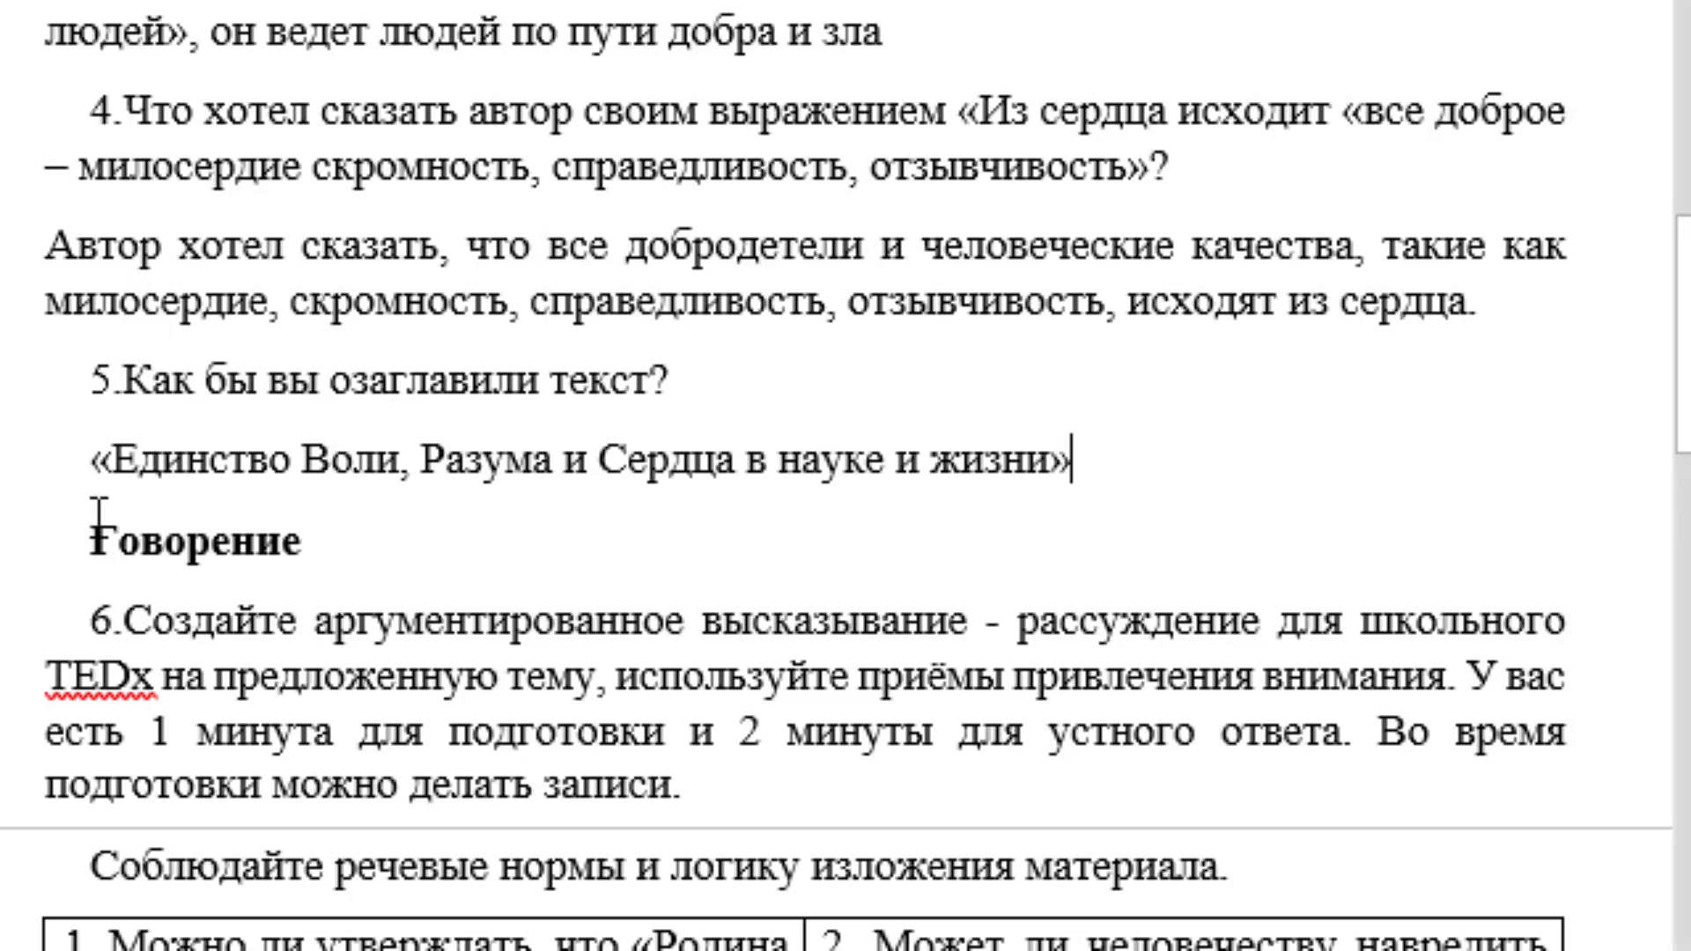
Place the insertion point right after task number 6 in the Говорение section
{"action": "left_click", "coordinate": [315, 553]}
{"action": "scroll", "coordinate": [352, 493], "scroll_direction": "down", "scroll_amount": 3}
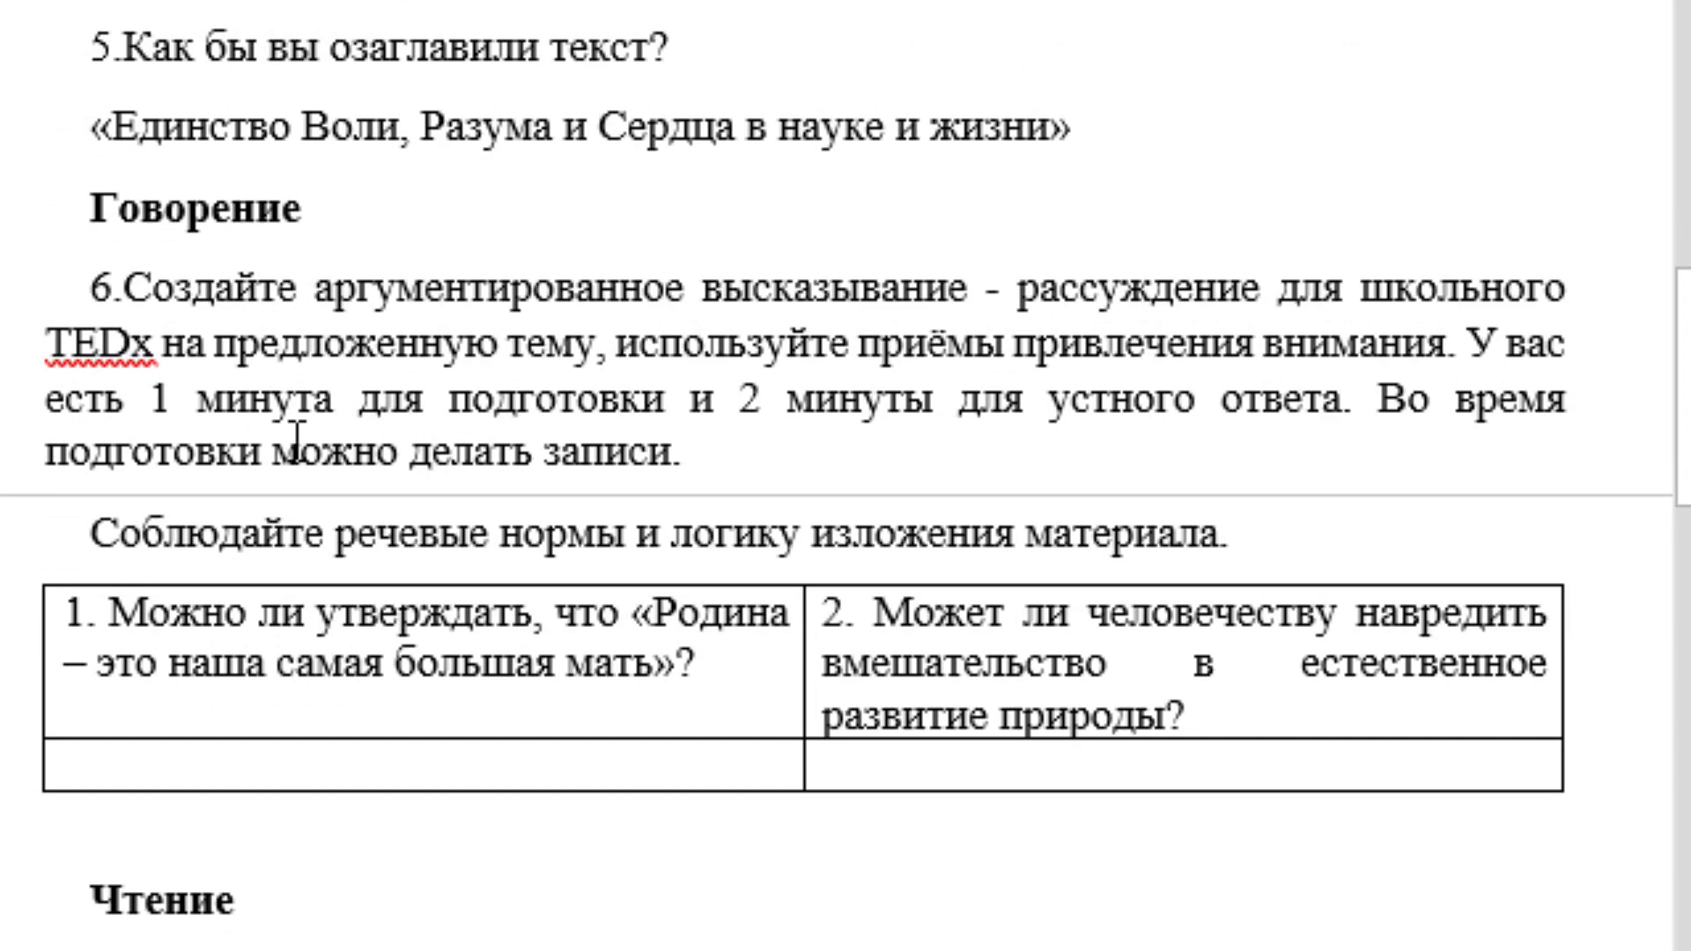
{"action": "double_click", "coordinate": [176, 208]}
{"action": "left_click", "coordinate": [124, 286]}
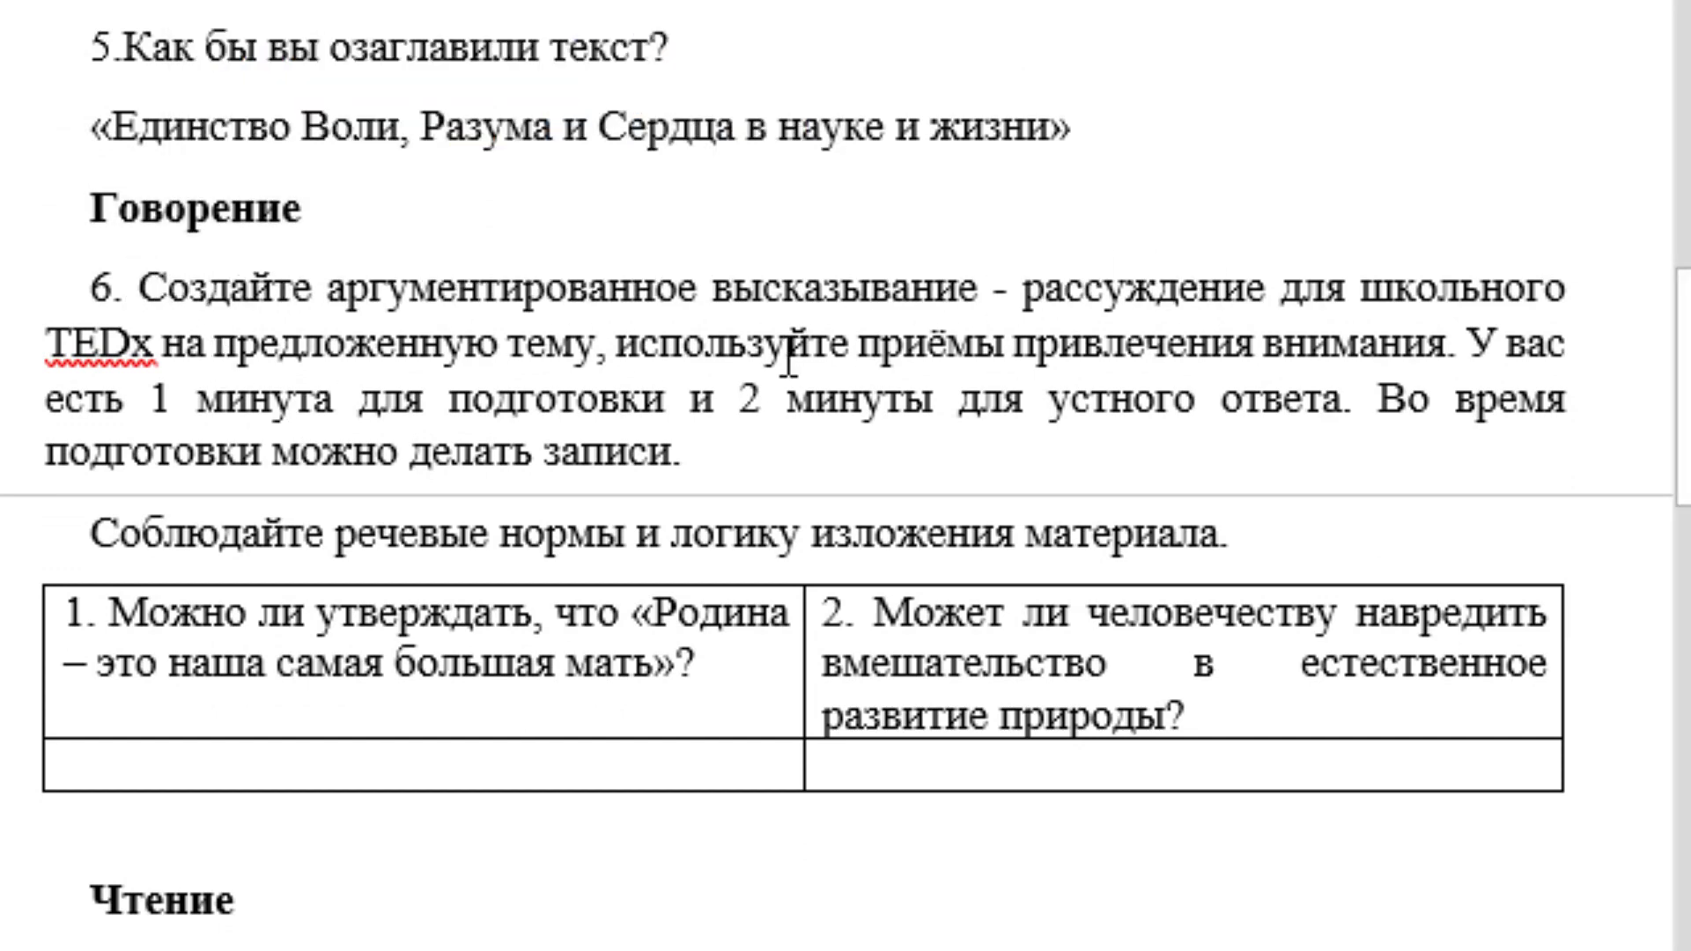
{"action": "scroll", "coordinate": [786, 356], "scroll_direction": "down", "scroll_amount": 1}
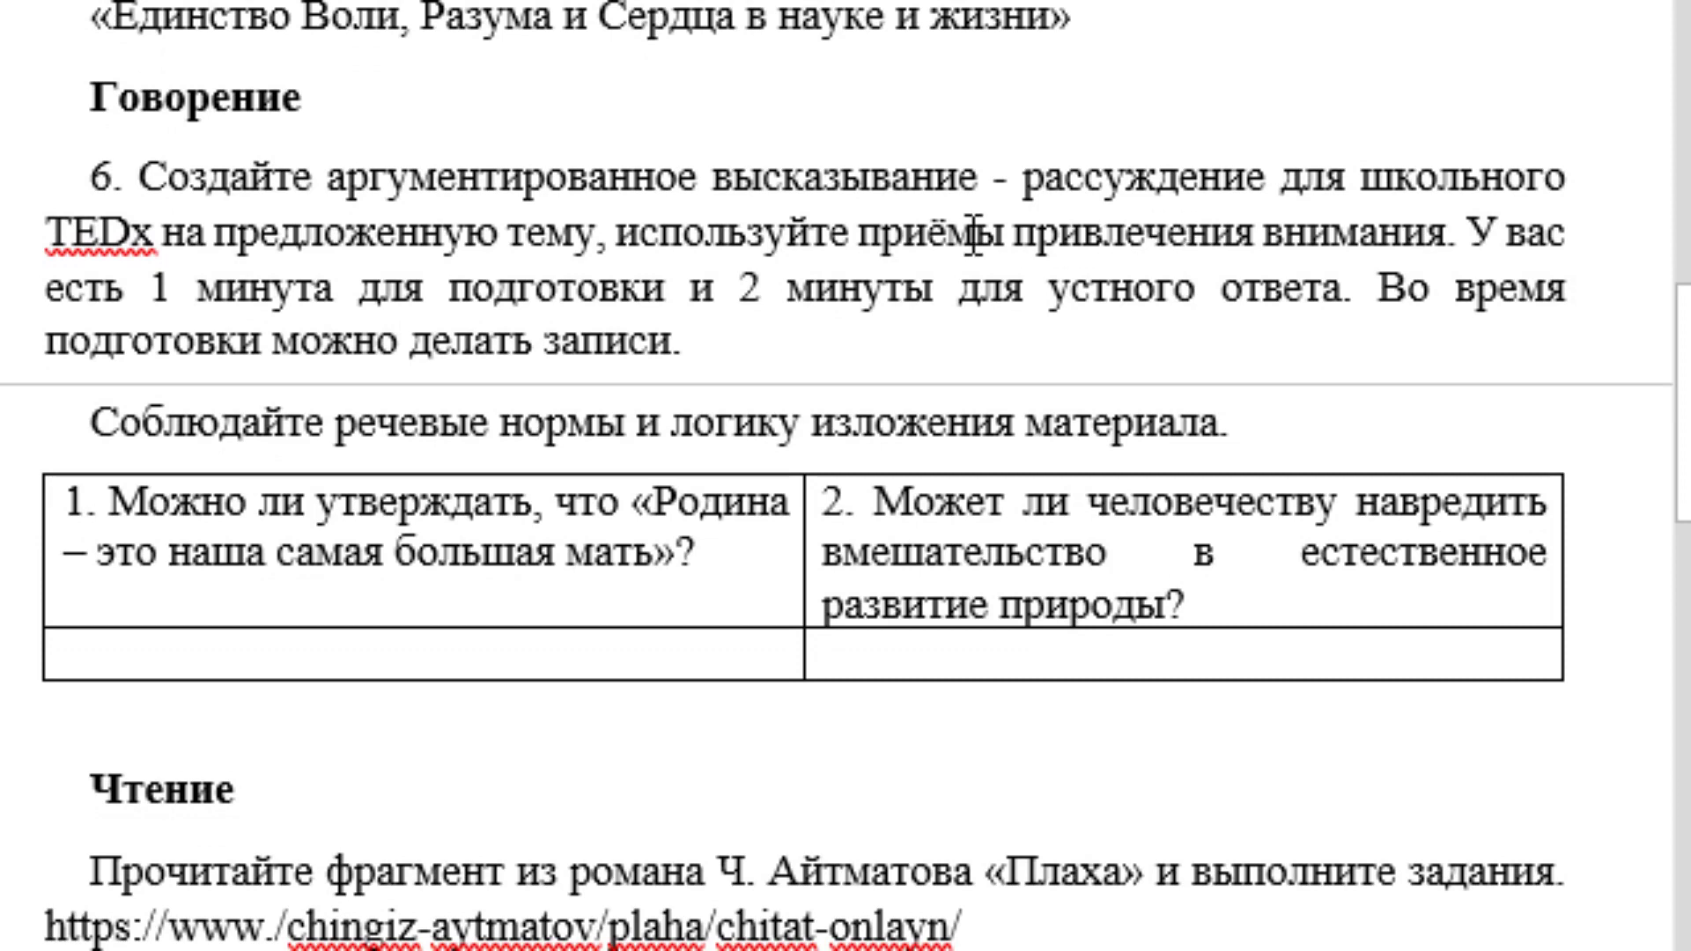
{"action": "left_click_drag", "start_coordinate": [974, 234], "coordinate": [1140, 233]}
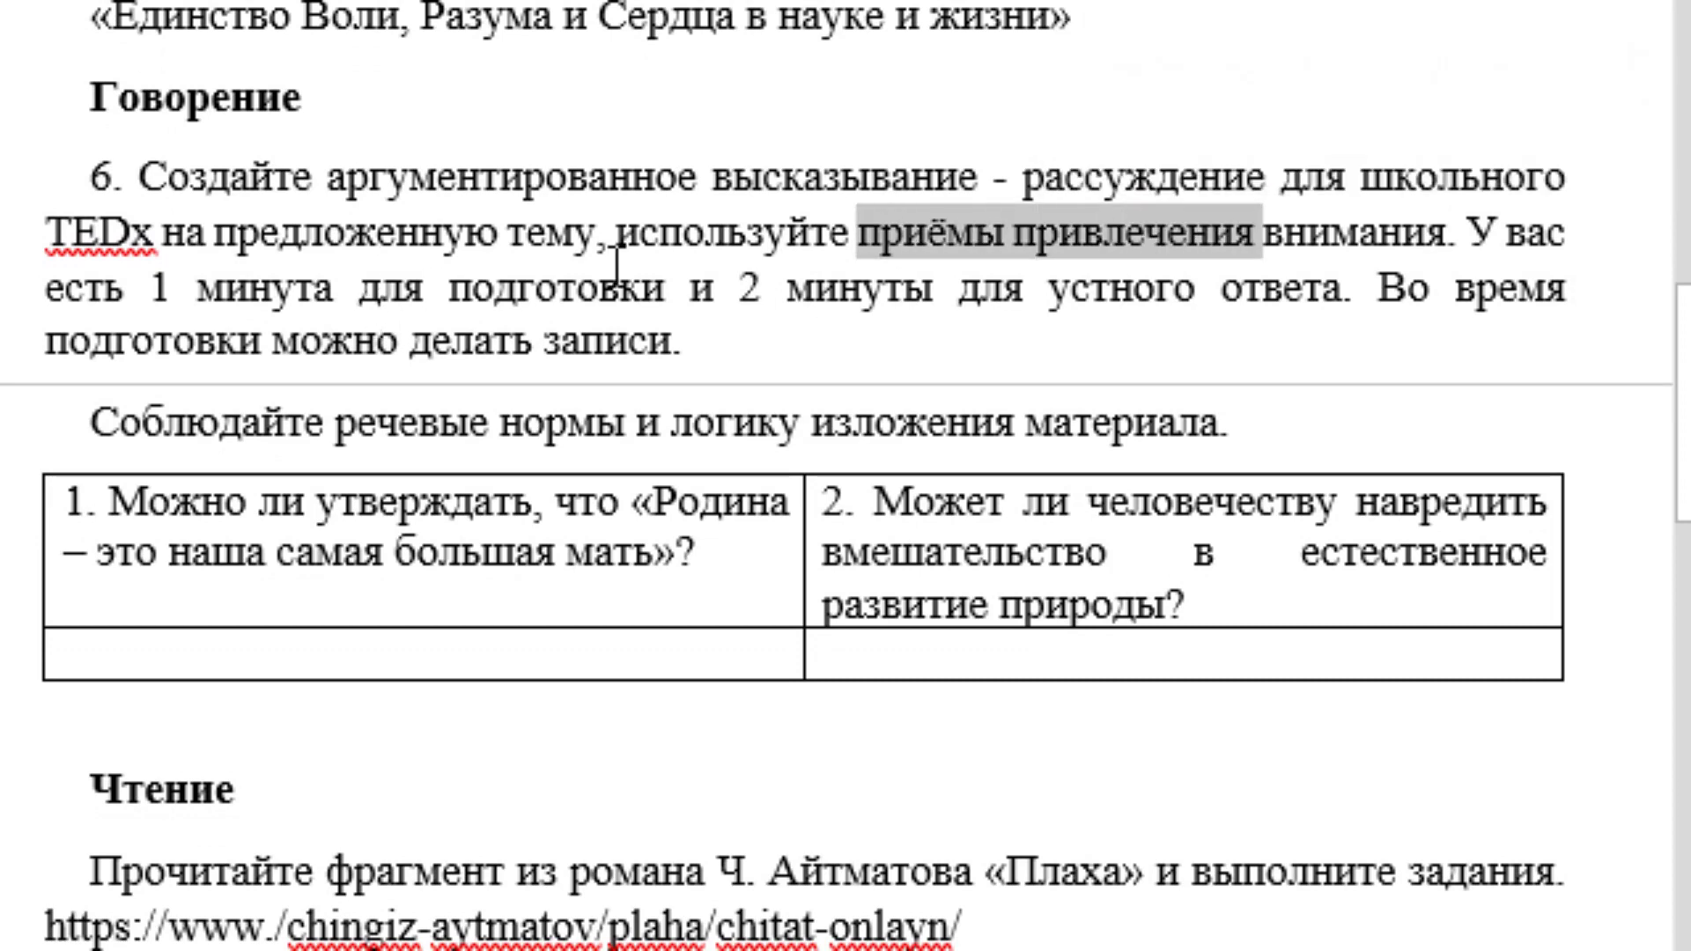
{"action": "left_click", "coordinate": [1144, 325]}
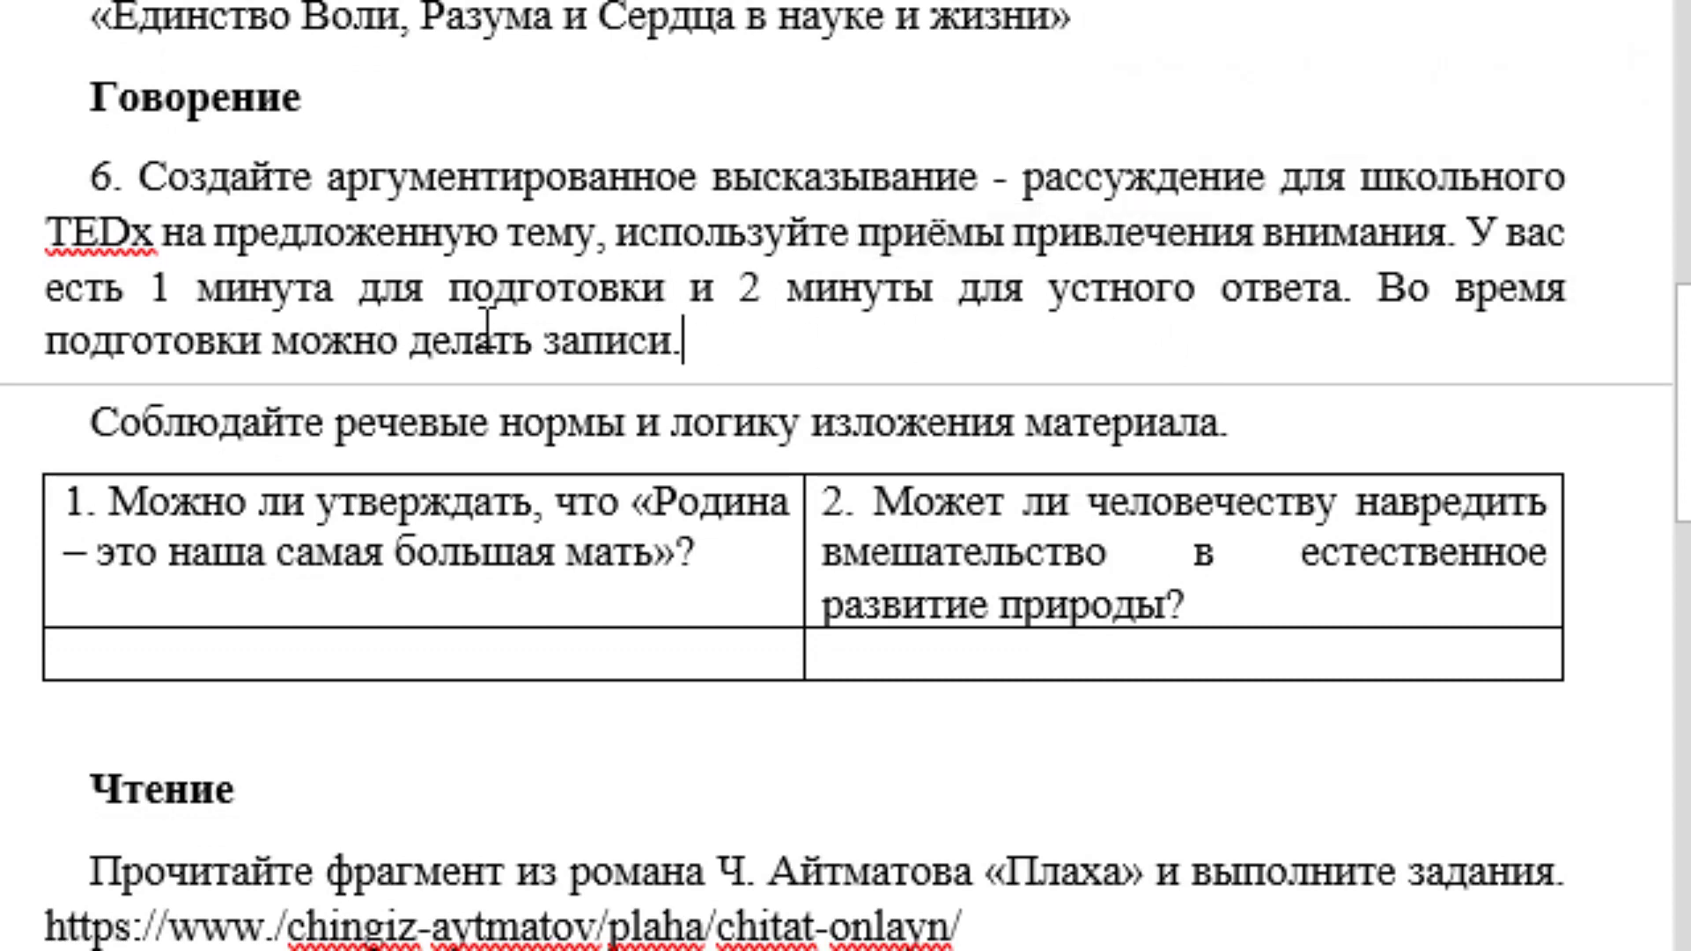
{"action": "mouse_move", "coordinate": [88, 97]}
{"action": "left_mouse_down"}
{"action": "mouse_move", "coordinate": [550, 339]}
{"action": "mouse_move", "coordinate": [1092, 590]}
{"action": "left_mouse_up"}
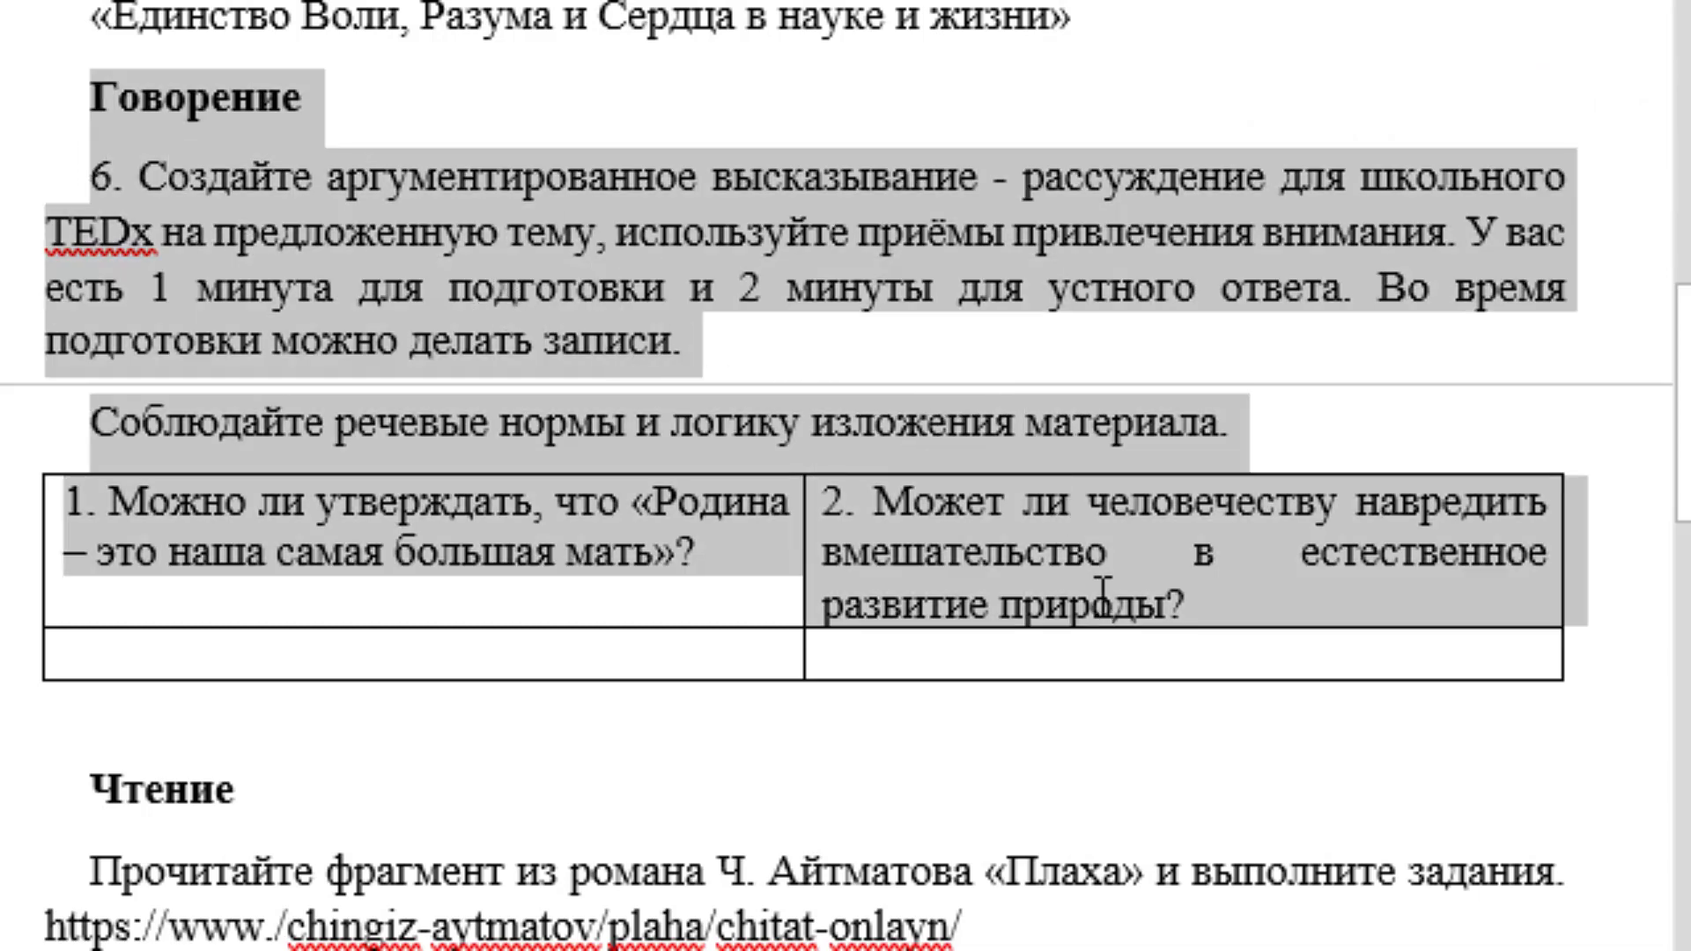
{"action": "left_click", "coordinate": [577, 557]}
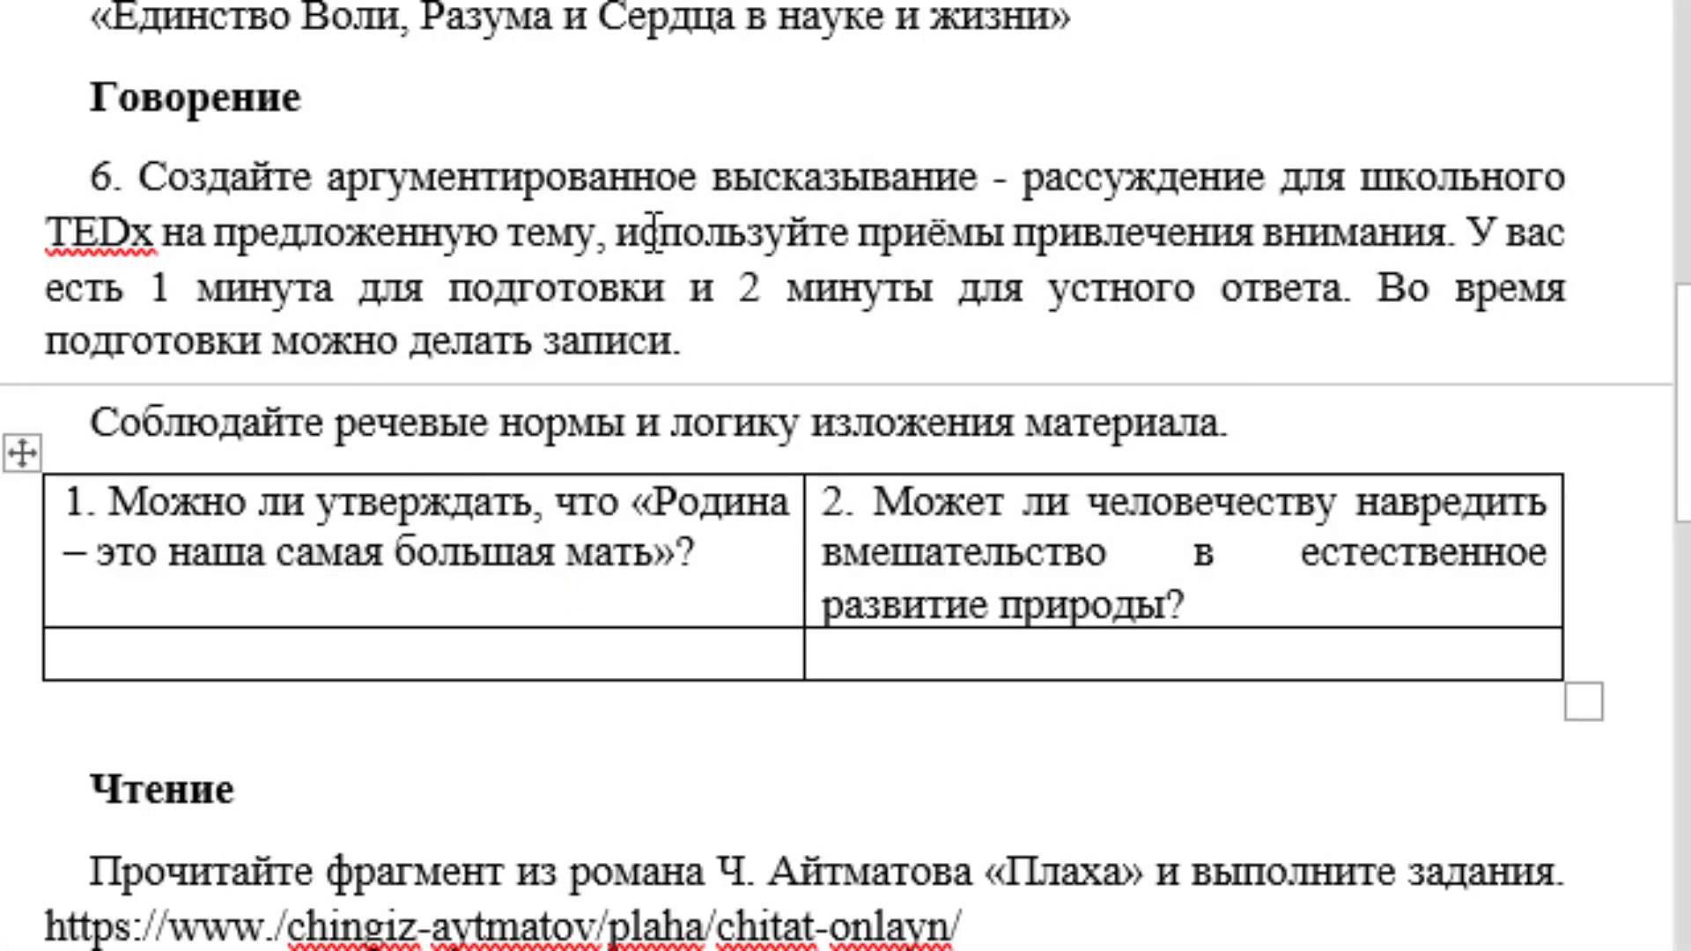
In question 1's answer cell, write that the Motherland is like a mother and we must care for her
{"action": "left_click", "coordinate": [203, 504]}
{"action": "type", "text": "да,"}
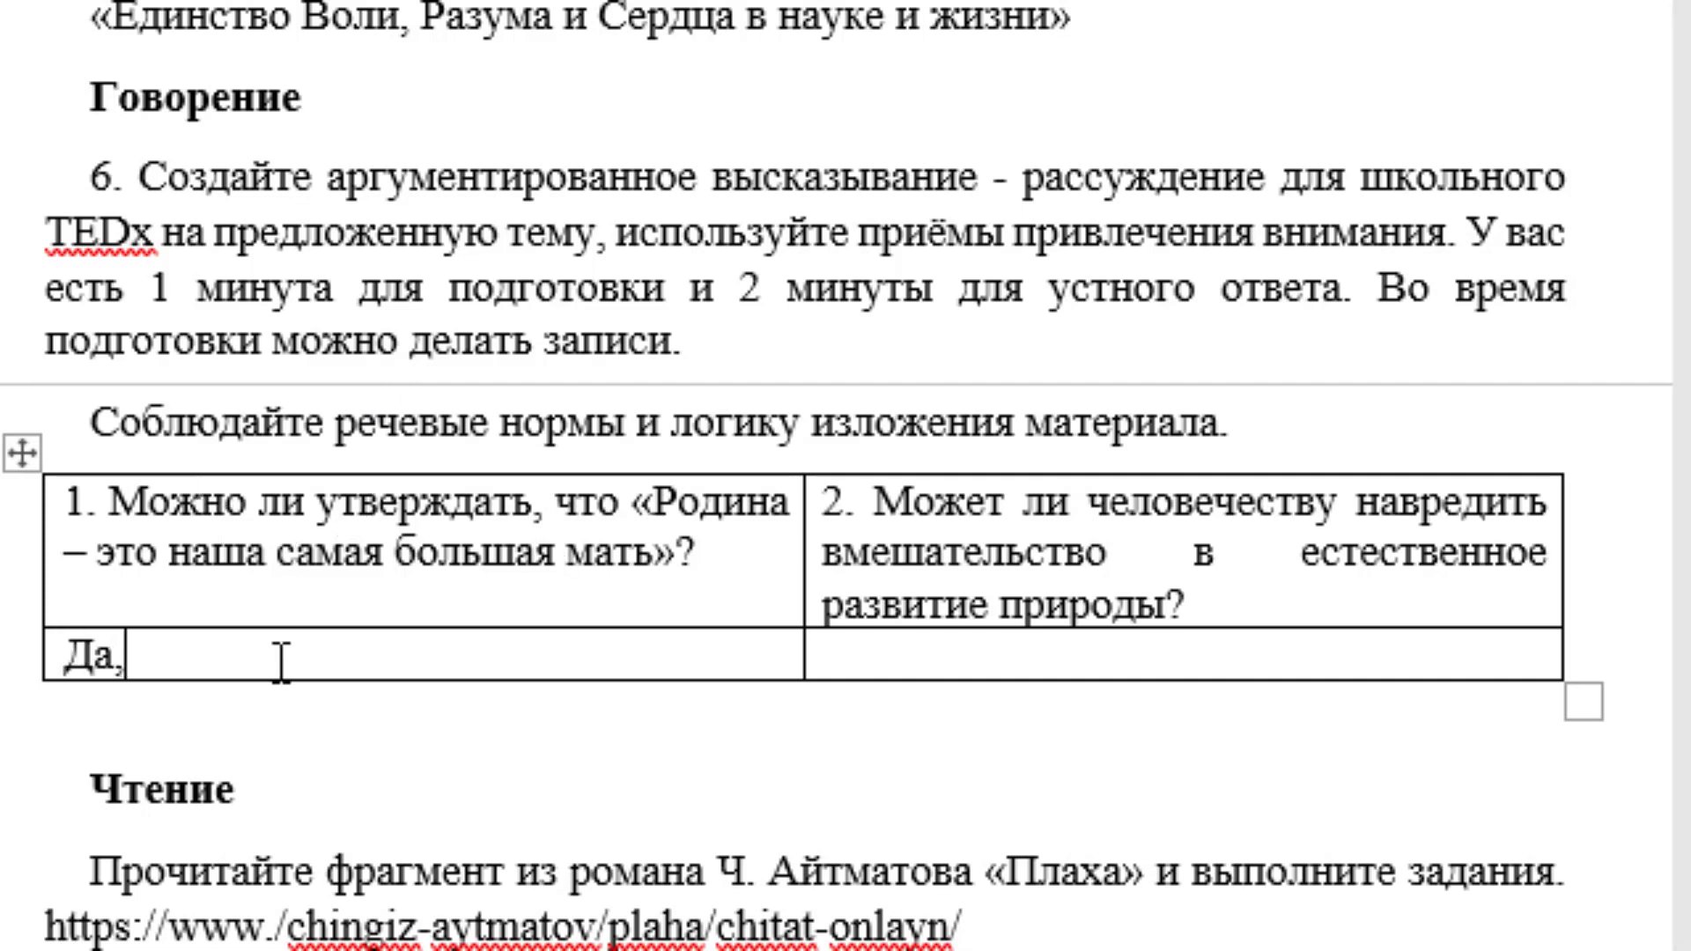
{"action": "type", "text": " можн"}
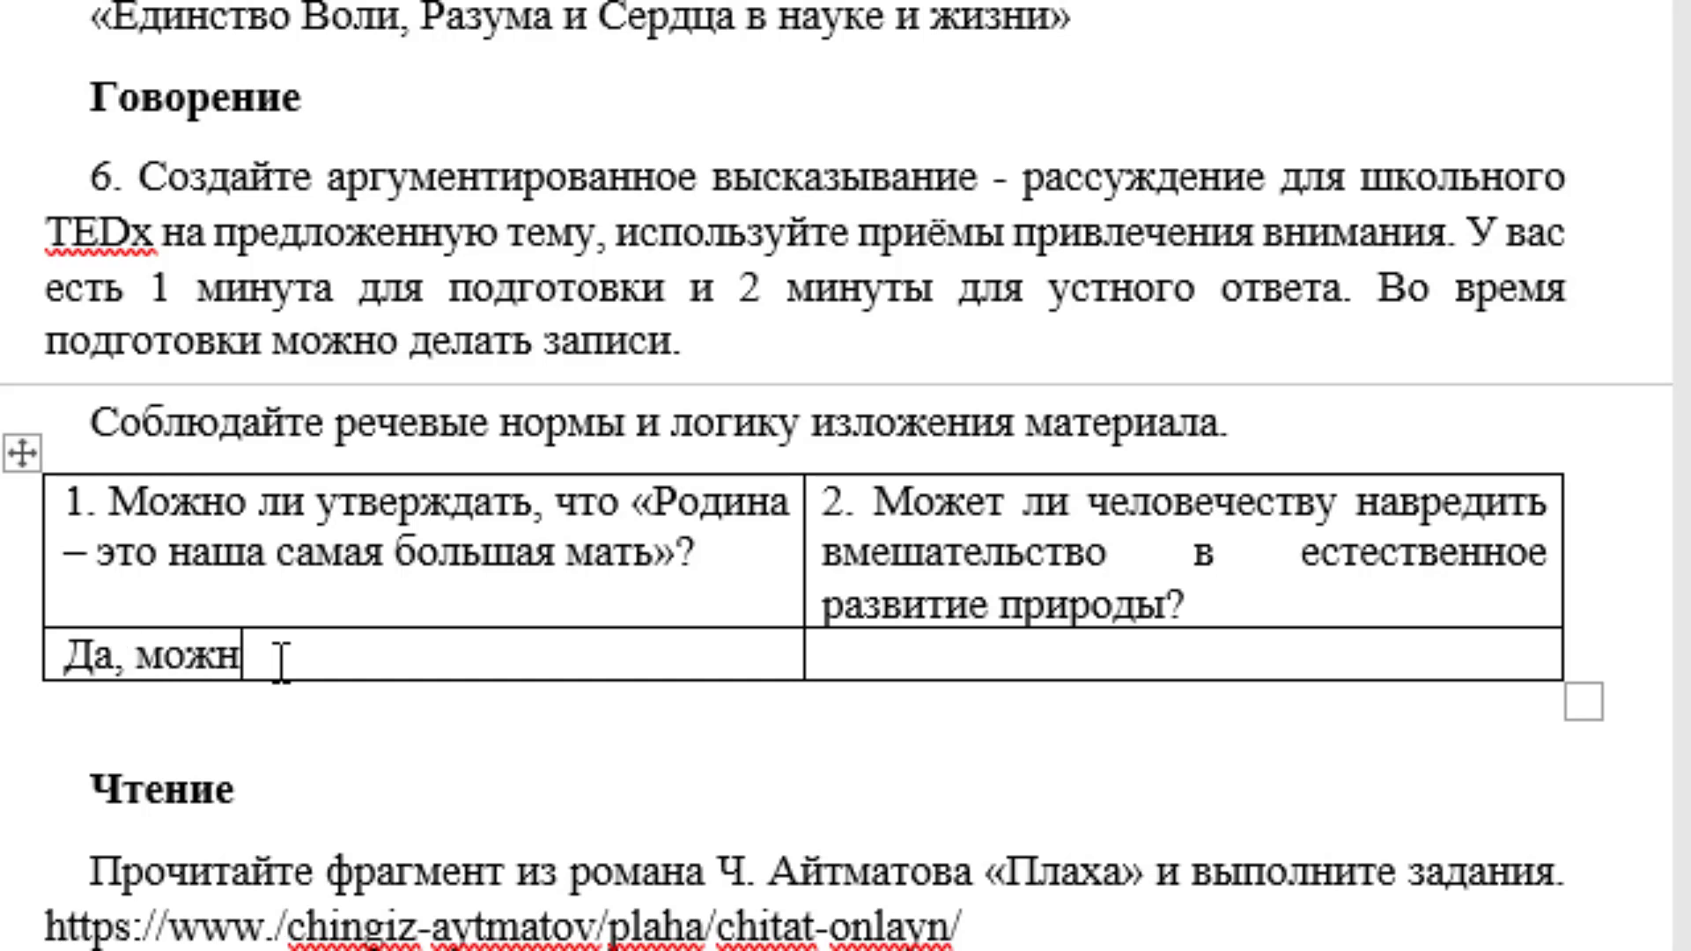
{"action": "type", "text": "о утверждат"}
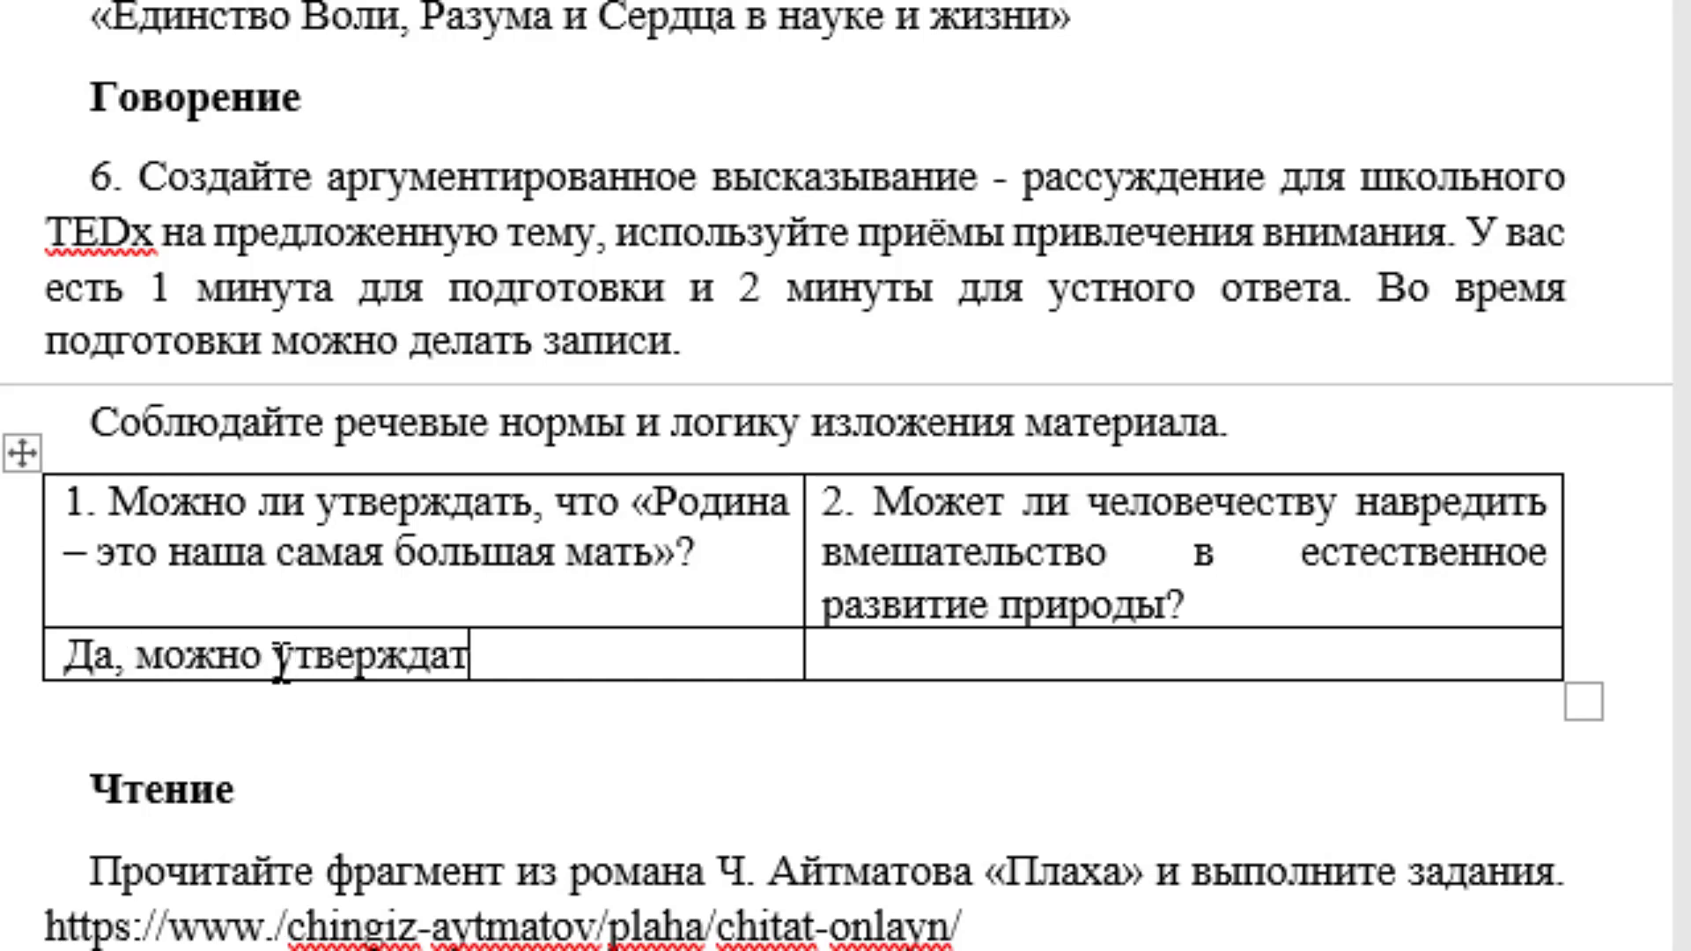
{"action": "type", "text": "ь,"}
{"action": "type", "text": " что Родина"}
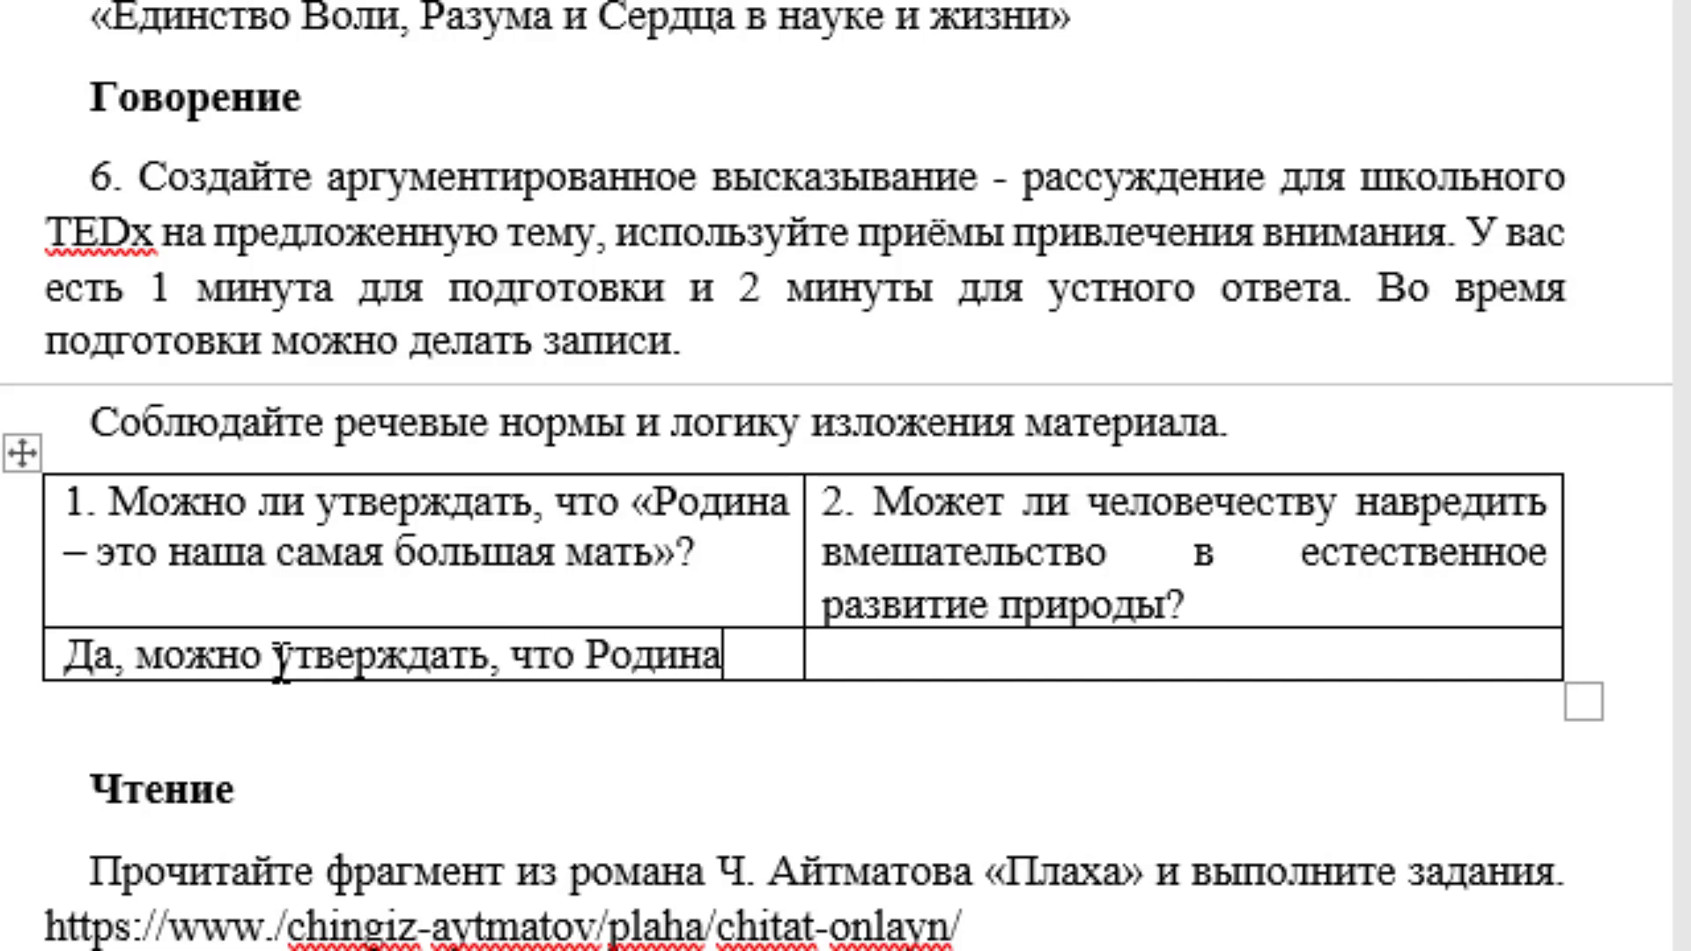
{"action": "type", "text": " под"}
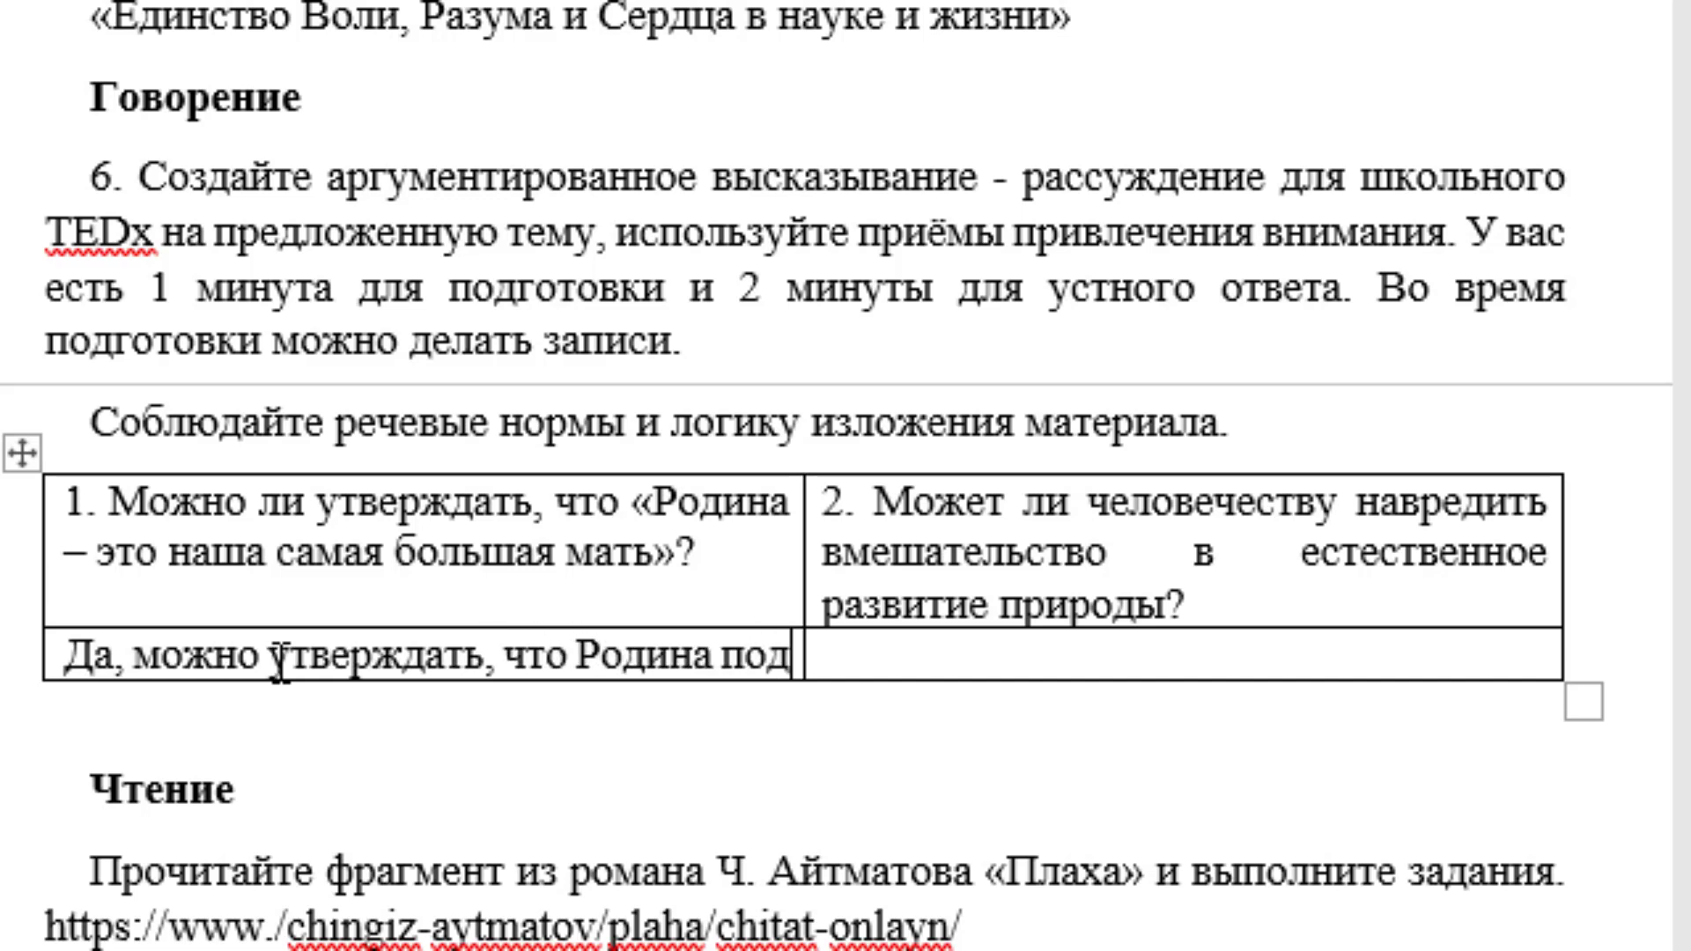
{"action": "type", "text": "обна мате"}
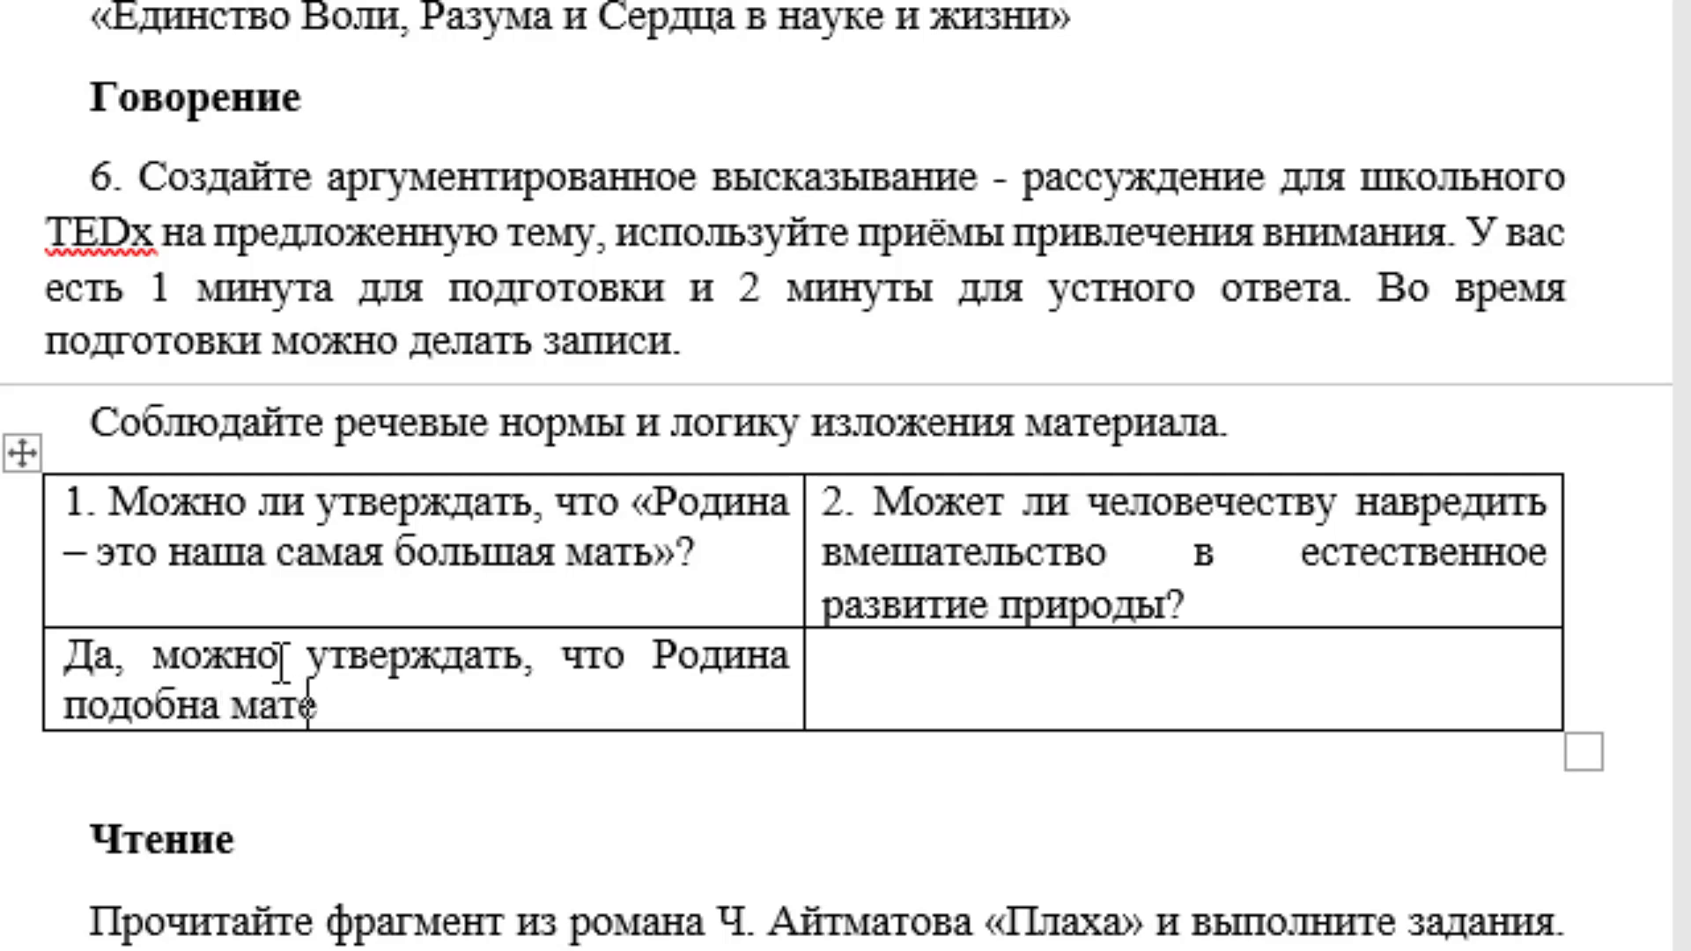
{"action": "type", "text": "ри,"}
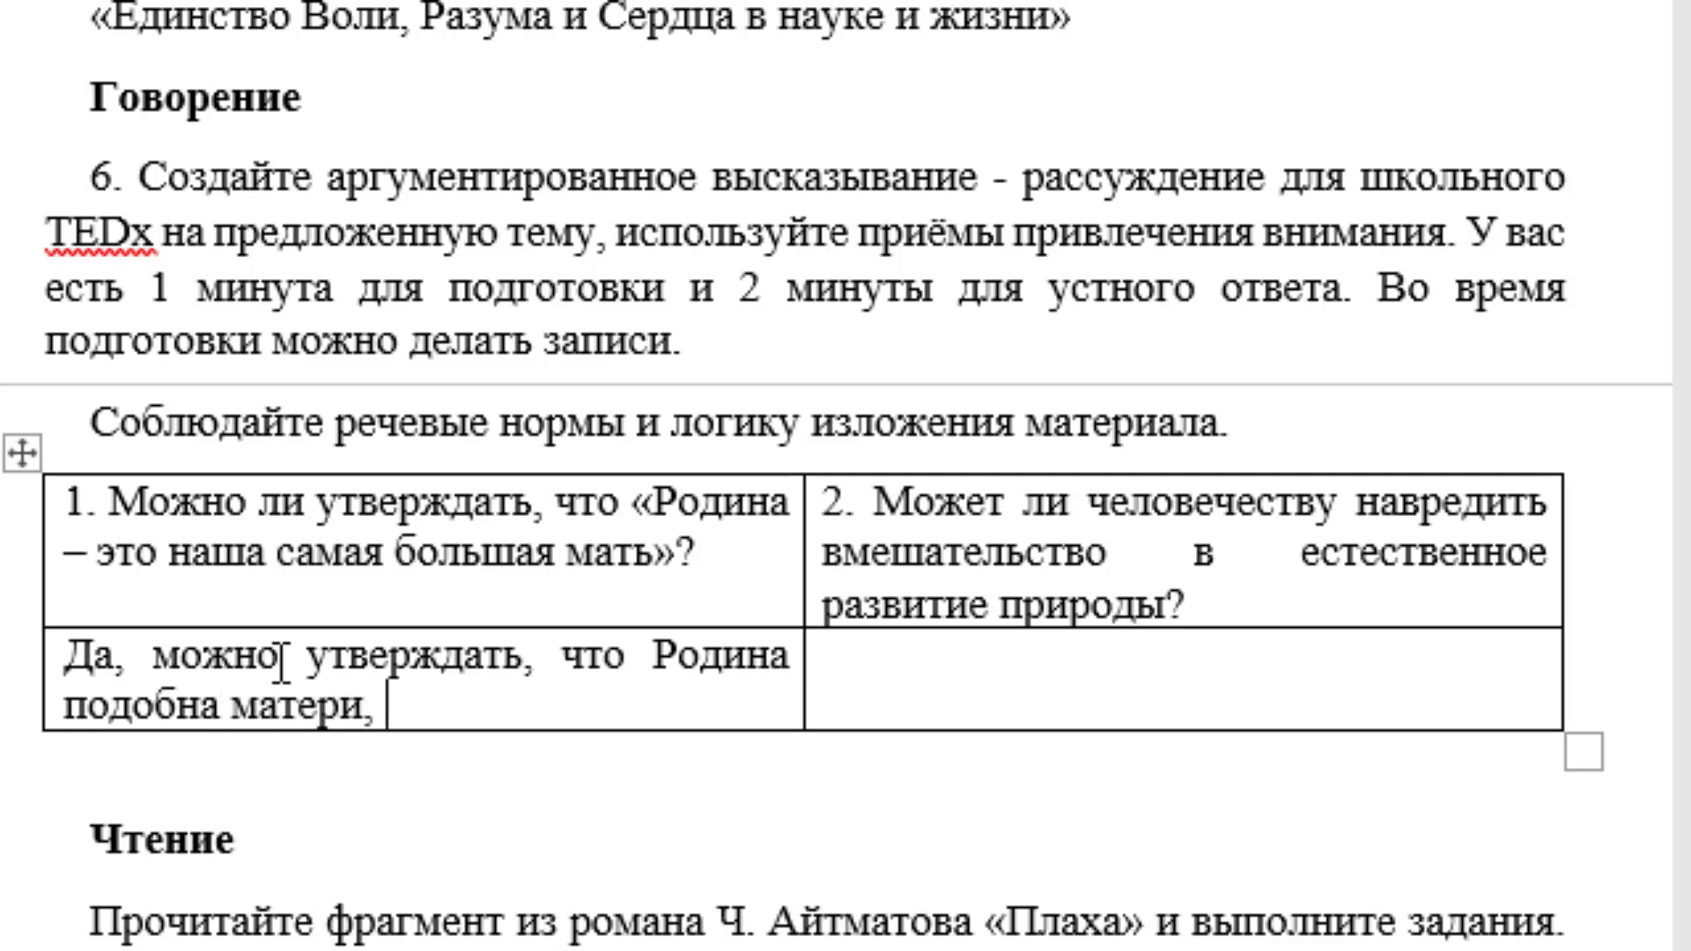
{"action": "type", "text": " так как"}
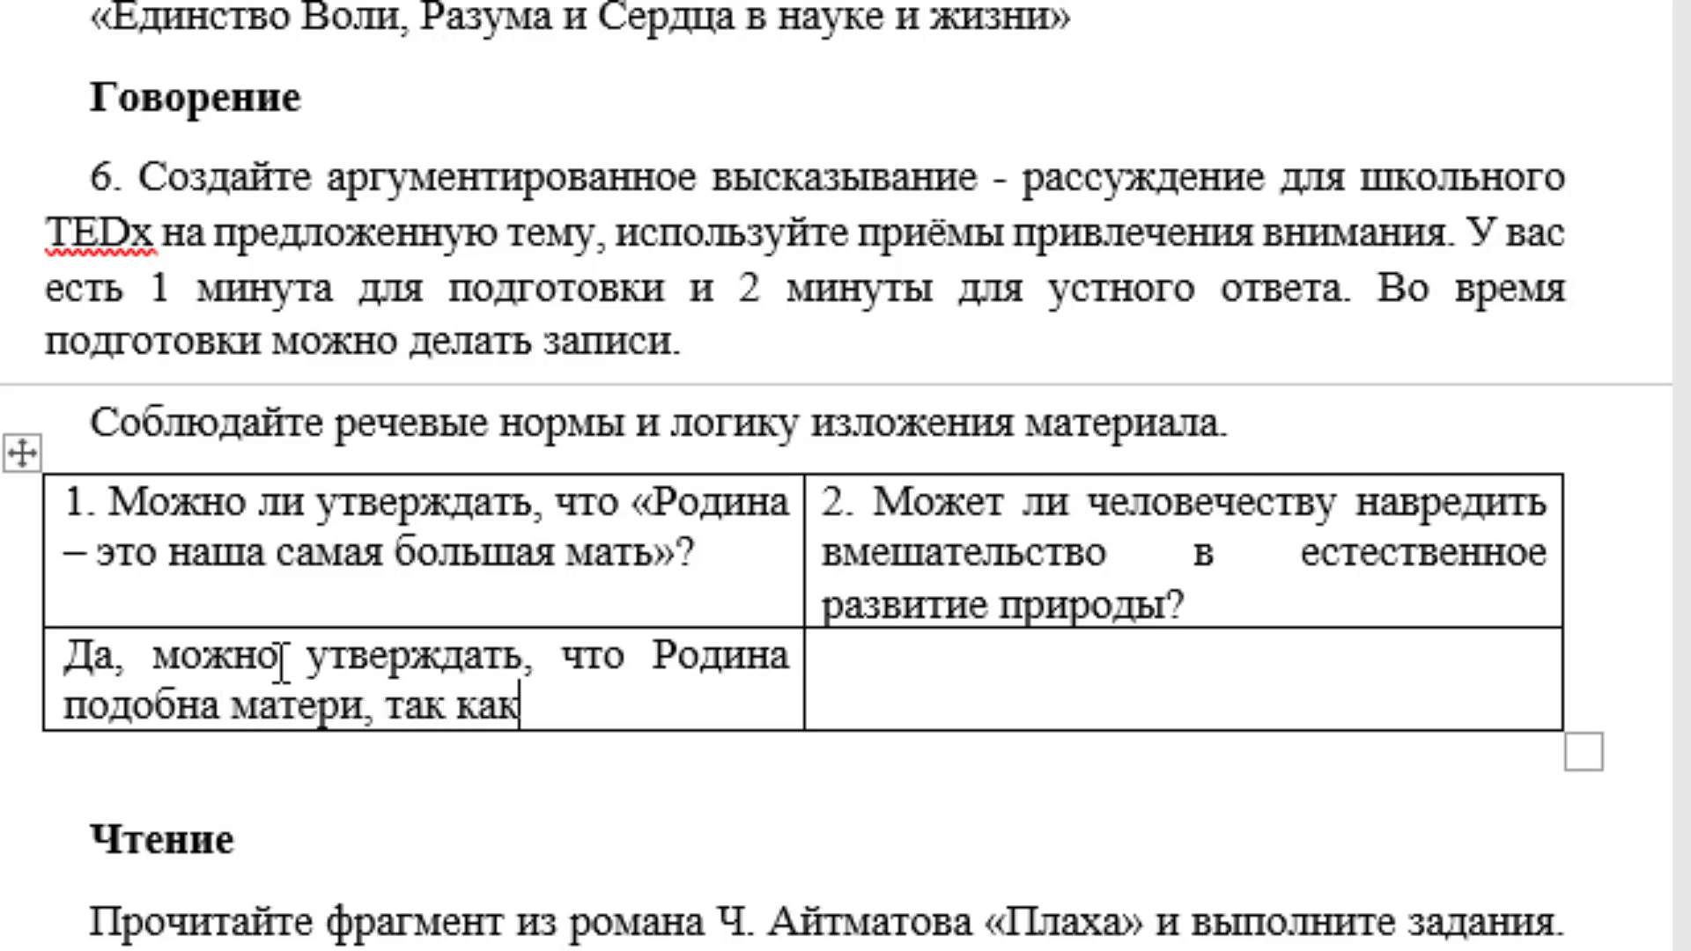
{"action": "type", "text": " она об"}
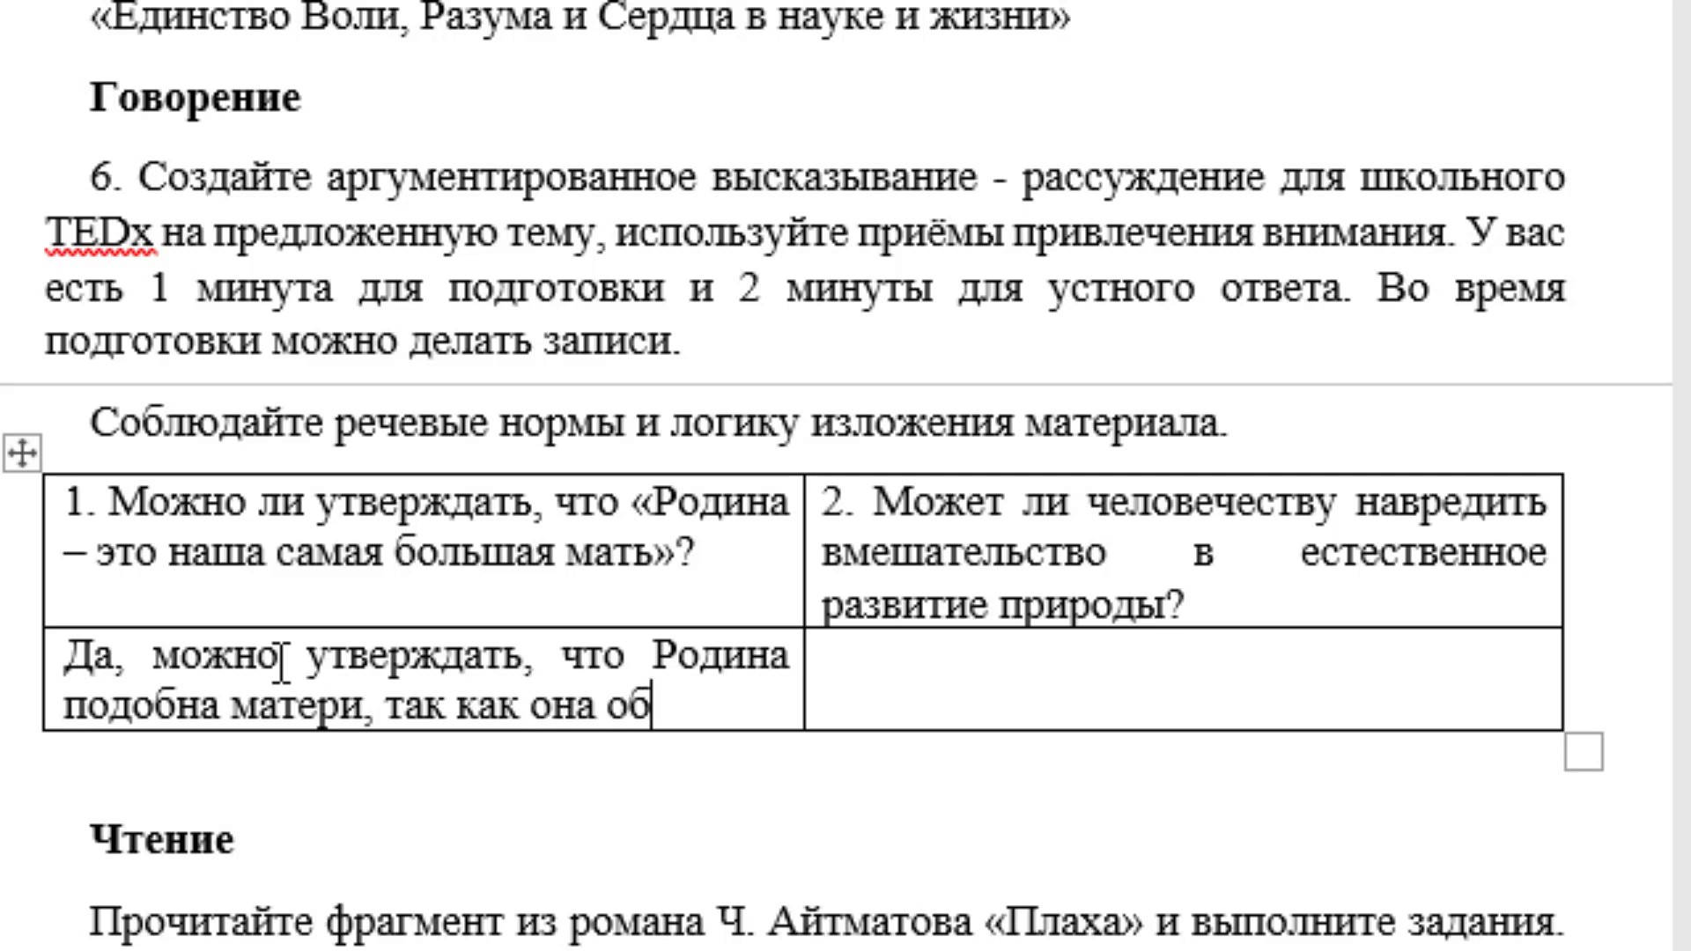
{"action": "type", "text": "еспечивае"}
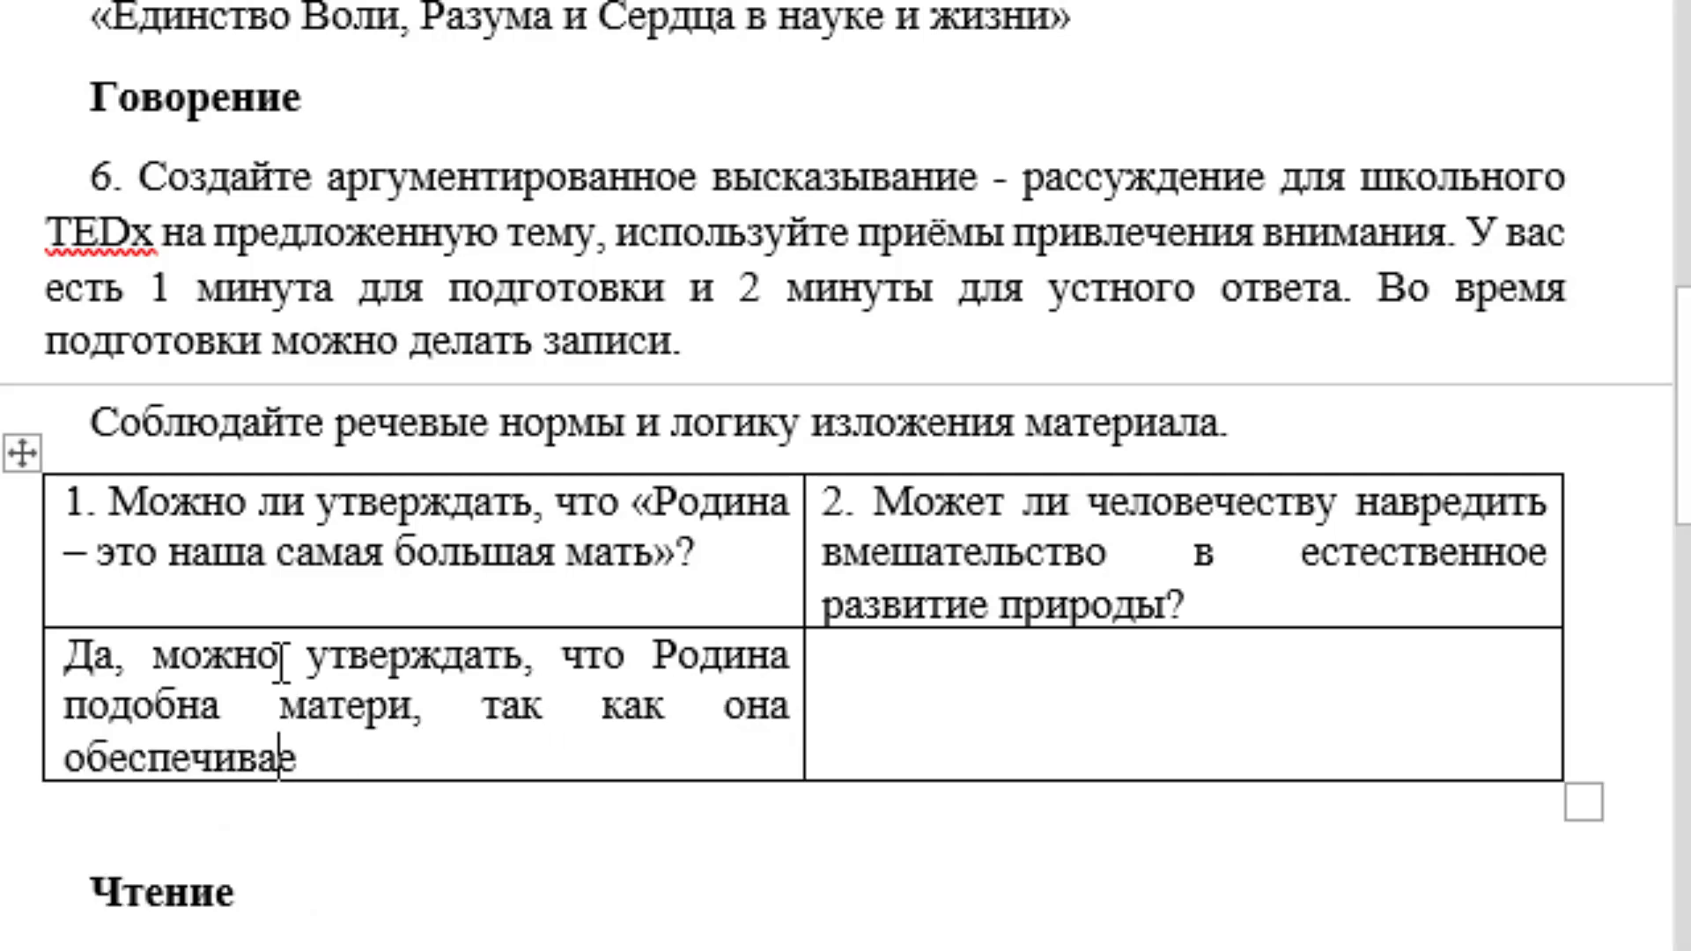
{"action": "type", "text": "т нас и "}
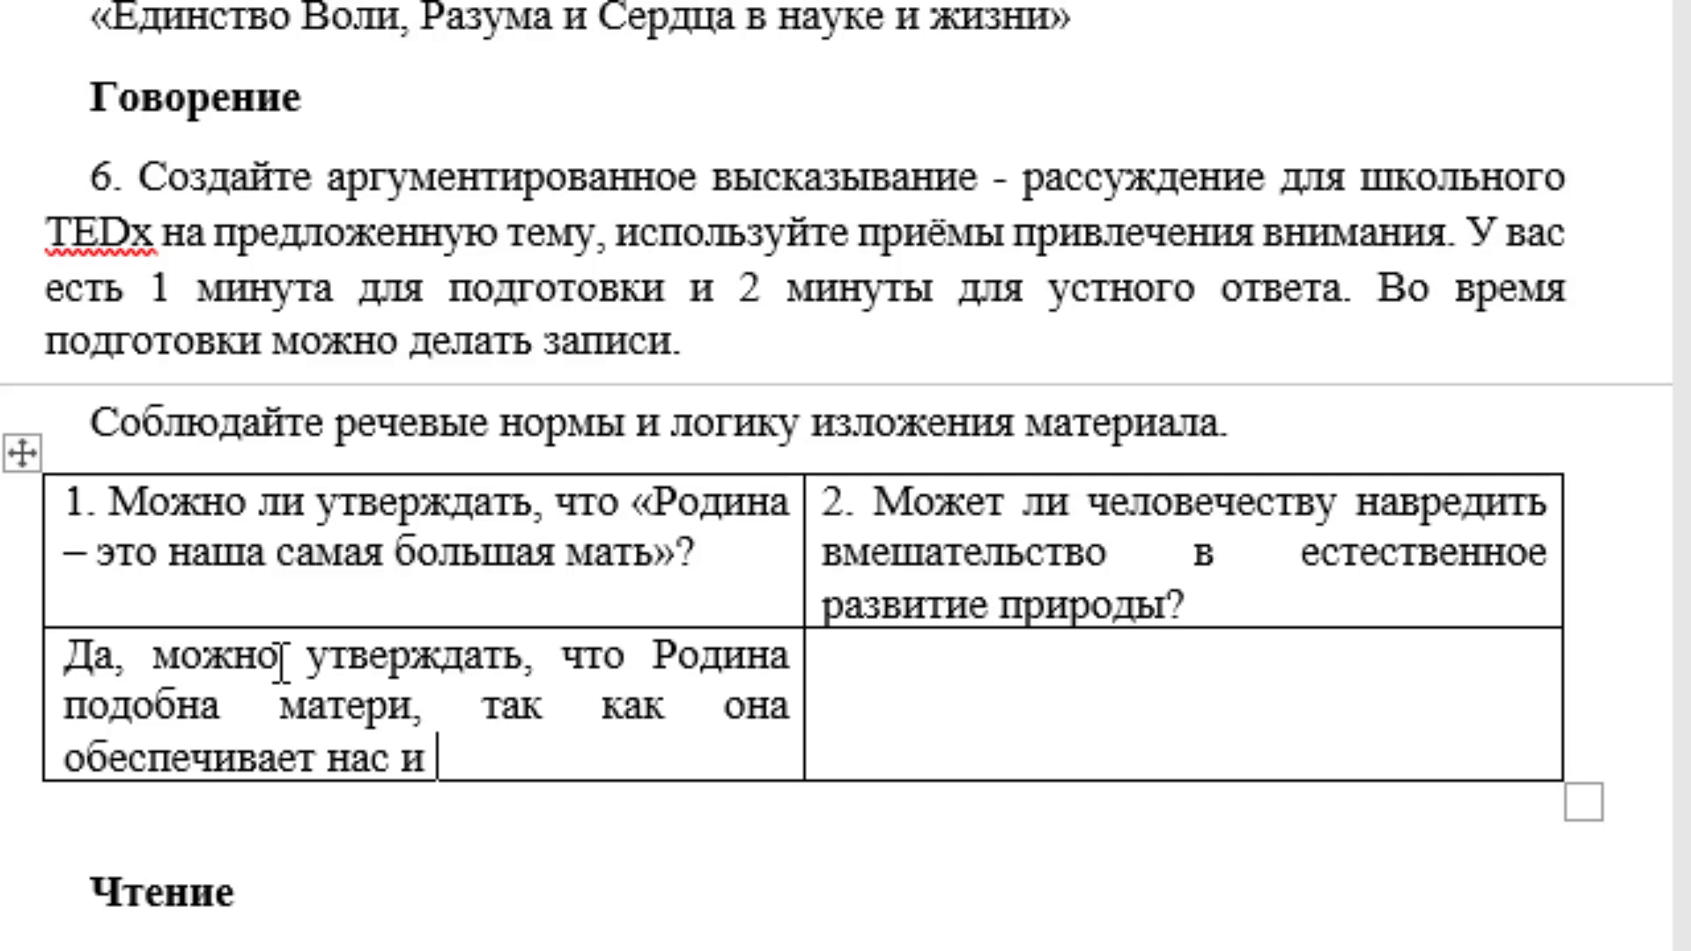
{"action": "type", "text": "заботитс"}
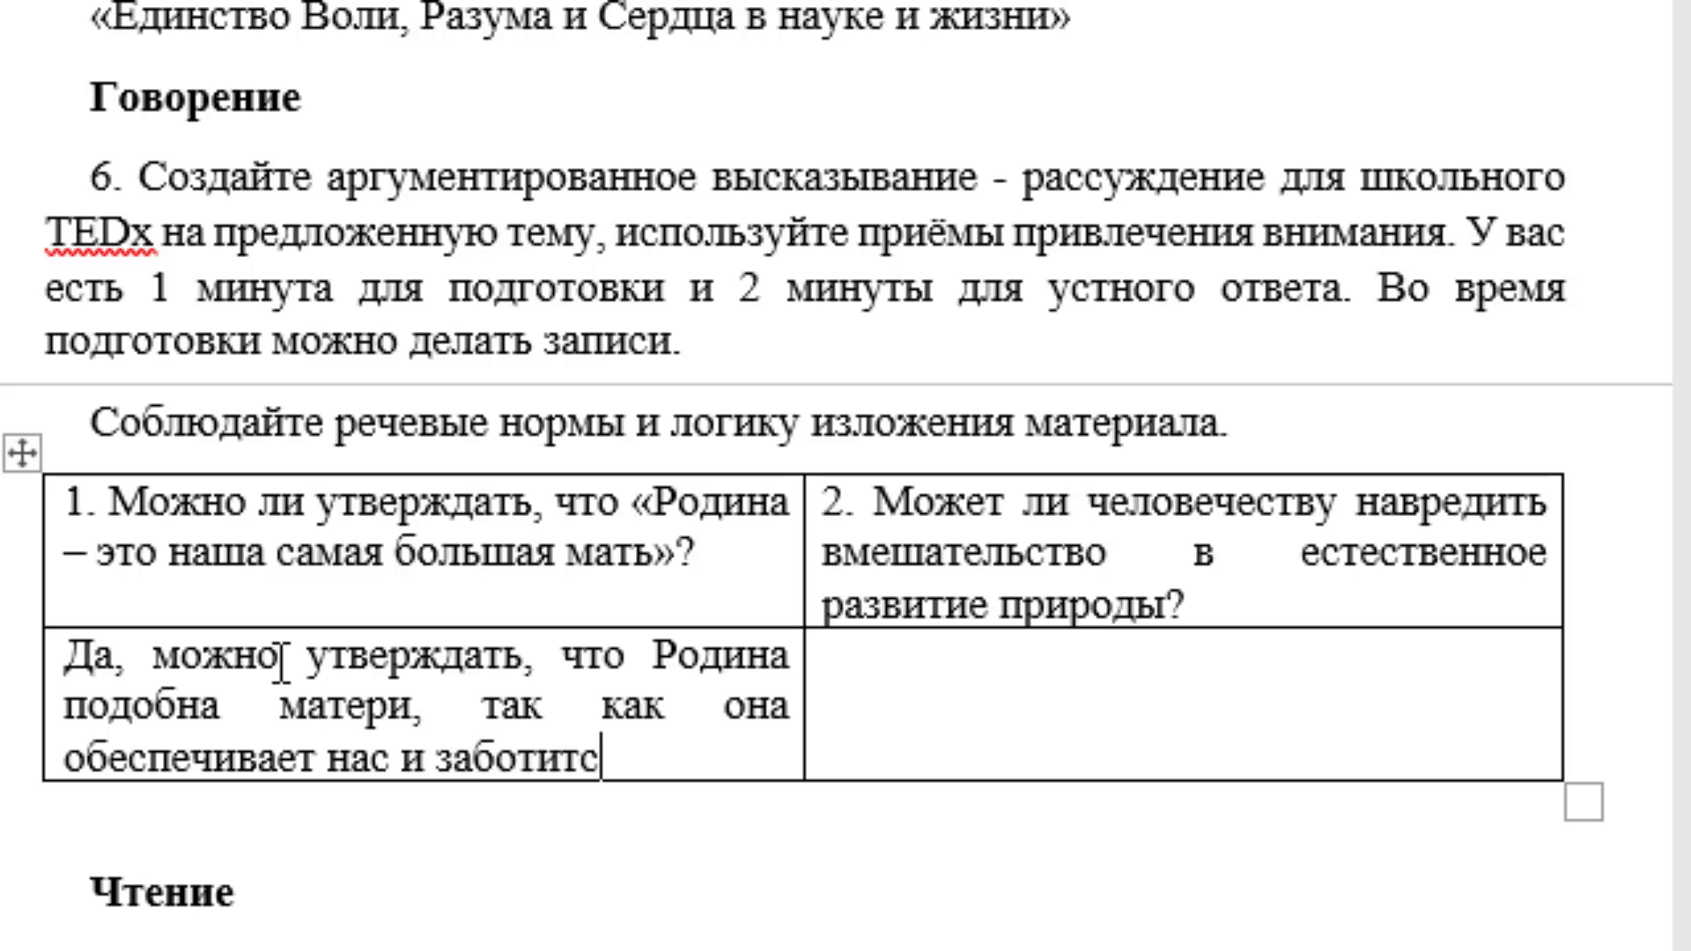
{"action": "type", "text": "я о наше"}
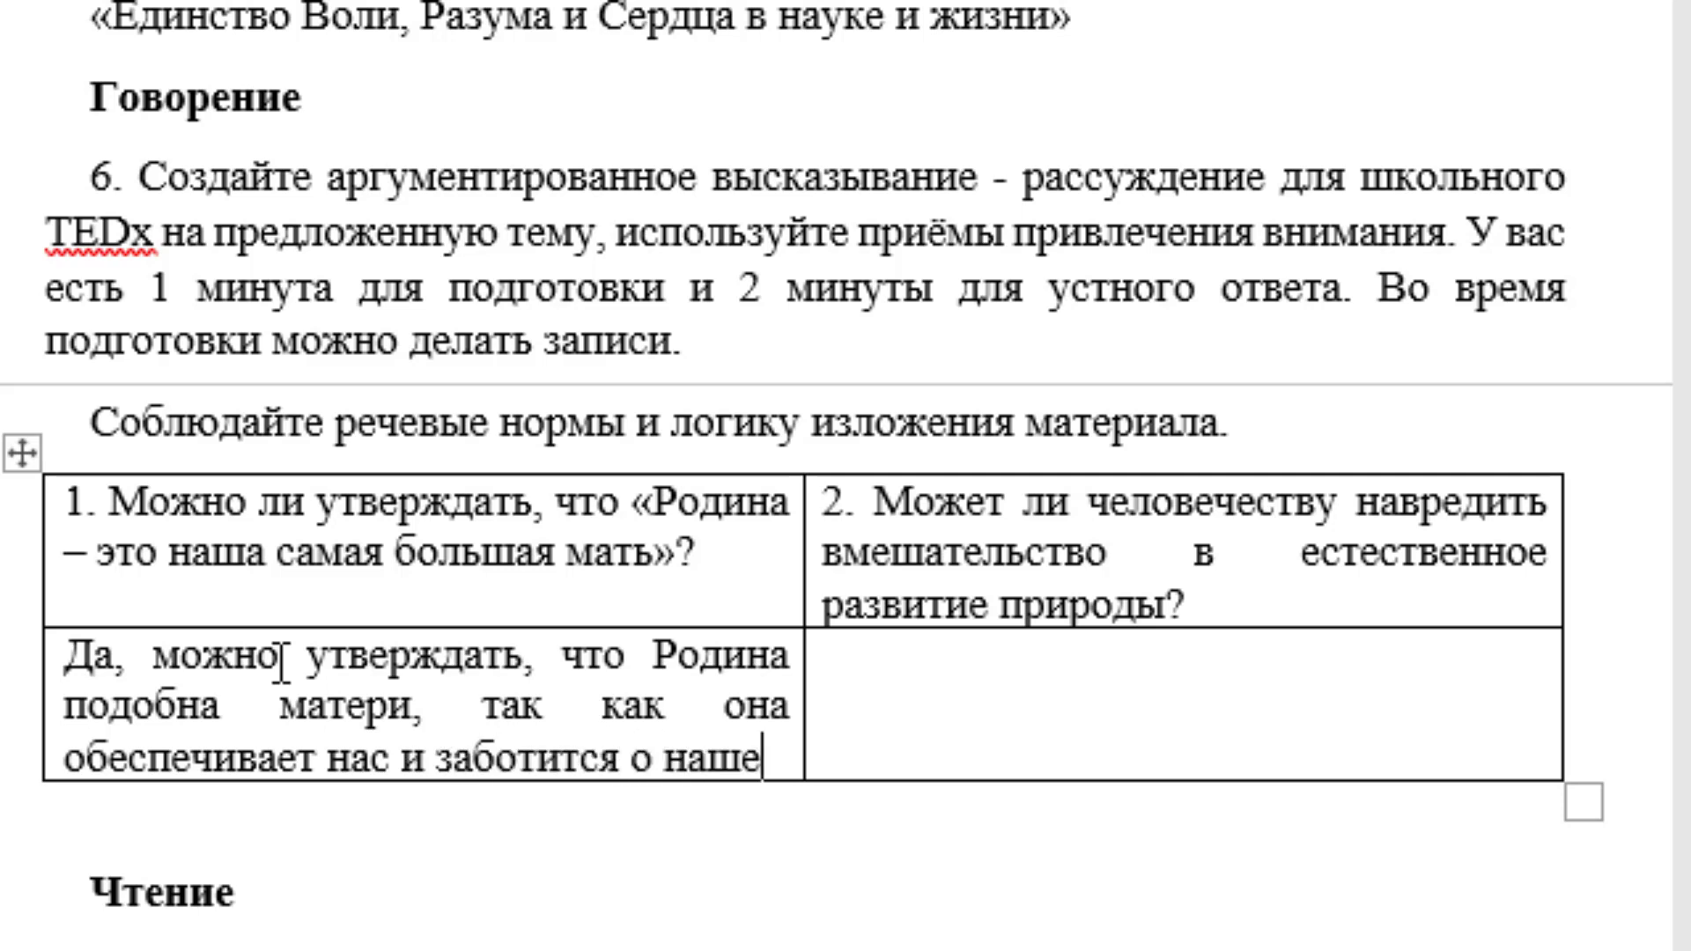
{"action": "type", "text": "м бла"}
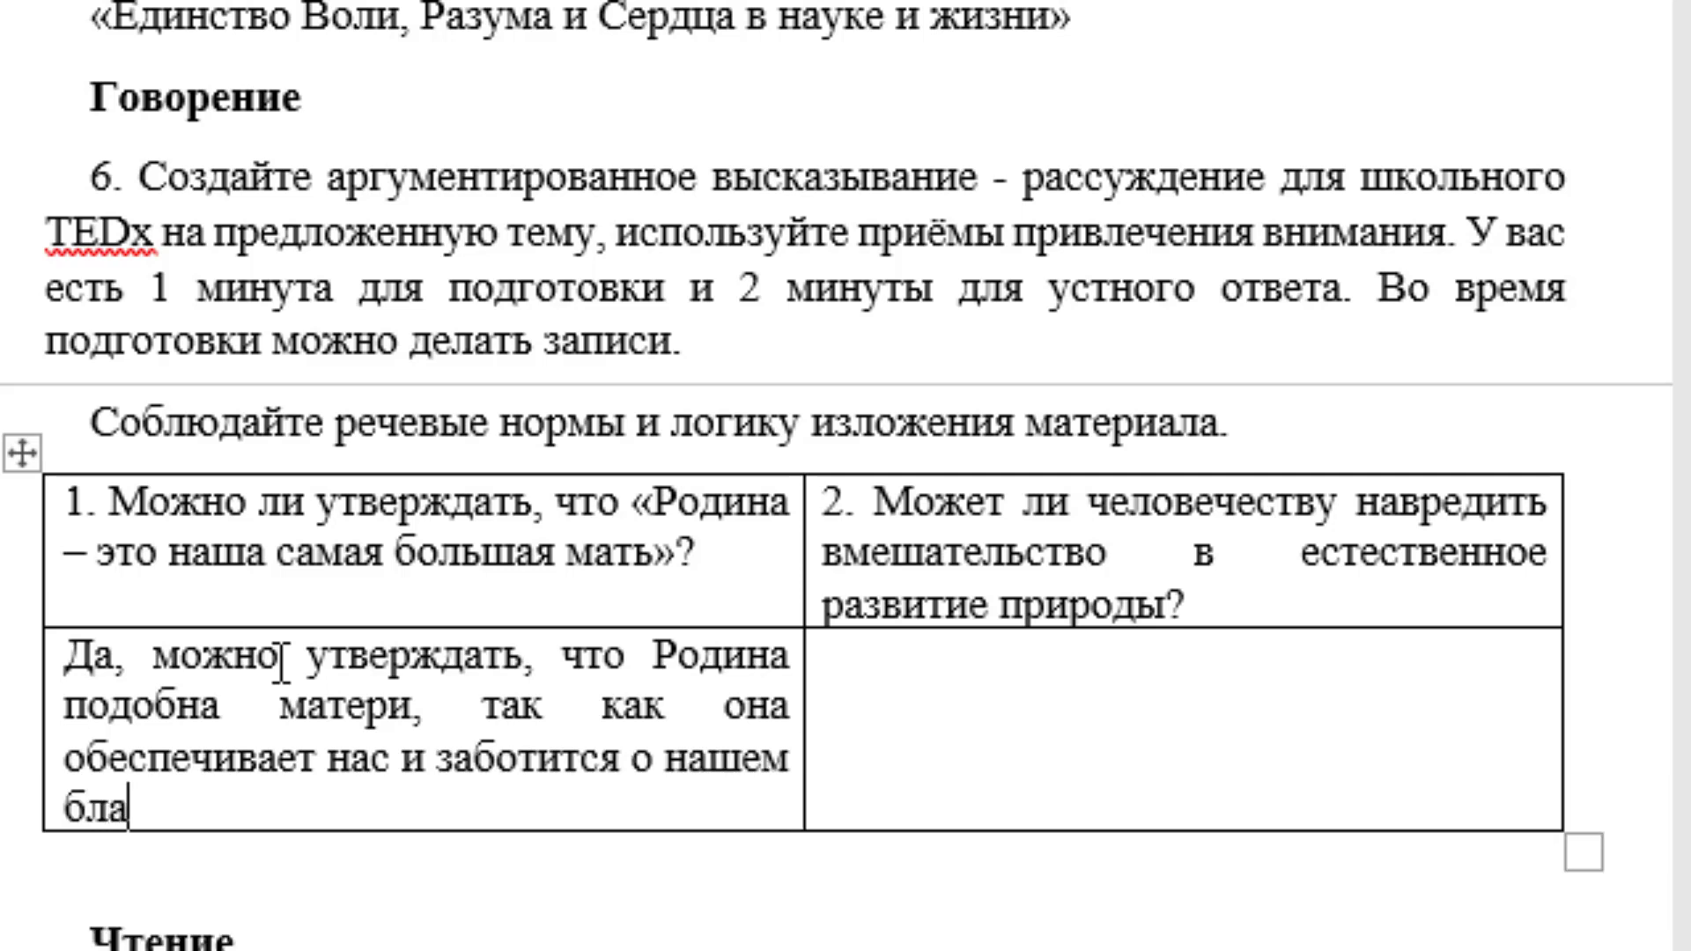
{"action": "type", "text": "гополучии"}
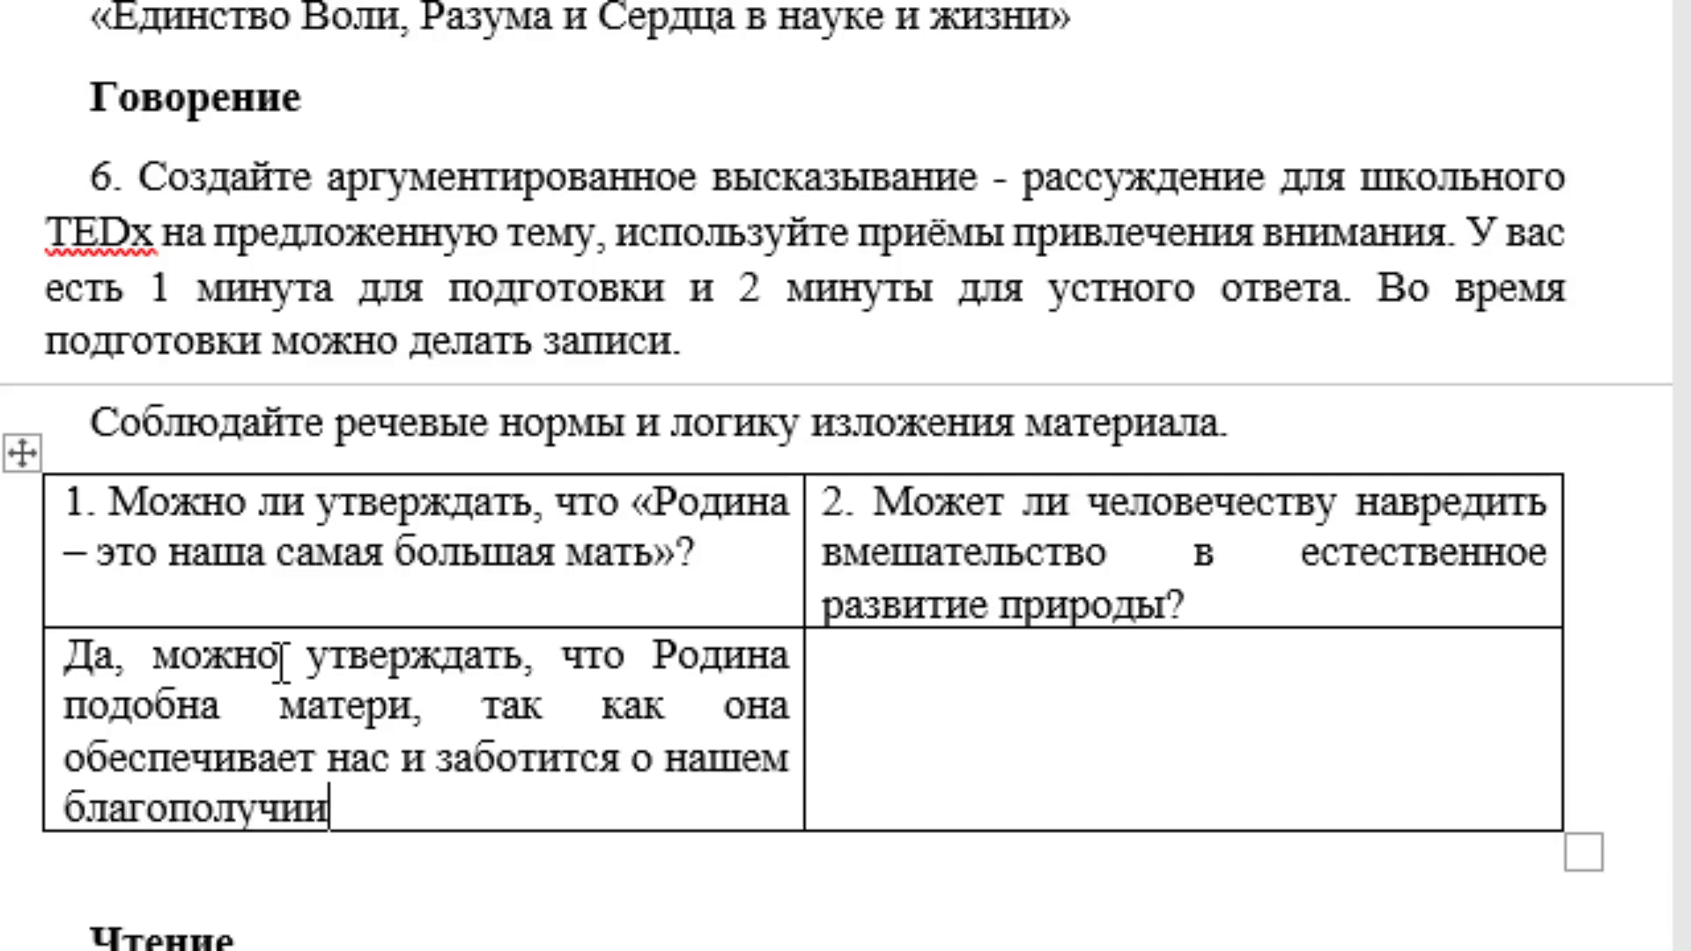
{"action": "type", "text": ", по"}
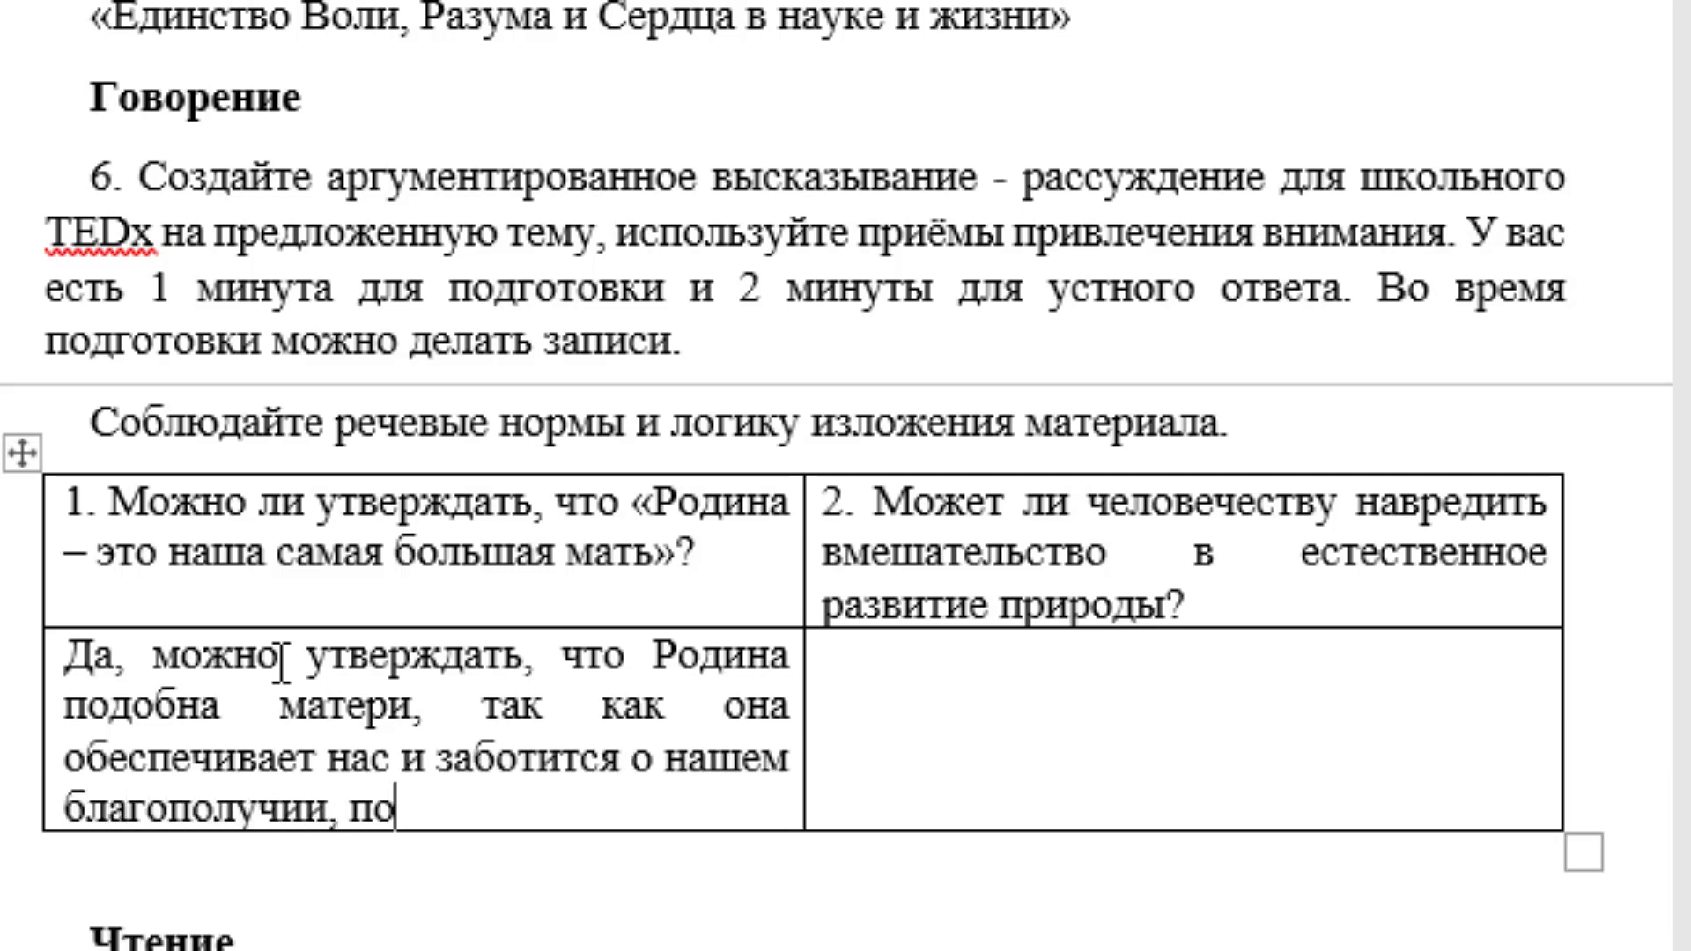
{"action": "type", "text": "добно"}
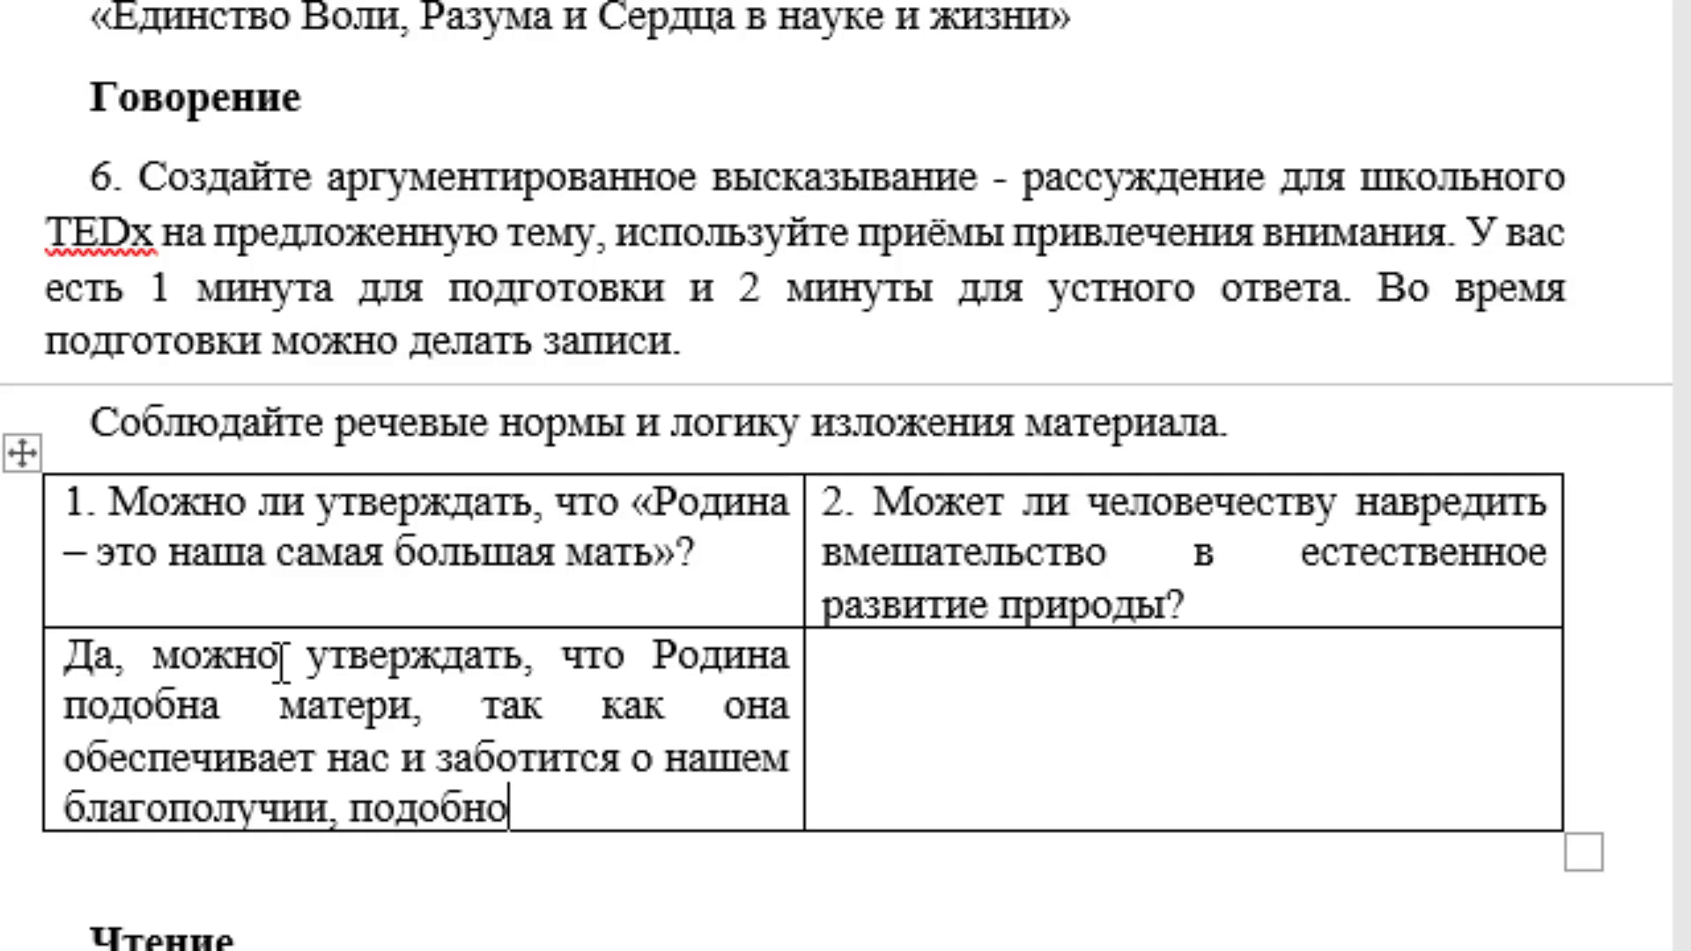
{"action": "type", "text": " матери,"}
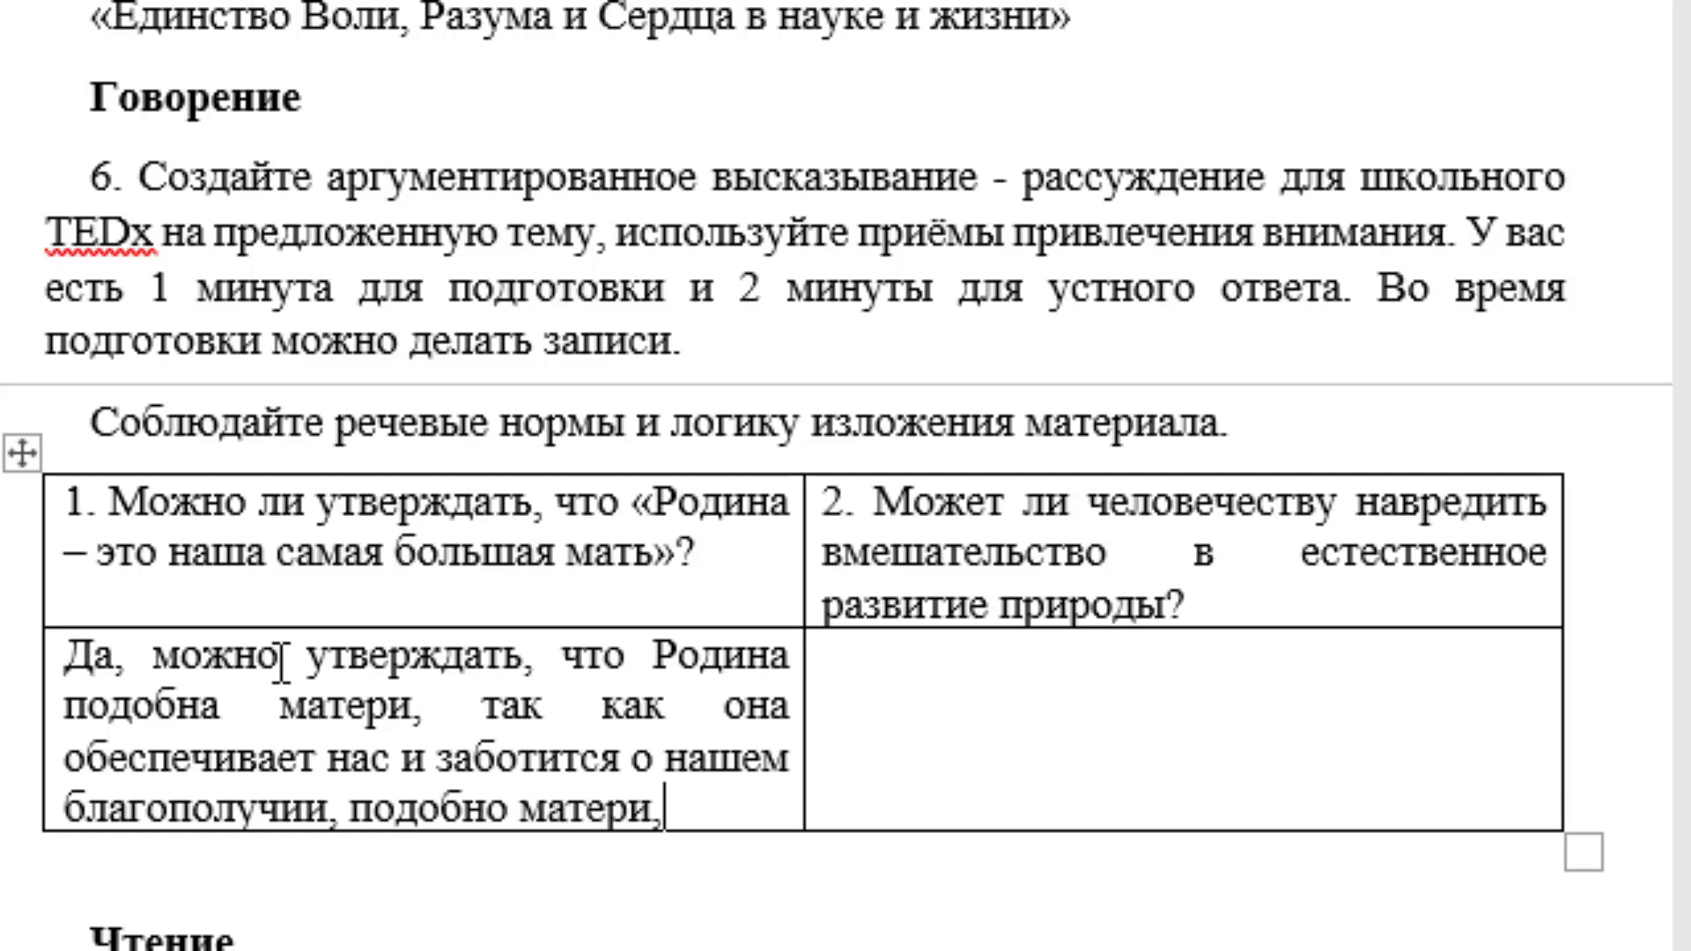
{"action": "type", "text": " но анало"}
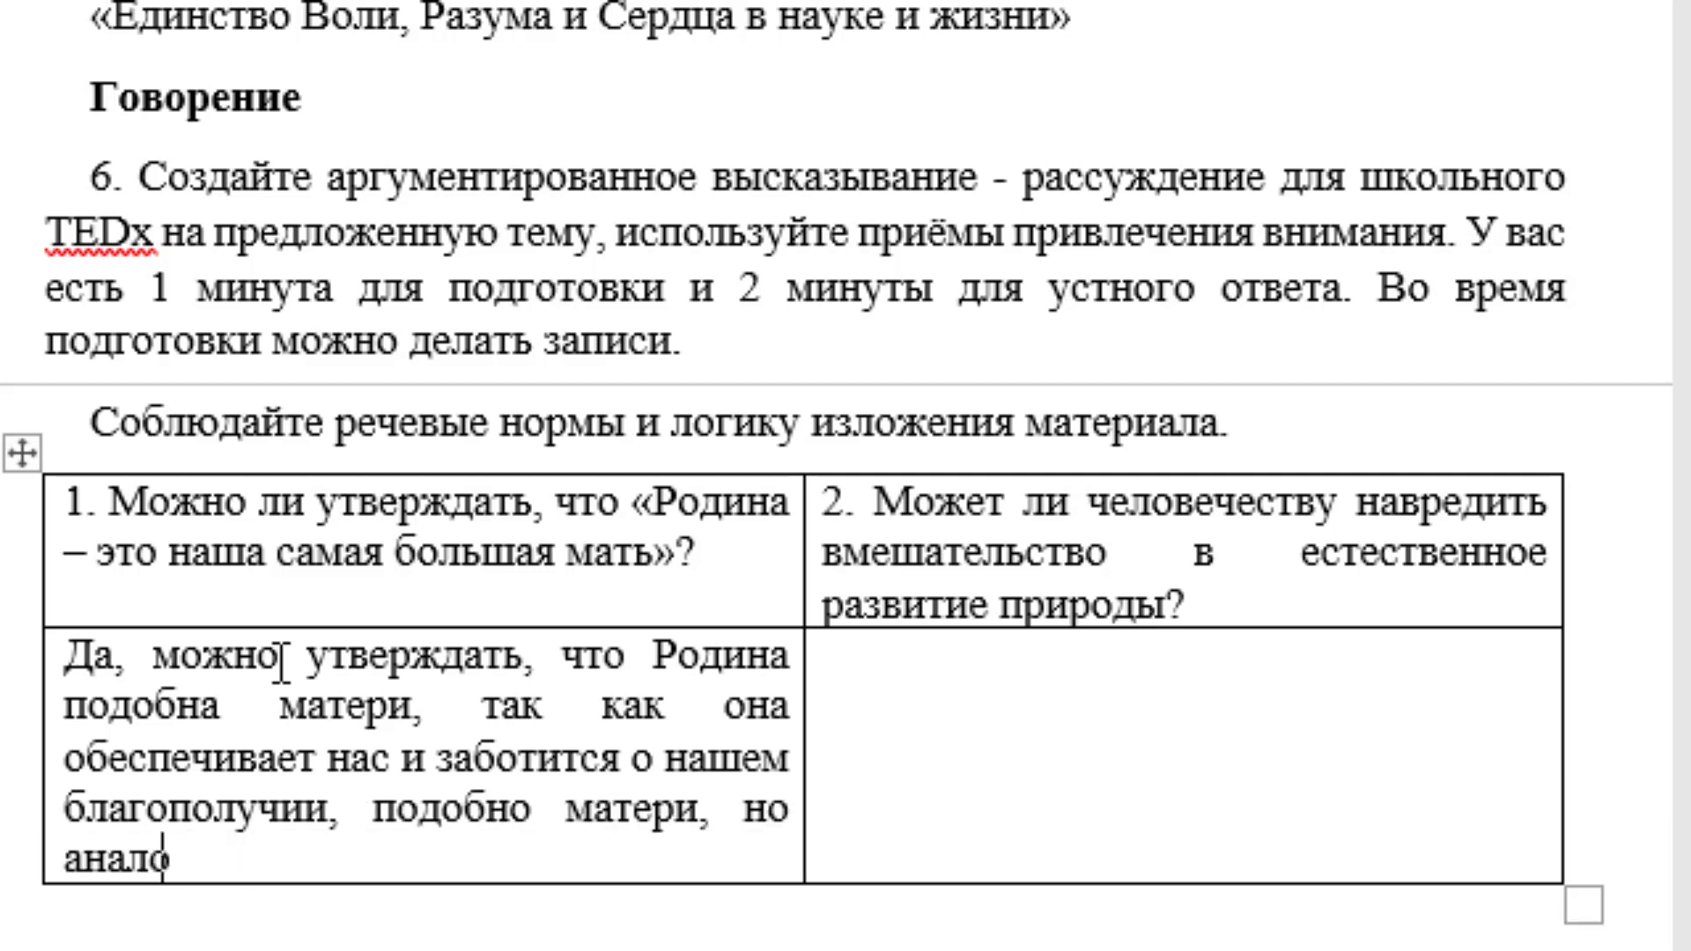
{"action": "type", "text": "гия н"}
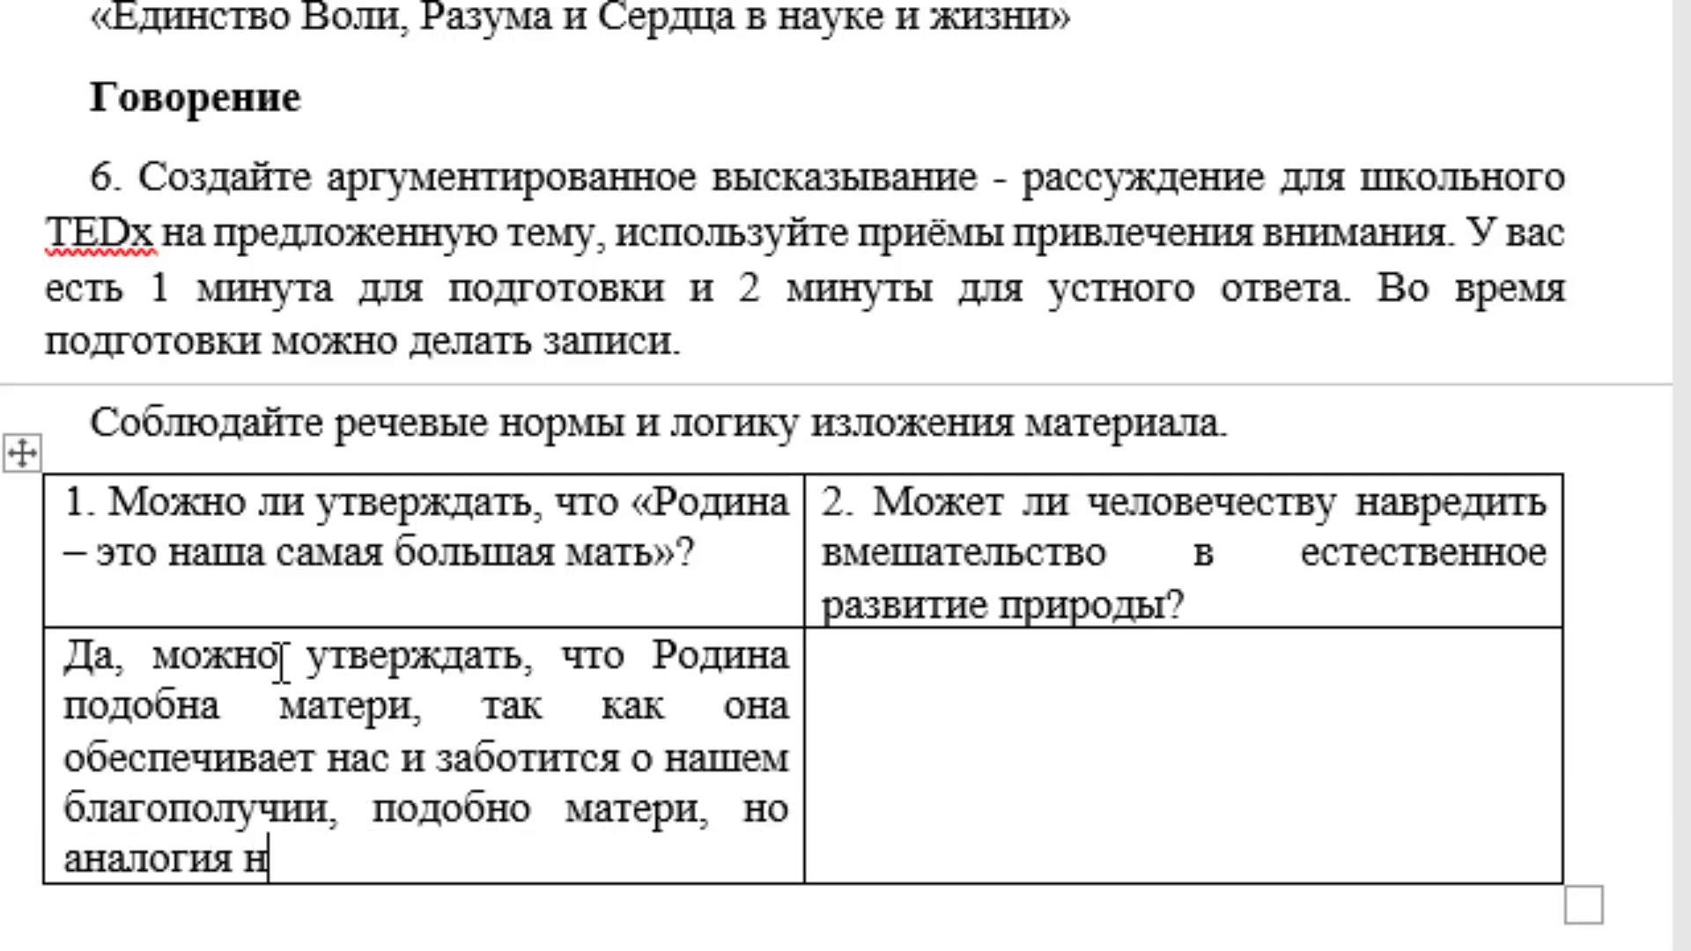
{"action": "type", "text": "есовершен"}
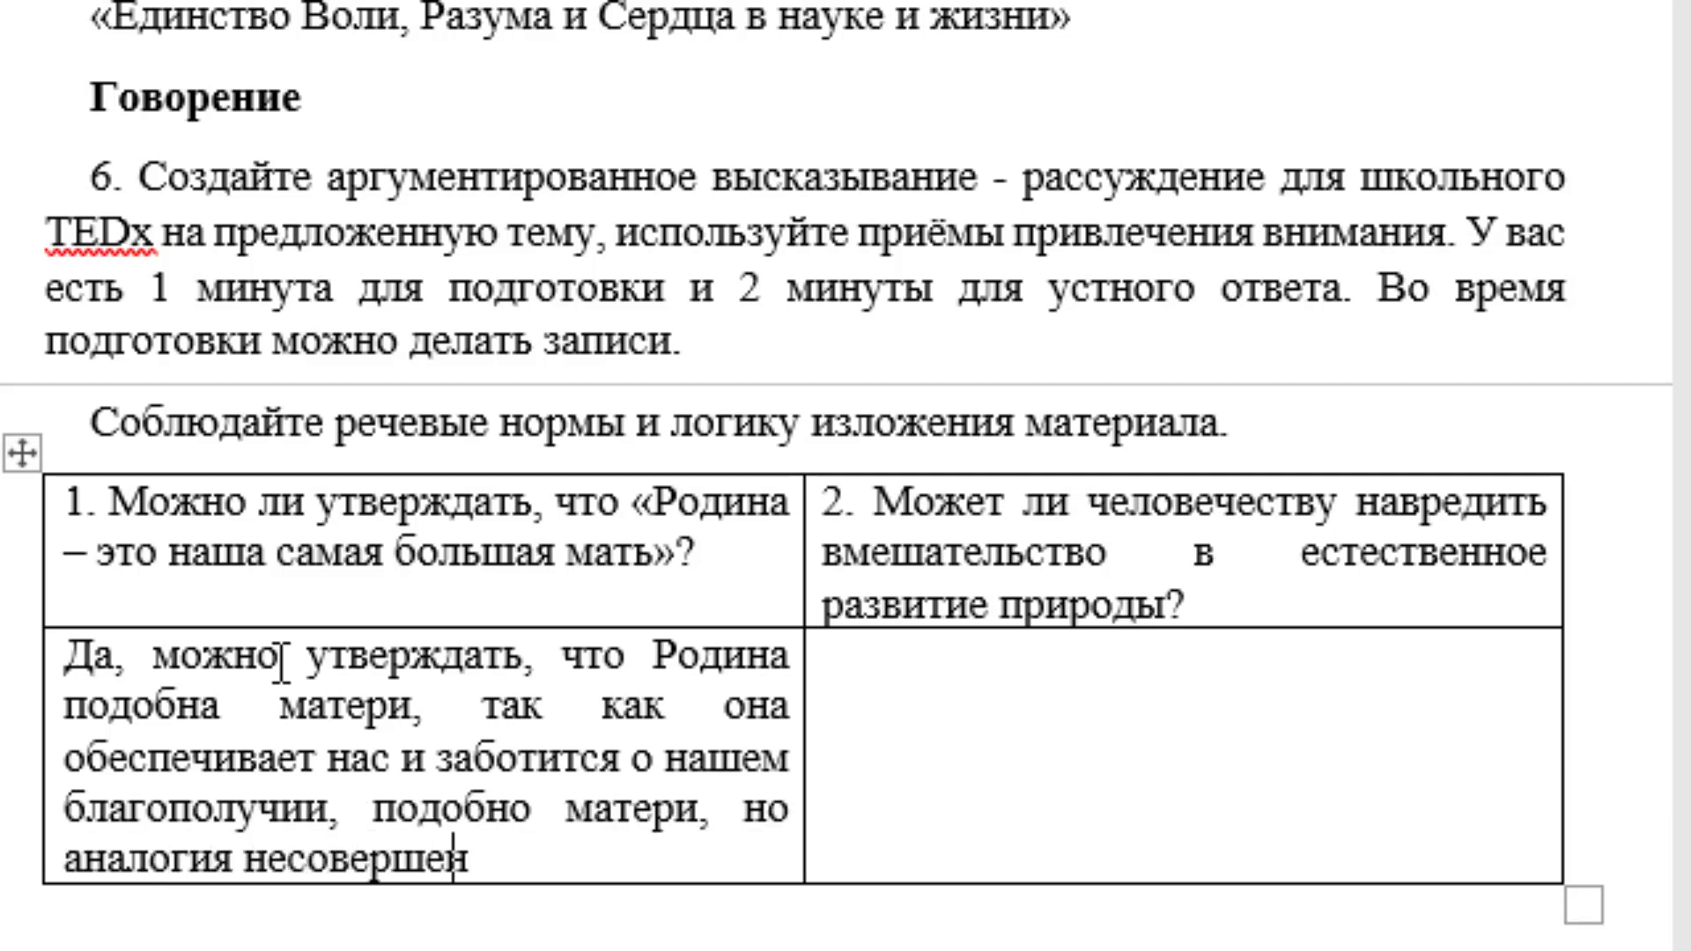
{"action": "type", "text": "на,"}
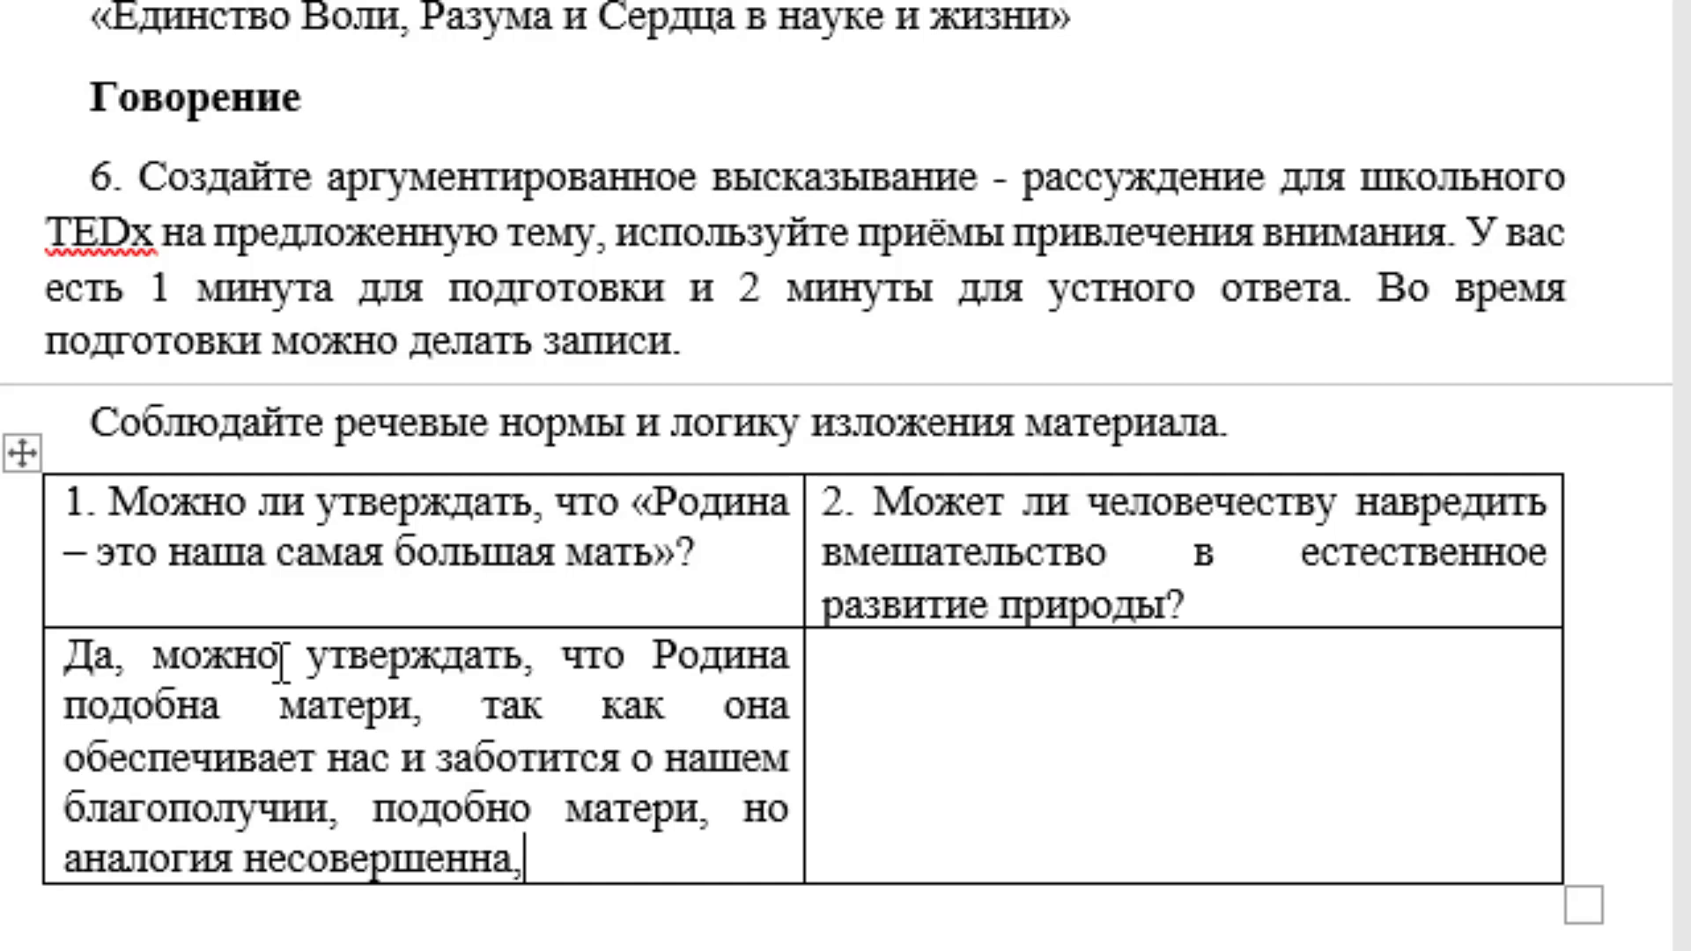
{"action": "type", "text": "и"}
{"action": "type", "text": " мы такие"}
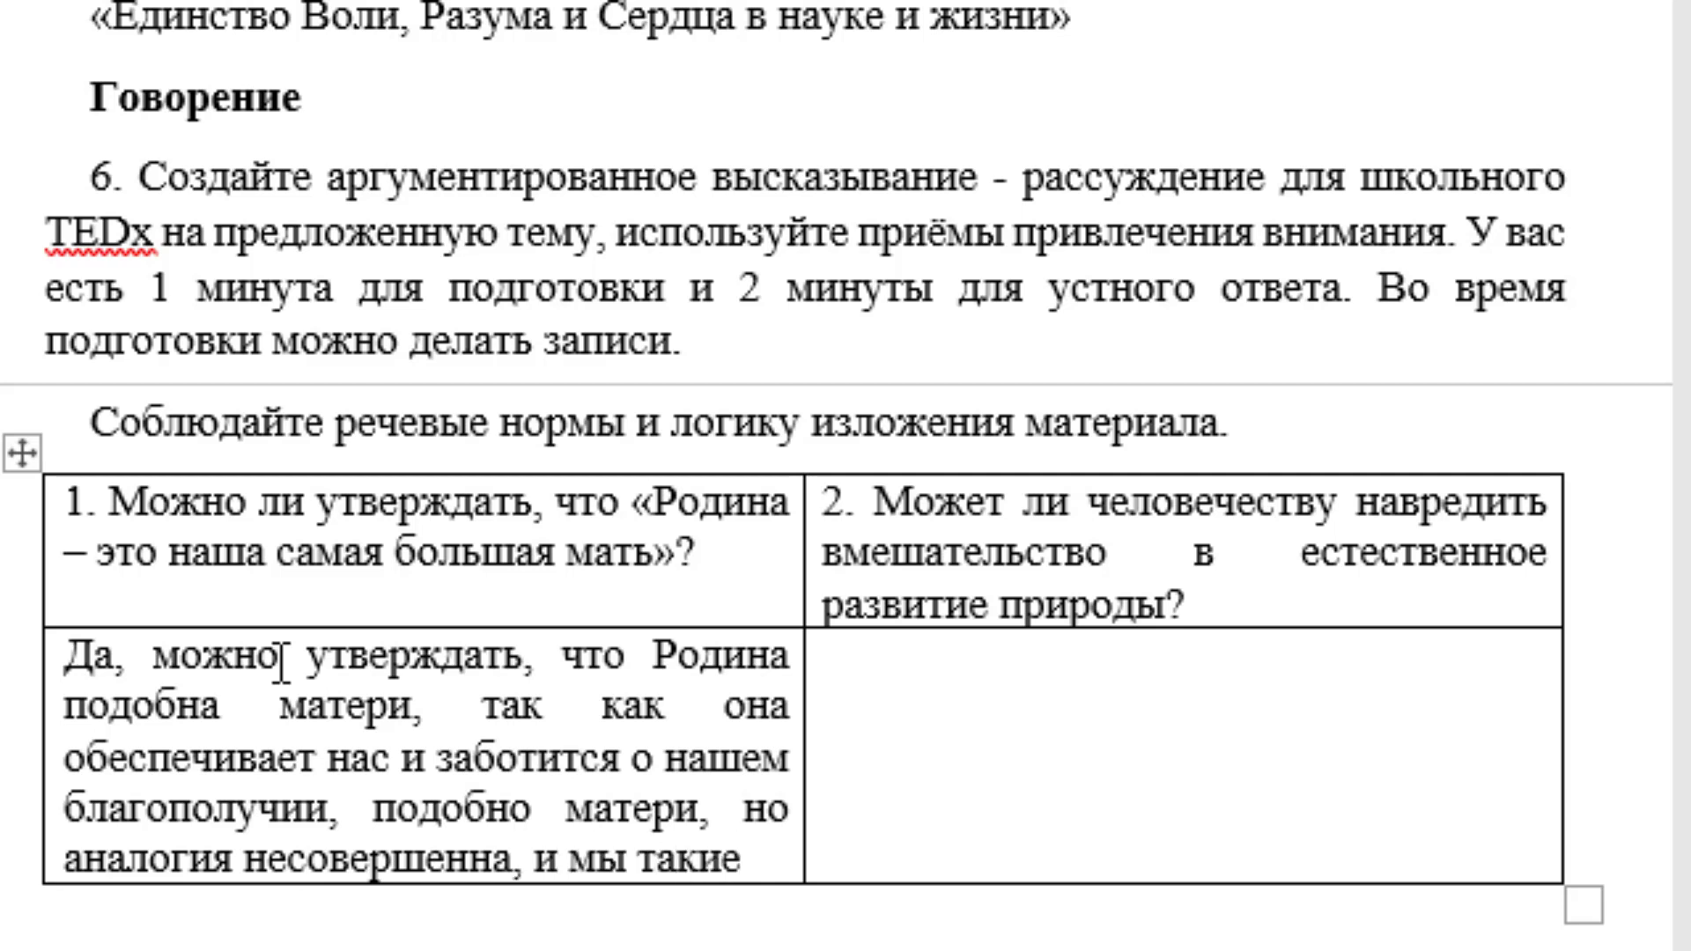
{"action": "key", "text": "BackSpace"}
{"action": "key", "text": "BackSpace"}
{"action": "type", "text": "же "}
{"action": "type", "text": "должн"}
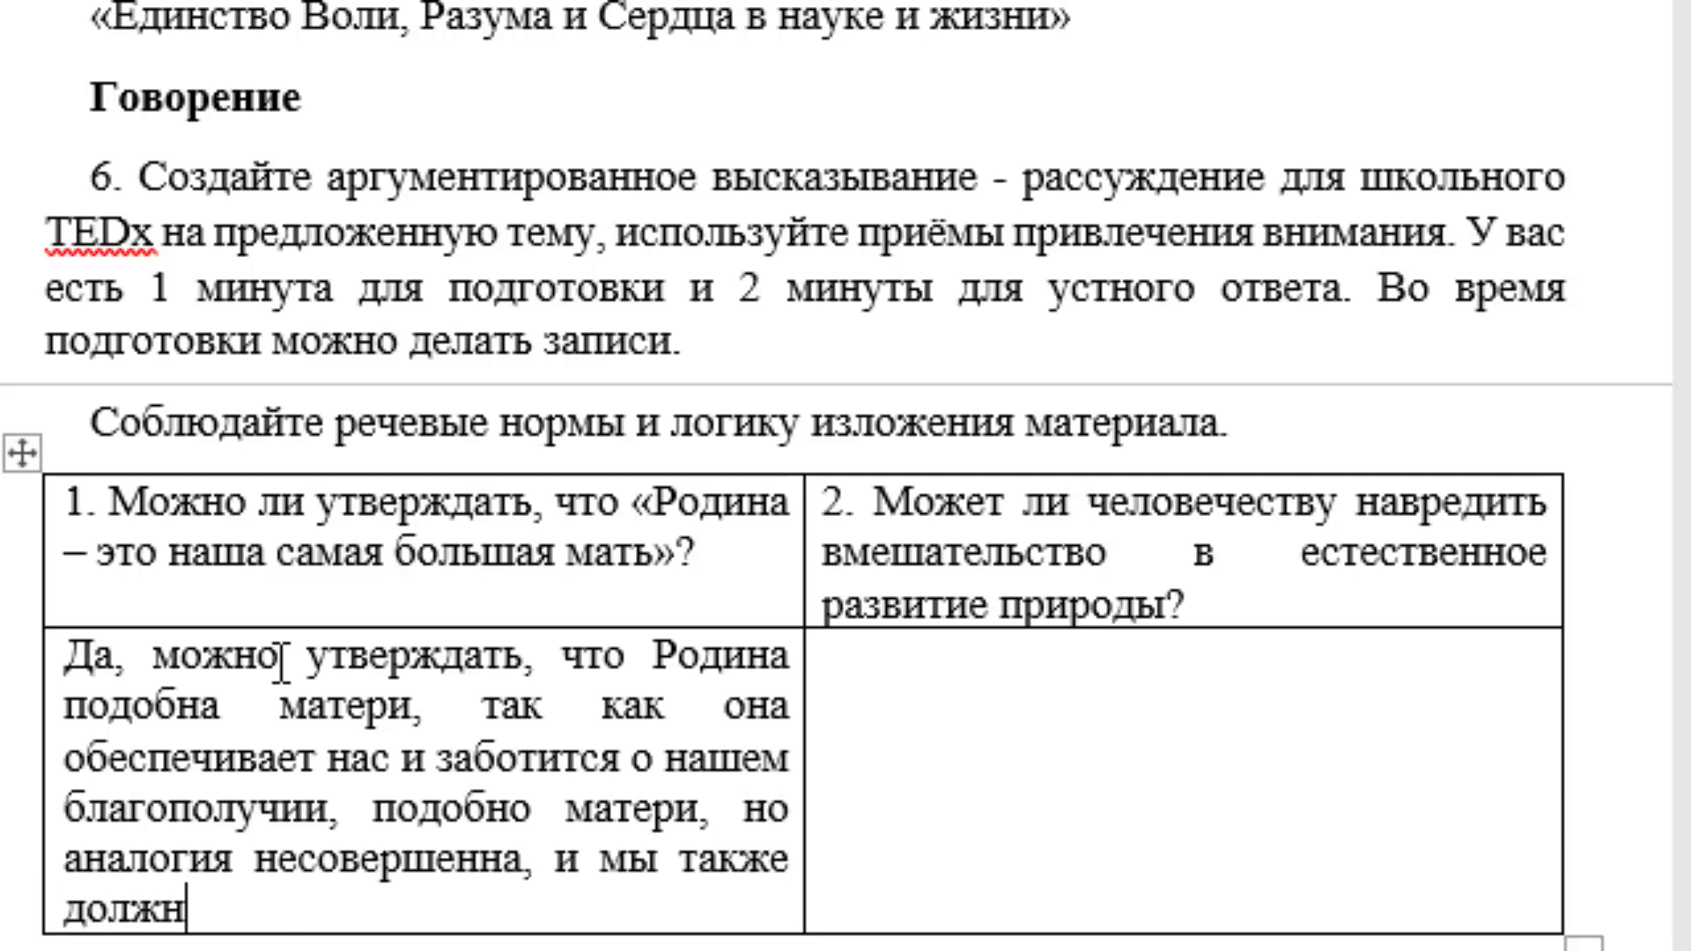
{"action": "type", "text": "ы заботи"}
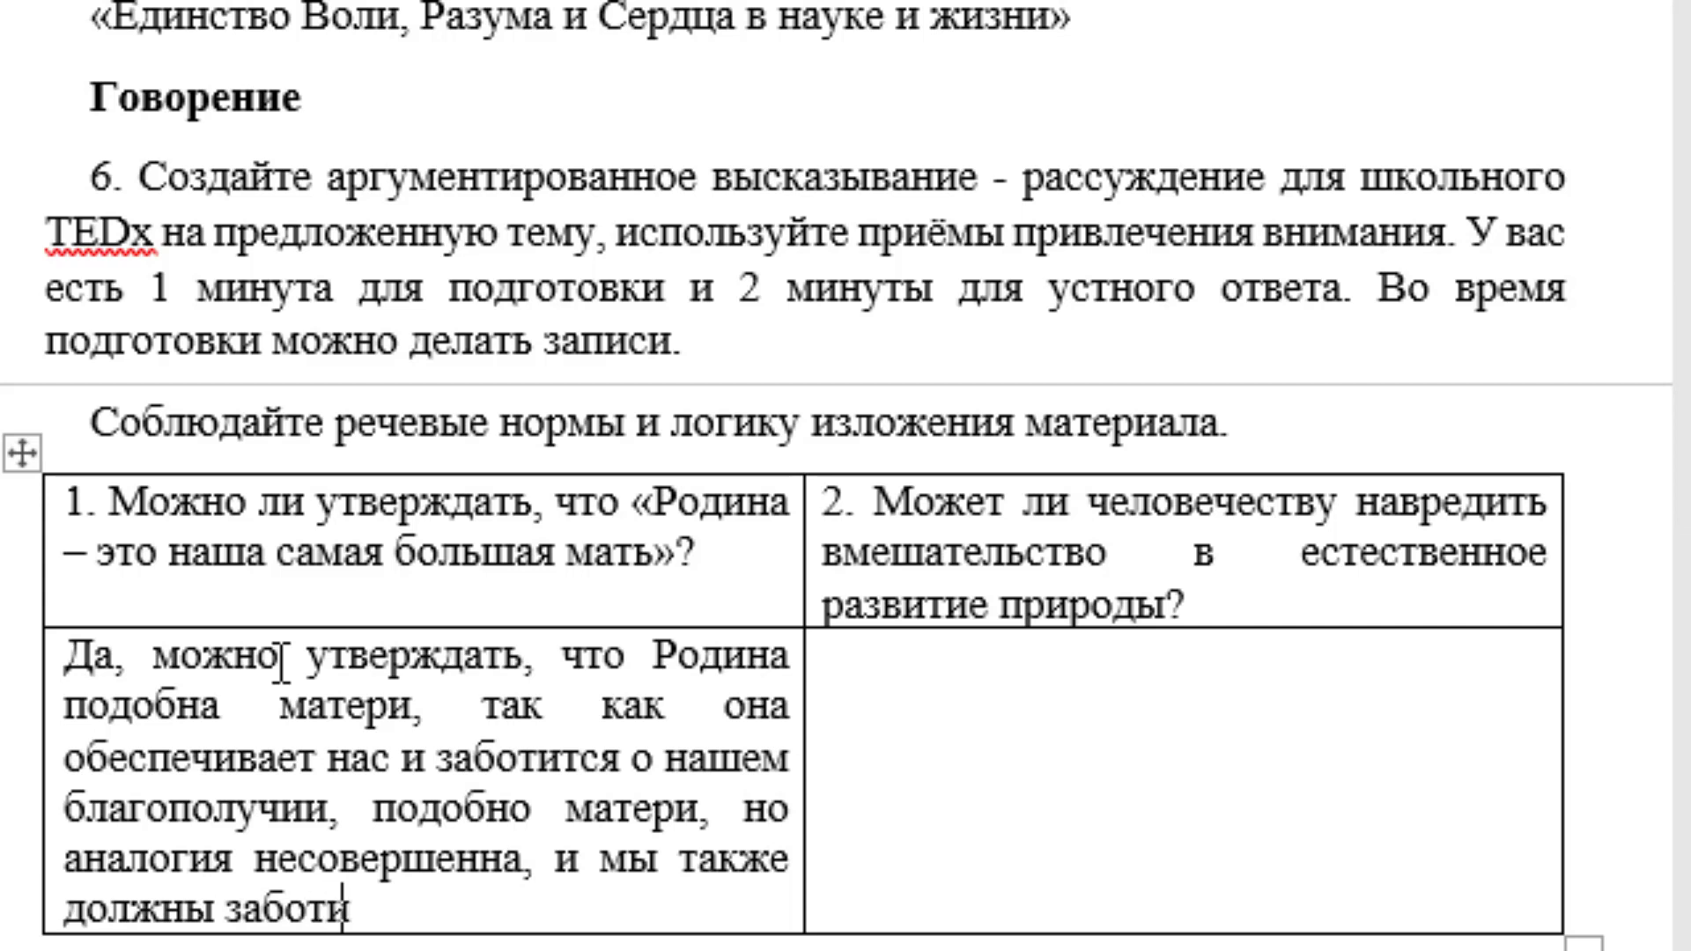
{"action": "type", "text": "ться о "}
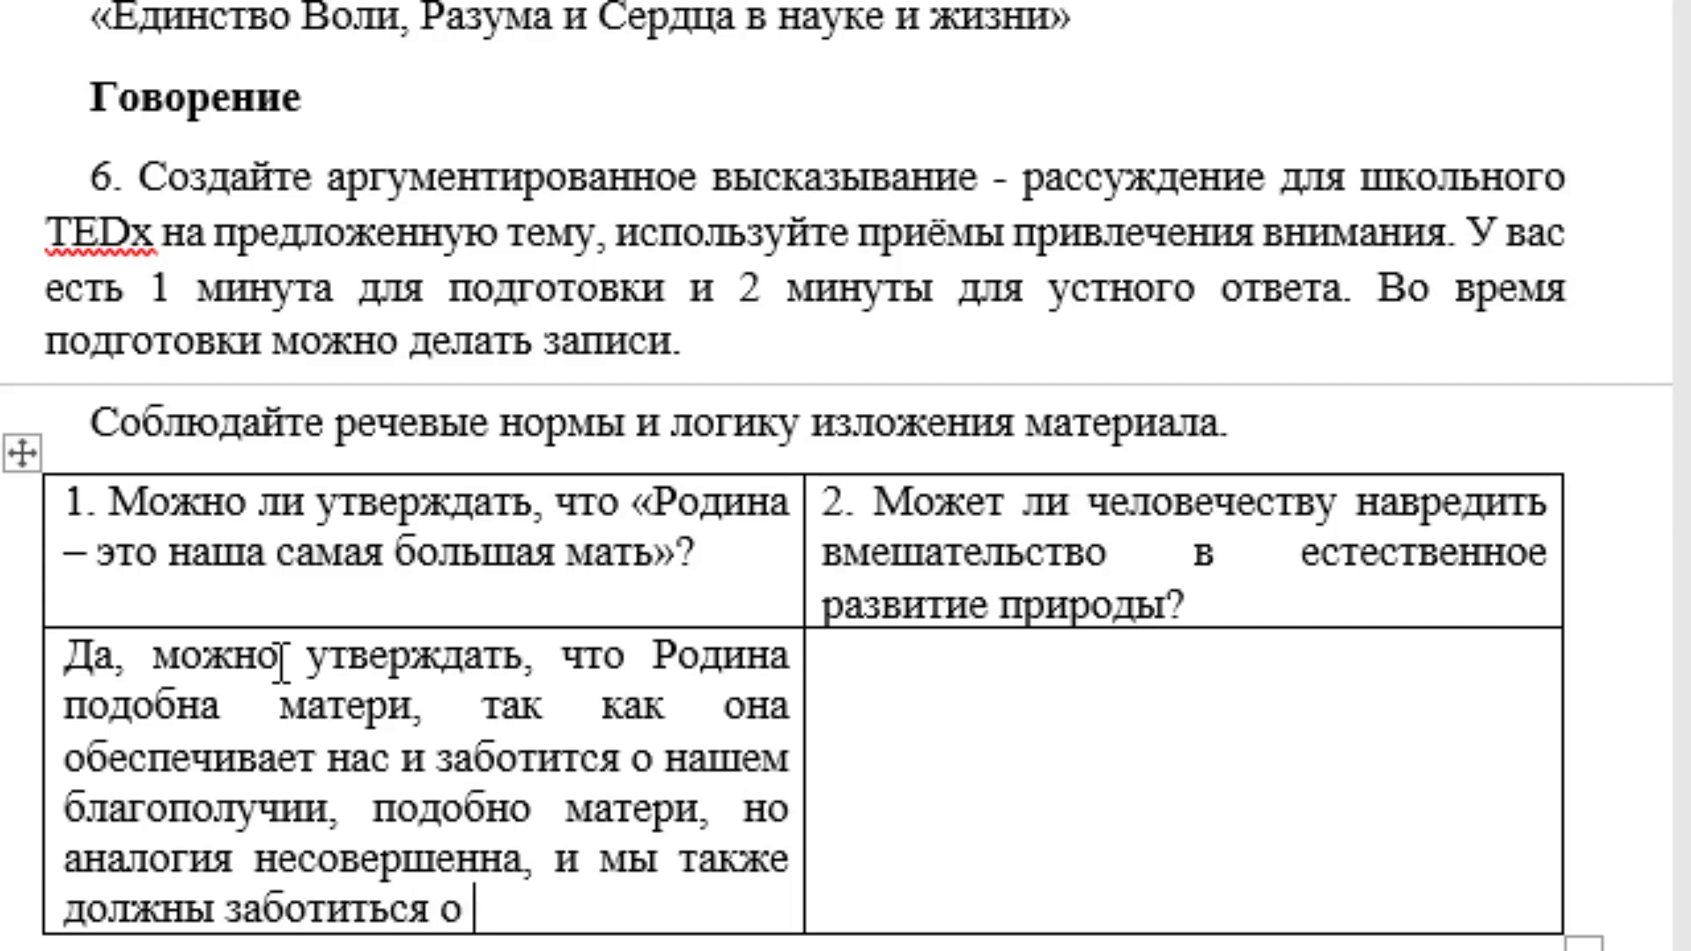
{"action": "type", "text": "ней"}
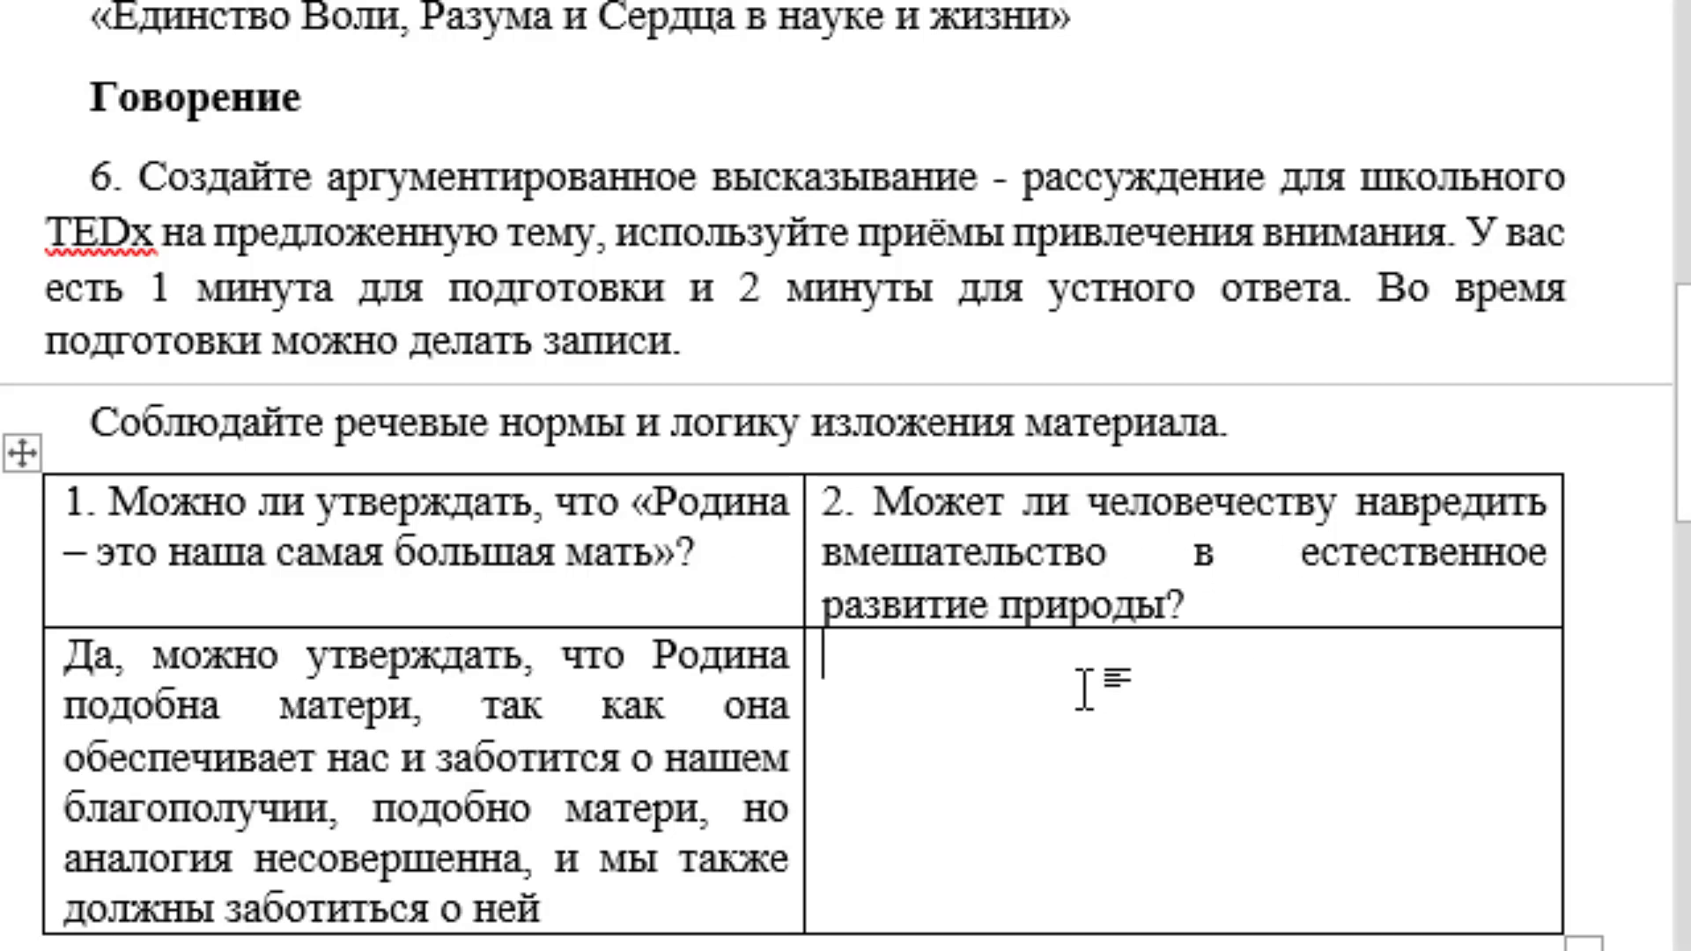
Write that interfering in nature harms humanity and environment, upsetting ecosystem balance with negative consequences
{"action": "type", "text": "да, в"}
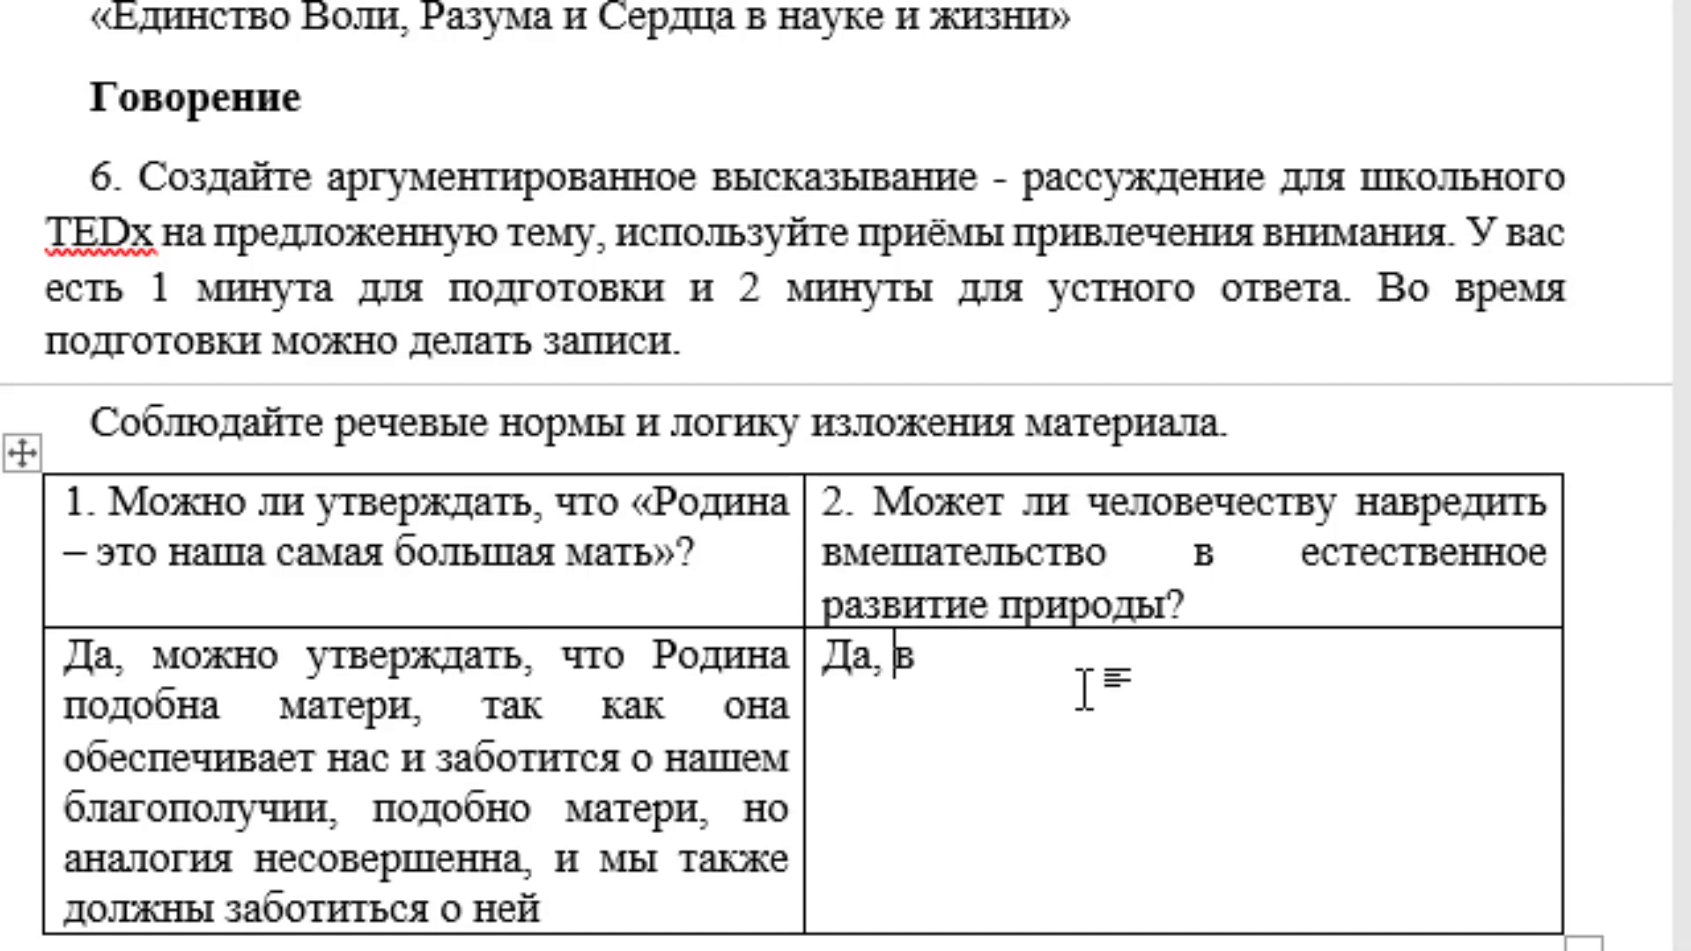
{"action": "type", "text": "мешател"}
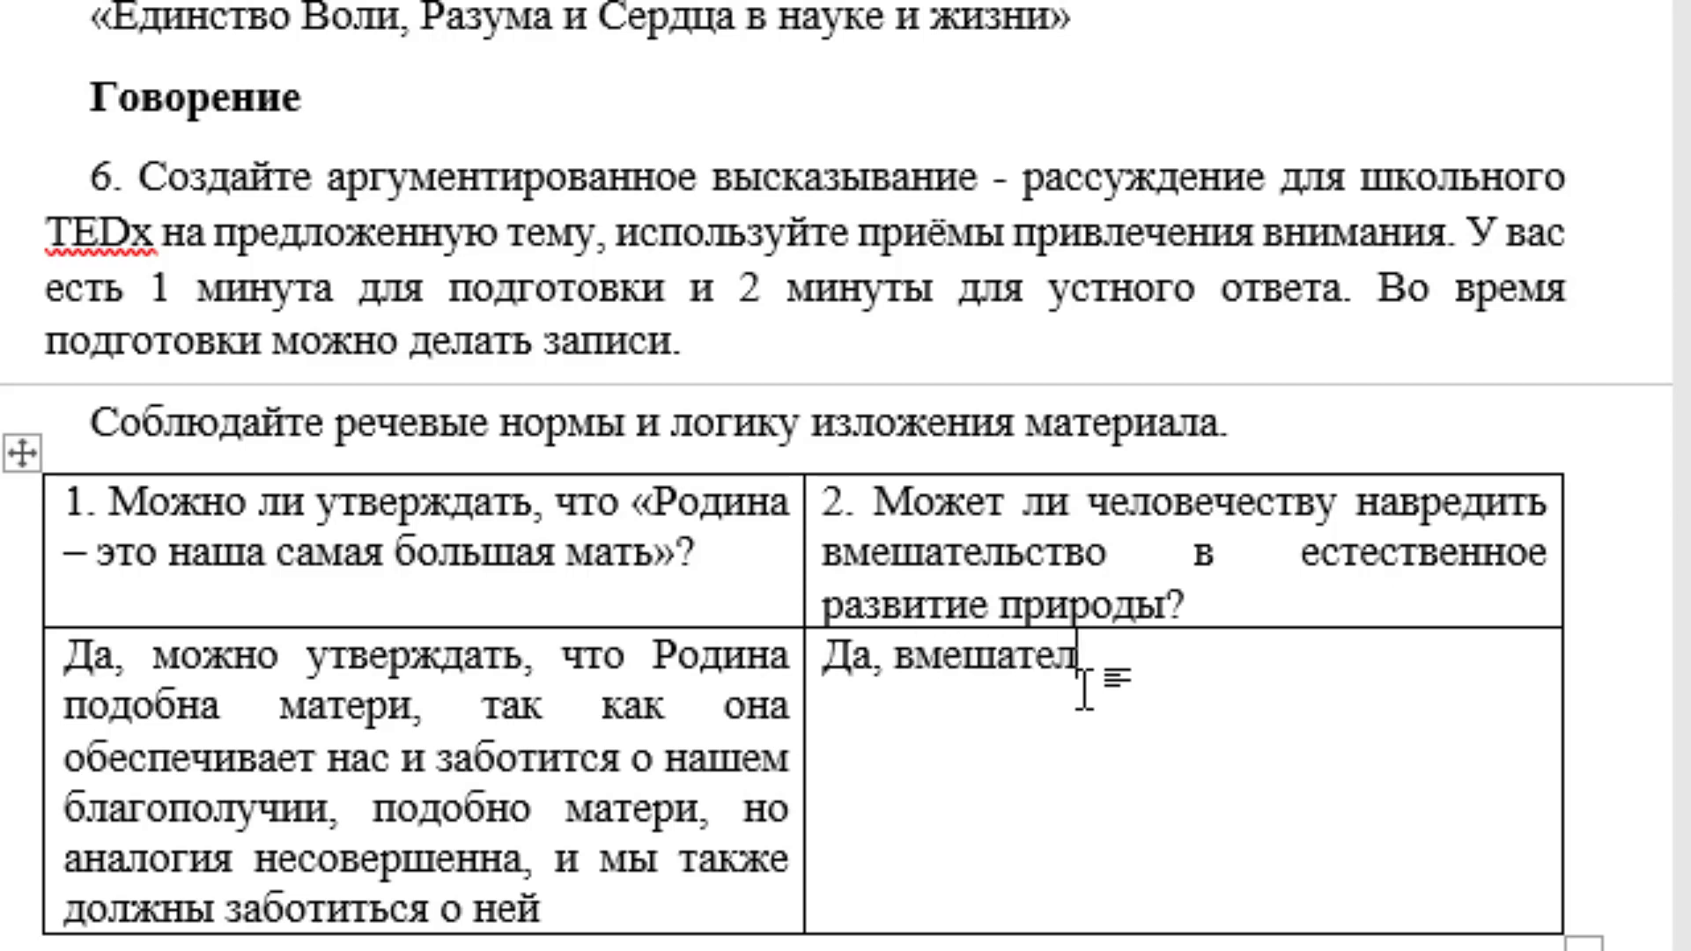
{"action": "type", "text": "ьство"}
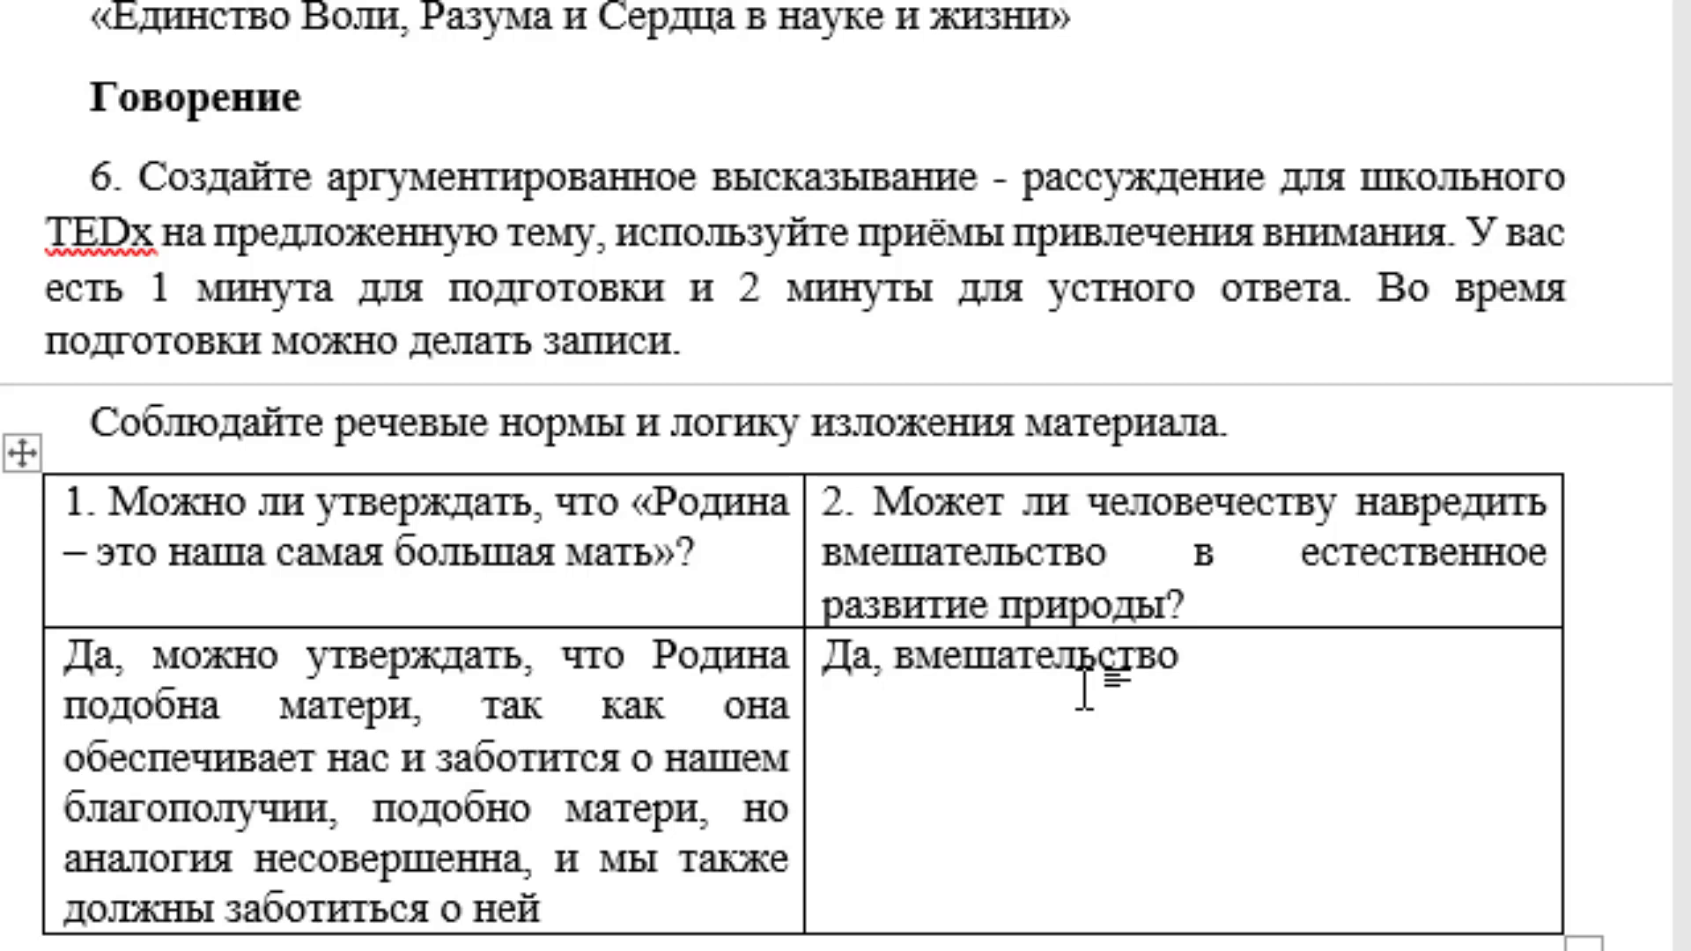
{"action": "type", "text": " в естеств"}
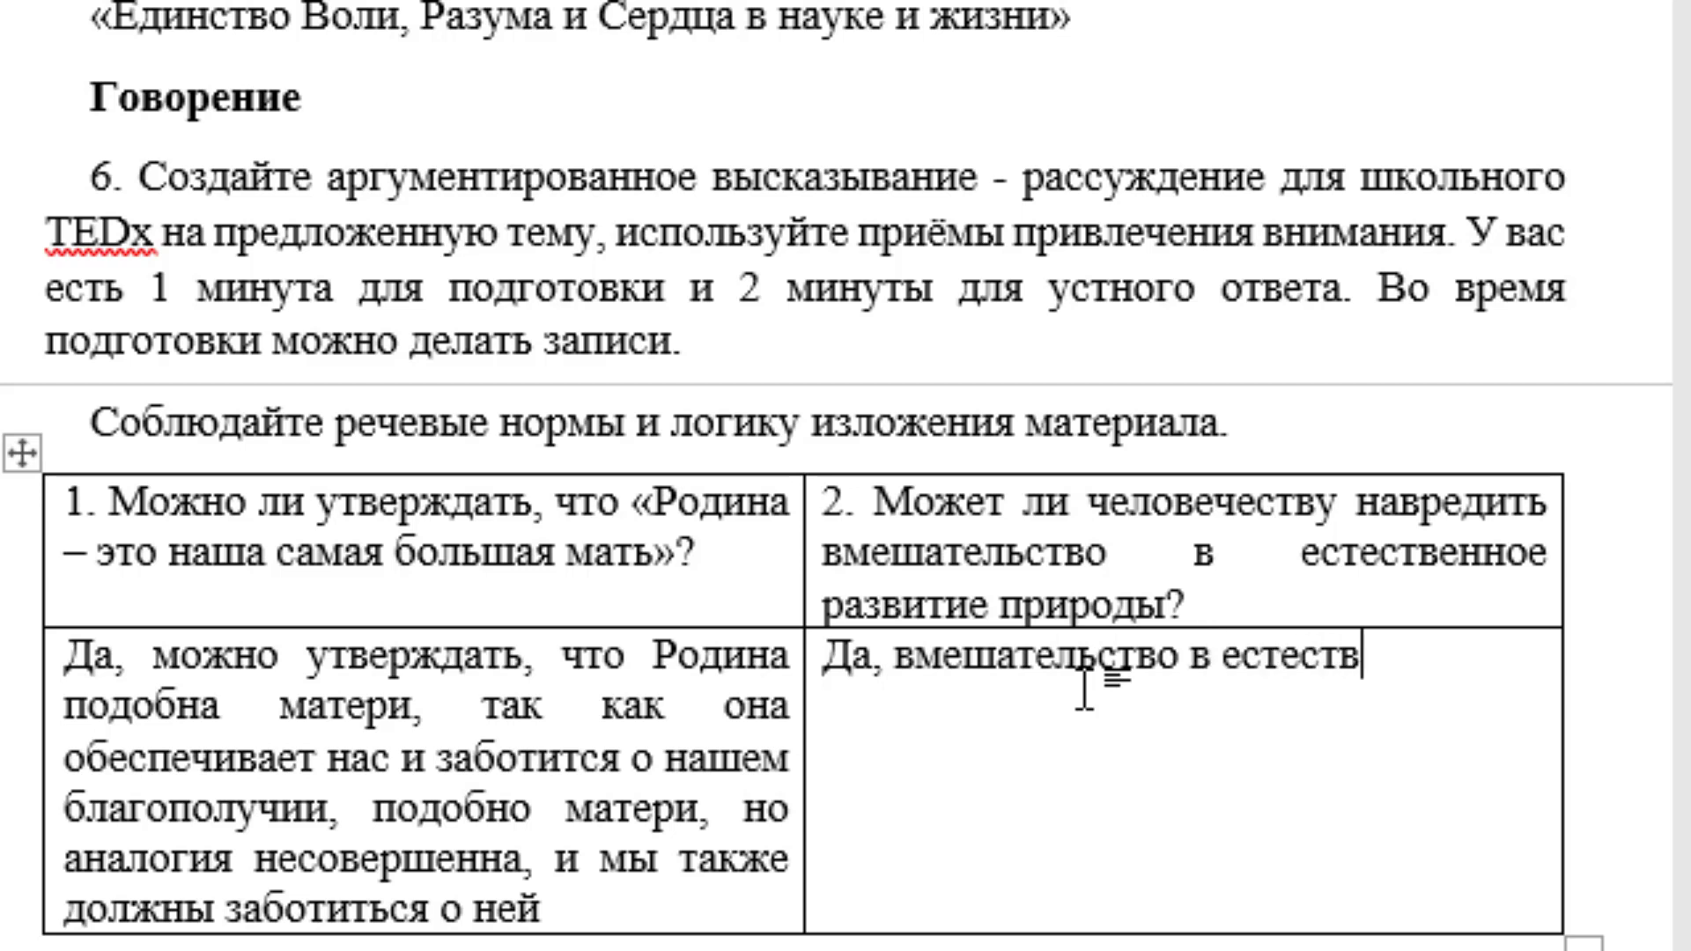
{"action": "type", "text": "енное раз"}
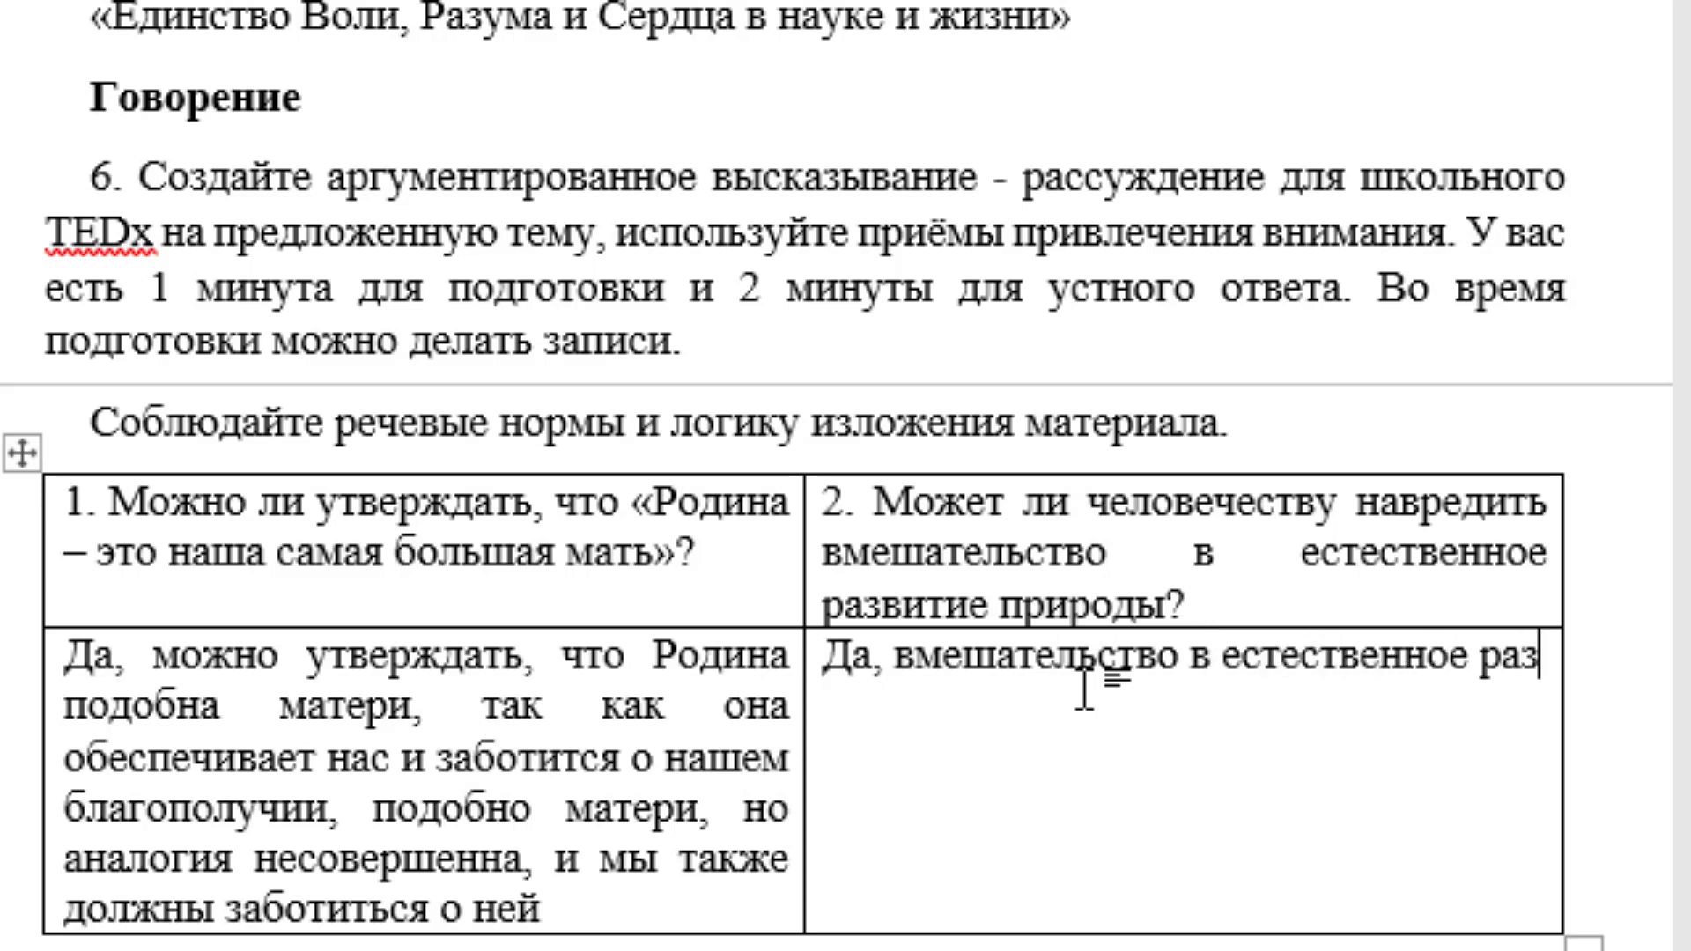
{"action": "type", "text": "витие при"}
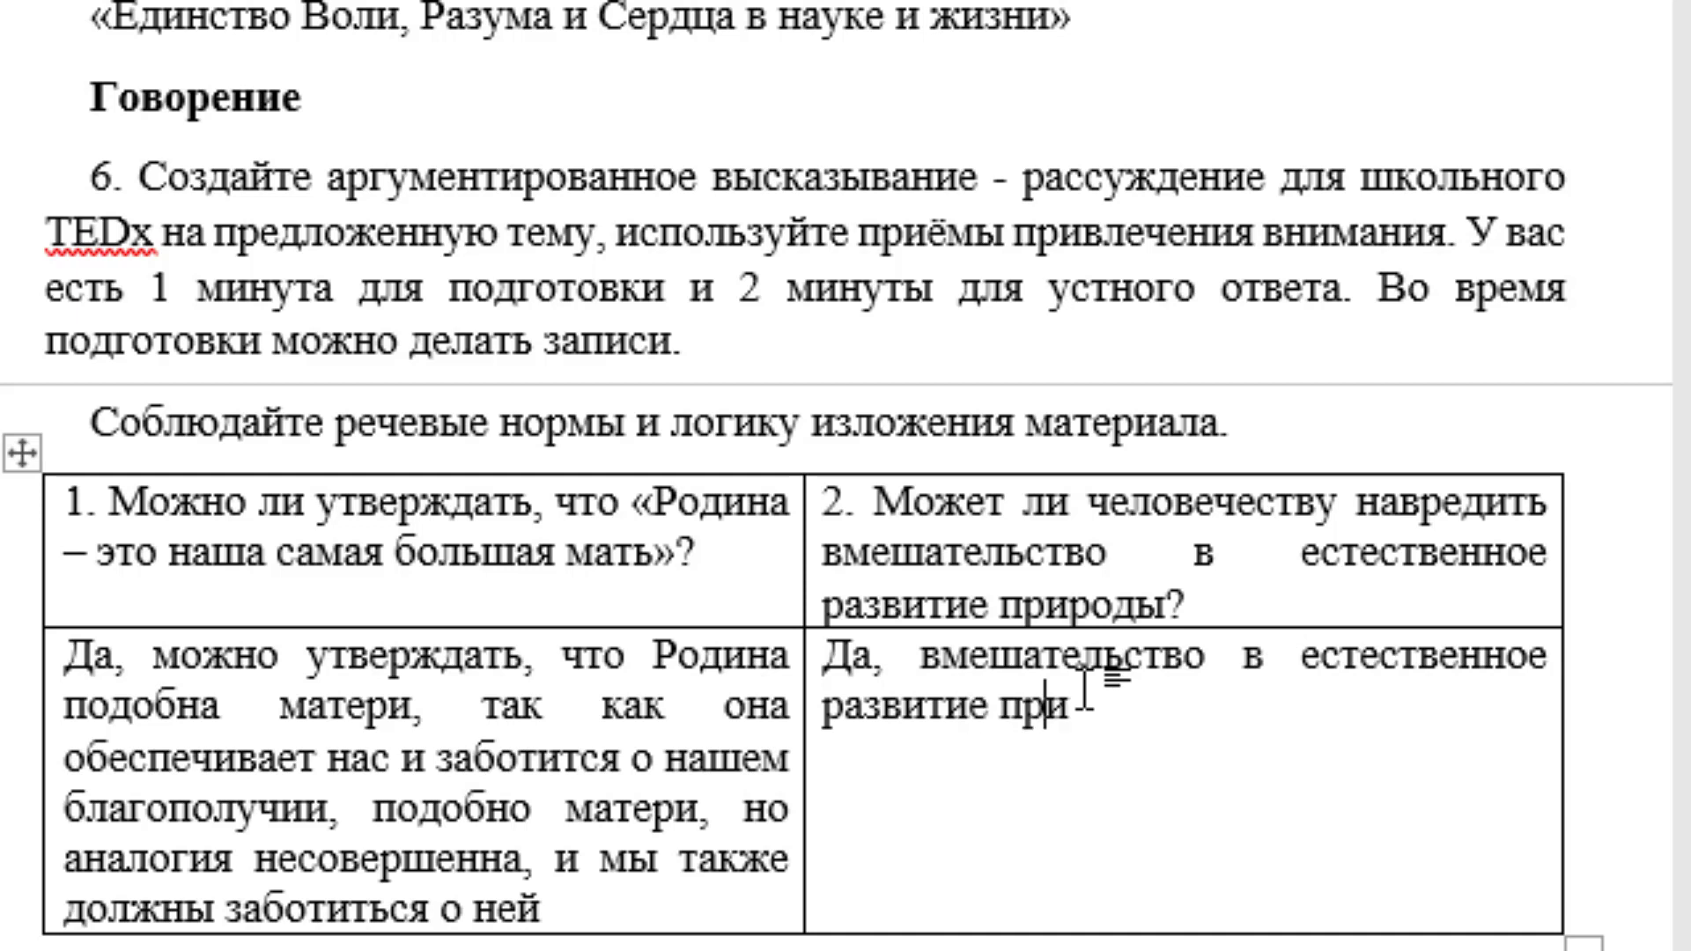
{"action": "type", "text": "роды м"}
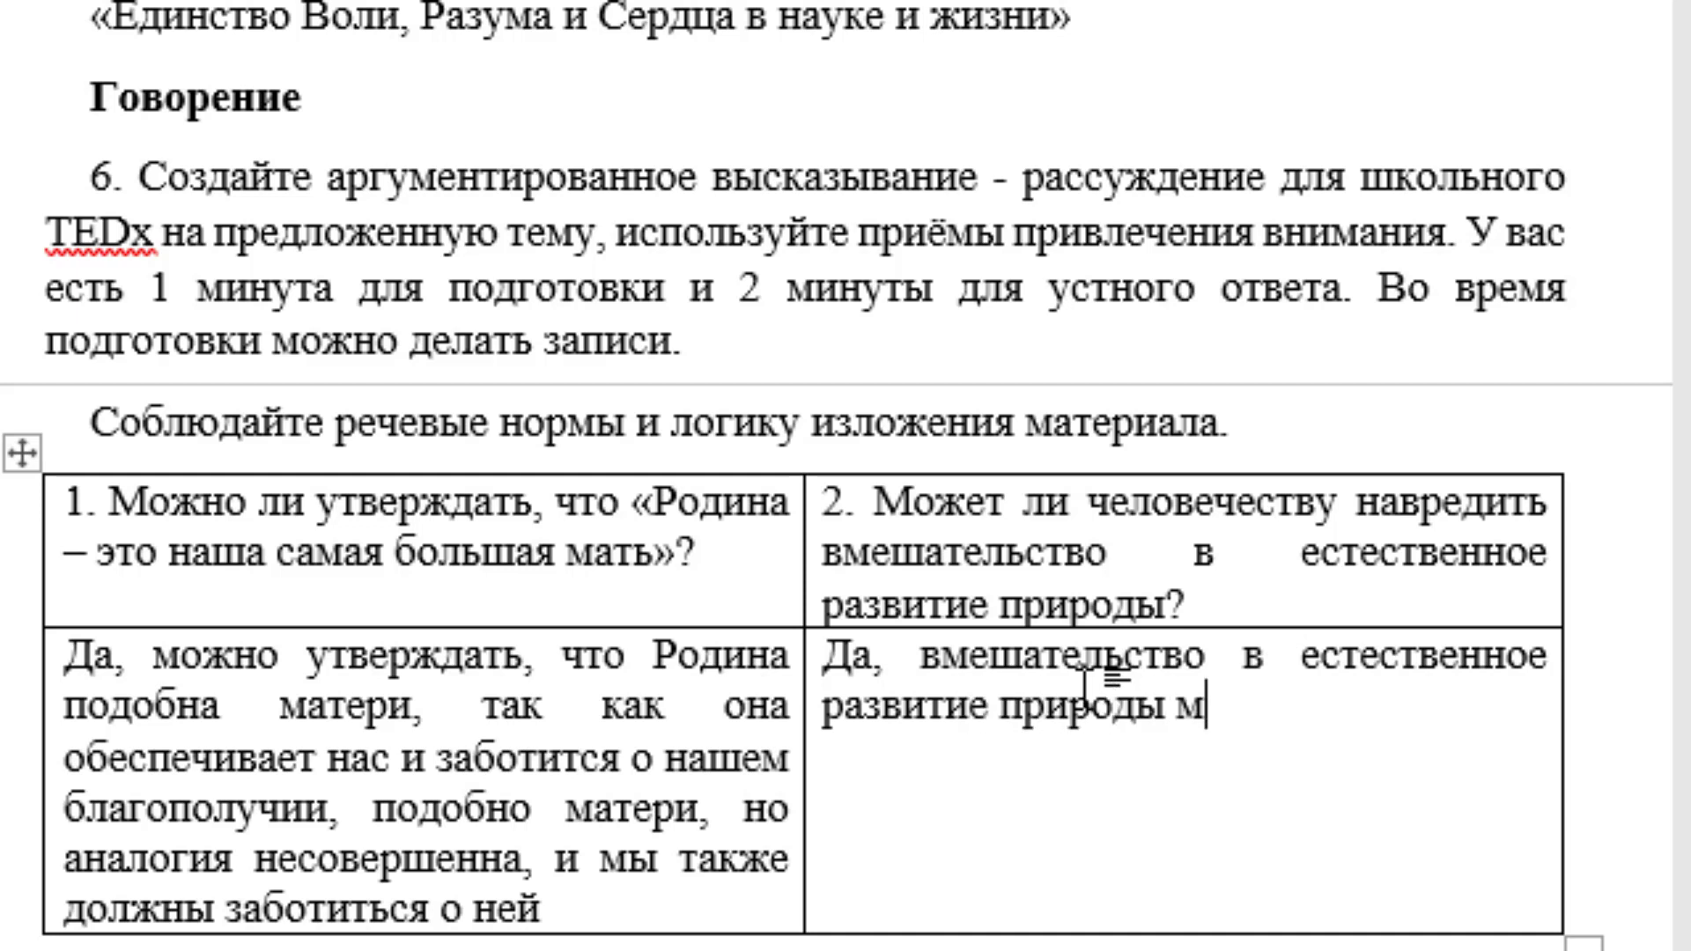
{"action": "type", "text": "ожет навре"}
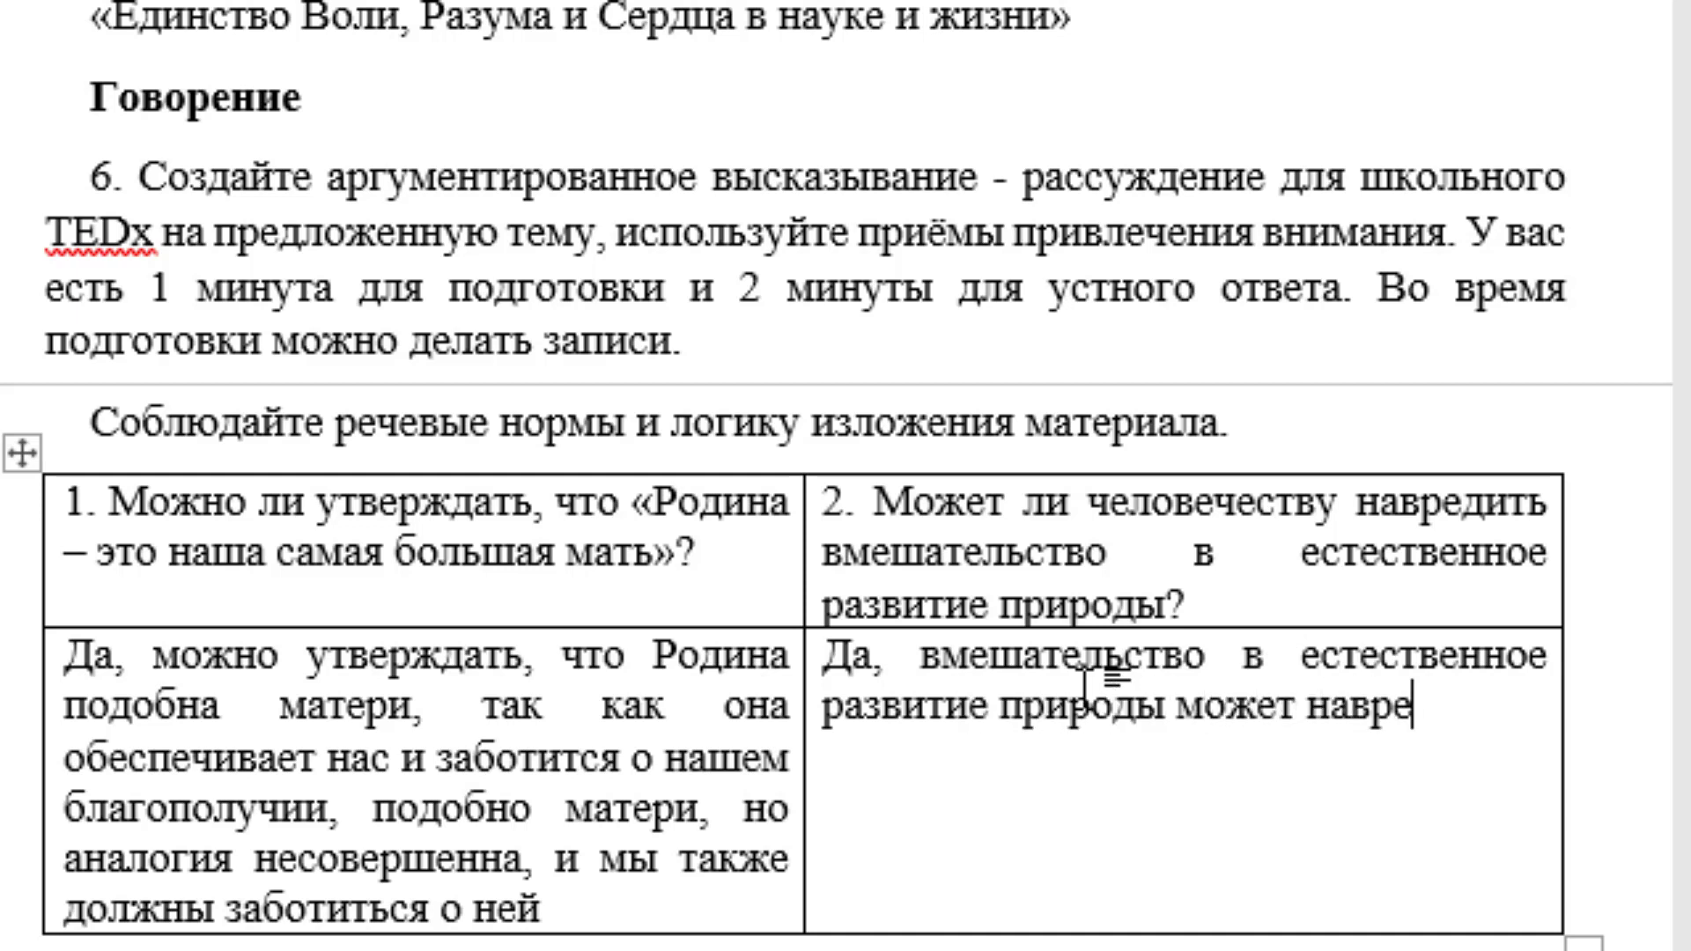
{"action": "type", "text": "дить "}
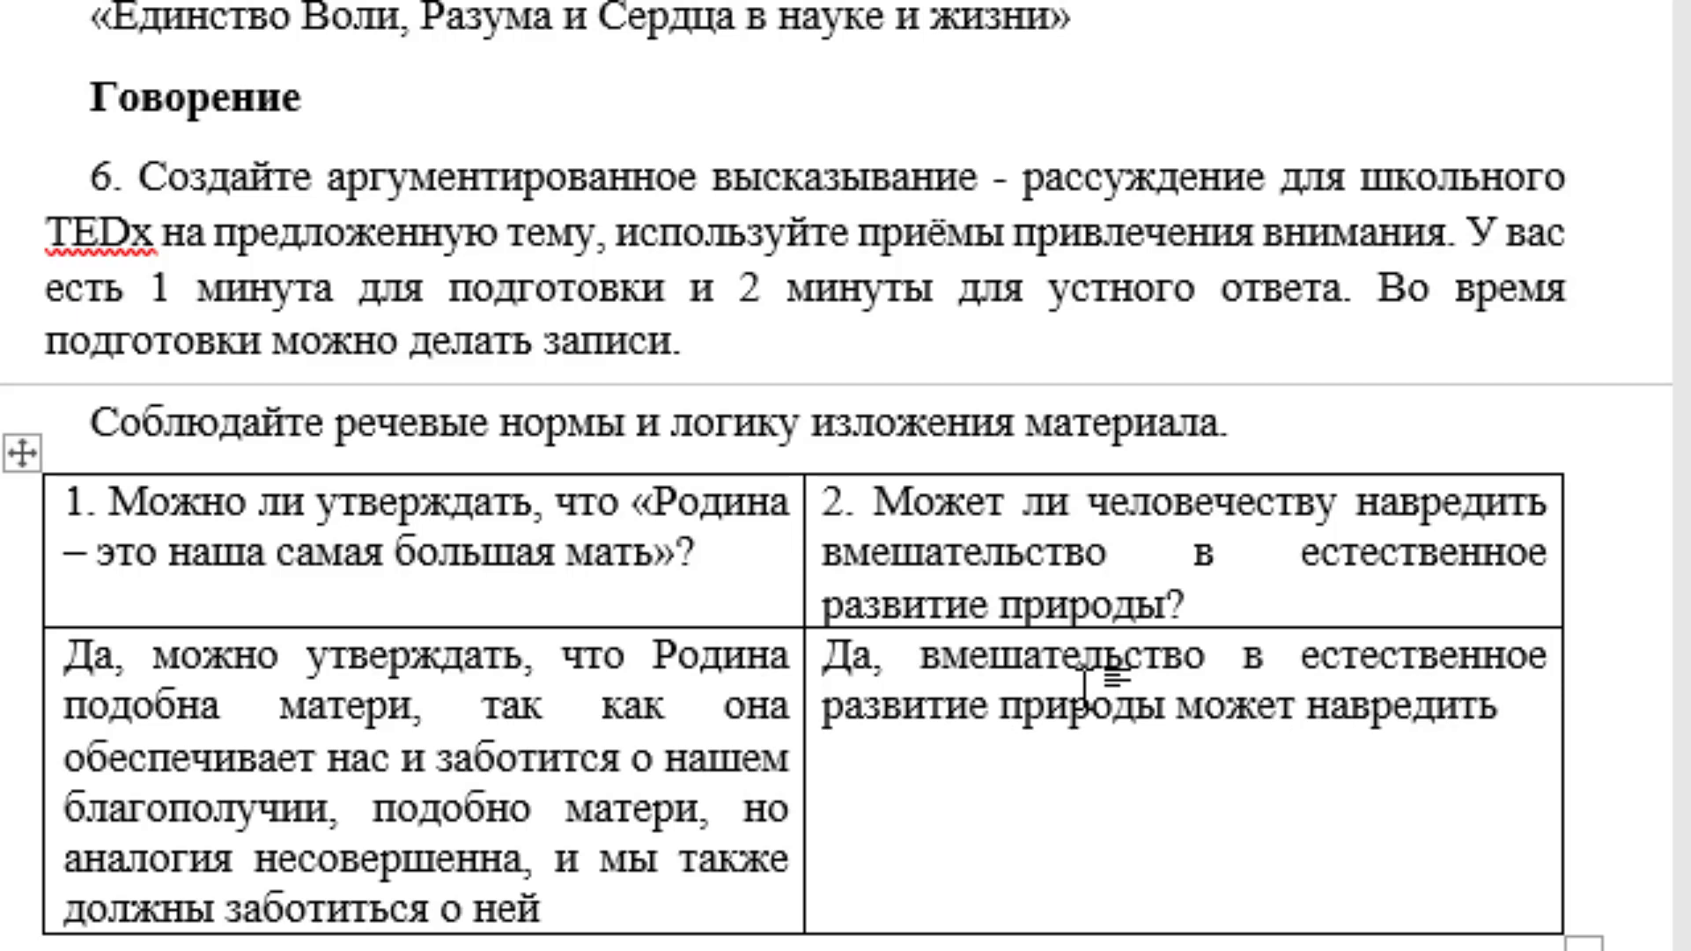
{"action": "type", "text": "челв"}
{"action": "key", "text": "BackSpace"}
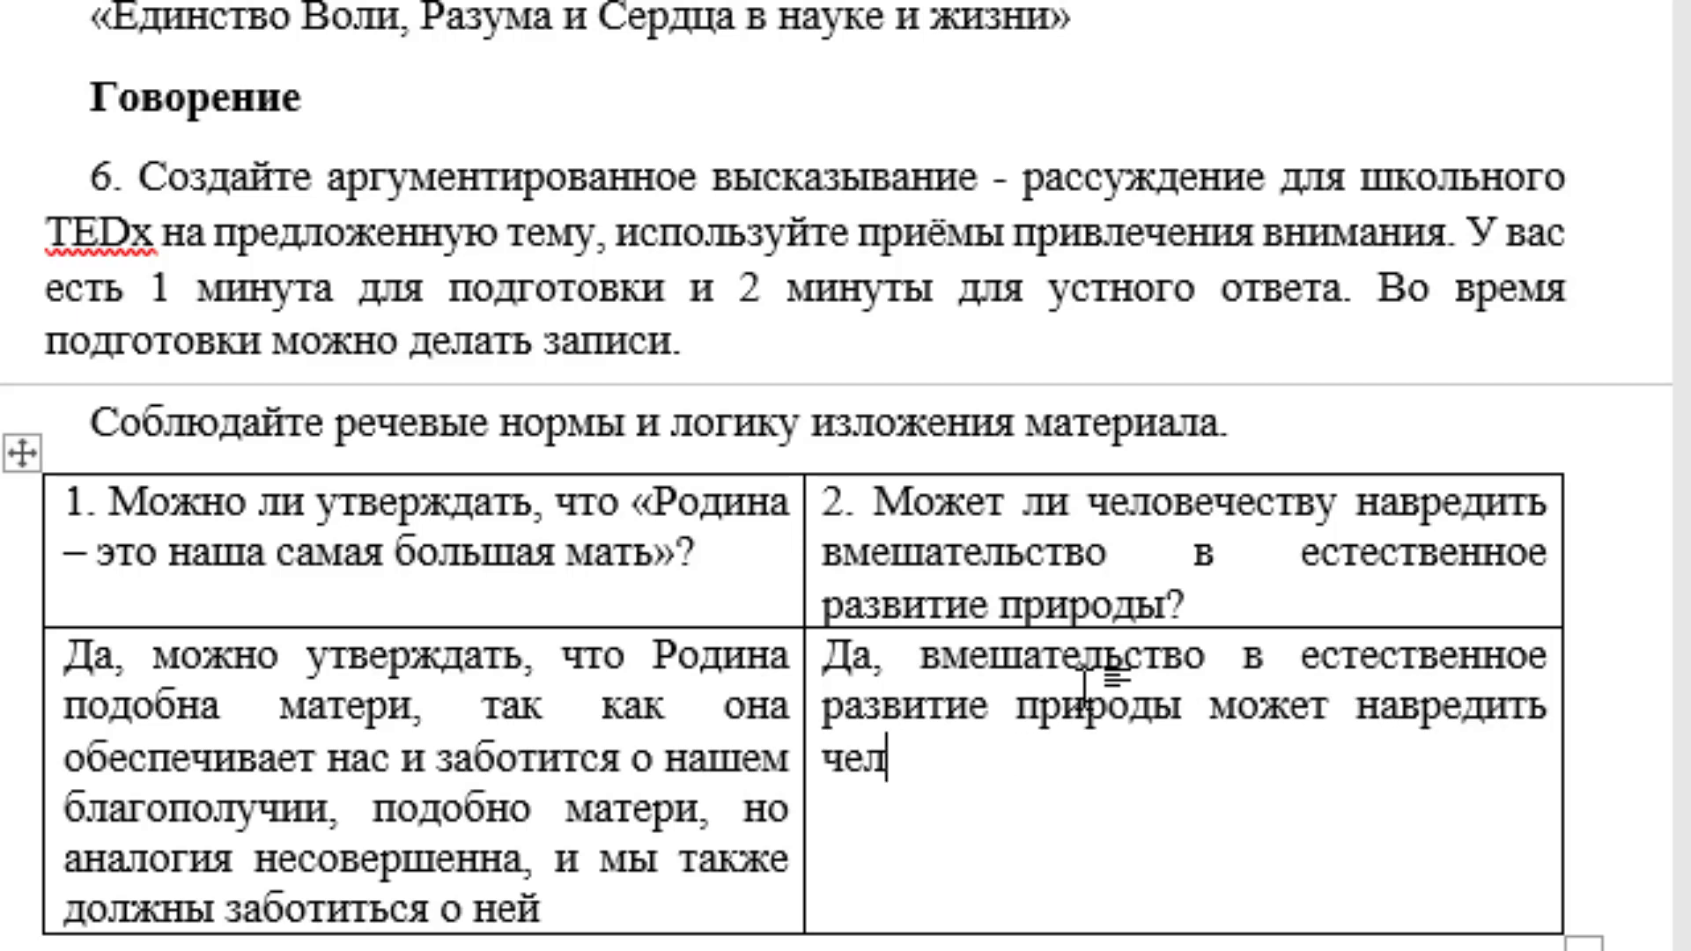
{"action": "type", "text": "овечс"}
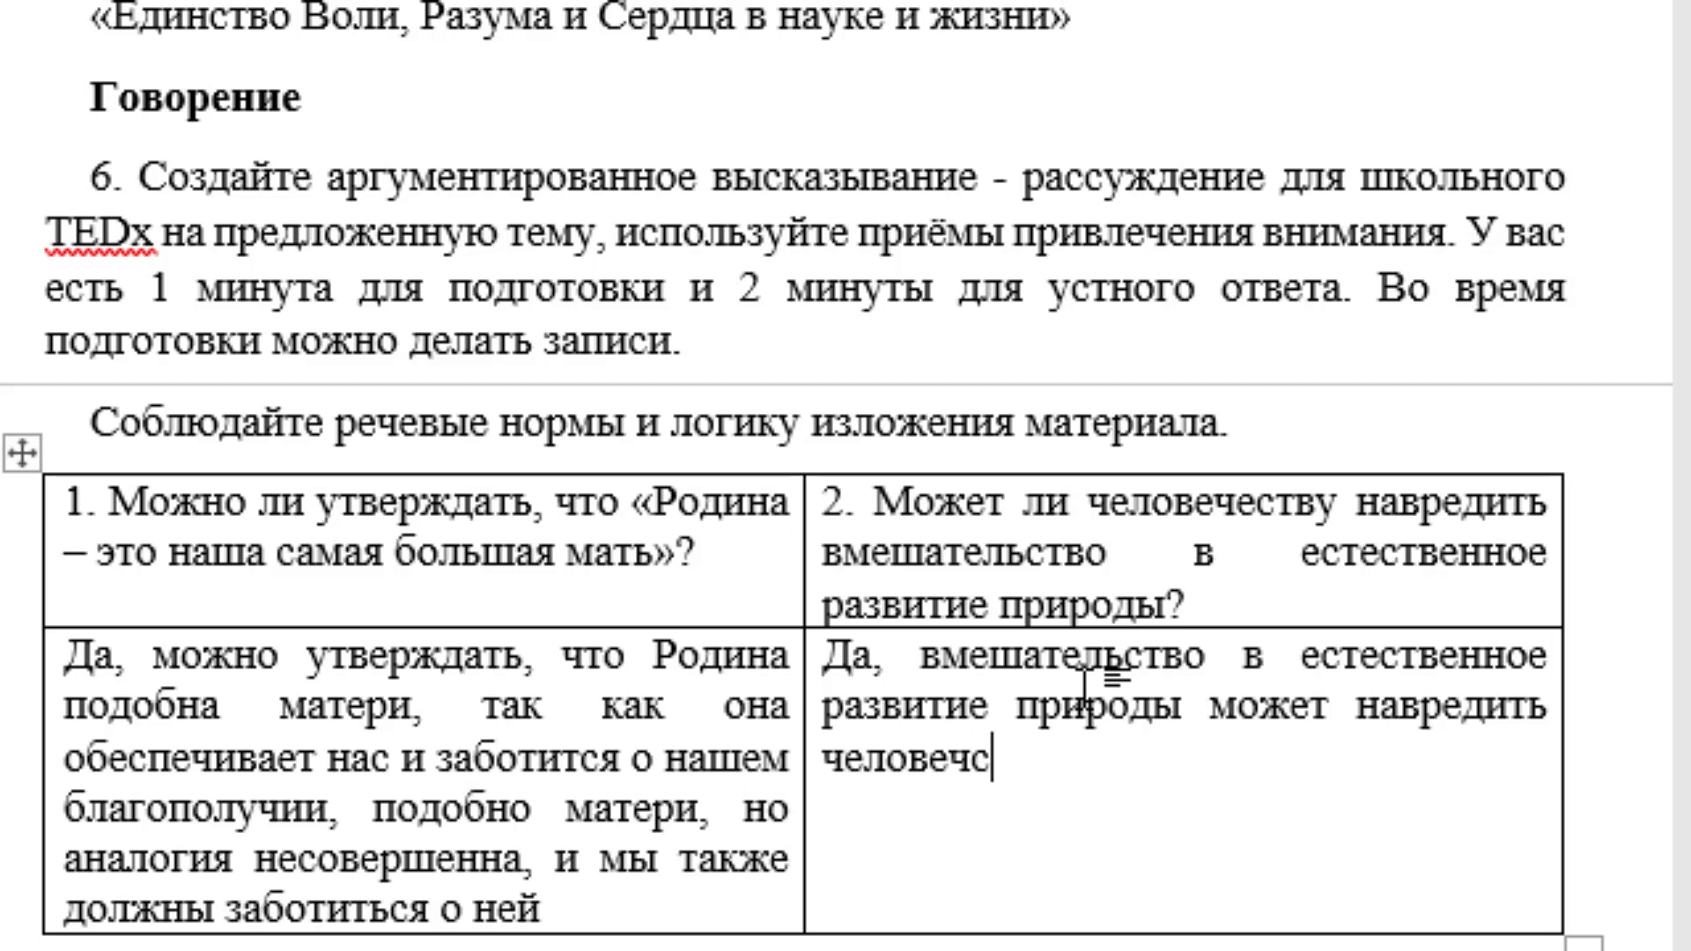
{"action": "type", "text": "тву "}
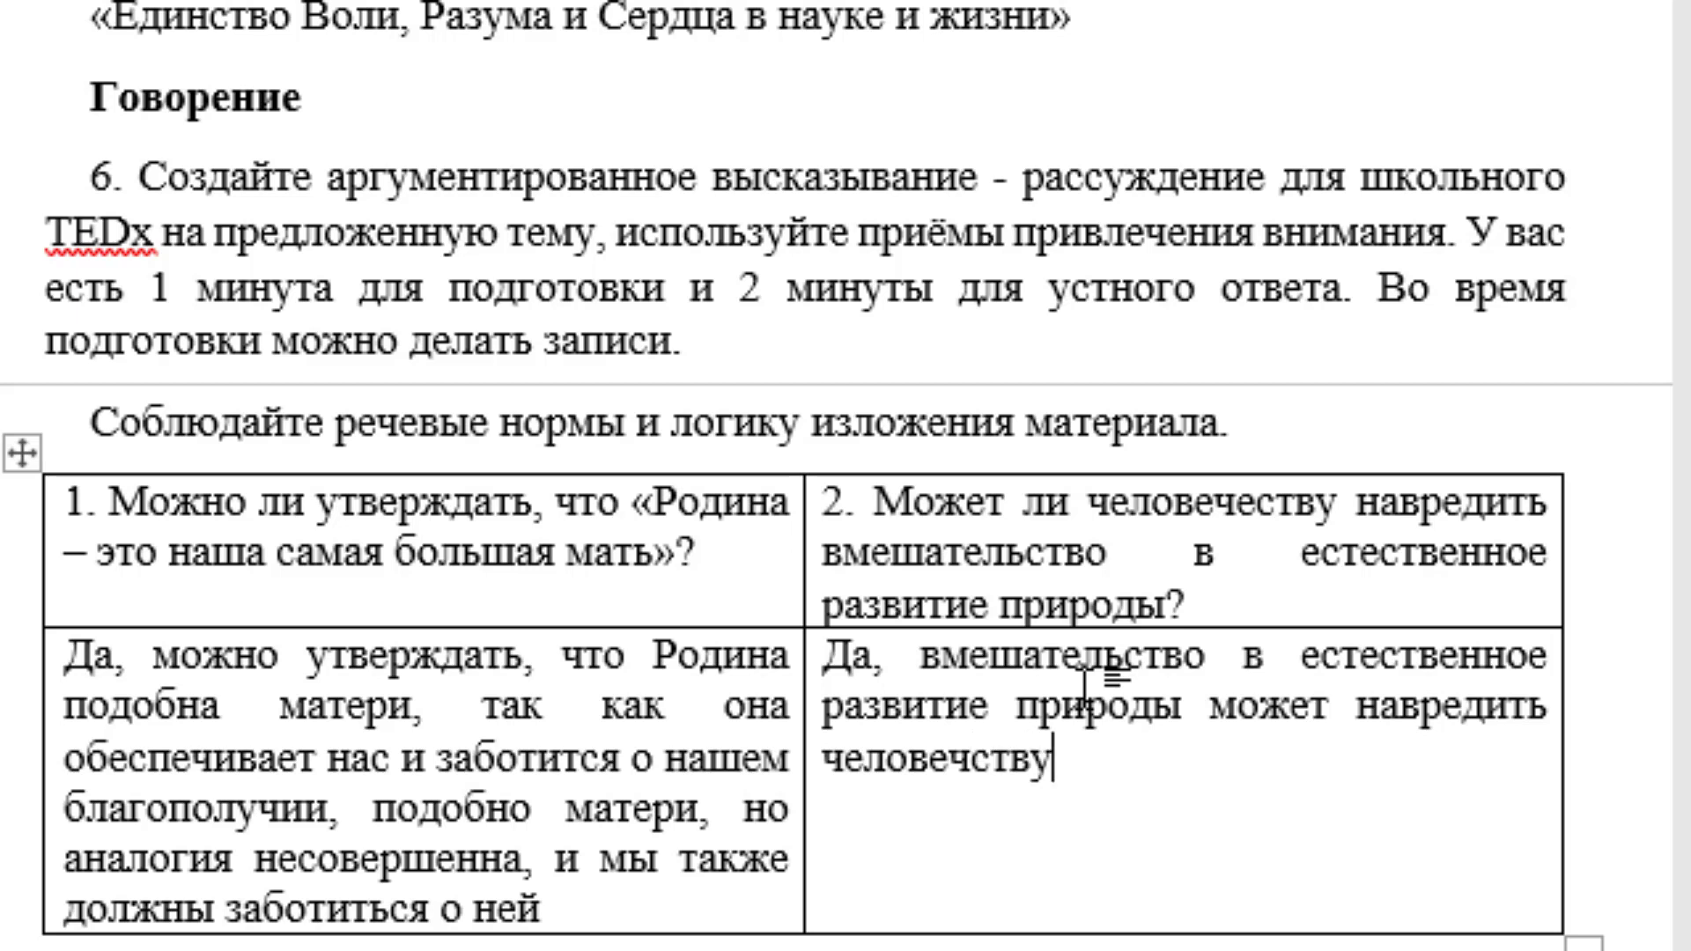
{"action": "type", "text": "и окру"}
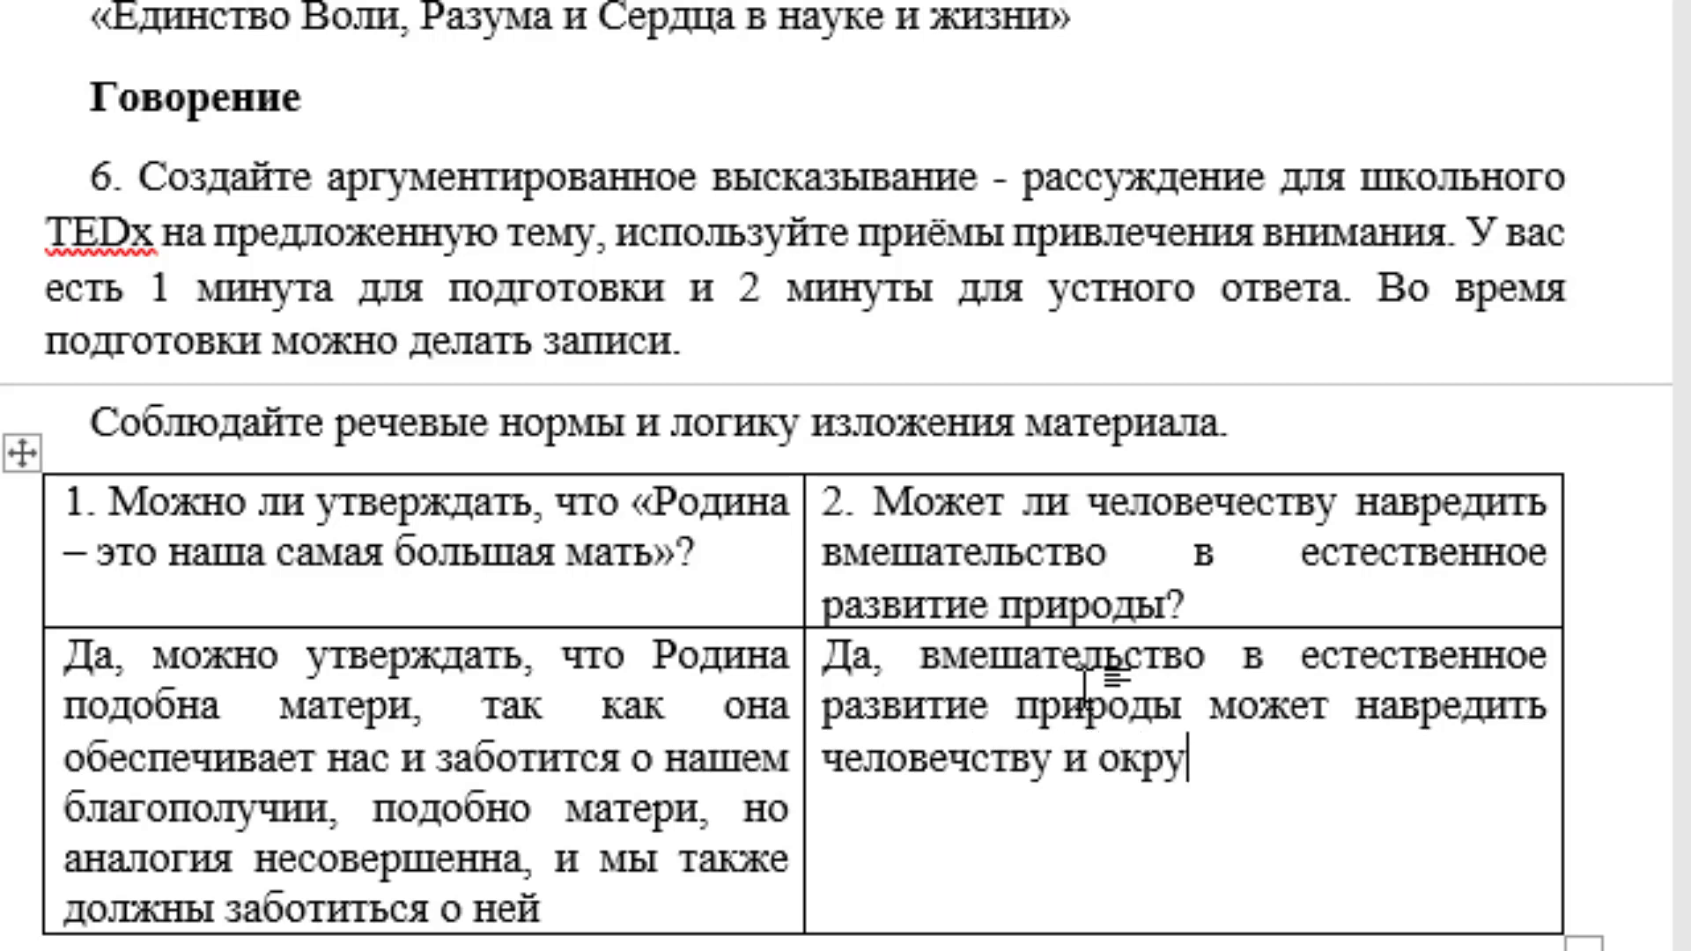
{"action": "type", "text": "жающей ср"}
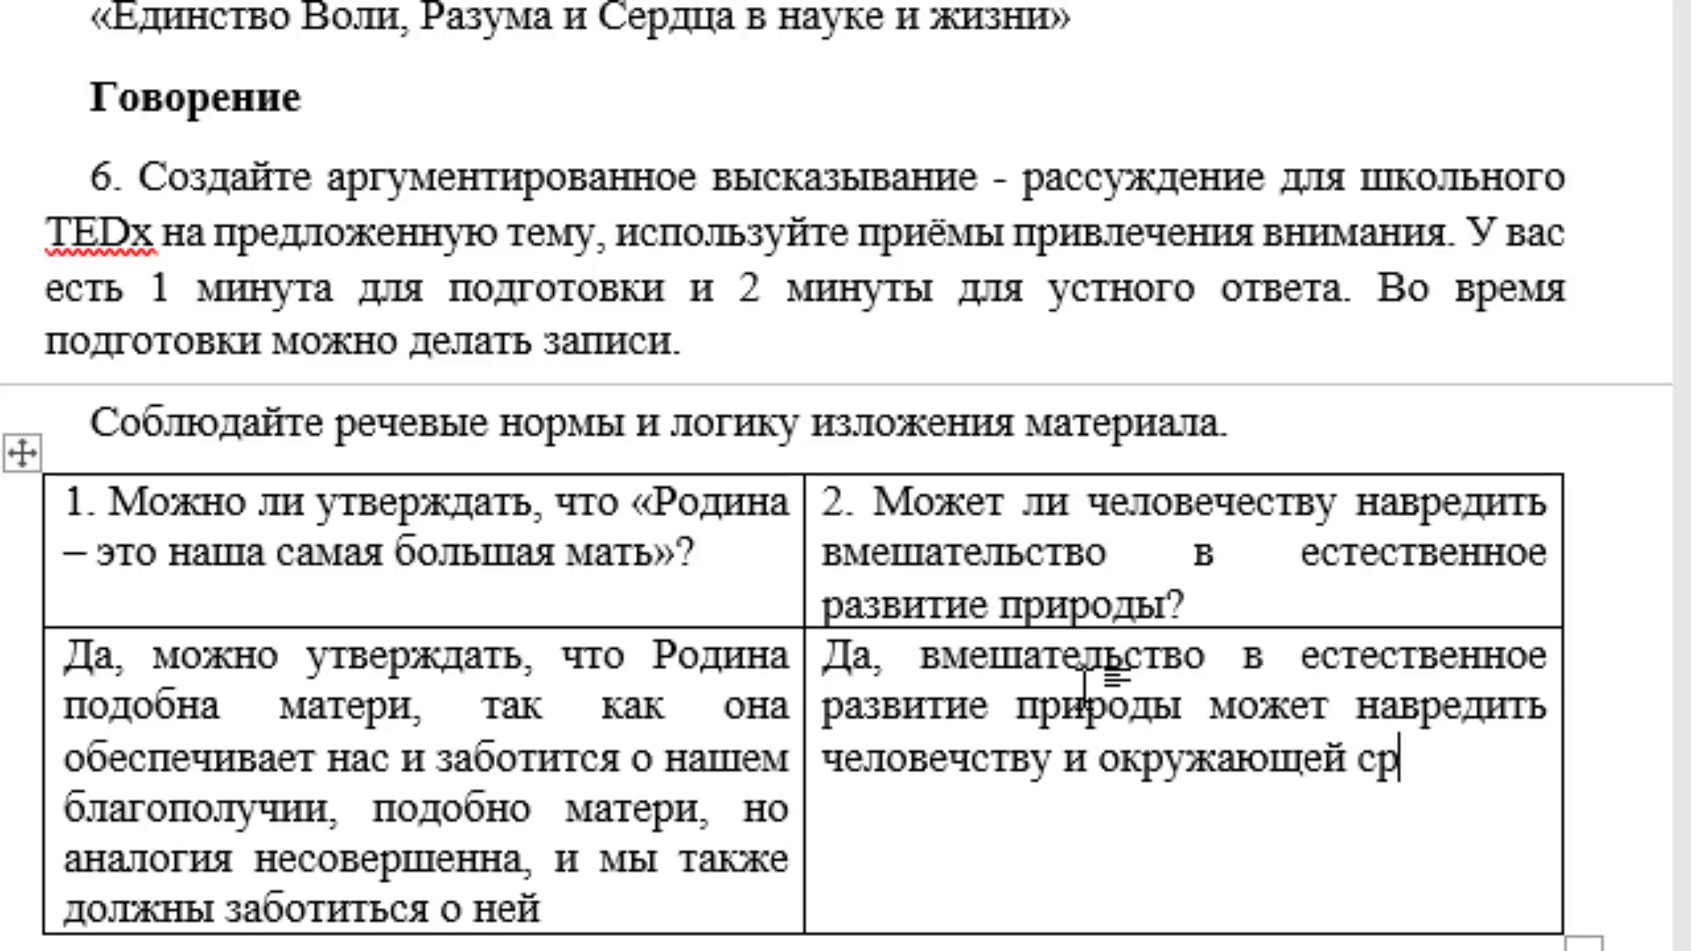
{"action": "type", "text": "еде, та"}
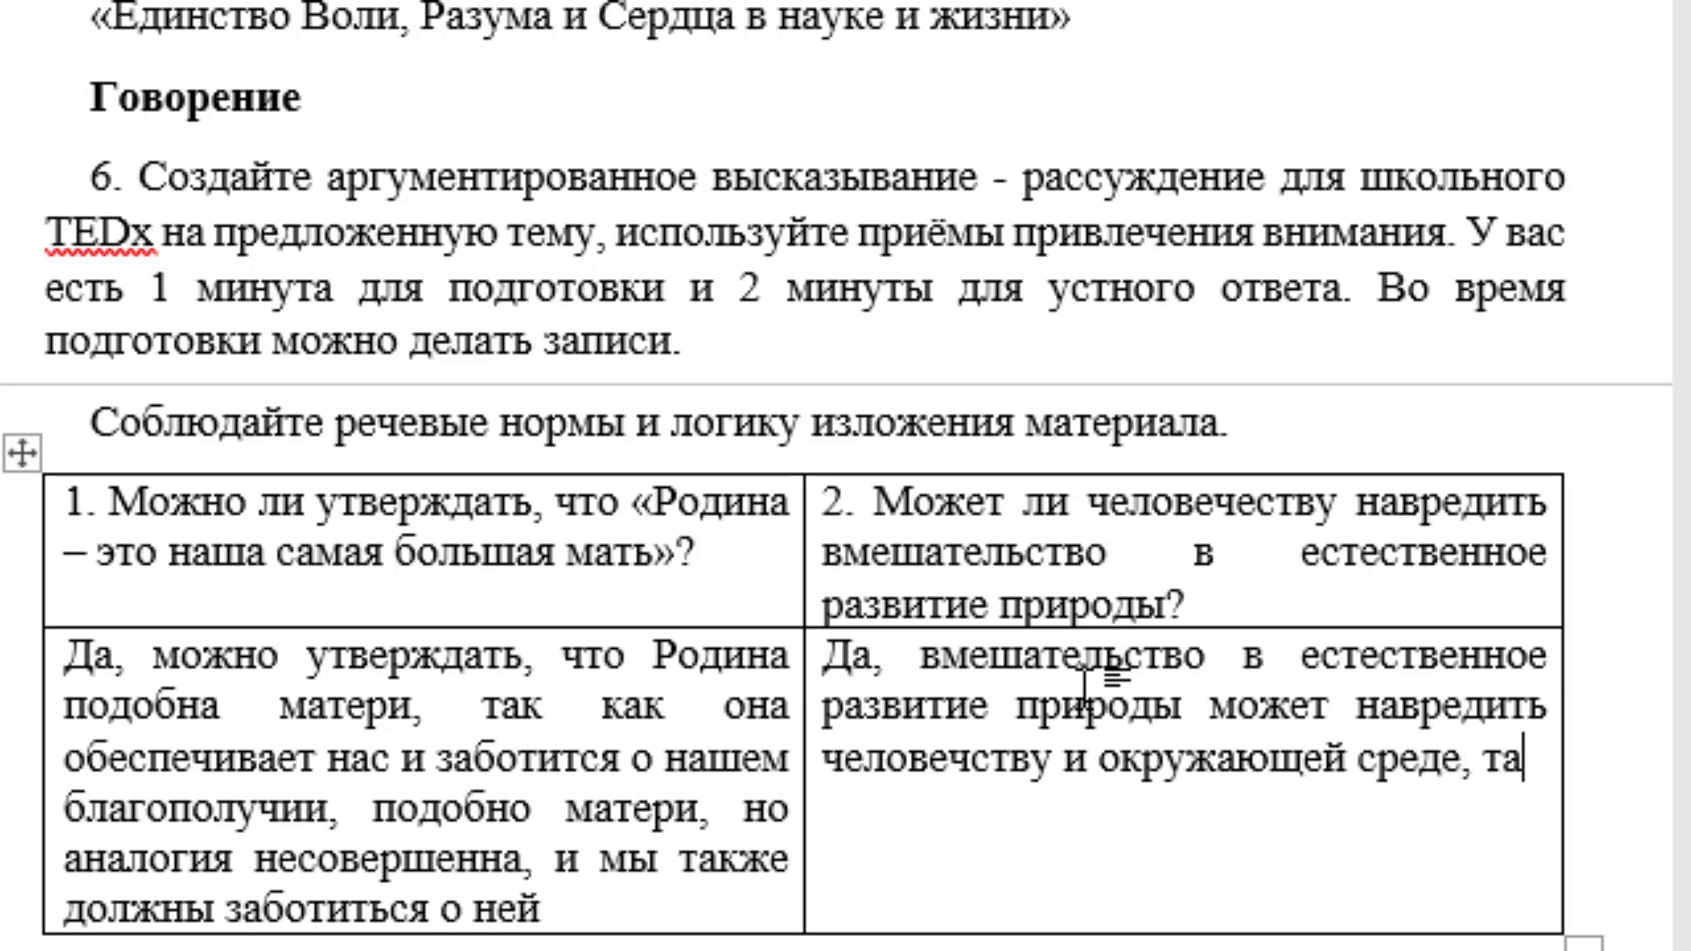
{"action": "type", "text": "к как это "}
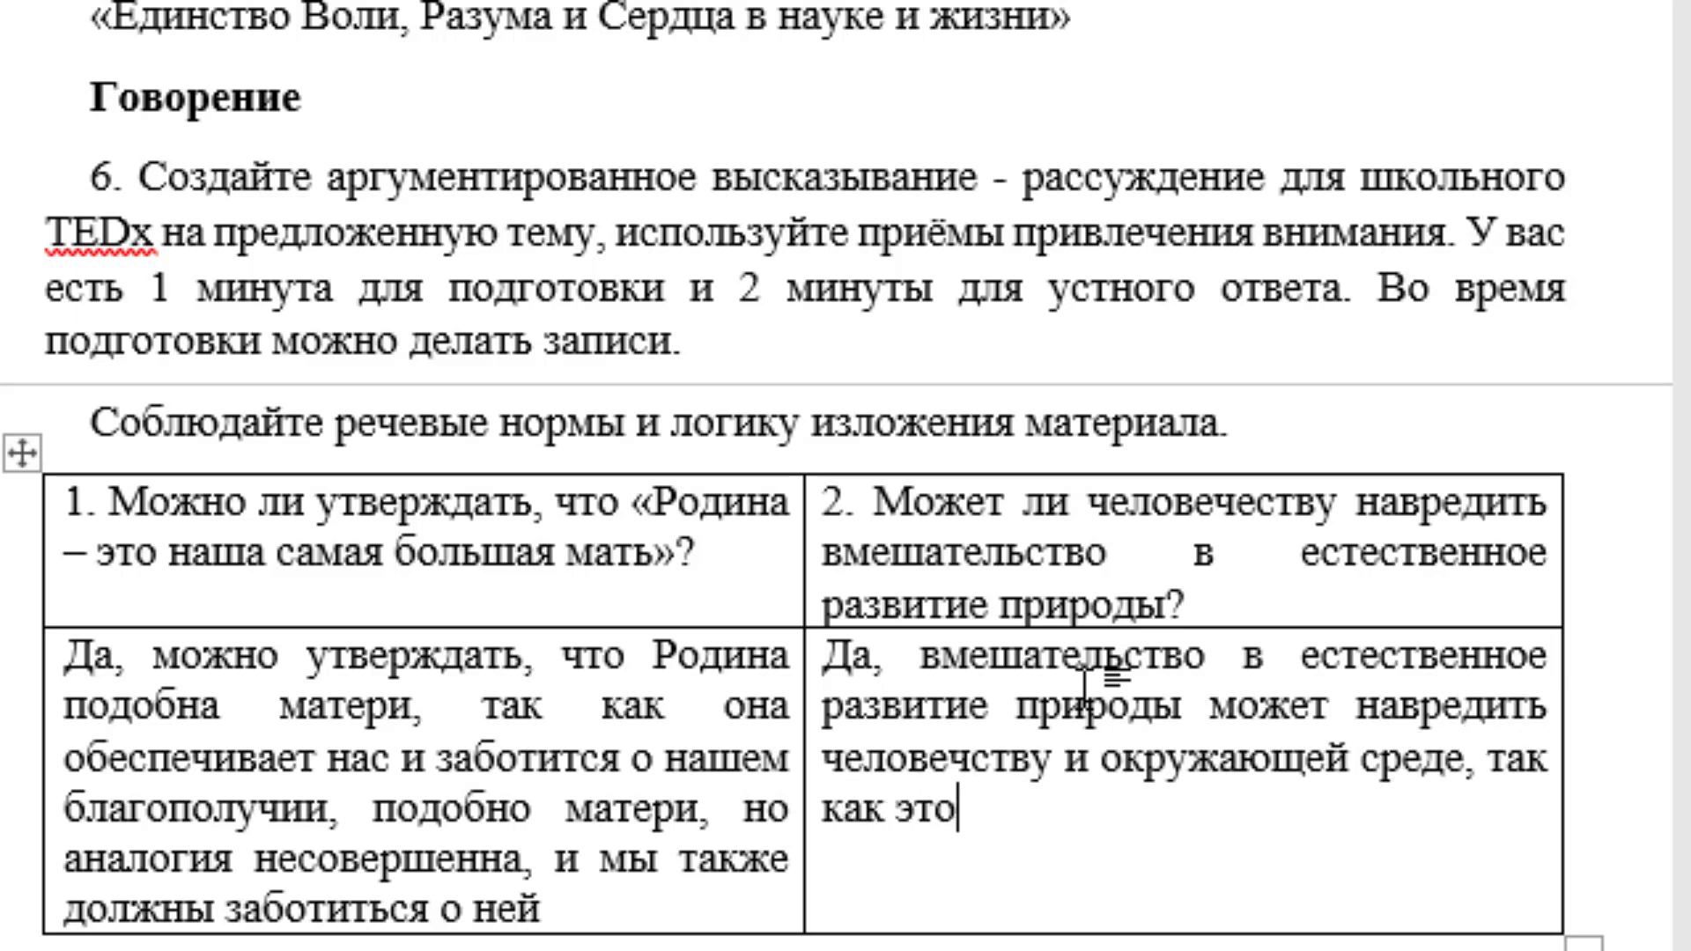
{"action": "type", "text": "можнт"}
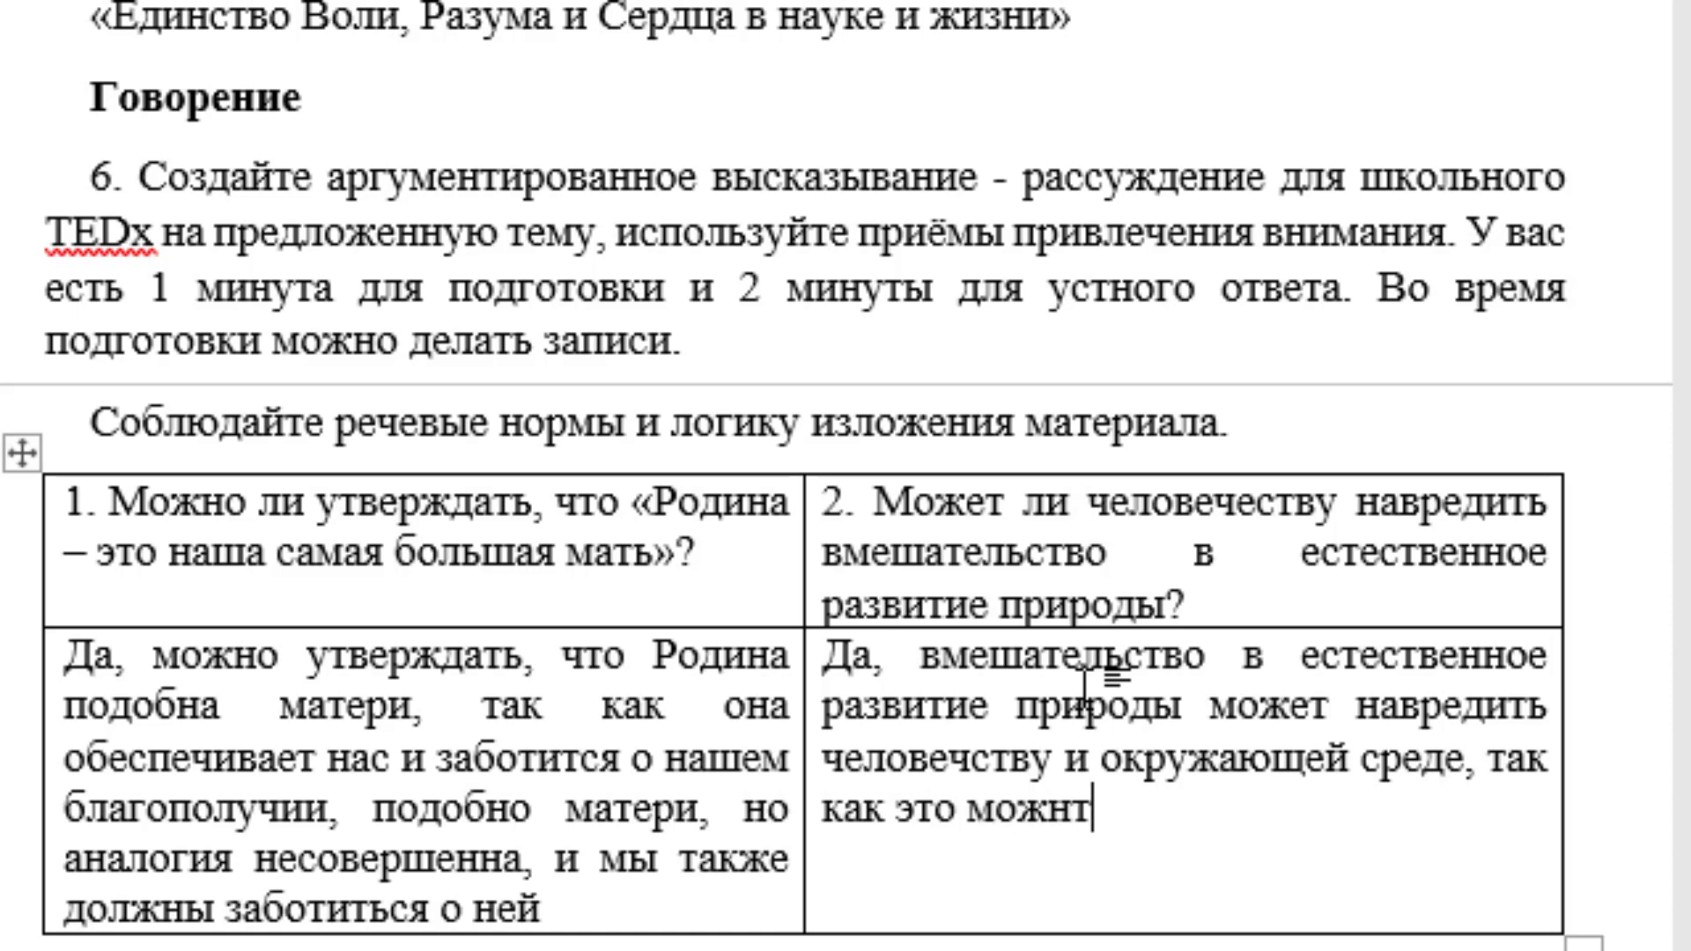
{"action": "key", "text": "BackSpace"}
{"action": "key", "text": "BackSpace"}
{"action": "type", "text": "ет на"}
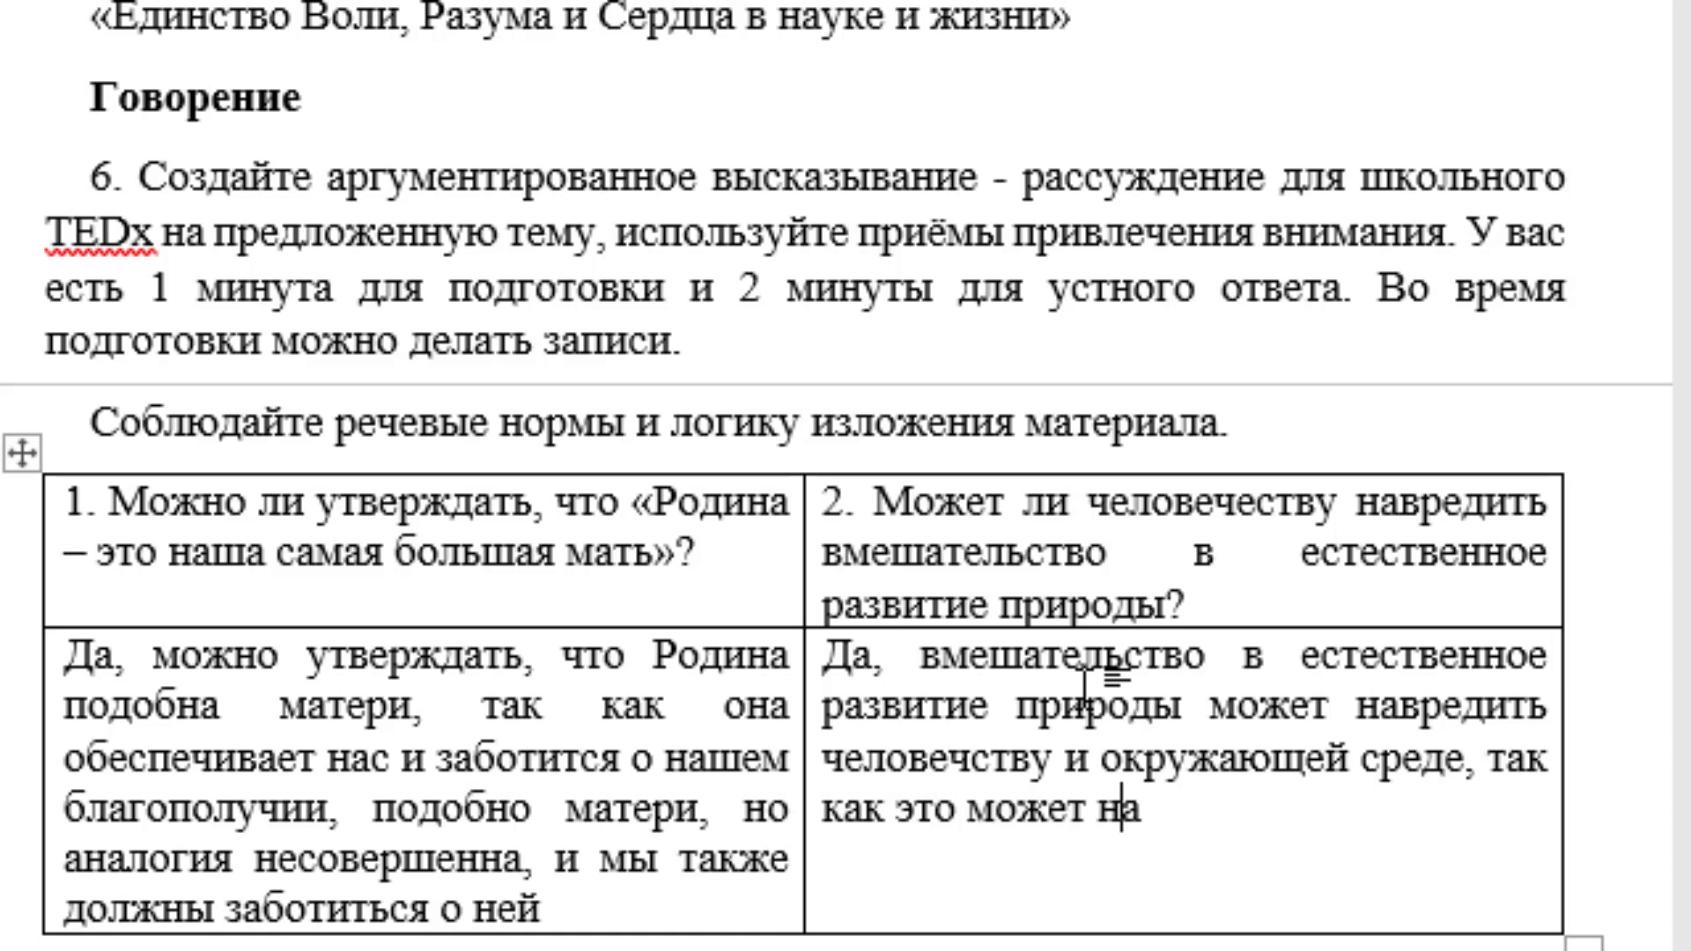
{"action": "type", "text": "рушить"}
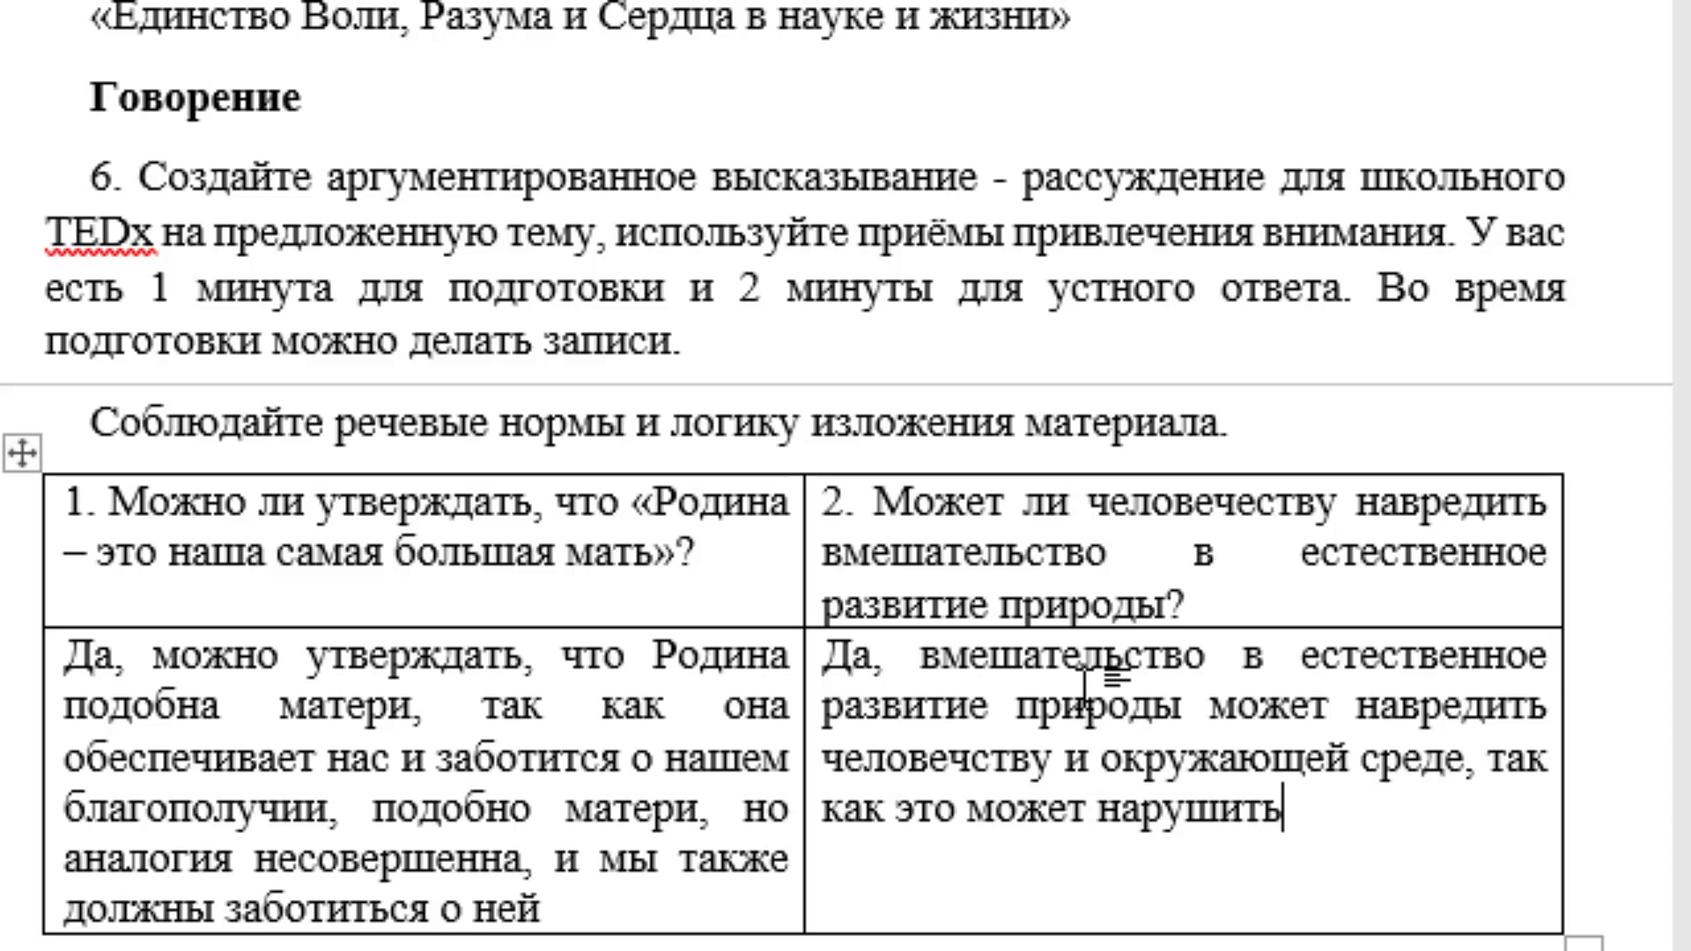
{"action": "type", "text": " баланс"}
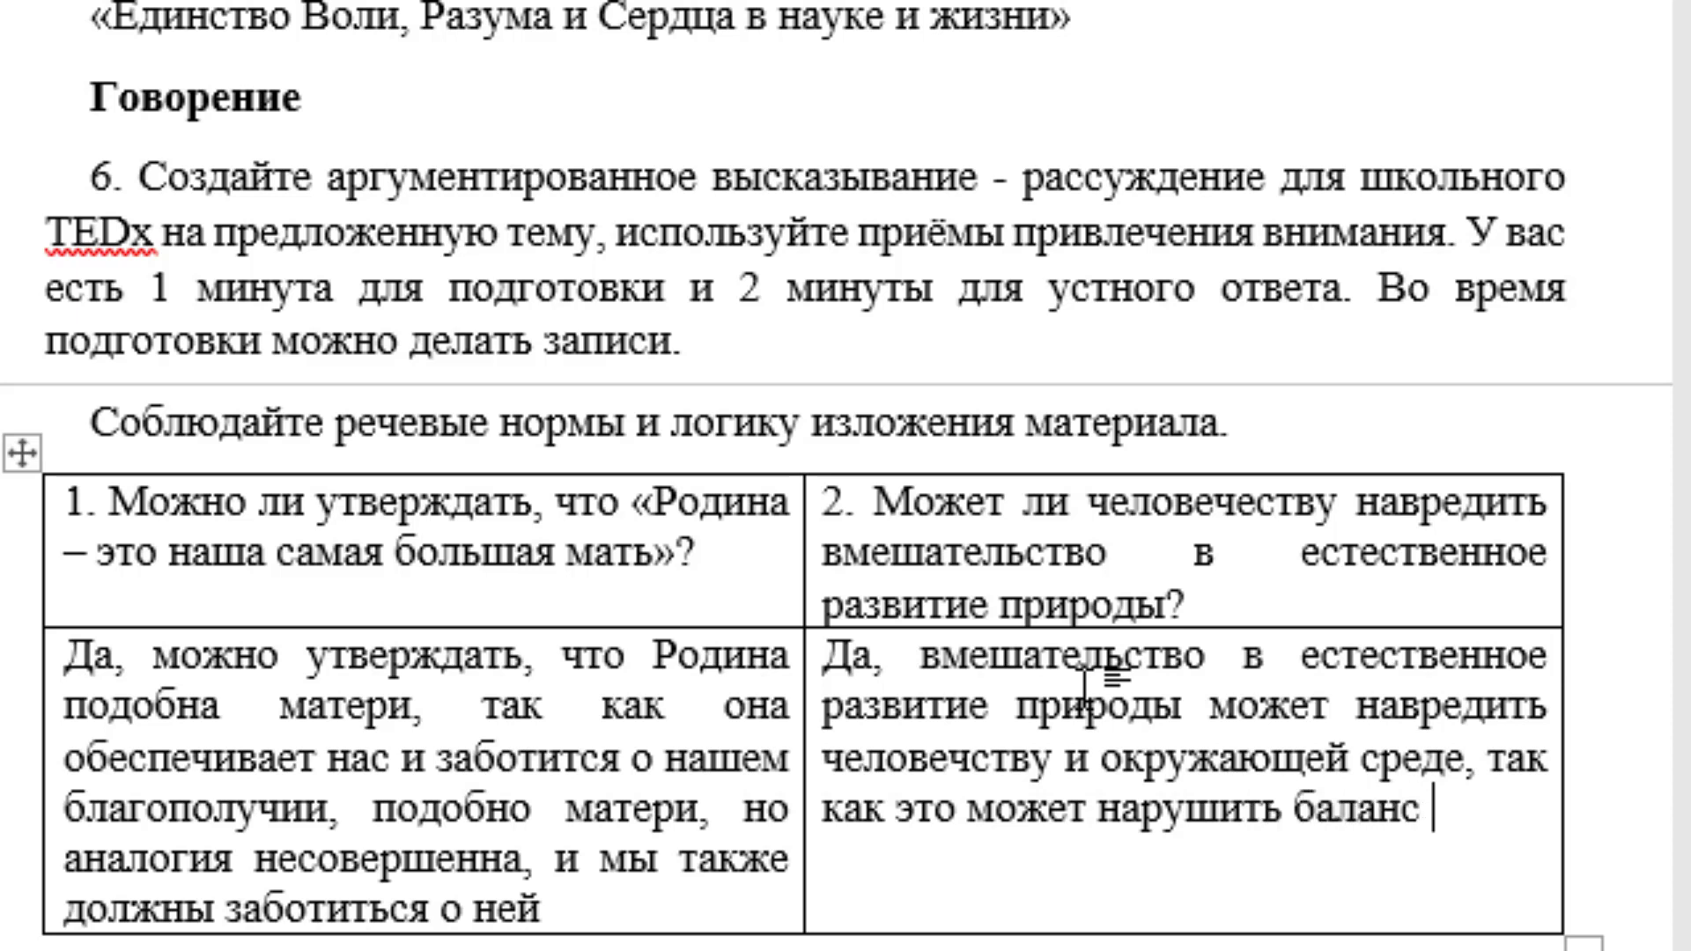
{"action": "type", "text": " экосис"}
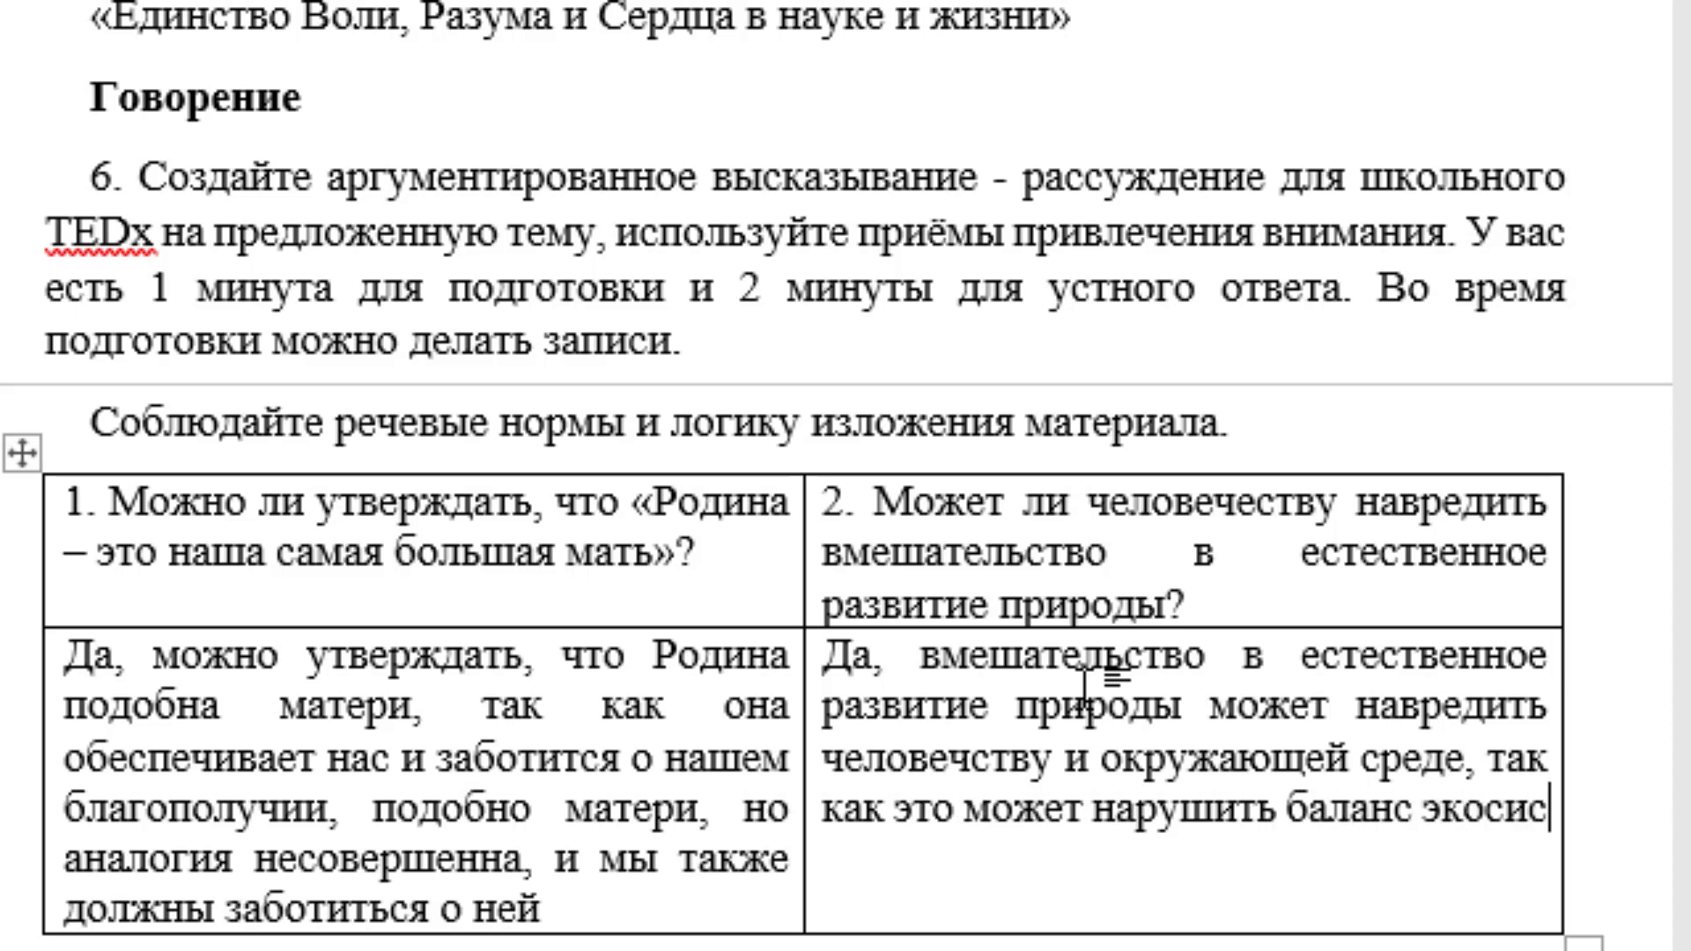
{"action": "type", "text": "тем и выз"}
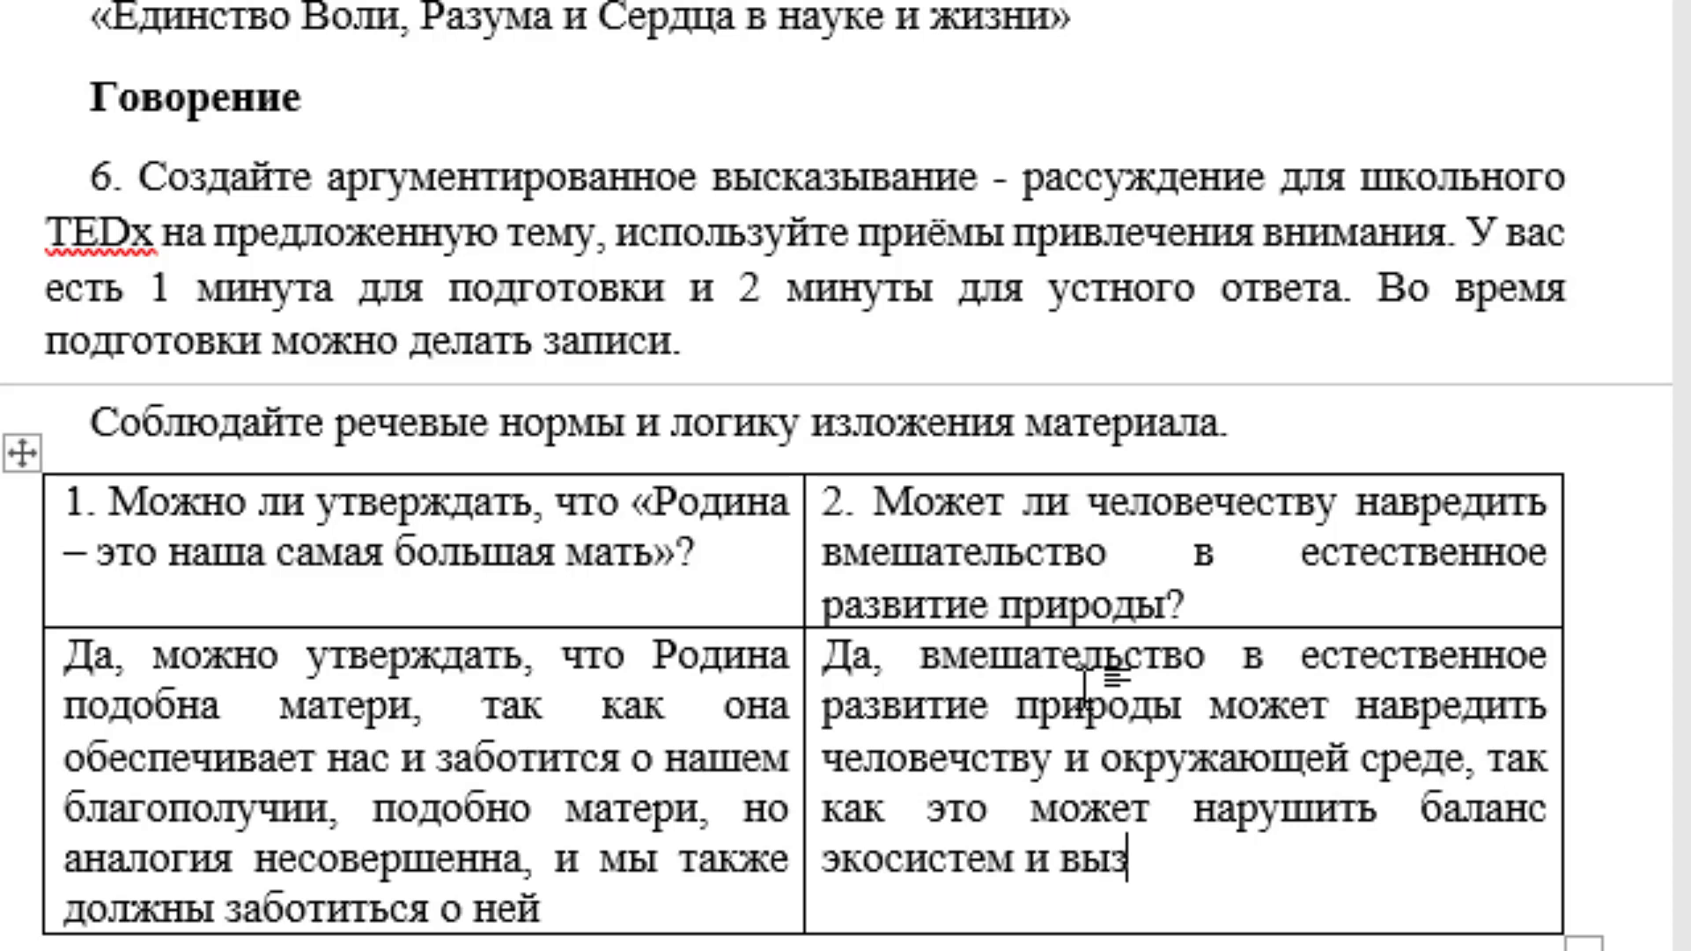
{"action": "type", "text": "вать н"}
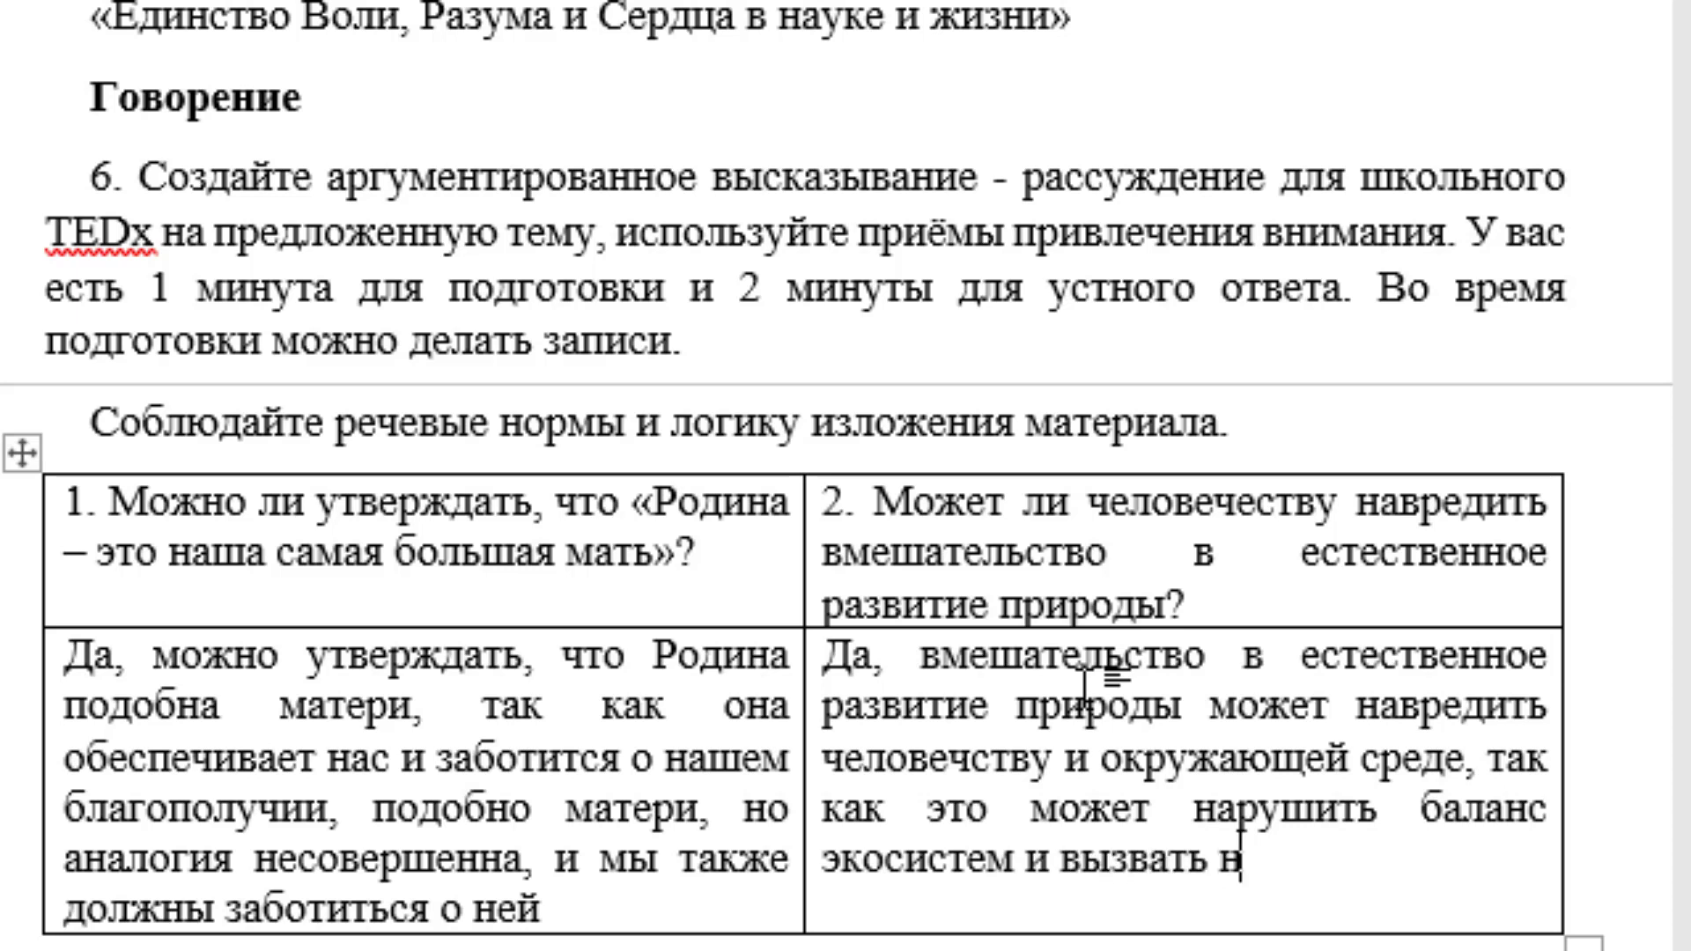
{"action": "type", "text": "егоа"}
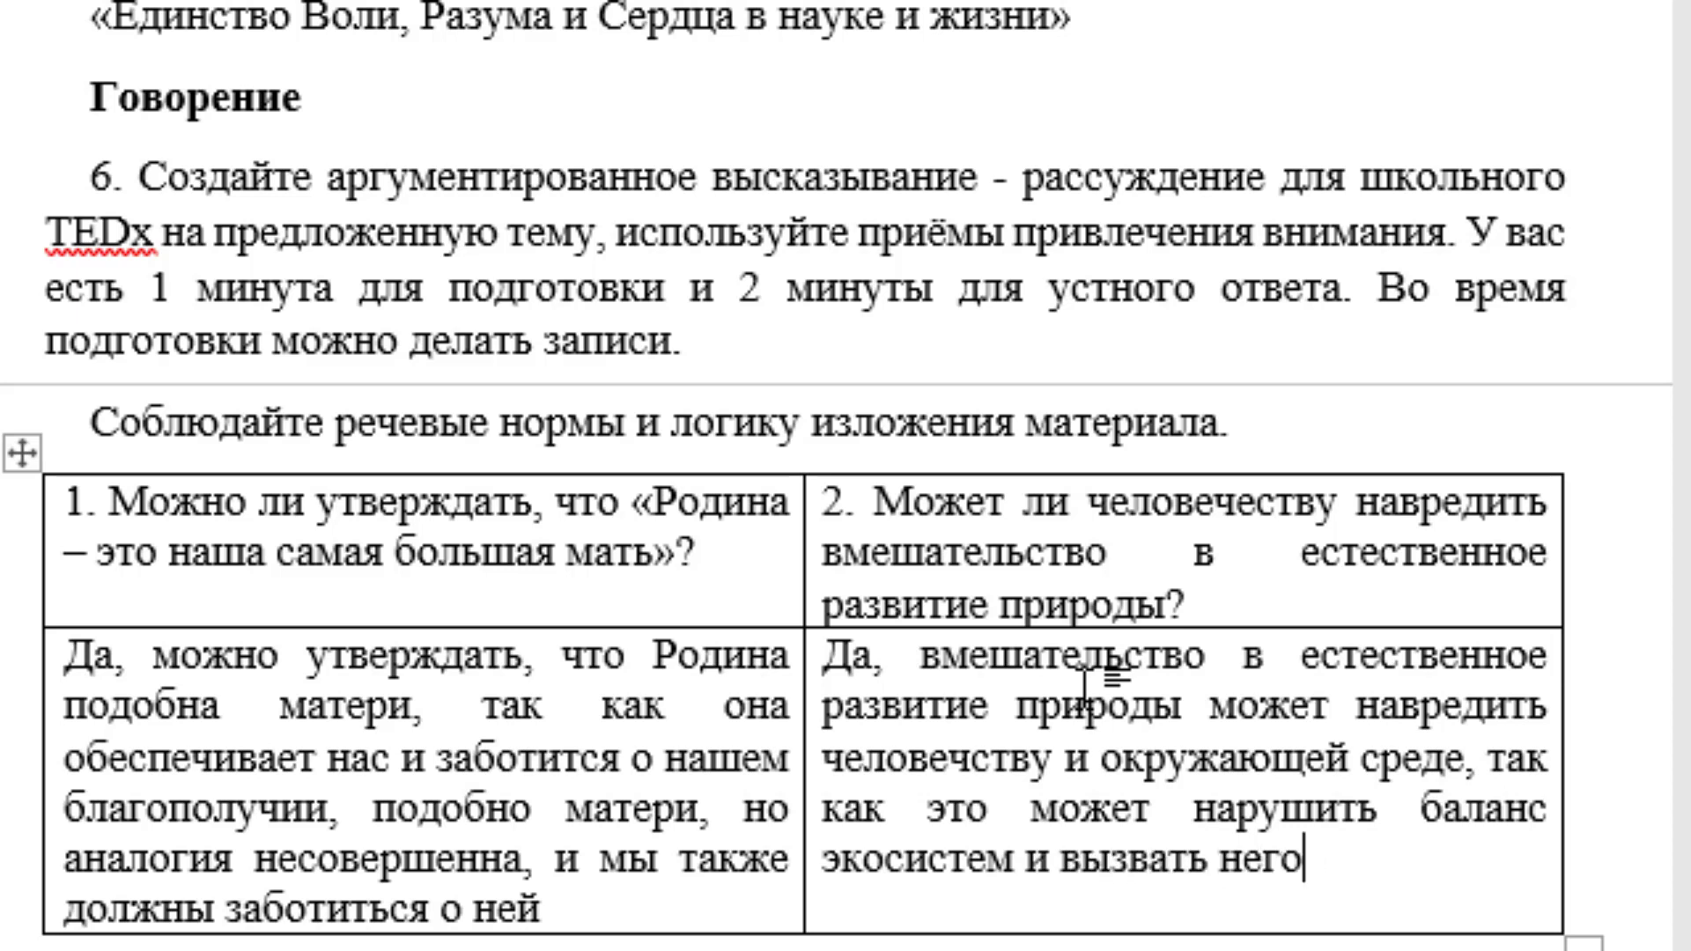
{"action": "key", "text": "BackSpace"}
{"action": "type", "text": "ативные"}
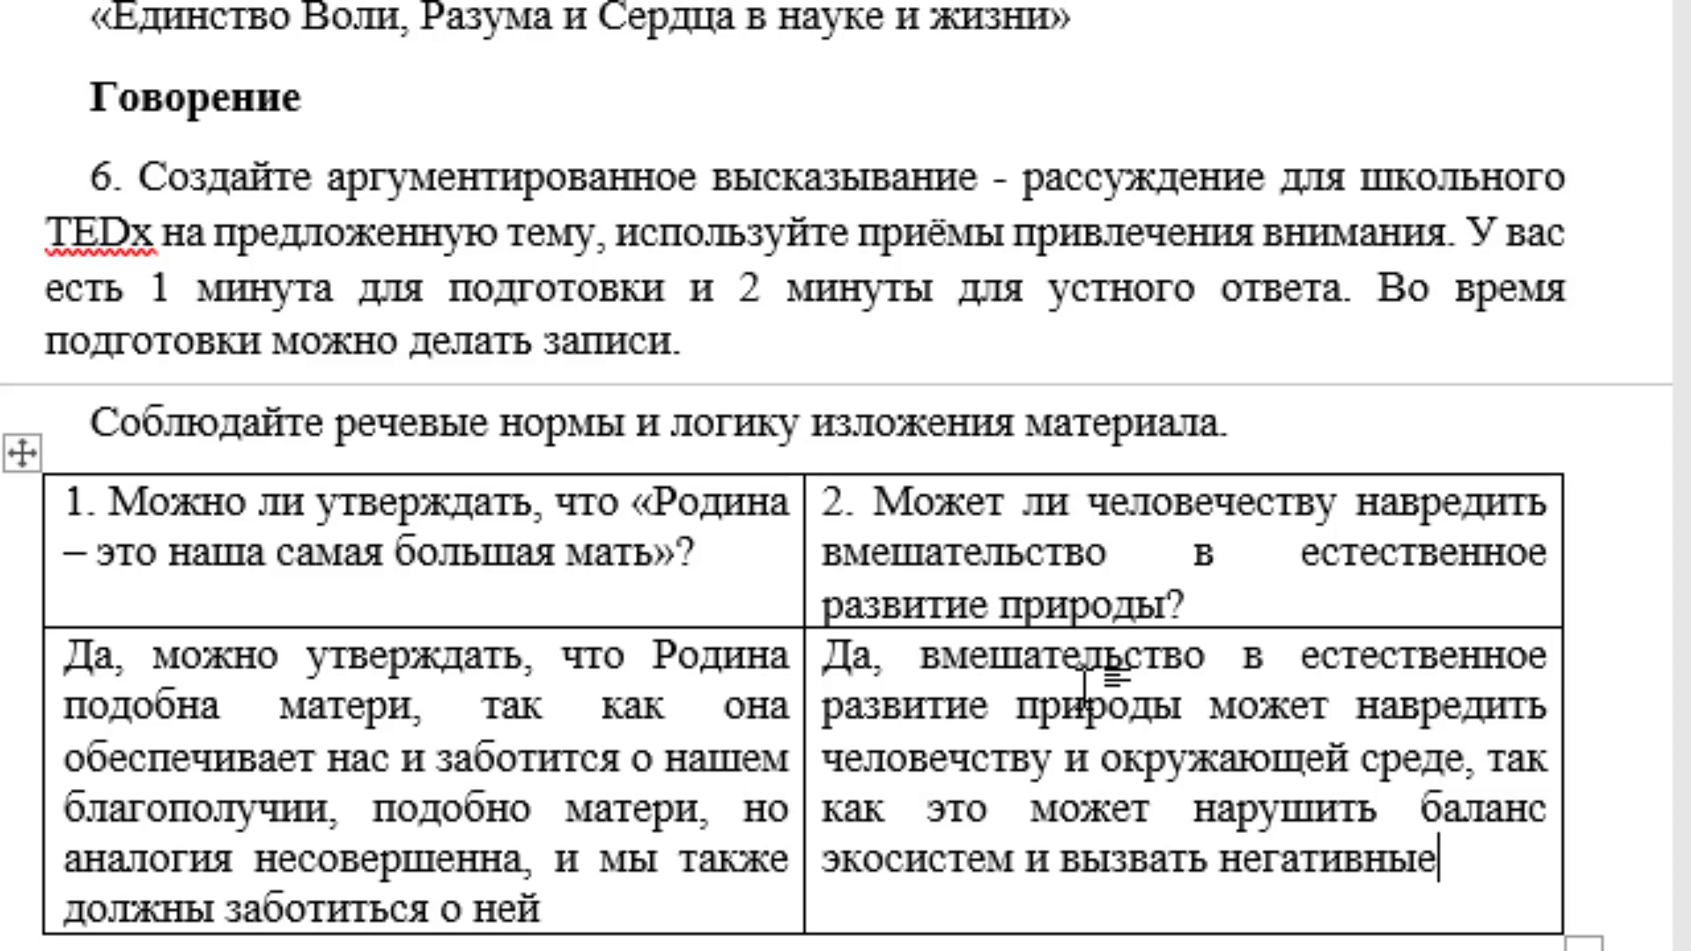
{"action": "type", "text": " пос"}
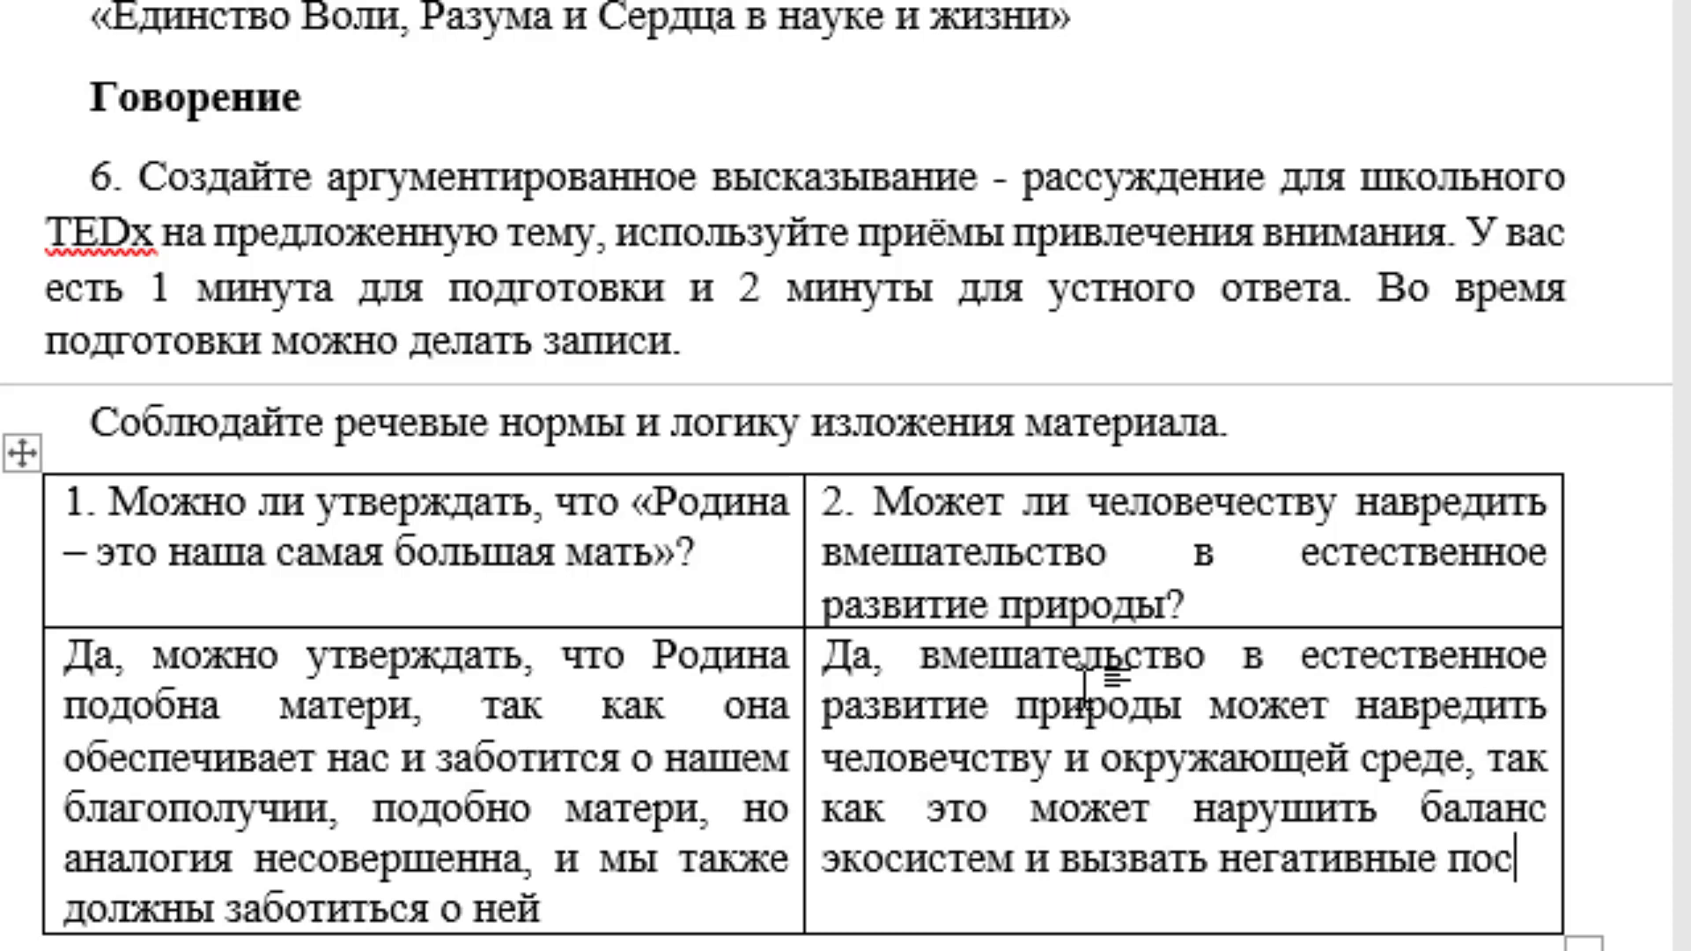
{"action": "type", "text": "ледств"}
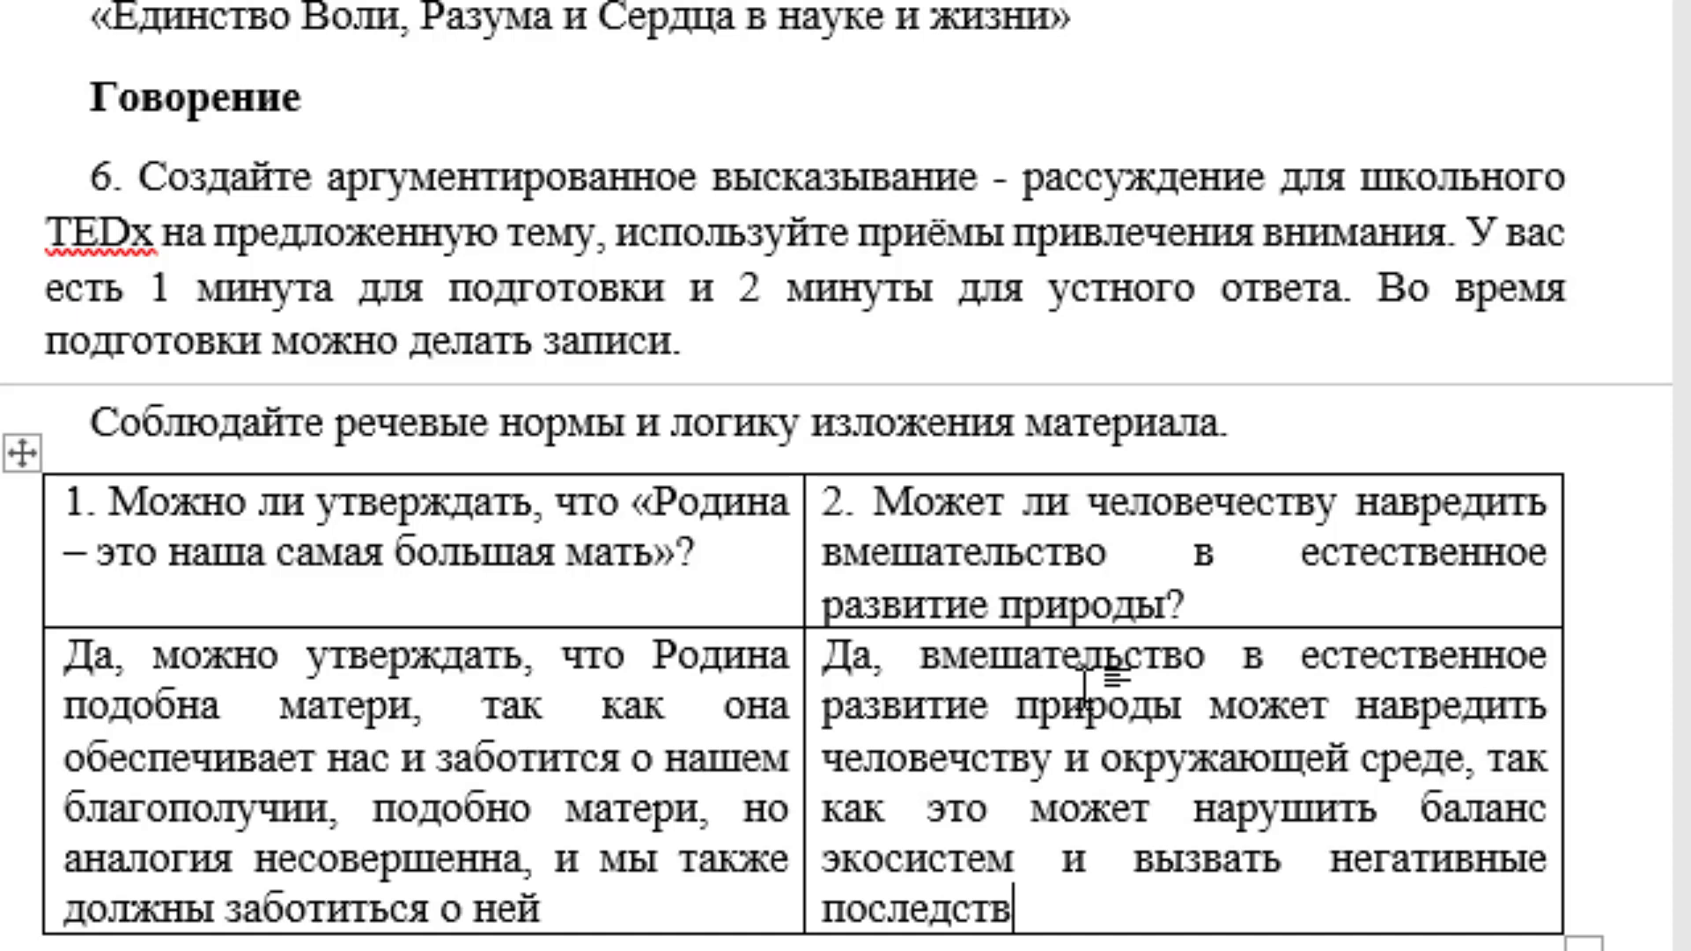
{"action": "type", "text": "ия."}
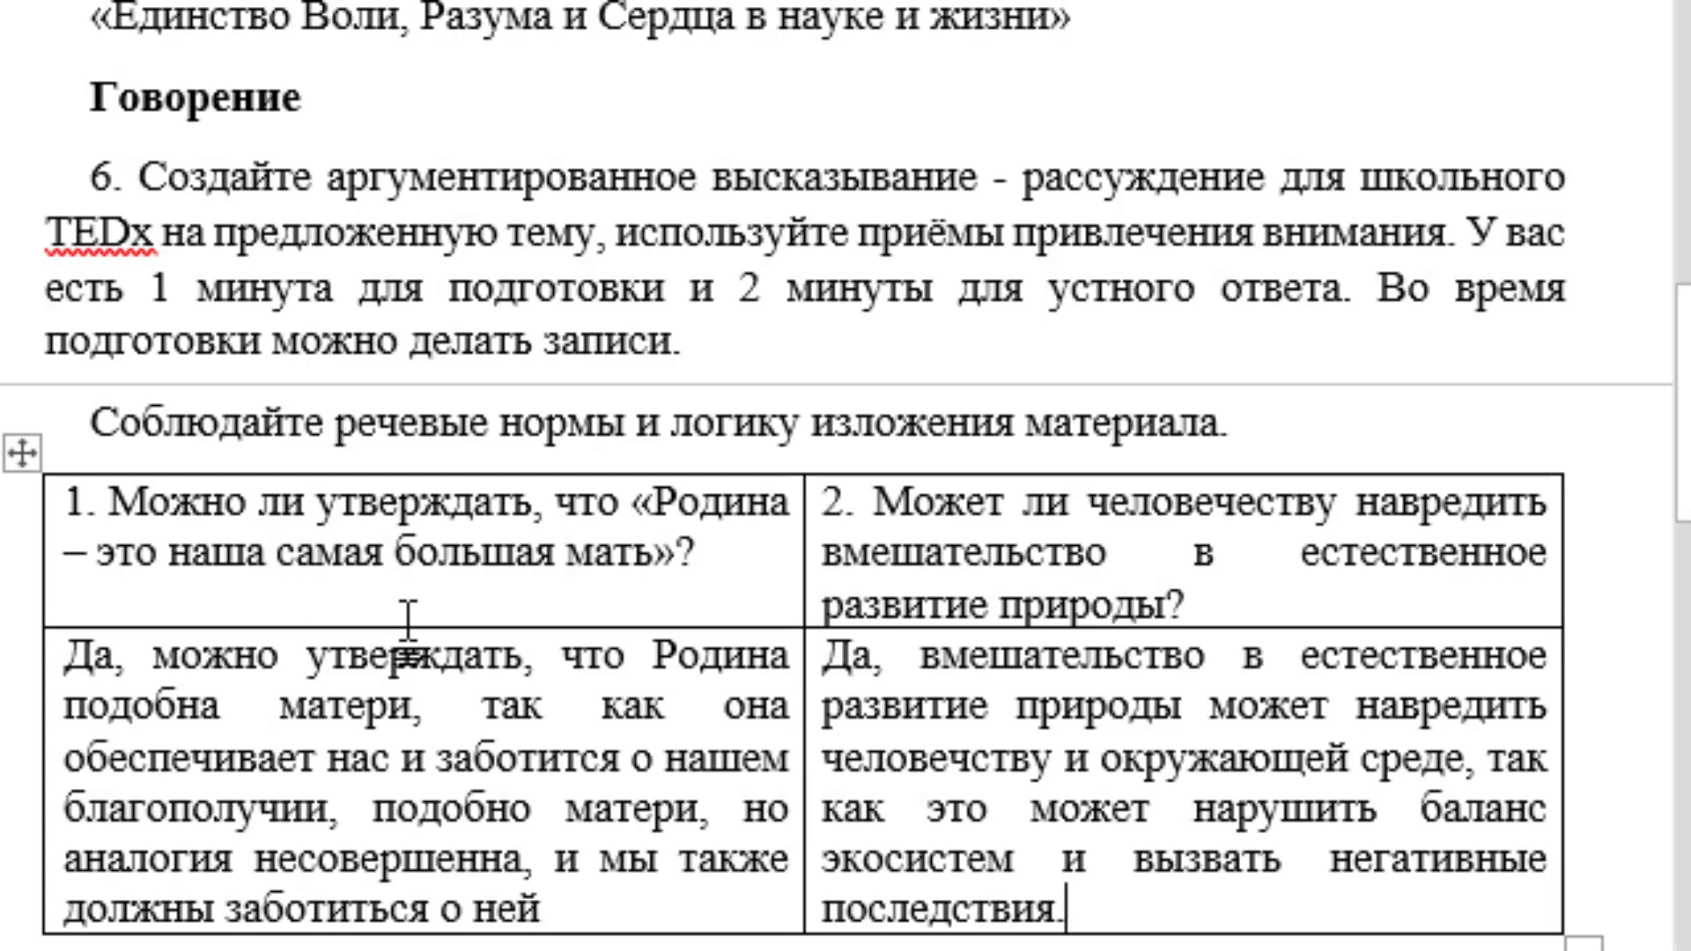
Scroll through the Aitmatov Плаха passage down to question 7
{"action": "scroll", "coordinate": [596, 649], "scroll_direction": "down", "scroll_amount": 3}
{"action": "scroll", "coordinate": [596, 650], "scroll_direction": "down", "scroll_amount": 3}
{"action": "scroll", "coordinate": [595, 649], "scroll_direction": "down", "scroll_amount": 2}
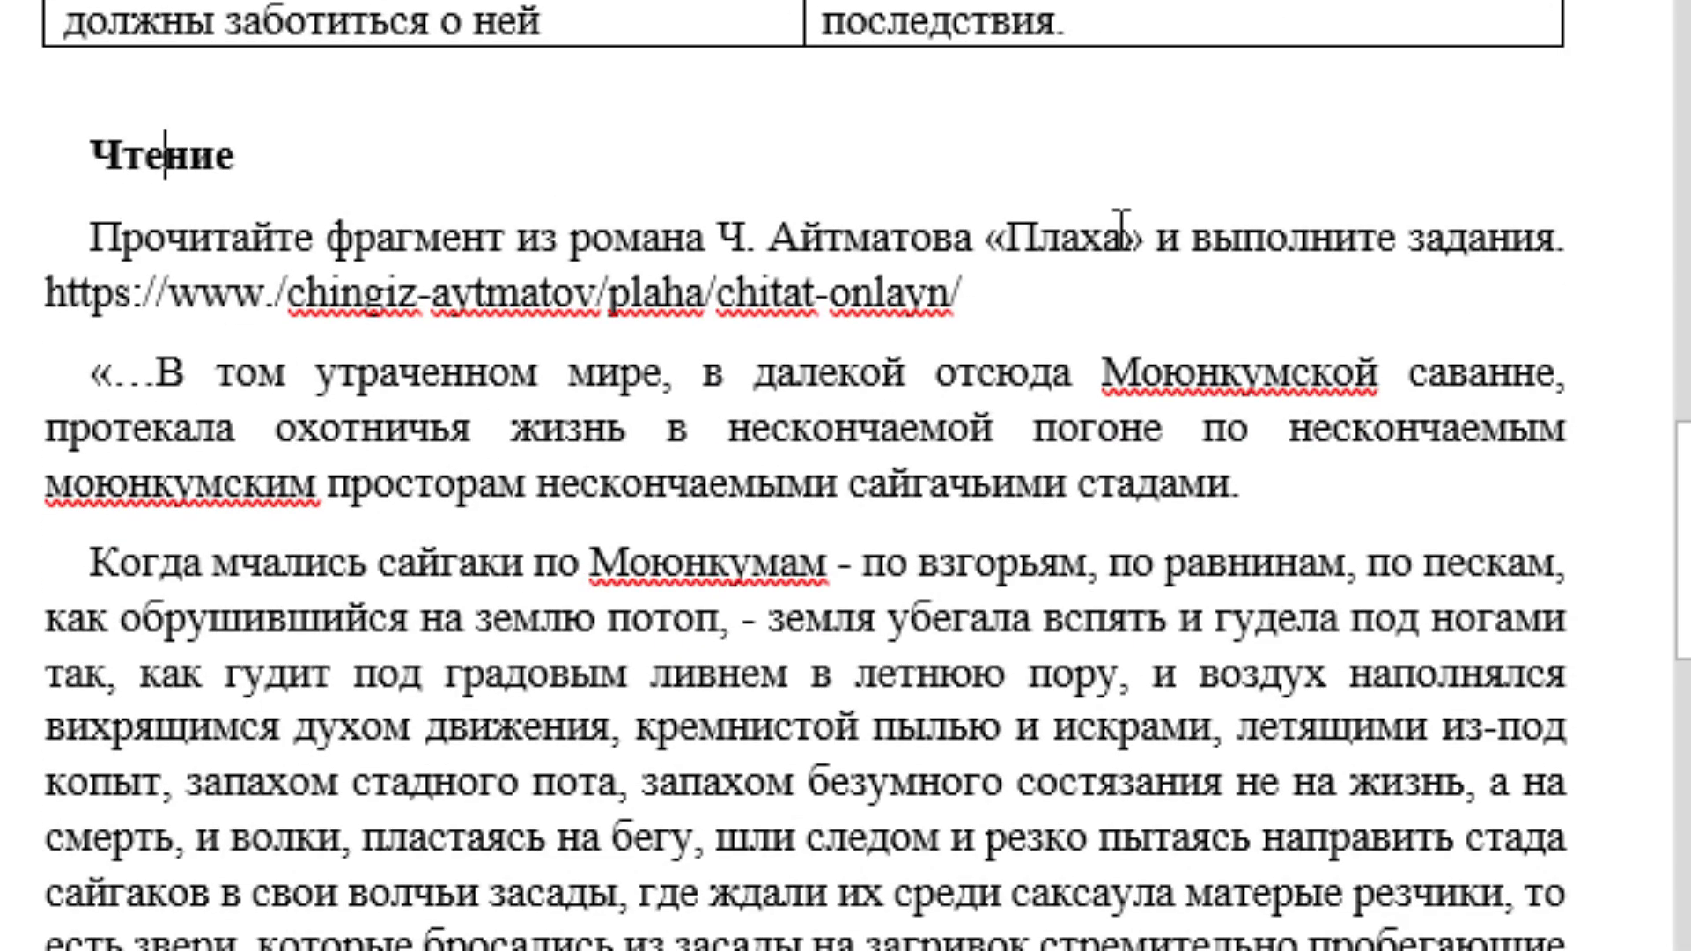
{"action": "scroll", "coordinate": [1090, 240], "scroll_direction": "down", "scroll_amount": 1}
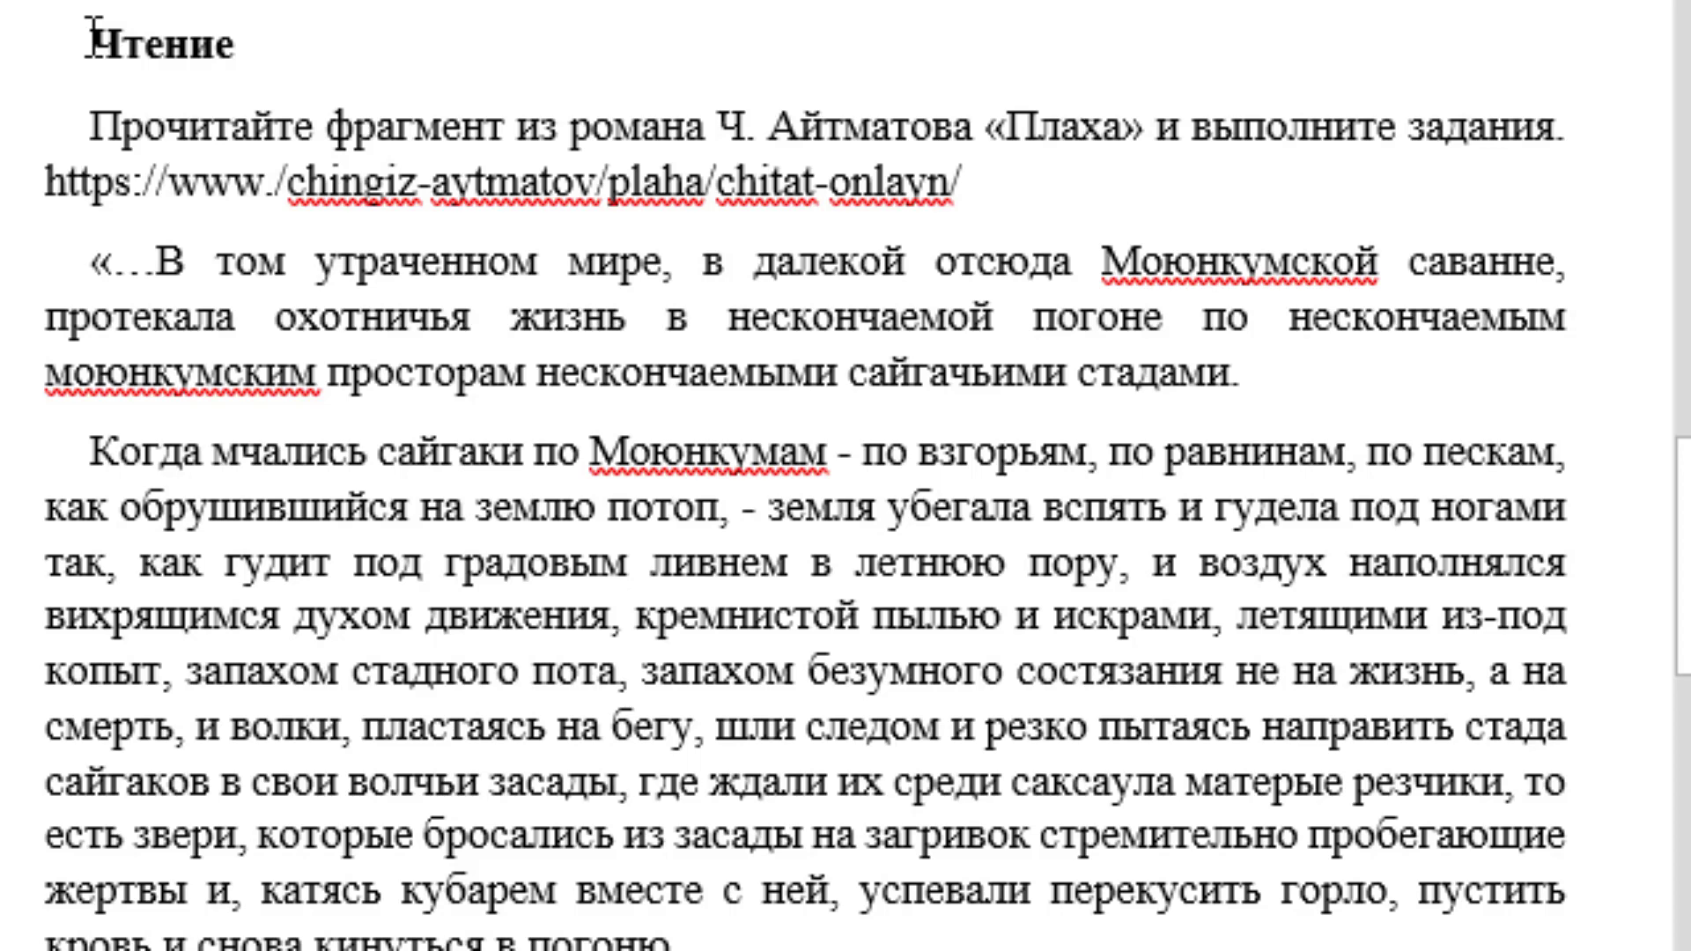
{"action": "scroll", "coordinate": [95, 40], "scroll_direction": "down", "scroll_amount": 2}
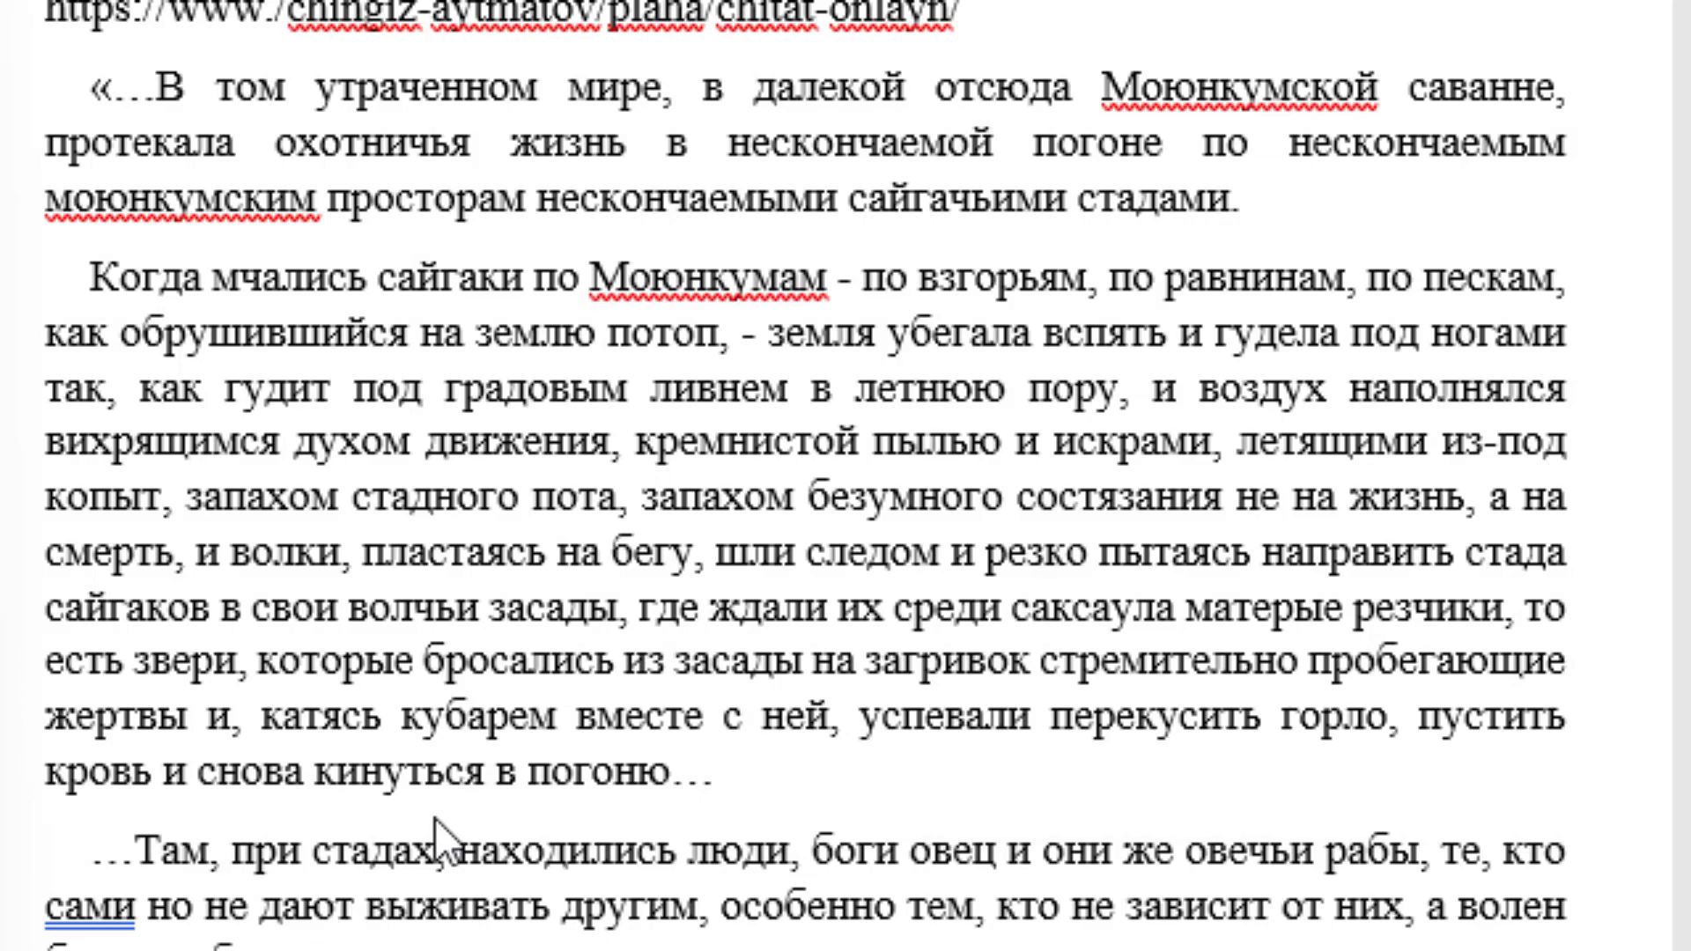
{"action": "scroll", "coordinate": [435, 816], "scroll_direction": "down", "scroll_amount": 2}
{"action": "scroll", "coordinate": [435, 815], "scroll_direction": "down", "scroll_amount": 2}
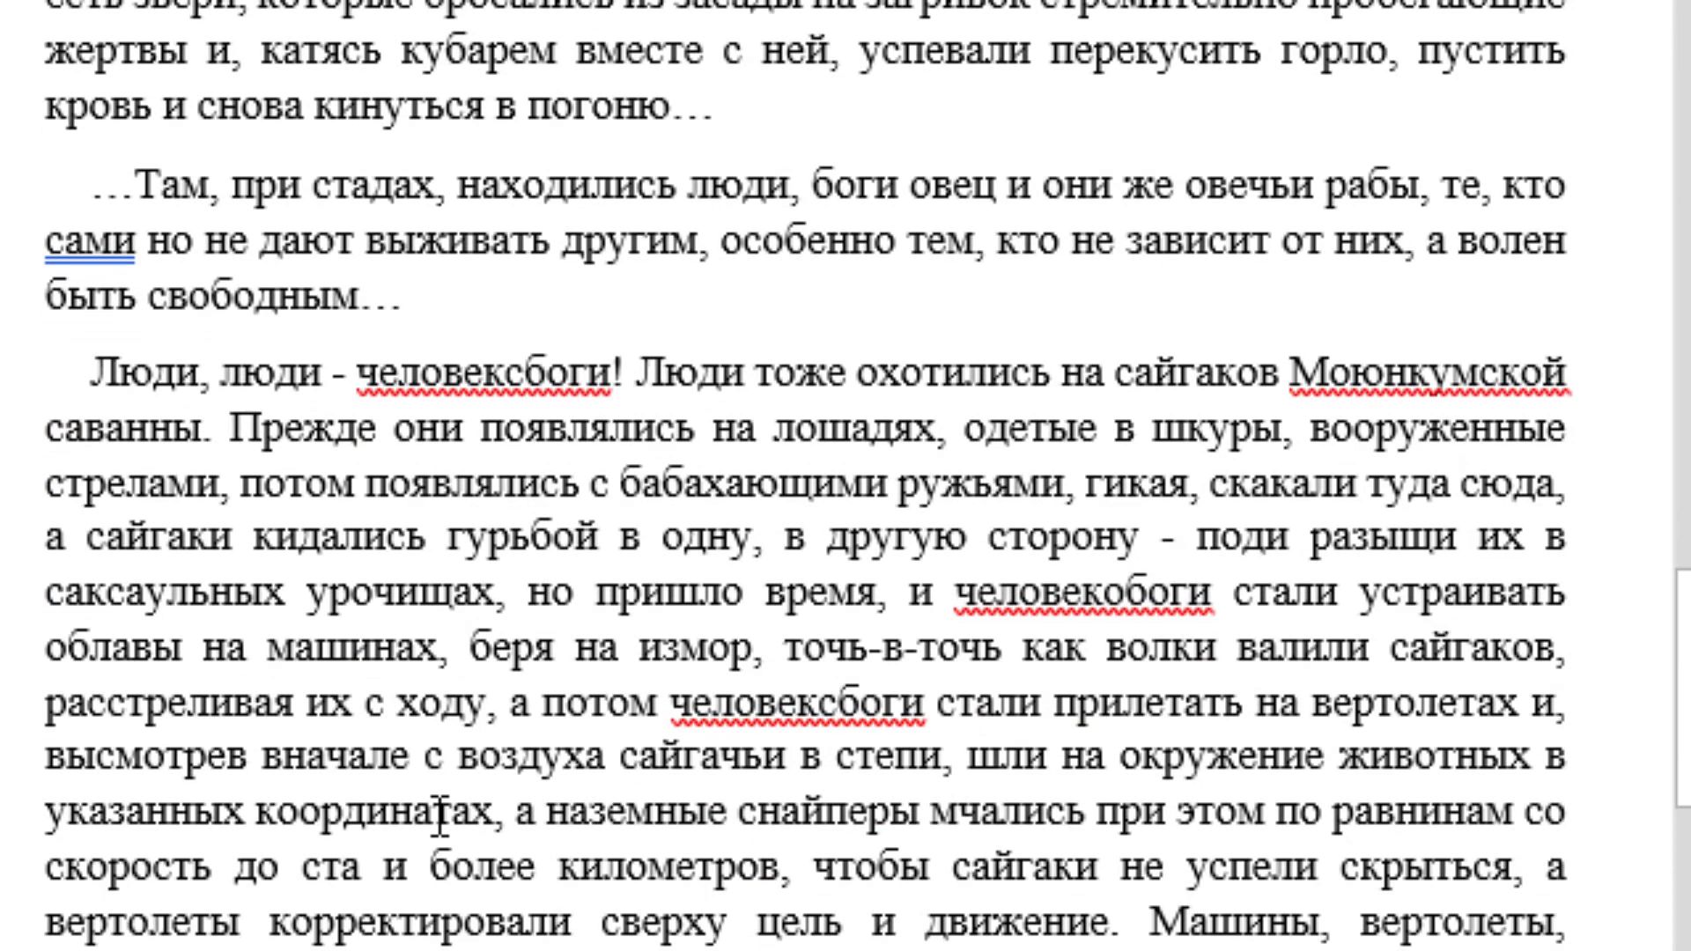
{"action": "scroll", "coordinate": [435, 816], "scroll_direction": "down", "scroll_amount": 1}
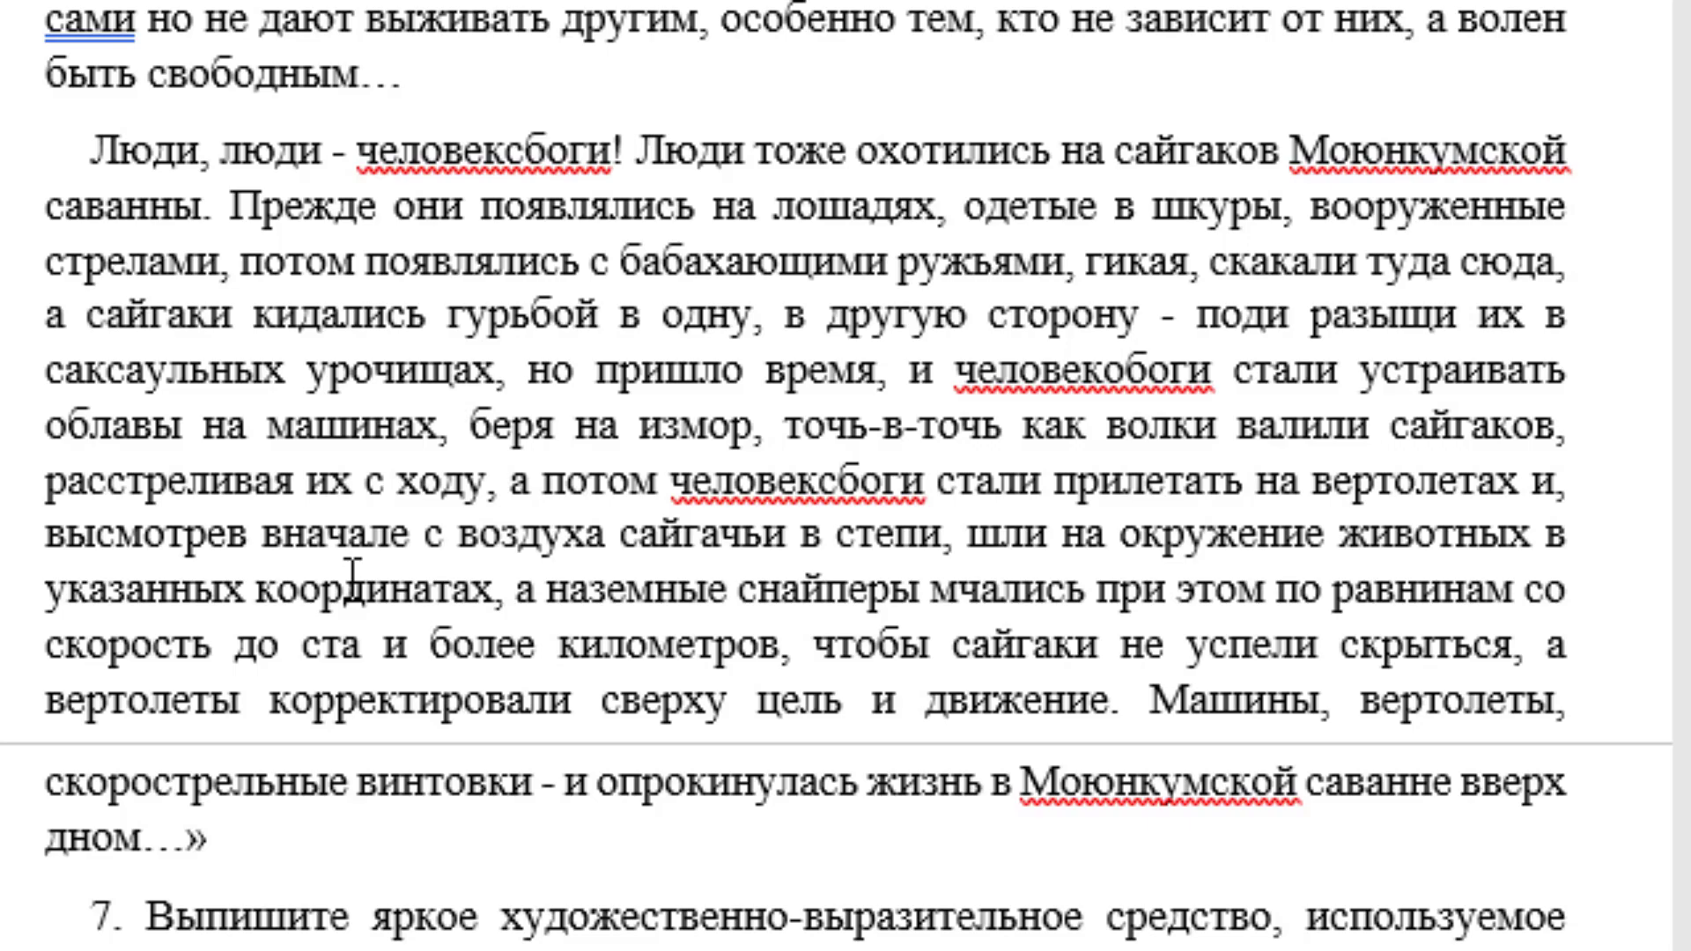
{"action": "scroll", "coordinate": [353, 576], "scroll_direction": "down", "scroll_amount": 2}
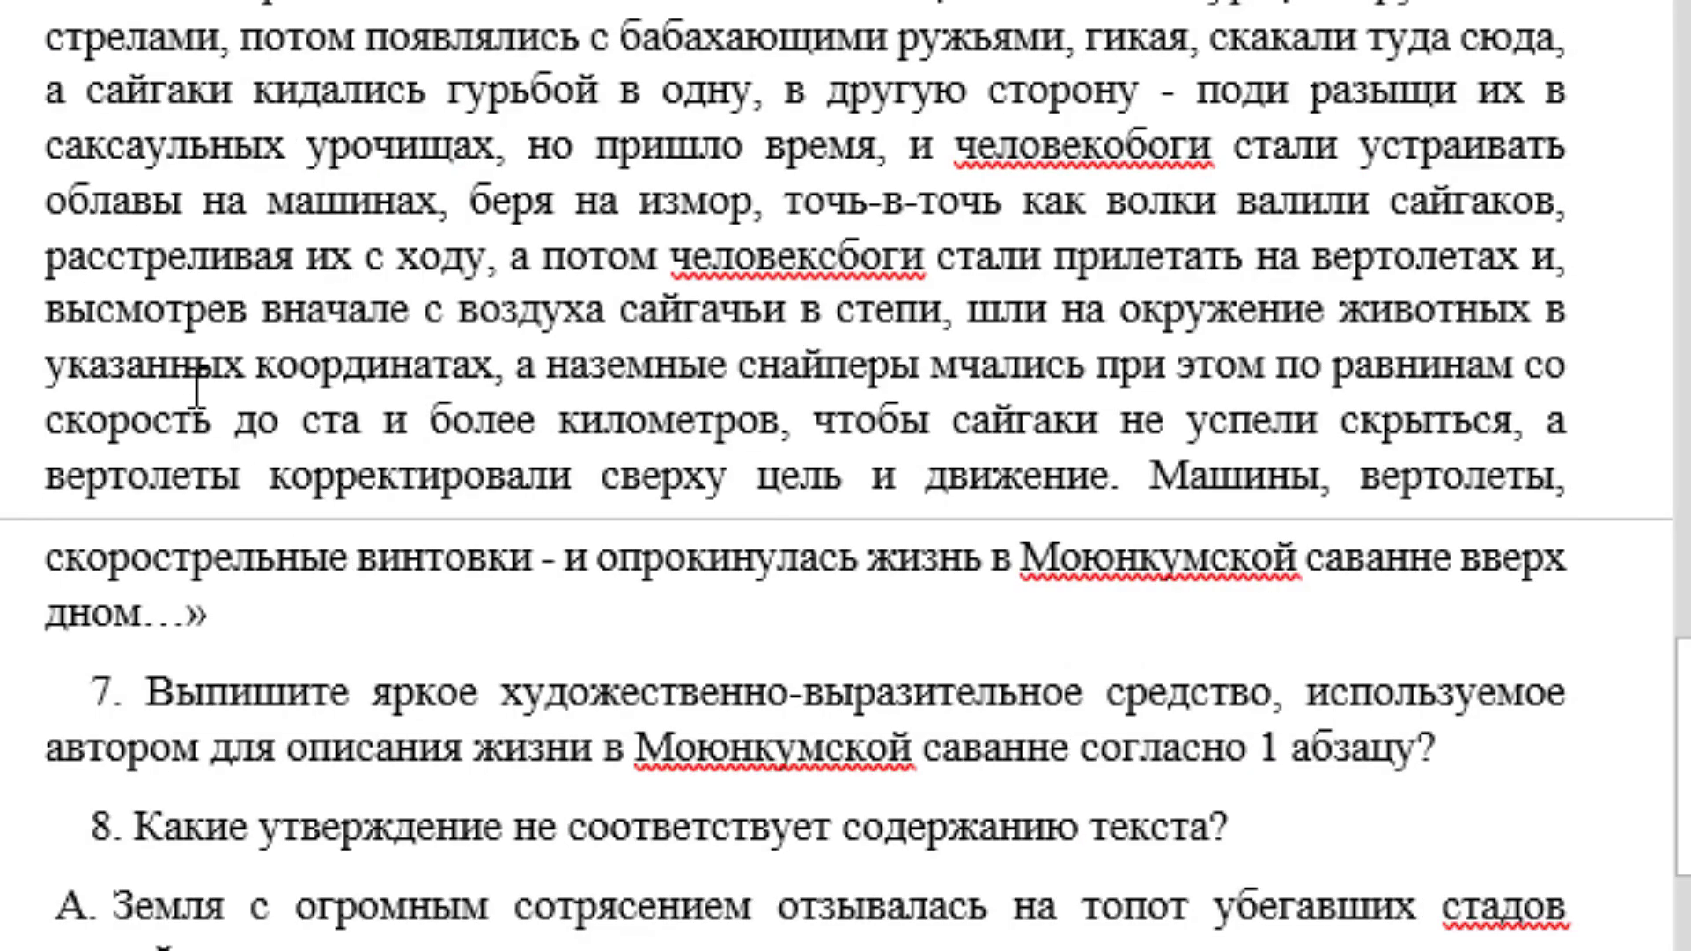
{"action": "scroll", "coordinate": [359, 405], "scroll_direction": "down", "scroll_amount": 1}
{"action": "scroll", "coordinate": [358, 404], "scroll_direction": "down", "scroll_amount": 2}
{"action": "scroll", "coordinate": [456, 335], "scroll_direction": "down", "scroll_amount": 1}
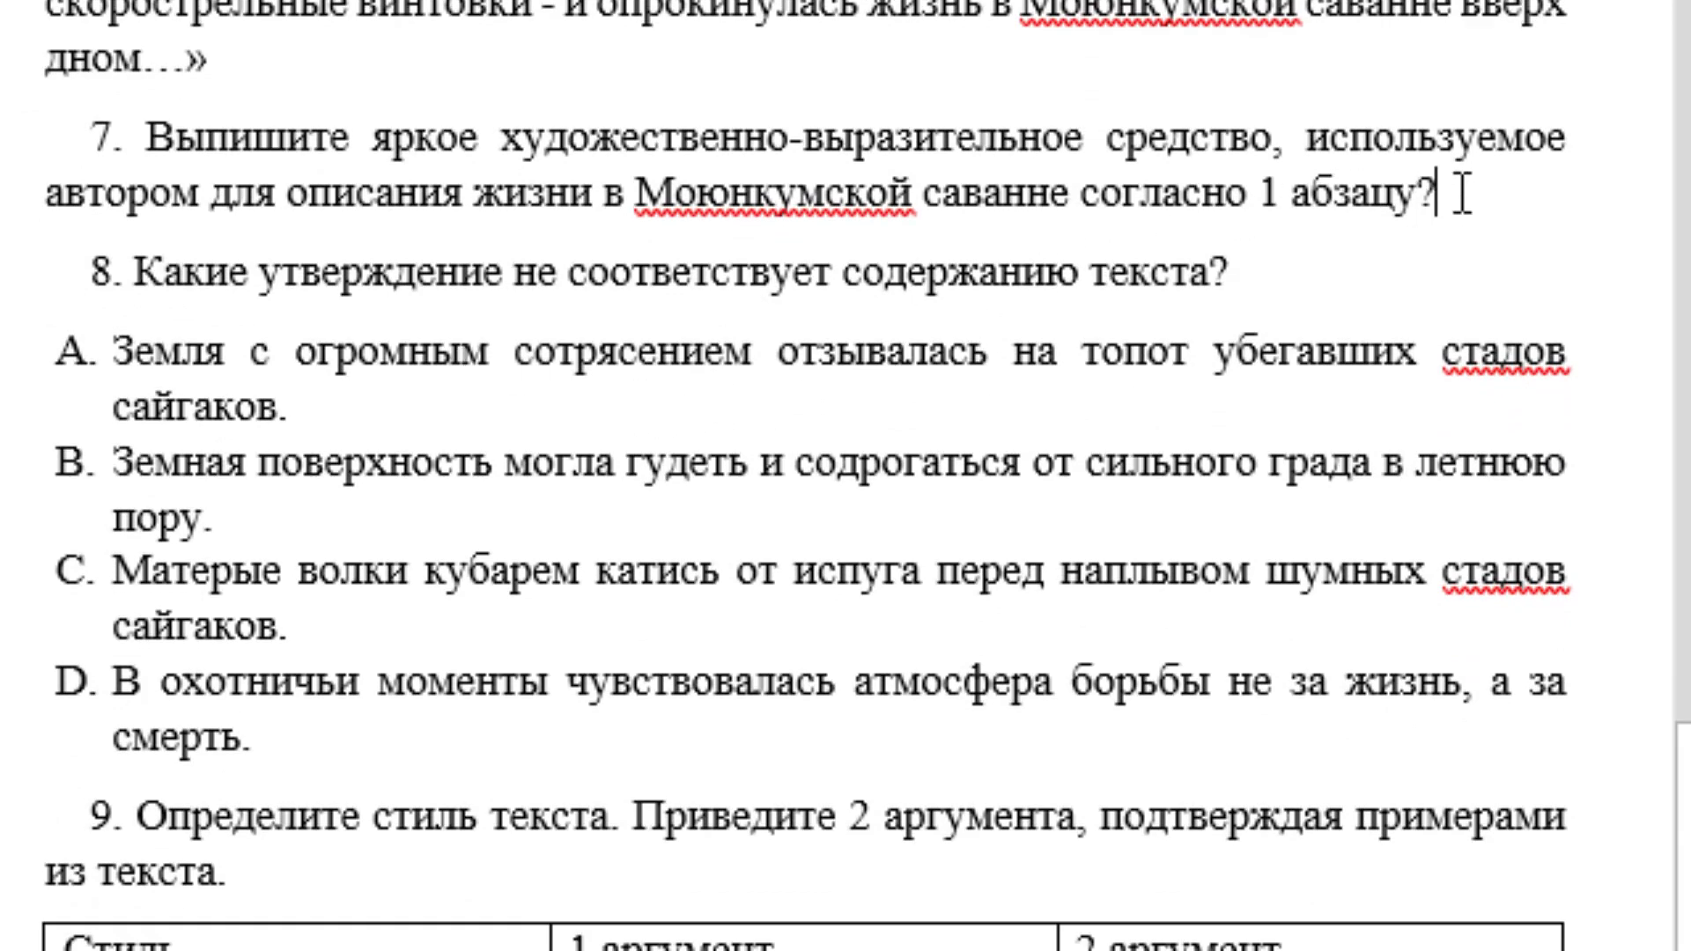
Type «как обрущившийся на землю потоп» on a new line as question 7's answer
{"action": "key", "text": "Return"}
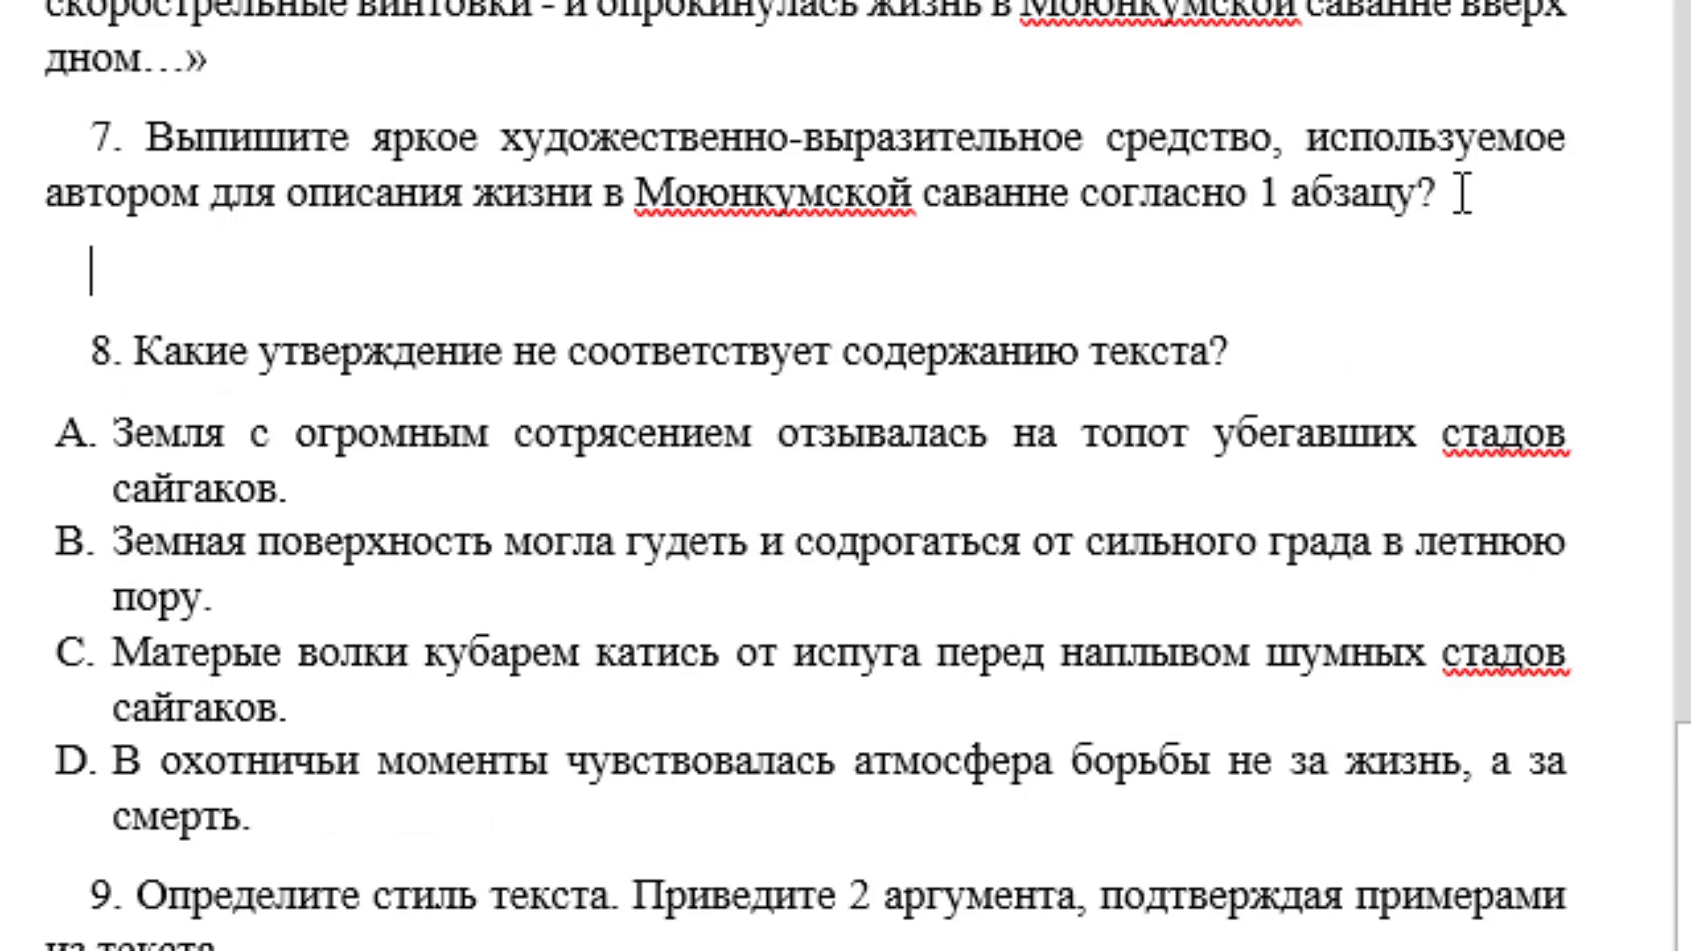
{"action": "type", "text": "«"}
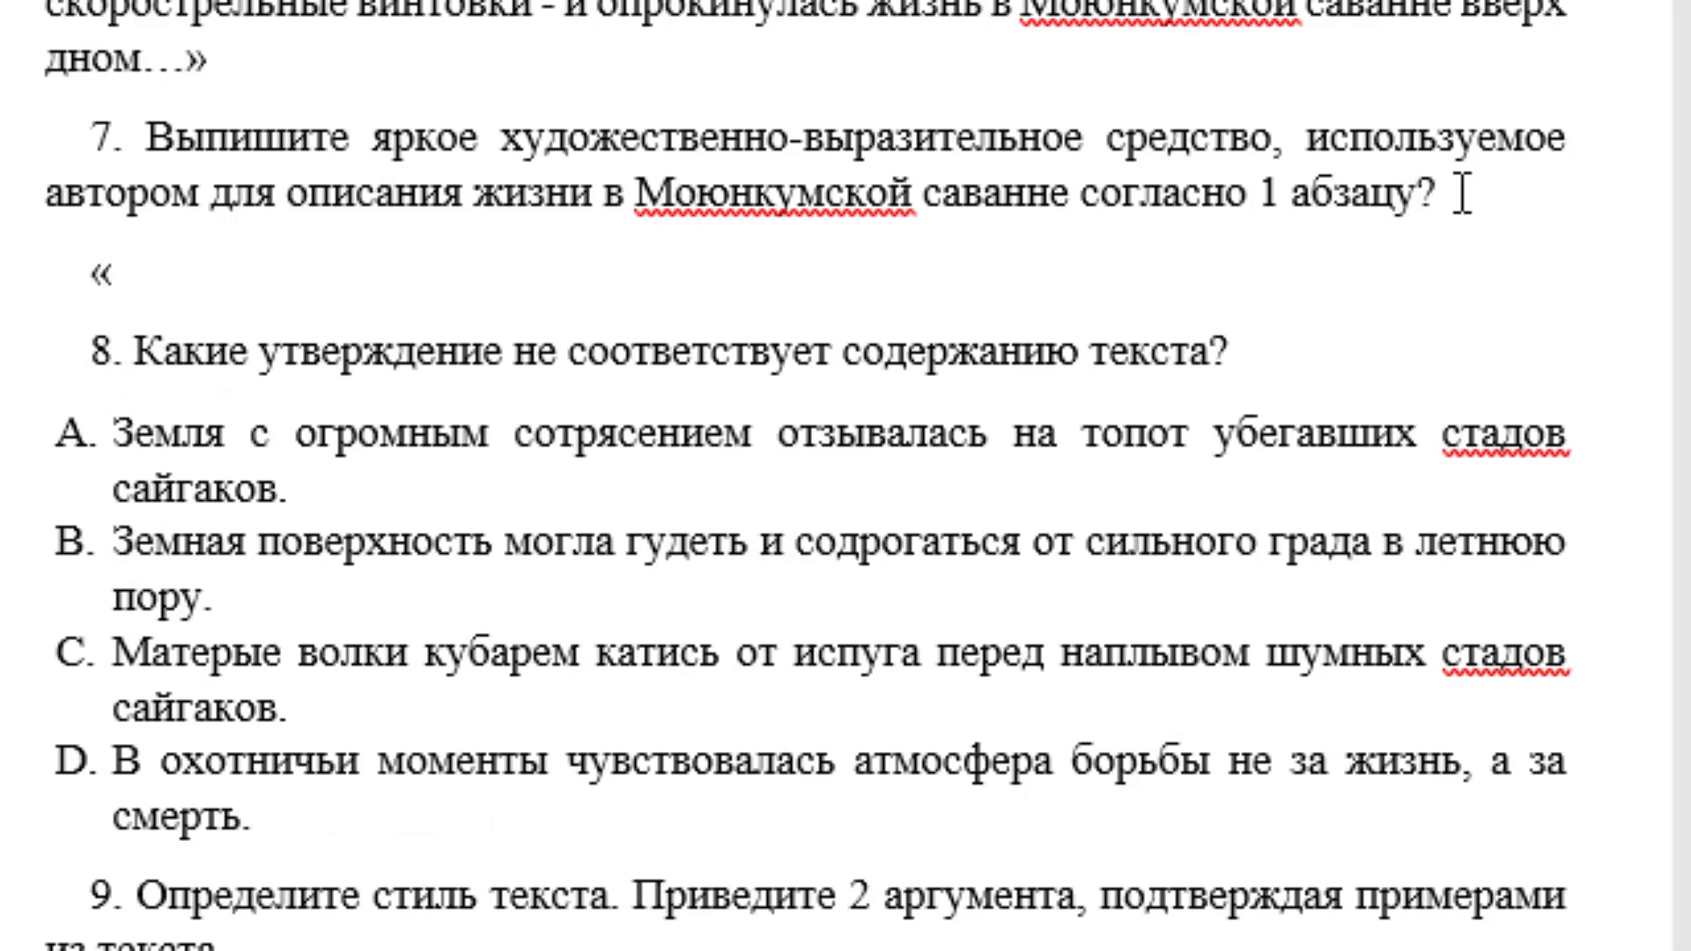
{"action": "type", "text": "как о"}
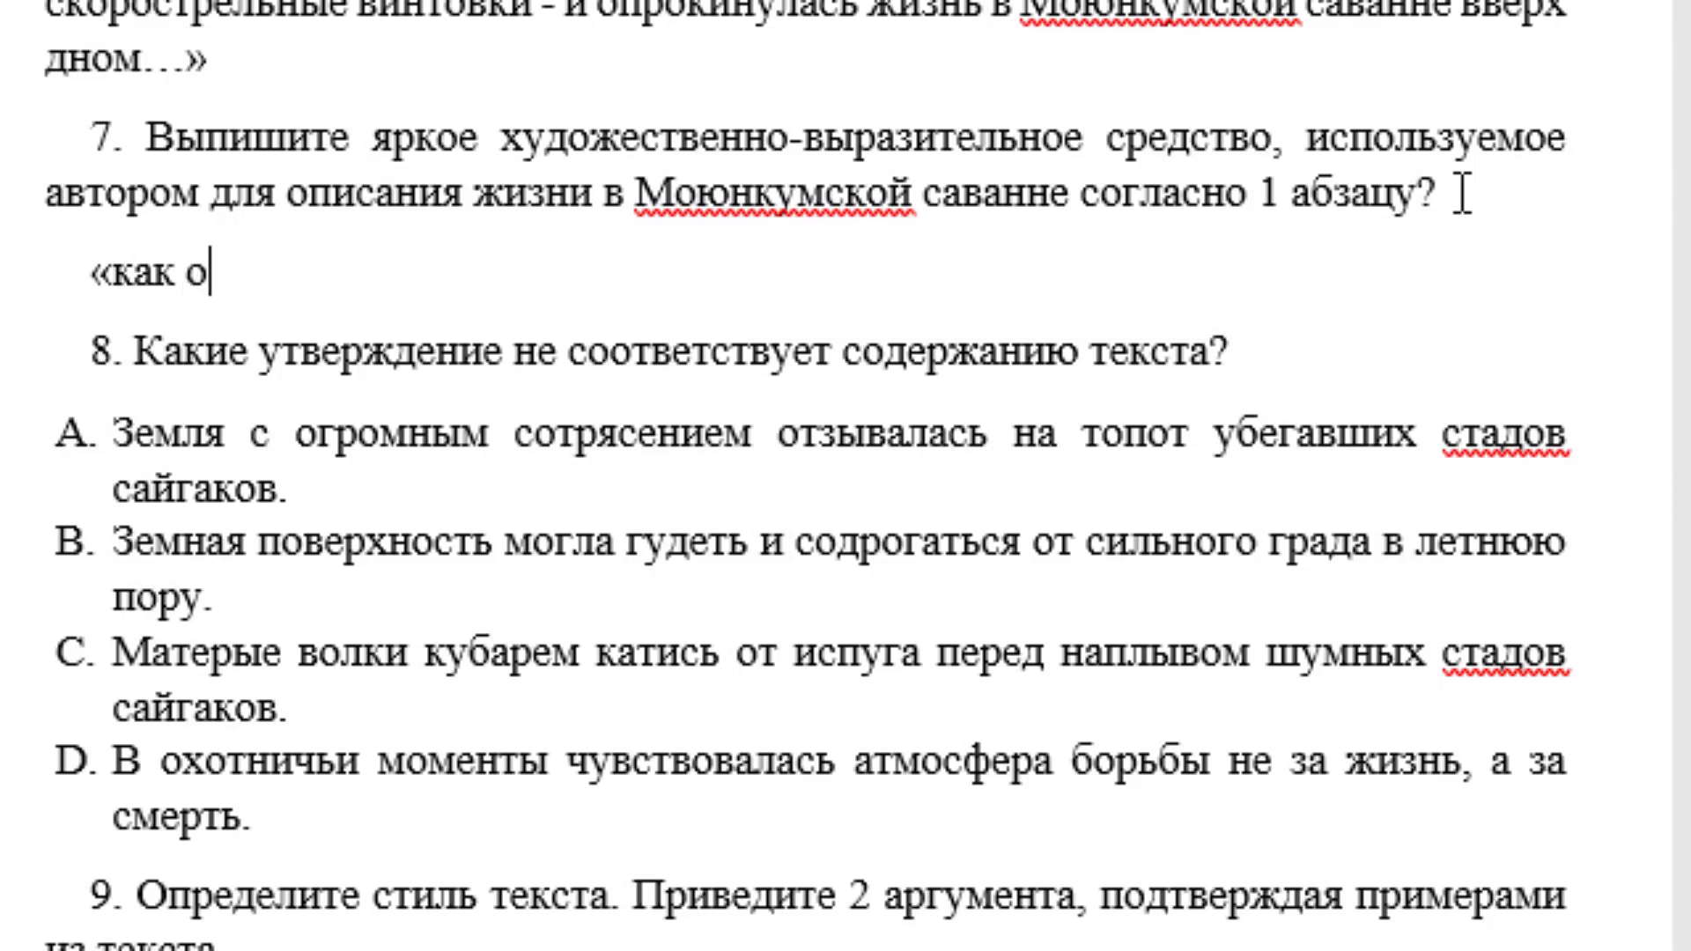
{"action": "type", "text": "бру"}
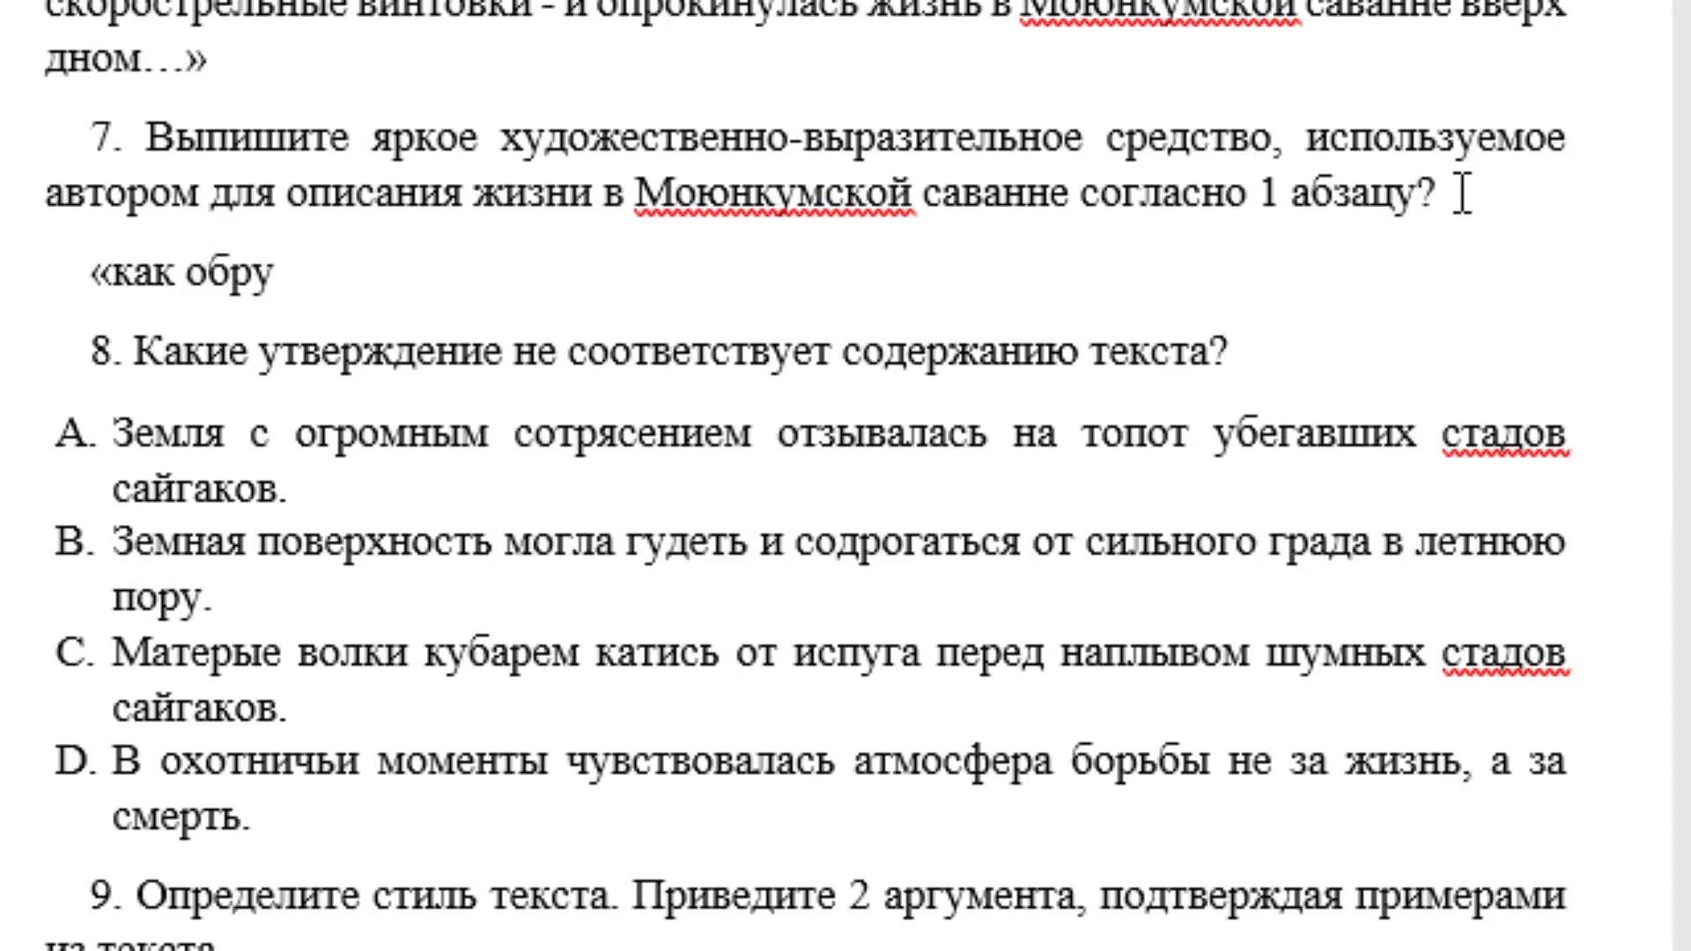
{"action": "type", "text": "щивщий"}
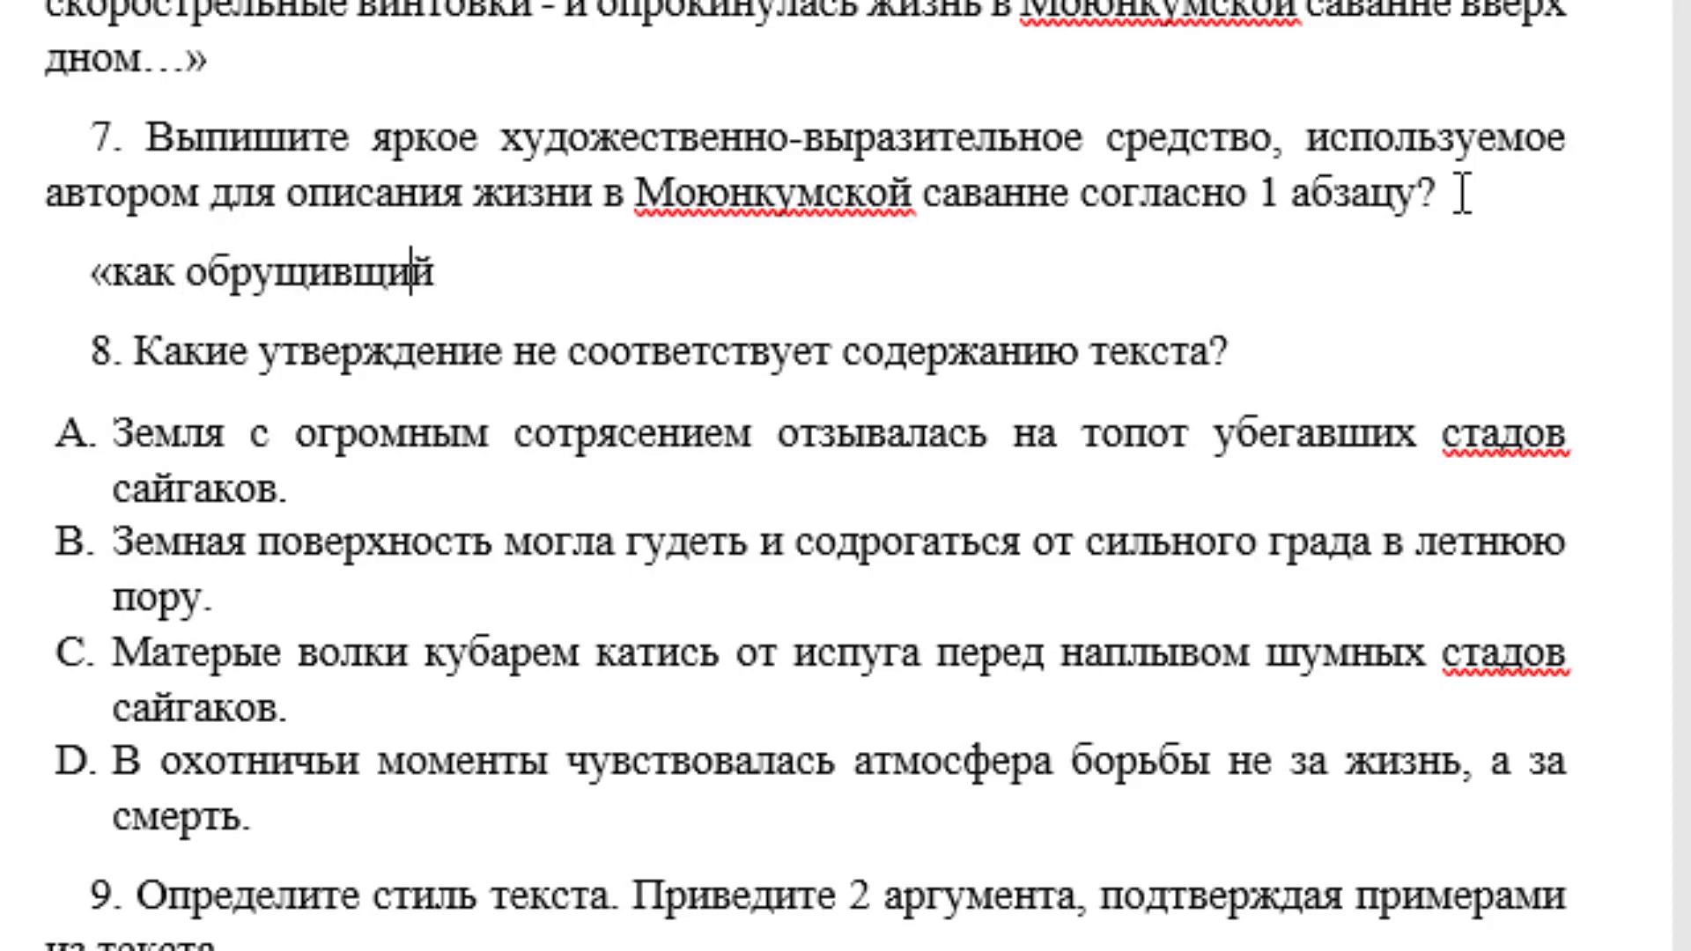
{"action": "type", "text": "ся н"}
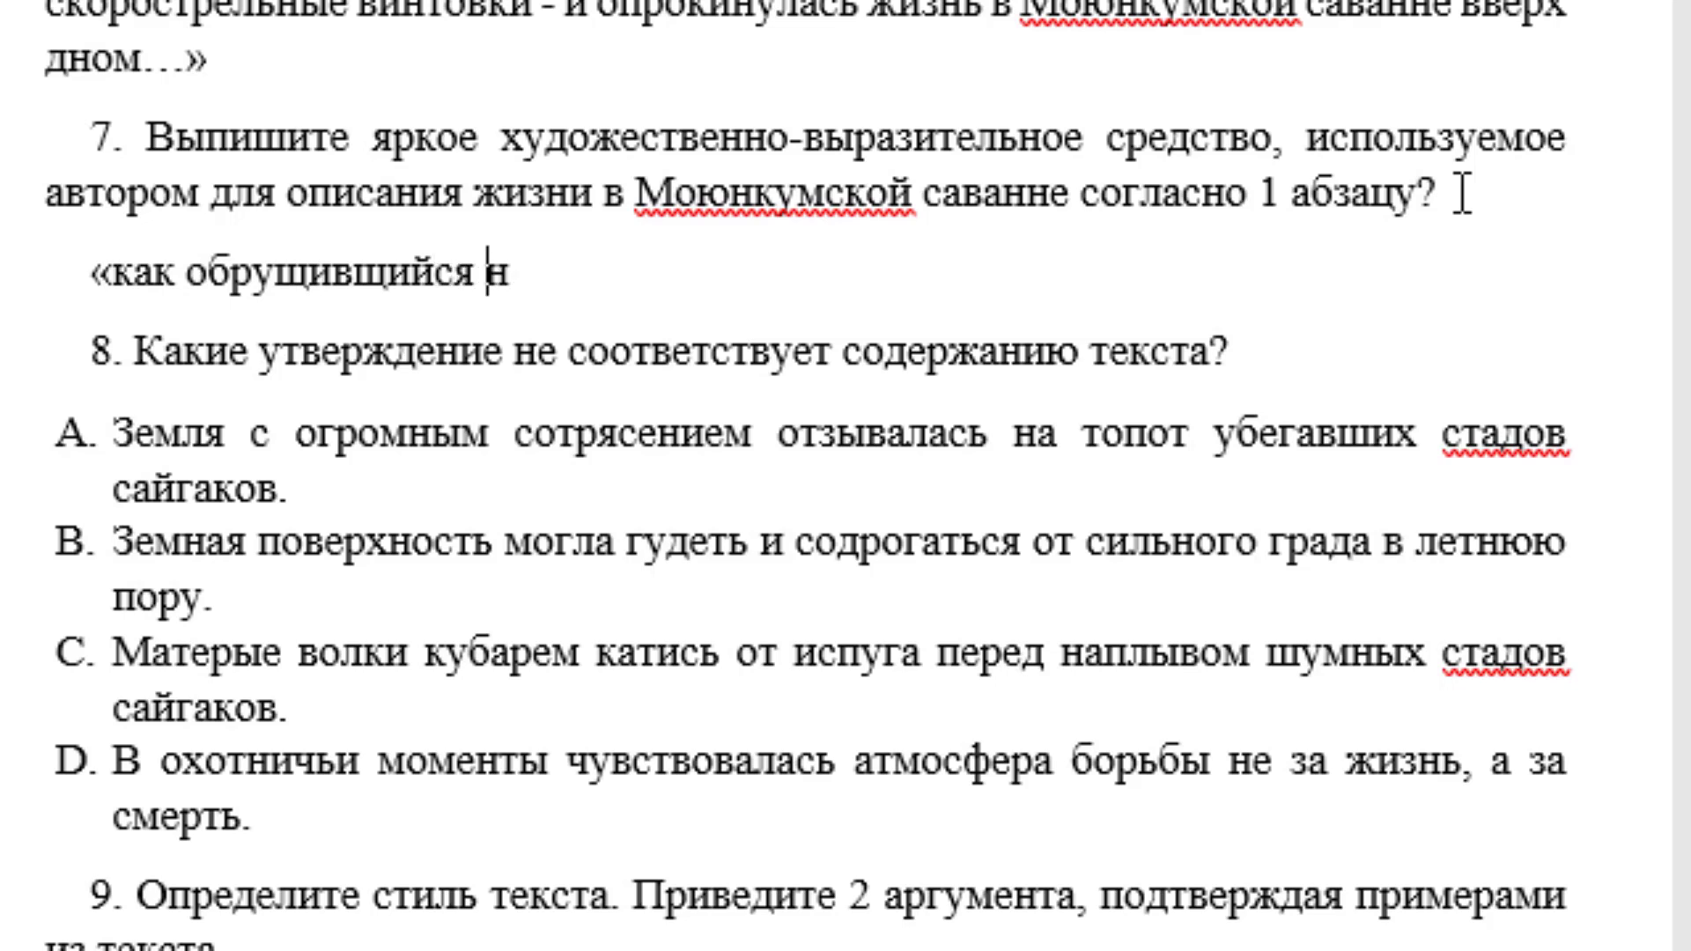
{"action": "type", "text": "а земл"}
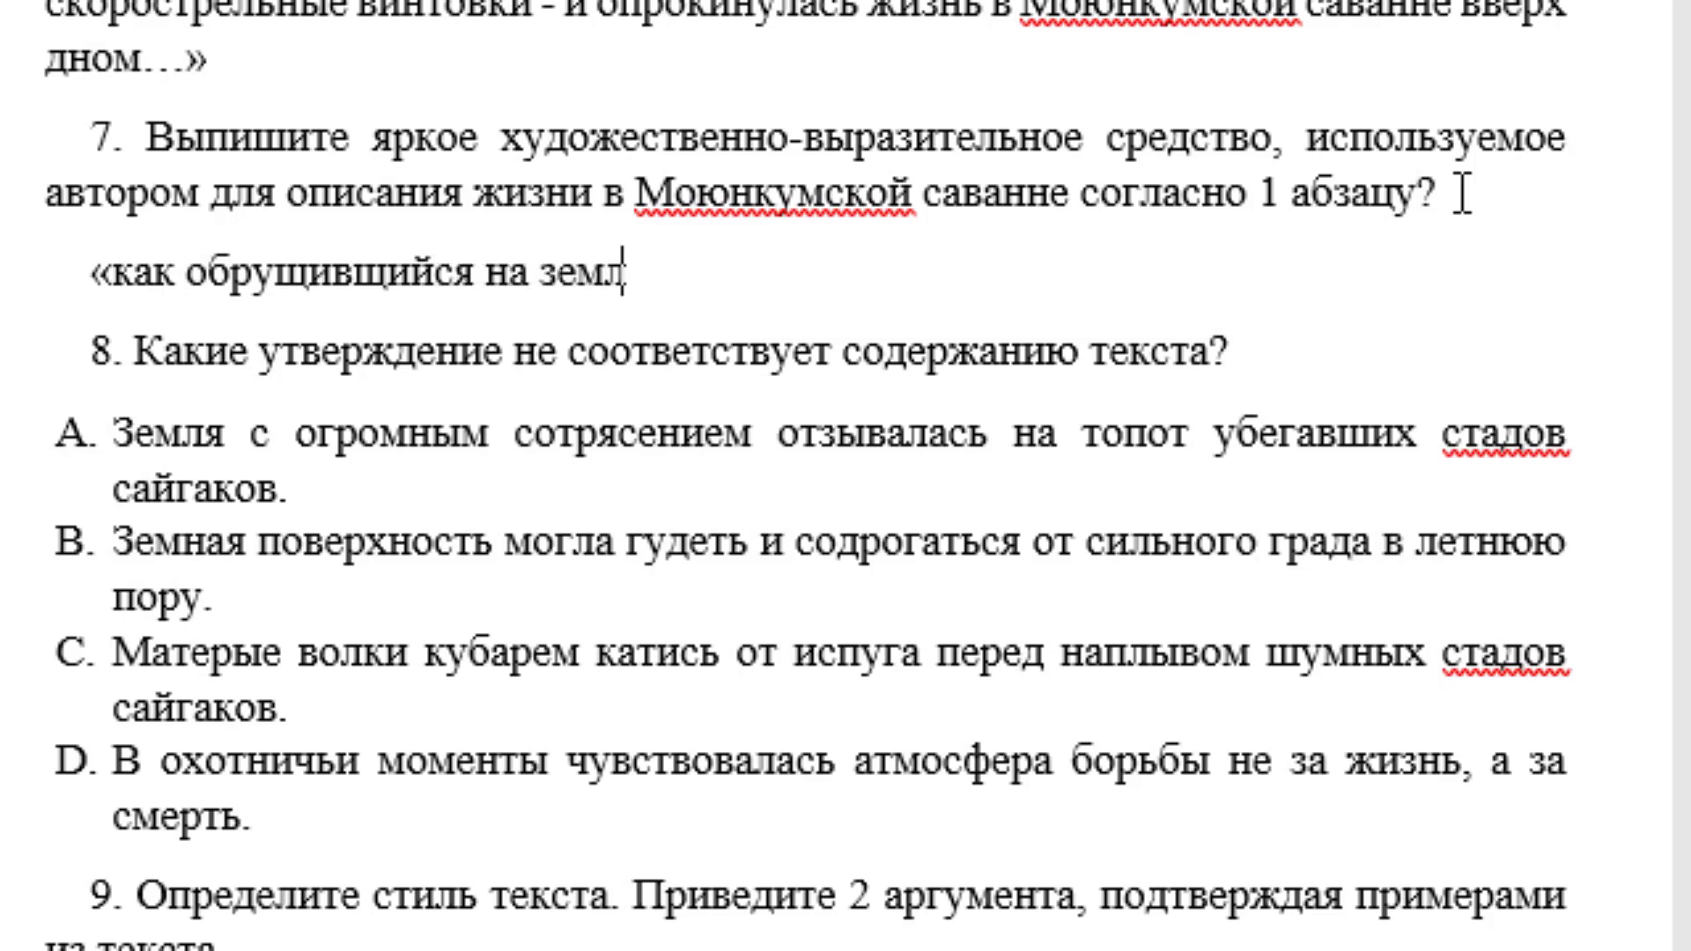
{"action": "type", "text": "ю потоп"}
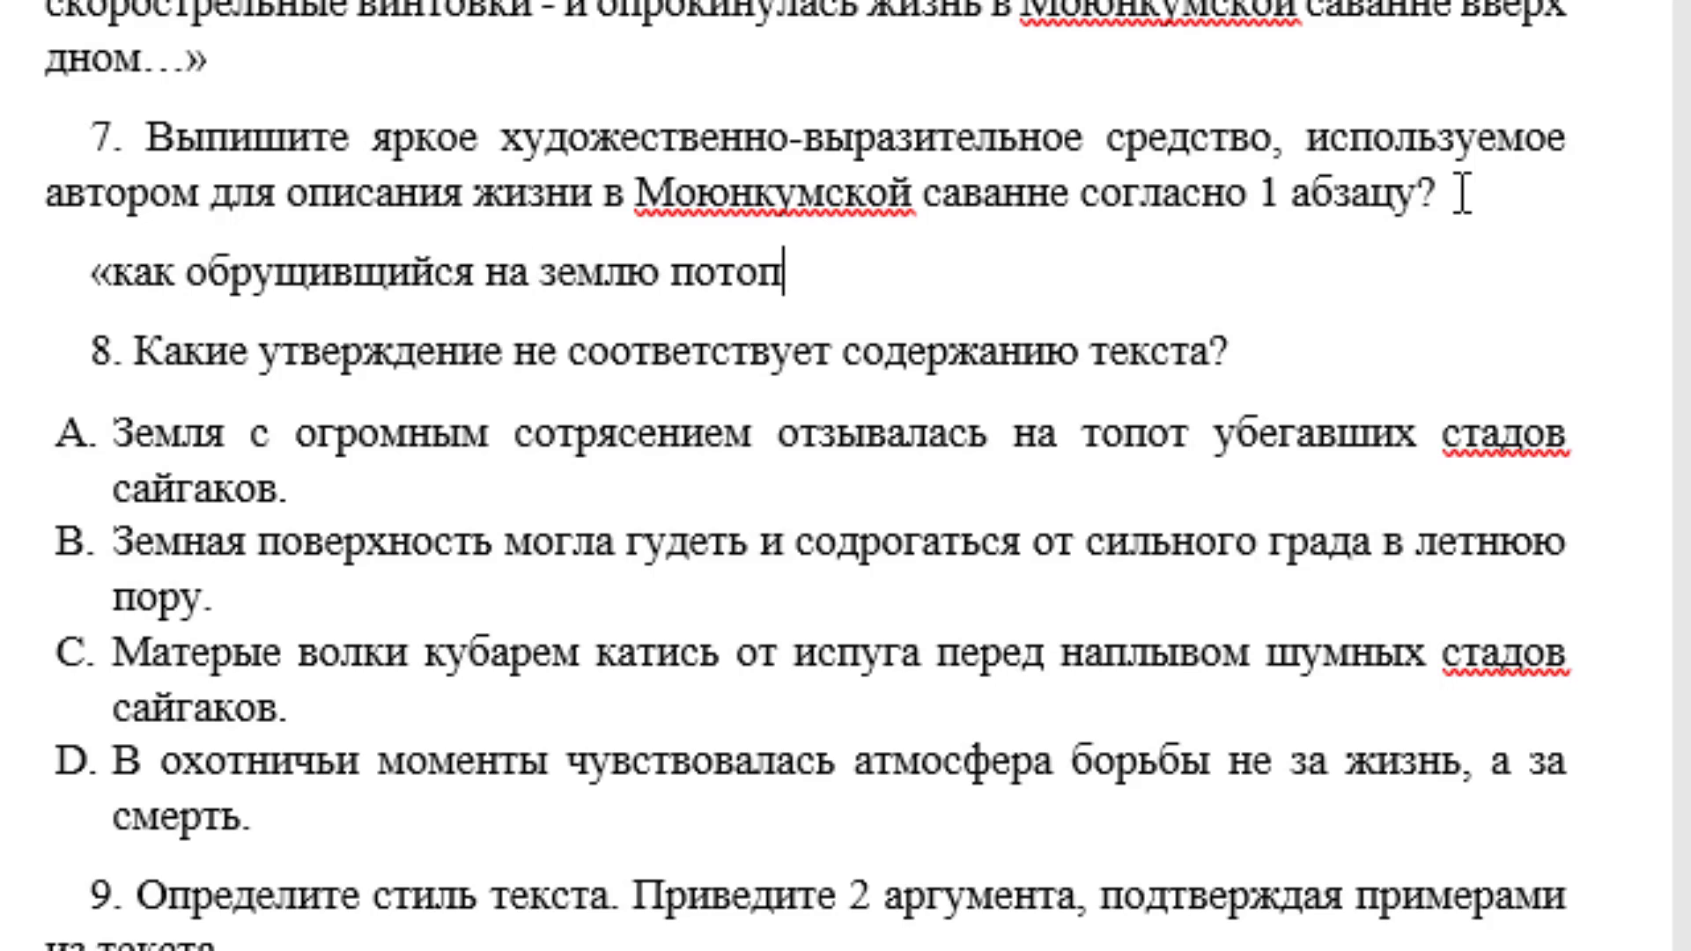
{"action": "type", "text": "№"}
{"action": "key", "text": "BackSpace"}
{"action": "type", "text": "»"}
{"action": "left_click", "coordinate": [1340, 356]}
{"action": "key", "text": "Return"}
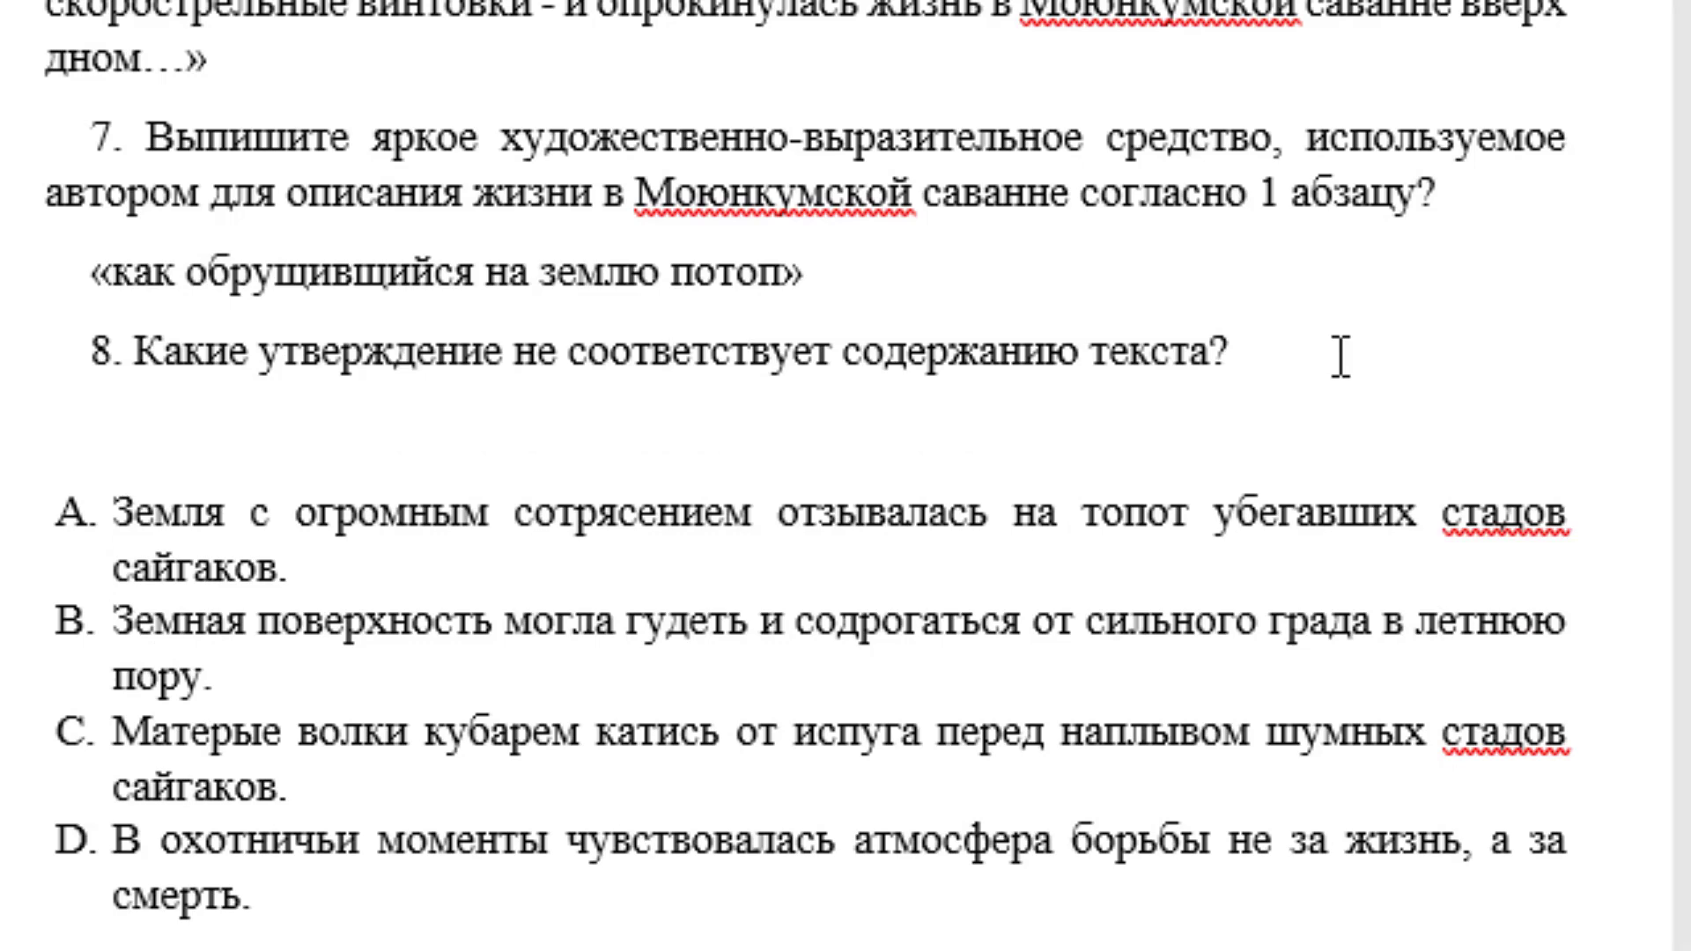
{"action": "key", "text": "BackSpace"}
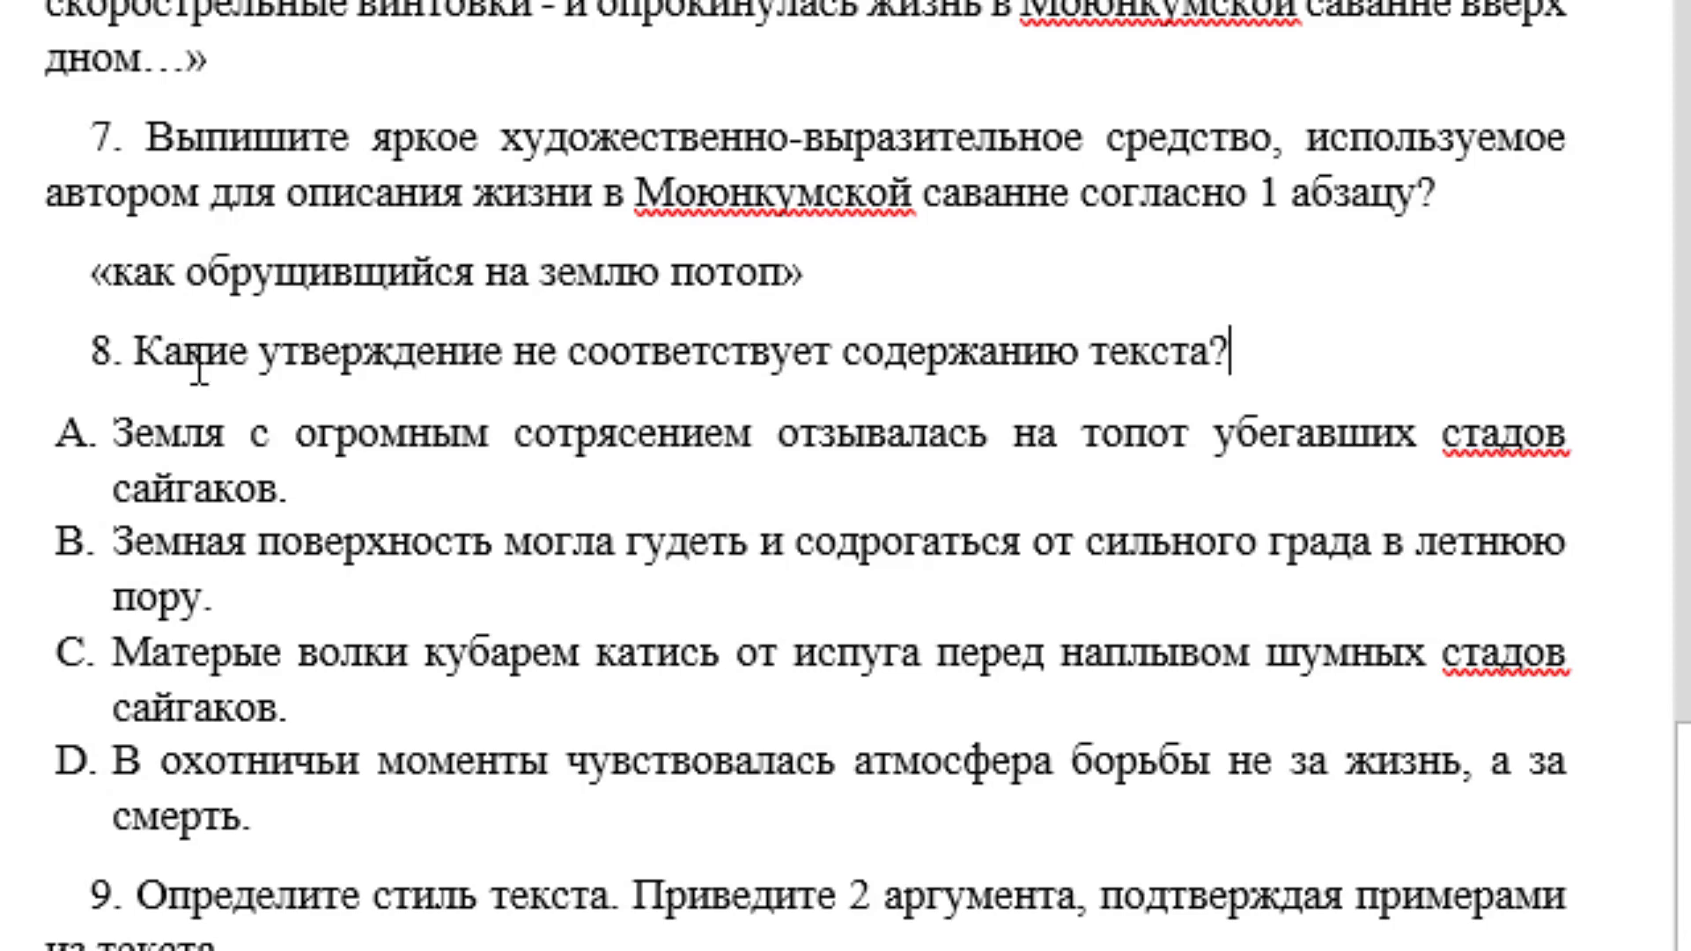
Highlight option D of question 8 in yellow
{"action": "scroll", "coordinate": [199, 365], "scroll_direction": "down", "scroll_amount": 1}
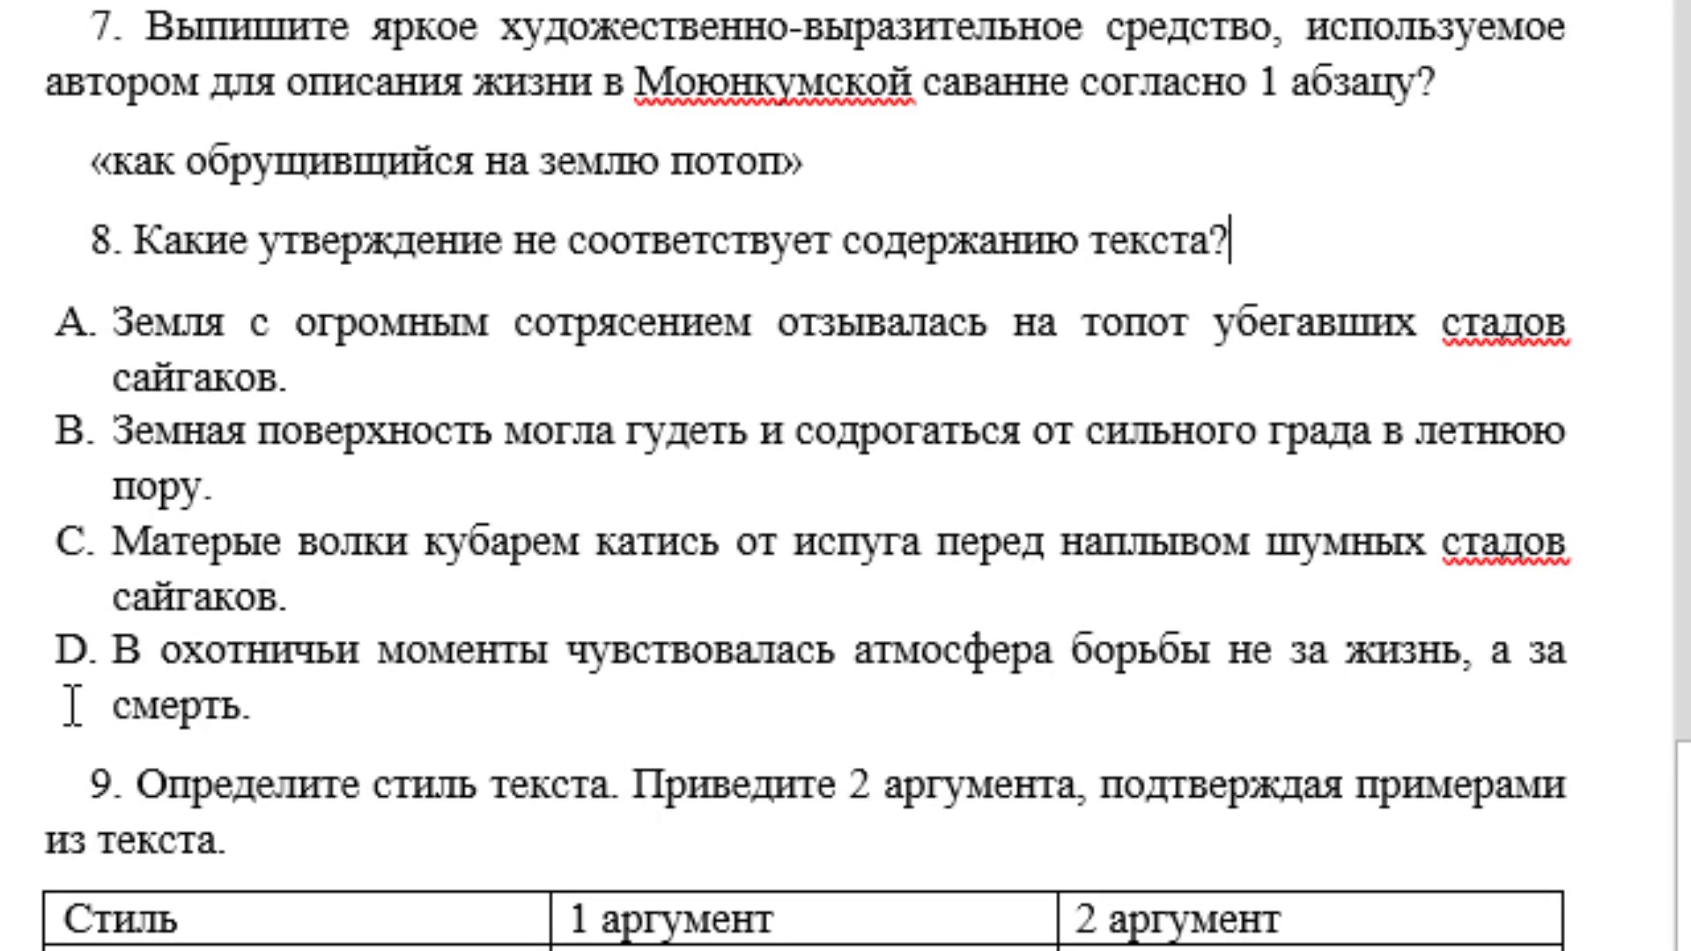
{"action": "left_click_drag", "start_coordinate": [113, 651], "coordinate": [264, 709]}
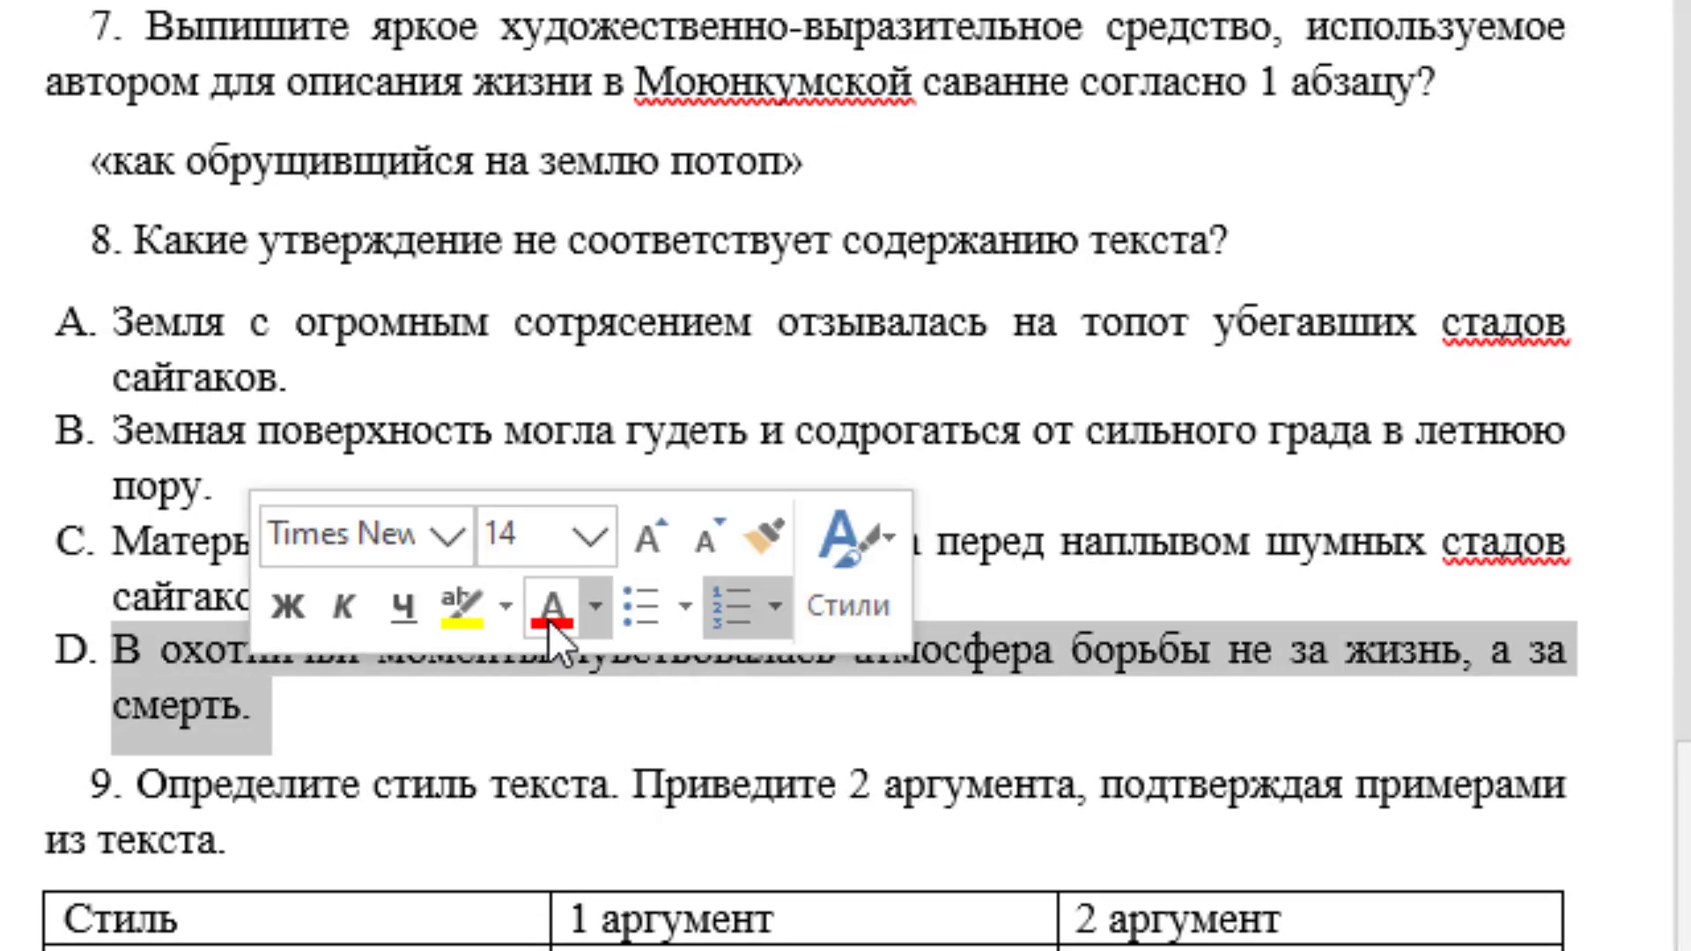
{"action": "left_click", "coordinate": [453, 620]}
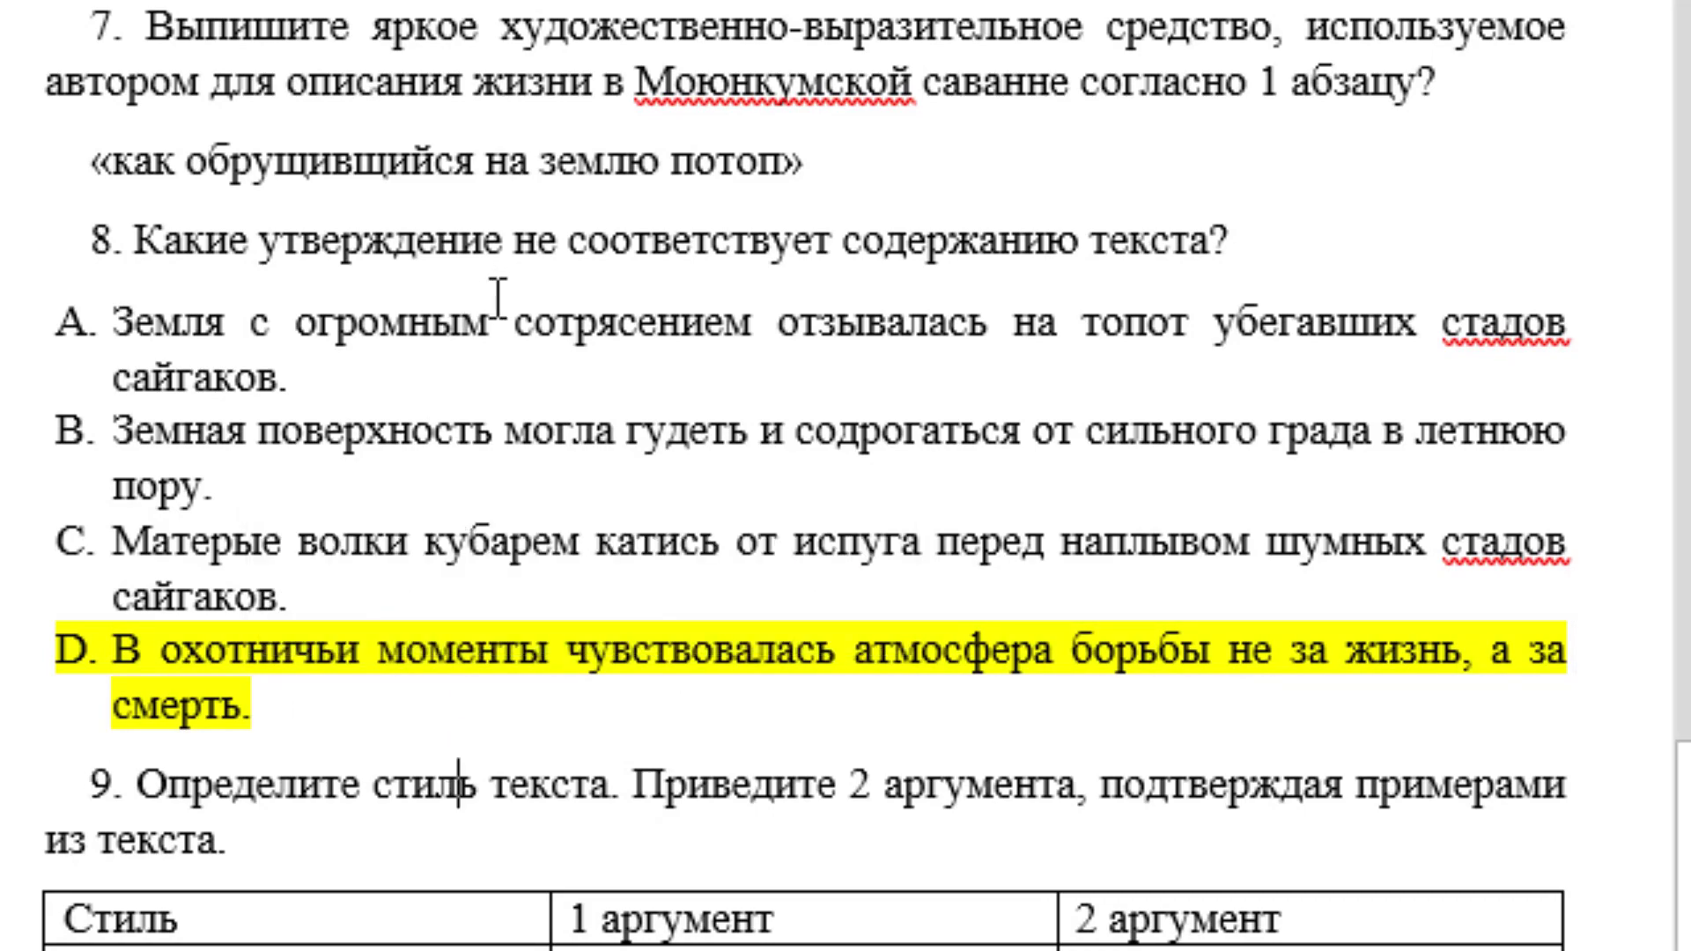
{"action": "scroll", "coordinate": [496, 296], "scroll_direction": "down", "scroll_amount": 1}
{"action": "scroll", "coordinate": [456, 408], "scroll_direction": "down", "scroll_amount": 1}
{"action": "scroll", "coordinate": [458, 411], "scroll_direction": "down", "scroll_amount": 2}
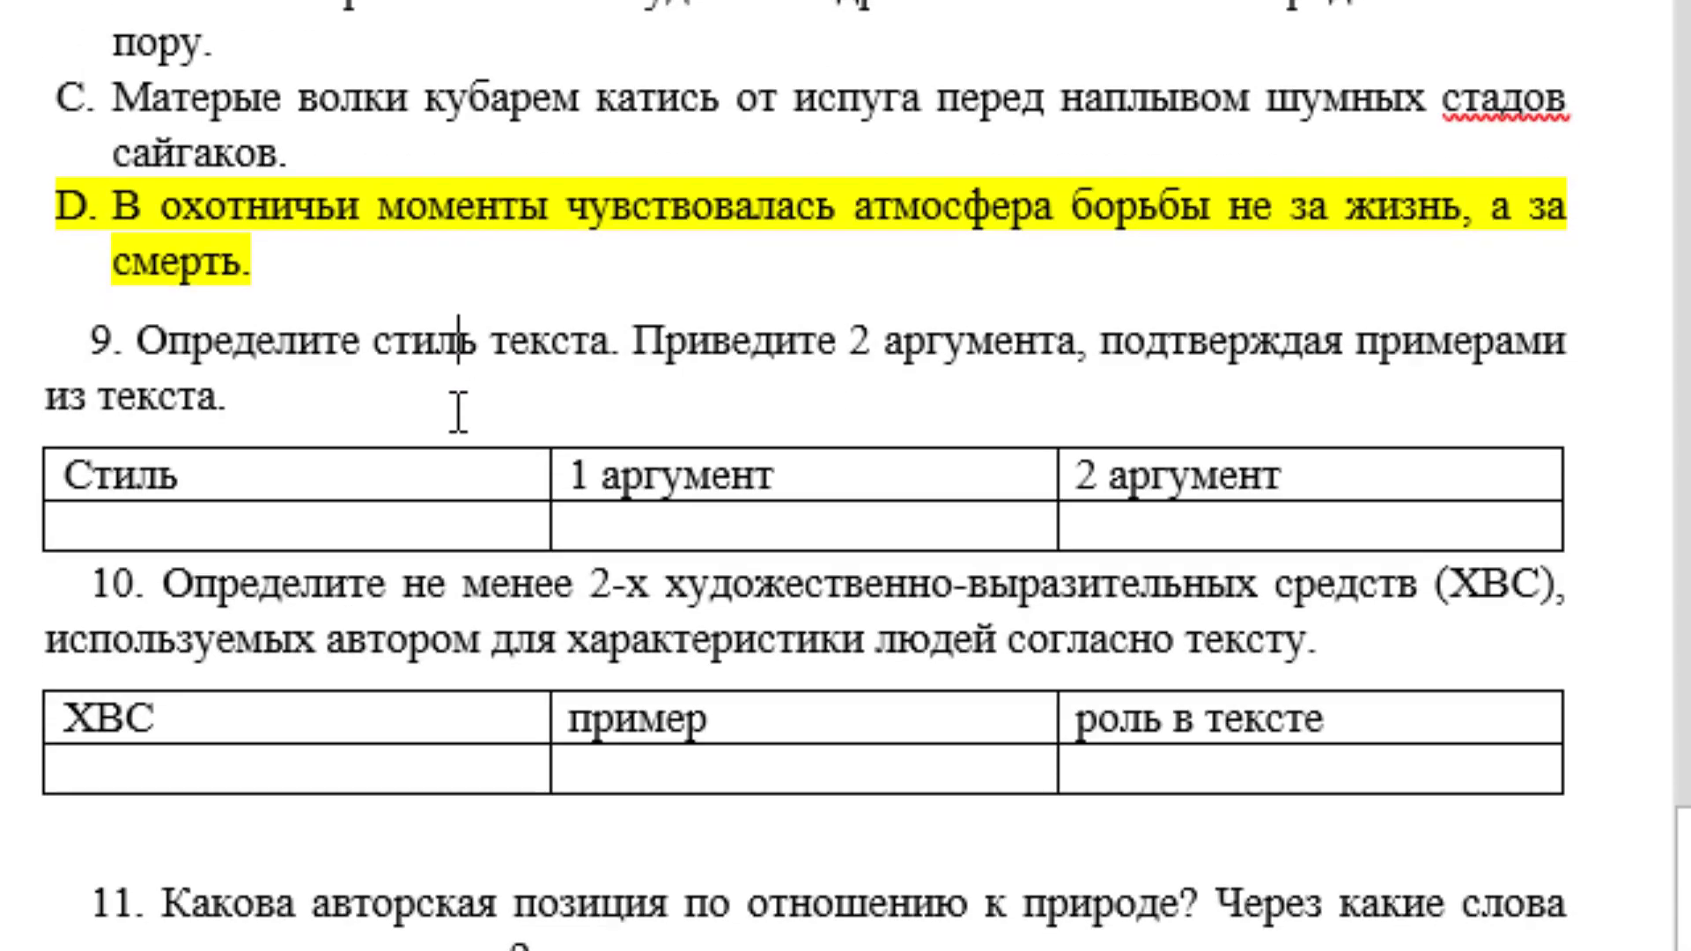
{"action": "mouse_move", "coordinate": [1562, 499]}
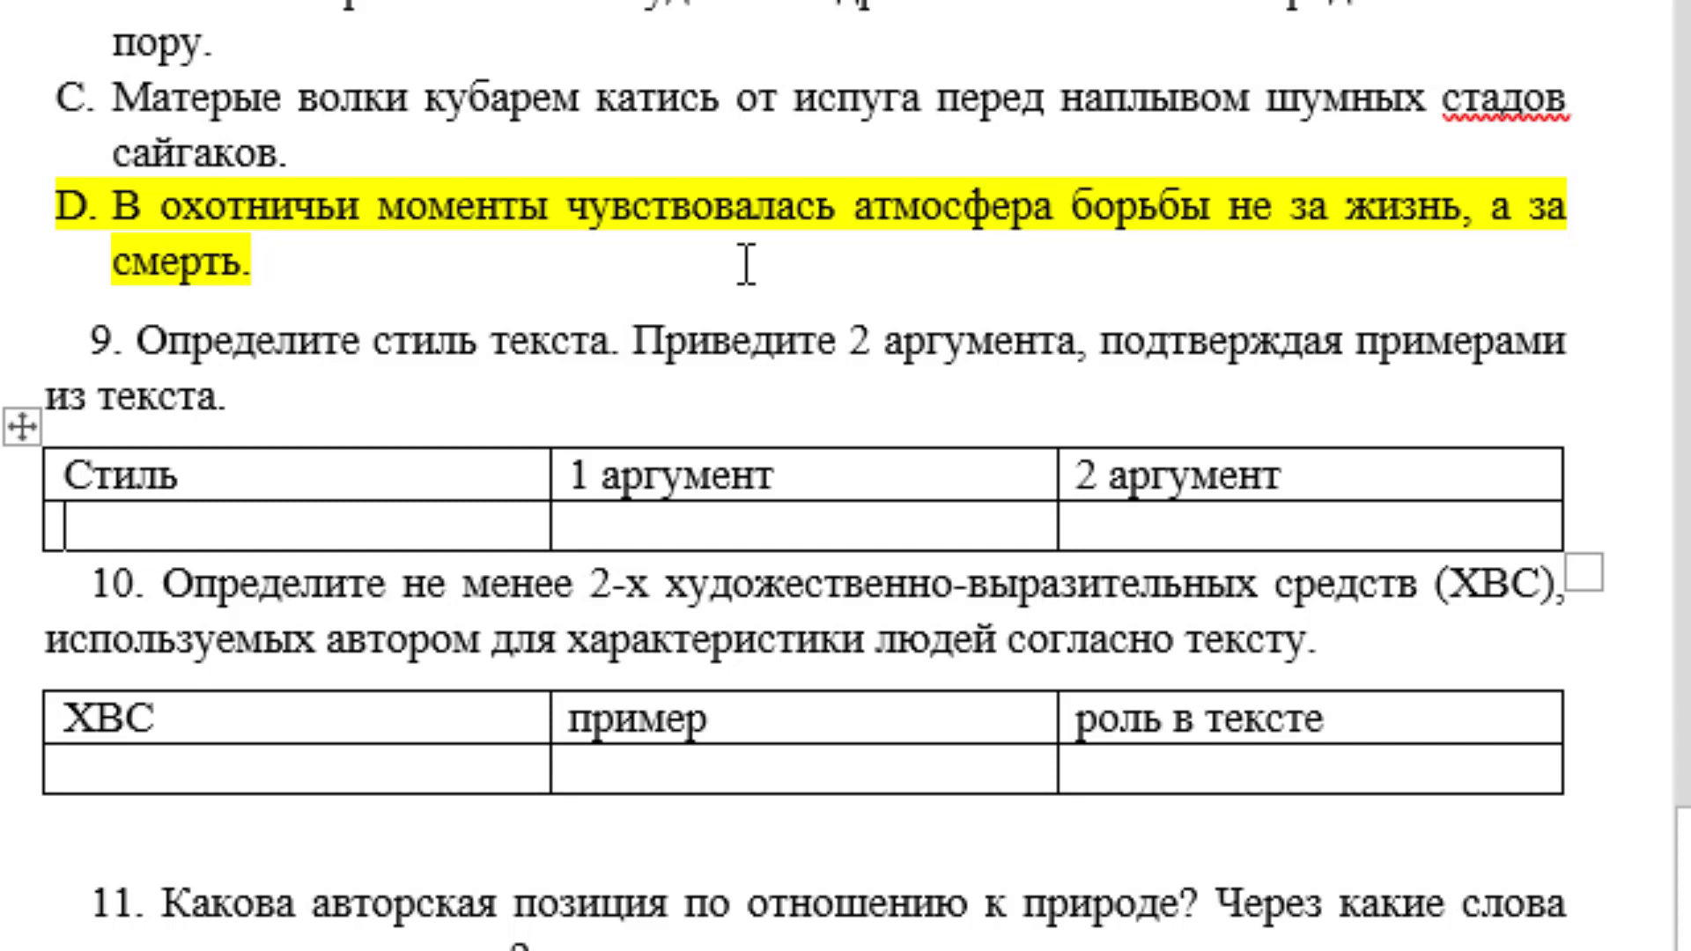
Enter «эпический» as the style and «Использование описания событий и персонажей» as argument 1
{"action": "type", "text": "эпи"}
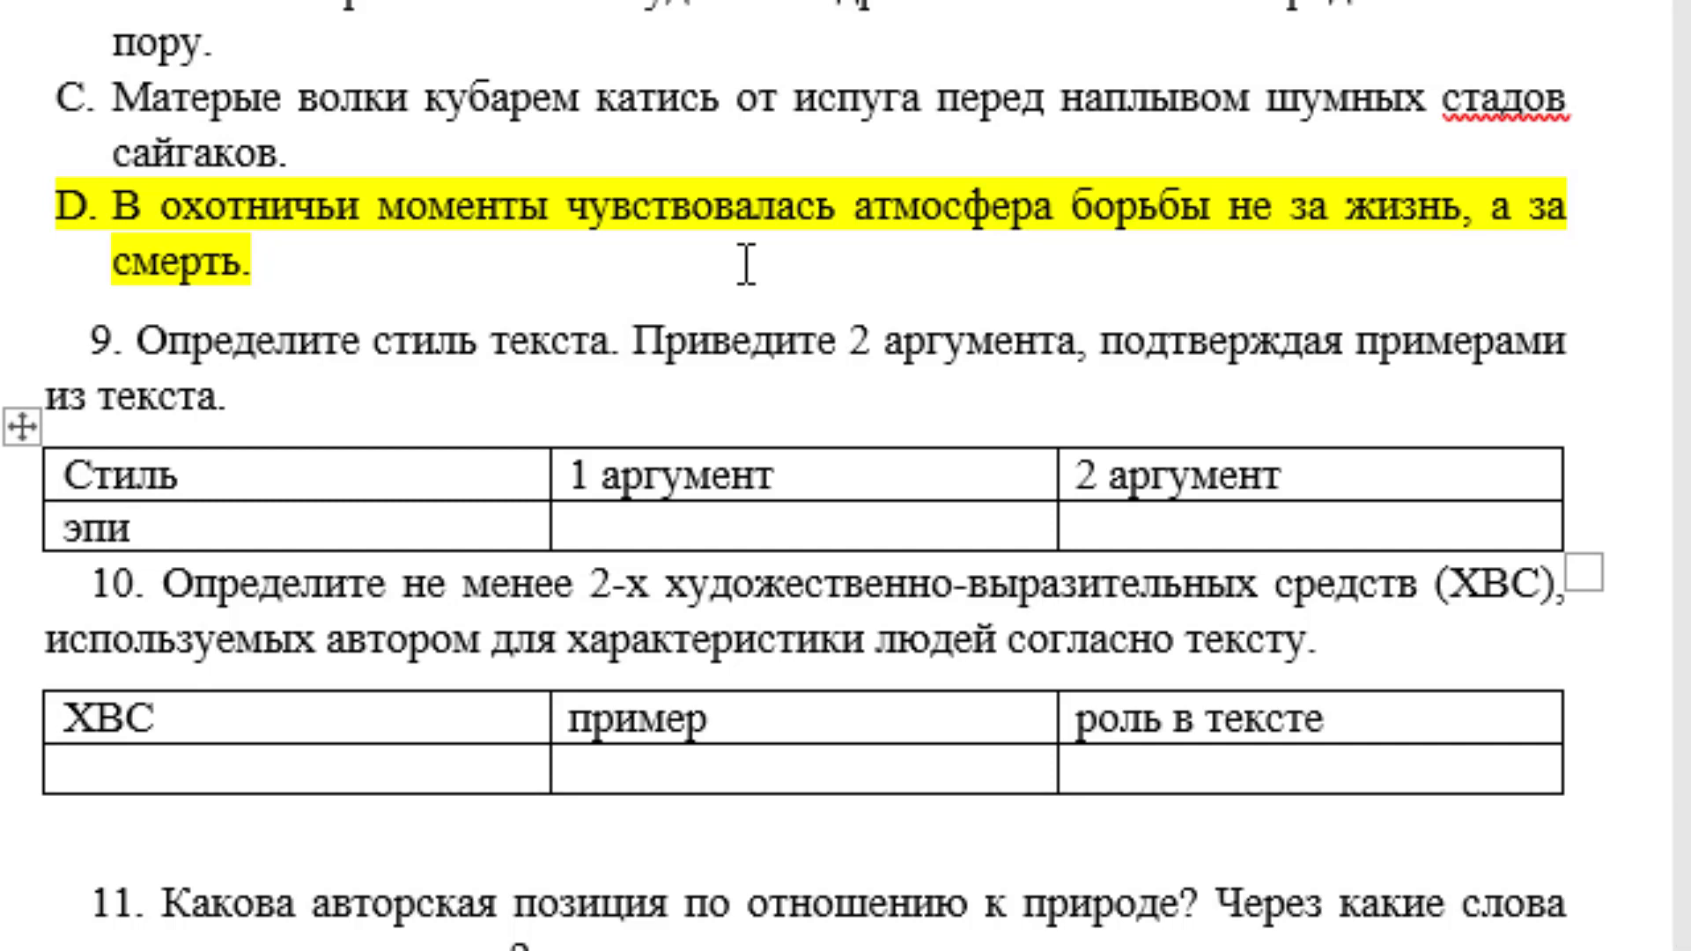
{"action": "type", "text": "ческий"}
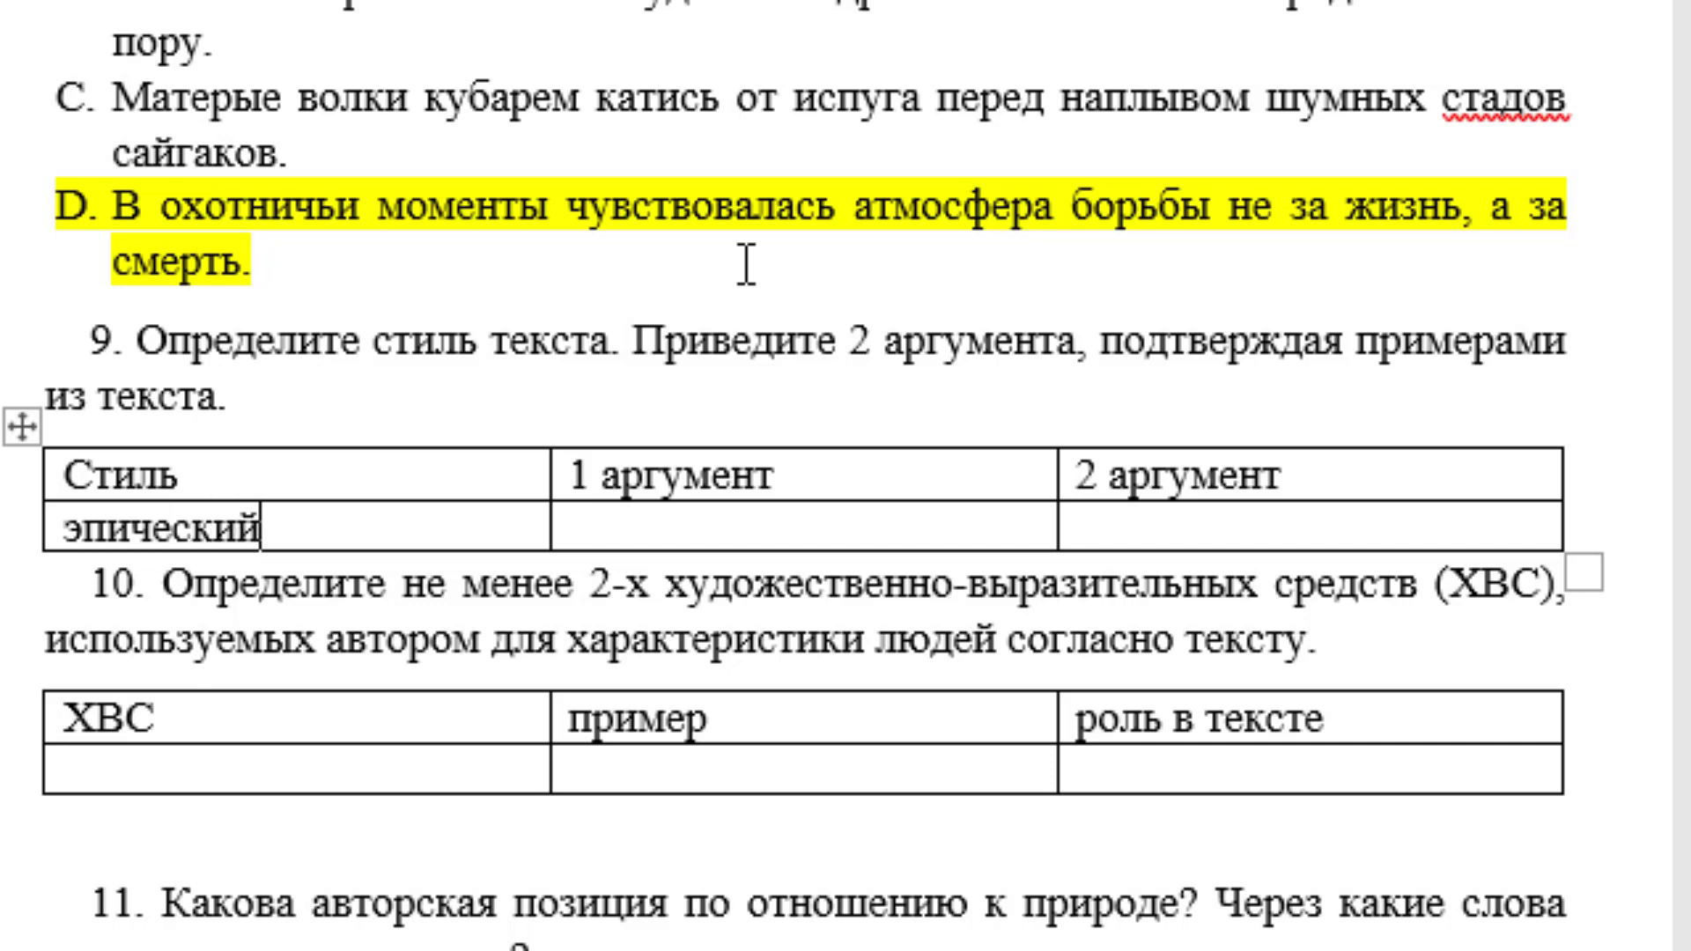
{"action": "key", "text": "Tab"}
{"action": "type", "text": "ис"}
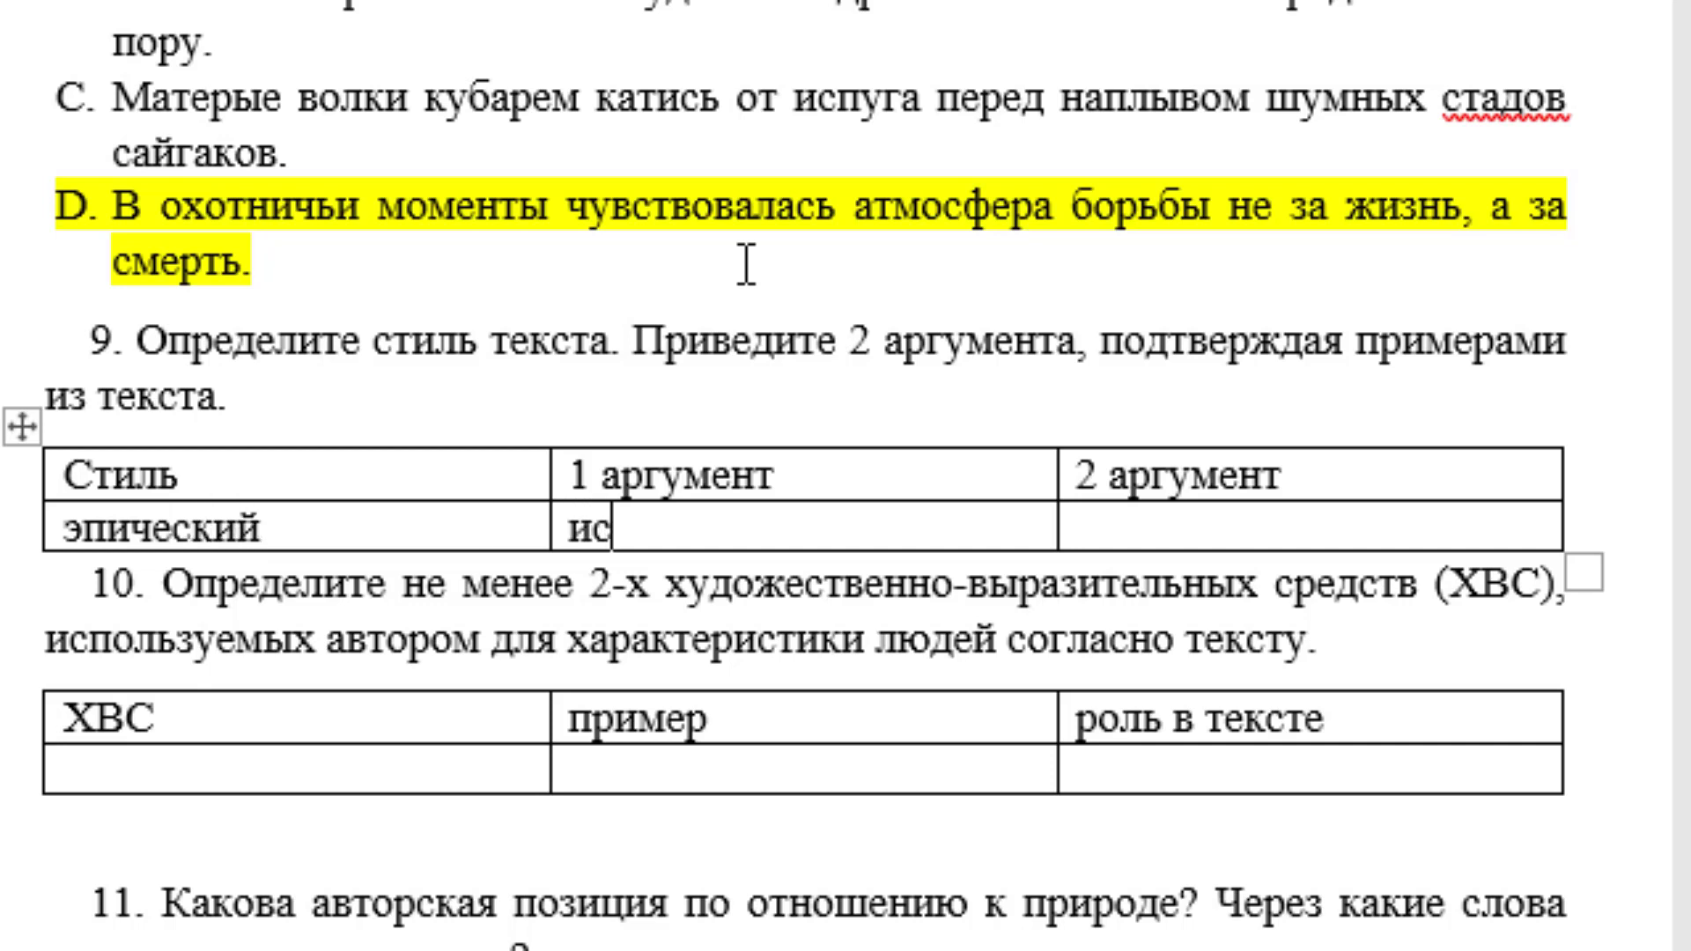
{"action": "type", "text": "пользован"}
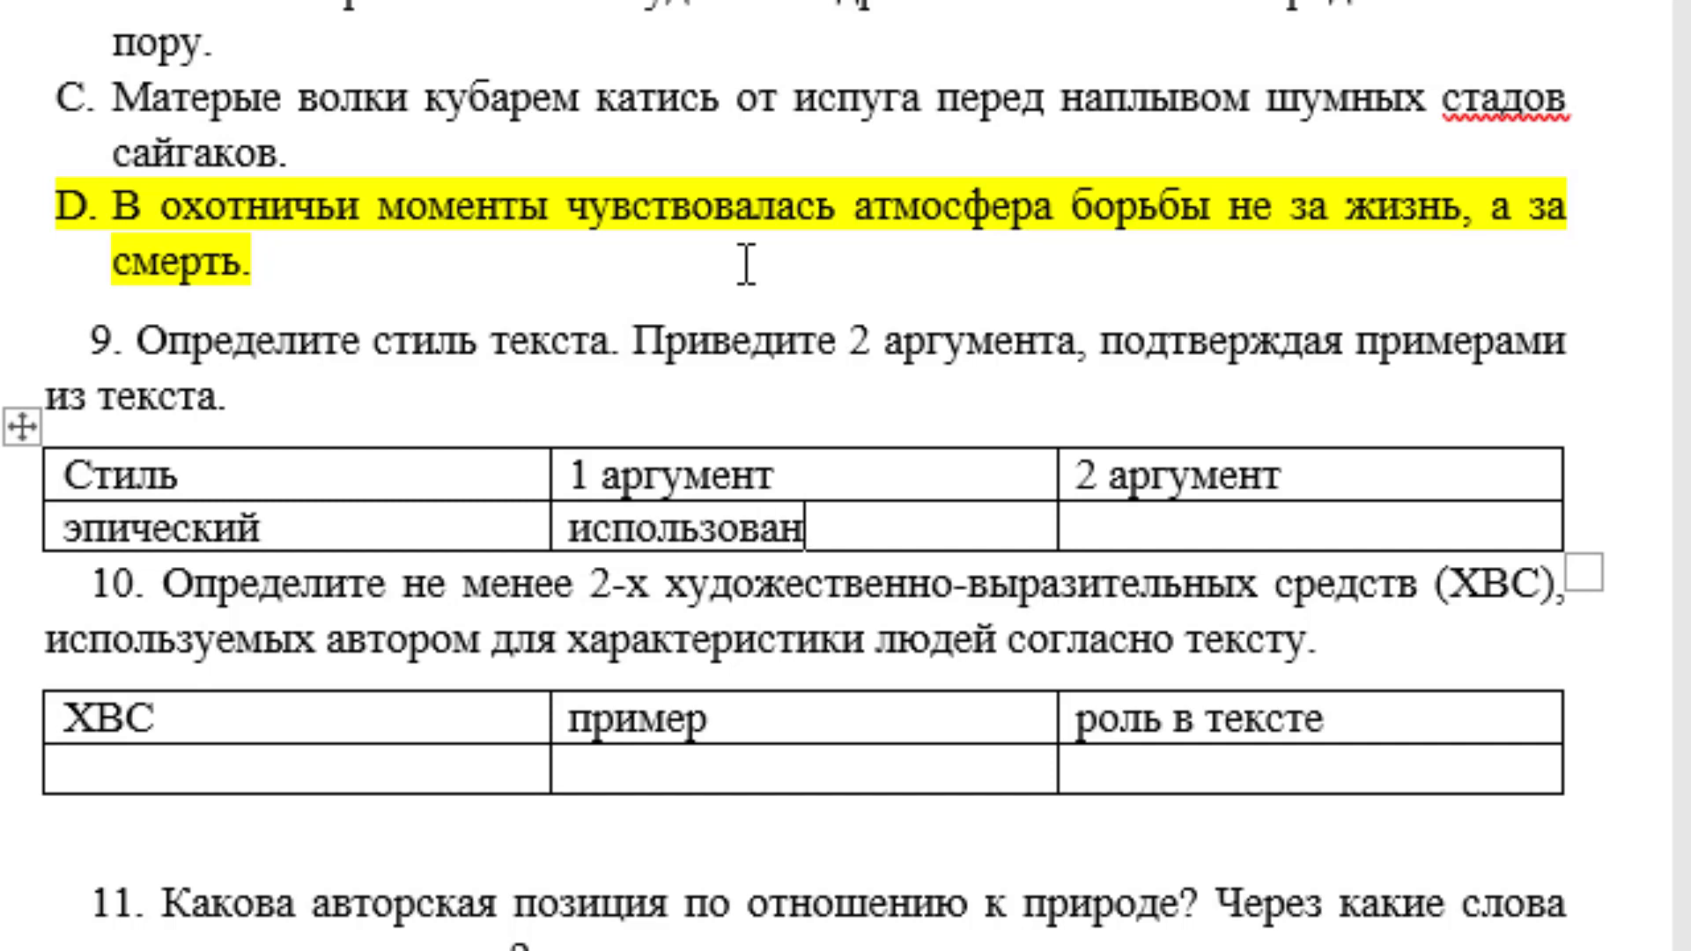
{"action": "type", "text": "ие опис"}
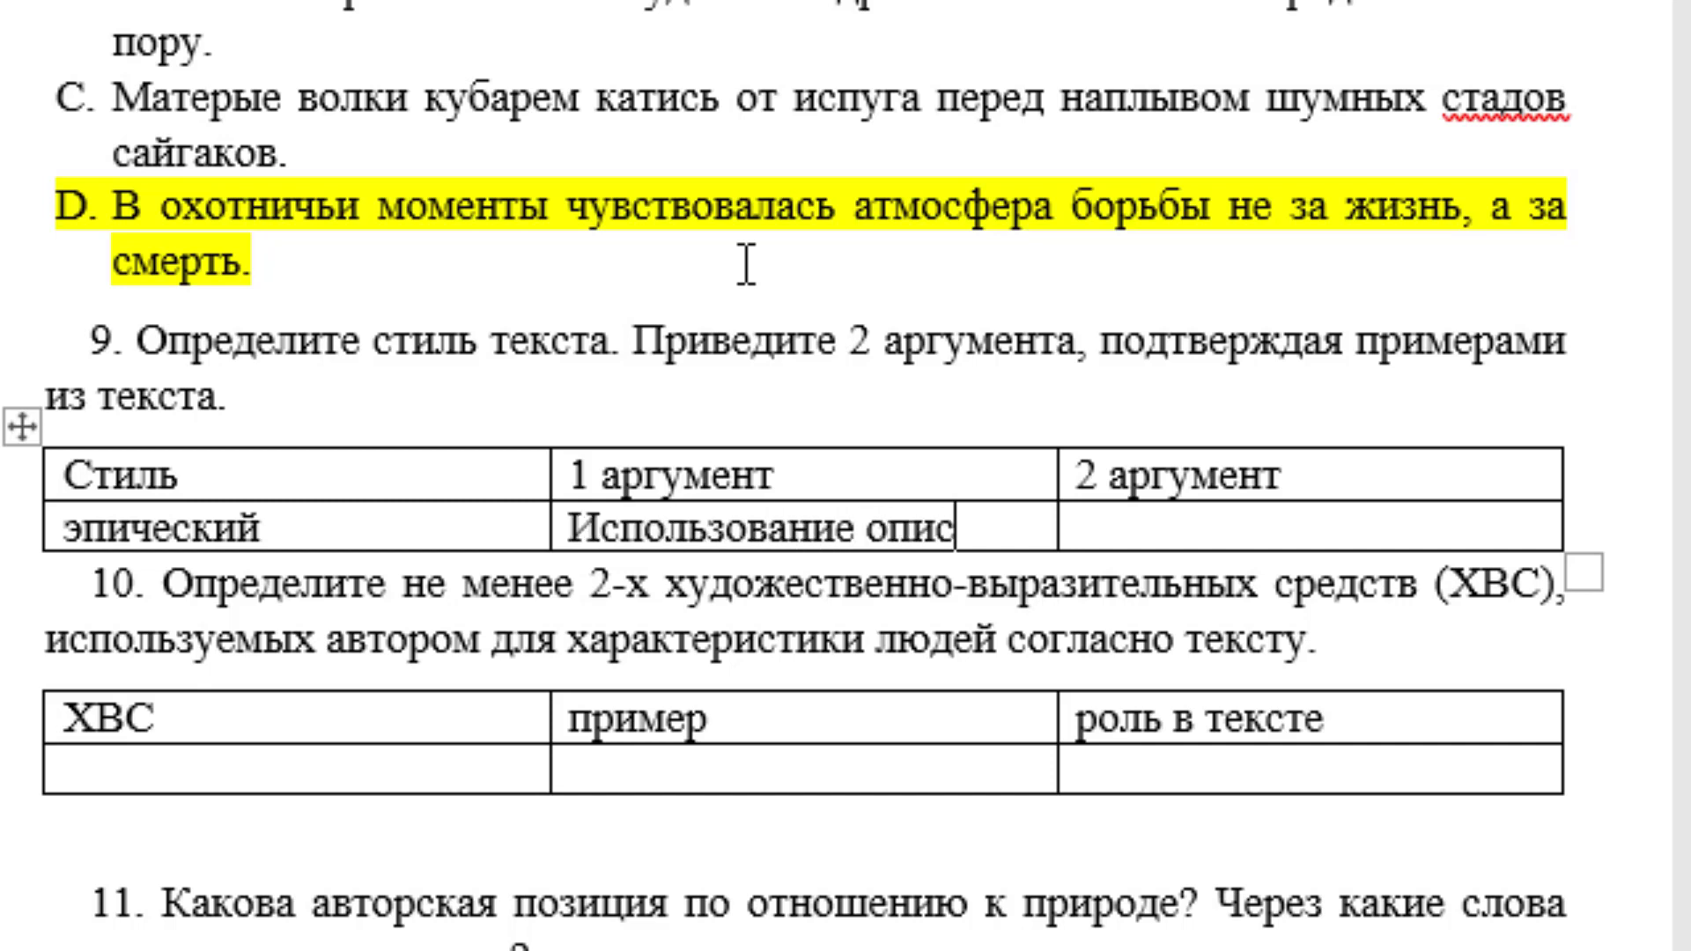
{"action": "type", "text": "ания собя"}
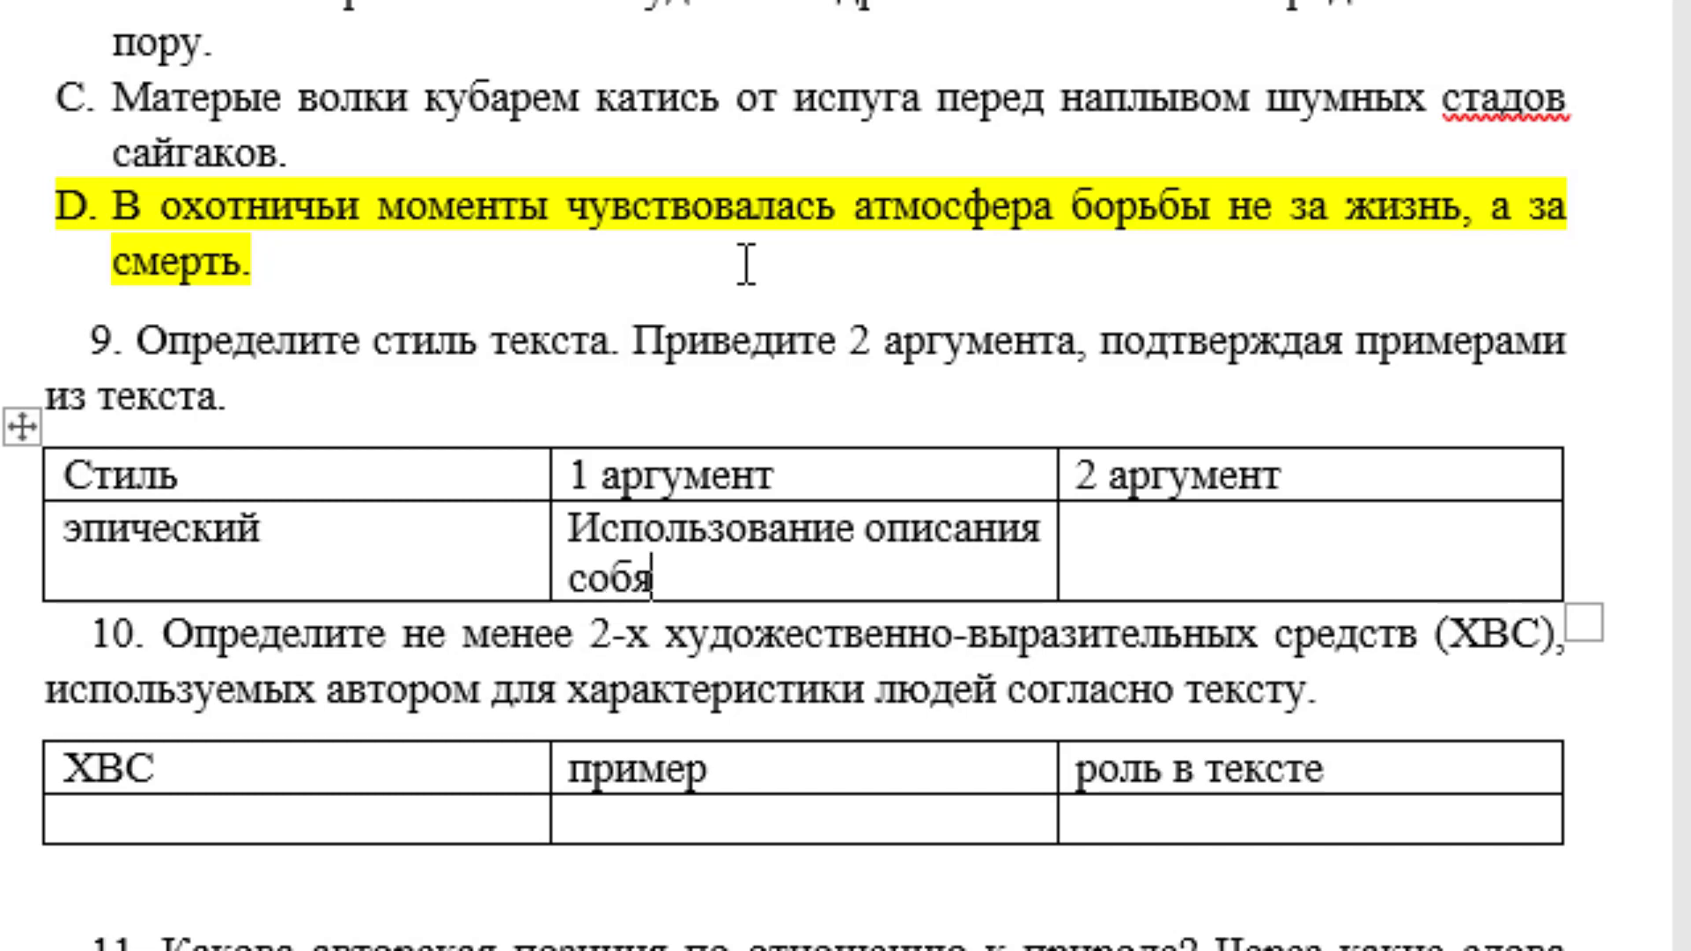
{"action": "key", "text": "BackSpace"}
{"action": "type", "text": "ытий и"}
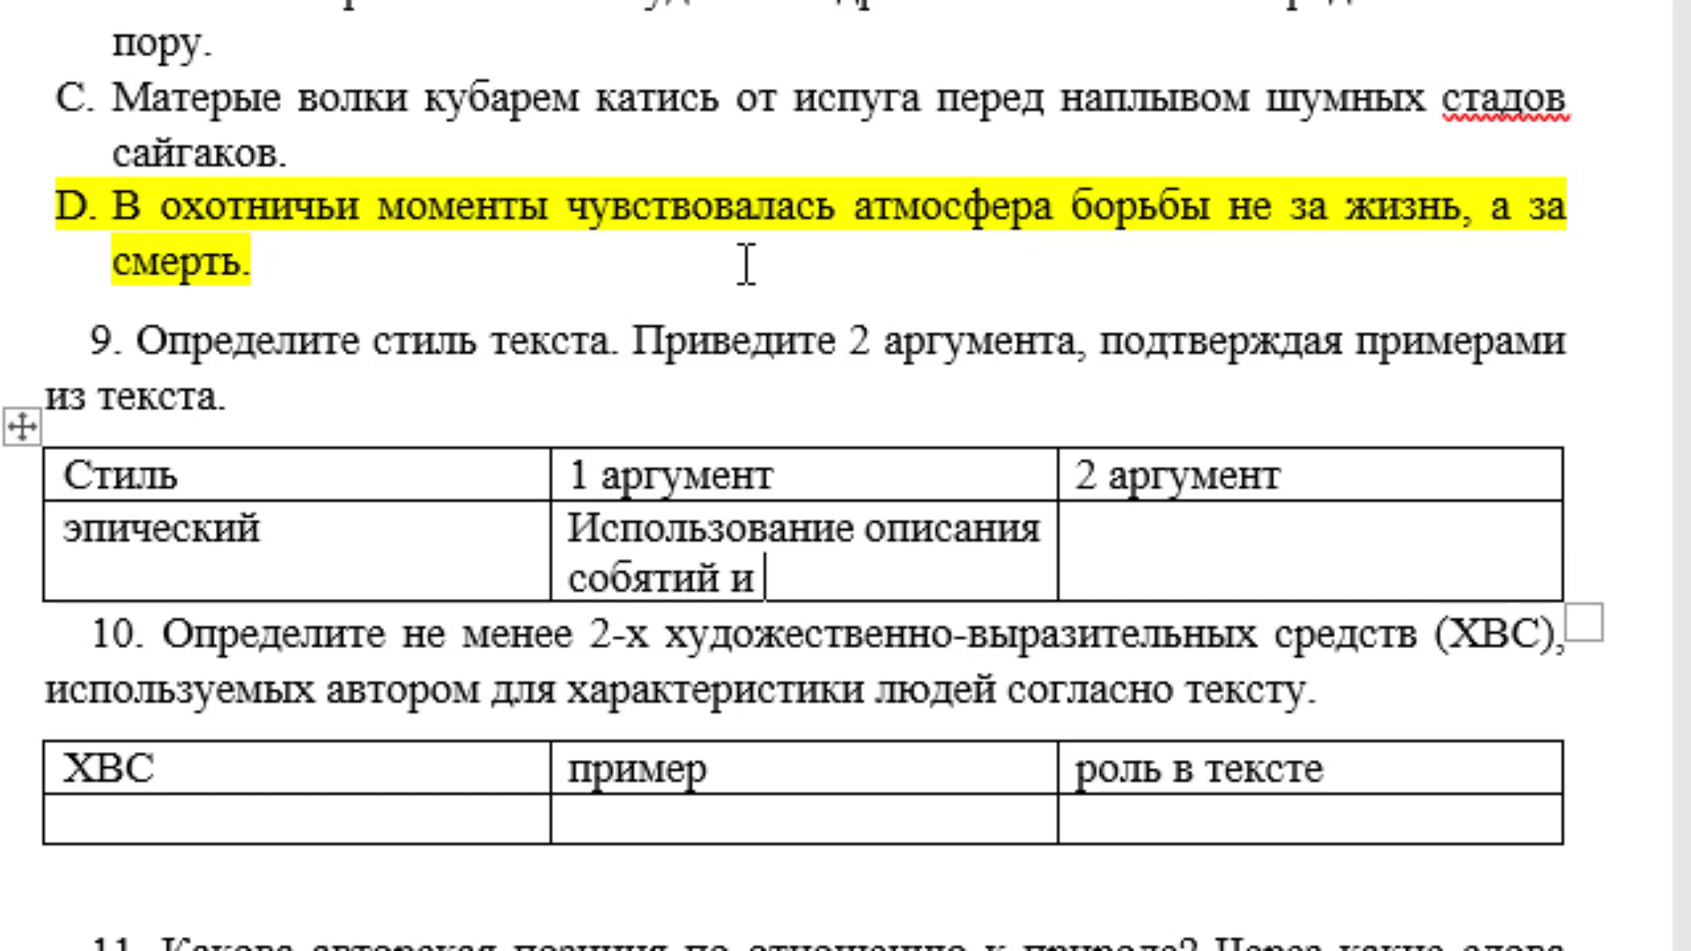
{"action": "type", "text": "пес"}
{"action": "key", "text": "BackSpace"}
{"action": "type", "text": "р"}
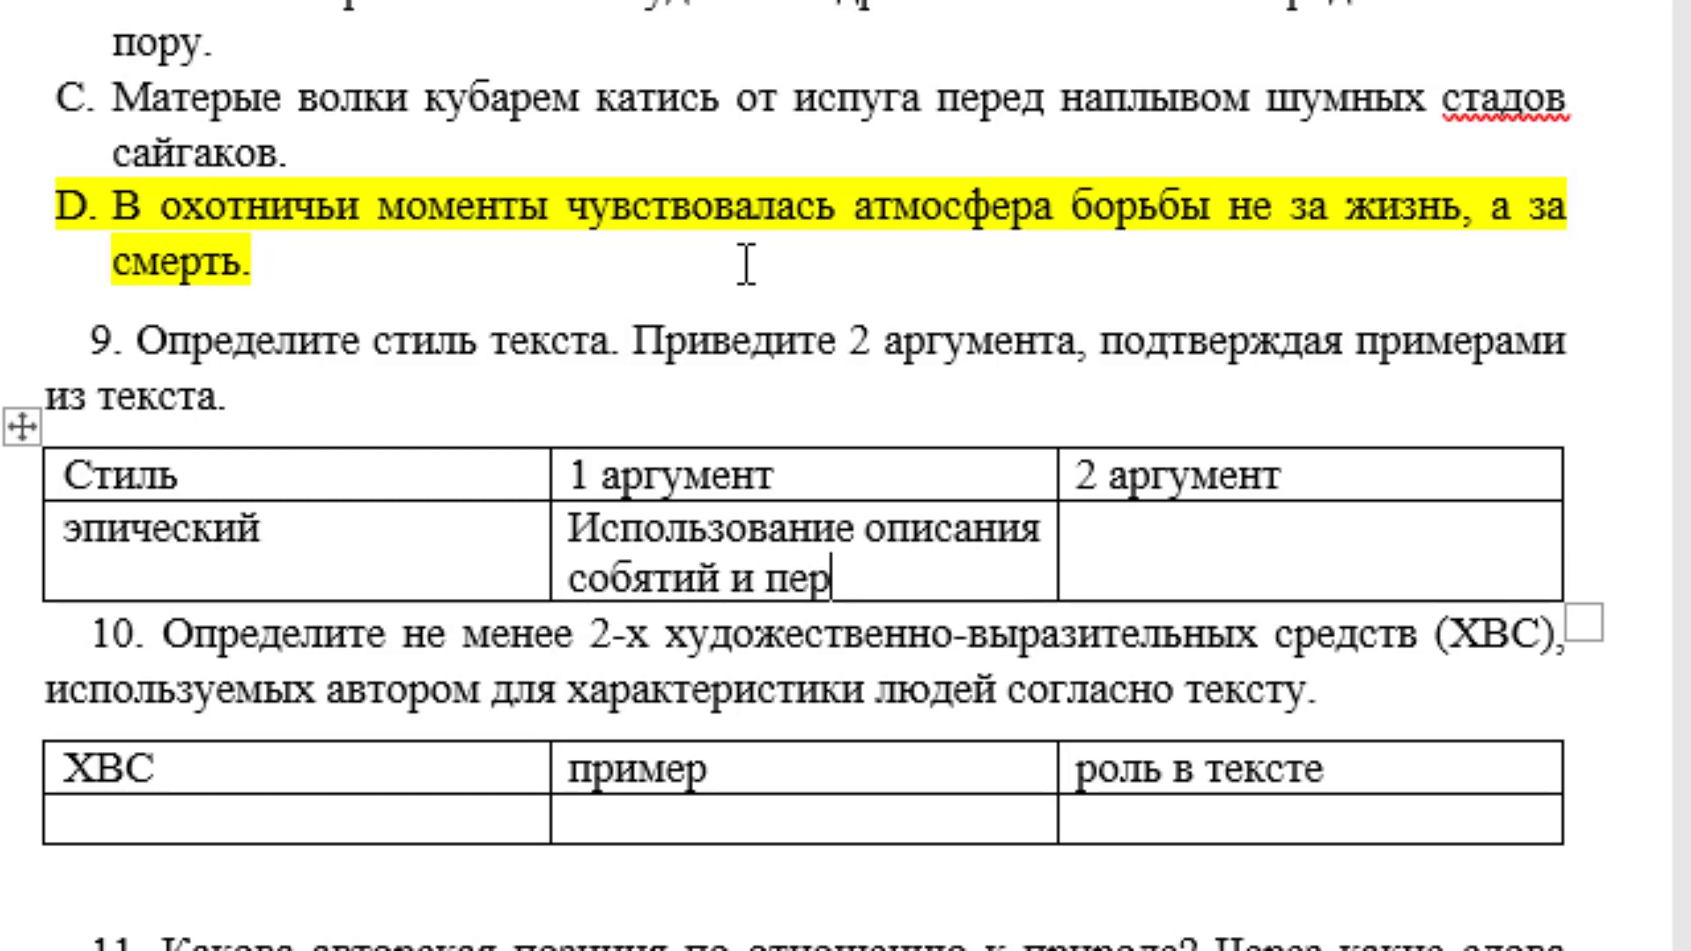
{"action": "type", "text": "со"}
{"action": "key", "text": "BackSpace"}
{"action": "type", "text": "сона"}
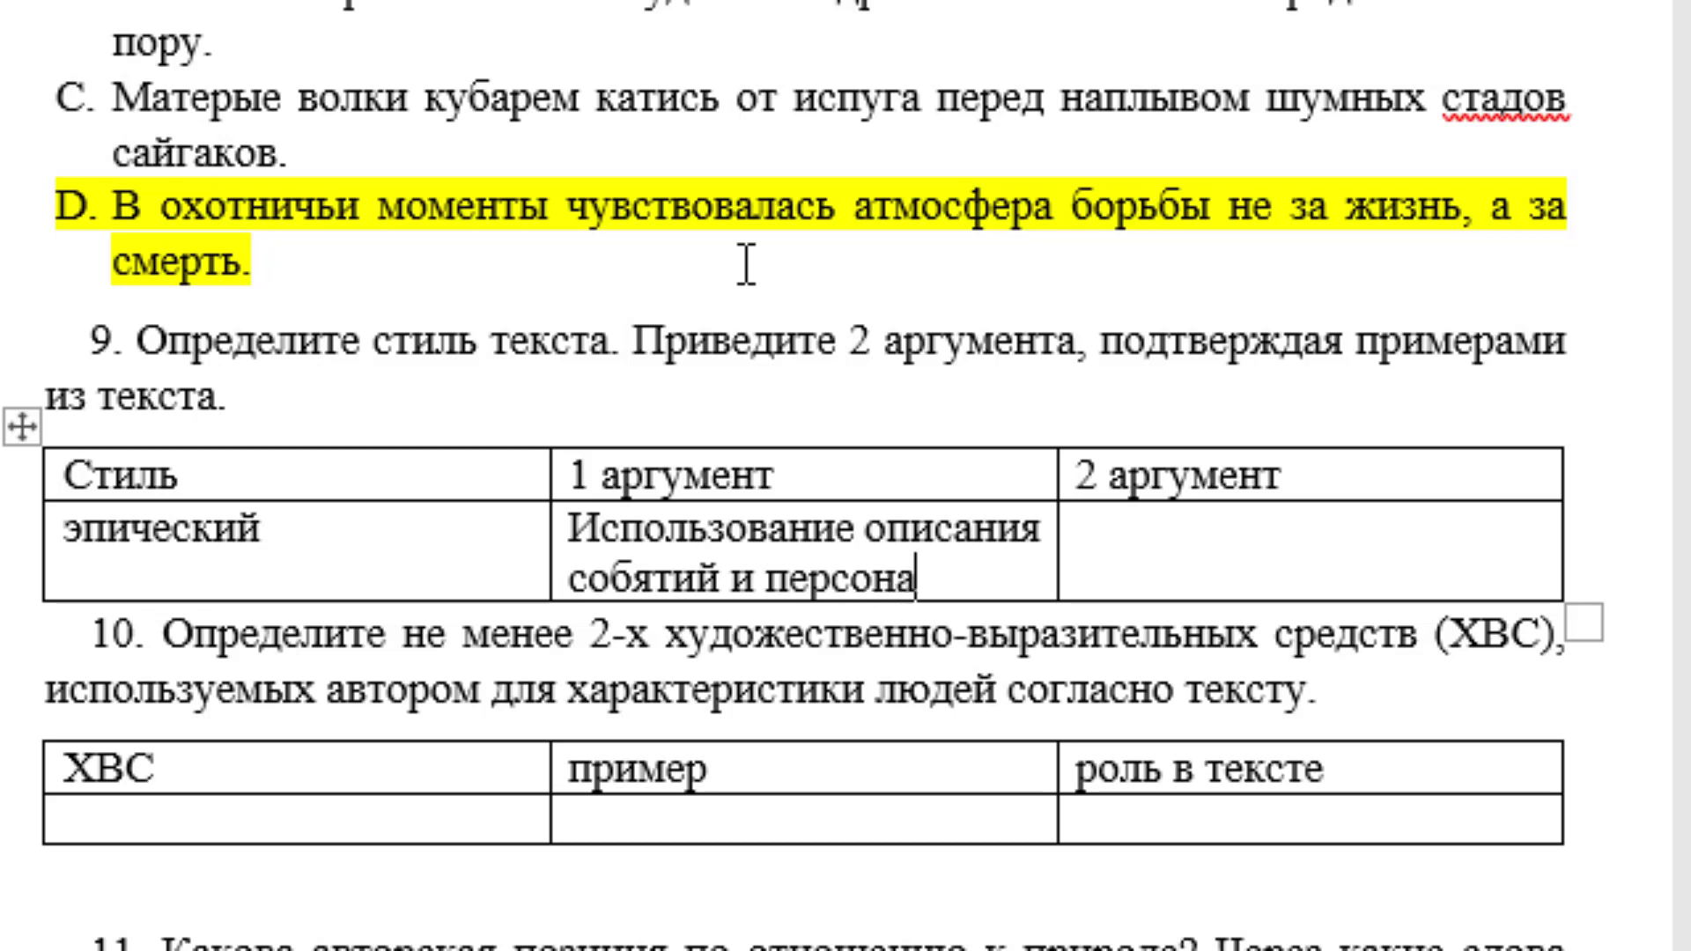
{"action": "type", "text": "жей"}
Fill the second argument cell with «Отсутствие эмоциональной окраски»
{"action": "key", "text": "Tab"}
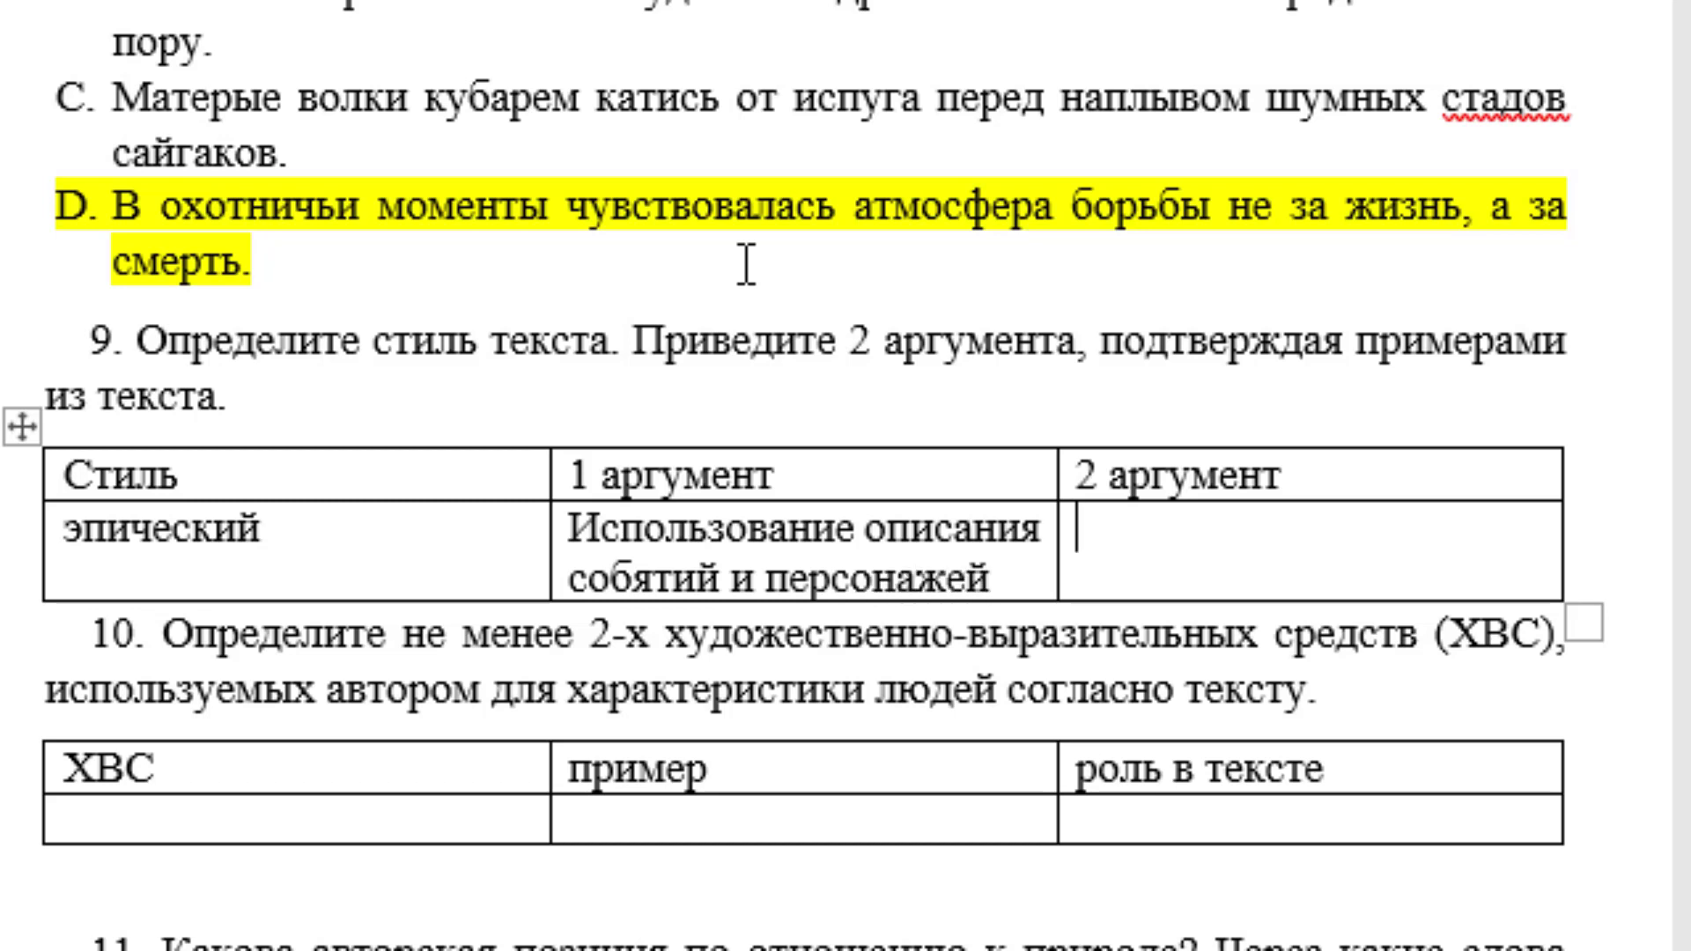
{"action": "type", "text": "отв"}
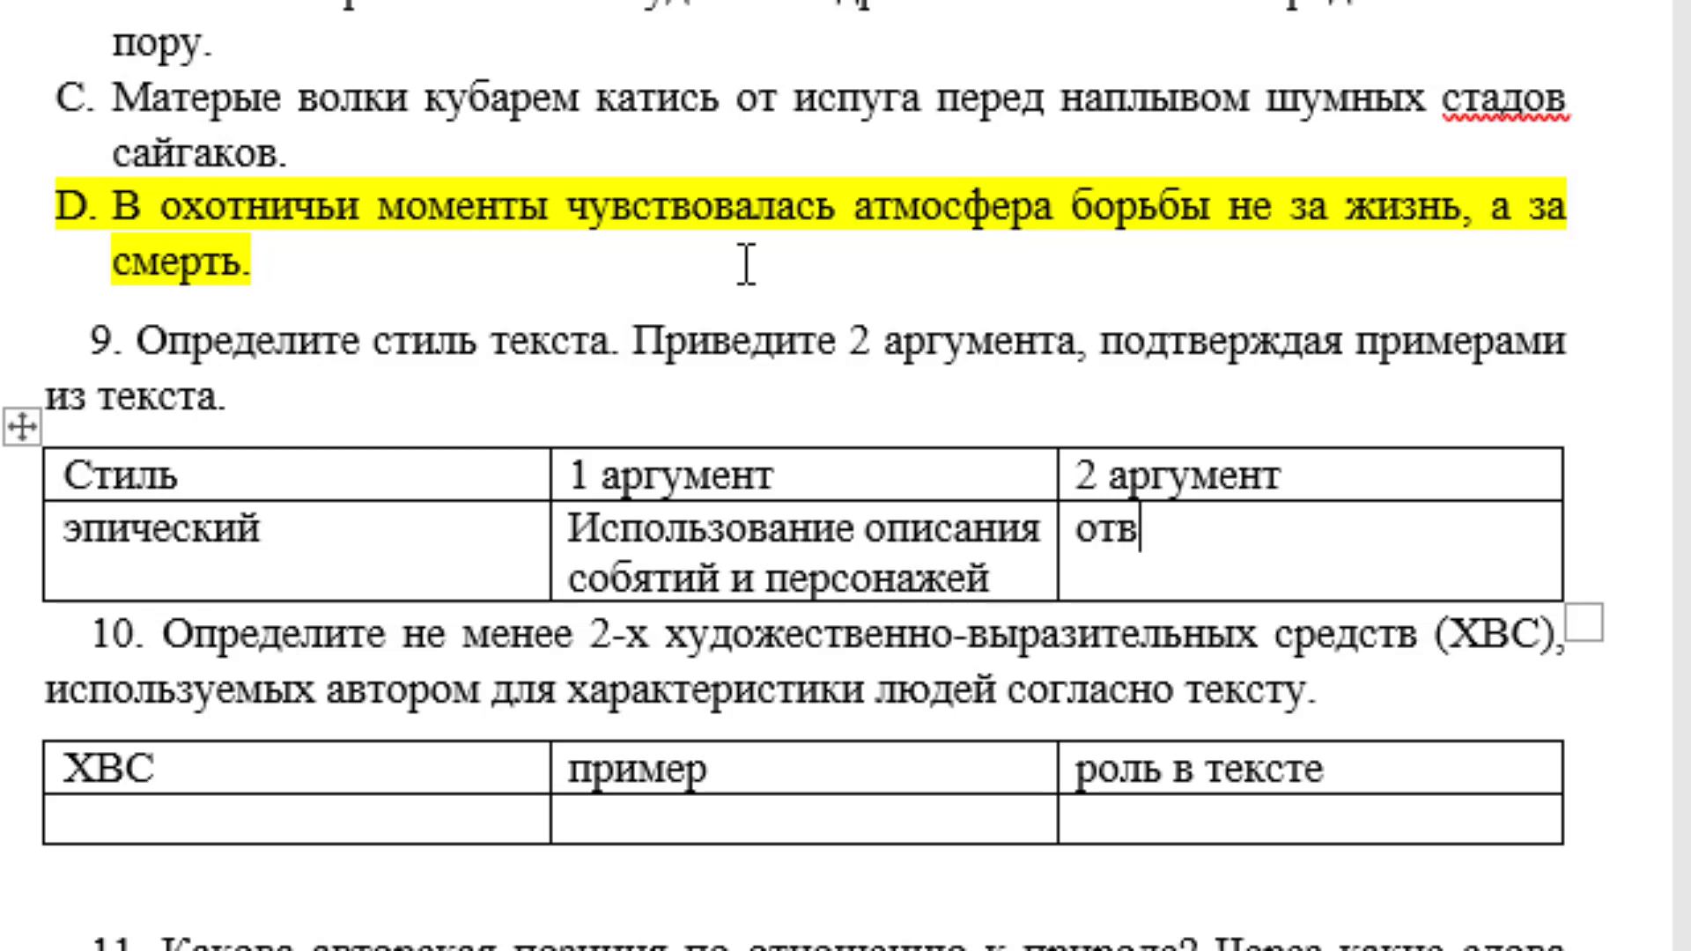
{"action": "key", "text": "BackSpace"}
{"action": "type", "text": "сутст"}
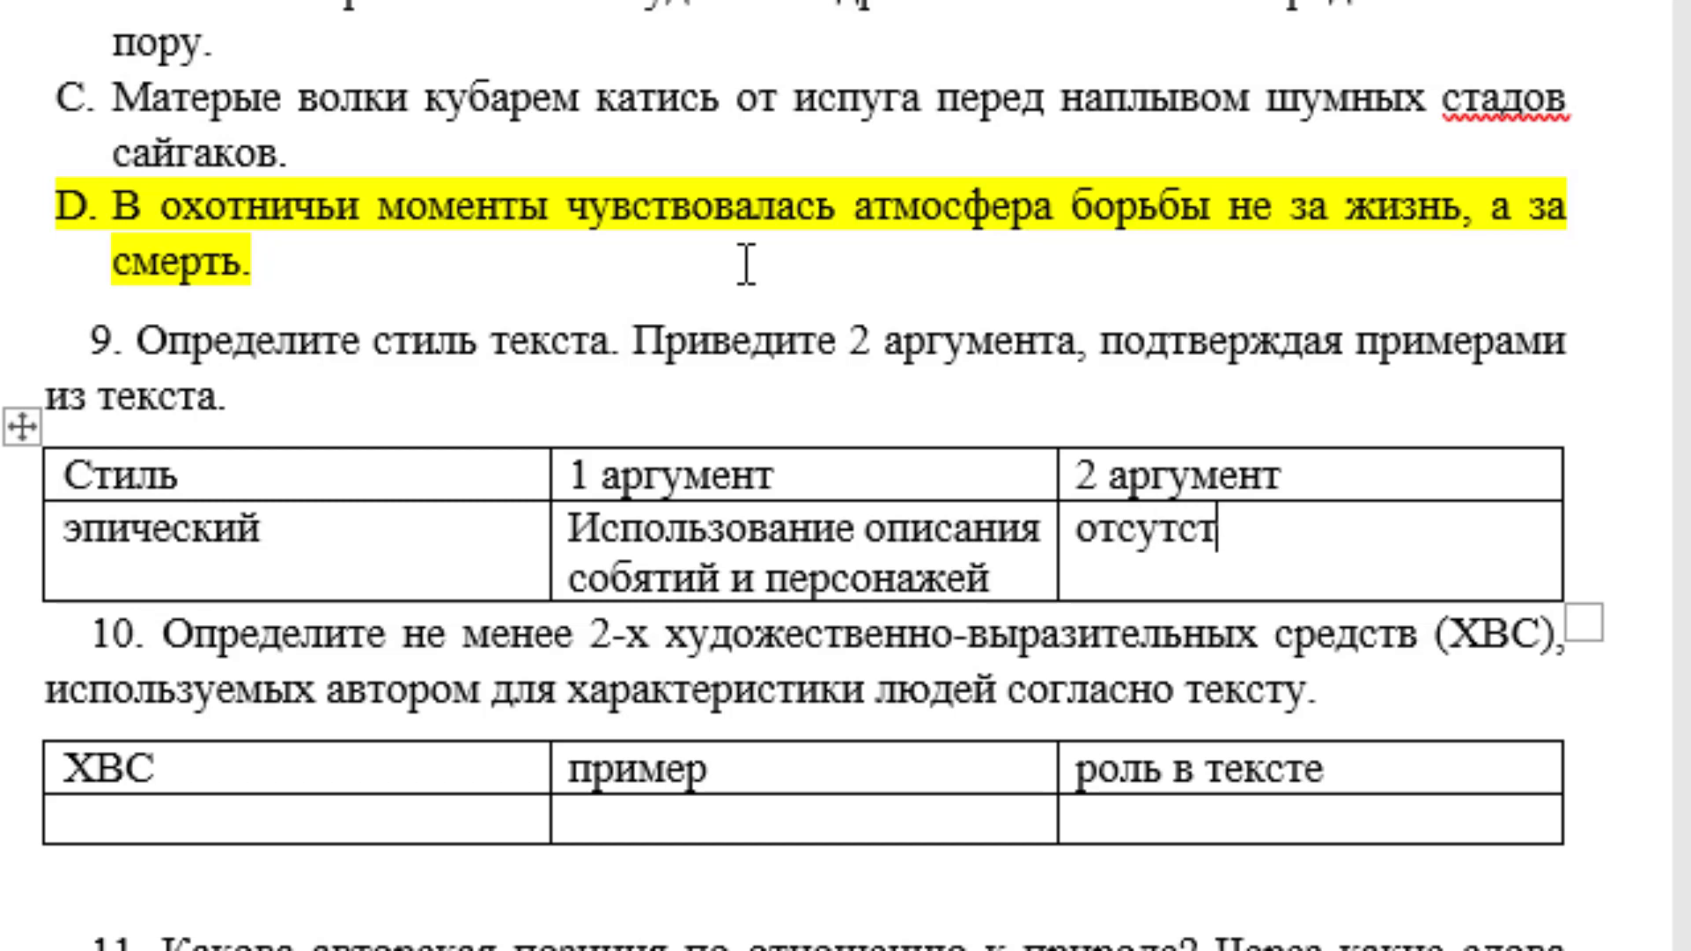
{"action": "type", "text": "вие э"}
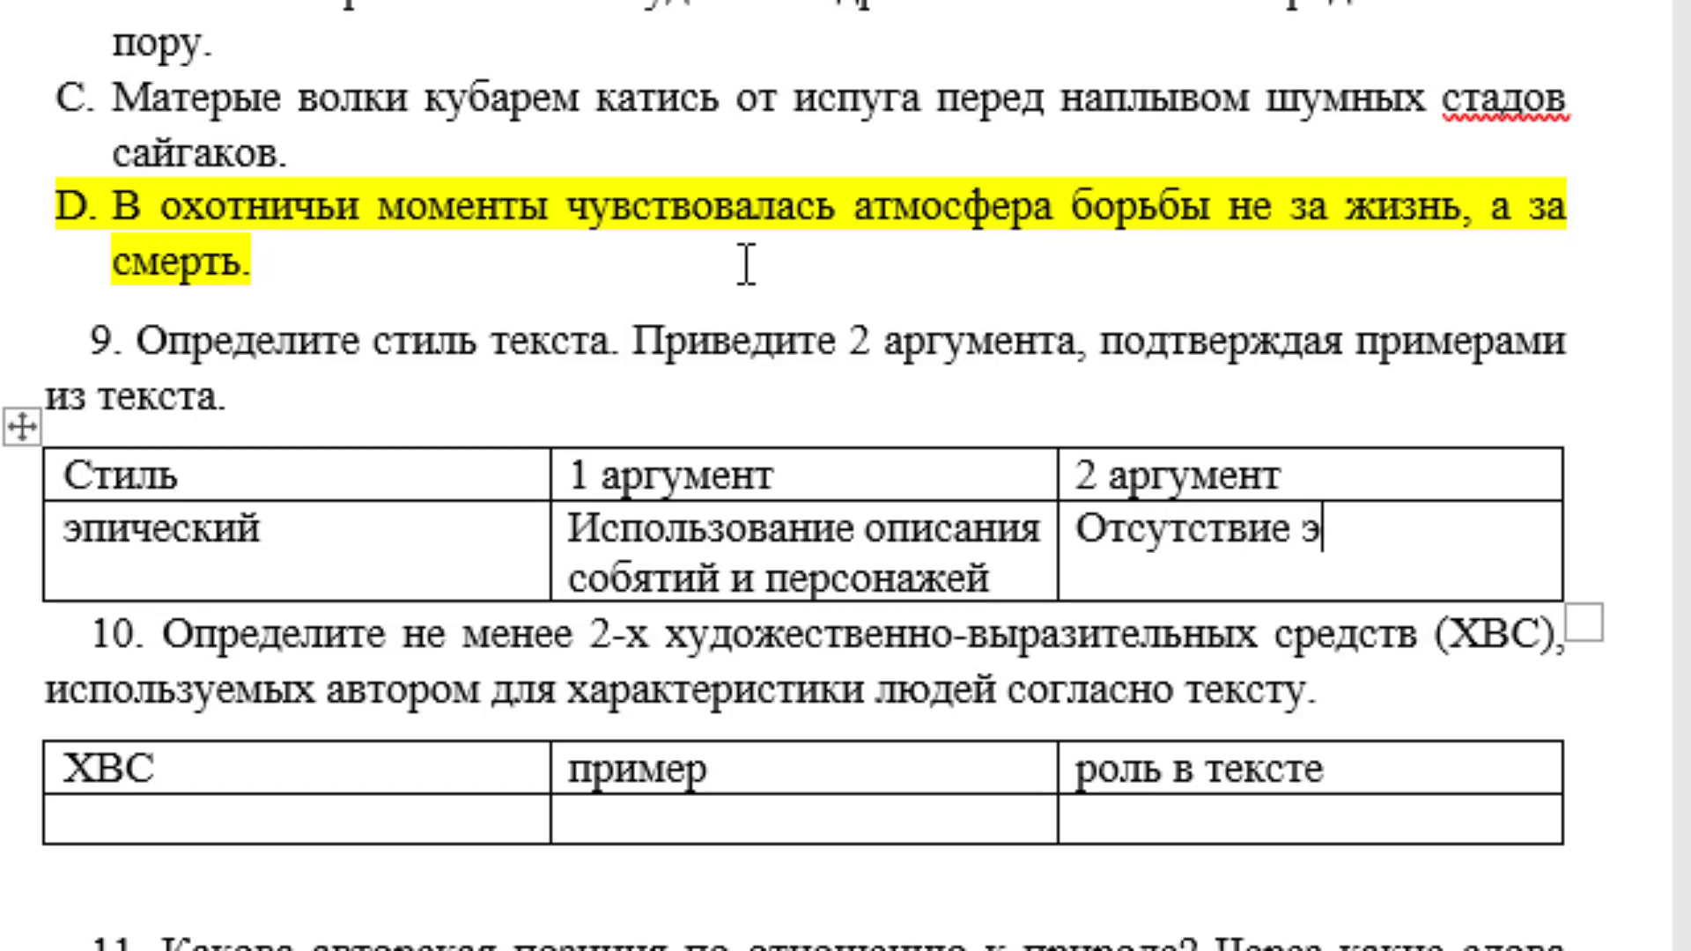
{"action": "type", "text": "моциа"}
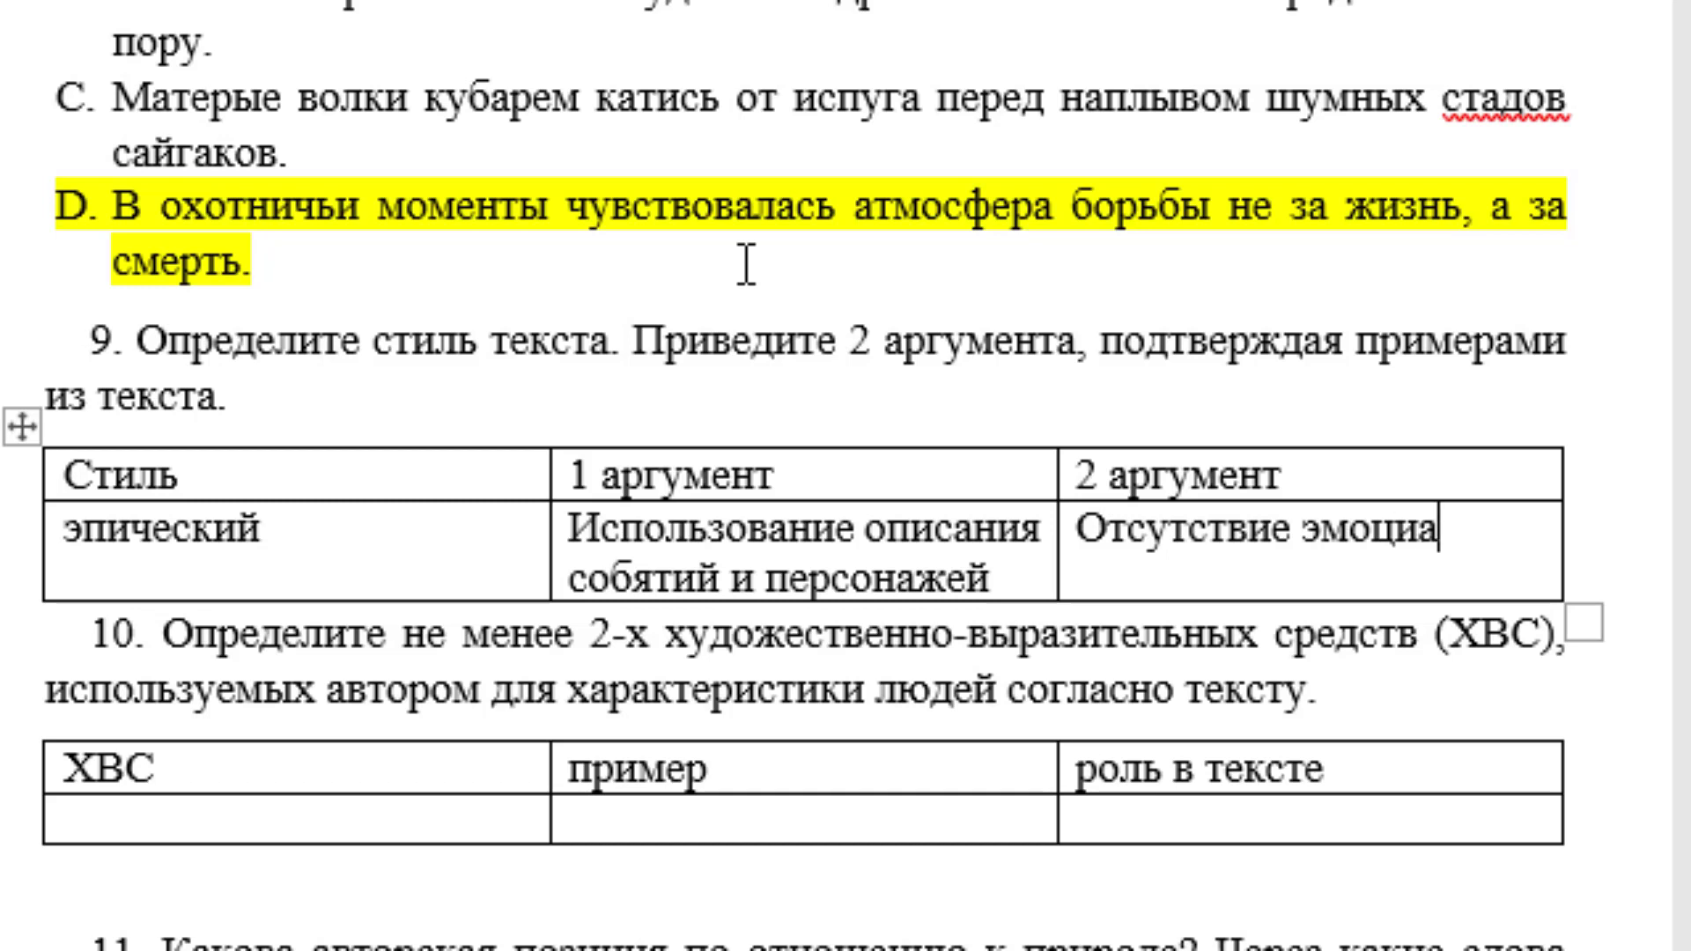
{"action": "key", "text": "BackSpace"}
{"action": "type", "text": "он"}
{"action": "type", "text": "альнй"}
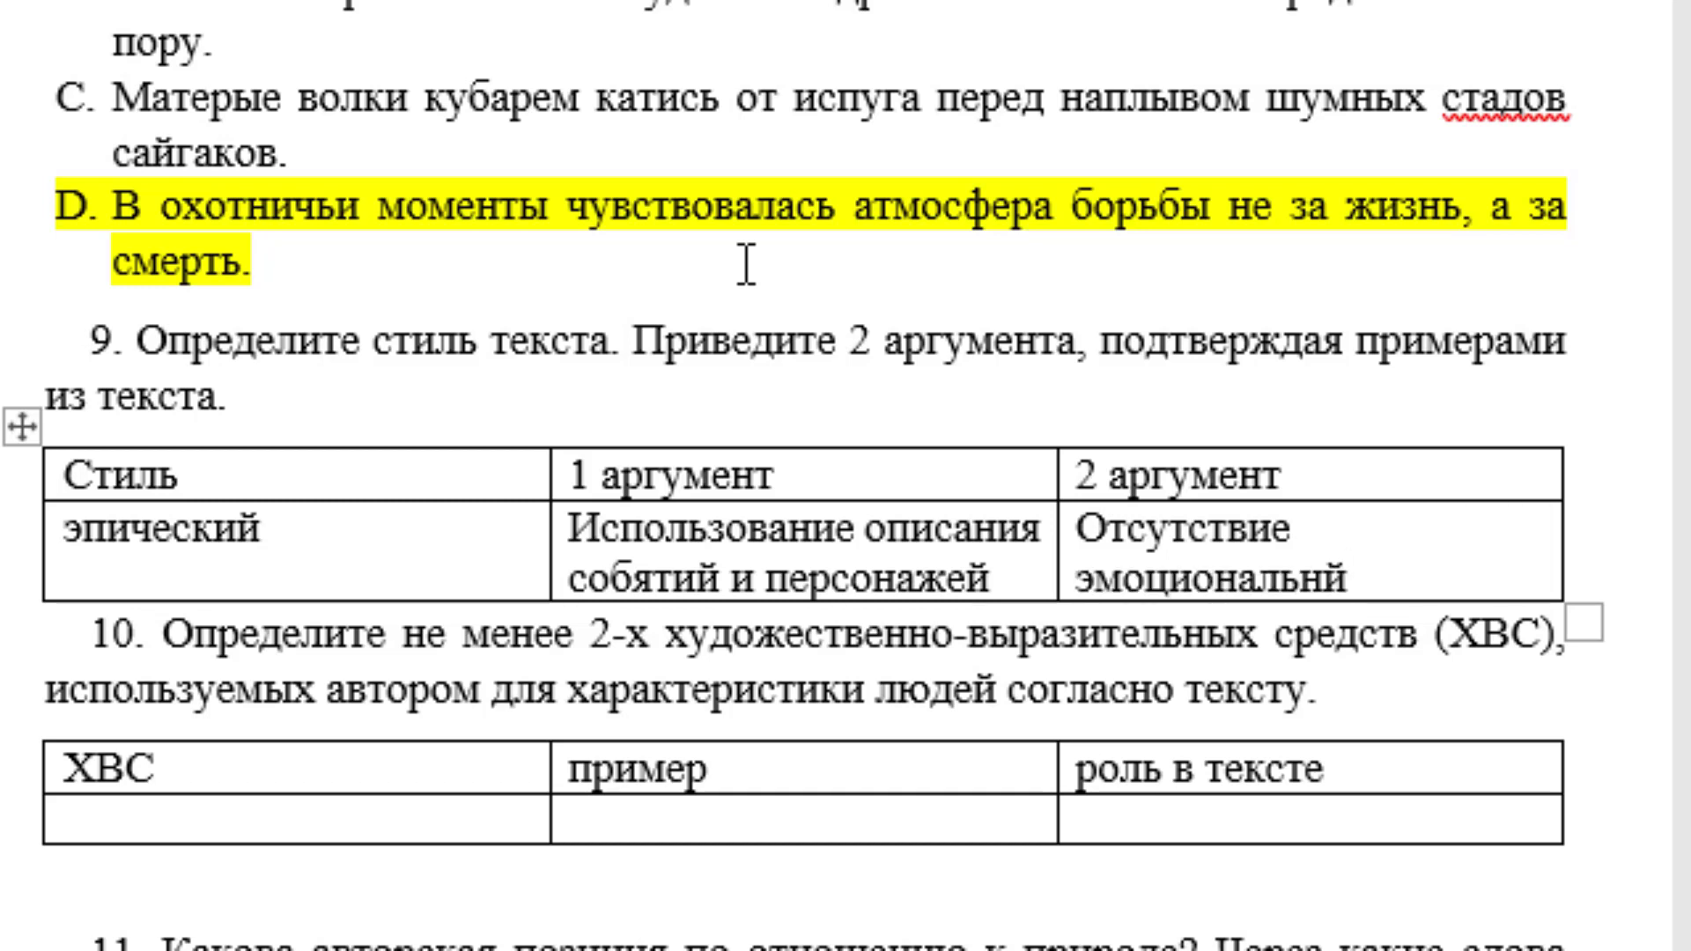
{"action": "key", "text": "BackSpace"}
{"action": "type", "text": "о"}
{"action": "type", "text": "й окраски"}
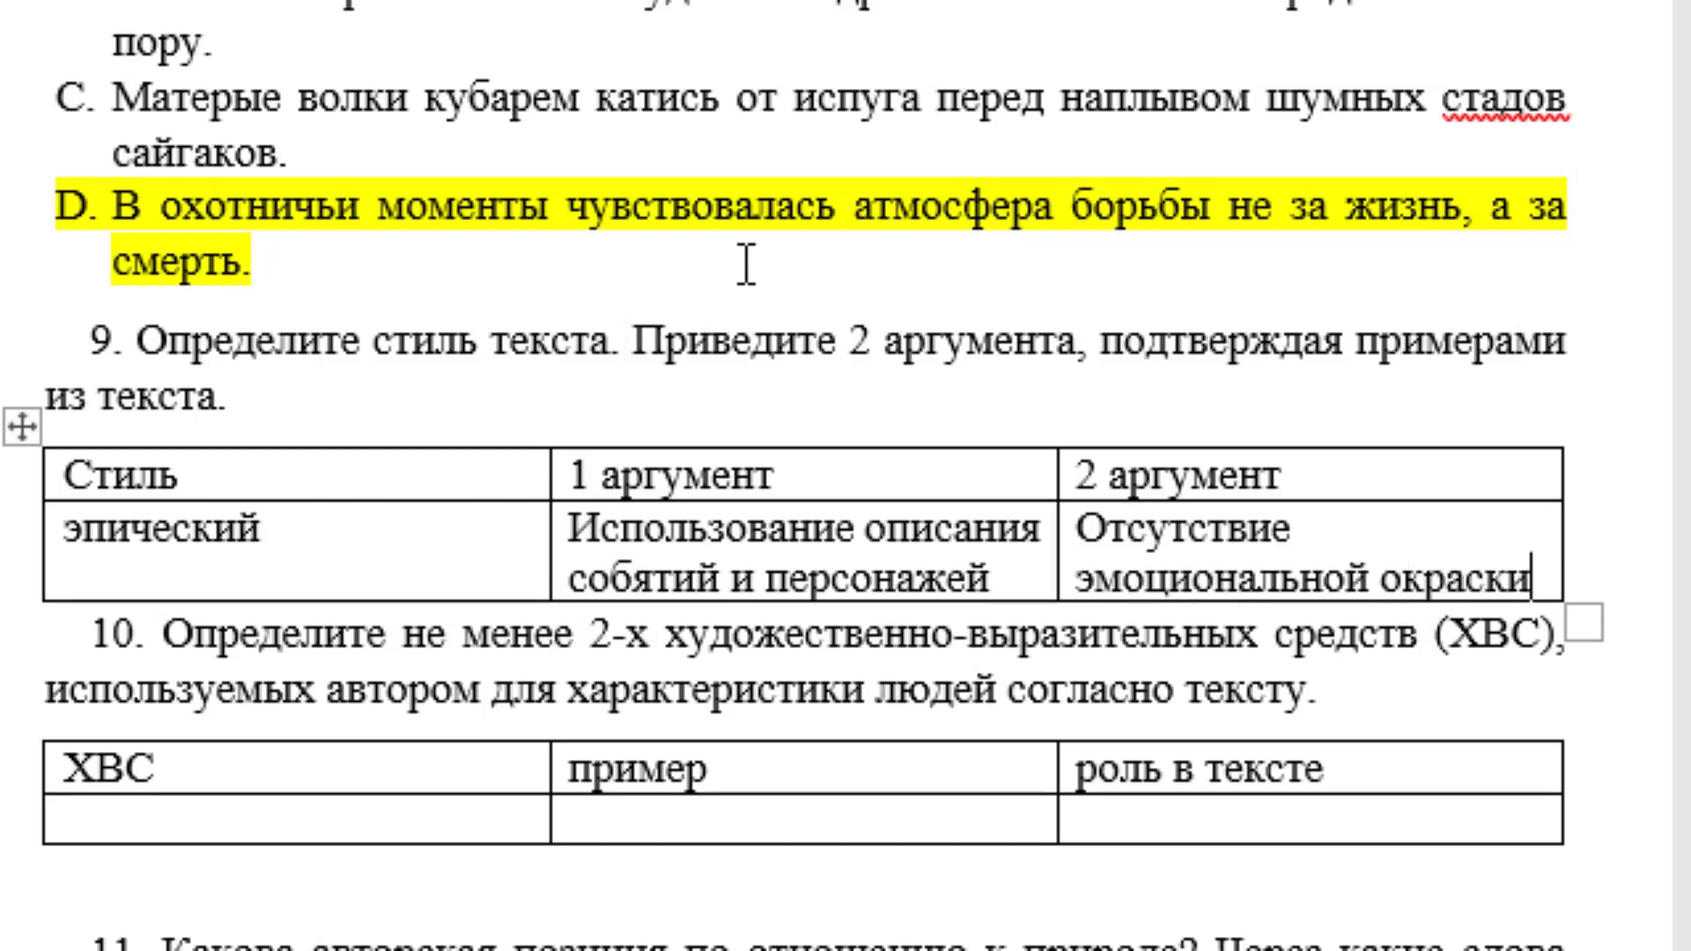
In the first empty task 10 row under ХВС, enter 'сравнение' with the example 'Машины, вертолеты, скорострельные винтовки'
{"action": "scroll", "coordinate": [389, 368], "scroll_direction": "down", "scroll_amount": 2}
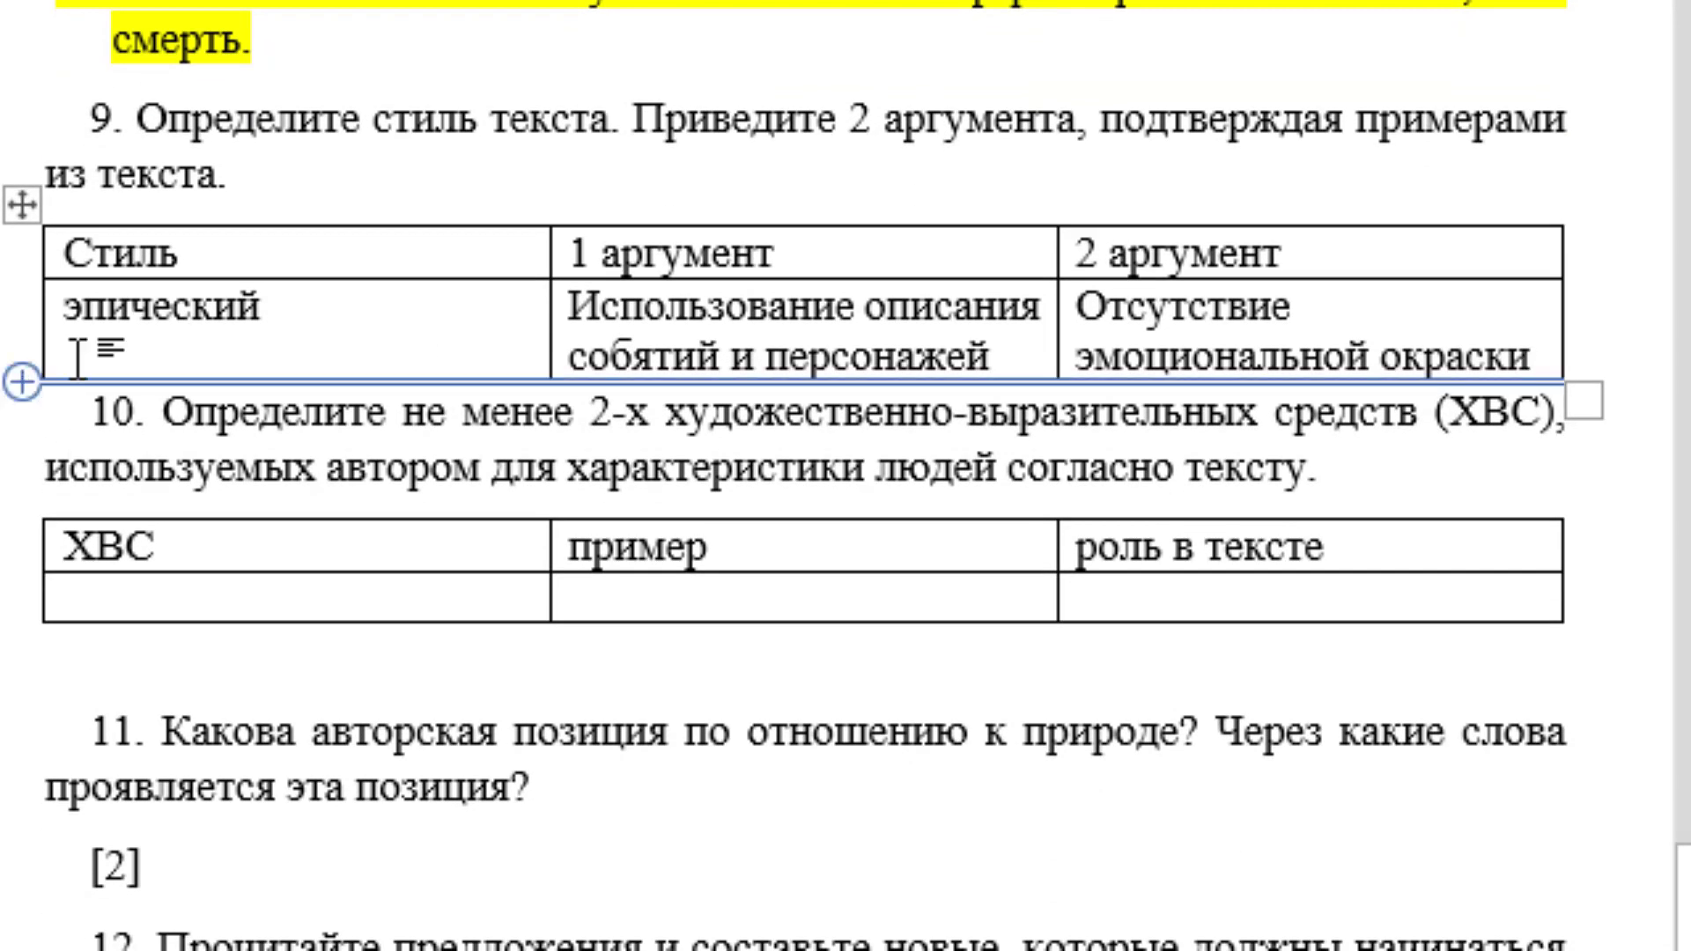
{"action": "left_click", "coordinate": [296, 462]}
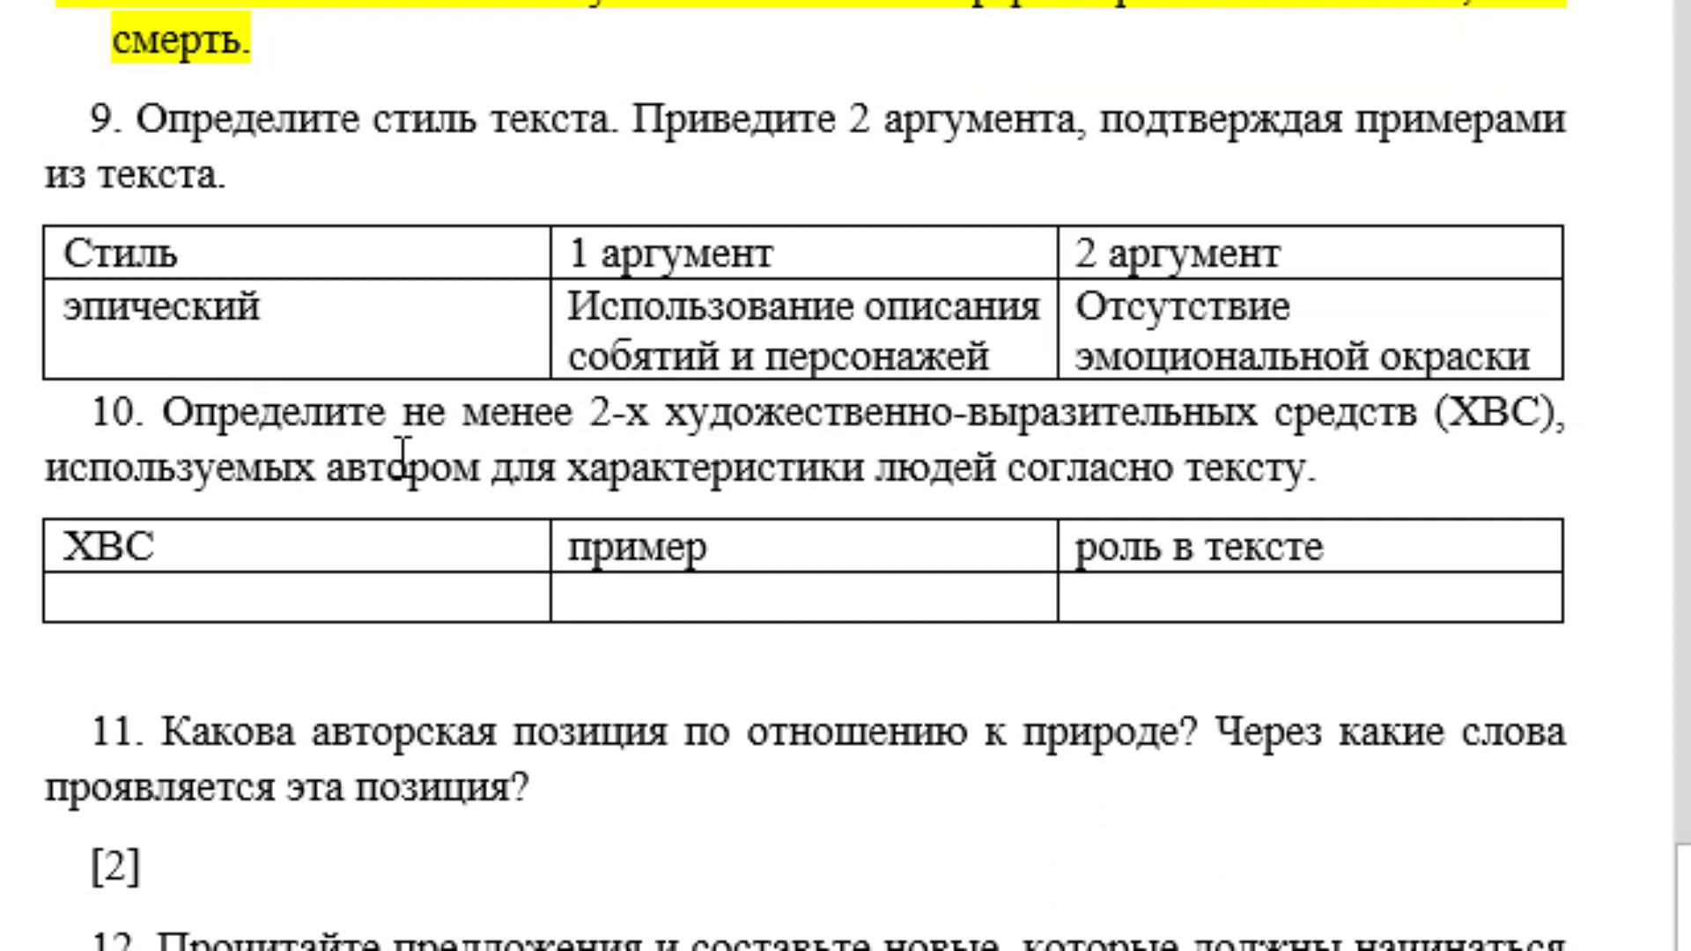
{"action": "scroll", "coordinate": [405, 458], "scroll_direction": "down", "scroll_amount": 1}
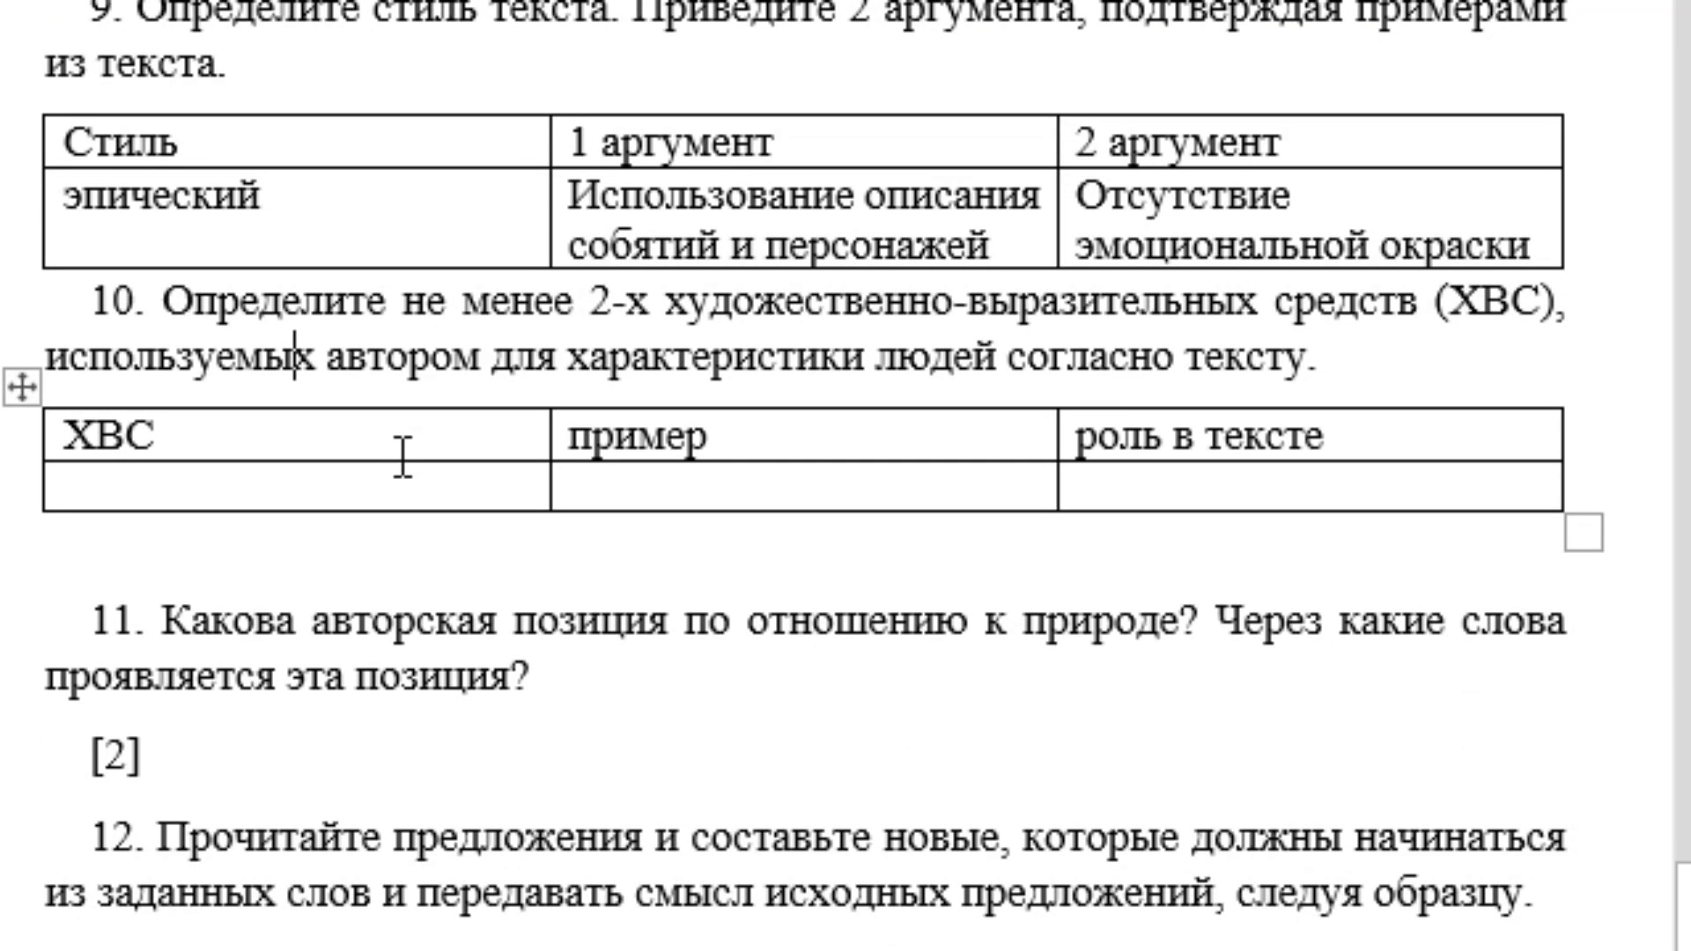
{"action": "left_click", "coordinate": [197, 488]}
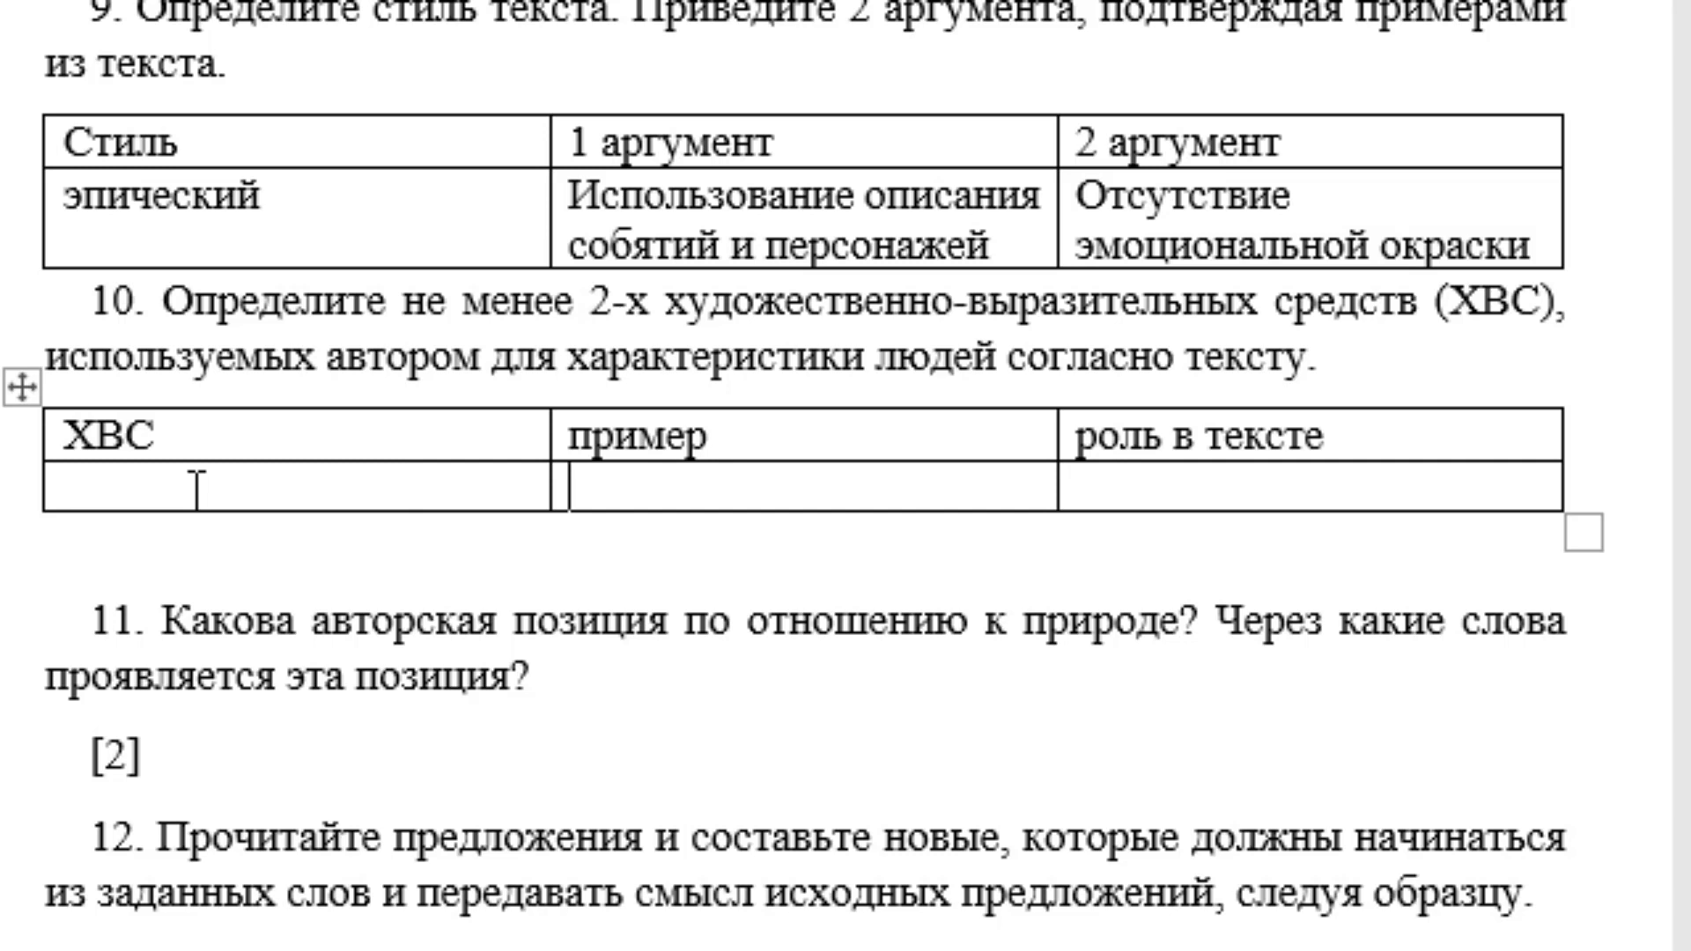
{"action": "type", "text": "с"}
{"action": "type", "text": "равнение"}
{"action": "key", "text": "Tab"}
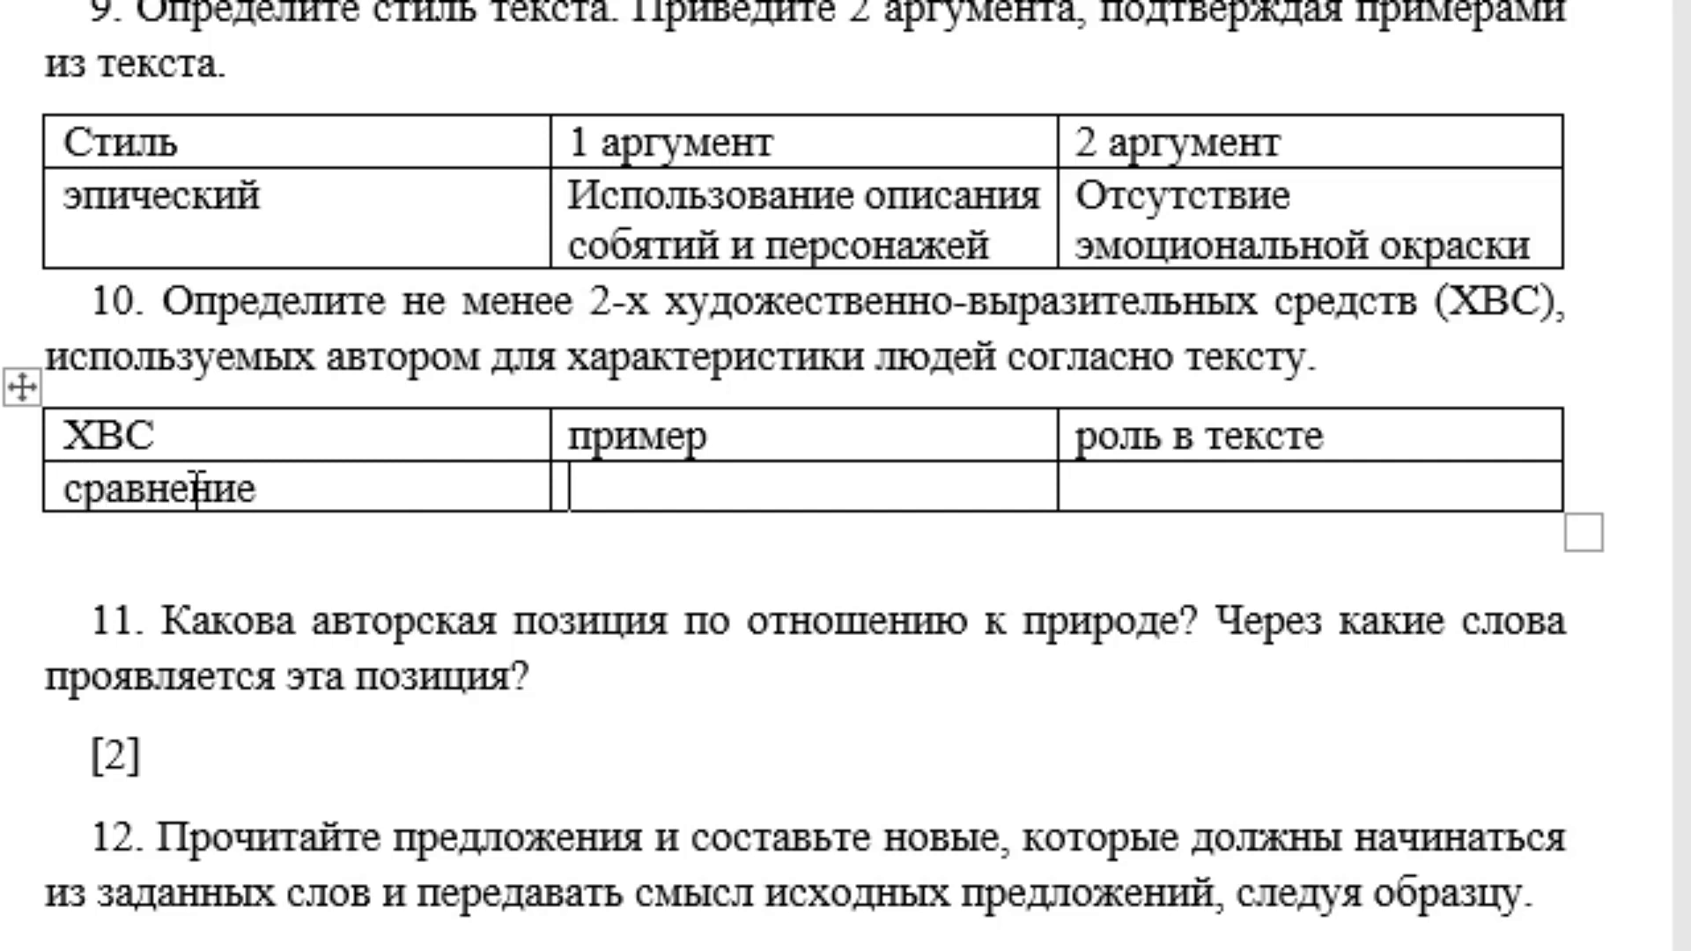
{"action": "type", "text": "м"}
{"action": "type", "text": "ашины"}
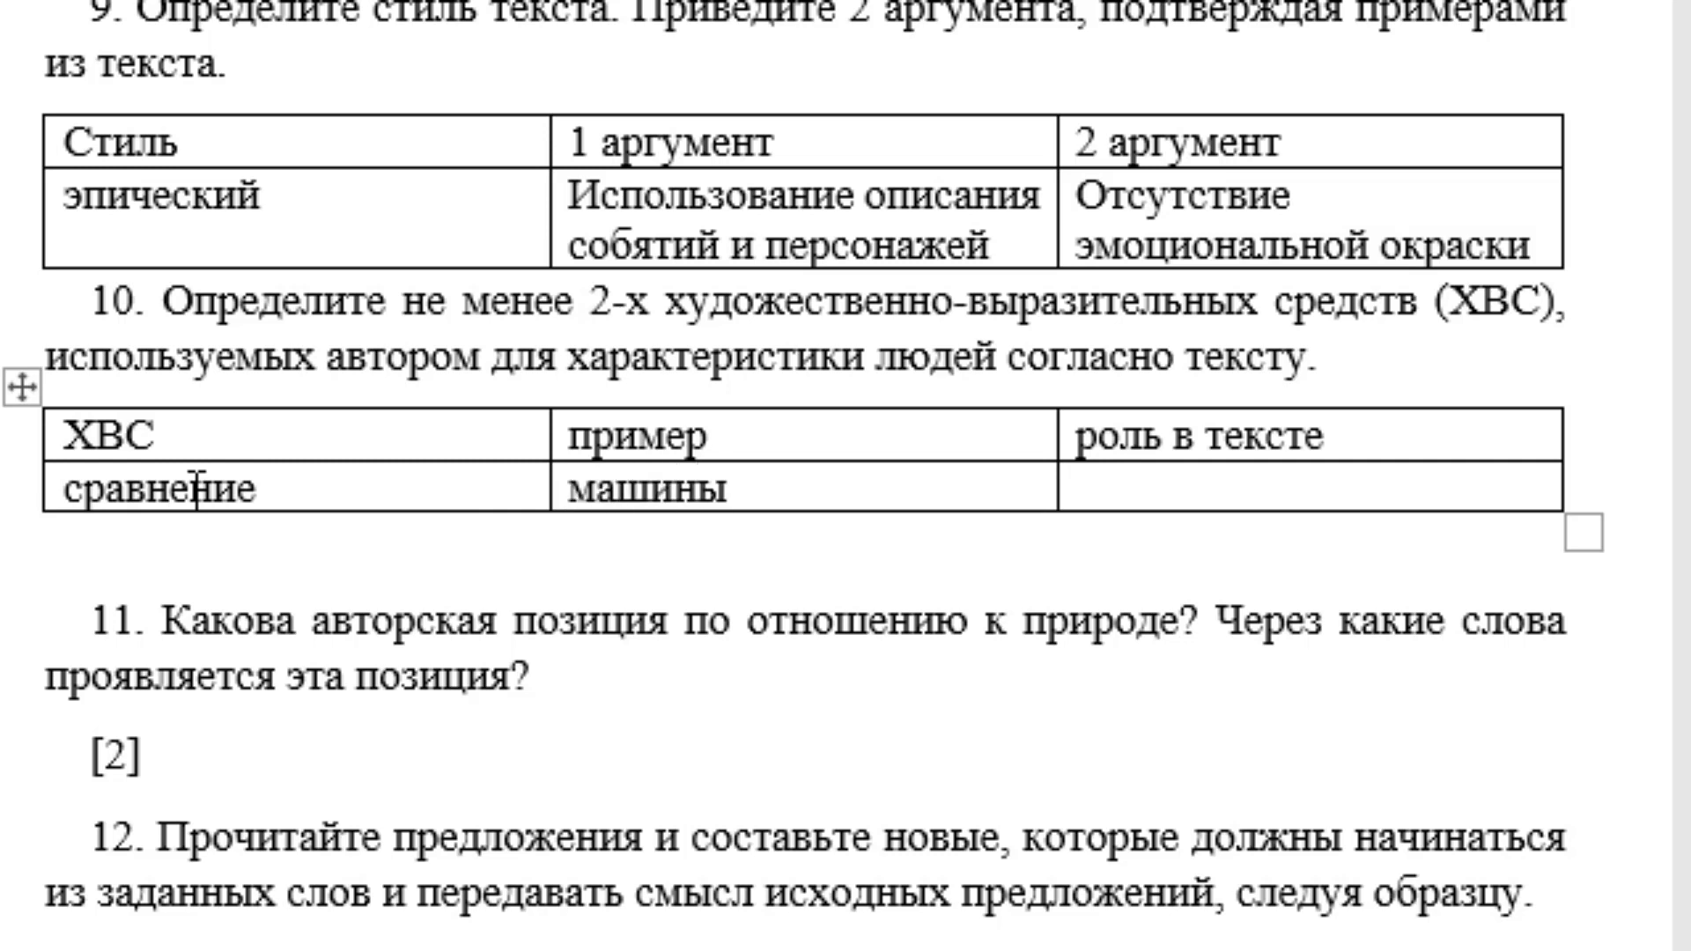
{"action": "type", "text": "?"}
{"action": "key", "text": "BackSpace"}
{"action": "type", "text": ", "}
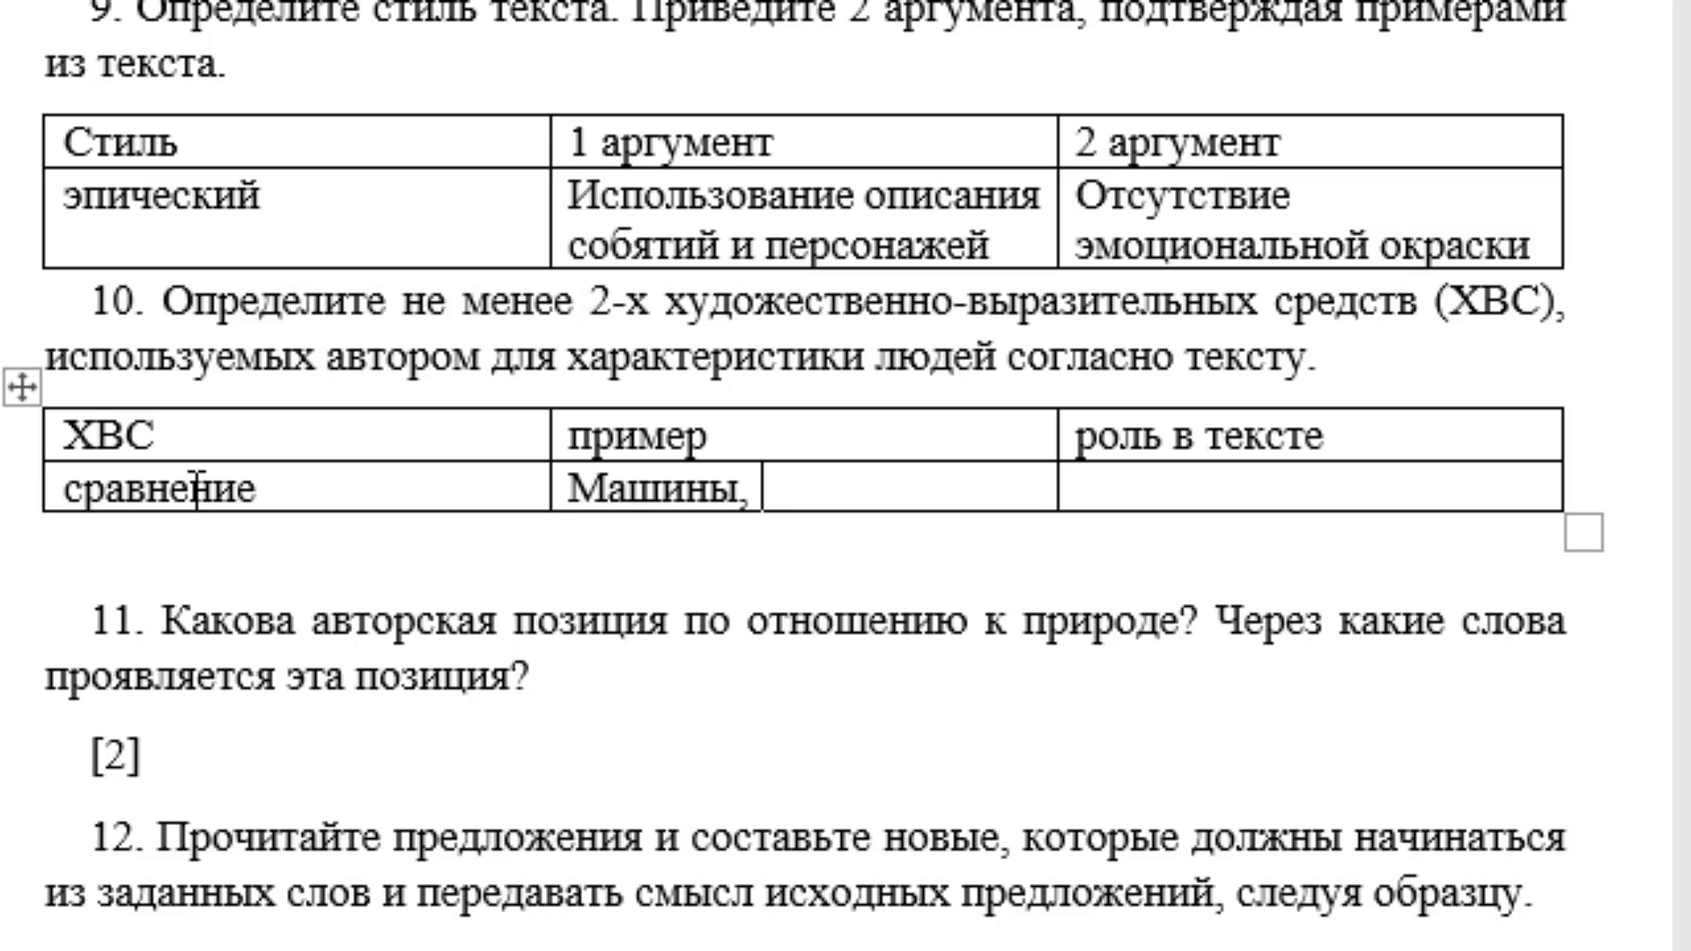
{"action": "type", "text": "вертолеты, "}
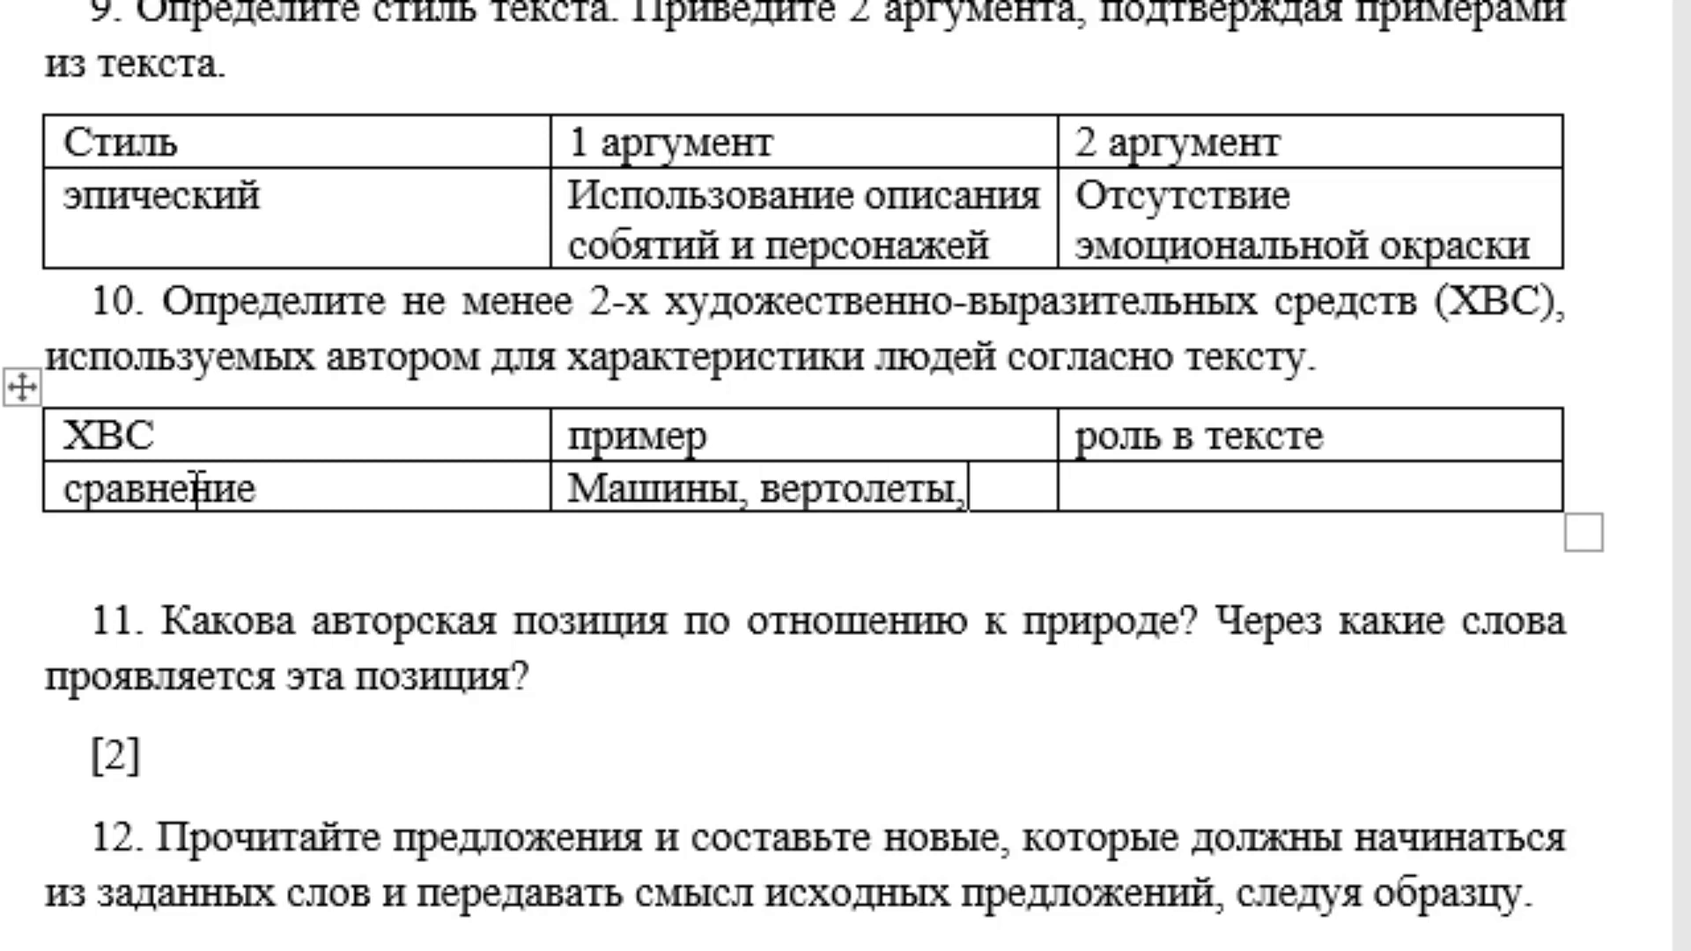
{"action": "type", "text": "скорос"}
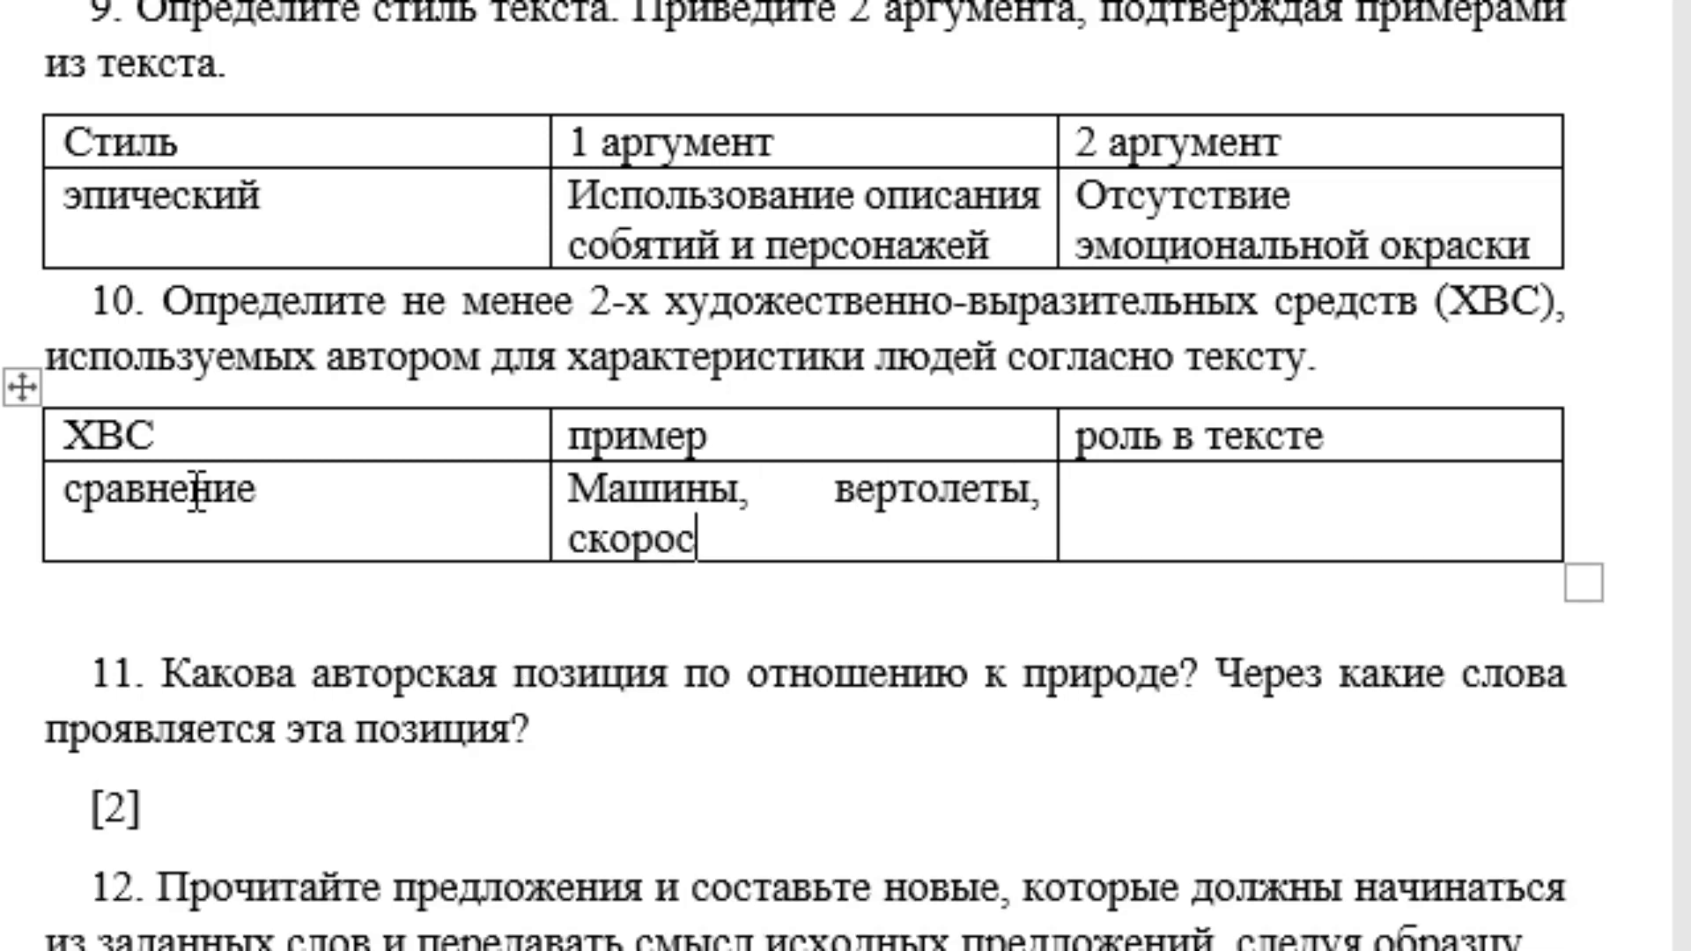
{"action": "type", "text": "трельные"}
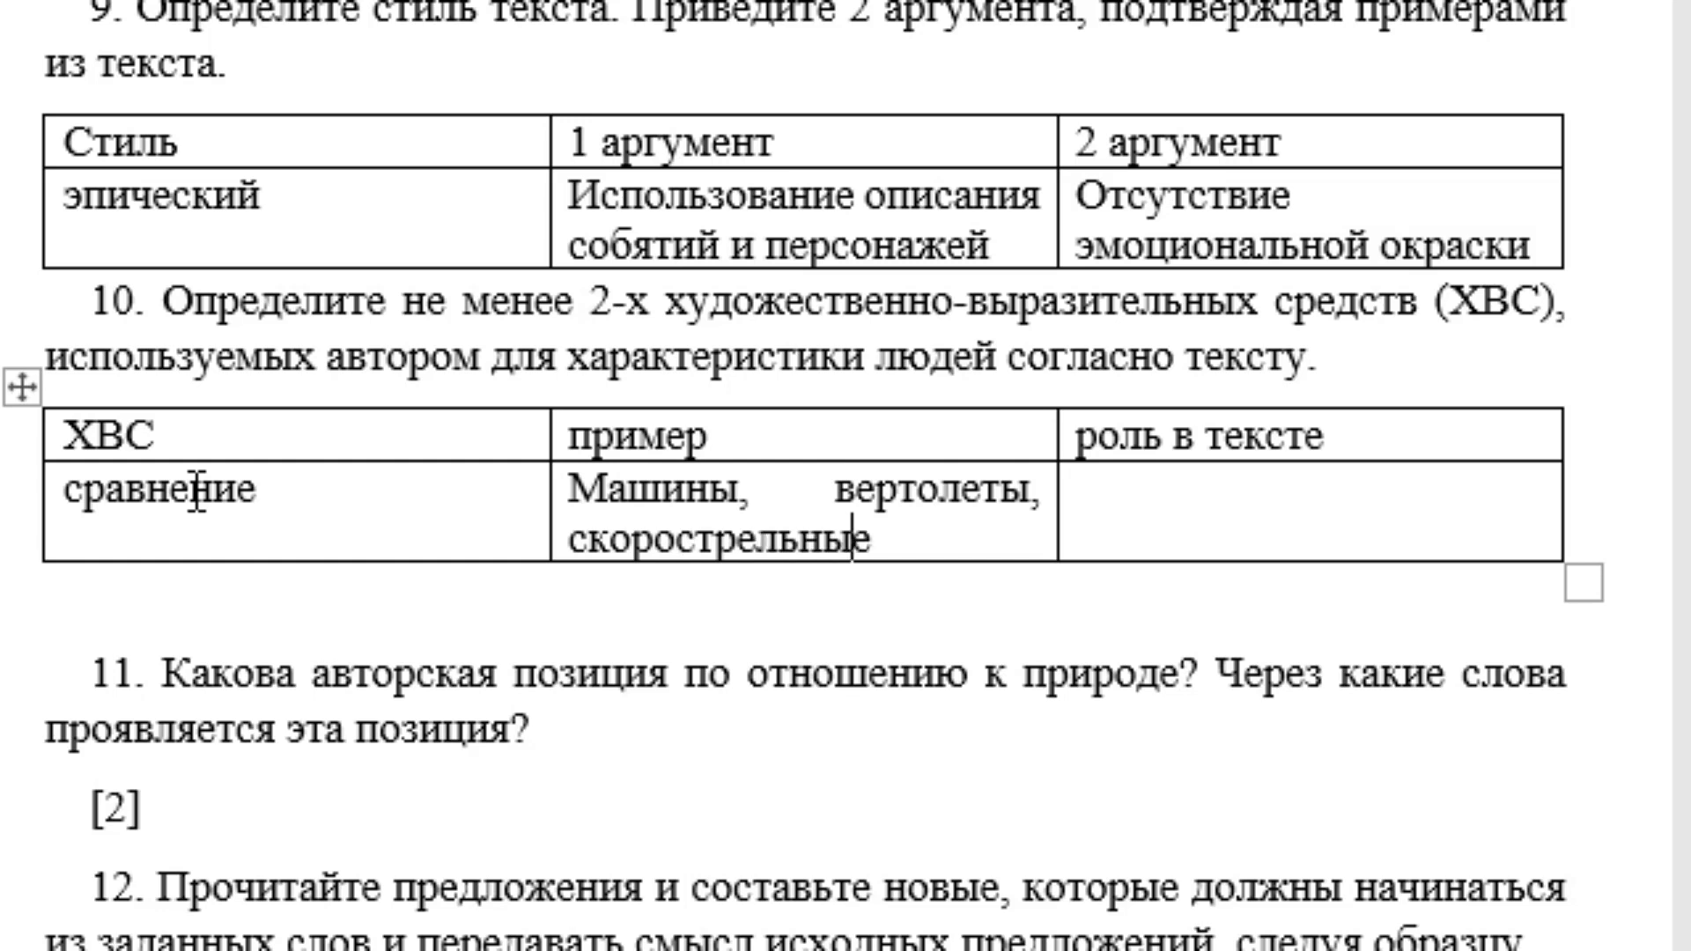
{"action": "type", "text": " винтов"}
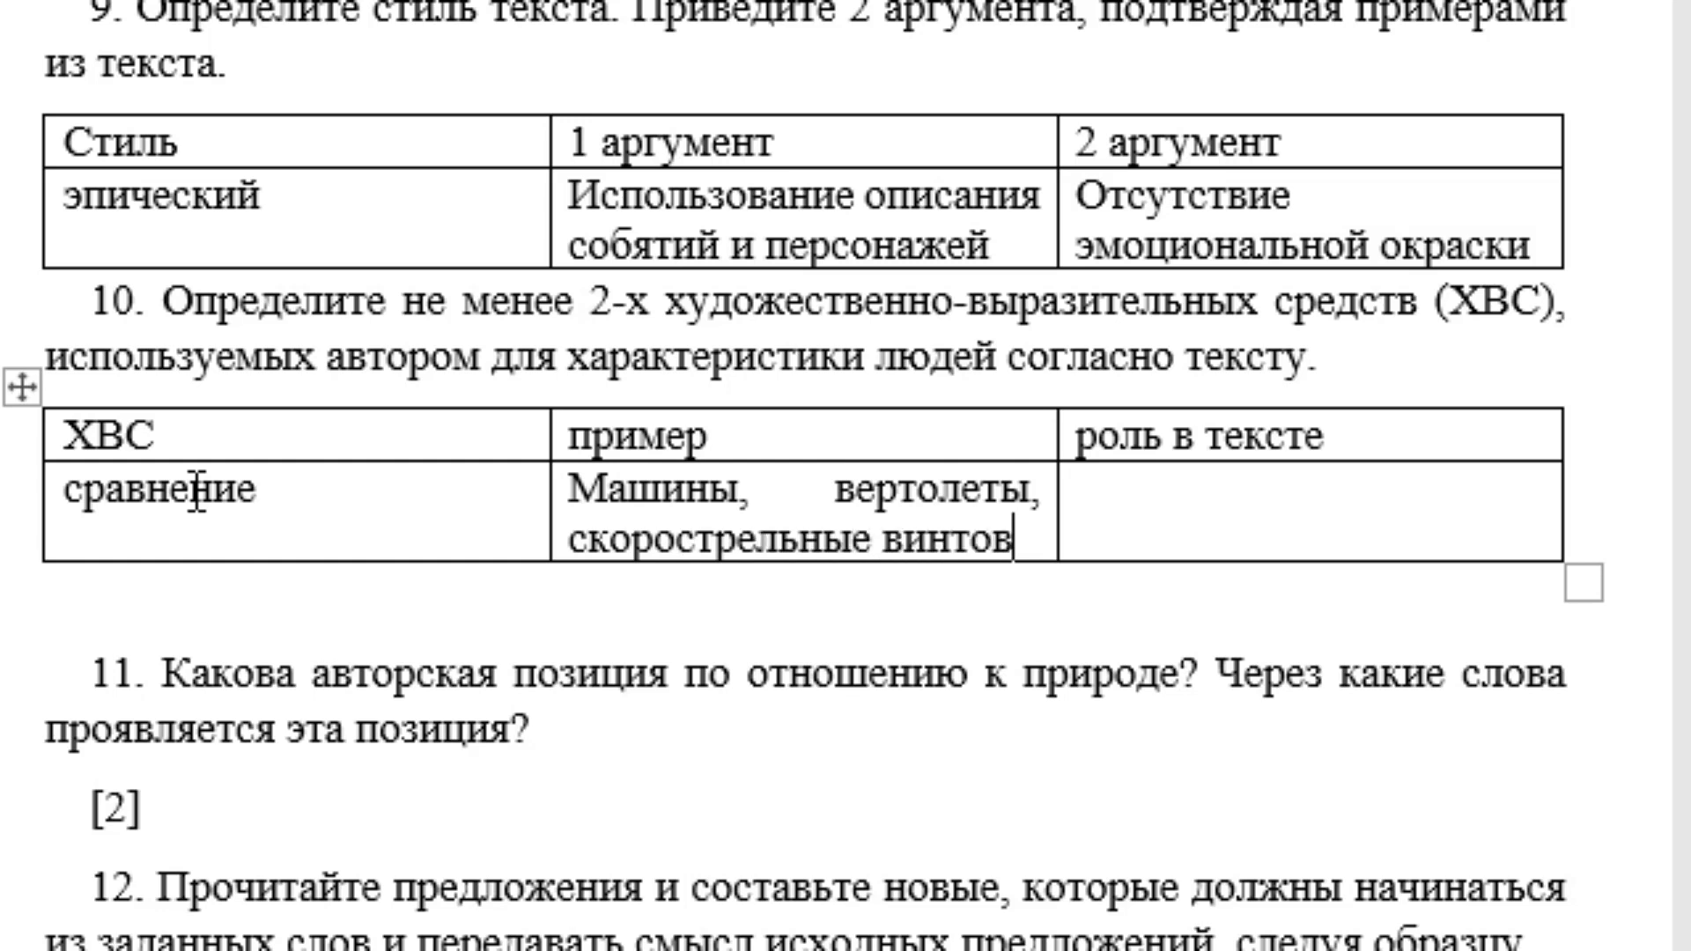
{"action": "type", "text": "ки"}
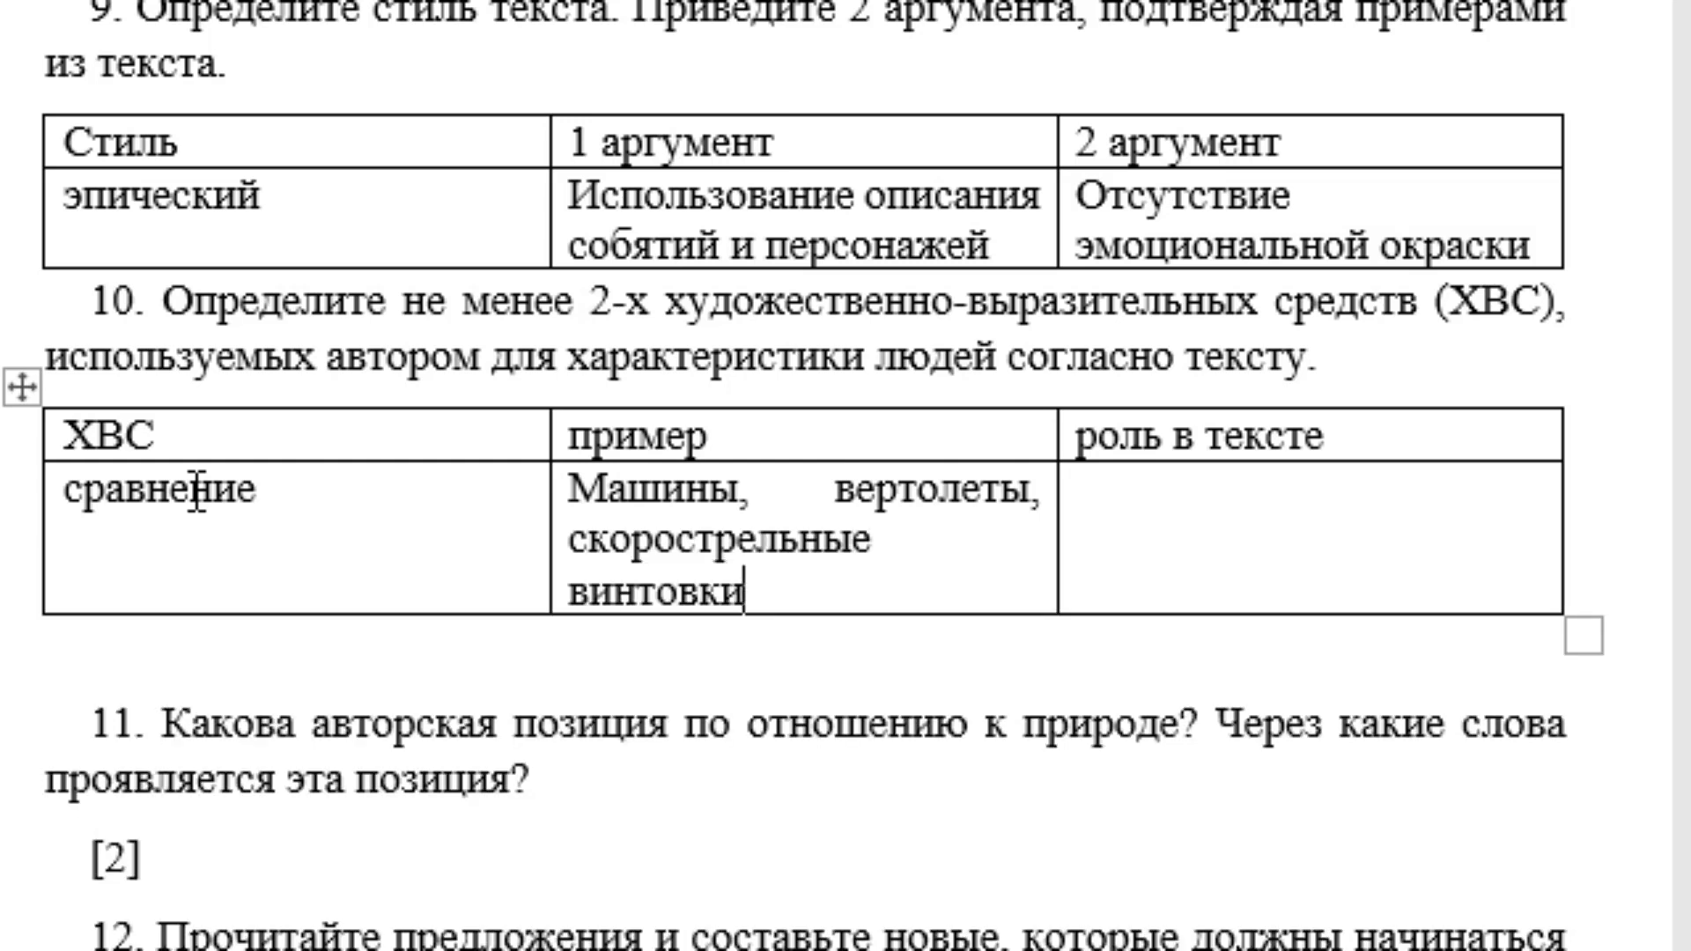
{"action": "key", "text": "Tab"}
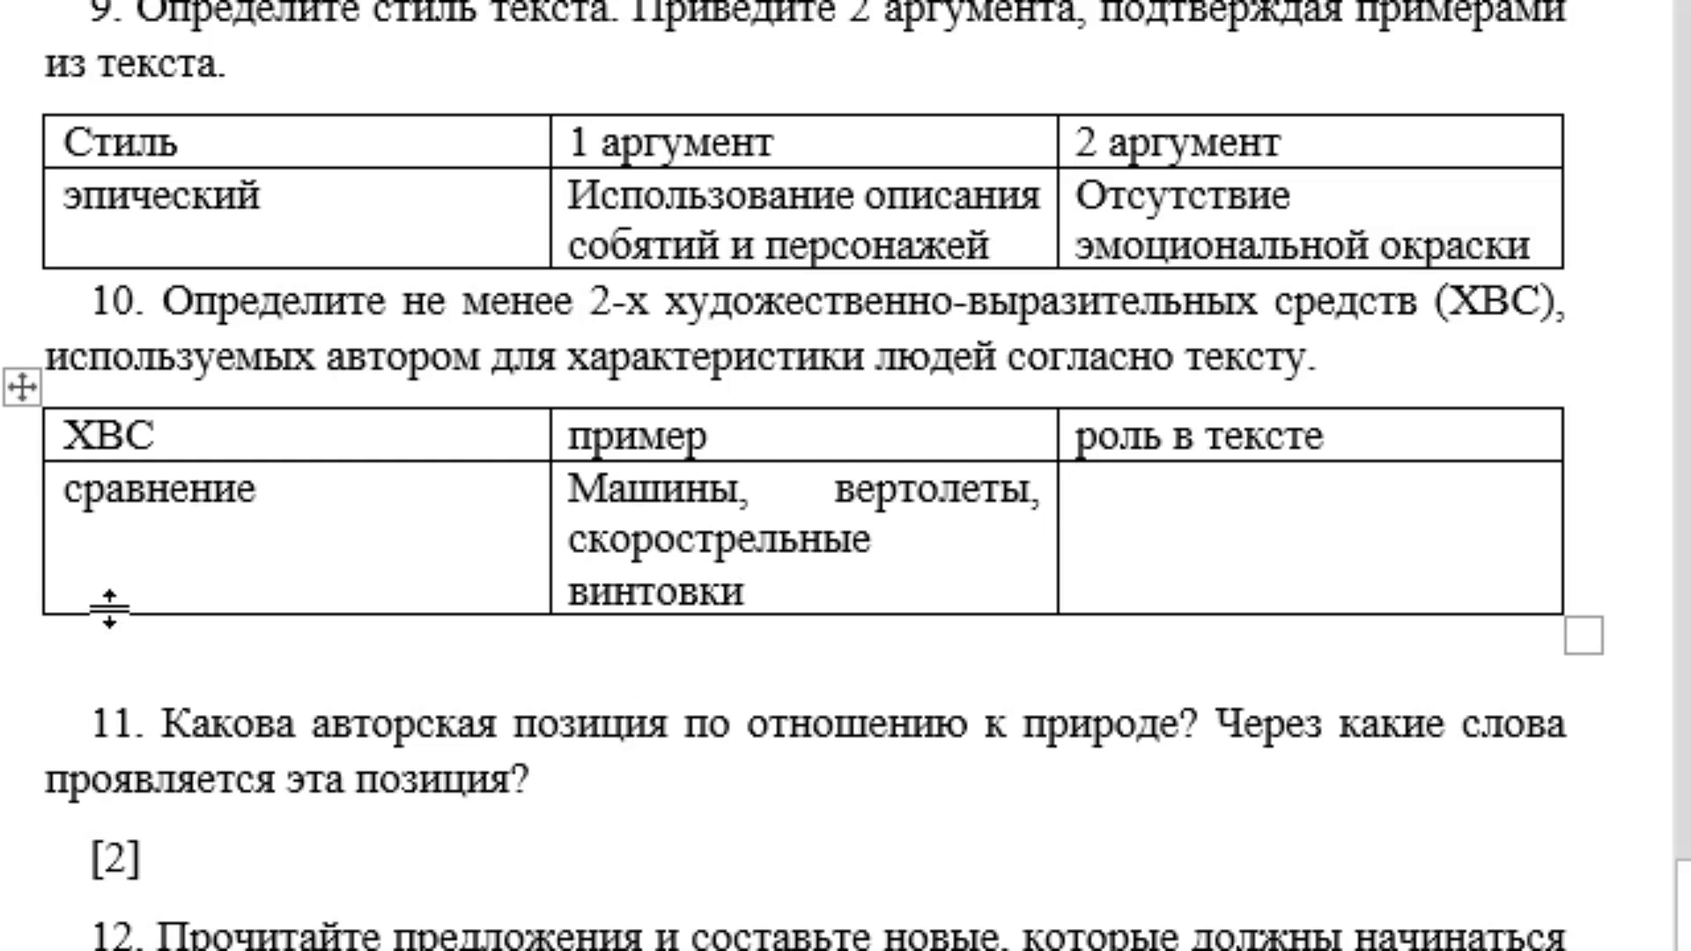
Add a new row to the task 10 table and type 'человекобоги', fixing the missing letter
{"action": "left_click_drag", "start_coordinate": [163, 301], "coordinate": [807, 540]}
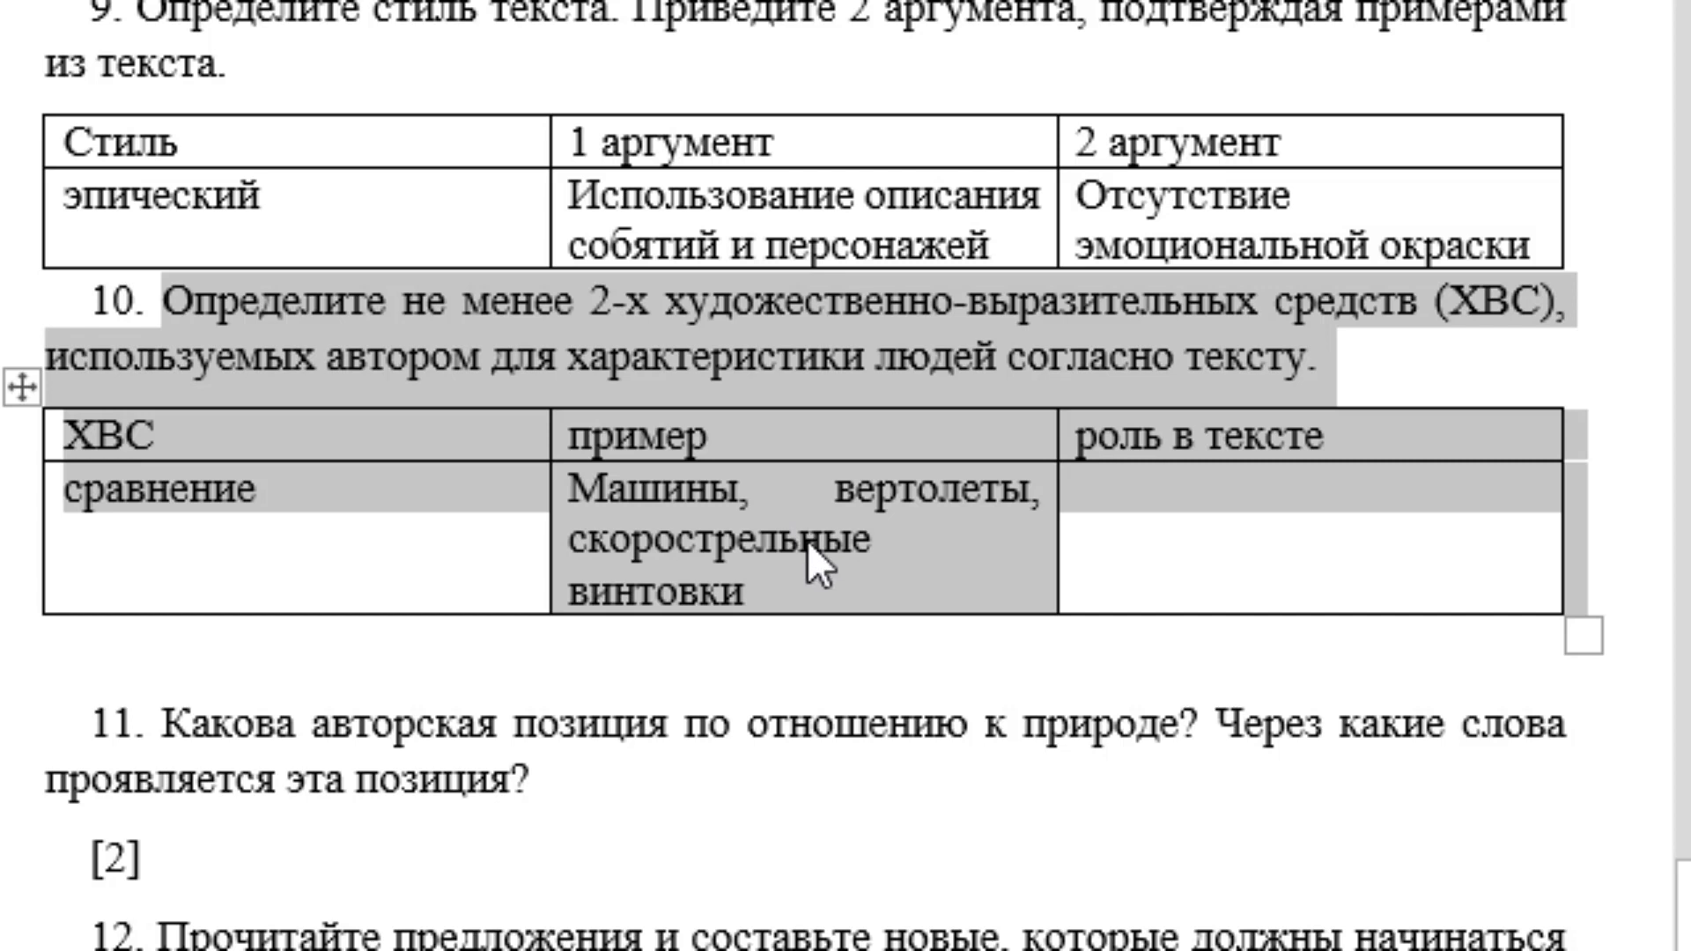
{"action": "left_click", "coordinate": [806, 541]}
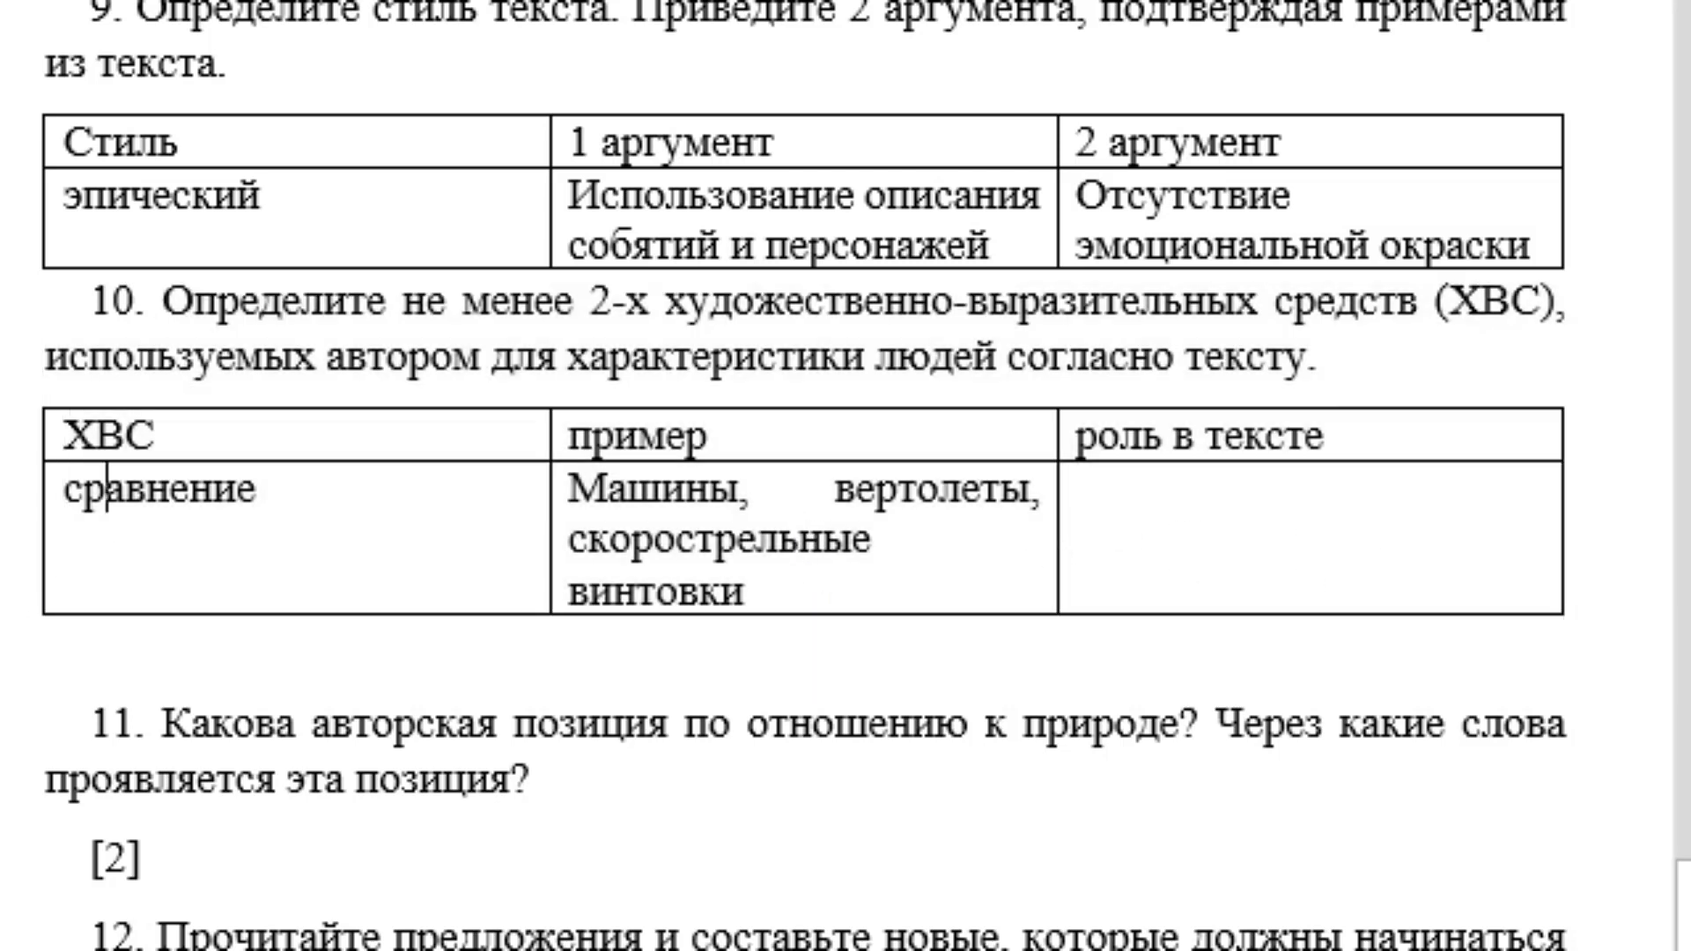
{"action": "left_click", "coordinate": [22, 618]}
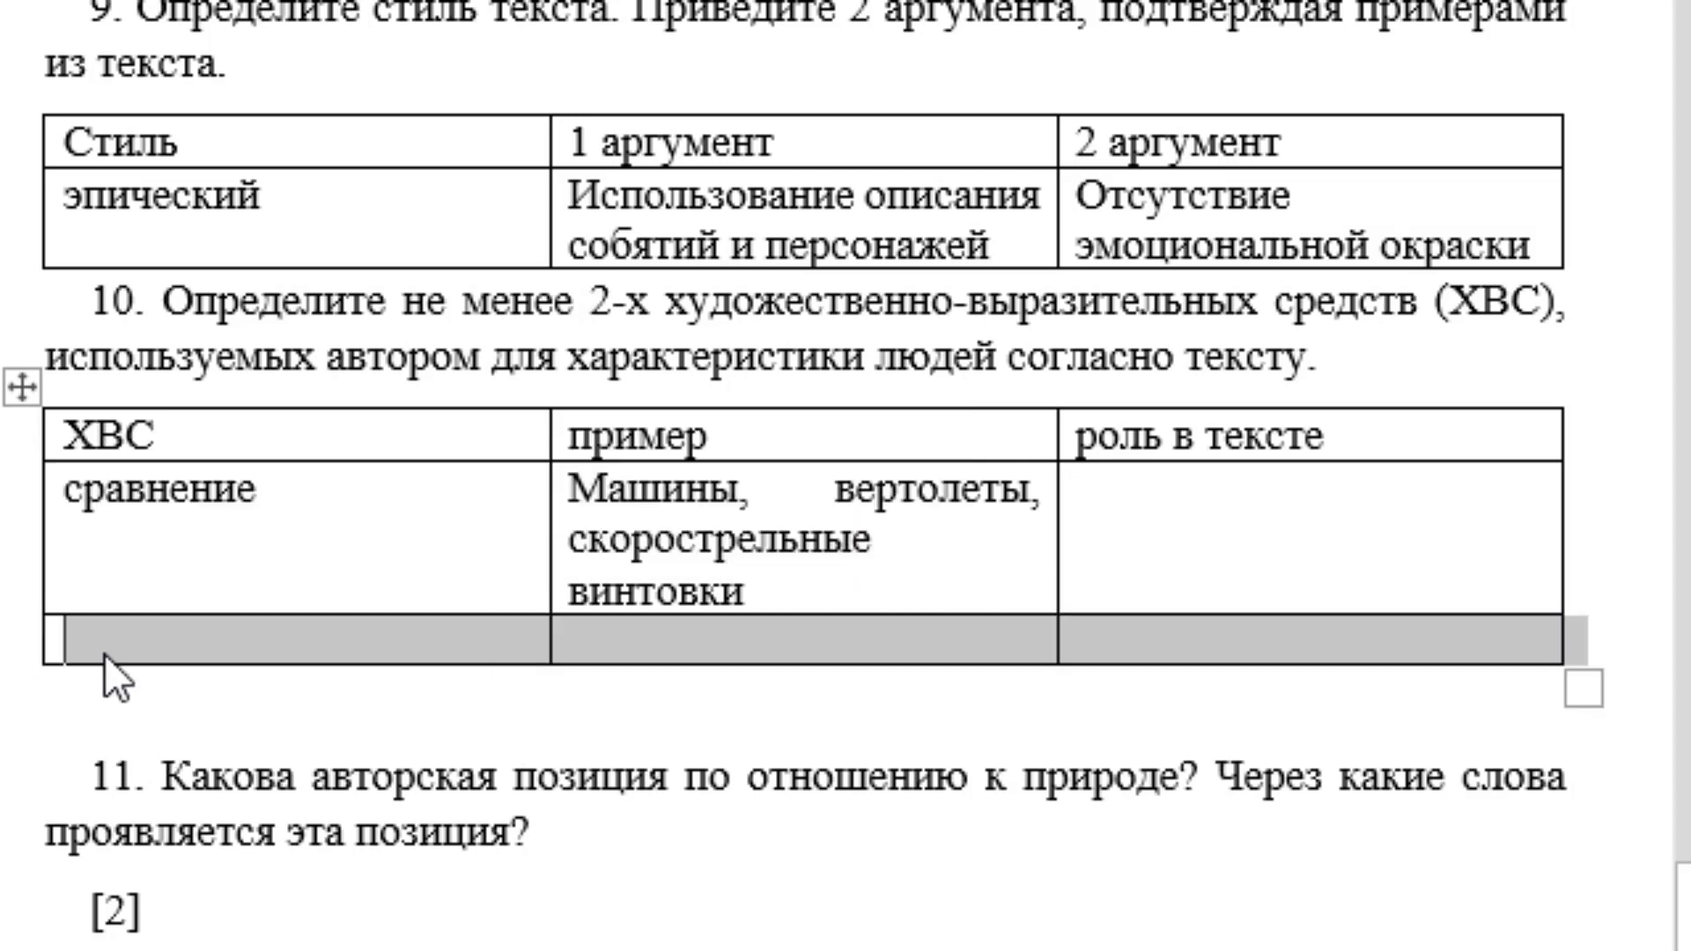
{"action": "left_click", "coordinate": [104, 653]}
{"action": "type", "text": "ч"}
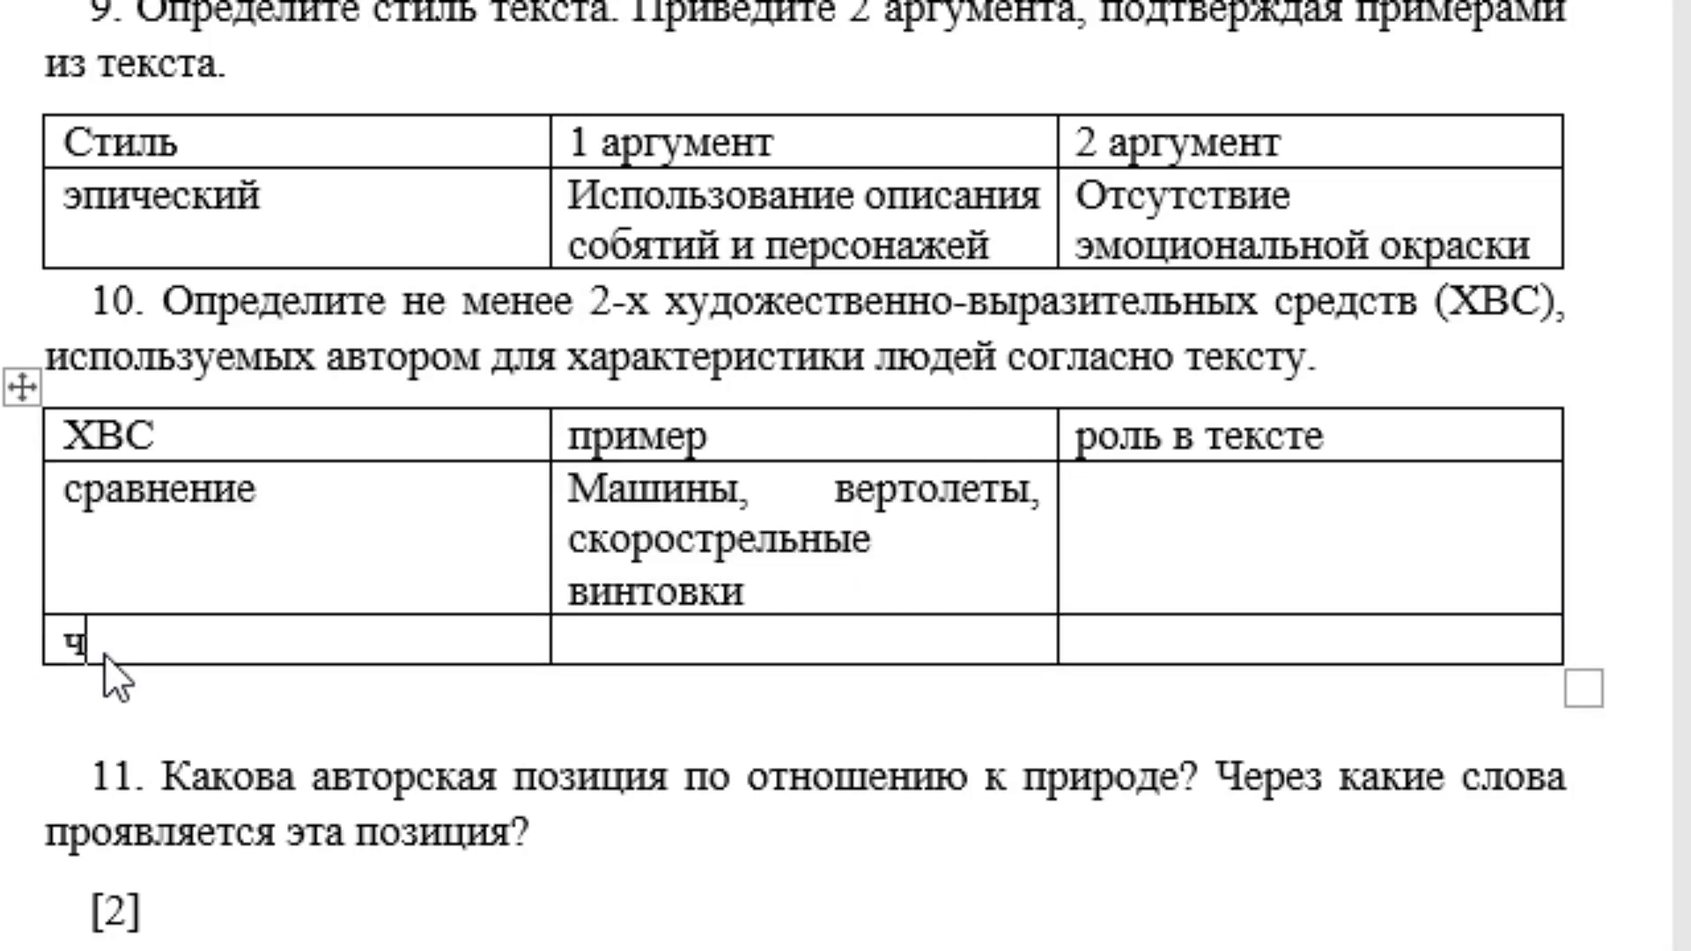
{"action": "type", "text": "елове"}
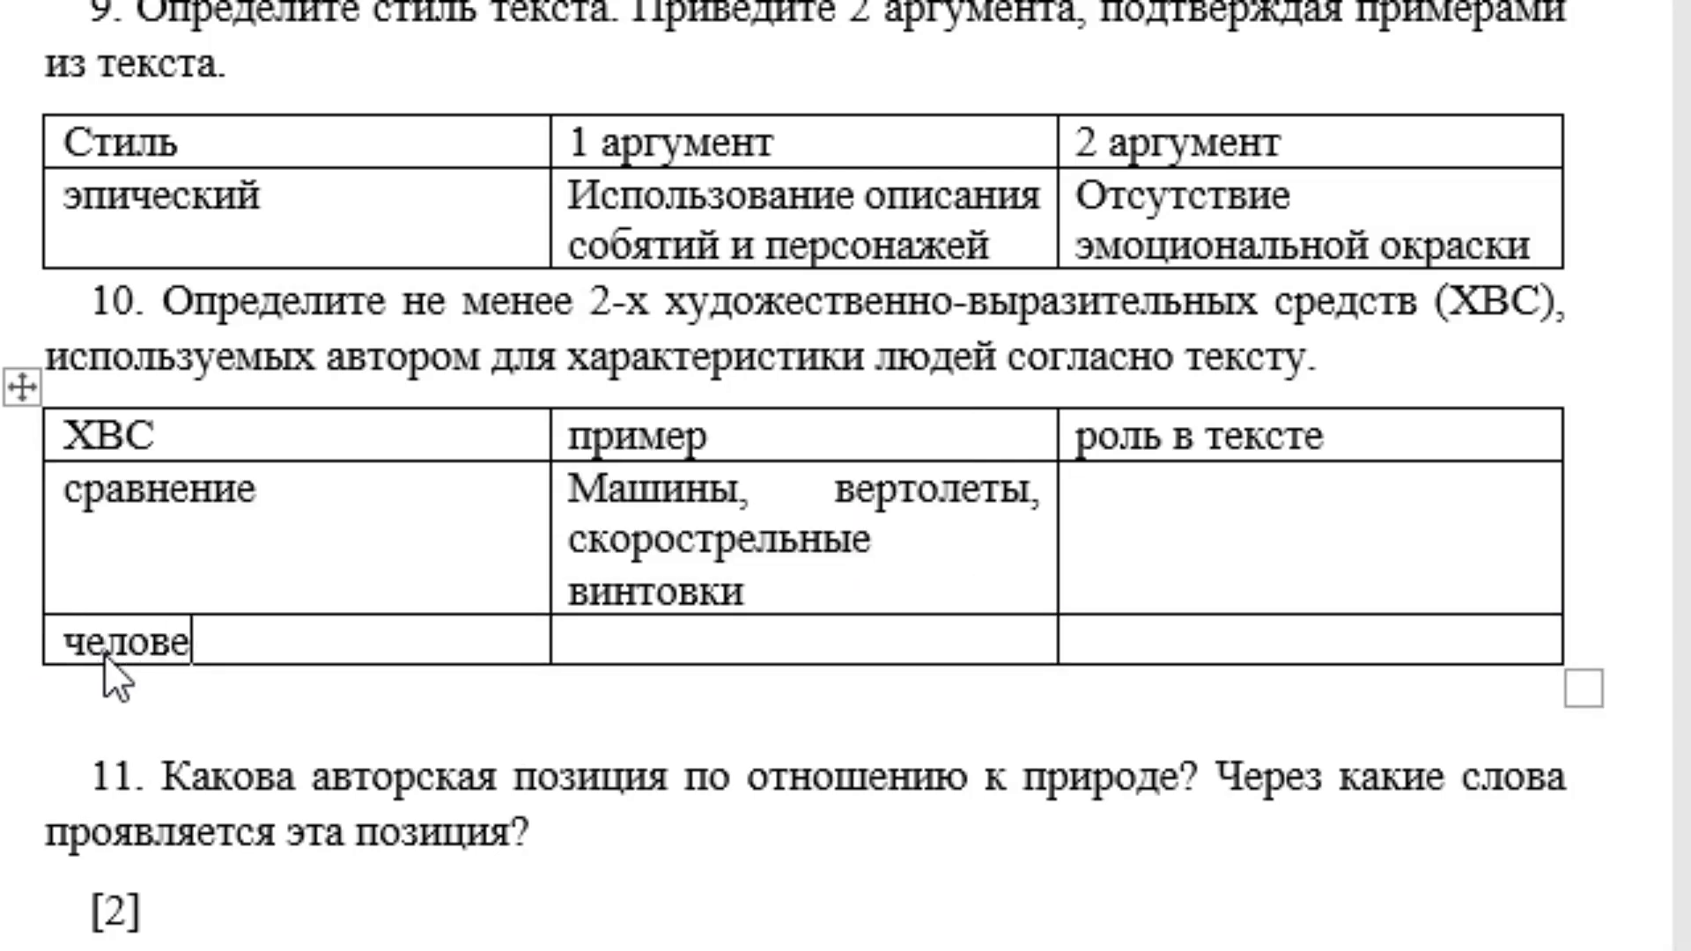
{"action": "type", "text": "обоги"}
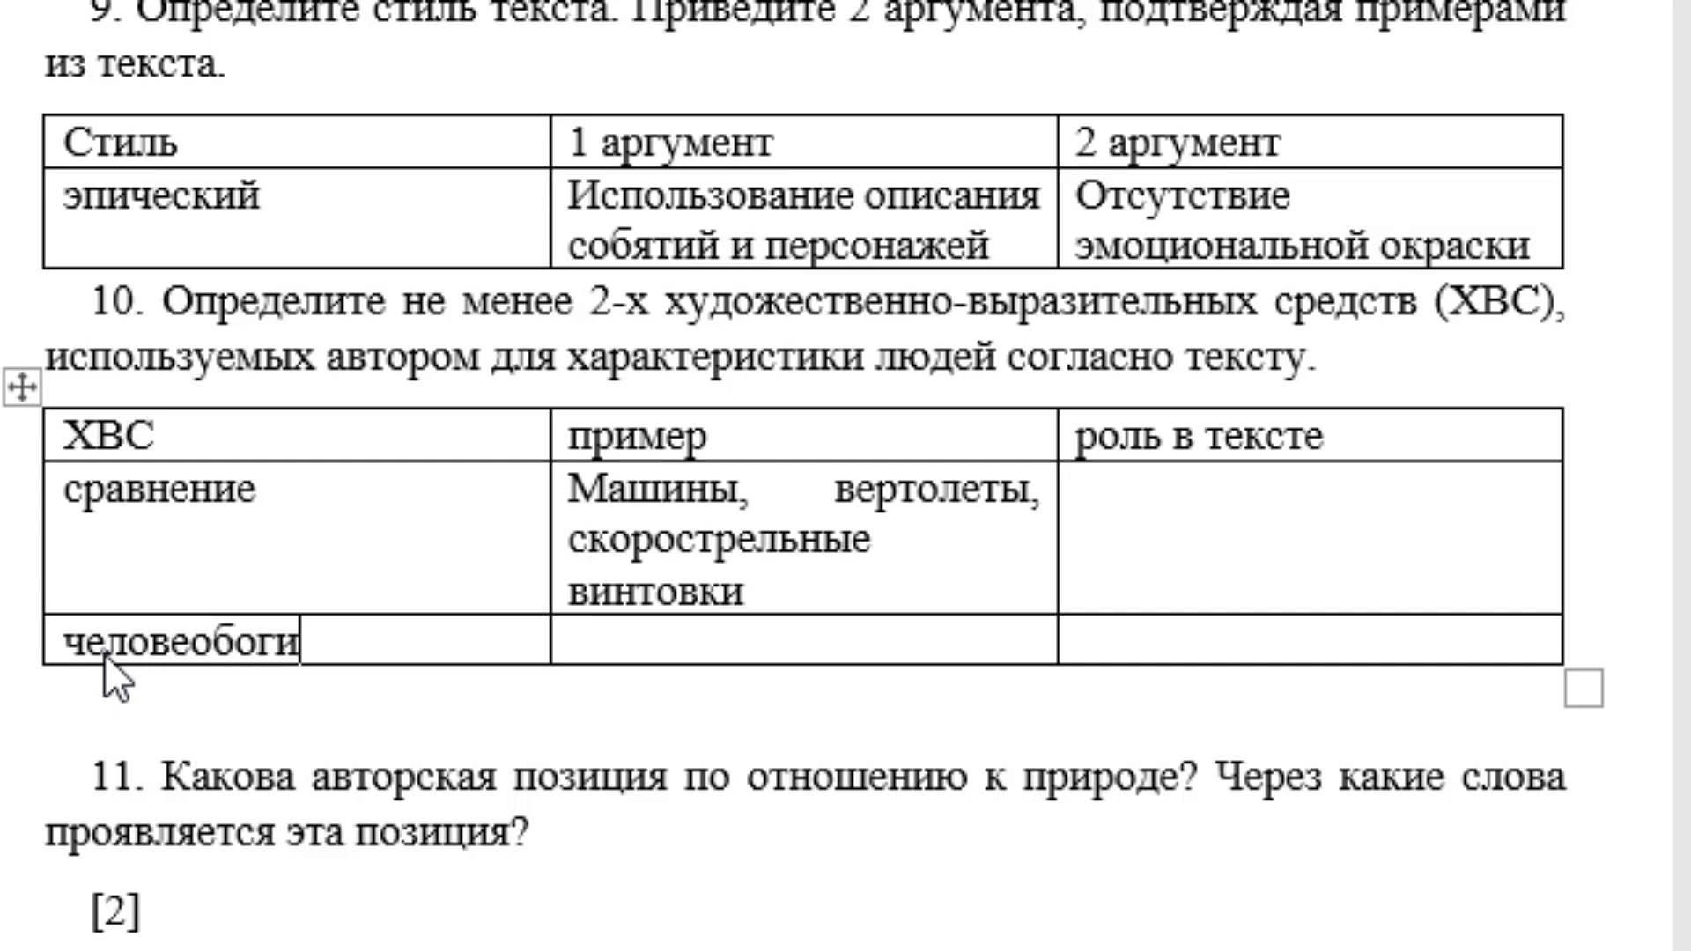
{"action": "left_click", "coordinate": [173, 641]}
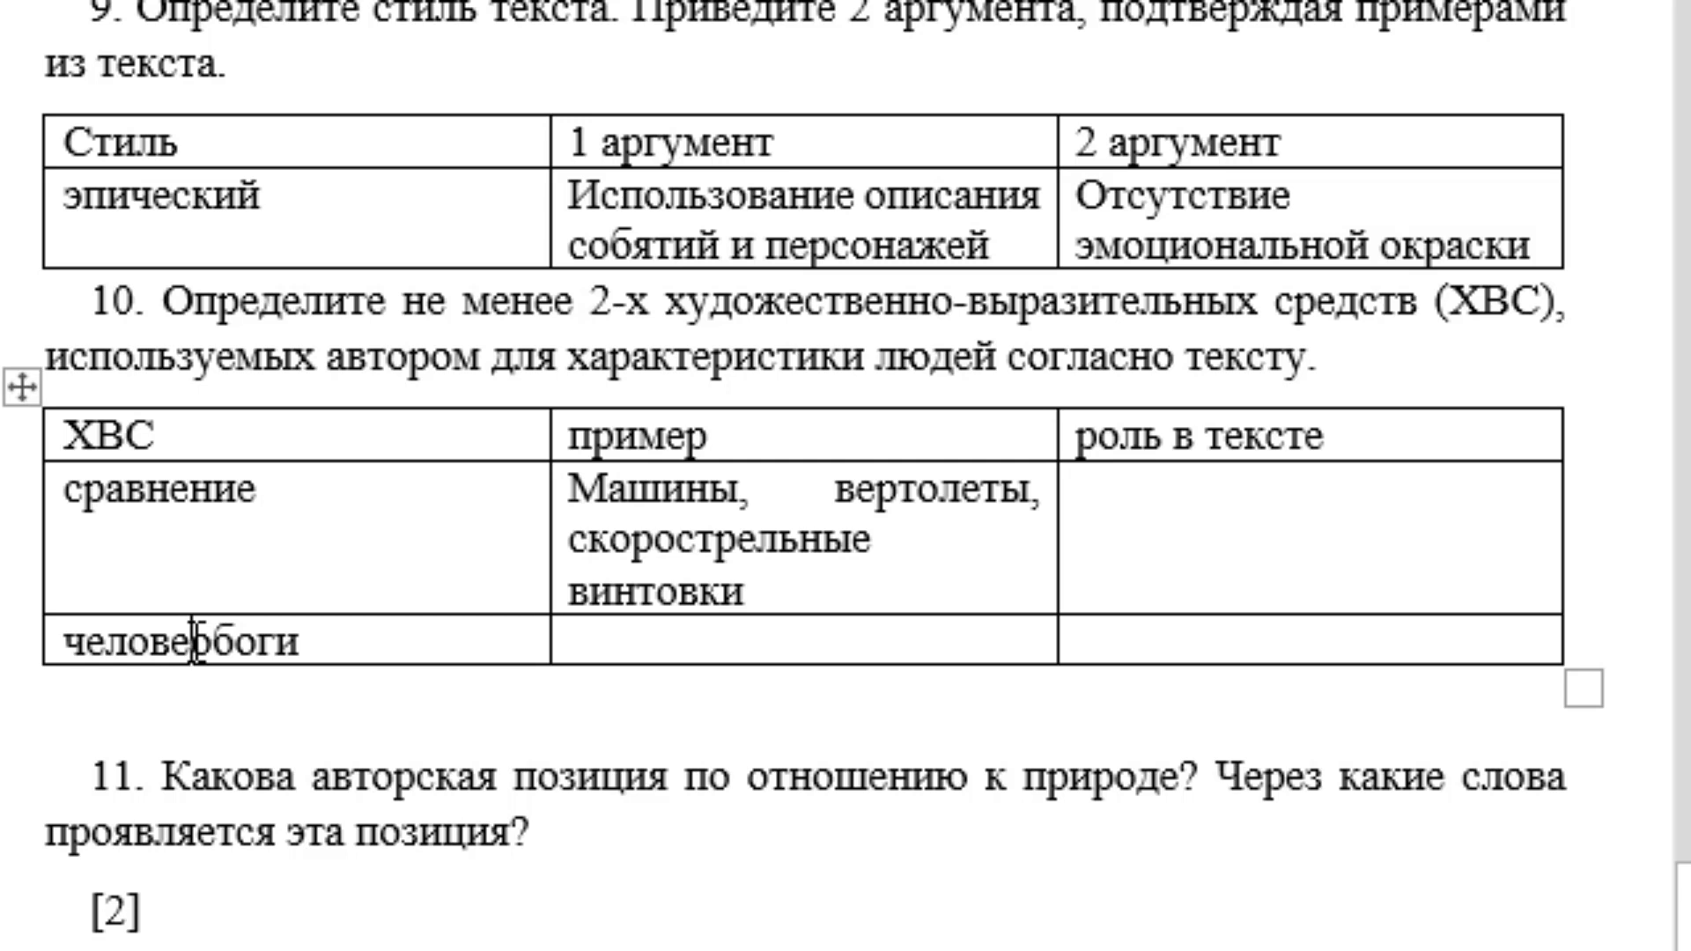
{"action": "type", "text": "к"}
Move 'человекобоги' into the пример cell and label the row 'метафора'
{"action": "double_click", "coordinate": [203, 648]}
{"action": "left_click_drag", "start_coordinate": [203, 648], "coordinate": [573, 656]}
{"action": "left_click", "coordinate": [331, 650]}
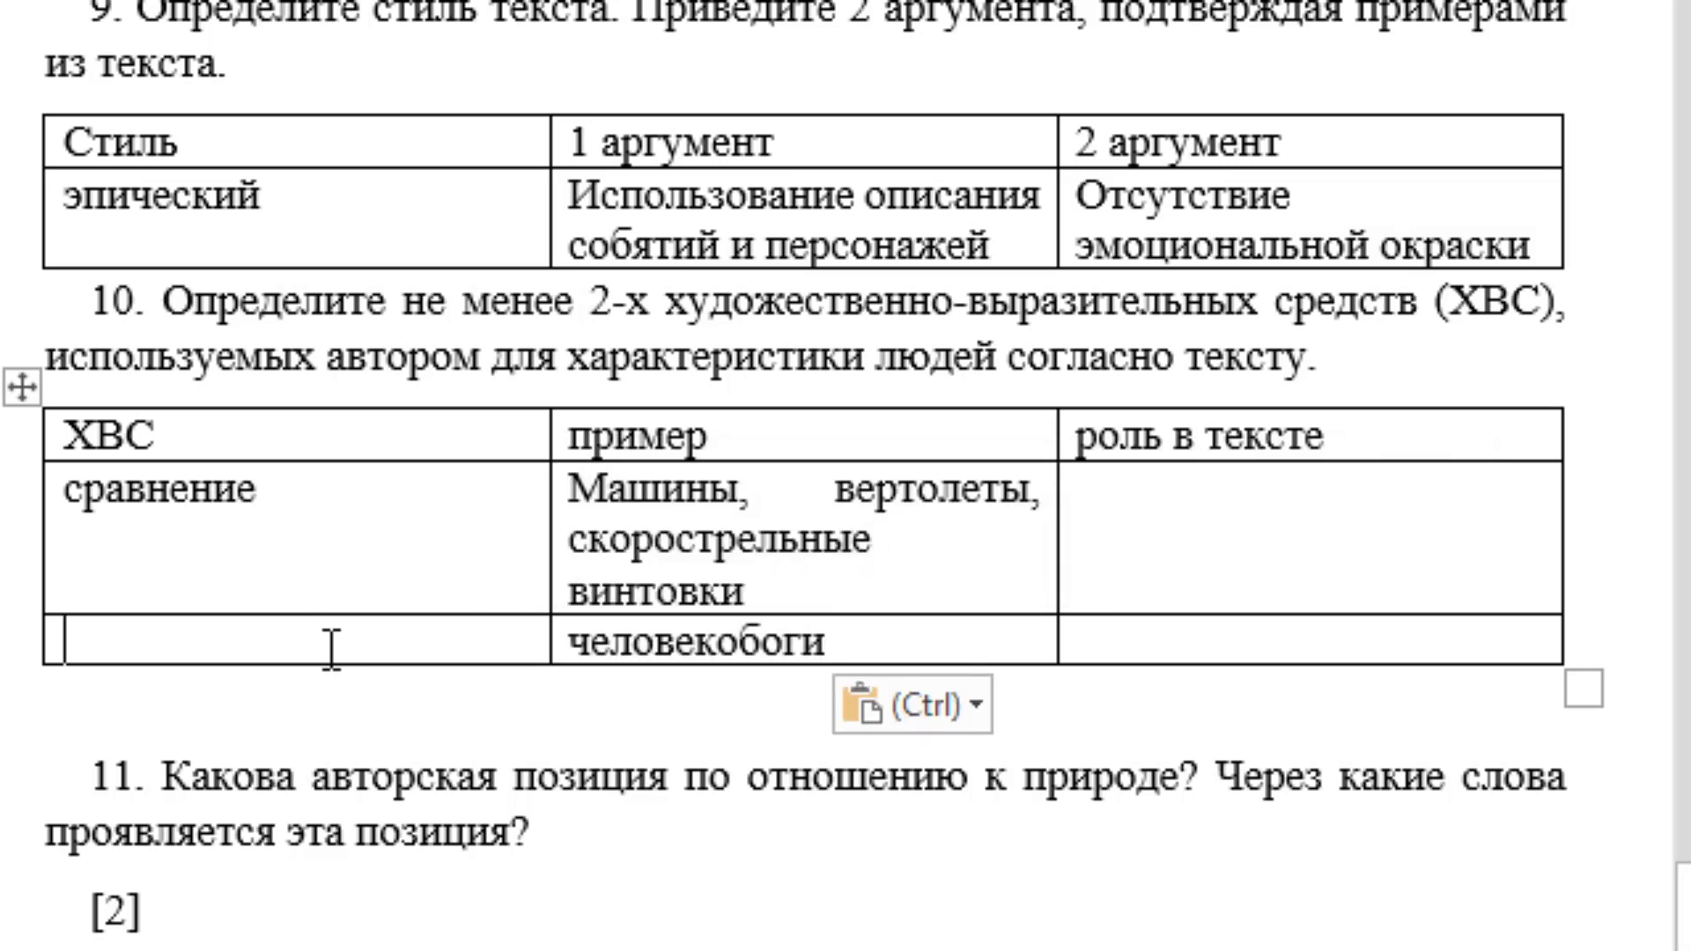
{"action": "type", "text": "ме"}
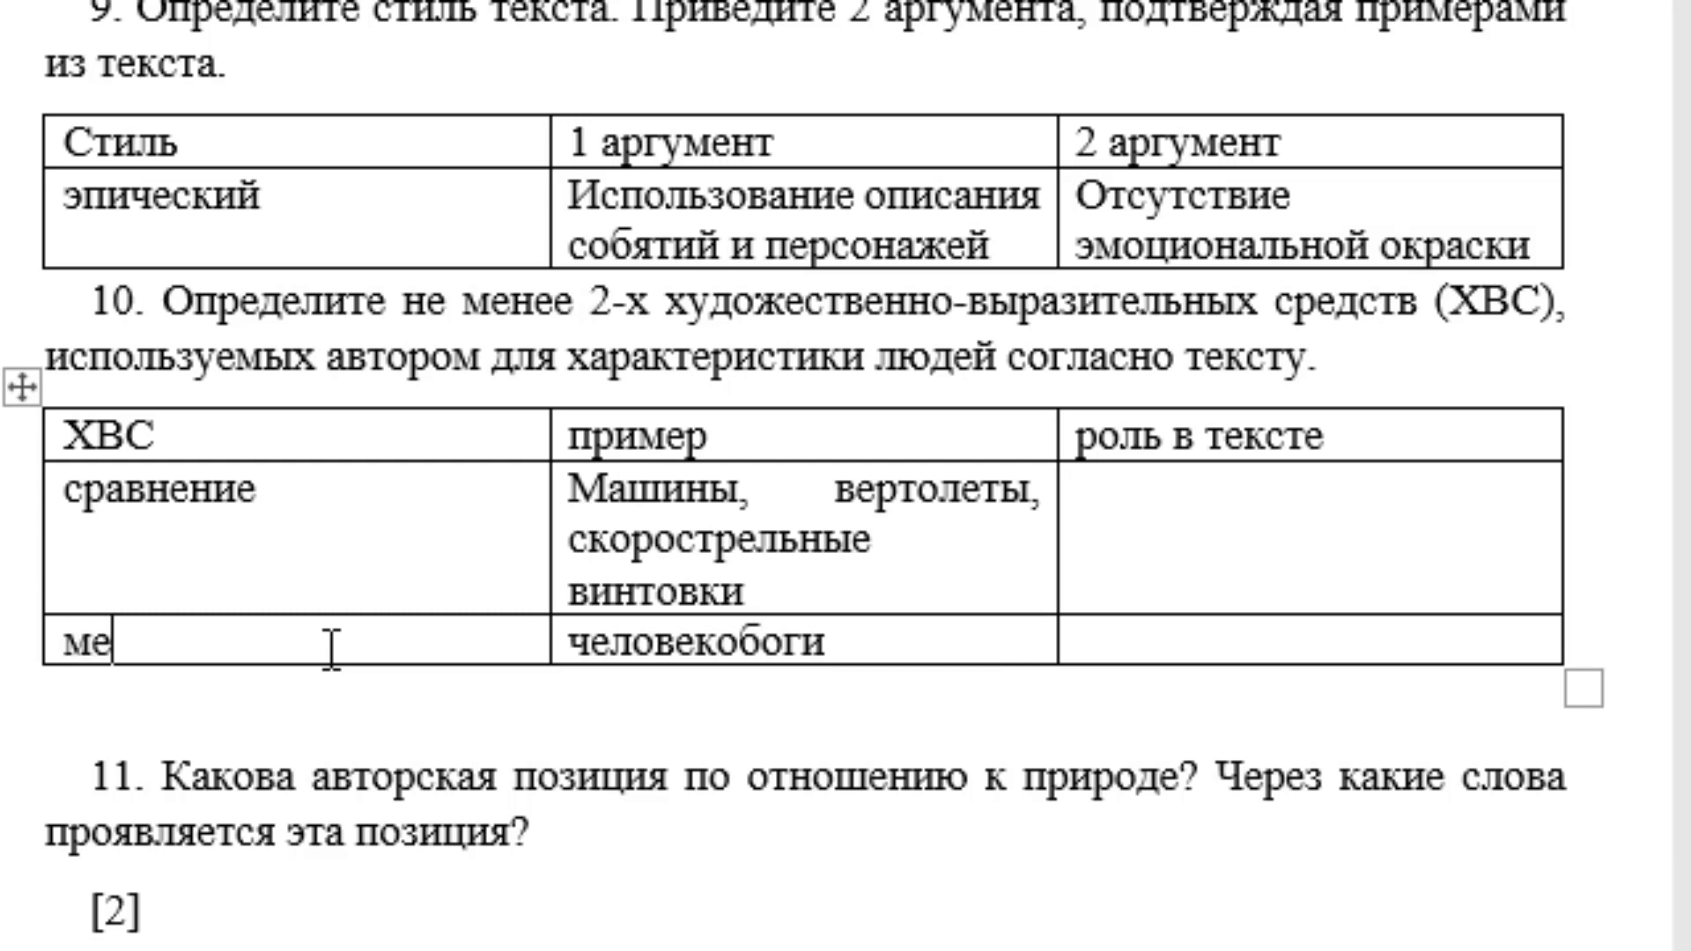
{"action": "type", "text": "тафор"}
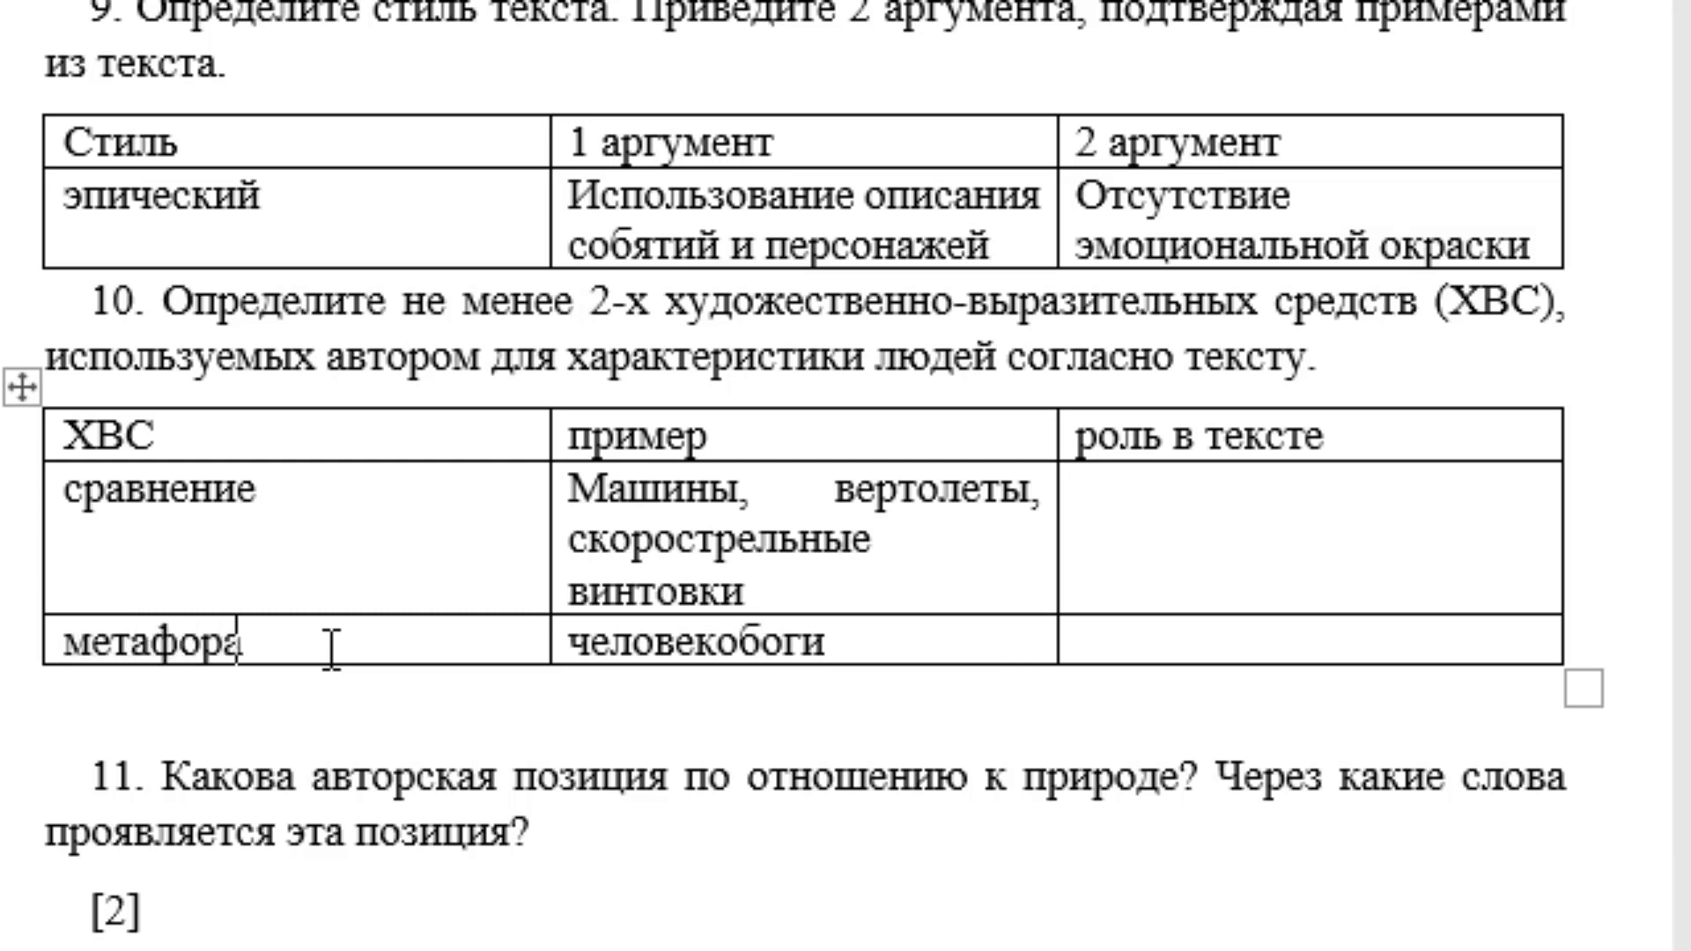
{"action": "type", "text": "а"}
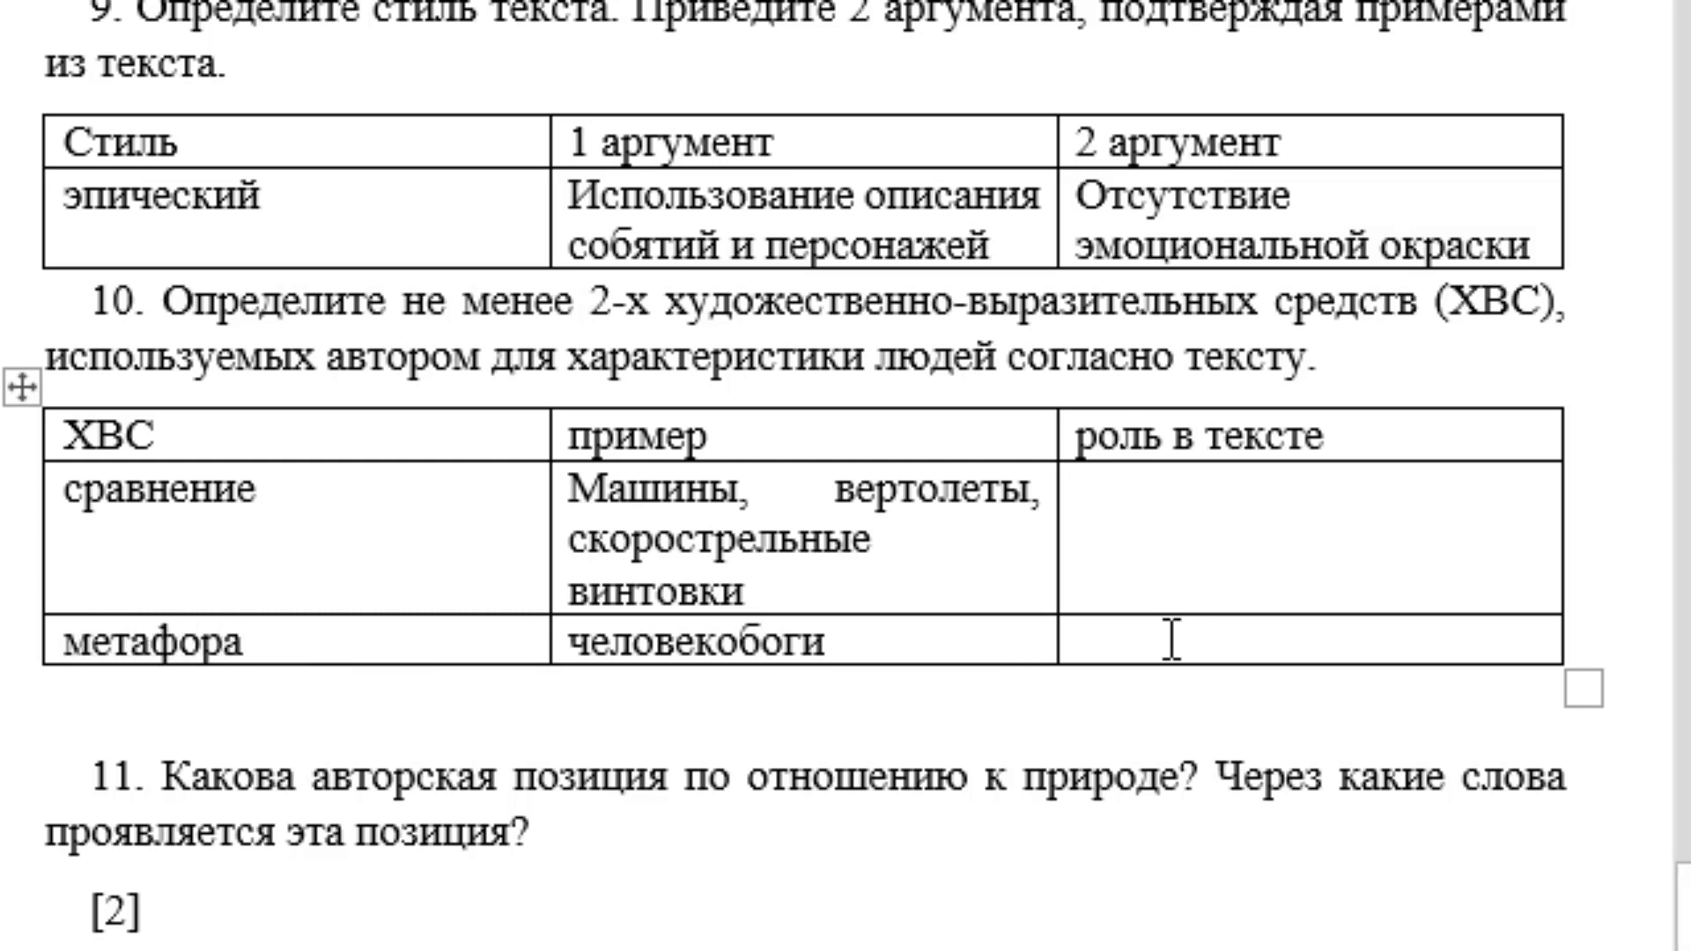
Begin the metaphor's роль в тексте cell with 'Это ХВС описывает людей как богов,'
{"action": "left_click", "coordinate": [1121, 641]}
{"action": "type", "text": "эт"}
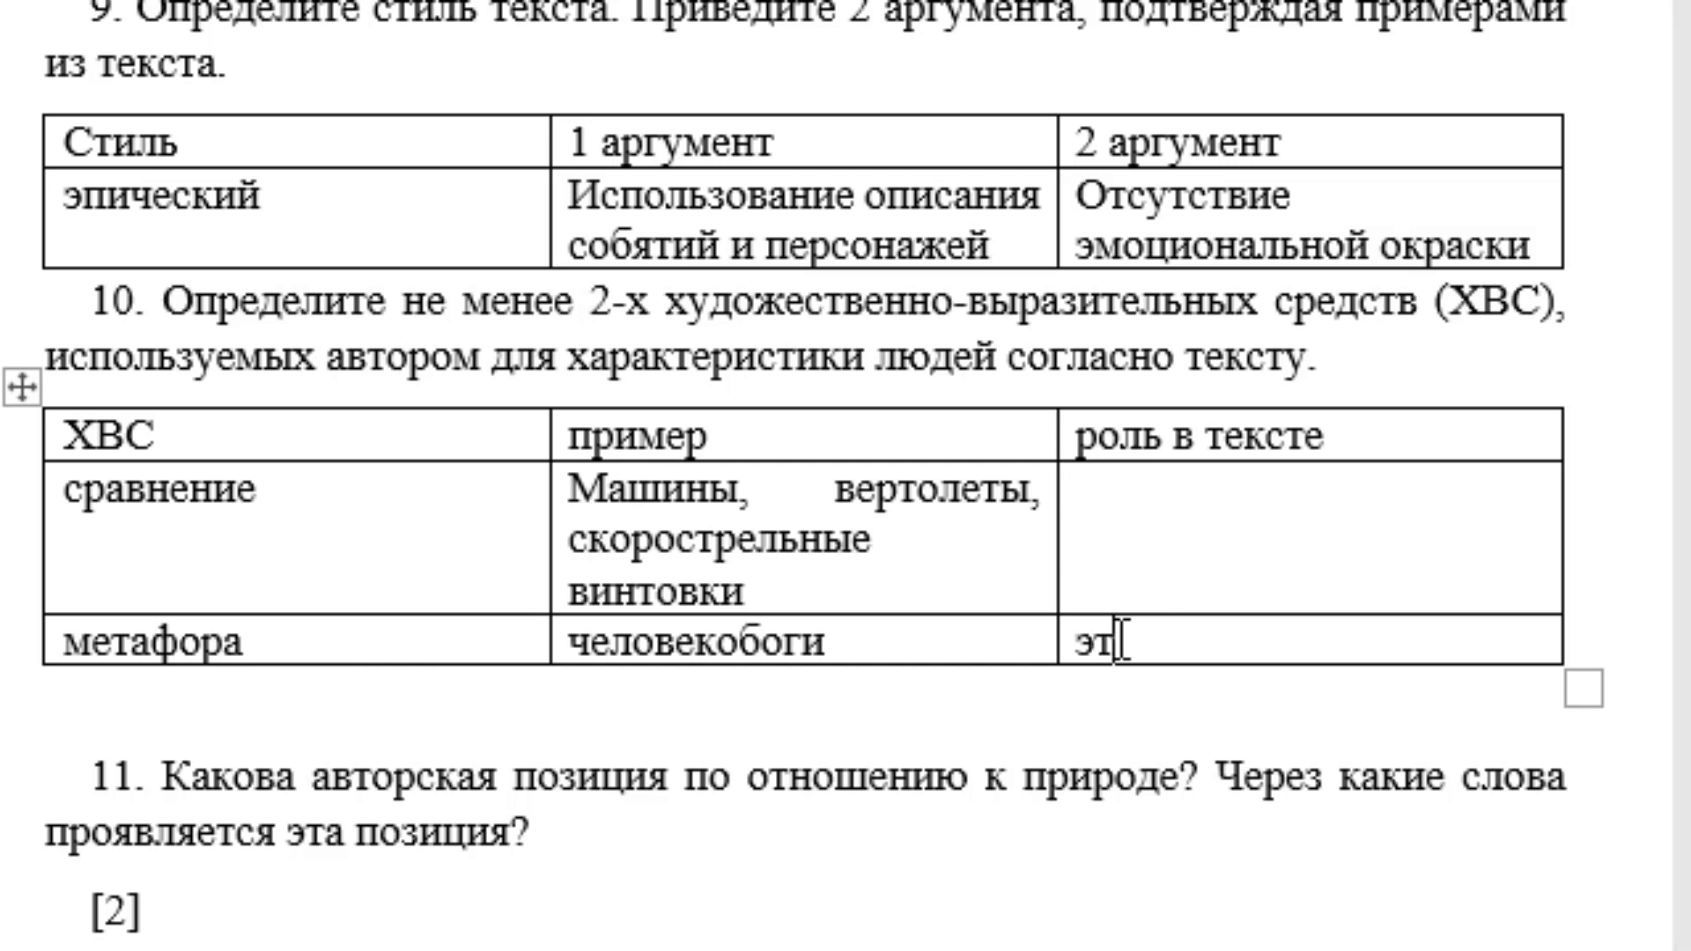
{"action": "type", "text": "о "}
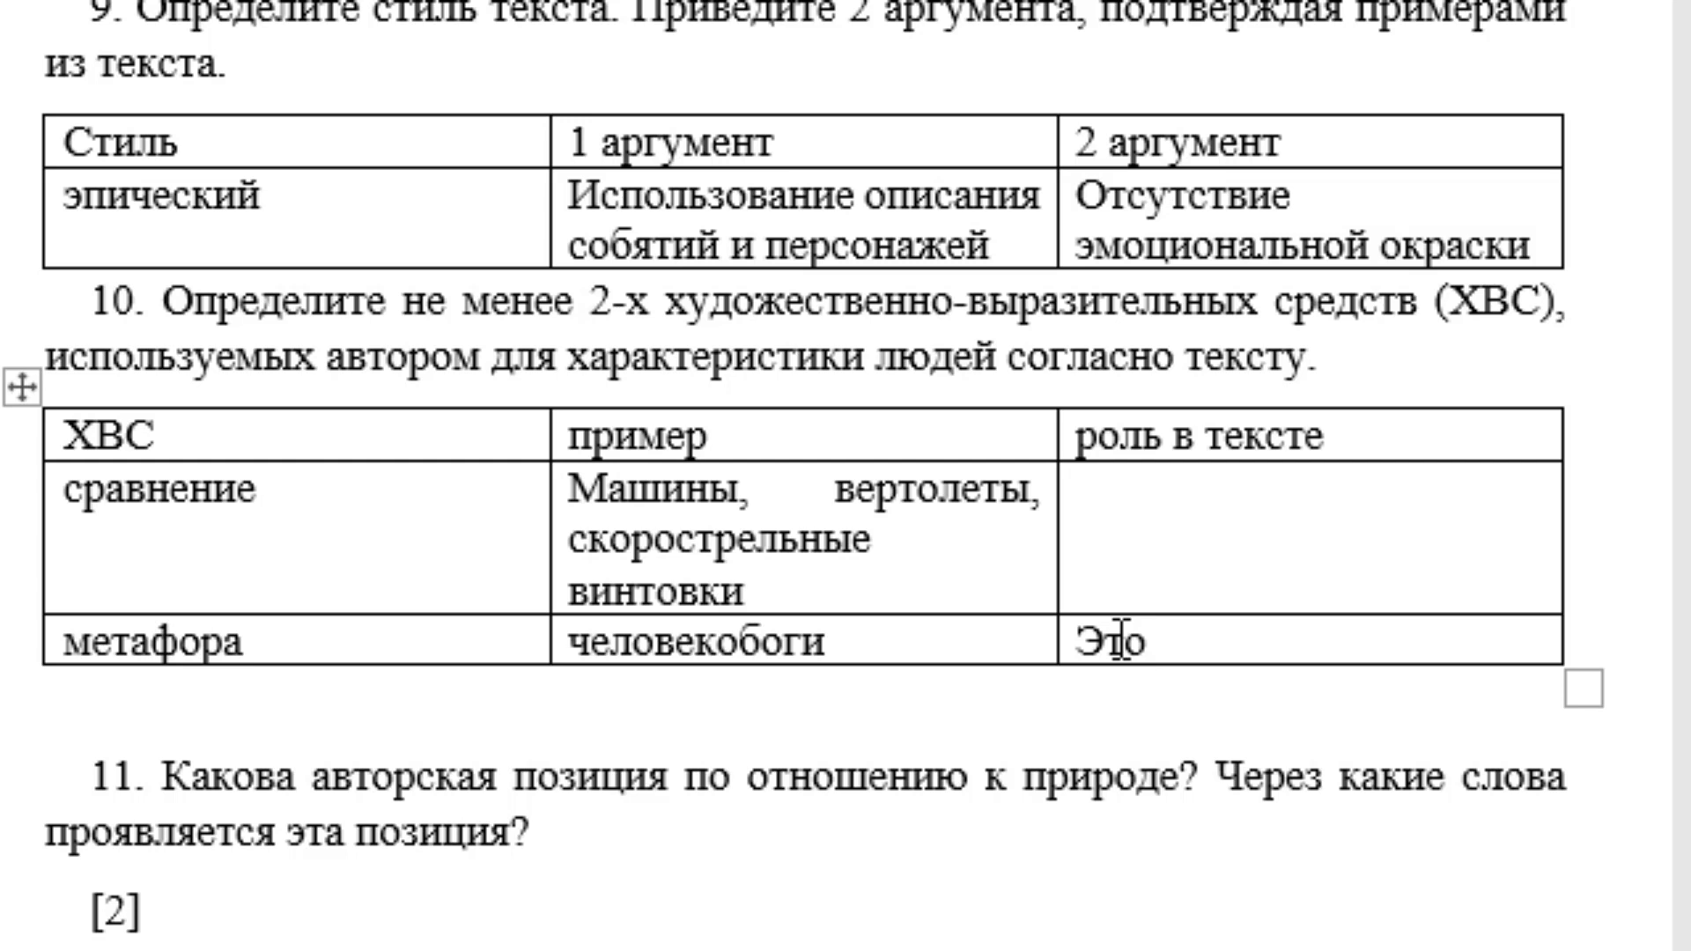
{"action": "type", "text": "хвс"}
{"action": "key", "text": "BackSpace"}
{"action": "key", "text": "BackSpace"}
{"action": "key", "text": "BackSpace"}
{"action": "type", "text": "ХВС"}
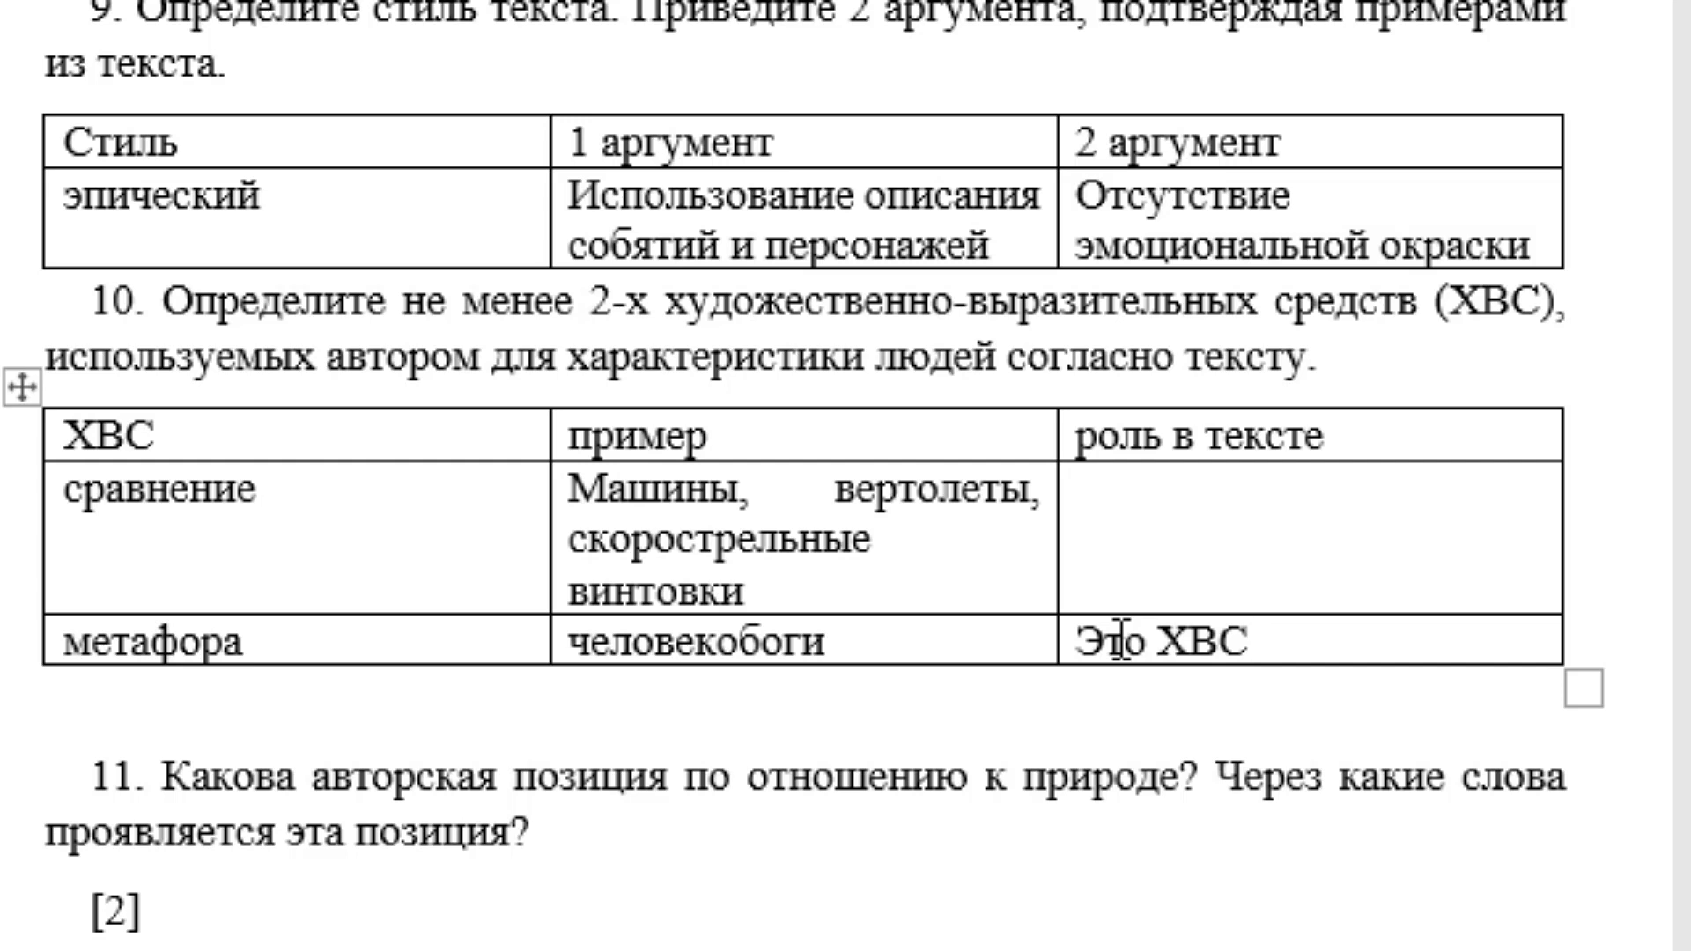
{"action": "type", "text": " опи"}
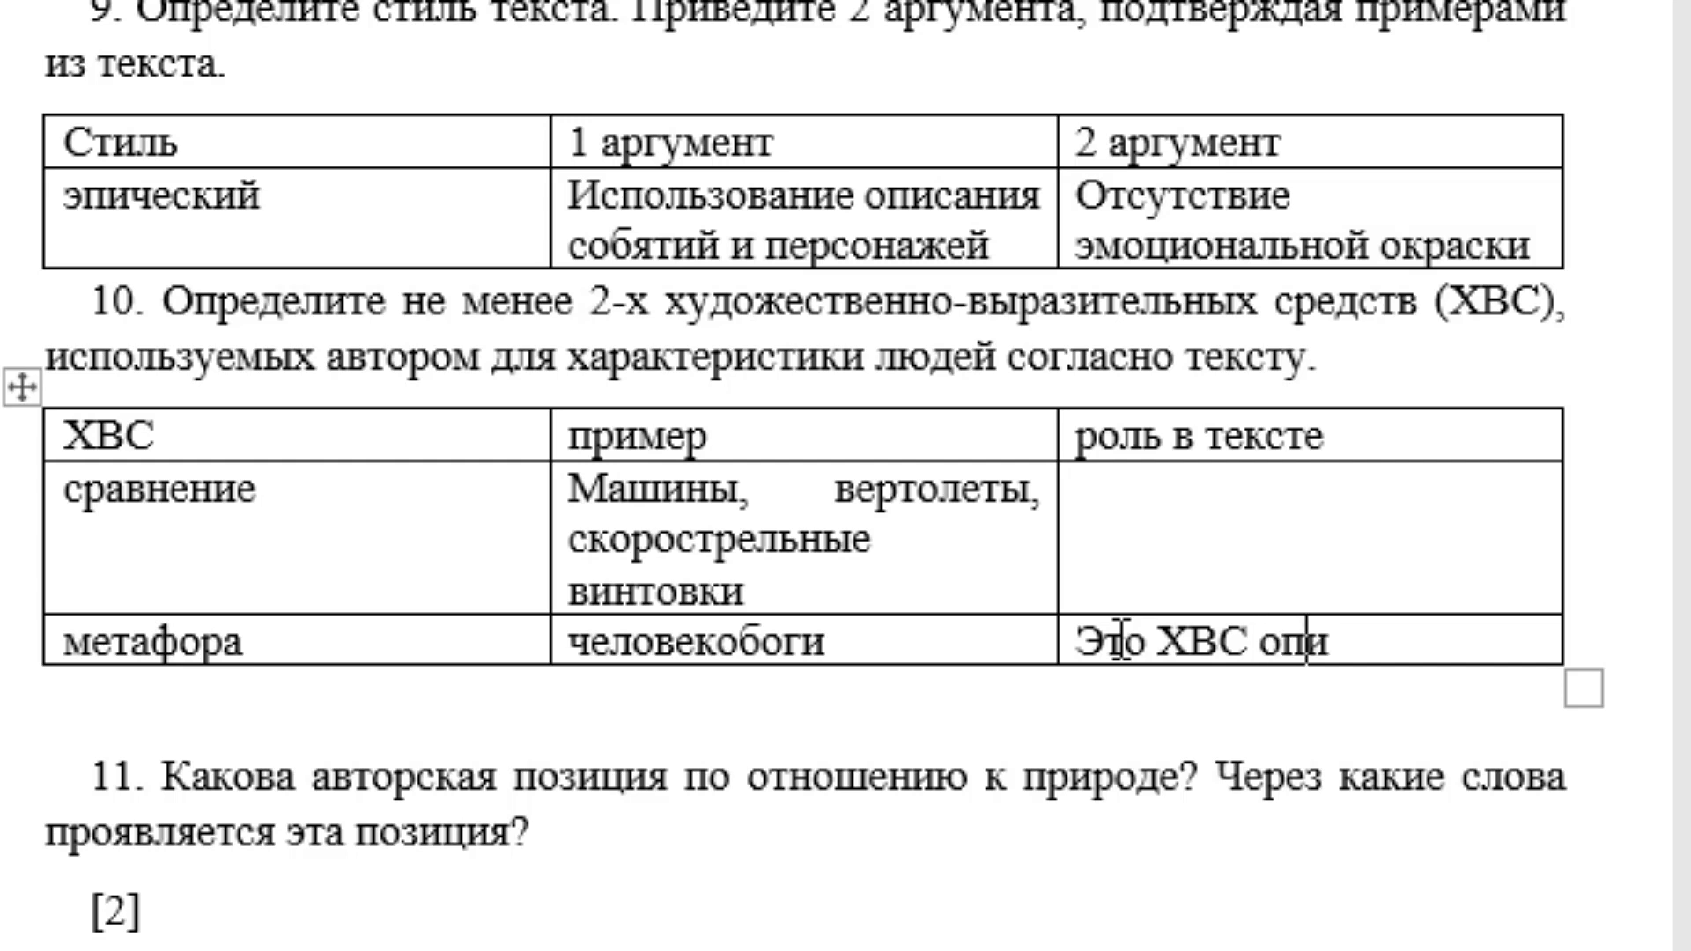
{"action": "type", "text": "сываае"}
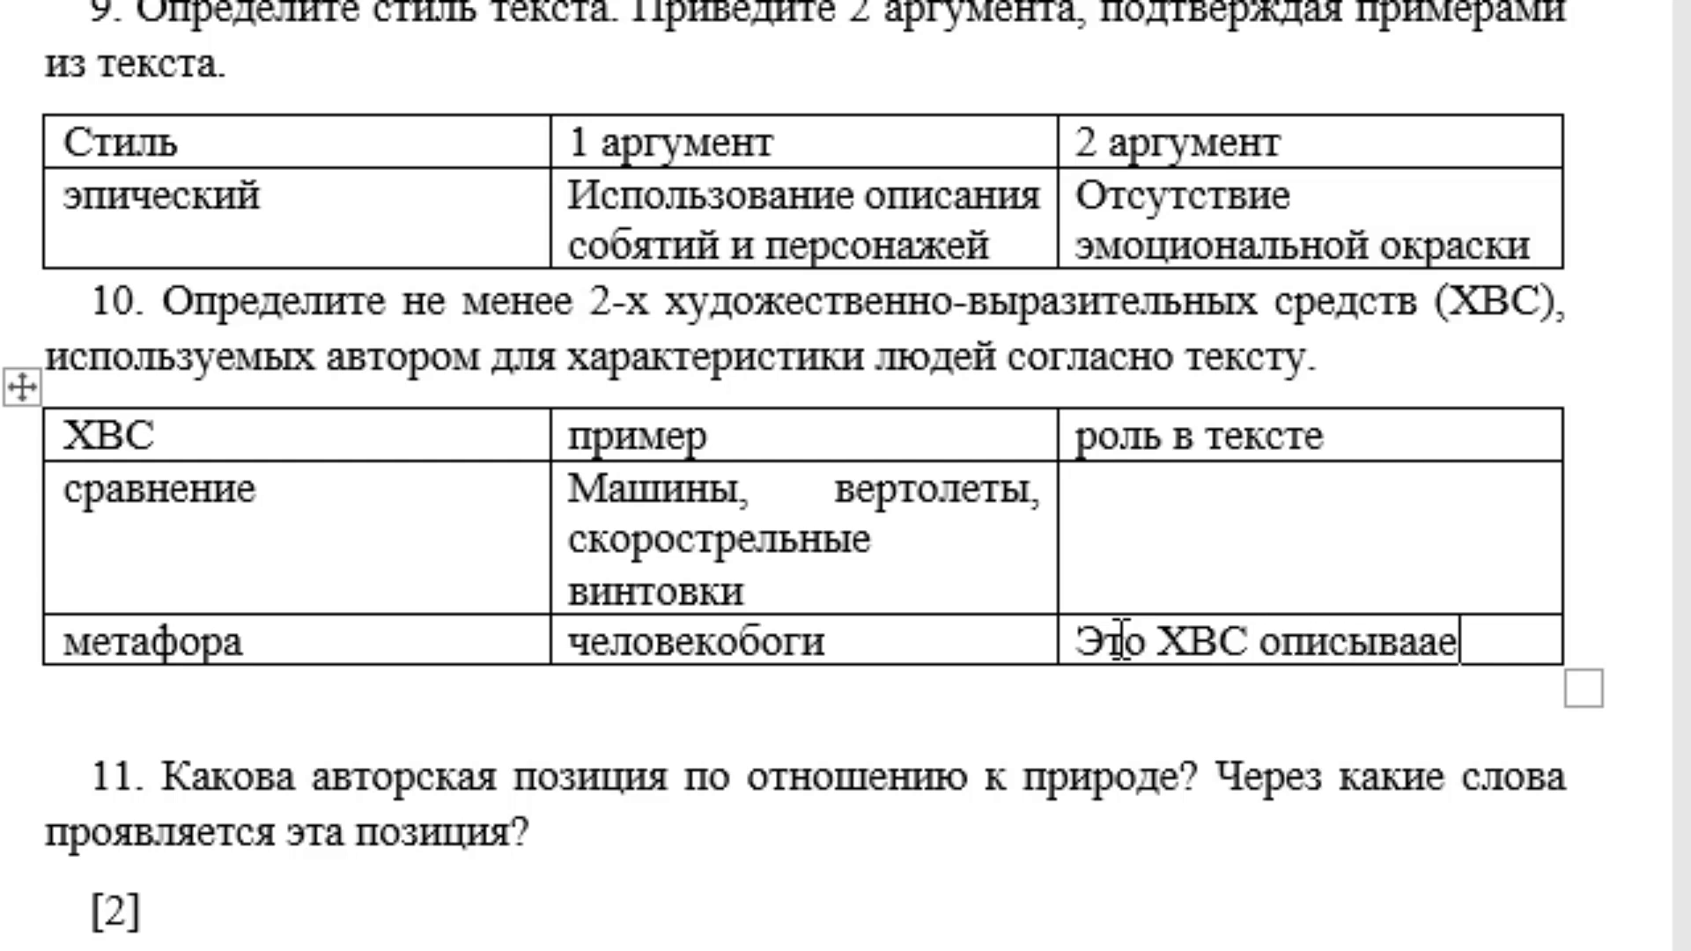
{"action": "type", "text": "т"}
{"action": "key", "text": "BackSpace"}
{"action": "key", "text": "BackSpace"}
{"action": "key", "text": "BackSpace"}
{"action": "type", "text": "ет"}
{"action": "type", "text": " людей"}
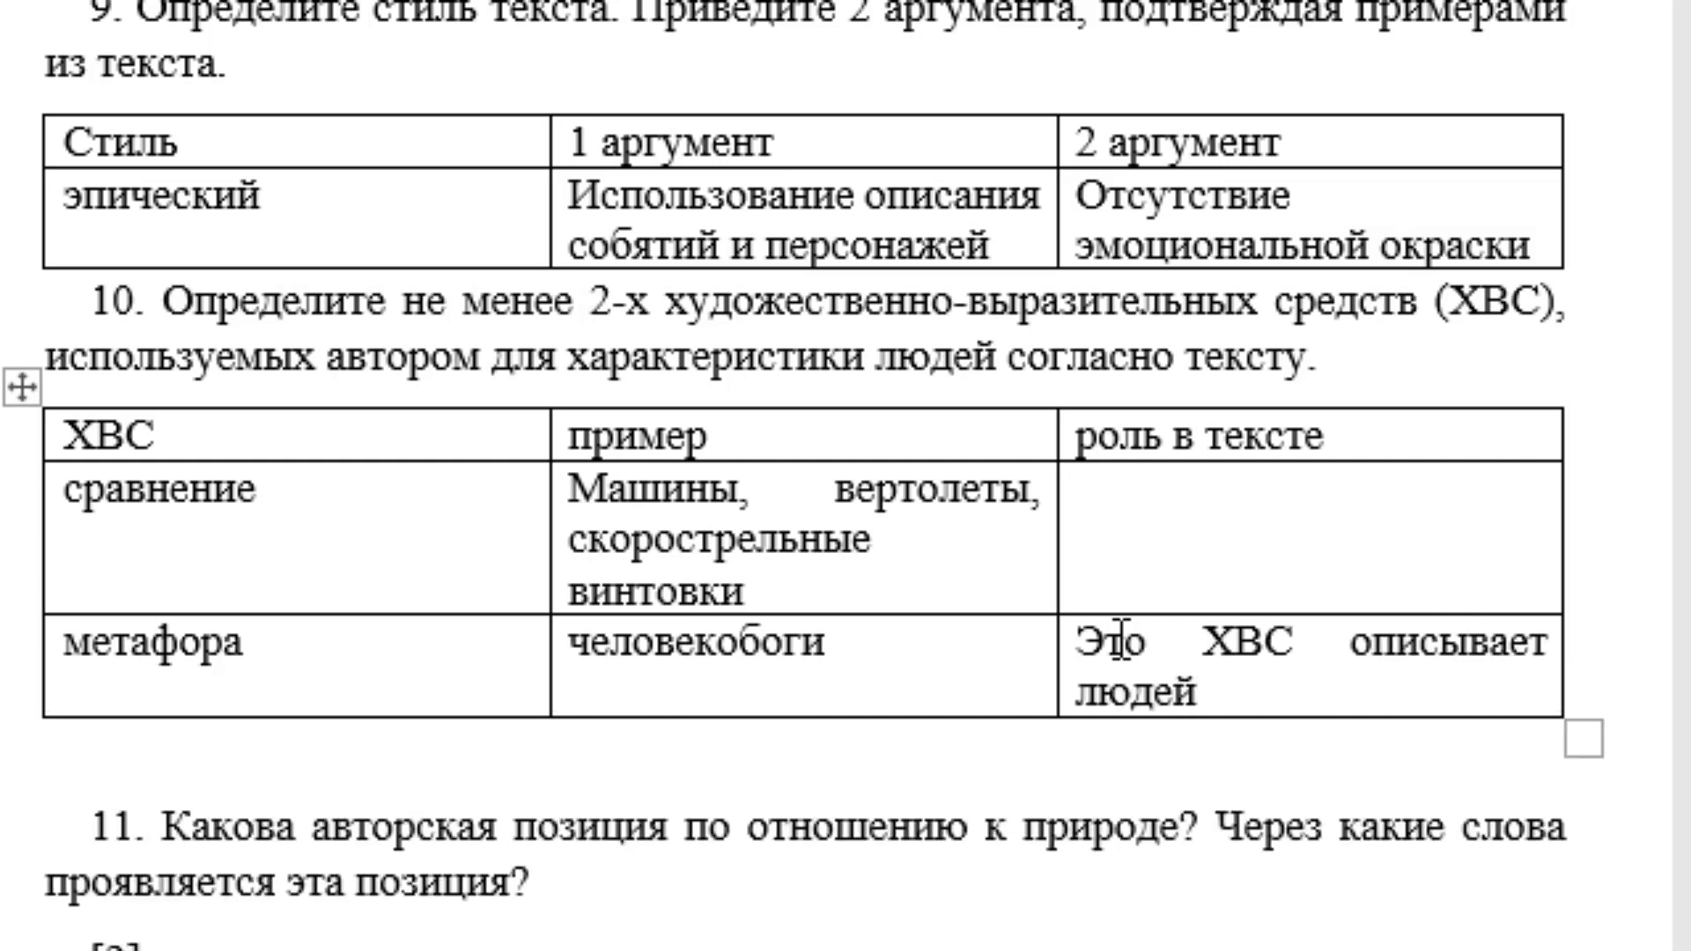
{"action": "type", "text": " как бог"}
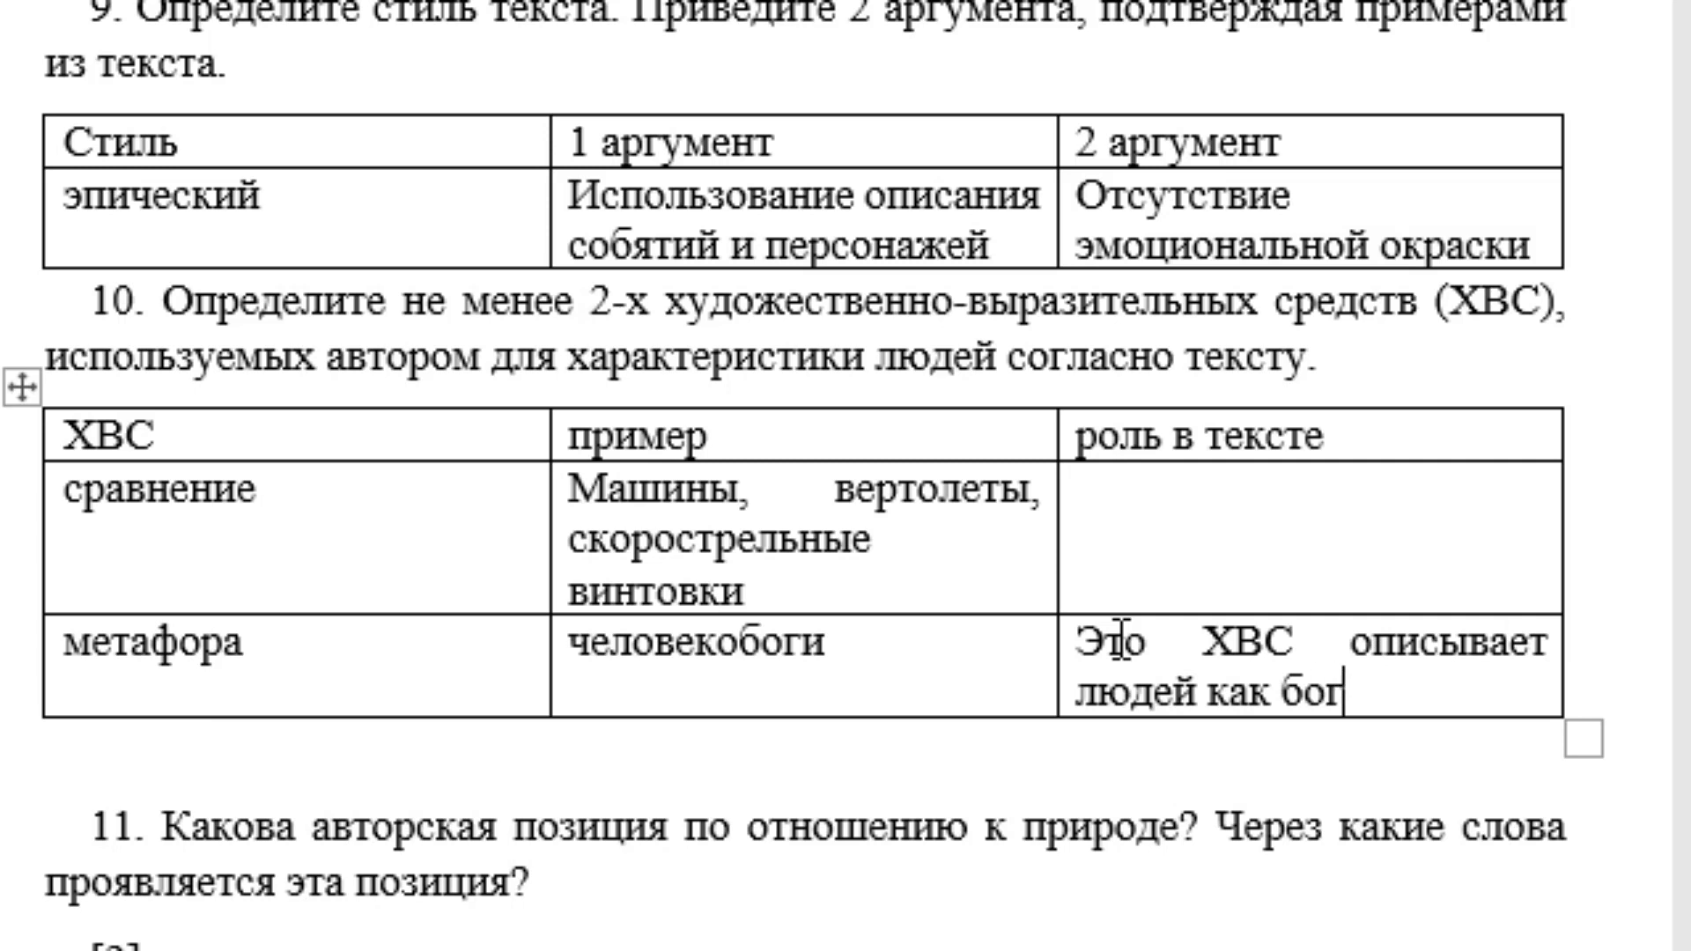
{"action": "type", "text": "ов?"}
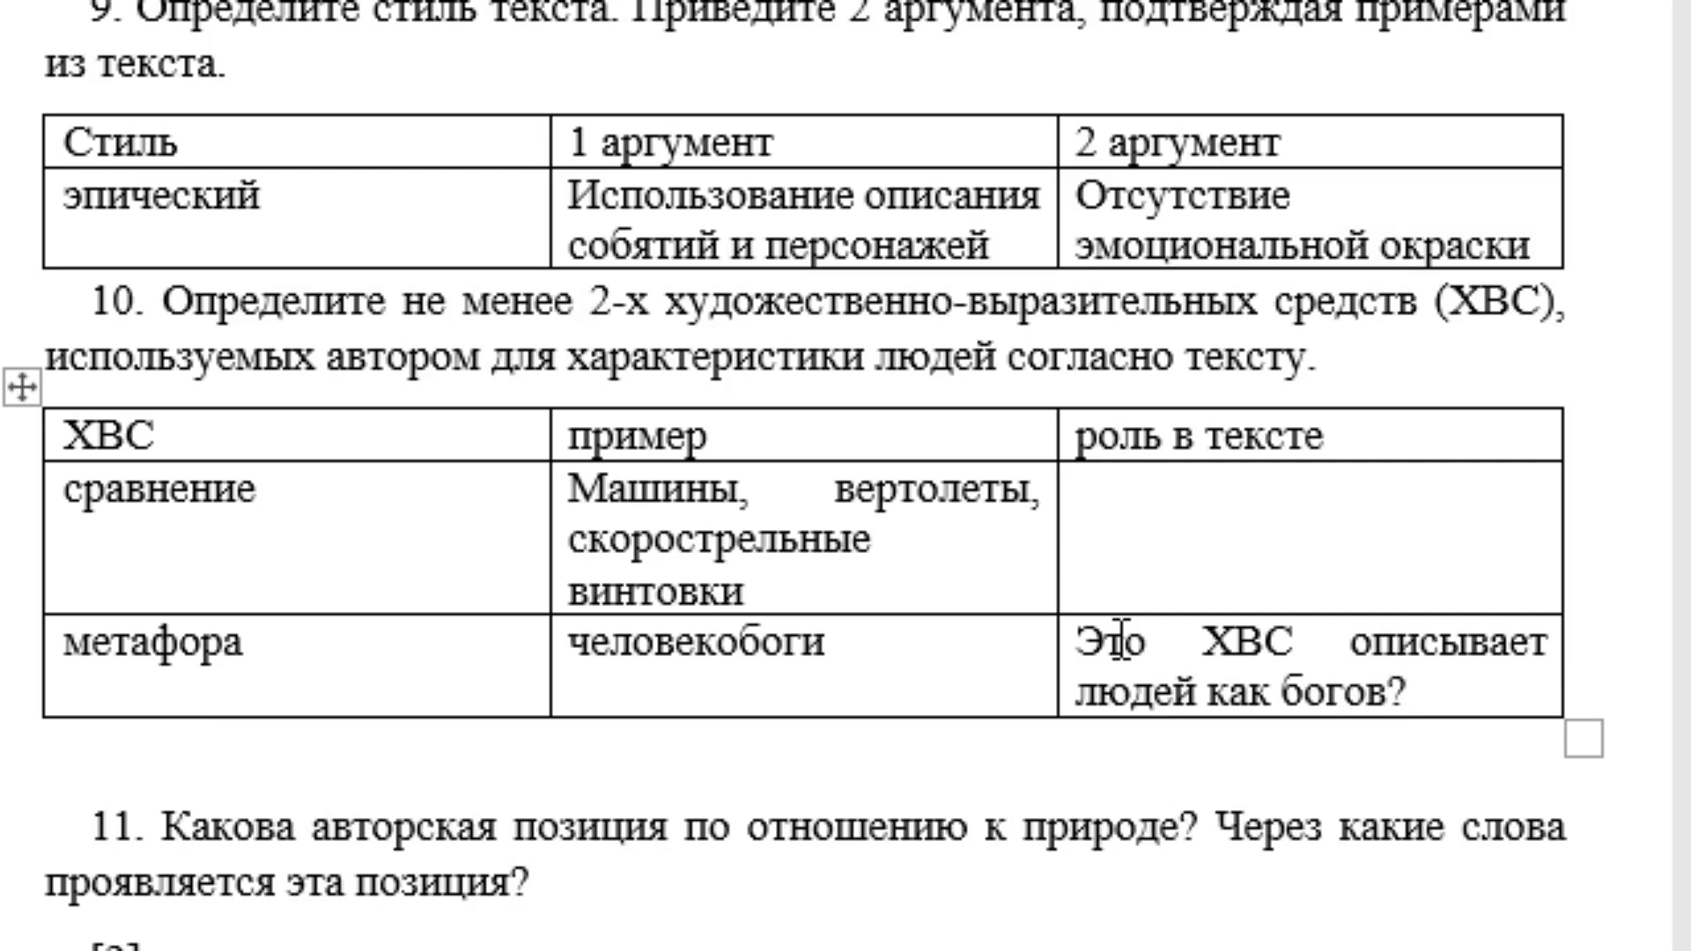
{"action": "key", "text": "BackSpace"}
Continue with 'что подчеркивает их власть и влияние на природу, но также указывает на их ответственность за приро'
{"action": "type", "text": ",ч"}
{"action": "type", "text": "что подч"}
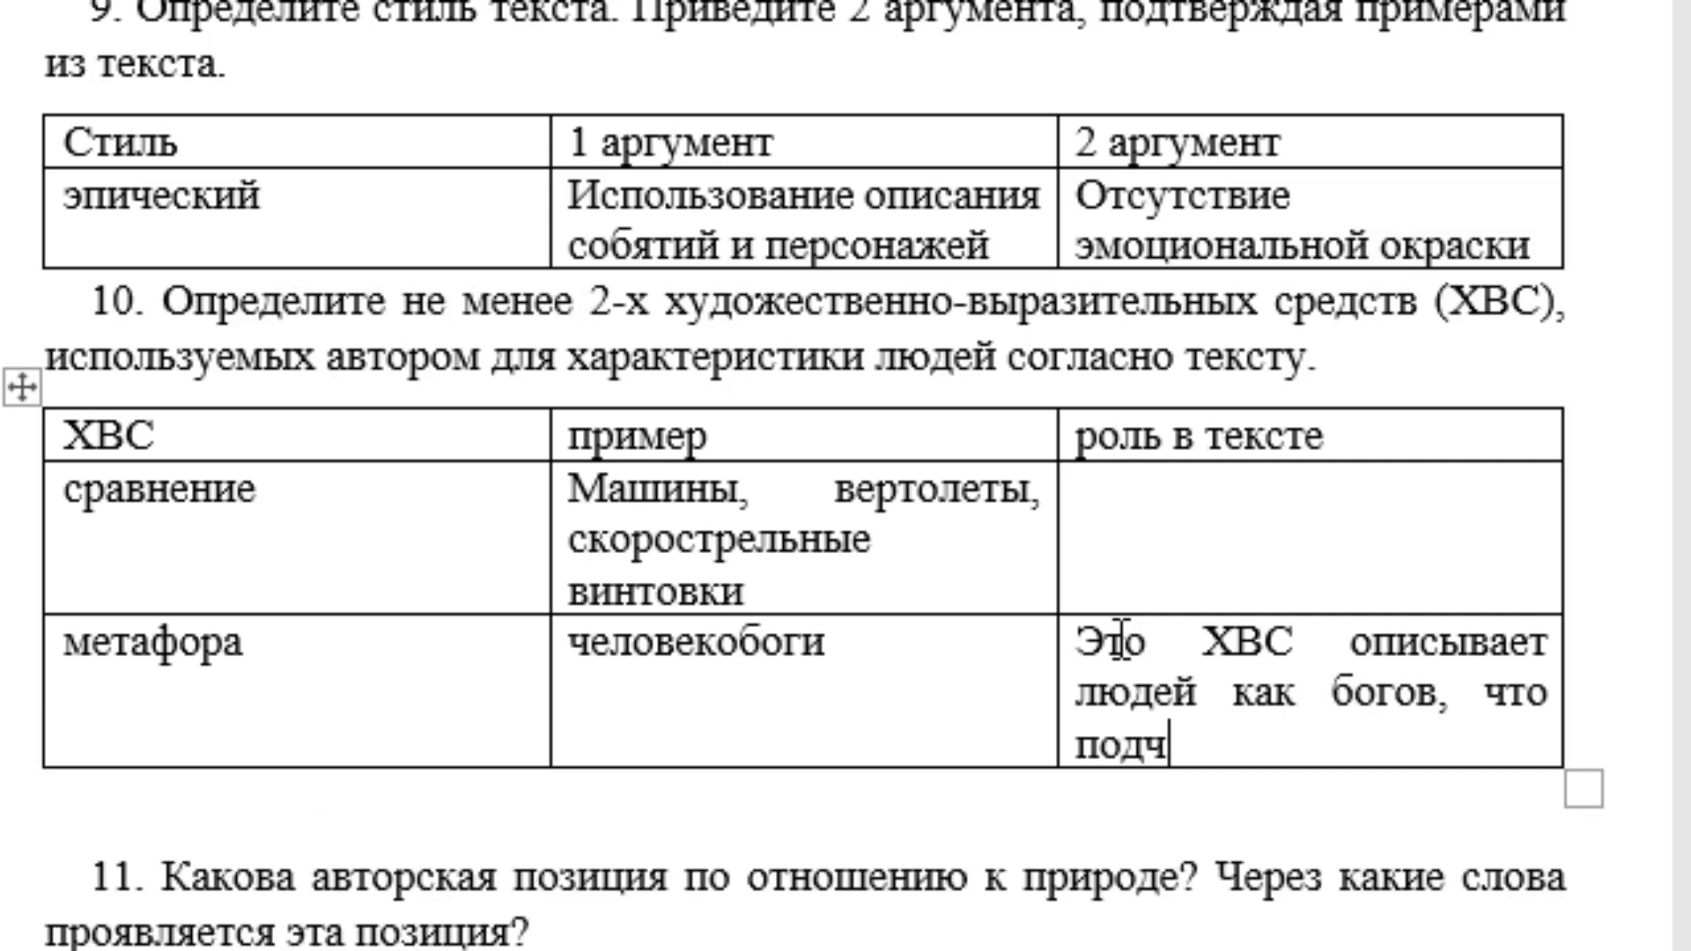
{"action": "type", "text": "еркива"}
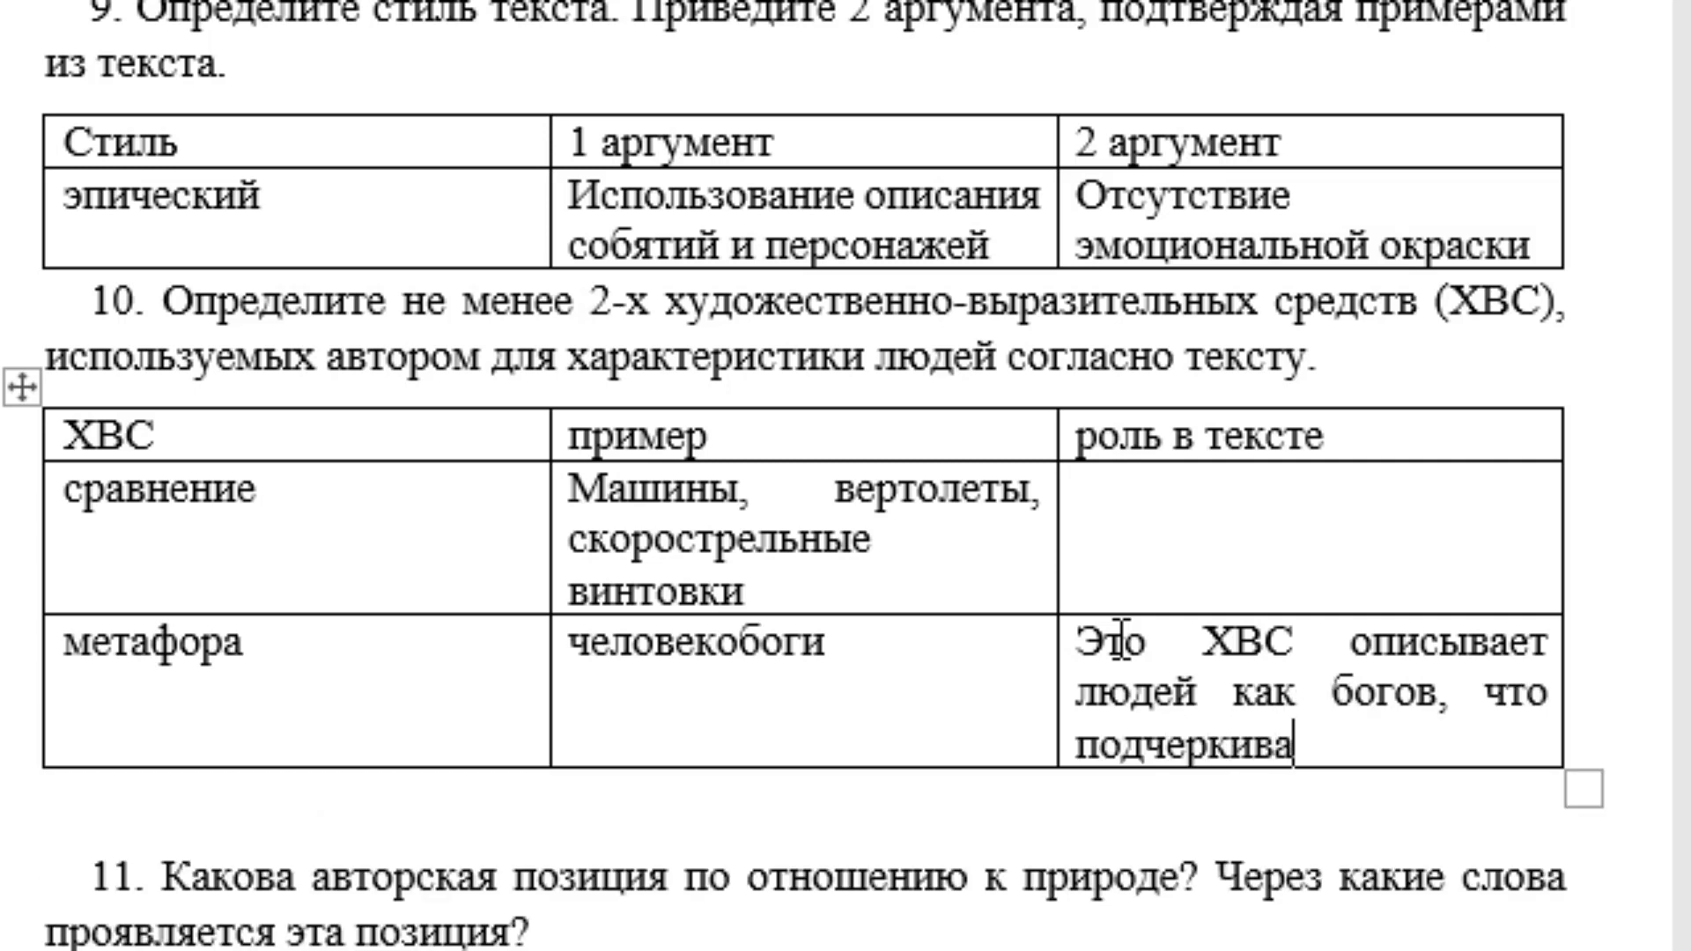
{"action": "type", "text": "етих"}
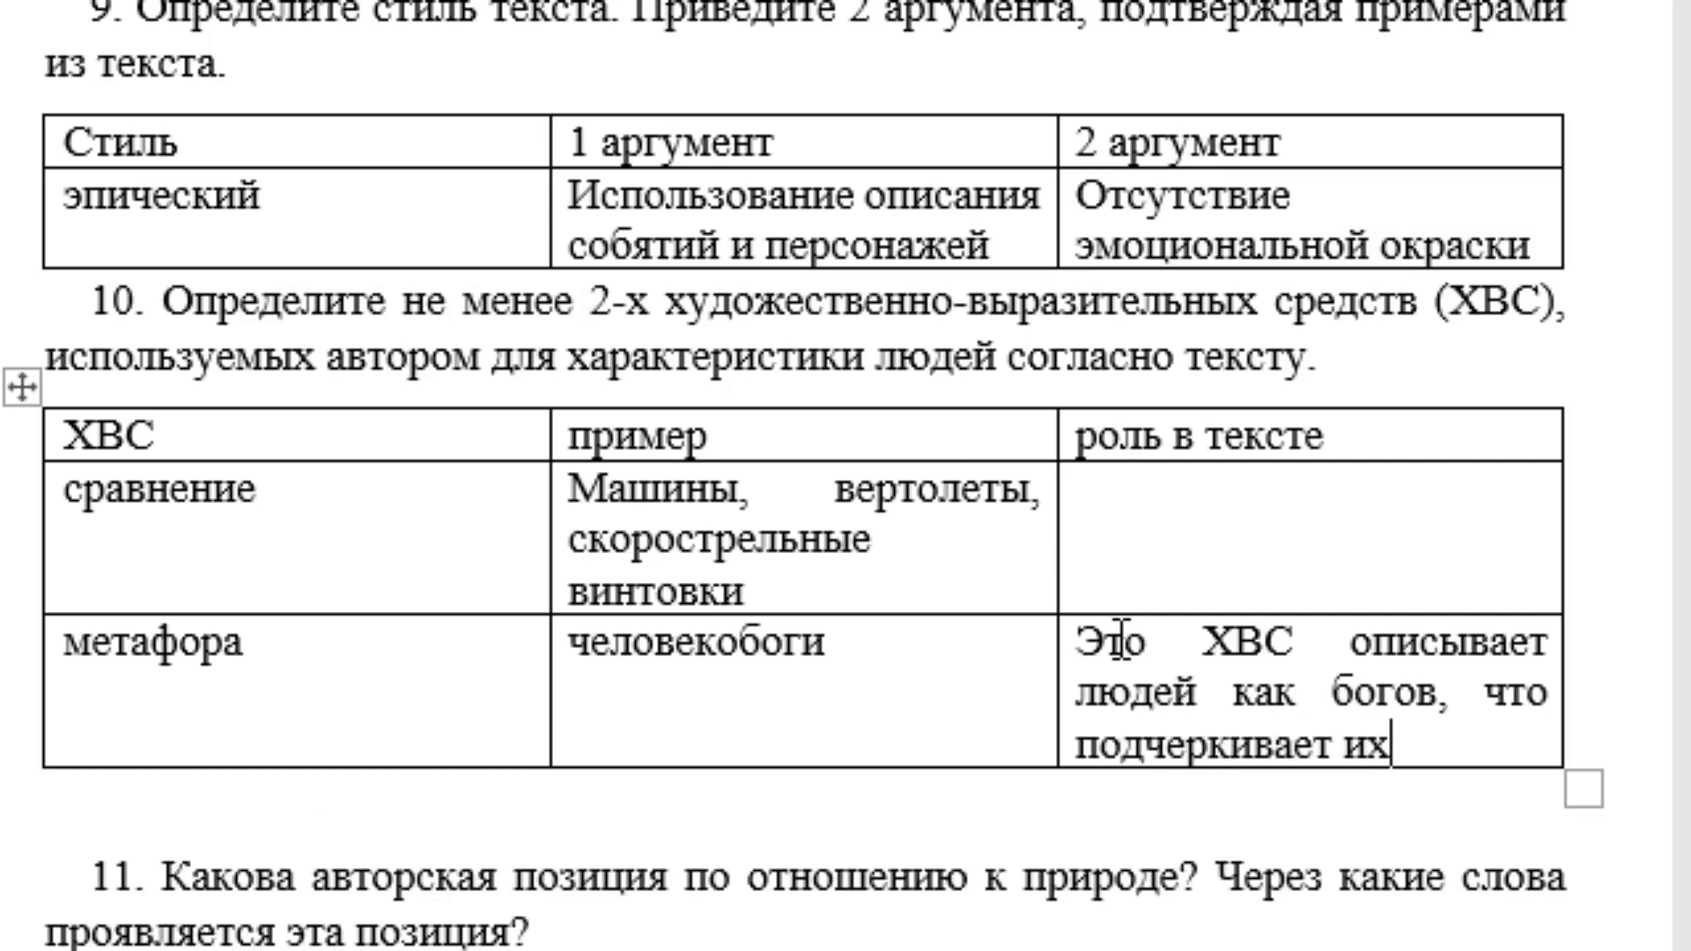
{"action": "type", "text": " власт"}
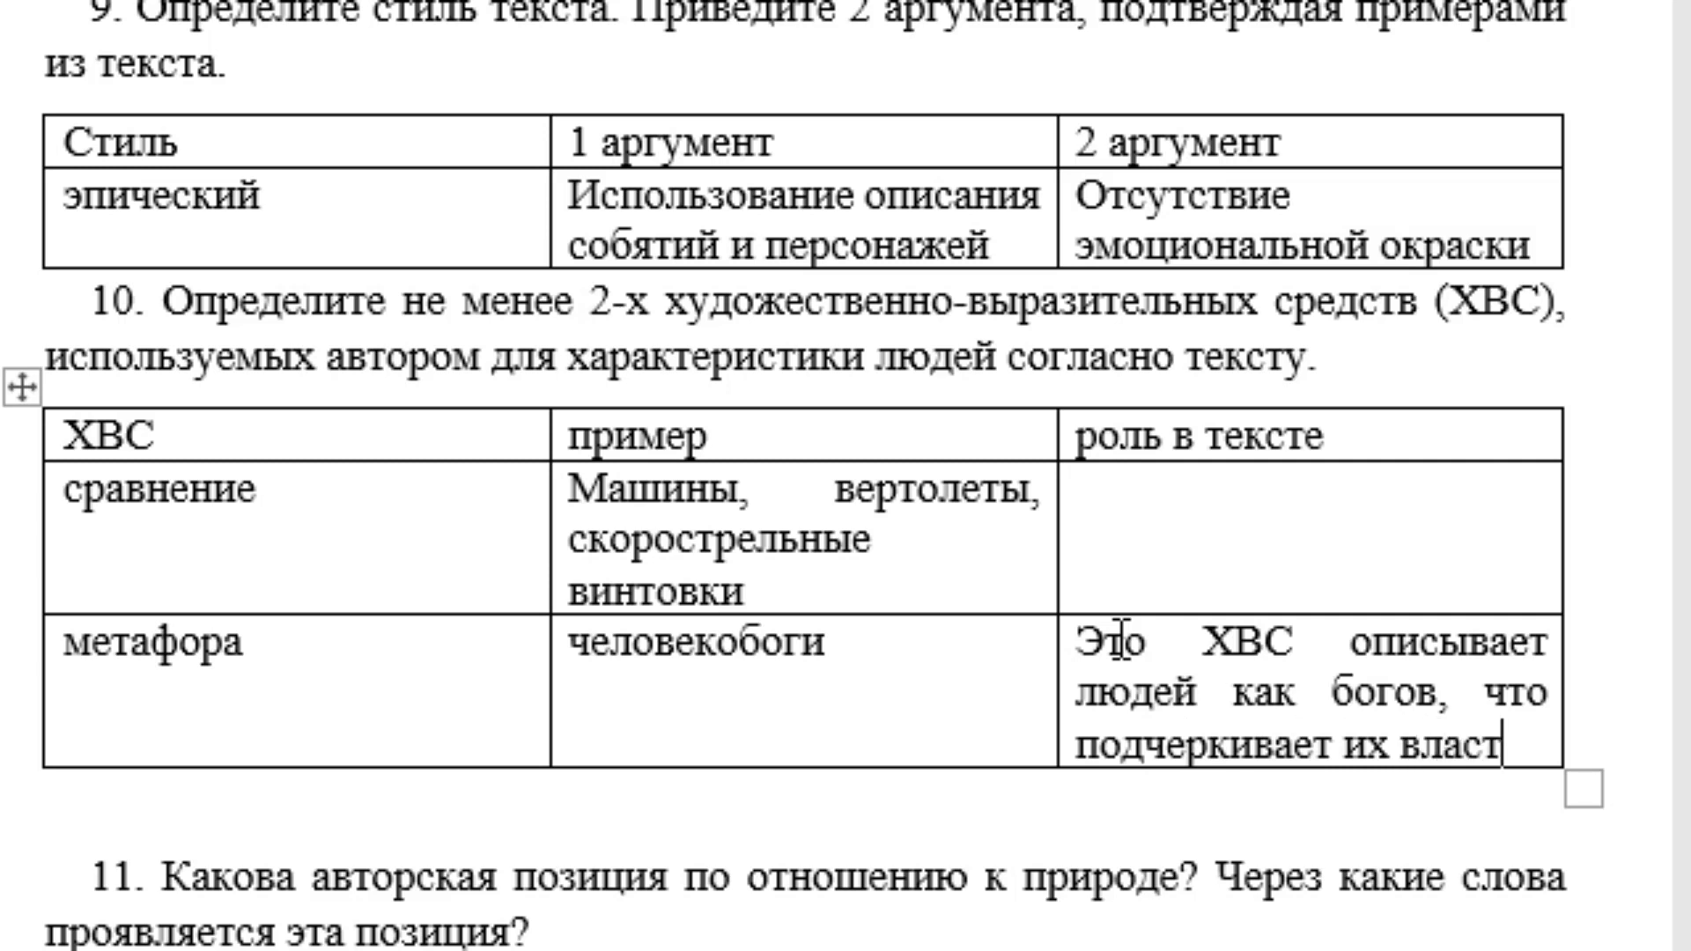
{"action": "type", "text": "ь и"}
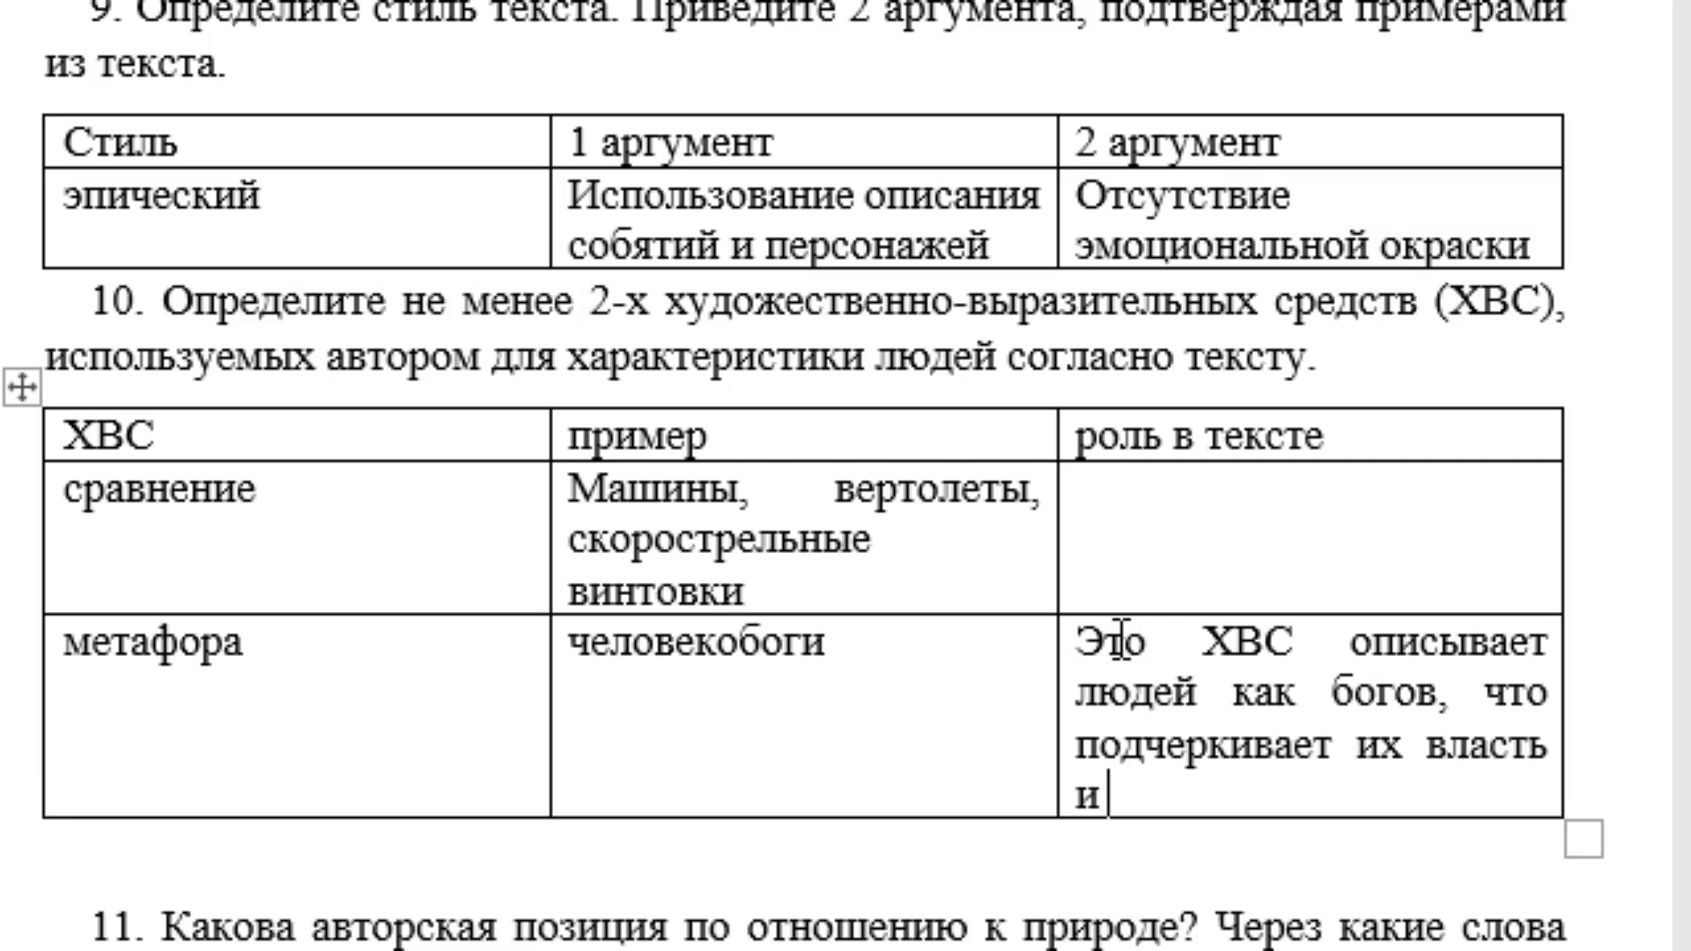
{"action": "type", "text": " влияние на"}
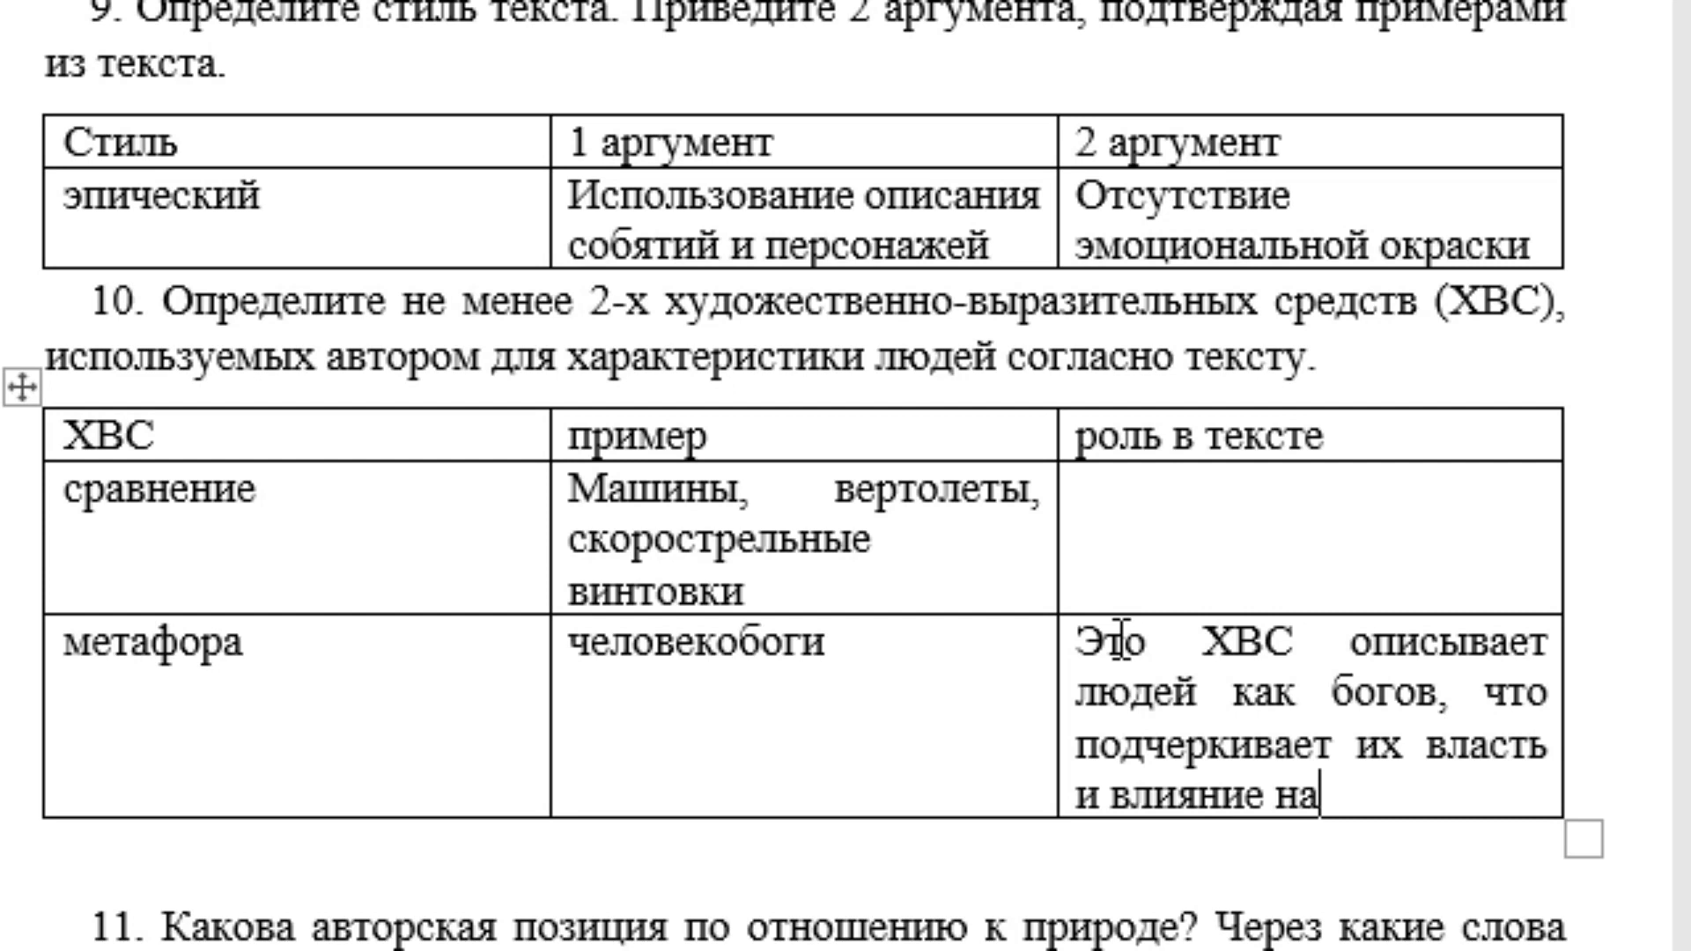
{"action": "type", "text": " природу,"}
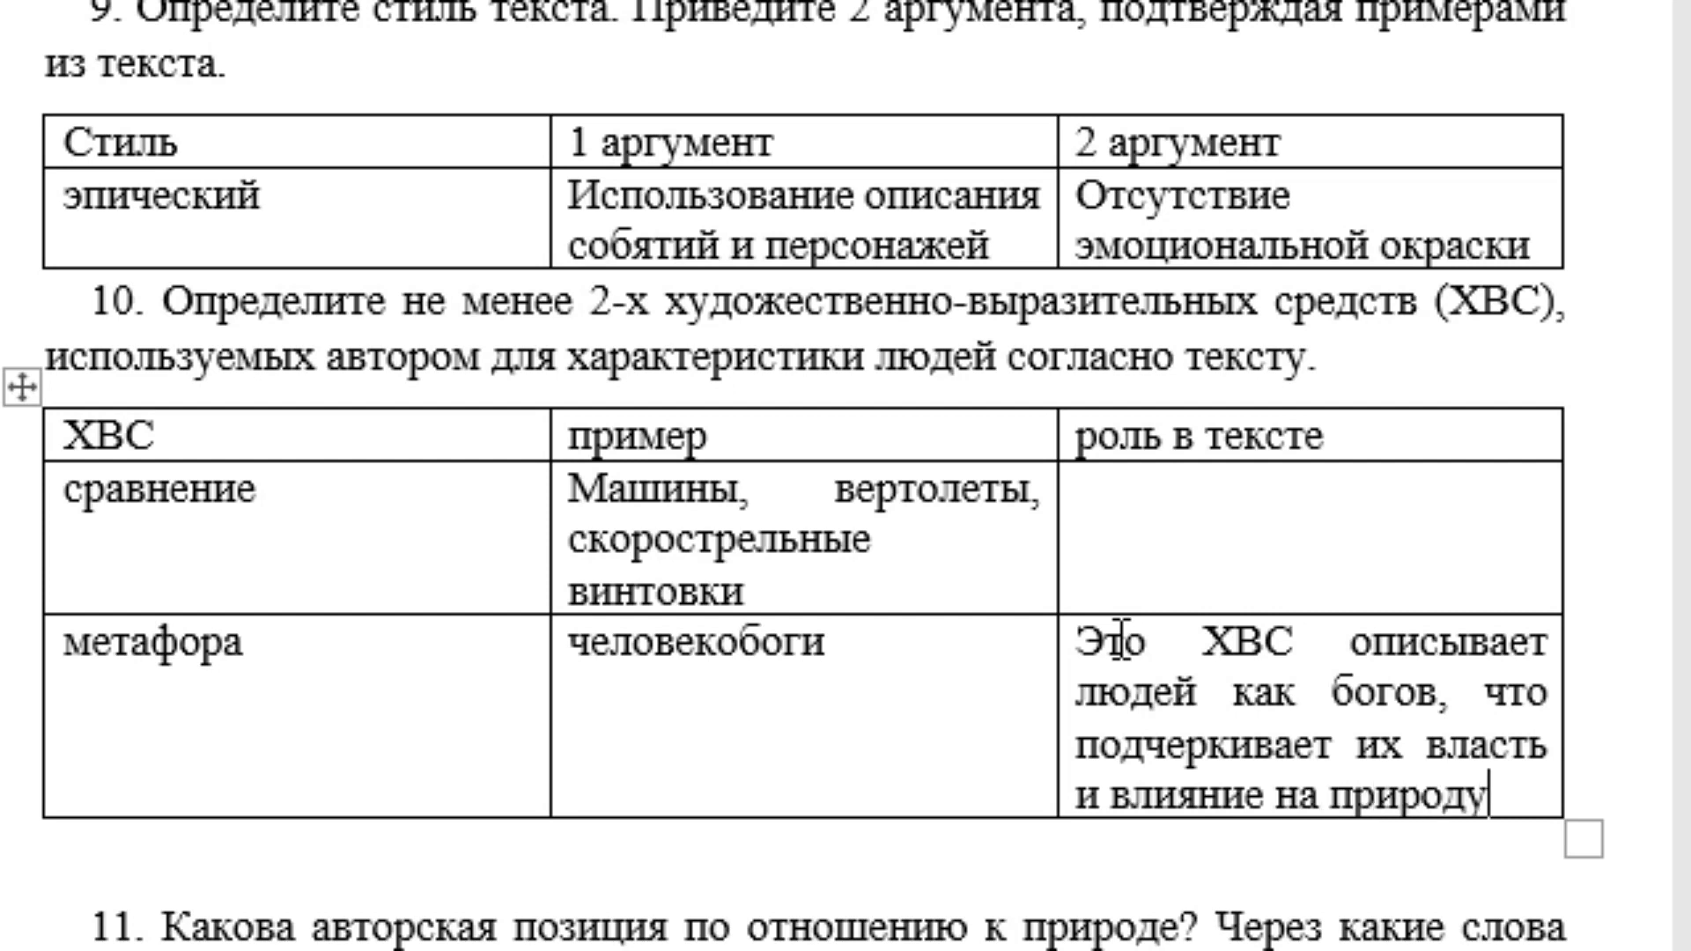
{"action": "type", "text": " но так"}
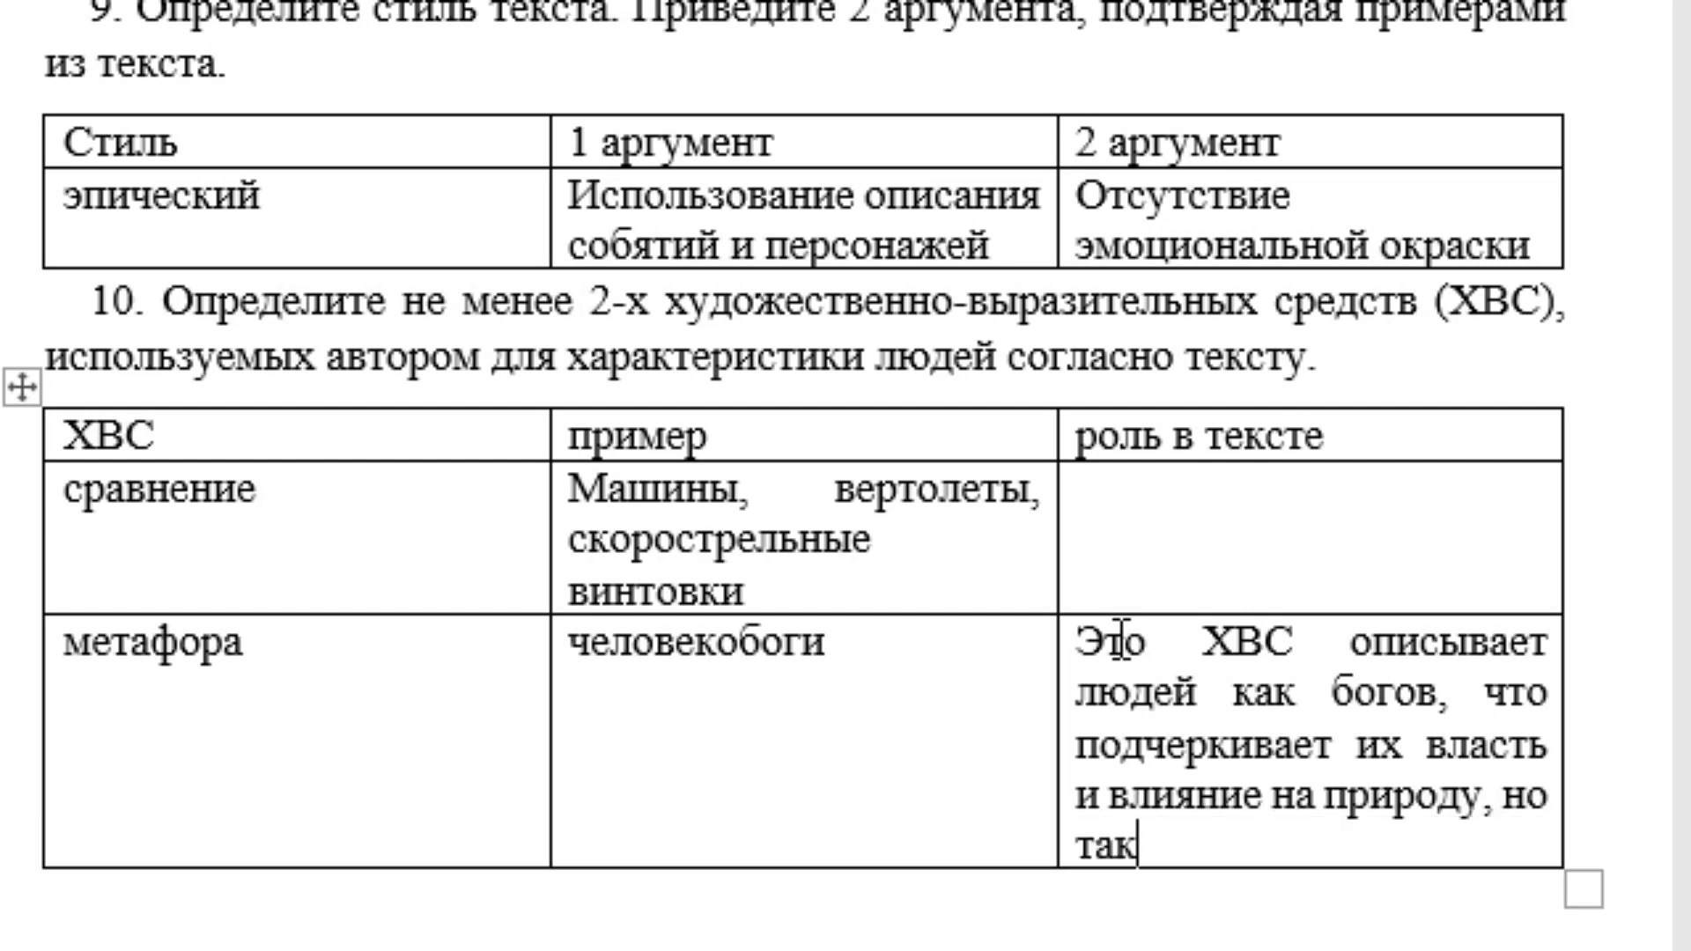
{"action": "type", "text": "же указы"}
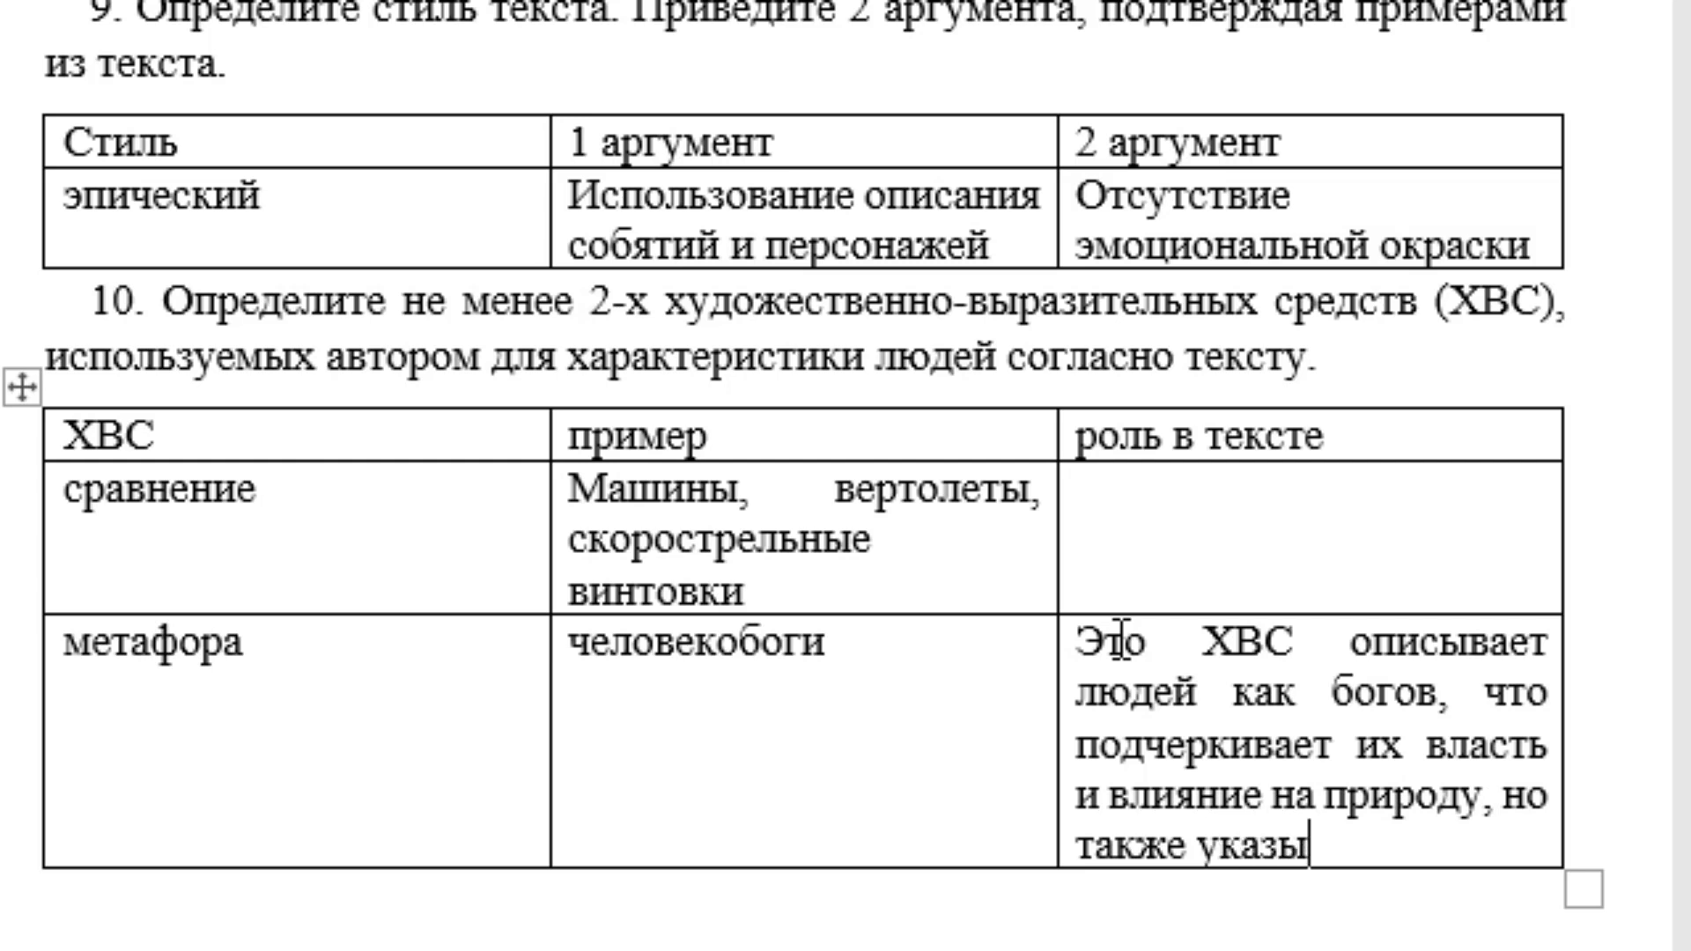
{"action": "type", "text": "вает на"}
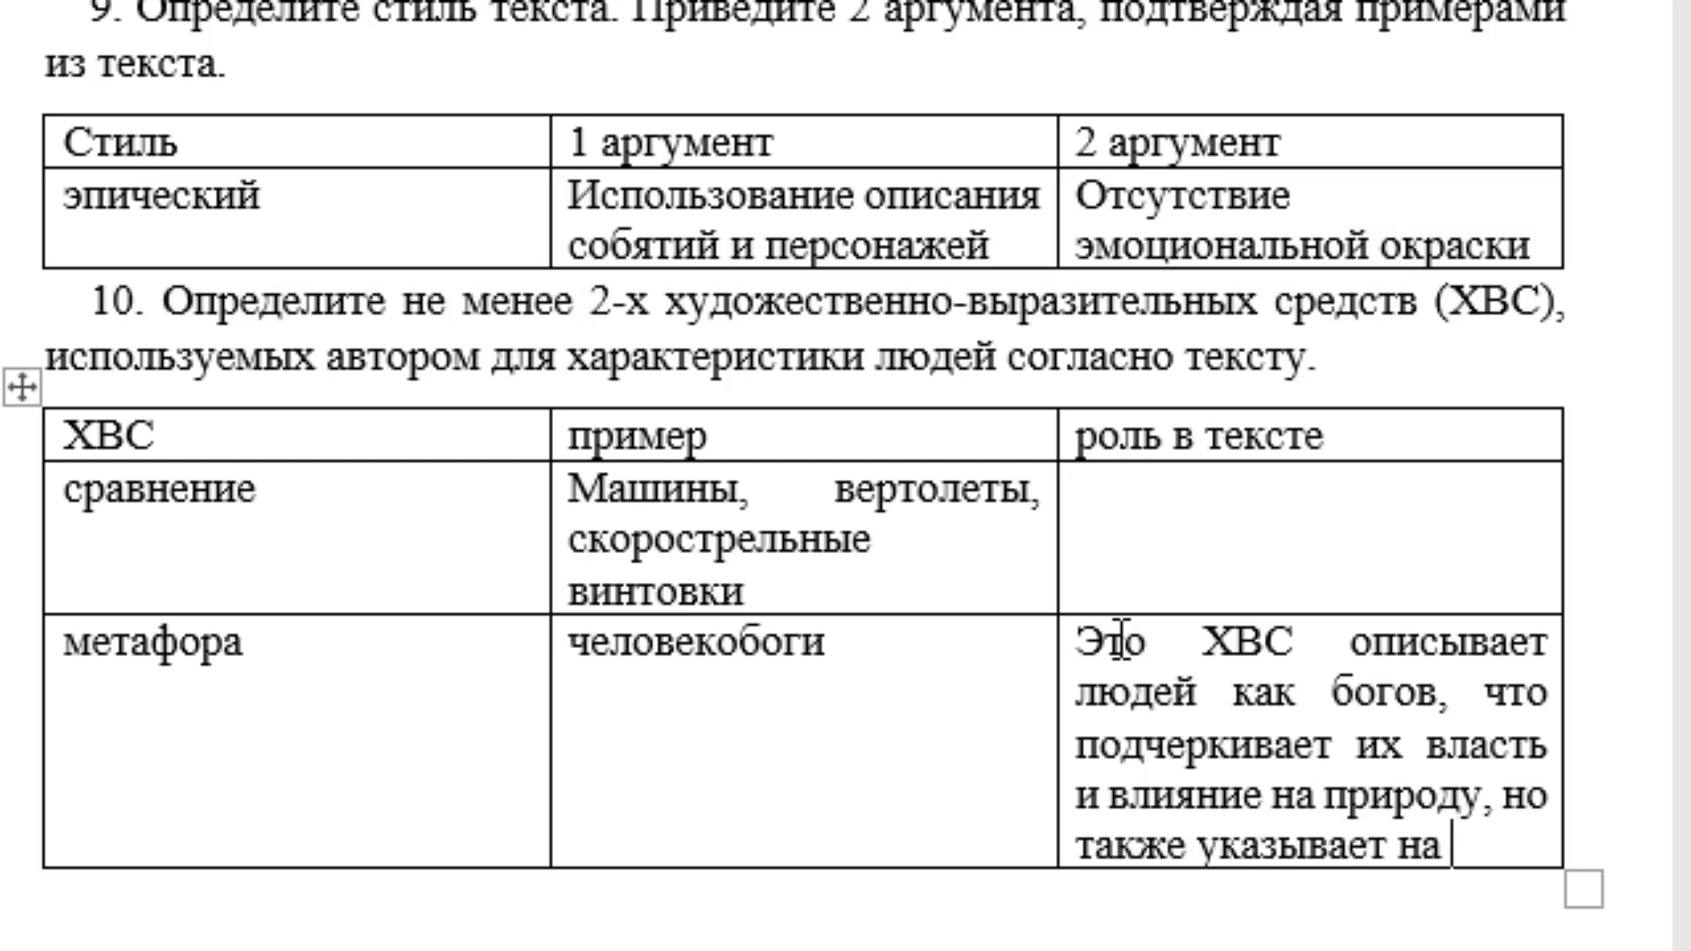
{"action": "type", "text": " их отв"}
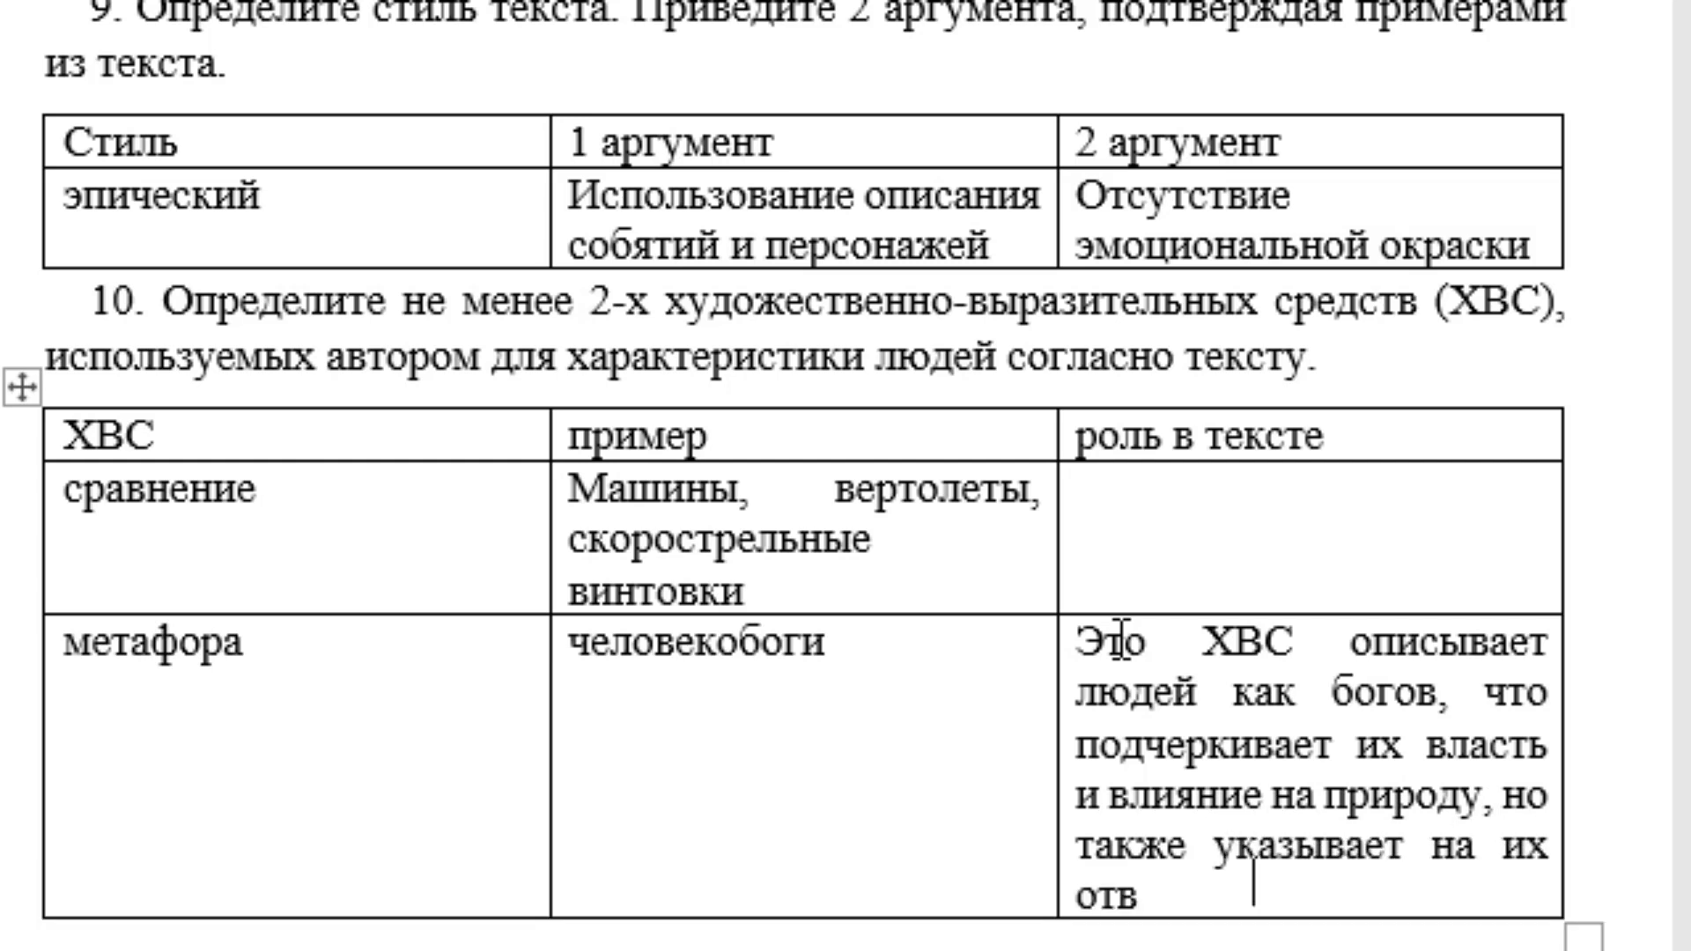
{"action": "type", "text": "етствн"}
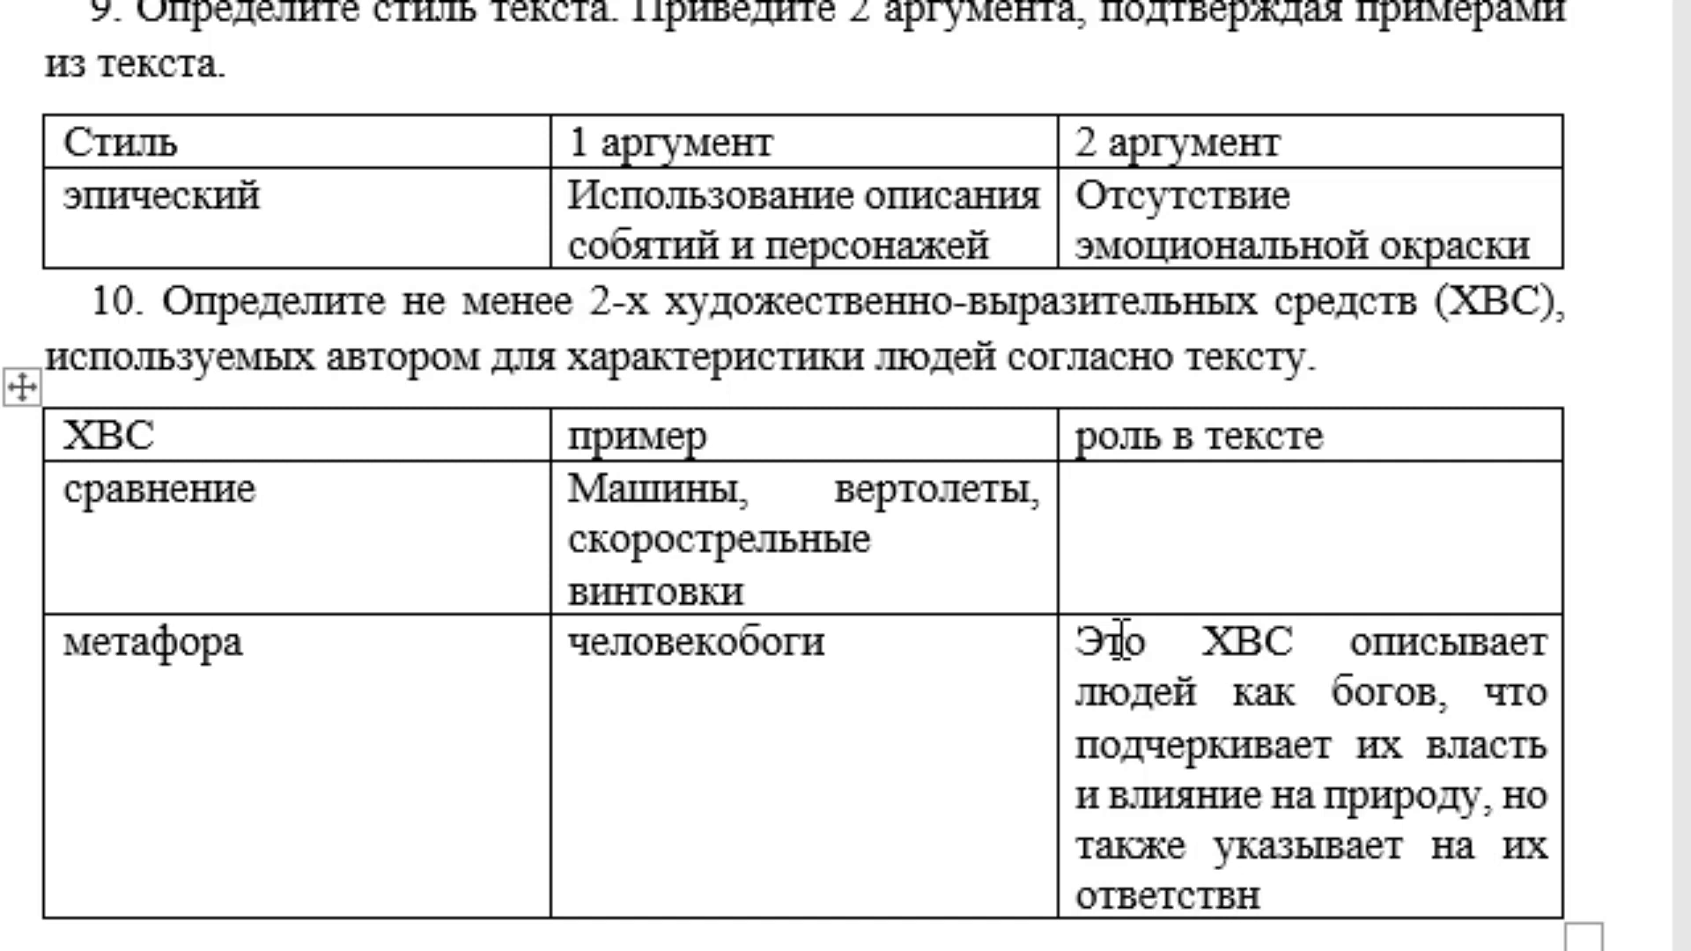
{"action": "key", "text": "BackSpace"}
{"action": "type", "text": "енность з"}
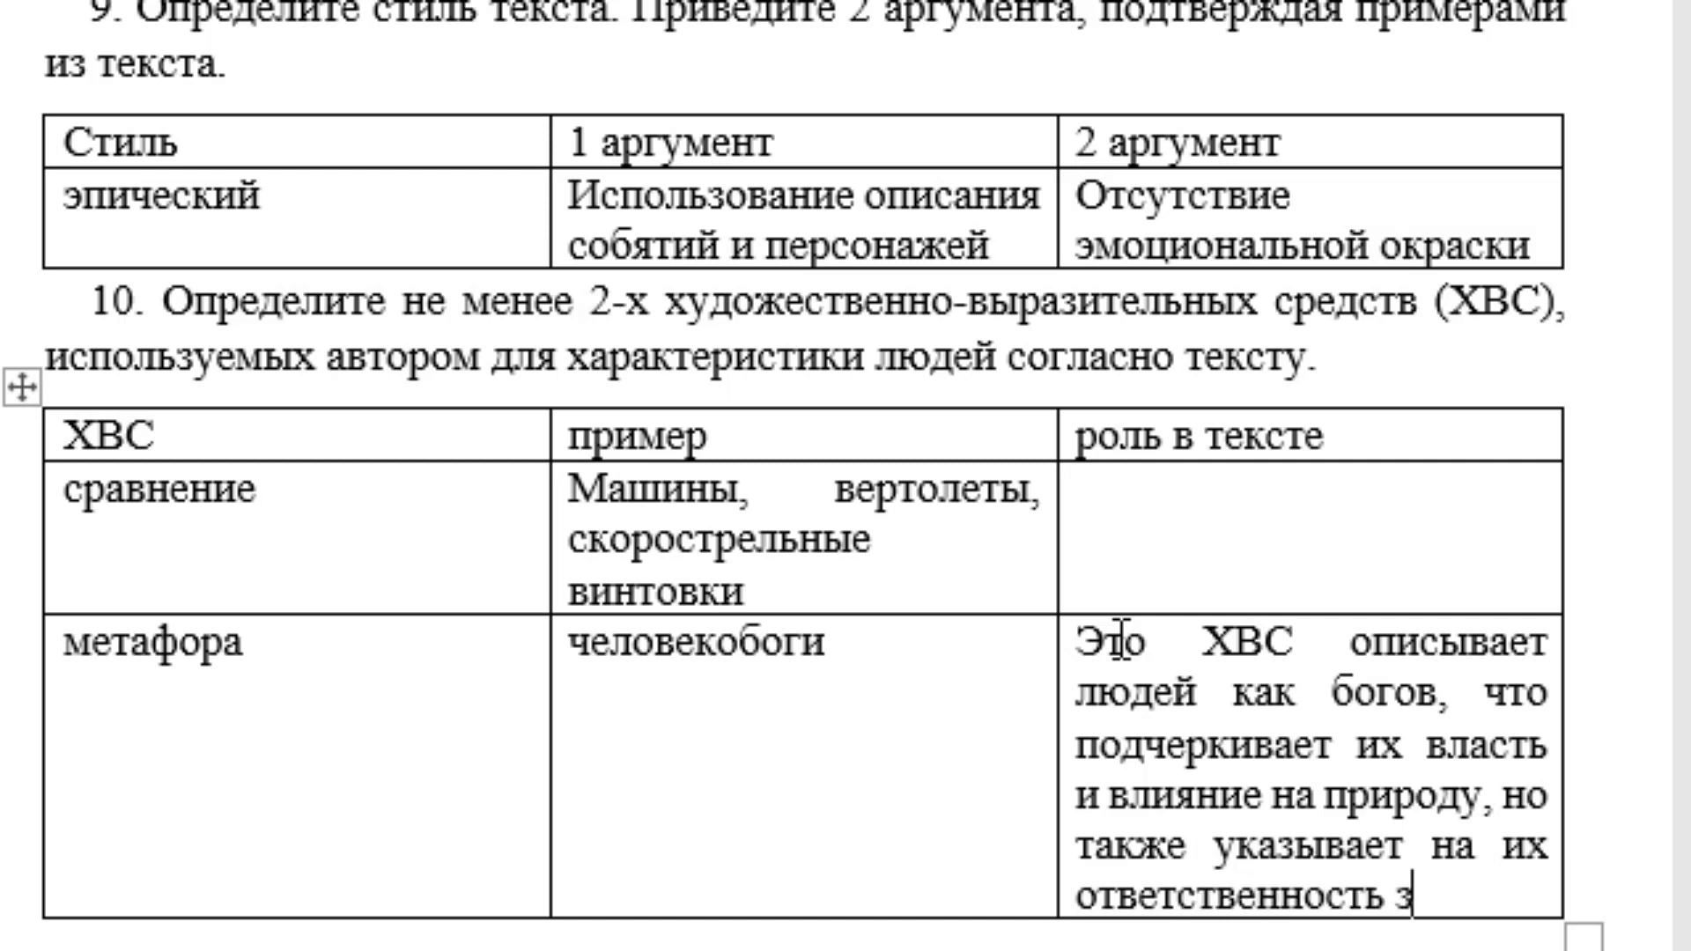
{"action": "type", "text": "а природу"}
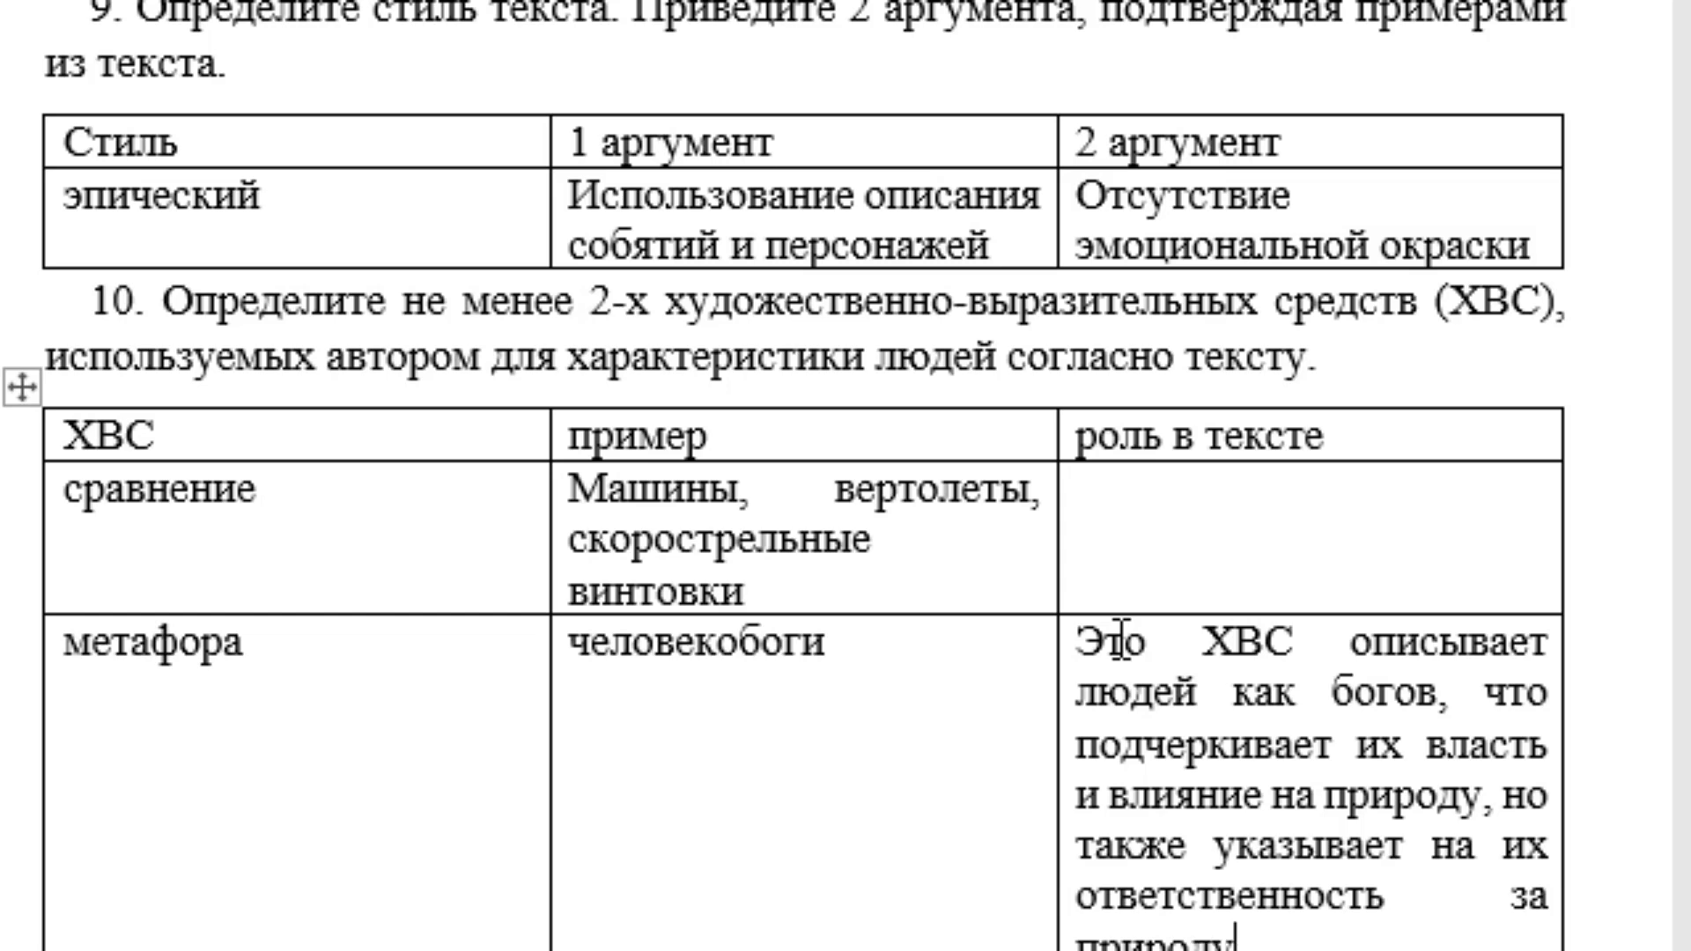
Scroll down to question 11 and place the cursor in the text below the table
{"action": "scroll", "coordinate": [1119, 641], "scroll_direction": "down", "scroll_amount": 3}
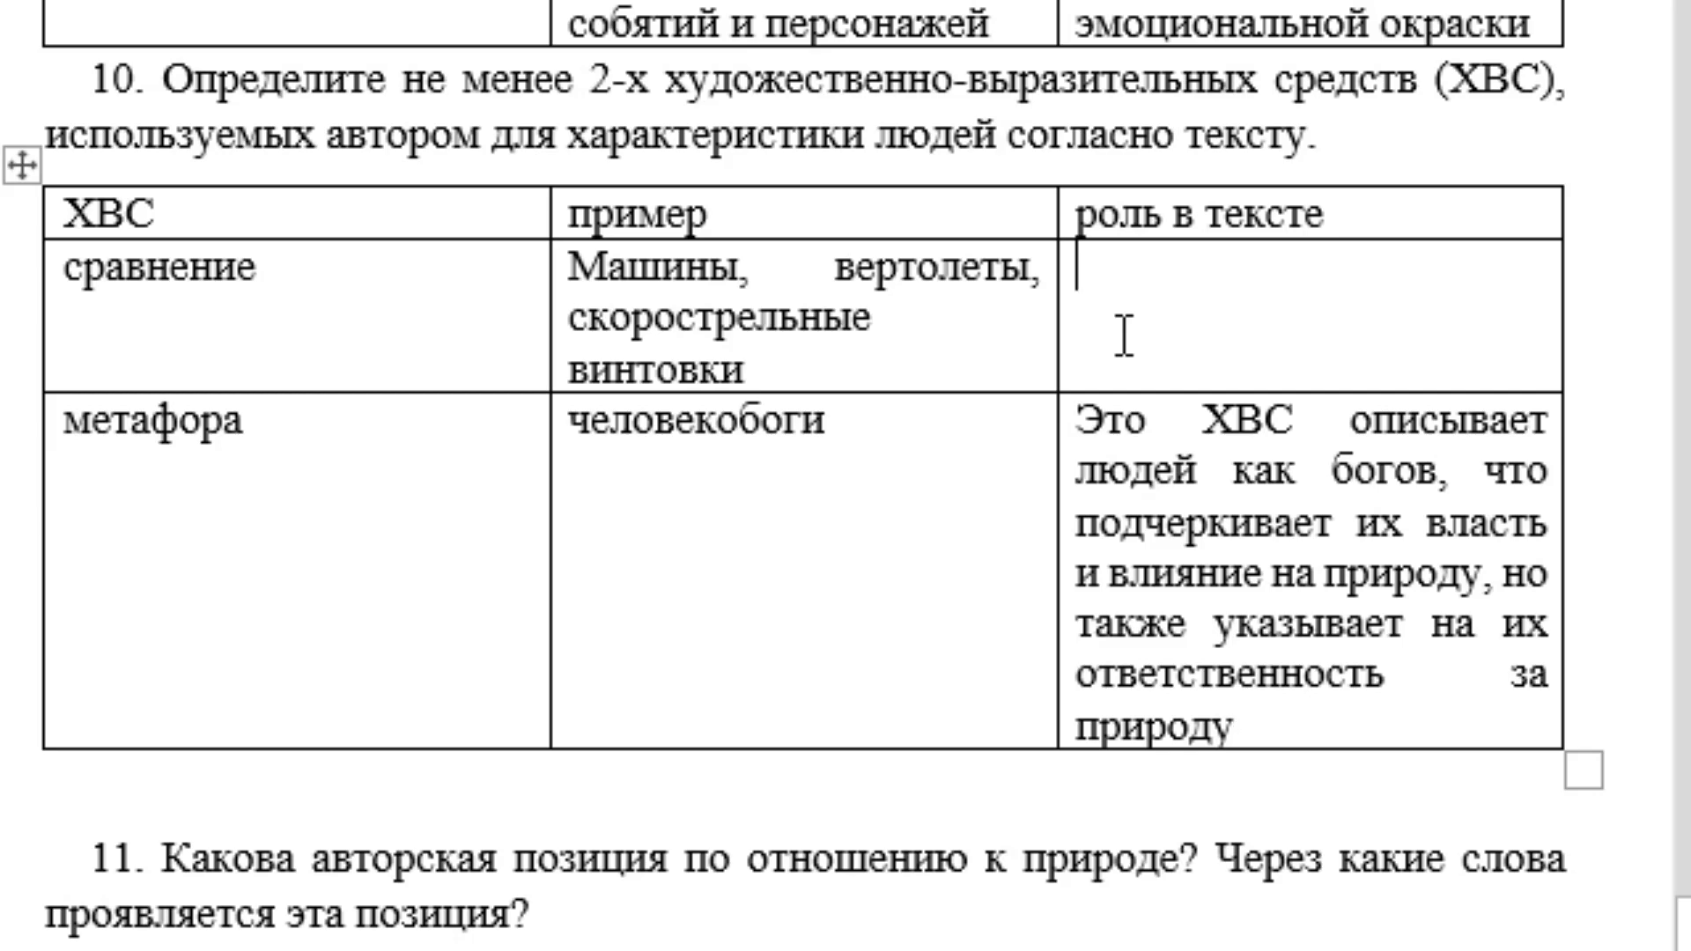
{"action": "scroll", "coordinate": [1123, 334], "scroll_direction": "down", "scroll_amount": 3}
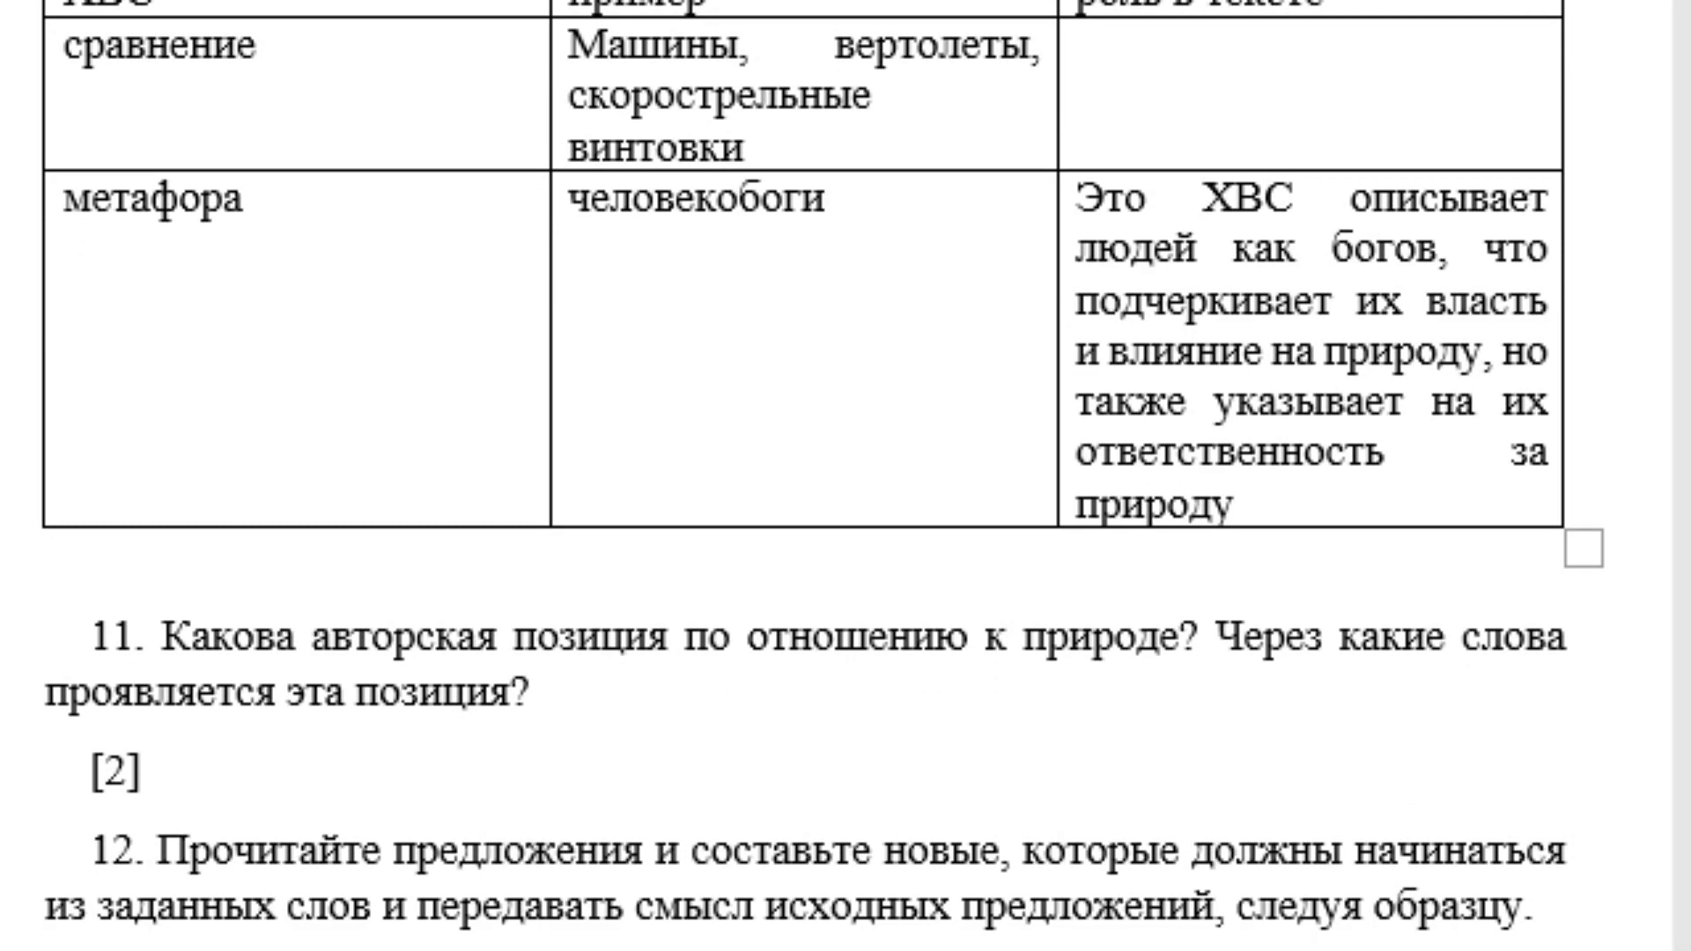
{"action": "scroll", "coordinate": [604, 351], "scroll_direction": "down", "scroll_amount": 5}
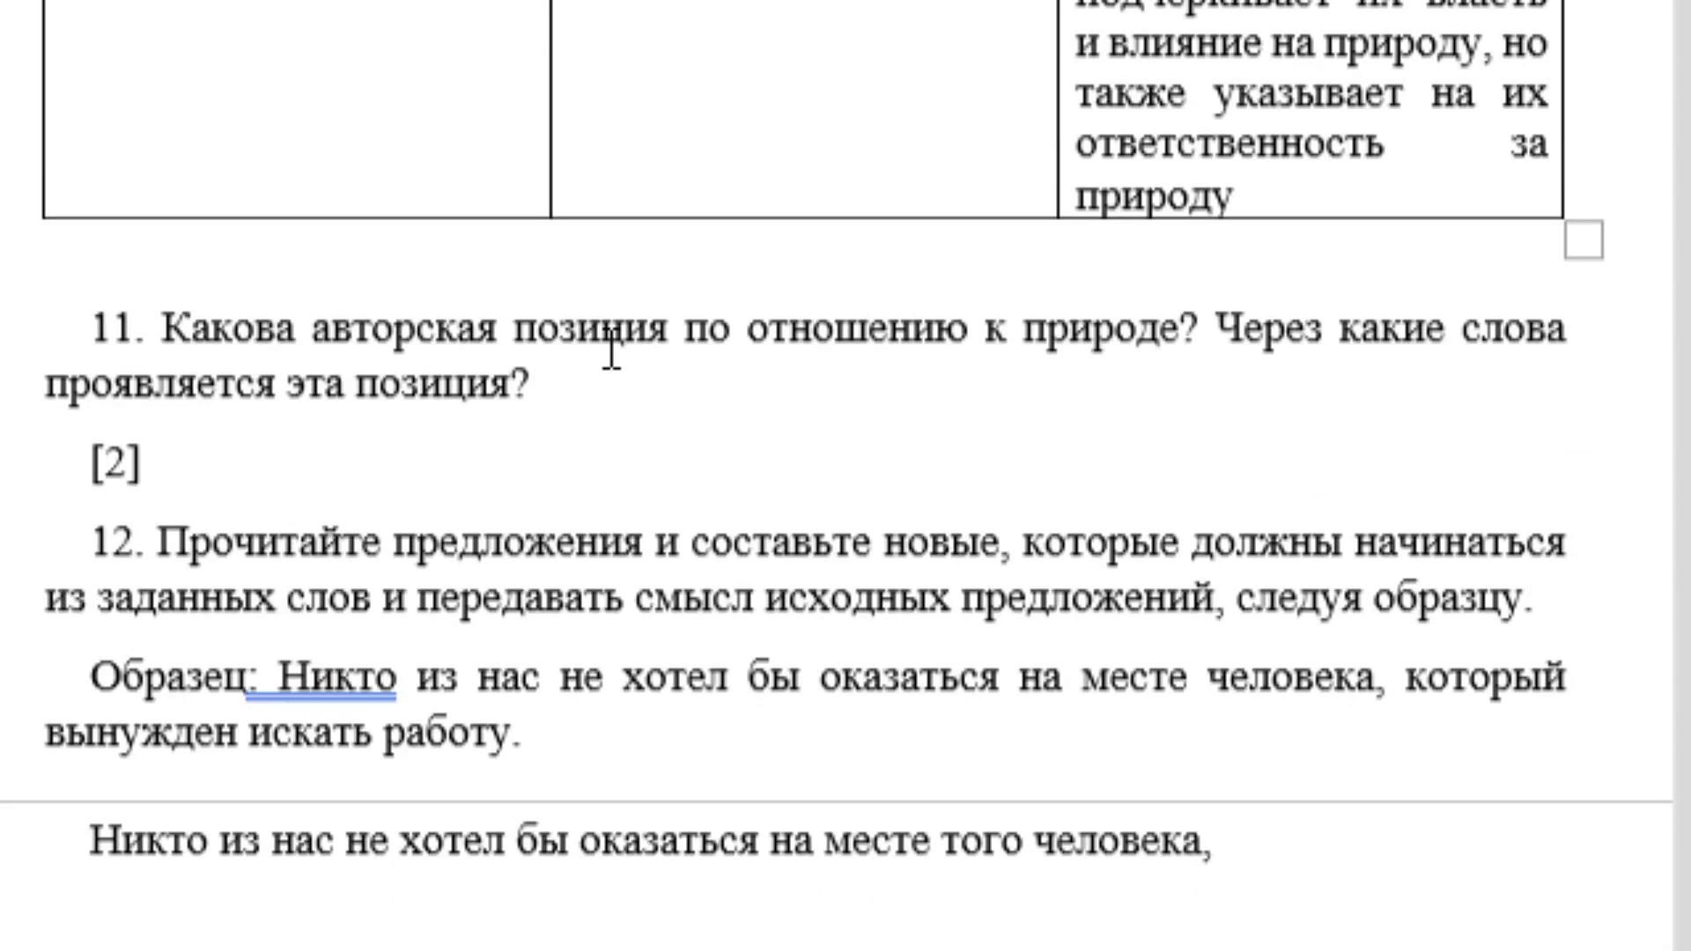
{"action": "left_click", "coordinate": [355, 262]}
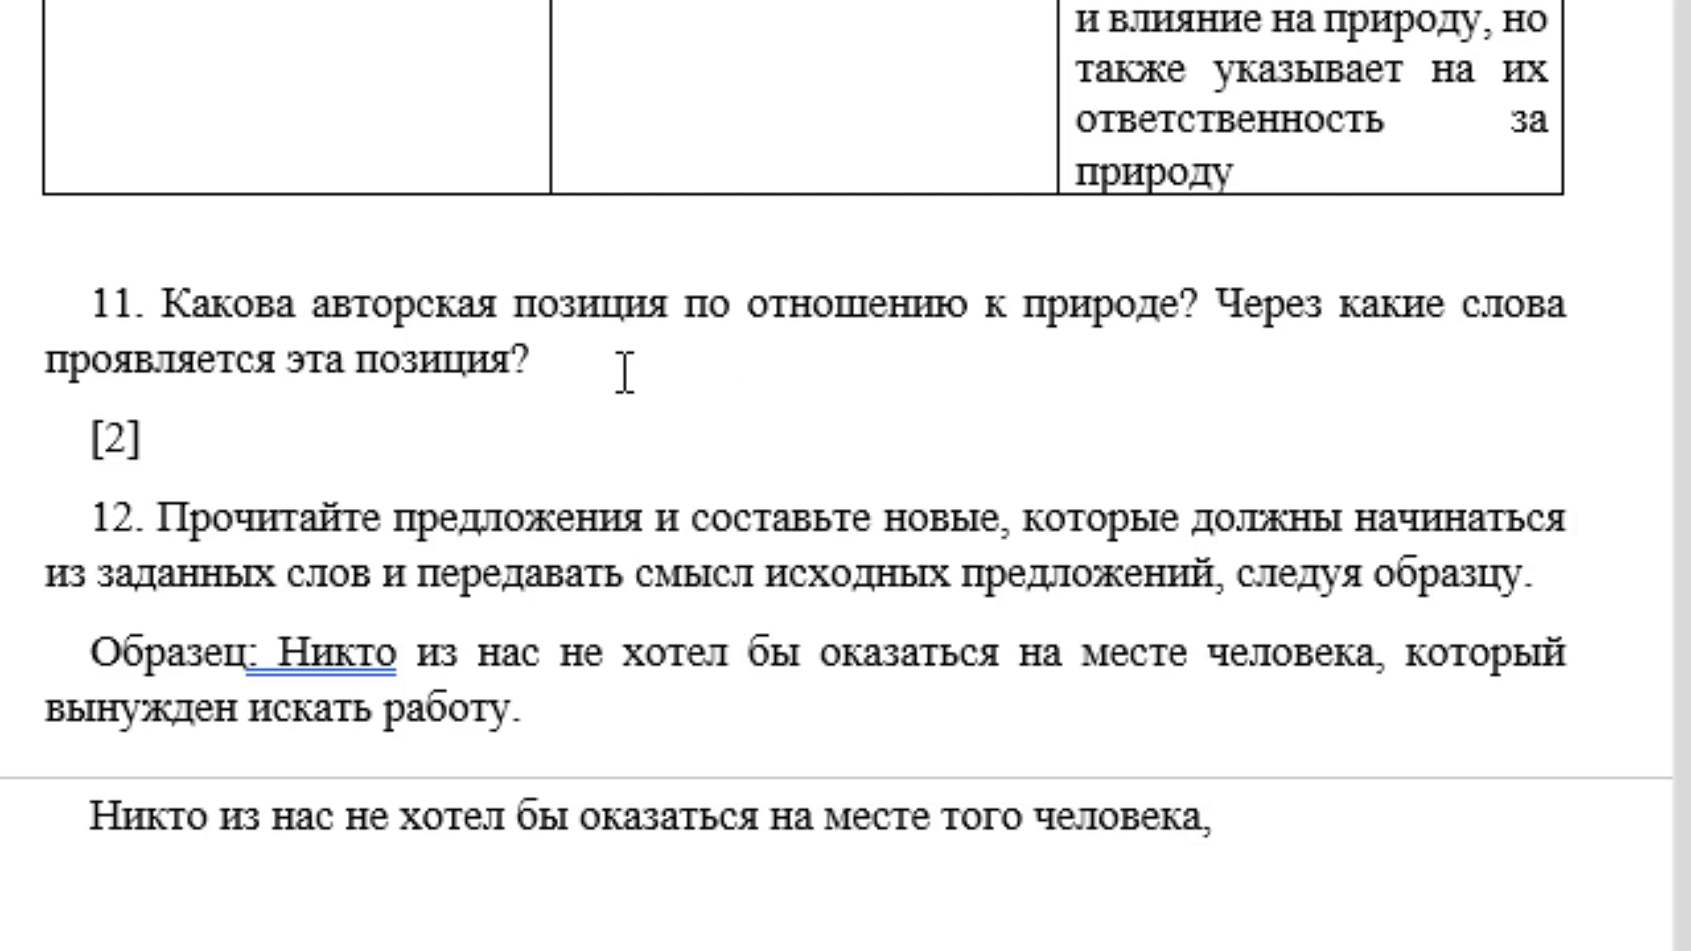
Replace the [2] placeholder with an answer: the author's attitude to nature is positive, citing «Моюнкумсой саванны»
{"action": "left_click", "coordinate": [241, 454]}
{"action": "key", "text": "BackSpace"}
{"action": "key", "text": "BackSpace"}
{"action": "key", "text": "BackSpace"}
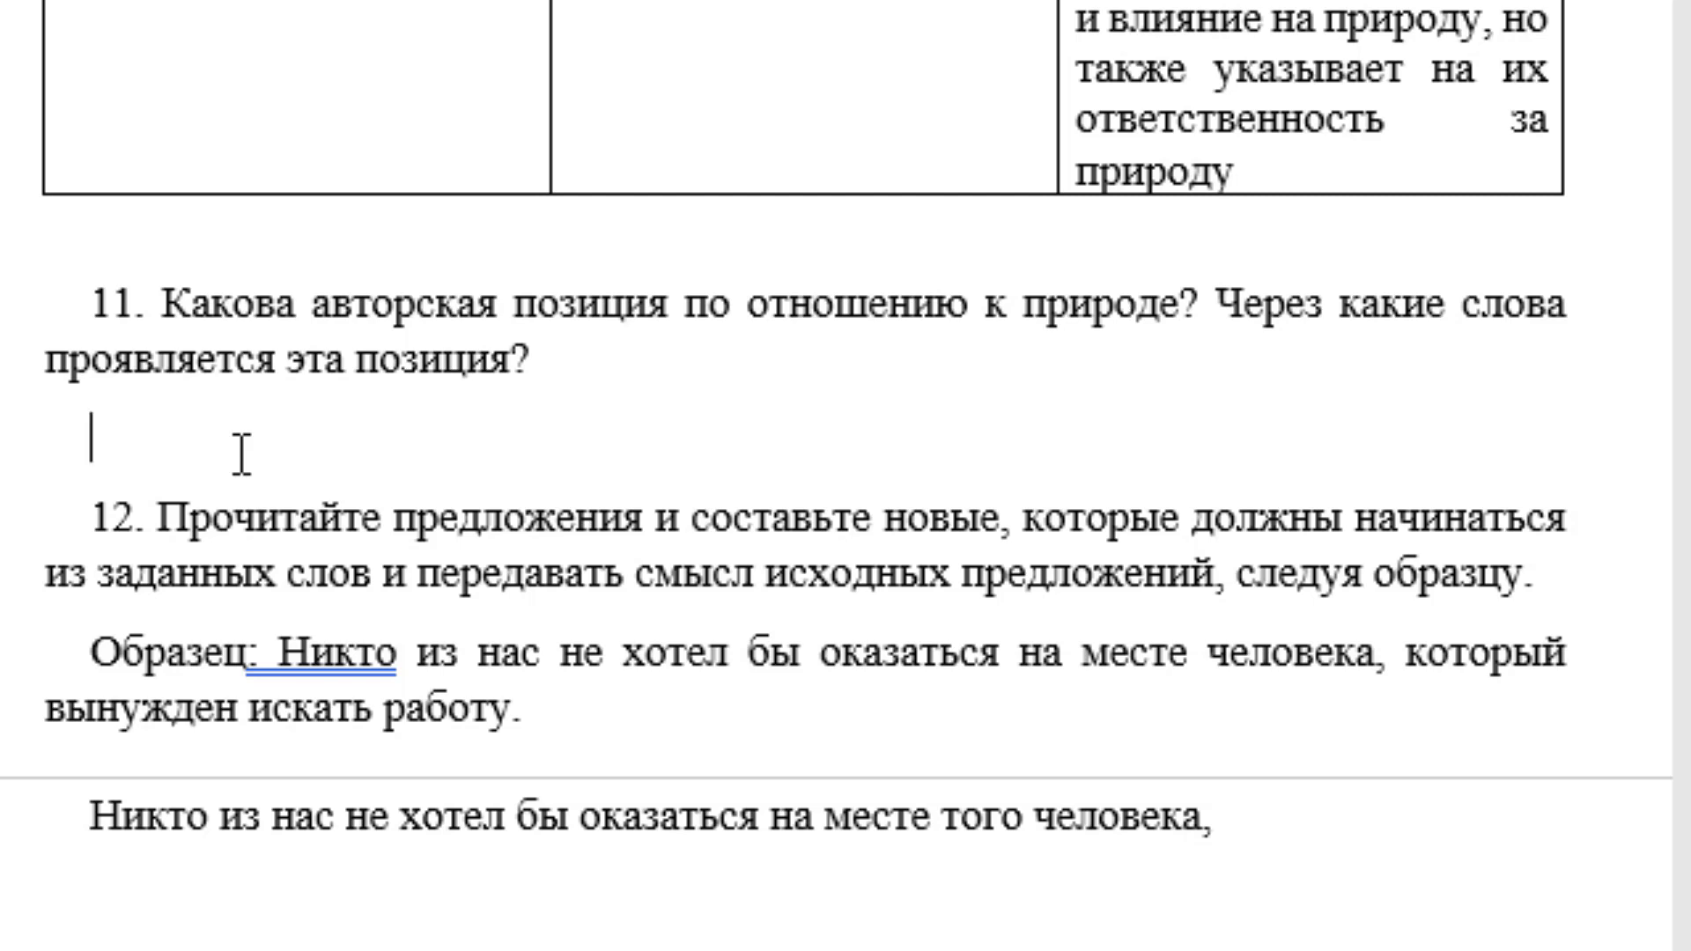
{"action": "type", "text": "авторска"}
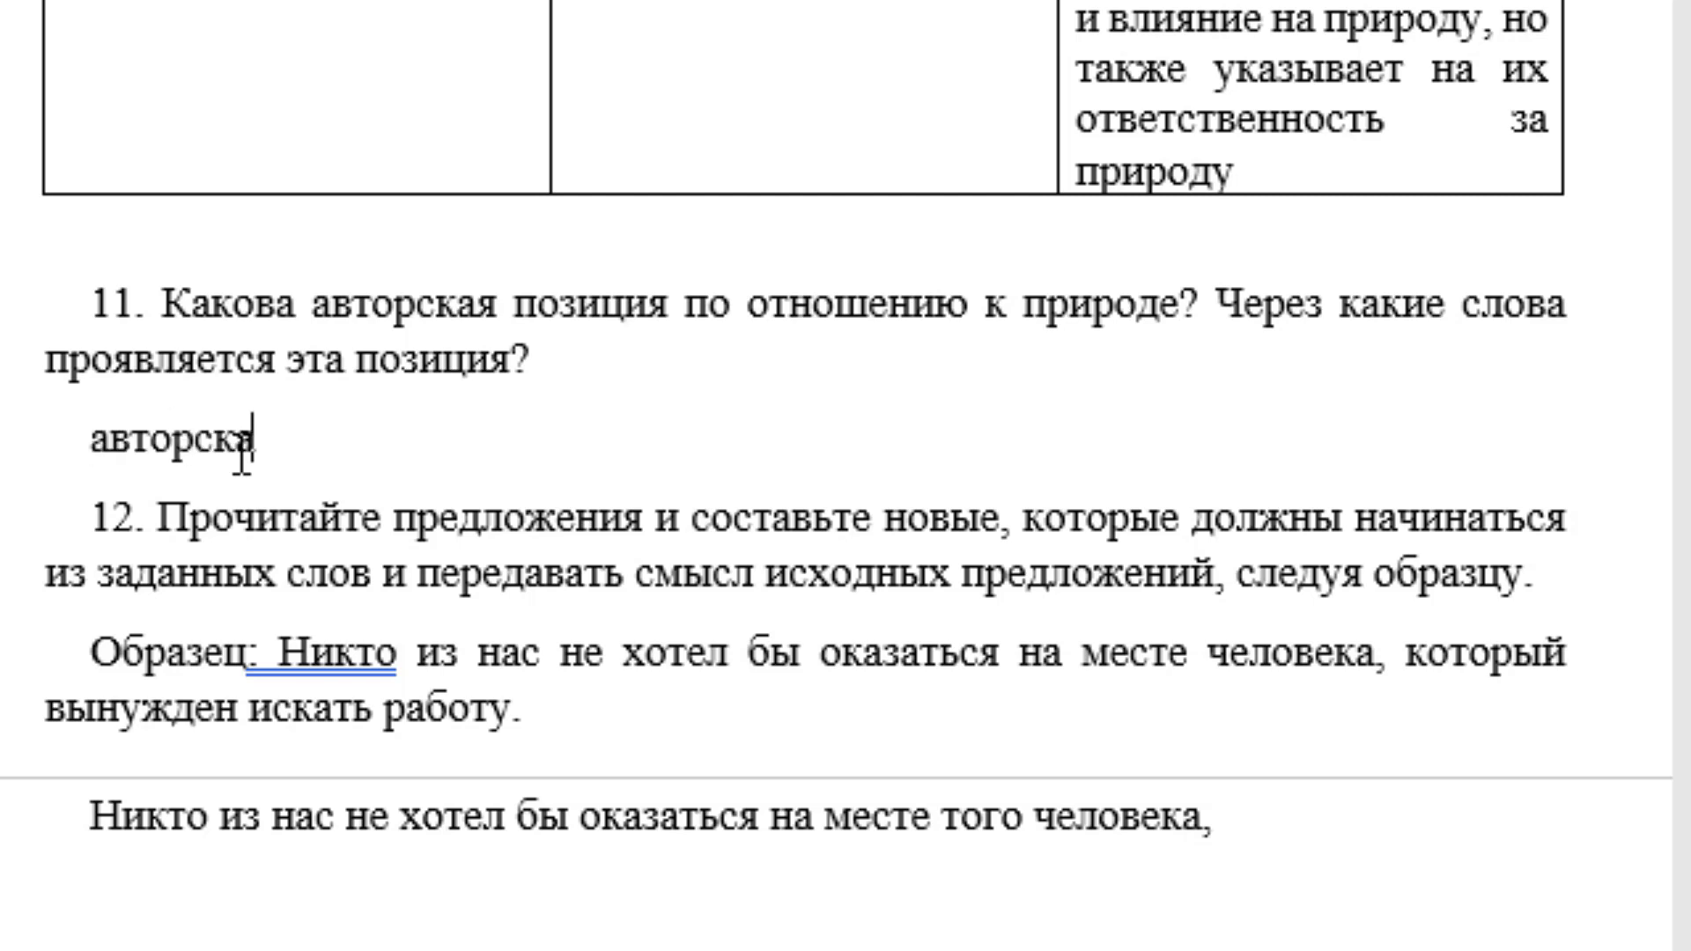
{"action": "type", "text": "я поз"}
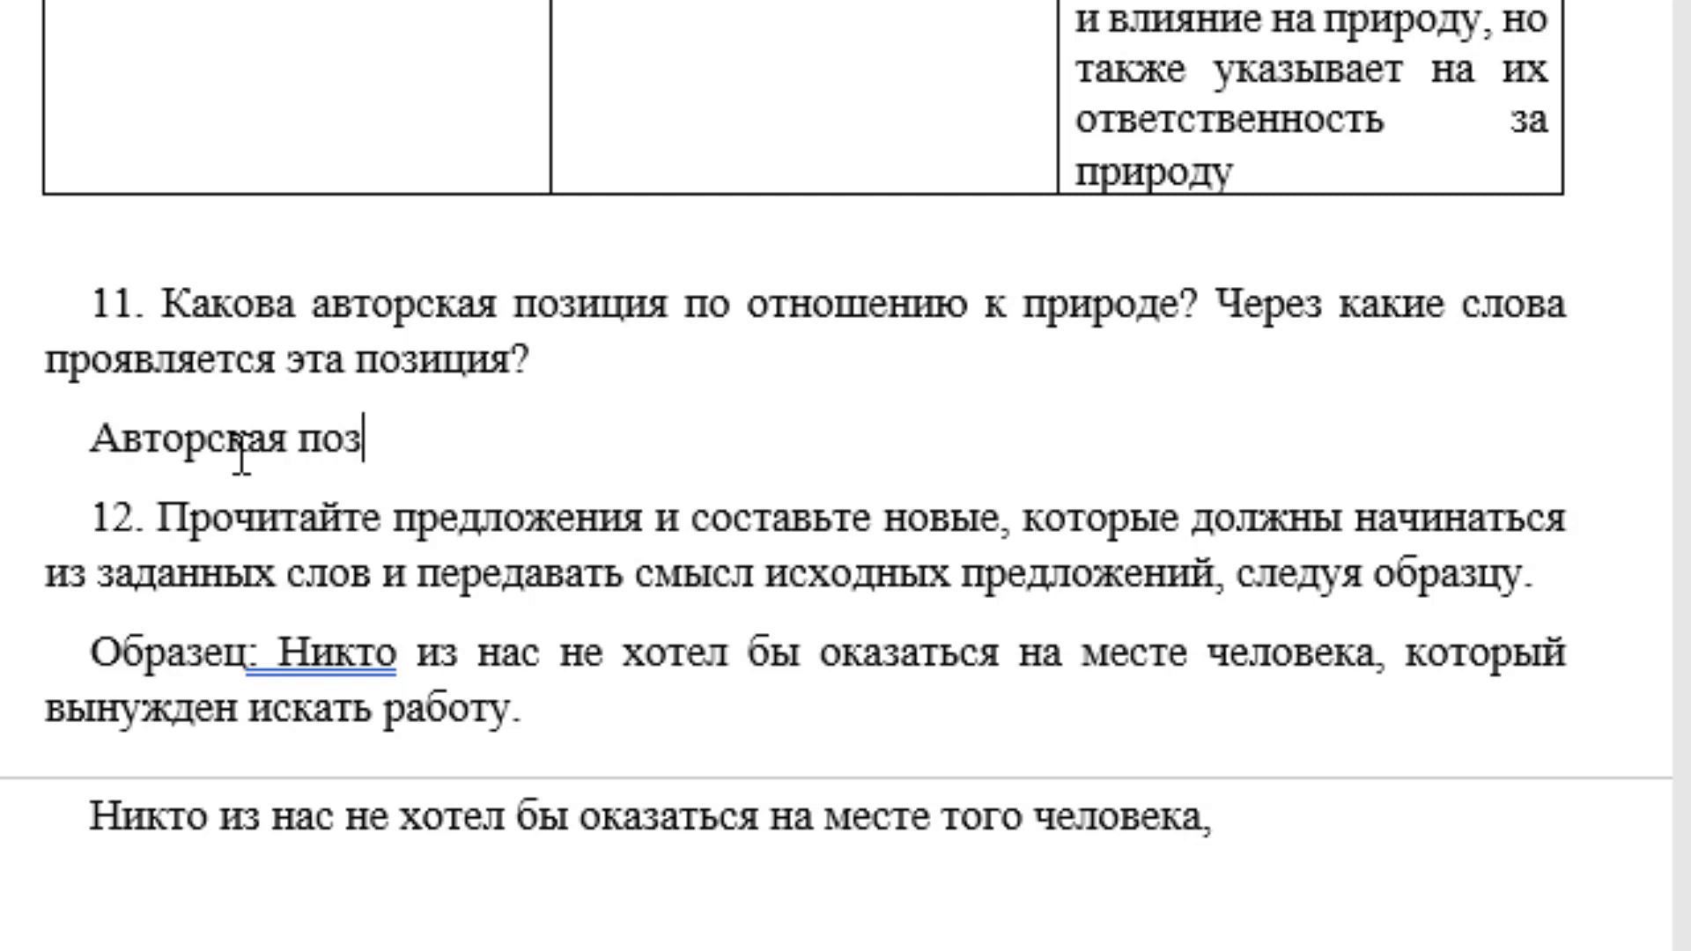
{"action": "type", "text": "иция по от"}
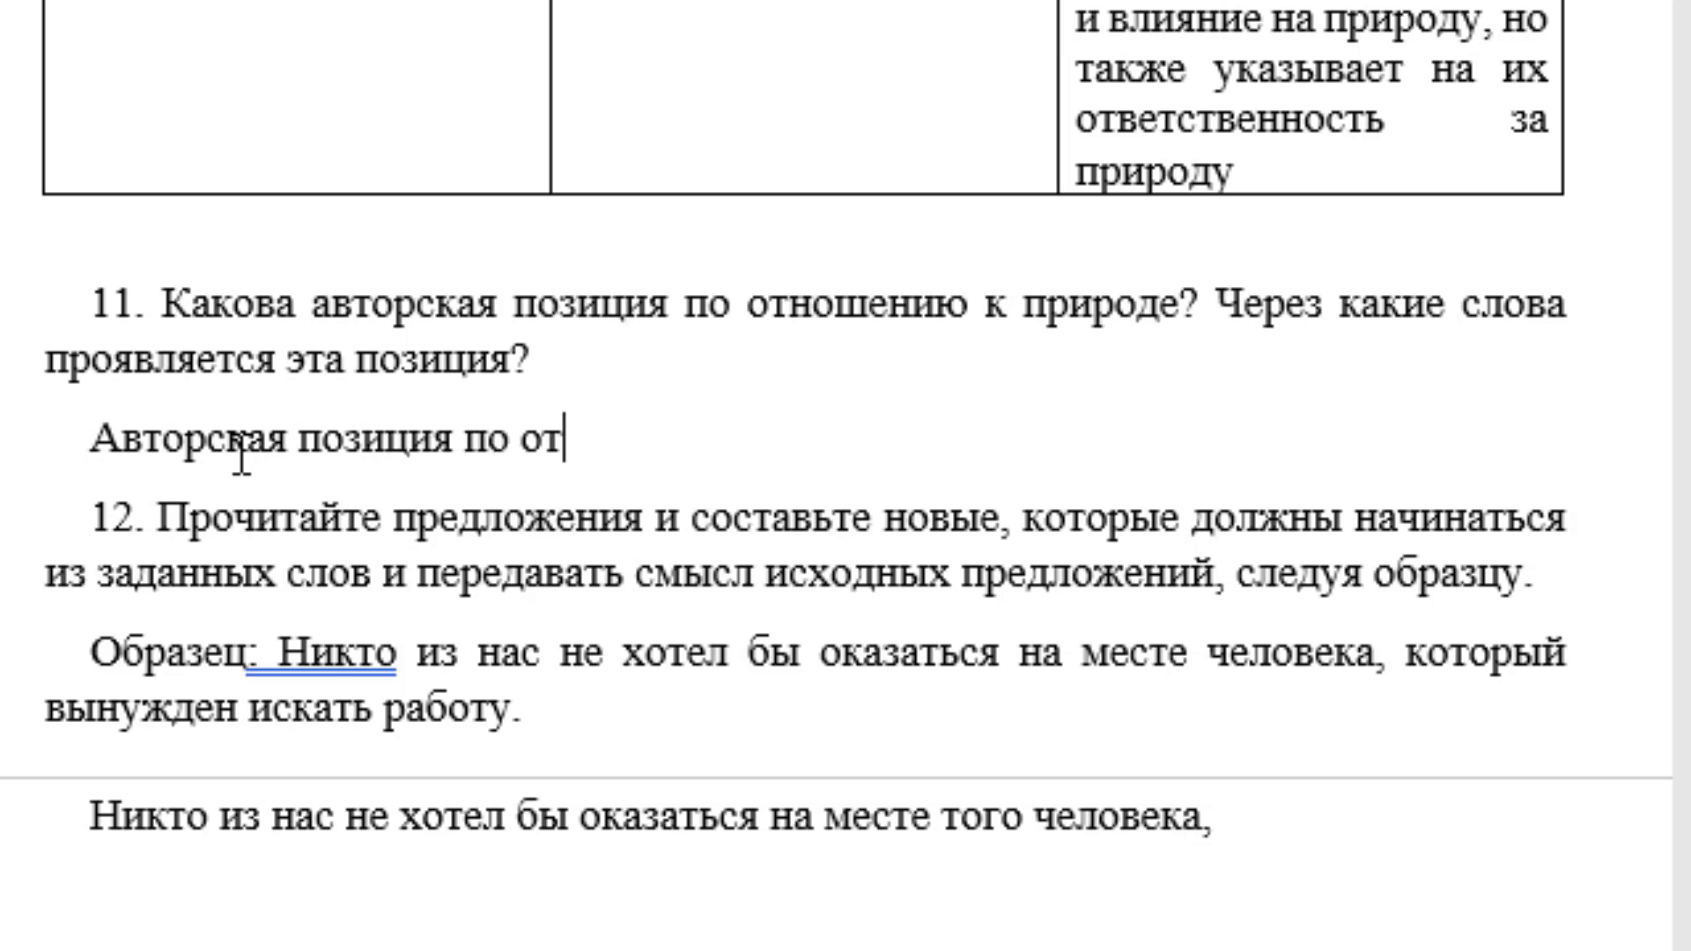
{"action": "type", "text": "ношени"}
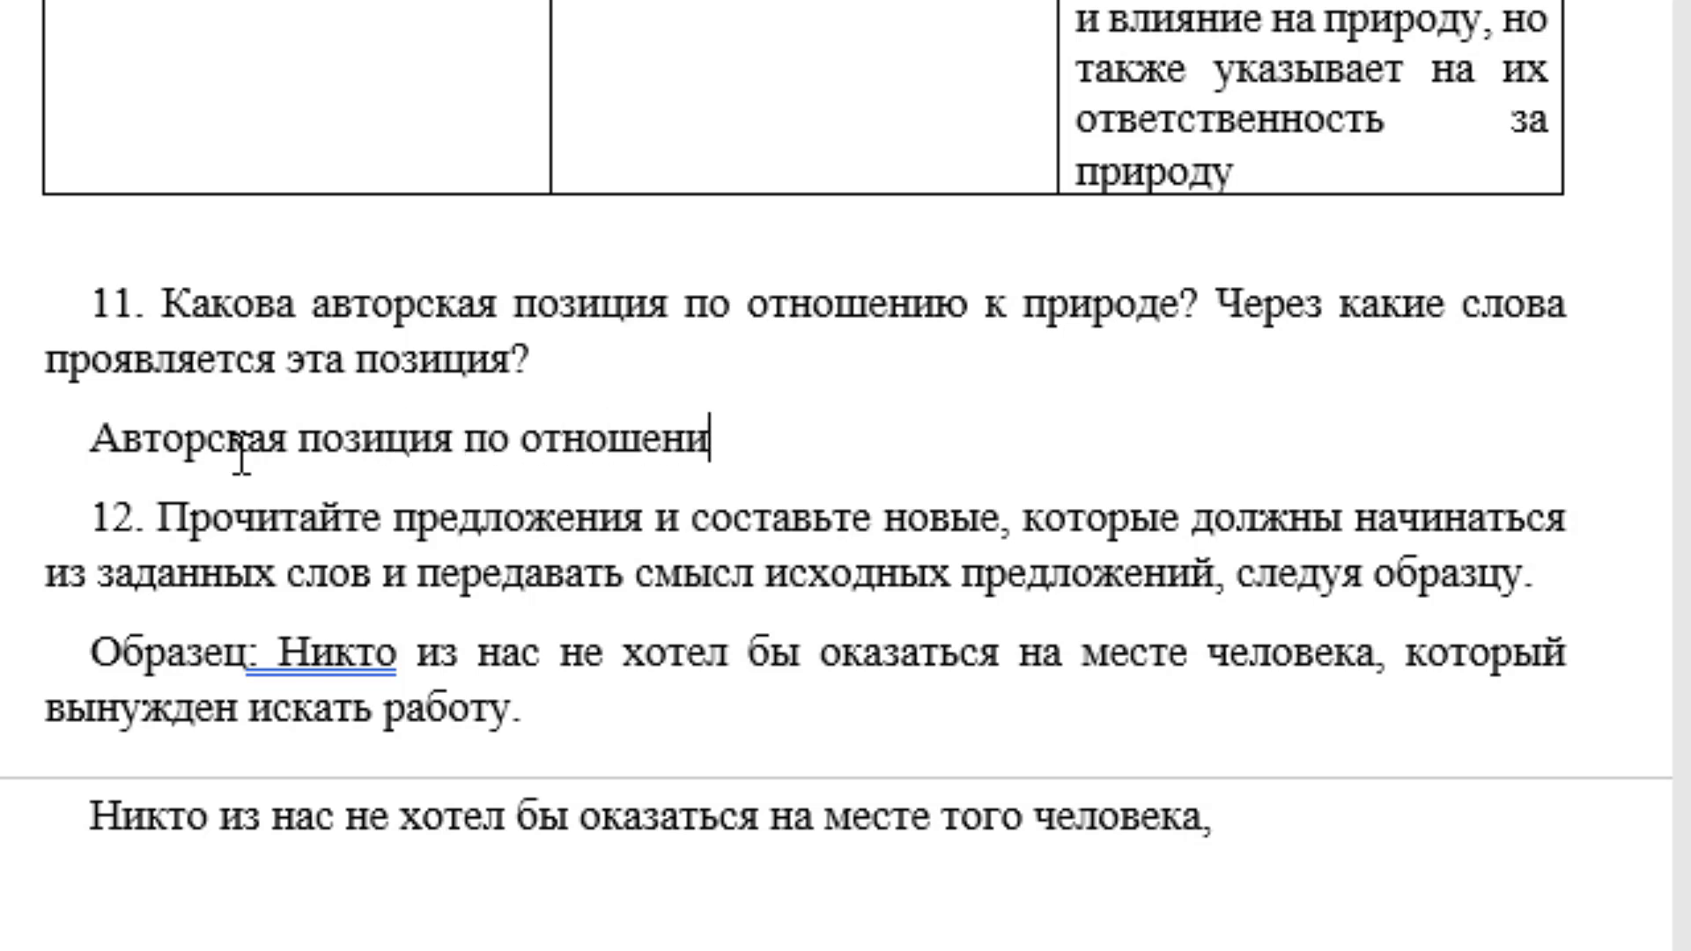
{"action": "type", "text": "№ к приро"}
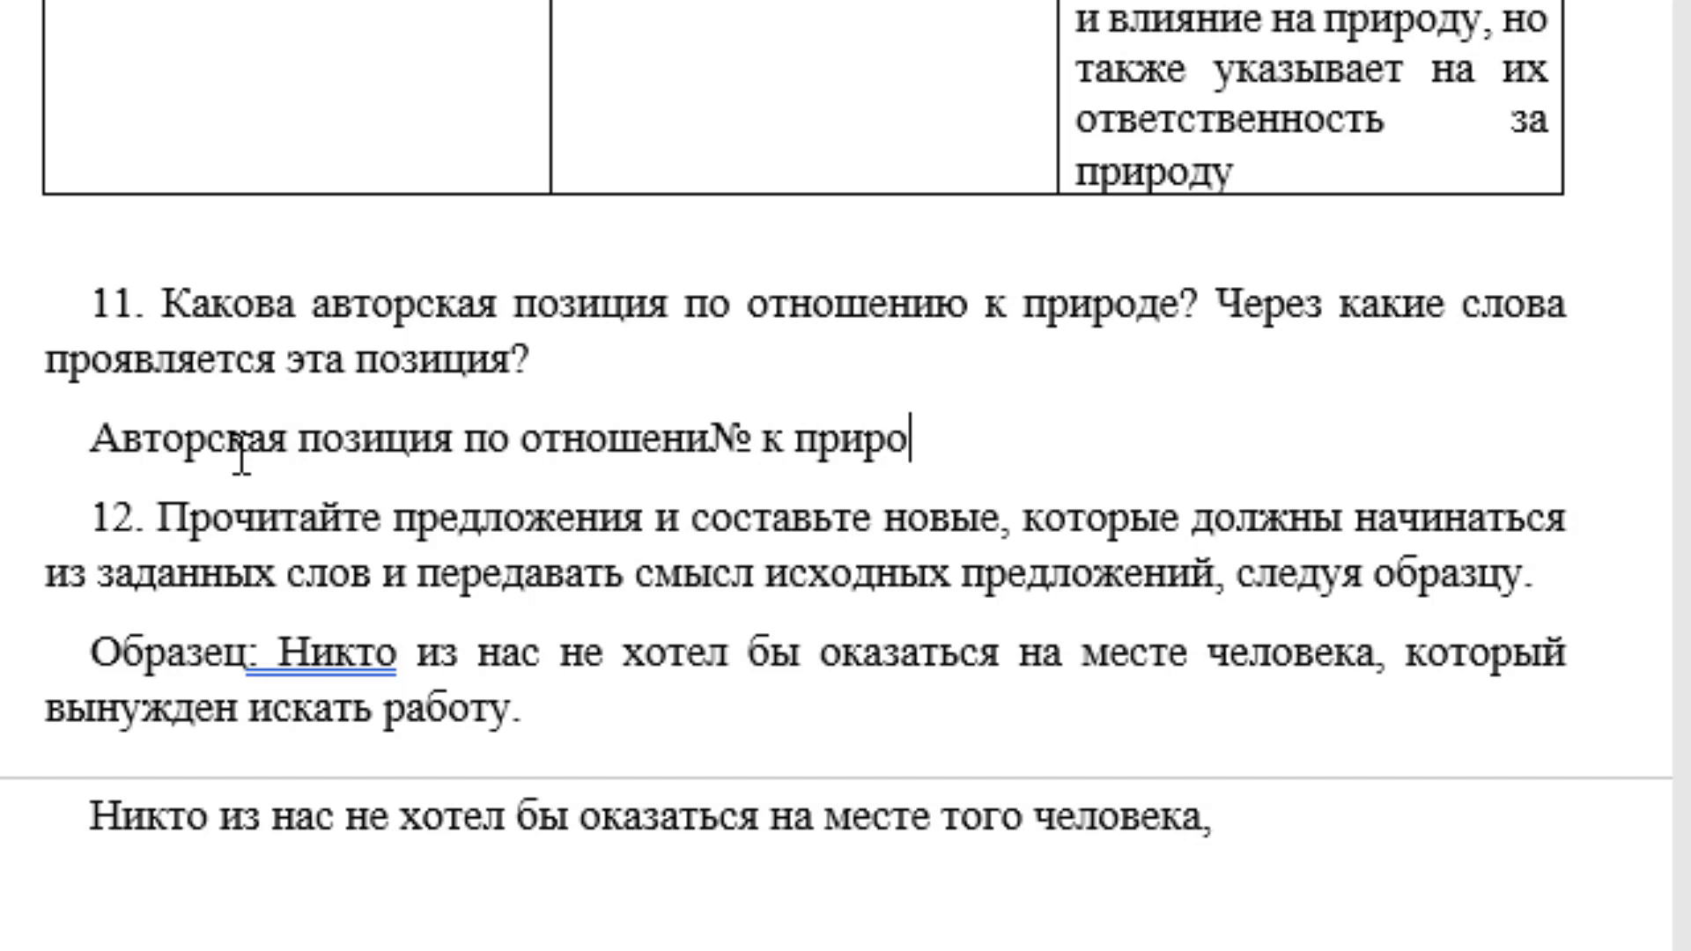
{"action": "type", "text": "де пол"}
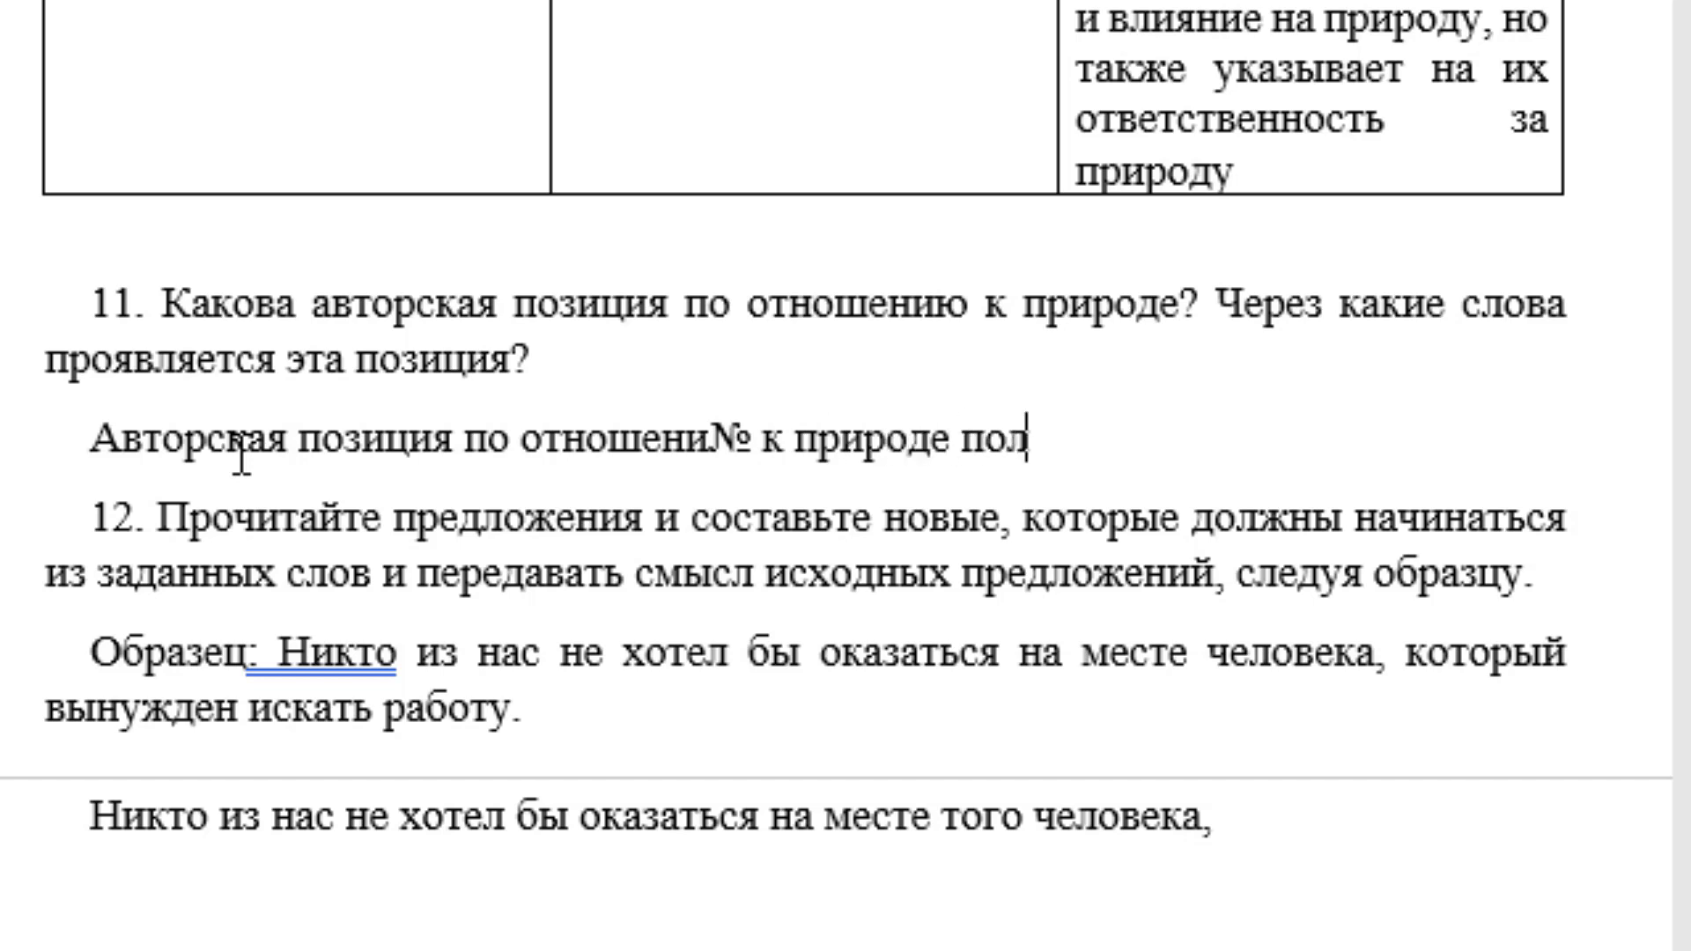
{"action": "type", "text": "ожительн"}
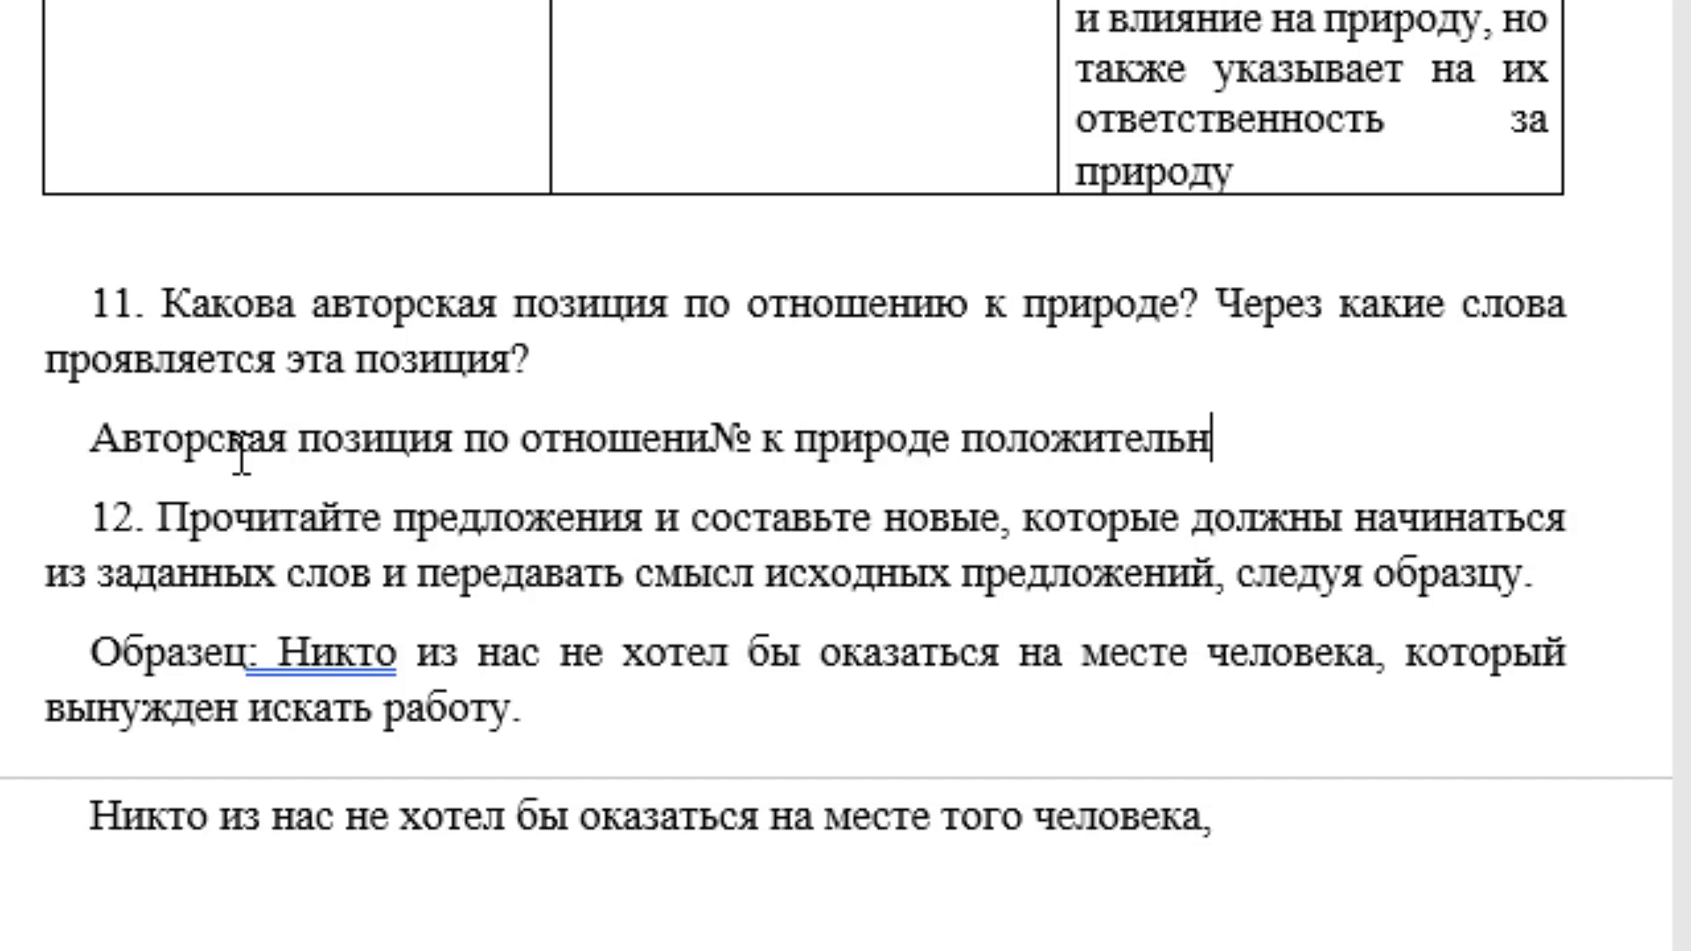
{"action": "type", "text": "а№"}
{"action": "key", "text": "BackSpace"}
{"action": "type", "text": "та "}
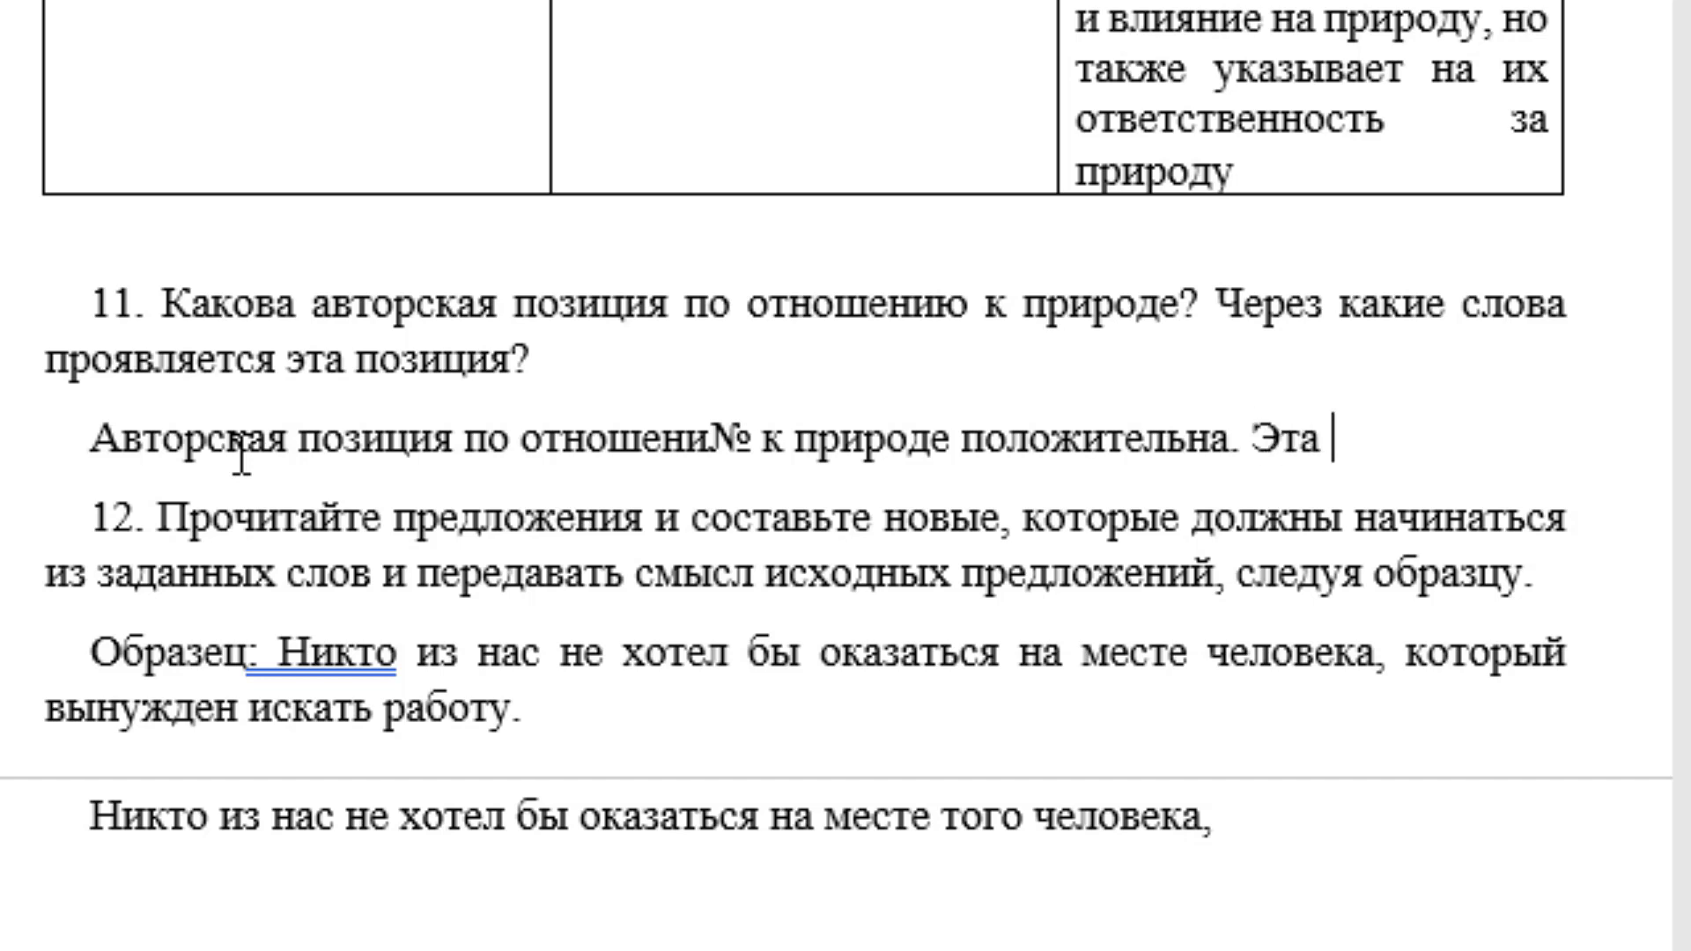
{"action": "type", "text": "позиция "}
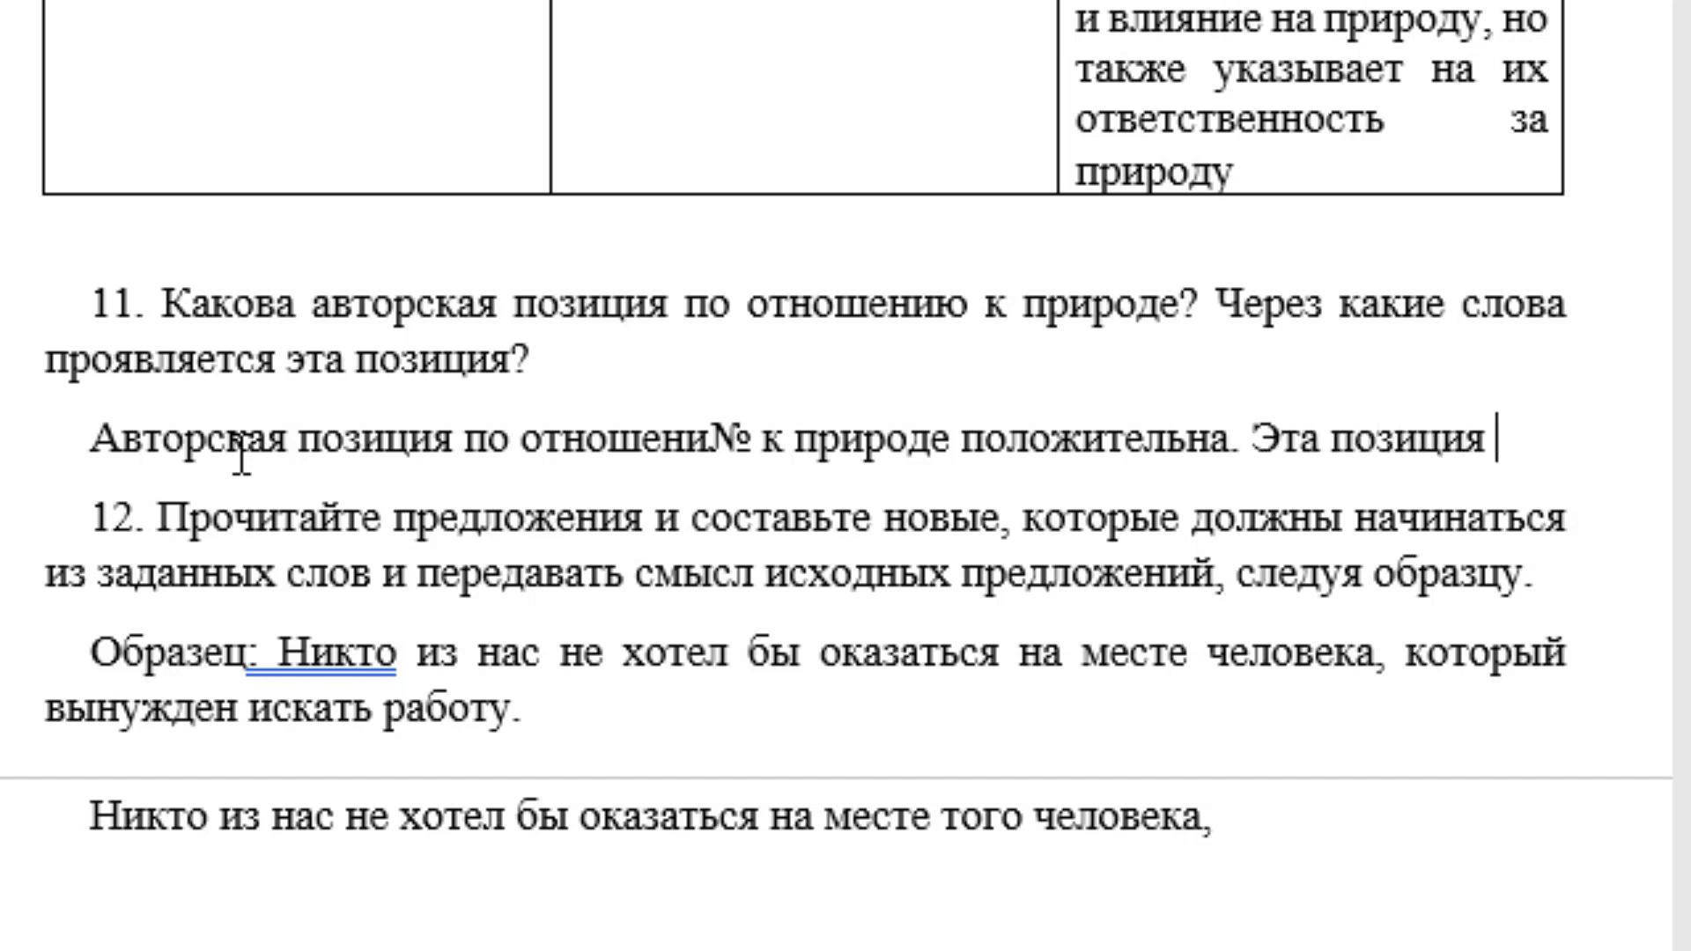
{"action": "type", "text": "проявл"}
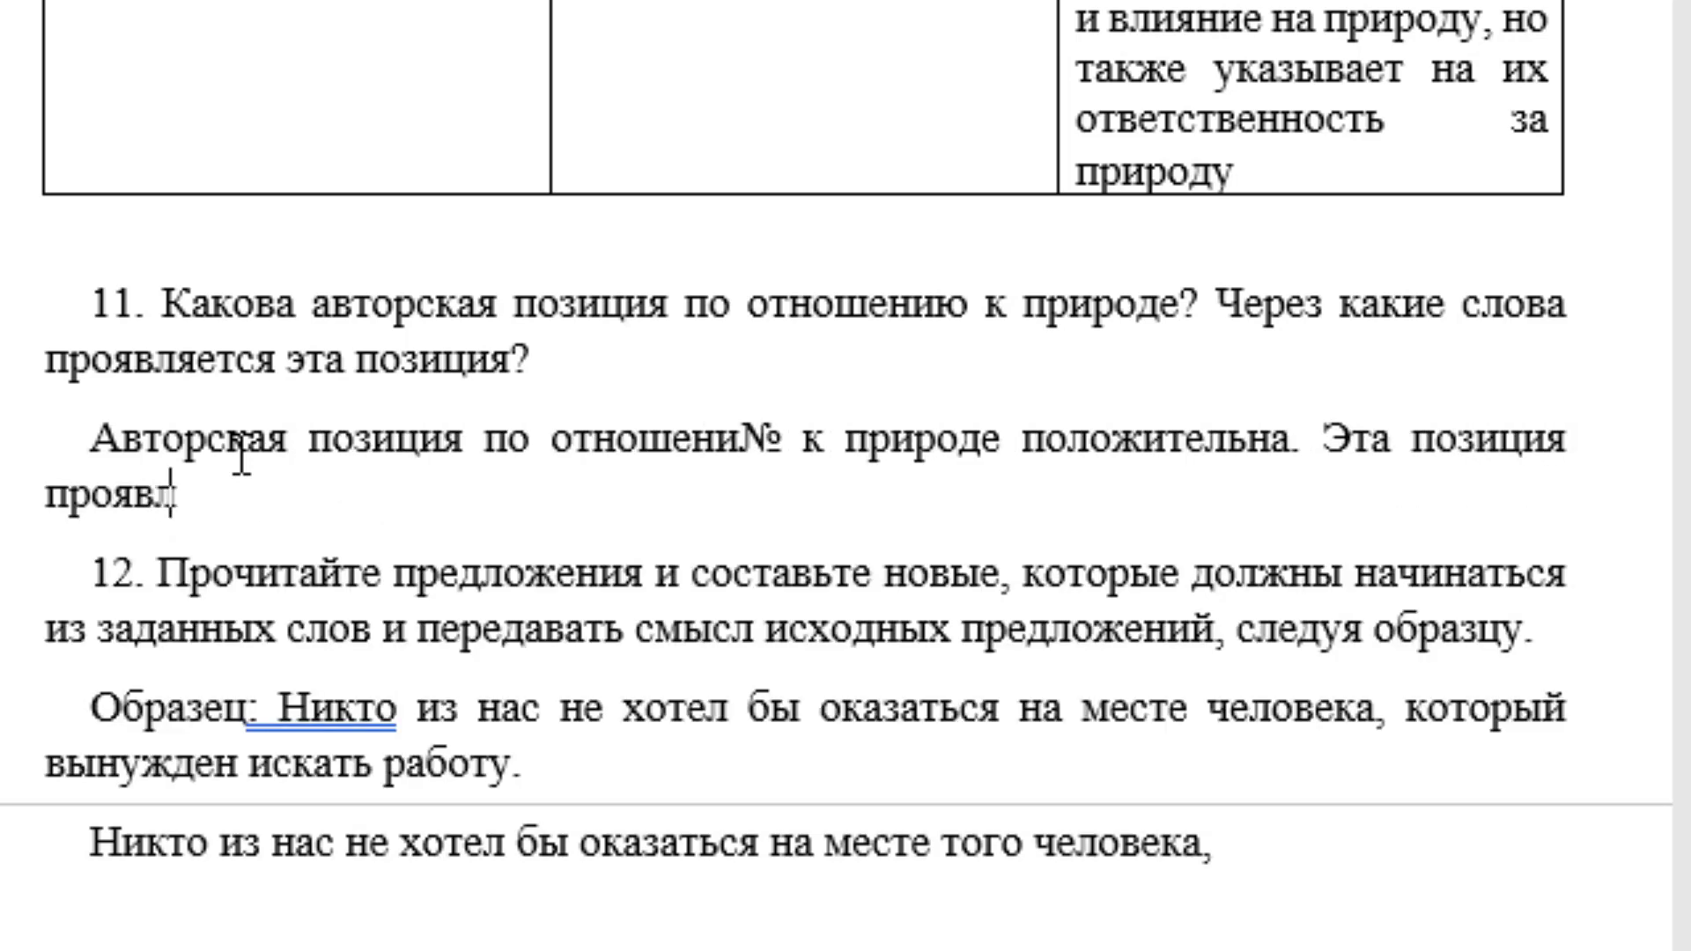
{"action": "type", "text": "яется че"}
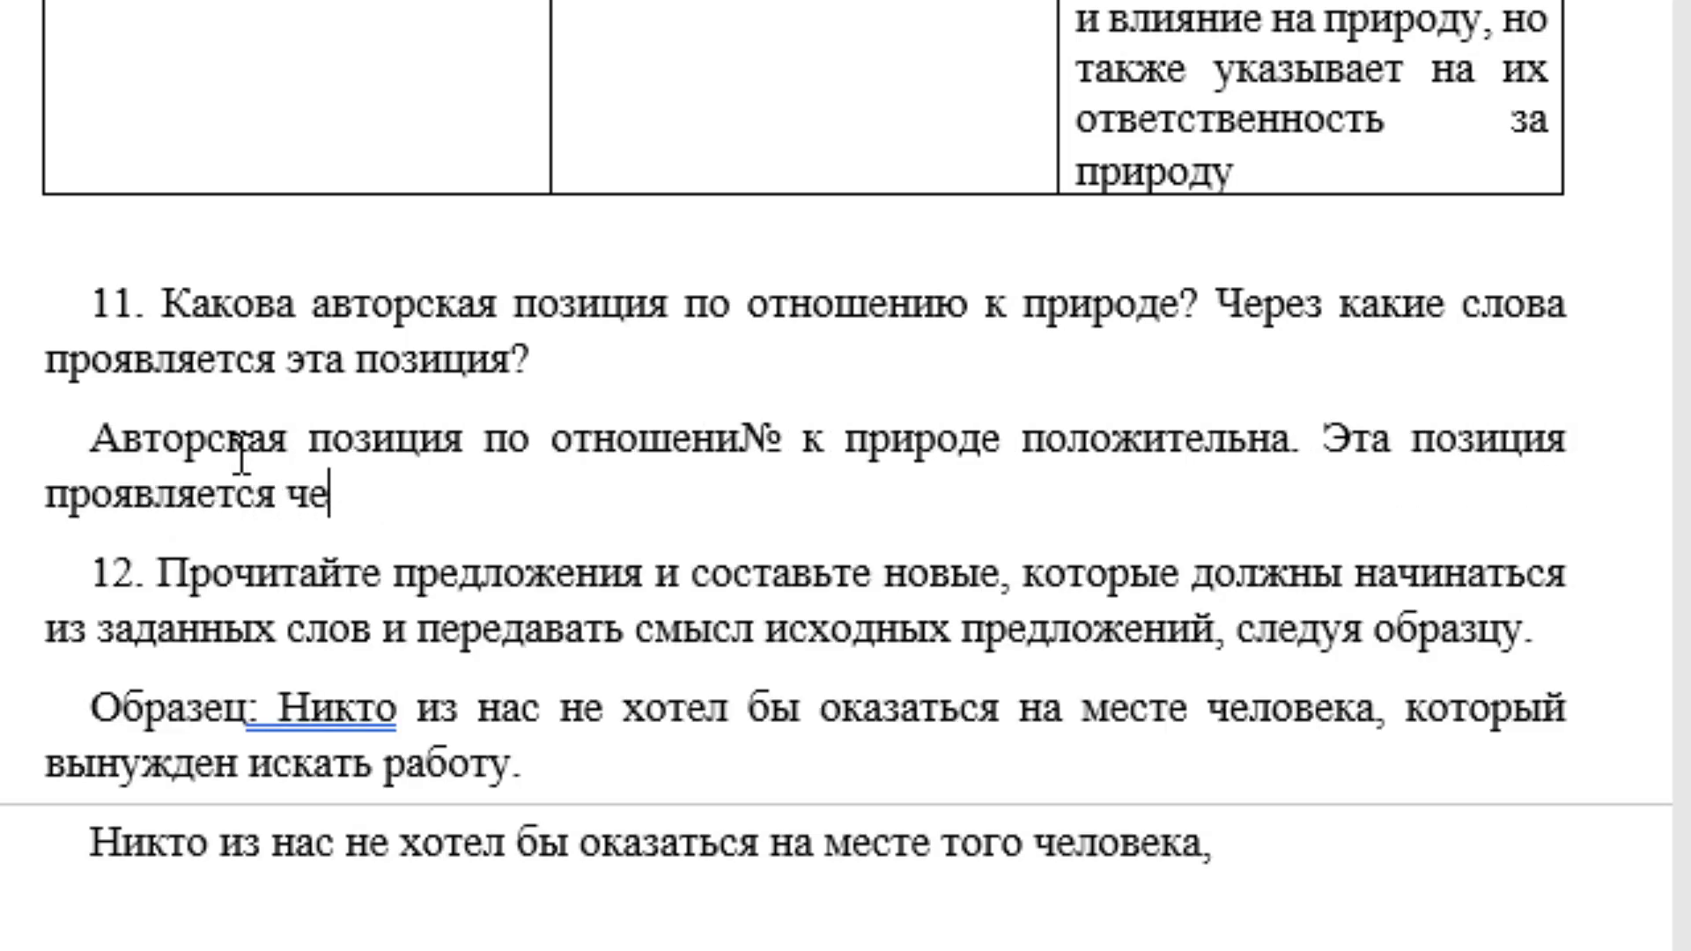
{"action": "type", "text": "рез слова «"}
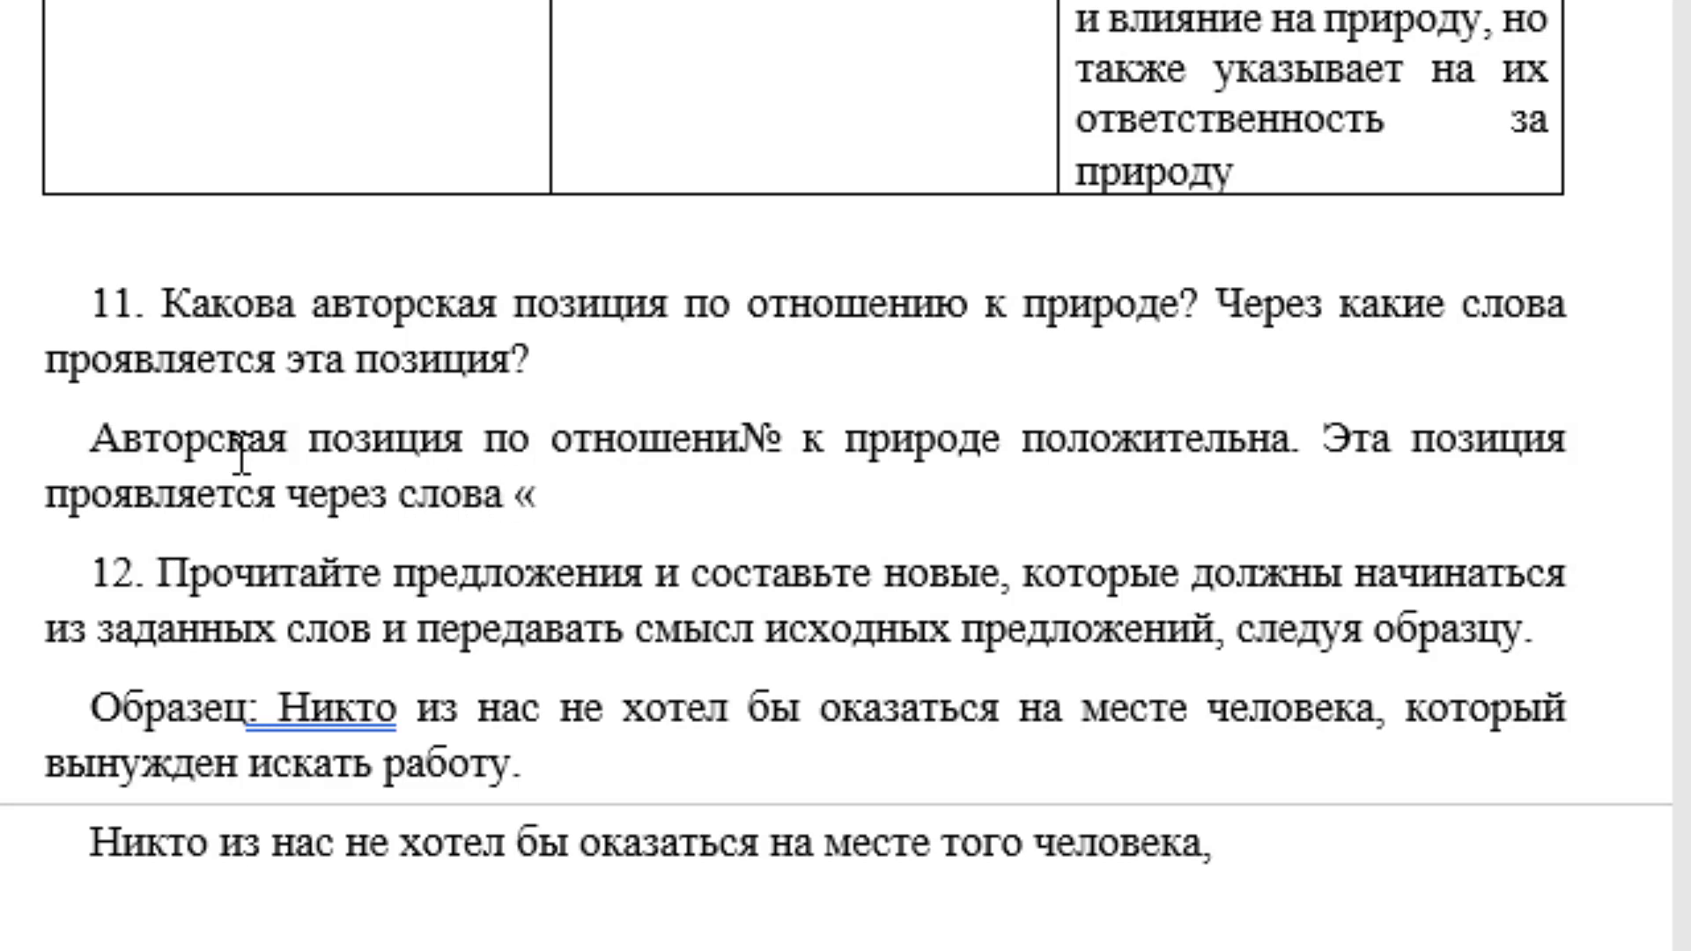
{"action": "type", "text": "Моюнк"}
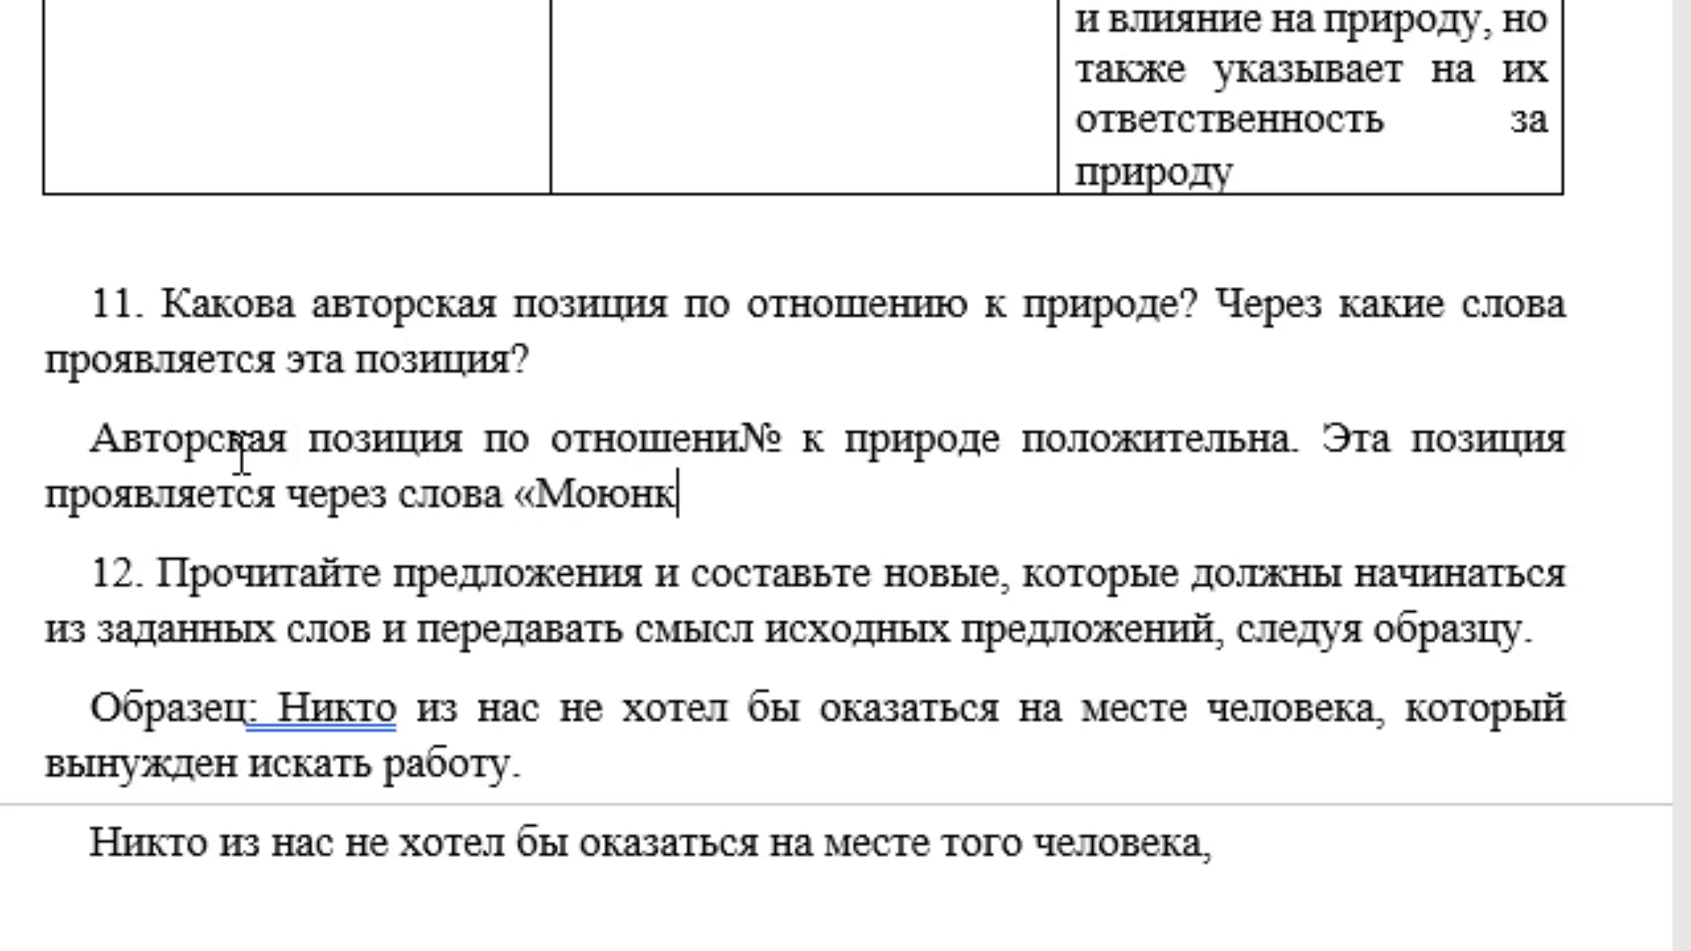
{"action": "type", "text": "умс"}
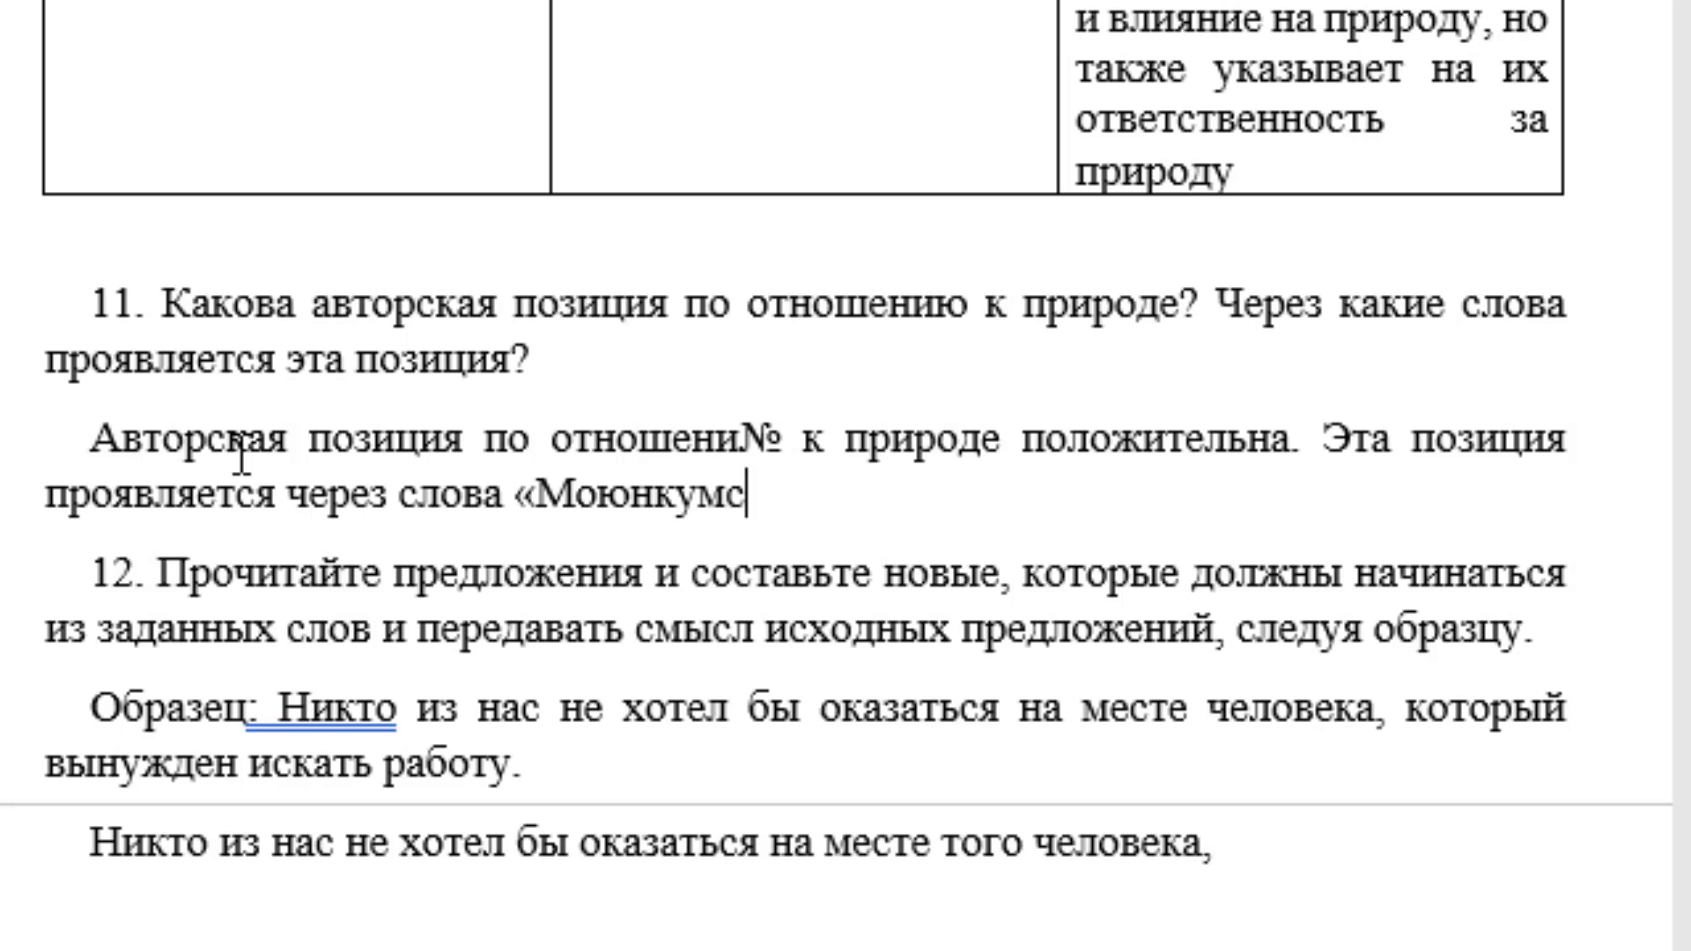
{"action": "type", "text": "ой саванны»"}
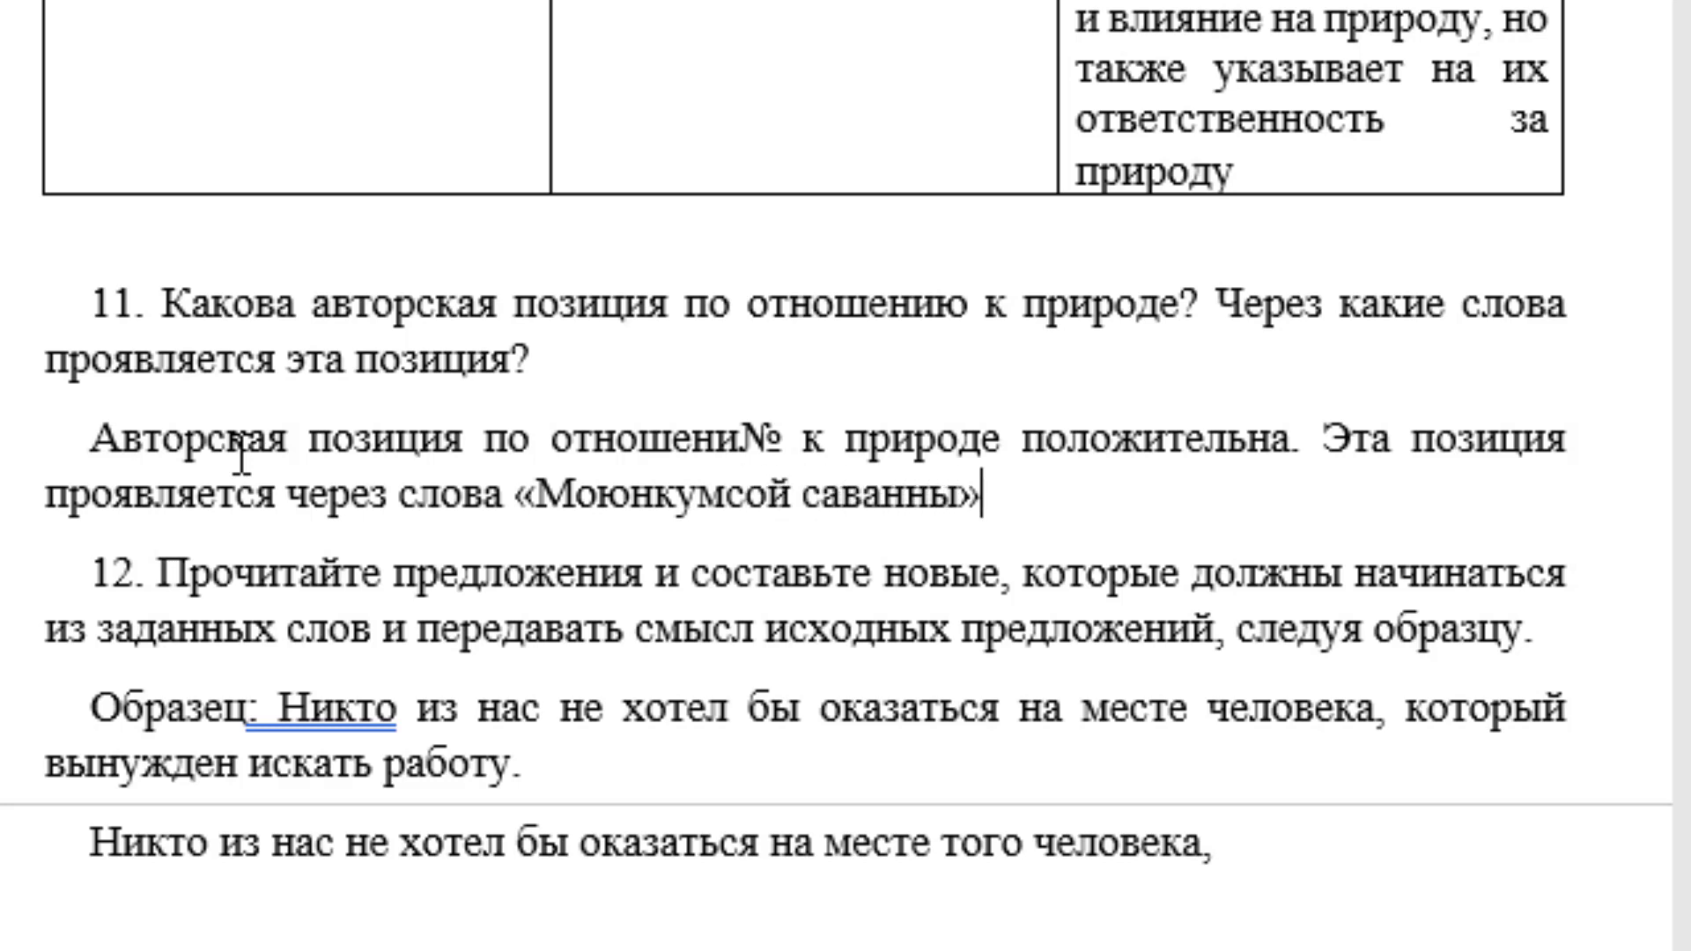
{"action": "type", "text": " и о"}
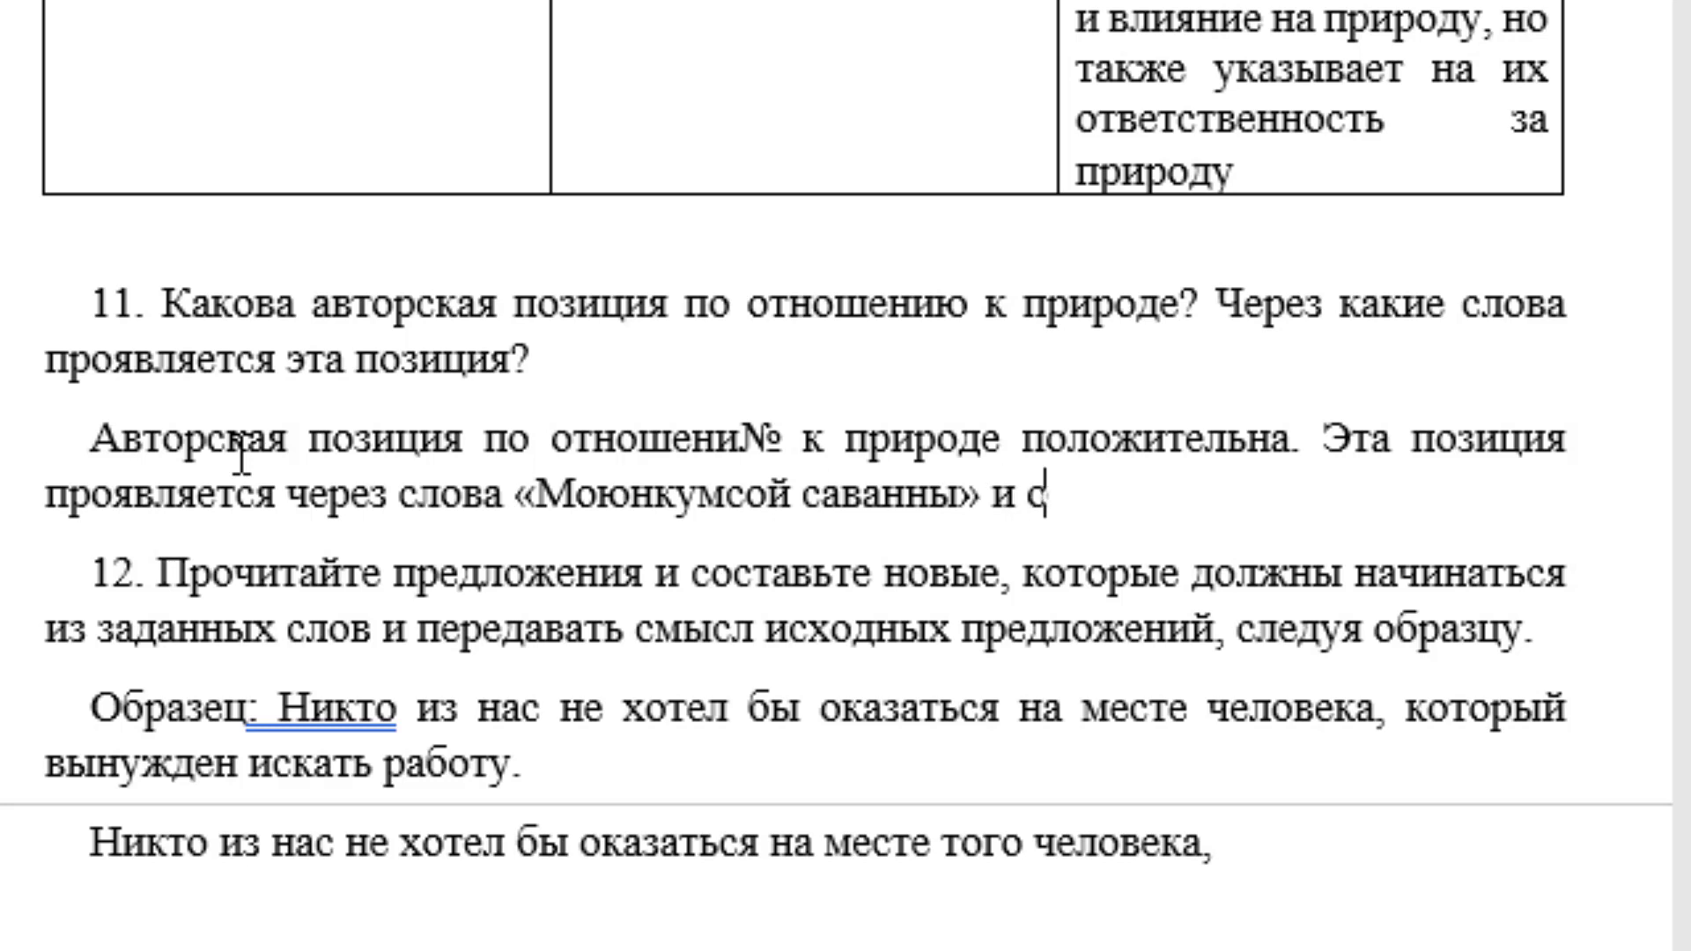
{"action": "type", "text": "писание ее"}
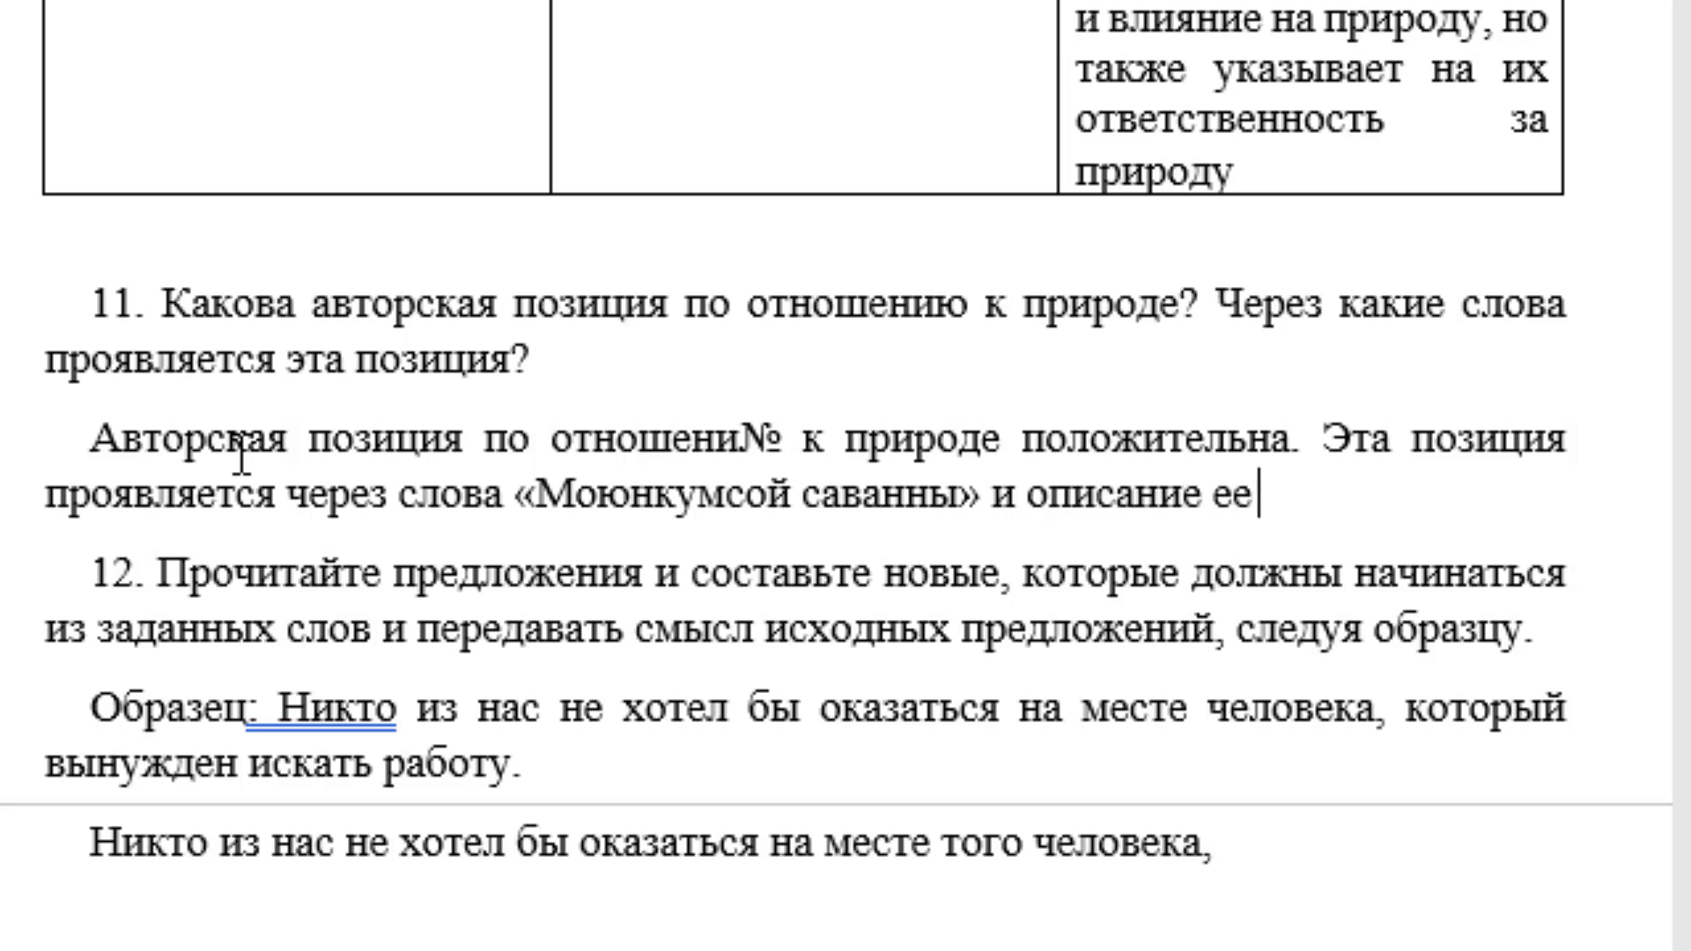
{"action": "type", "text": " жизни "}
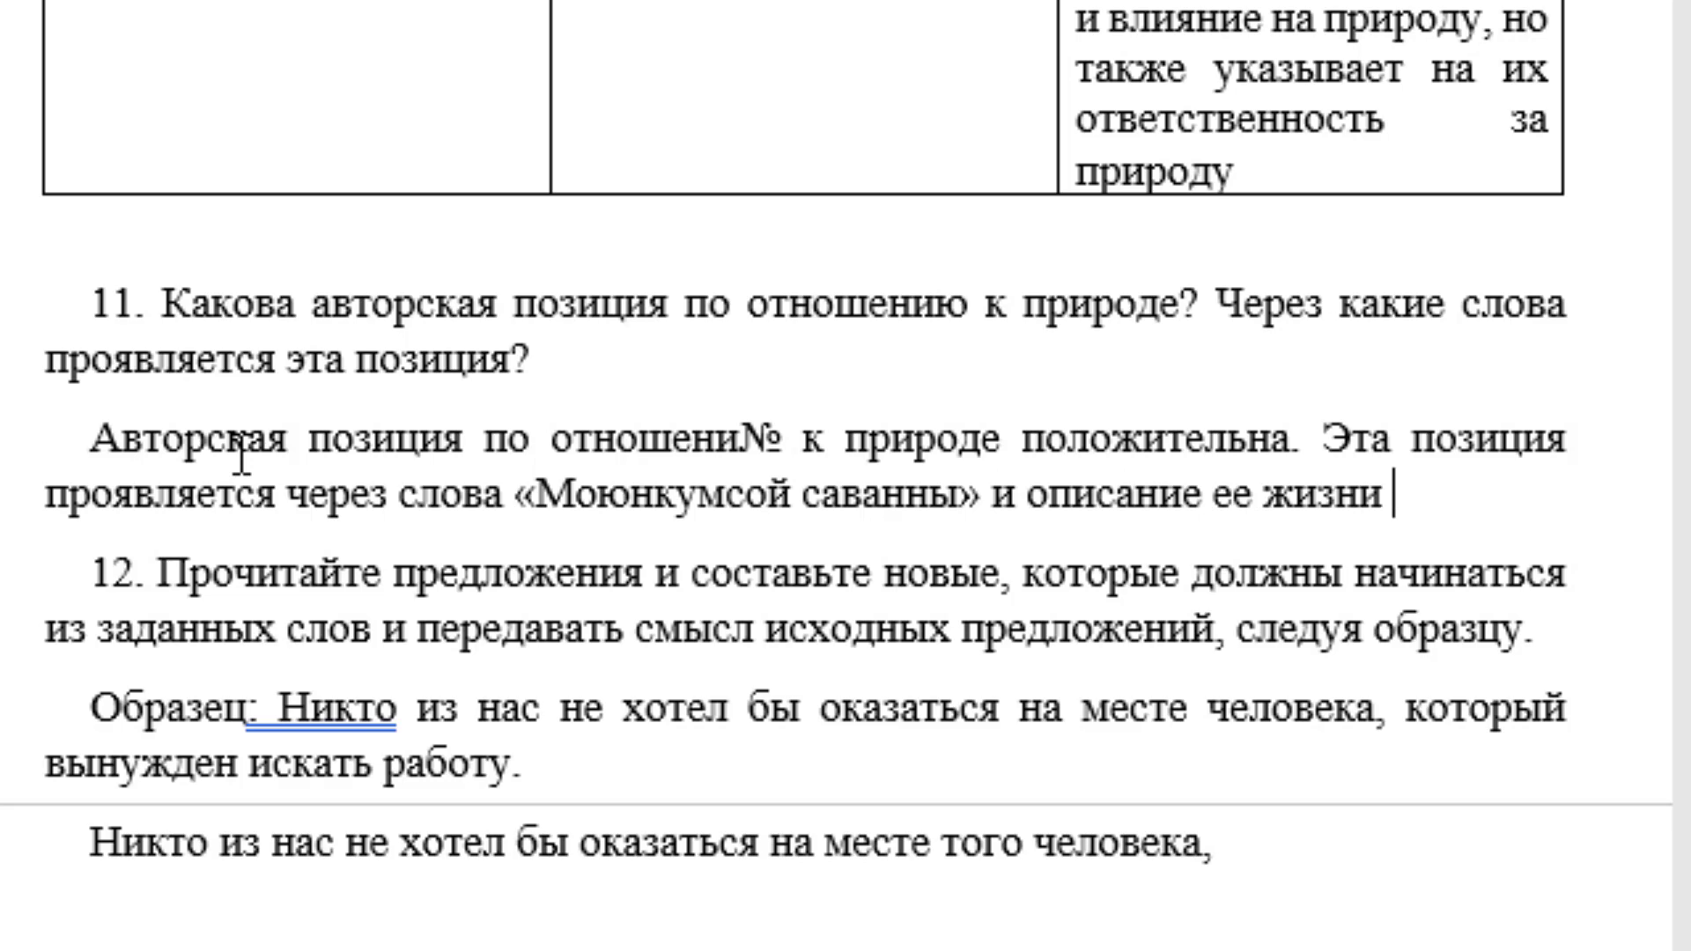
{"action": "type", "text": "как бес"}
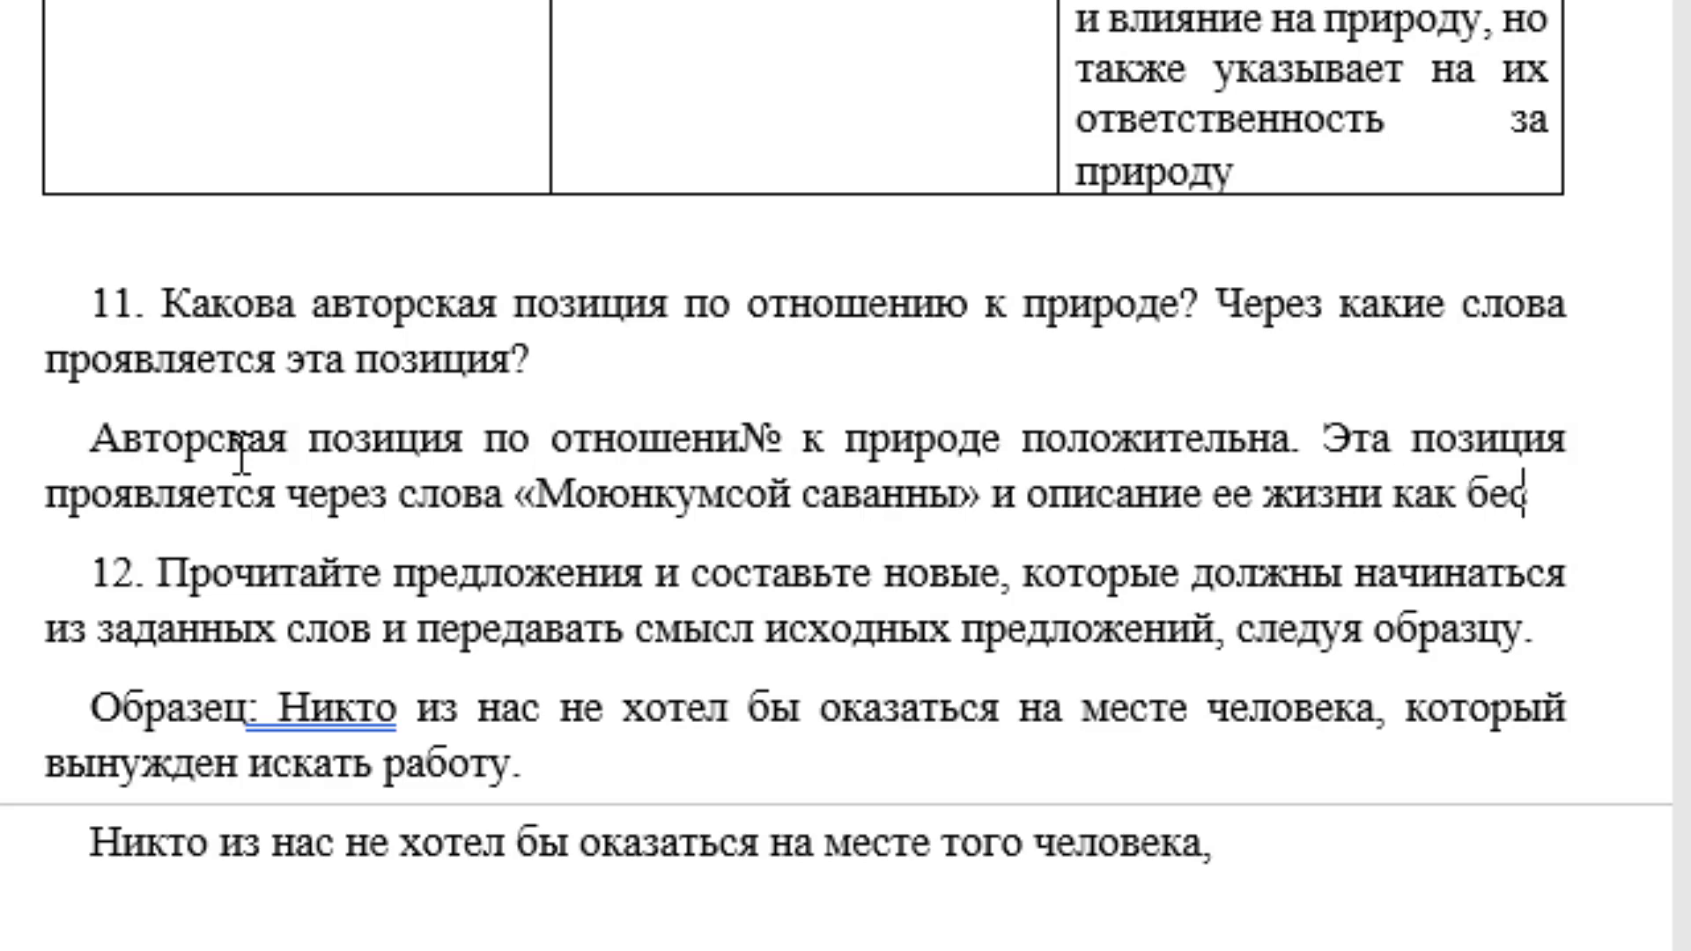
{"action": "type", "text": "конечной "}
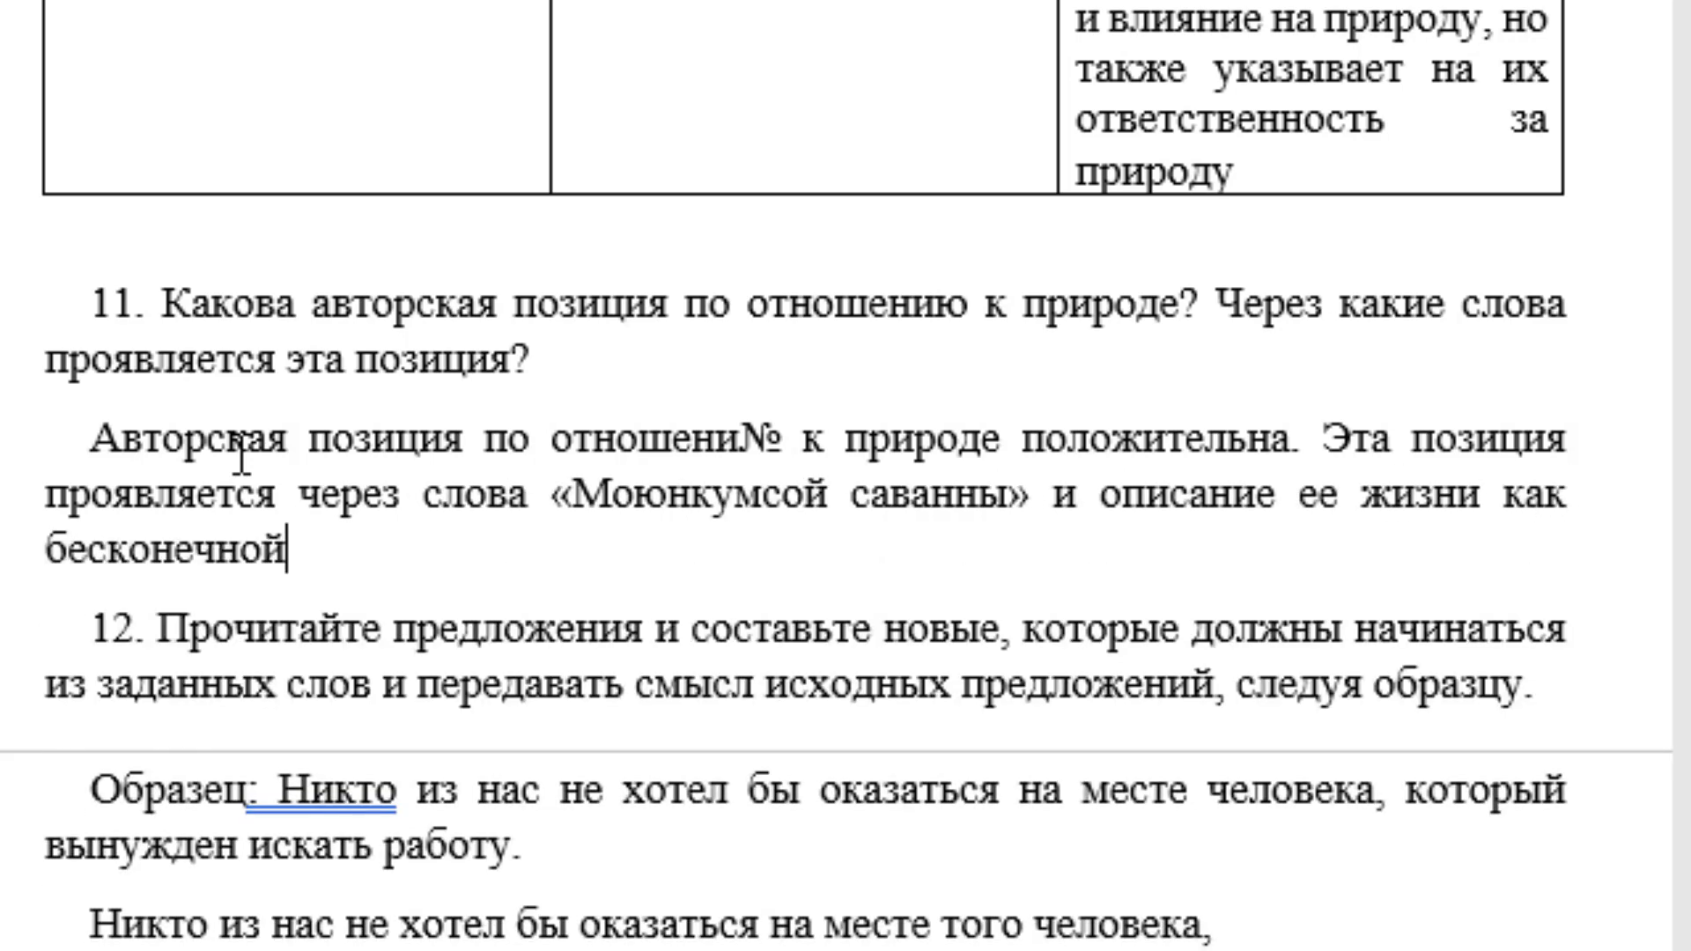
{"action": "type", "text": "охотни"}
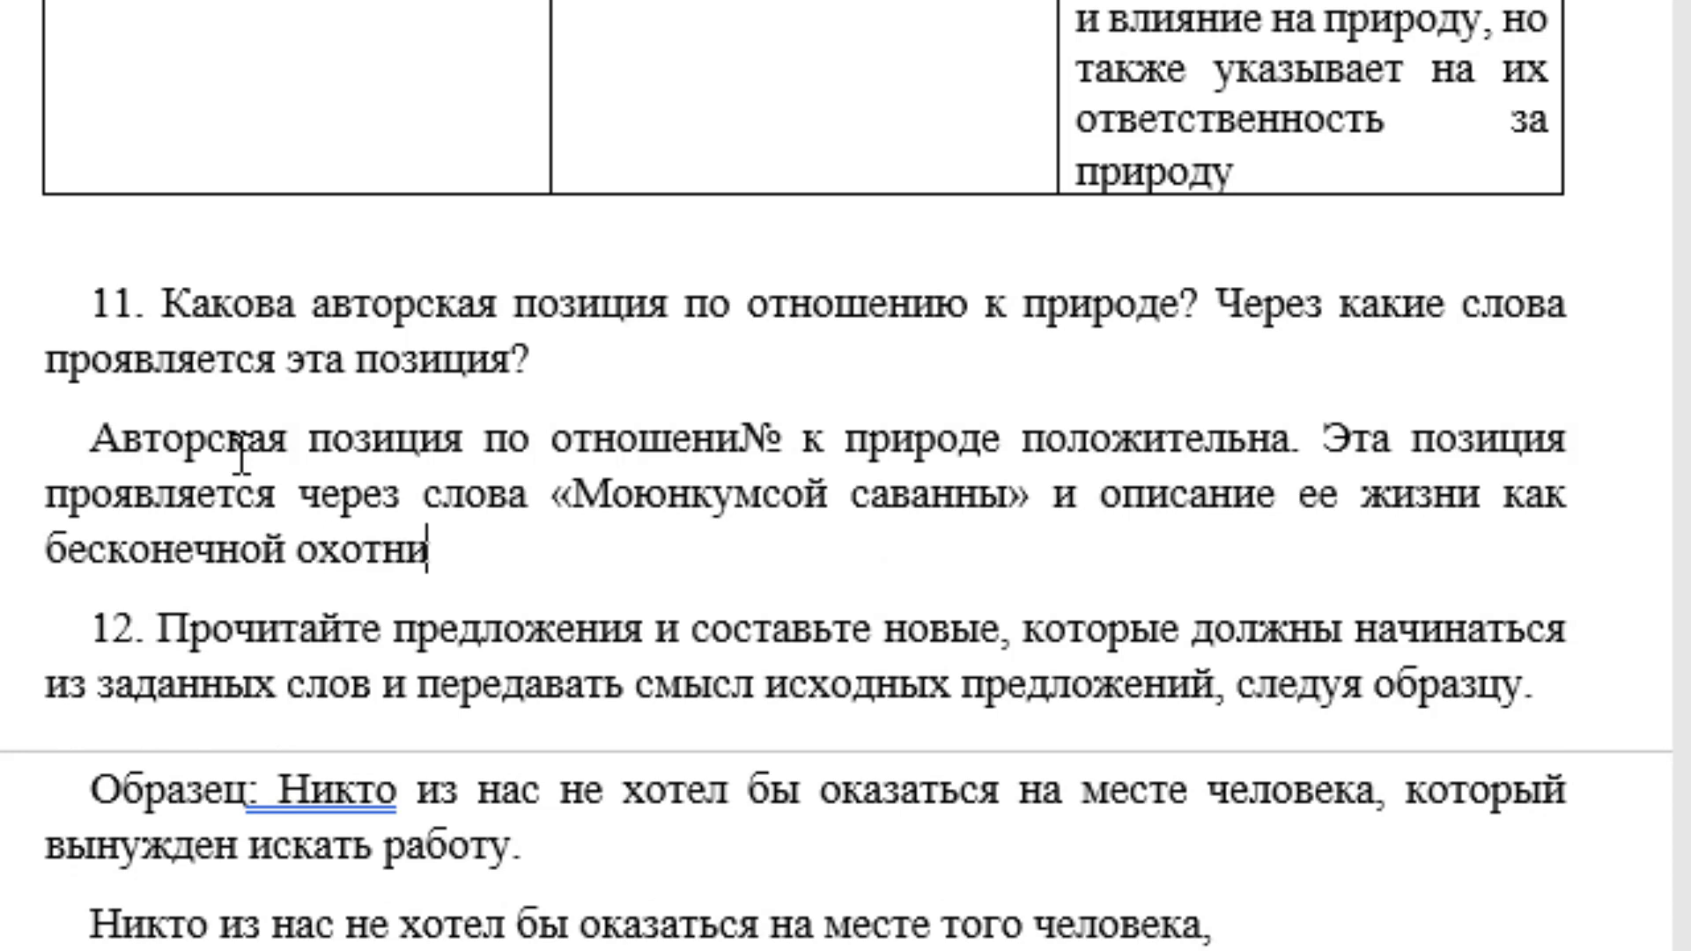
{"action": "type", "text": "чьей "}
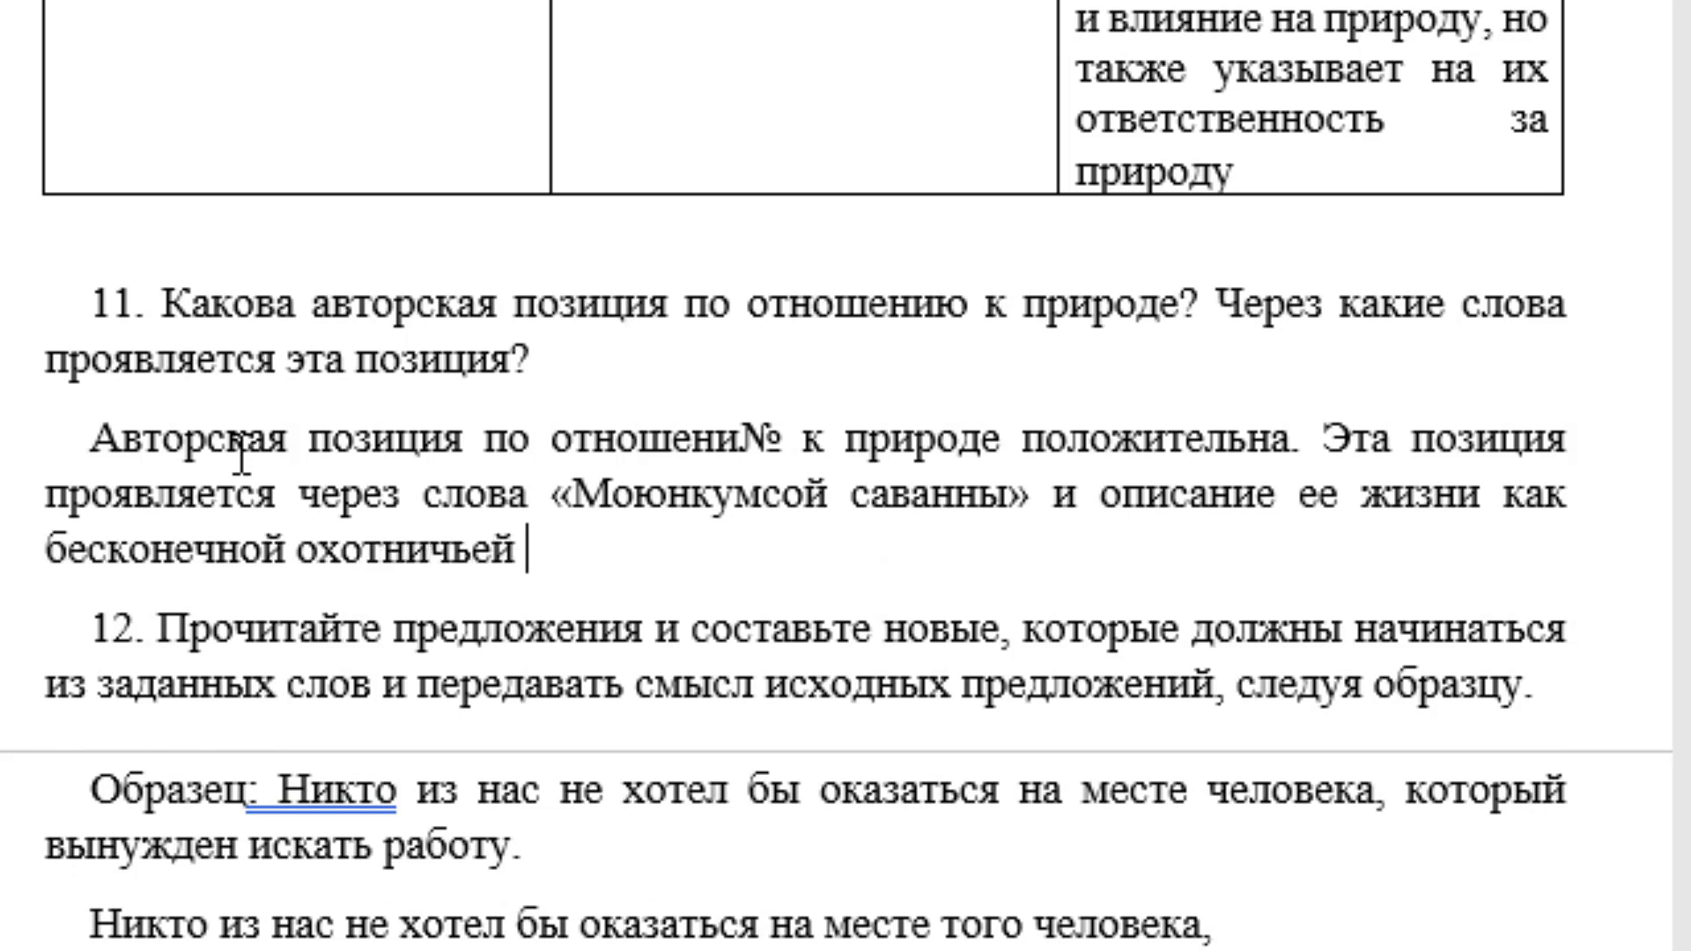
{"action": "type", "text": "погони, г"}
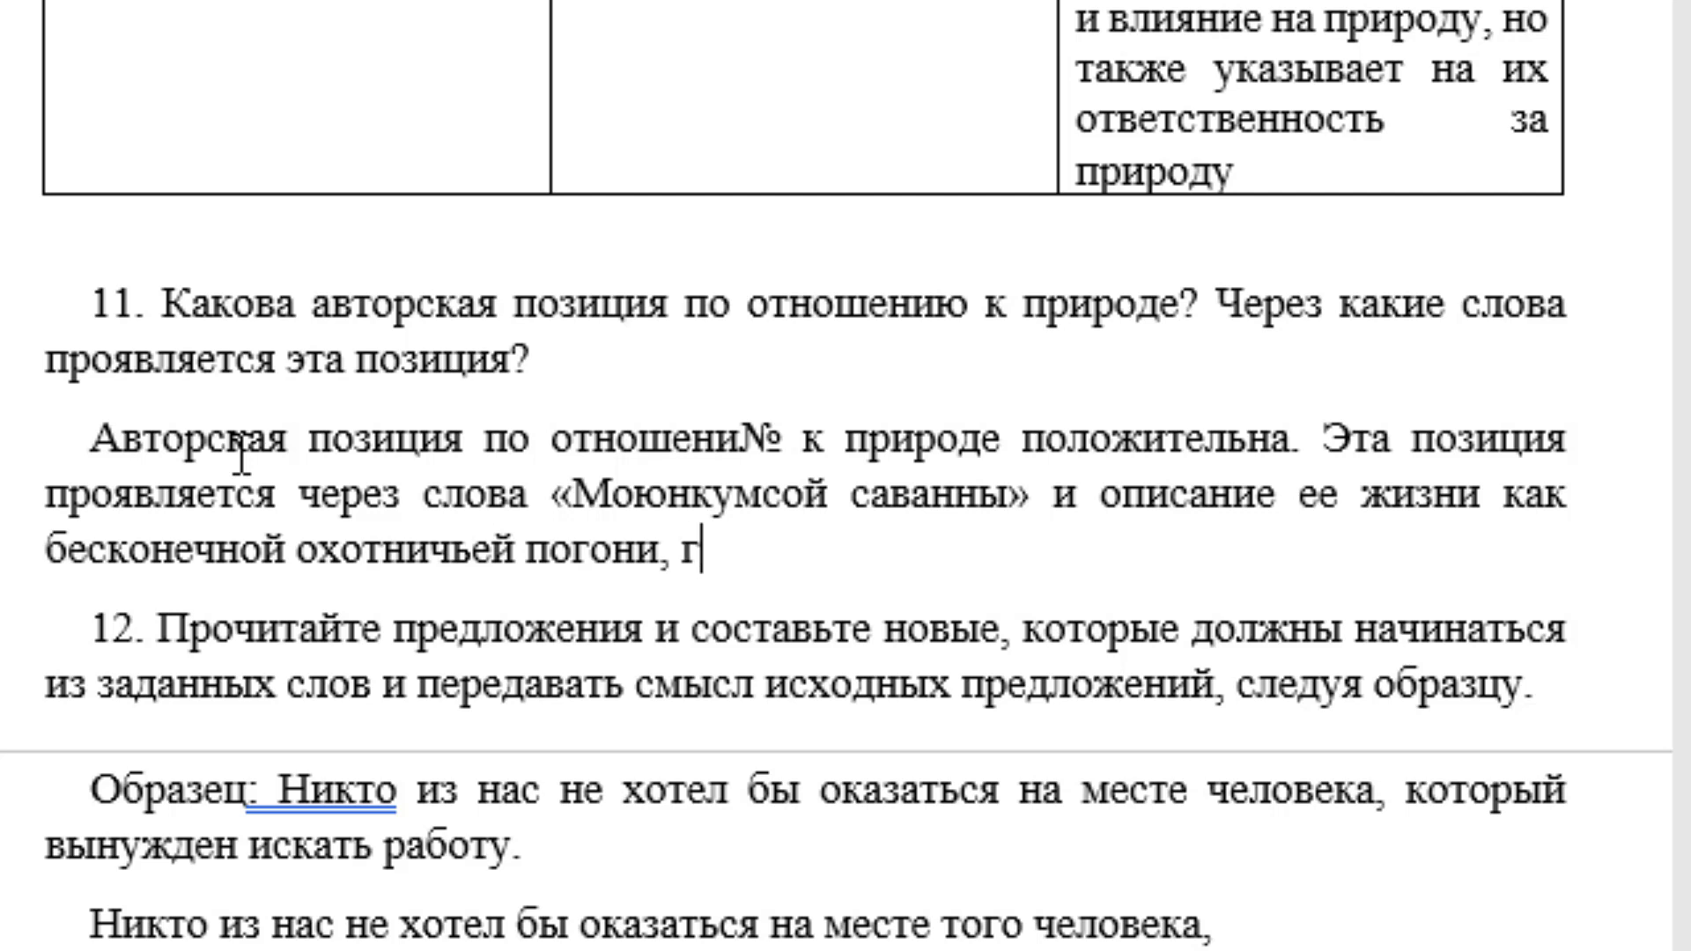
{"action": "type", "text": "де природа "}
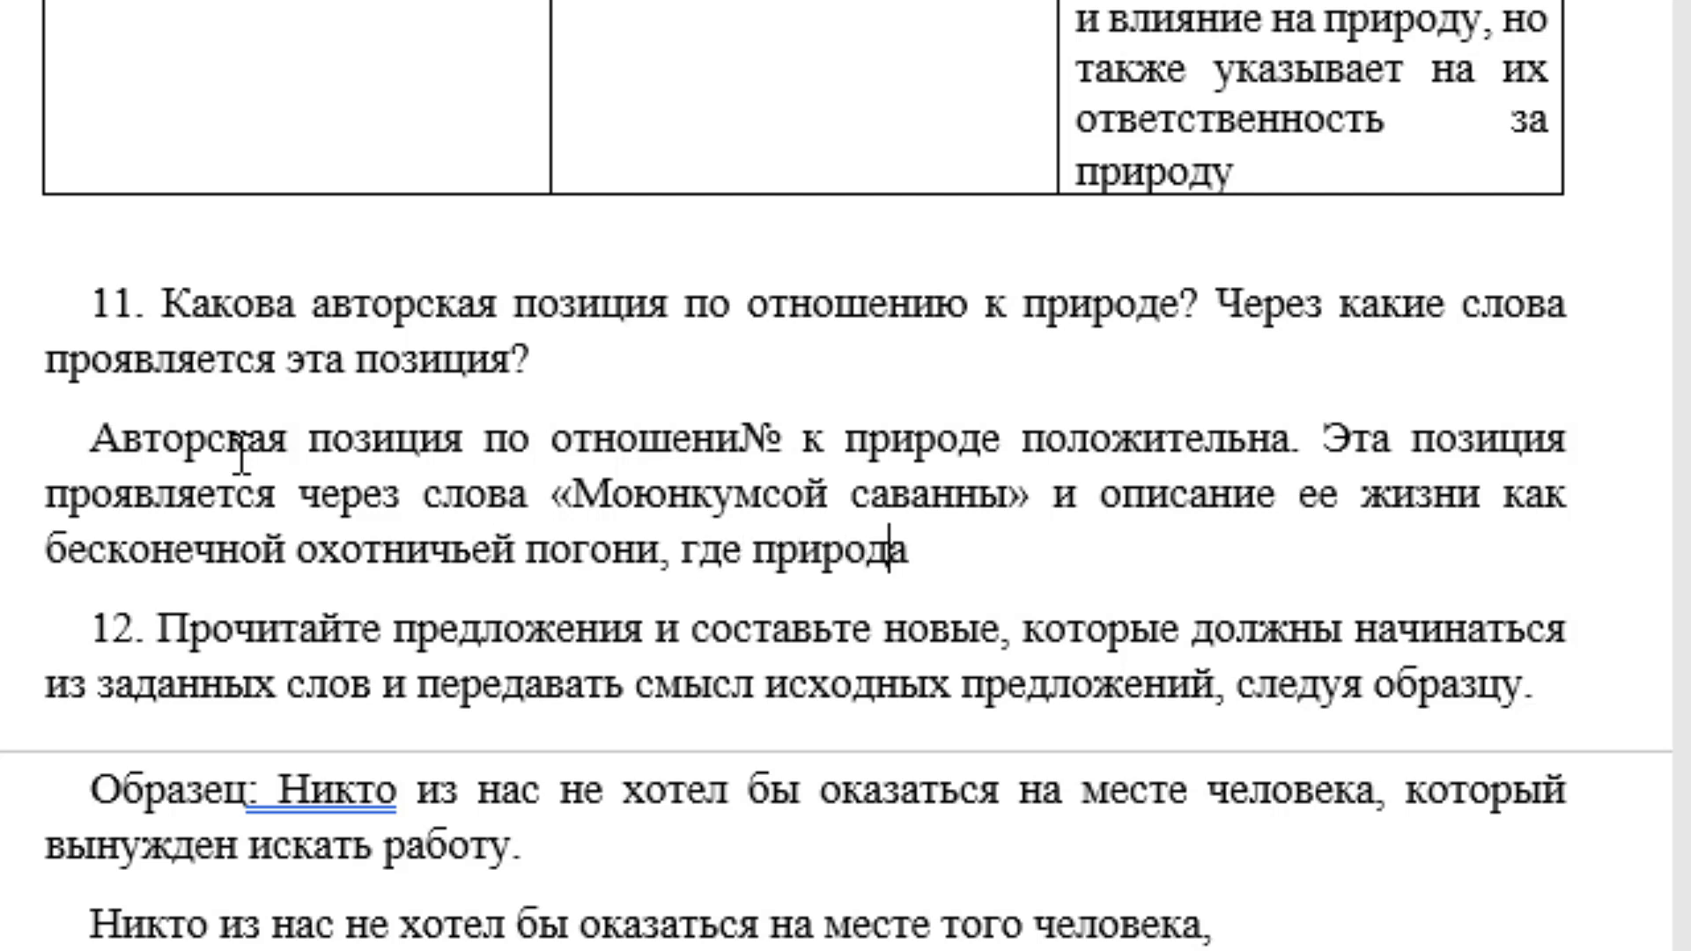
{"action": "type", "text": "и живн"}
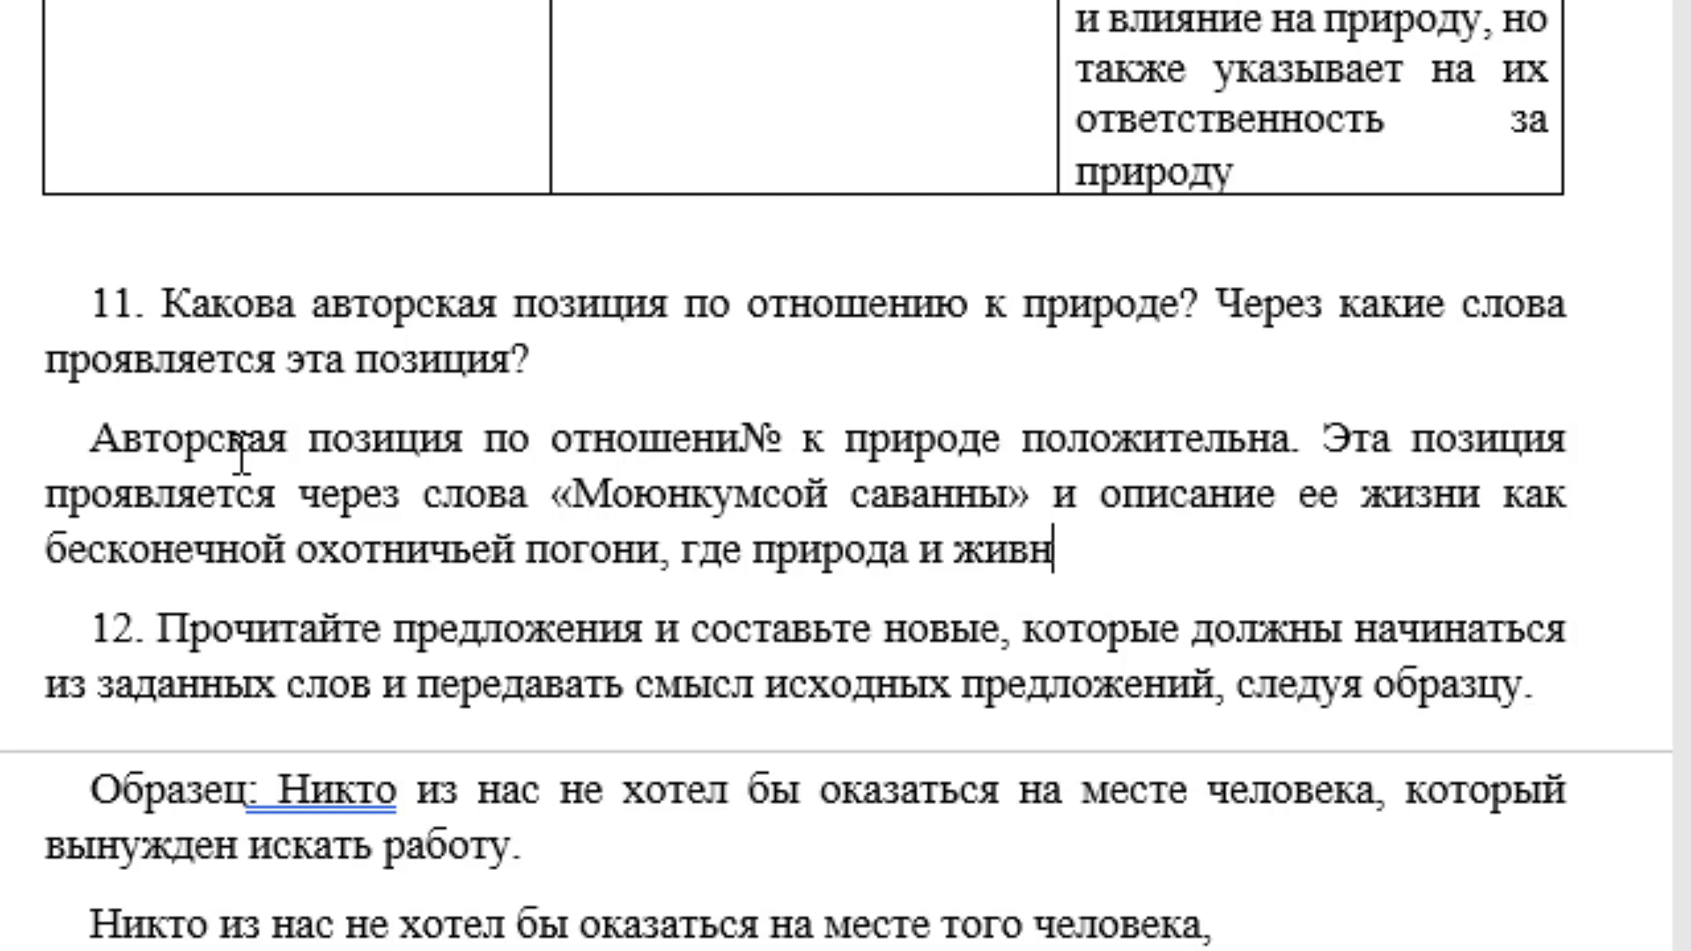
{"action": "key", "text": "BackSpace"}
{"action": "type", "text": "отные"}
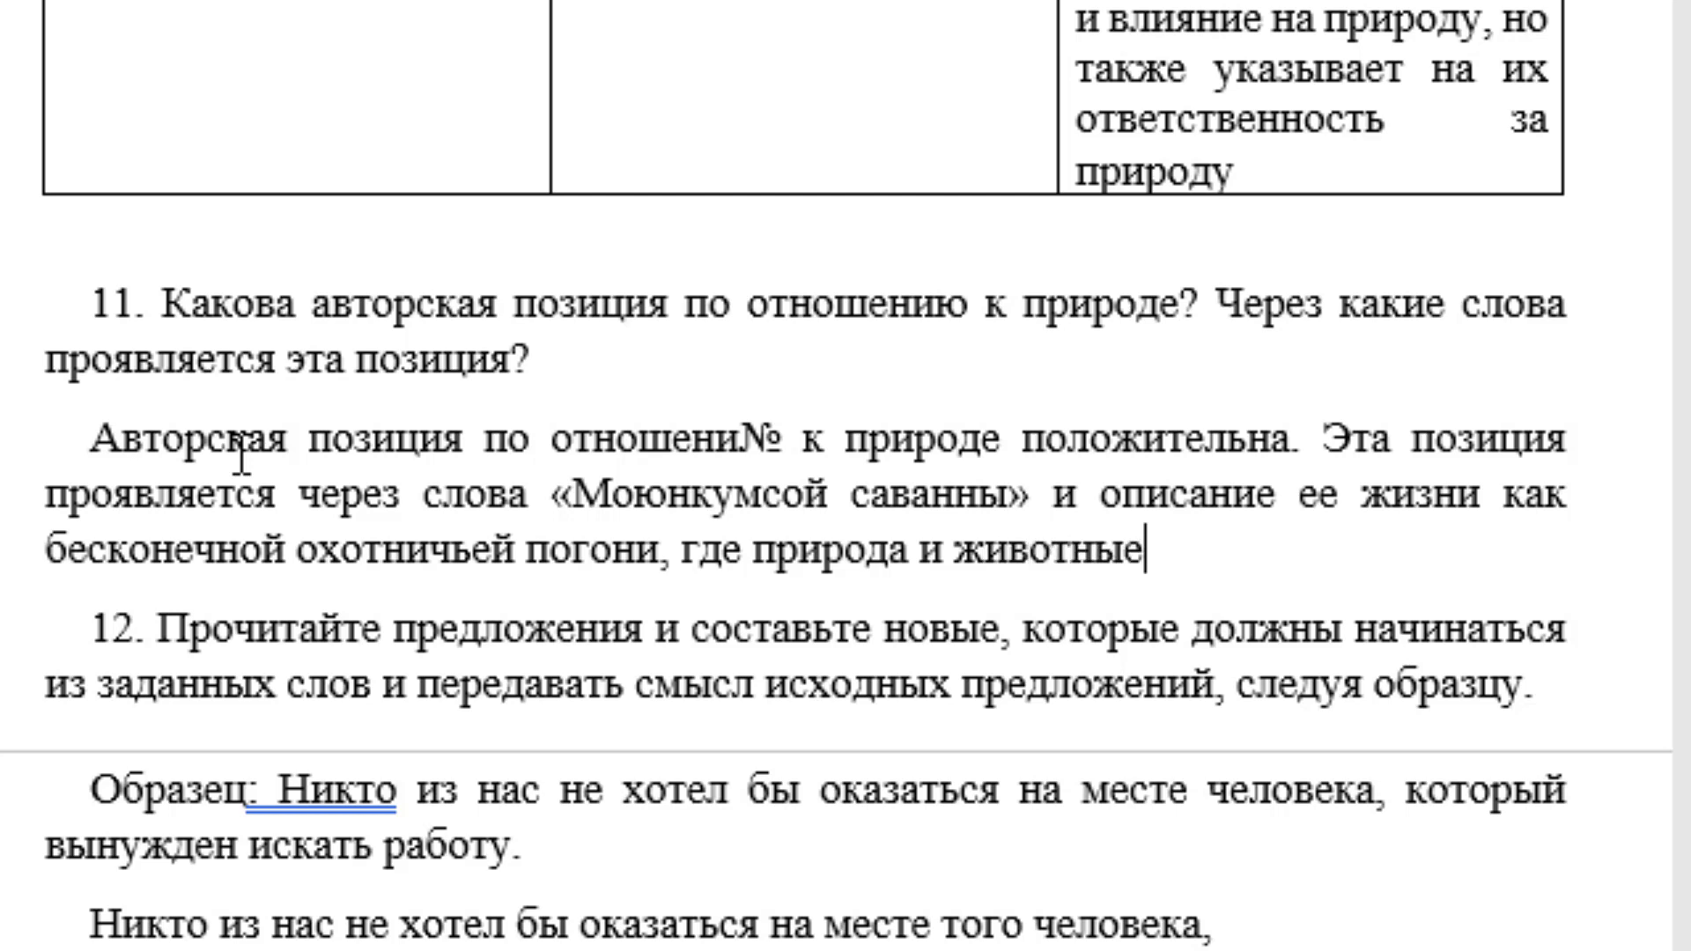
{"action": "type", "text": " иг"}
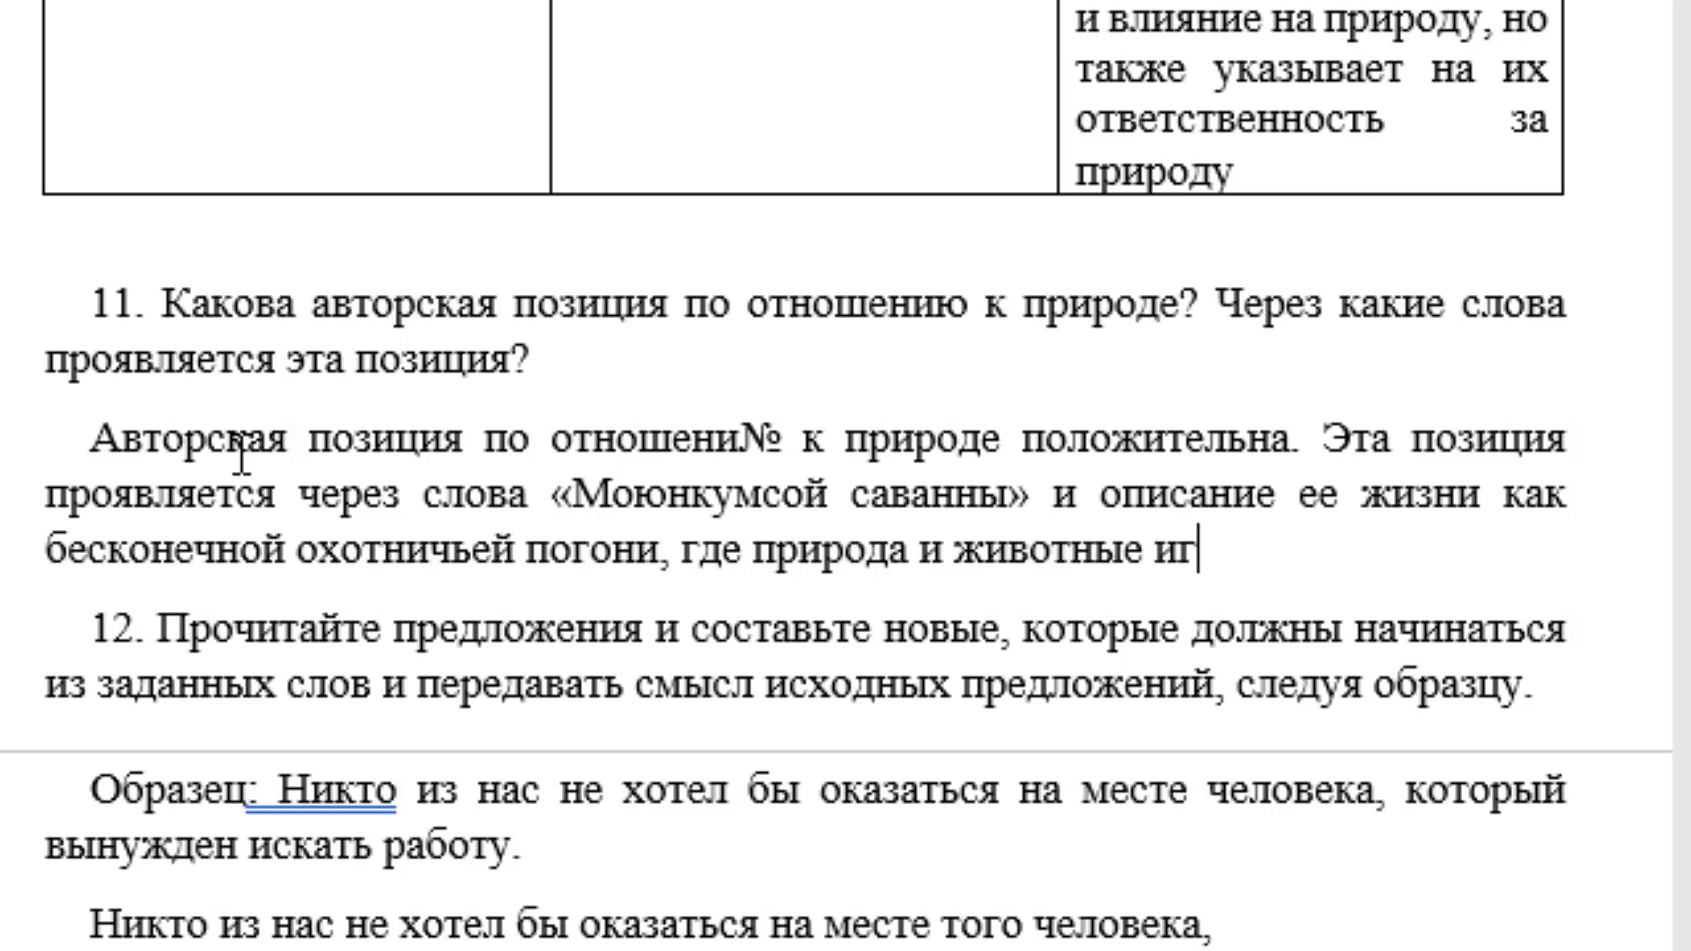
{"action": "type", "text": "рают"}
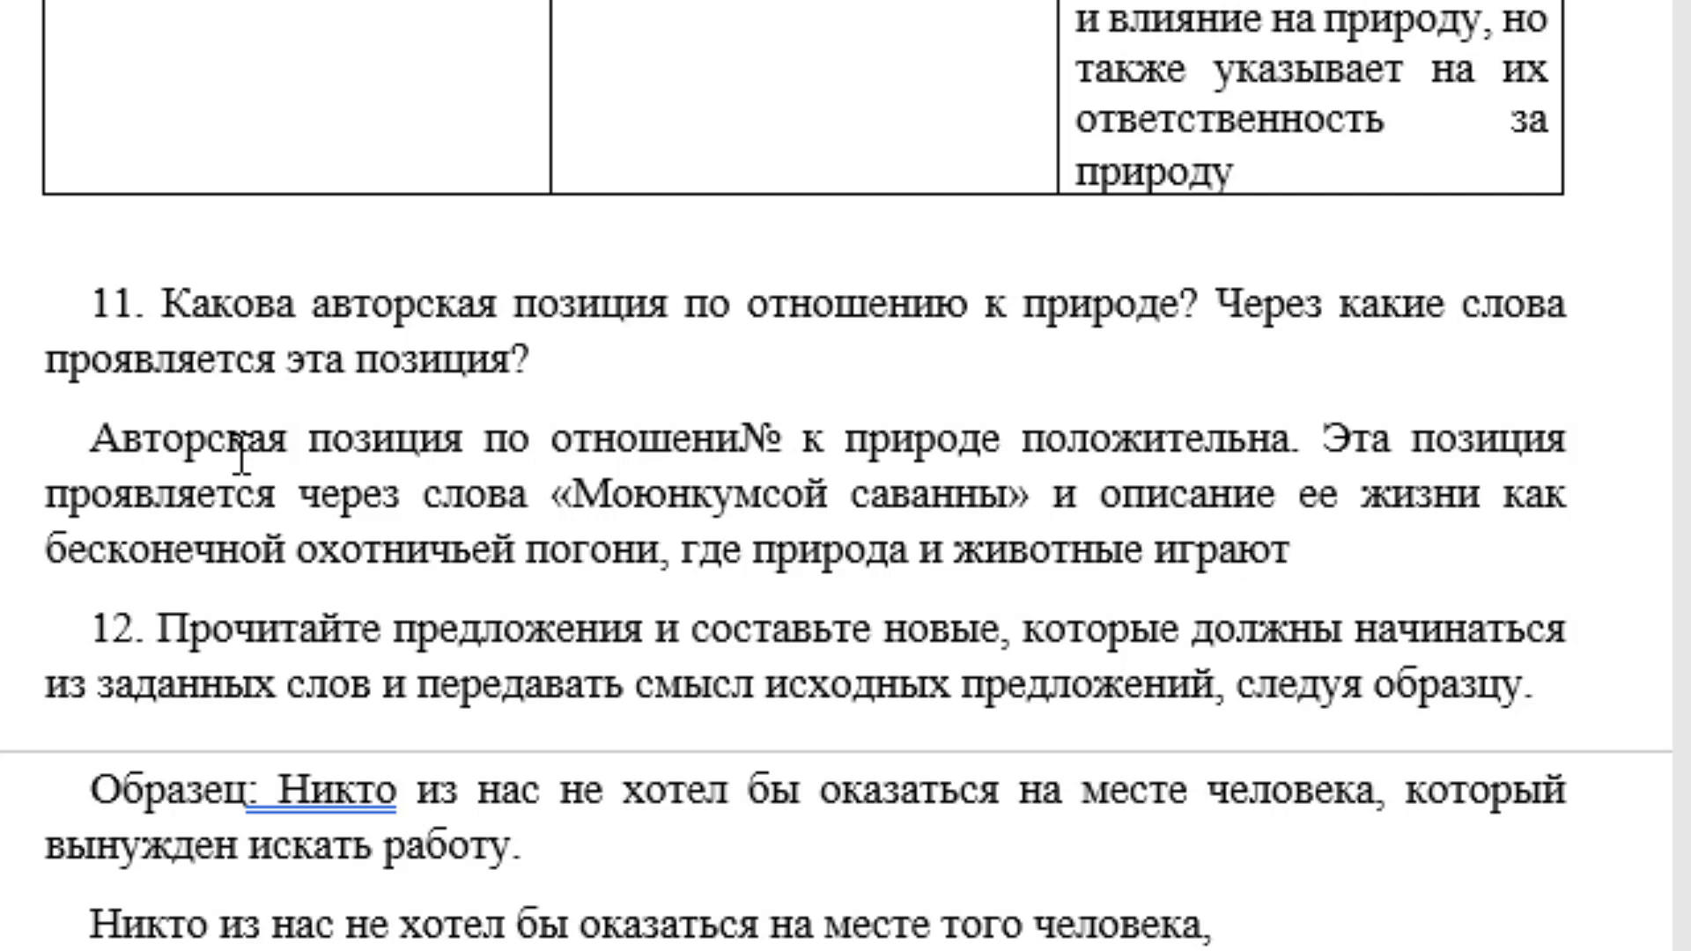
{"action": "type", "text": " важную "}
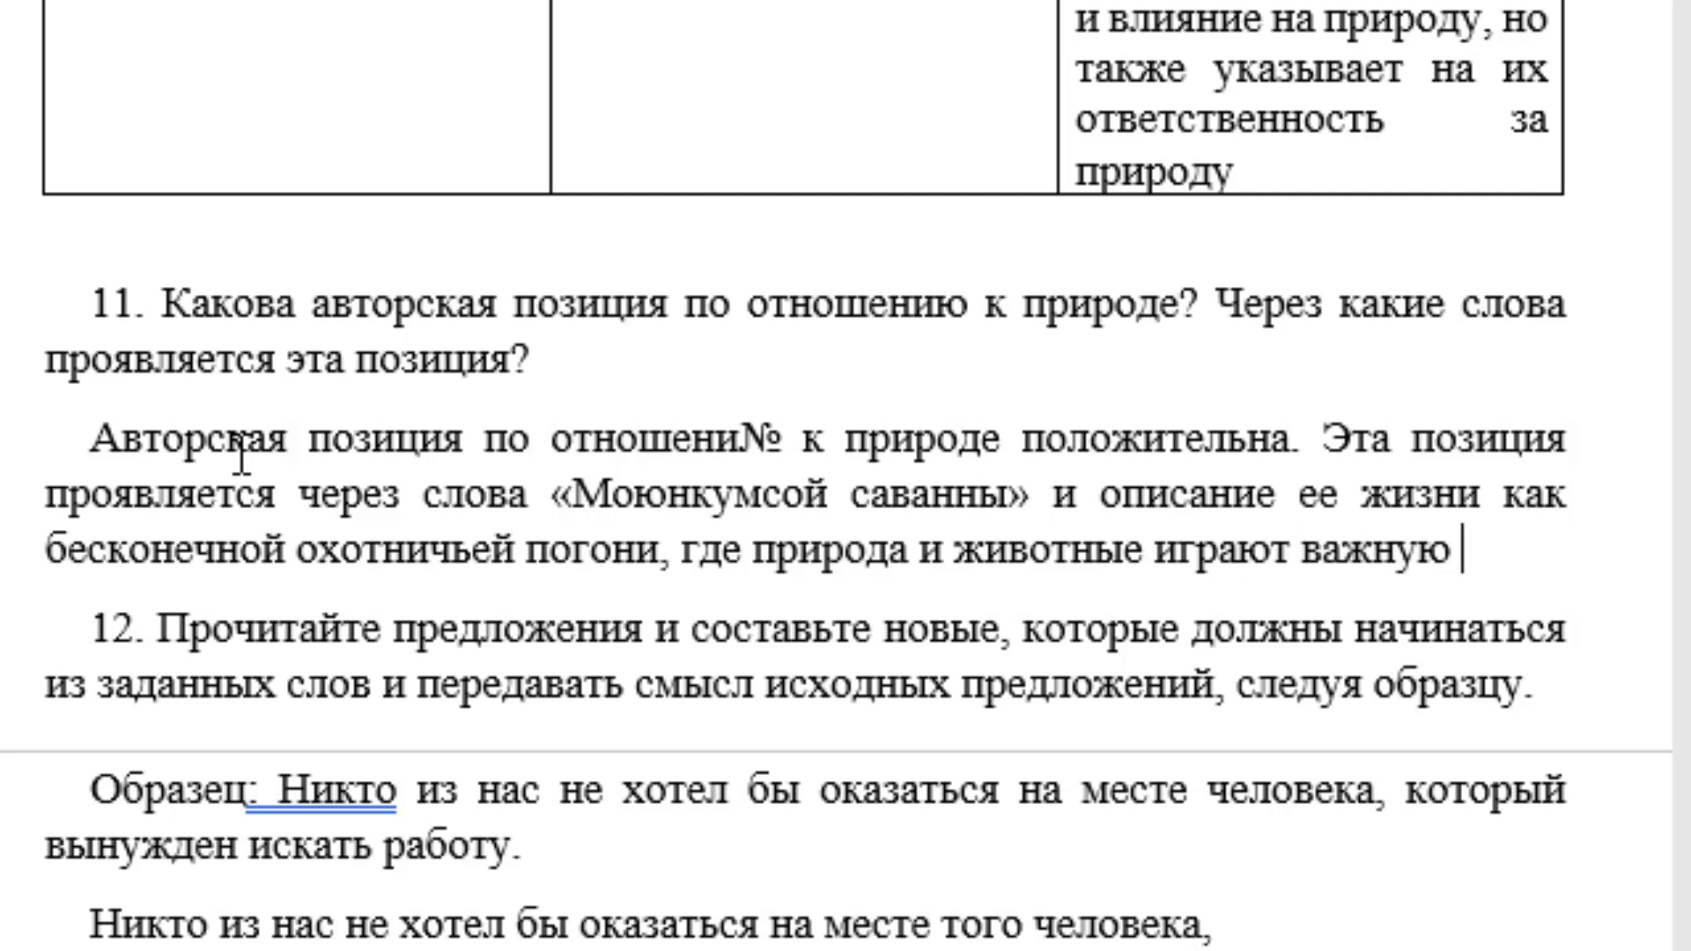
{"action": "type", "text": "роль№"}
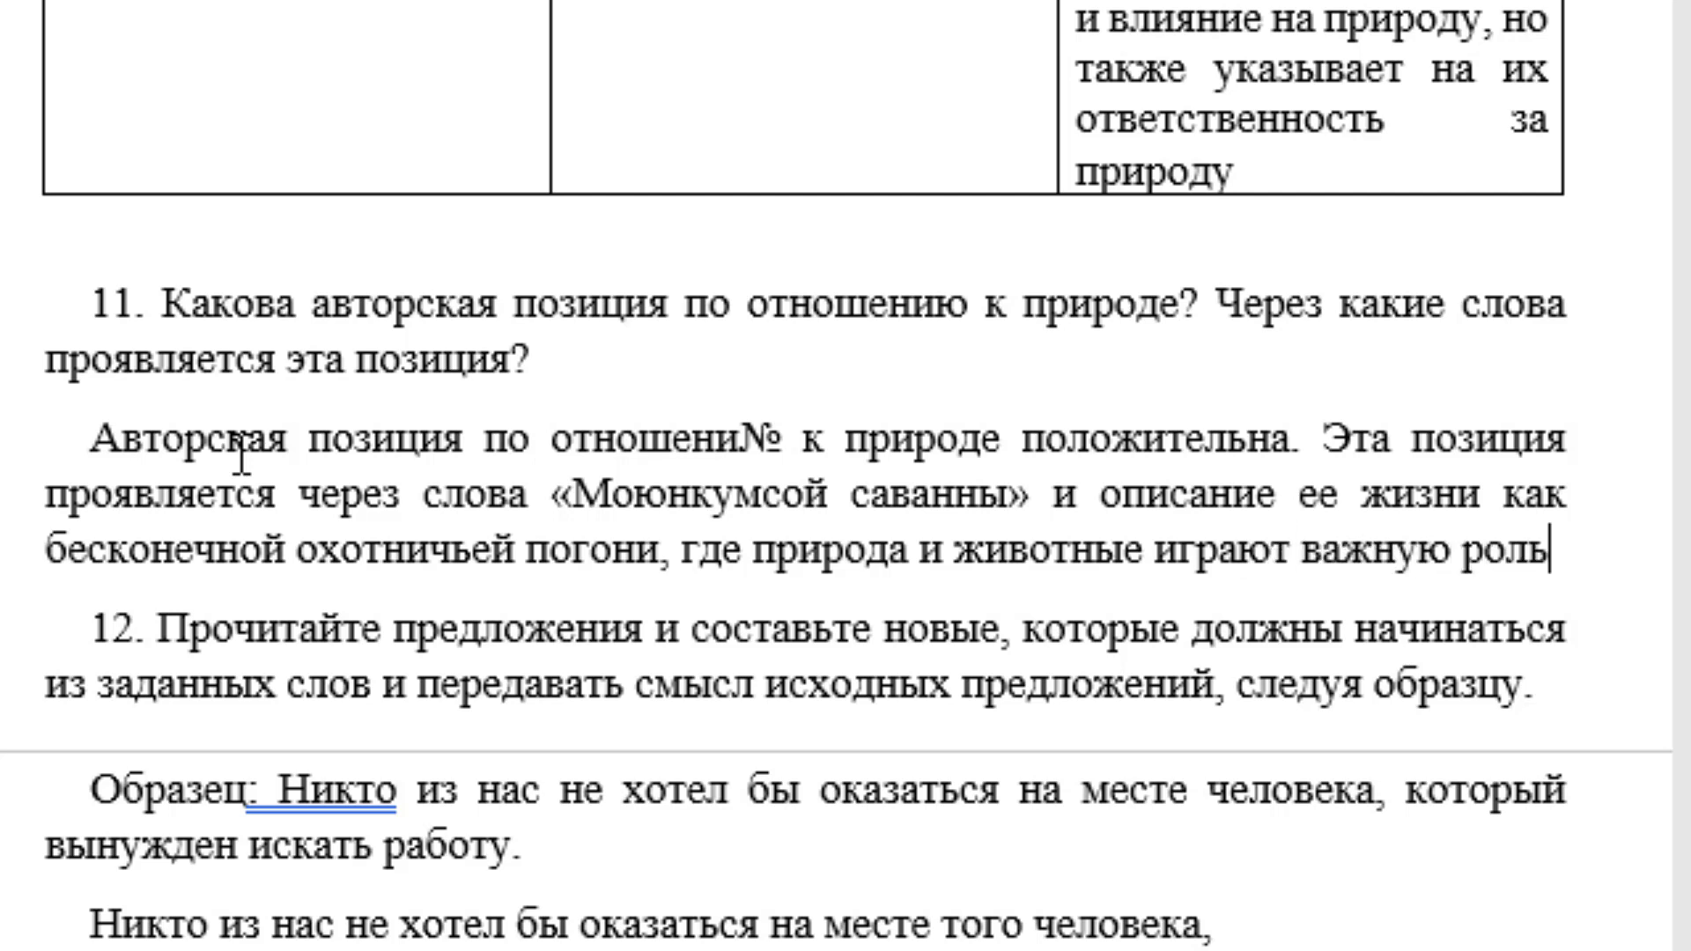
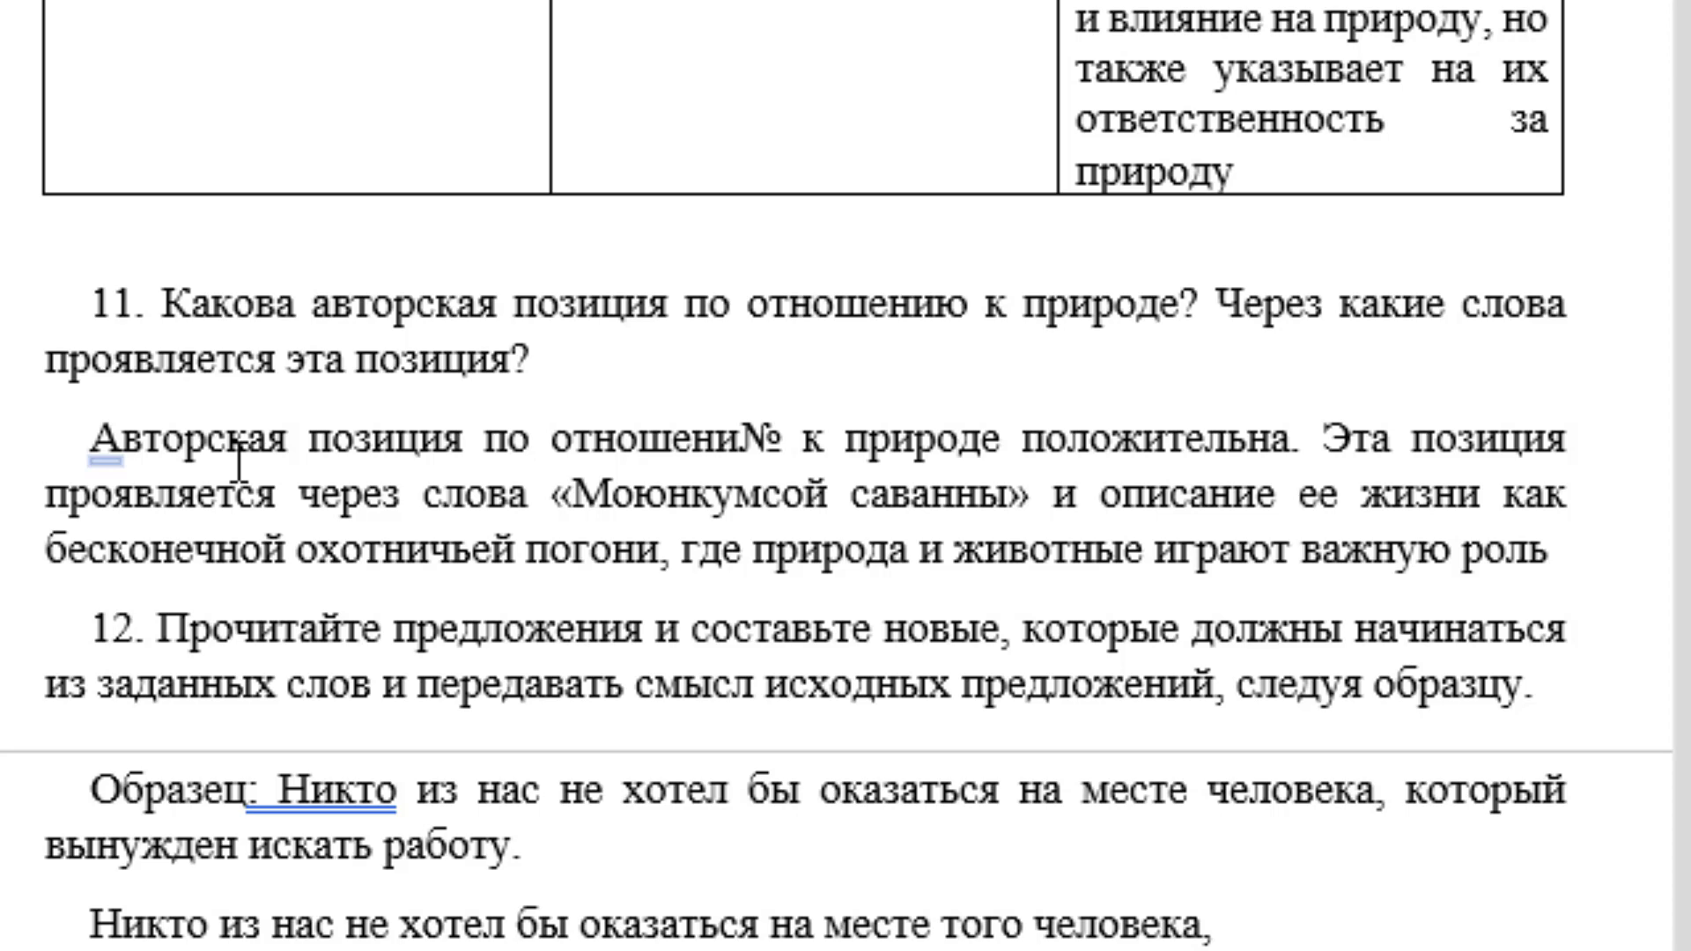
Replace the stray № after «роль» with a period, then scroll down to task 12
{"action": "type", "text": "№"}
{"action": "key", "text": "BackSpace"}
{"action": "type", "text": "."}
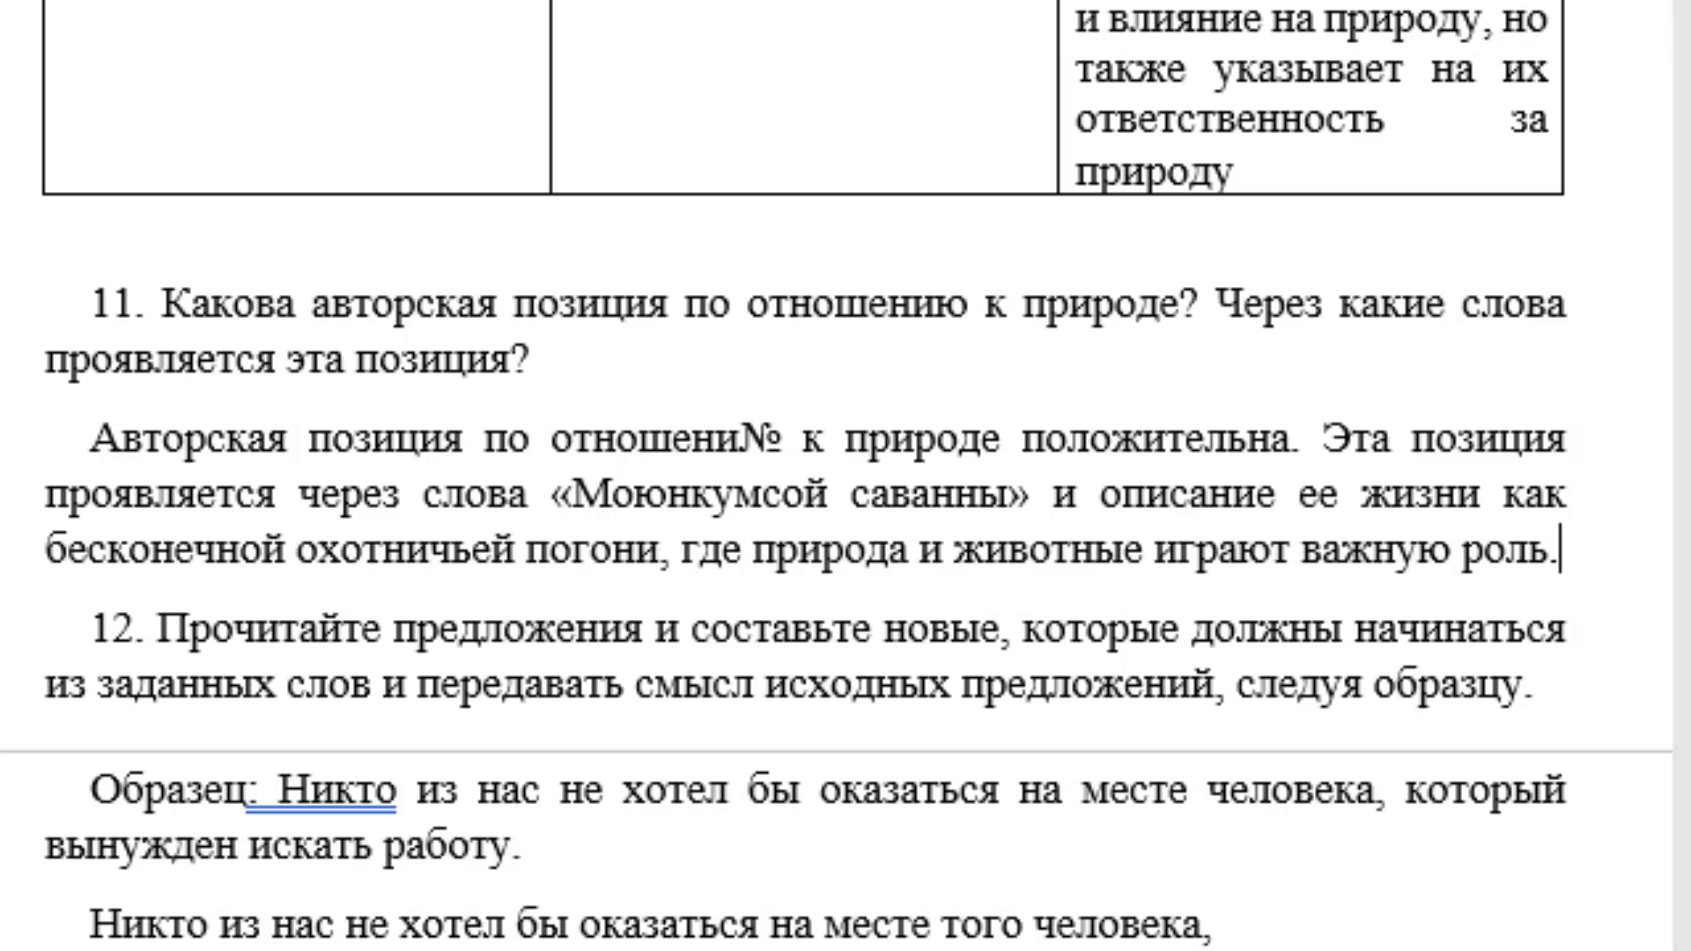
{"action": "scroll", "coordinate": [189, 572], "scroll_direction": "down", "scroll_amount": 2}
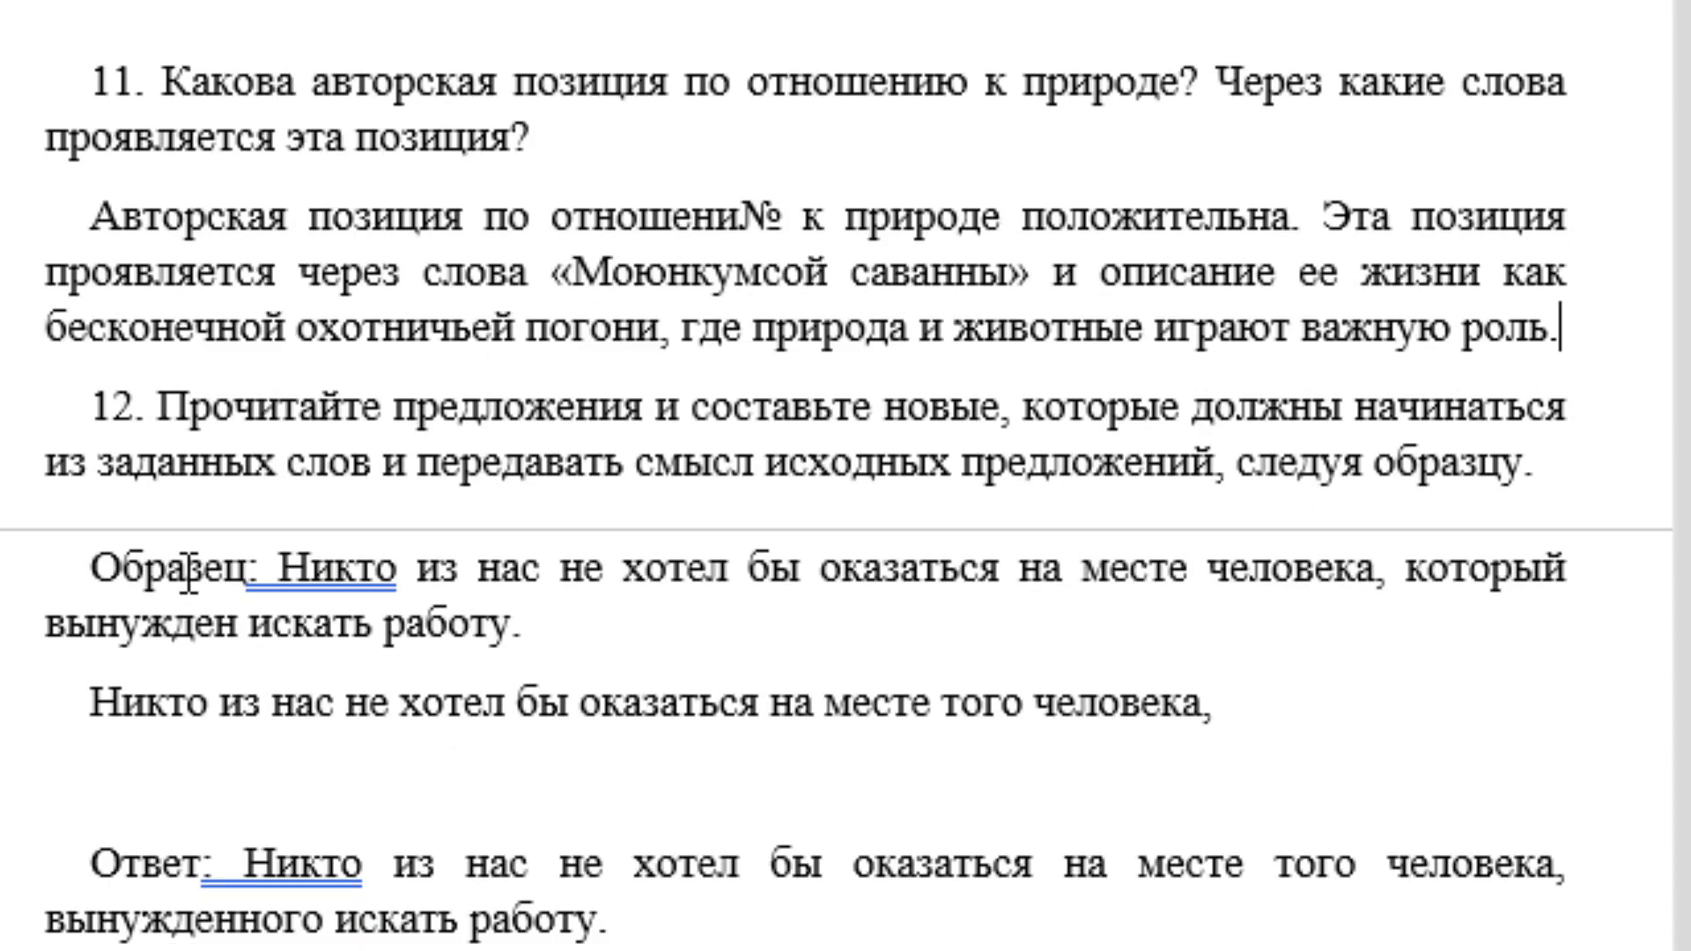
{"action": "left_click", "coordinate": [212, 407]}
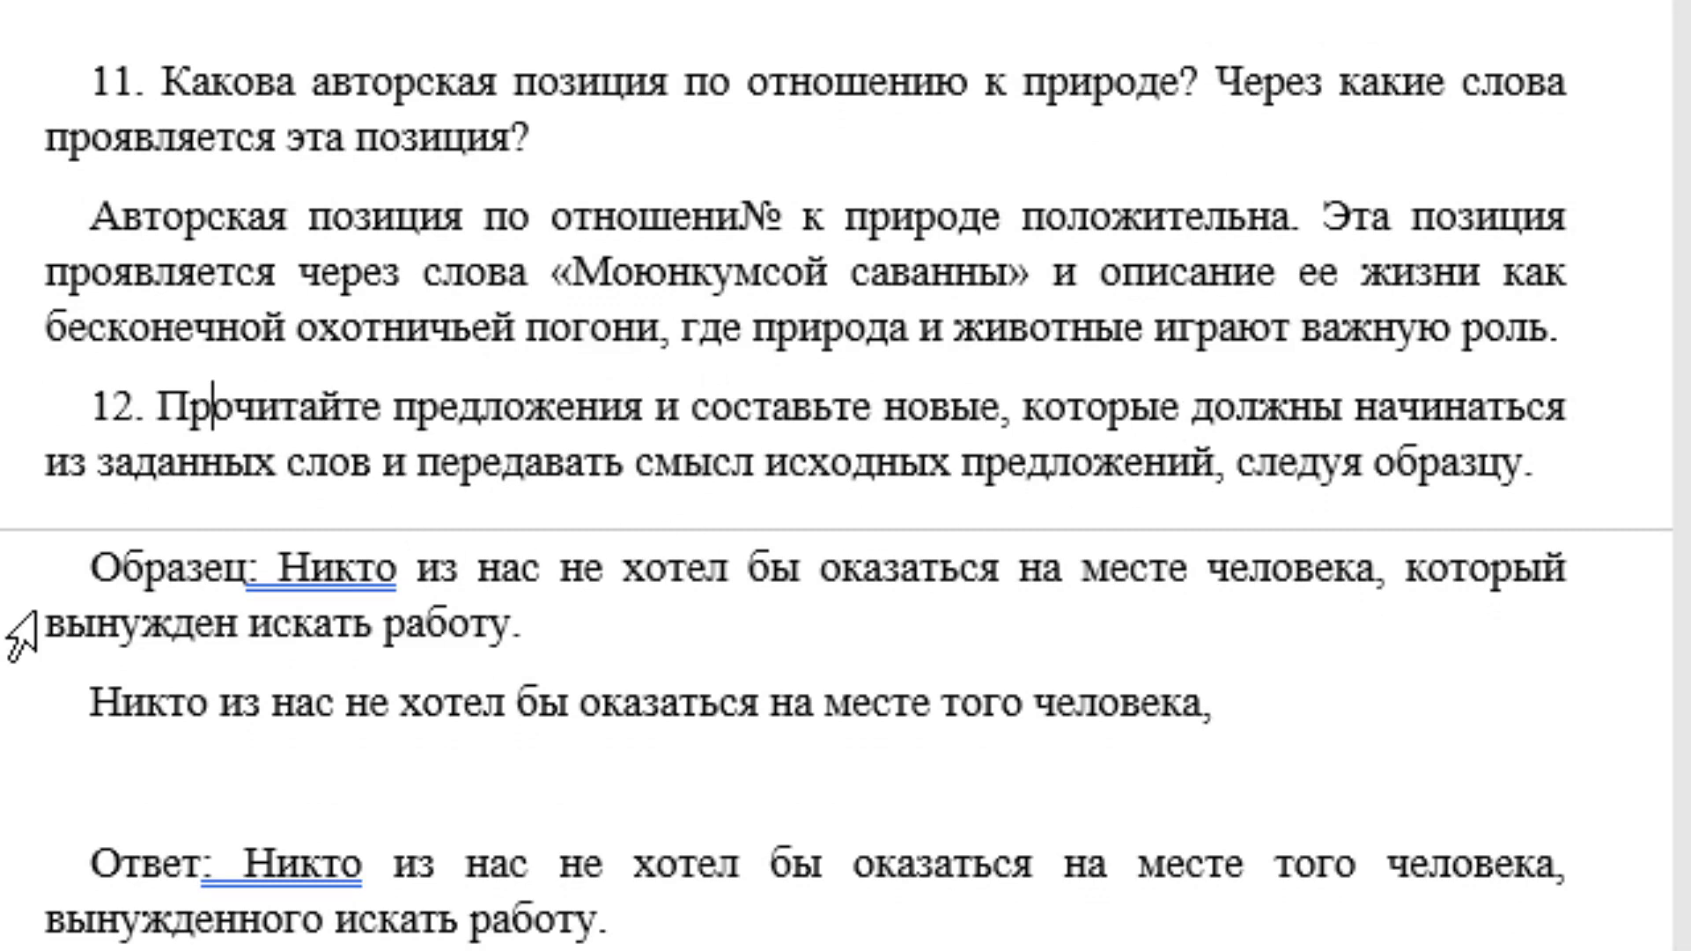
{"action": "scroll", "coordinate": [585, 511], "scroll_direction": "down", "scroll_amount": 2}
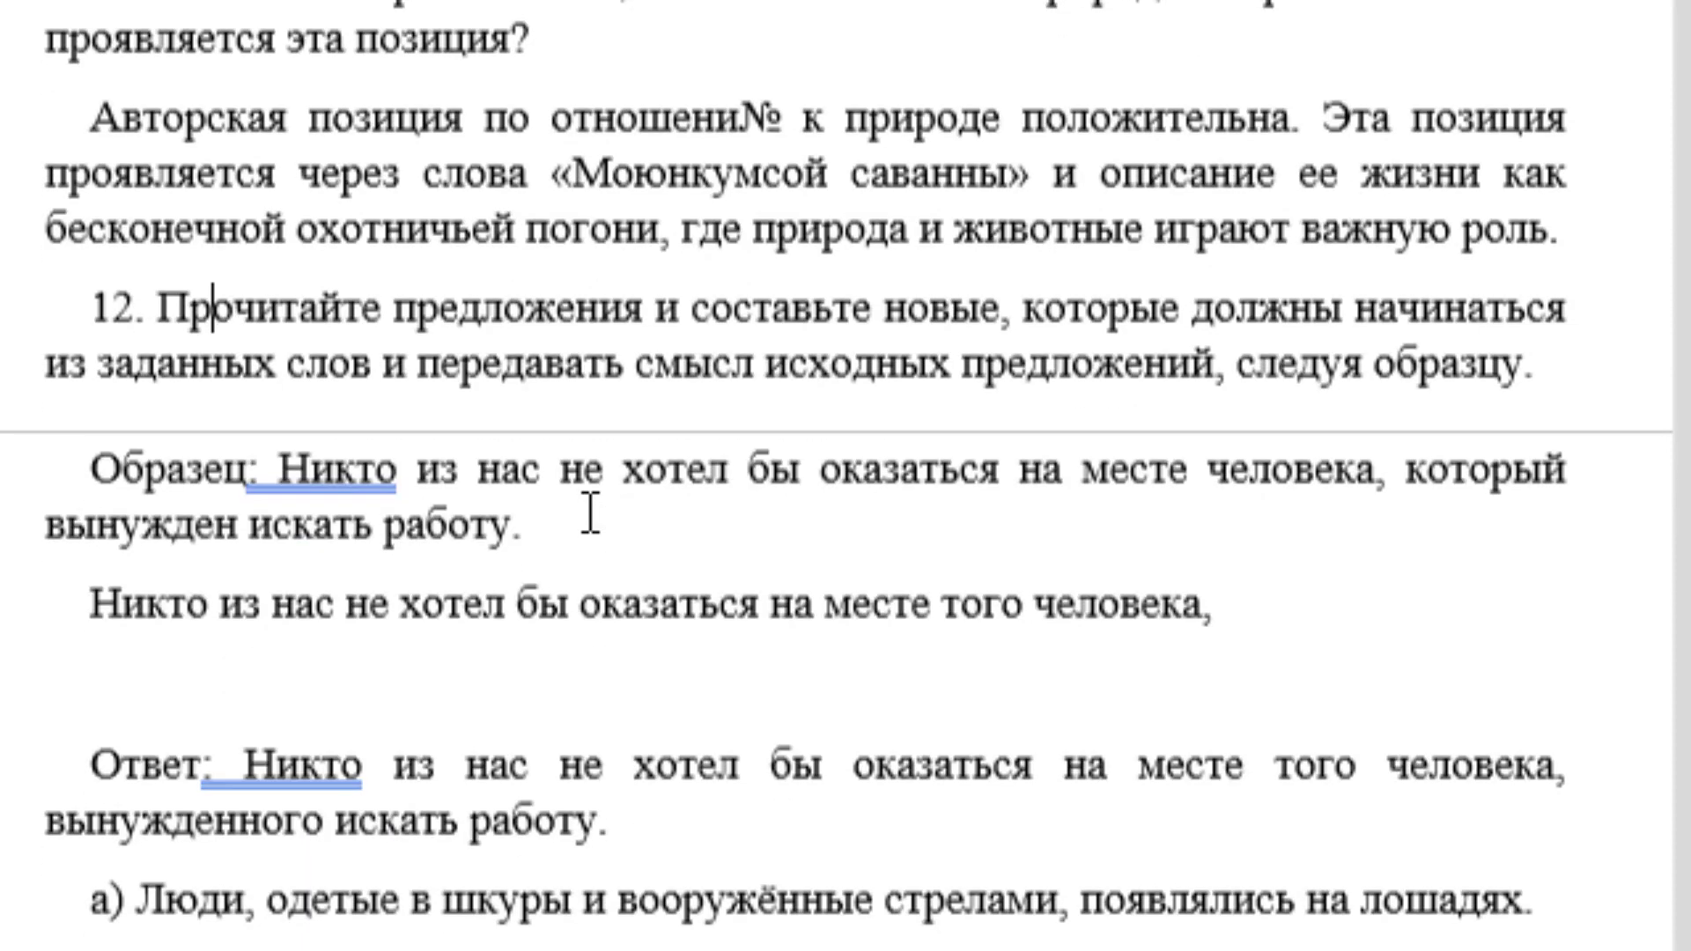
{"action": "scroll", "coordinate": [577, 528], "scroll_direction": "down", "scroll_amount": 2}
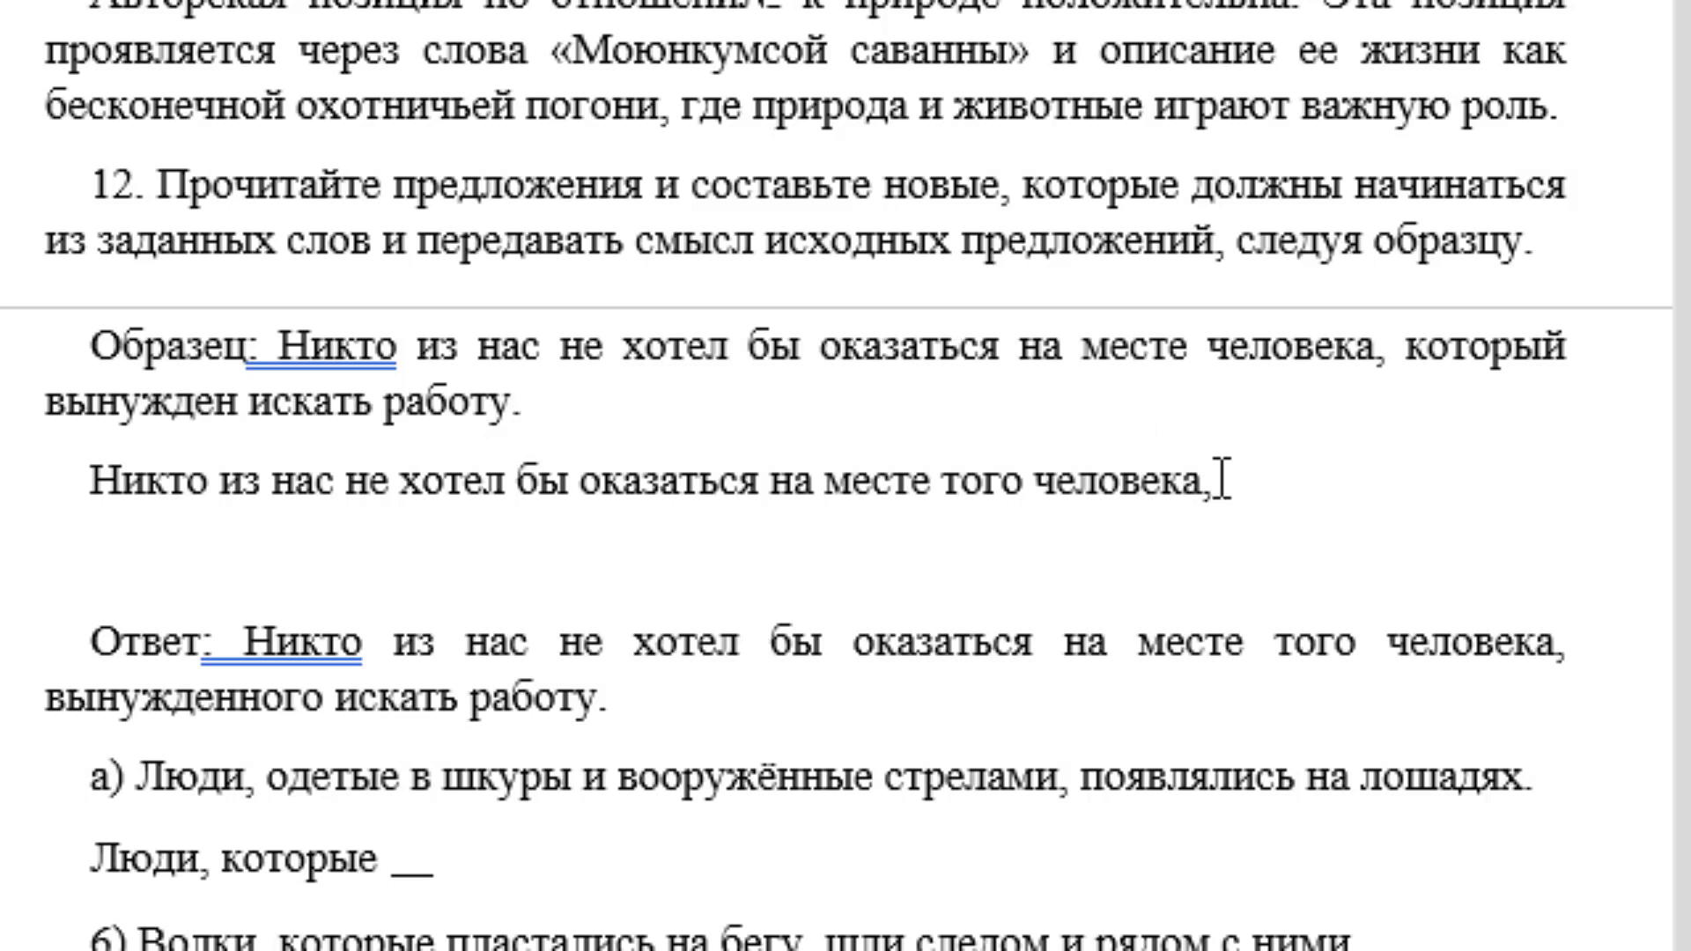
{"action": "scroll", "coordinate": [705, 669], "scroll_direction": "down", "scroll_amount": 2}
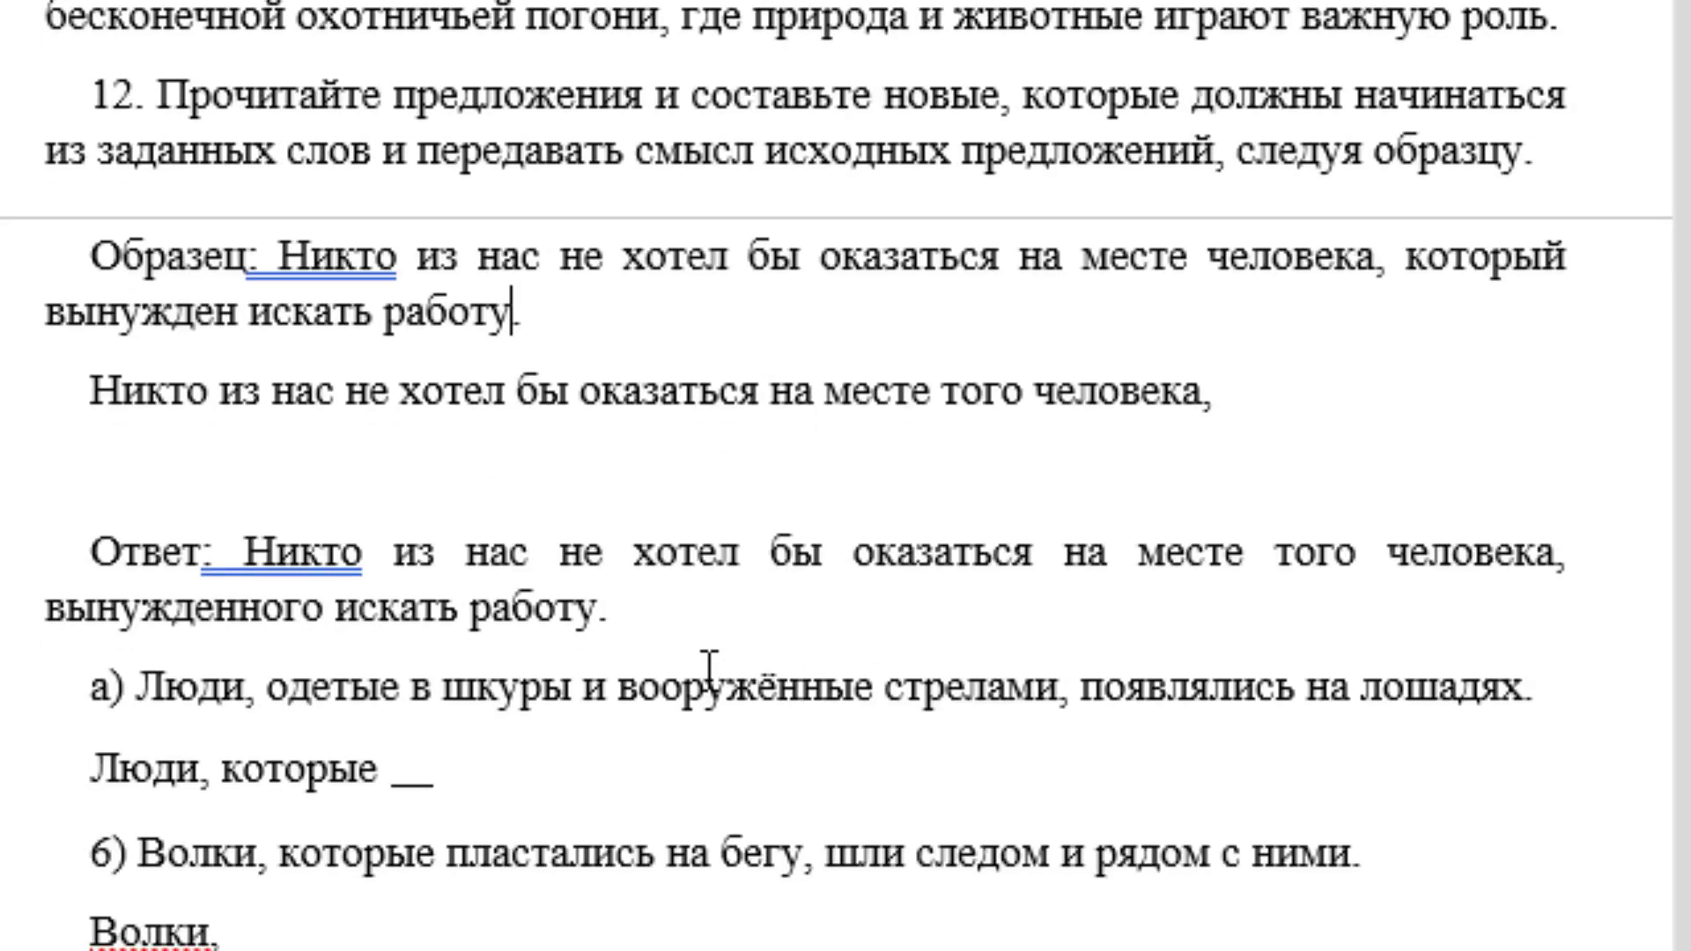
{"action": "scroll", "coordinate": [757, 528], "scroll_direction": "down", "scroll_amount": 2}
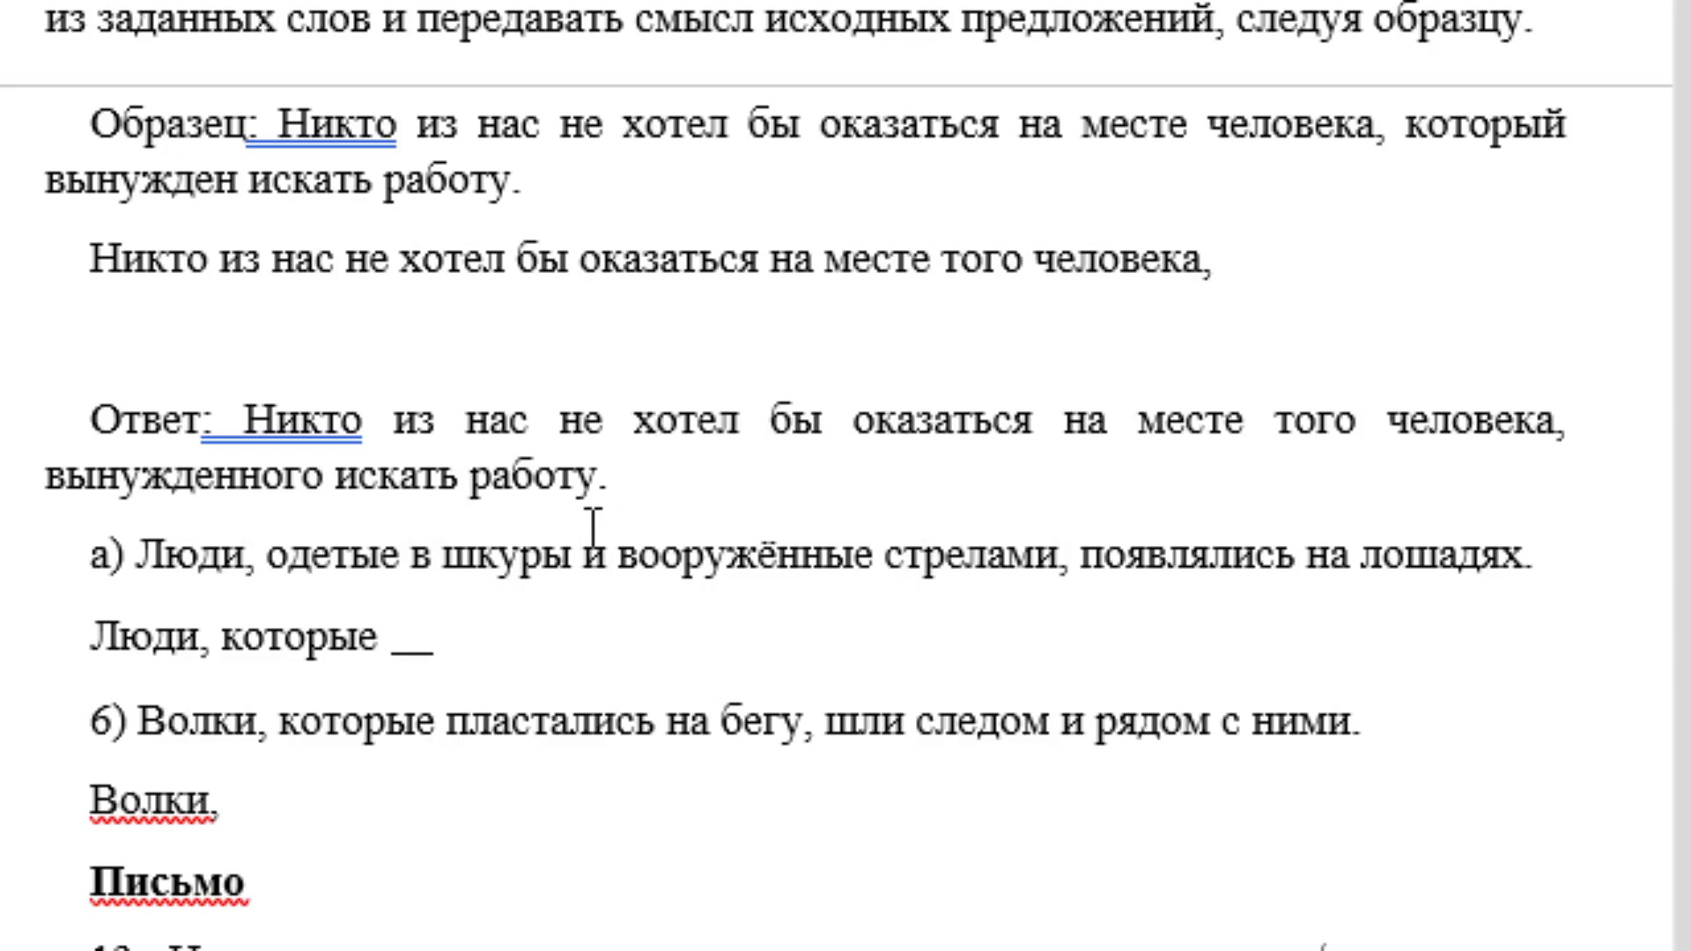
Delete the blank line and complete item а) as 'Люди, которые появлялись на лошадях… вошли в саванну.'
{"action": "left_click", "coordinate": [321, 323]}
{"action": "key", "text": "BackSpace"}
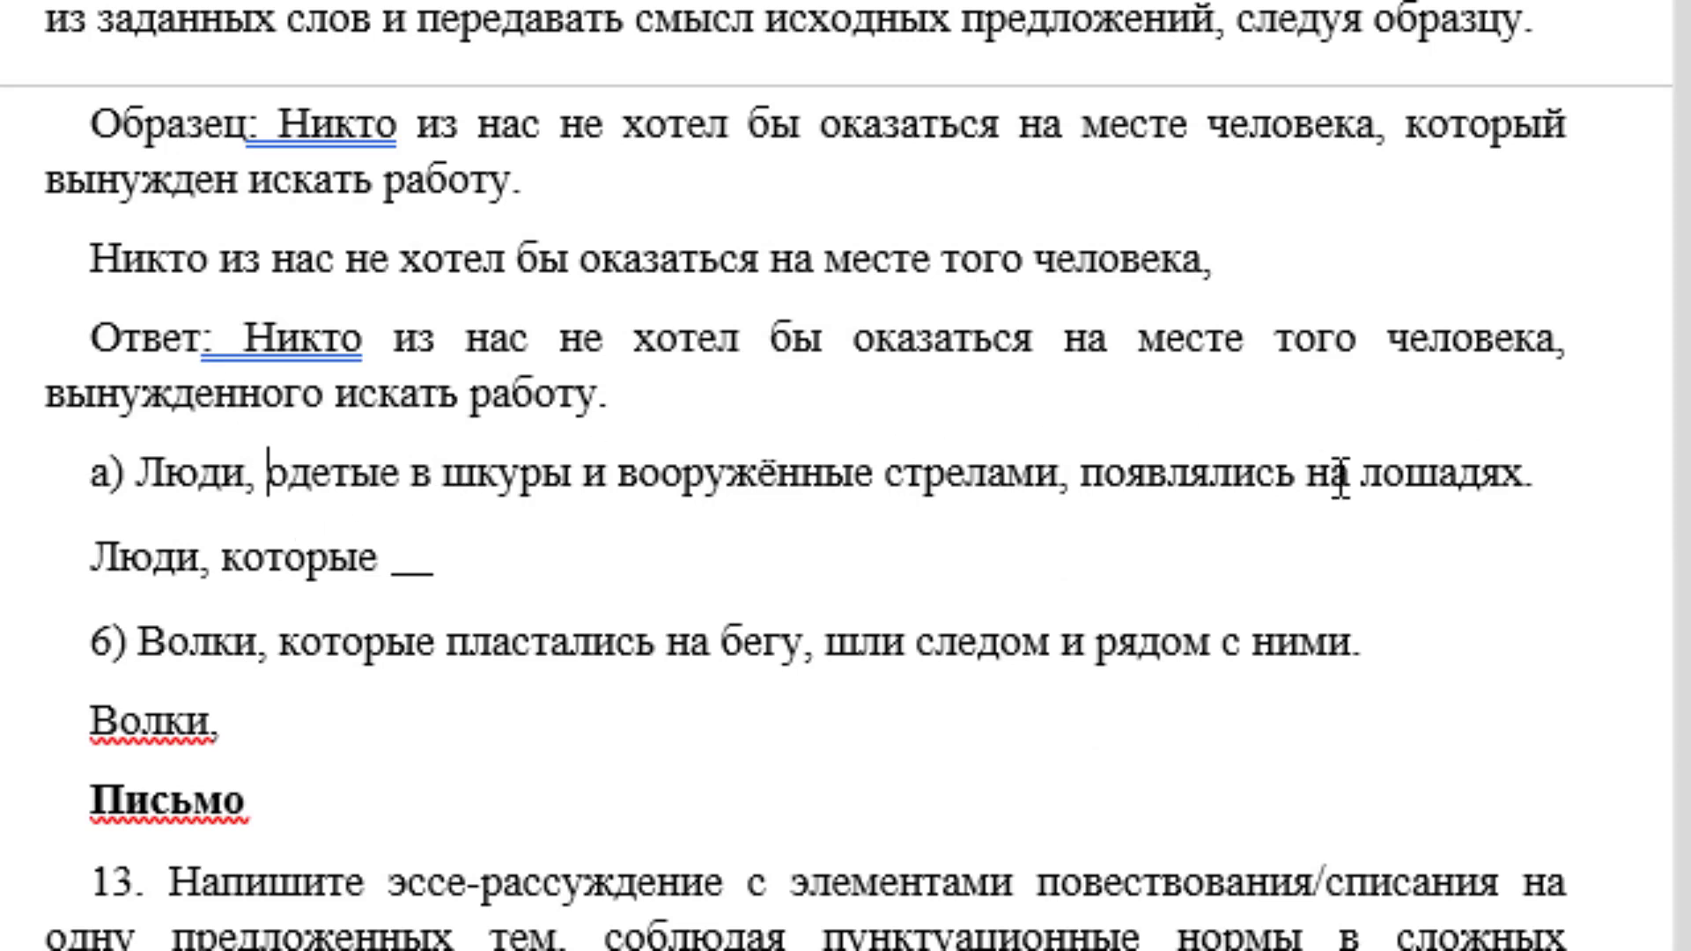
{"action": "left_click", "coordinate": [388, 559]}
{"action": "type", "text": "по"}
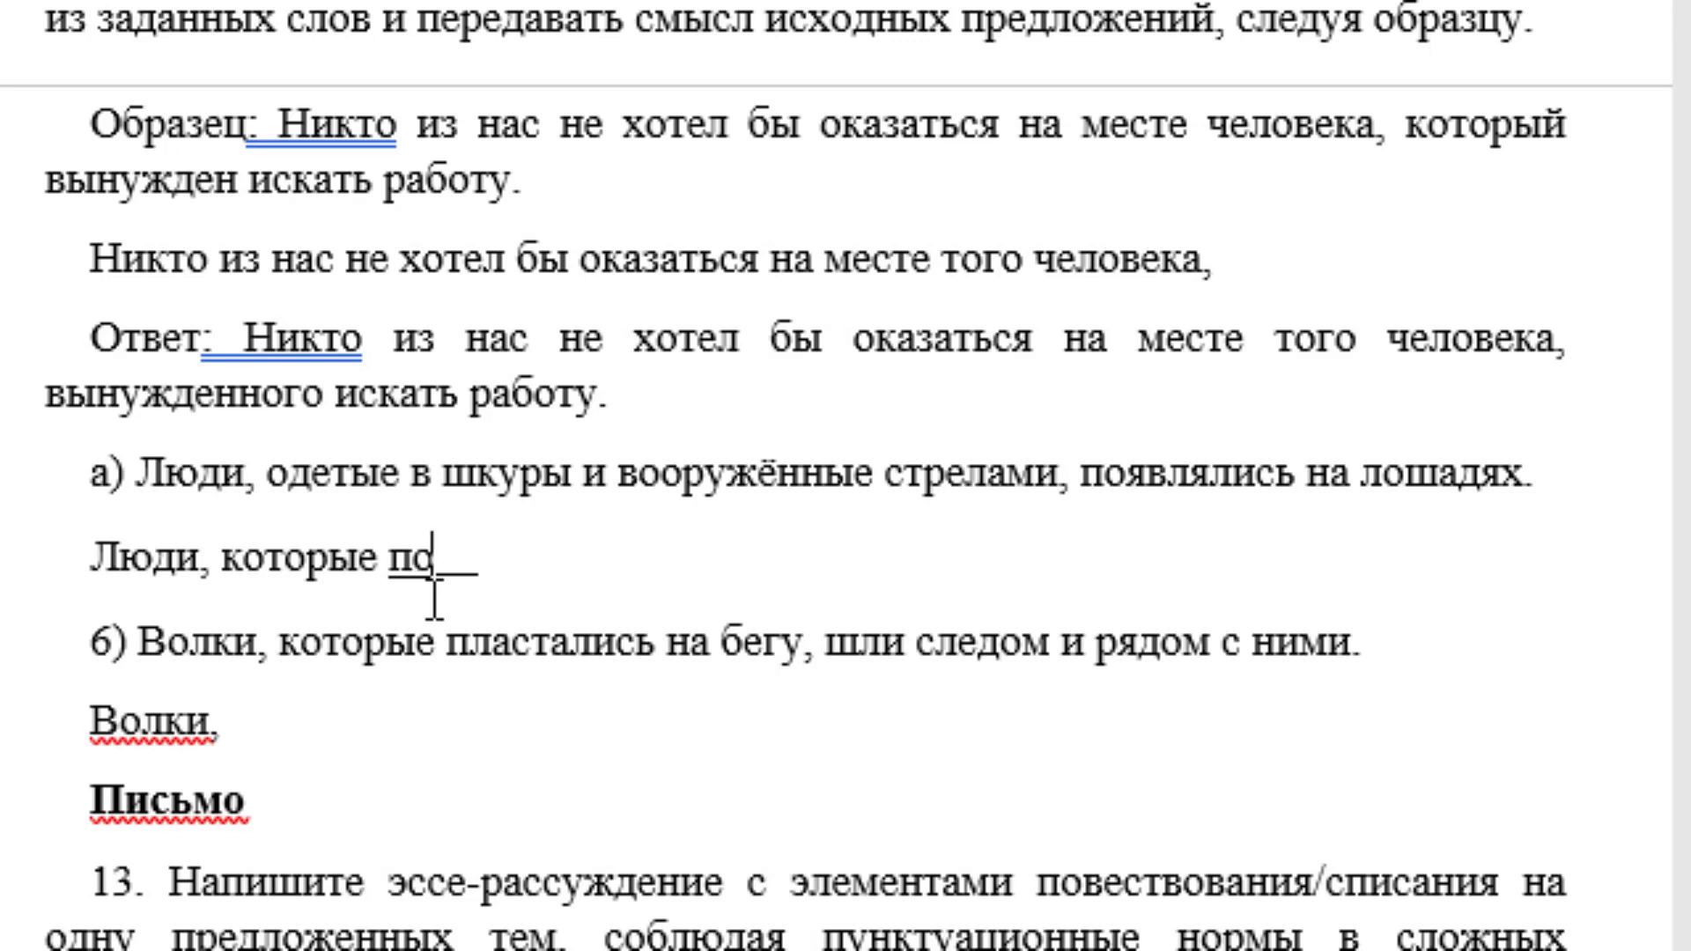
{"action": "type", "text": "яв"}
{"action": "type", "text": "лялись"}
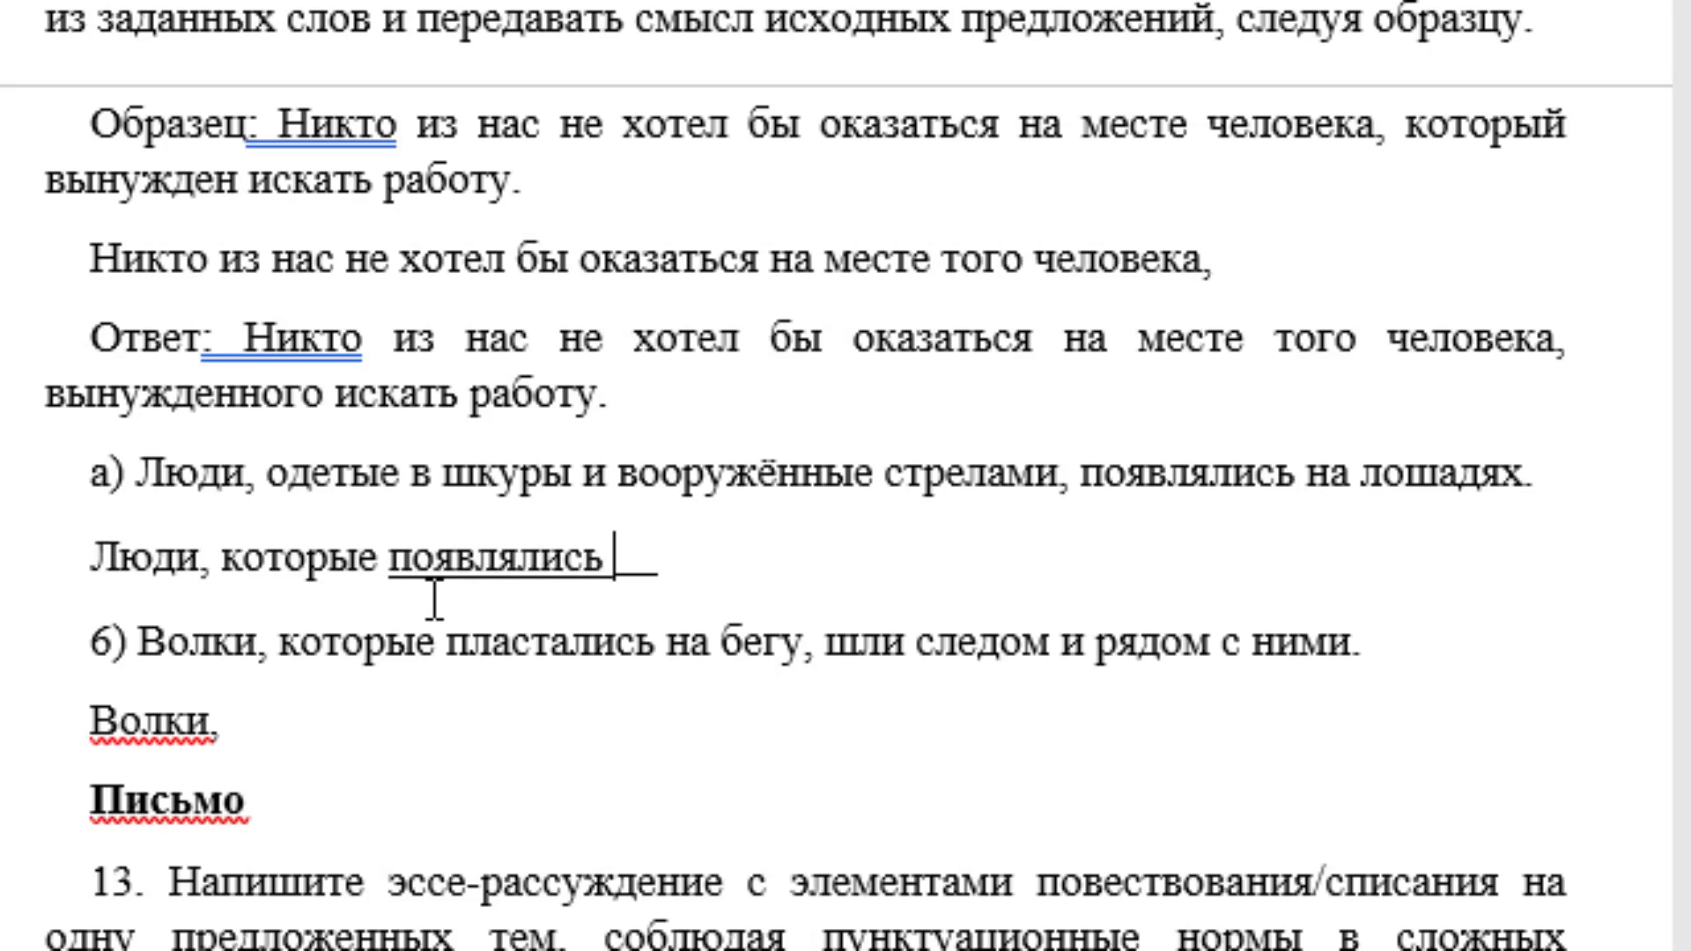
{"action": "type", "text": "налоша"}
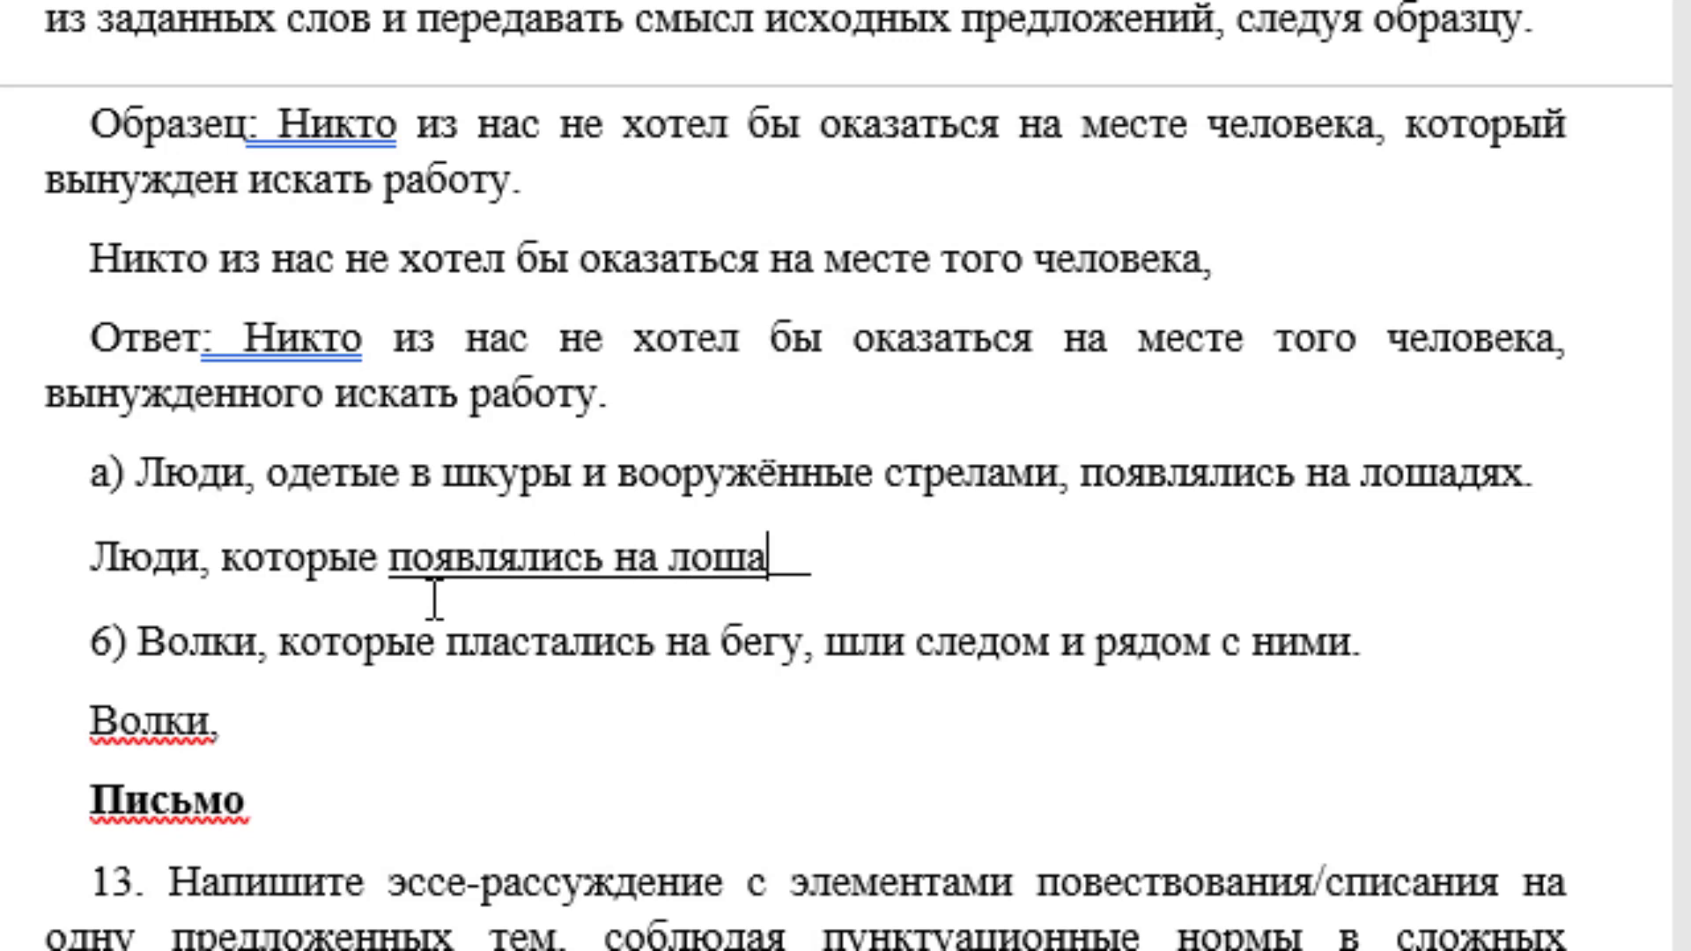
{"action": "type", "text": "дях,"}
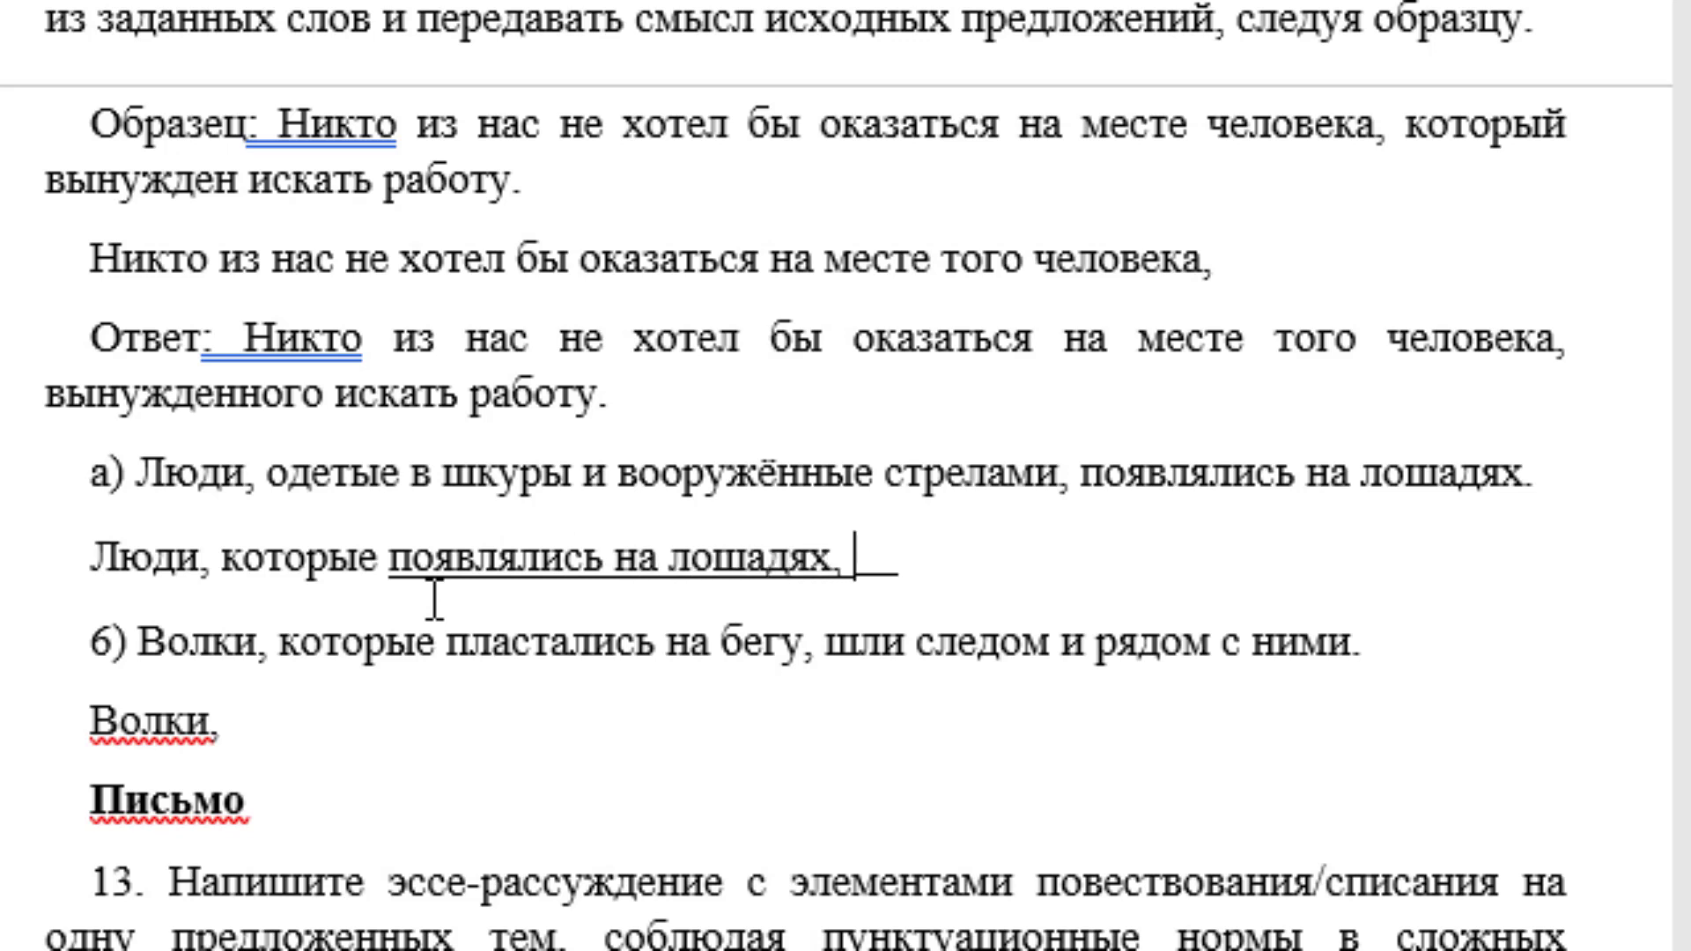
{"action": "type", "text": "одетые"}
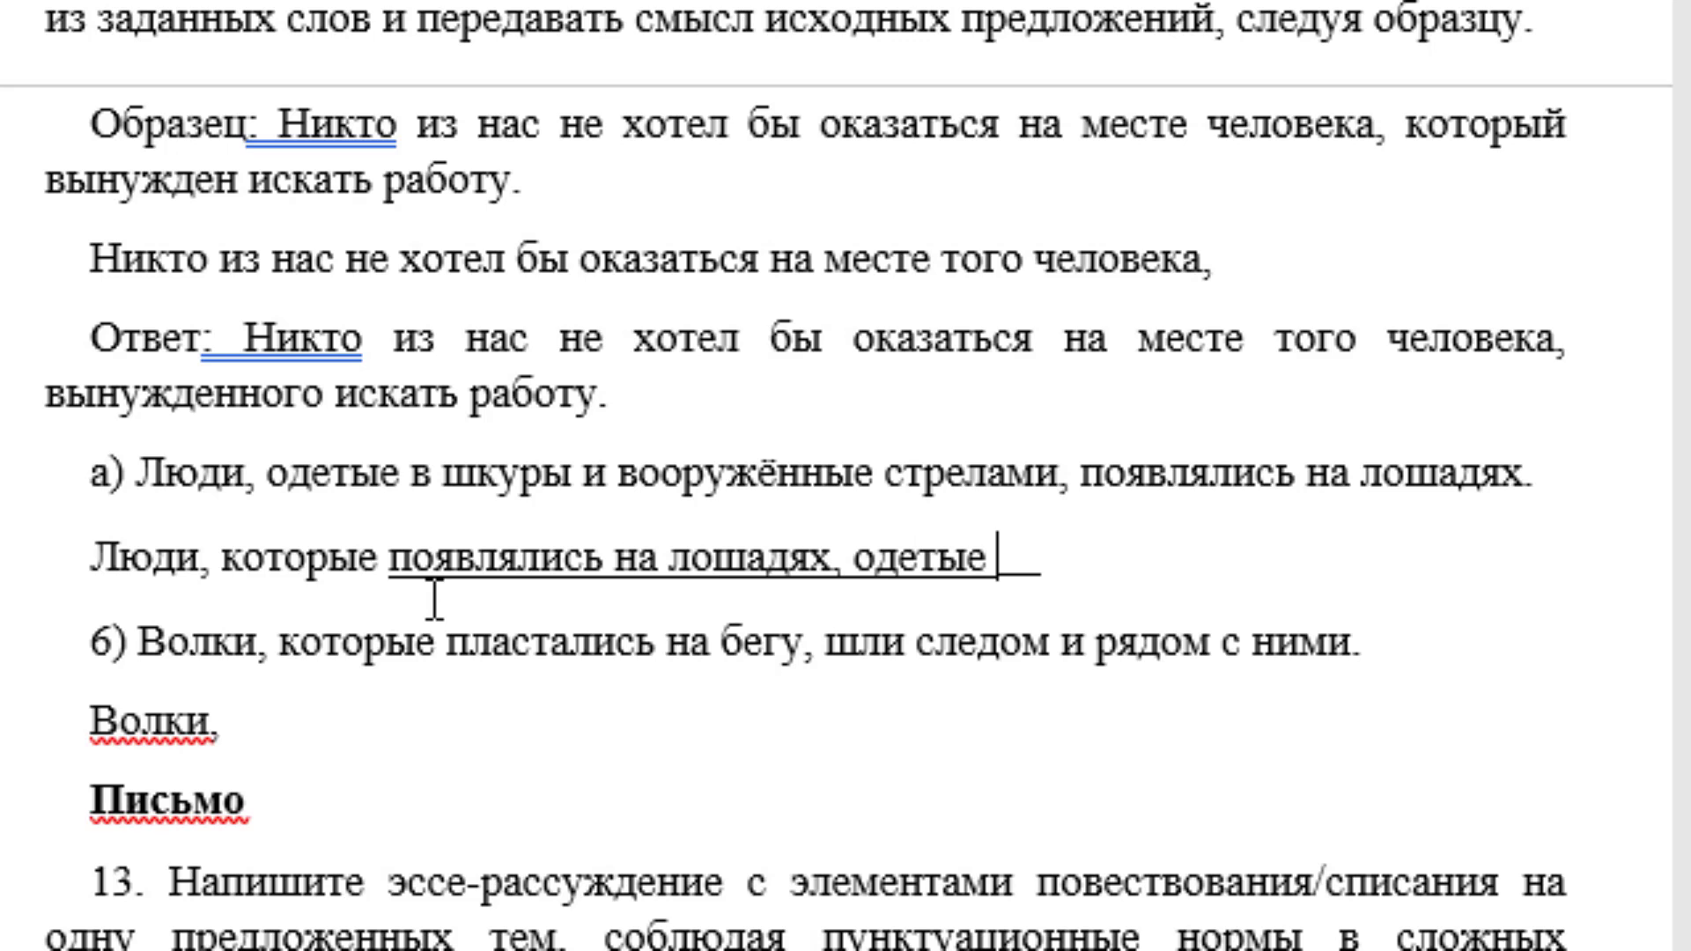
{"action": "type", "text": "в шкур"}
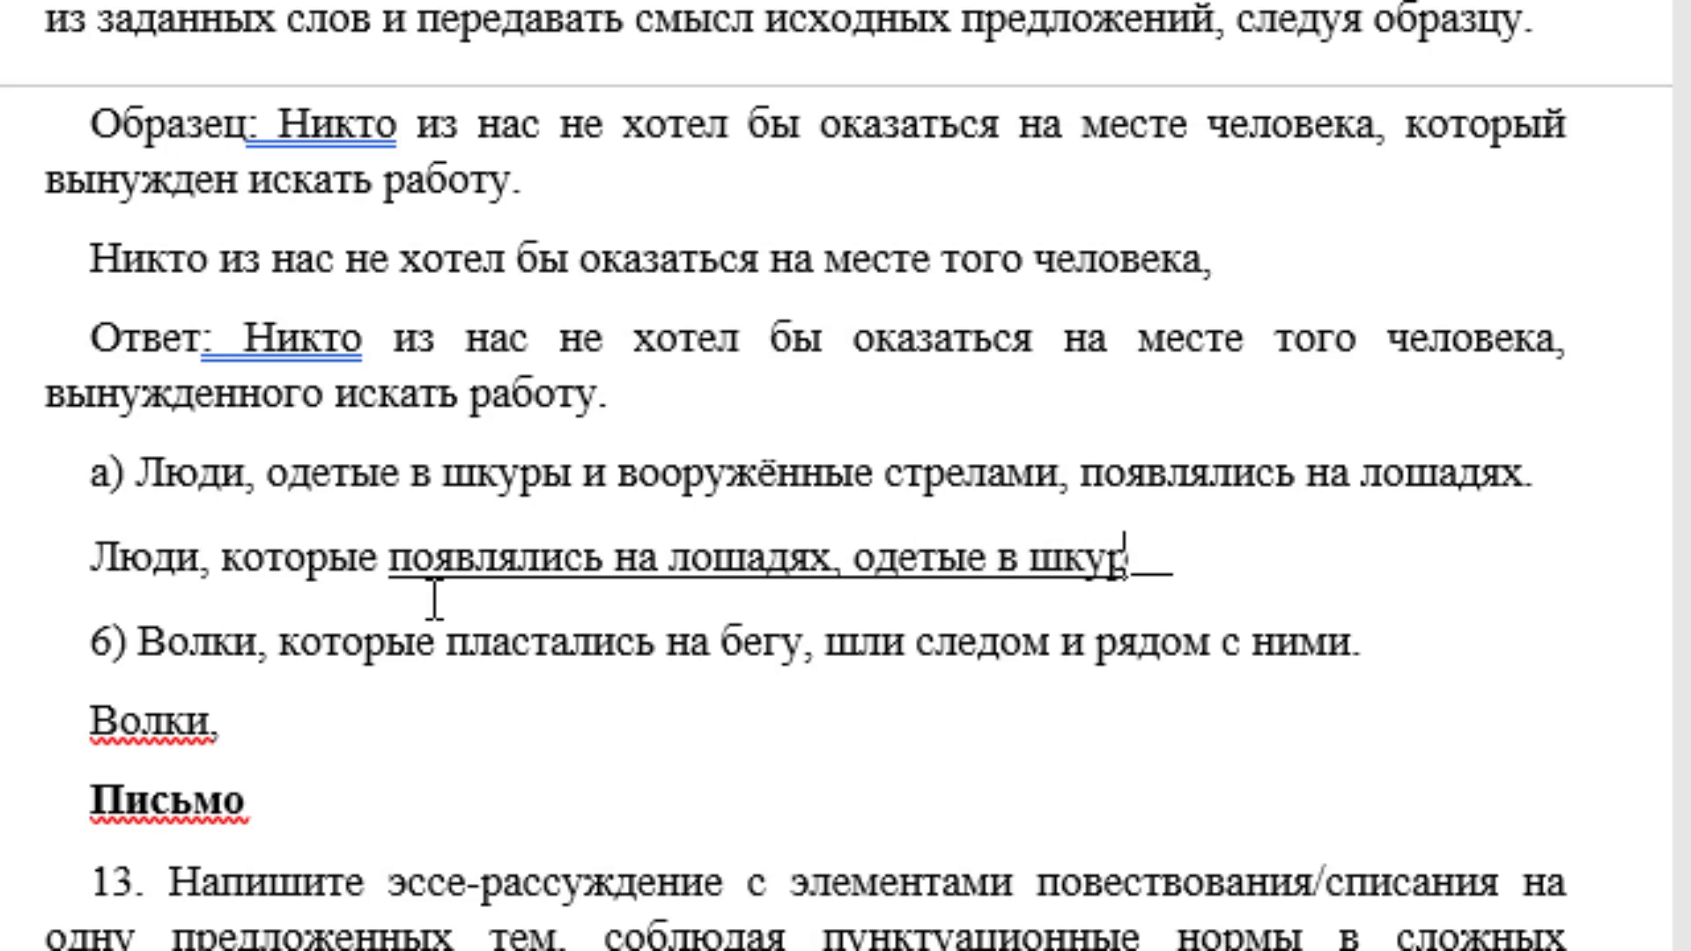
{"action": "type", "text": "ы и в"}
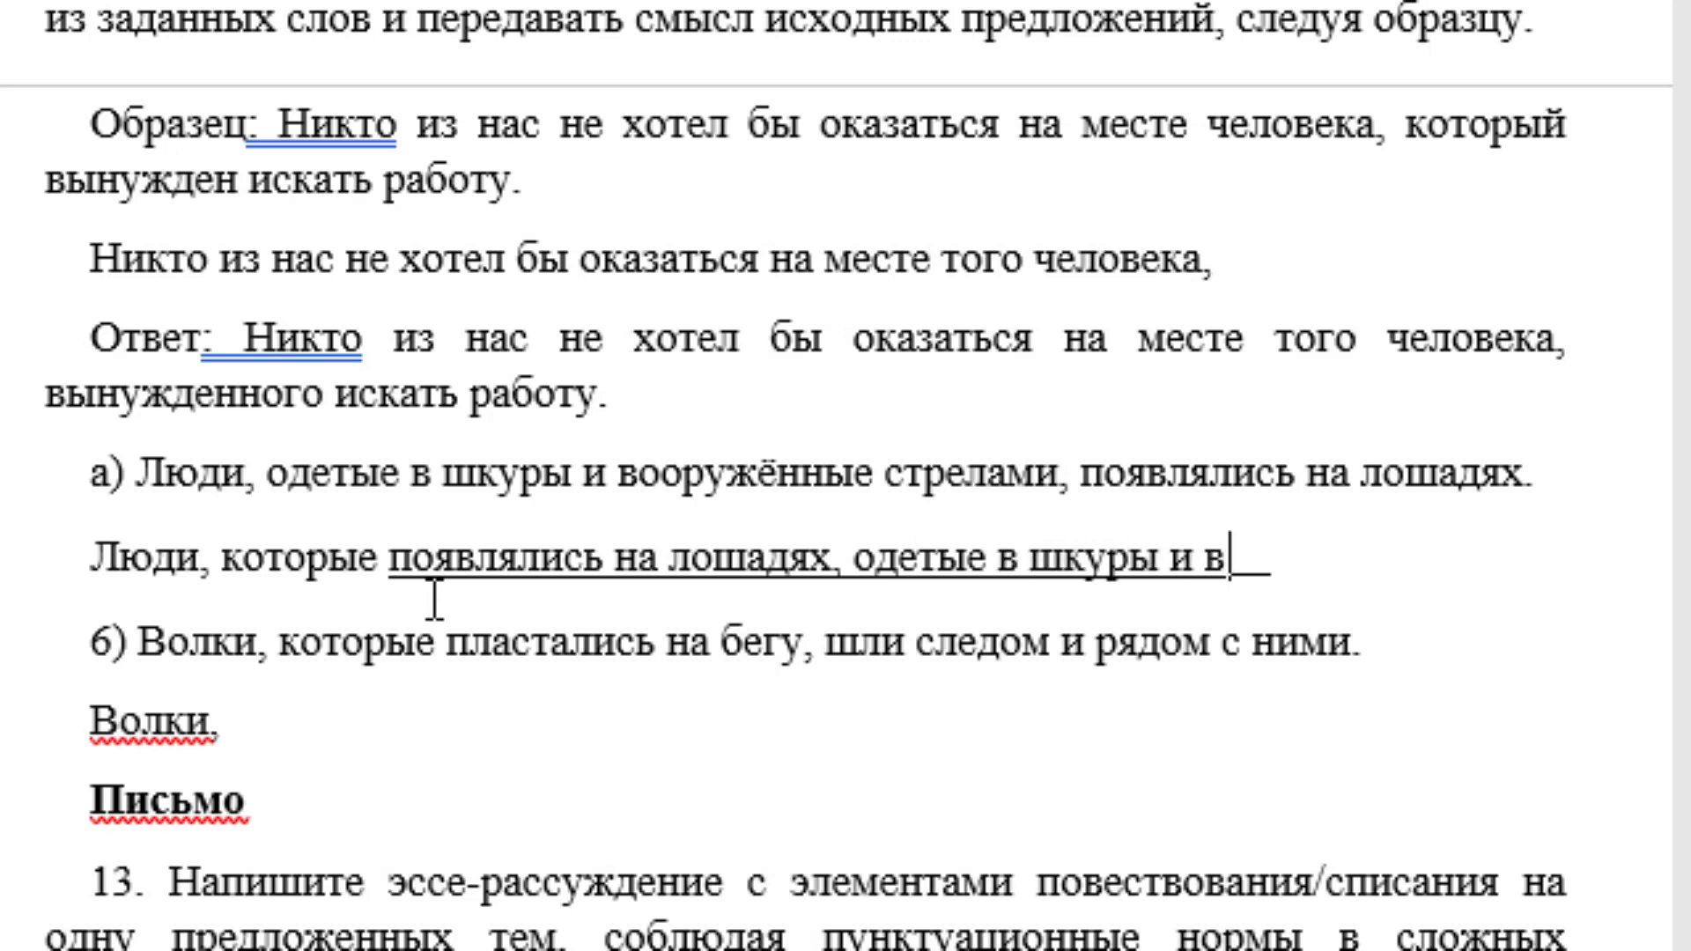
{"action": "type", "text": "вооружен"}
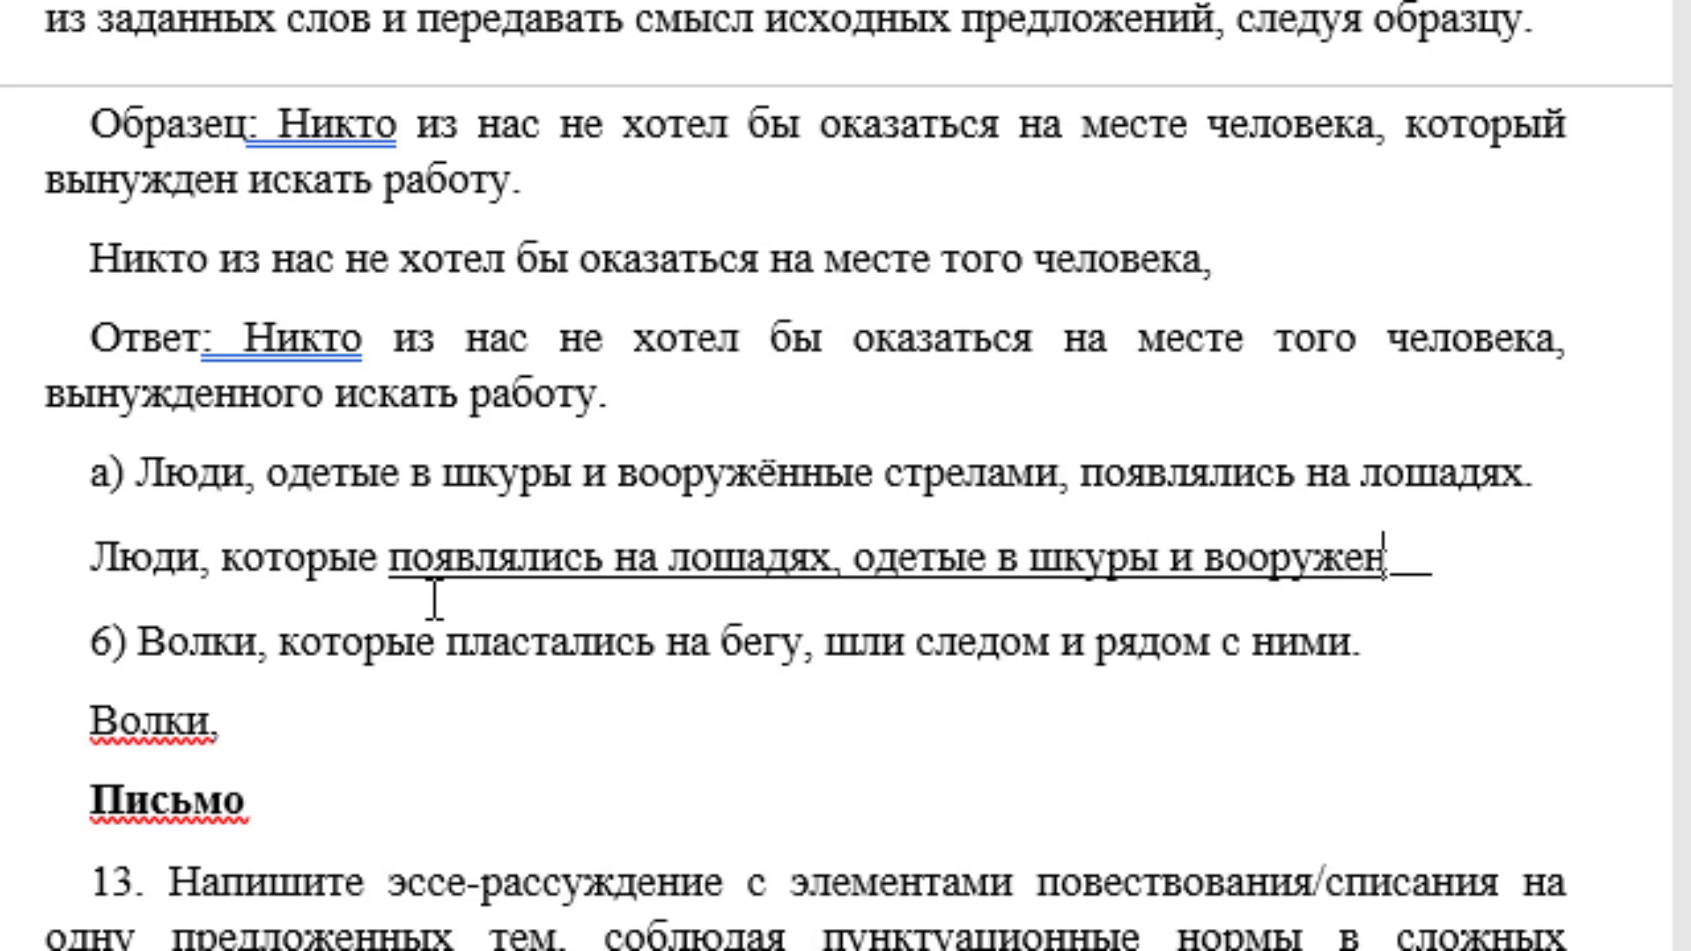
{"action": "type", "text": "и"}
{"action": "key", "text": "BackSpace"}
{"action": "type", "text": "вооруже"}
{"action": "type", "text": "нные стре"}
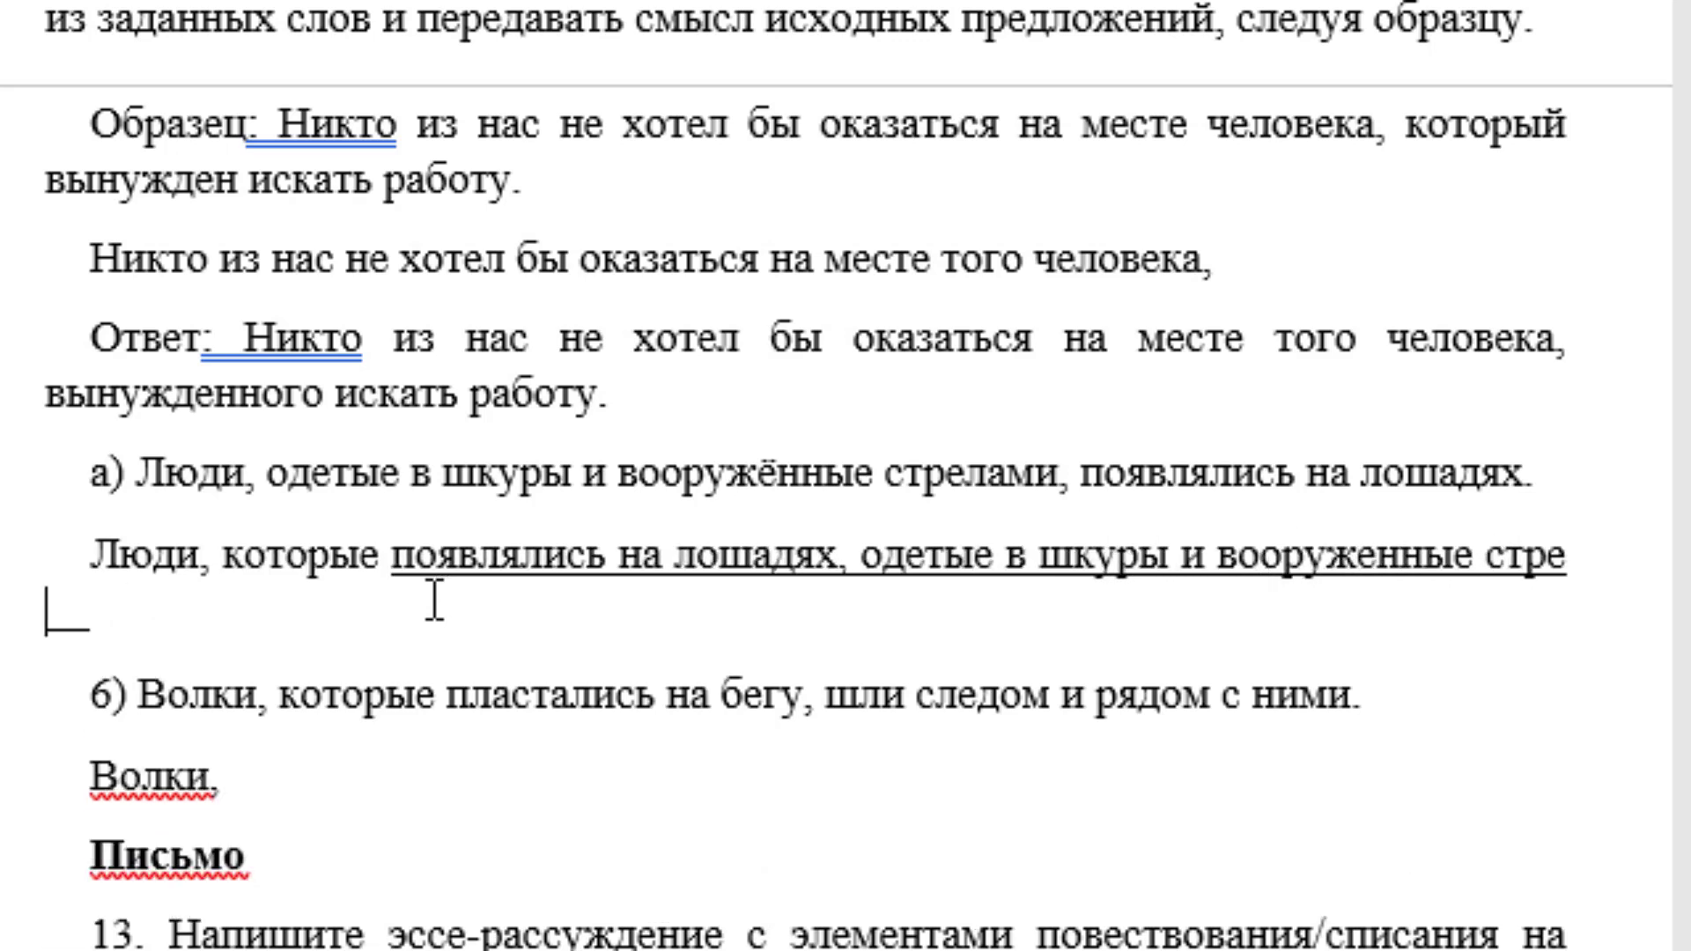
{"action": "type", "text": "лами"}
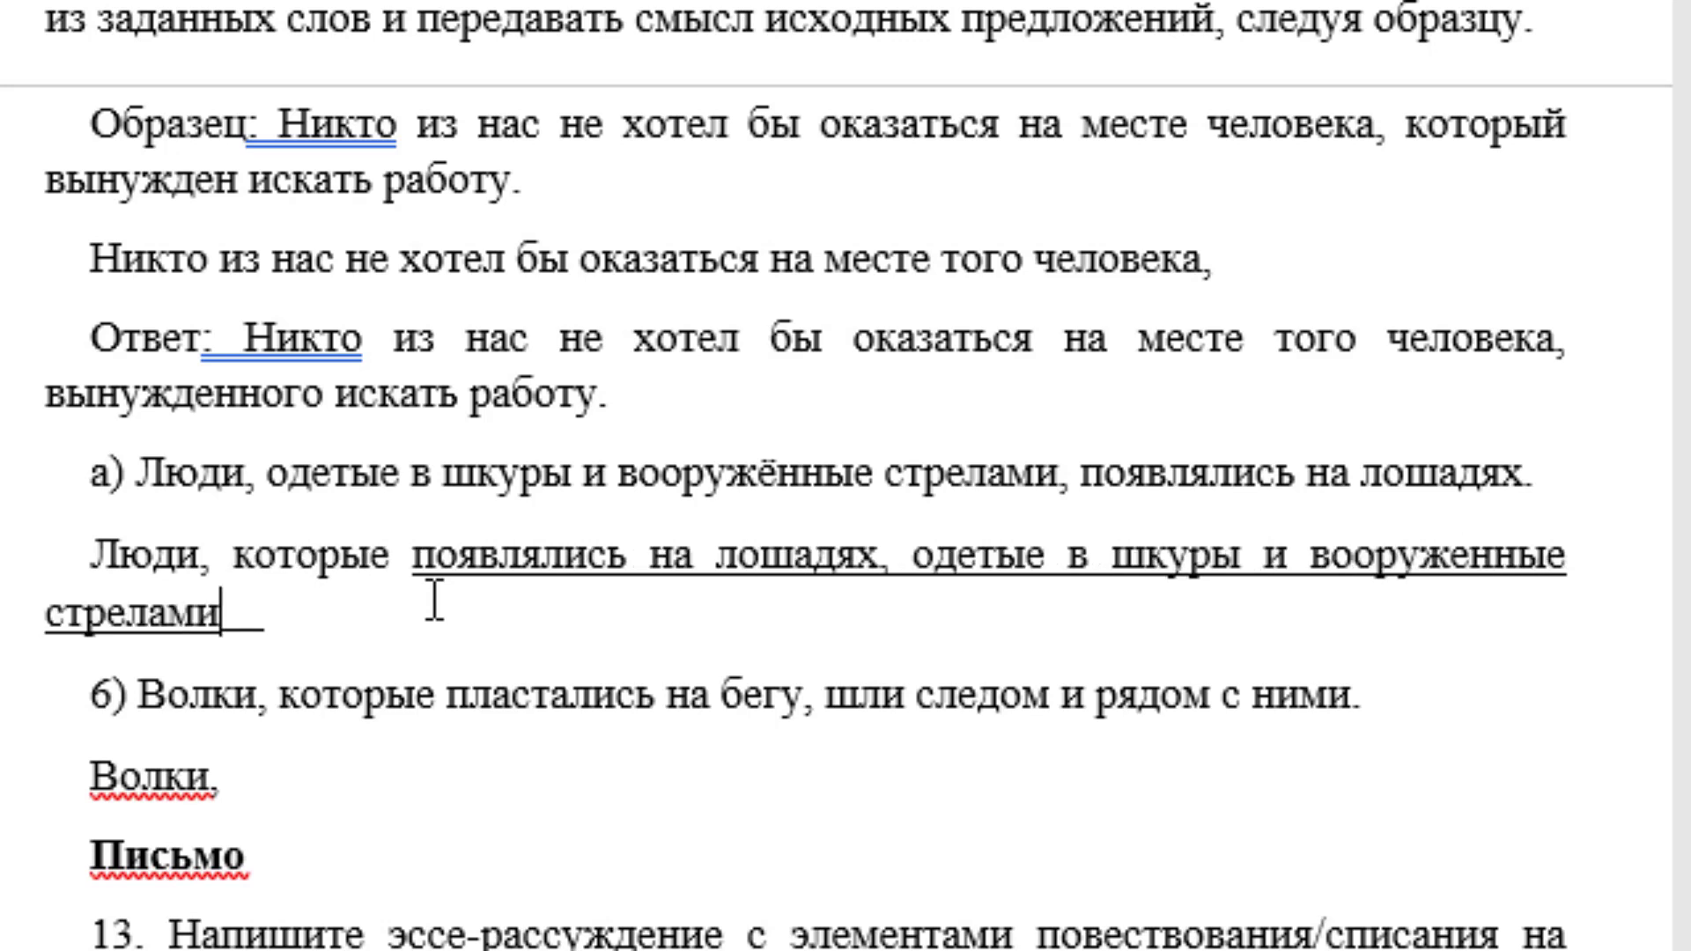
{"action": "type", "text": ", вошл"}
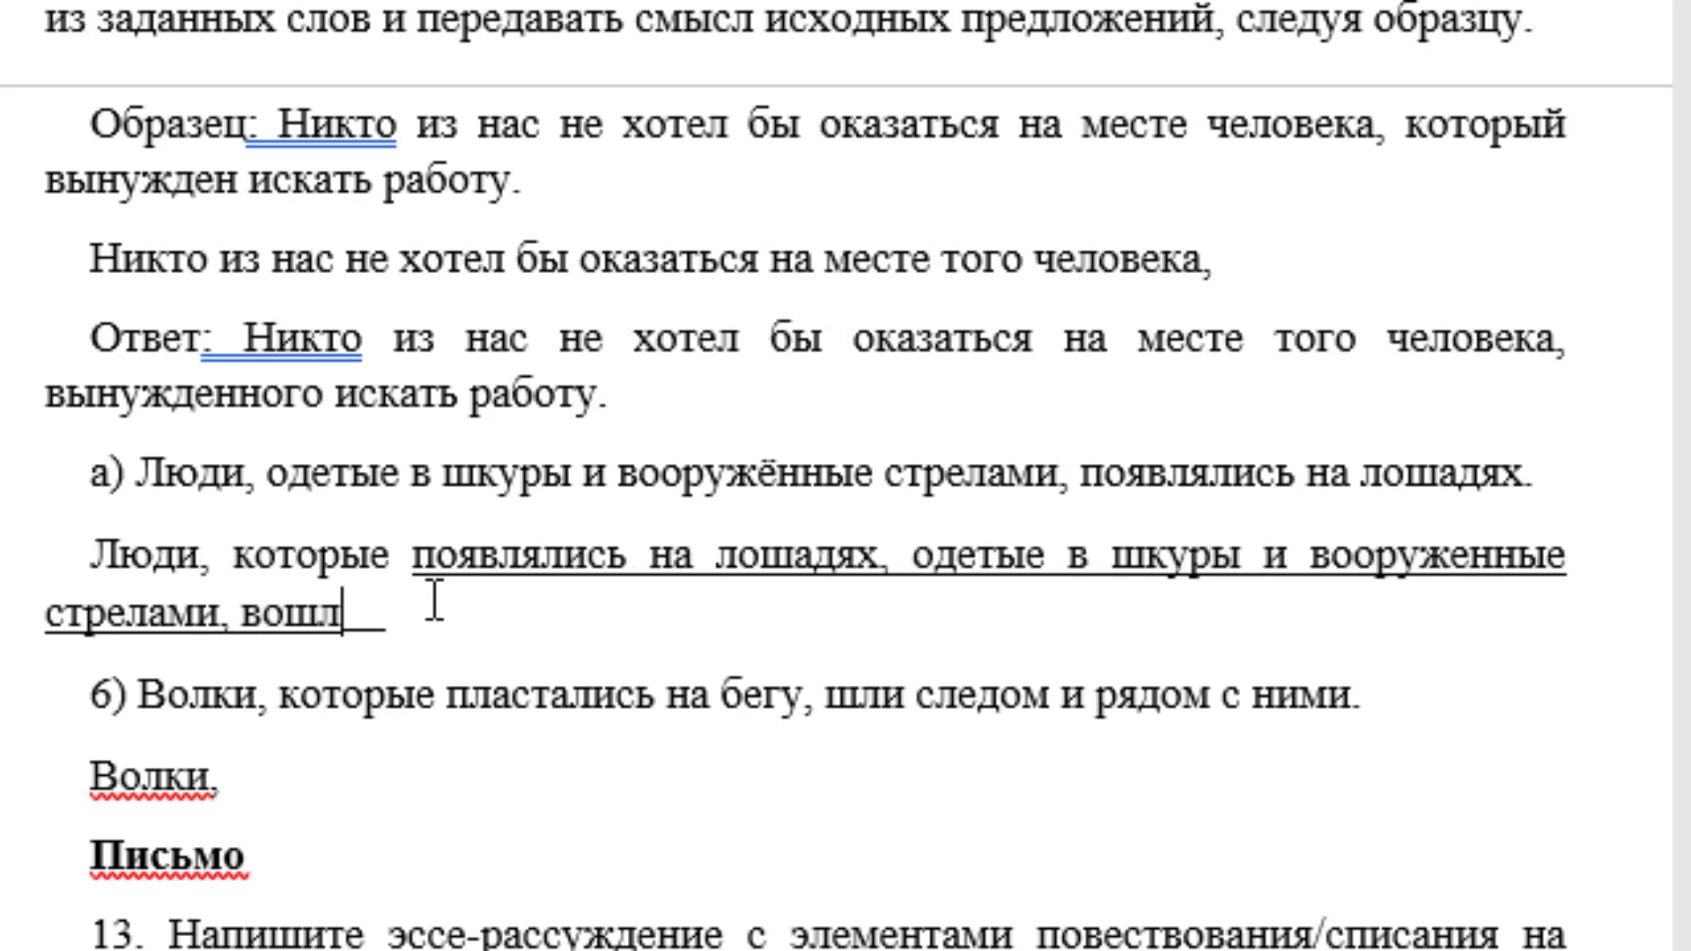
{"action": "type", "text": "и в с"}
{"action": "type", "text": "аванну"}
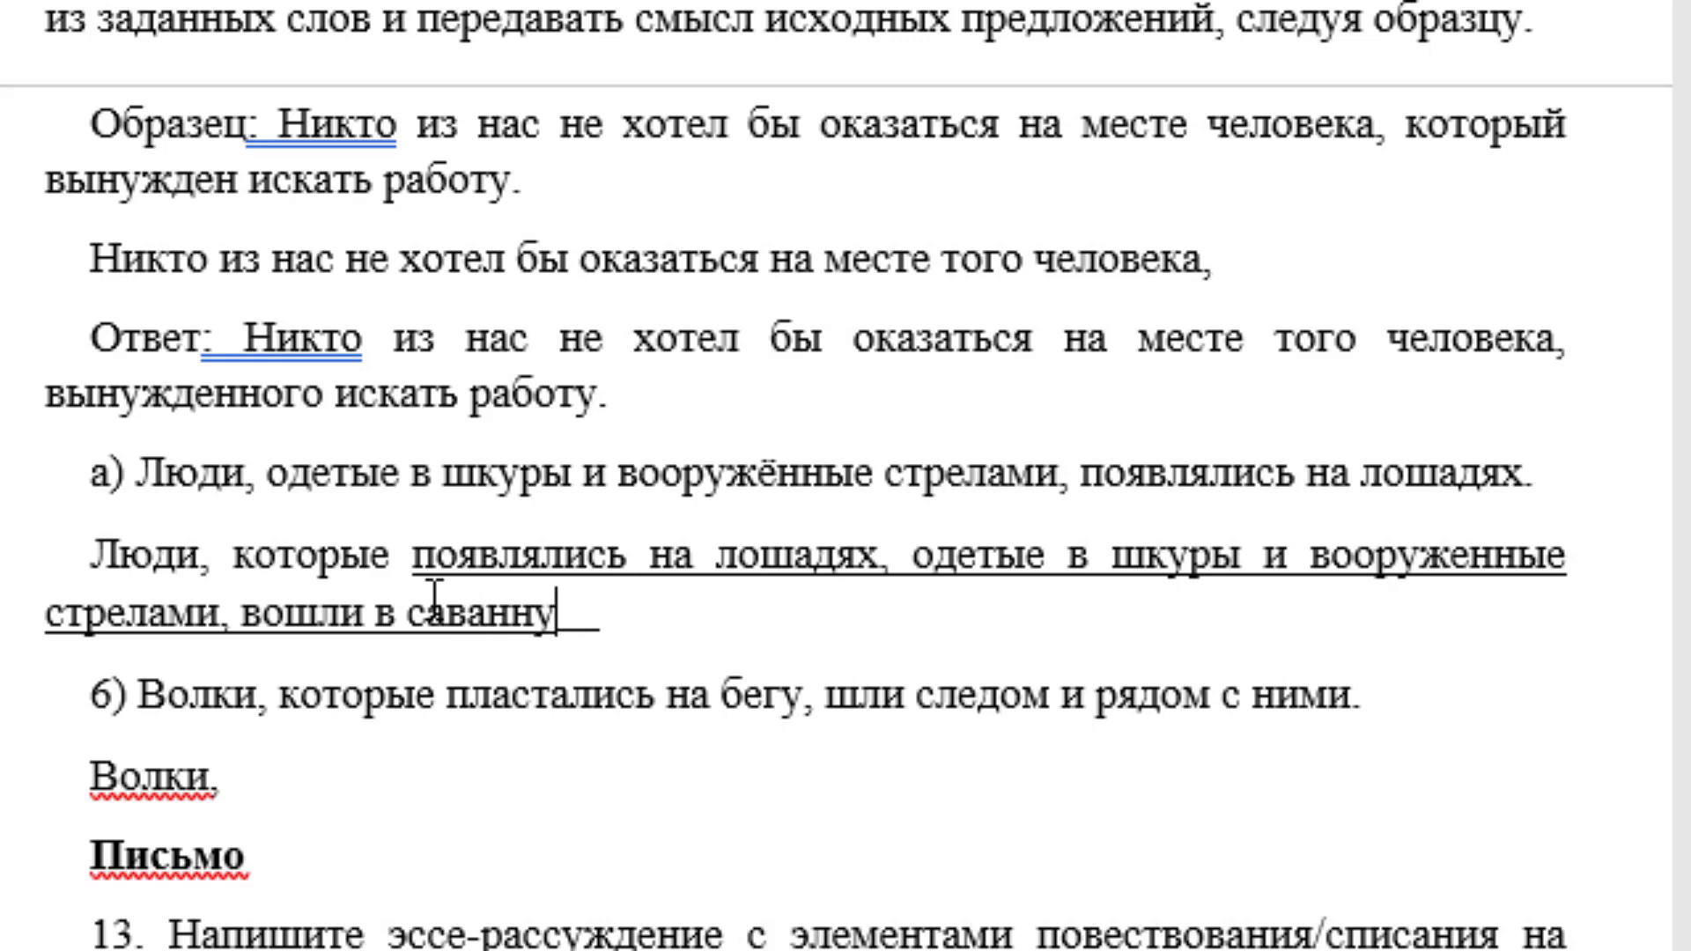
{"action": "type", "text": "."}
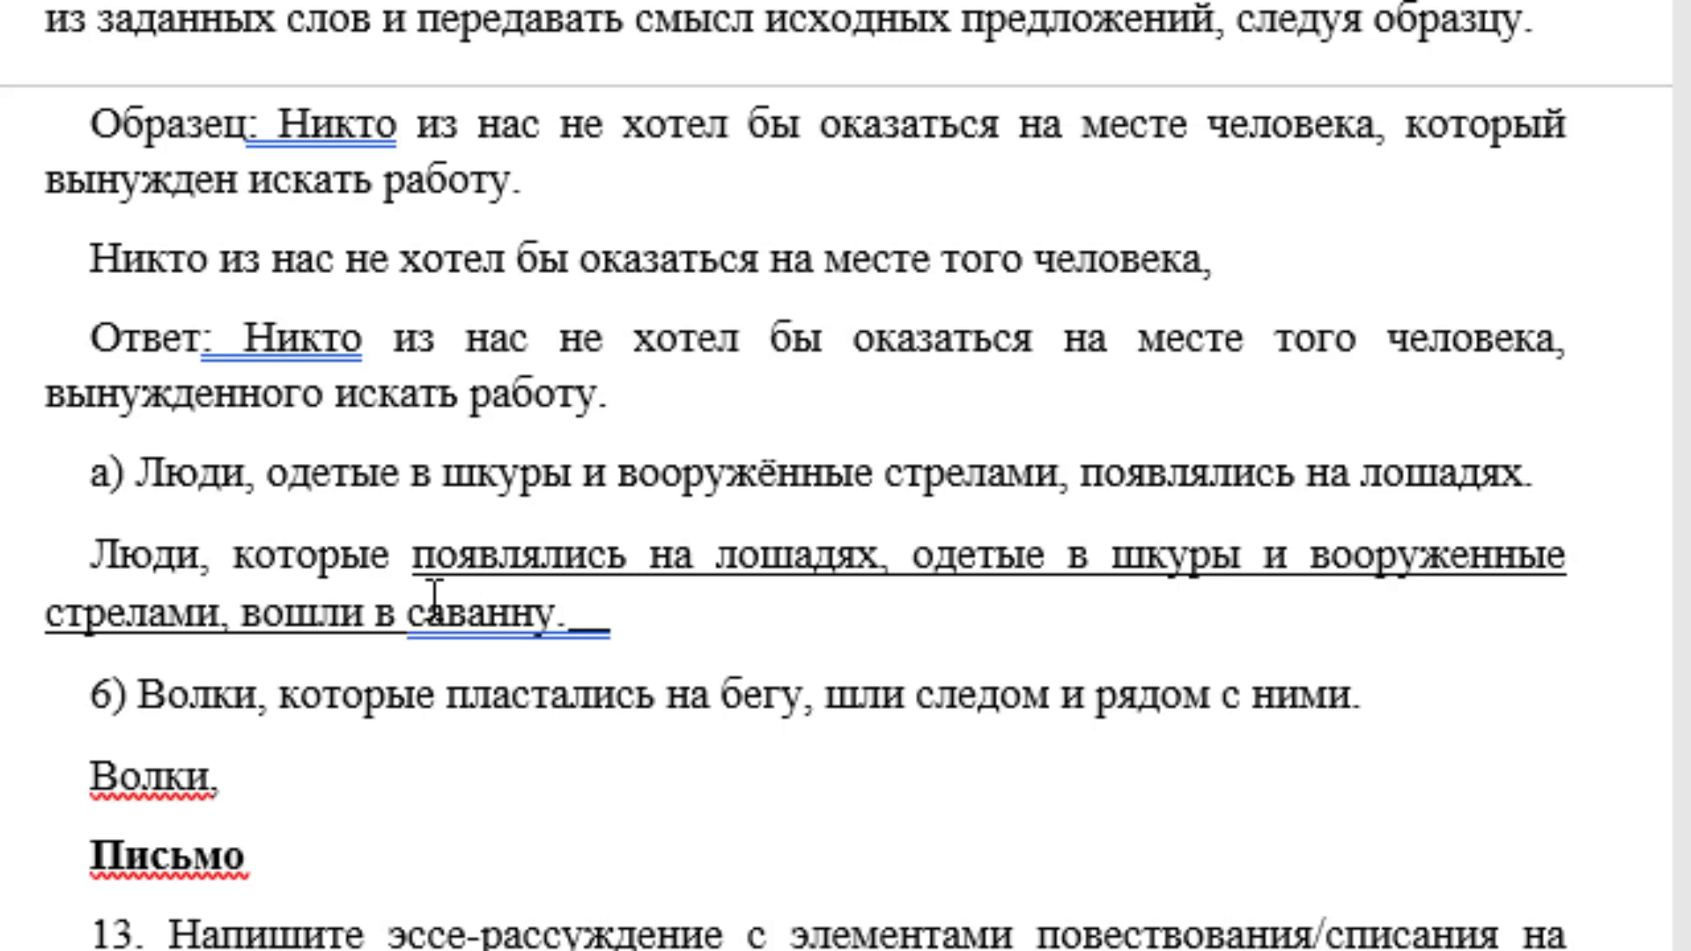
{"action": "key", "text": "Delete"}
{"action": "key", "text": "Delete"}
{"action": "key", "text": "Delete"}
{"action": "key", "text": "Return"}
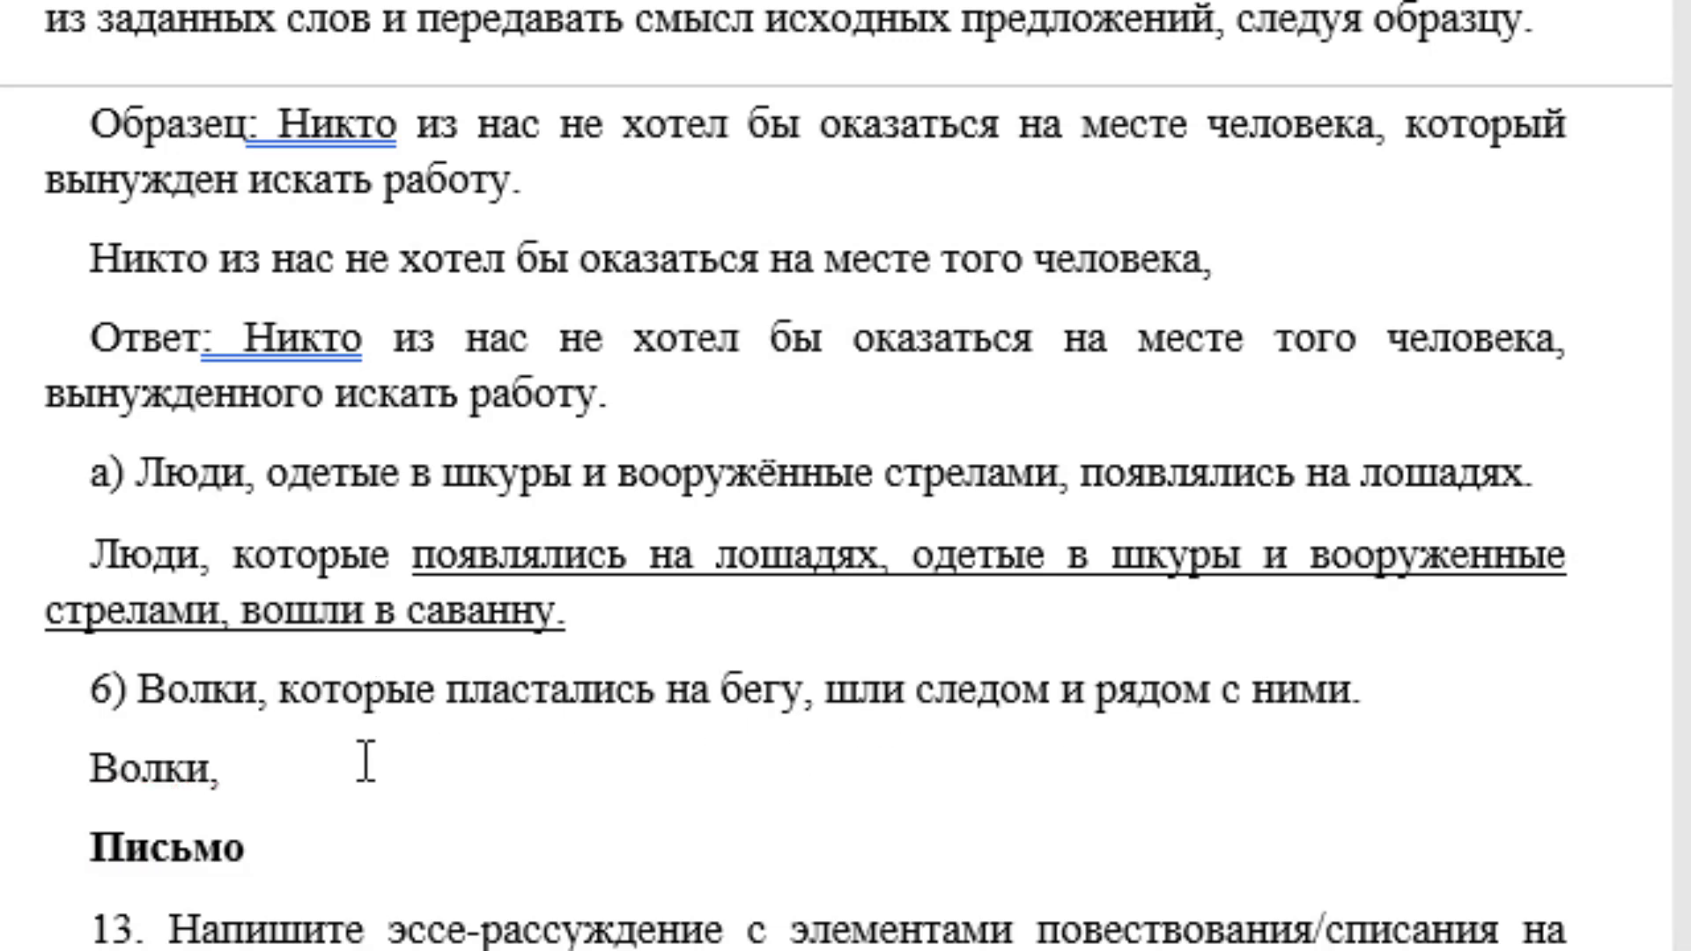
Write item б) as 'Волки, следящие и пластающиеся на бегу, шли рядом с жертвами.'
{"action": "type", "text": " следящие"}
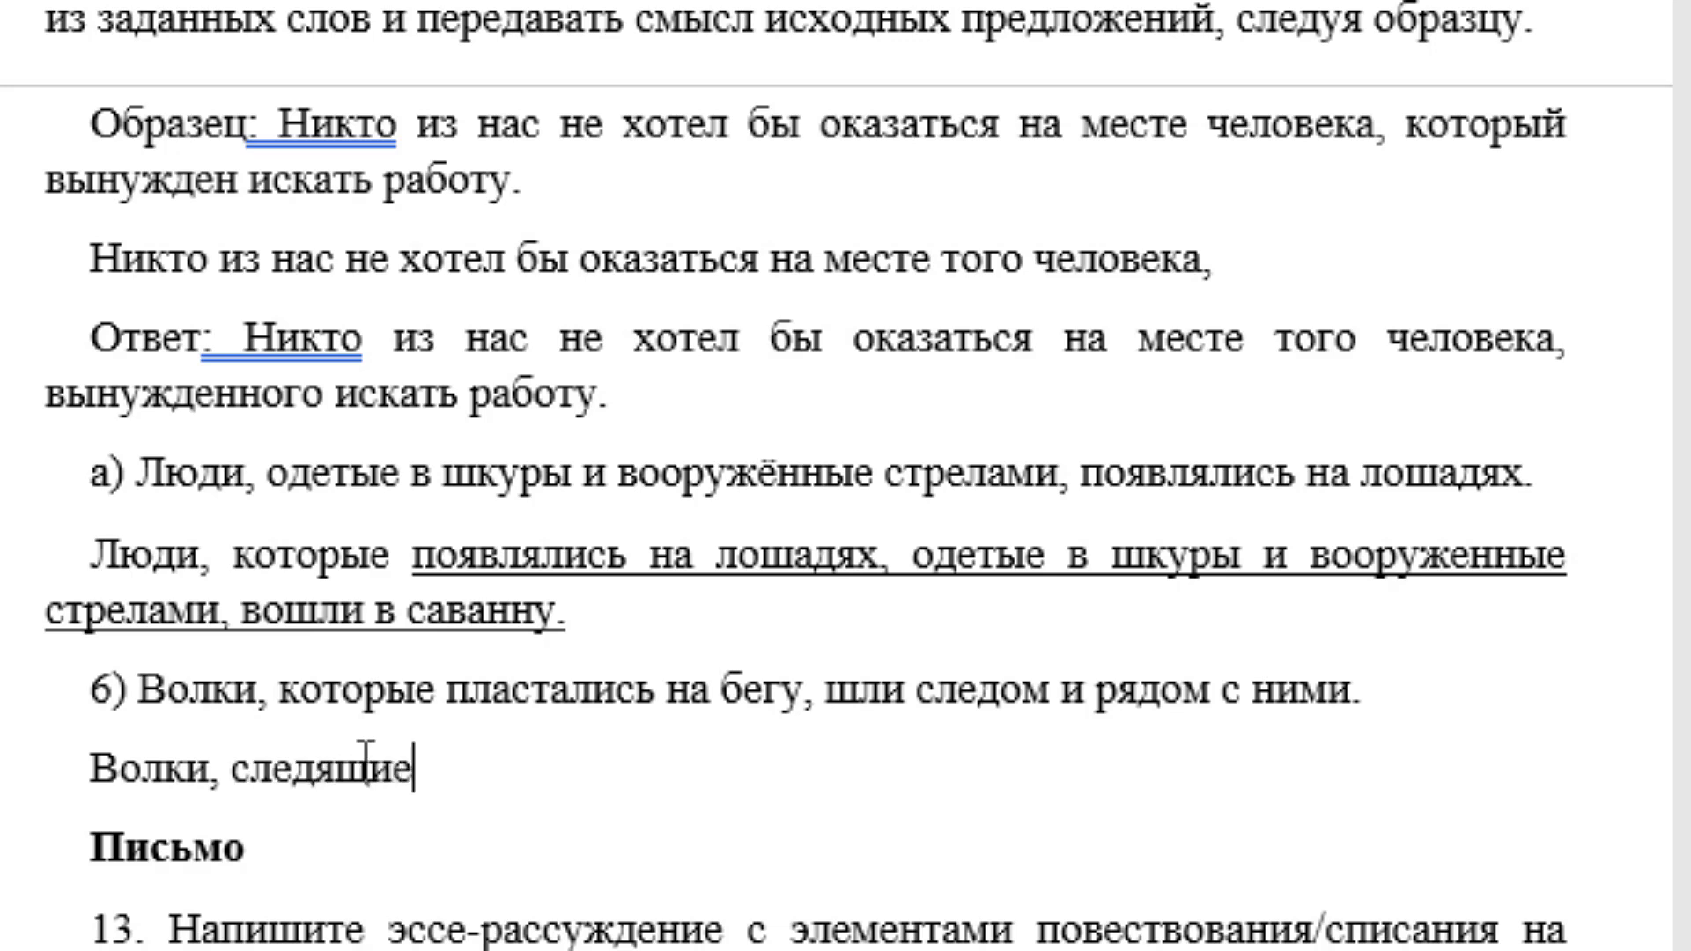
{"action": "type", "text": " и плас"}
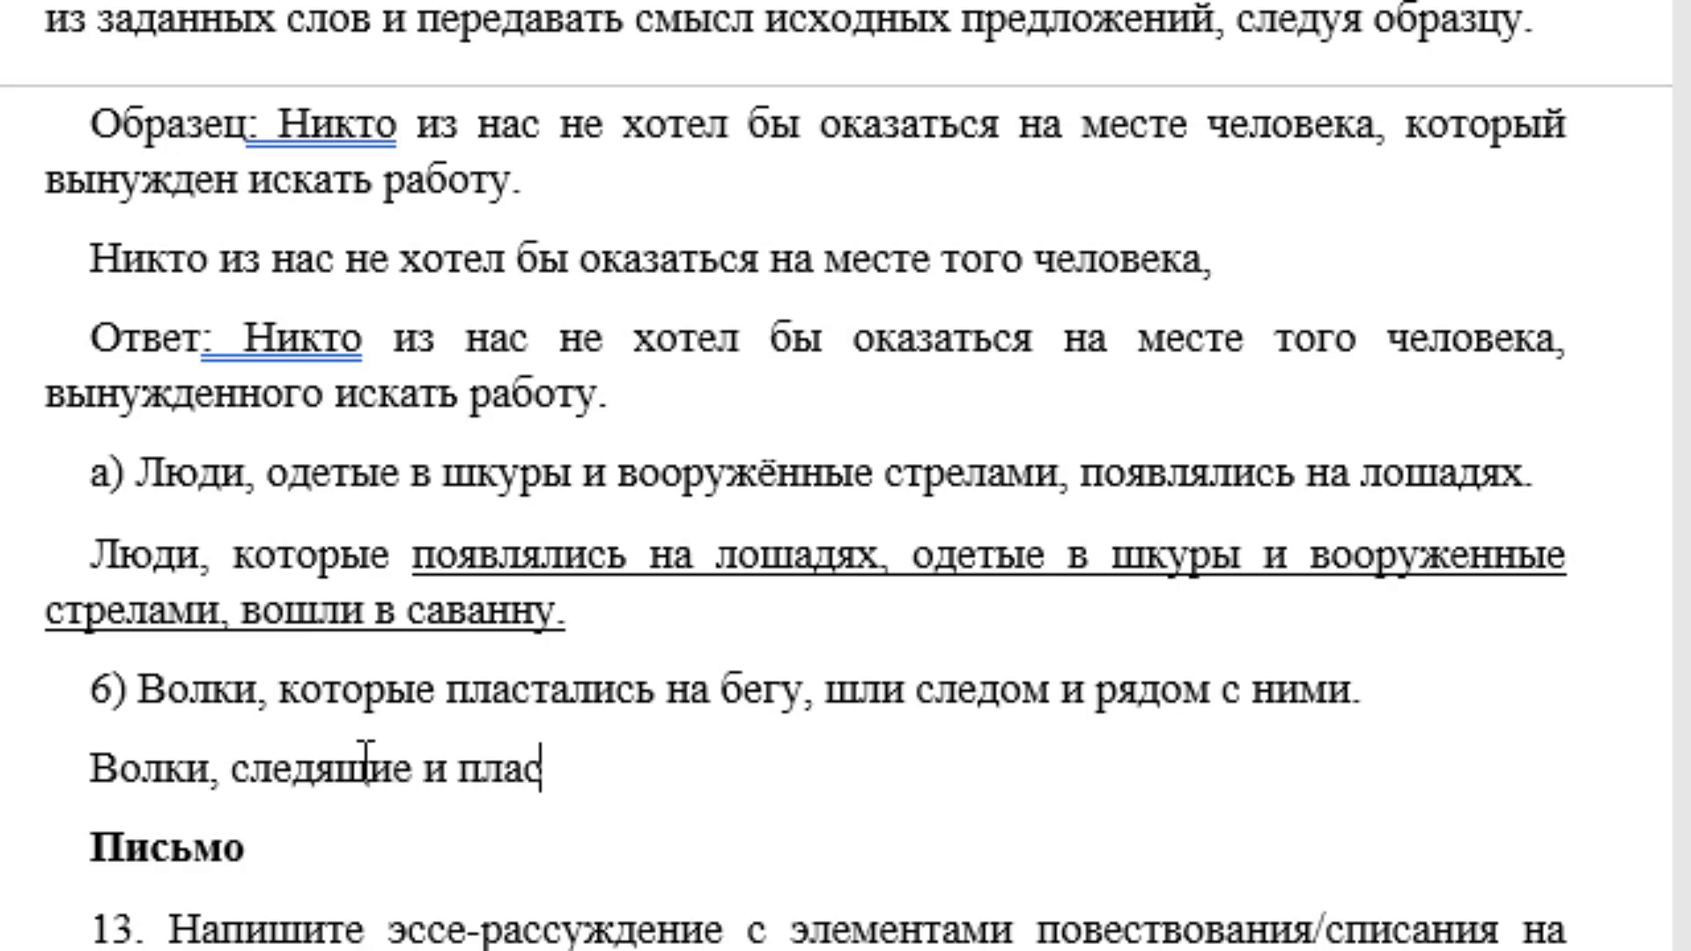
{"action": "type", "text": "таю"}
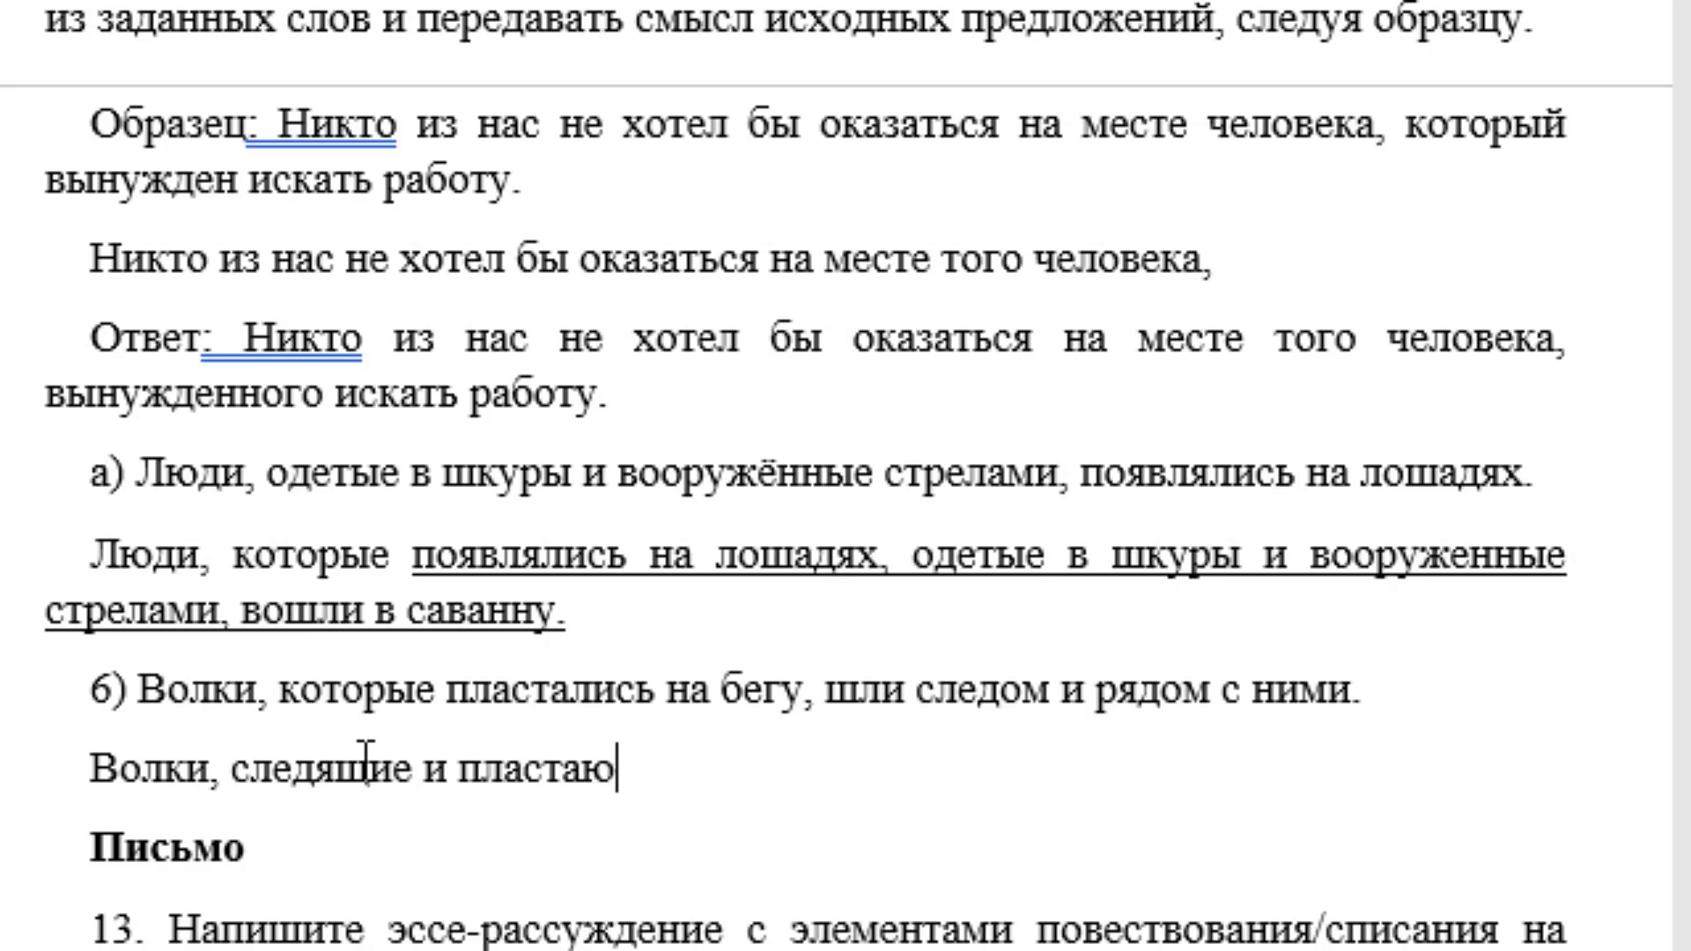
{"action": "type", "text": "щиеся"}
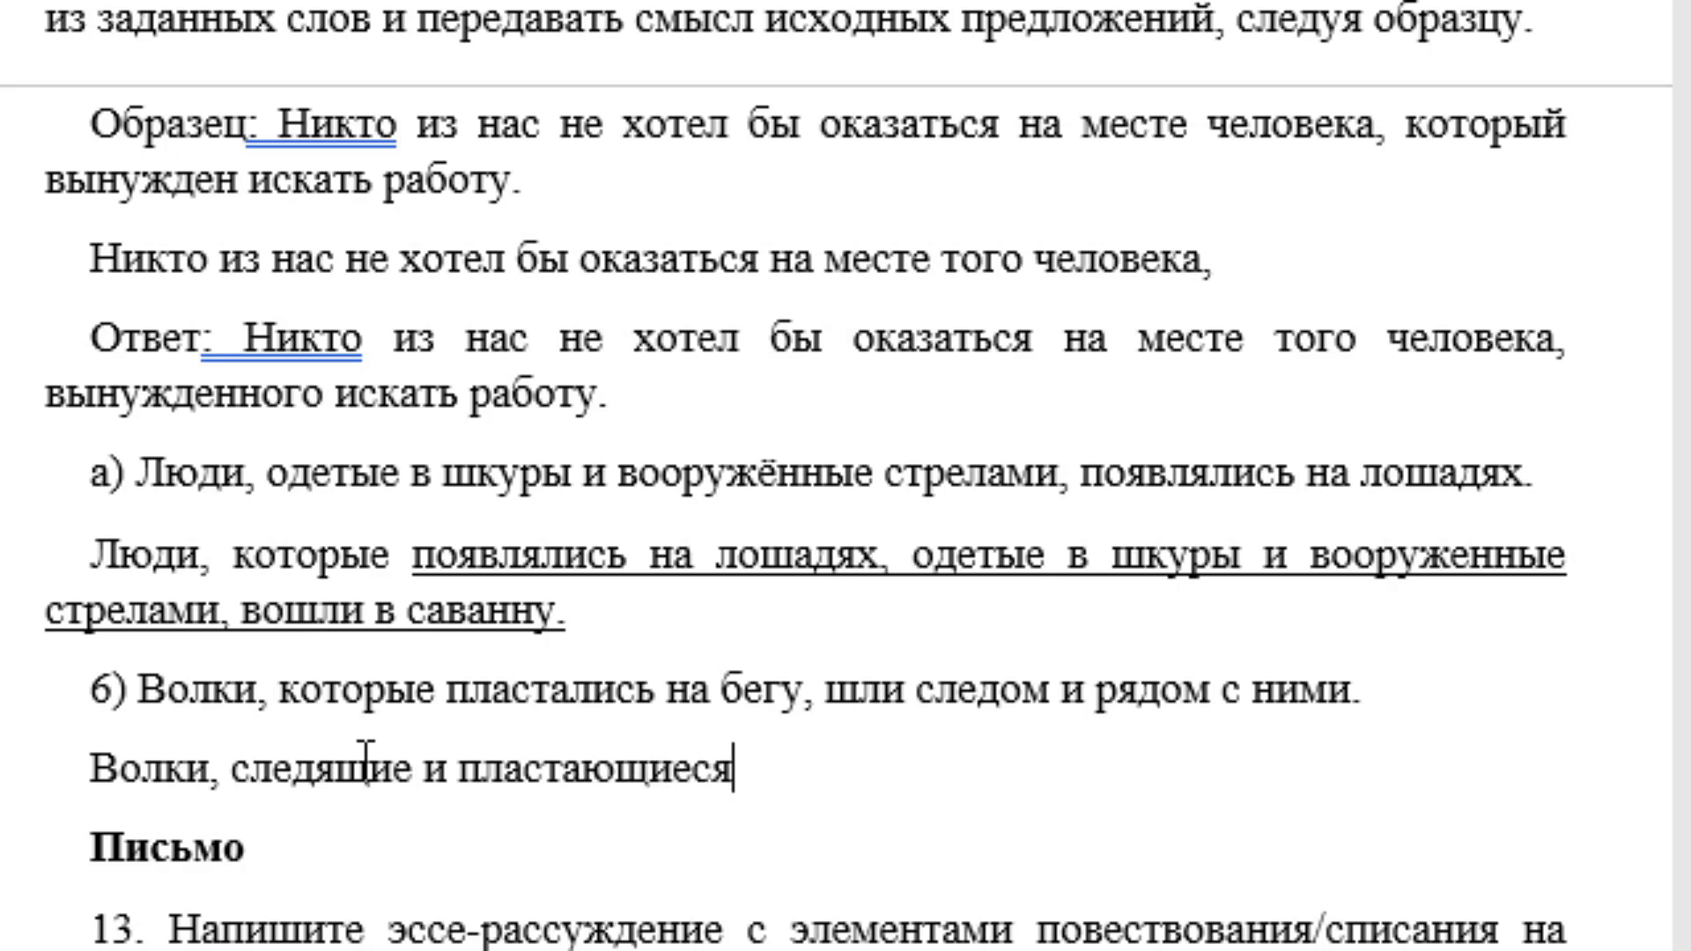
{"action": "type", "text": " на бегу,"}
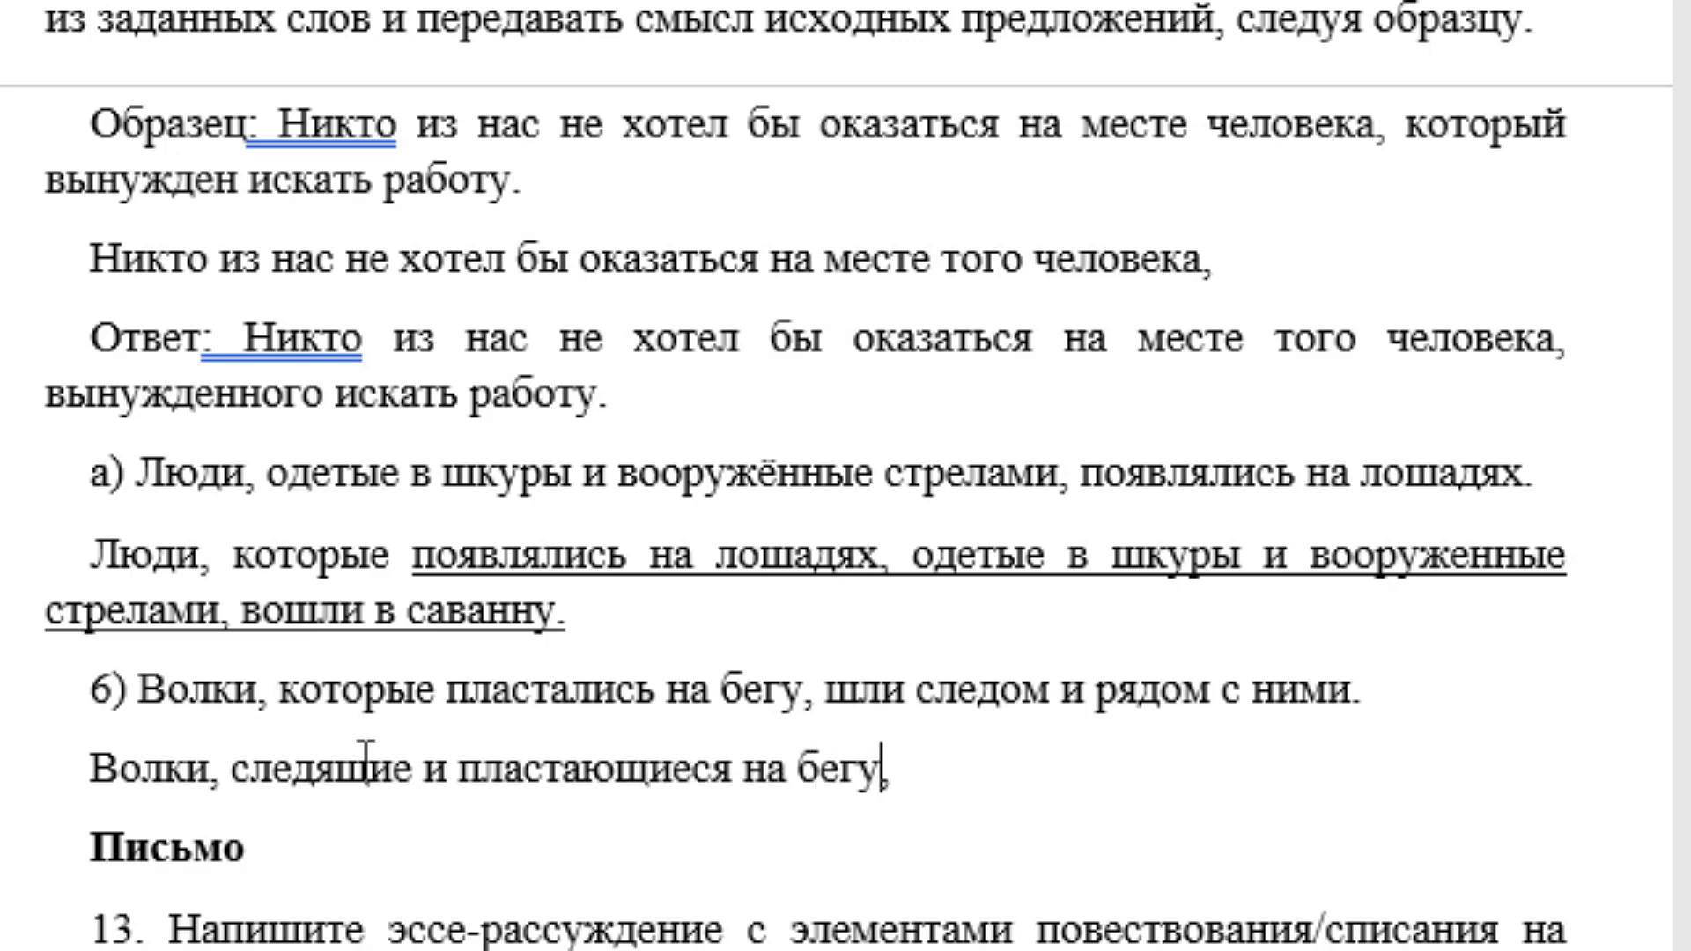
{"action": "type", "text": " ш"}
{"action": "type", "text": "ли рядом"}
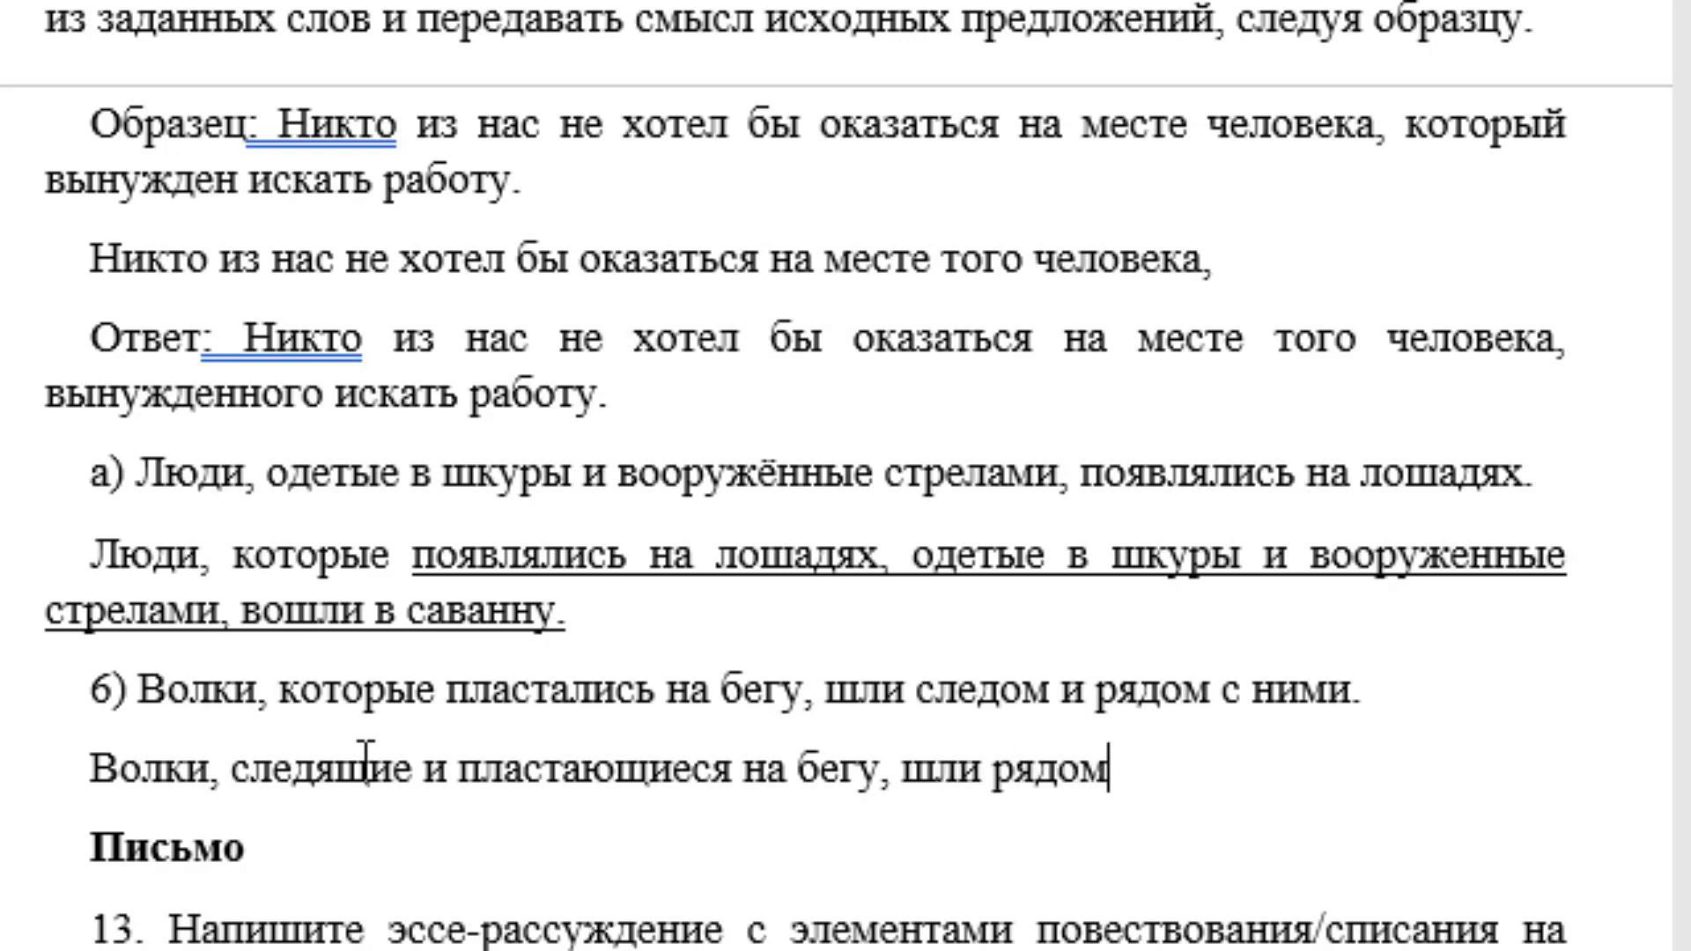
{"action": "type", "text": " с жерт"}
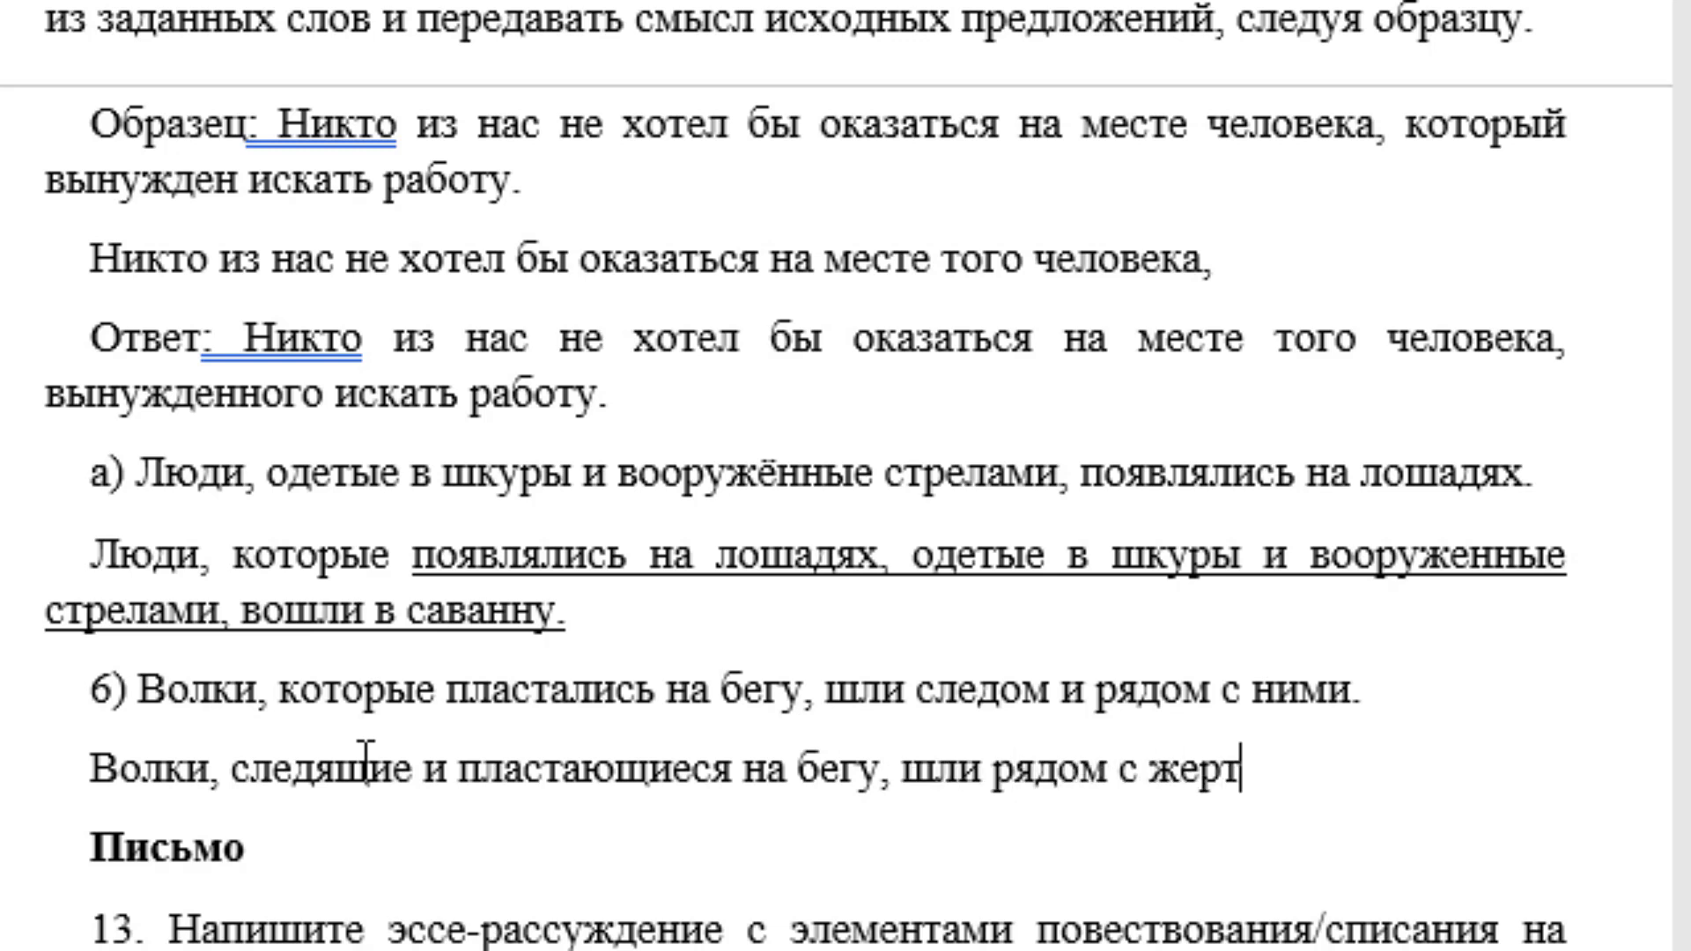
{"action": "key", "text": "BackSpace"}
{"action": "type", "text": "с"}
{"action": "key", "text": "BackSpace"}
{"action": "type", "text": "тв"}
{"action": "type", "text": "ами."}
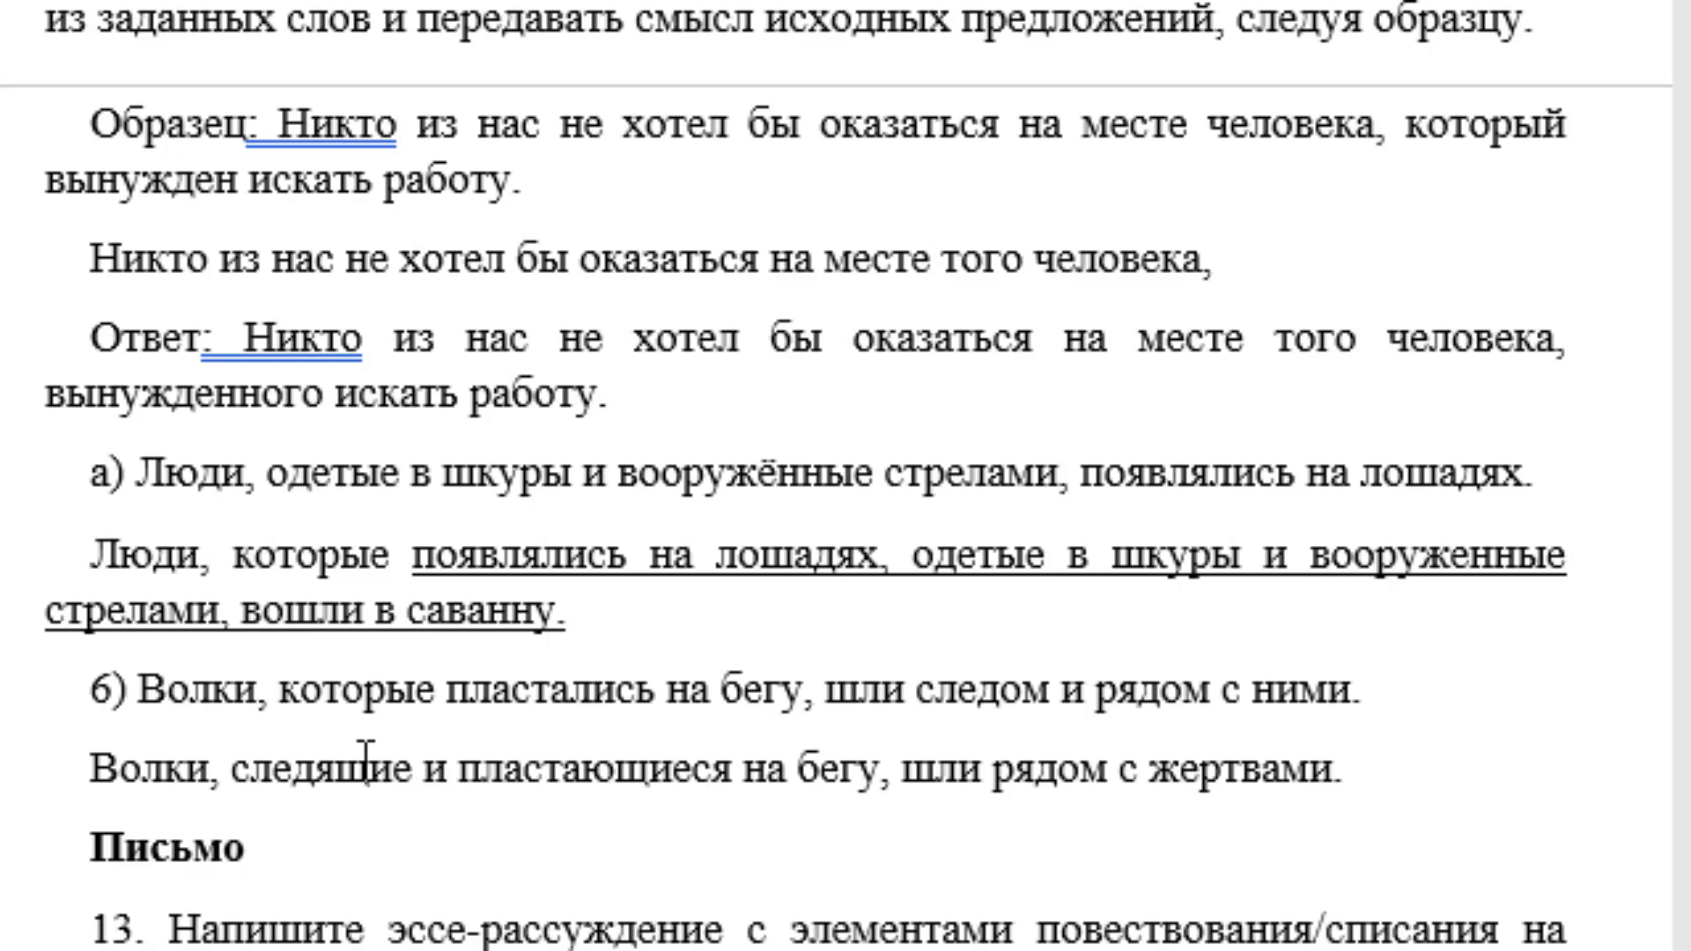
Scroll to task 13 and highlight its instructions and essay topics
{"action": "scroll", "coordinate": [363, 606], "scroll_direction": "down", "scroll_amount": 1}
{"action": "scroll", "coordinate": [363, 606], "scroll_direction": "down", "scroll_amount": 4}
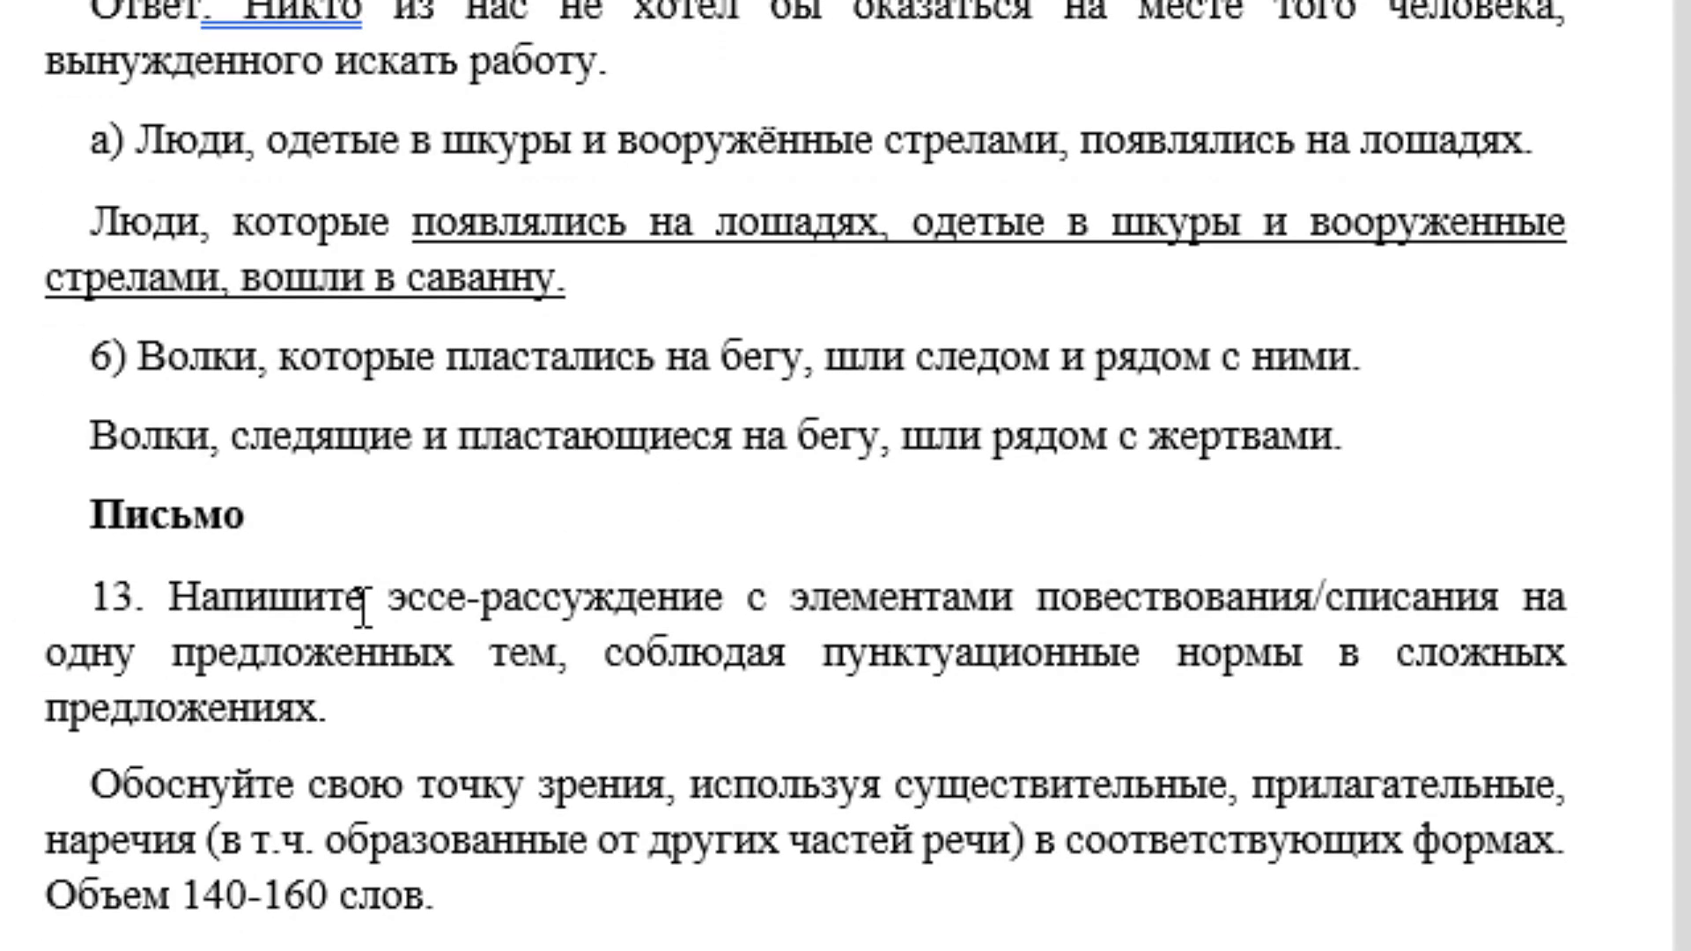
{"action": "scroll", "coordinate": [363, 606], "scroll_direction": "down", "scroll_amount": 2}
{"action": "scroll", "coordinate": [363, 606], "scroll_direction": "down", "scroll_amount": 3}
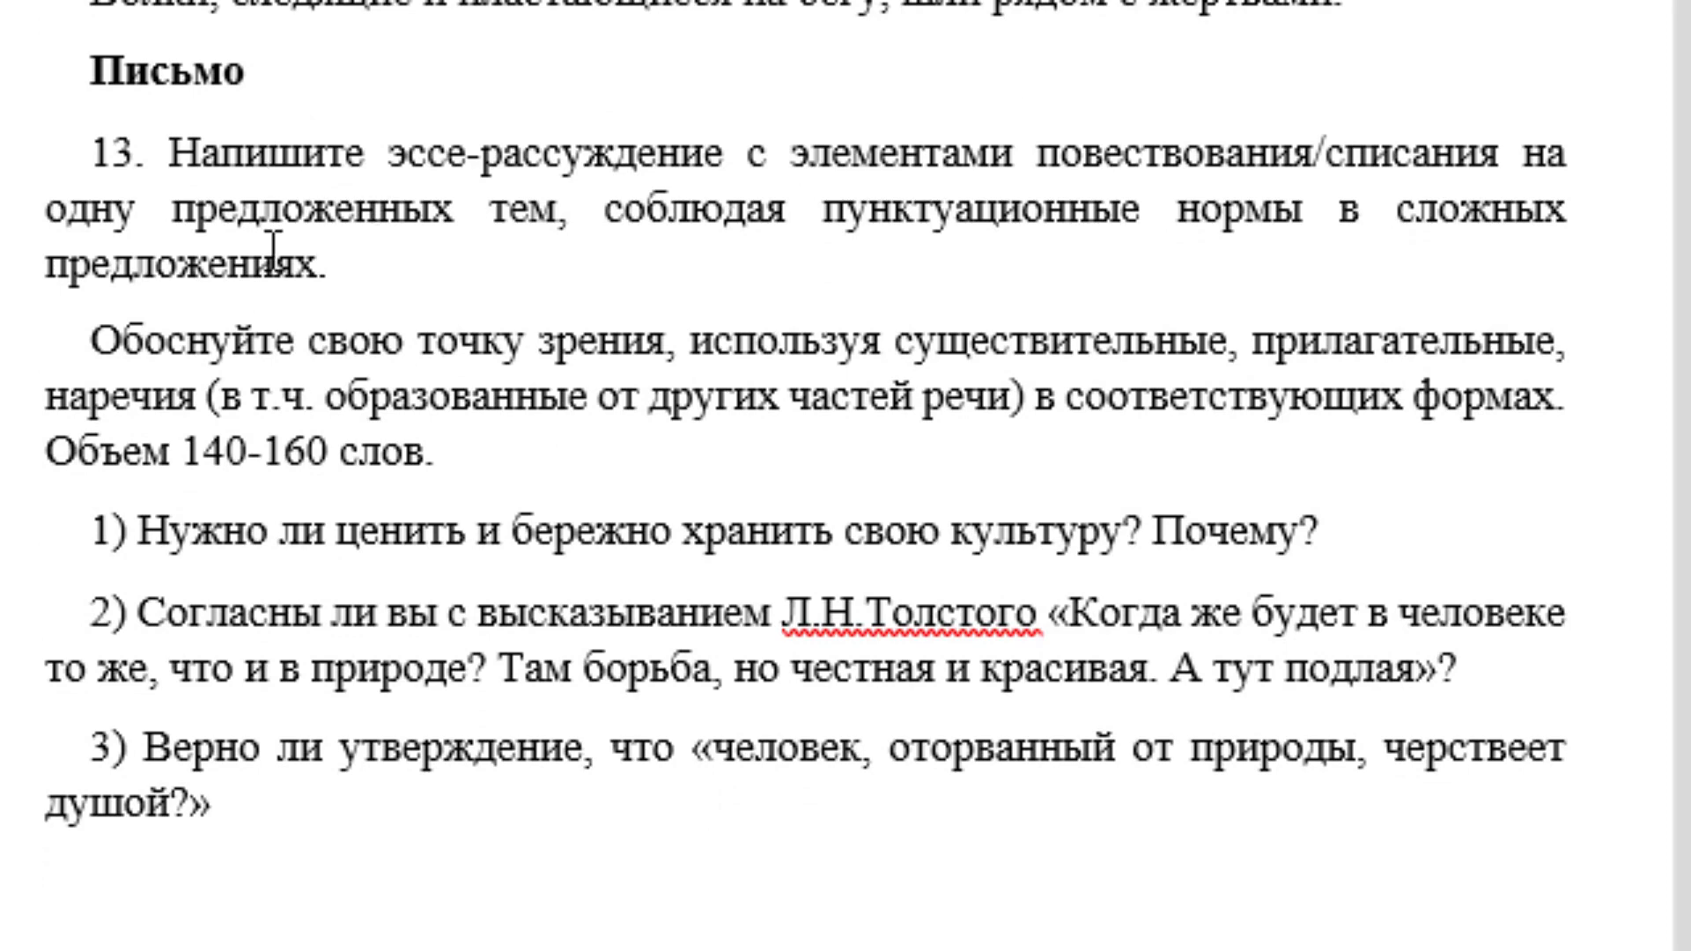
{"action": "left_click_drag", "start_coordinate": [283, 531], "coordinate": [679, 531]}
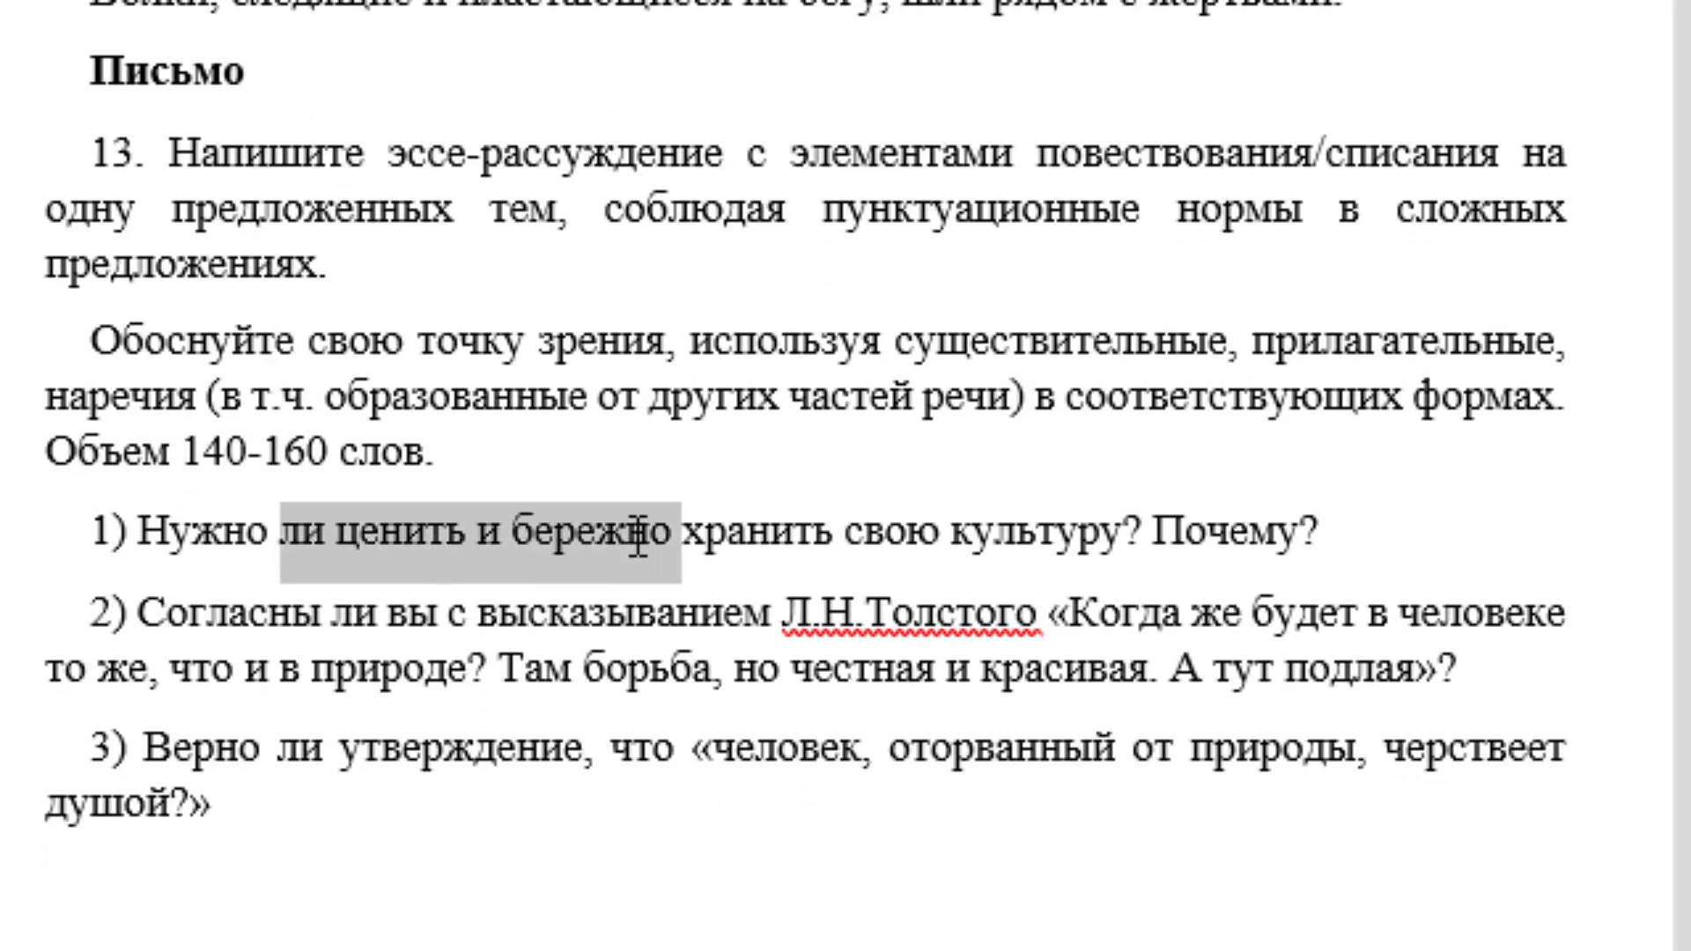
{"action": "left_click_drag", "start_coordinate": [139, 612], "coordinate": [467, 673]}
{"action": "left_click", "coordinate": [40, 202]}
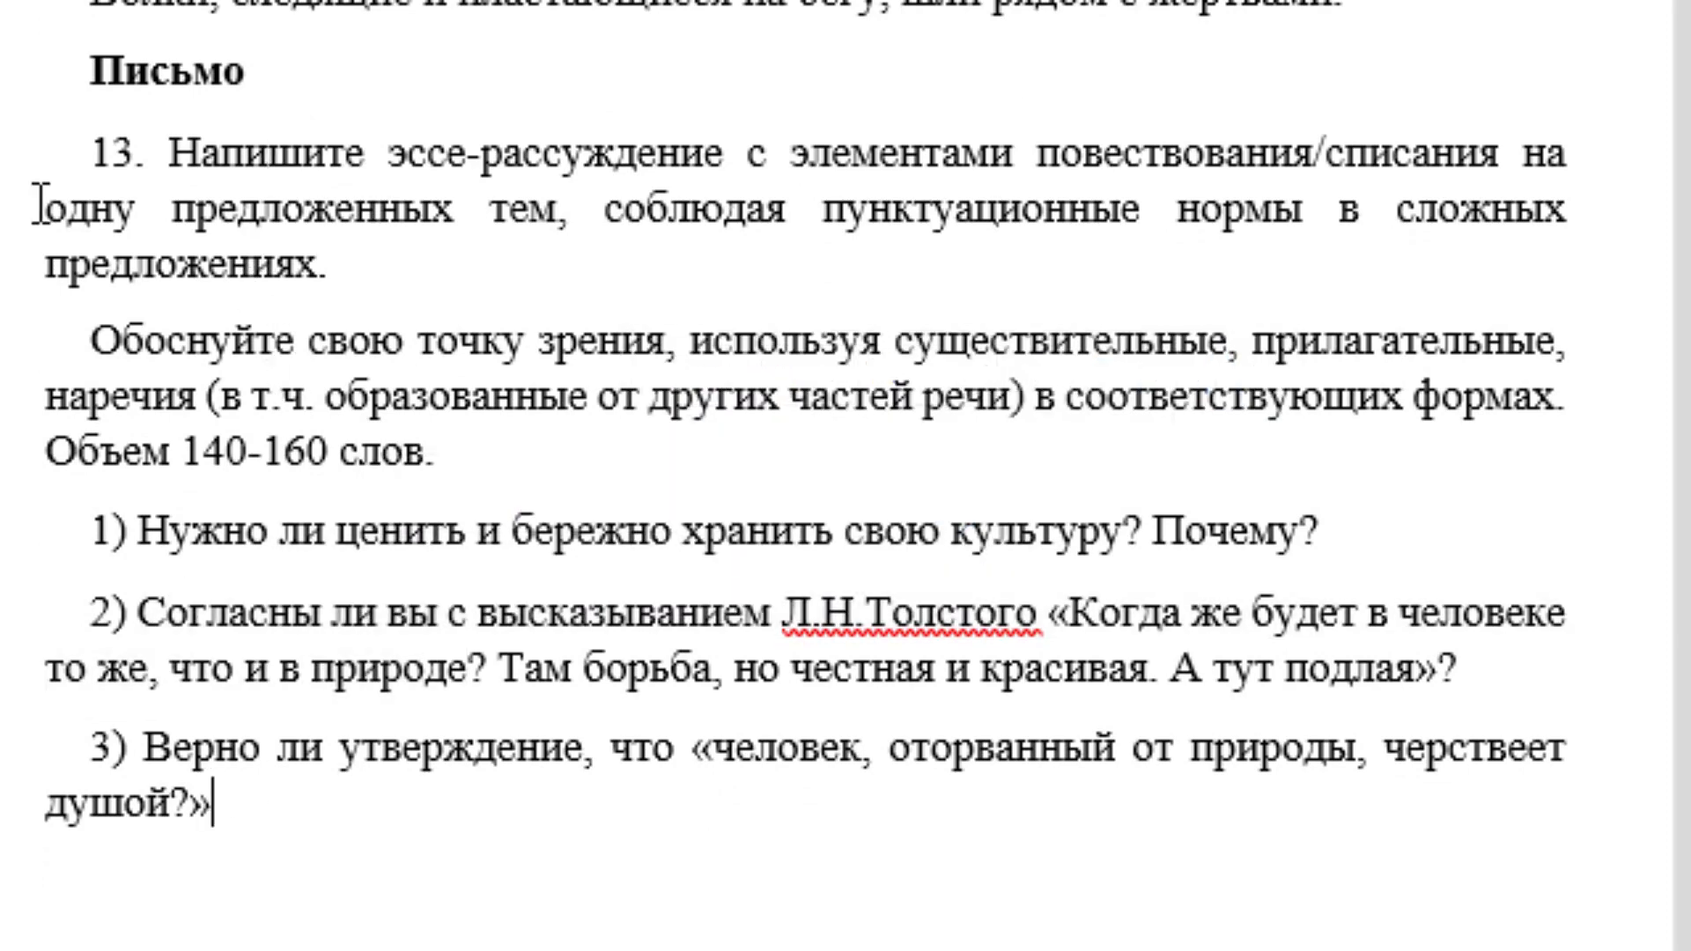
{"action": "left_click_drag", "start_coordinate": [64, 139], "coordinate": [212, 379]}
{"action": "left_click_drag", "start_coordinate": [84, 71], "coordinate": [326, 815]}
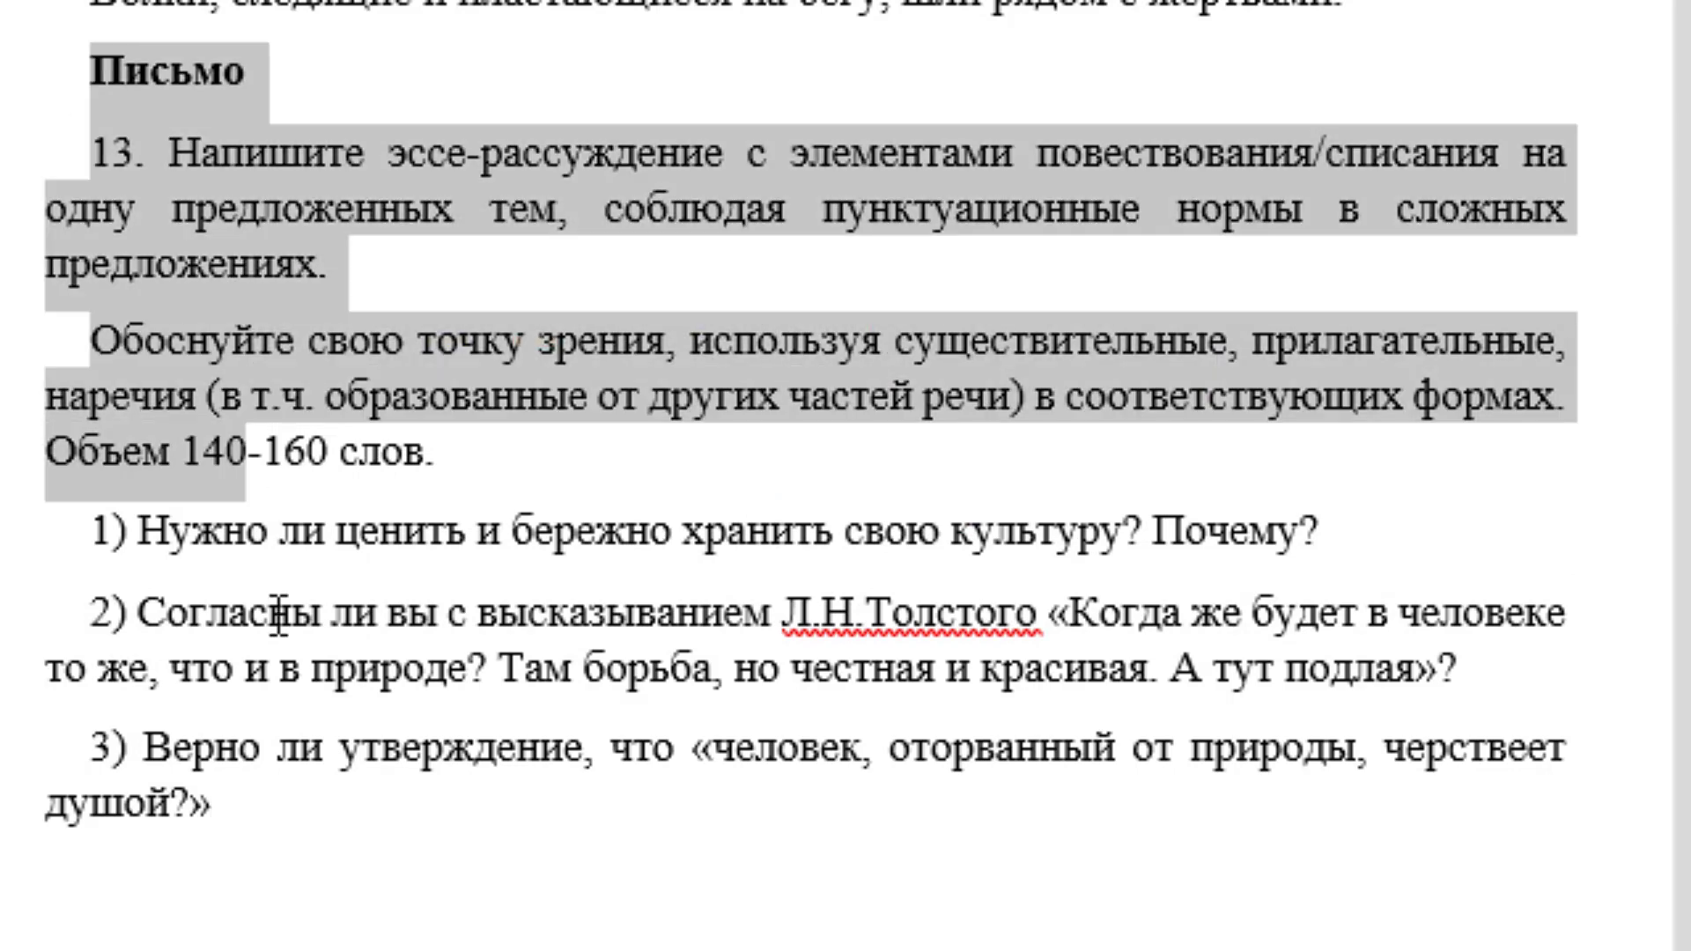
{"action": "left_click", "coordinate": [222, 533]}
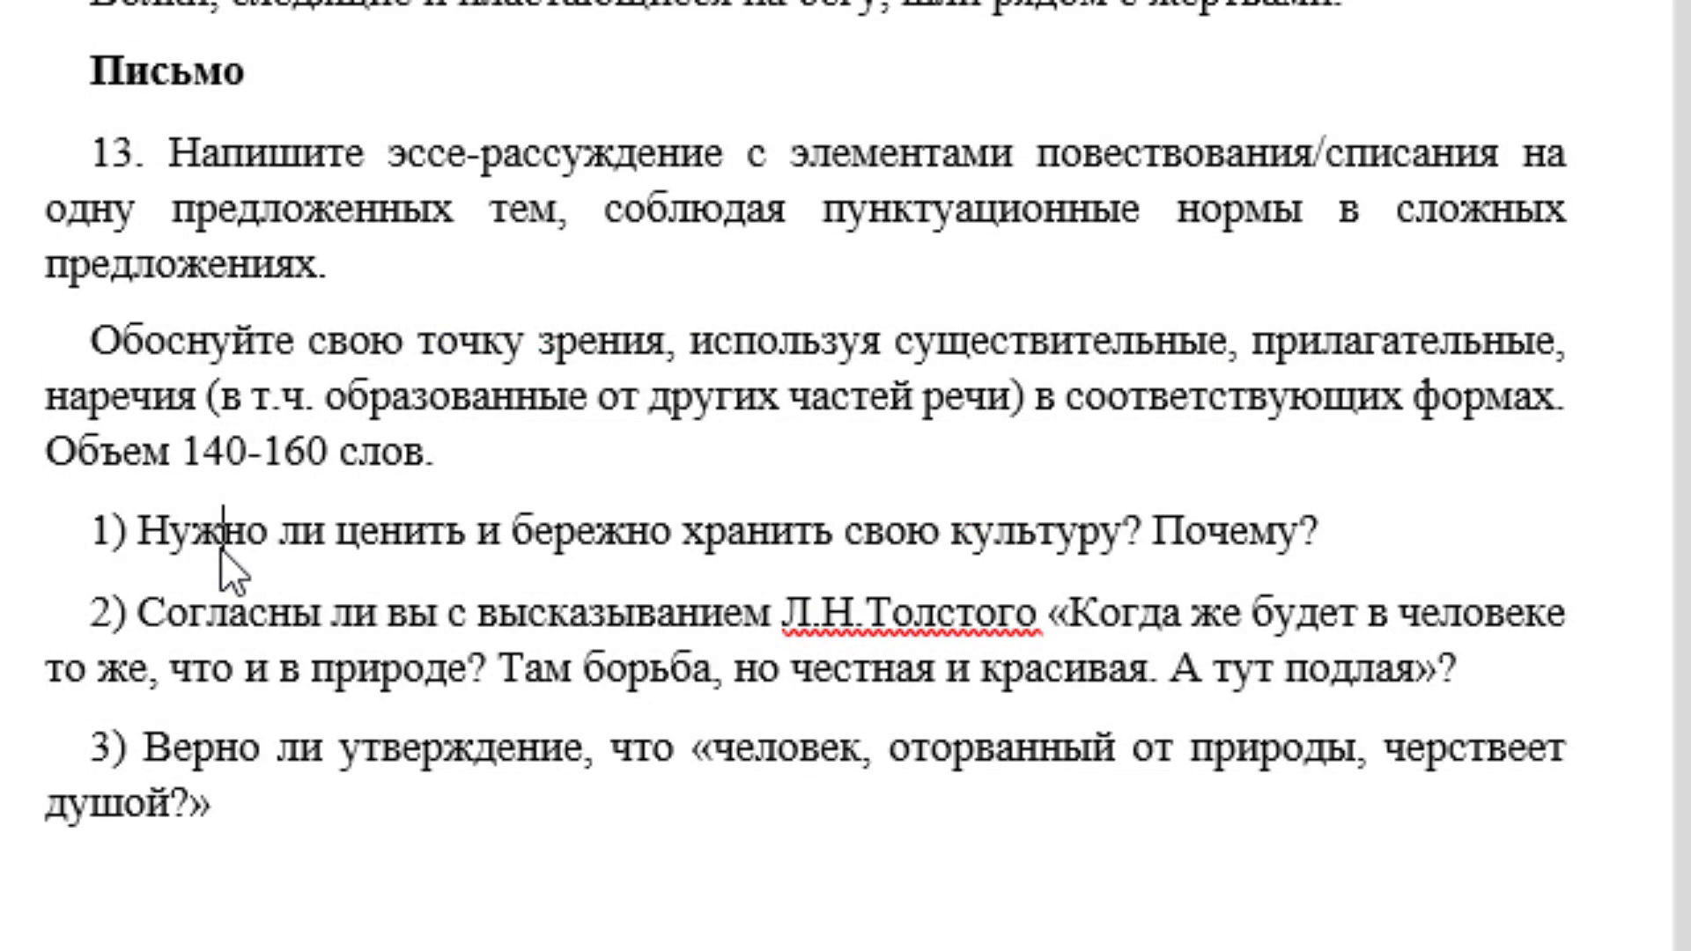
Below the first topic, write 'ценность и бережное сохранение собственной культуры являются… идентичности'
{"action": "left_click", "coordinate": [1324, 532]}
{"action": "key", "text": "Return"}
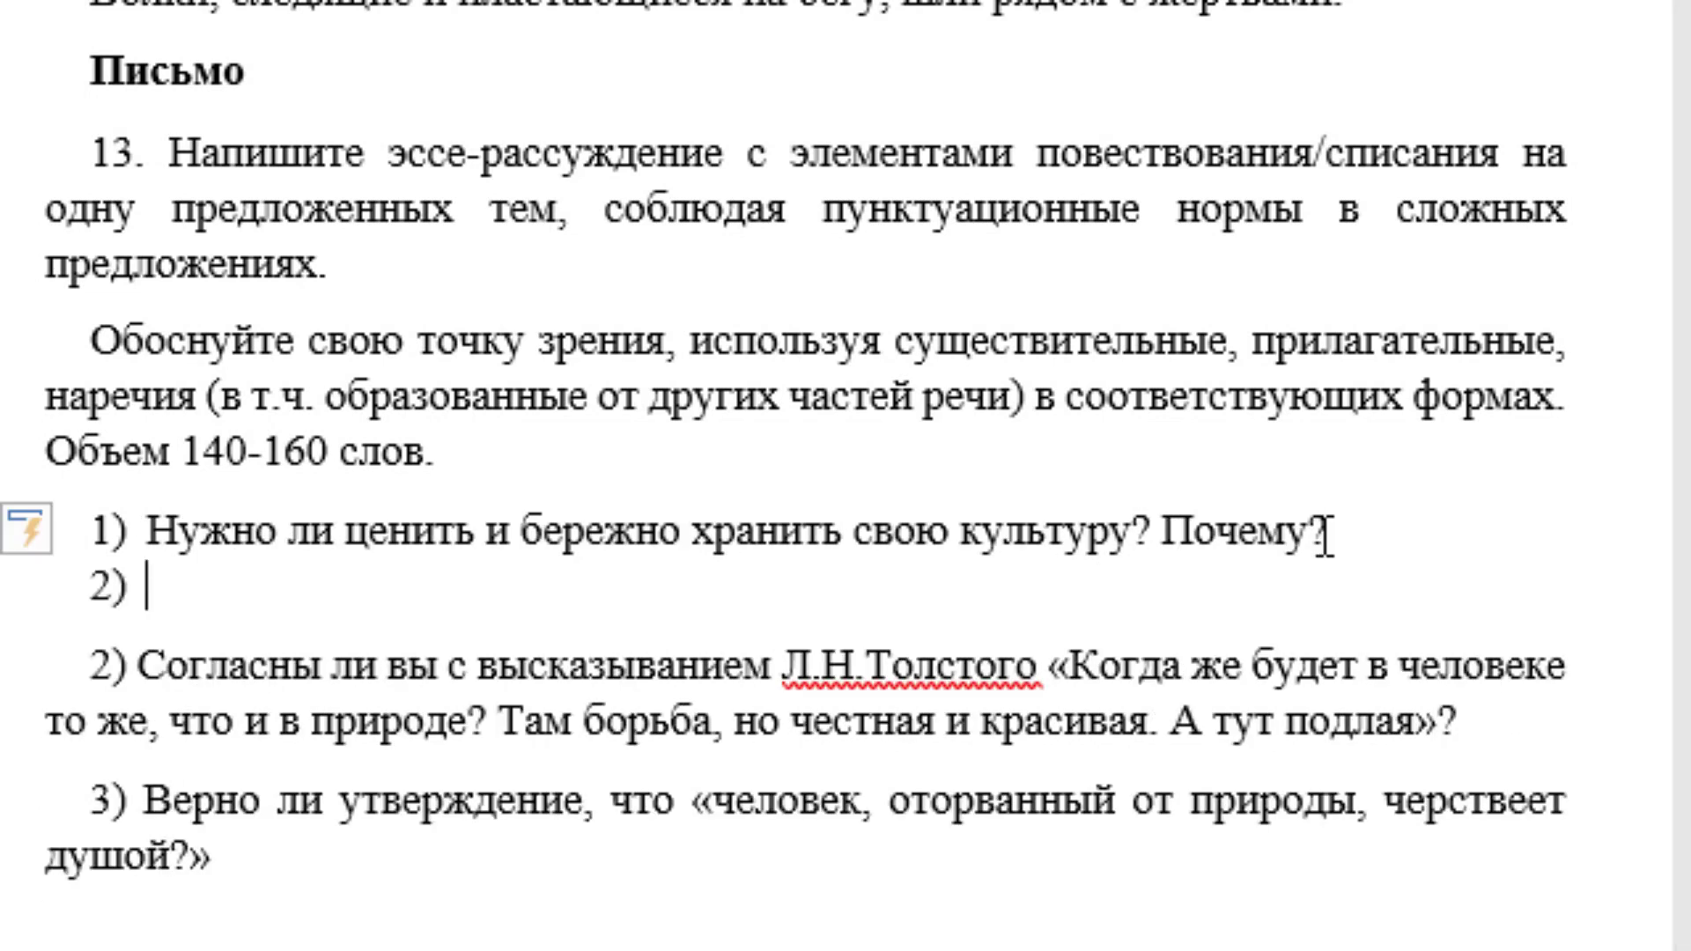
{"action": "key", "text": "Return"}
{"action": "type", "text": "це"}
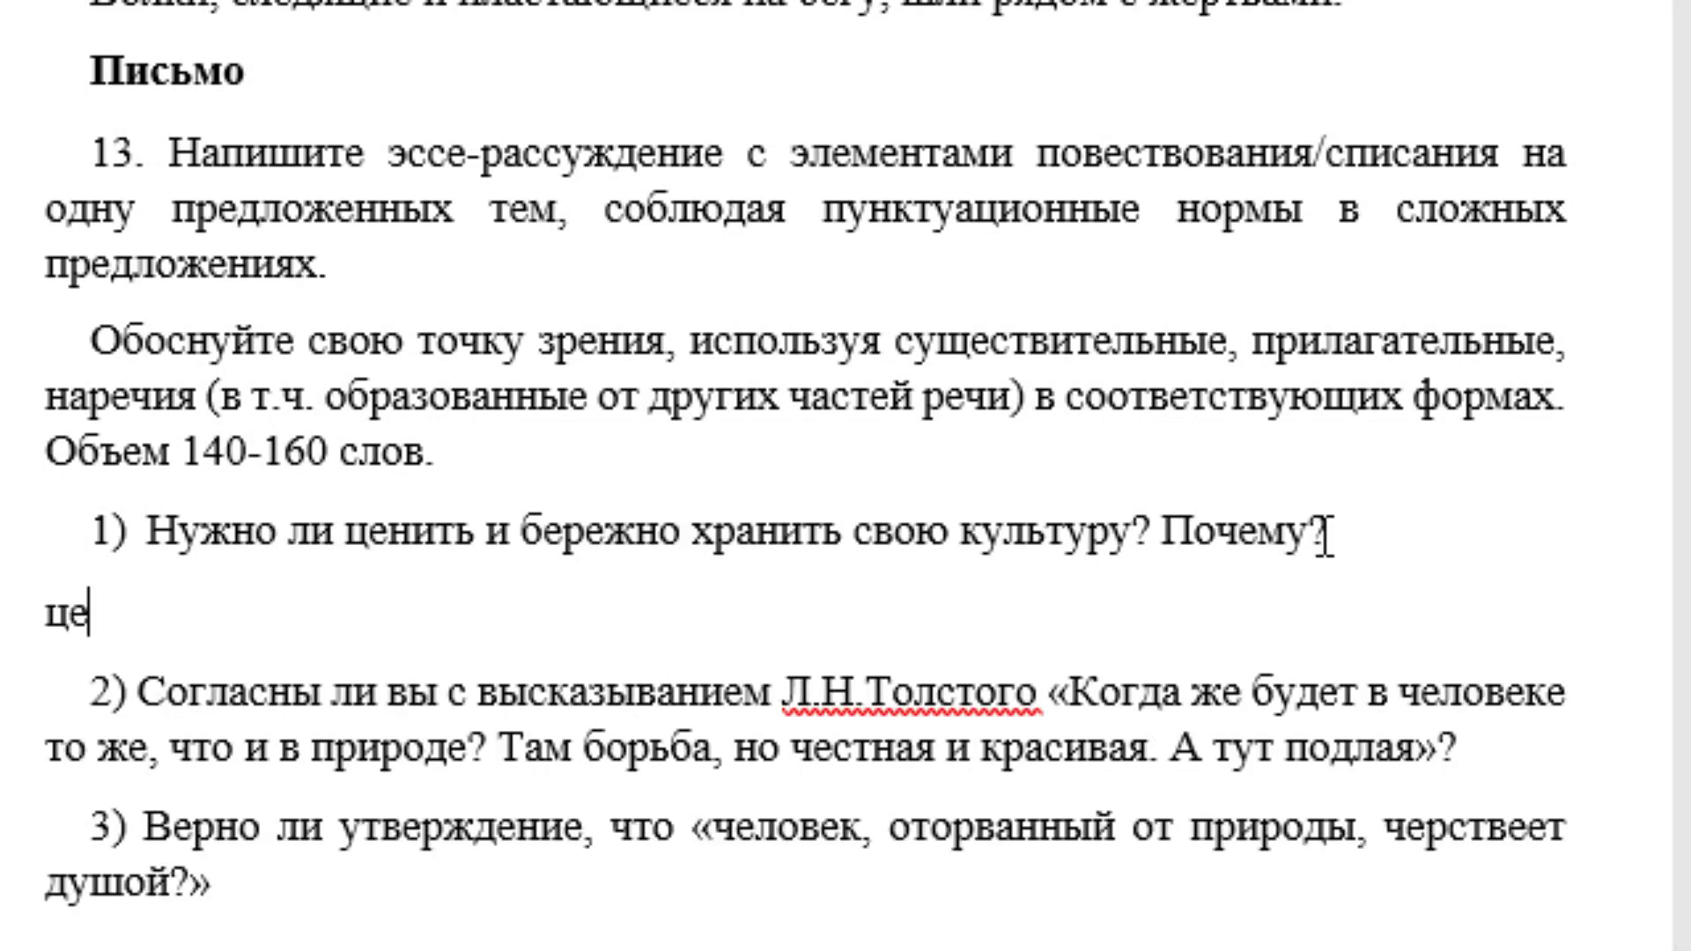
{"action": "type", "text": "нность"}
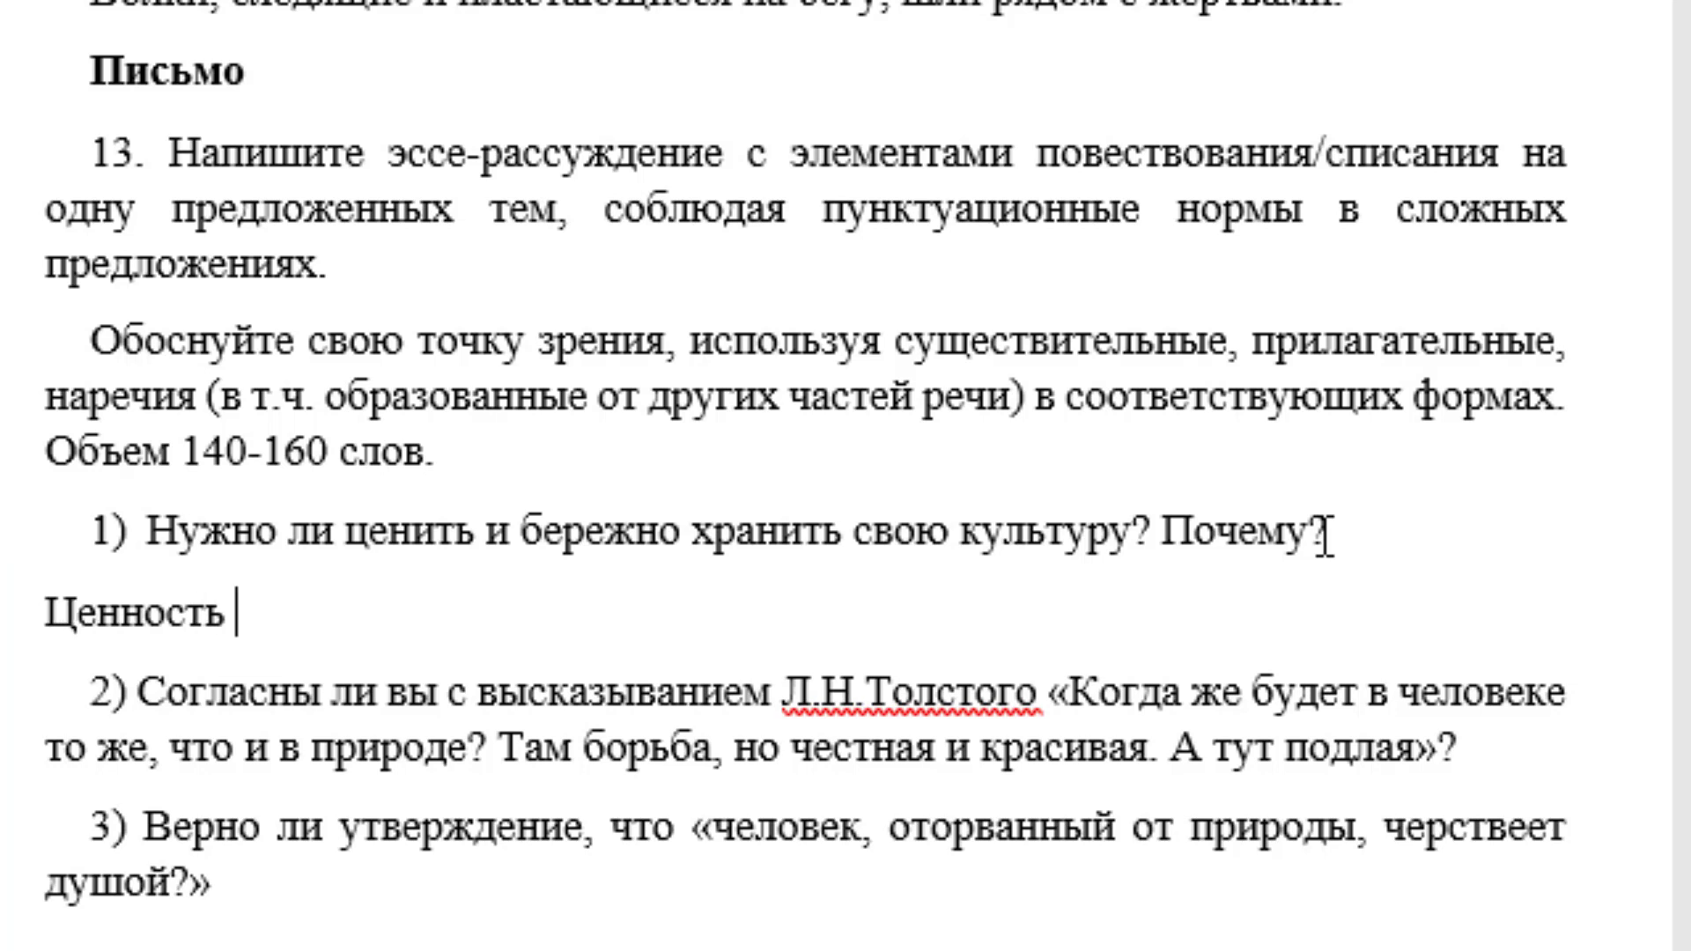
{"action": "type", "text": " и береж"}
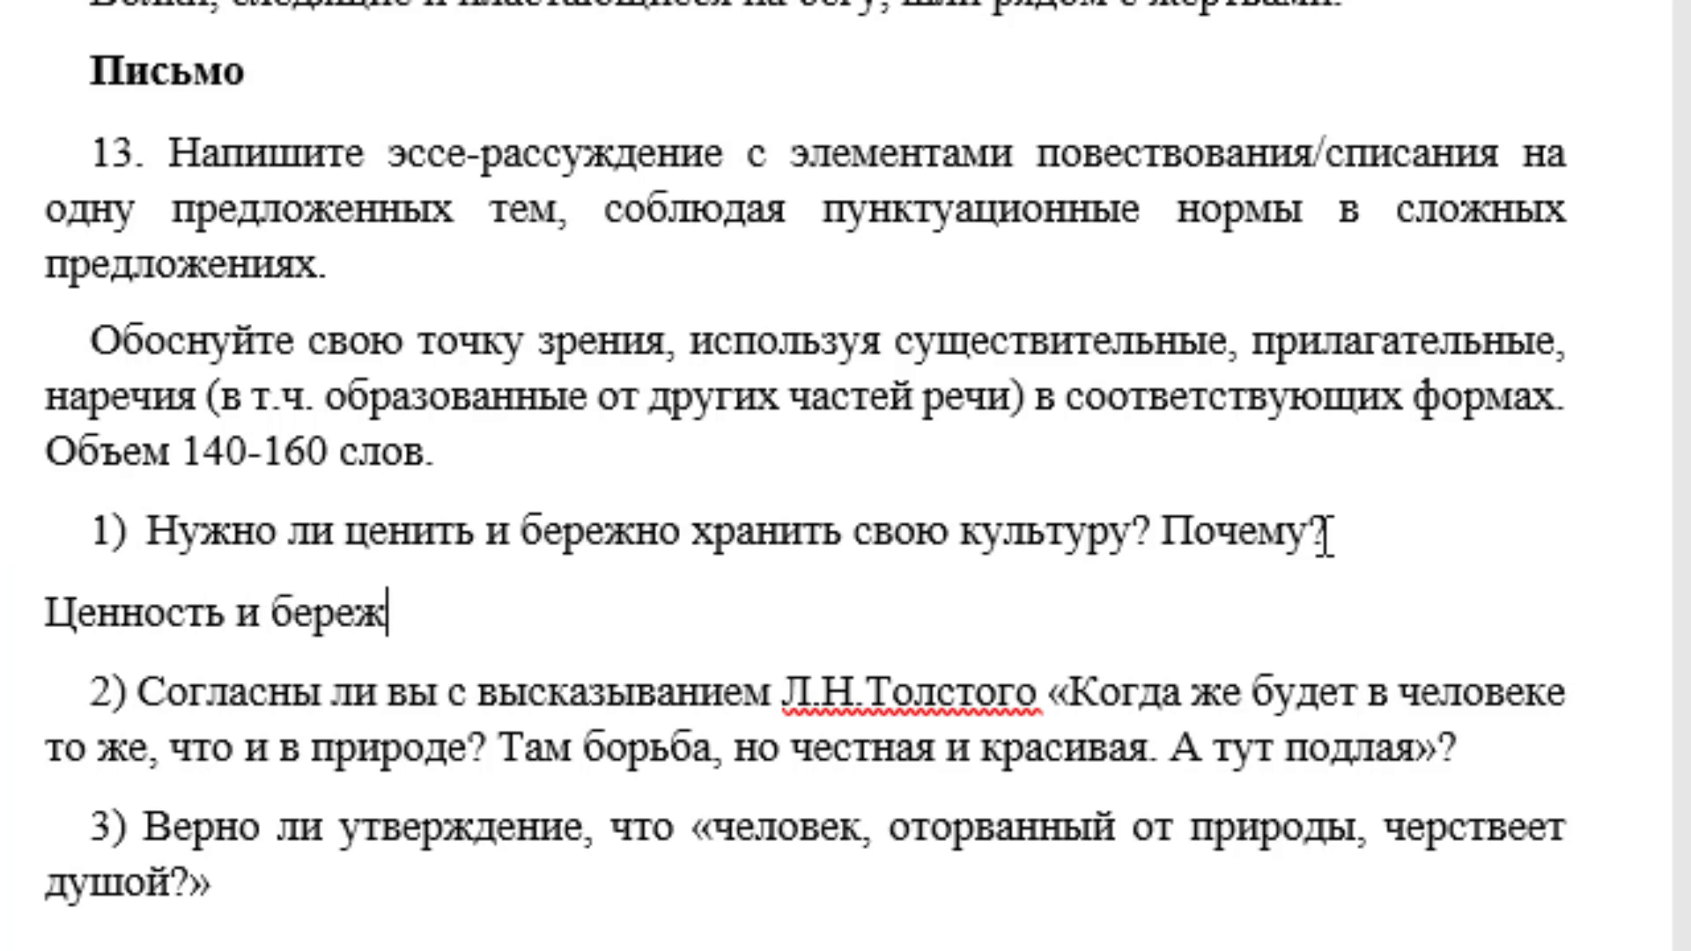
{"action": "type", "text": "ное со"}
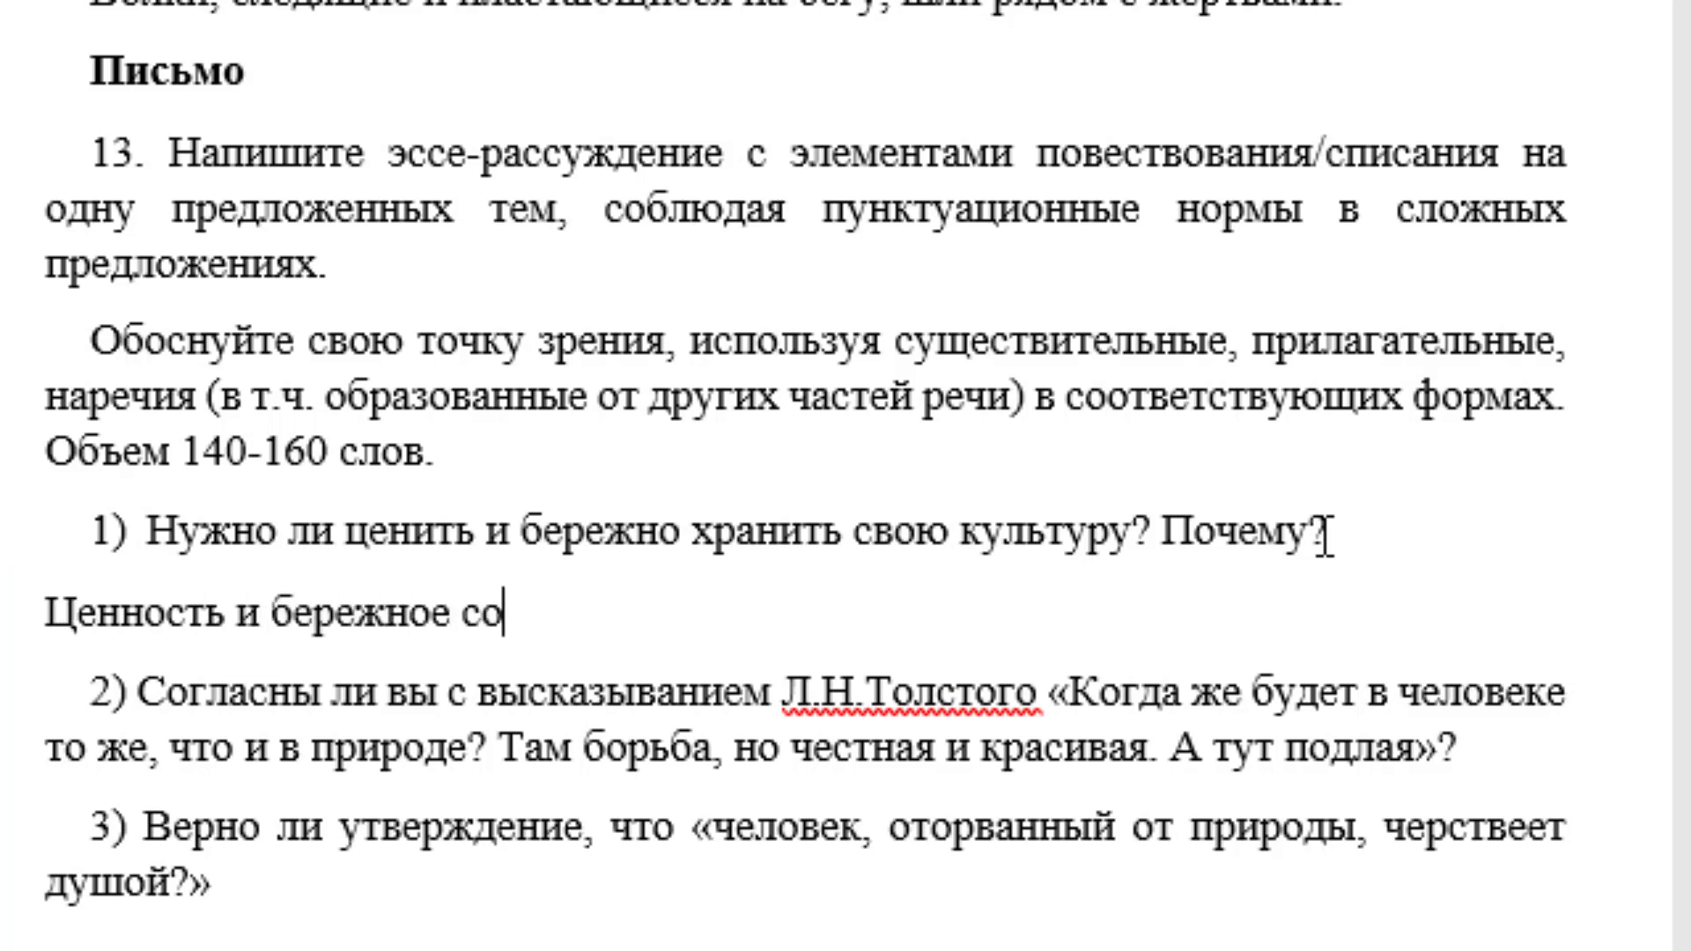
{"action": "type", "text": "з"}
{"action": "key", "text": "BackSpace"}
{"action": "type", "text": "харене"}
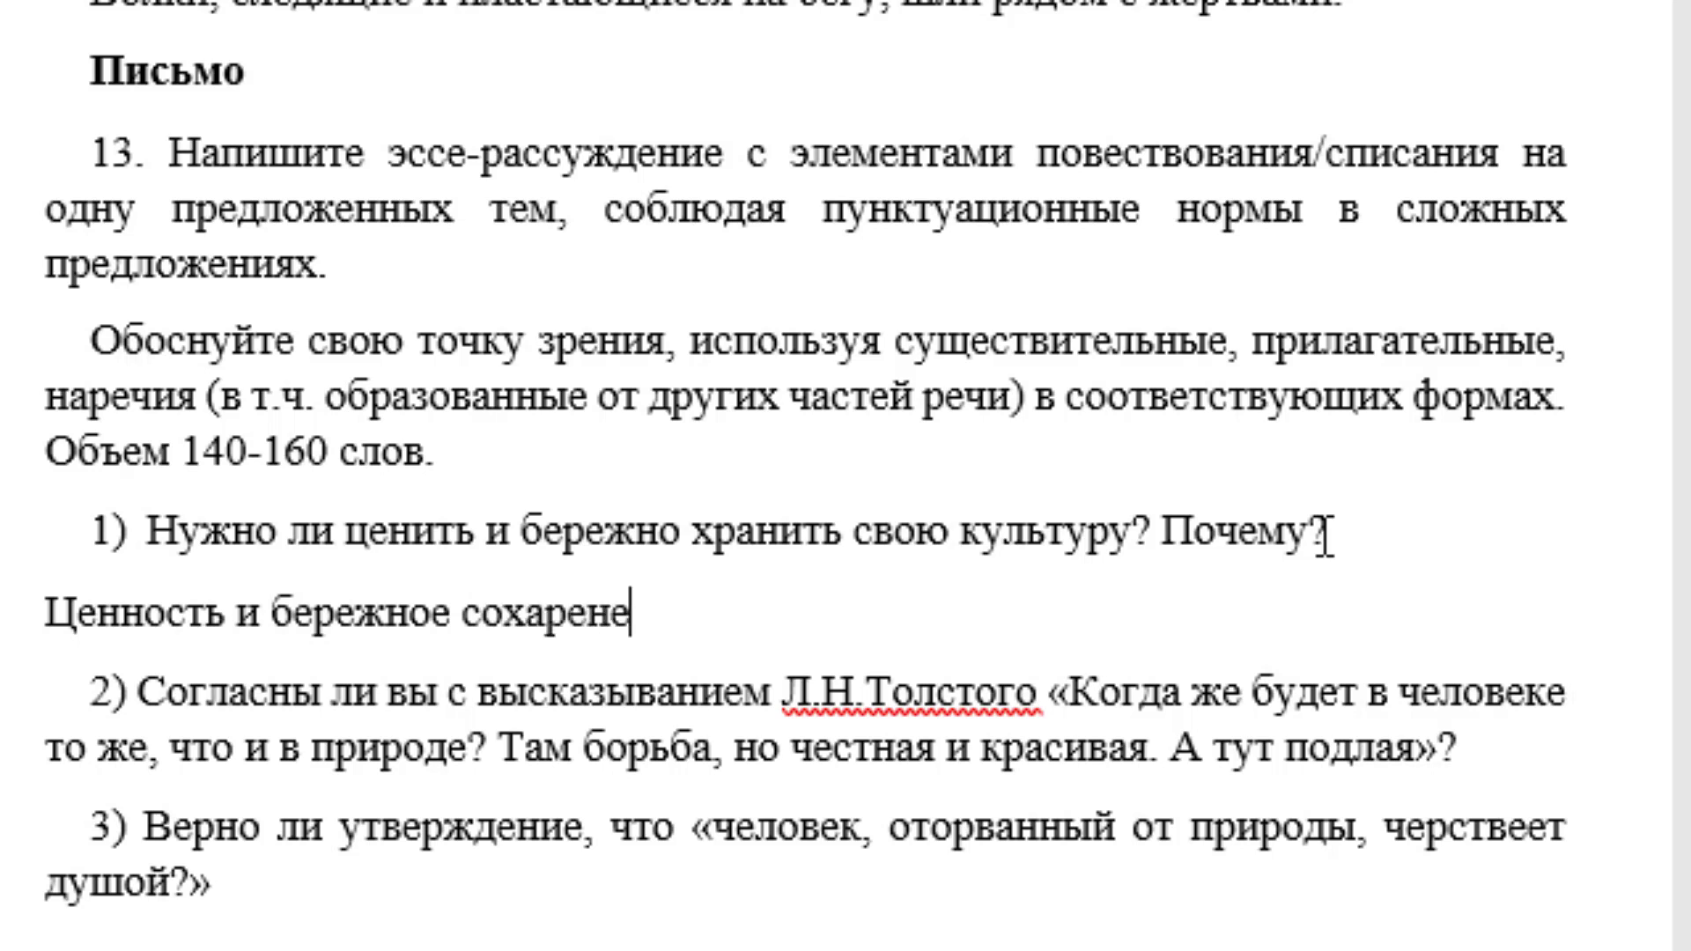
{"action": "type", "text": "н"}
{"action": "key", "text": "BackSpace"}
{"action": "key", "text": "BackSpace"}
{"action": "type", "text": "ие соб"}
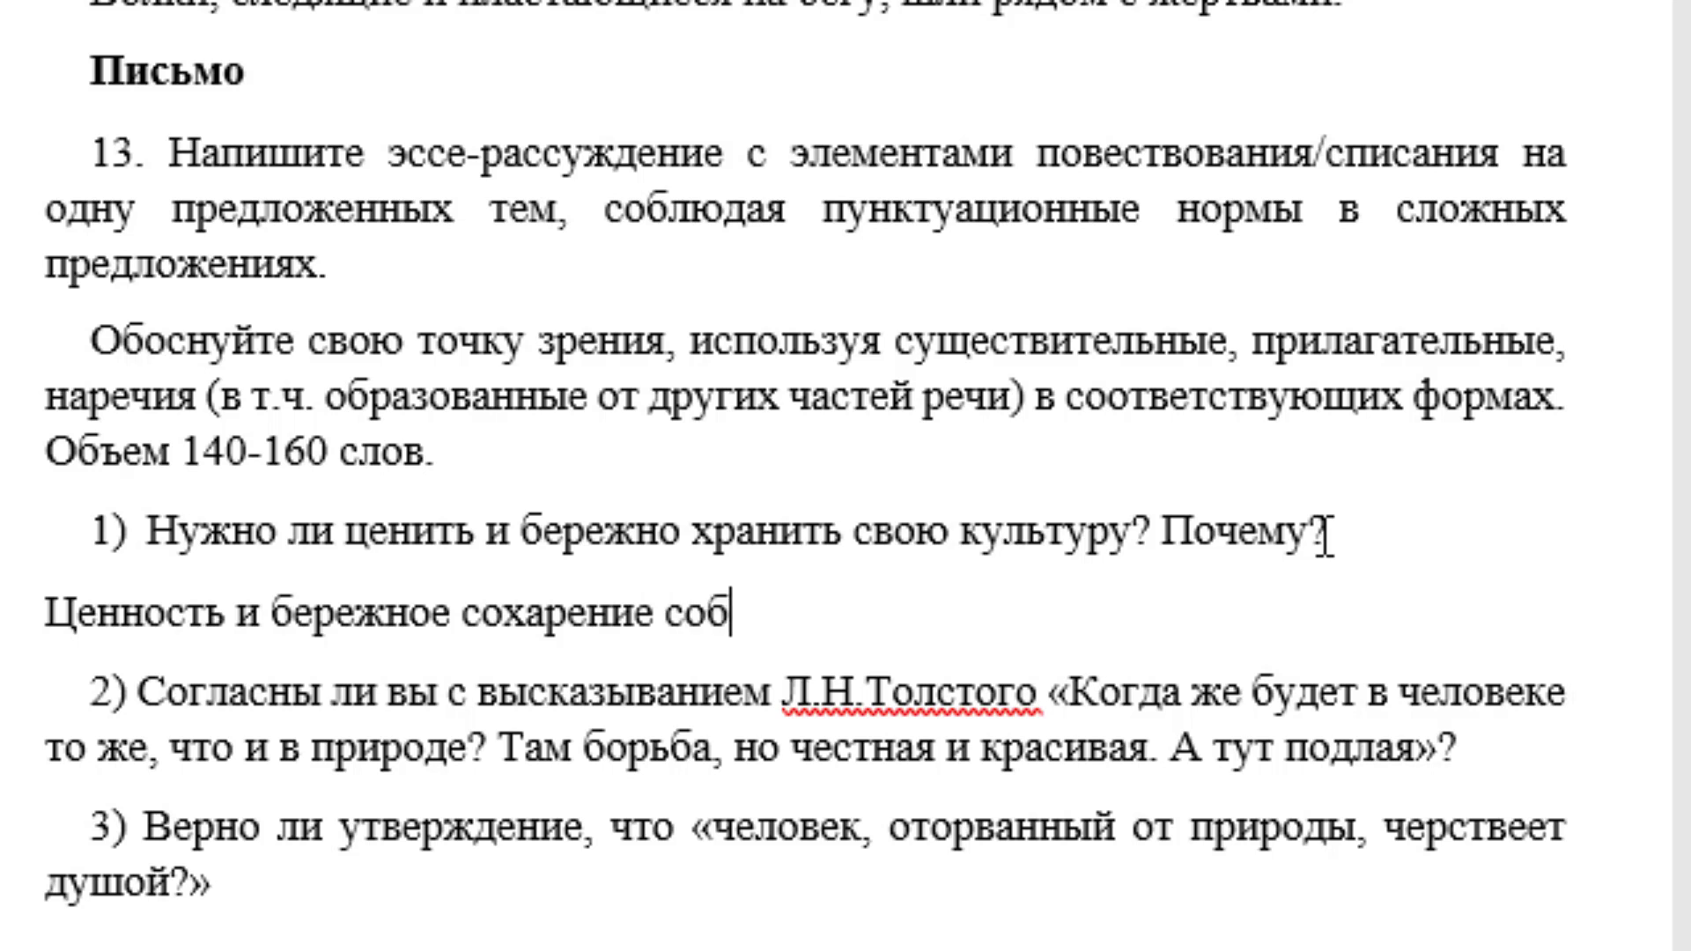
{"action": "type", "text": "ственной к"}
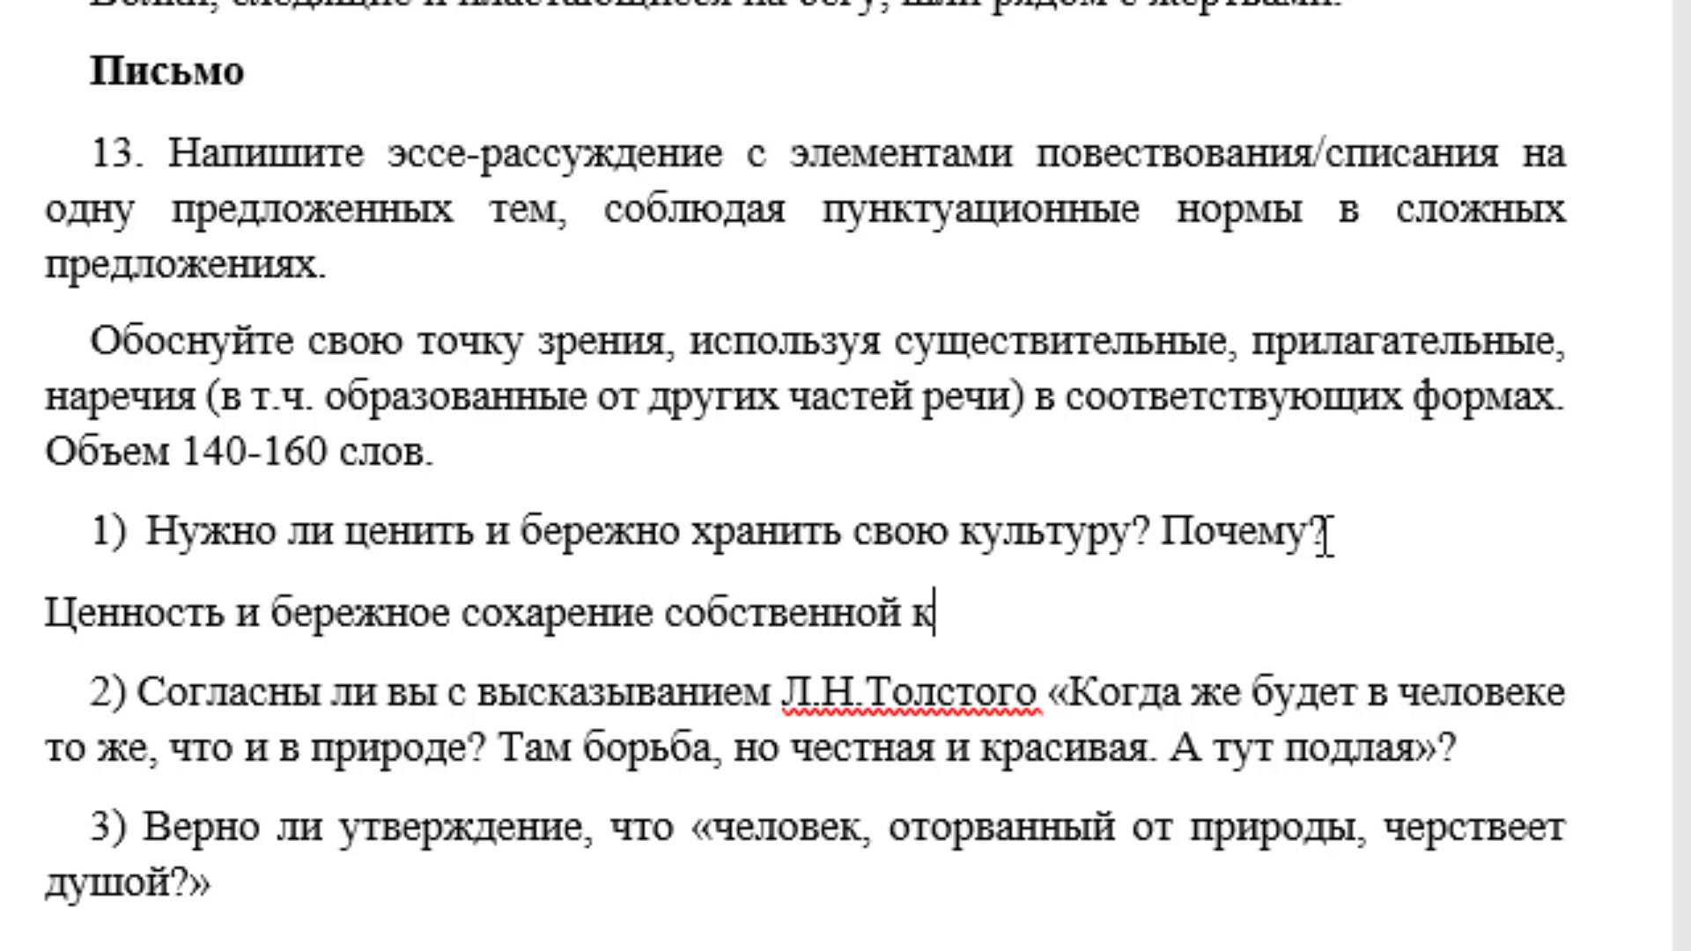
{"action": "type", "text": "ультуры я"}
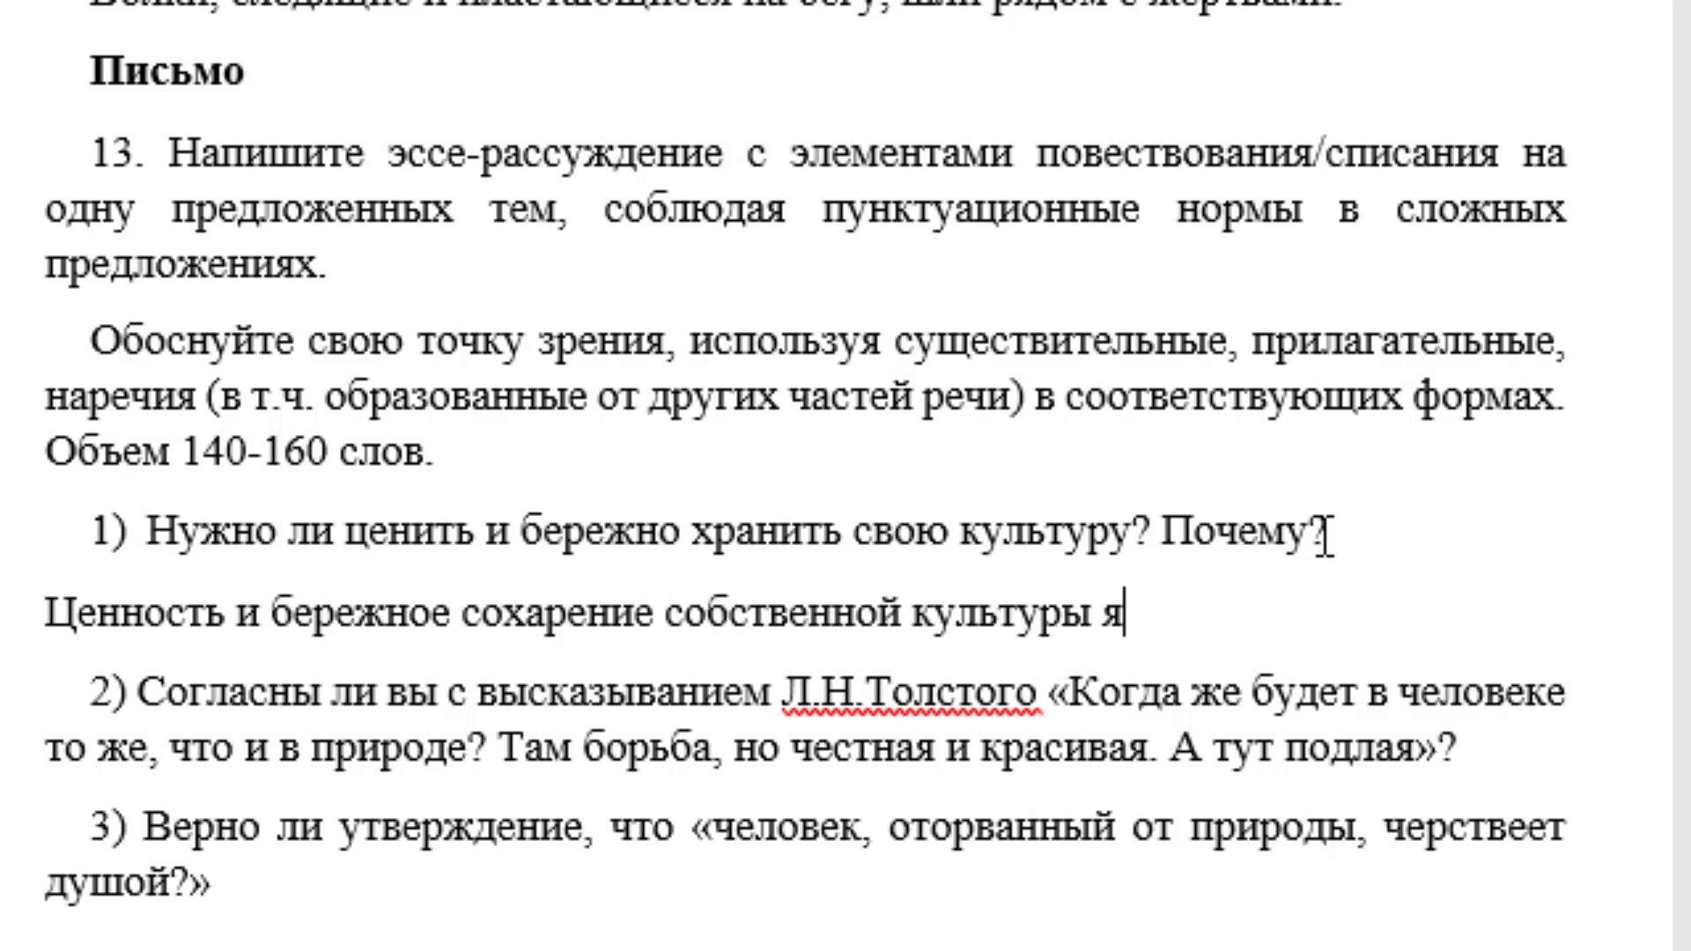
{"action": "type", "text": "вляю"}
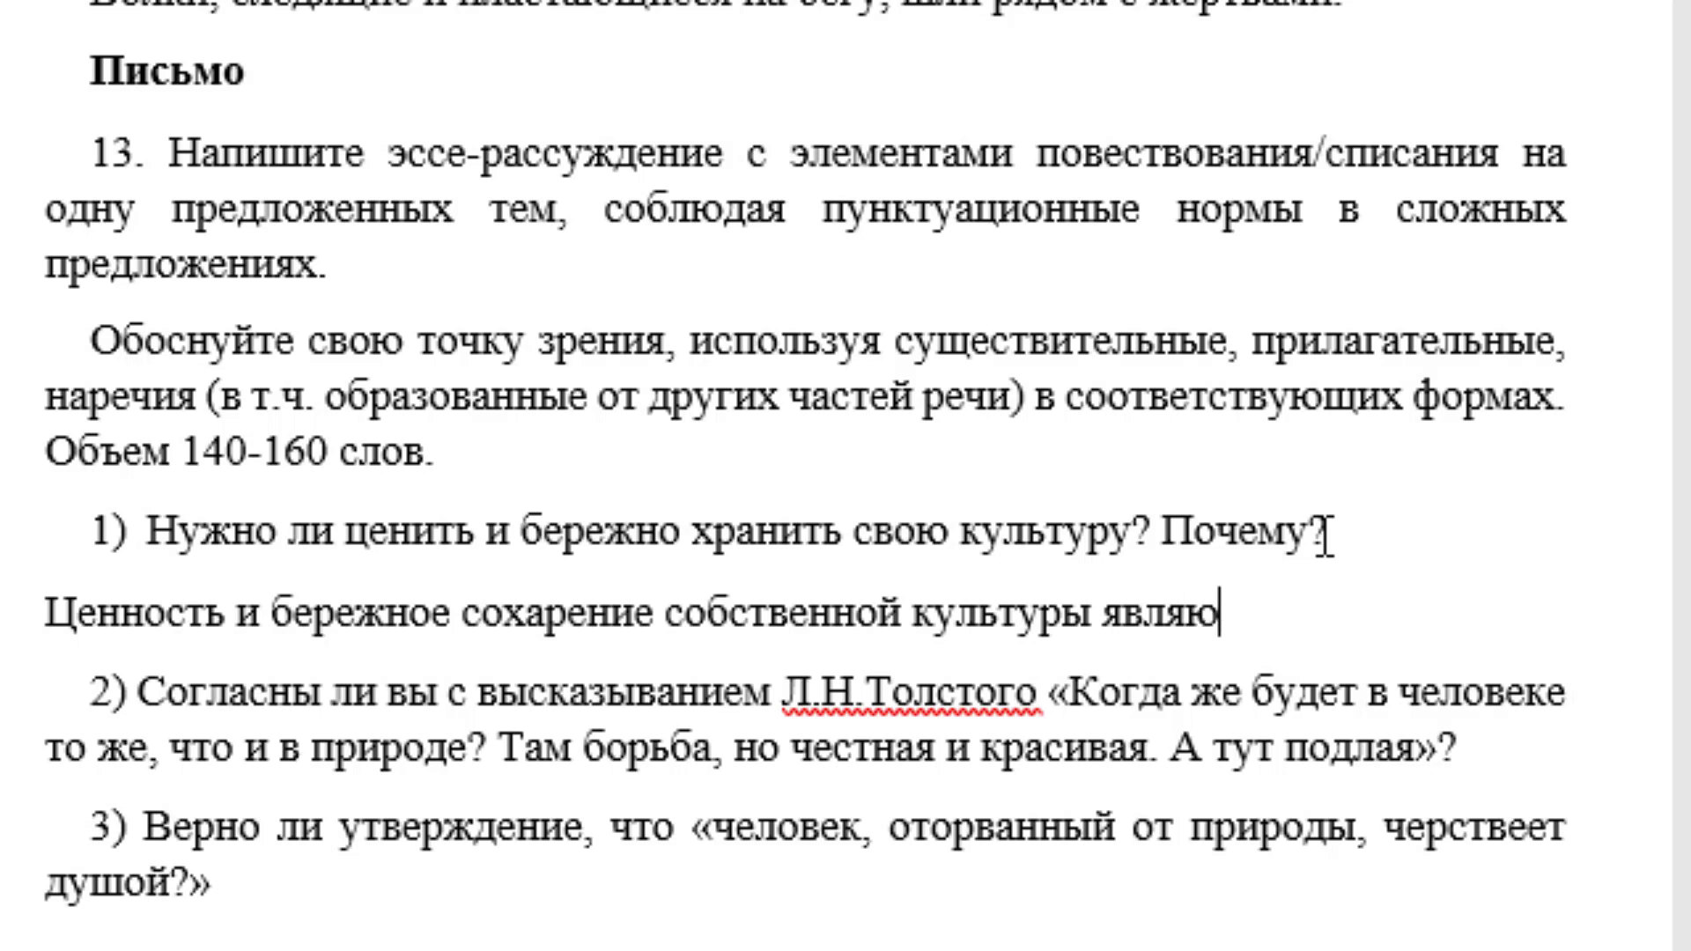
{"action": "type", "text": "тся важны"}
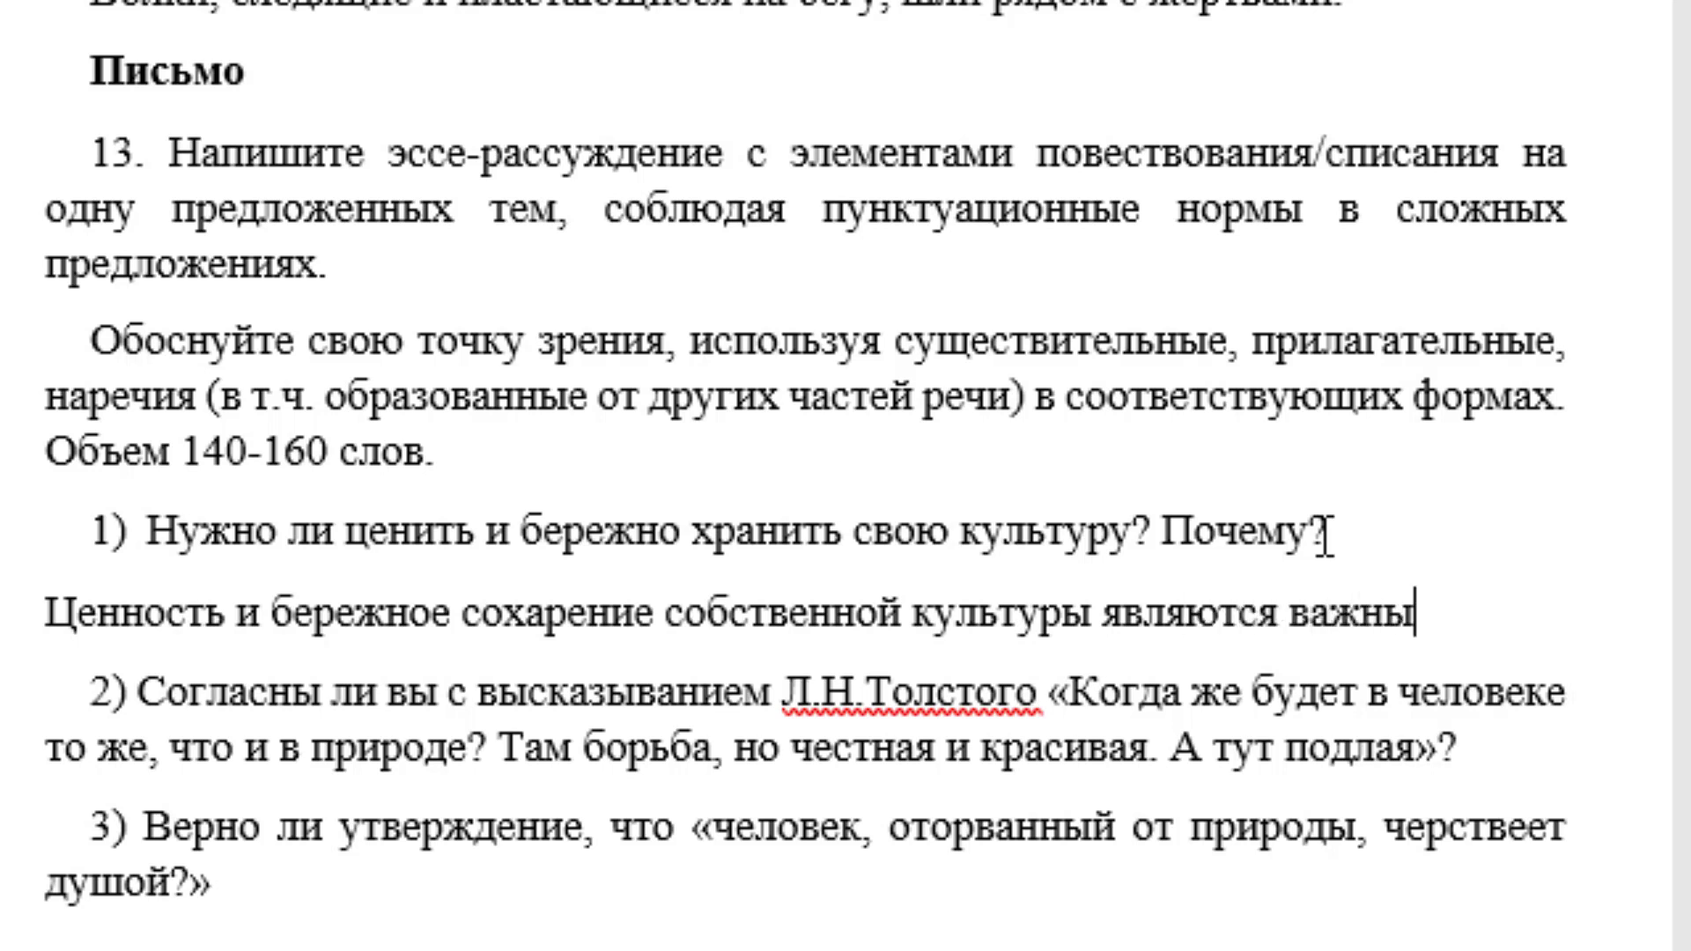
{"action": "type", "text": "м и "}
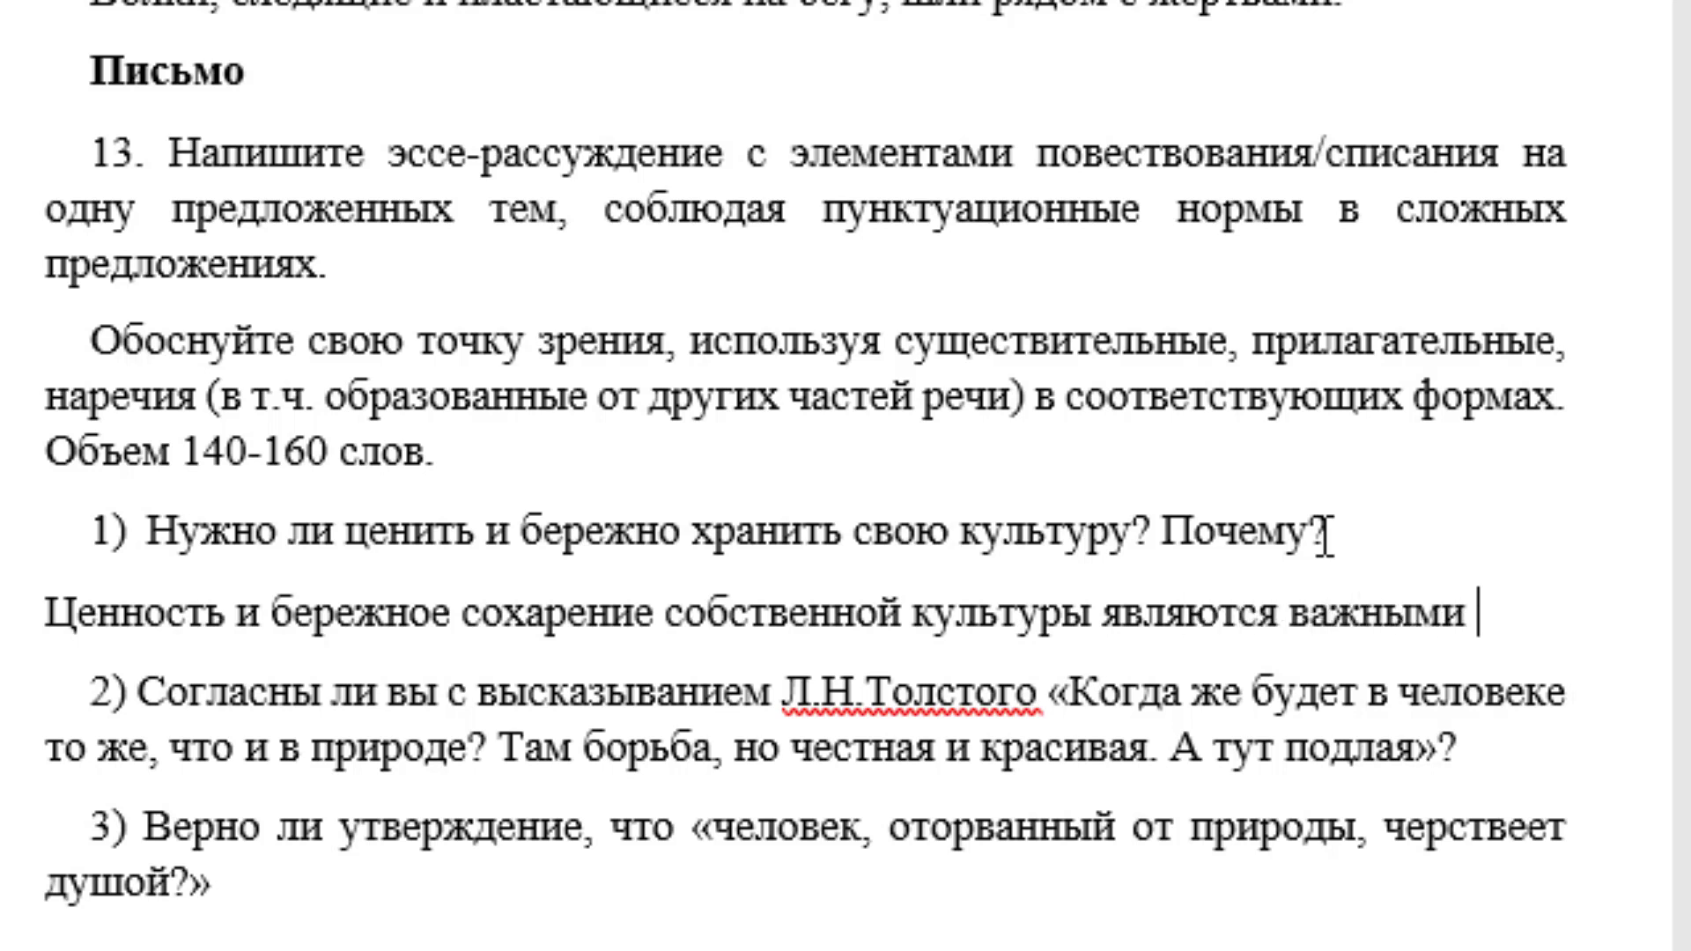
{"action": "type", "text": "ак"}
{"action": "key", "text": "BackSpace"}
{"action": "type", "text": "спектами"}
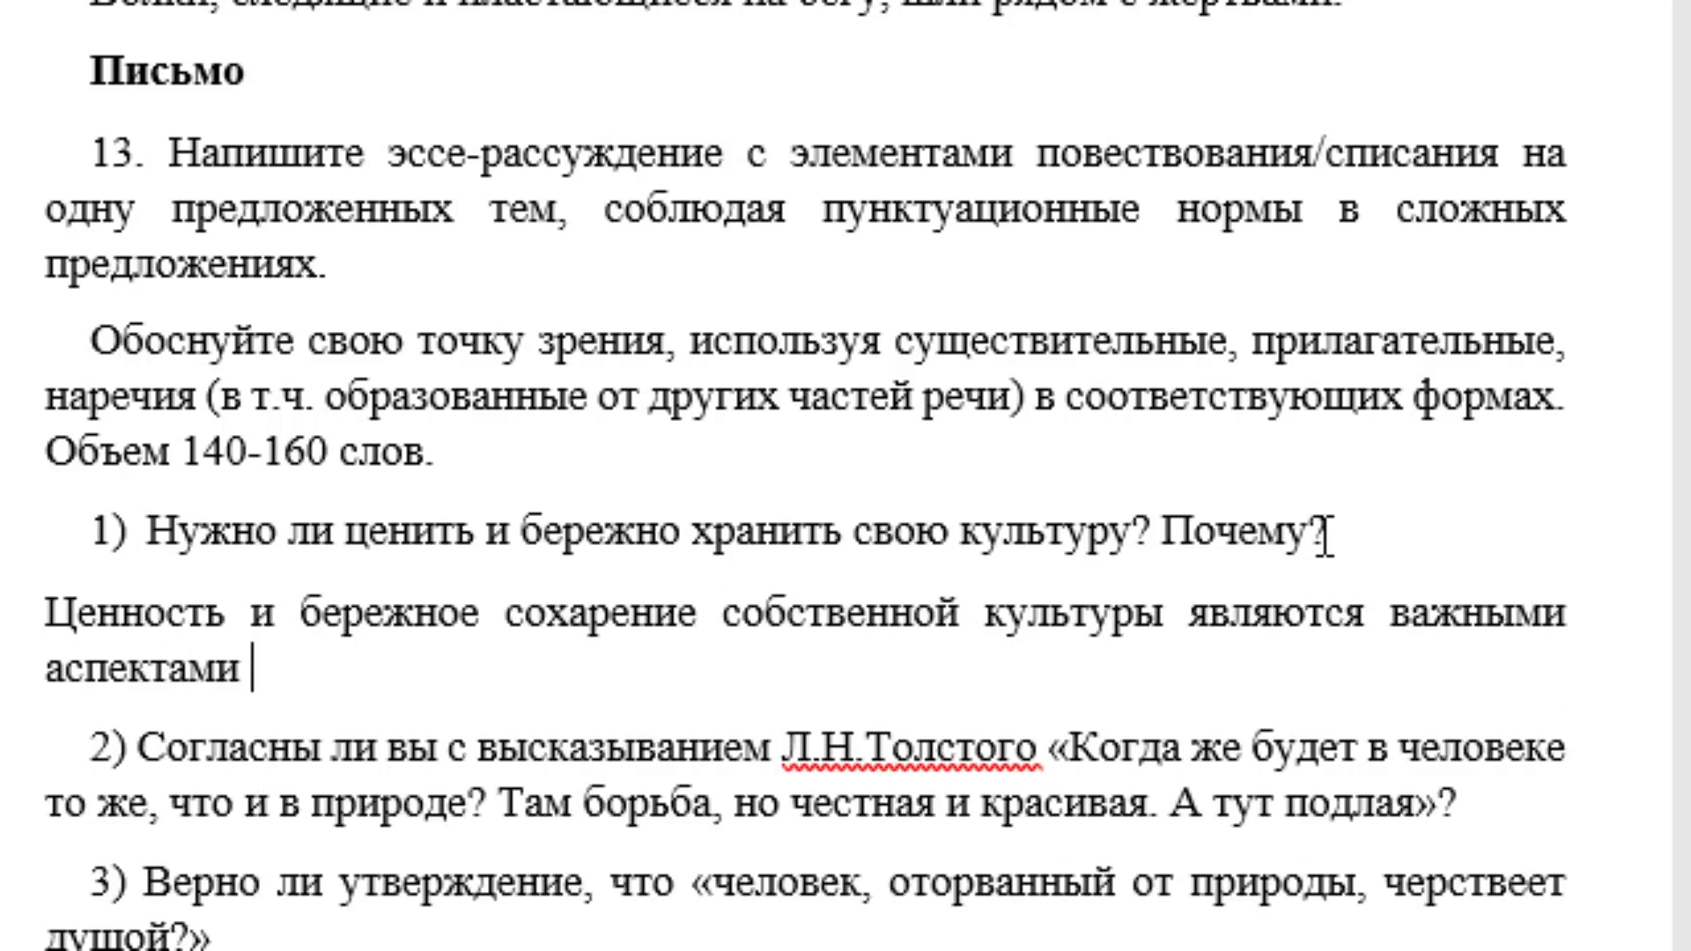
{"action": "type", "text": " сохран"}
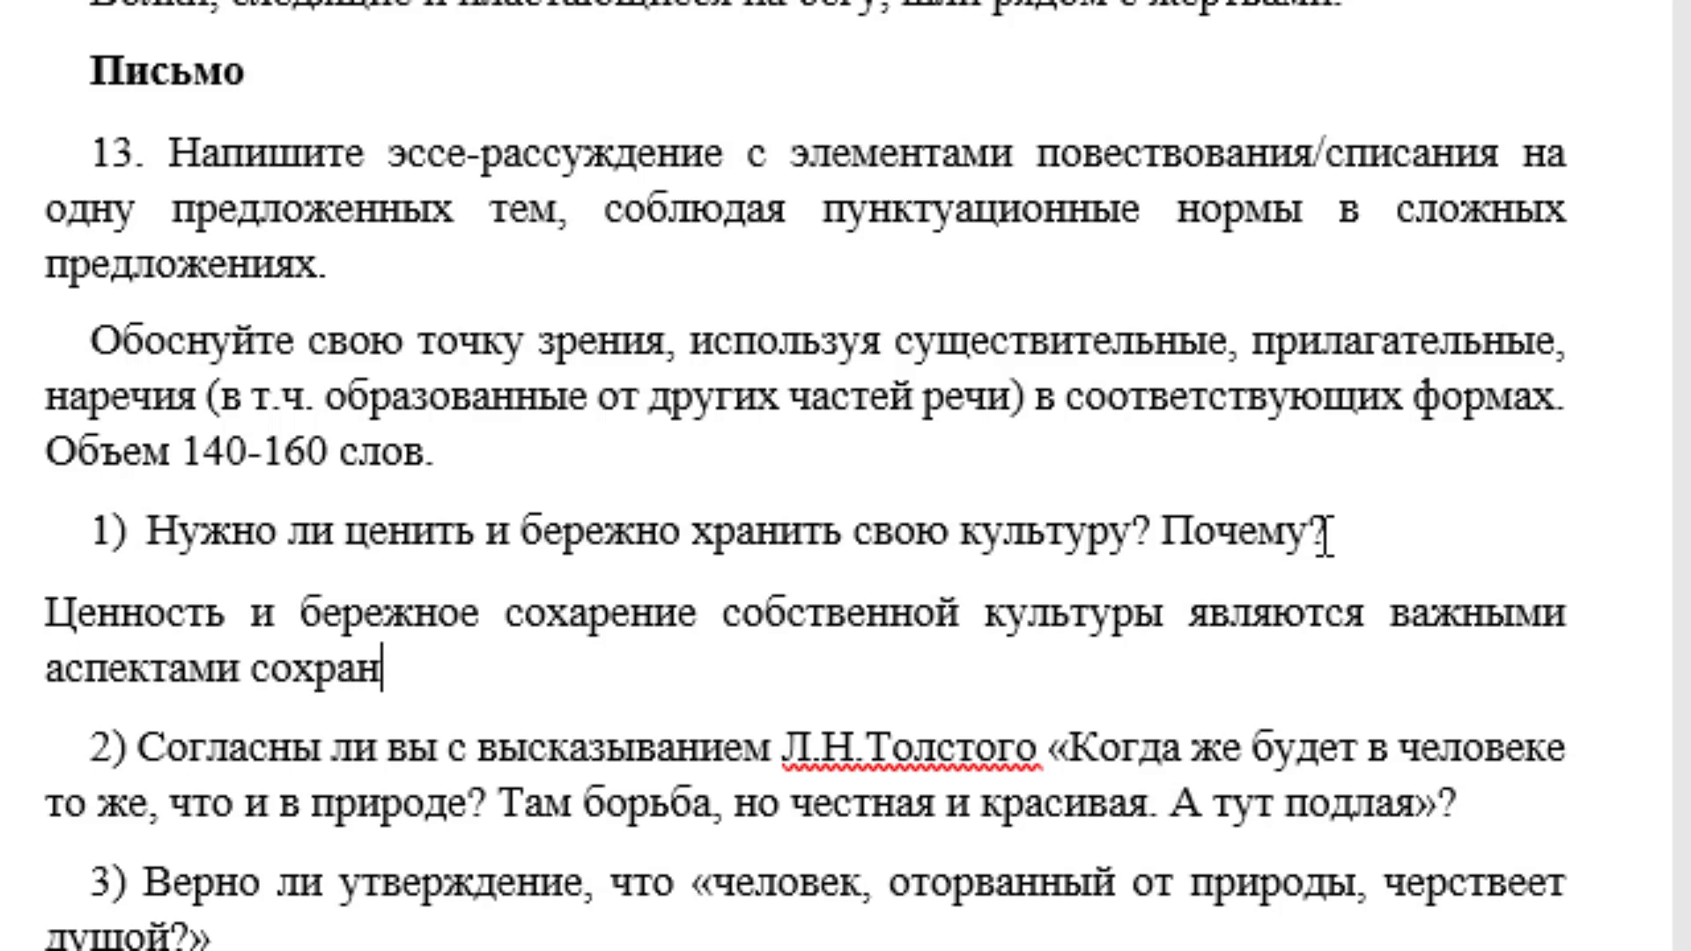
{"action": "type", "text": "ни"}
{"action": "key", "text": "BackSpace"}
{"action": "key", "text": "BackSpace"}
{"action": "type", "text": "е"}
{"action": "type", "text": "ния "}
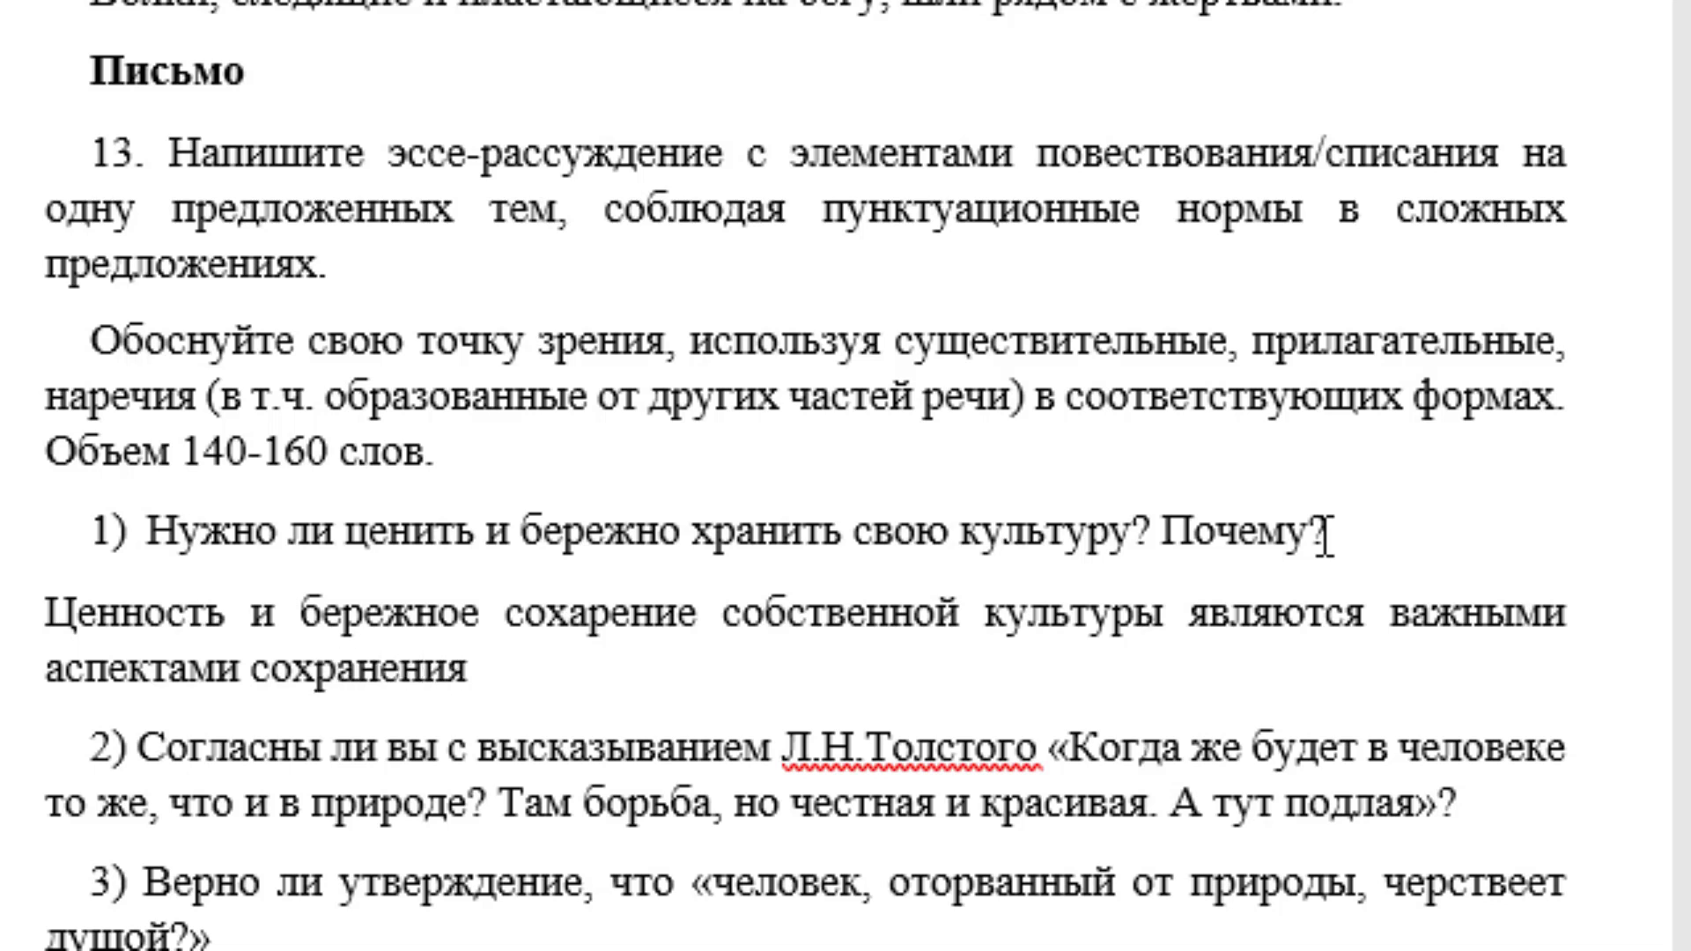
{"action": "type", "text": "националь"}
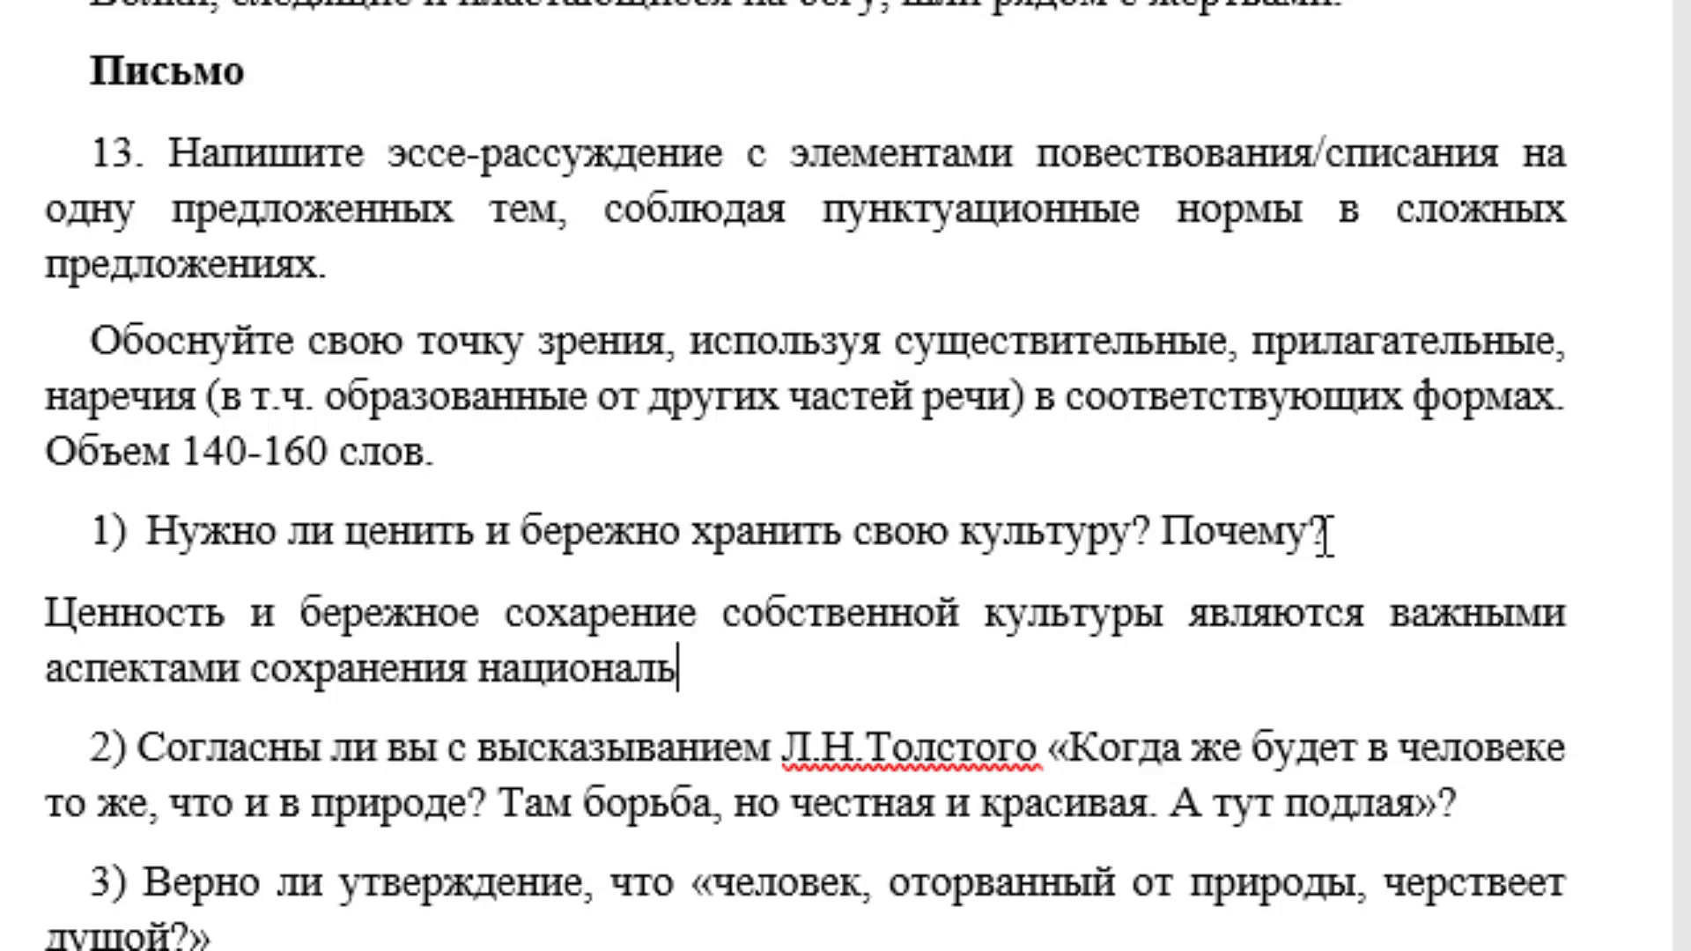
{"action": "type", "text": "ной м "}
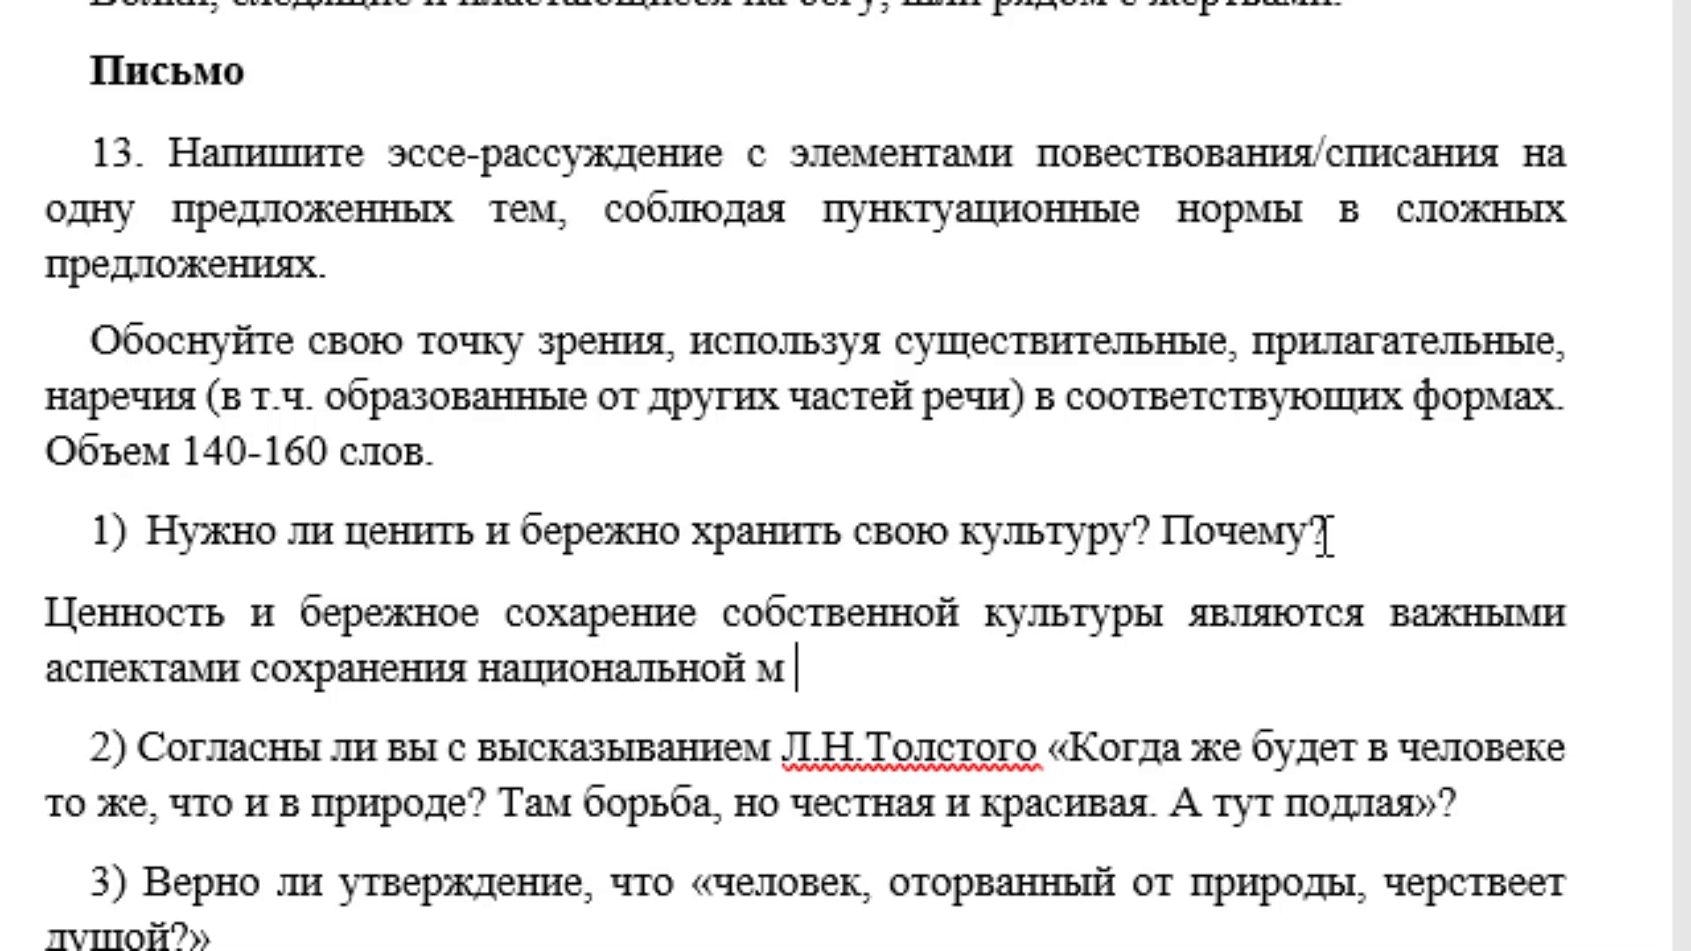
{"action": "type", "text": "чело"}
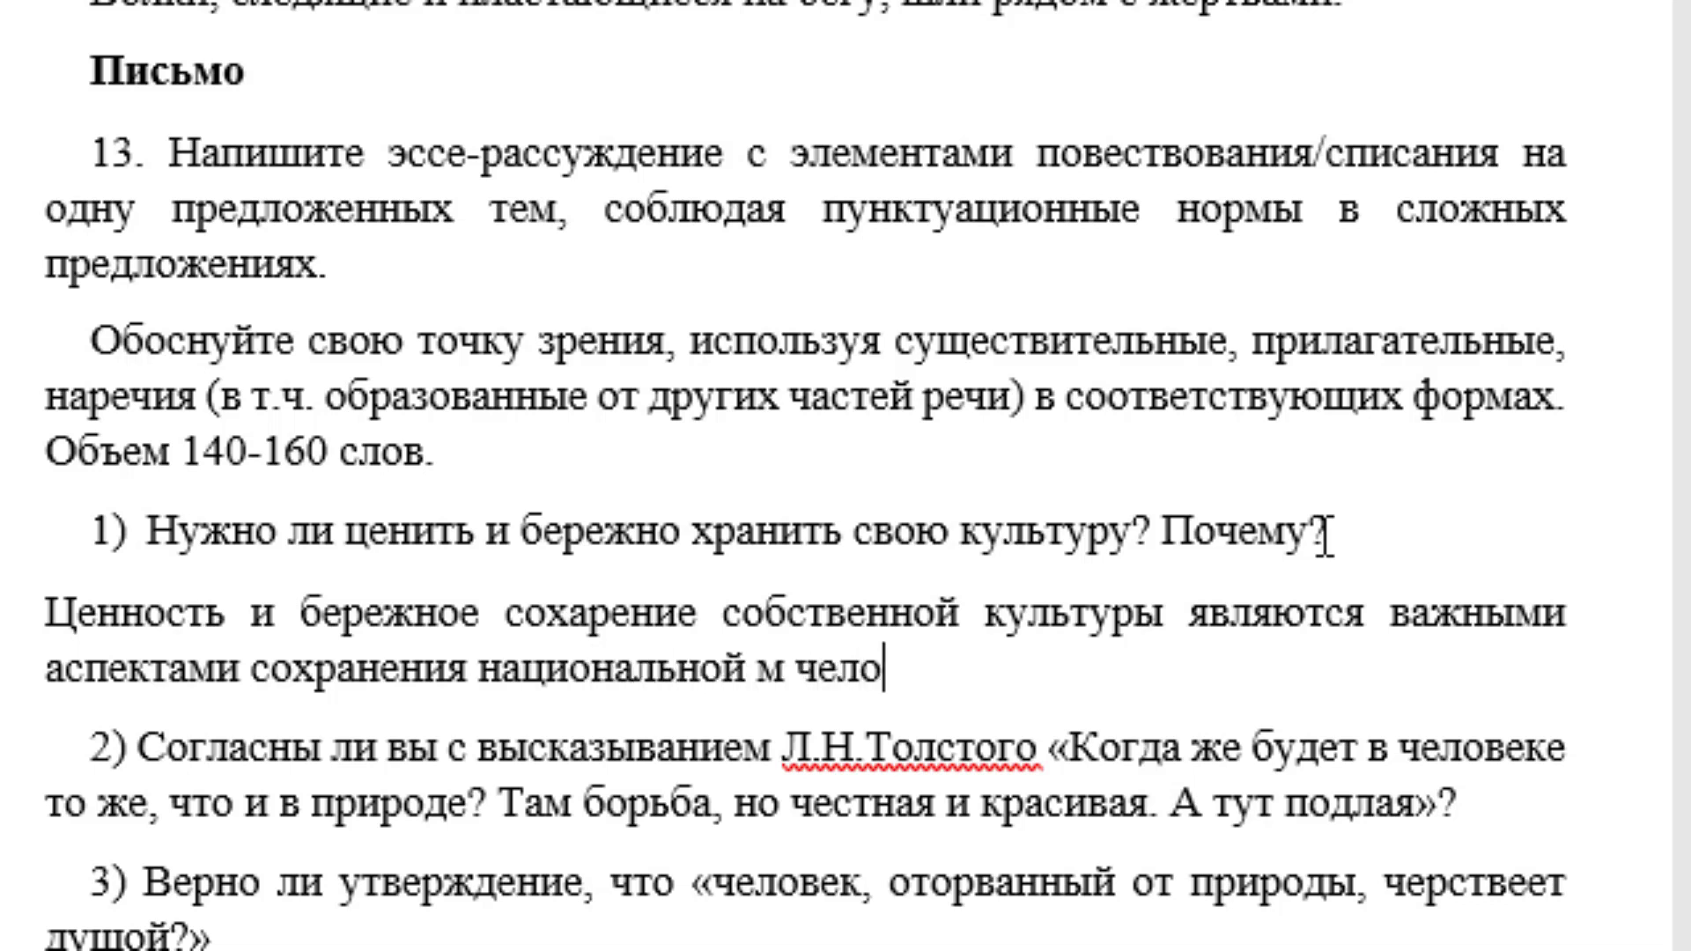
{"action": "type", "text": "вече"}
{"action": "type", "text": "с"}
{"action": "key", "text": "BackSpace"}
{"action": "type", "text": "чес"}
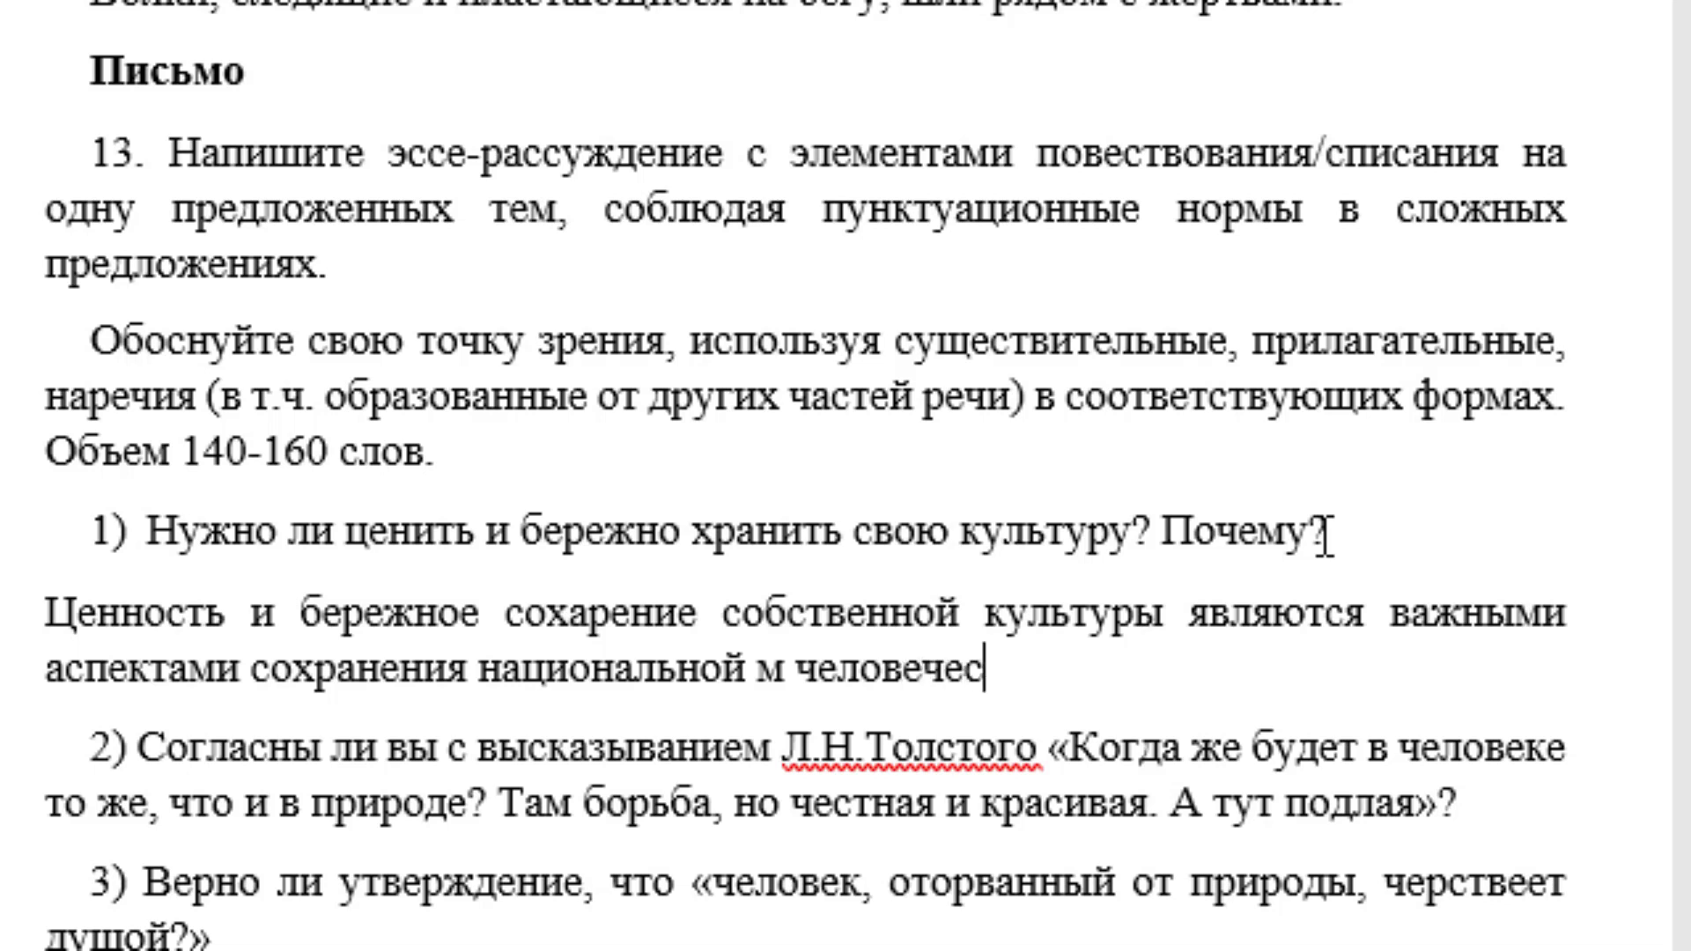
{"action": "type", "text": "о"}
{"action": "key", "text": "BackSpace"}
{"action": "type", "text": "ой"}
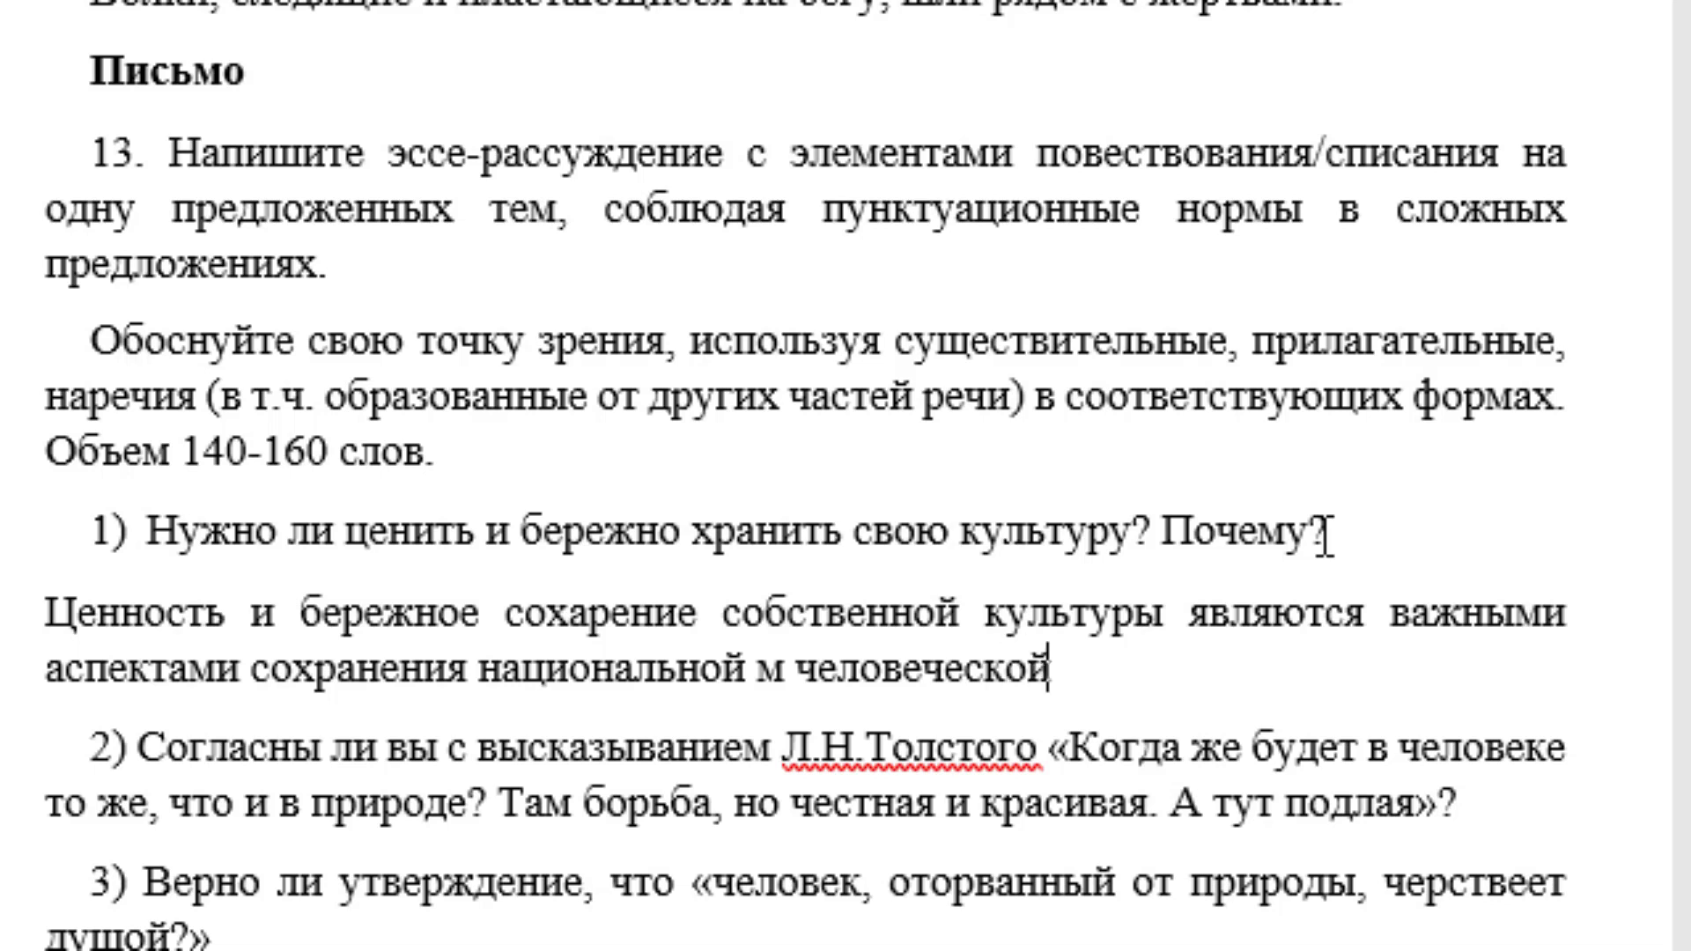
{"action": "type", "text": " иден"}
{"action": "key", "text": "BackSpace"}
{"action": "type", "text": "дентичност"}
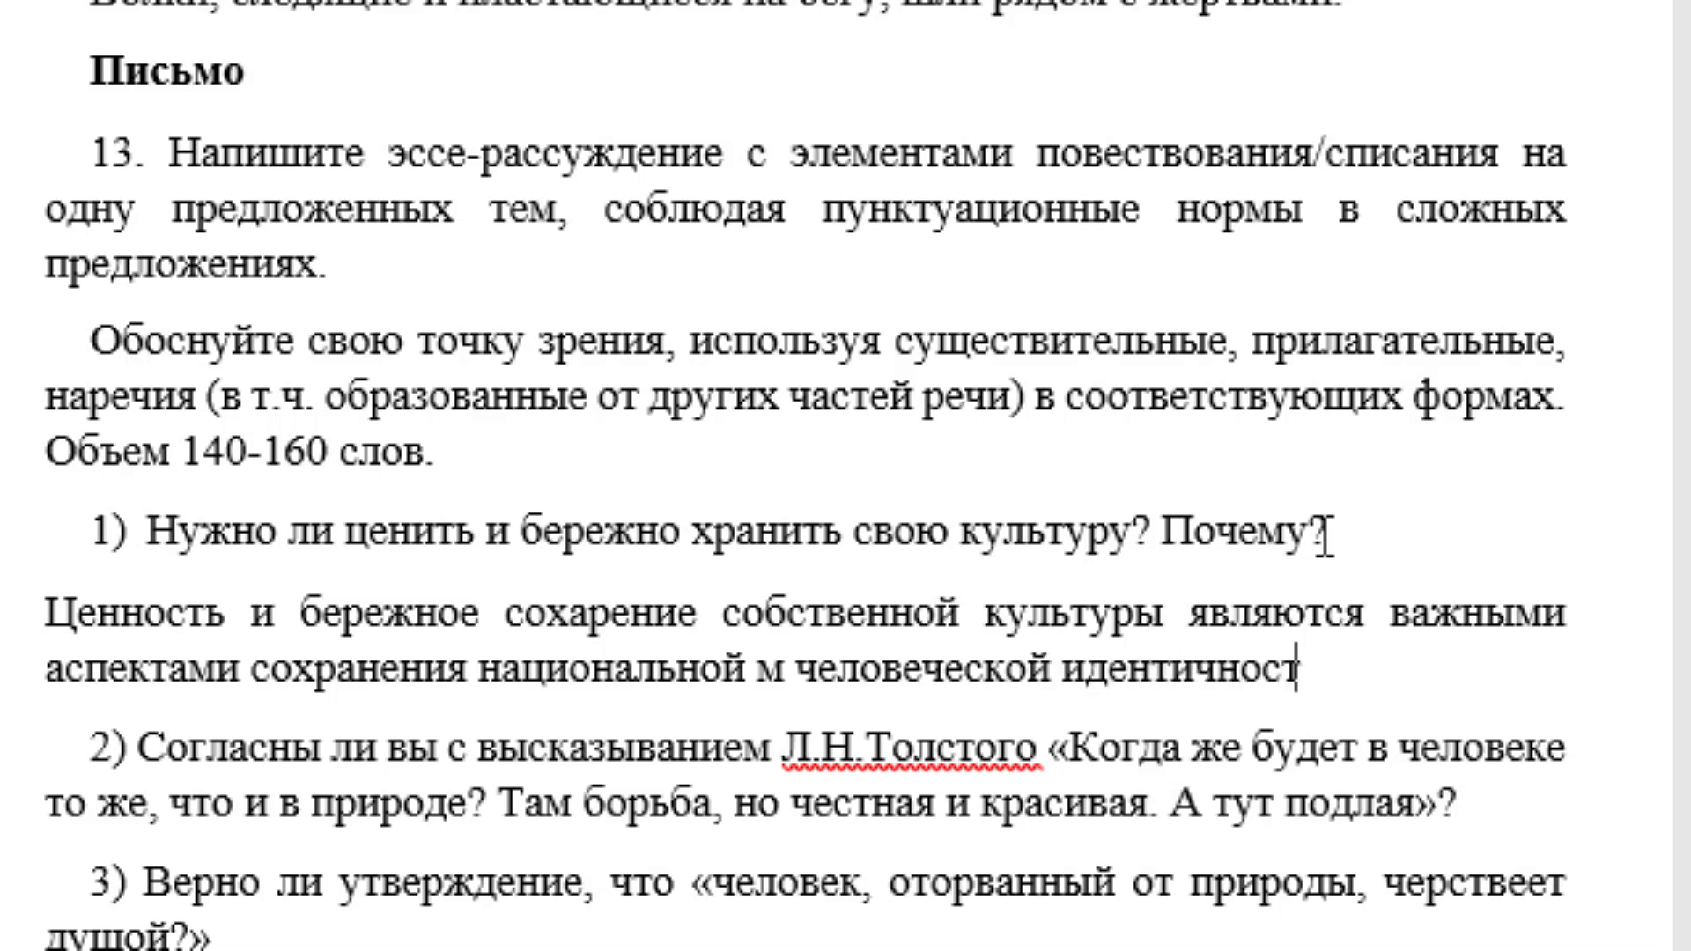
{"action": "type", "text": "и№"}
{"action": "key", "text": "BackSpace"}
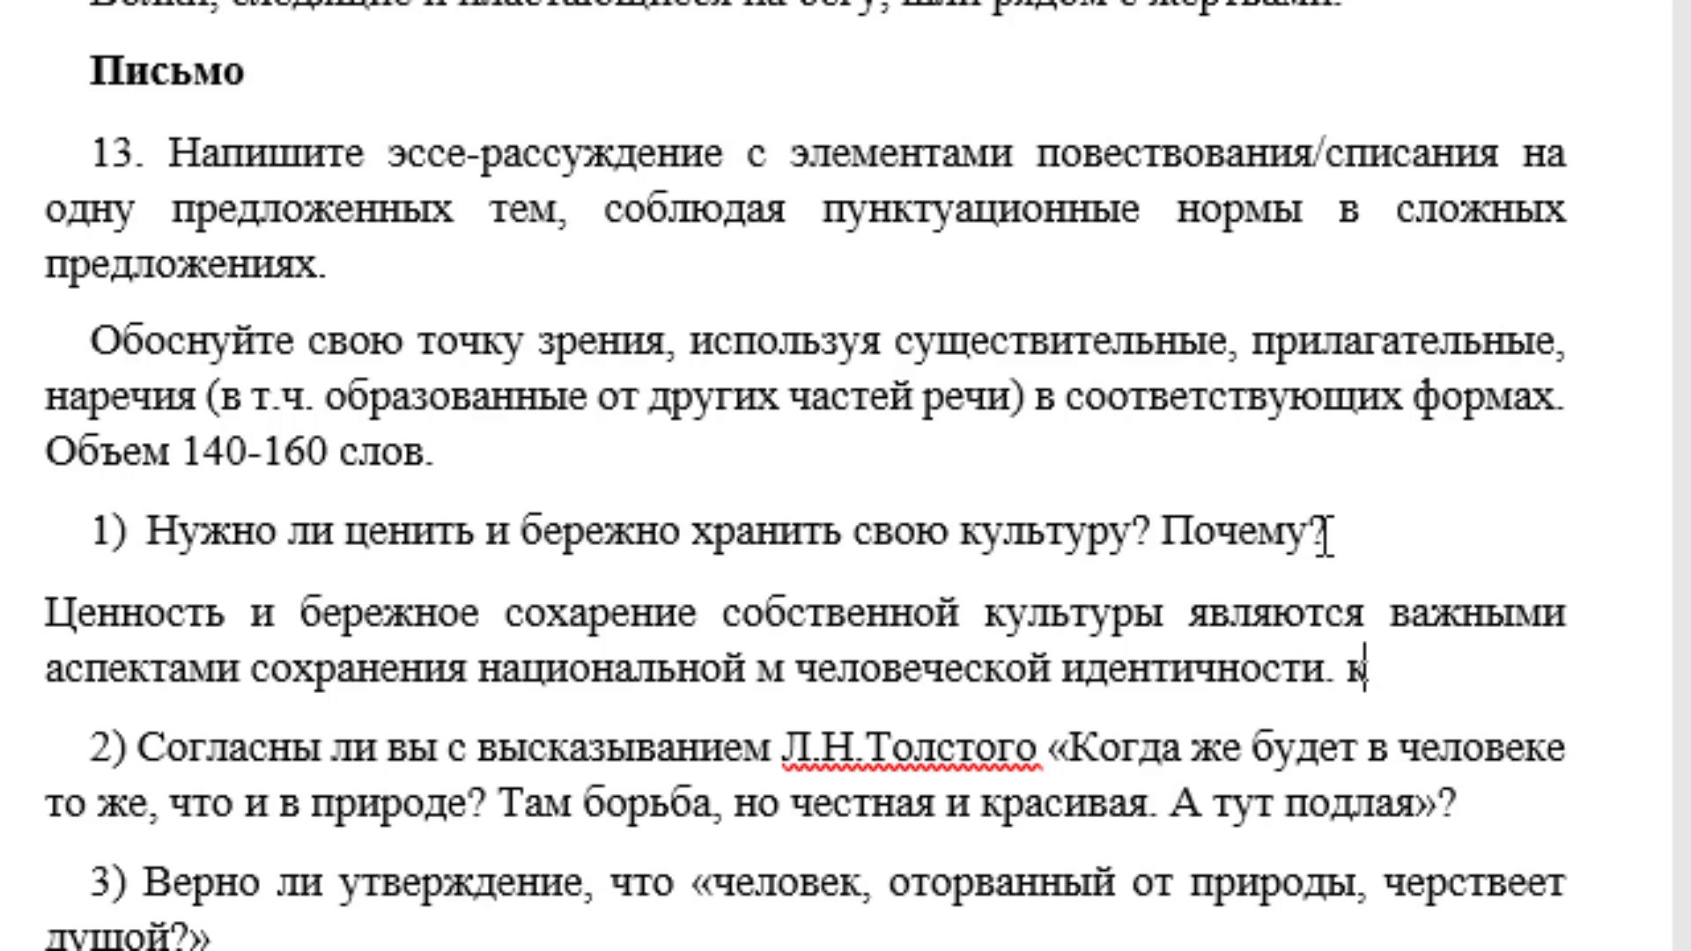
Begin the definition 'Культура – это накопленное мудрость, традиции,'
{"action": "type", "text": "ультура "}
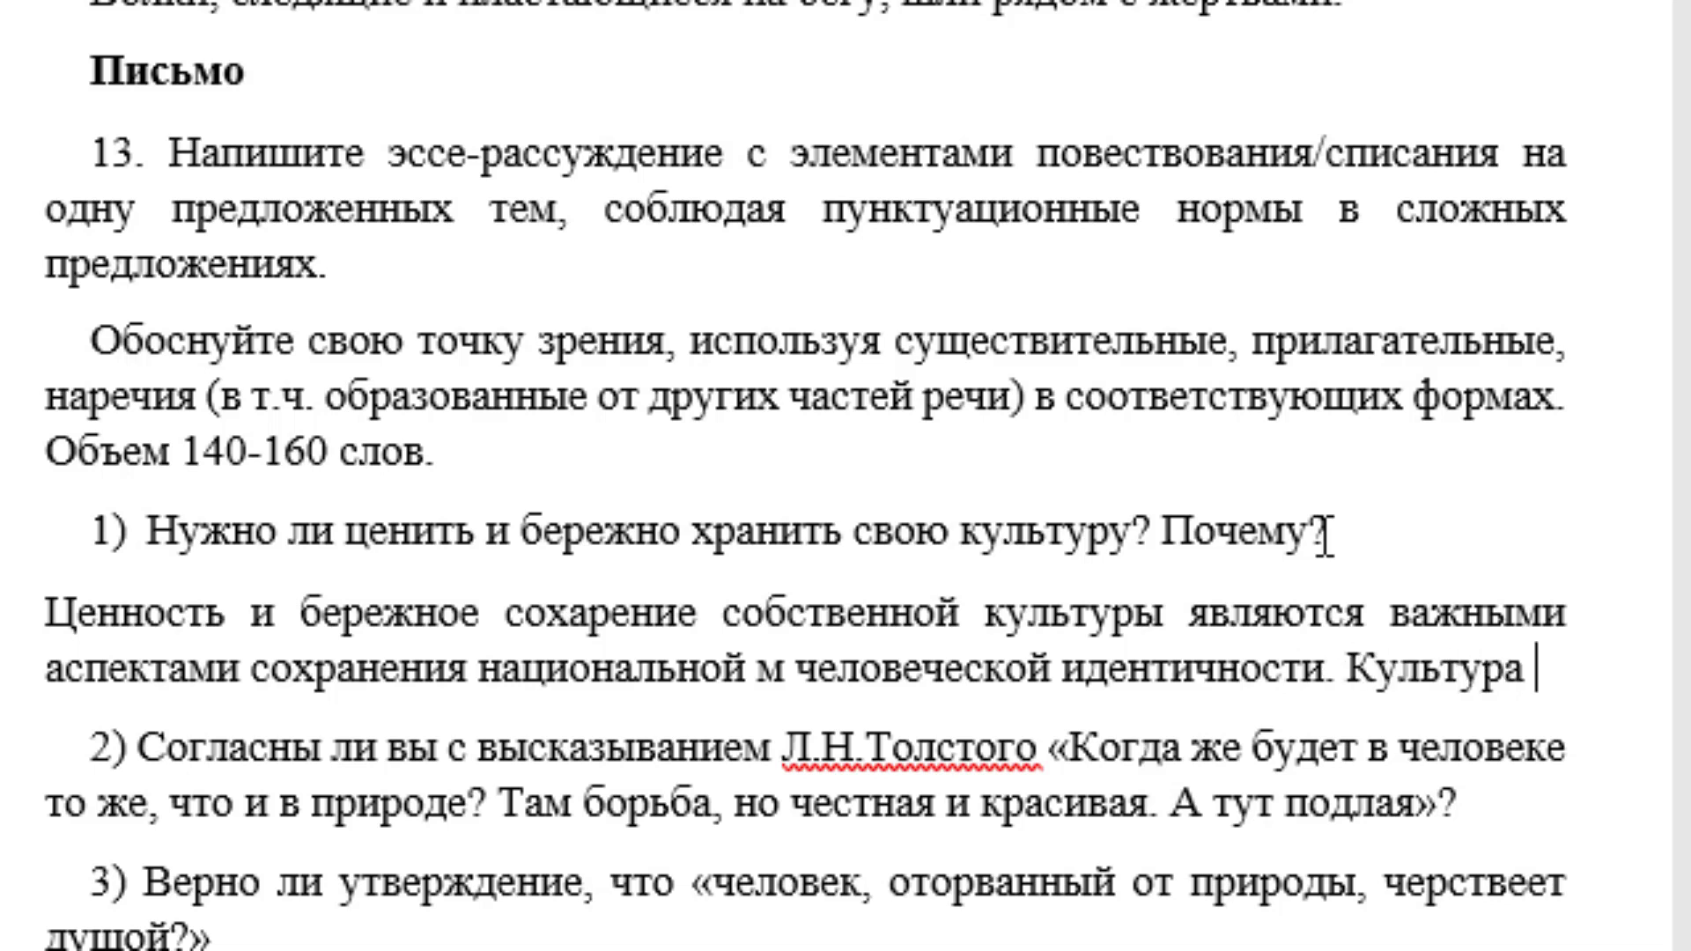
{"action": "type", "text": "ө"}
{"action": "type", "text": "-"}
{"action": "type", "text": " это"}
{"action": "type", "text": " на"}
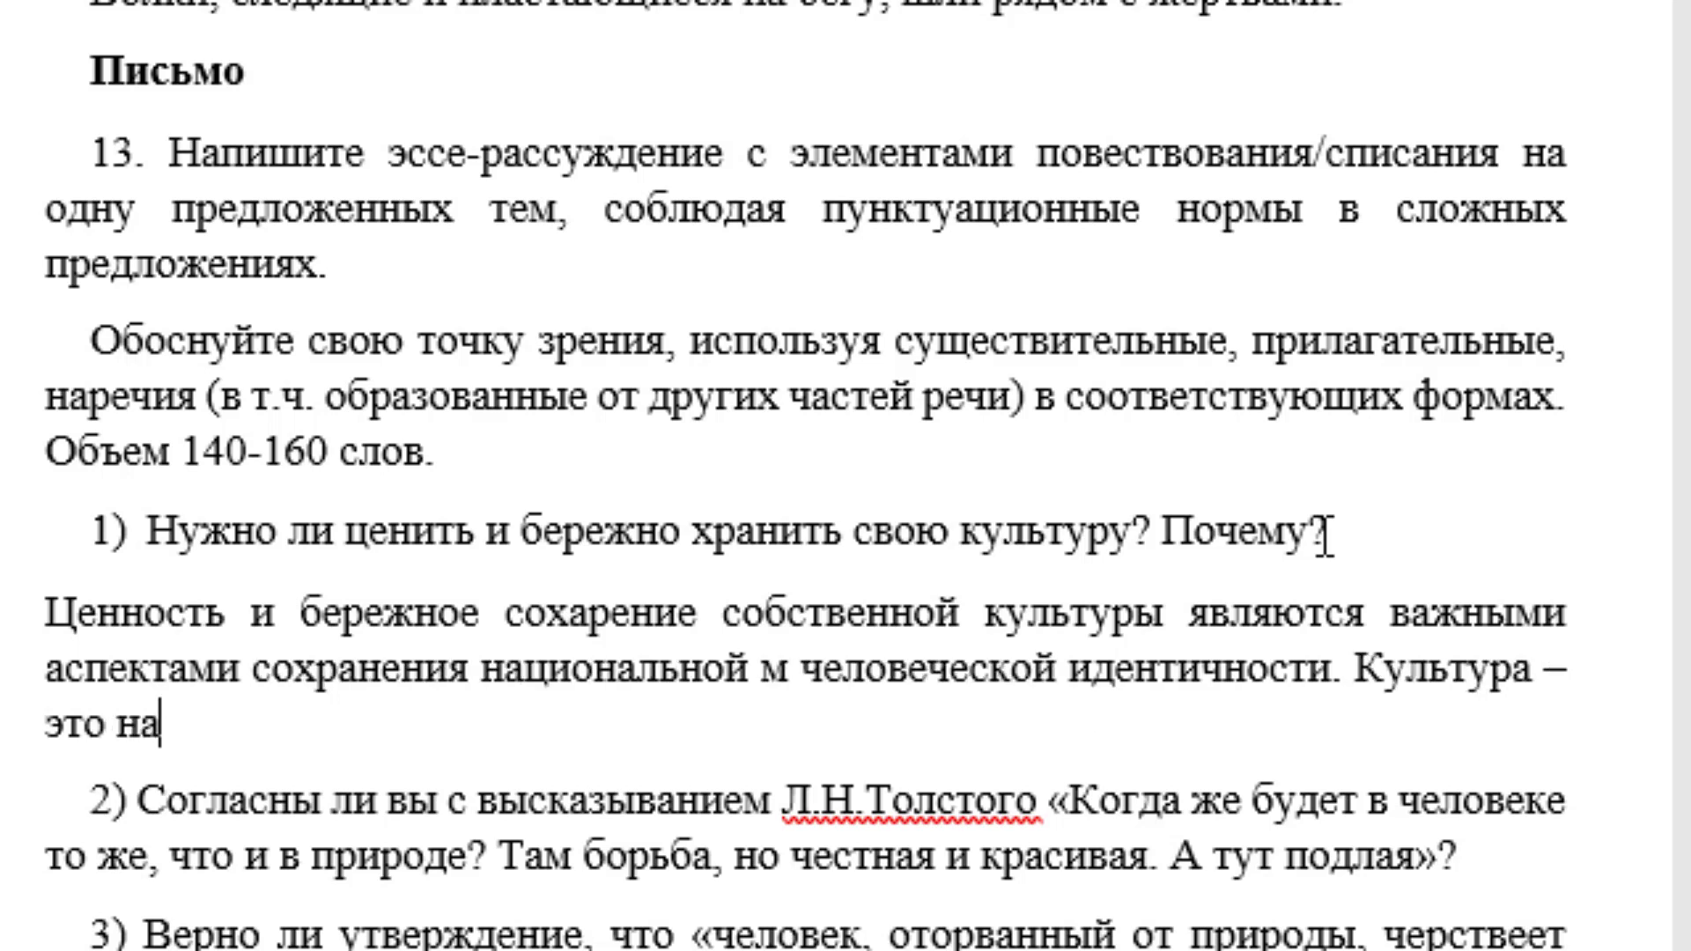
{"action": "type", "text": "в"}
{"action": "key", "text": "BackSpace"}
{"action": "type", "text": "коплен"}
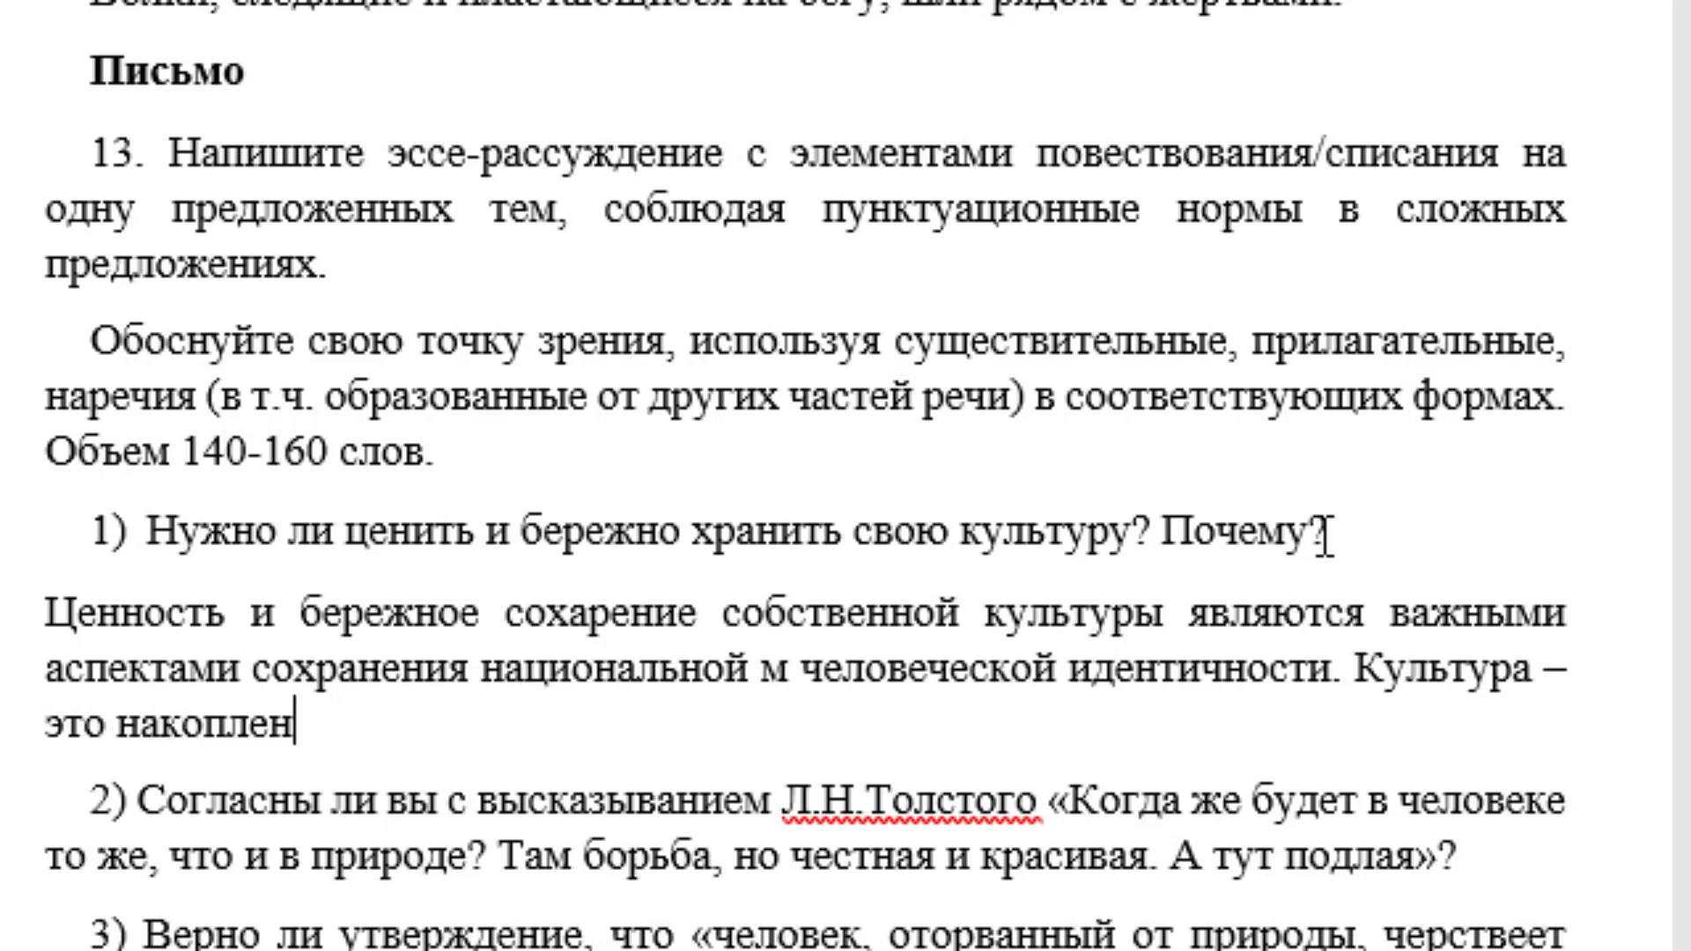
{"action": "type", "text": "ие"}
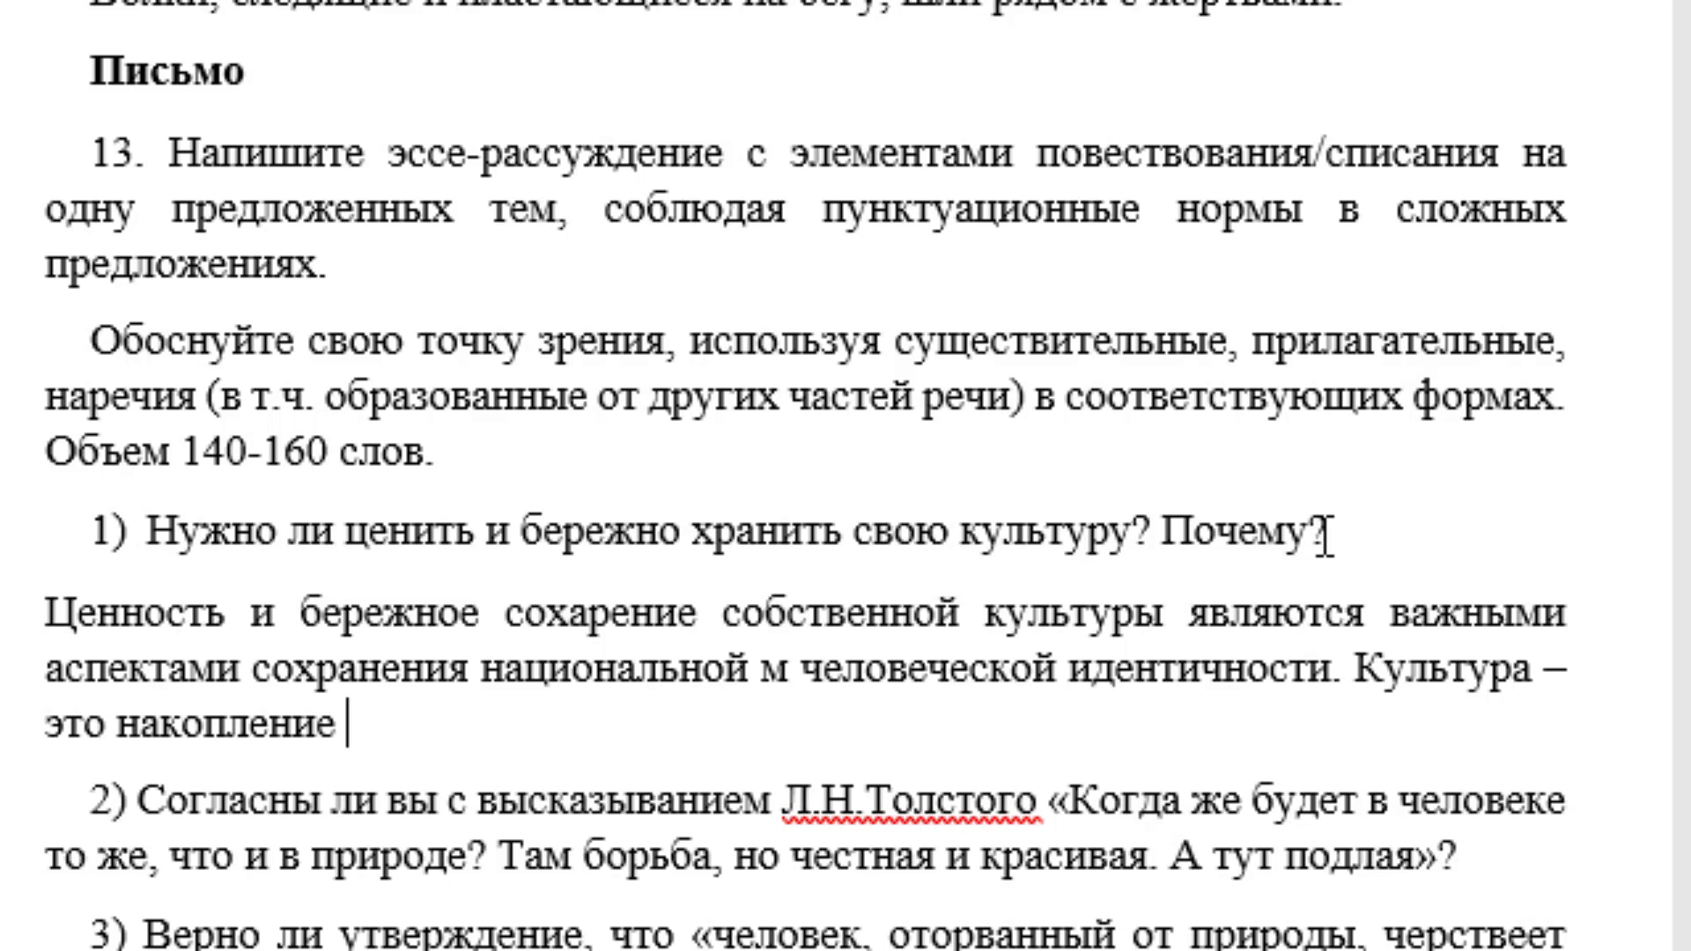
{"action": "key", "text": "BackSpace"}
{"action": "key", "text": "BackSpace"}
{"action": "type", "text": "но"}
{"action": "type", "text": "е мудр"}
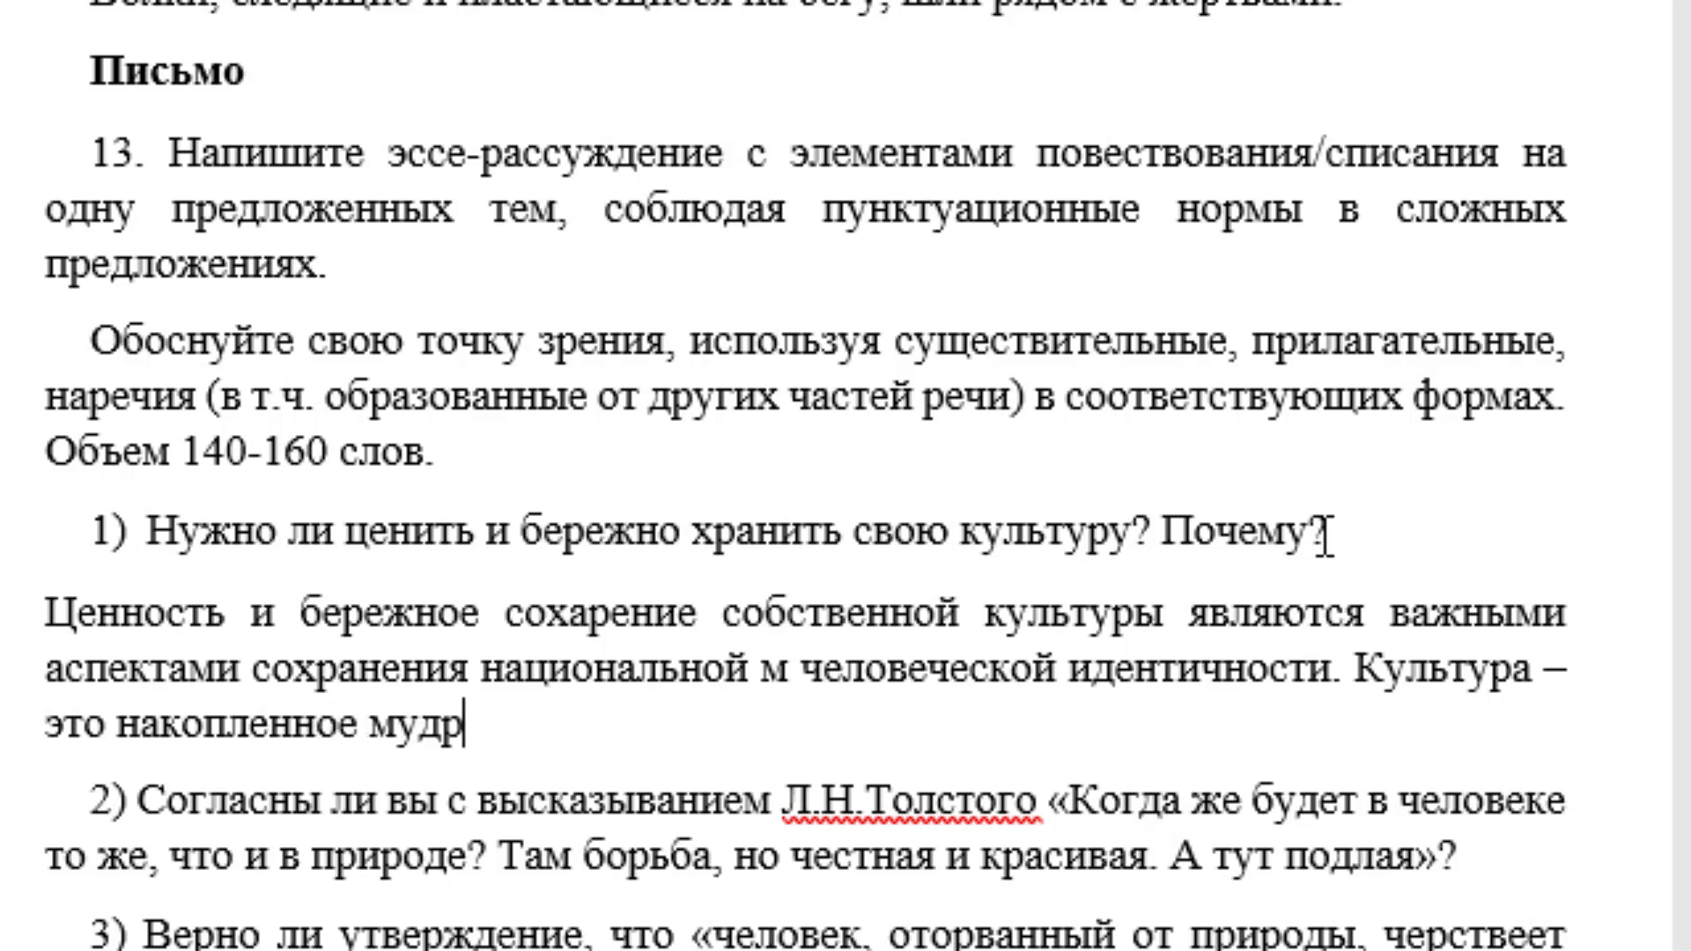
{"action": "type", "text": "остье"}
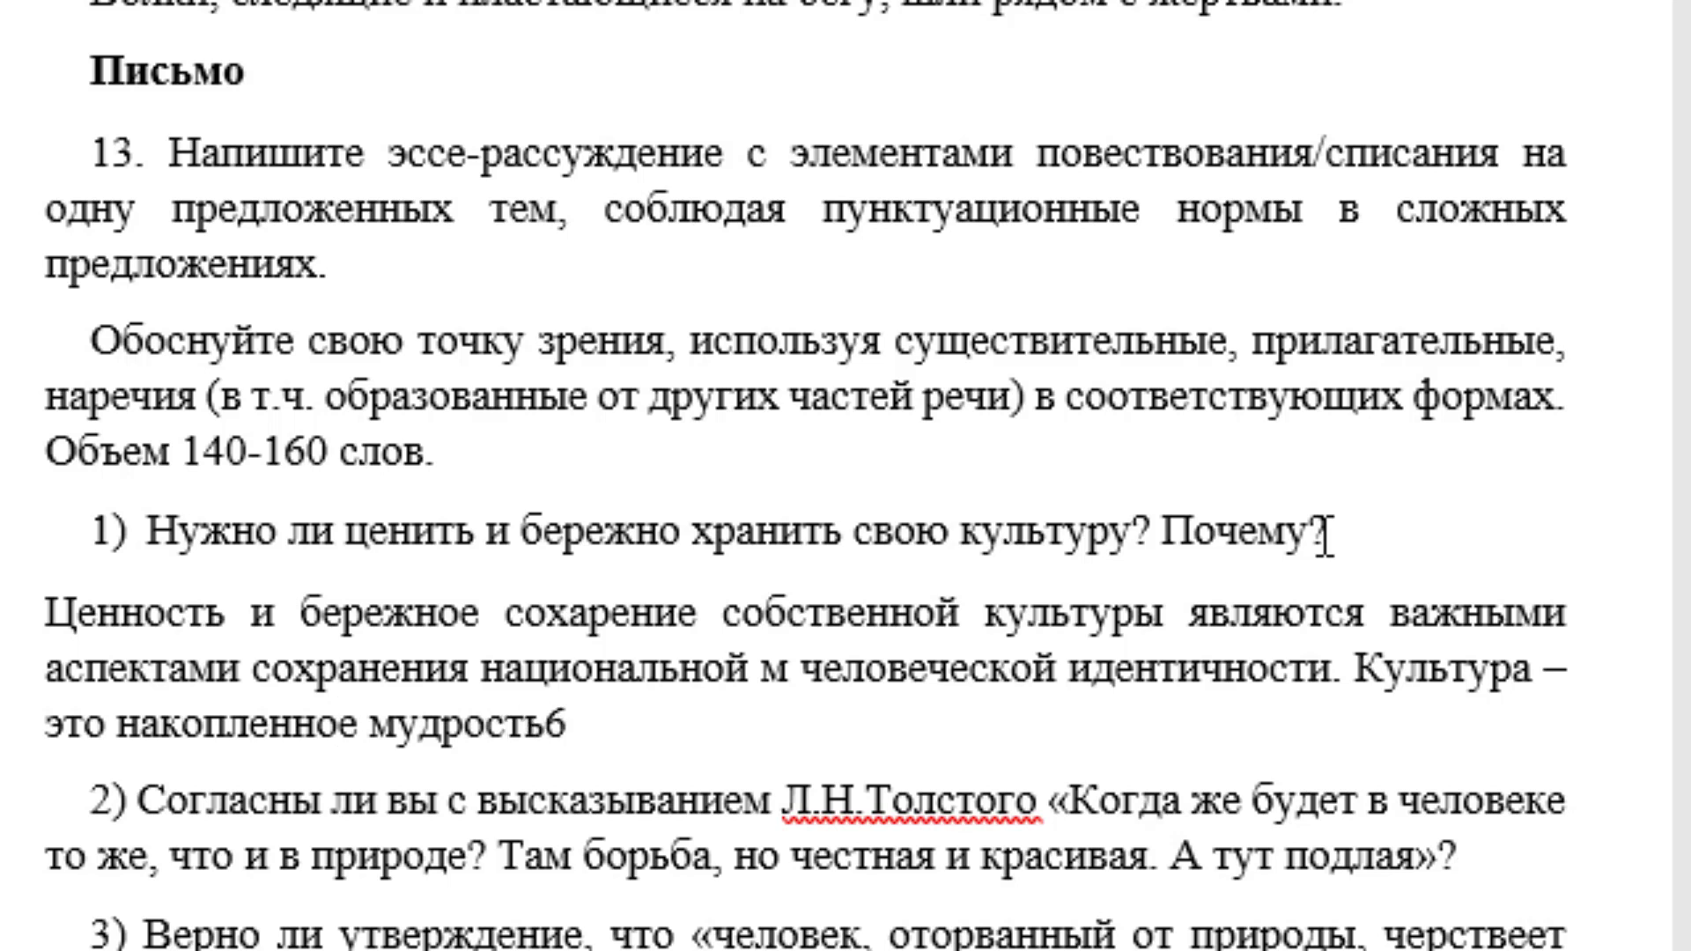
{"action": "type", "text": " традиции"}
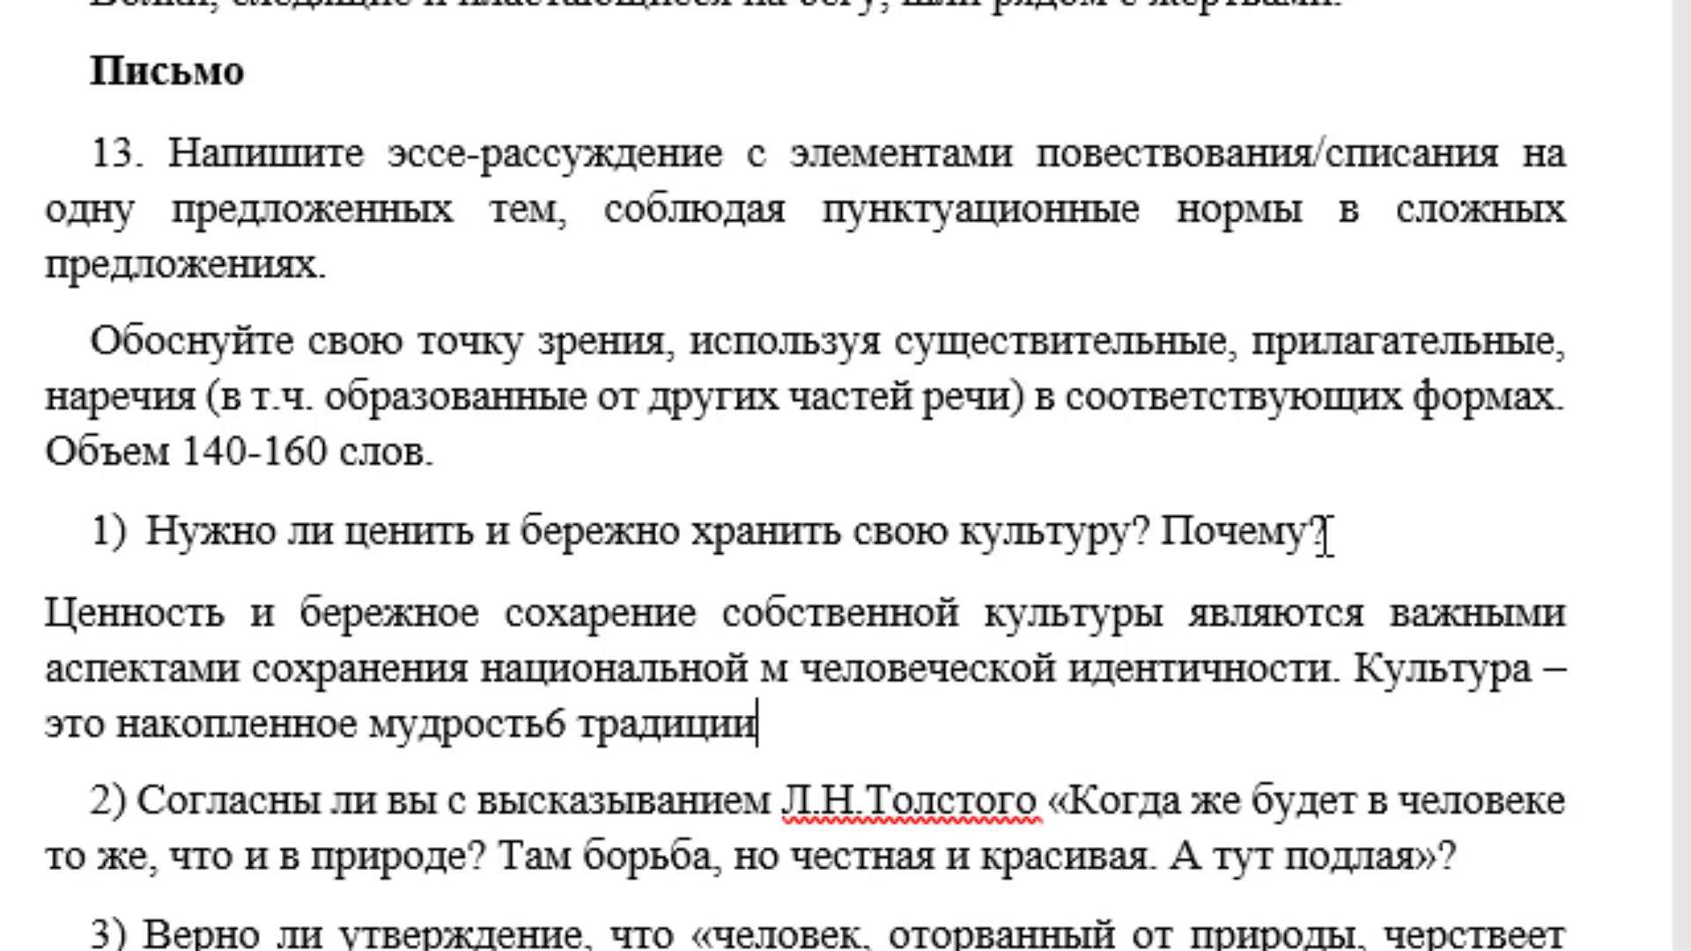
{"action": "type", "text": "6"}
{"action": "key", "text": "BackSpace"}
Replace the 6 after мудрость with a comma and add 'искусство и ценности… каждой нации и сообщества.'
{"action": "type", "text": ","}
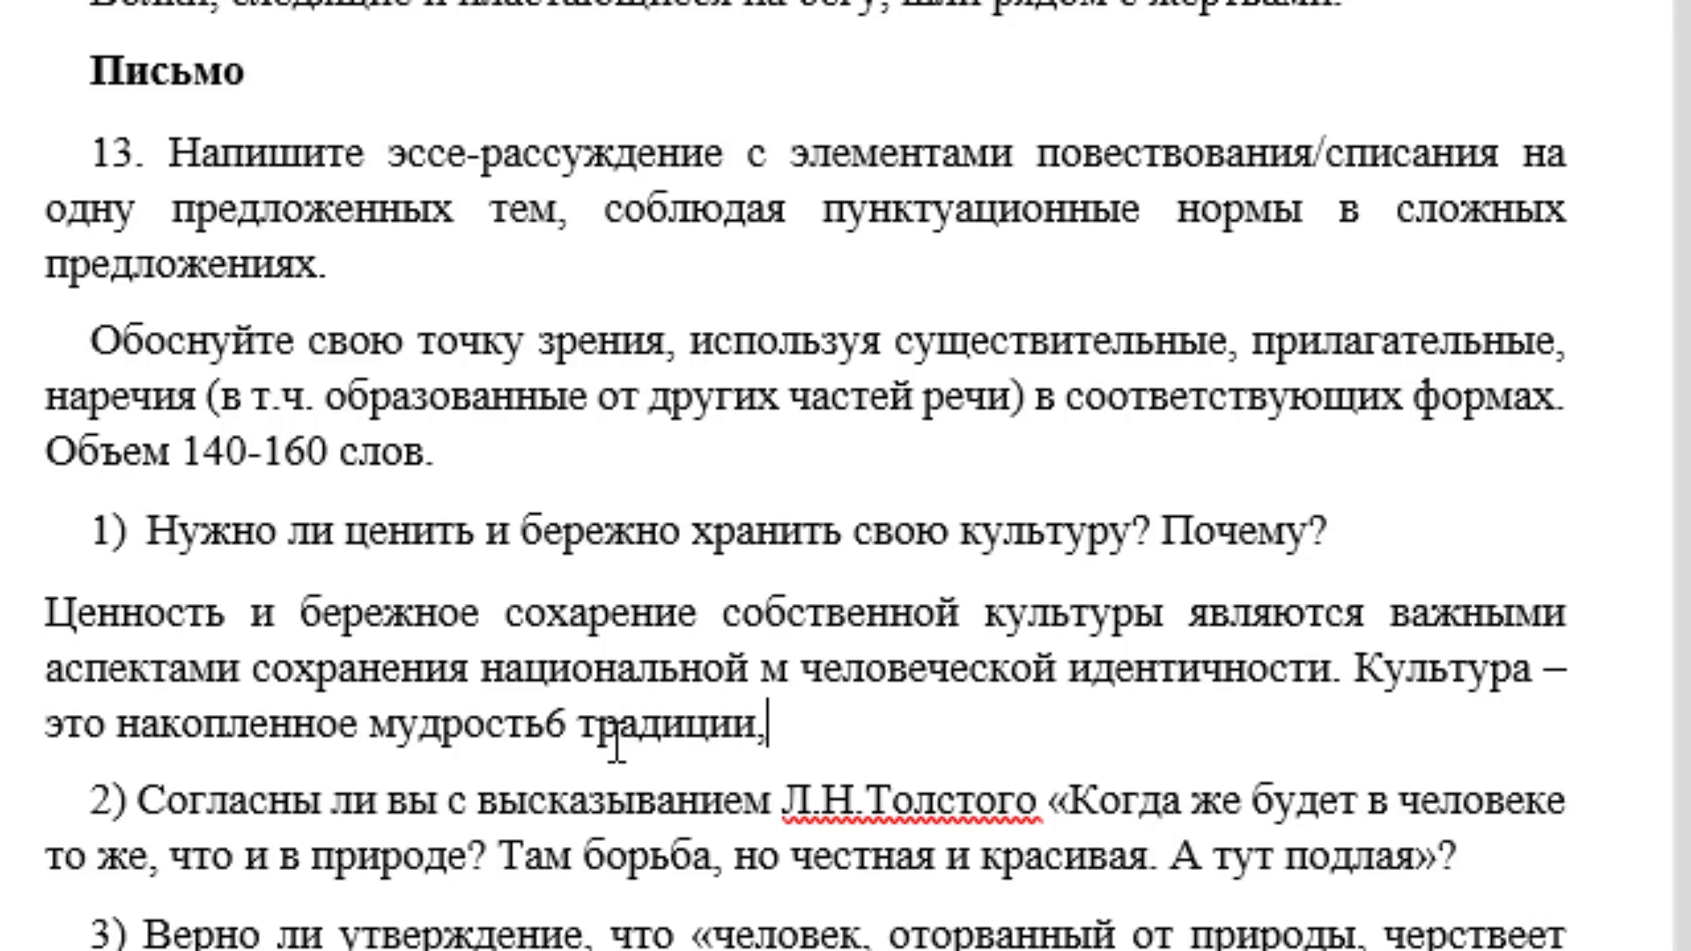
{"action": "left_click", "coordinate": [569, 722]}
{"action": "key", "text": "BackSpace"}
{"action": "type", "text": ","}
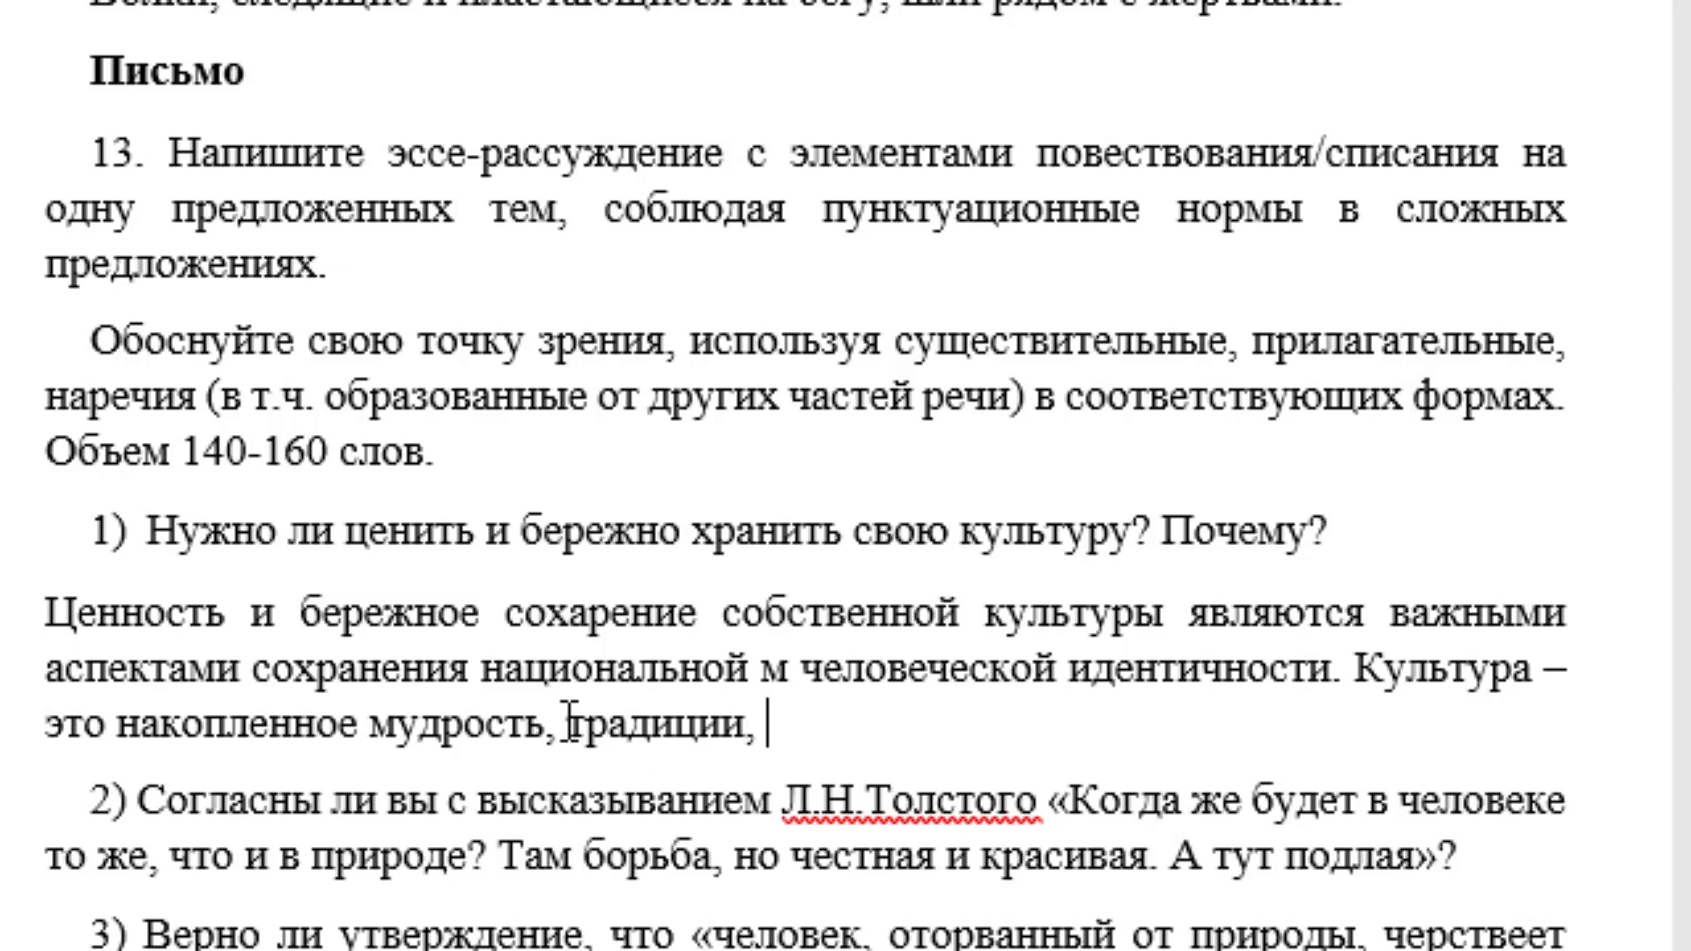
{"action": "type", "text": "исуск"}
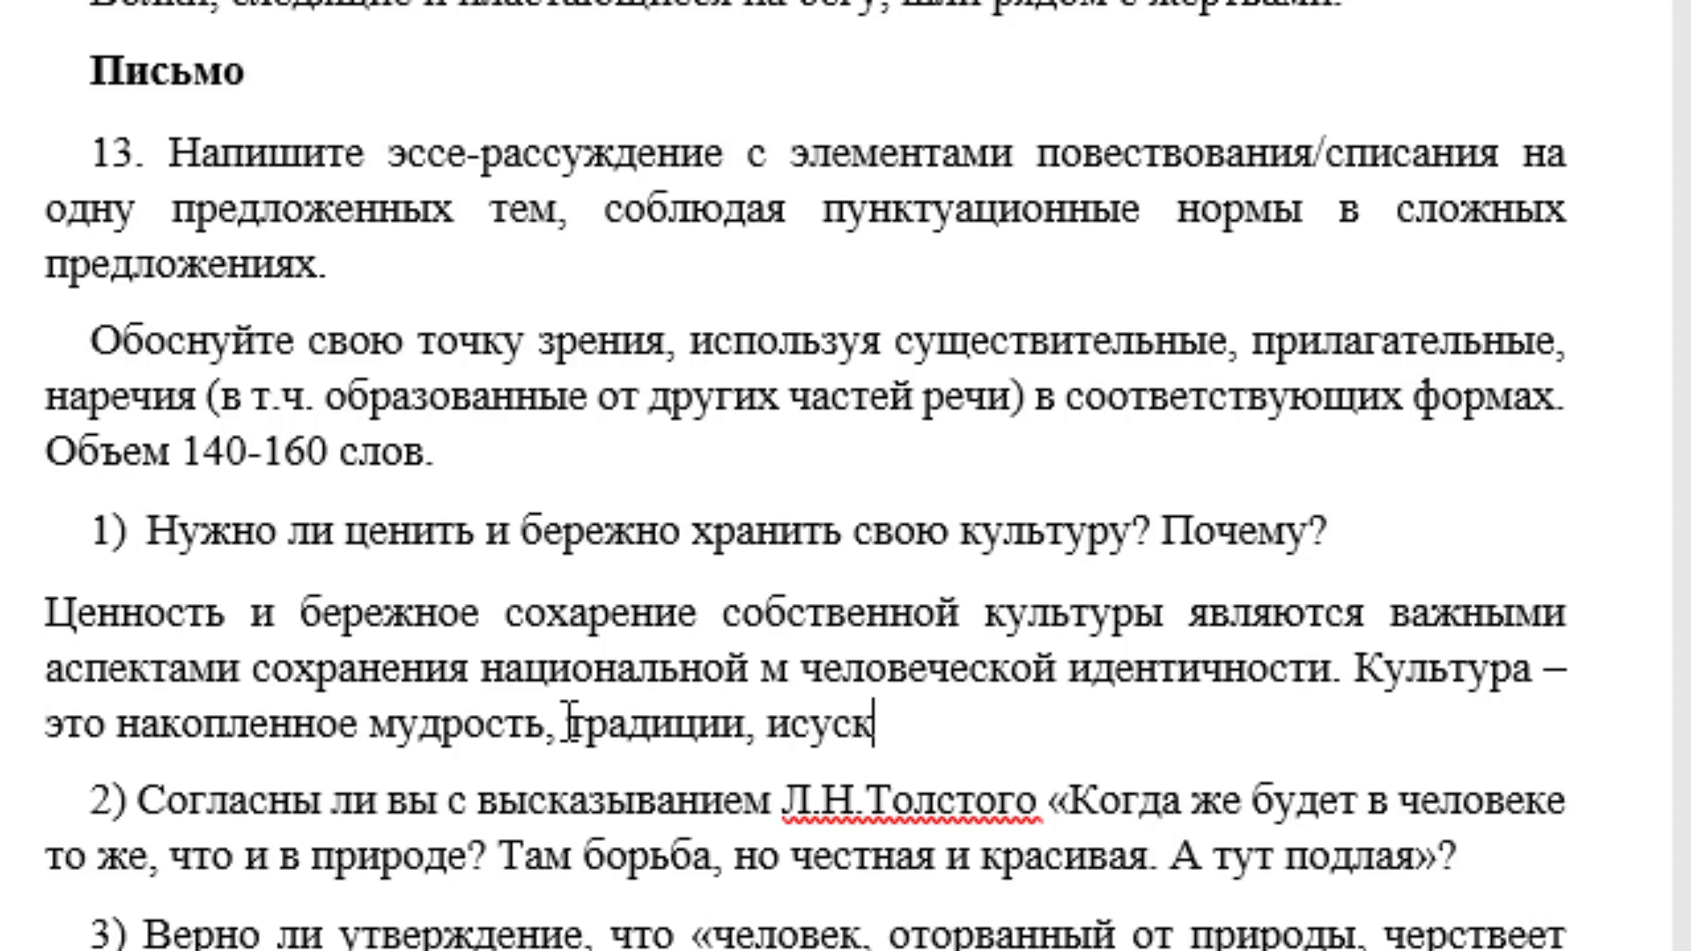
{"action": "type", "text": "сс"}
{"action": "key", "text": "BackSpace"}
{"action": "key", "text": "BackSpace"}
{"action": "key", "text": "BackSpace"}
{"action": "key", "text": "BackSpace"}
{"action": "key", "text": "BackSpace"}
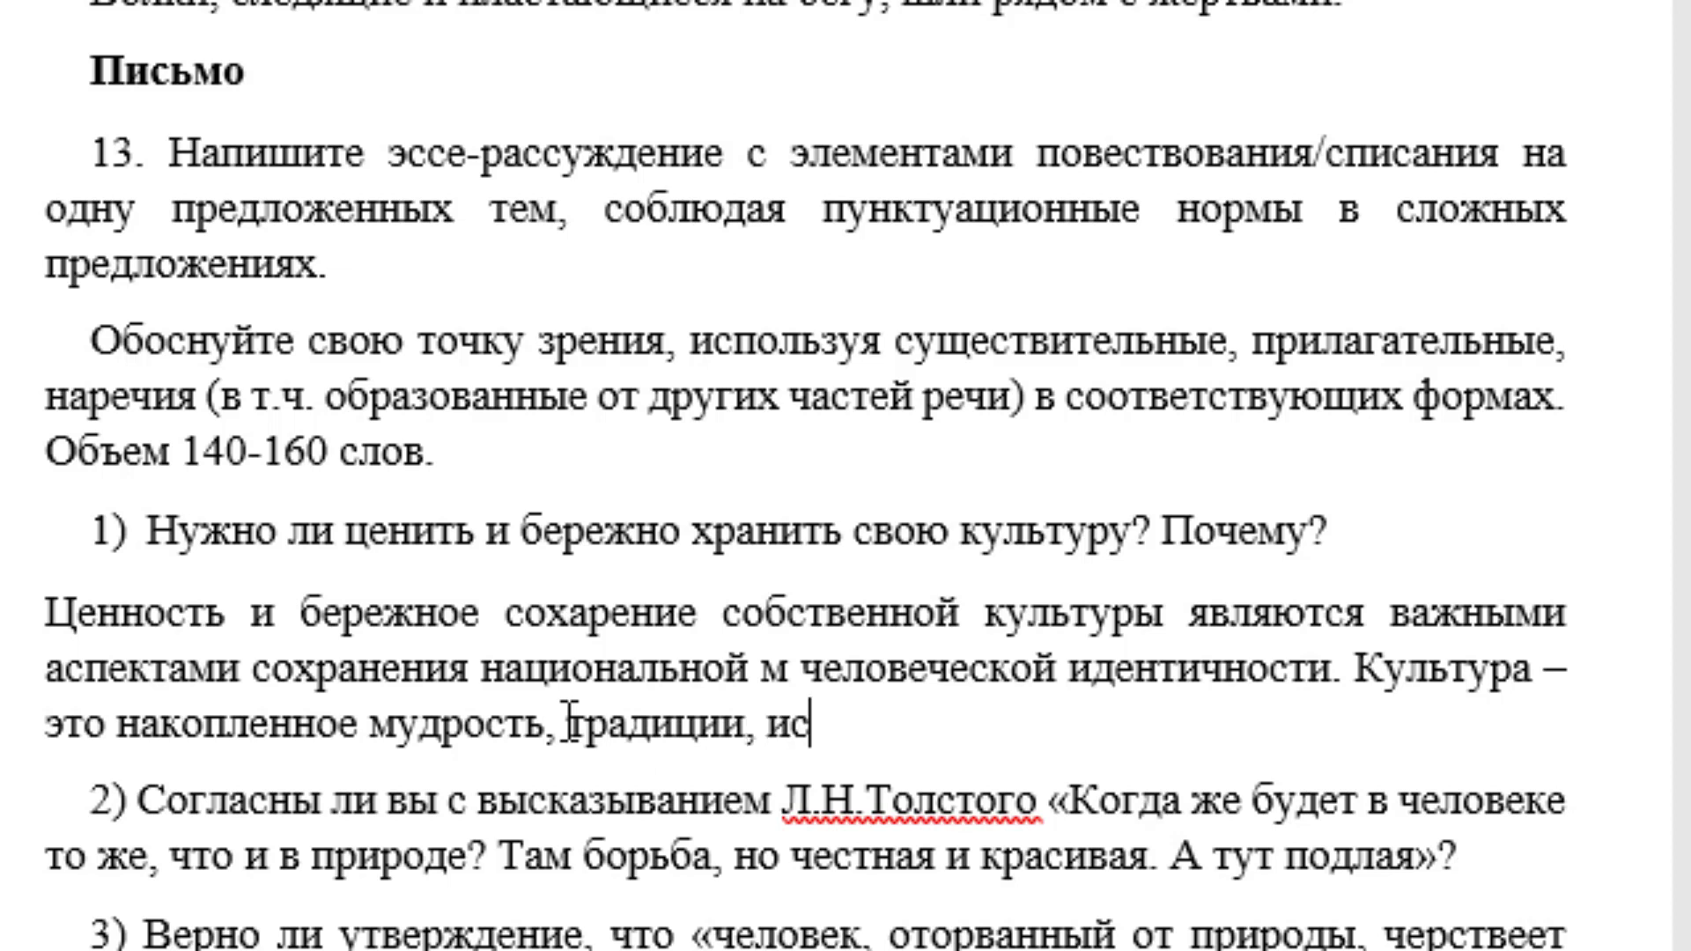
{"action": "type", "text": "кусство "}
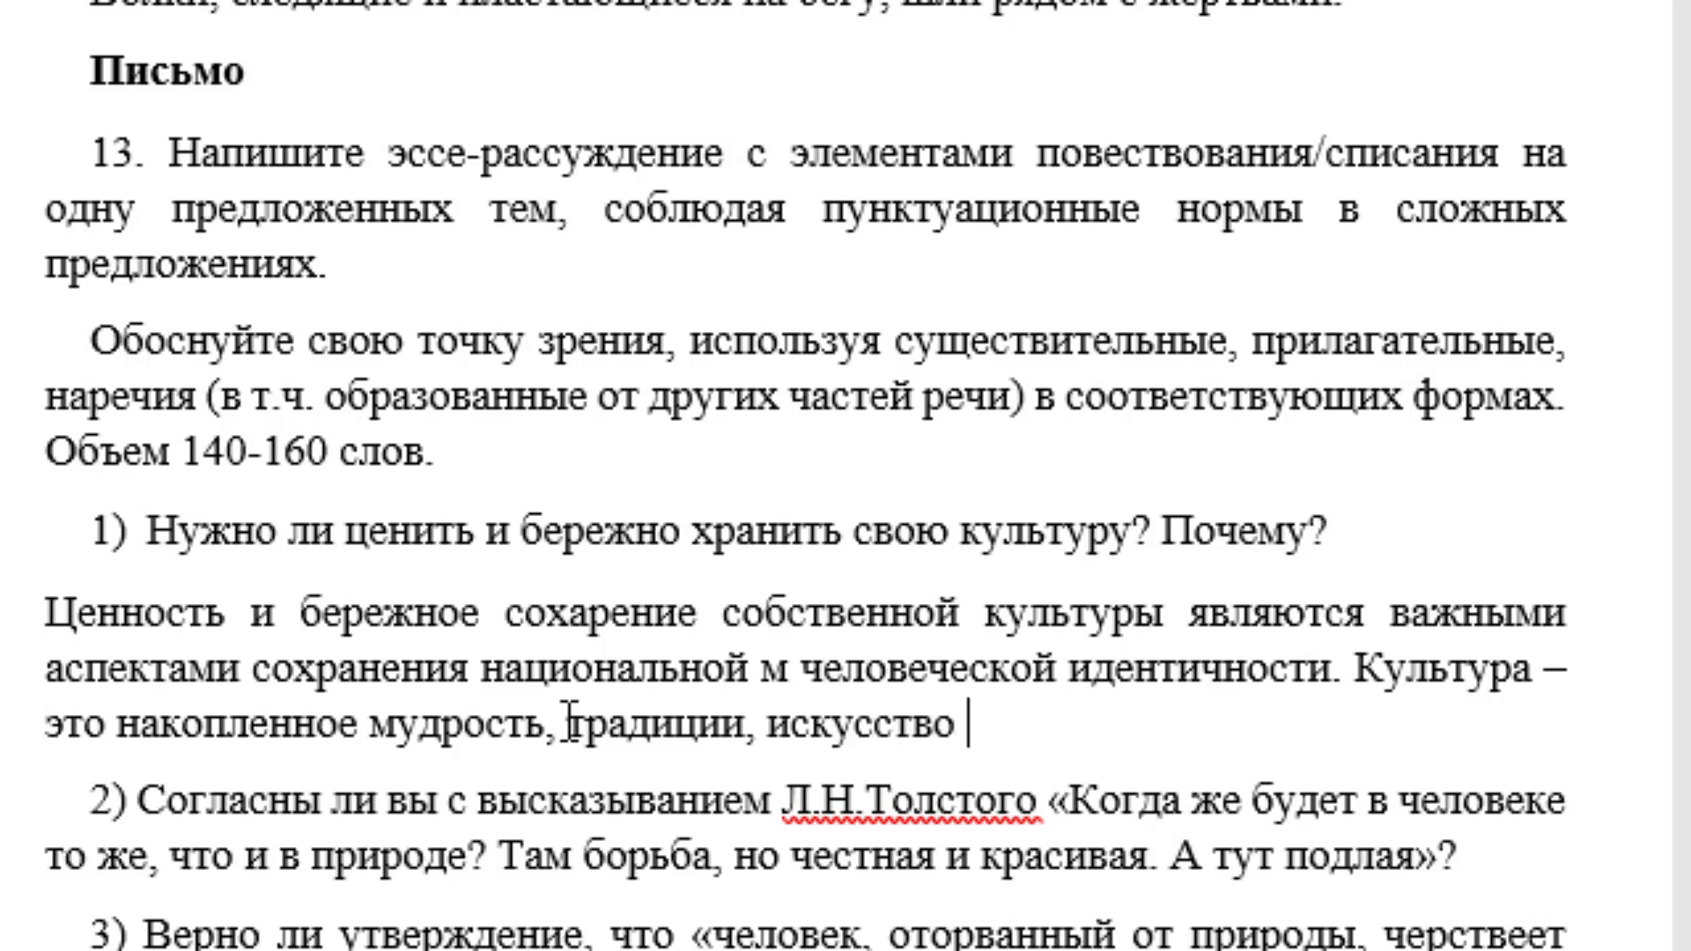
{"action": "type", "text": "и ценности"}
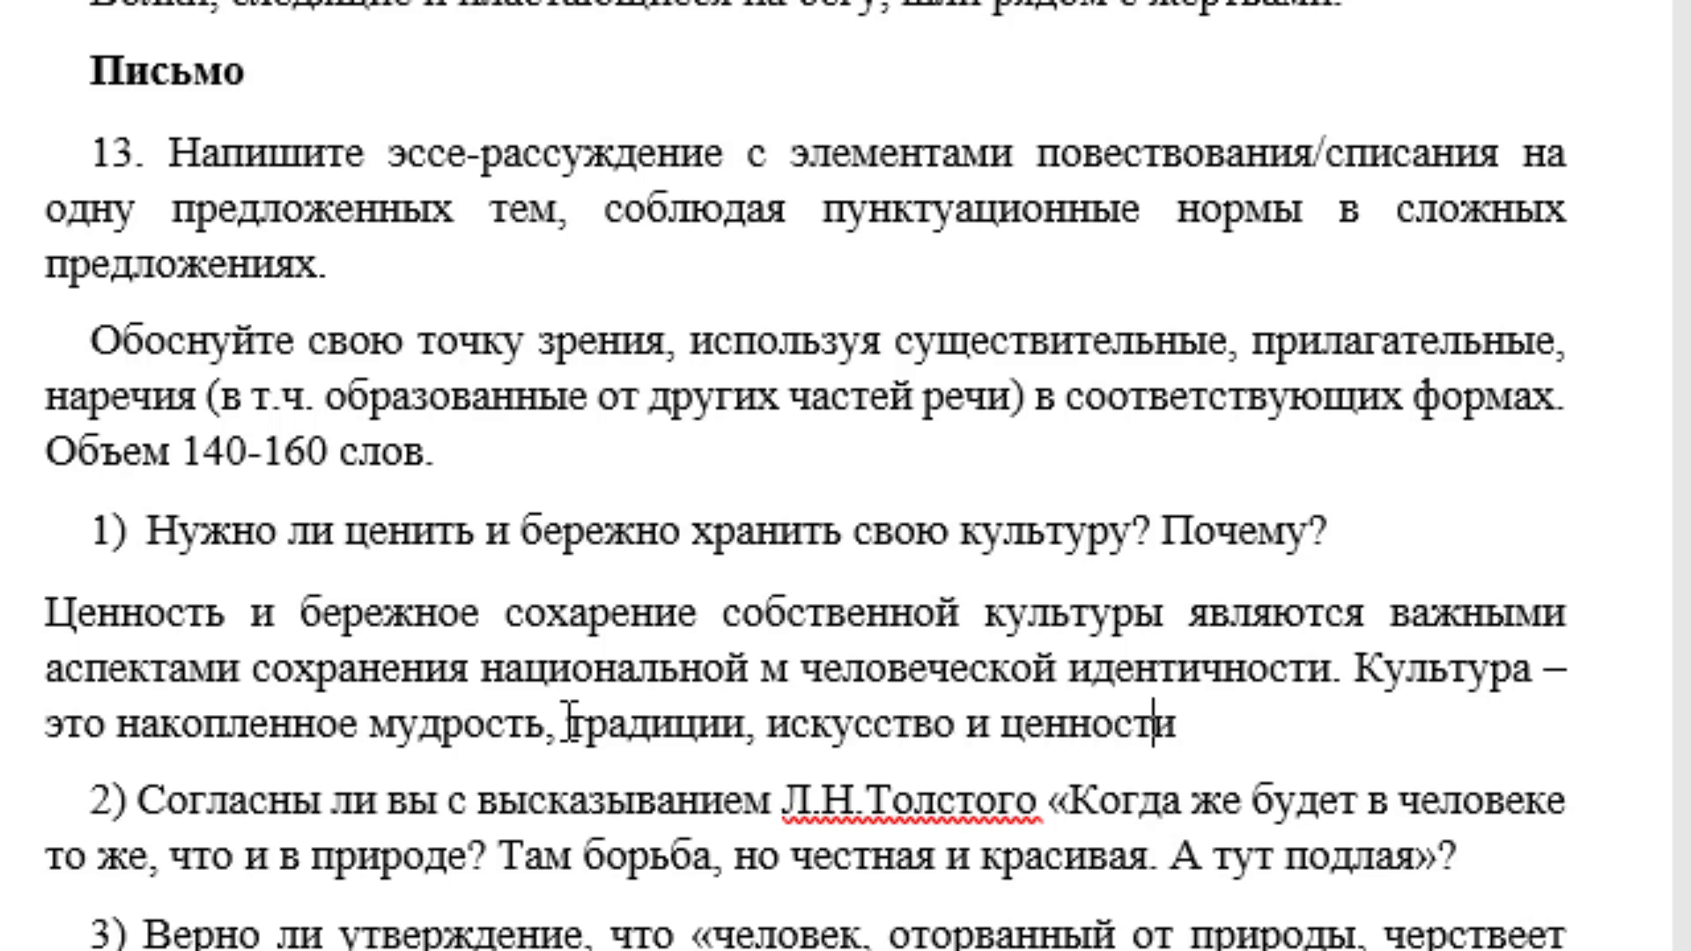
{"action": "type", "text": ", ко"}
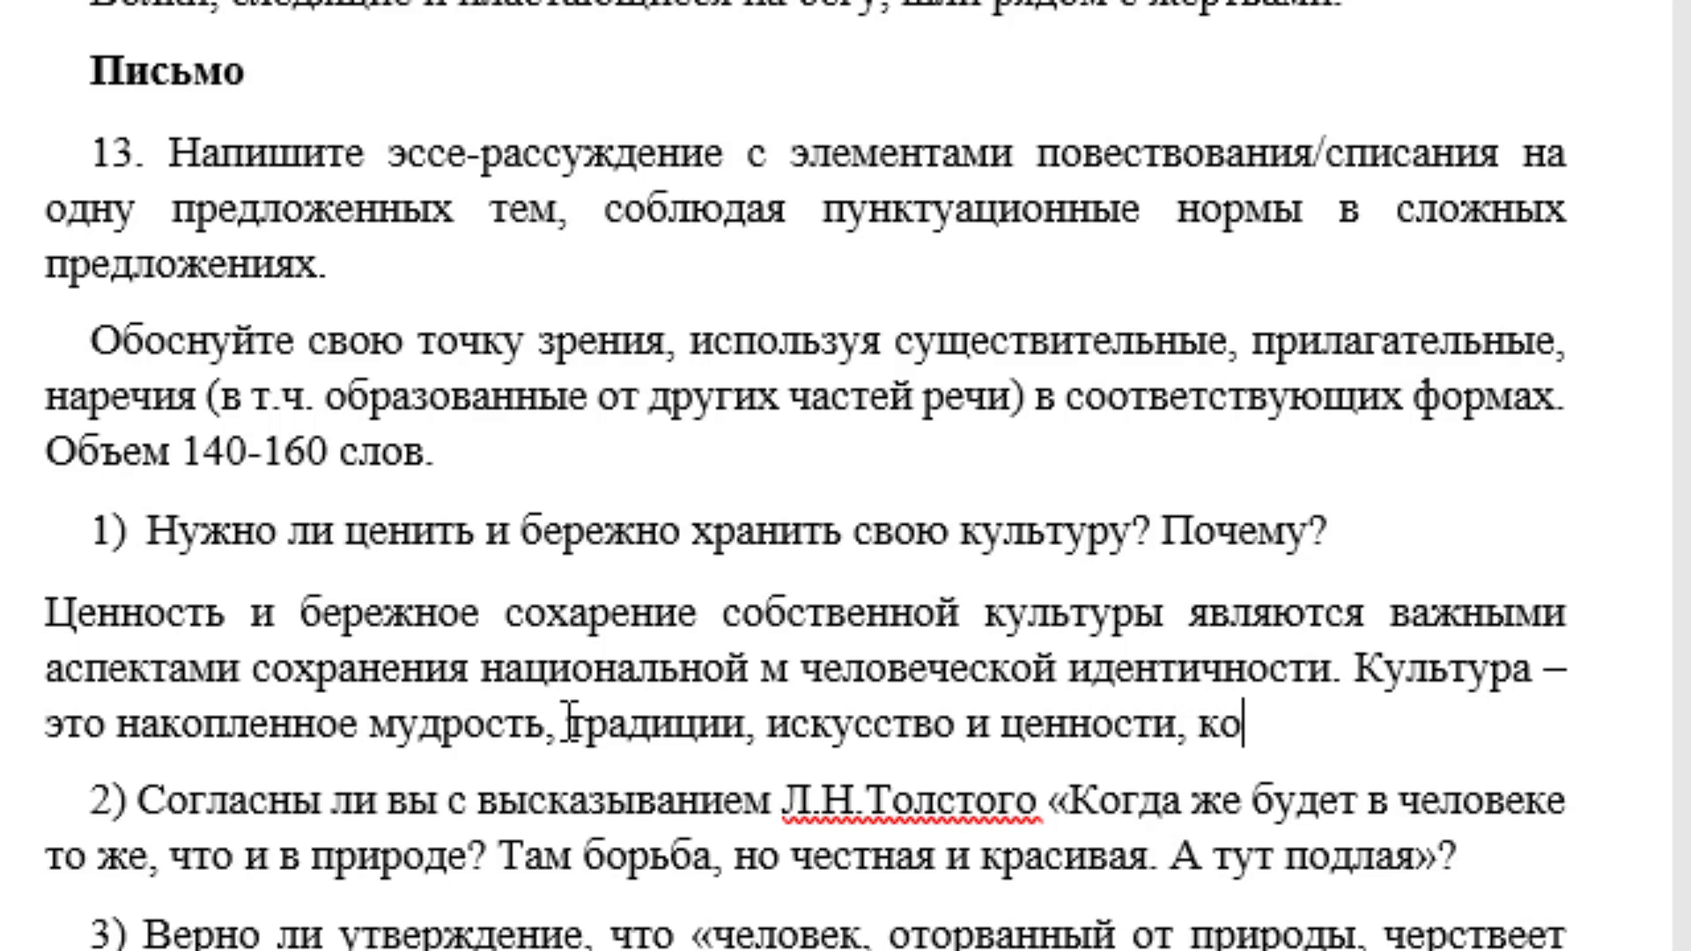
{"action": "type", "text": "торо"}
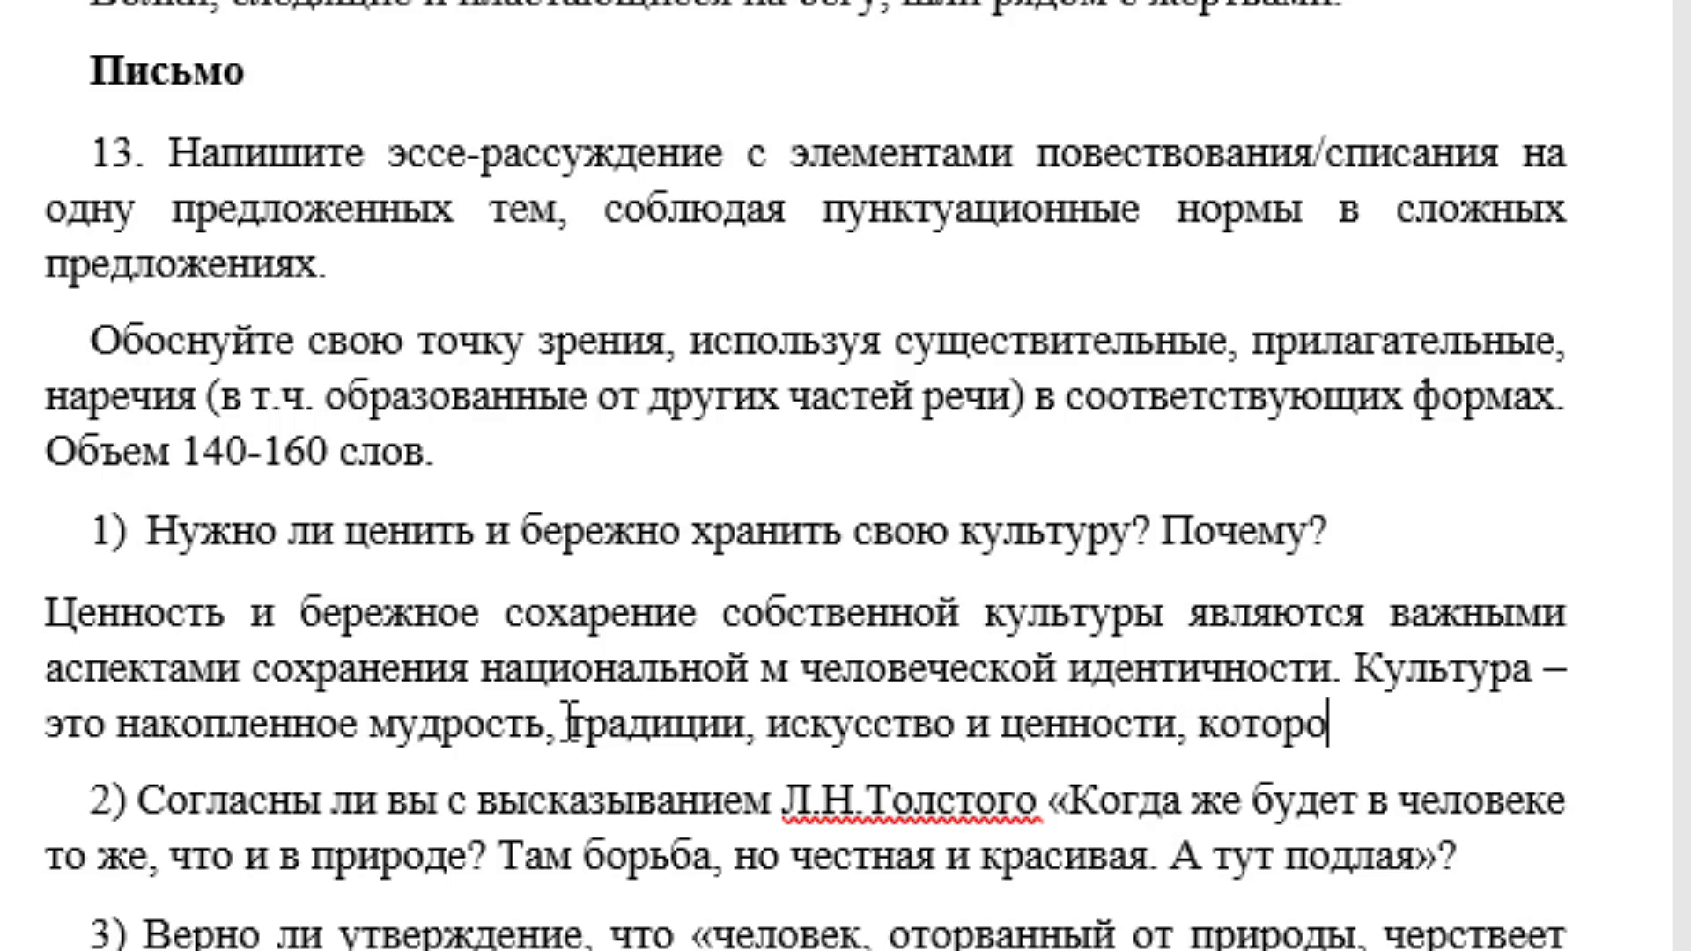
{"action": "key", "text": "BackSpace"}
{"action": "type", "text": "ые о"}
{"action": "type", "text": "пре"}
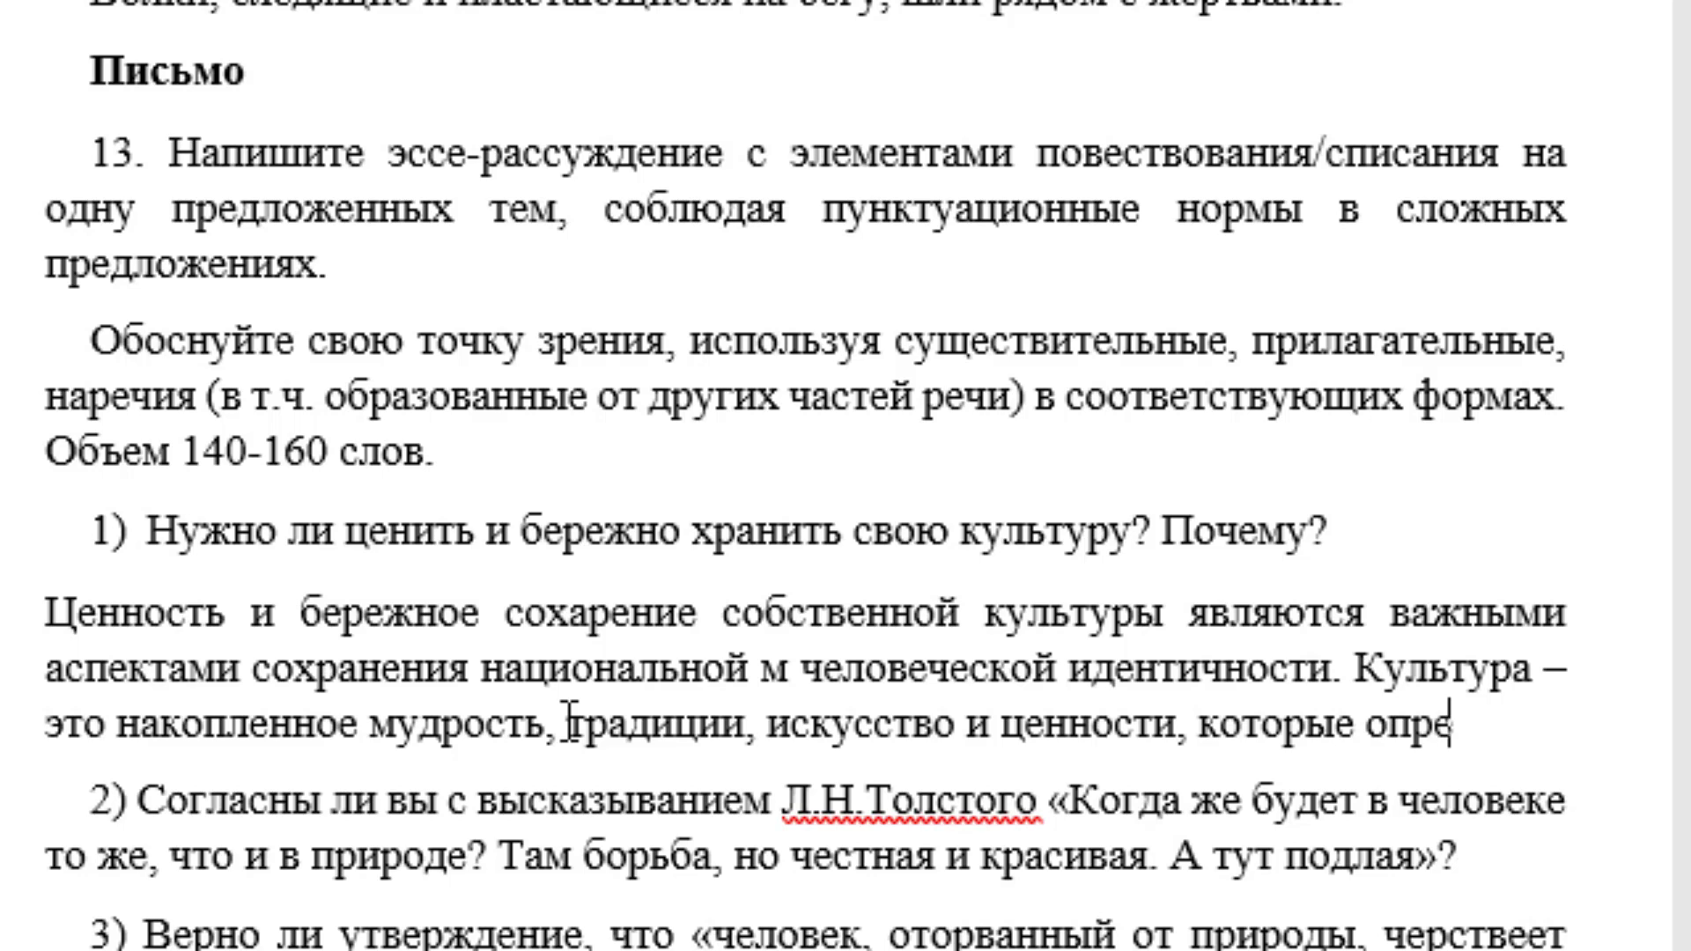
{"action": "type", "text": "деляют ун"}
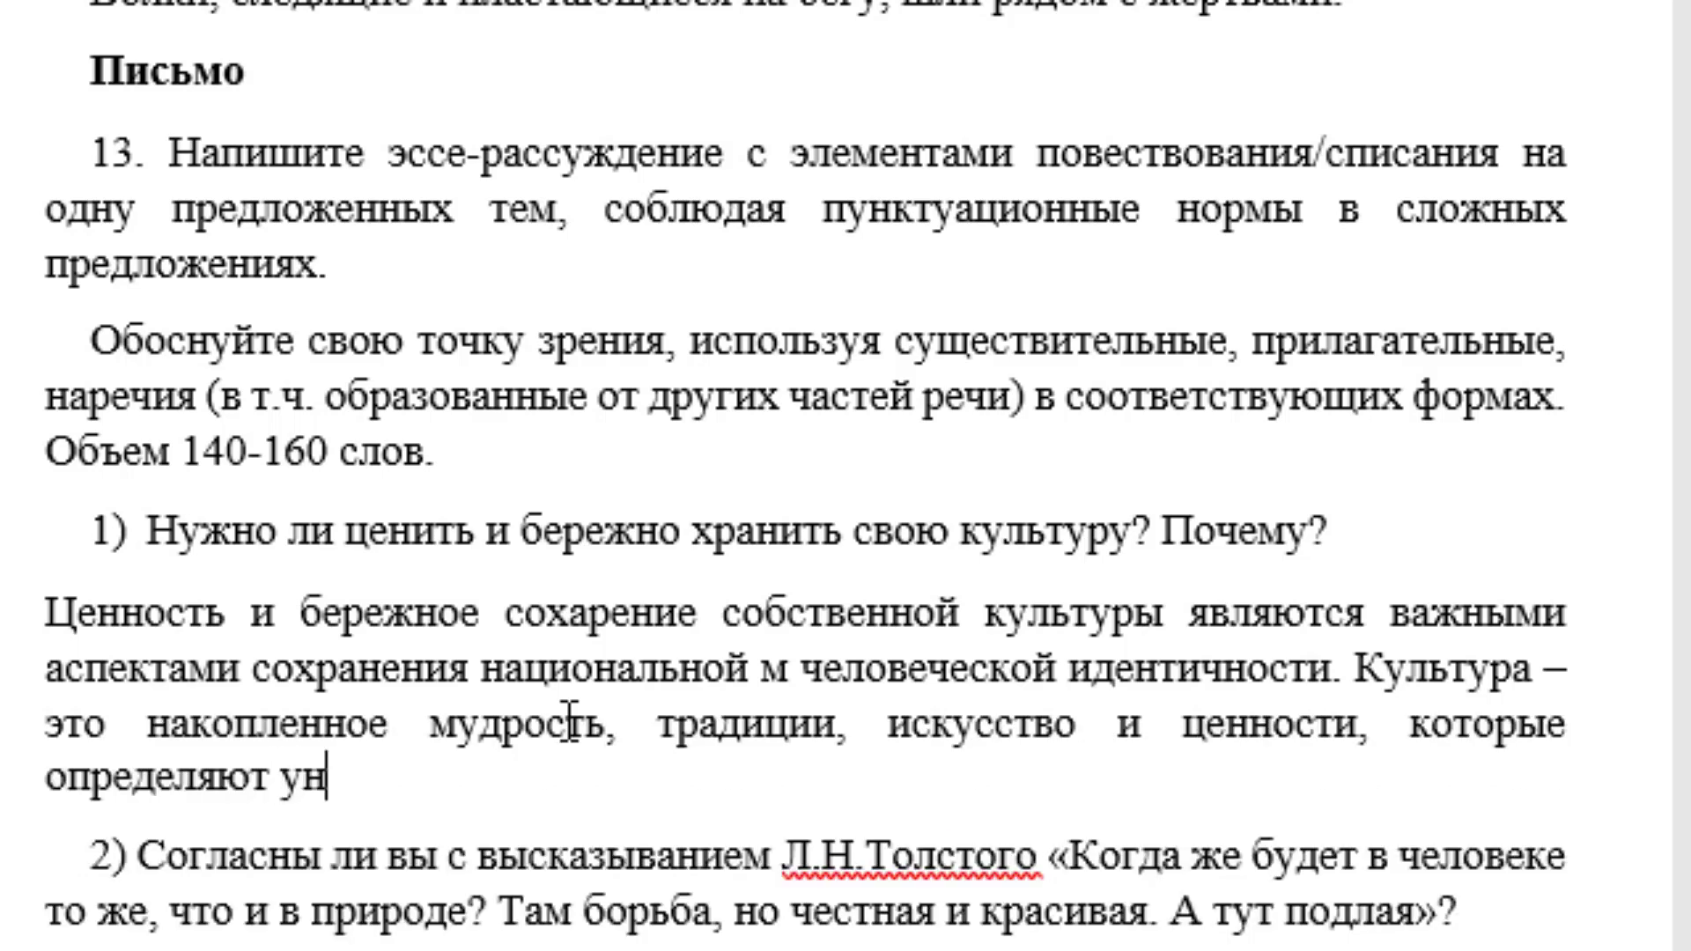
{"action": "type", "text": "икально"}
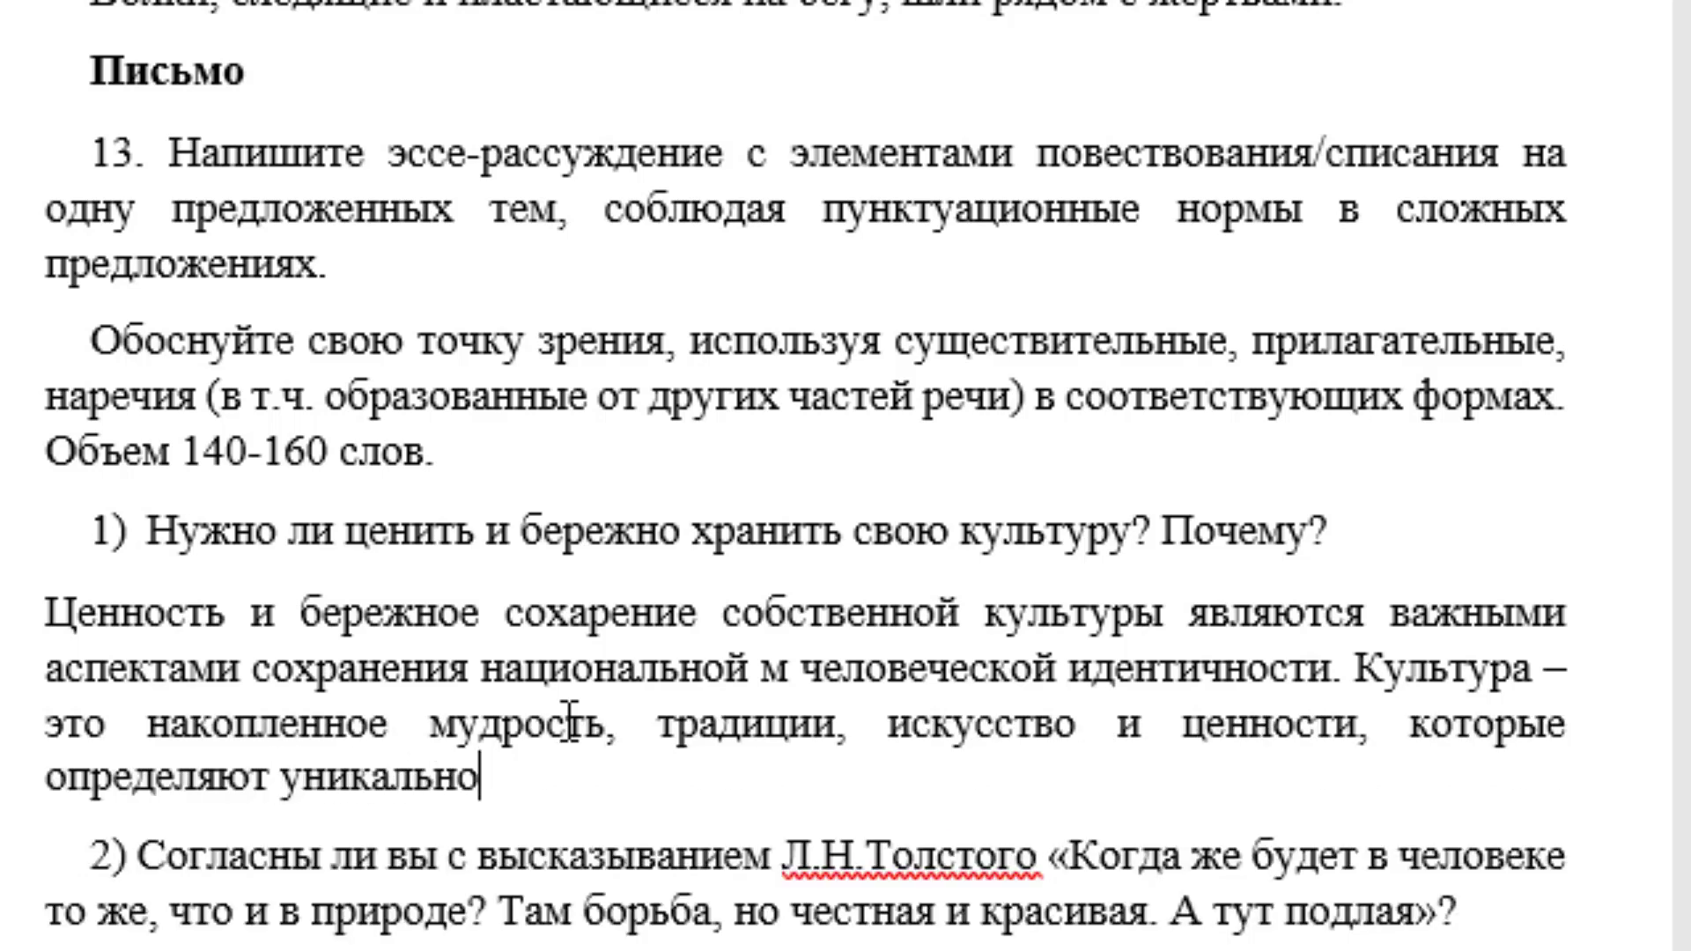
{"action": "type", "text": "сть кажд"}
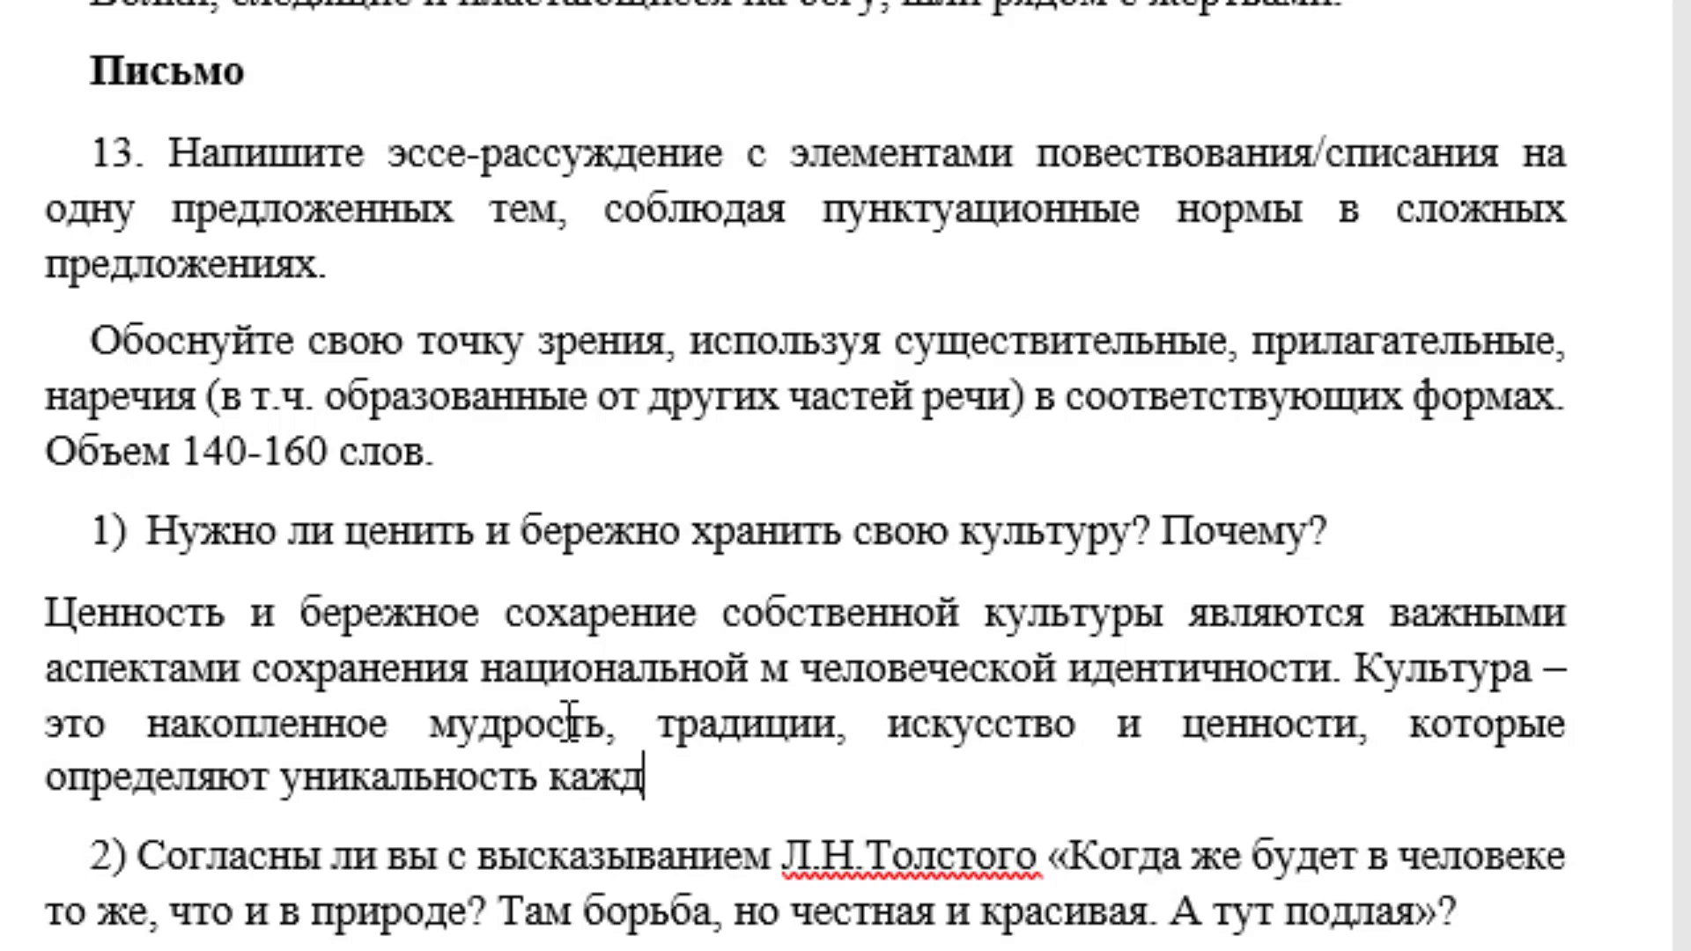
{"action": "type", "text": "ой наци"}
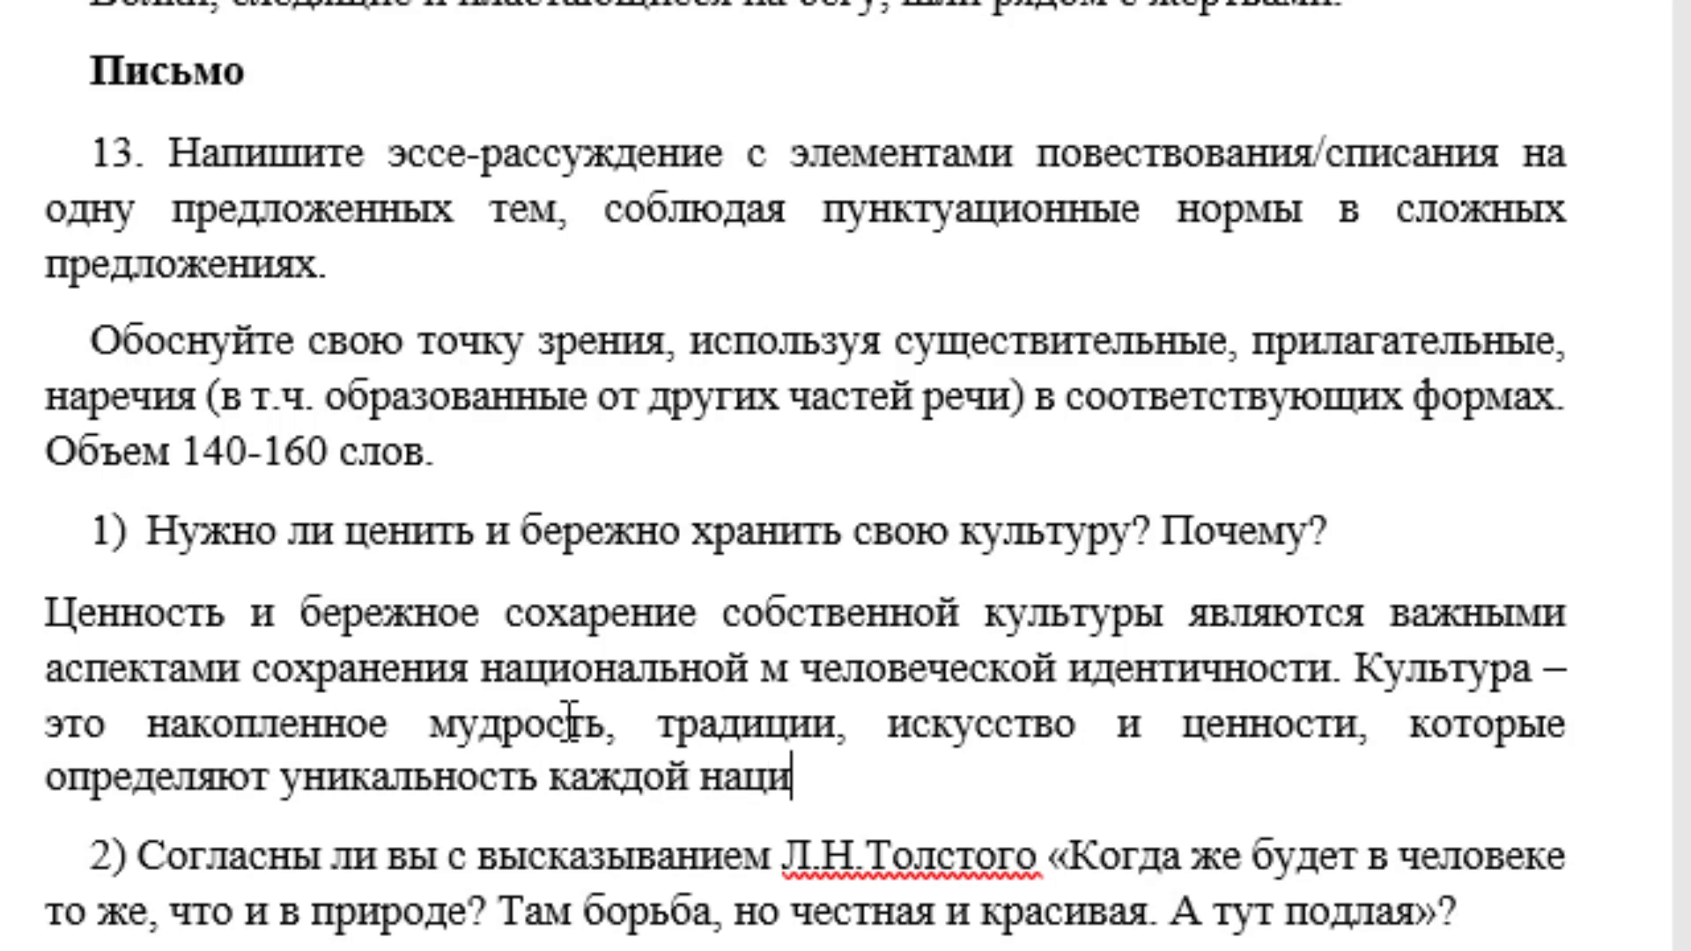
{"action": "type", "text": "и и сообще"}
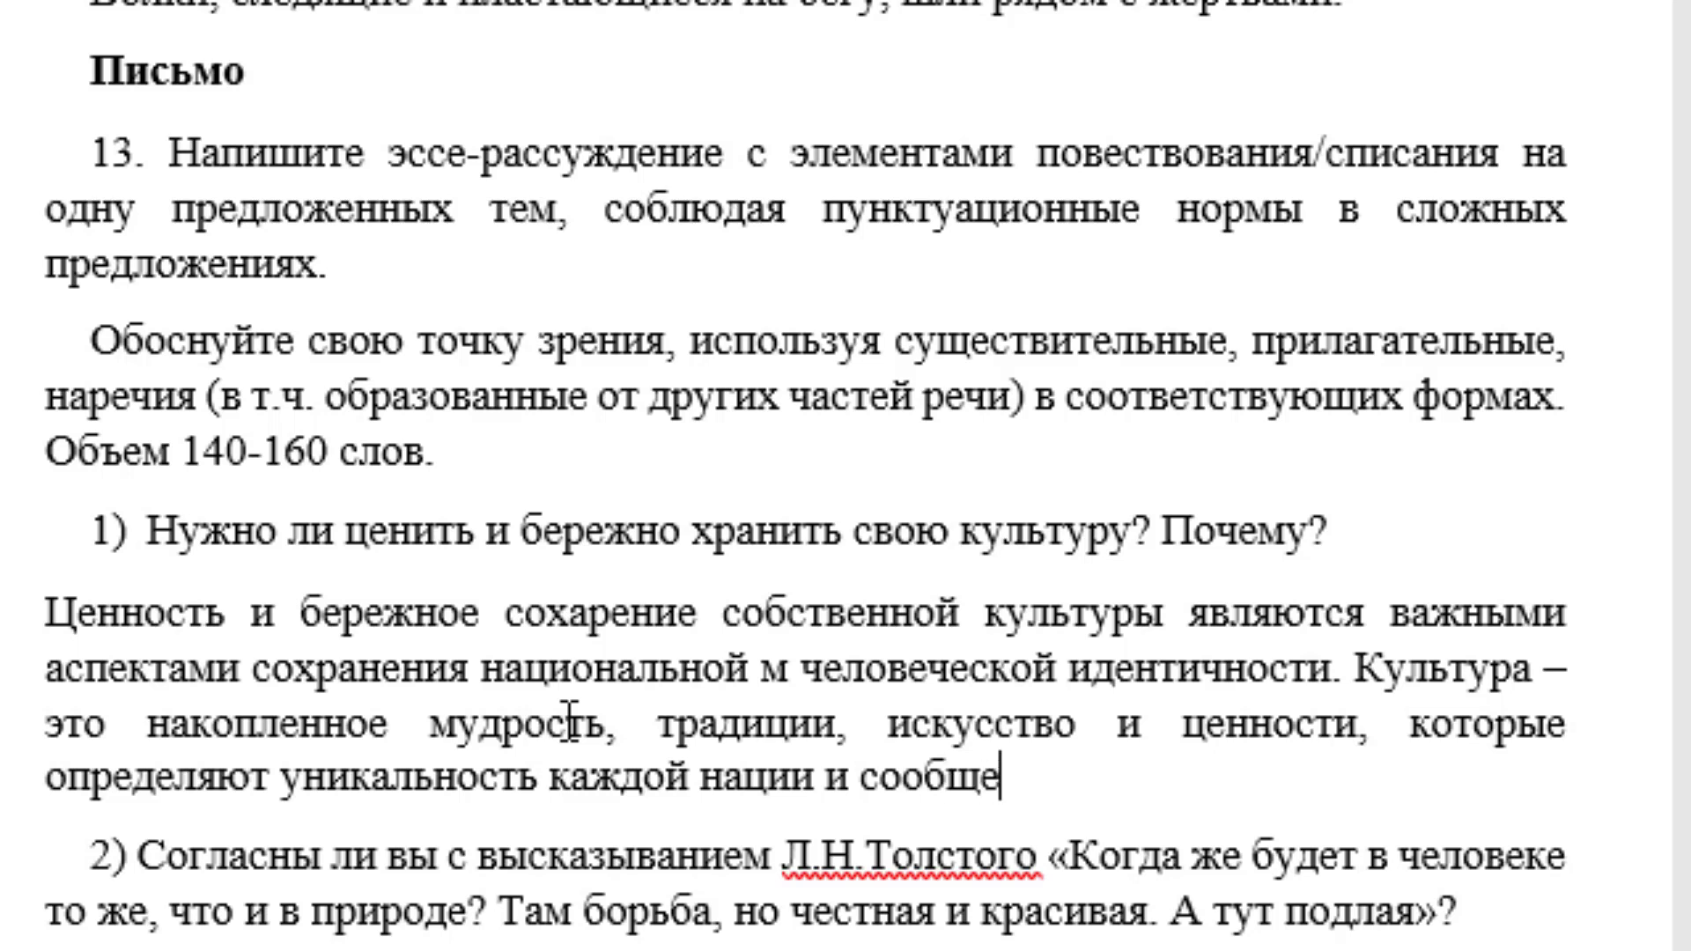
{"action": "type", "text": "ства."}
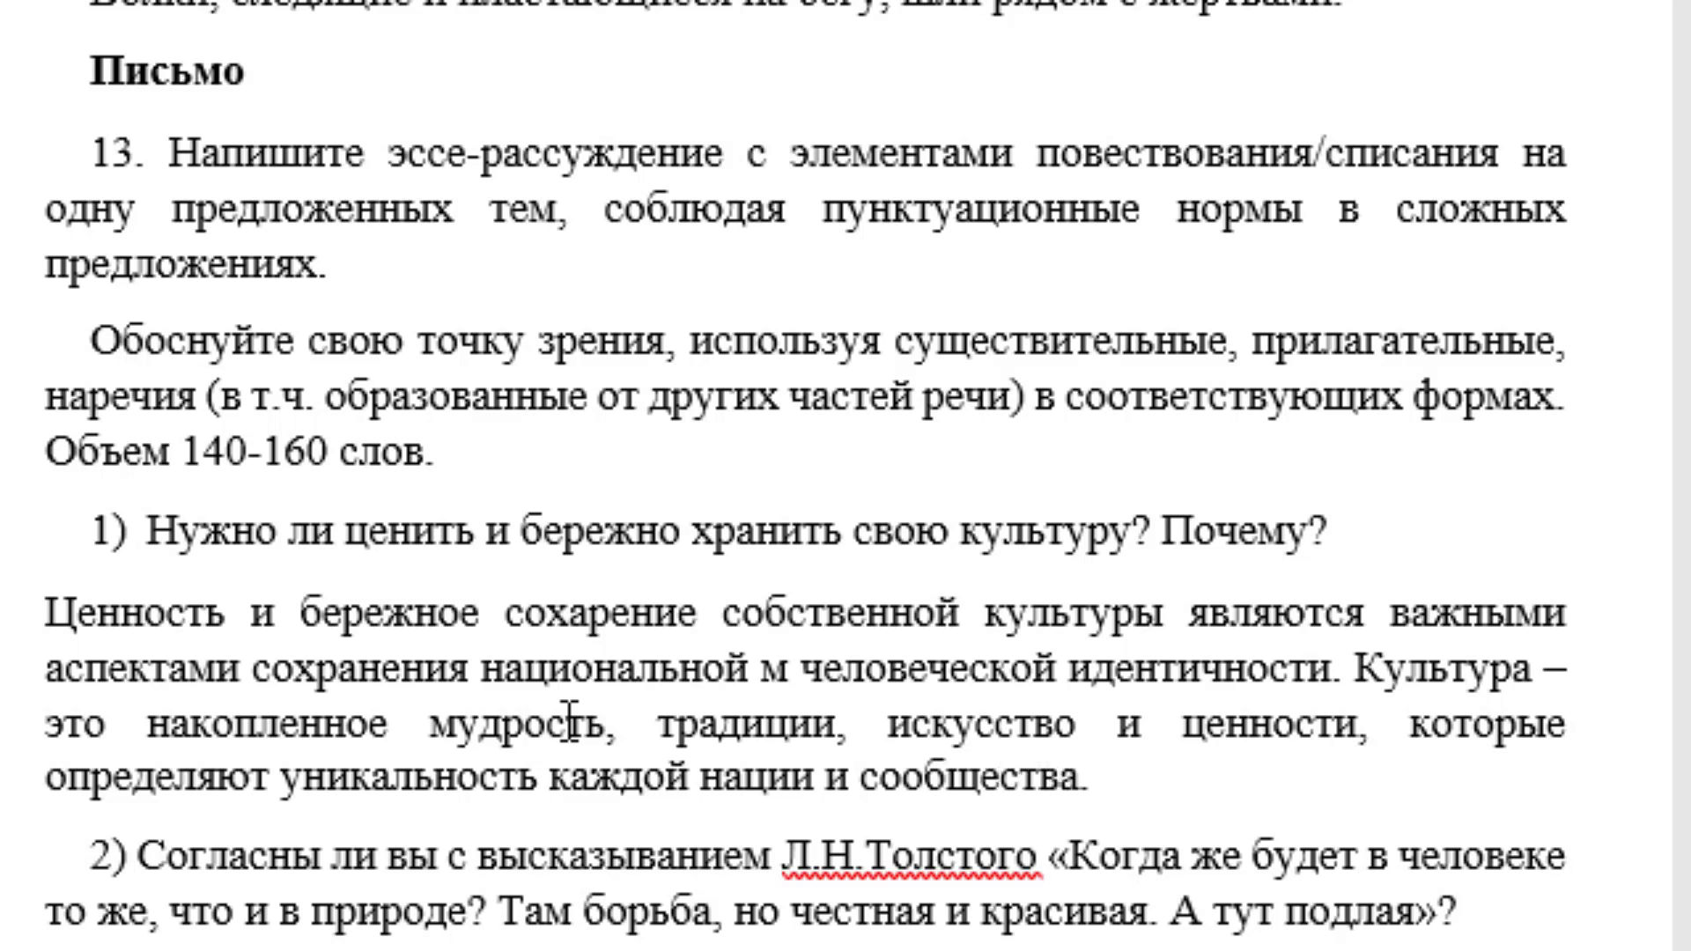
{"action": "key", "text": "Return"}
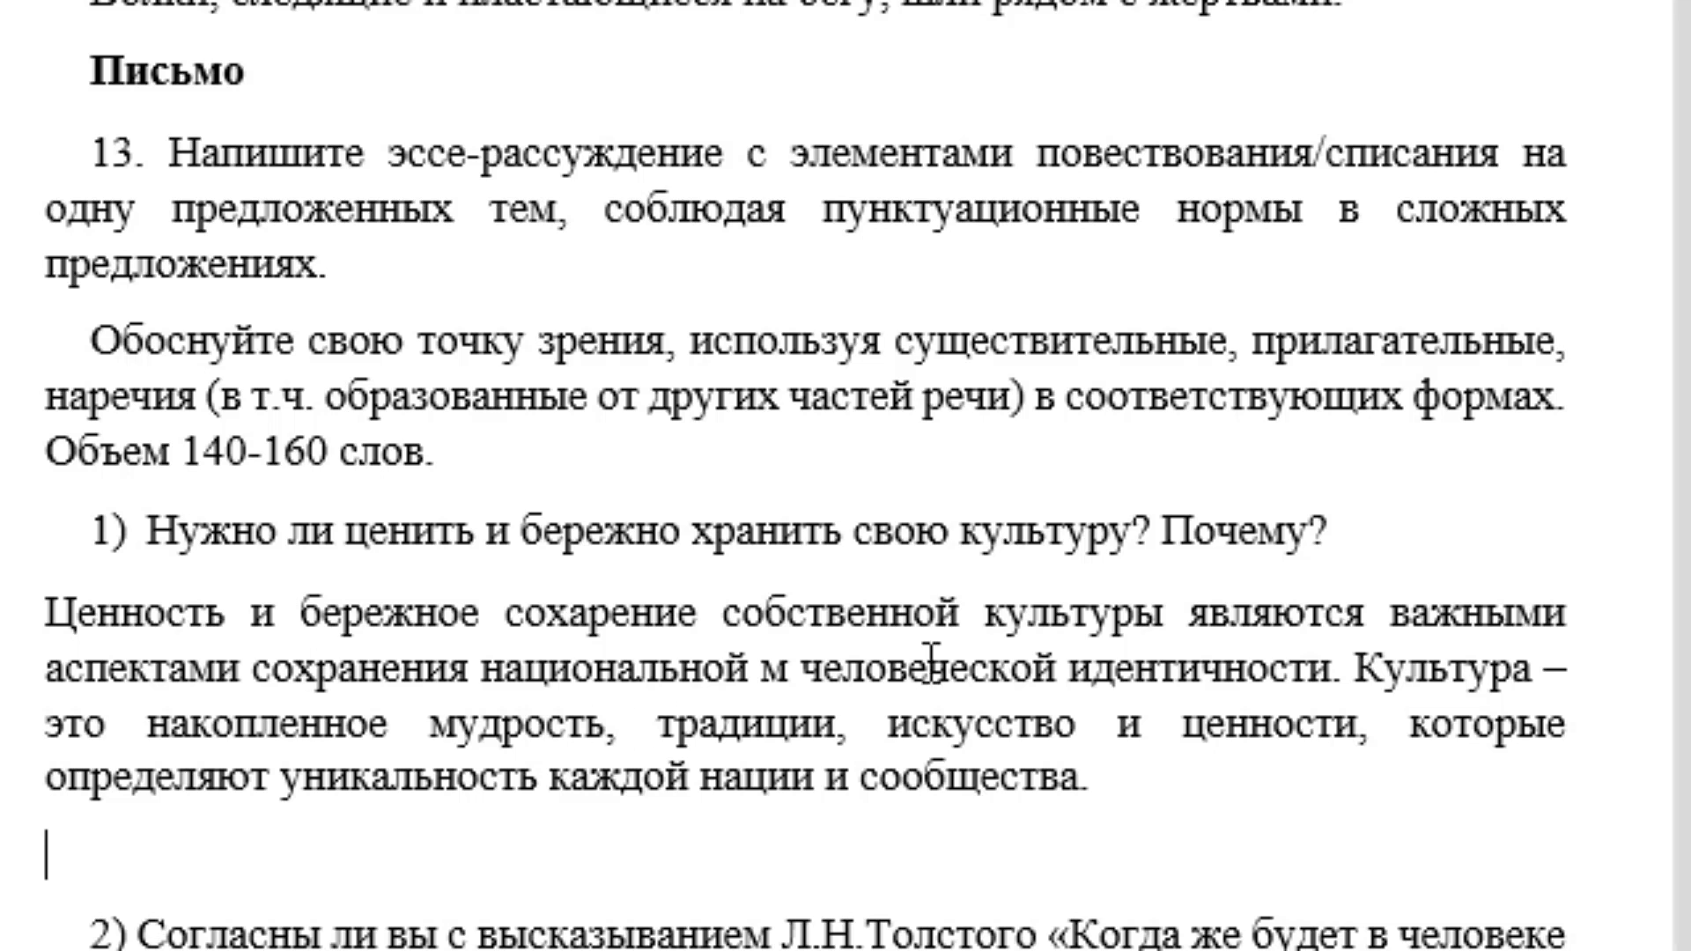
Write 'Во первых культура служит своего рода духовным корням, на которых строится идентичность людей…'
{"action": "type", "text": "Во -"}
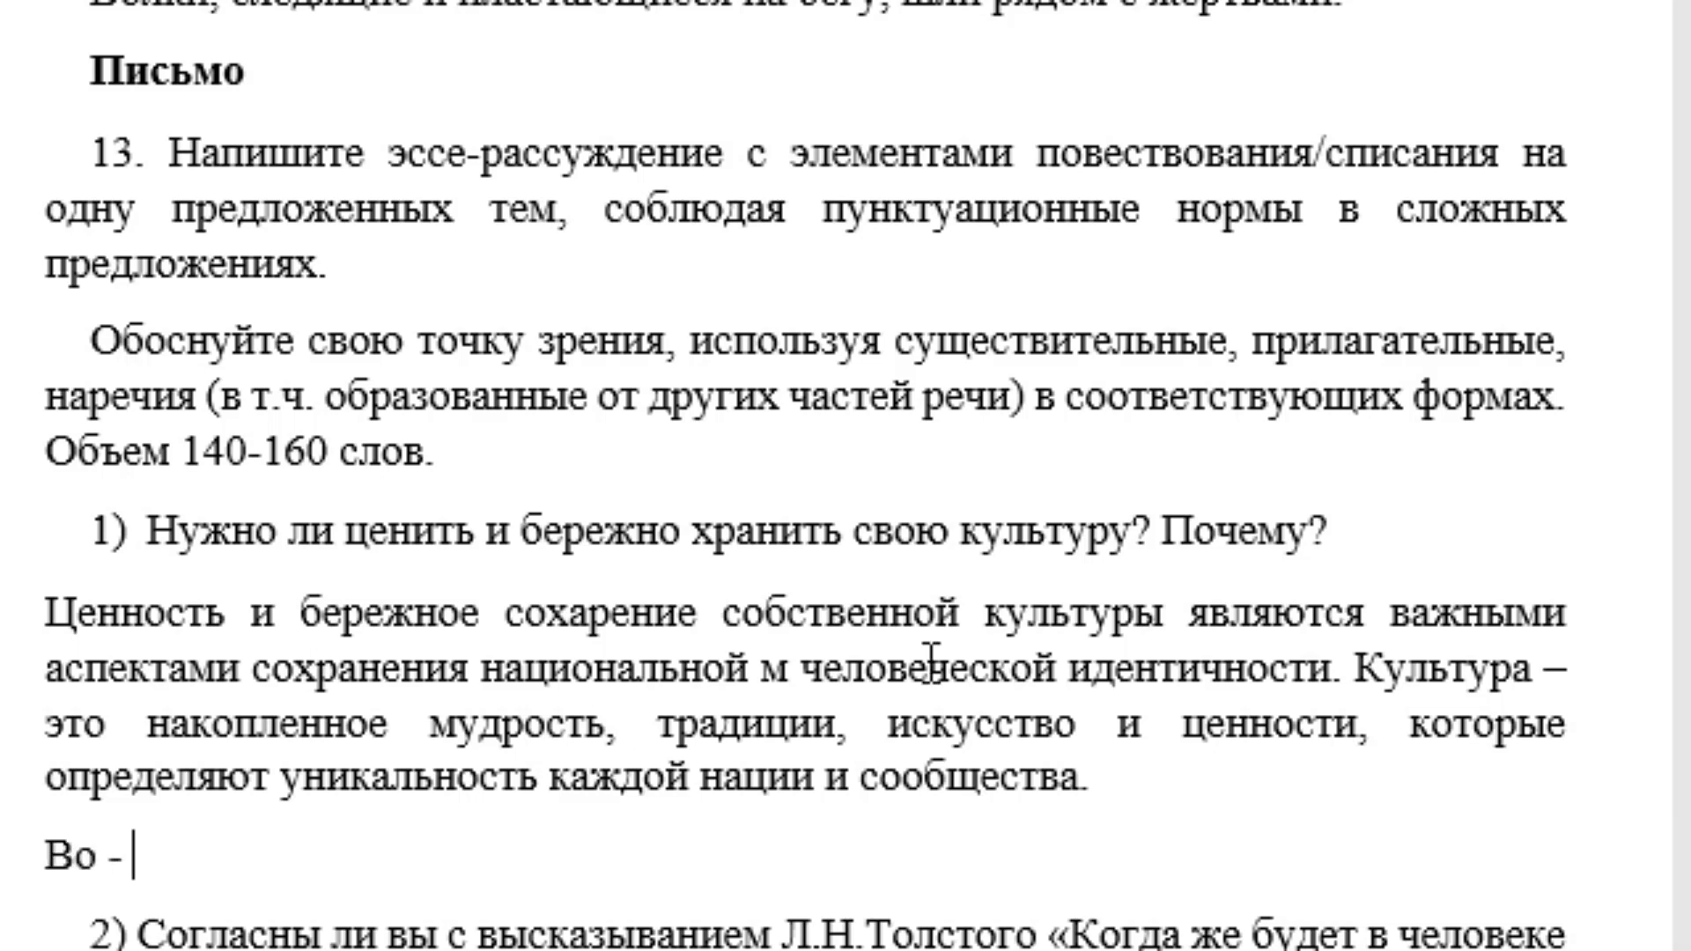
{"action": "type", "text": "первых к"}
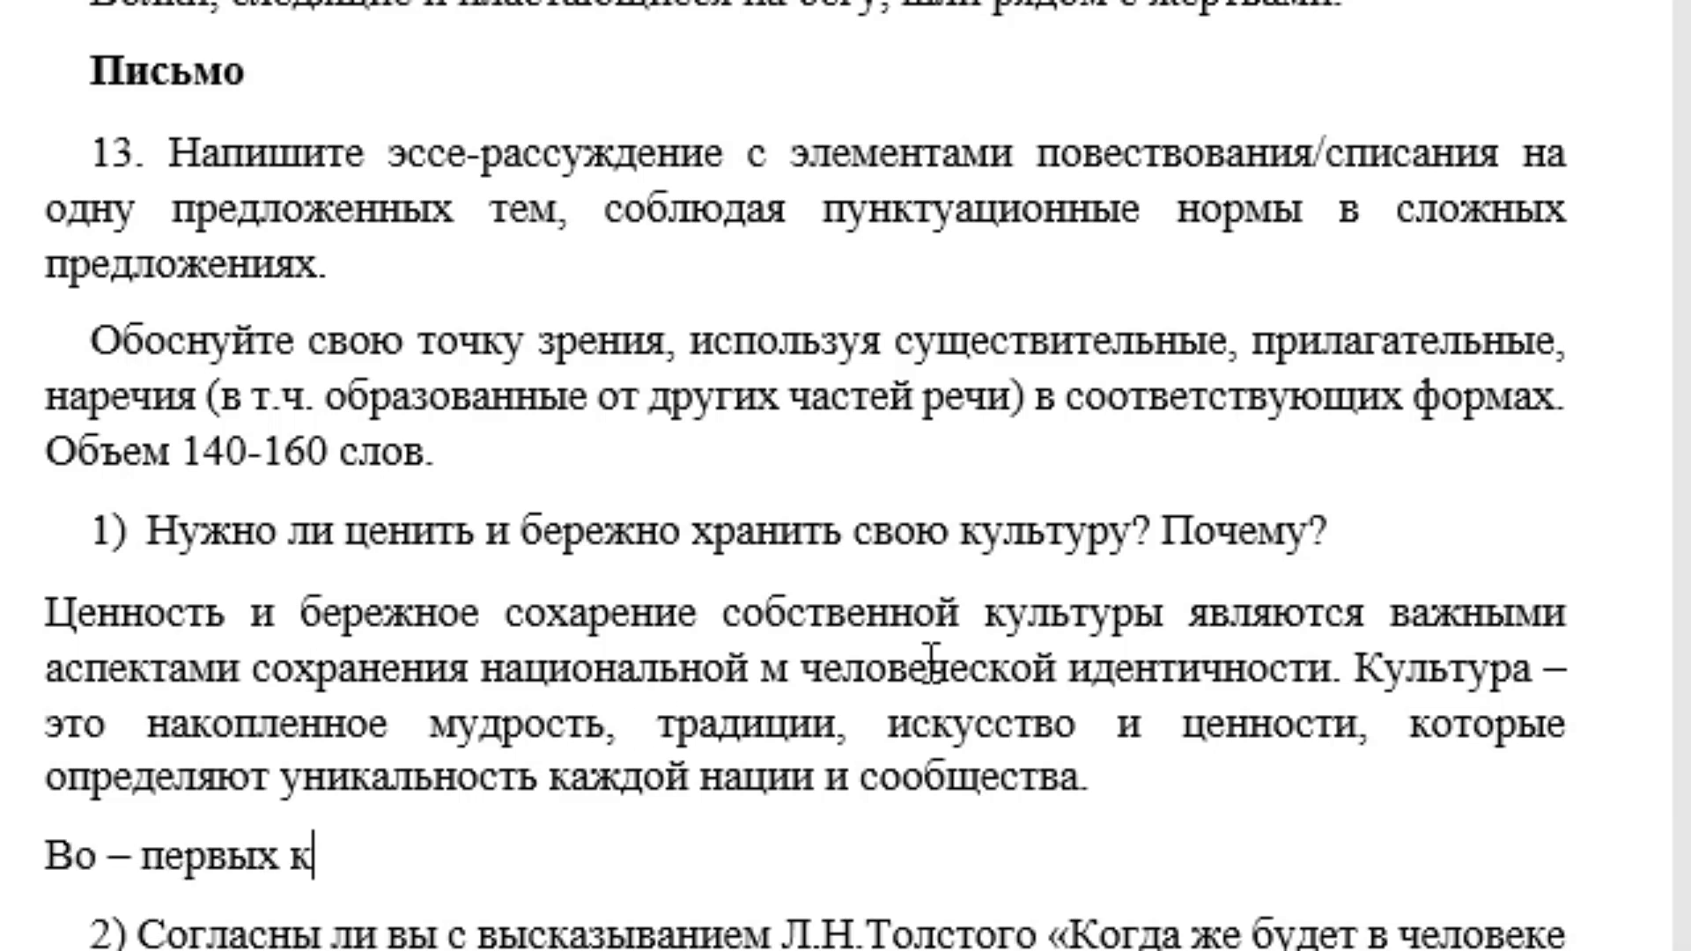
{"action": "type", "text": "ультура с"}
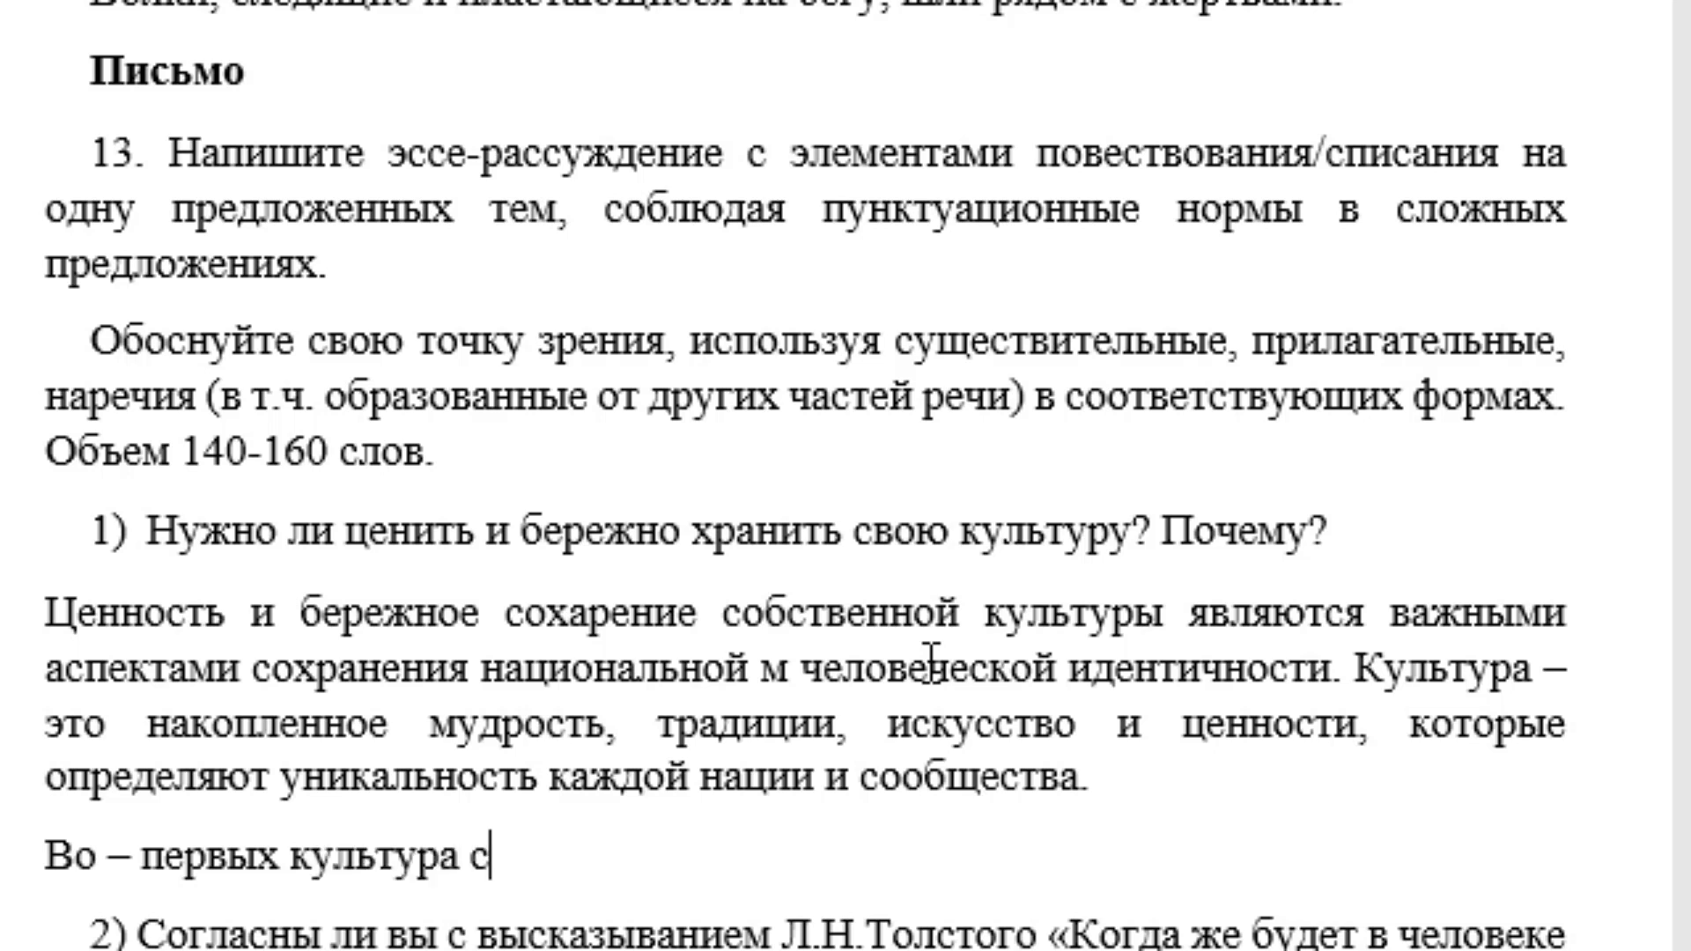
{"action": "type", "text": "д"}
{"action": "key", "text": "BackSpace"}
{"action": "type", "text": "л"}
{"action": "type", "text": "ужит со"}
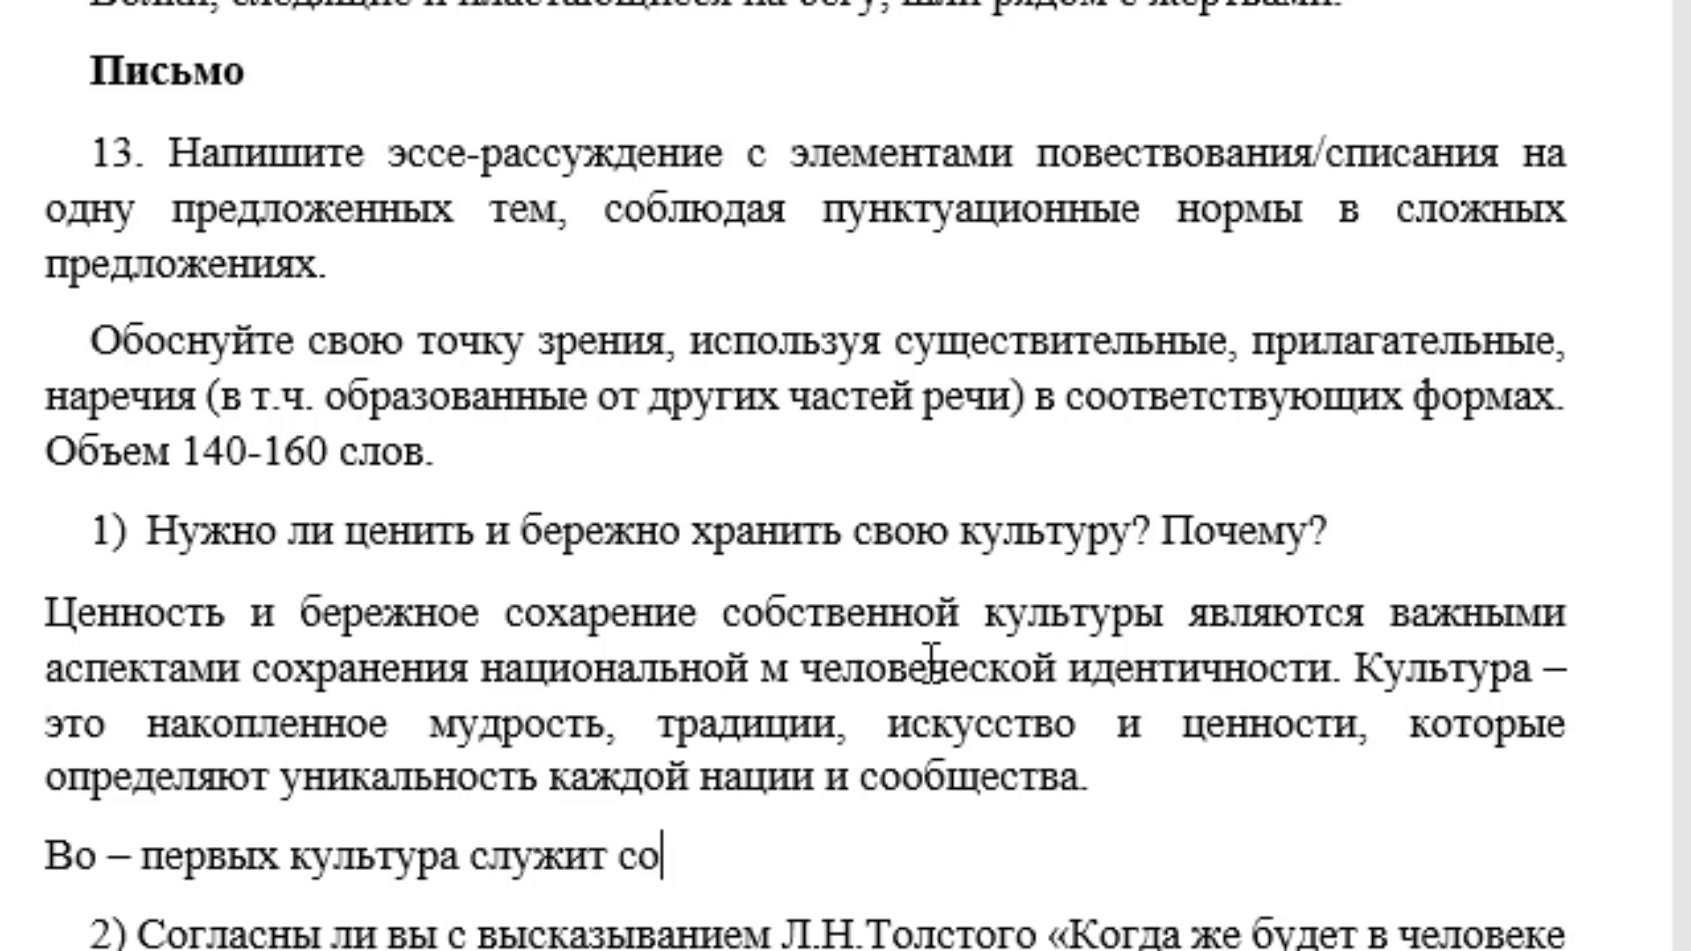
{"action": "key", "text": "BackSpace"}
{"action": "type", "text": "воег"}
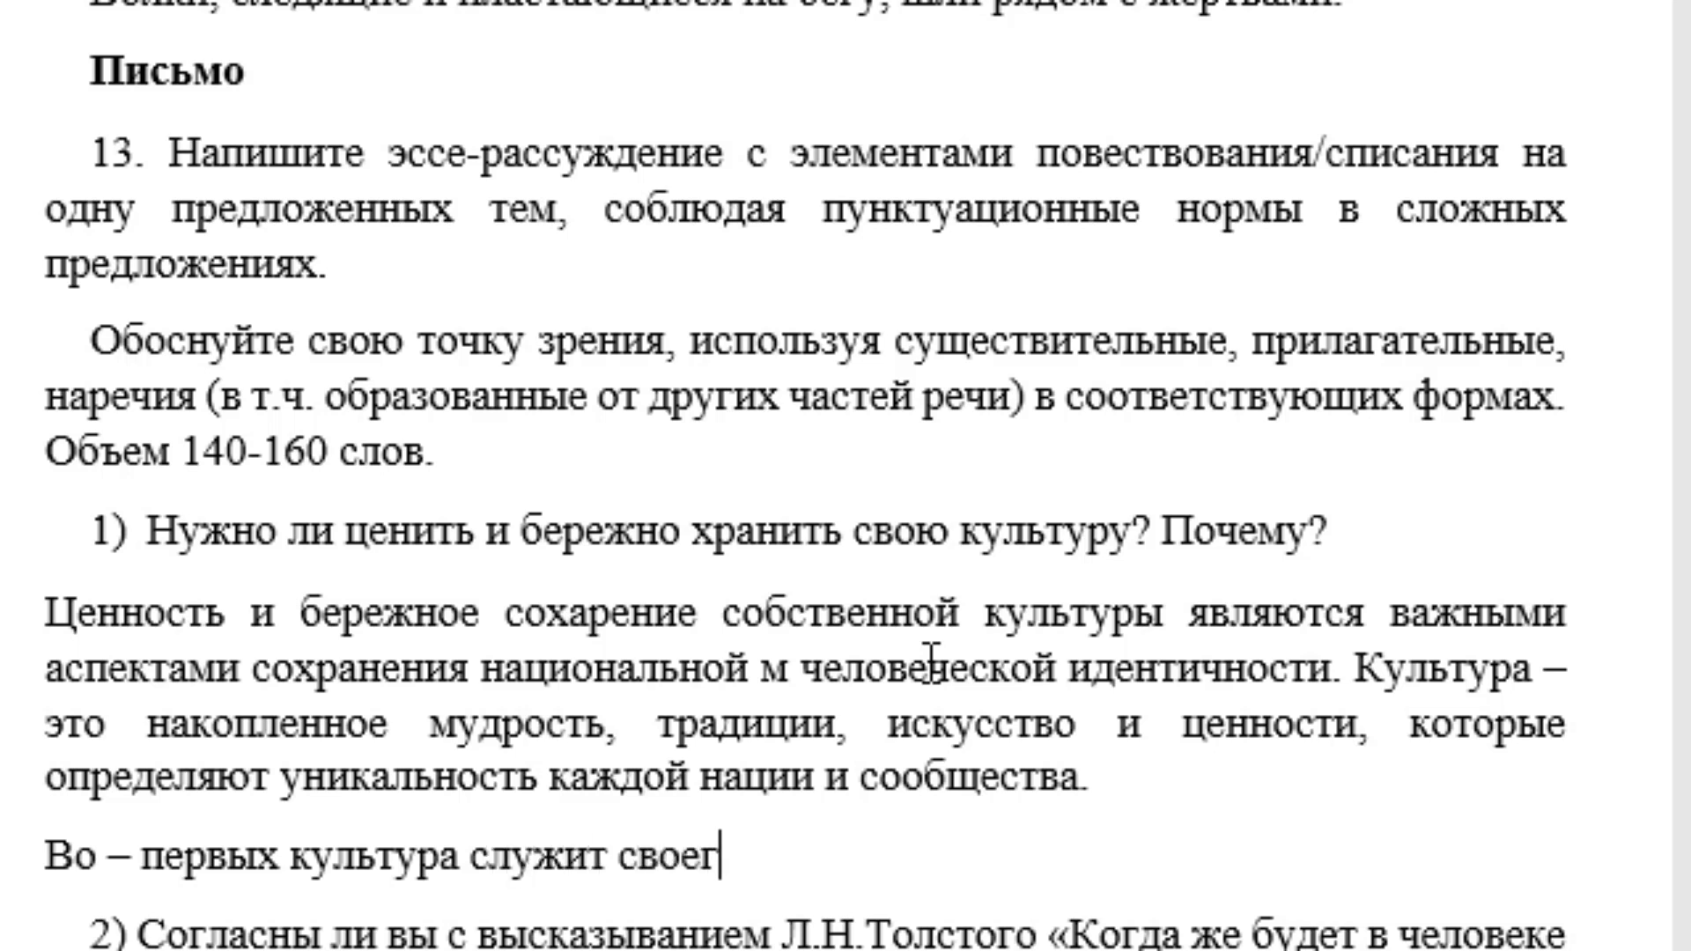
{"action": "type", "text": "орода"}
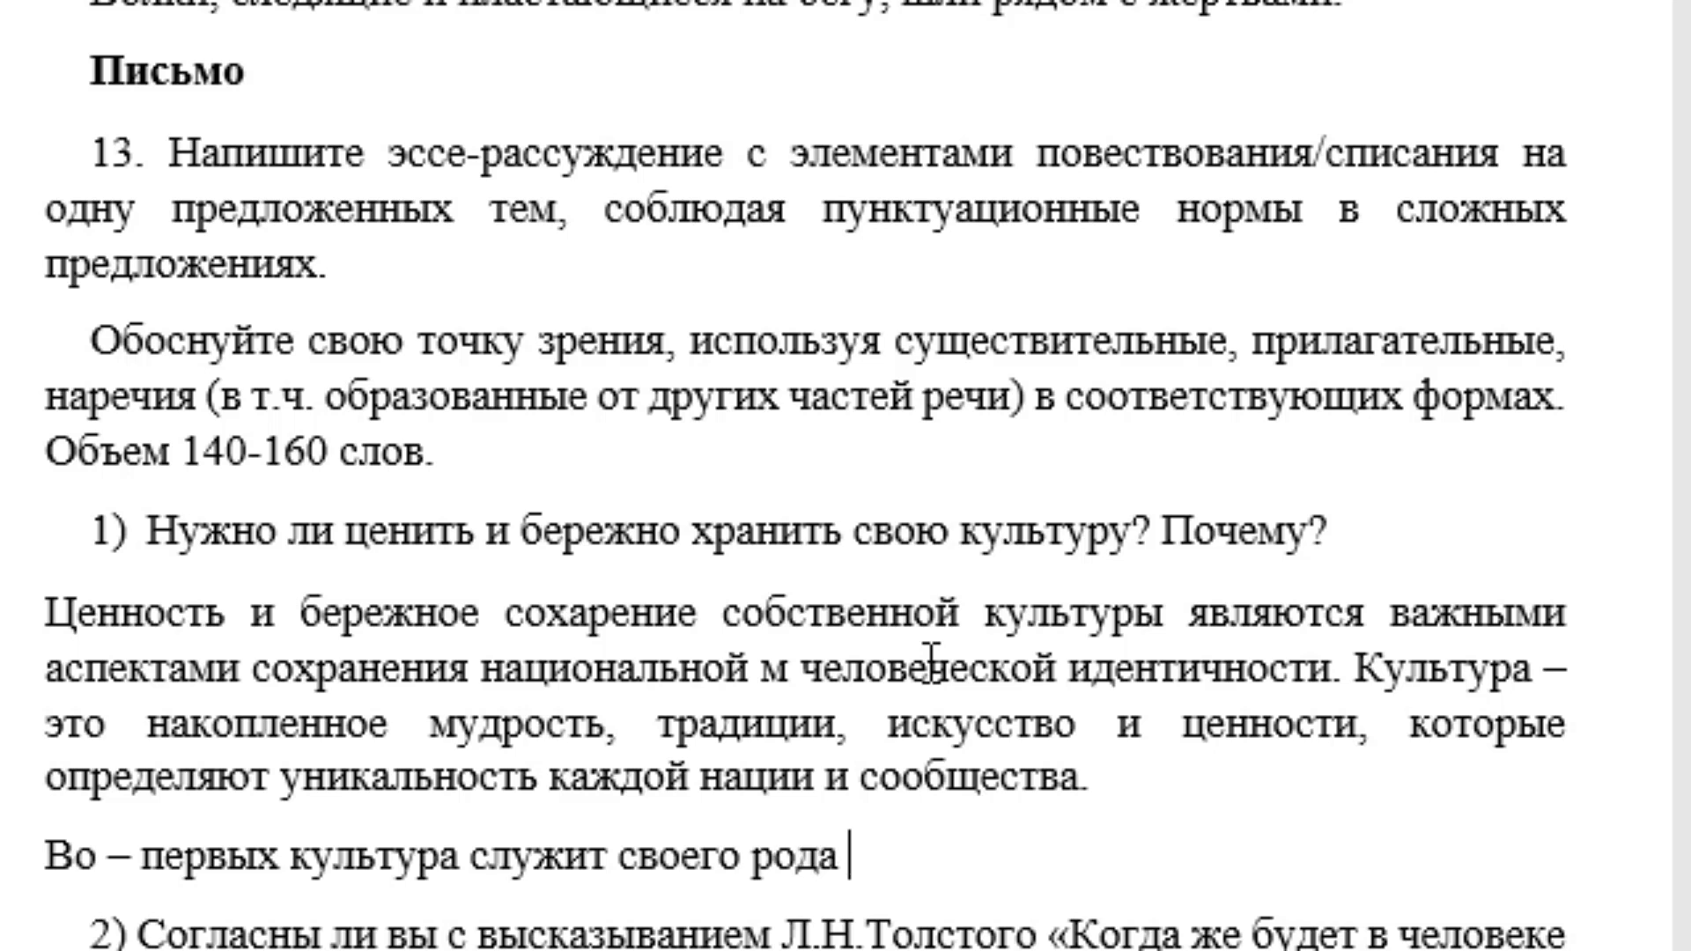
{"action": "type", "text": " ж"}
{"action": "key", "text": "BackSpace"}
{"action": "type", "text": "д"}
{"action": "key", "text": "BackSpace"}
{"action": "type", "text": "дух"}
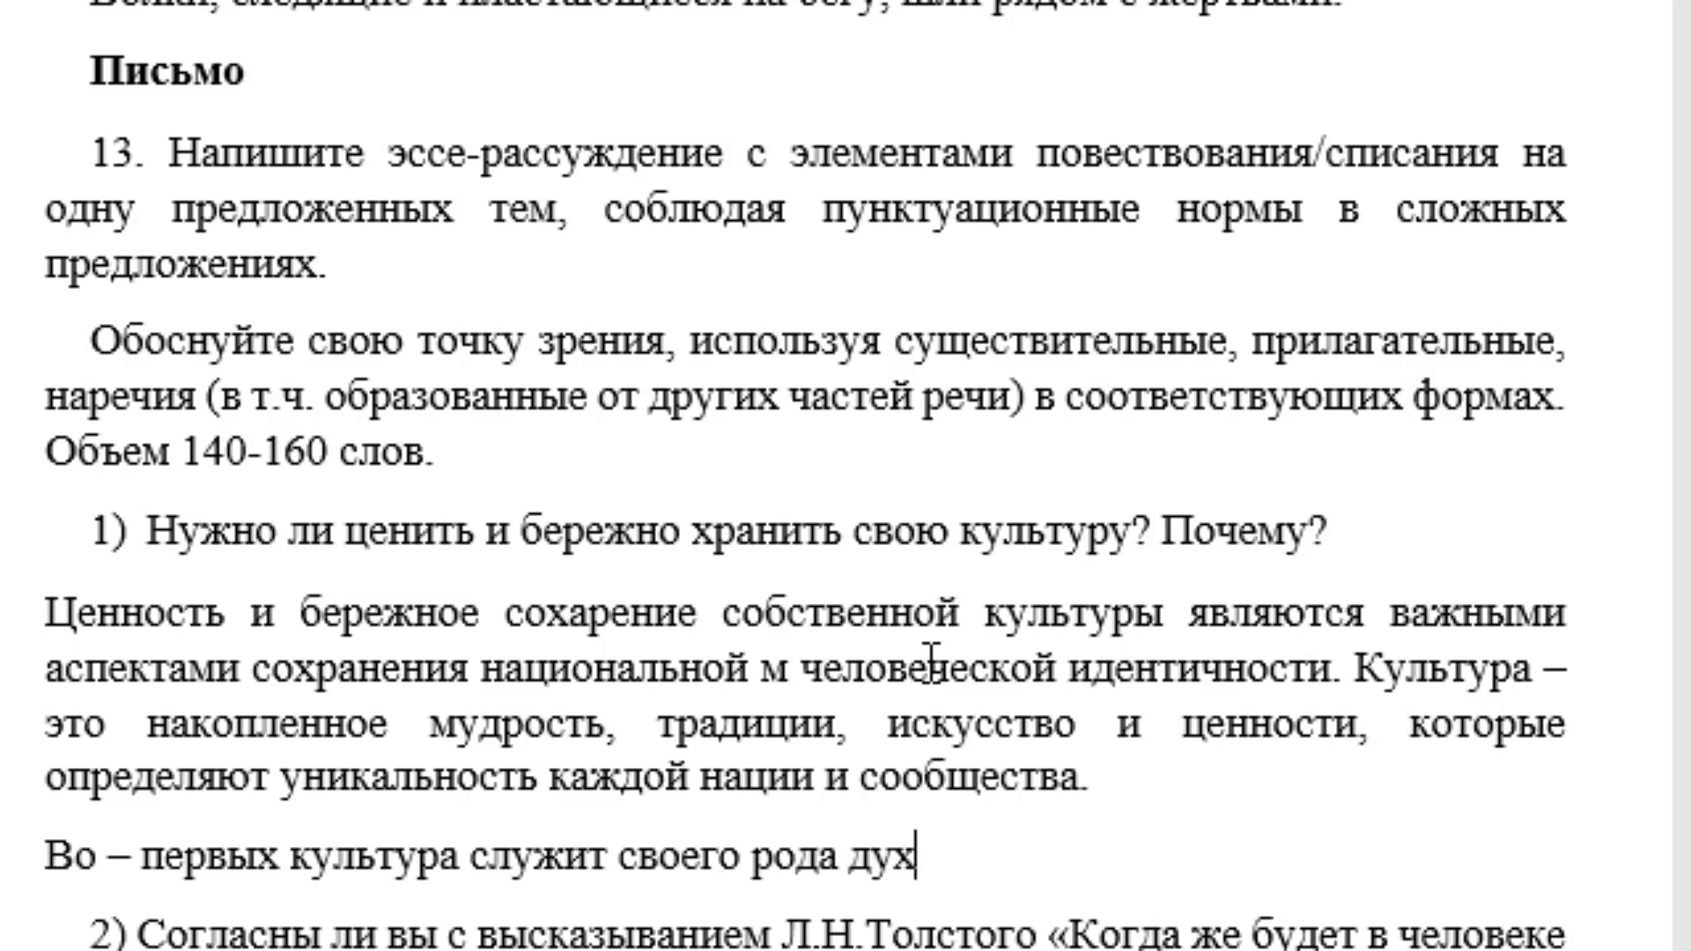
{"action": "type", "text": "овным "}
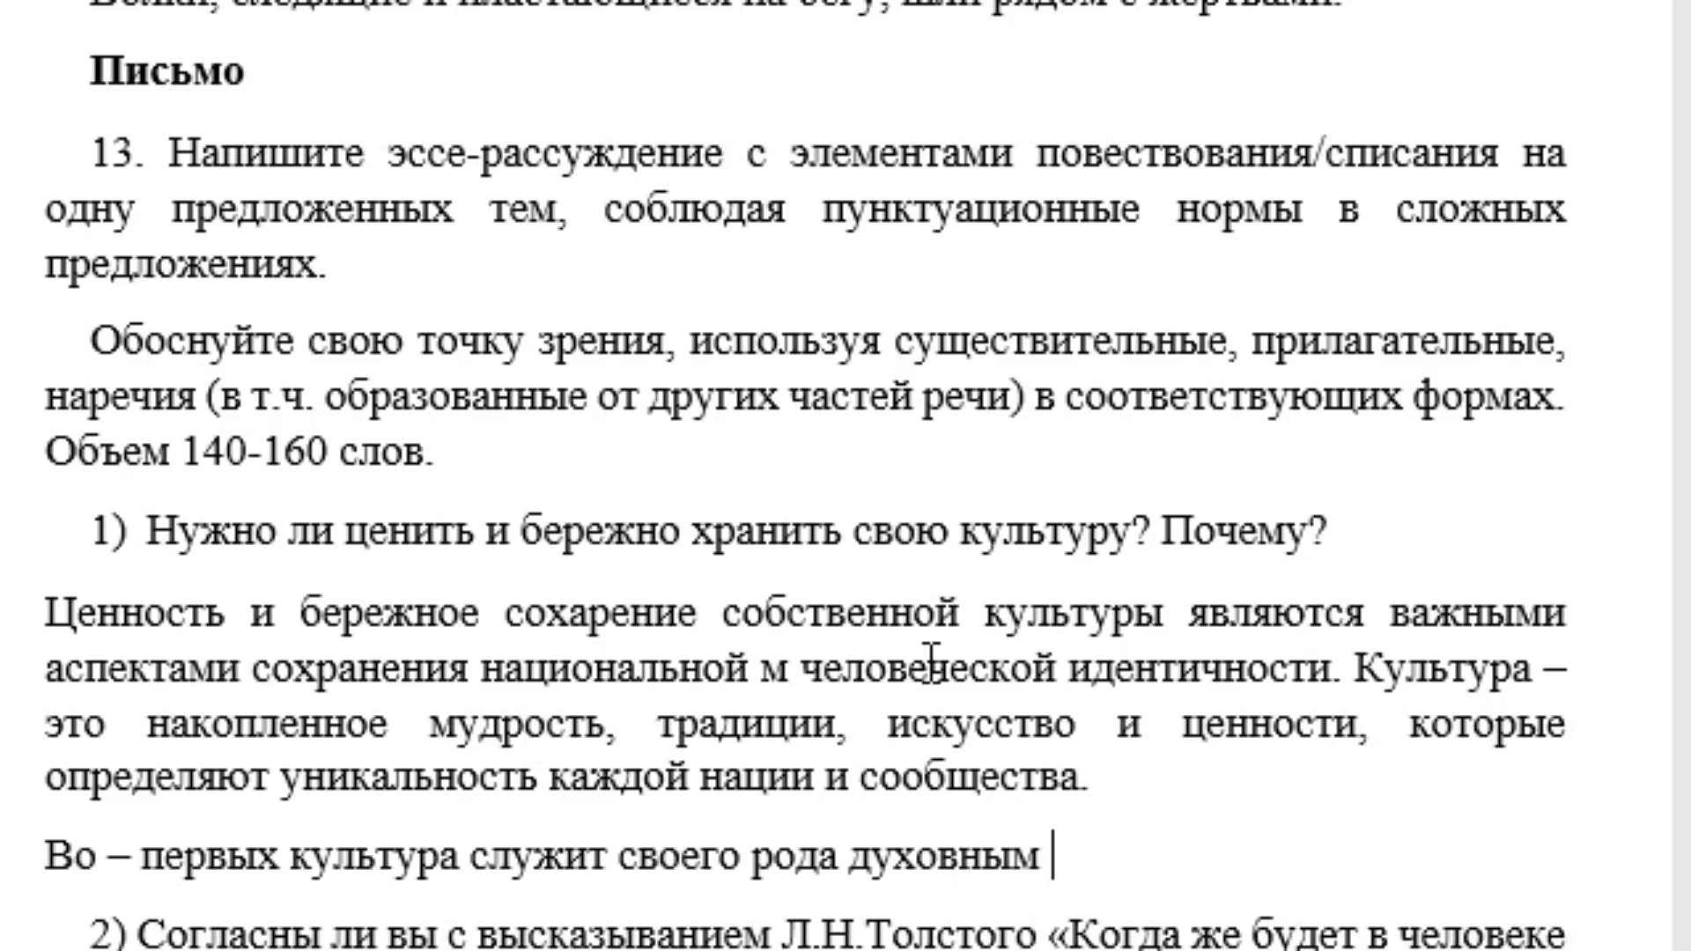
{"action": "type", "text": "корням"}
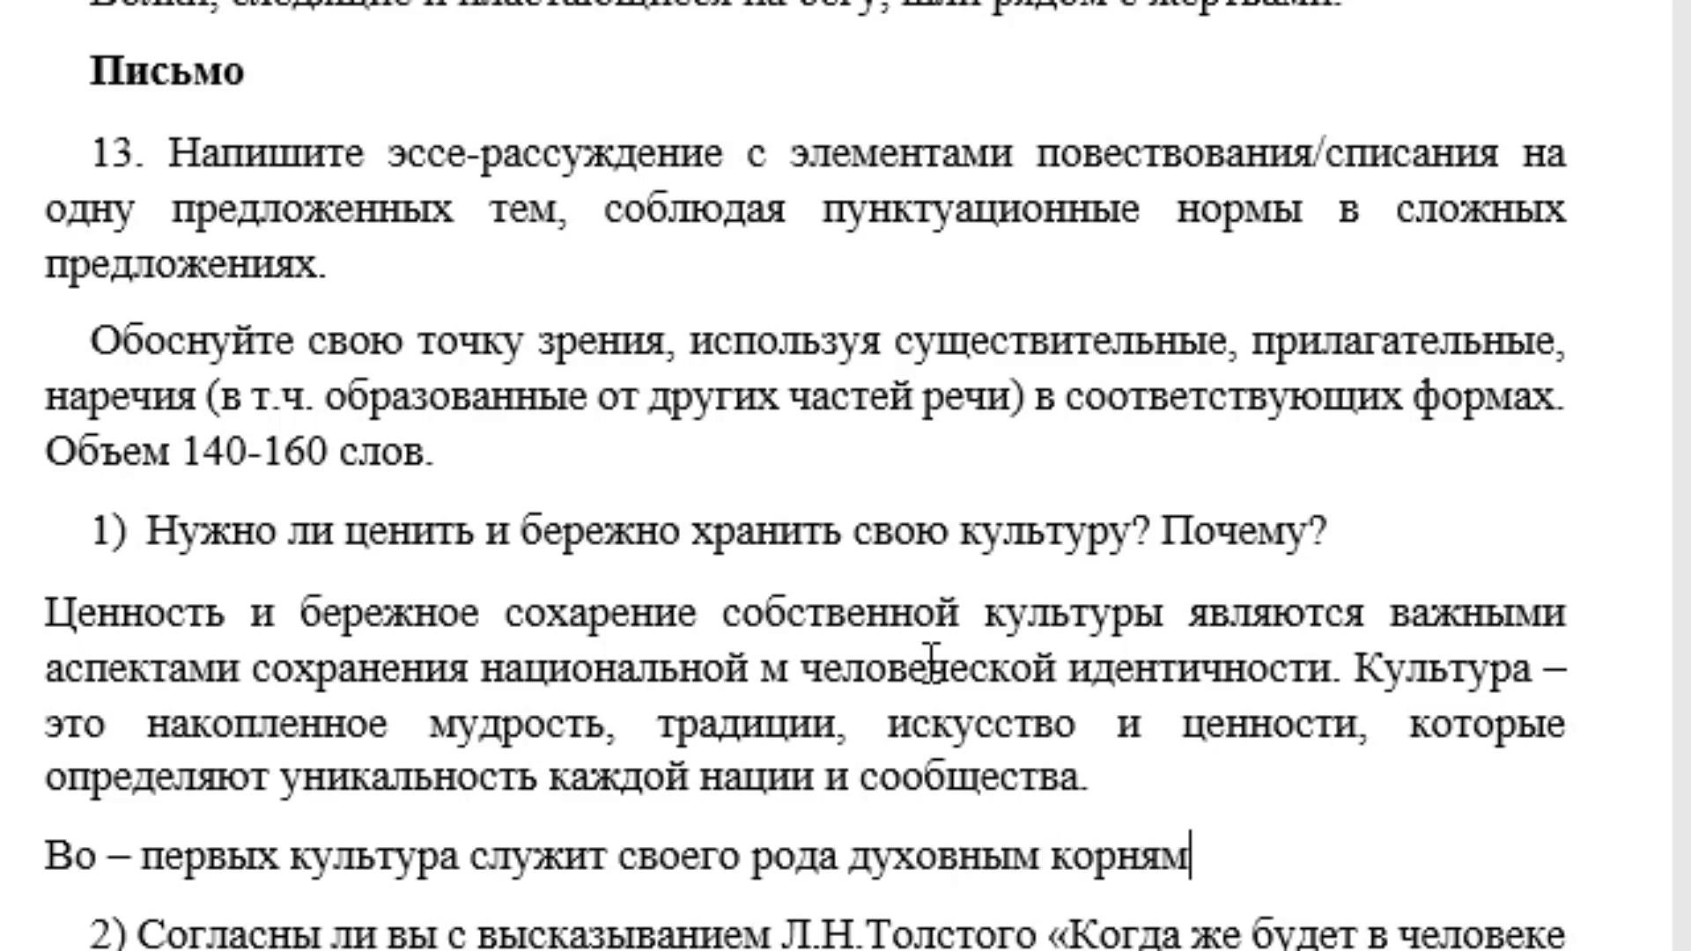
{"action": "type", "text": "6"}
{"action": "type", "text": " на кото"}
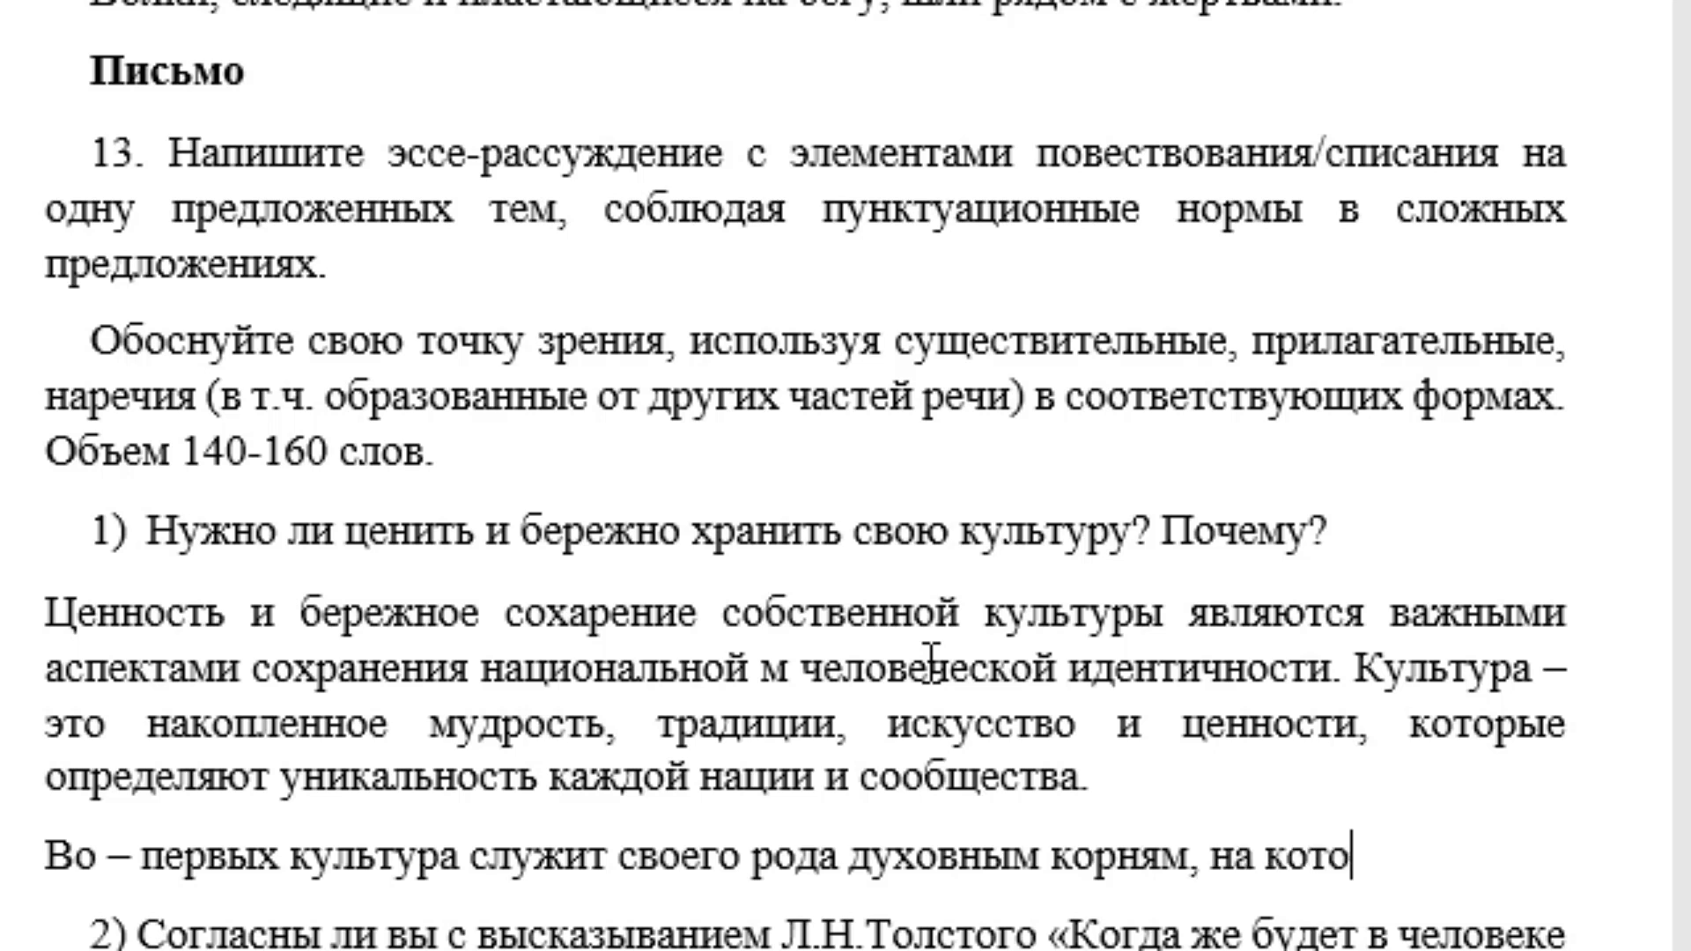
{"action": "type", "text": "рыхстр"}
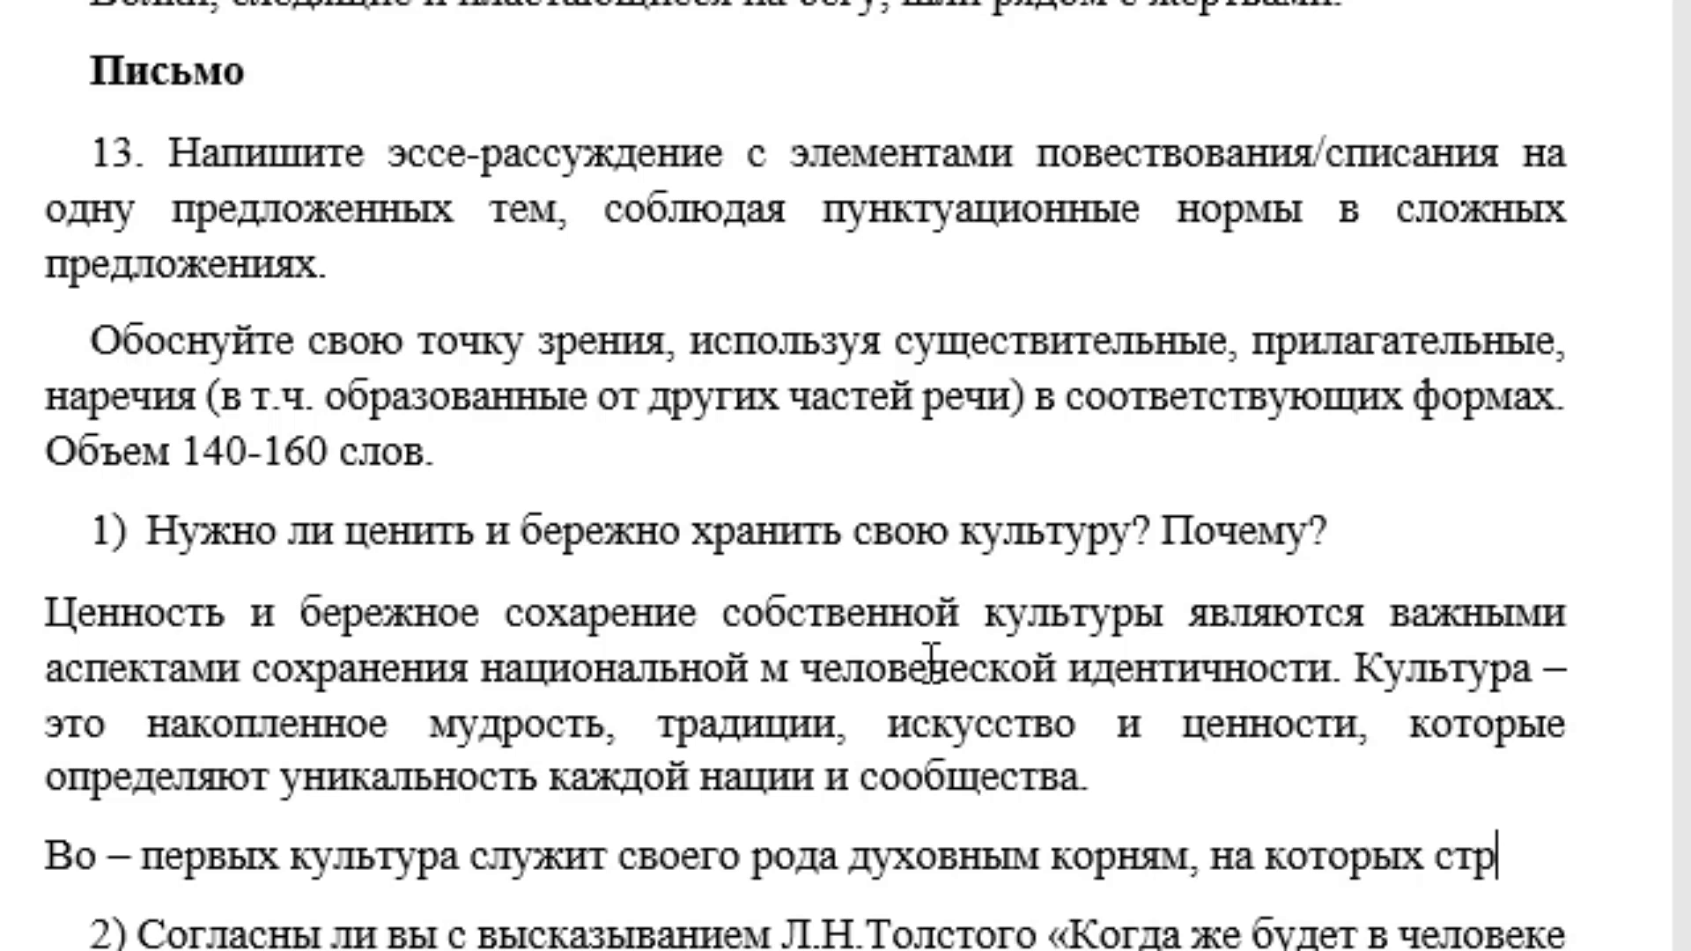
{"action": "type", "text": "оится "}
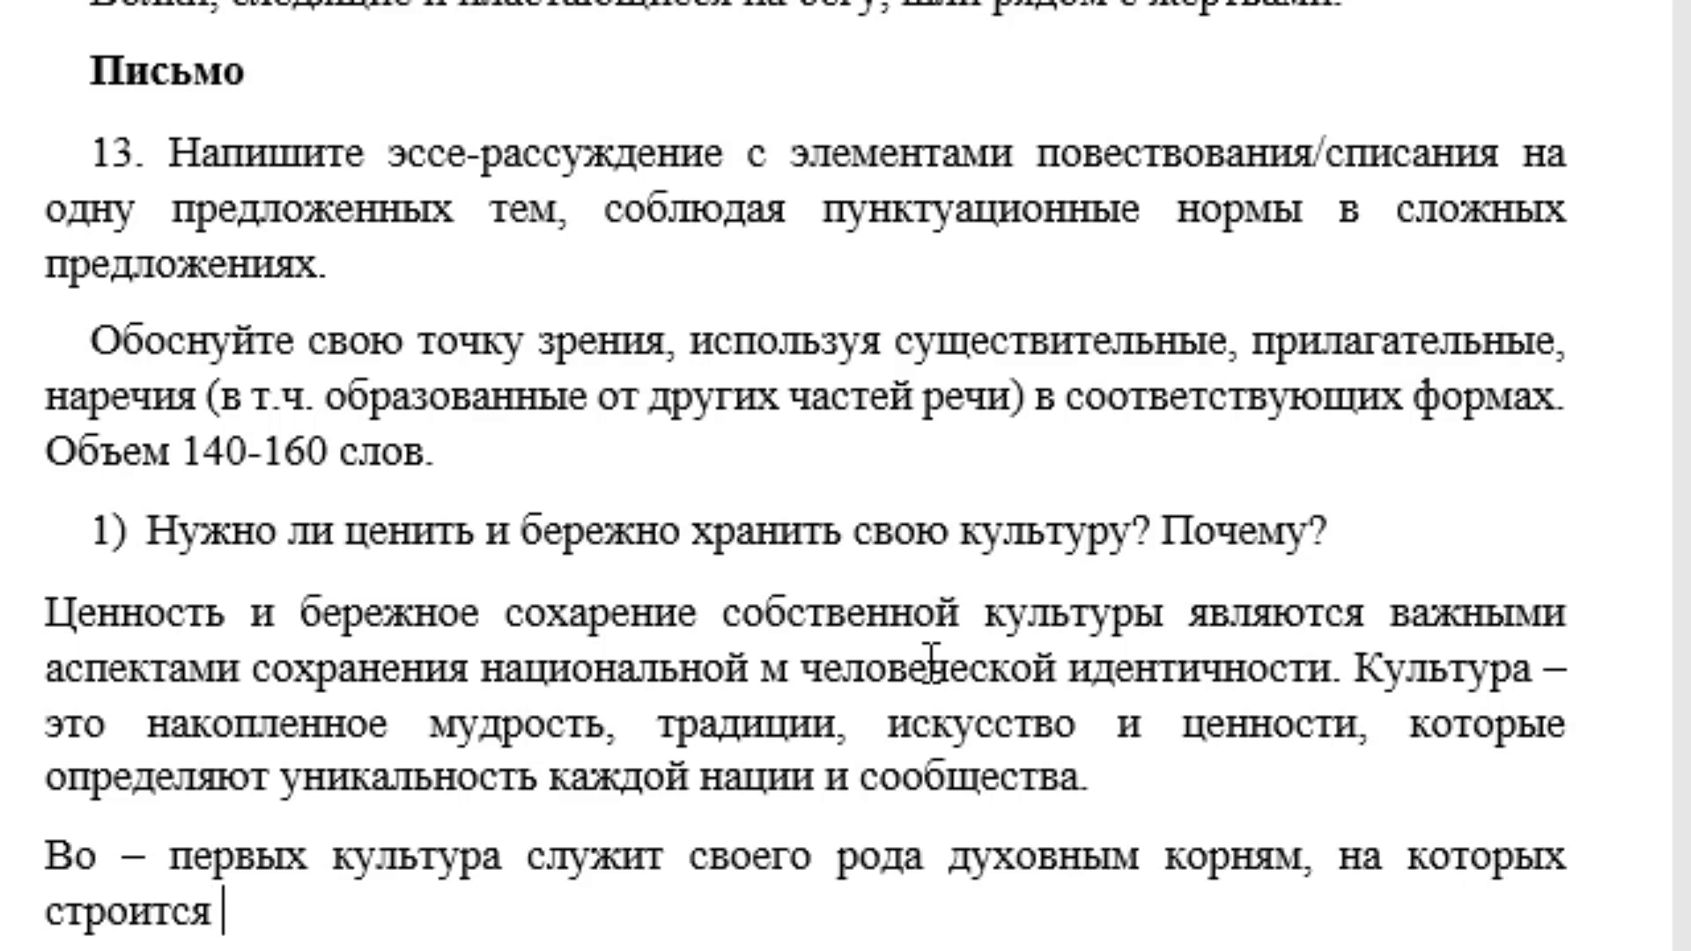
{"action": "type", "text": "идентичн"}
{"action": "type", "text": "ост"}
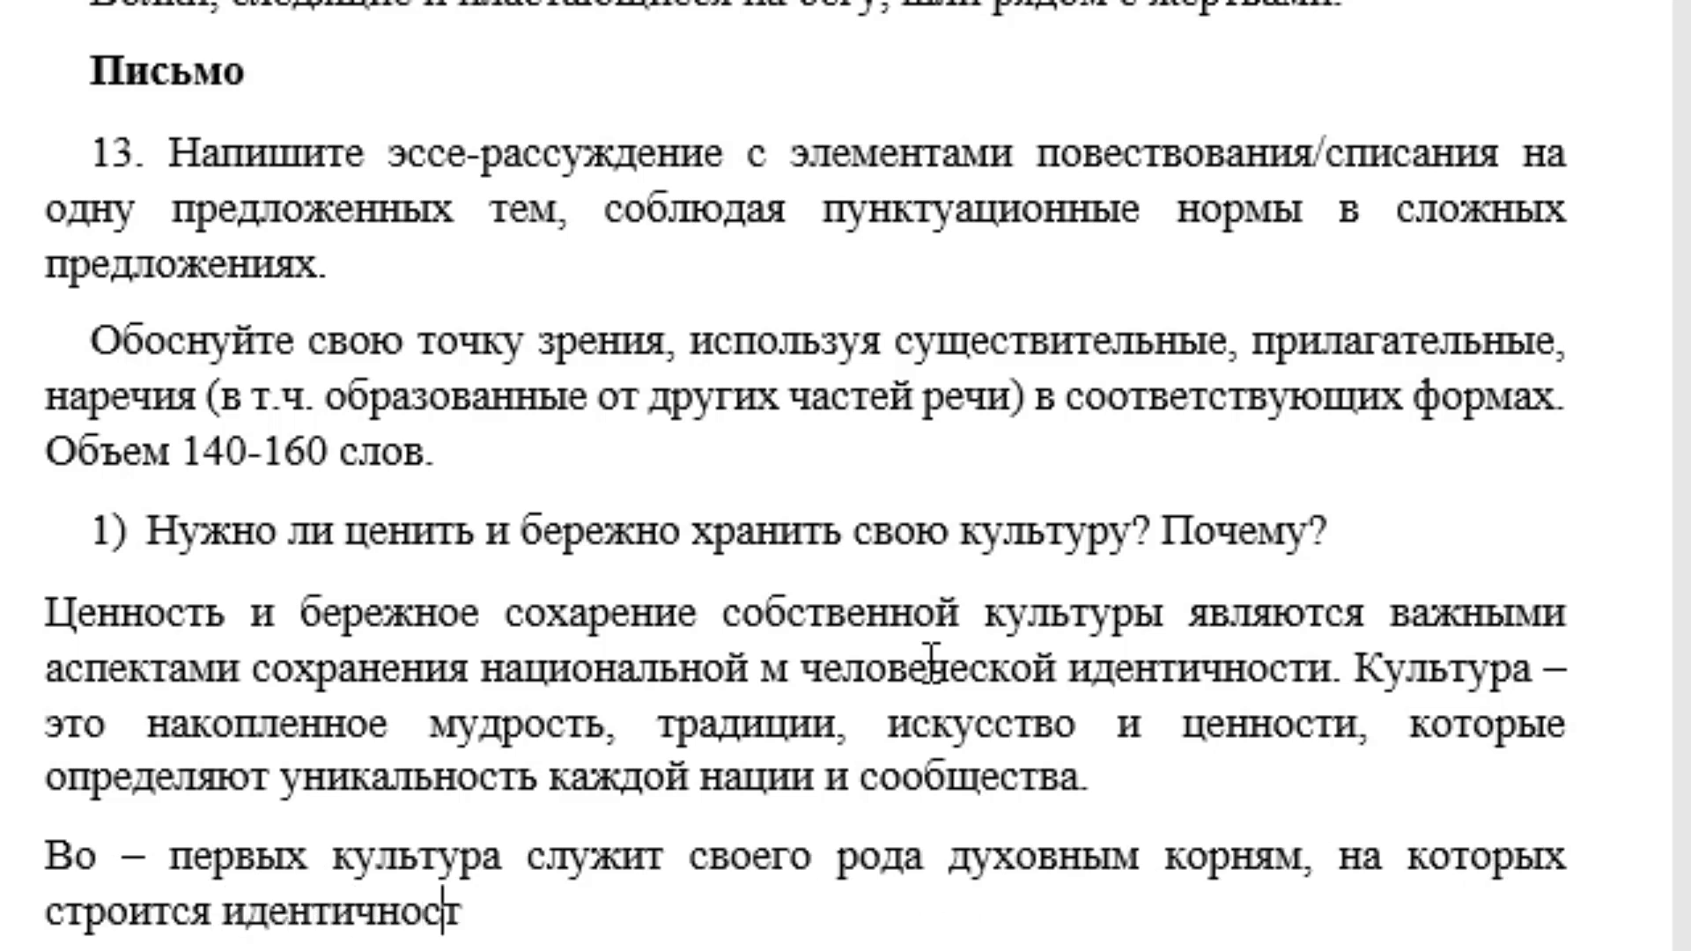
{"action": "type", "text": "ь люде"}
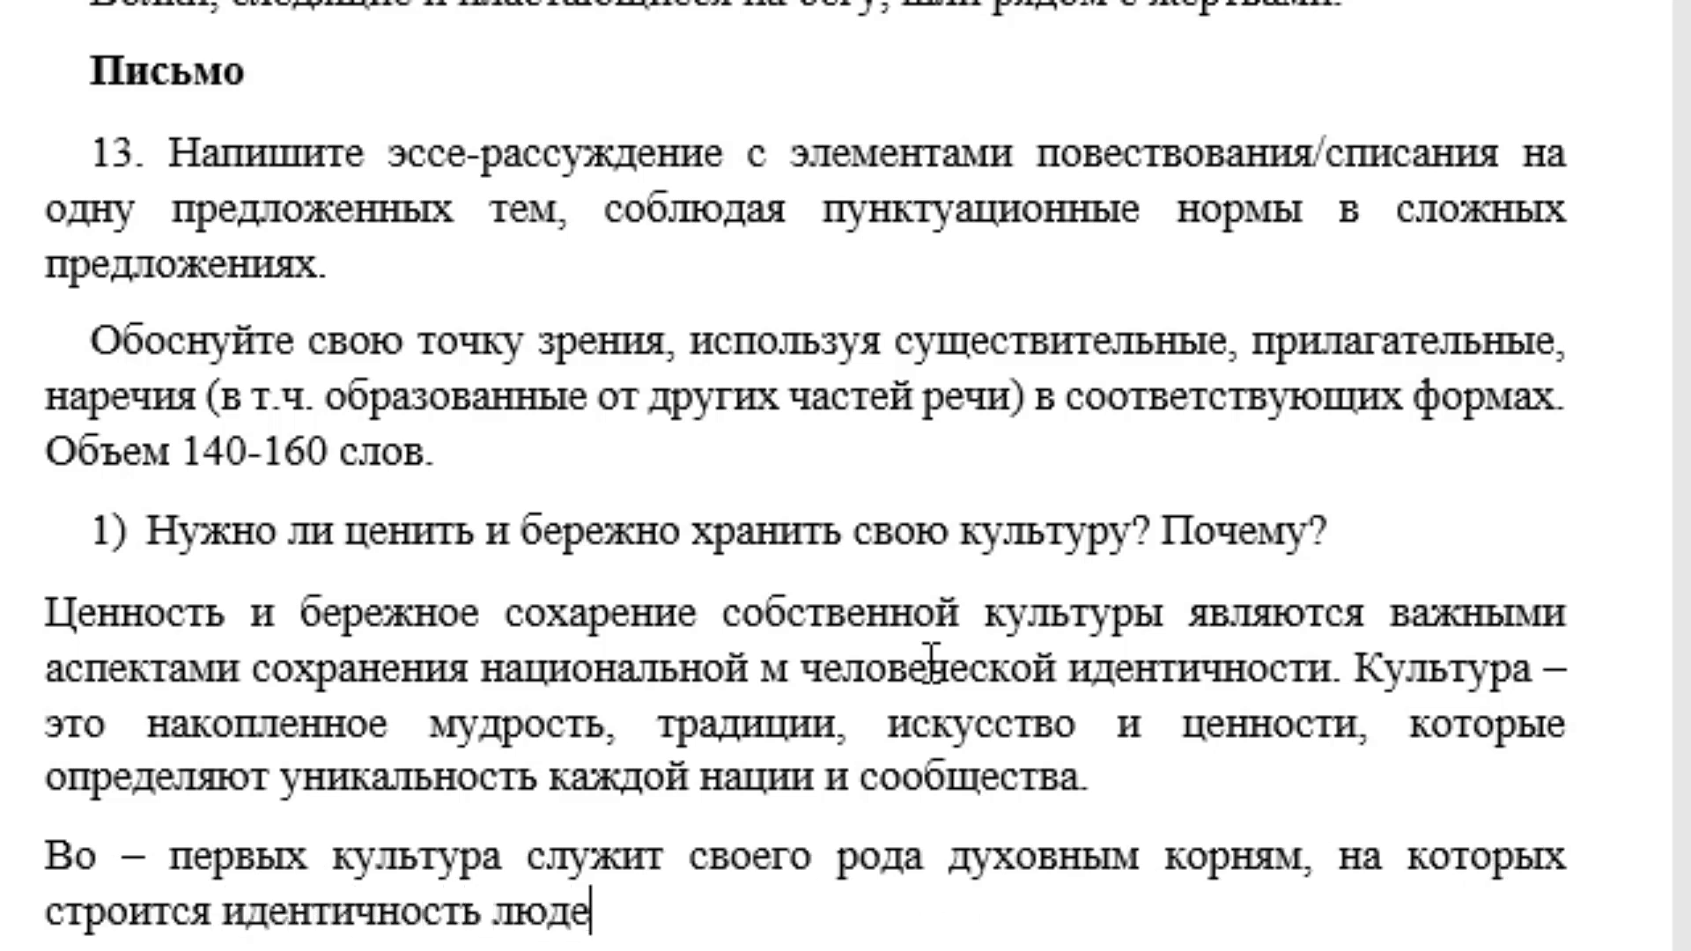
{"action": "type", "text": "й."}
{"action": "type", "text": " она"}
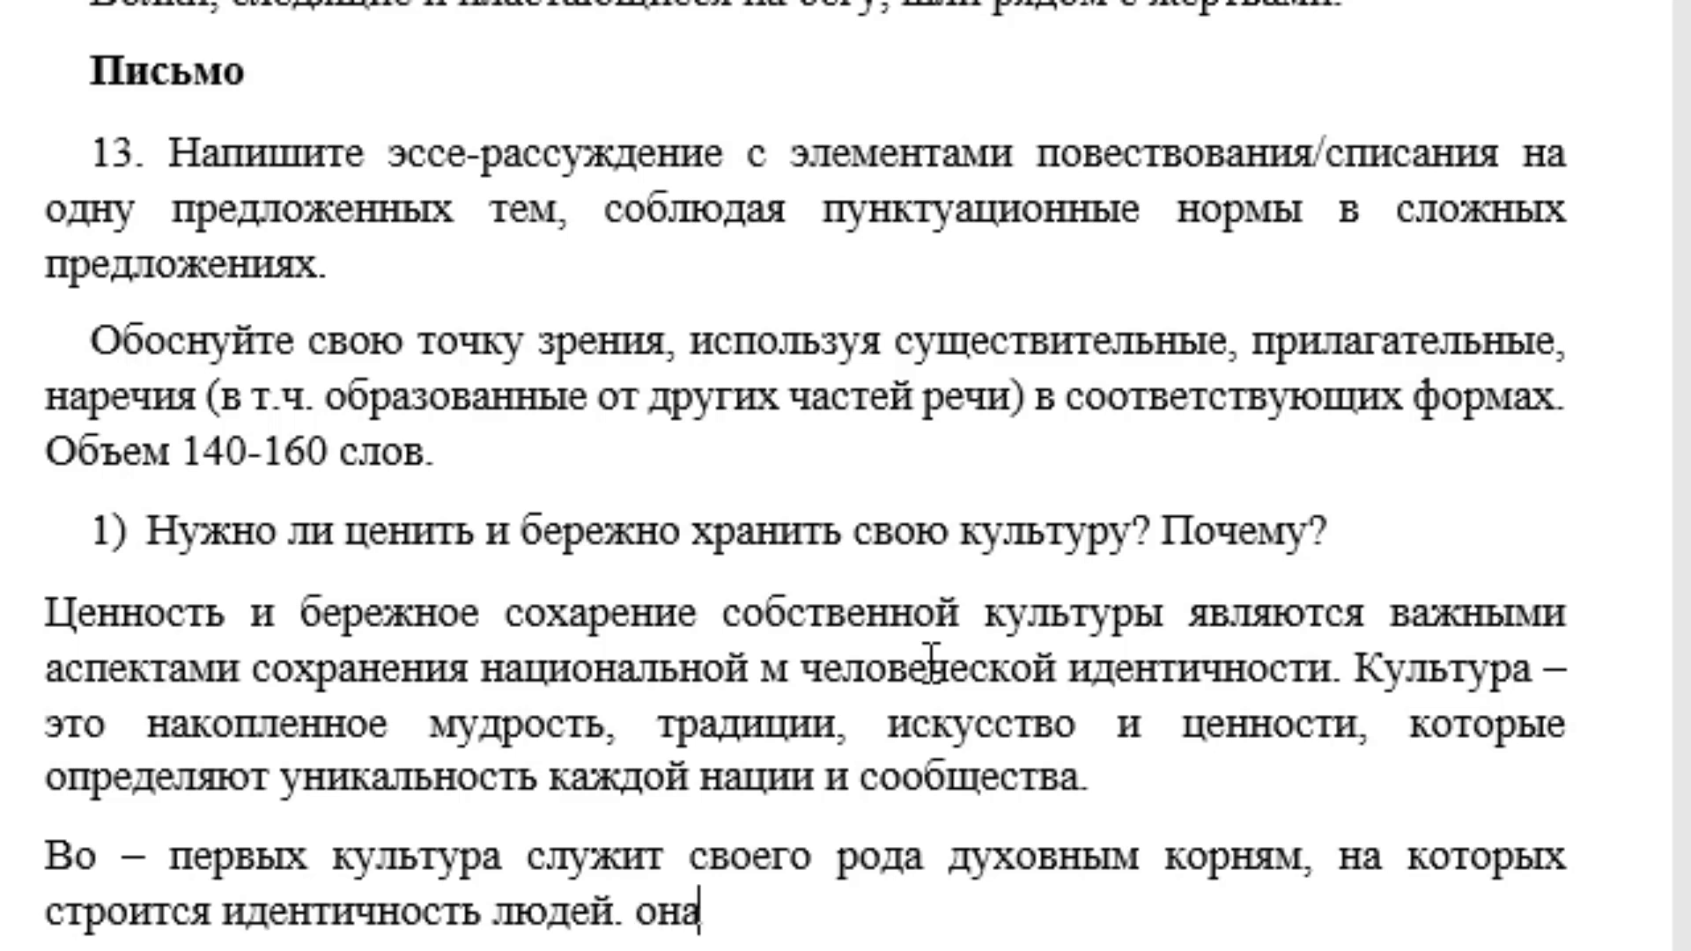
{"action": "type", "text": " предства"}
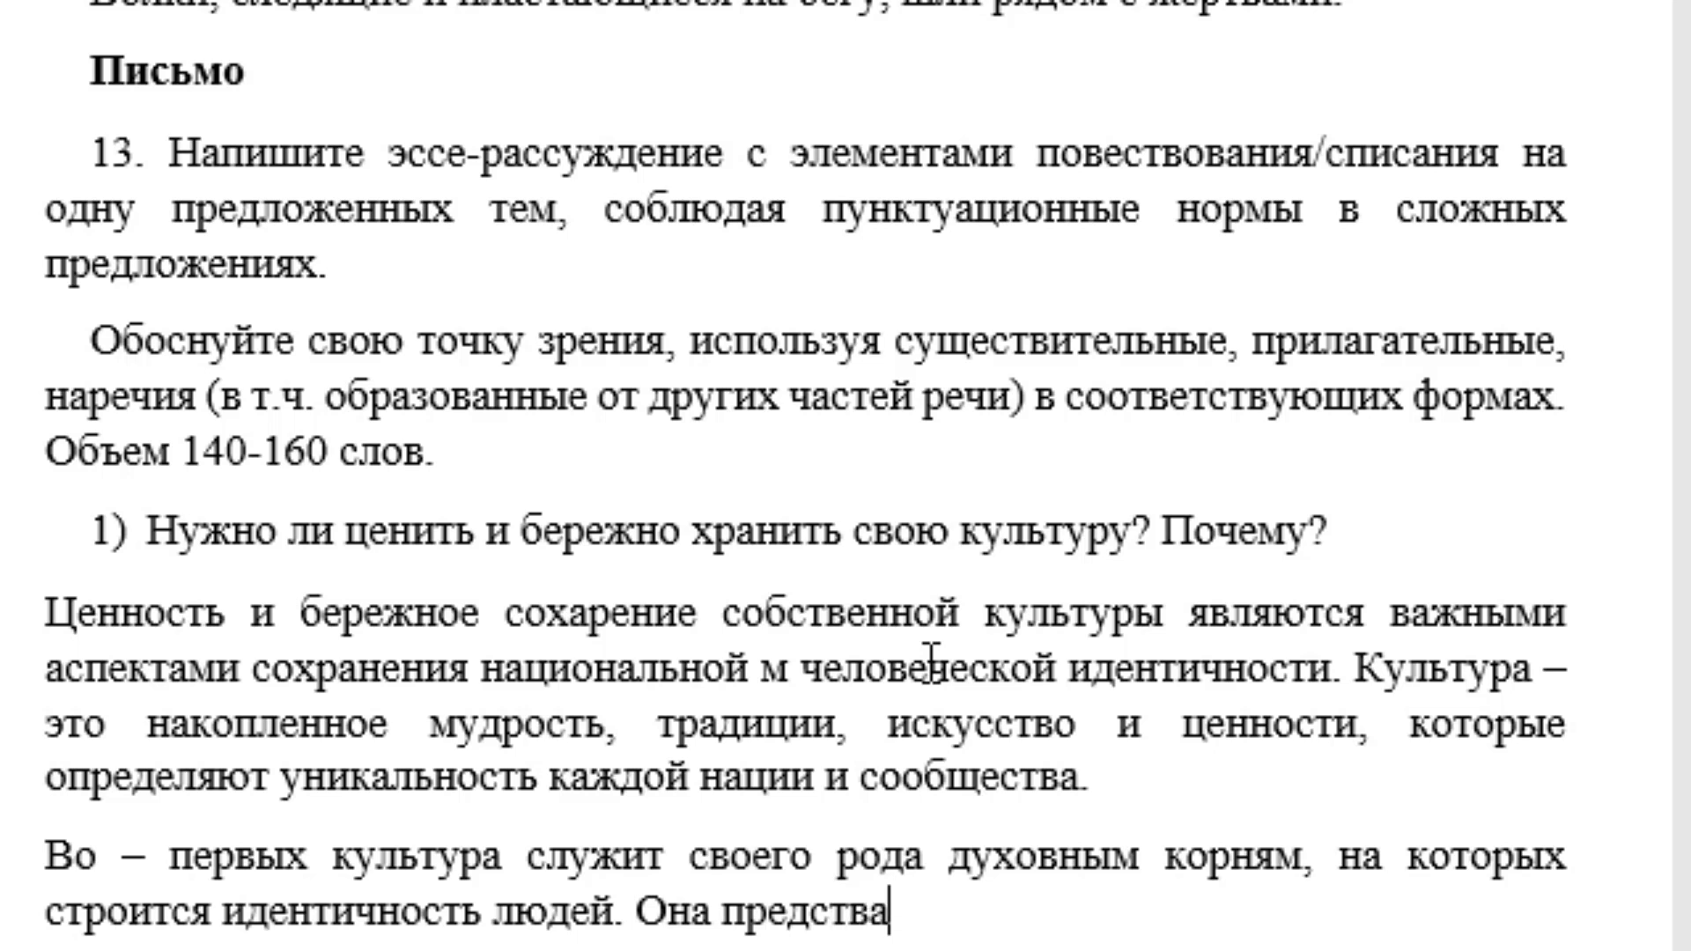
{"action": "type", "text": "ля"}
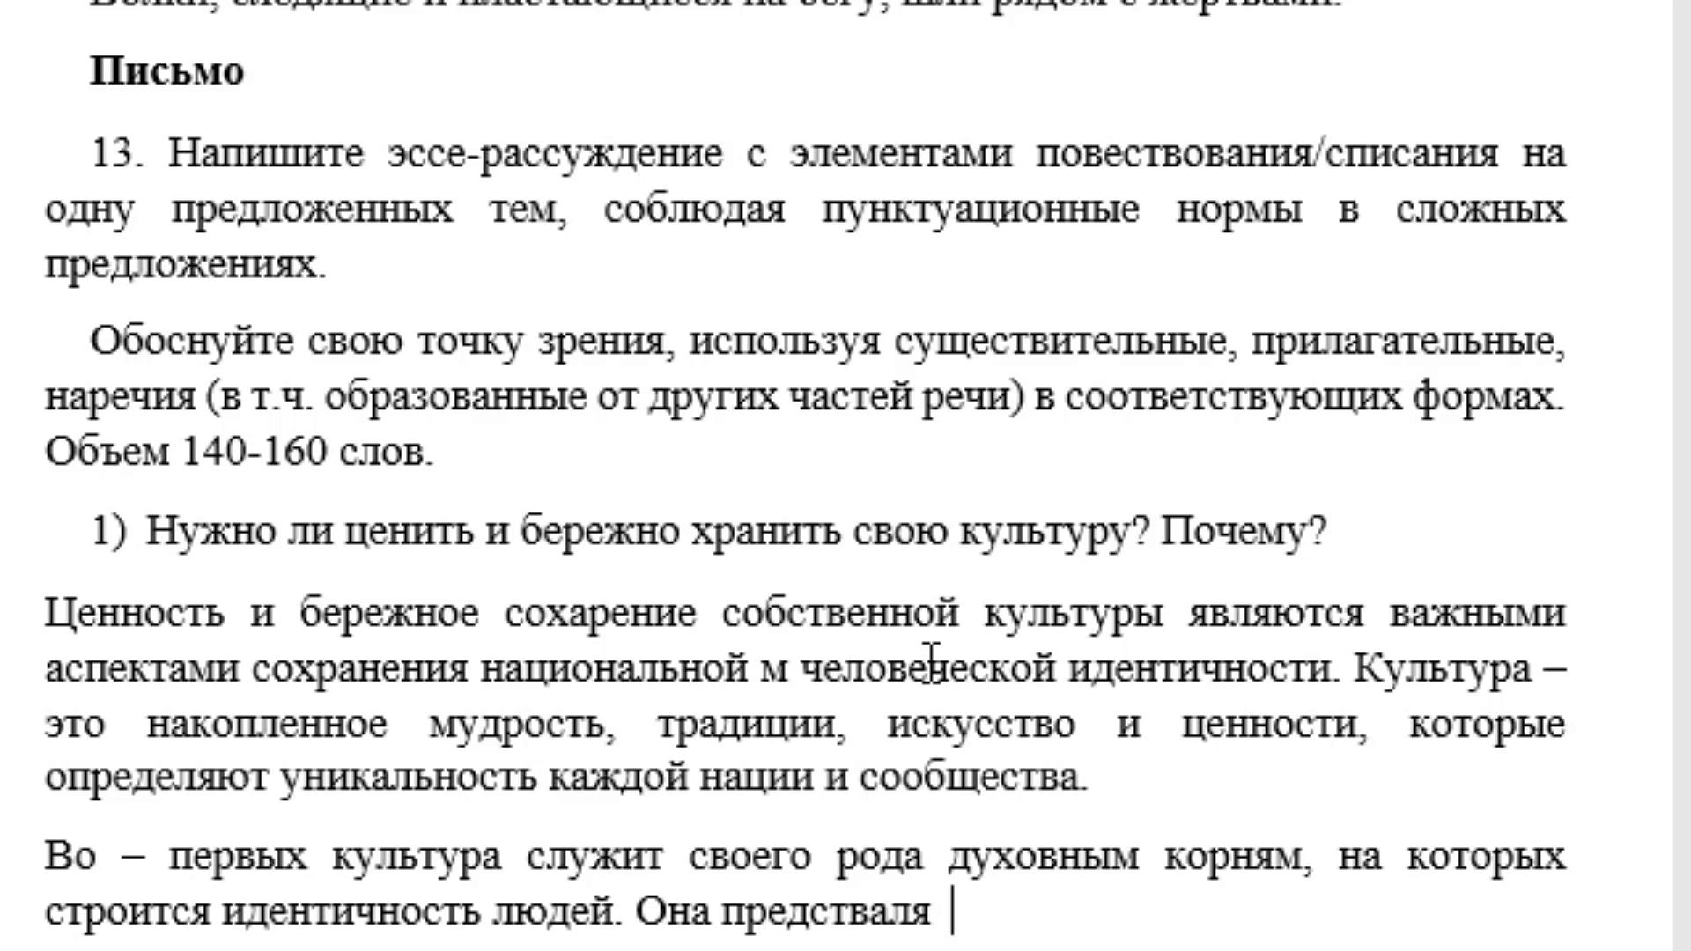
{"action": "type", "text": "ет"}
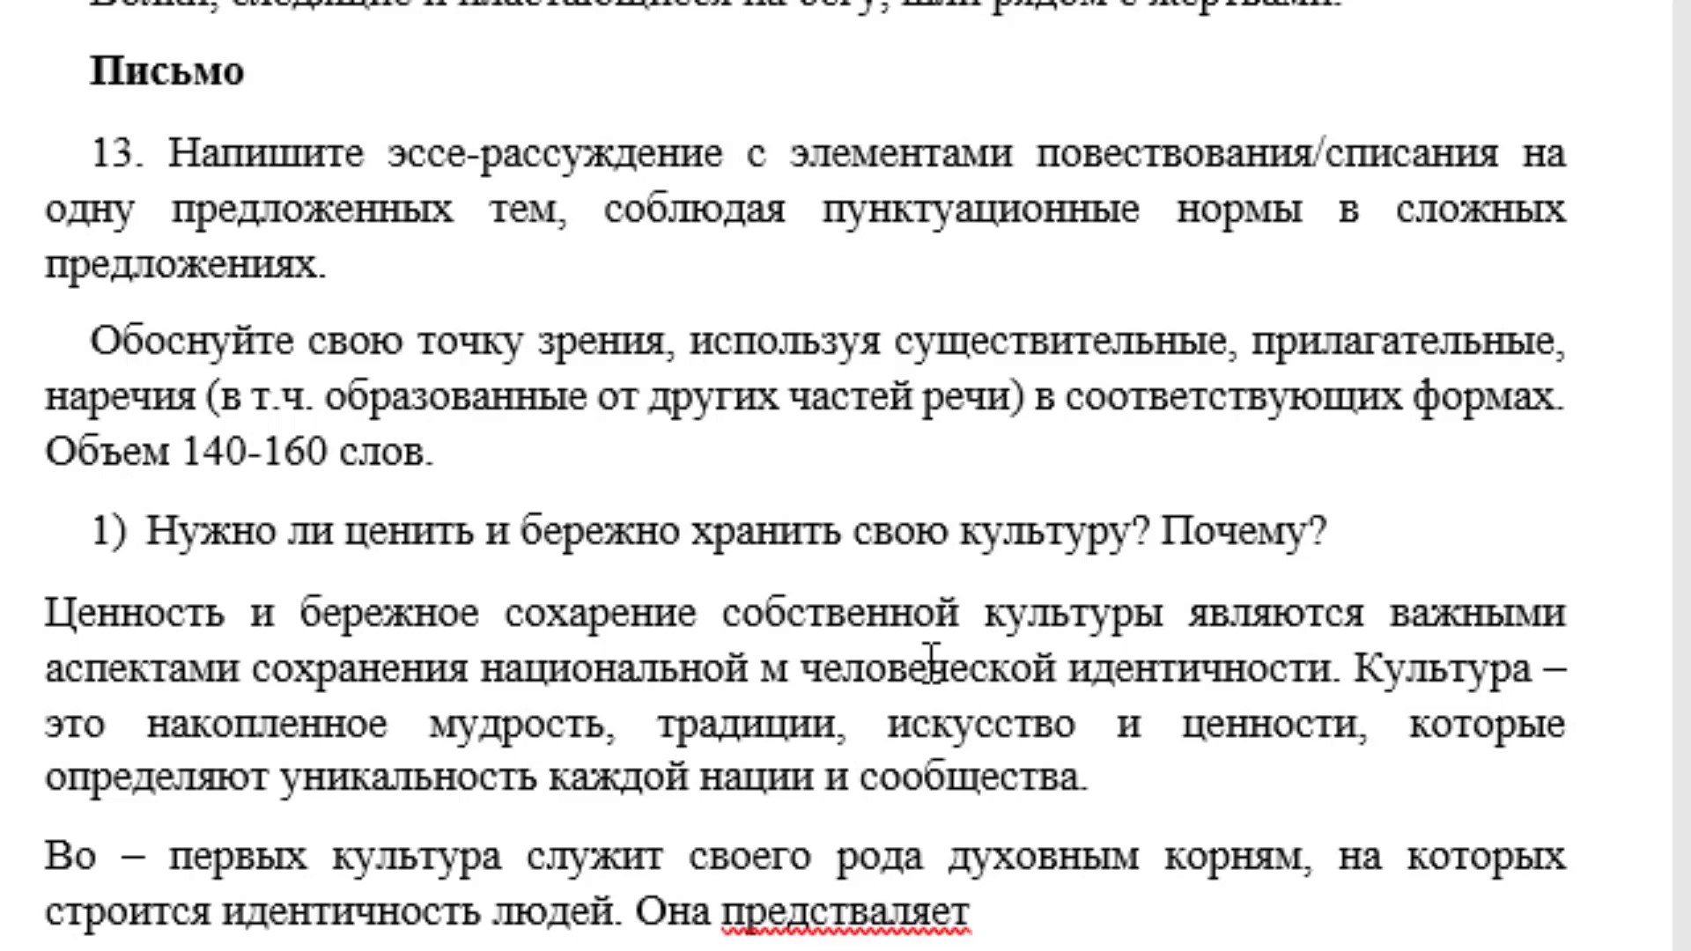
{"action": "type", "text": "ет воз"}
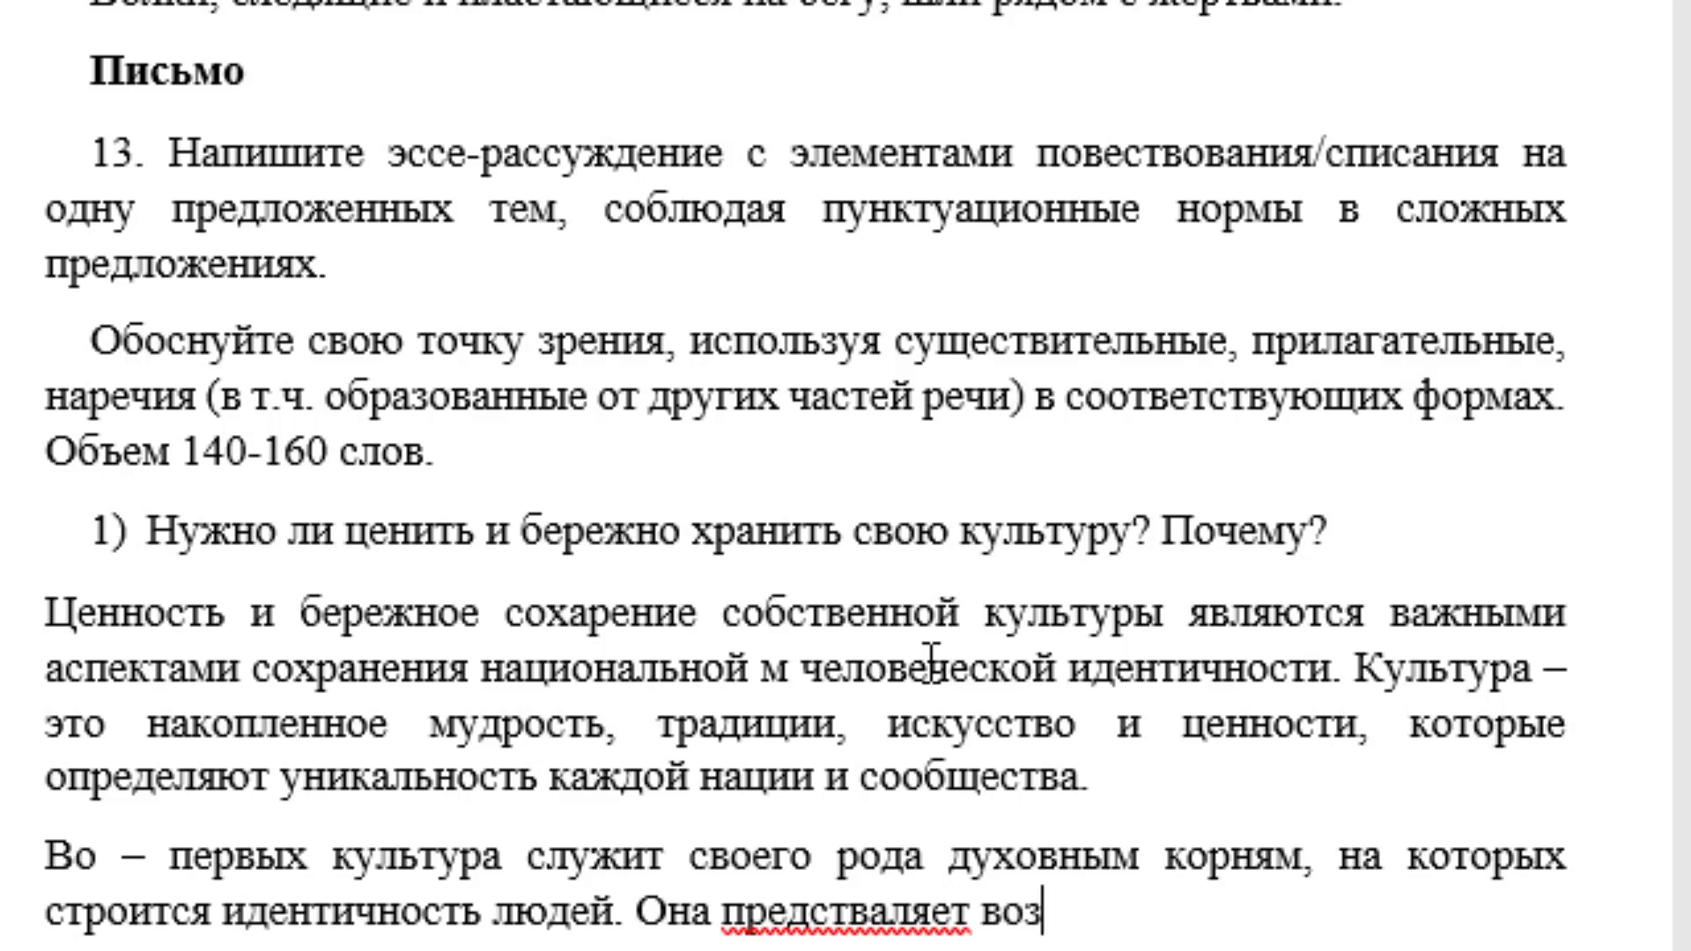
{"action": "type", "text": "можность"}
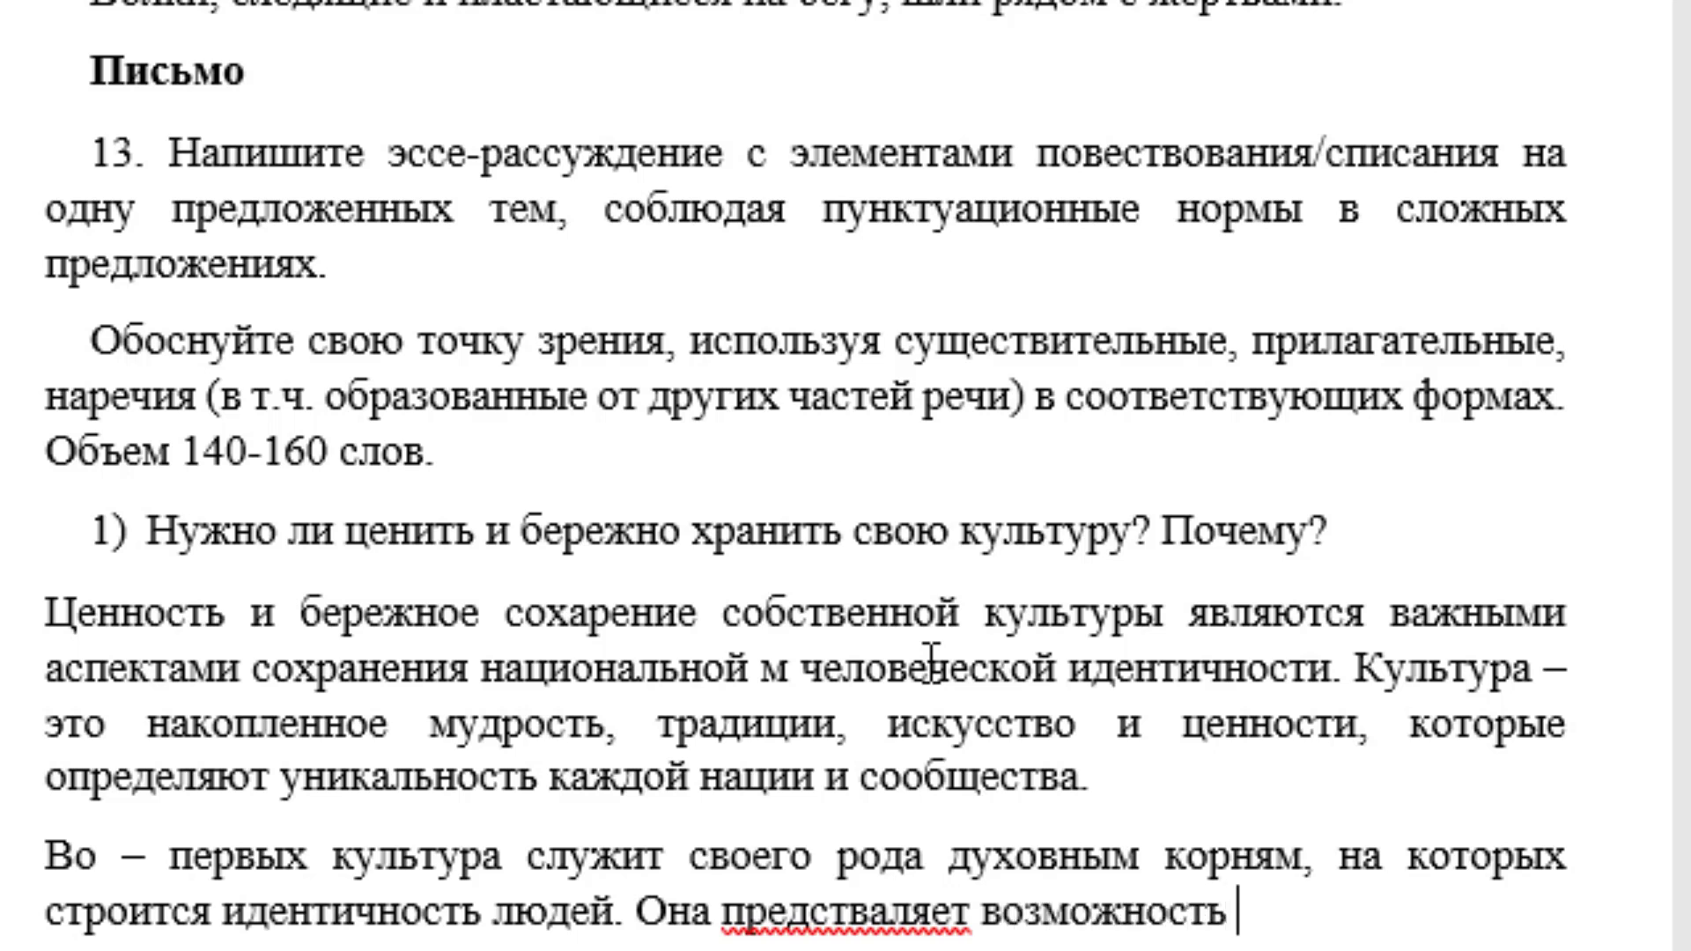
{"action": "type", "text": "пон"}
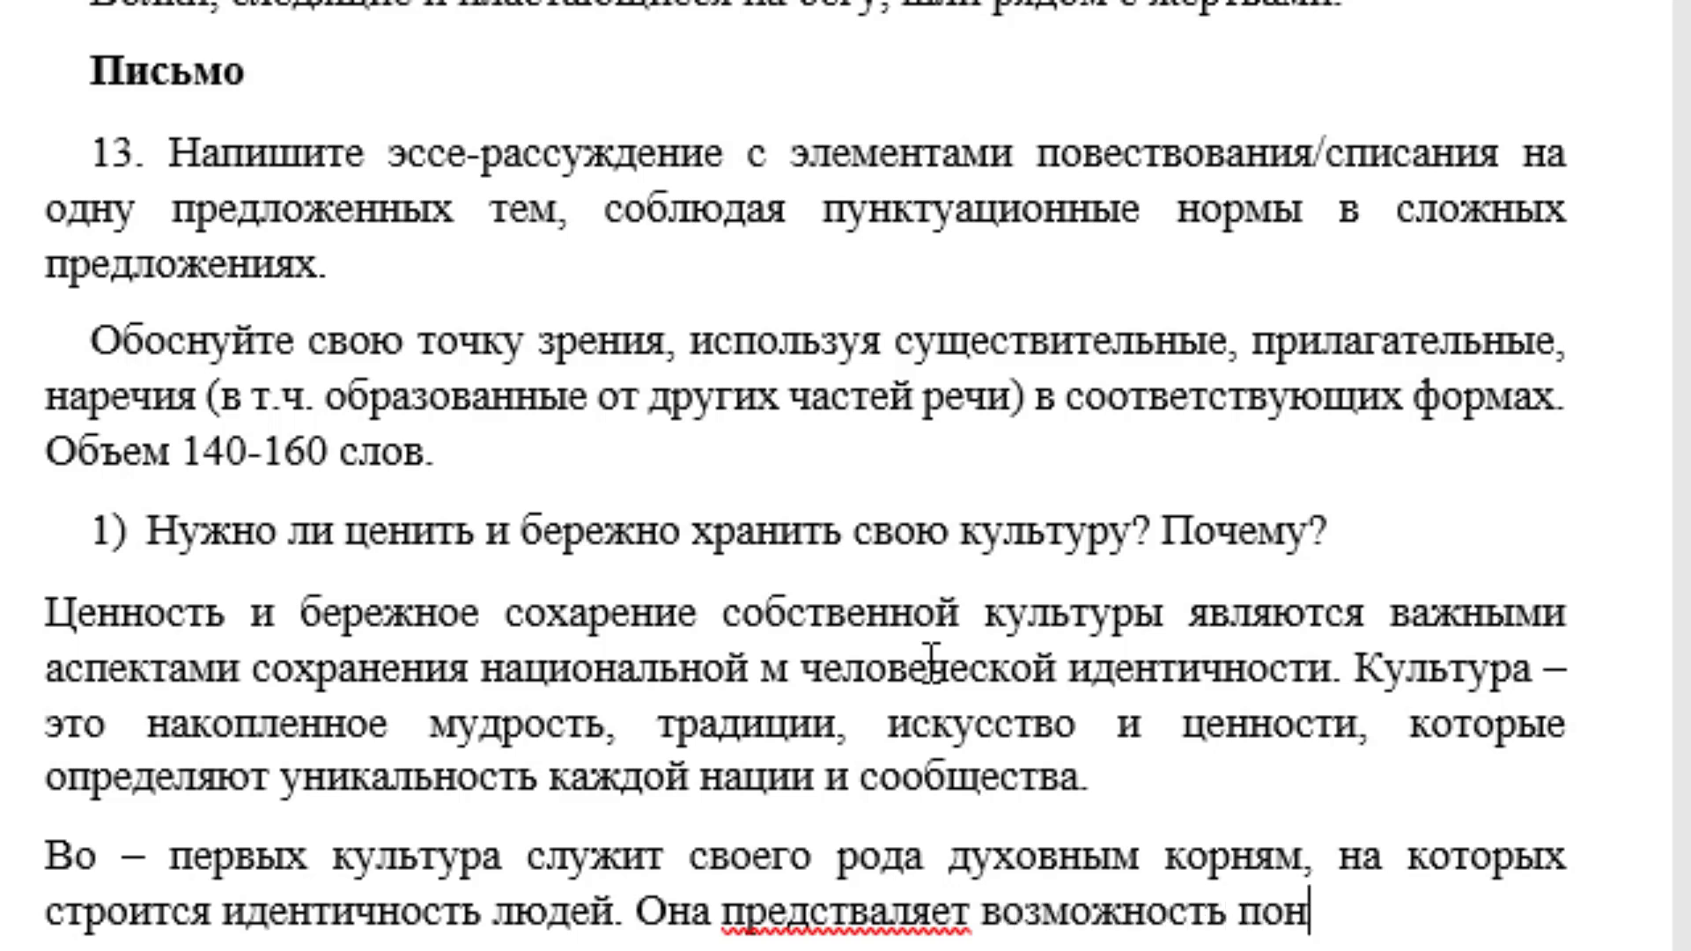
{"action": "type", "text": "тятьи цен"}
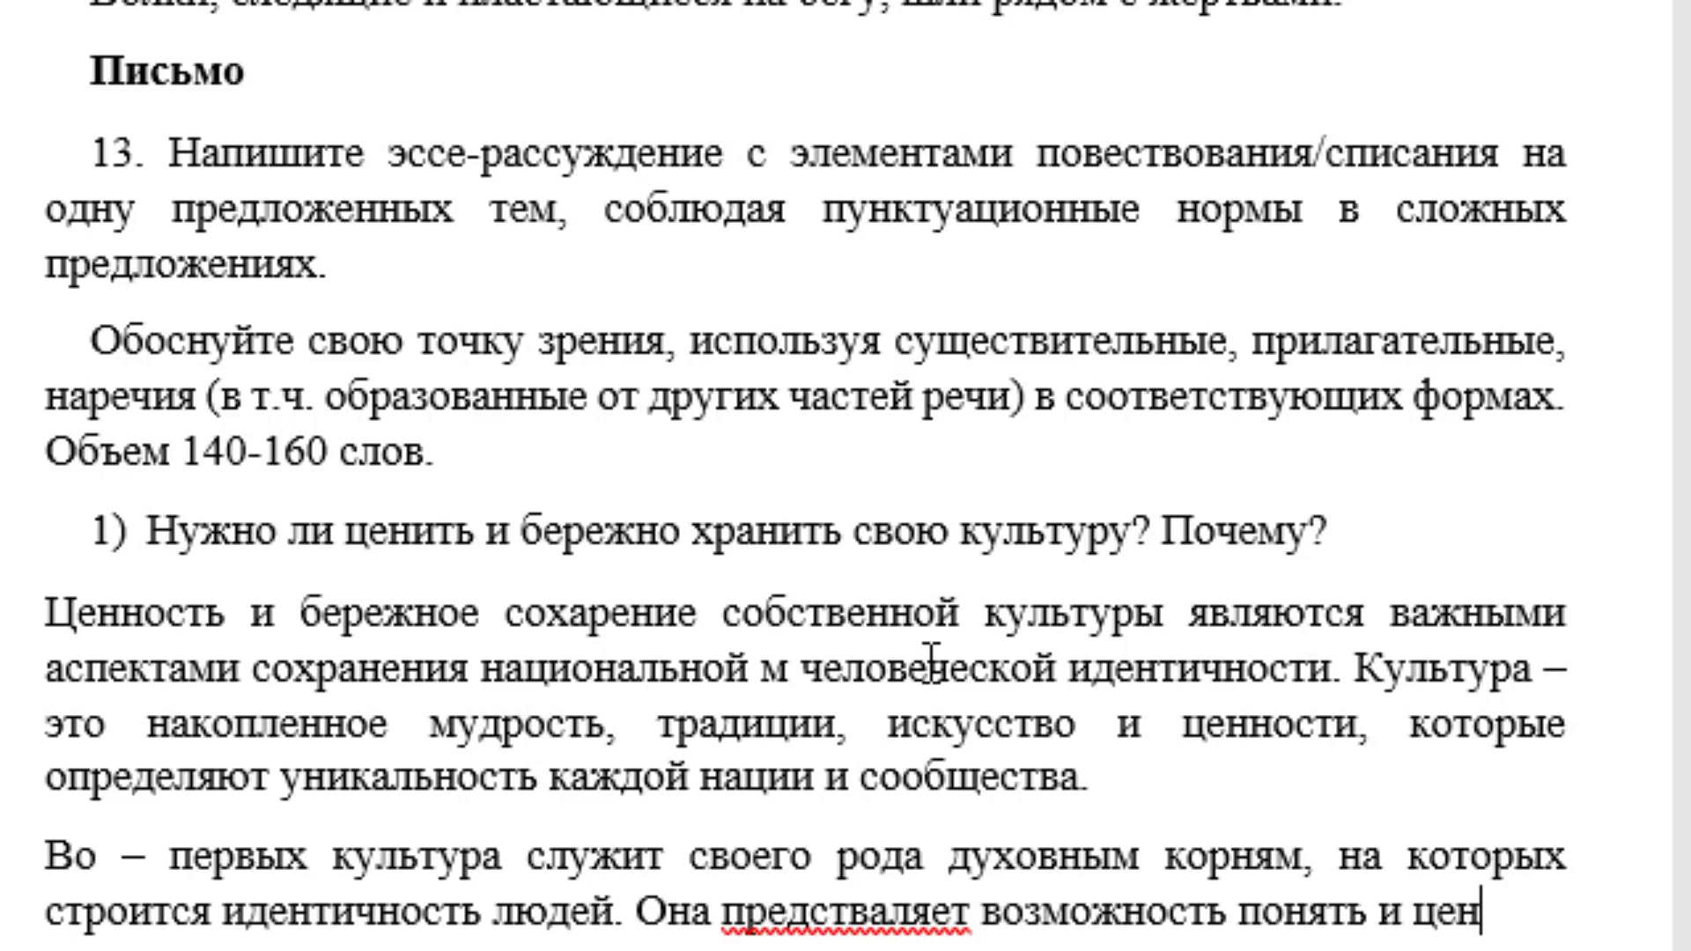
{"action": "type", "text": "итьнаше"}
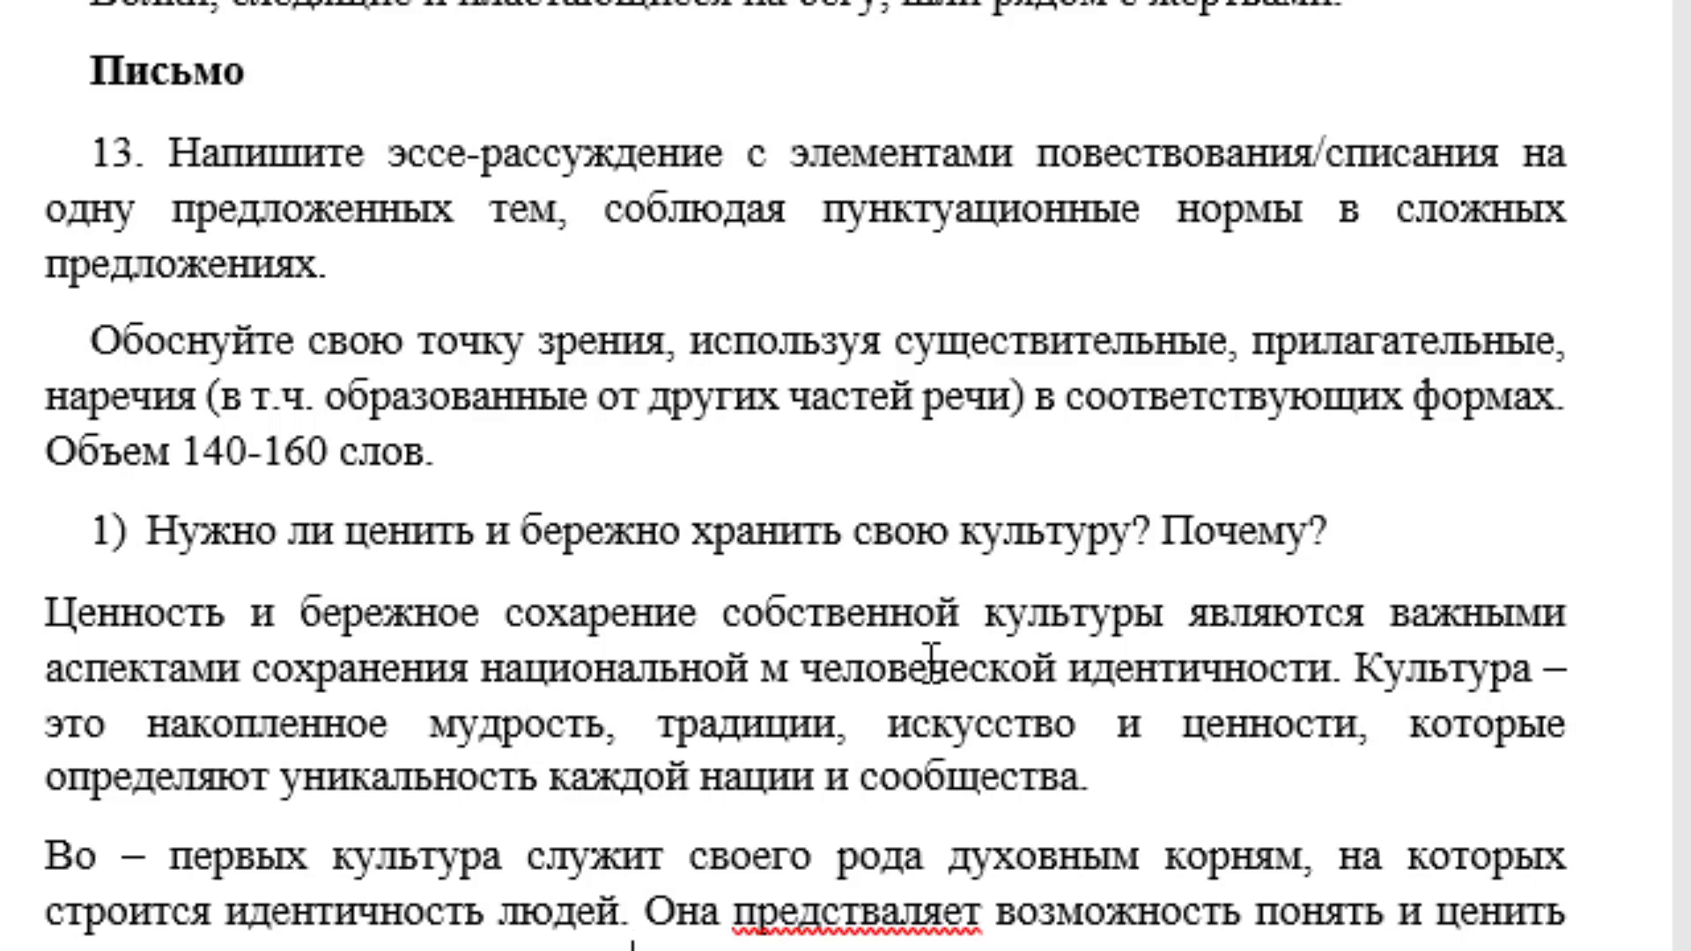
Correct the misspelled word to 'представляет' from the spelling suggestions
{"action": "scroll", "coordinate": [932, 658], "scroll_direction": "down", "scroll_amount": 3}
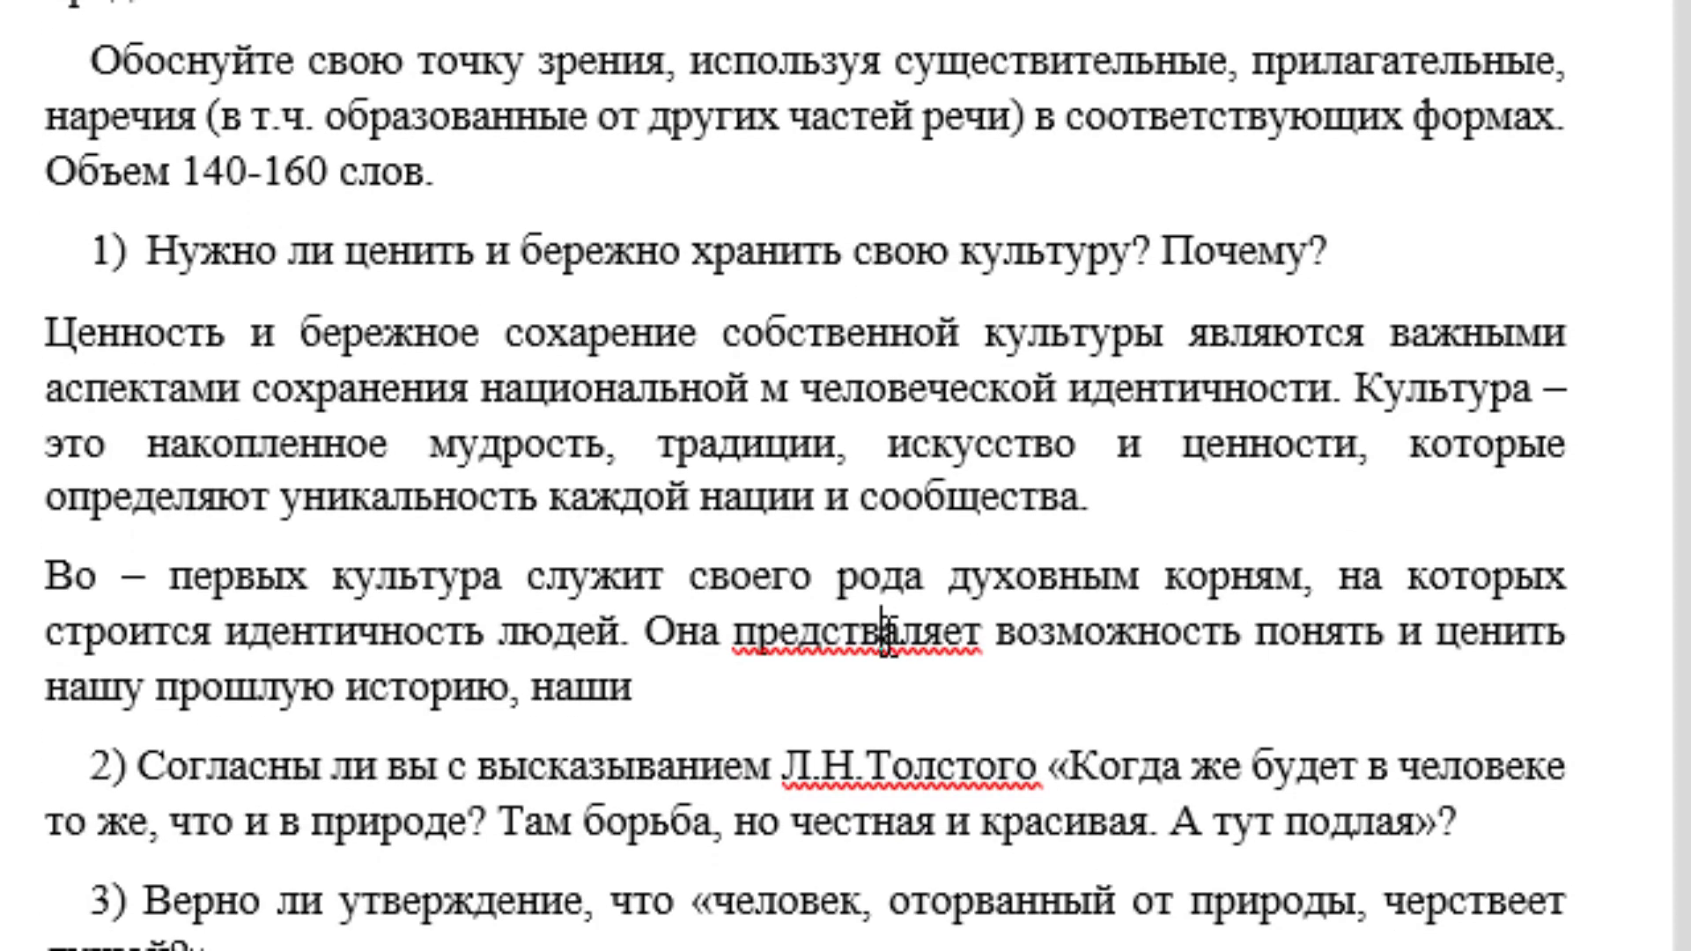
{"action": "right_click", "coordinate": [885, 632]}
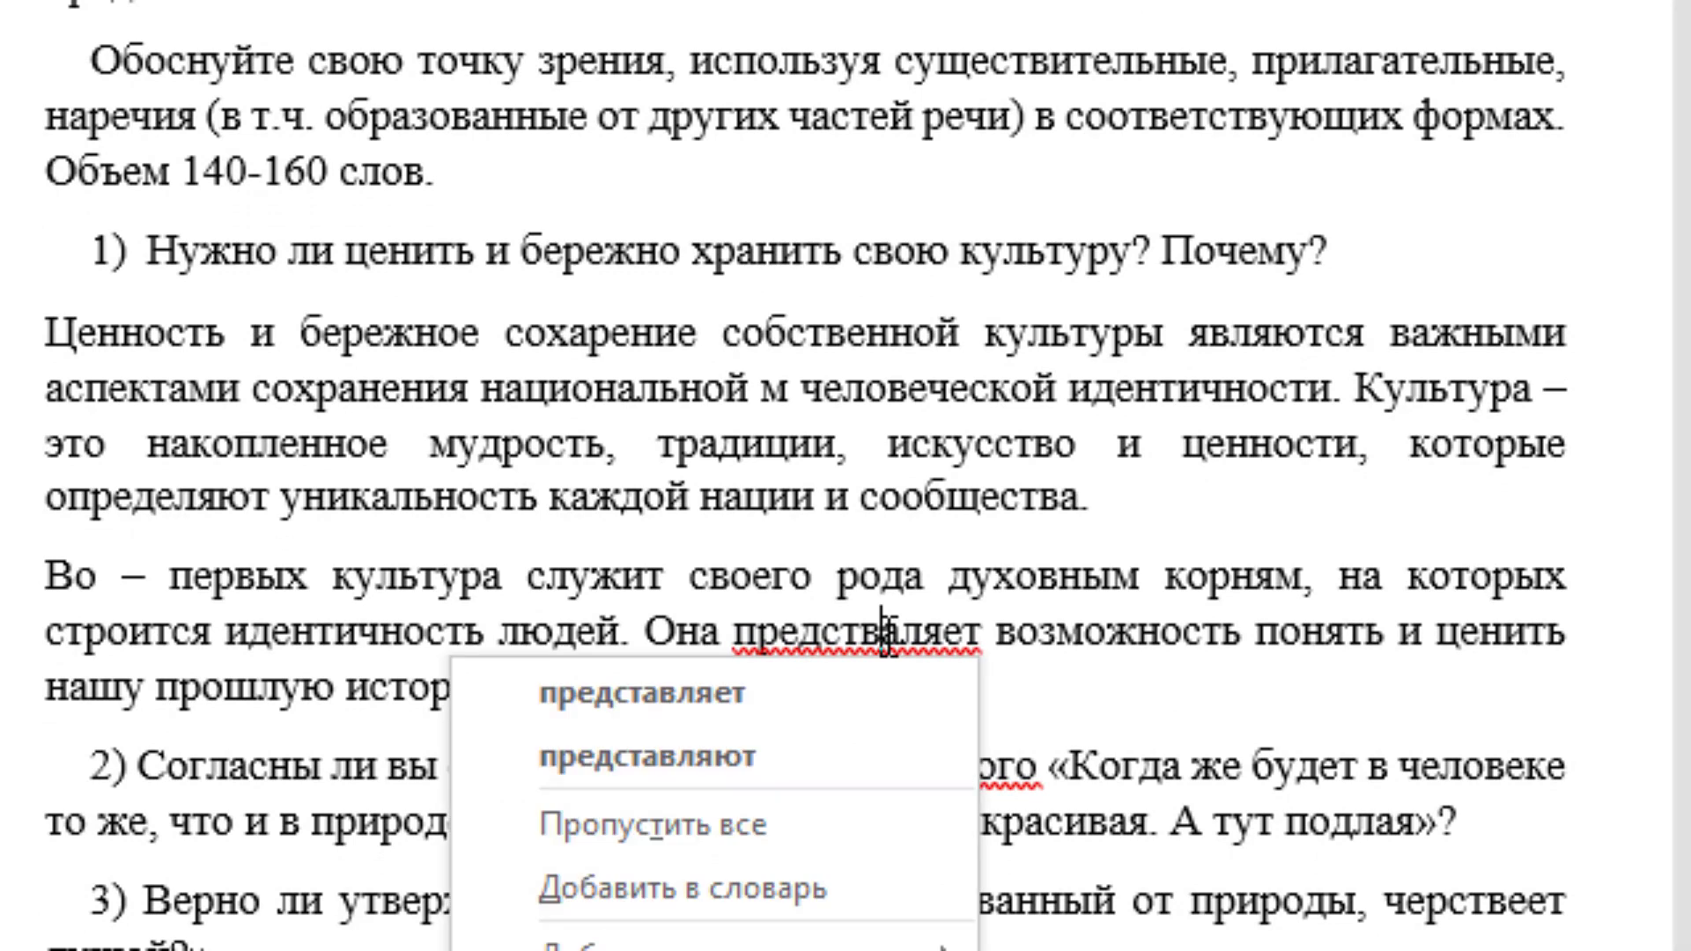
{"action": "left_click", "coordinate": [870, 691]}
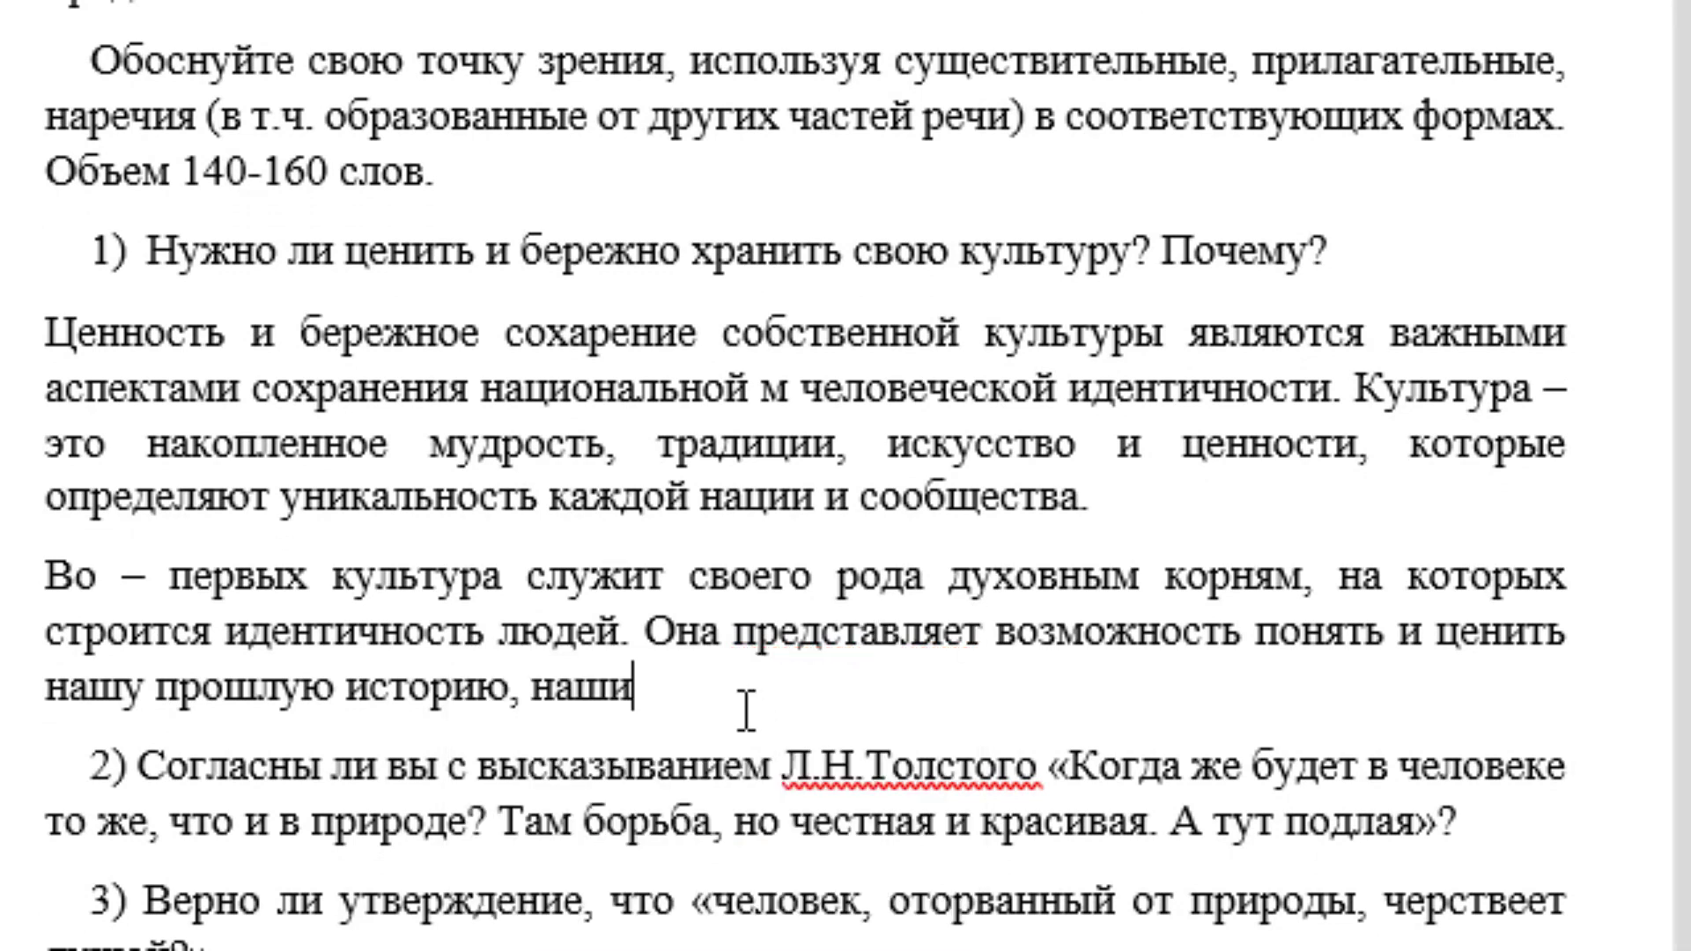
Add 'традиции и достижения. Без знания и уважения к своей культуре… культурному амнезии.'
{"action": "type", "text": " тр"}
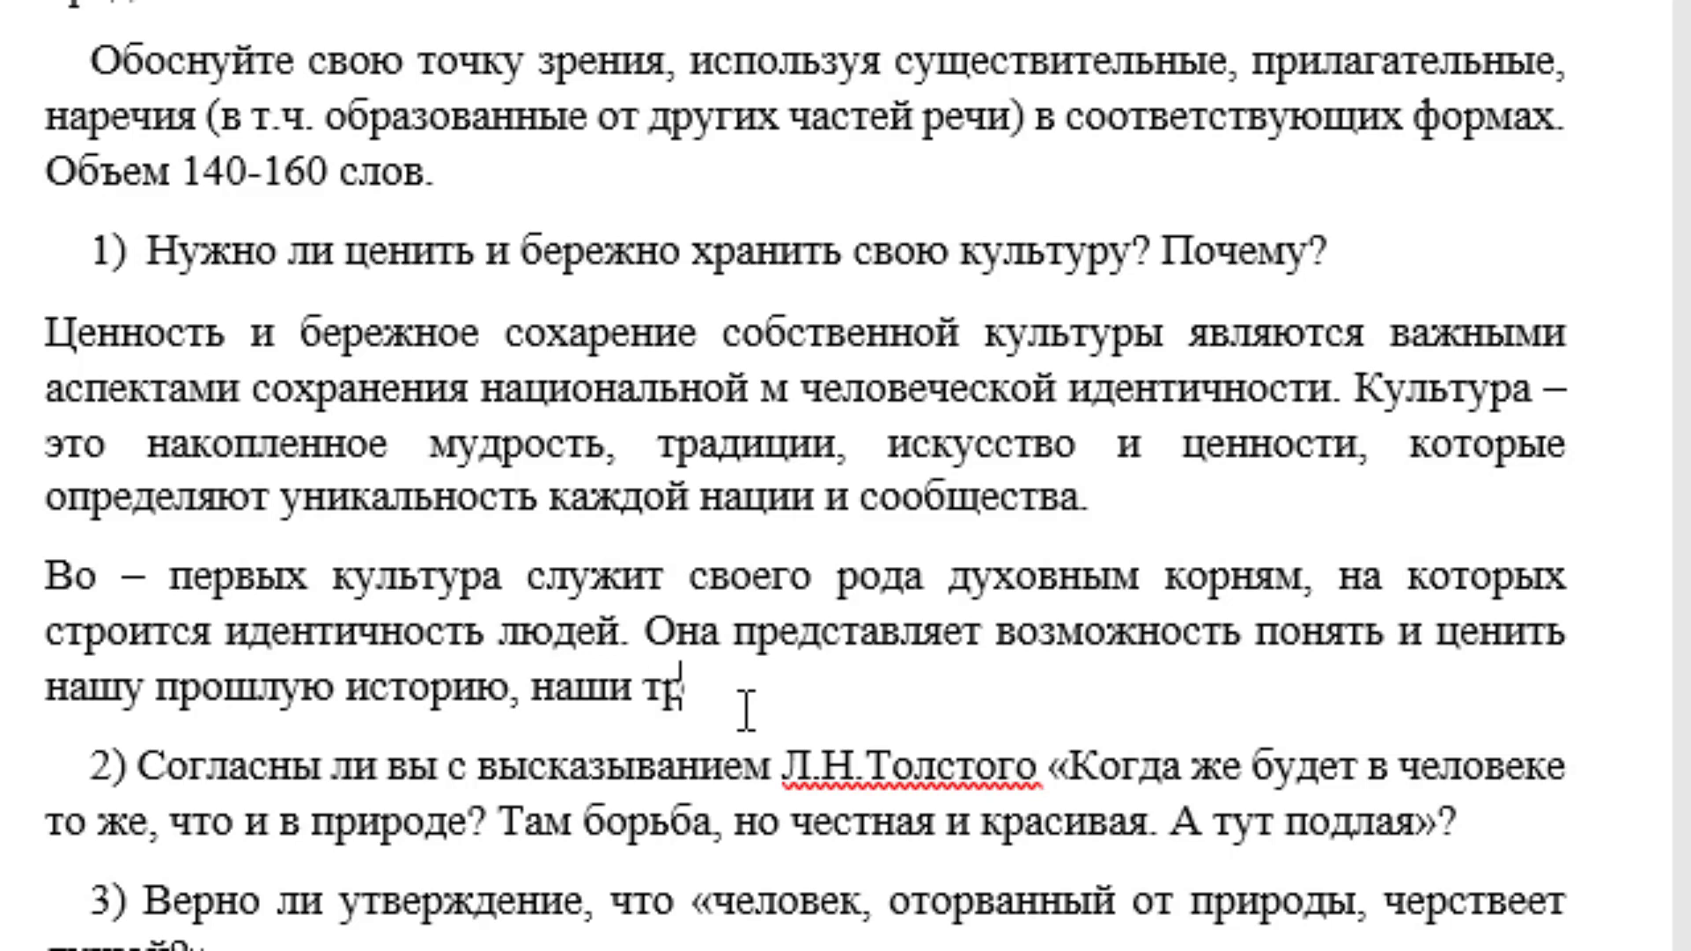
{"action": "type", "text": "адиции"}
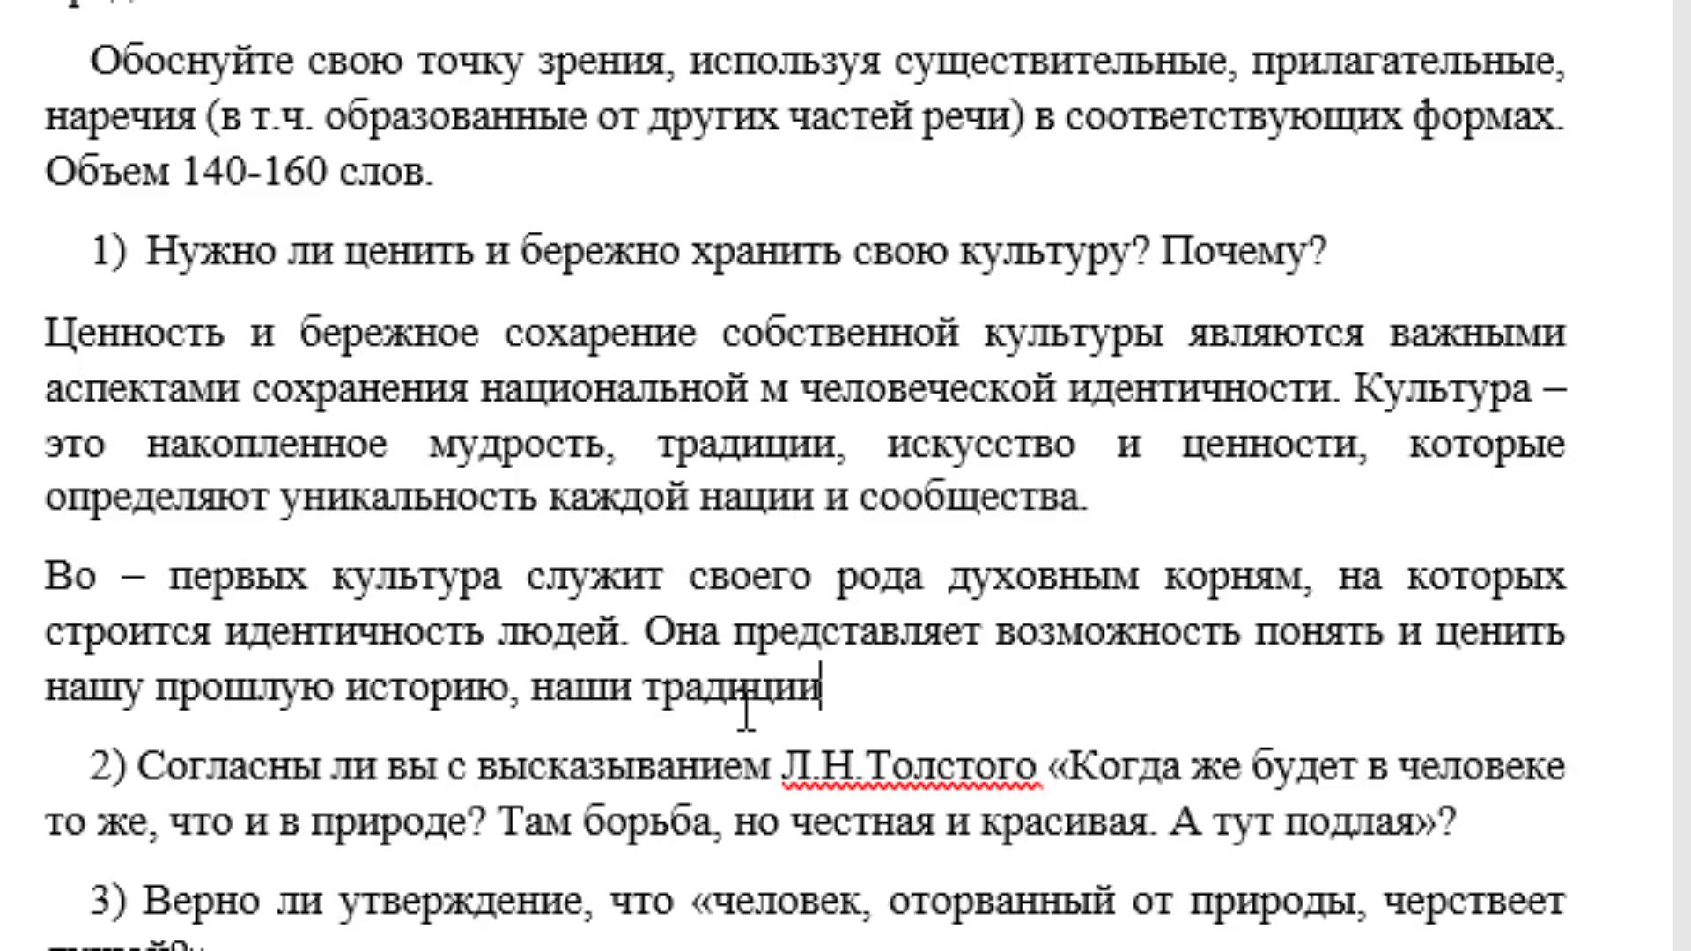
{"action": "type", "text": " идости"}
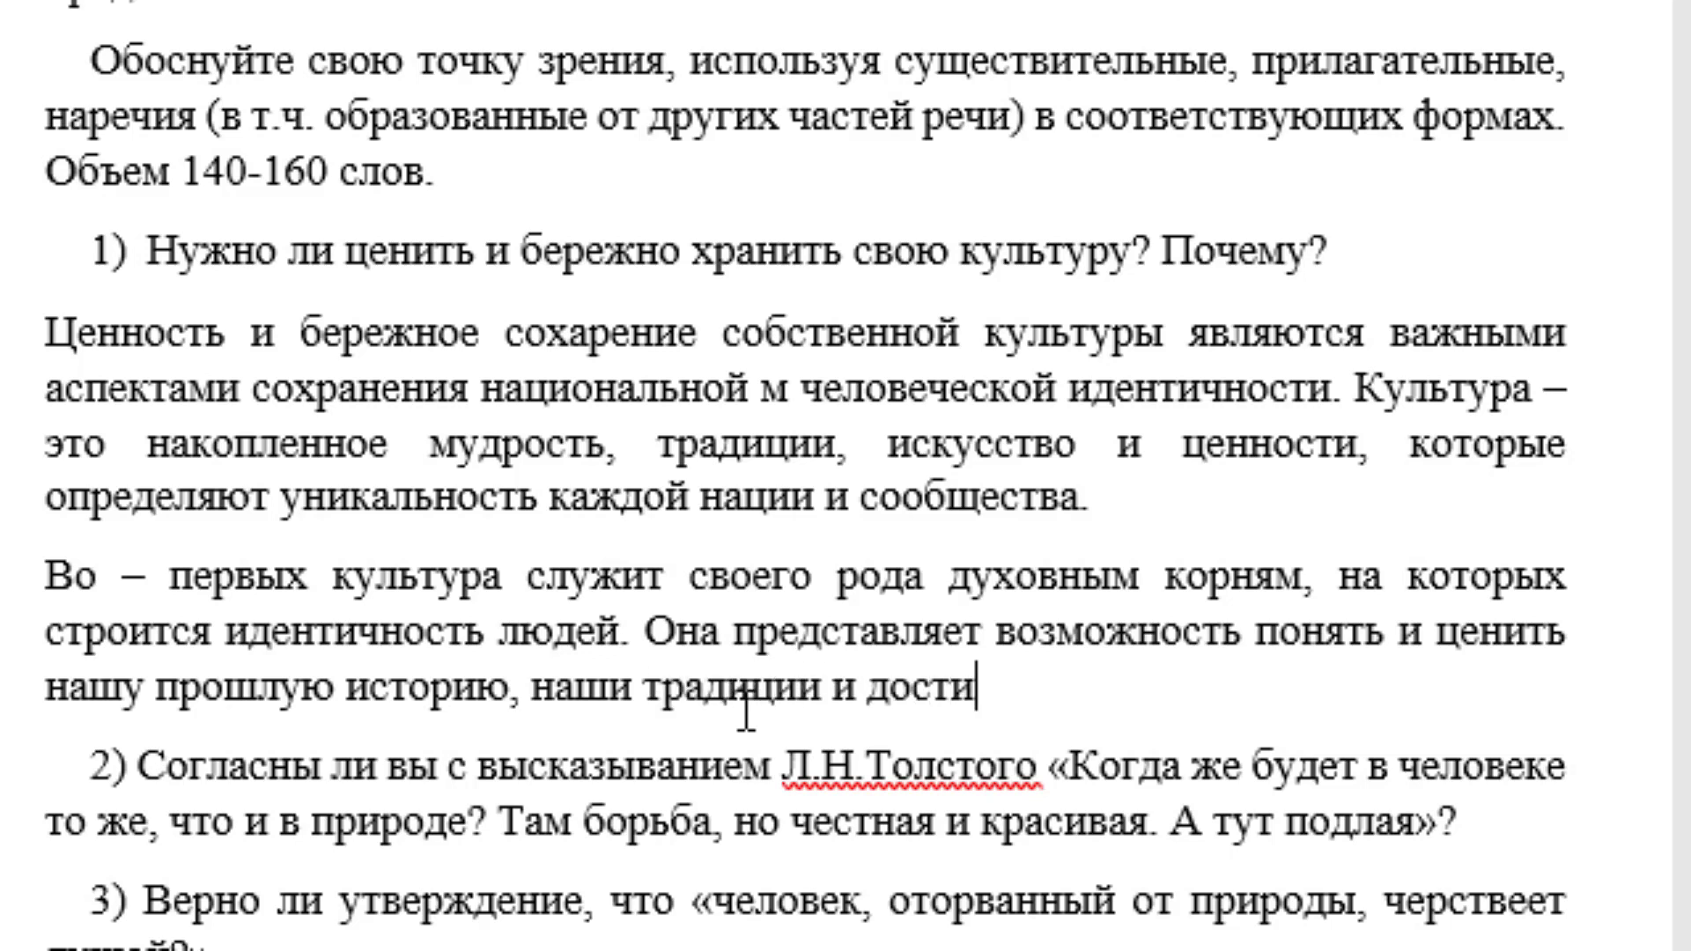
{"action": "type", "text": "жения"}
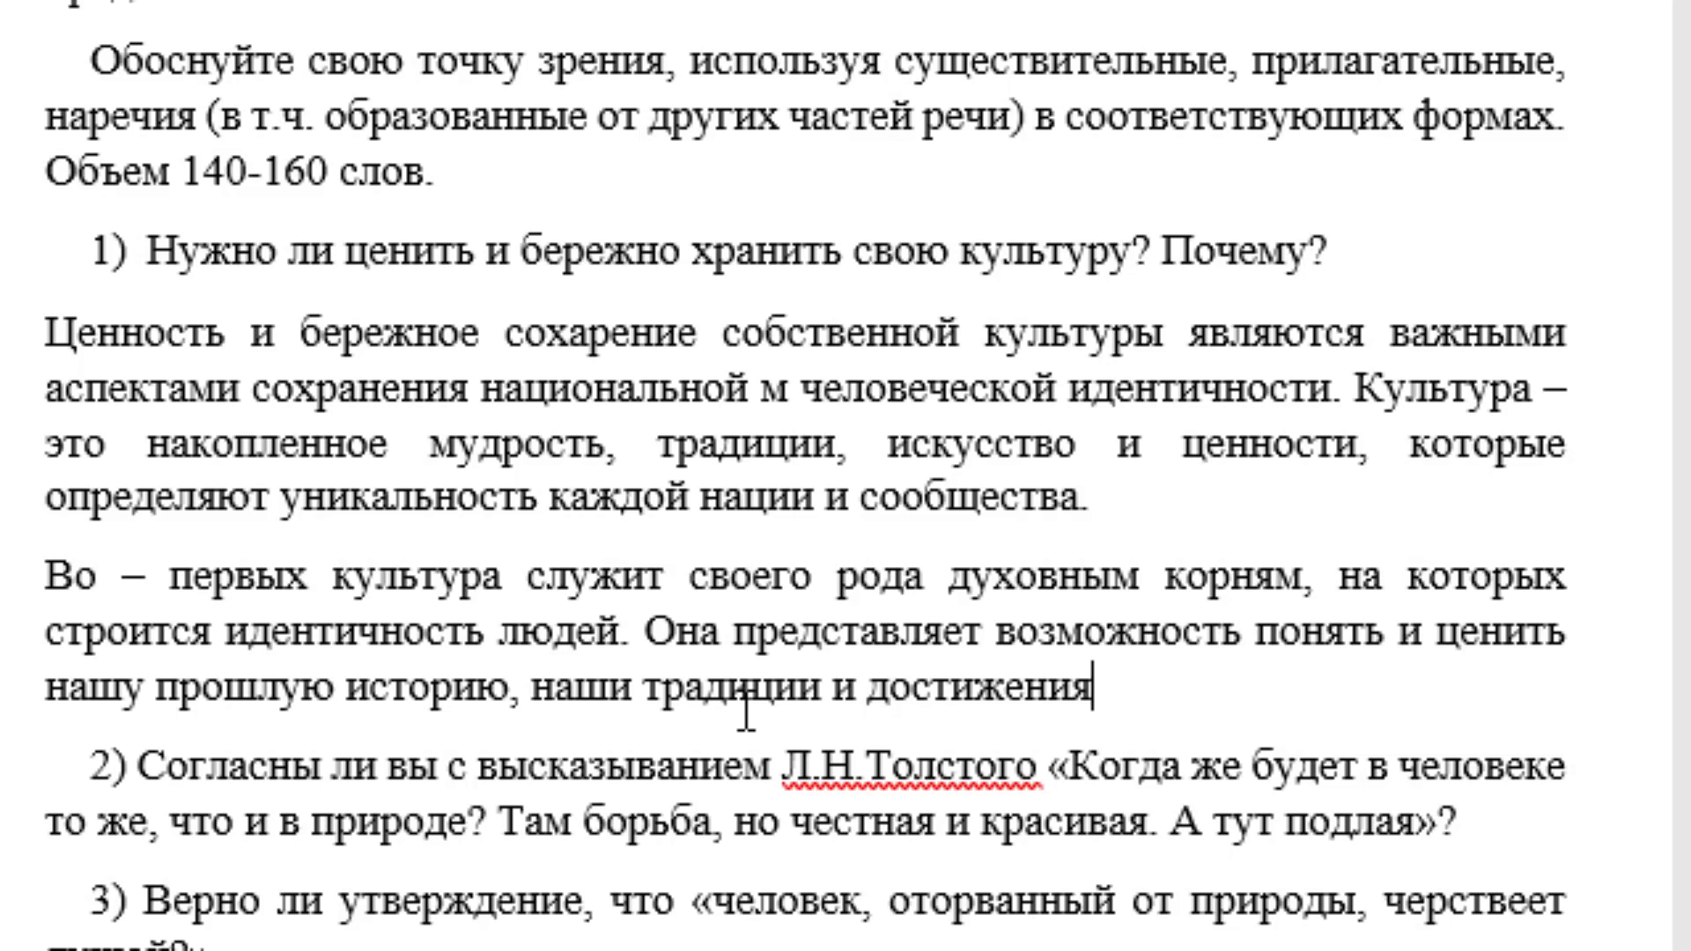
{"action": "type", "text": ". Без зн"}
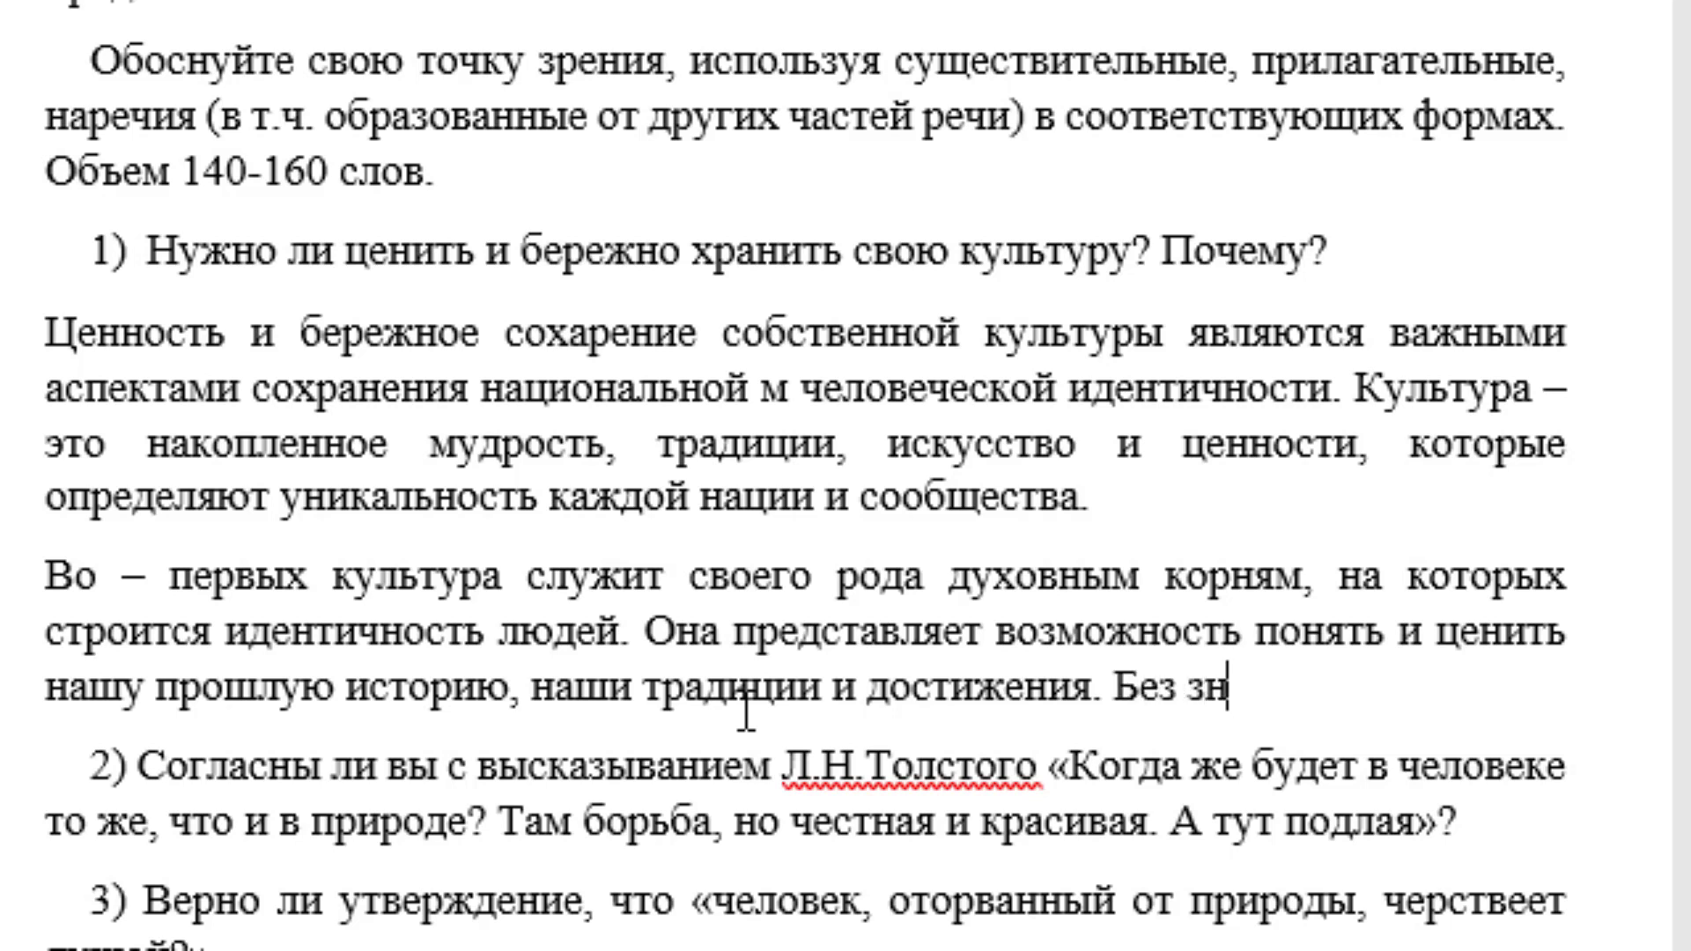
{"action": "type", "text": "ания и"}
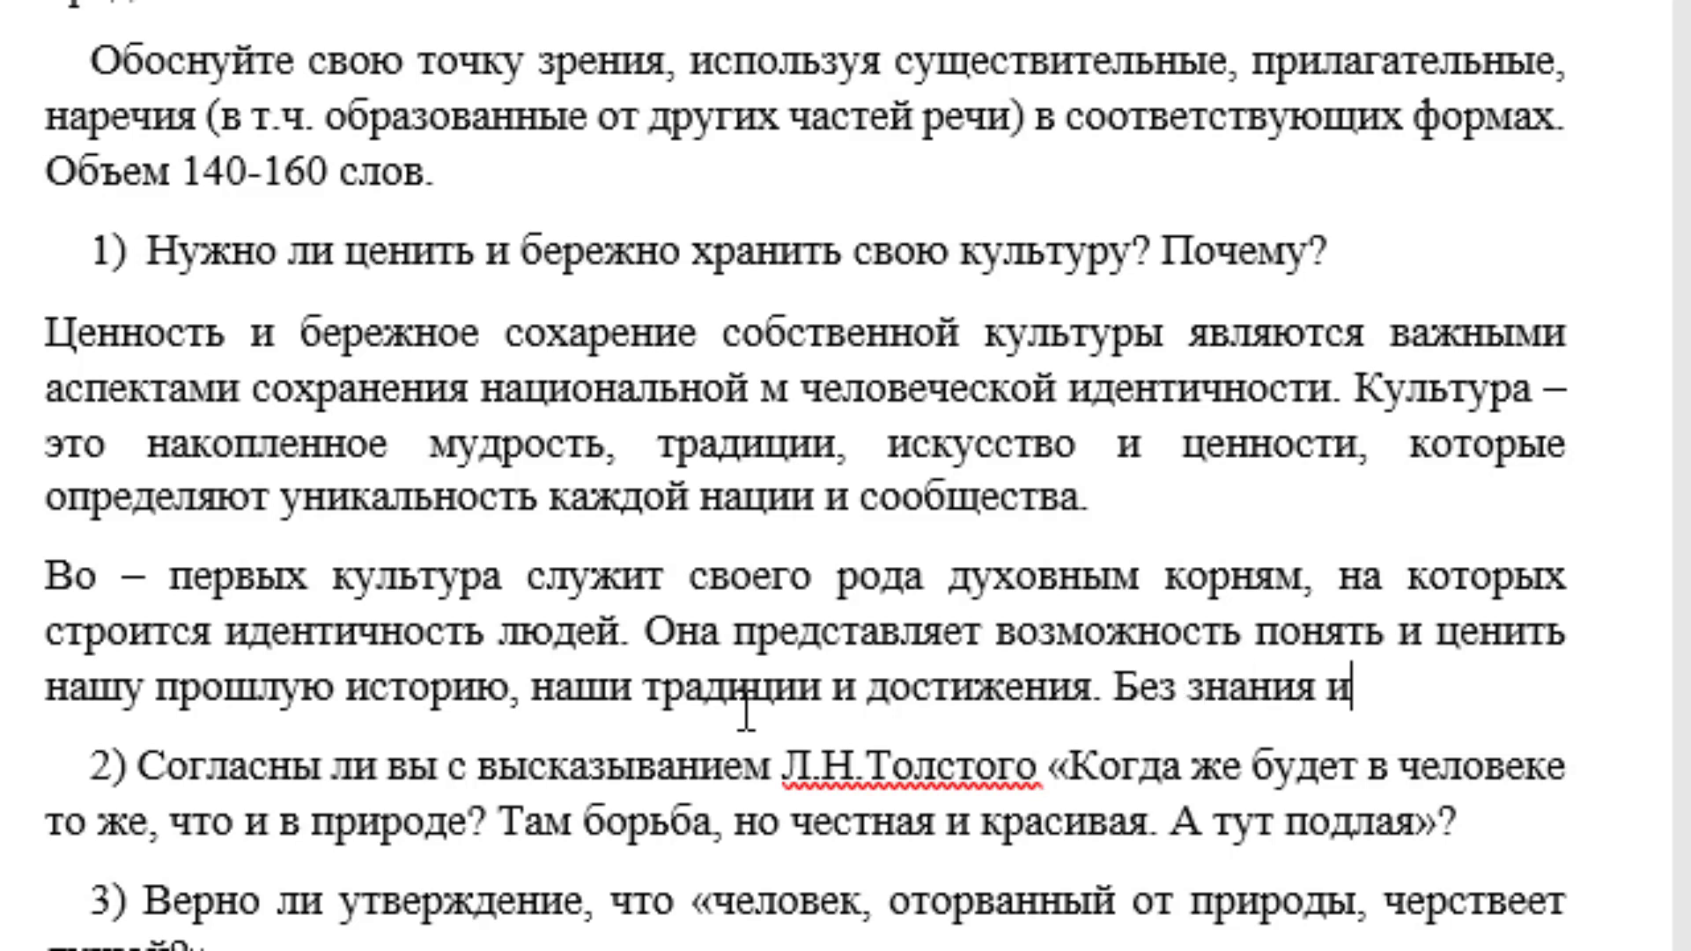
{"action": "type", "text": " ув"}
{"action": "type", "text": "уважения"}
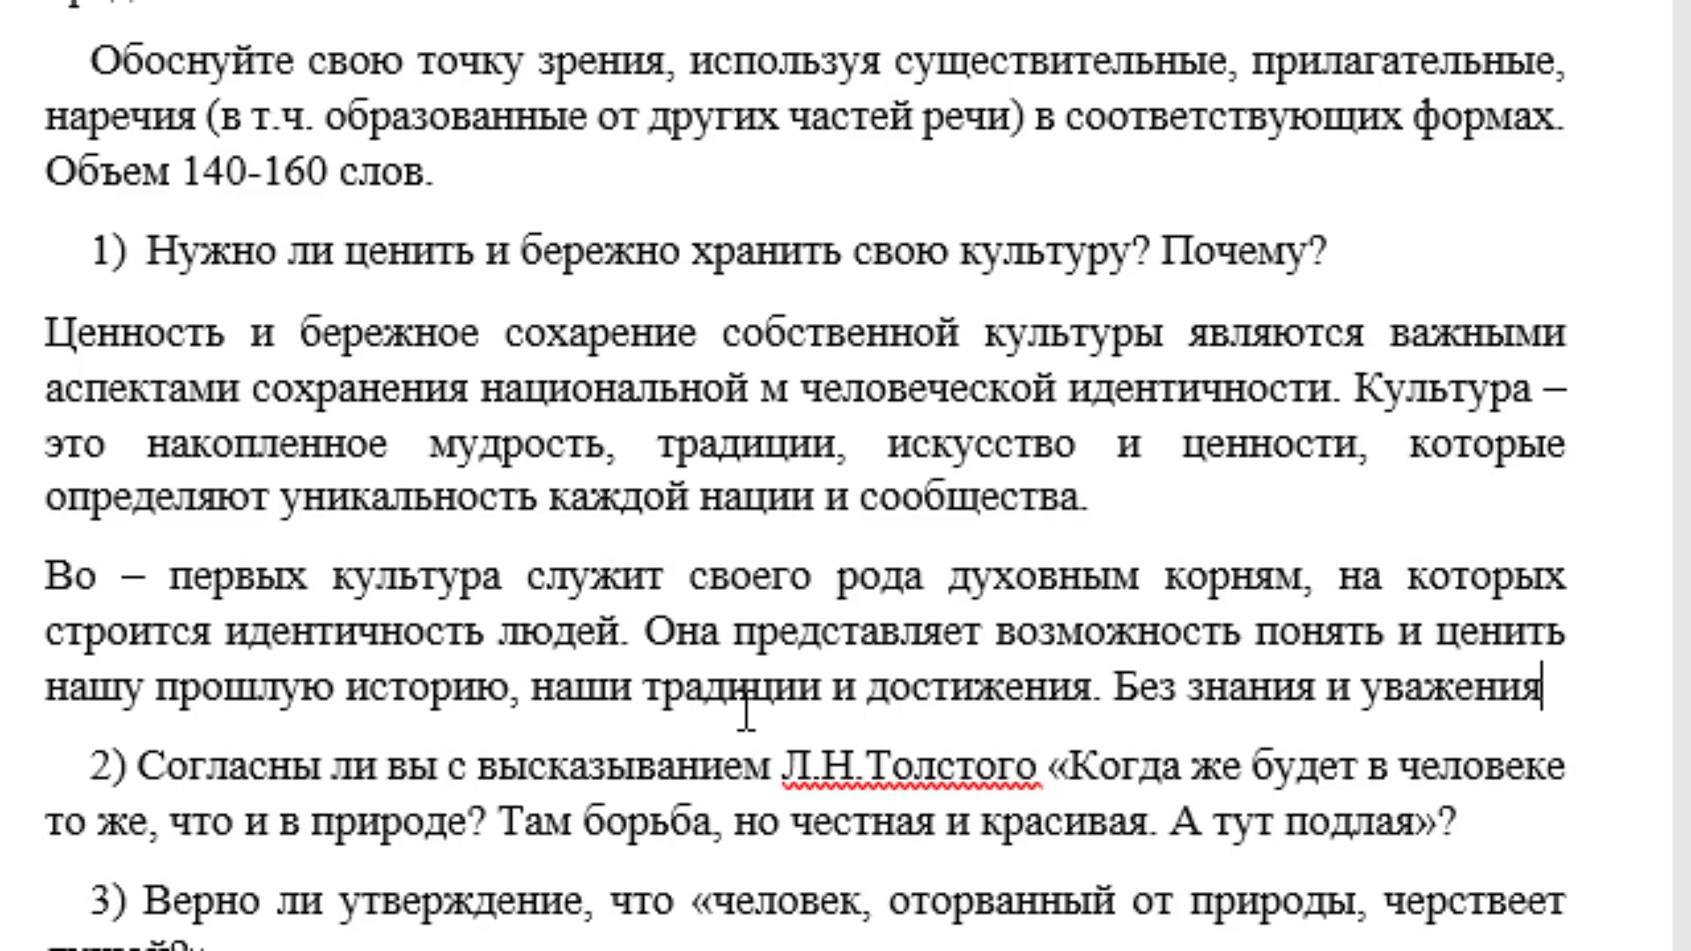
{"action": "type", "text": "к свое"}
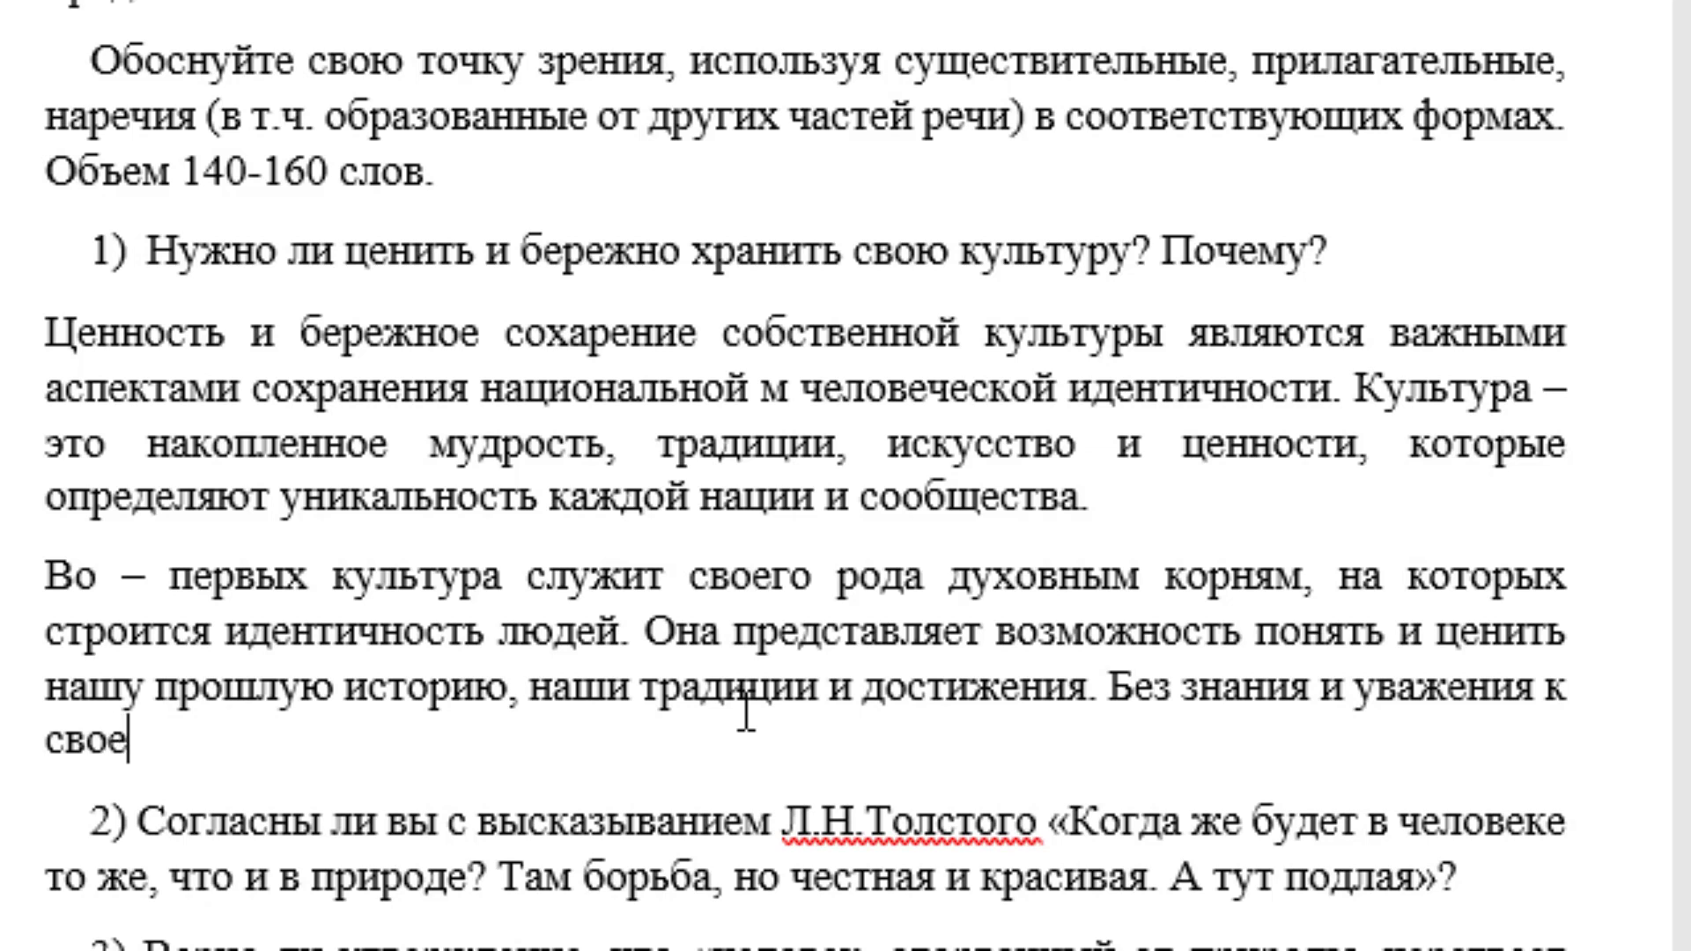
{"action": "type", "text": "й культуре"}
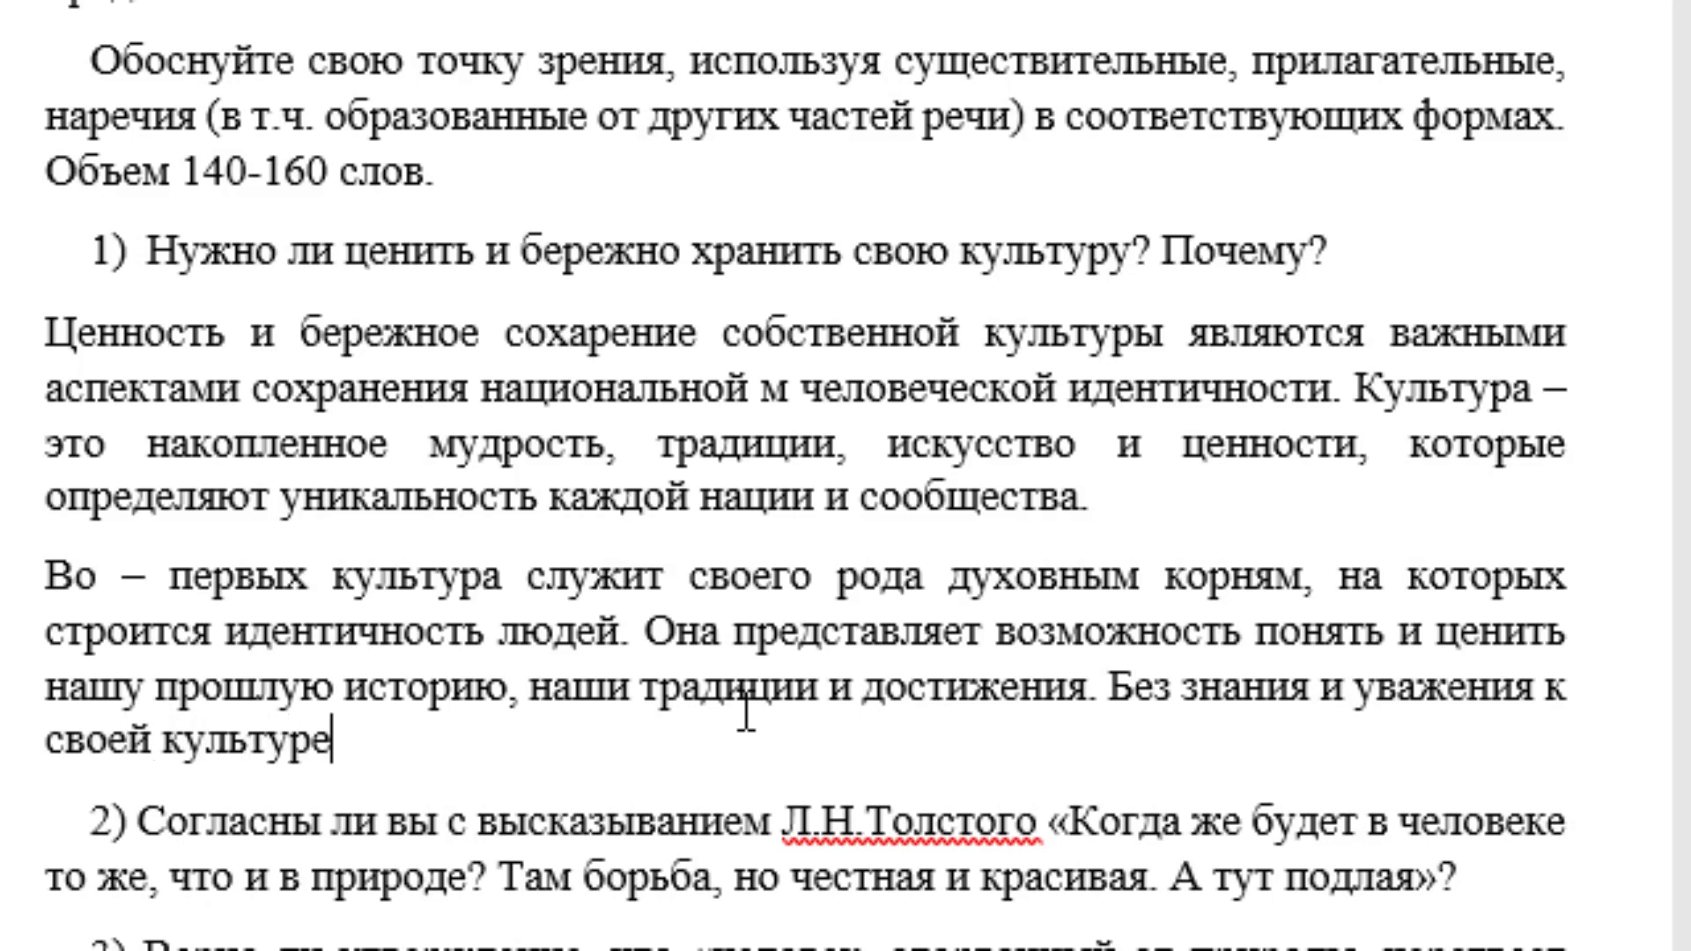
{"action": "type", "text": ", мы"}
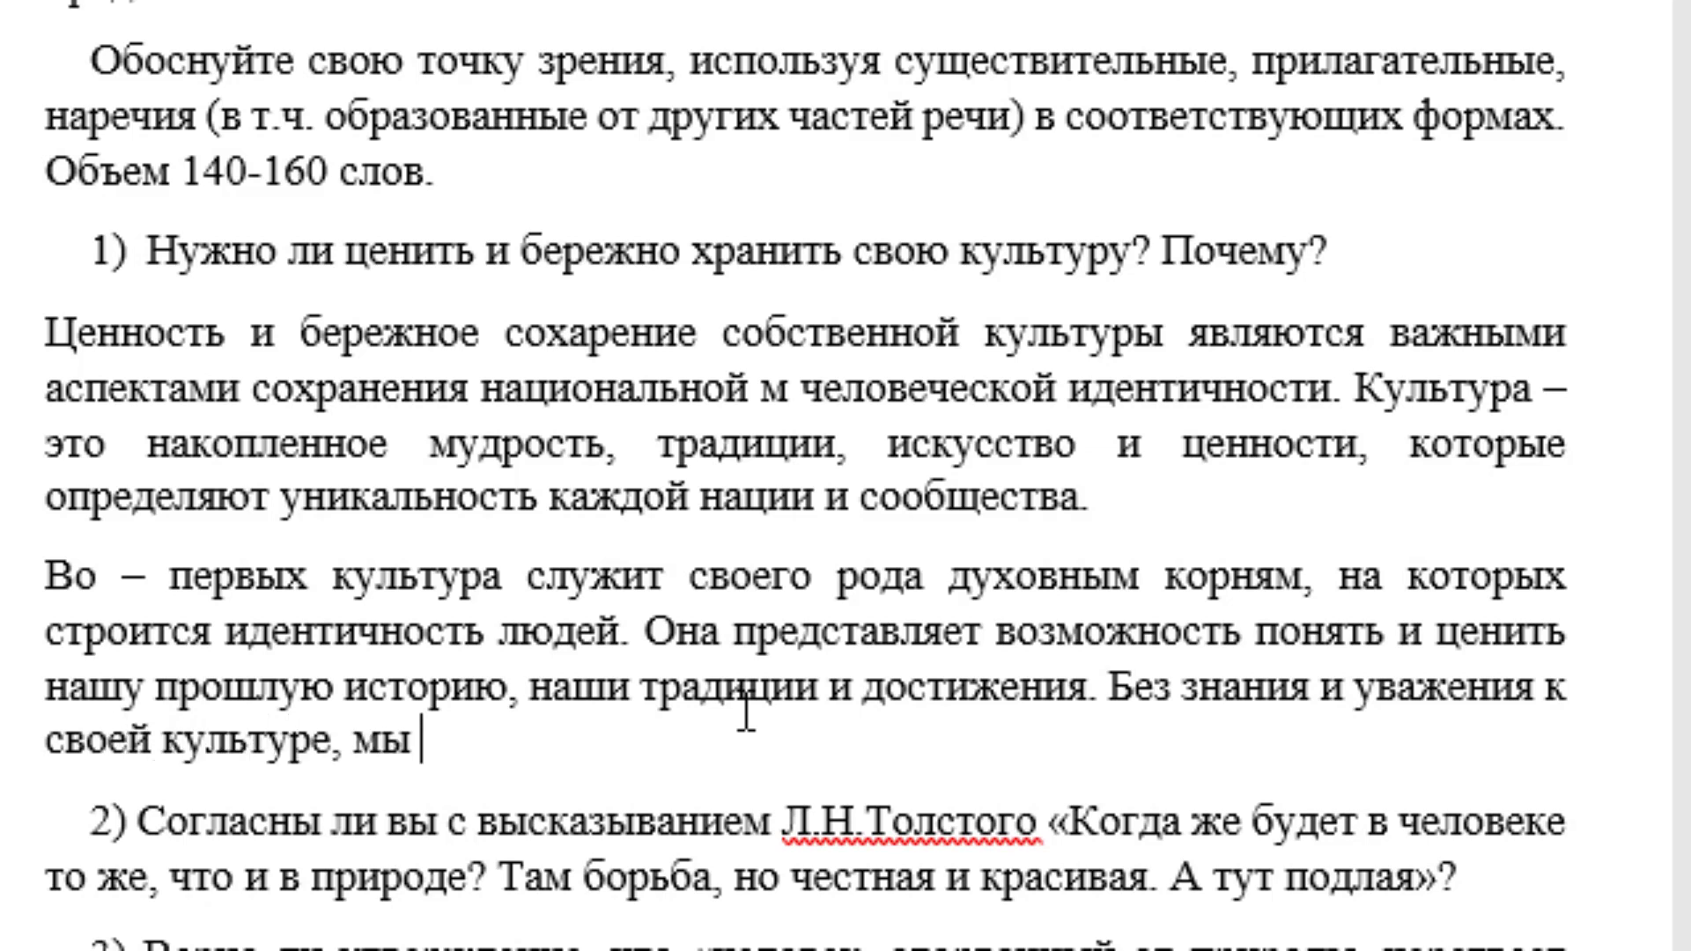
{"action": "type", "text": " рискуем"}
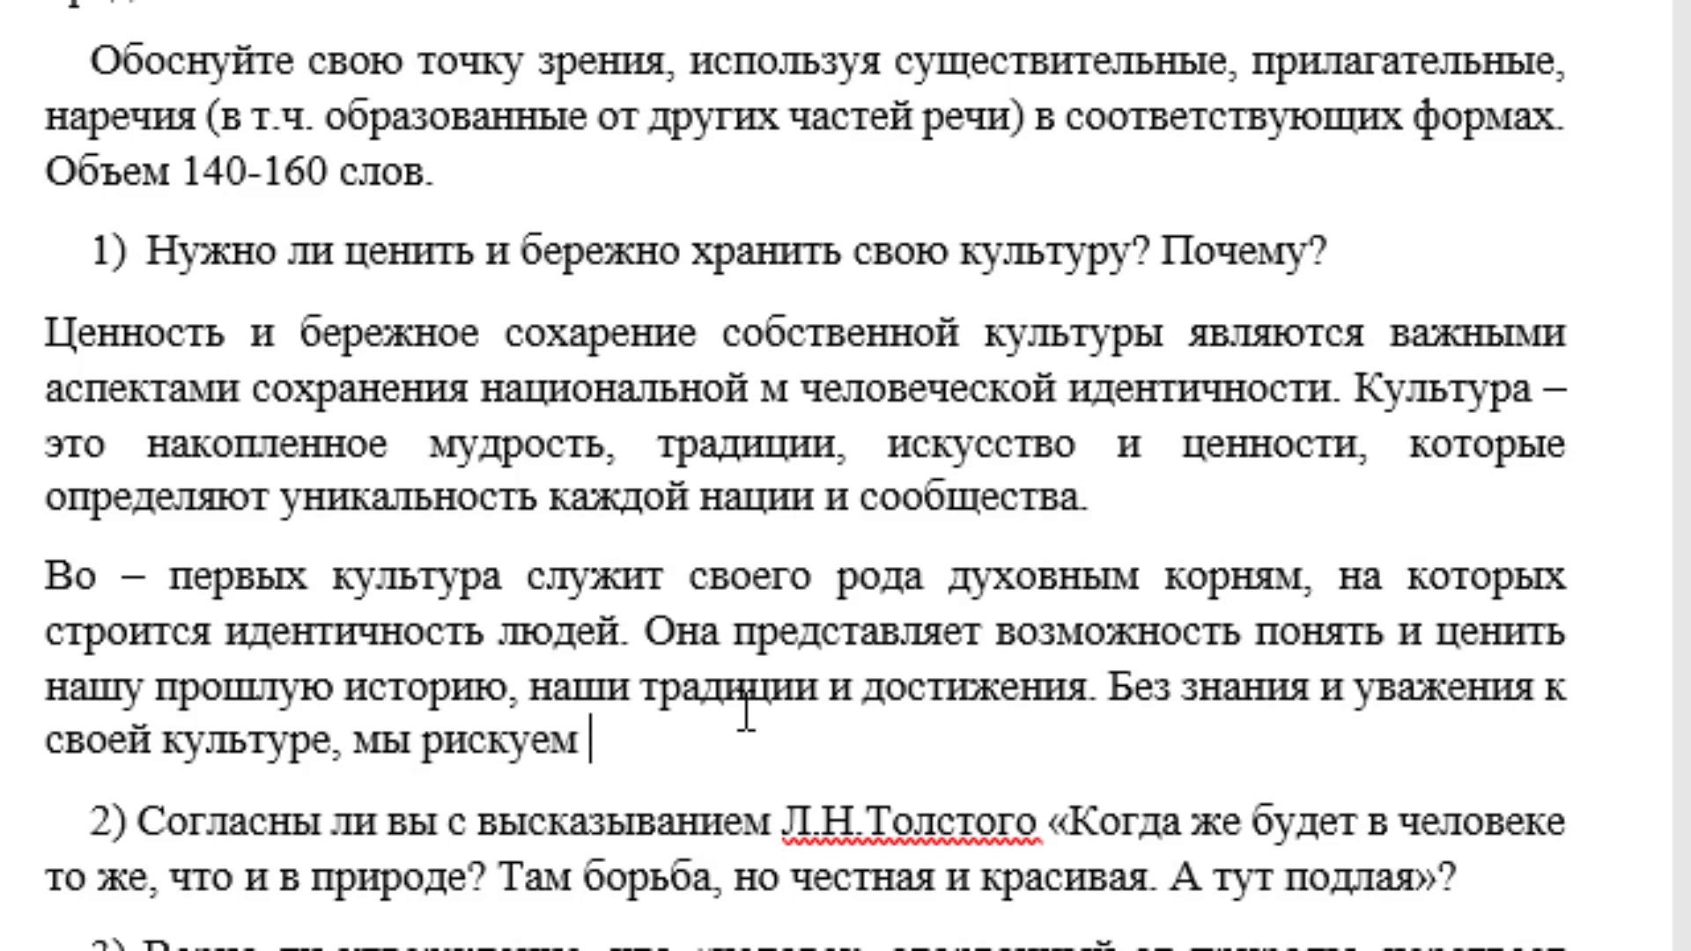
{"action": "type", "text": "потерять"}
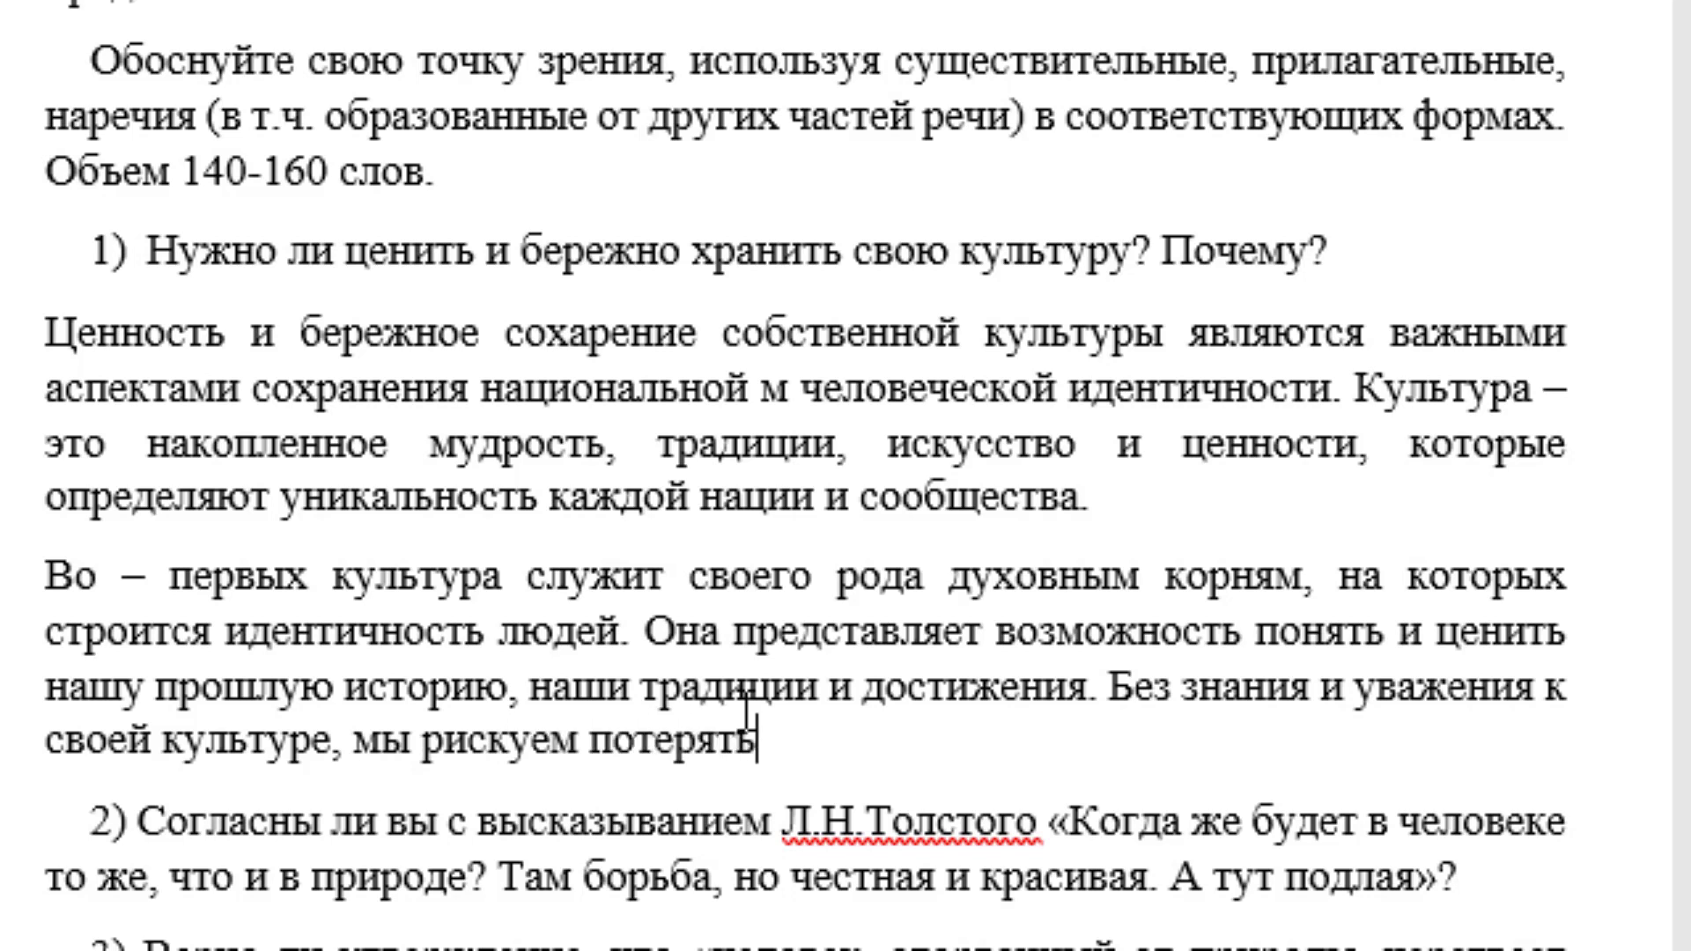
{"action": "type", "text": " св"}
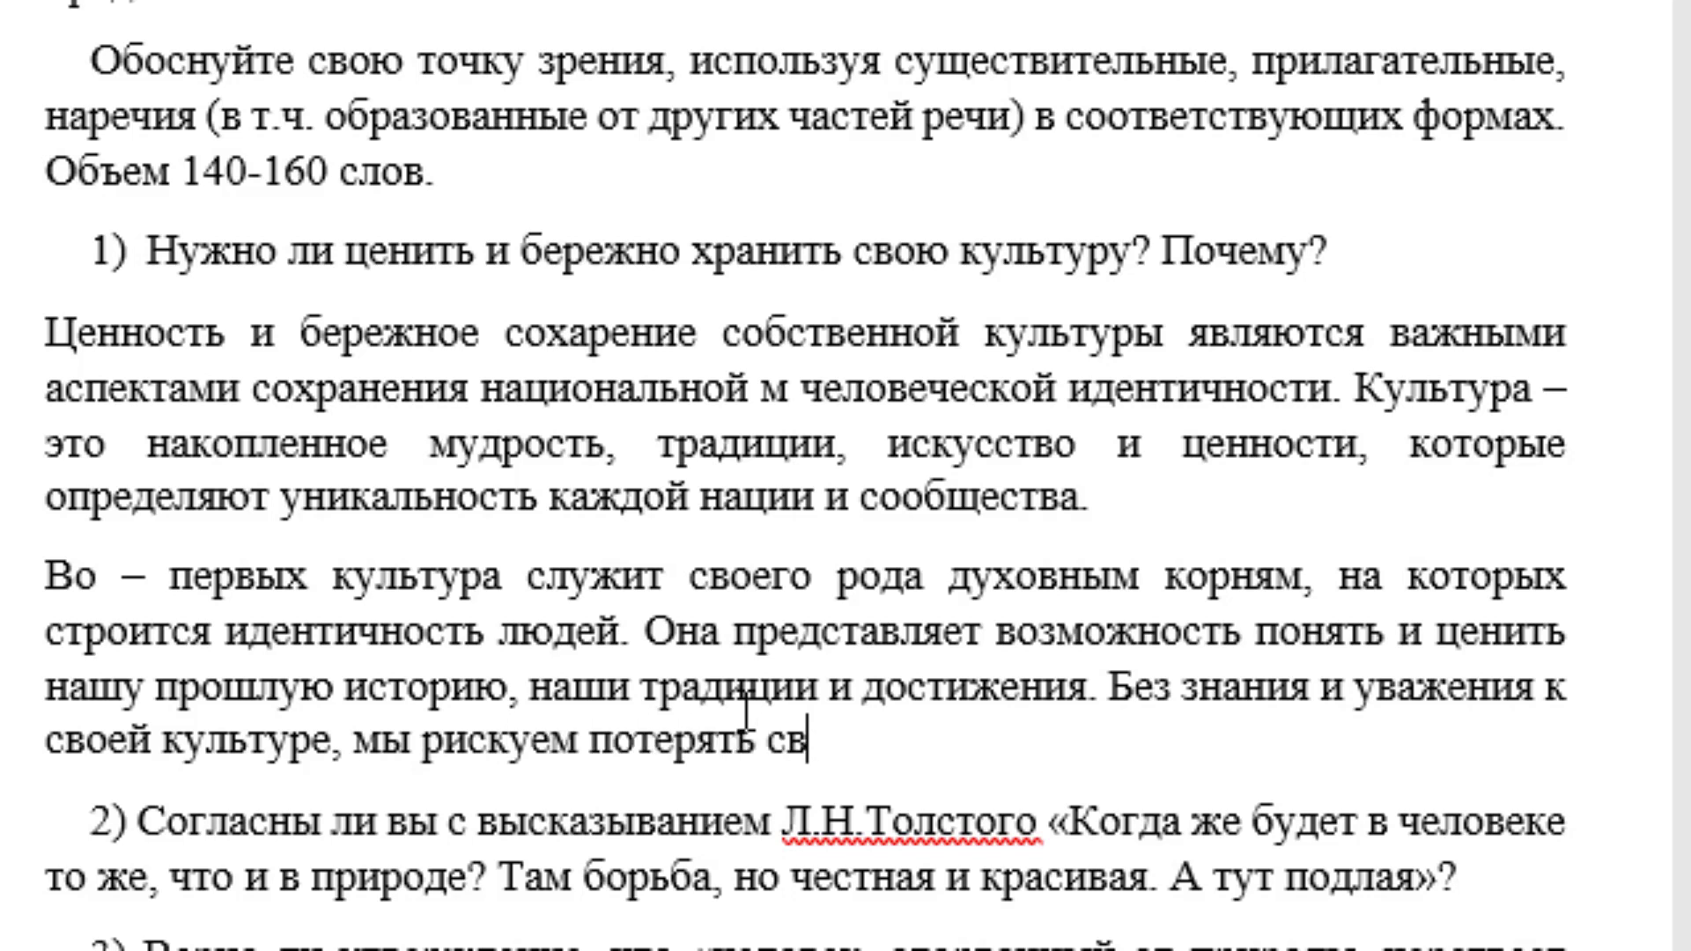
{"action": "type", "text": "язь "}
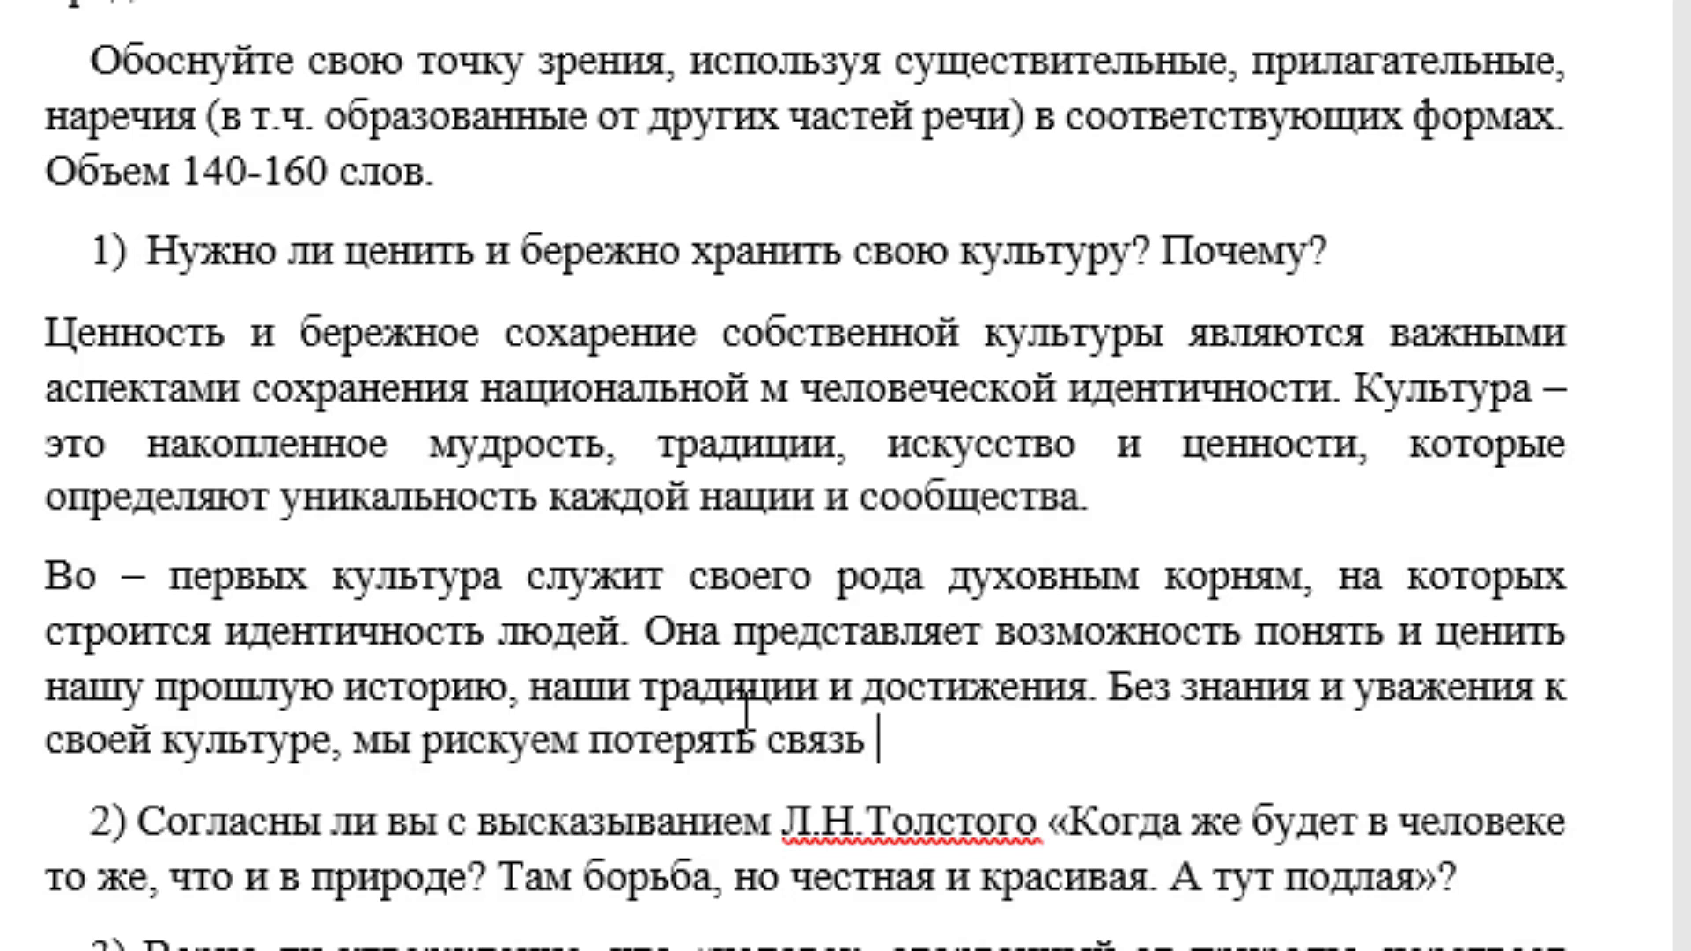
{"action": "type", "text": "с пред"}
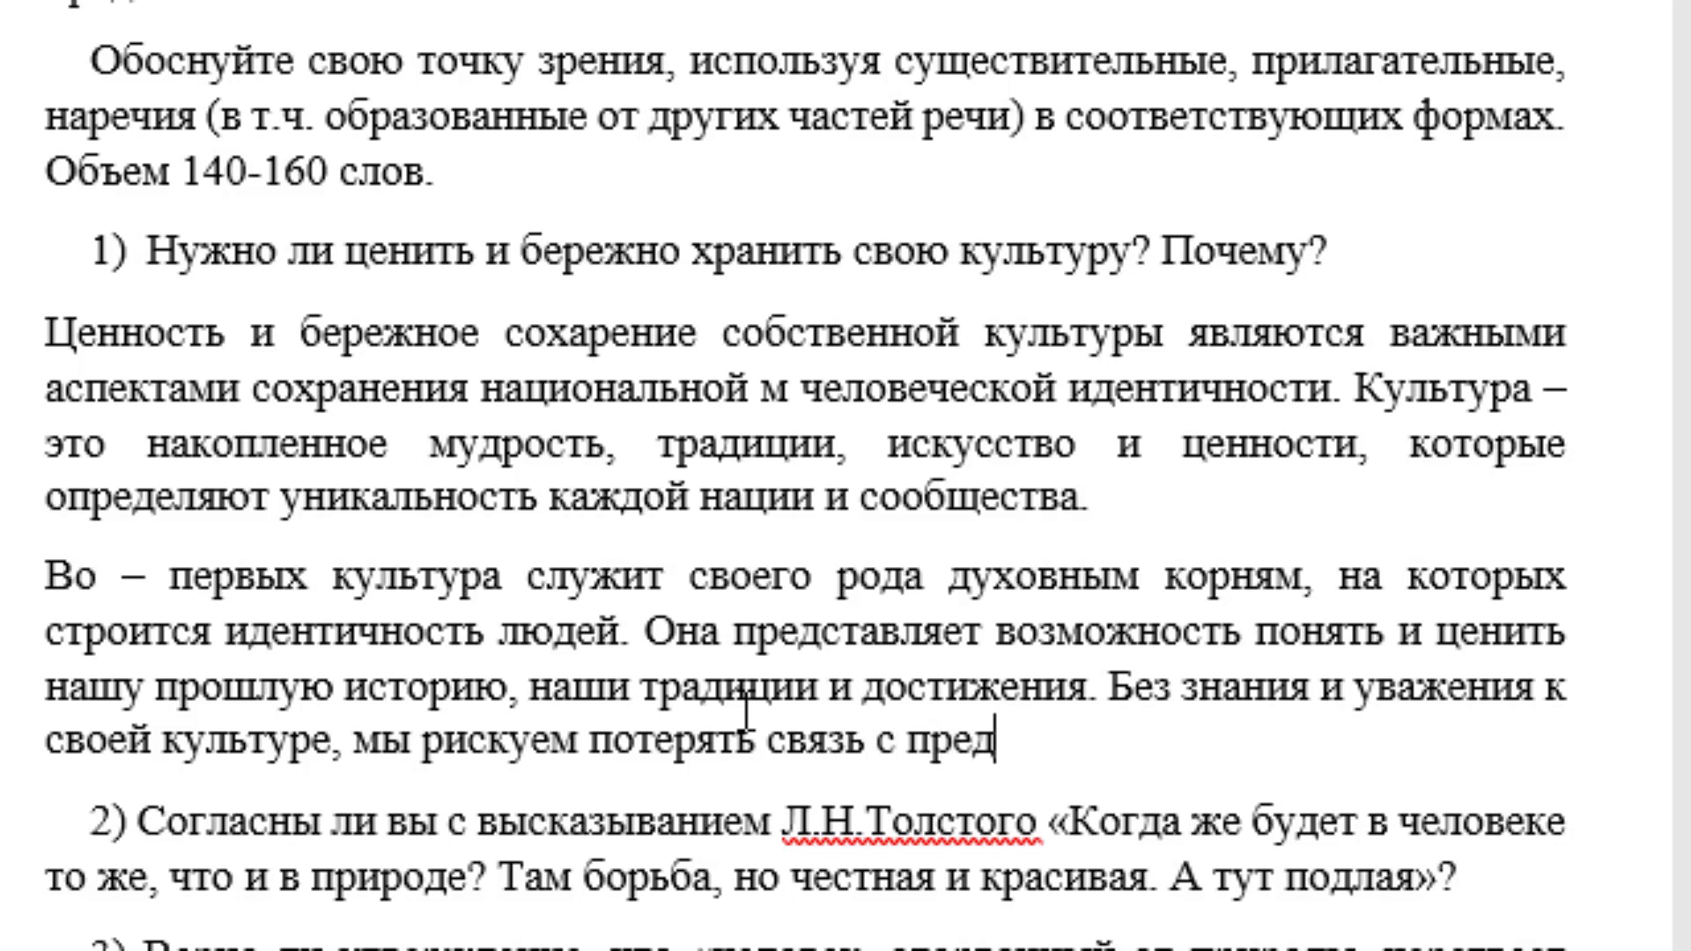
{"action": "type", "text": "каи"}
{"action": "key", "text": "BackSpace"}
{"action": "key", "text": "BackSpace"}
{"action": "type", "text": "ам"}
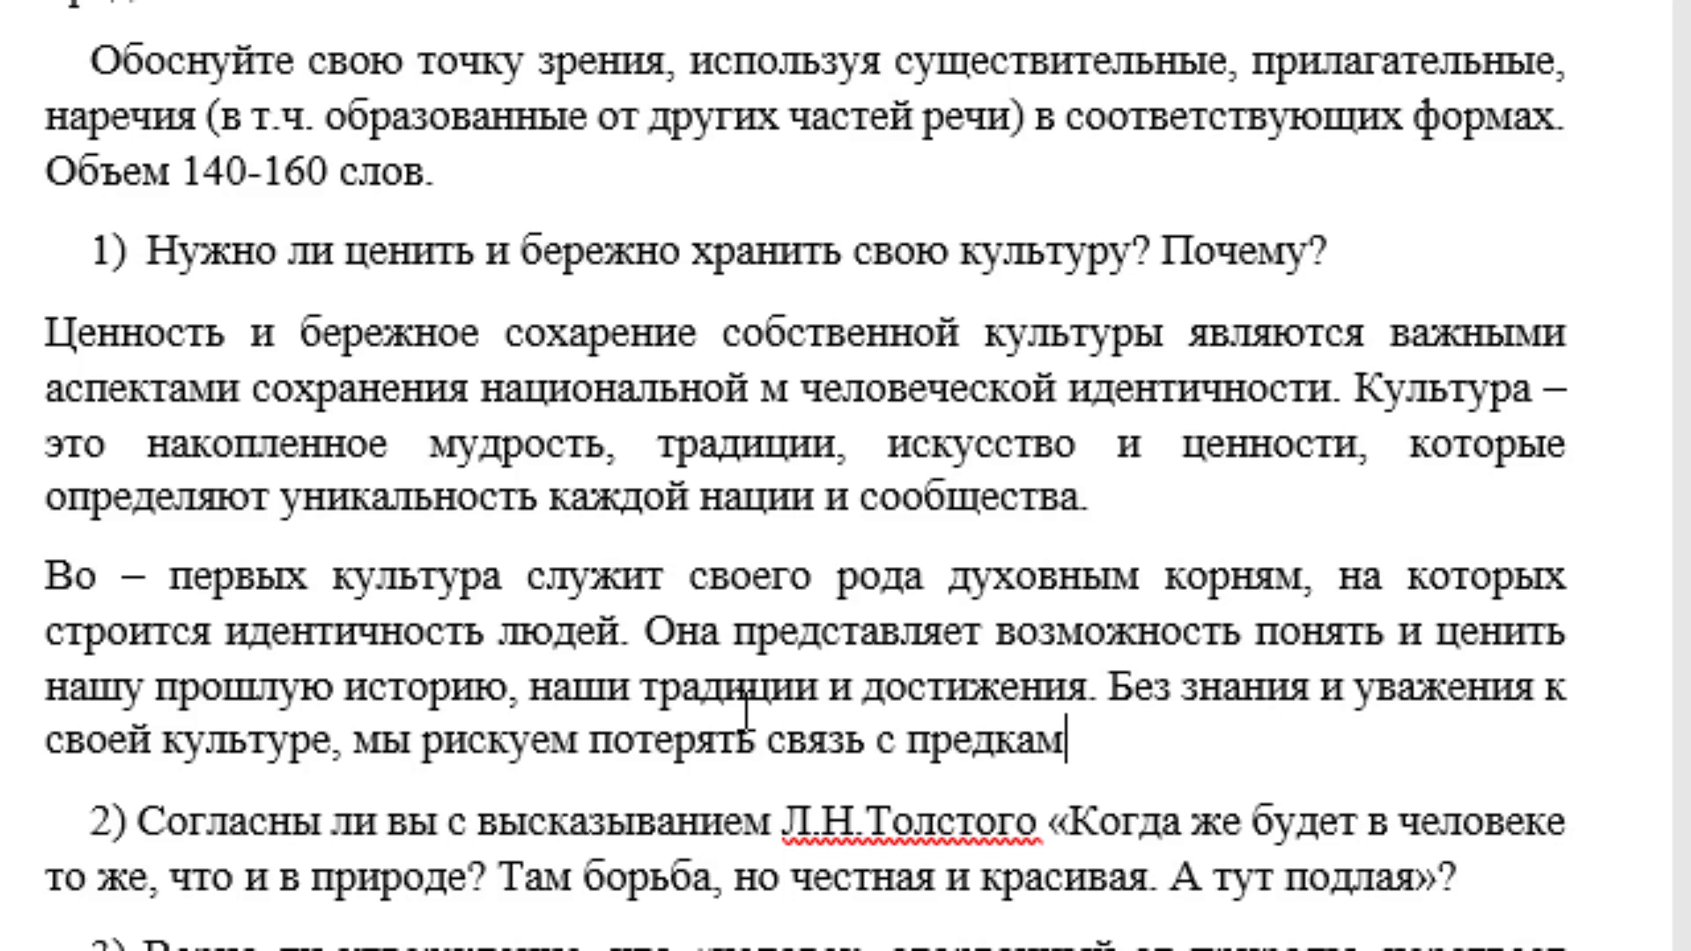
{"action": "type", "text": "и и истори"}
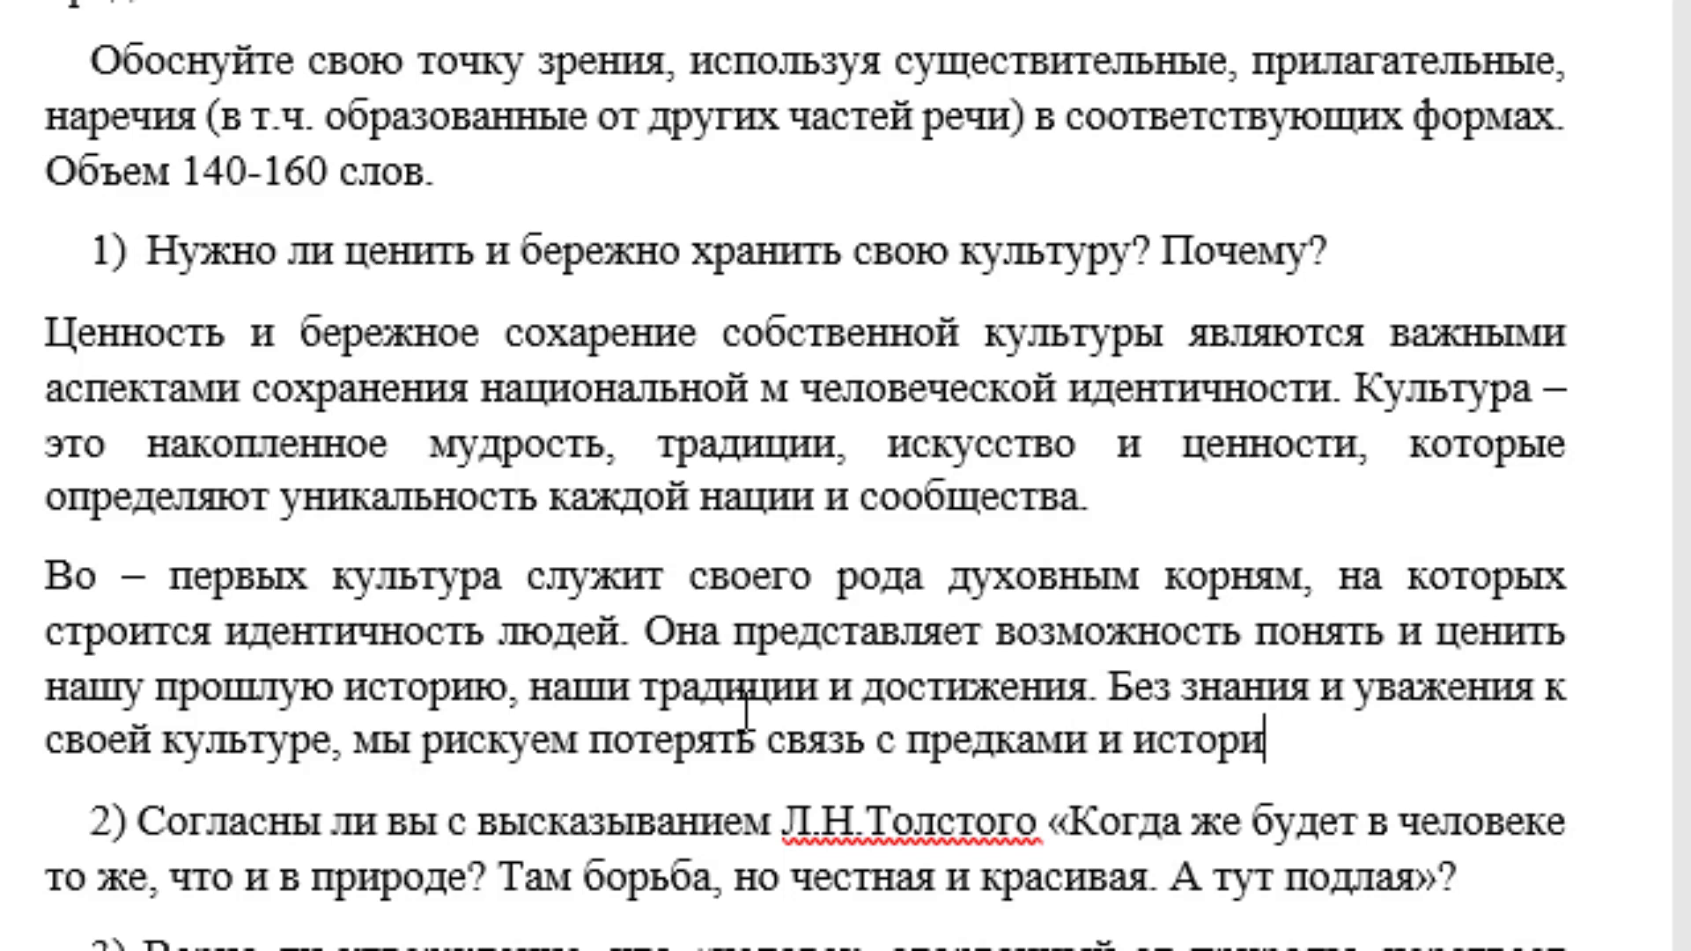
{"action": "type", "text": "ей,"}
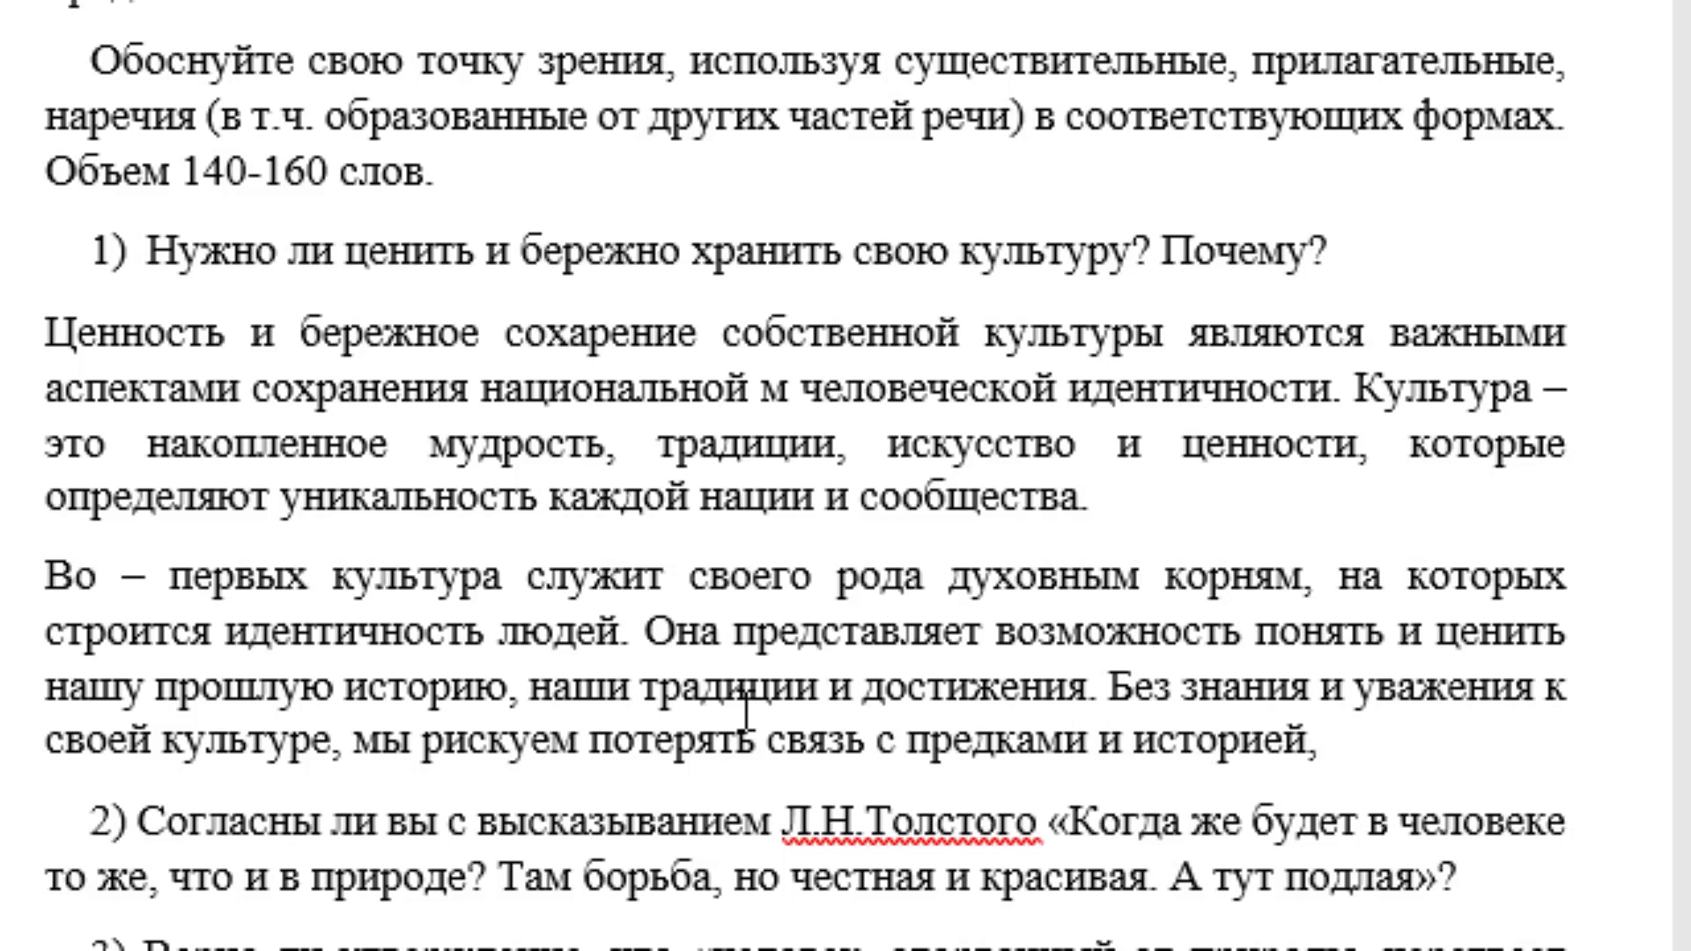
{"action": "type", "text": " что может "}
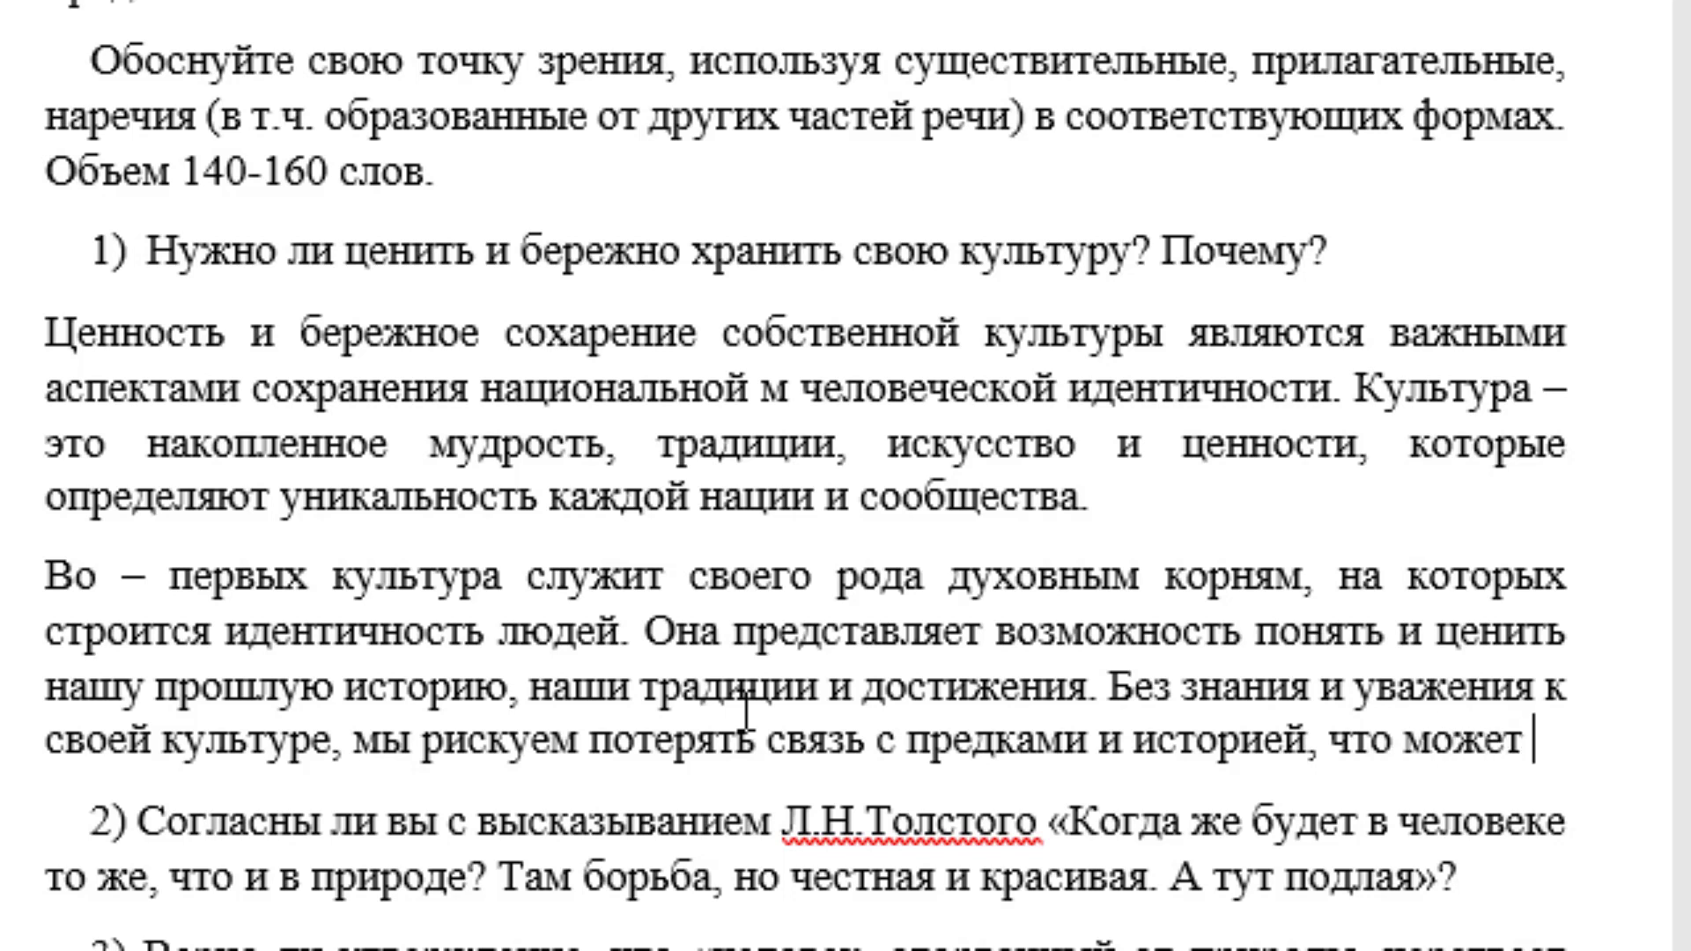
{"action": "type", "text": "приве"}
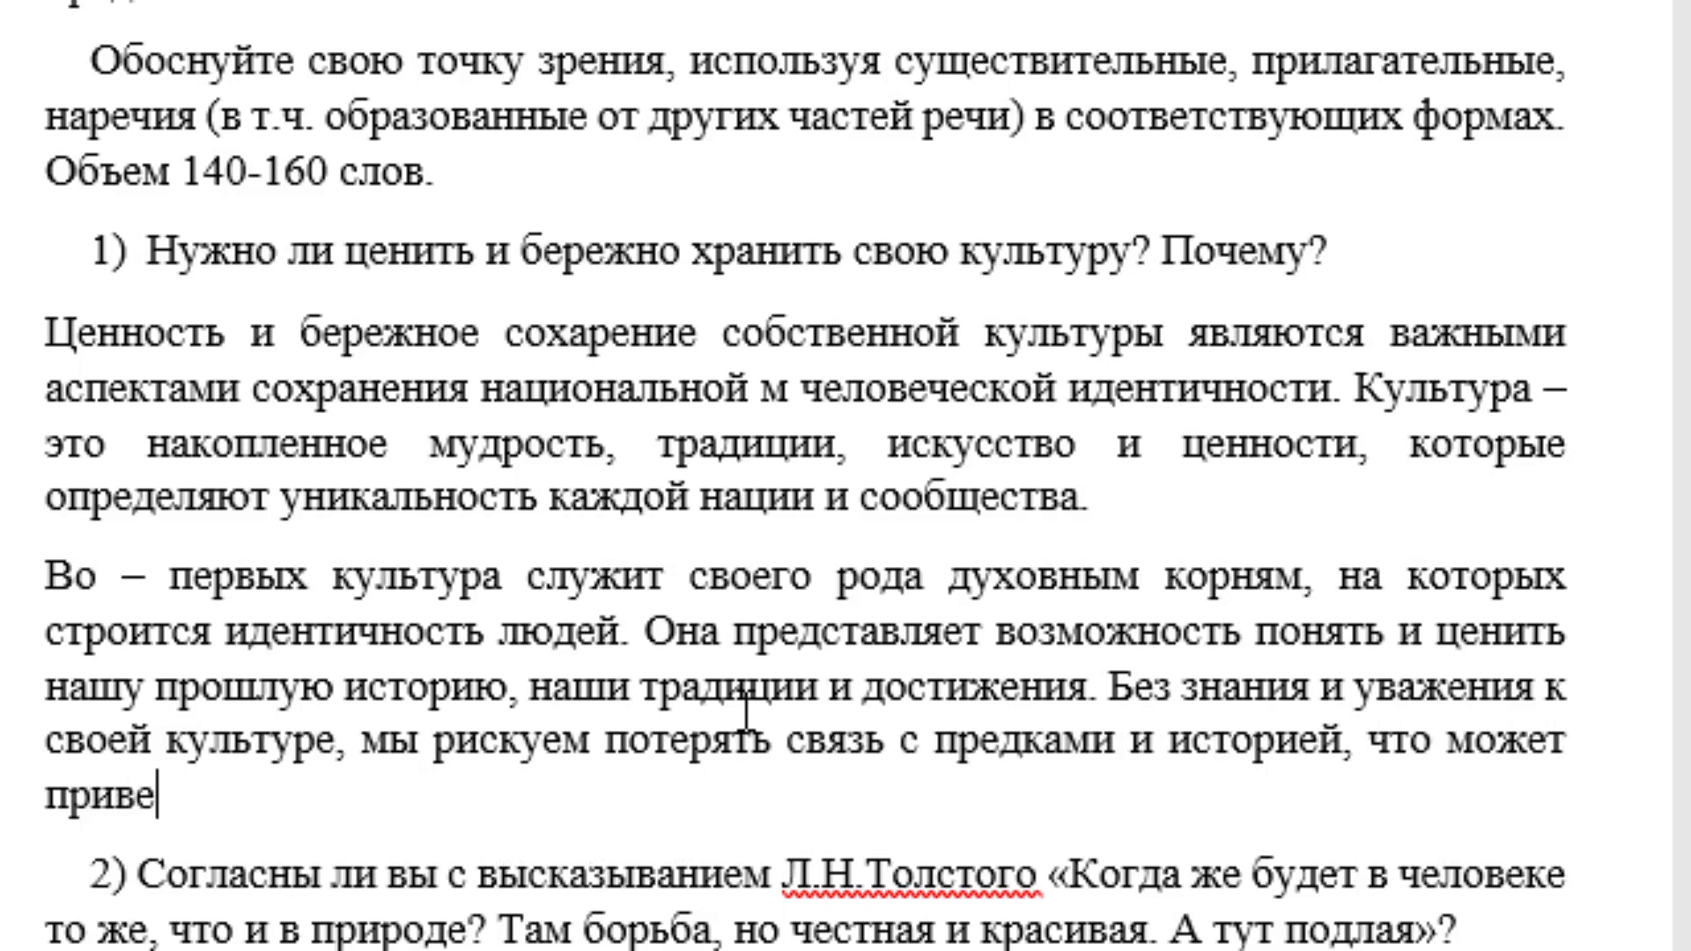
{"action": "type", "text": "сти к кул"}
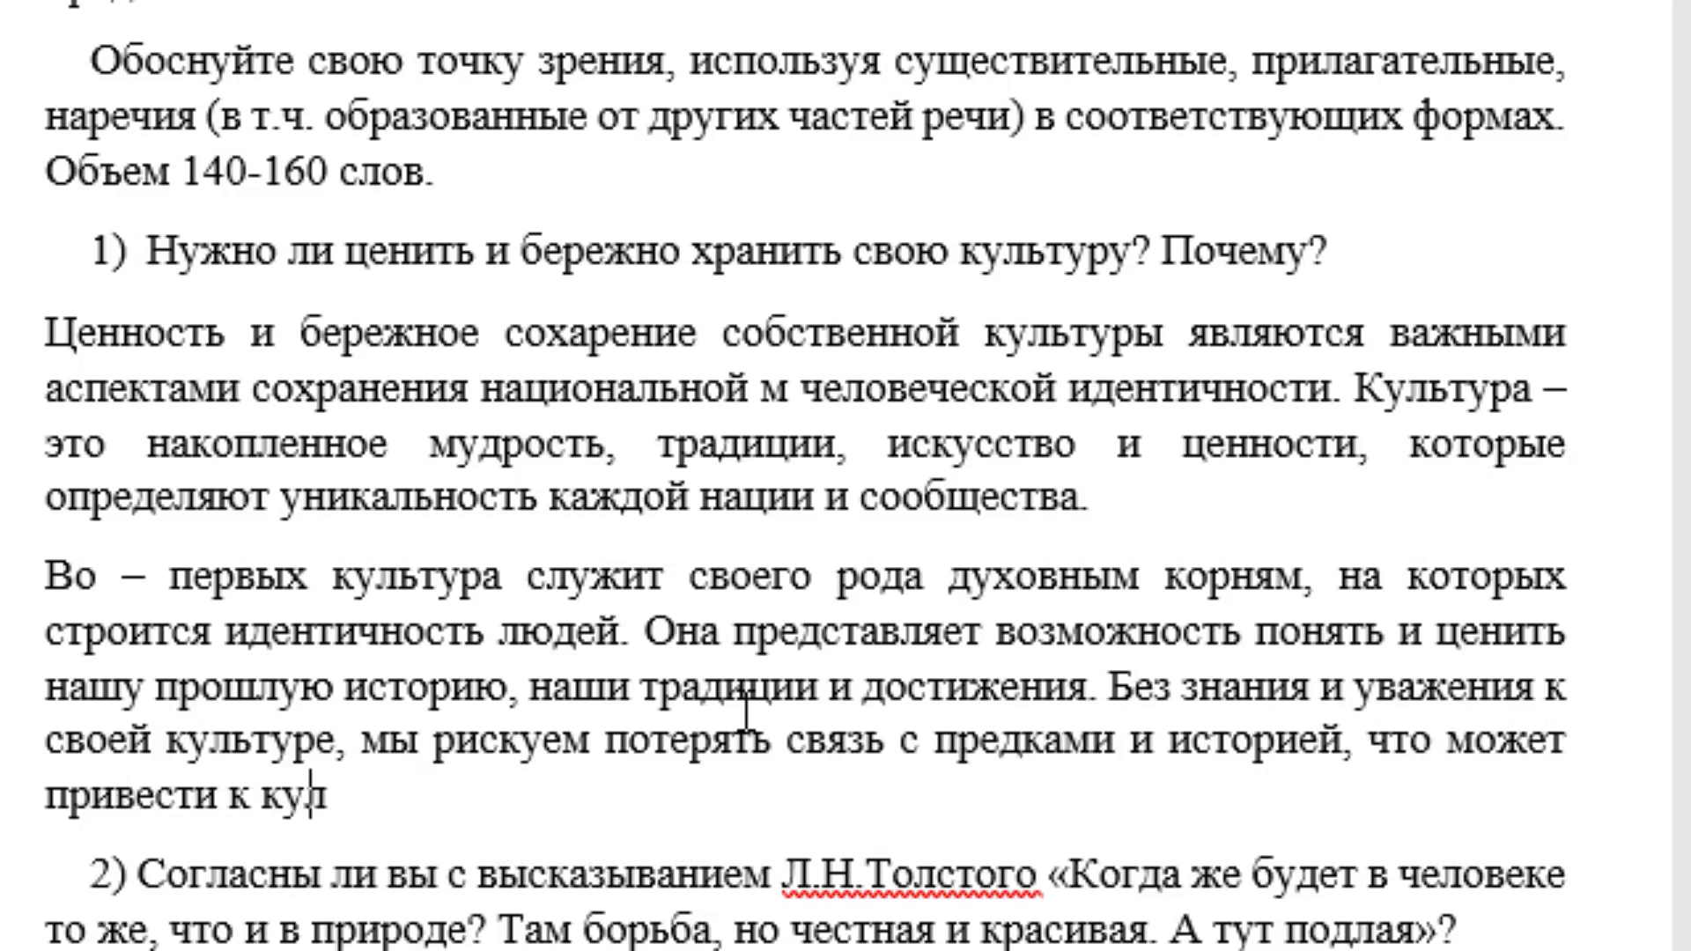
{"action": "type", "text": "ьтурном"}
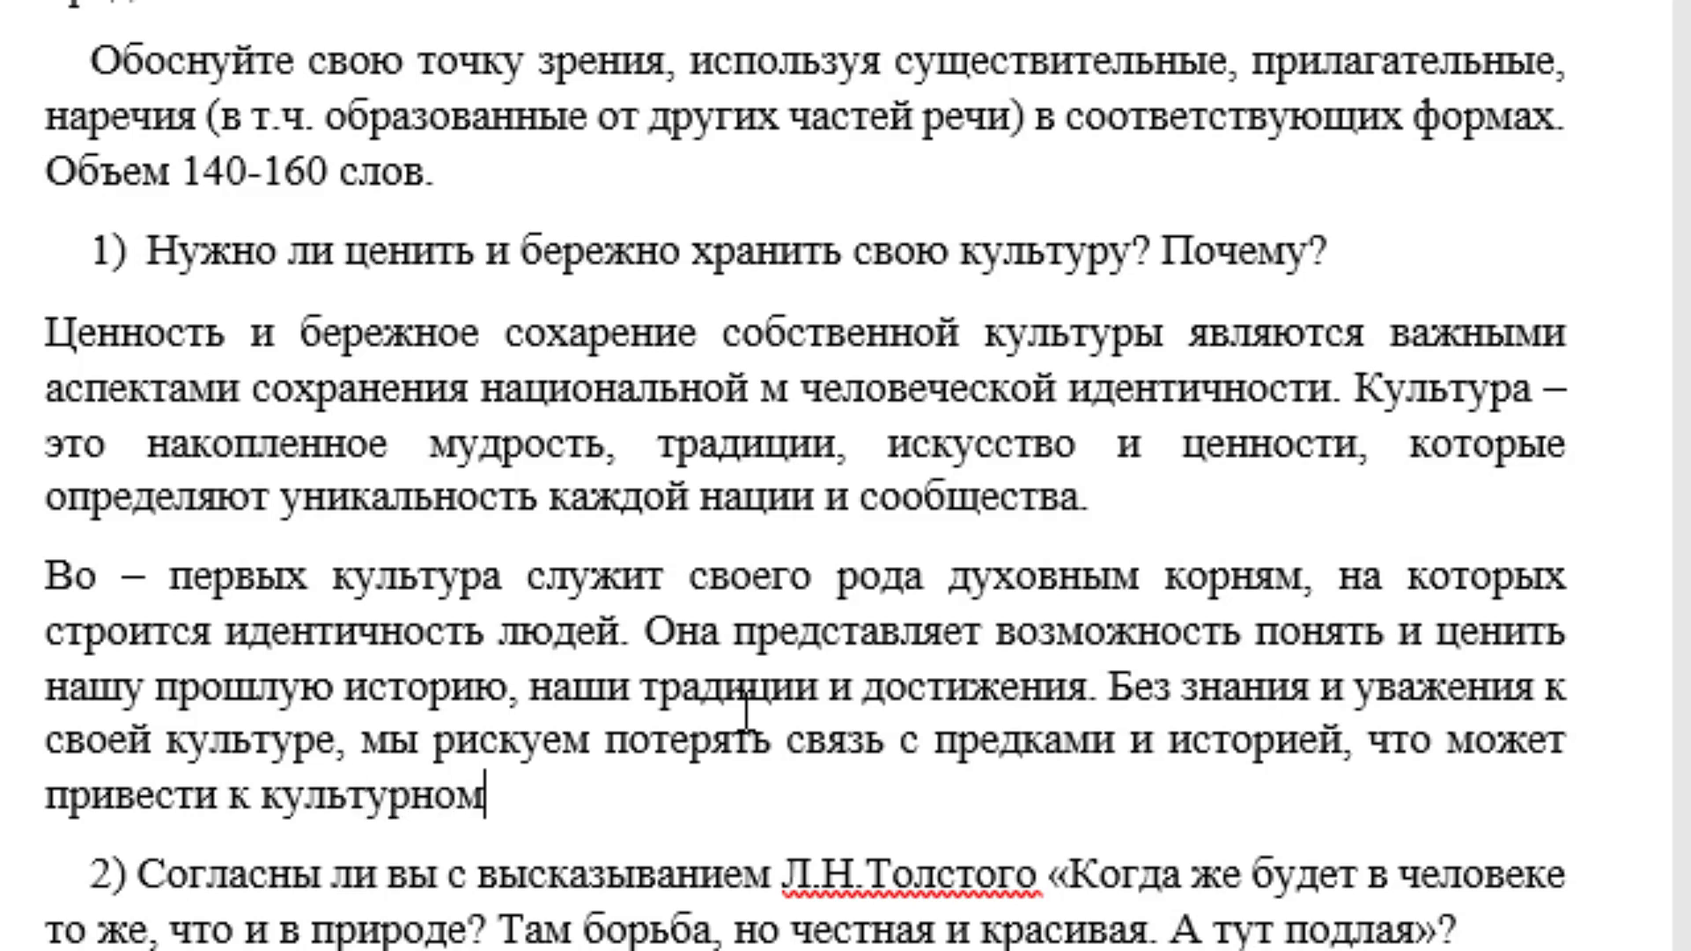
{"action": "type", "text": "у амнези"}
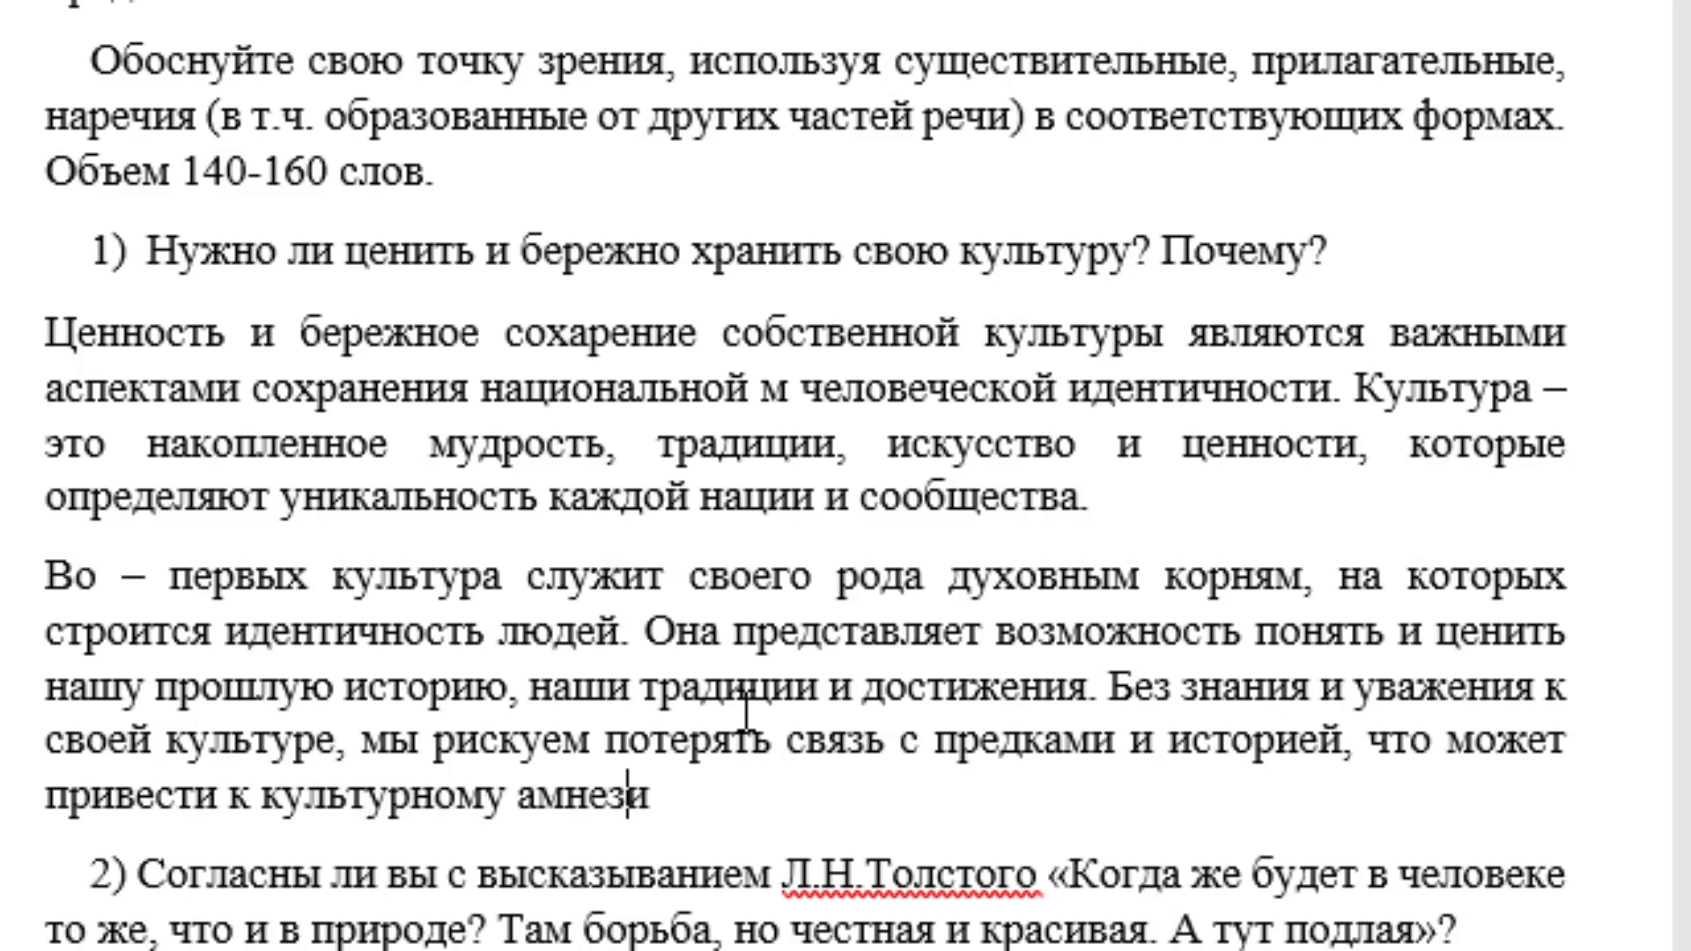
{"action": "type", "text": "и."}
{"action": "key", "text": "Return"}
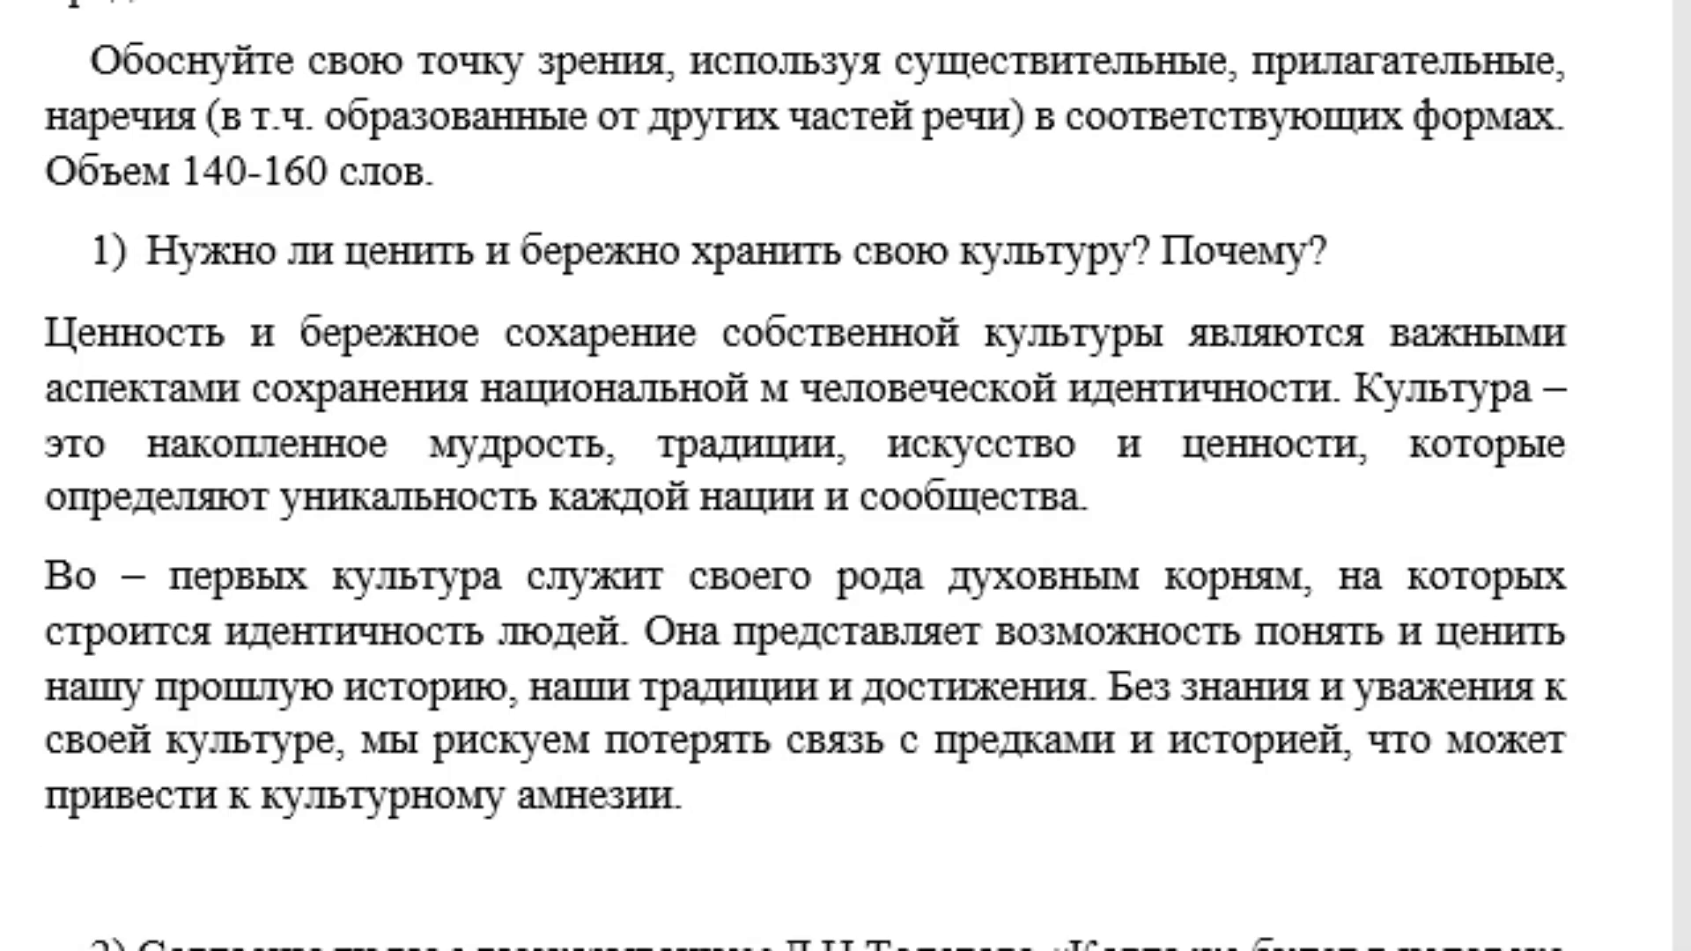
Write 'Во – вторых, культура способствует разнообразию и обогащению мировой культурной картины. Каждая…'
{"action": "type", "text": "Во в"}
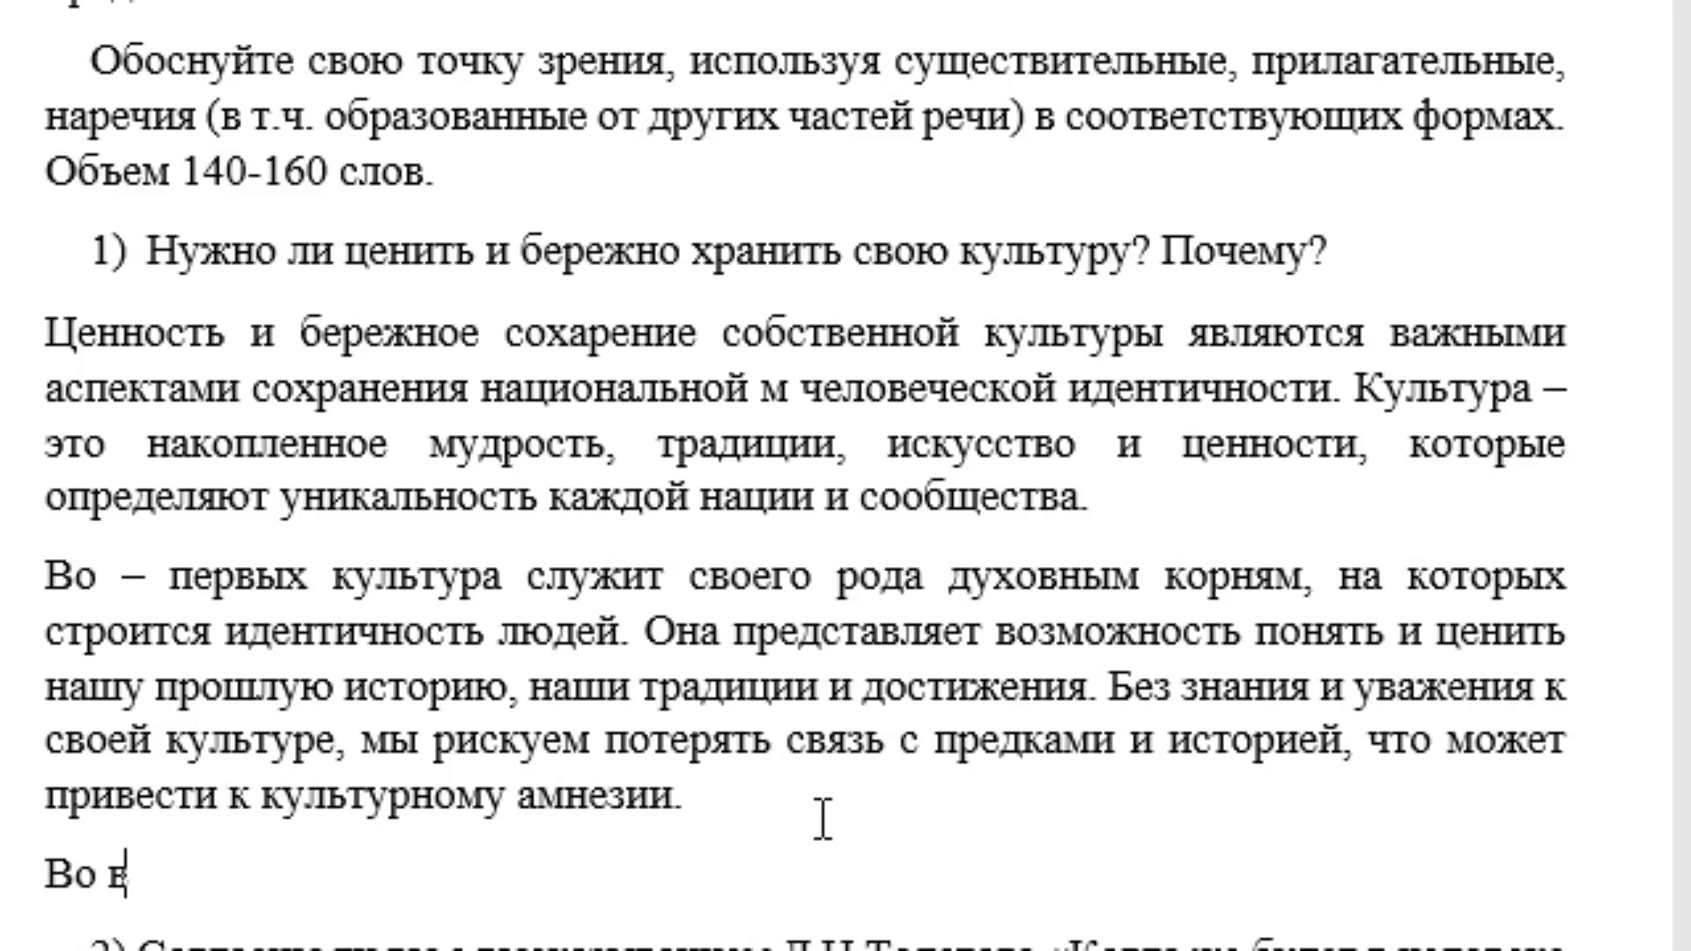
{"action": "key", "text": "BackSpace"}
{"action": "type", "text": "="}
{"action": "key", "text": "BackSpace"}
{"action": "type", "text": "- вторы"}
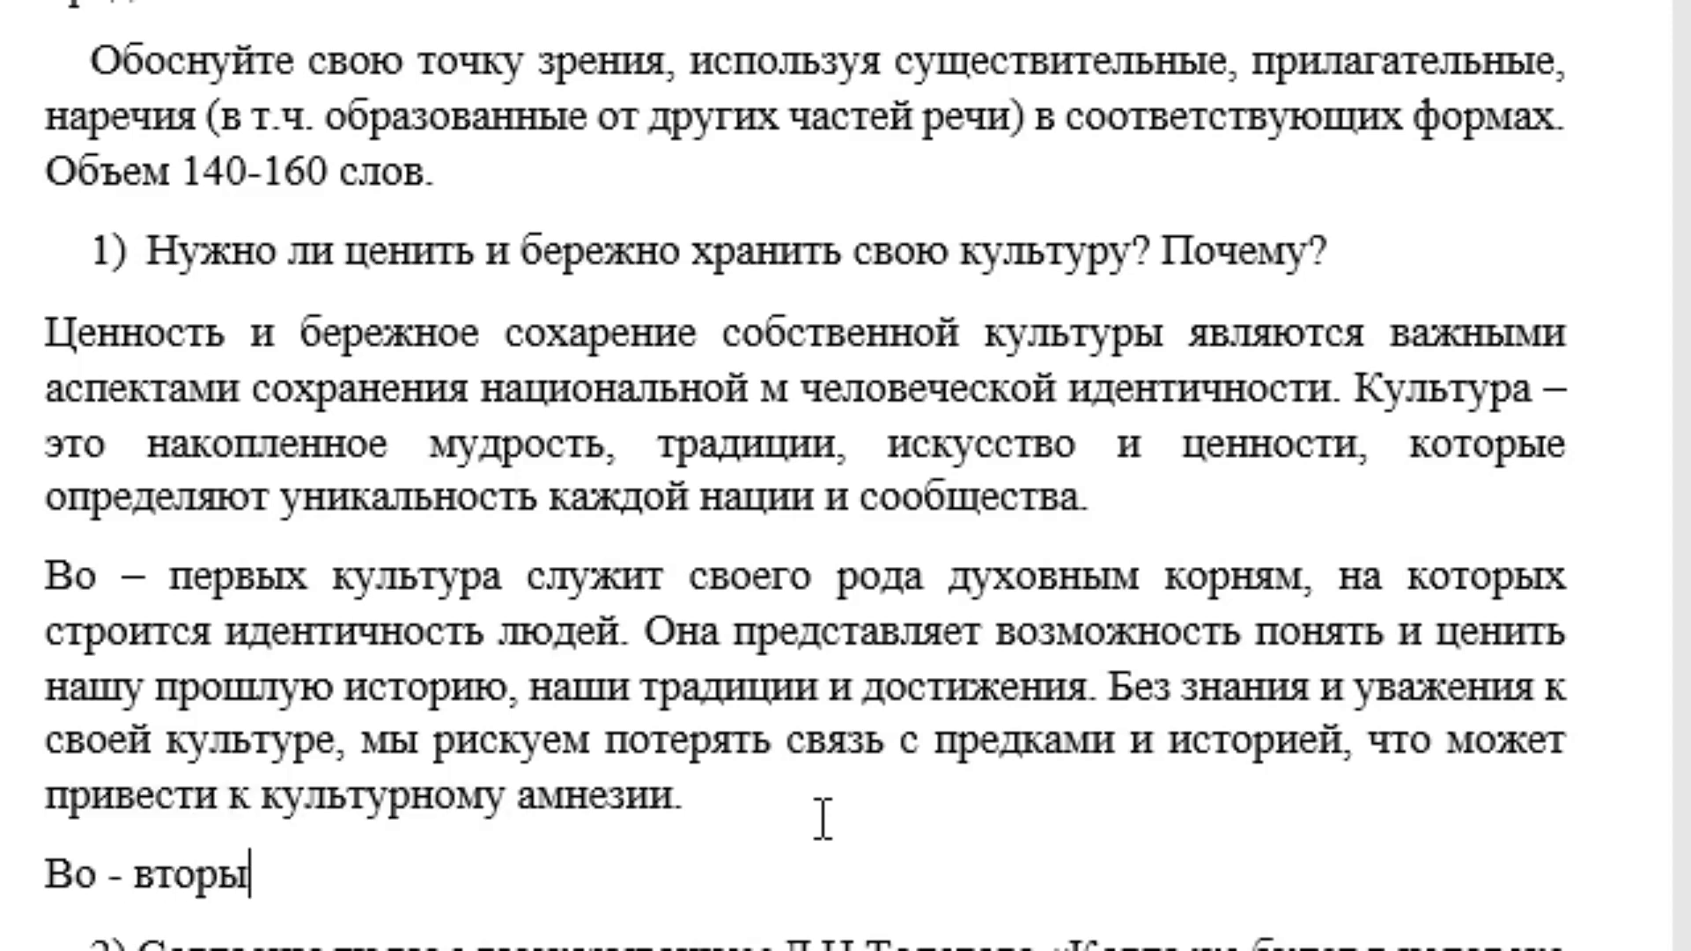
{"action": "type", "text": "х, куль"}
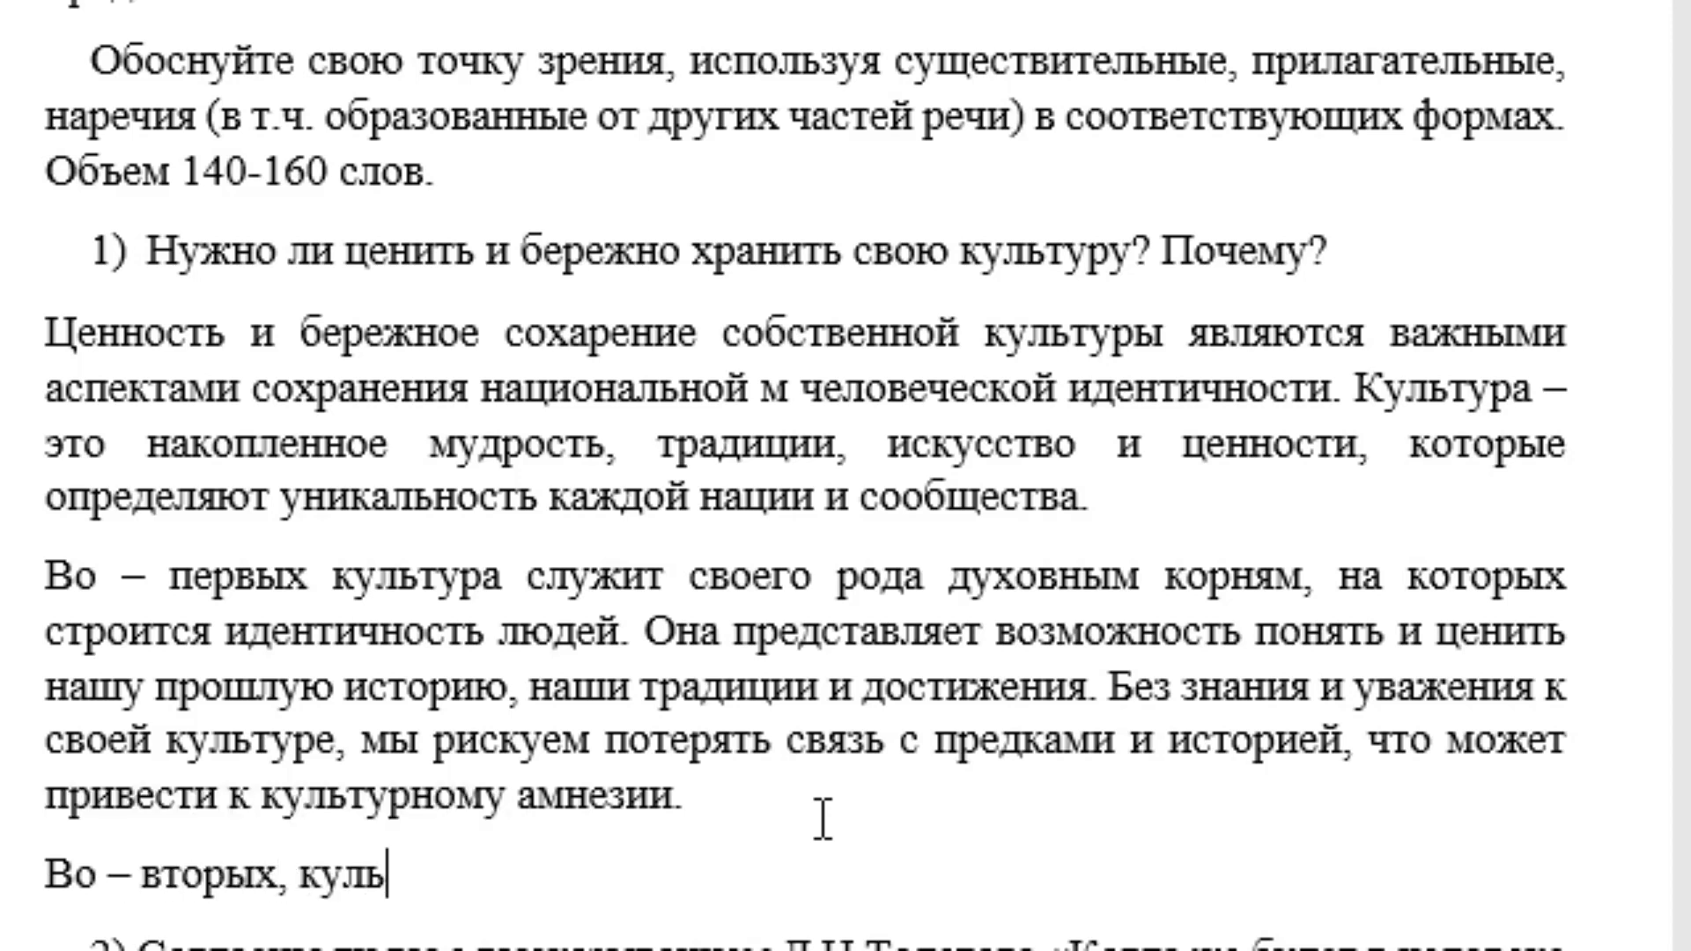
{"action": "type", "text": "тура спо"}
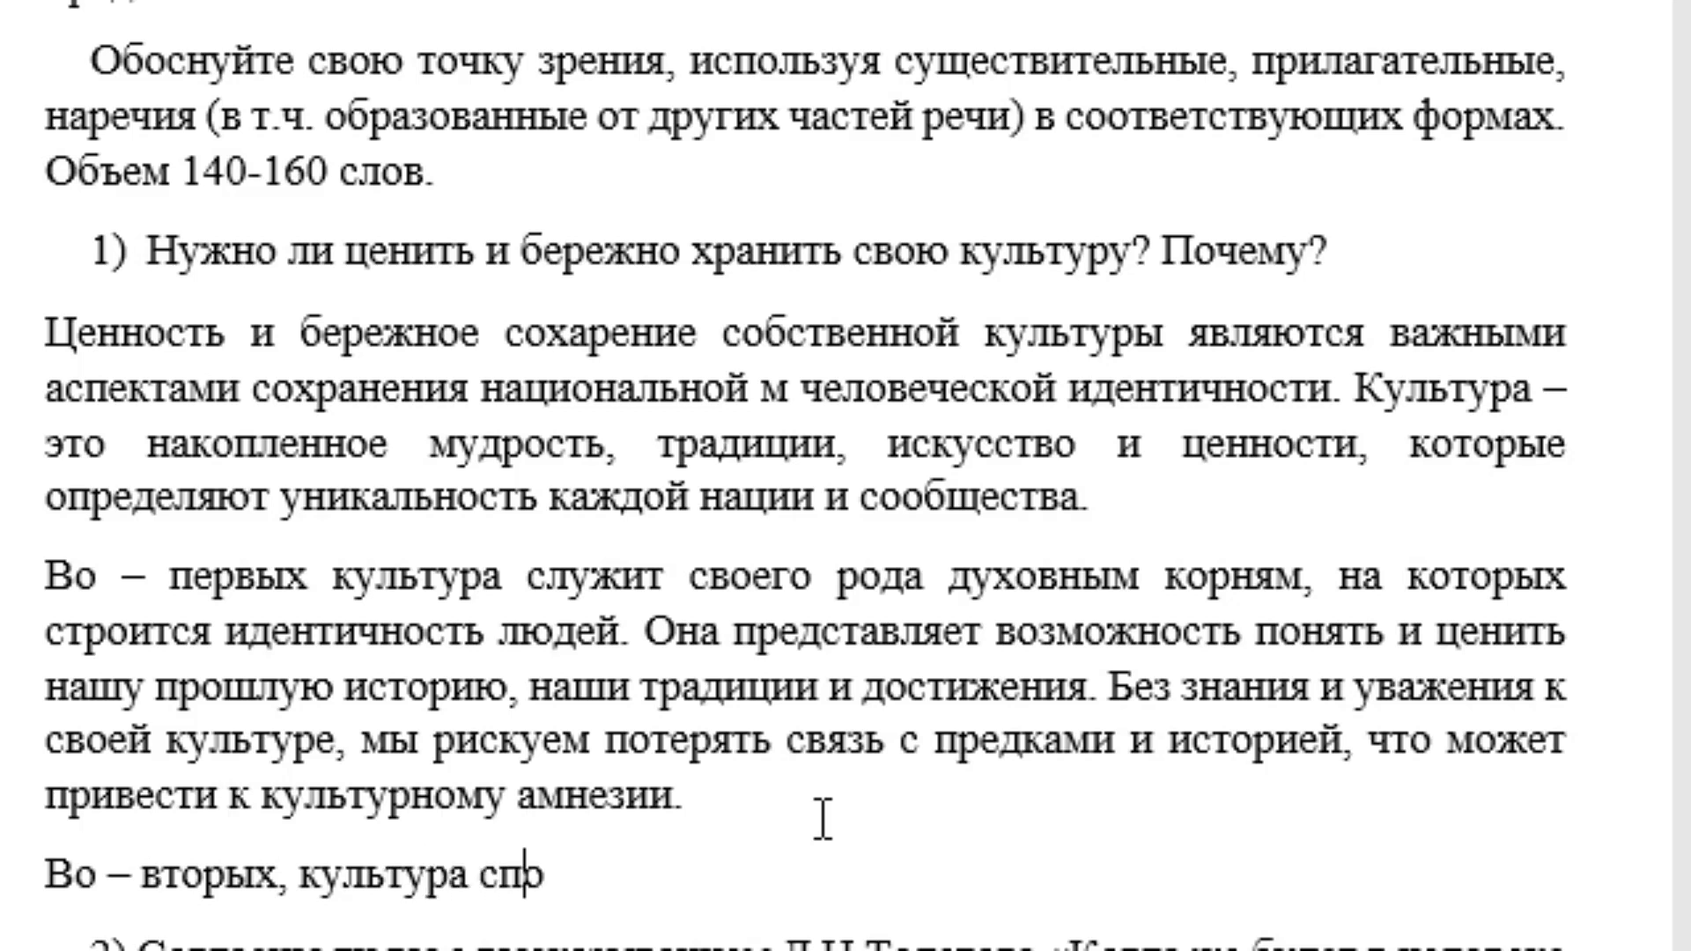
{"action": "type", "text": "собсту"}
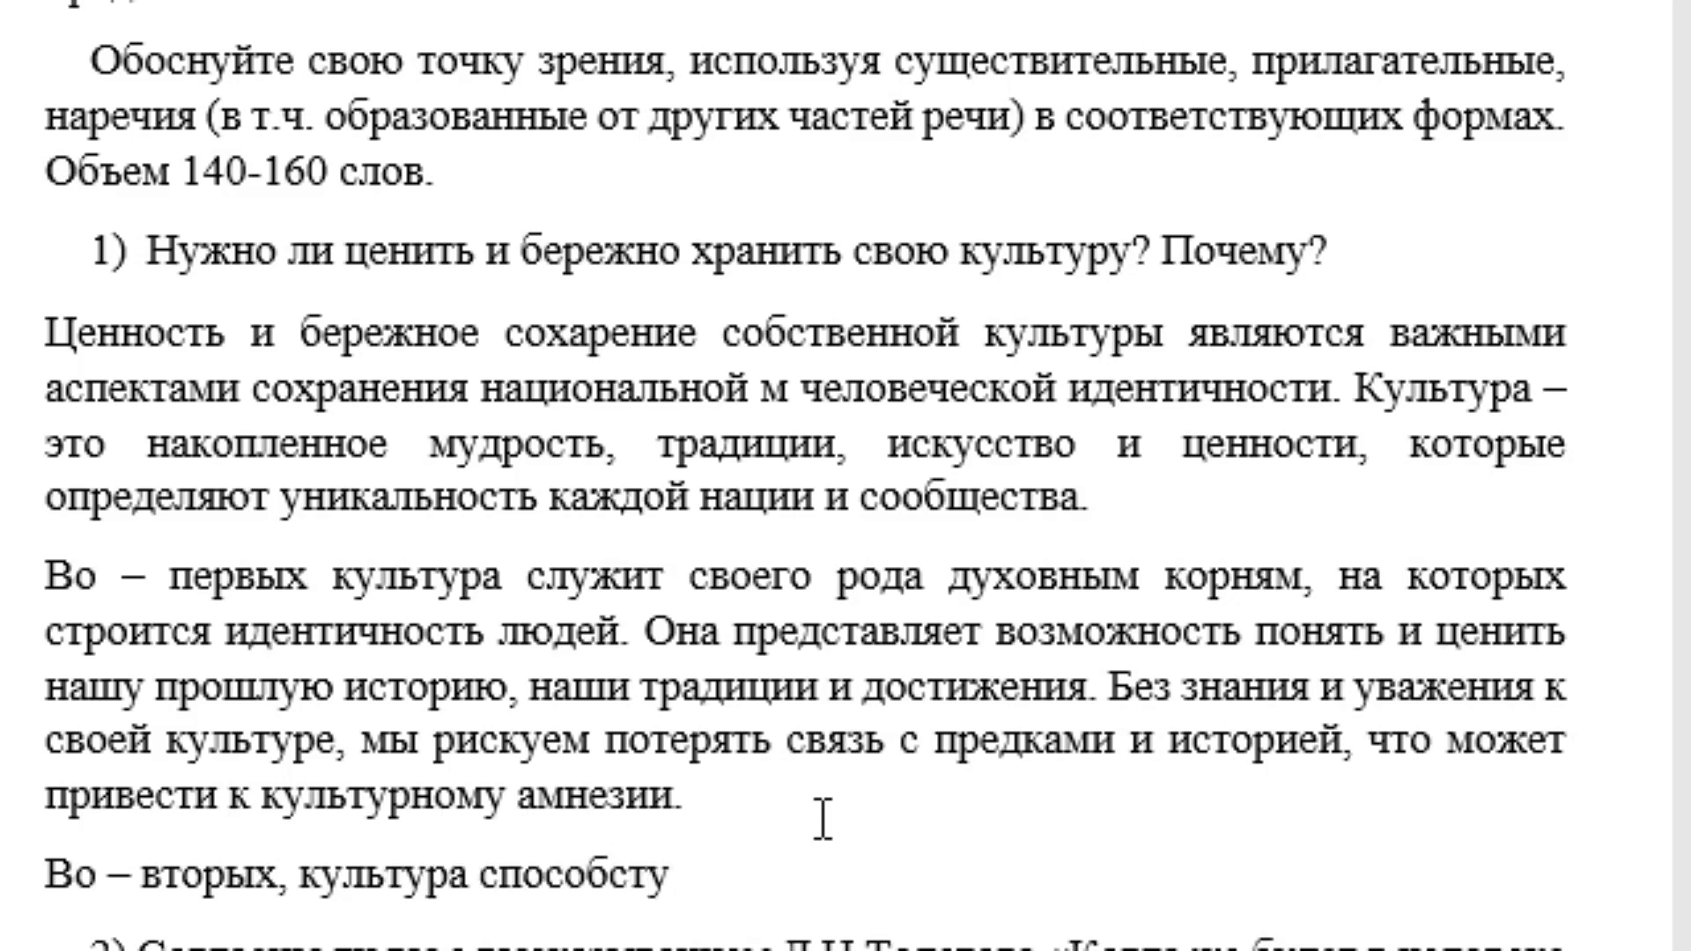
{"action": "key", "text": "BackSpace"}
{"action": "type", "text": "вуе"}
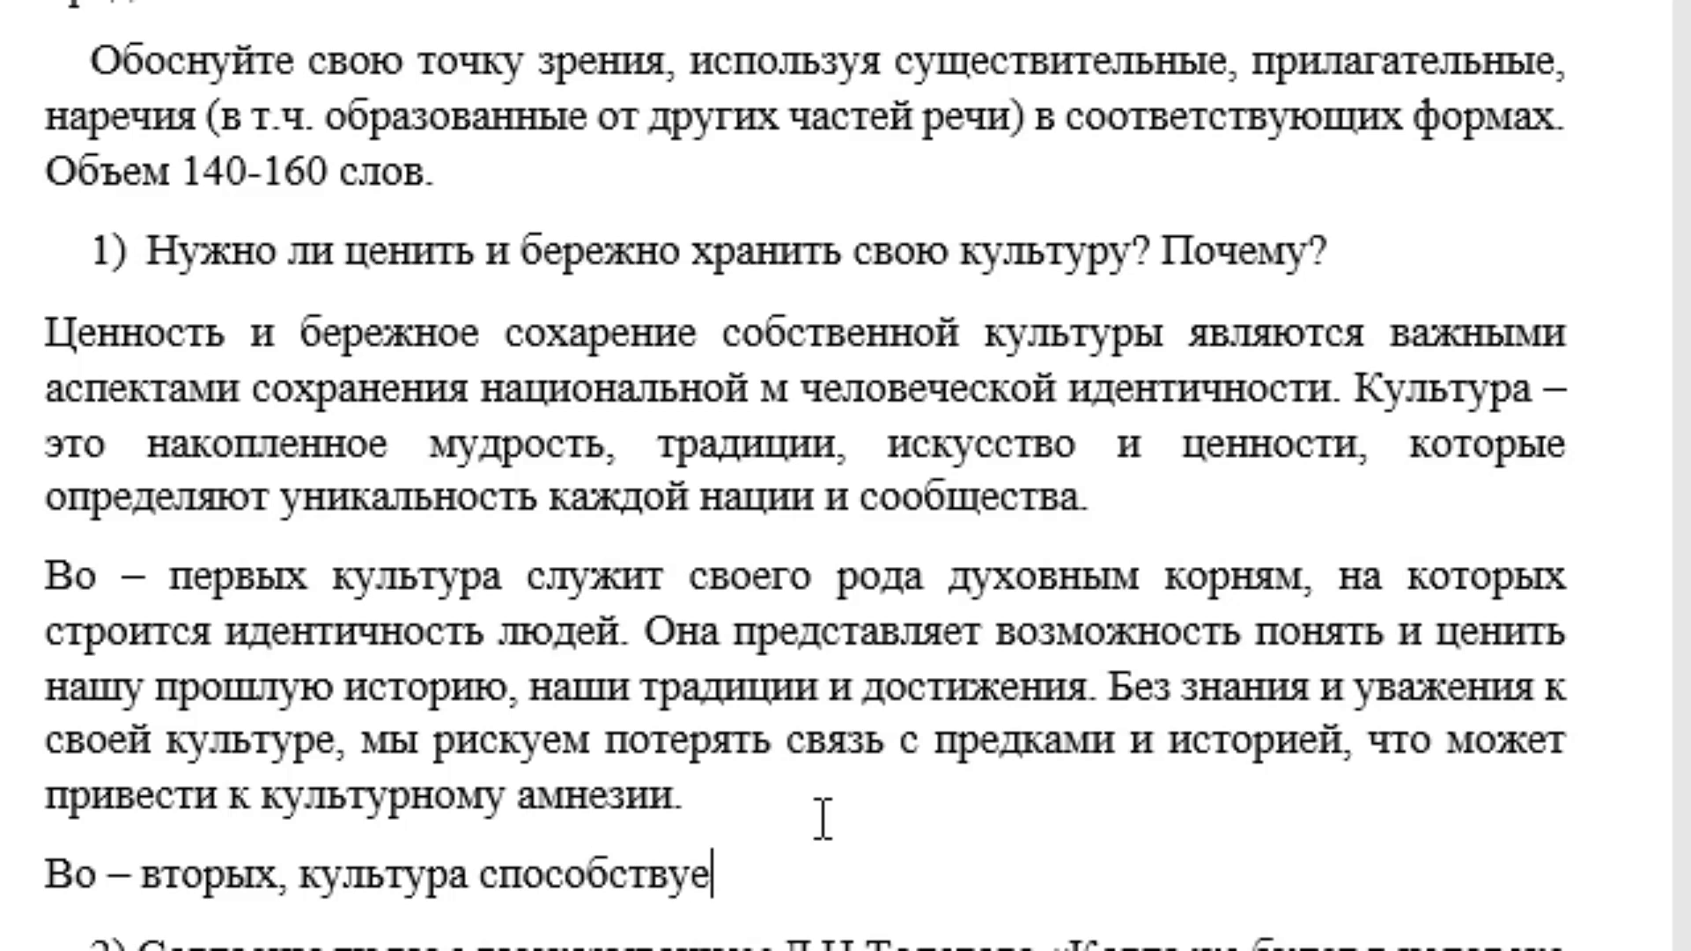
{"action": "type", "text": "тразн"}
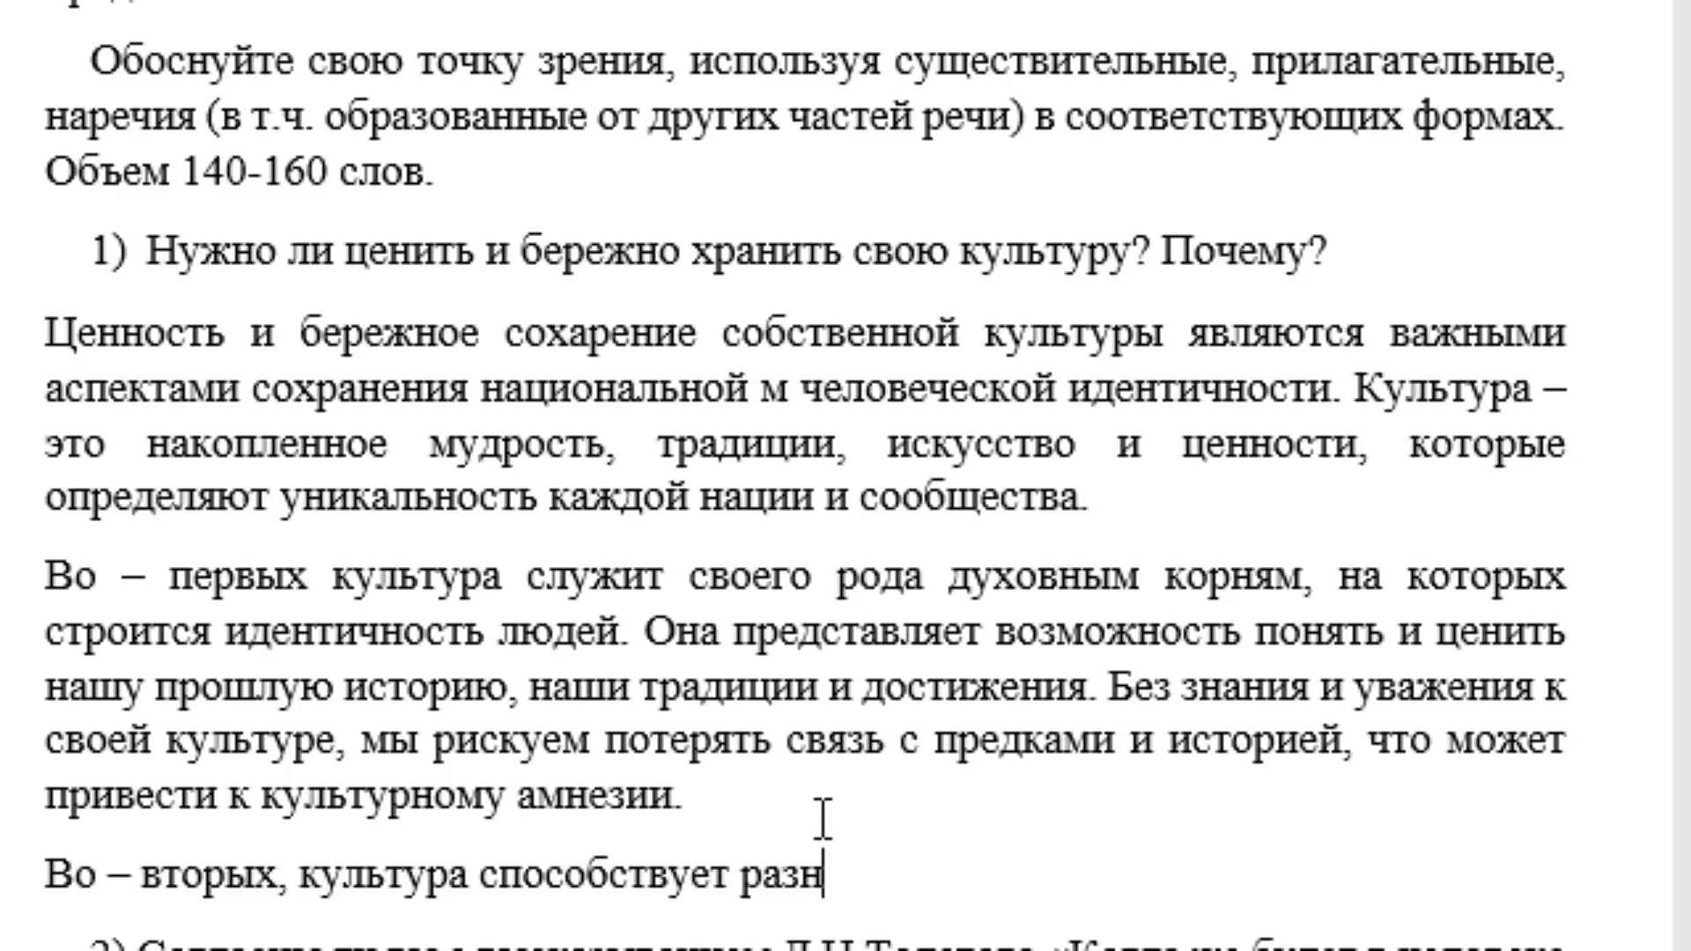
{"action": "type", "text": "ообрази"}
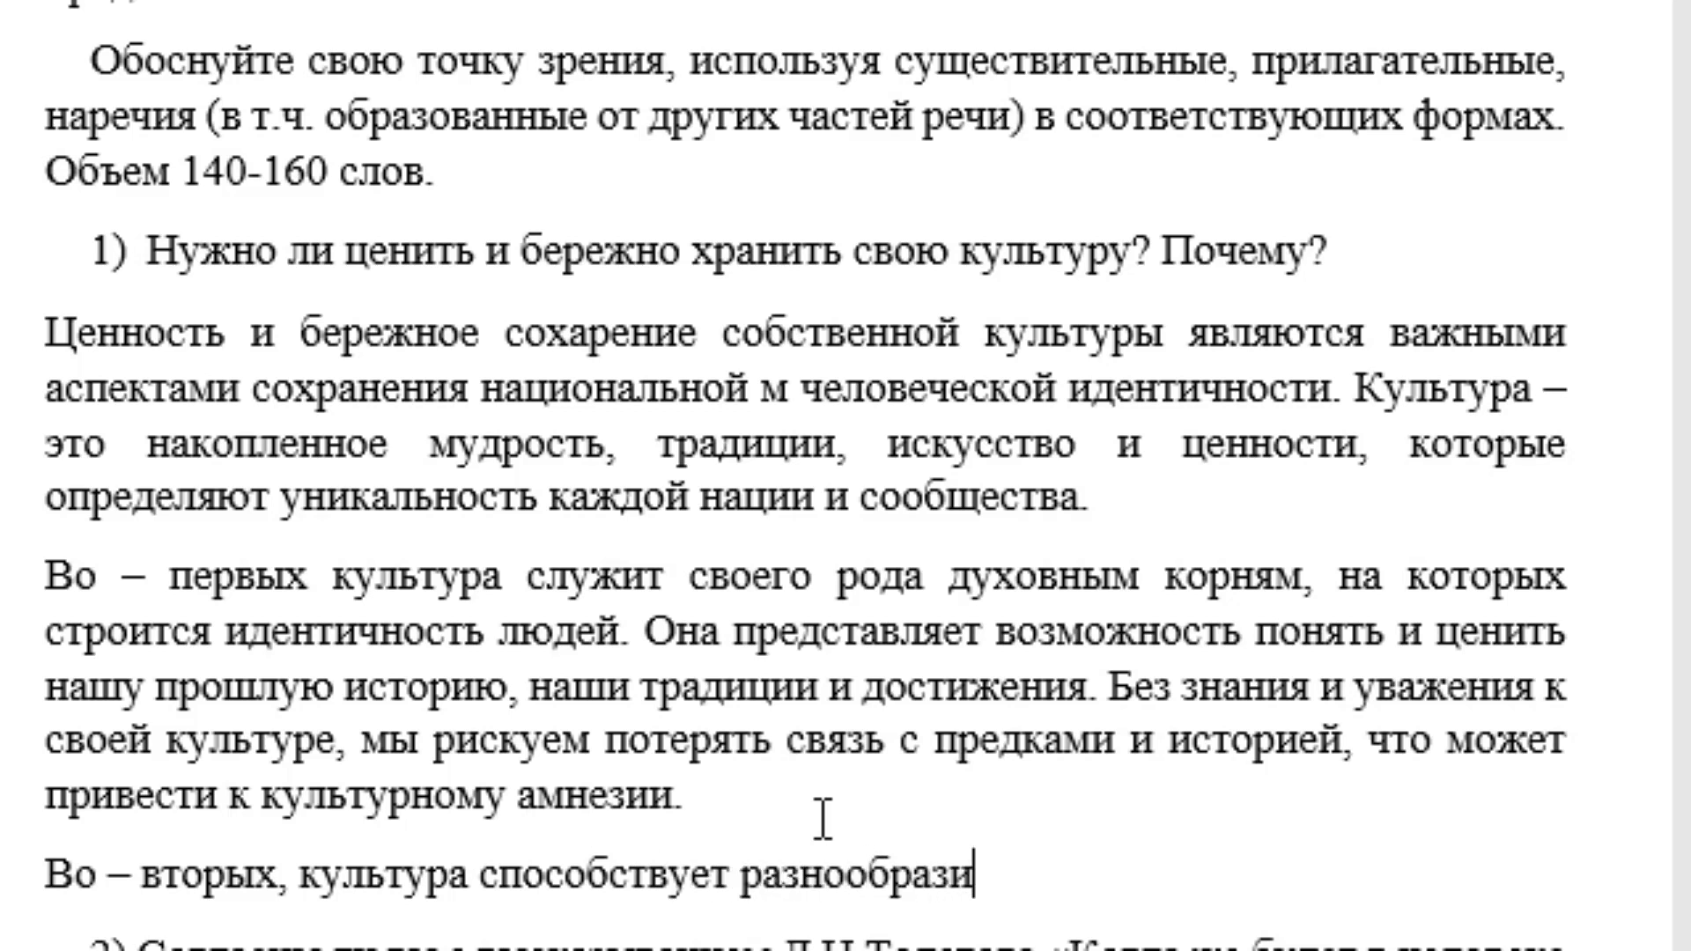
{"action": "type", "text": "ю и обо"}
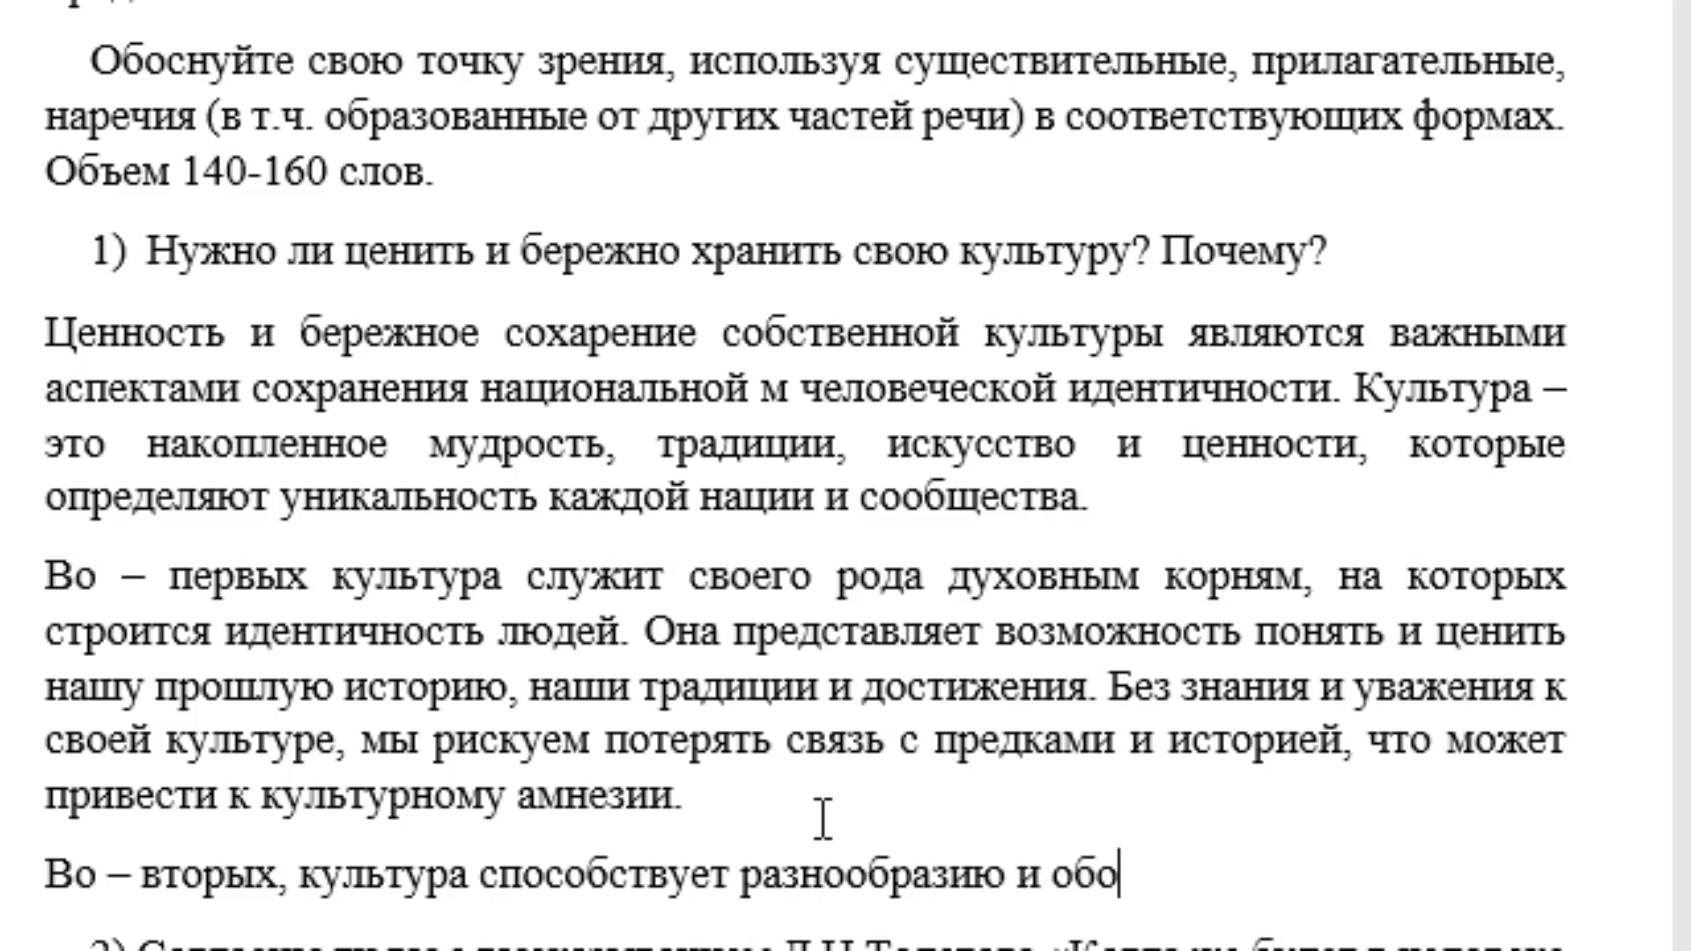
{"action": "type", "text": "га"}
{"action": "type", "text": "з"}
{"action": "key", "text": "BackSpace"}
{"action": "type", "text": "щению "}
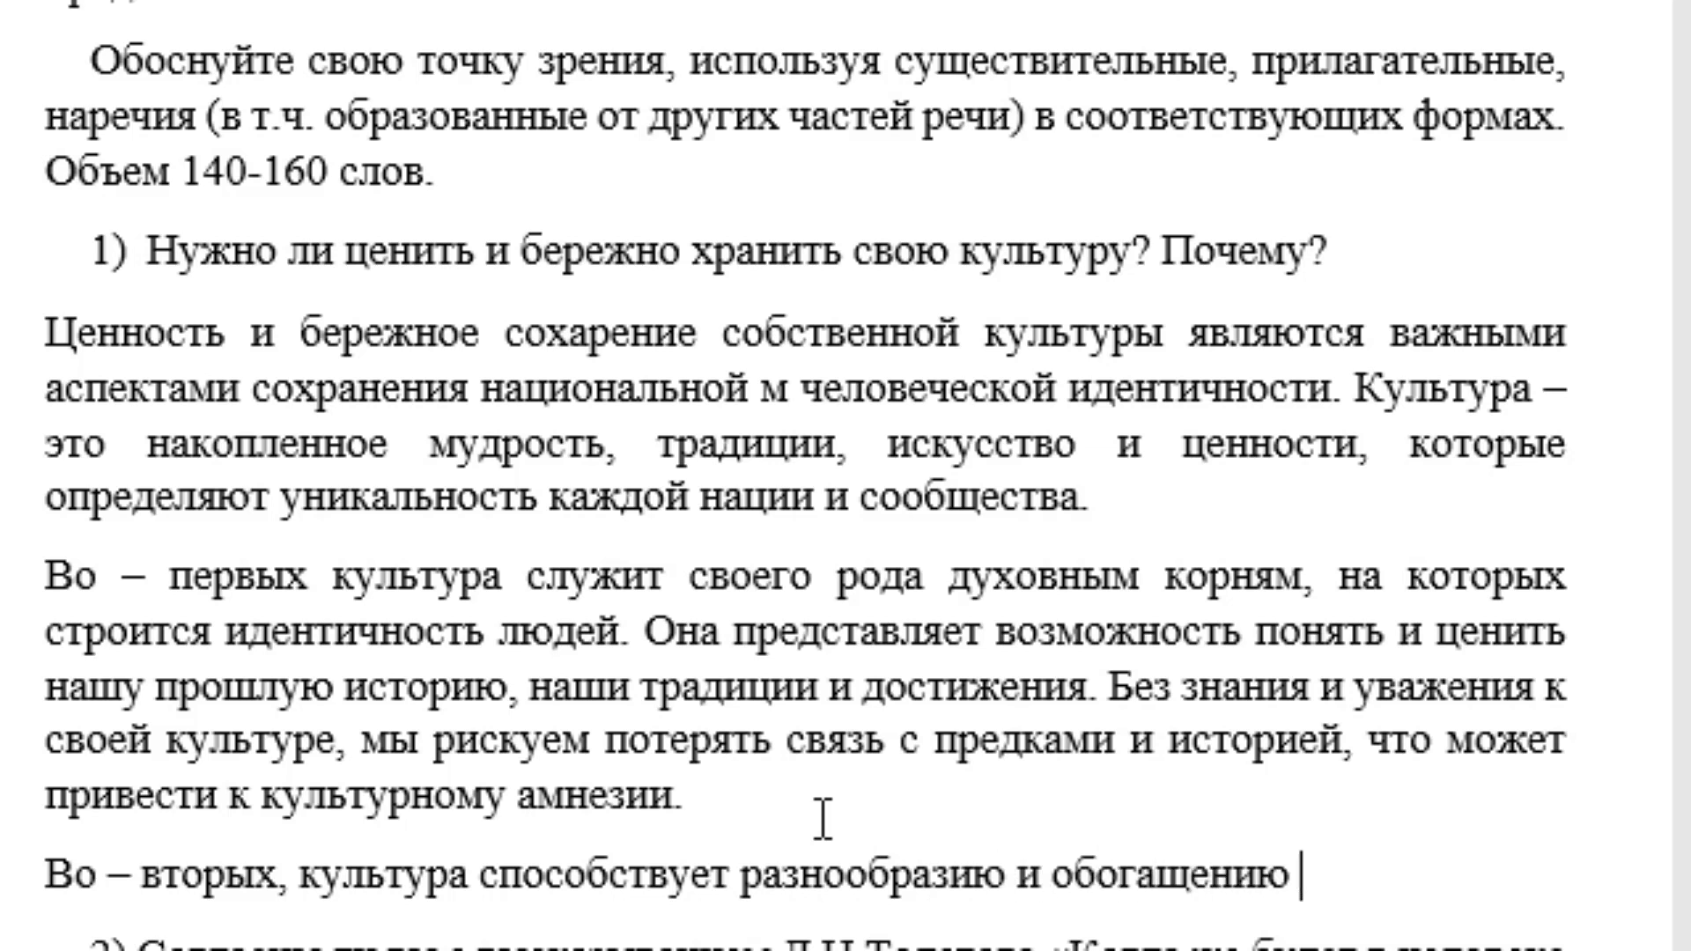
{"action": "type", "text": "мировой "}
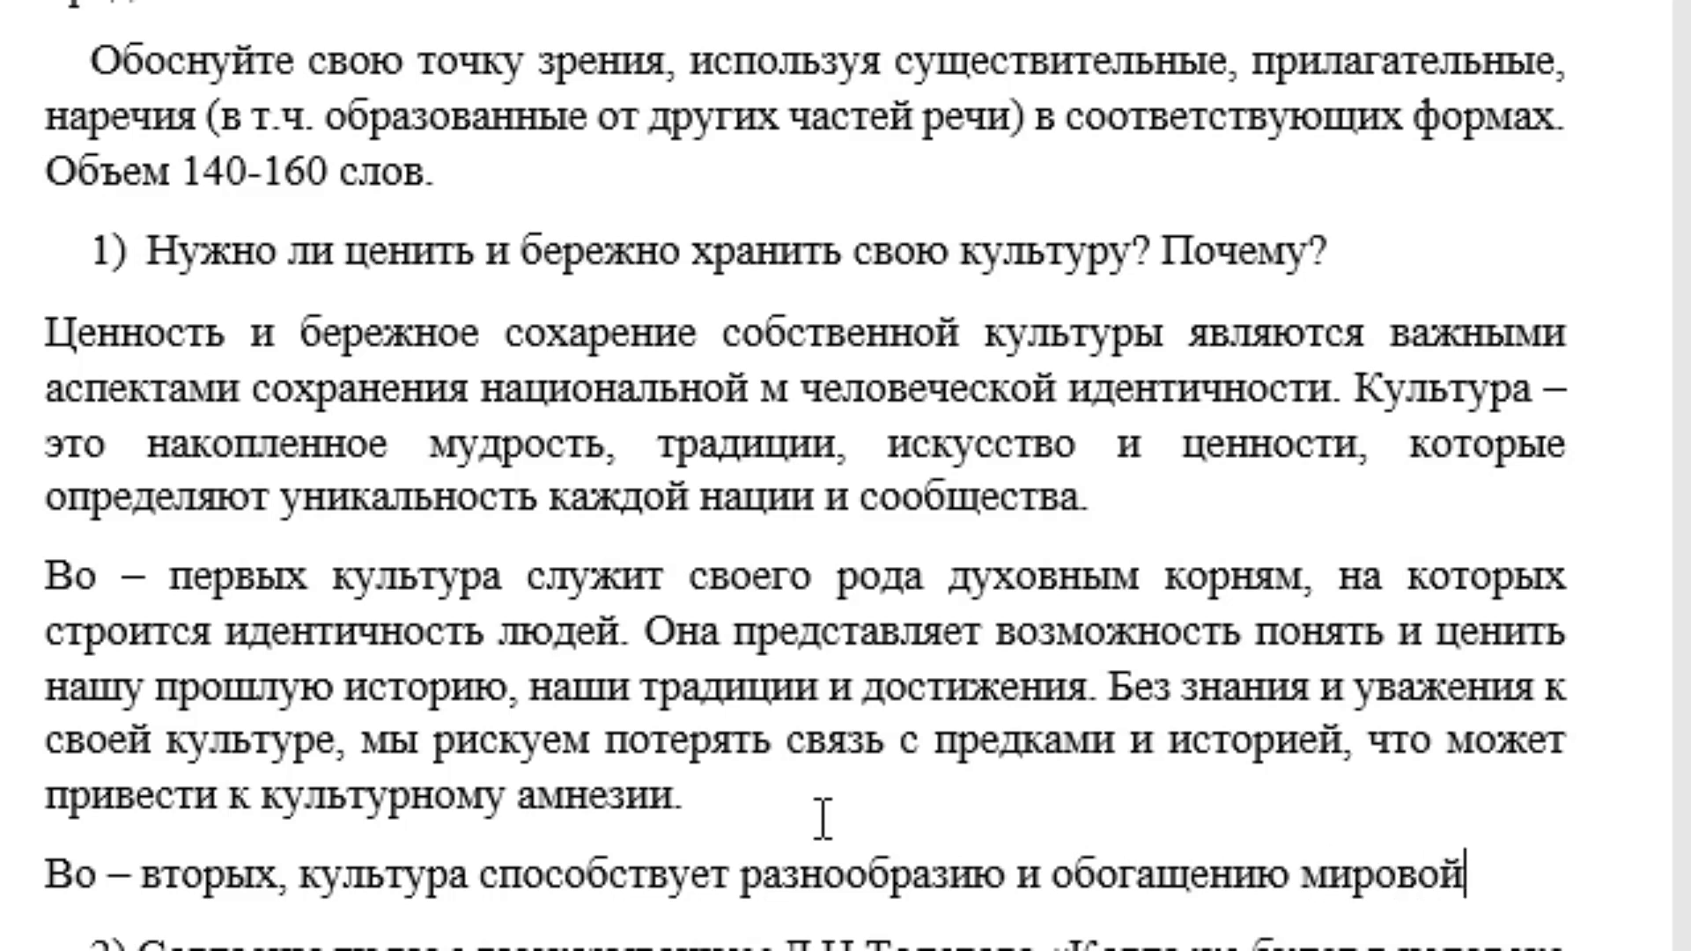
{"action": "type", "text": "культу"}
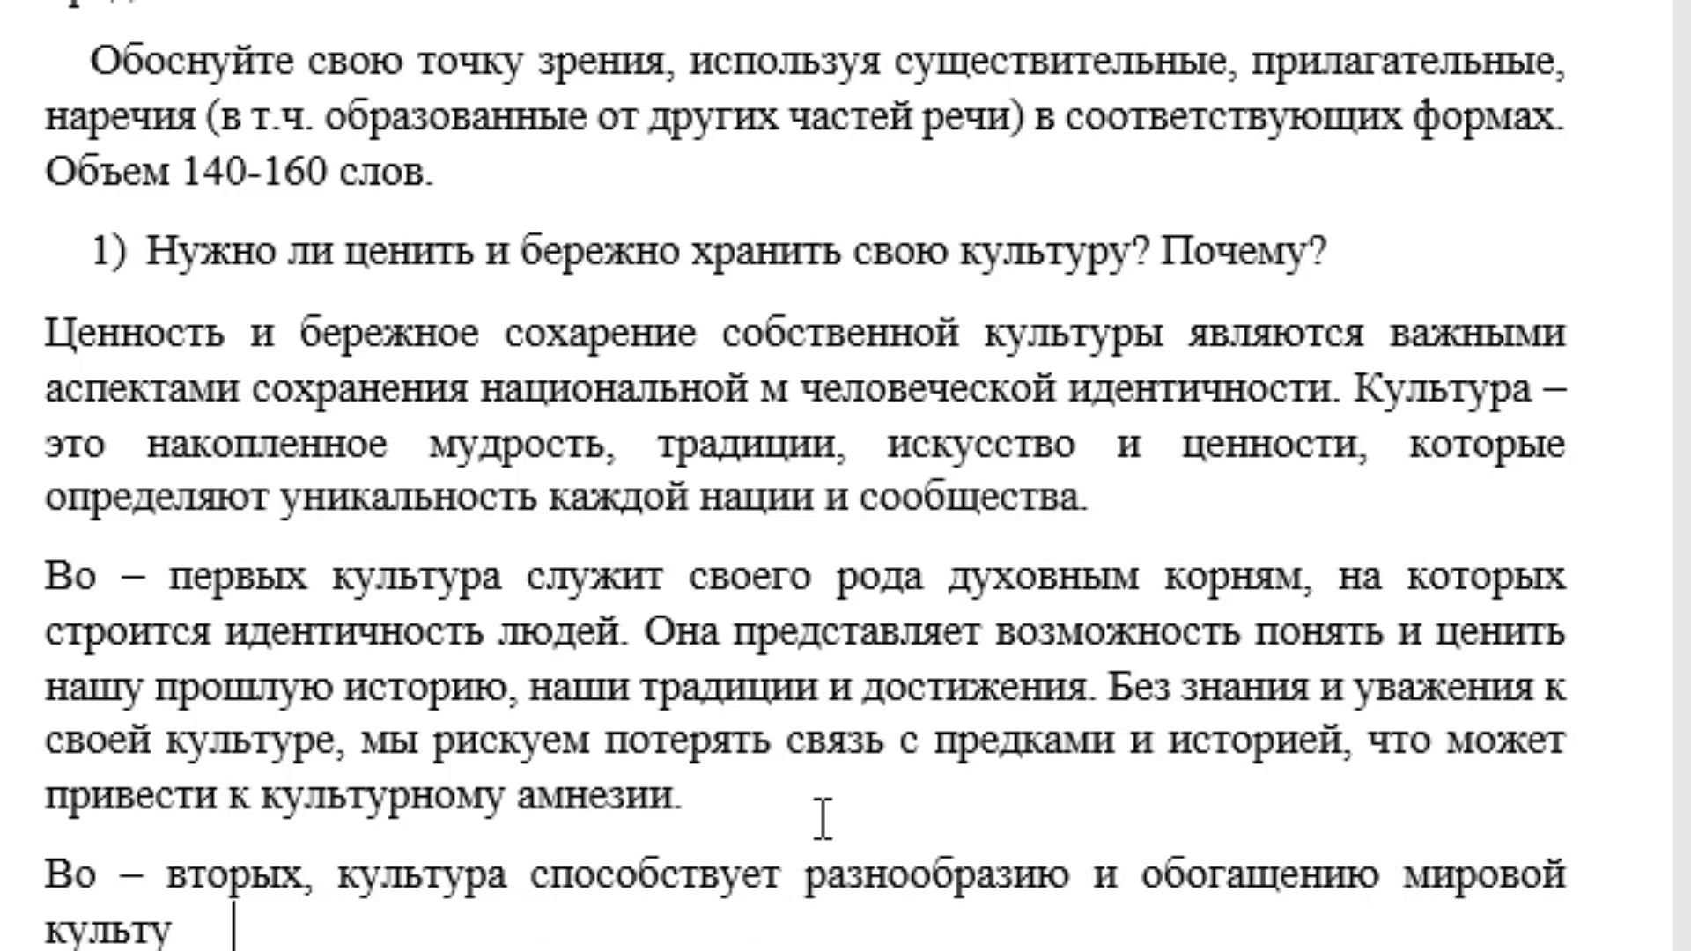
{"action": "type", "text": "рной картин"}
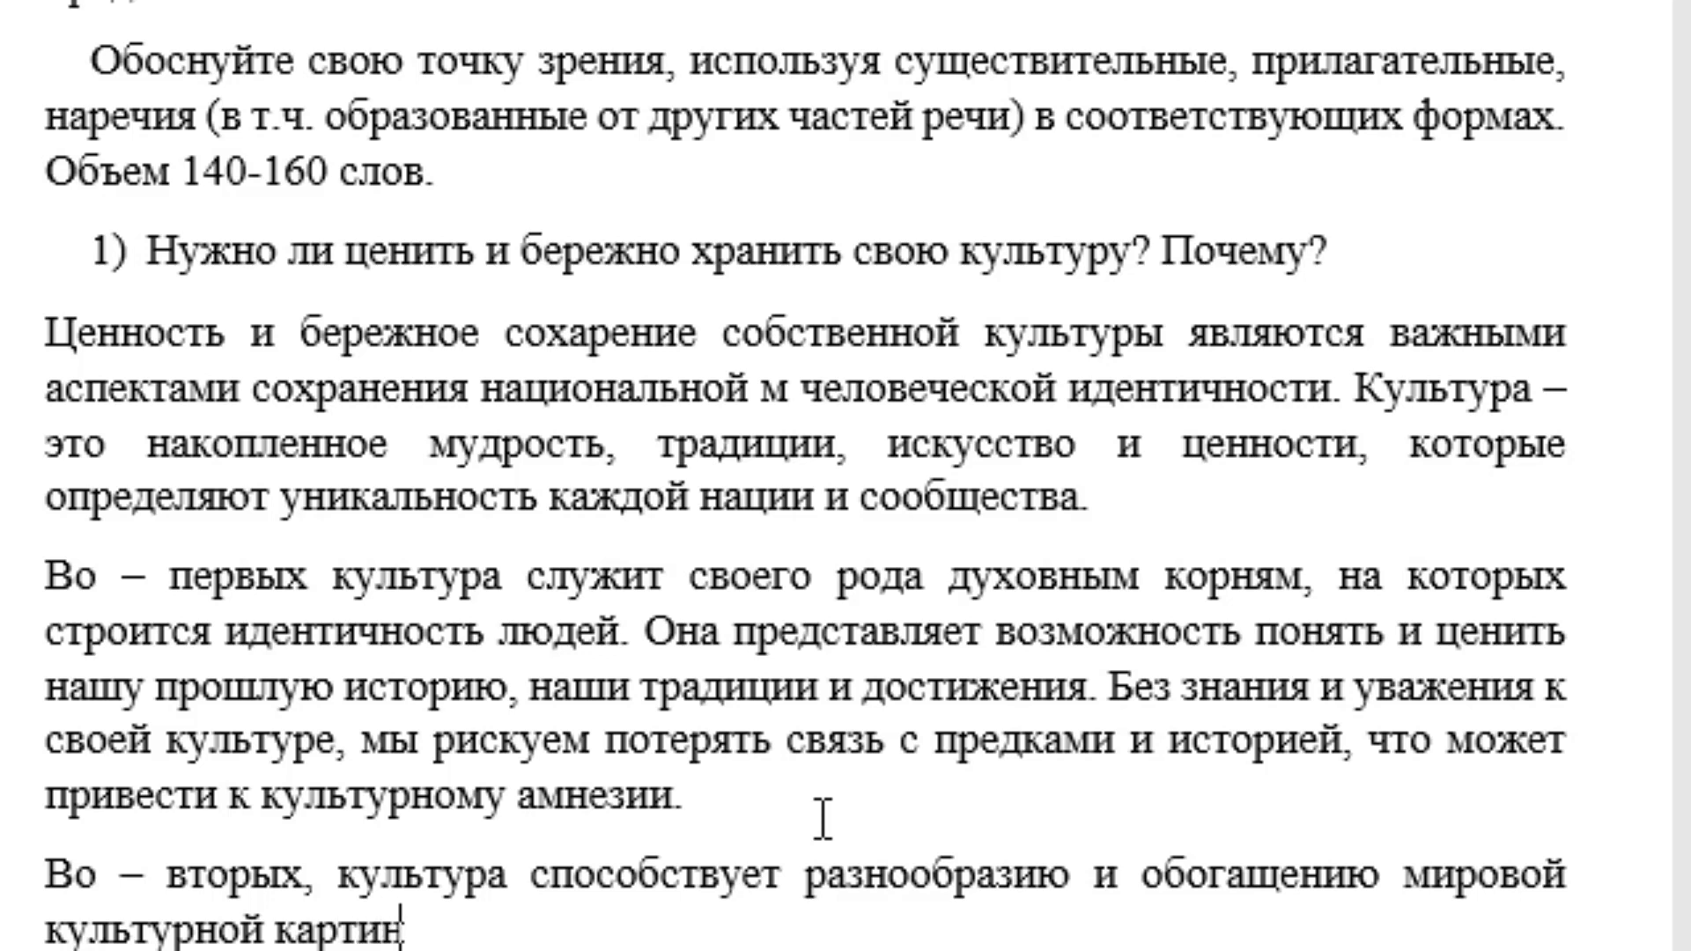
{"action": "type", "text": "ы."}
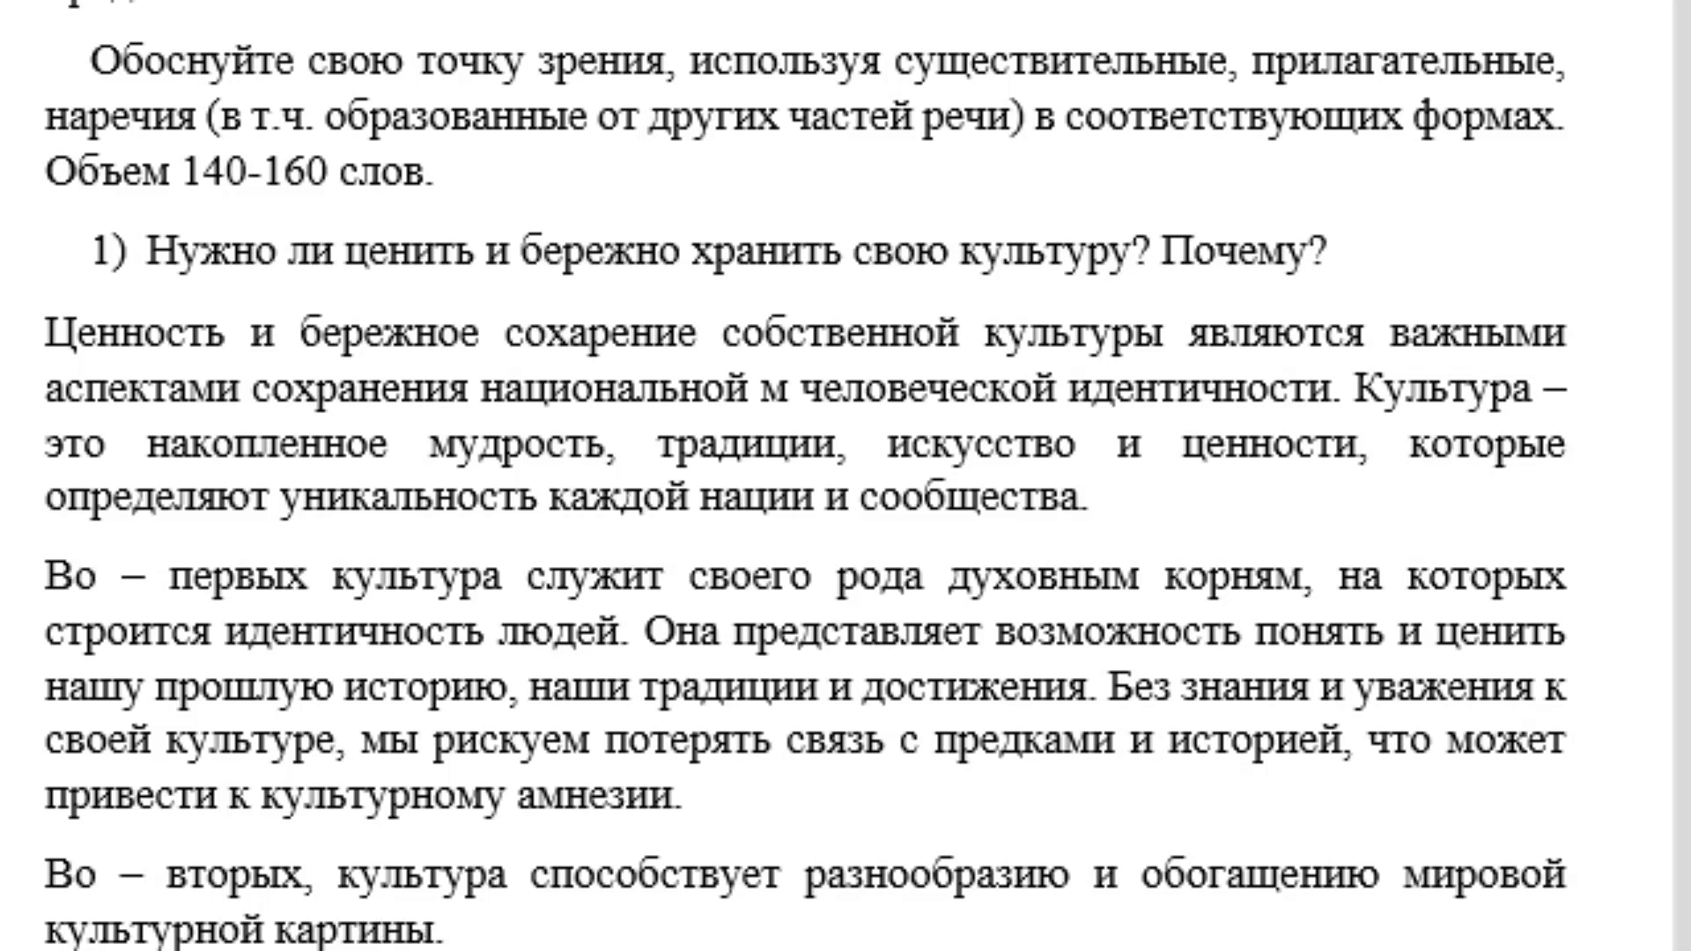
{"action": "scroll", "coordinate": [606, 264], "scroll_direction": "down", "scroll_amount": 2}
{"action": "scroll", "coordinate": [606, 264], "scroll_direction": "down", "scroll_amount": 4}
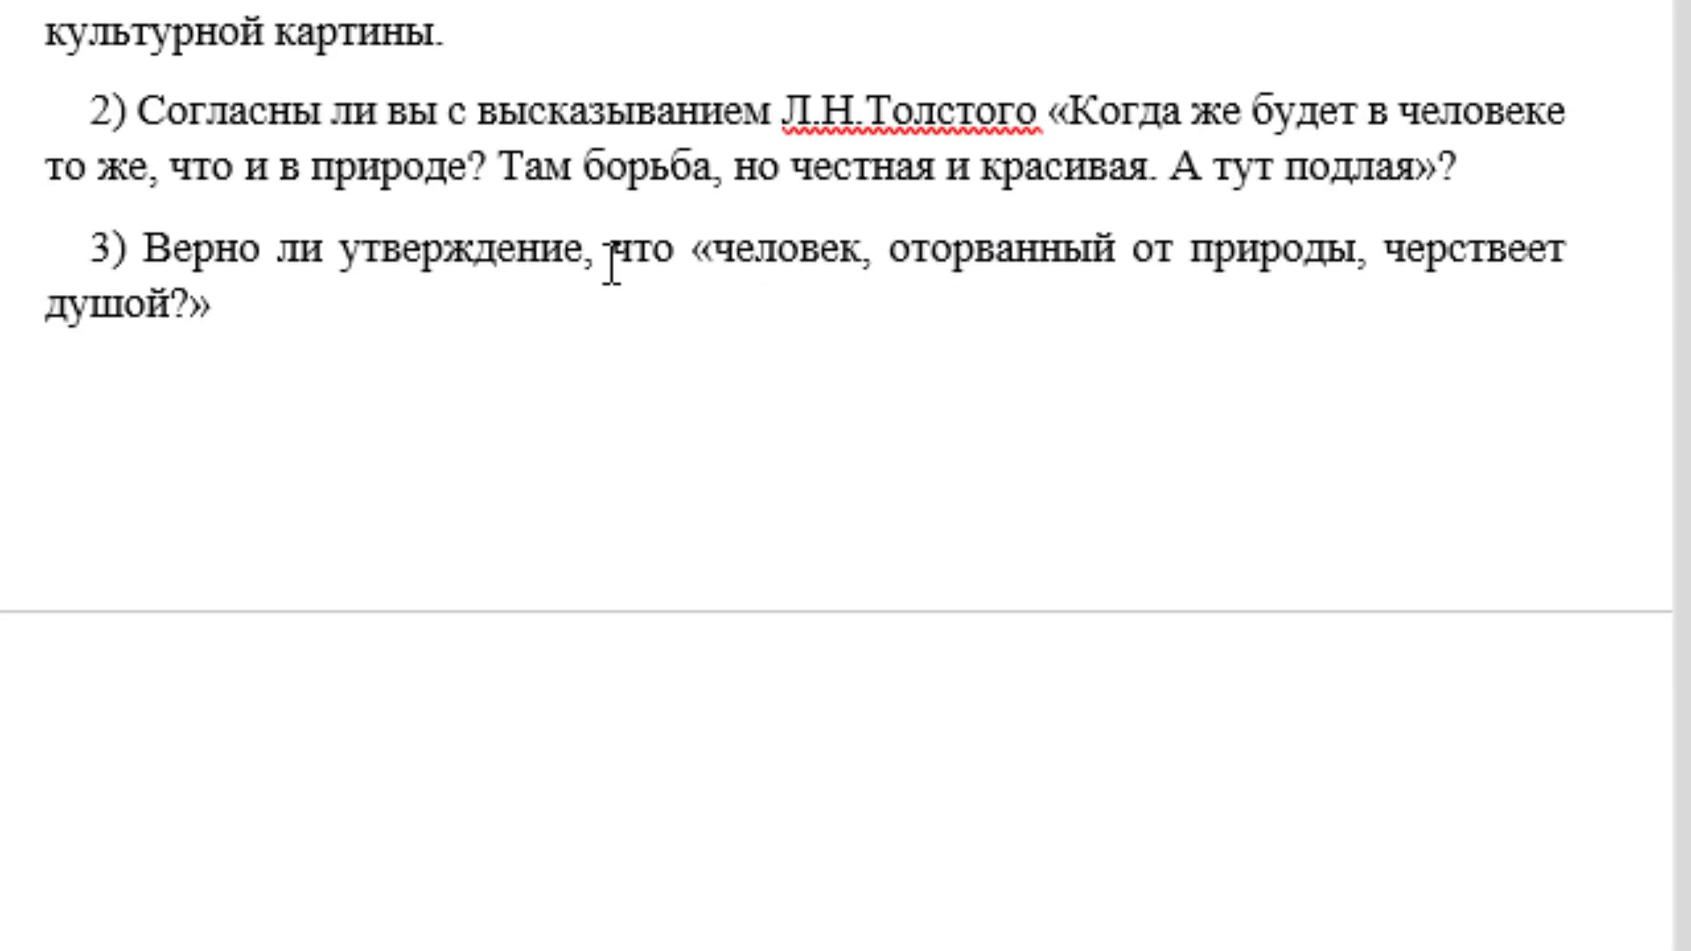
{"action": "scroll", "coordinate": [606, 264], "scroll_direction": "up", "scroll_amount": 1}
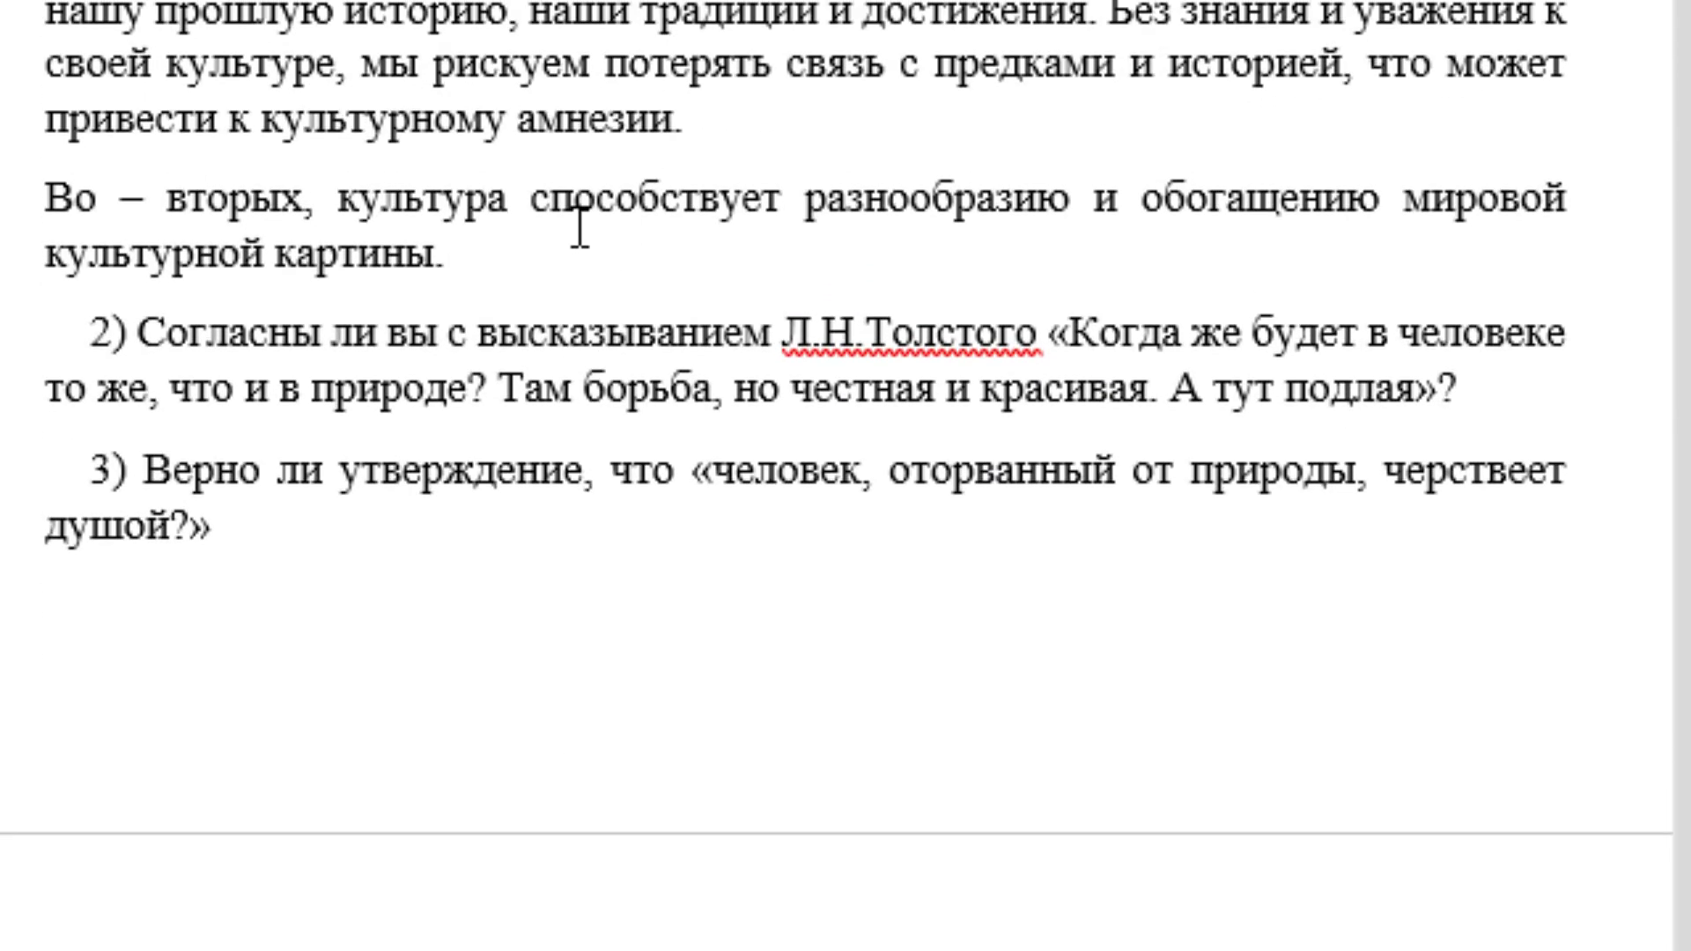
{"action": "type", "text": "картины. Каждая "}
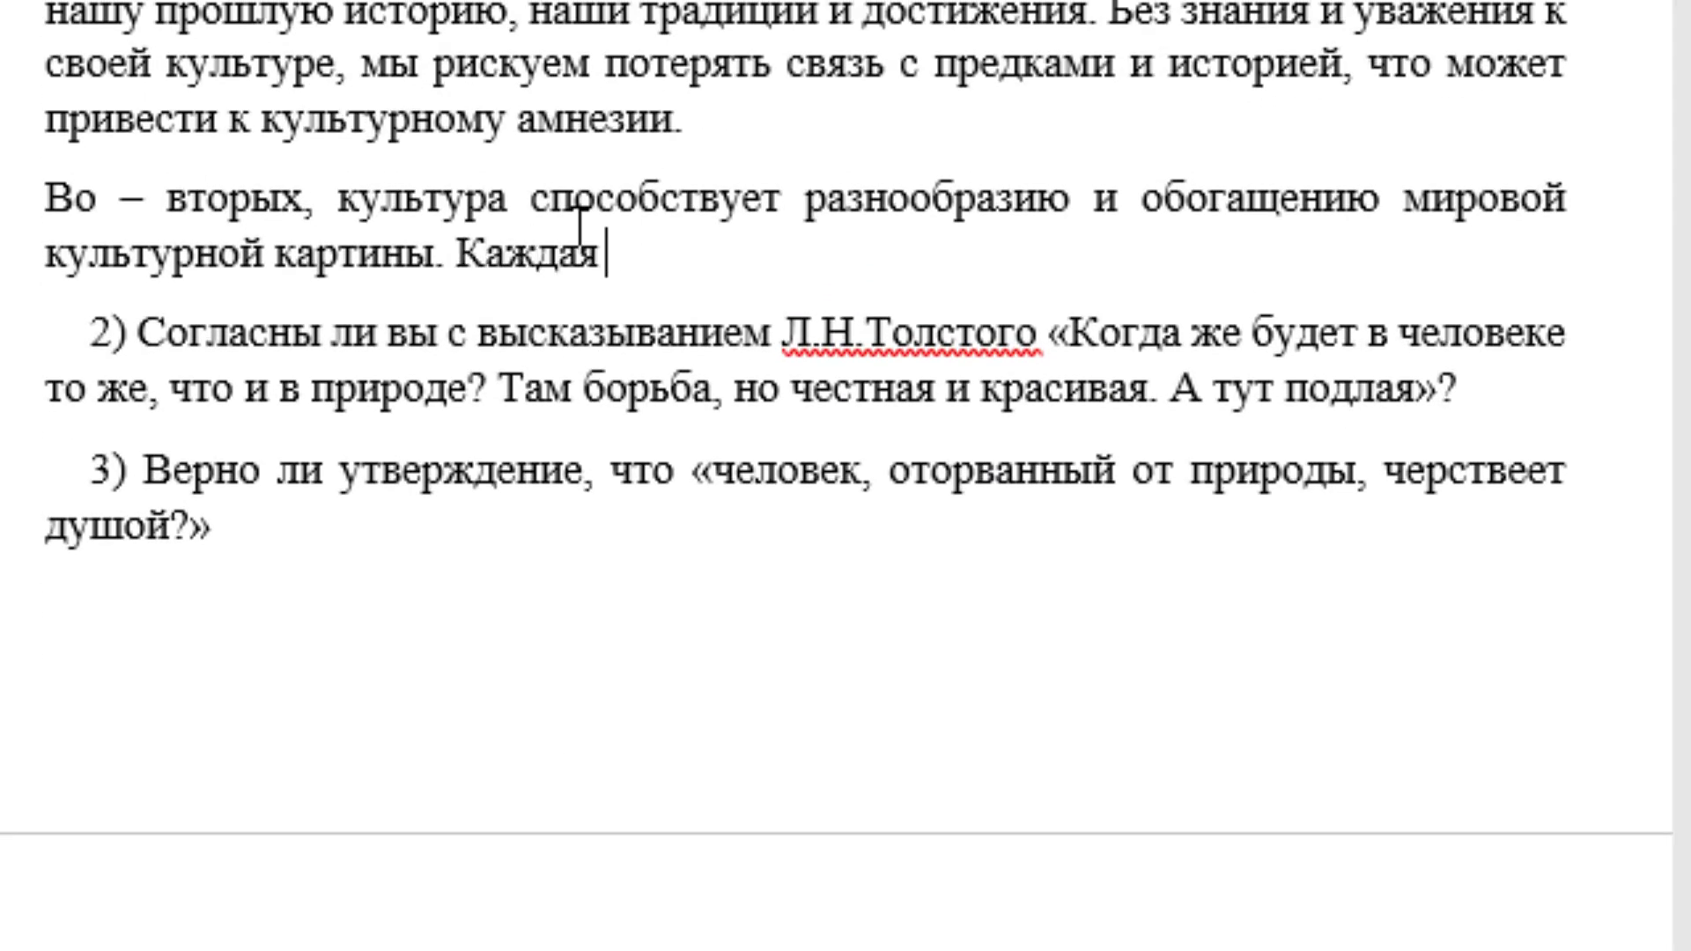
{"action": "type", "text": "культура "}
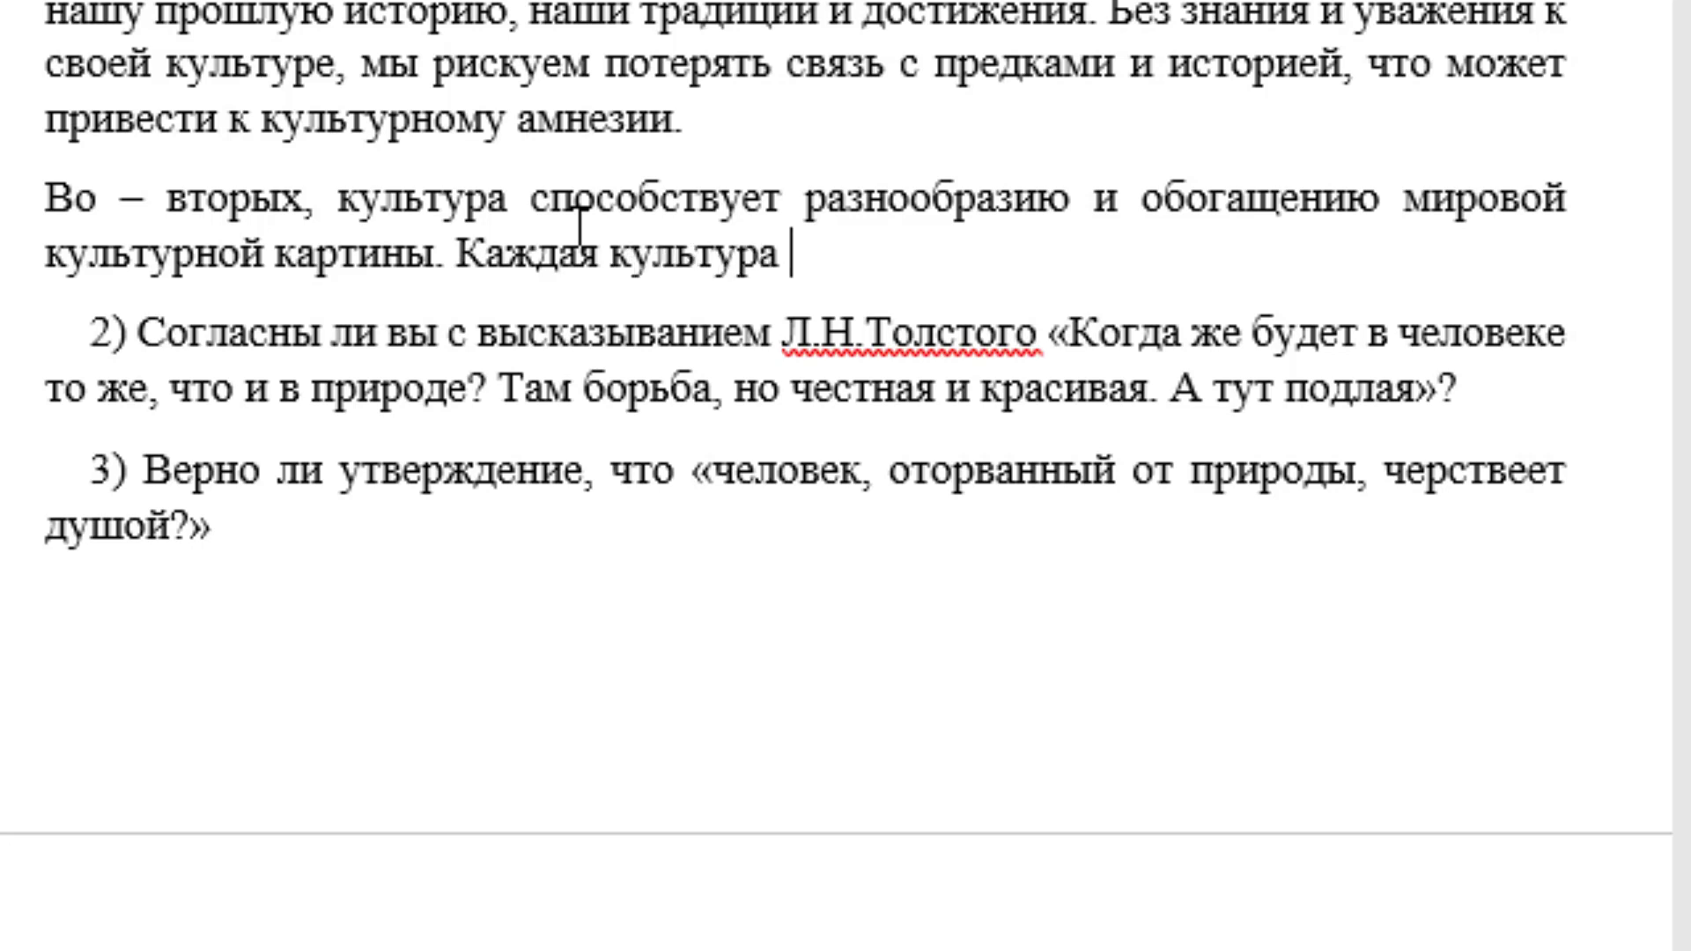
{"action": "type", "text": "способ"}
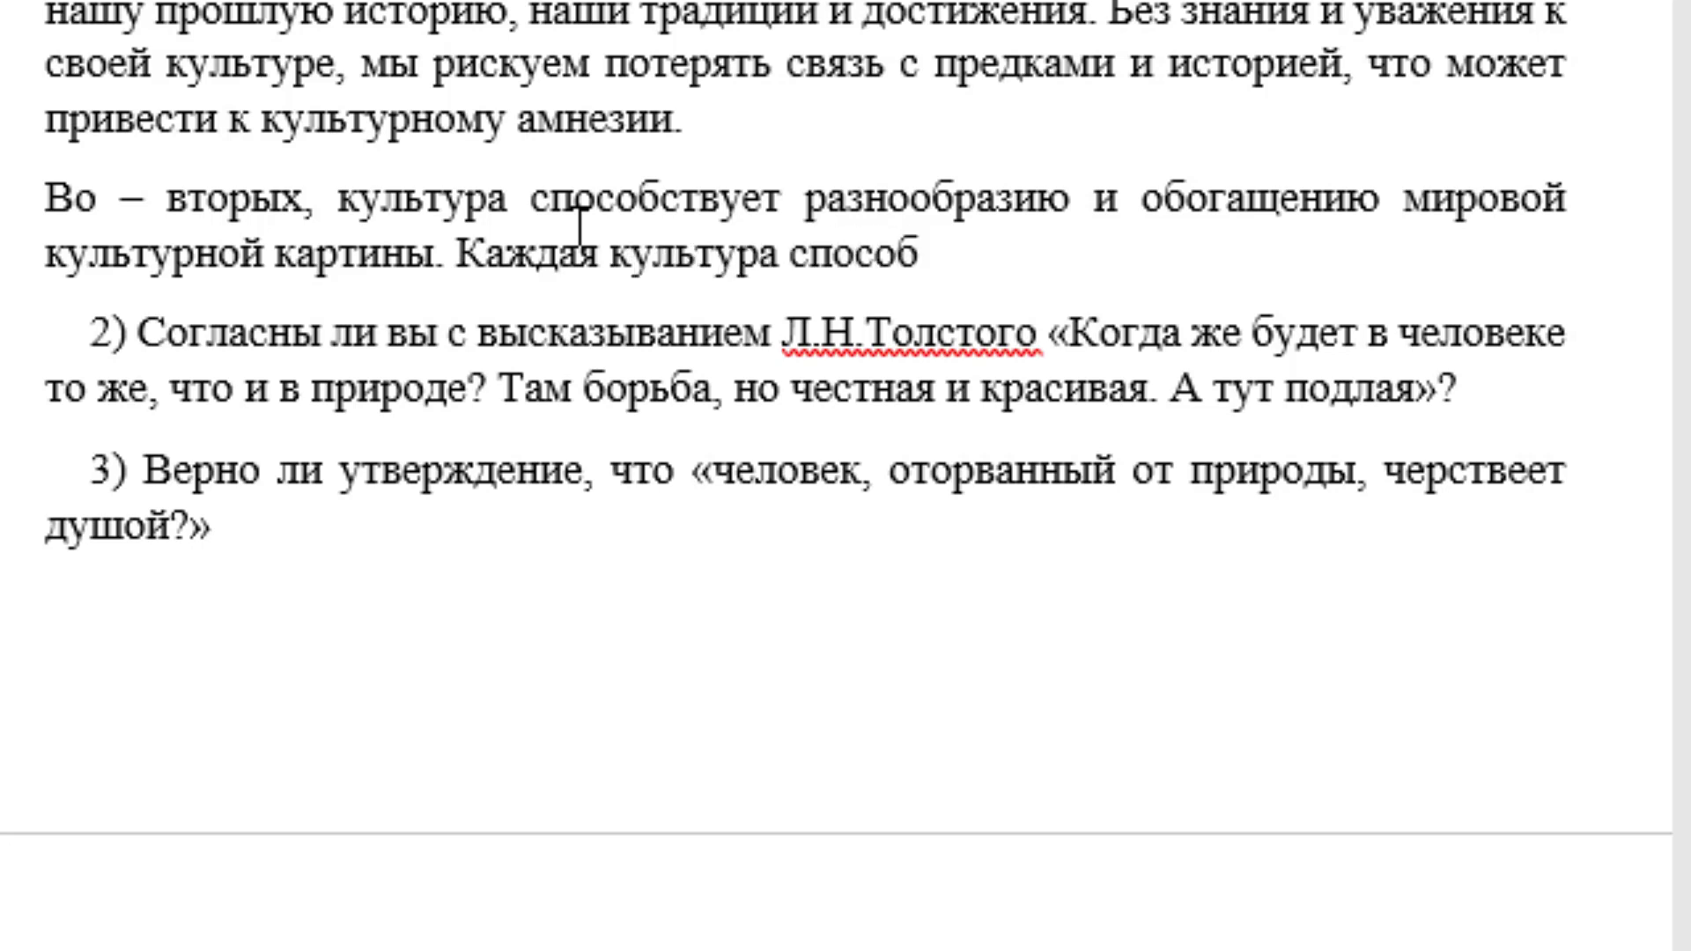
{"action": "type", "text": "ствует "}
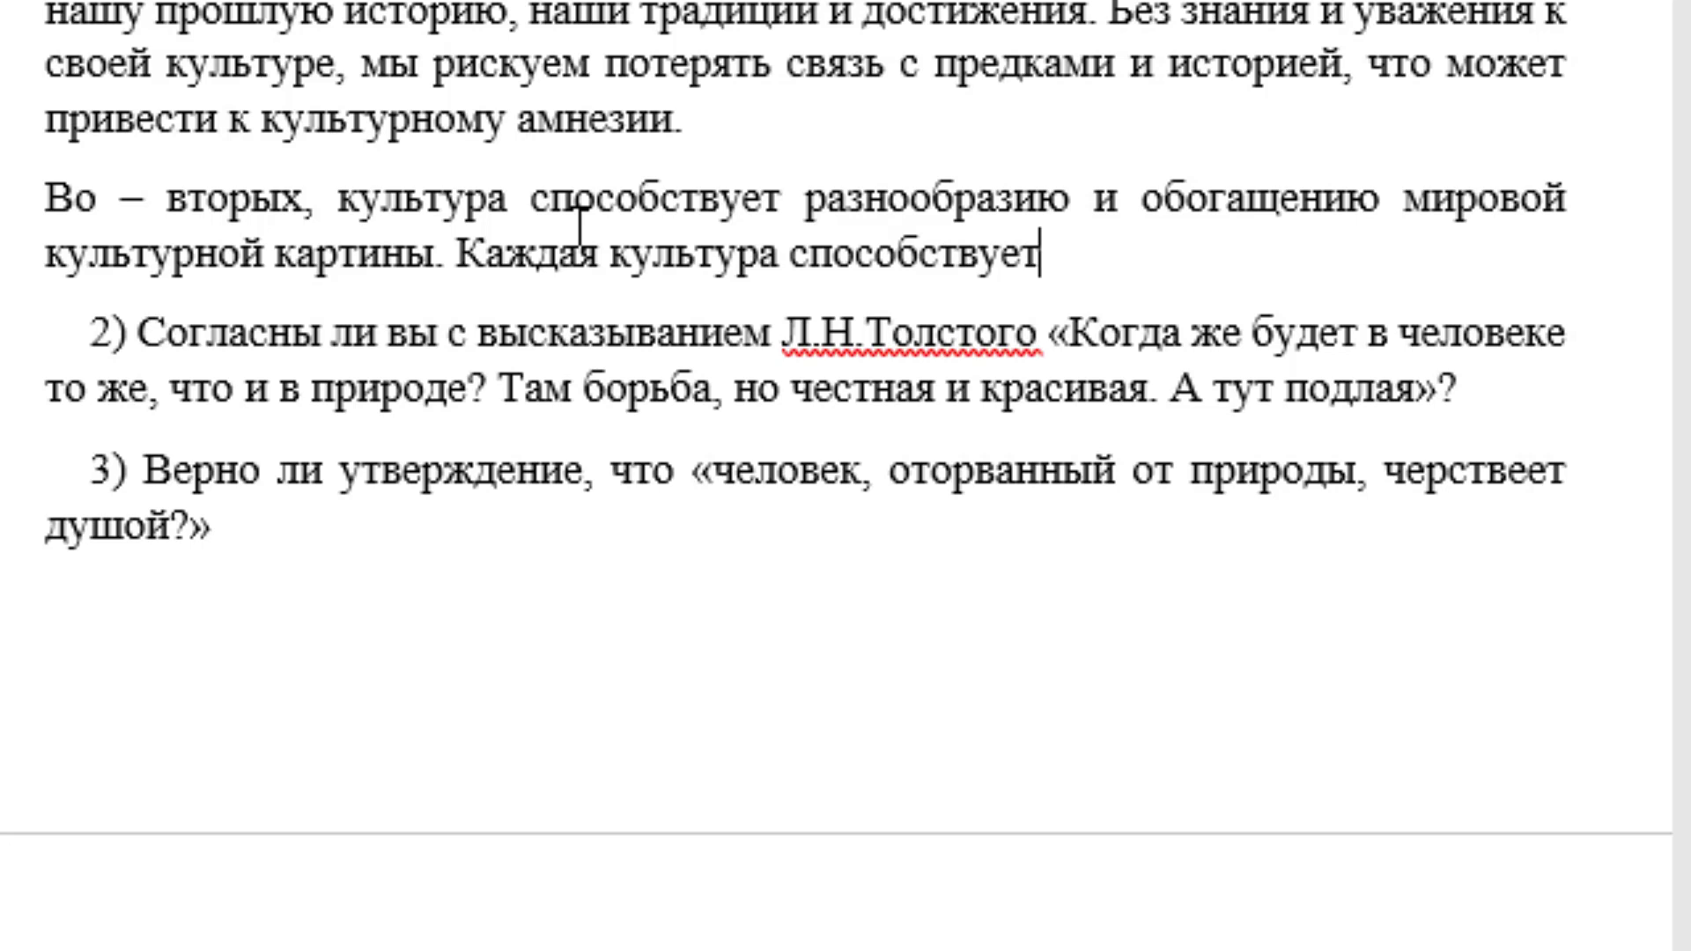
{"action": "type", "text": "разноо"}
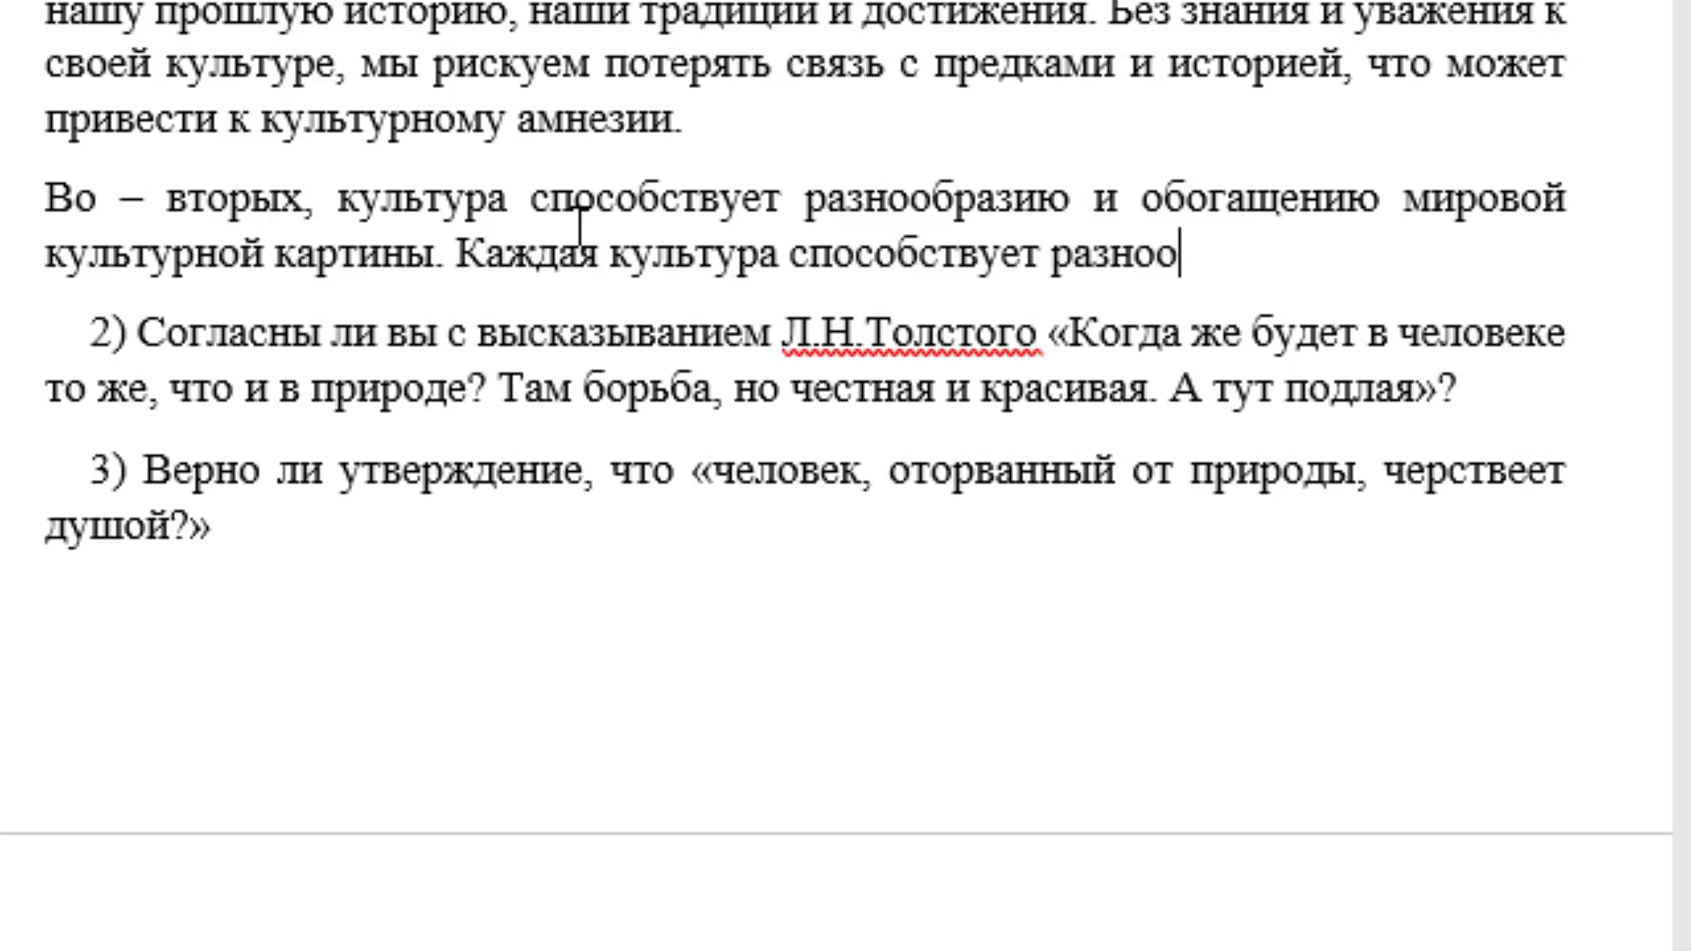
{"action": "type", "text": "бразию "}
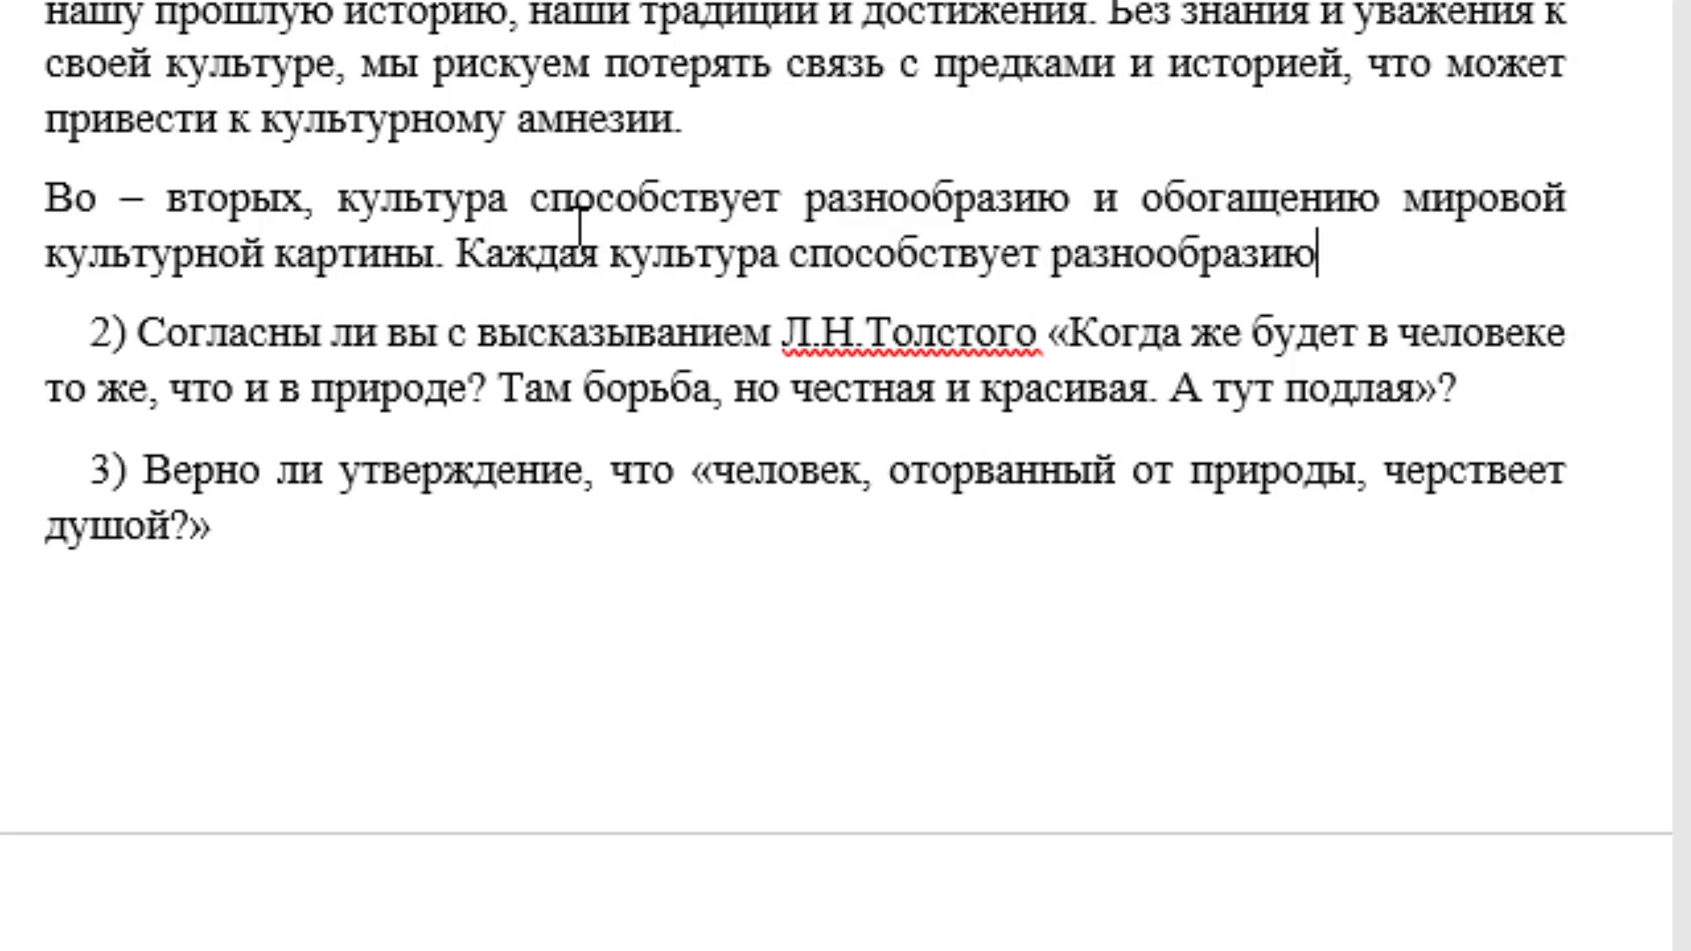
{"action": "type", "text": "и обо"}
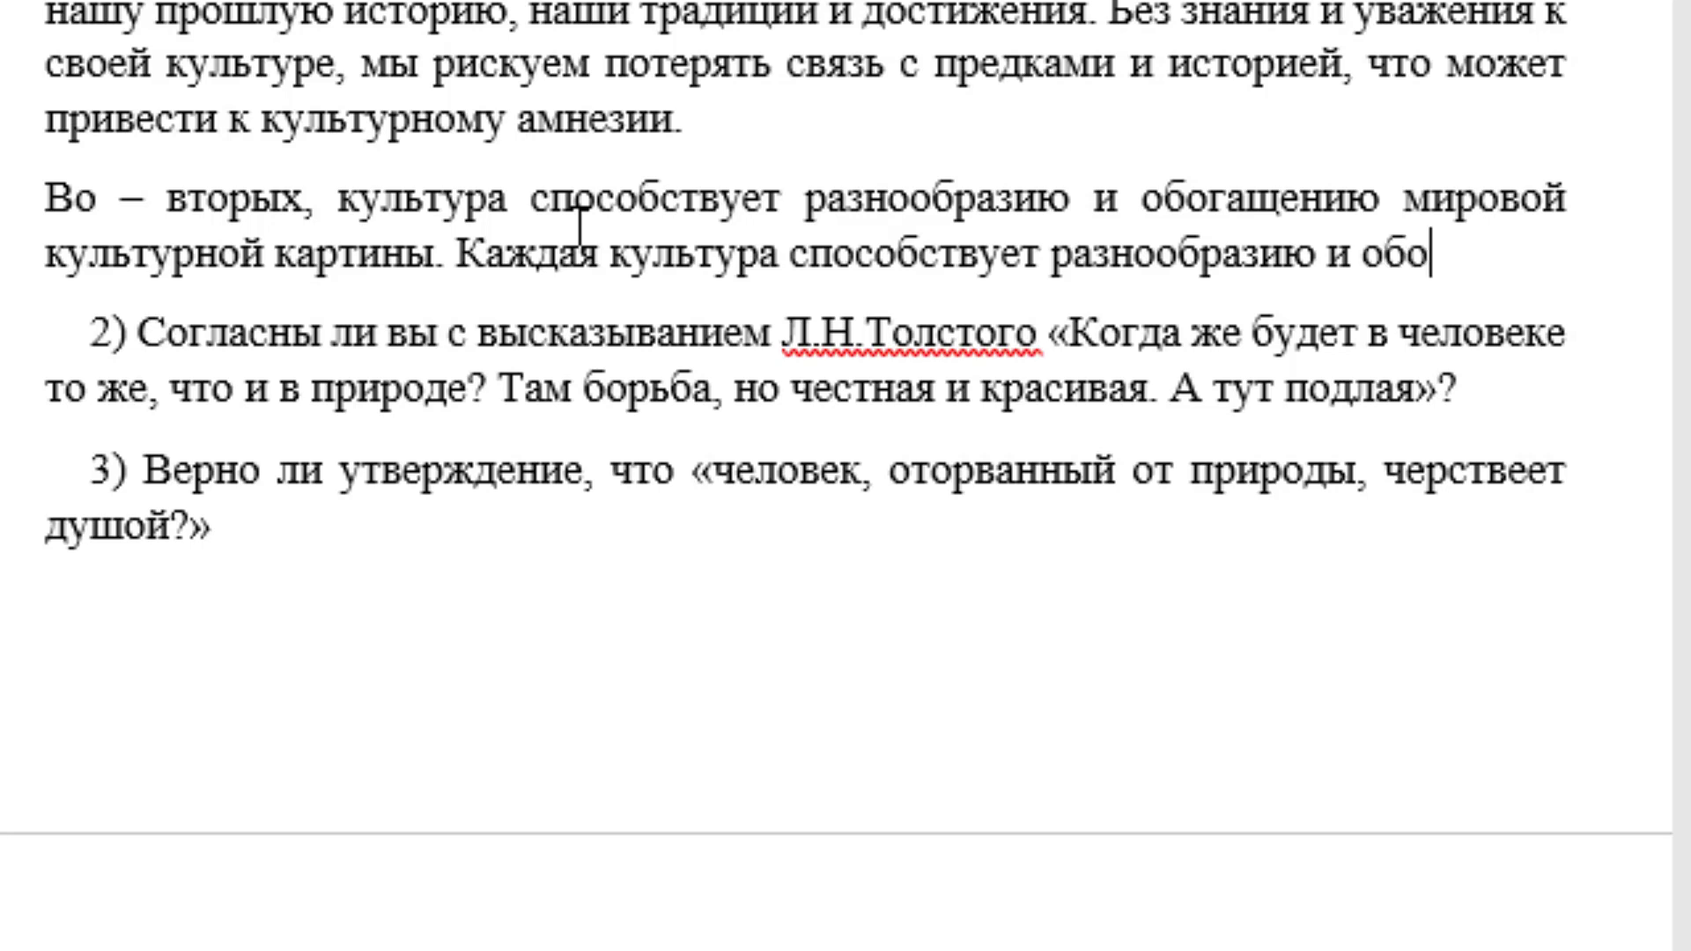
{"action": "mouse_move", "coordinate": [472, 254]}
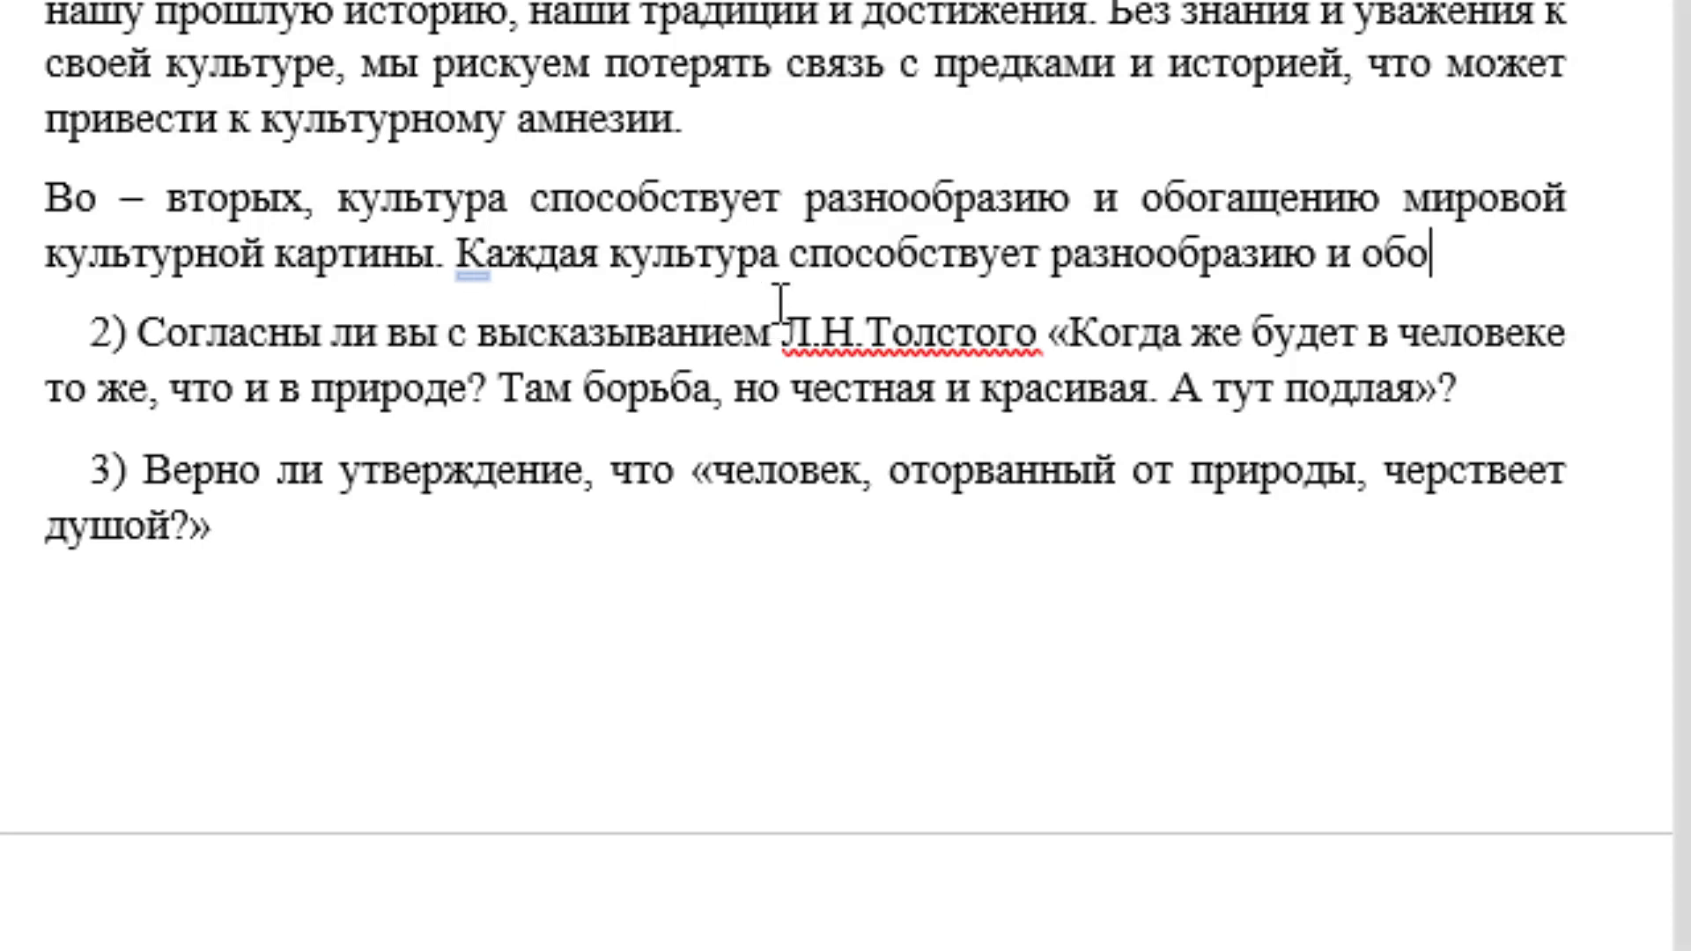
Replace the unfinished phrase with 'приносит свой вклад в общий пул знаний… культурному обмену'
{"action": "left_click_drag", "start_coordinate": [819, 255], "coordinate": [1411, 269]}
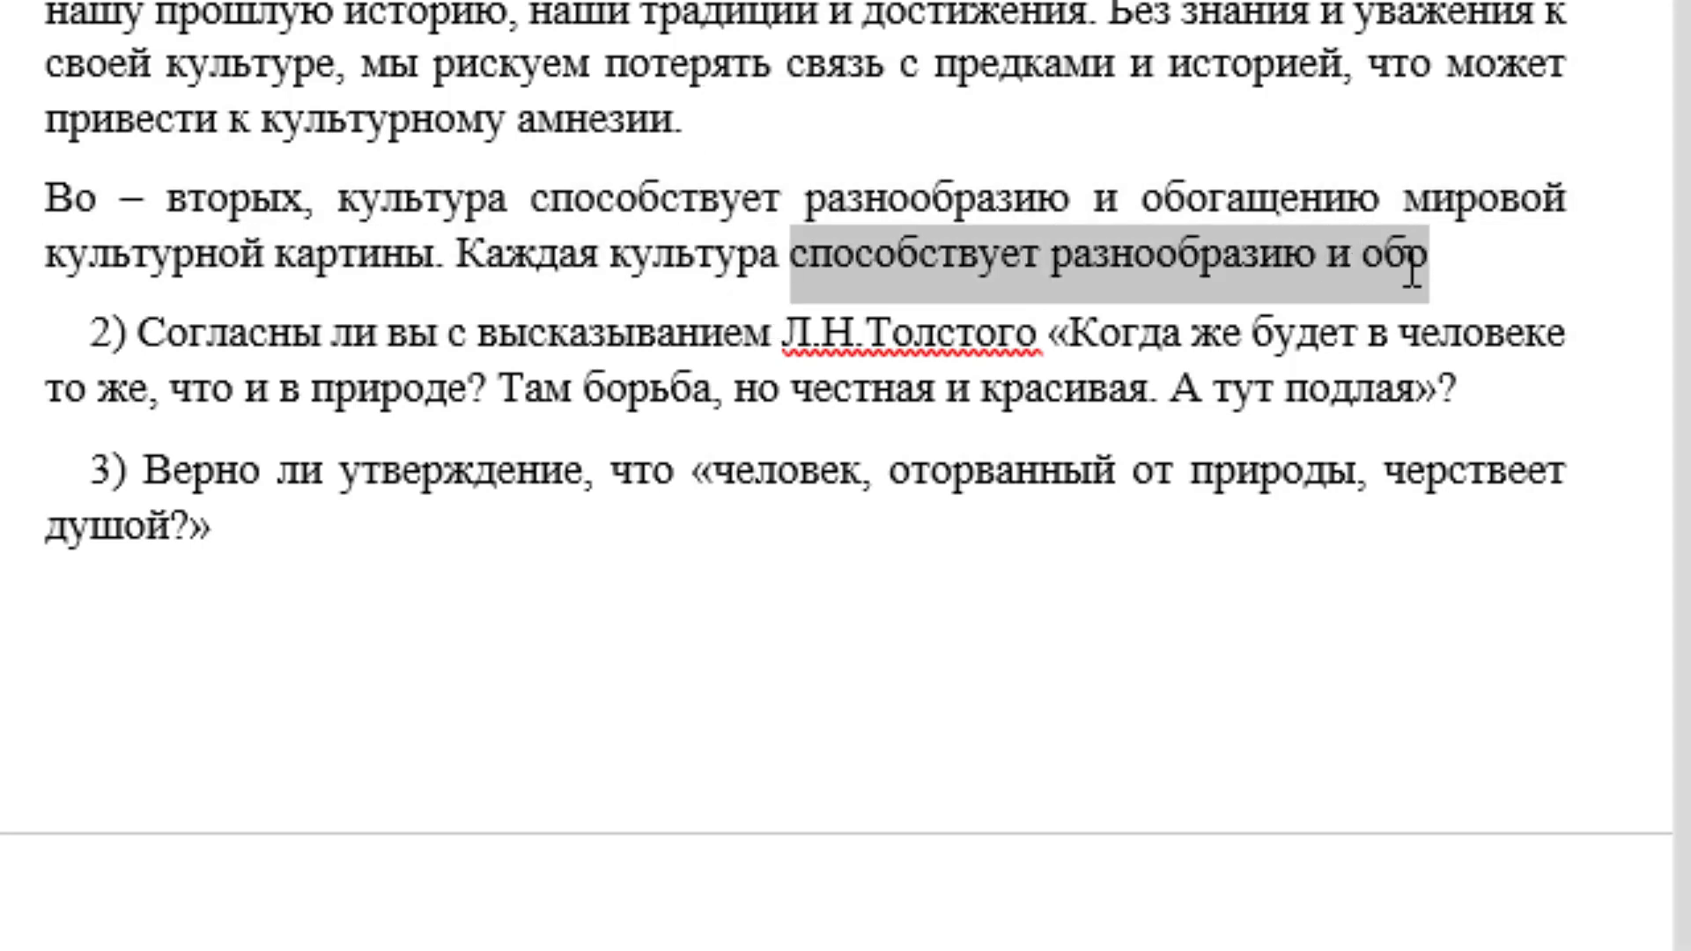
{"action": "type", "text": "принос"}
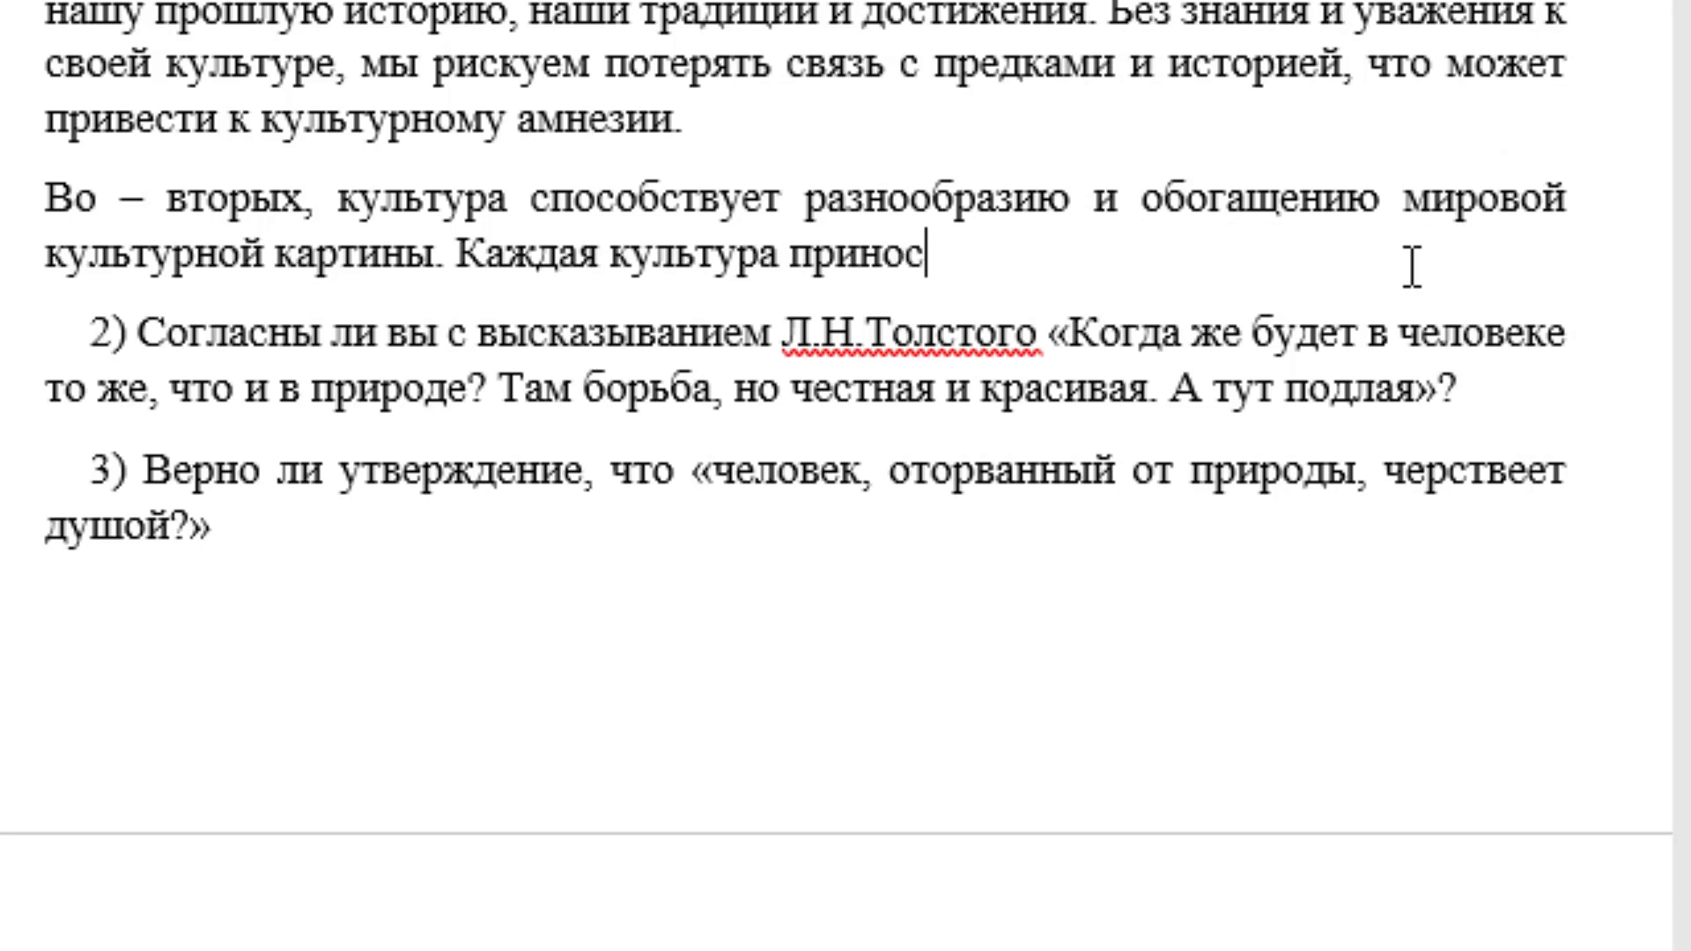
{"action": "type", "text": "т"}
{"action": "key", "text": "BackSpace"}
{"action": "type", "text": "ит "}
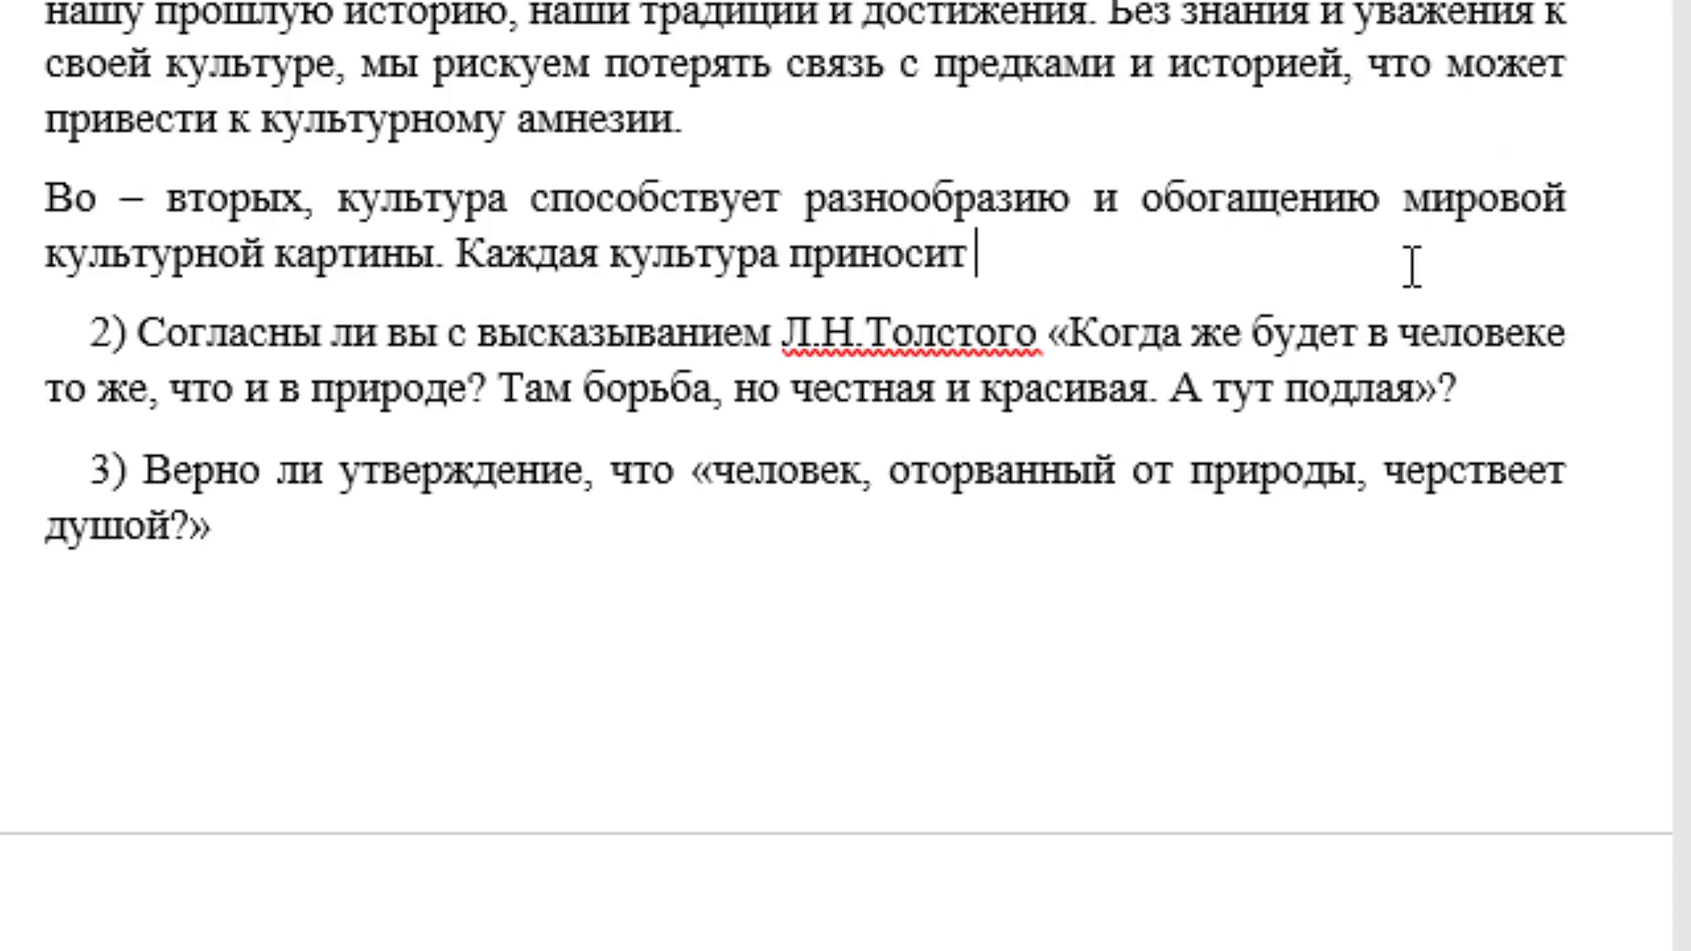
{"action": "type", "text": "со"}
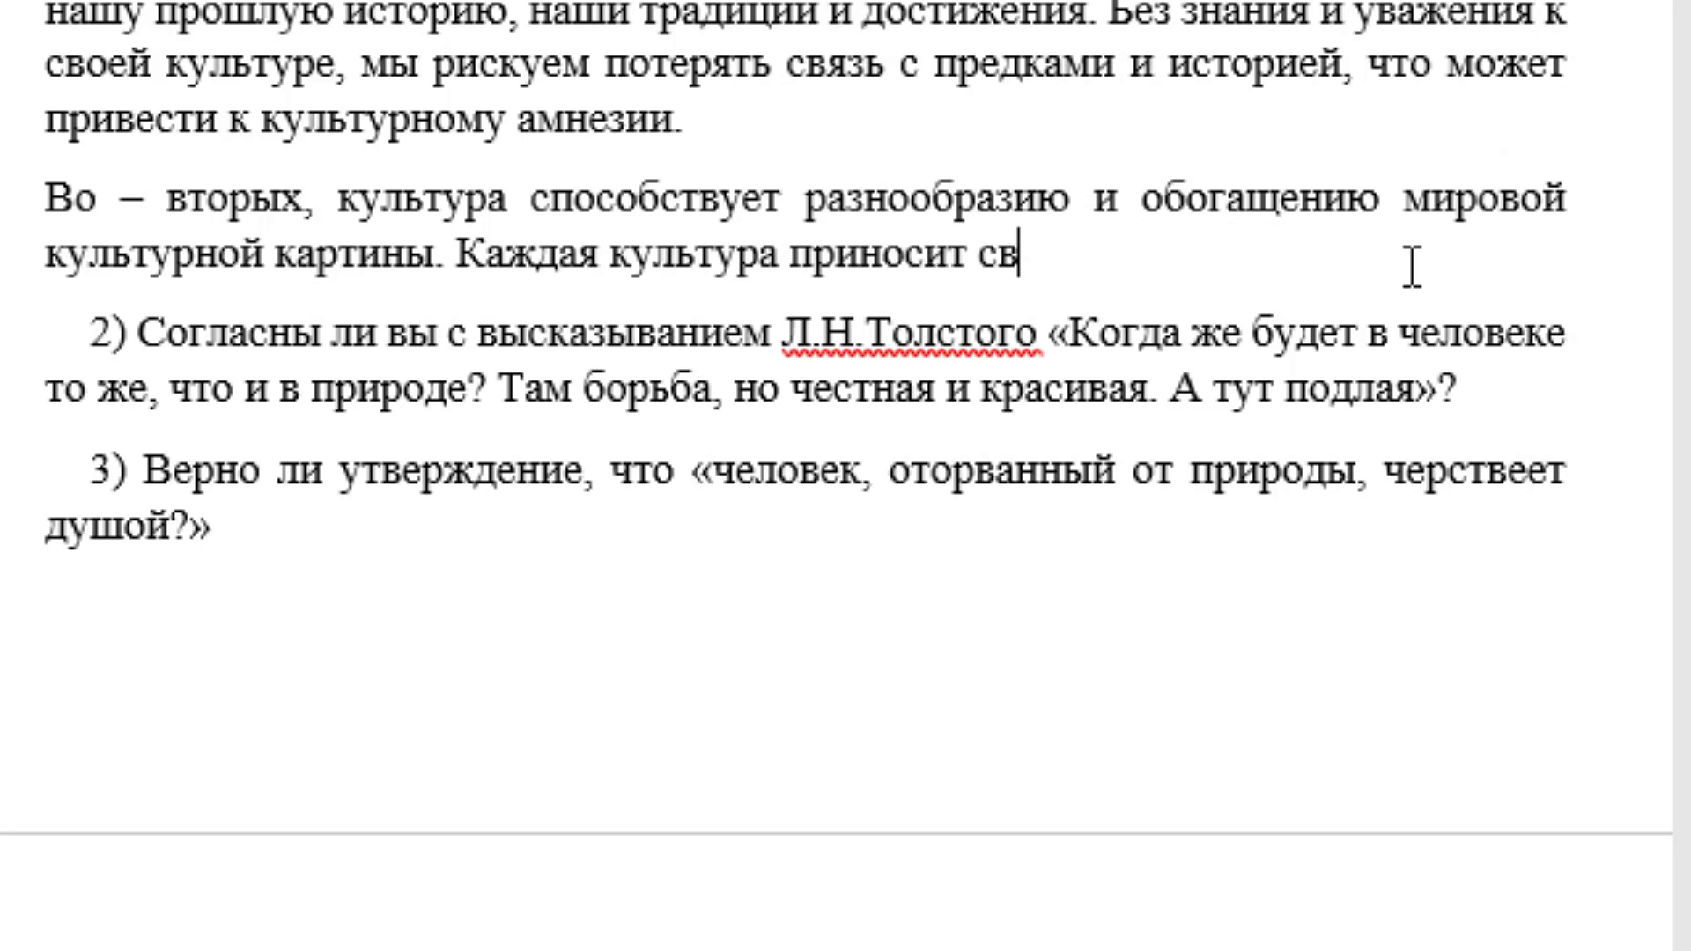
{"action": "type", "text": "йо"}
{"action": "key", "text": "BackSpace"}
{"action": "key", "text": "BackSpace"}
{"action": "type", "text": "ой вклад "}
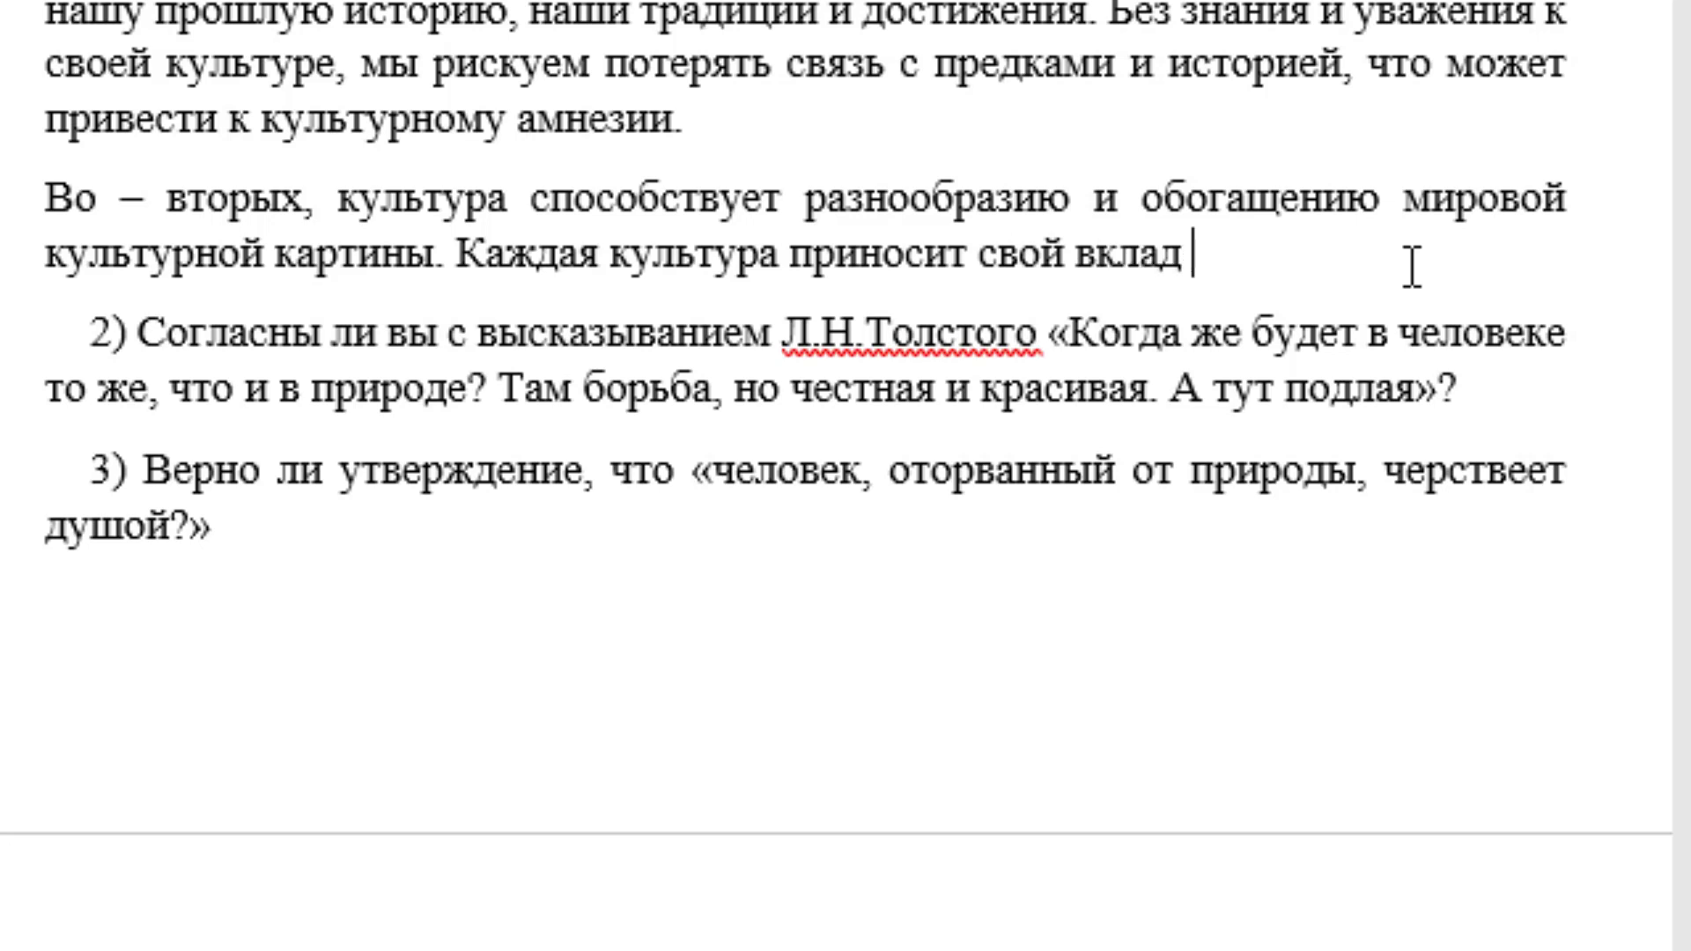
{"action": "type", "text": "в общи"}
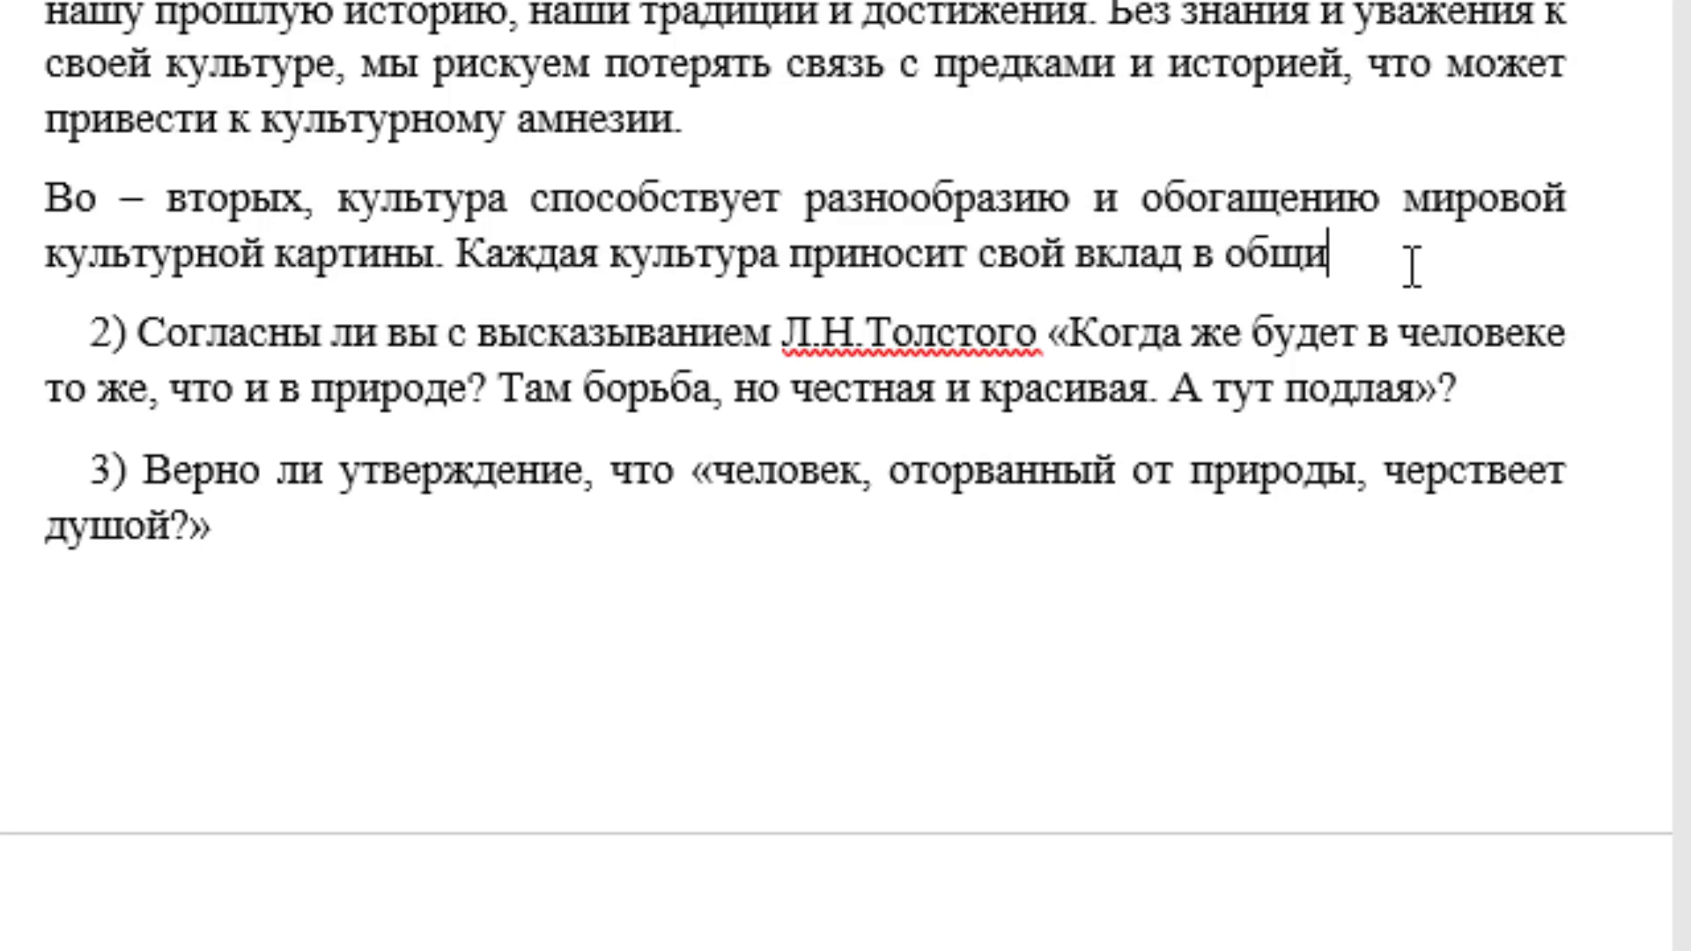
{"action": "type", "text": "йпу"}
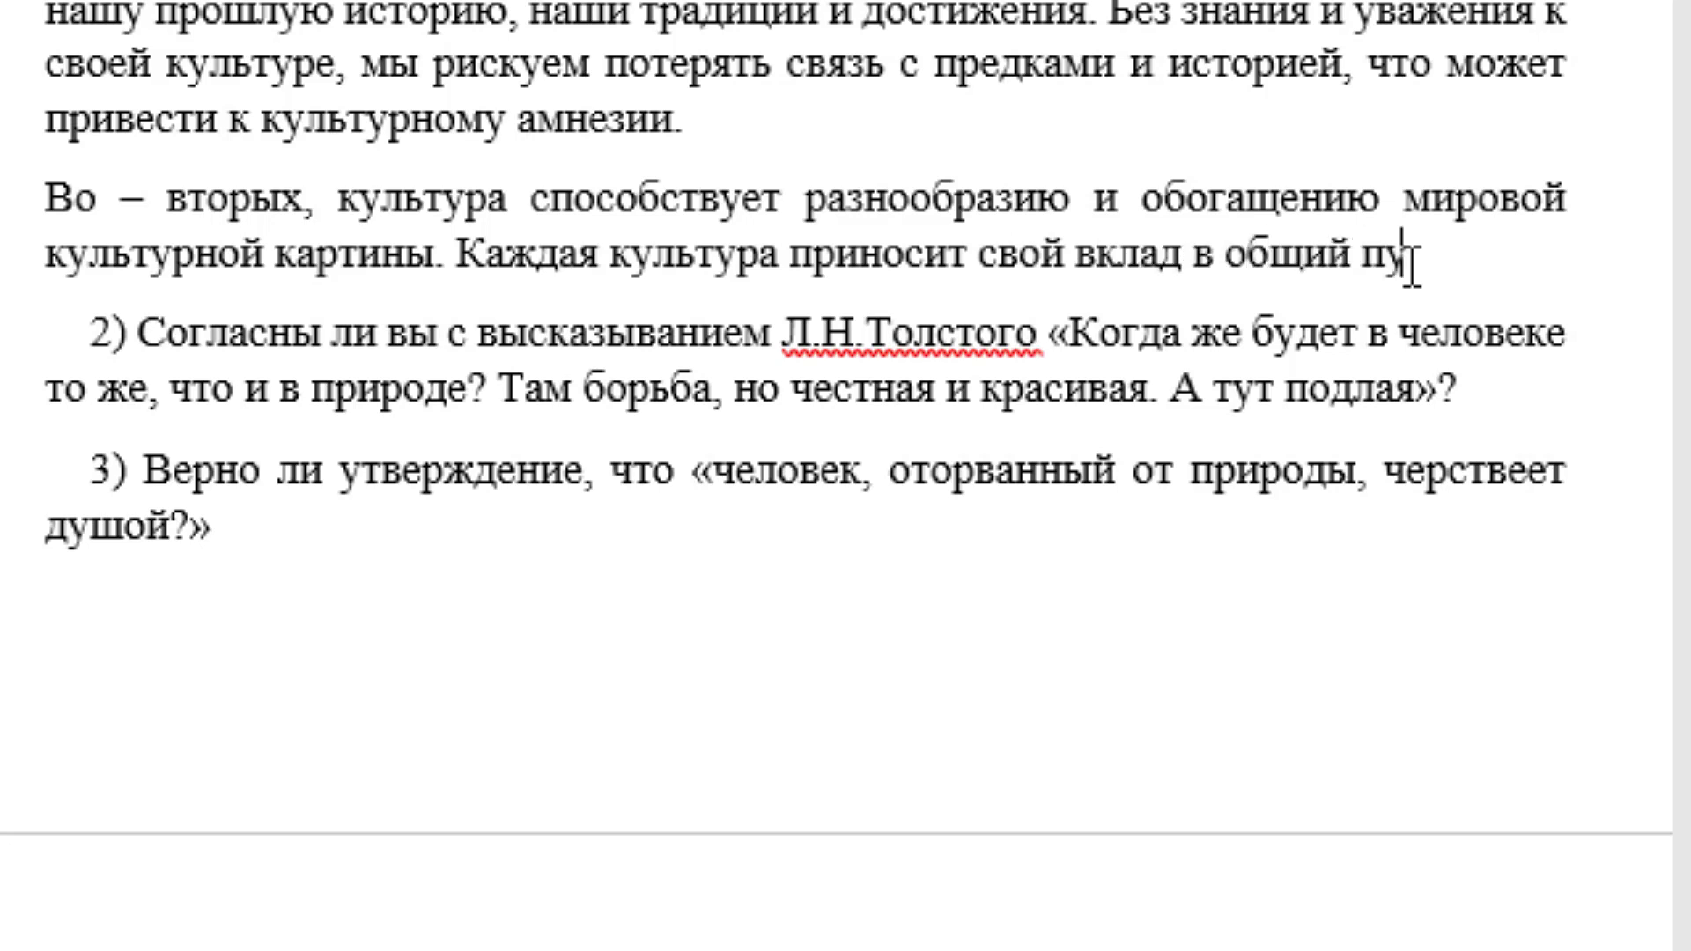
{"action": "type", "text": "л зна"}
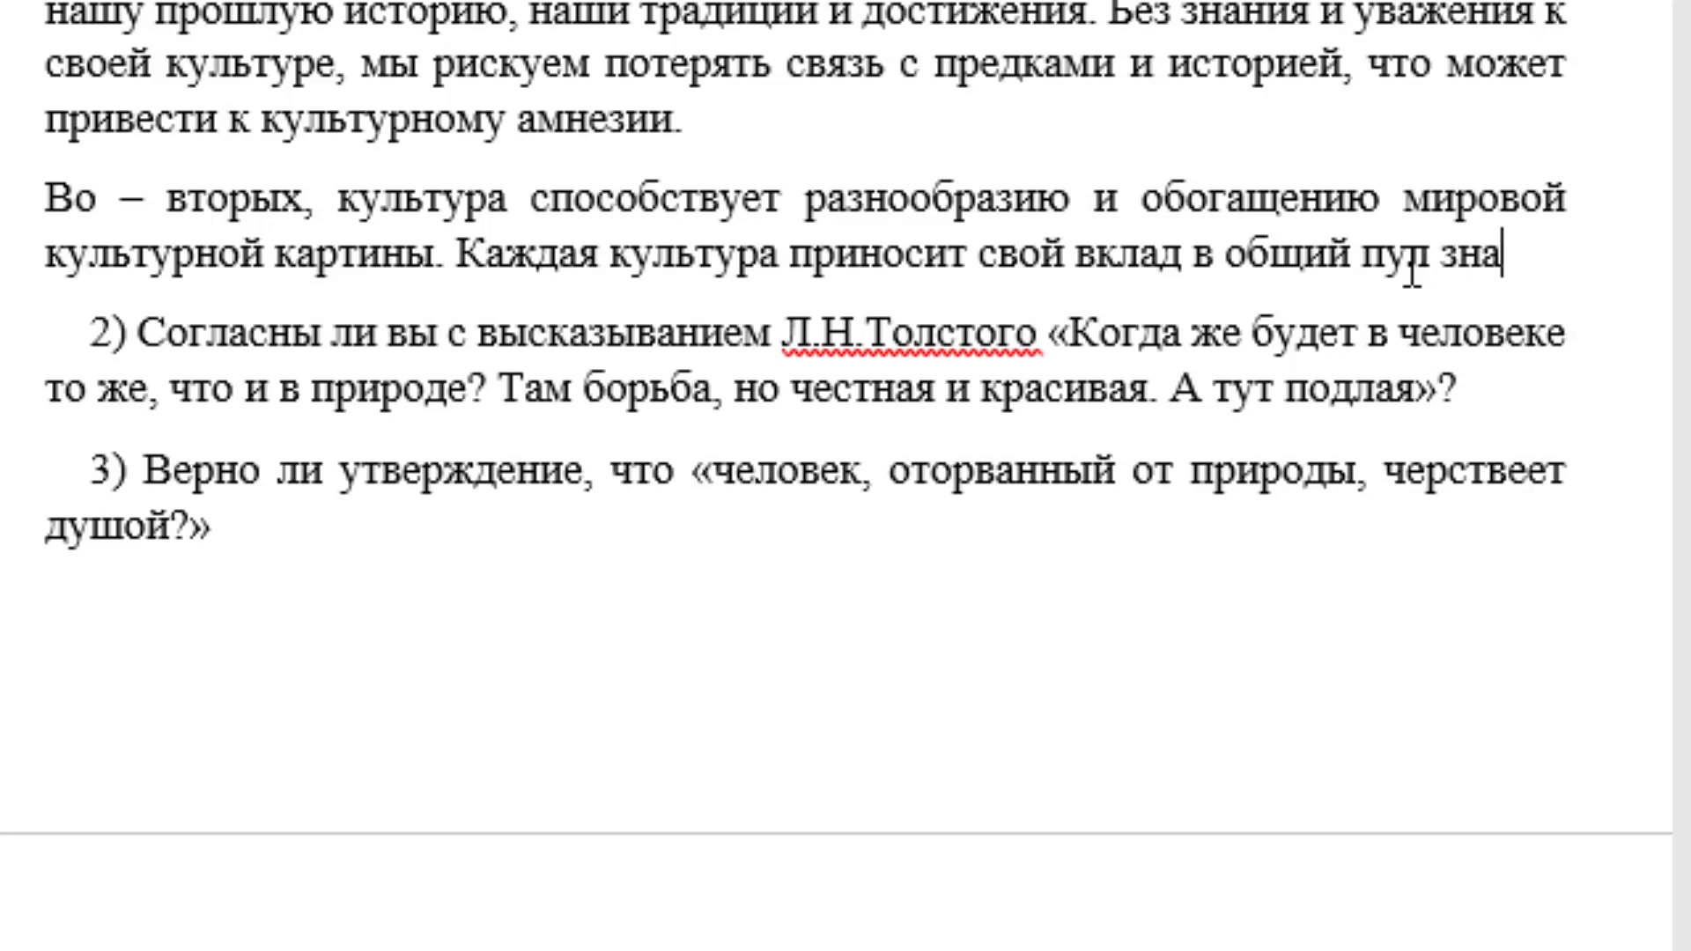
{"action": "type", "text": "ний"}
{"action": "type", "text": "ис"}
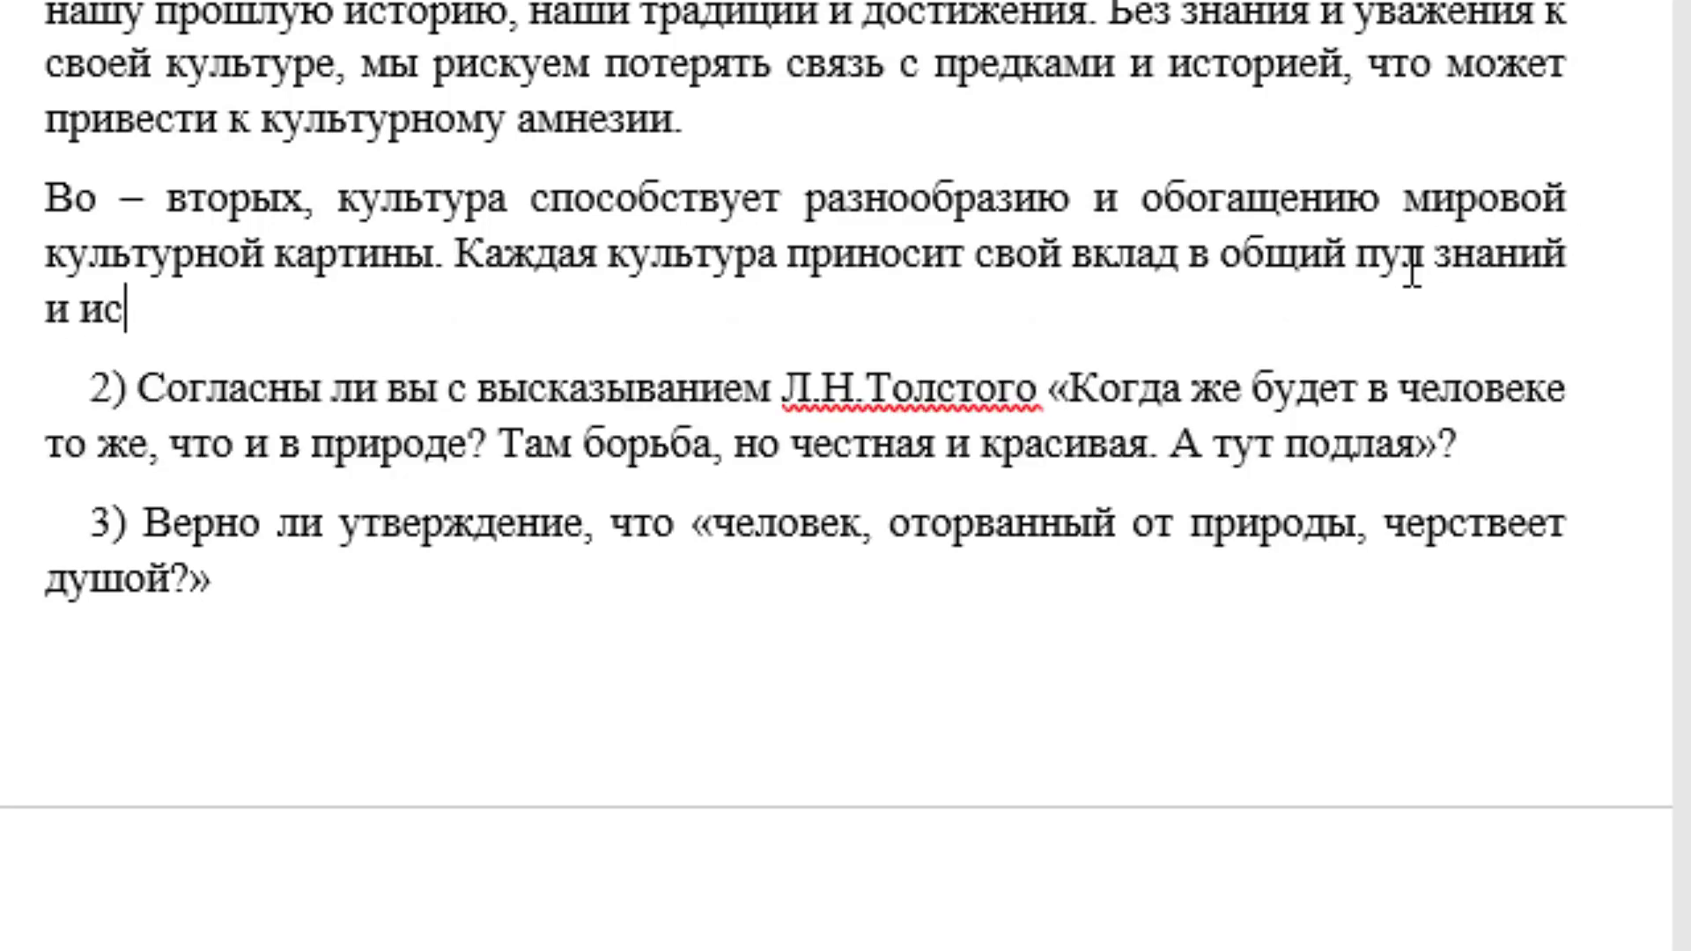
{"action": "type", "text": "кусства "}
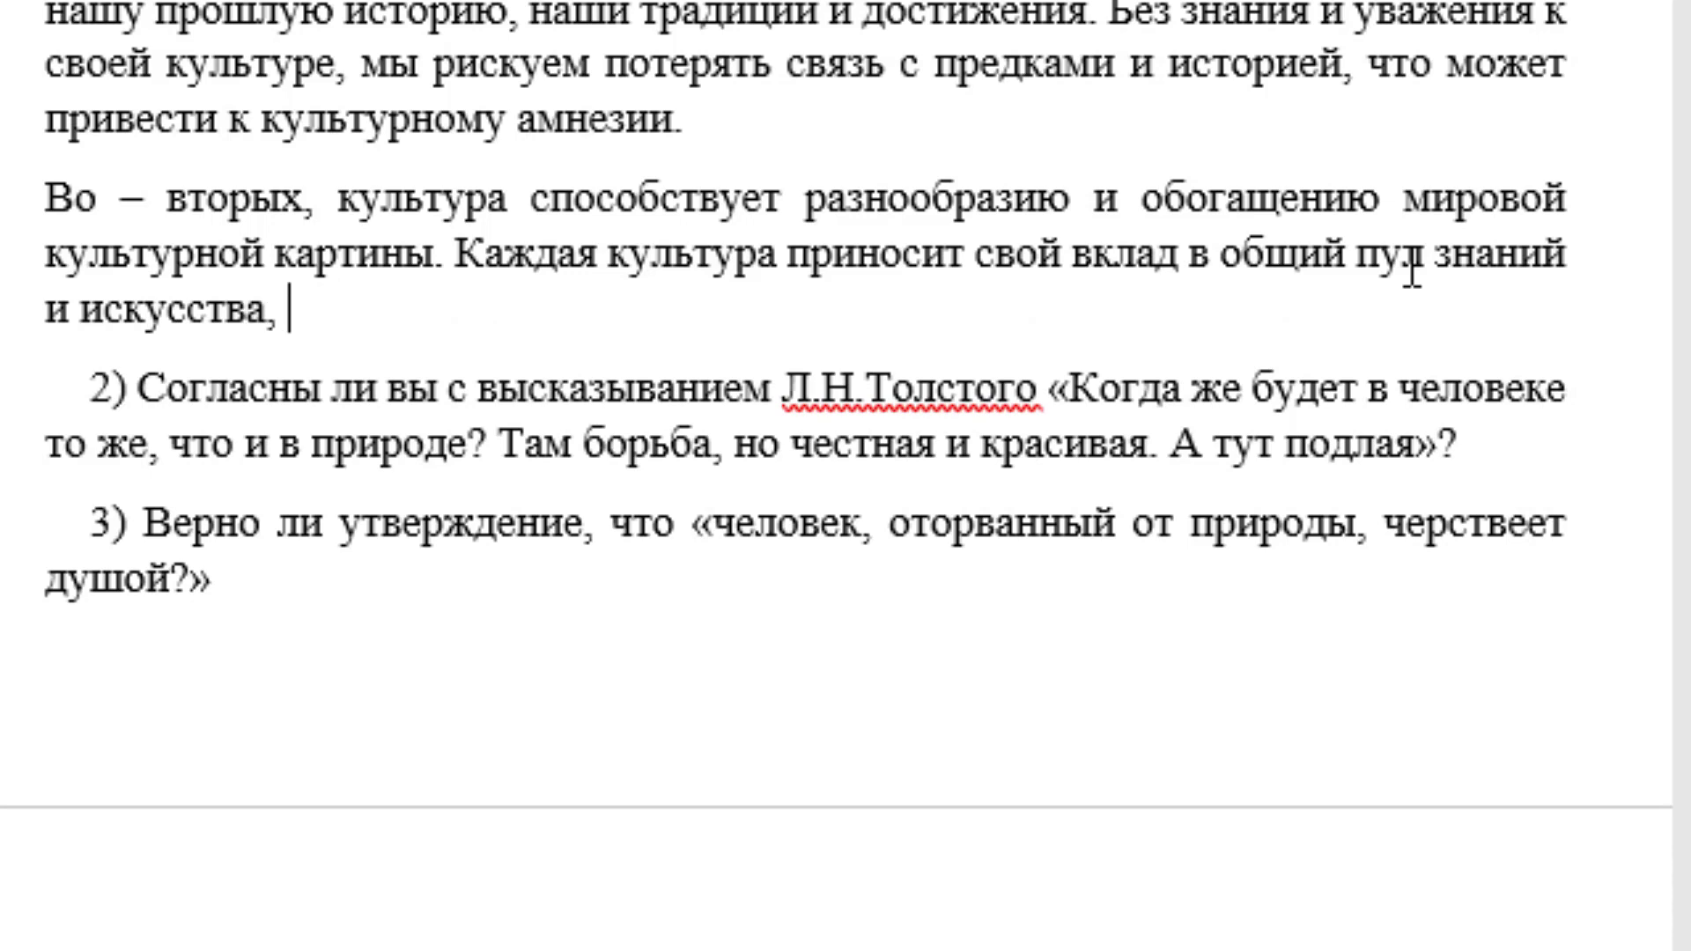
{"action": "type", "text": "что с"}
{"action": "type", "text": "об"}
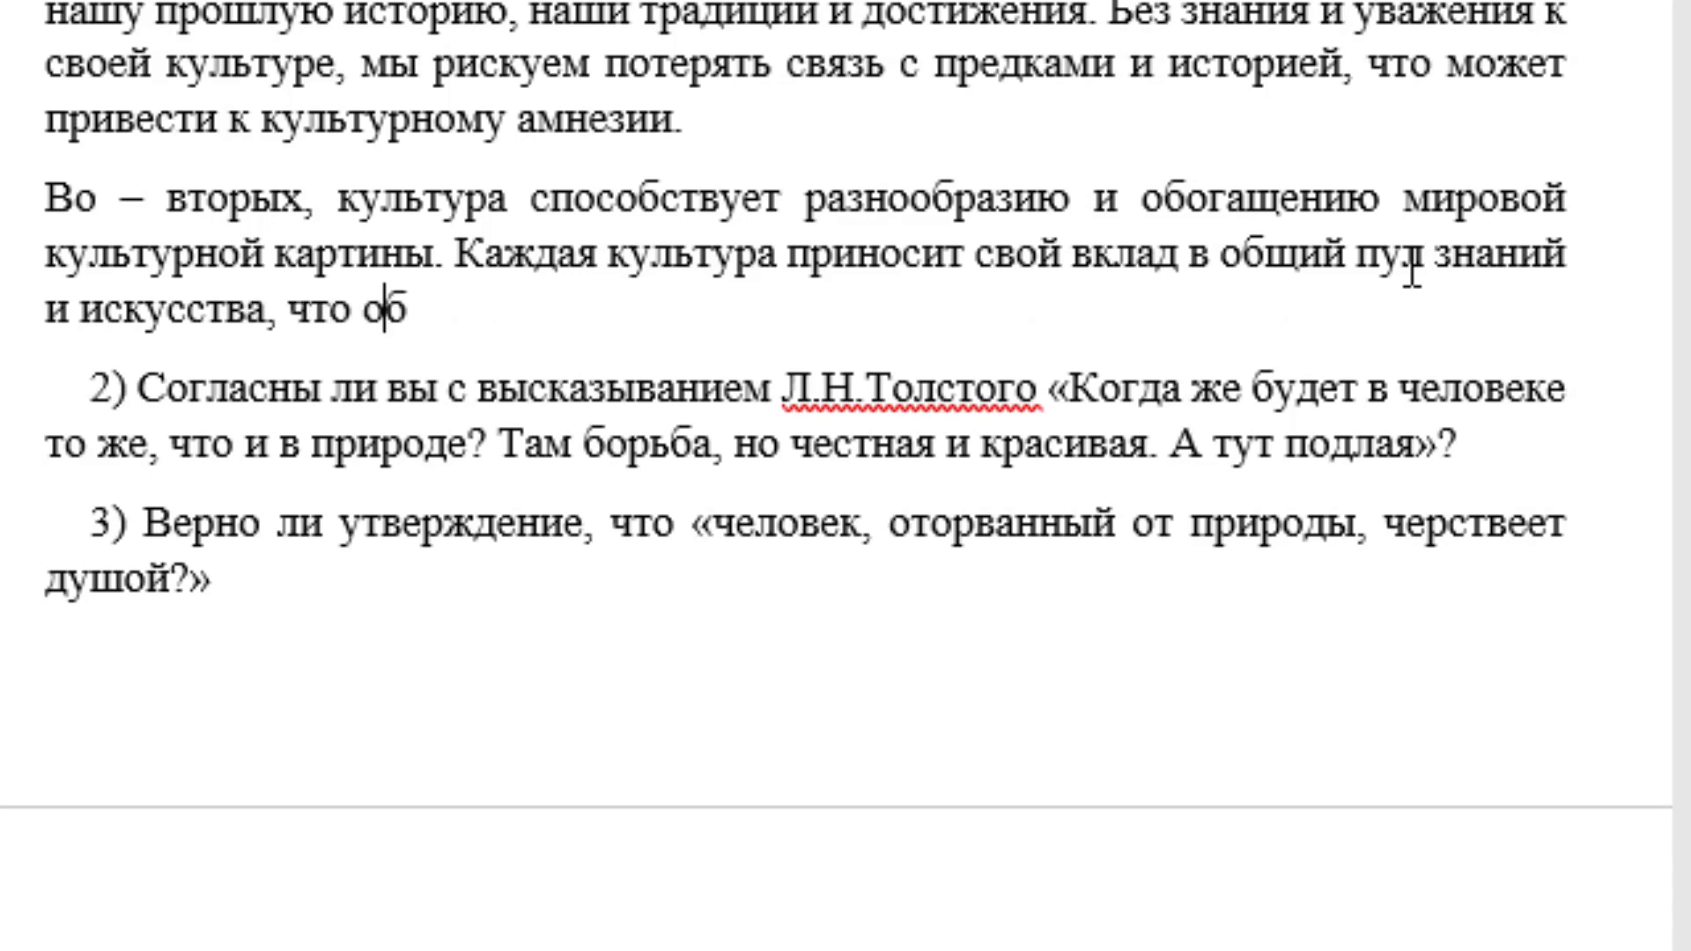
{"action": "type", "text": "огащает"}
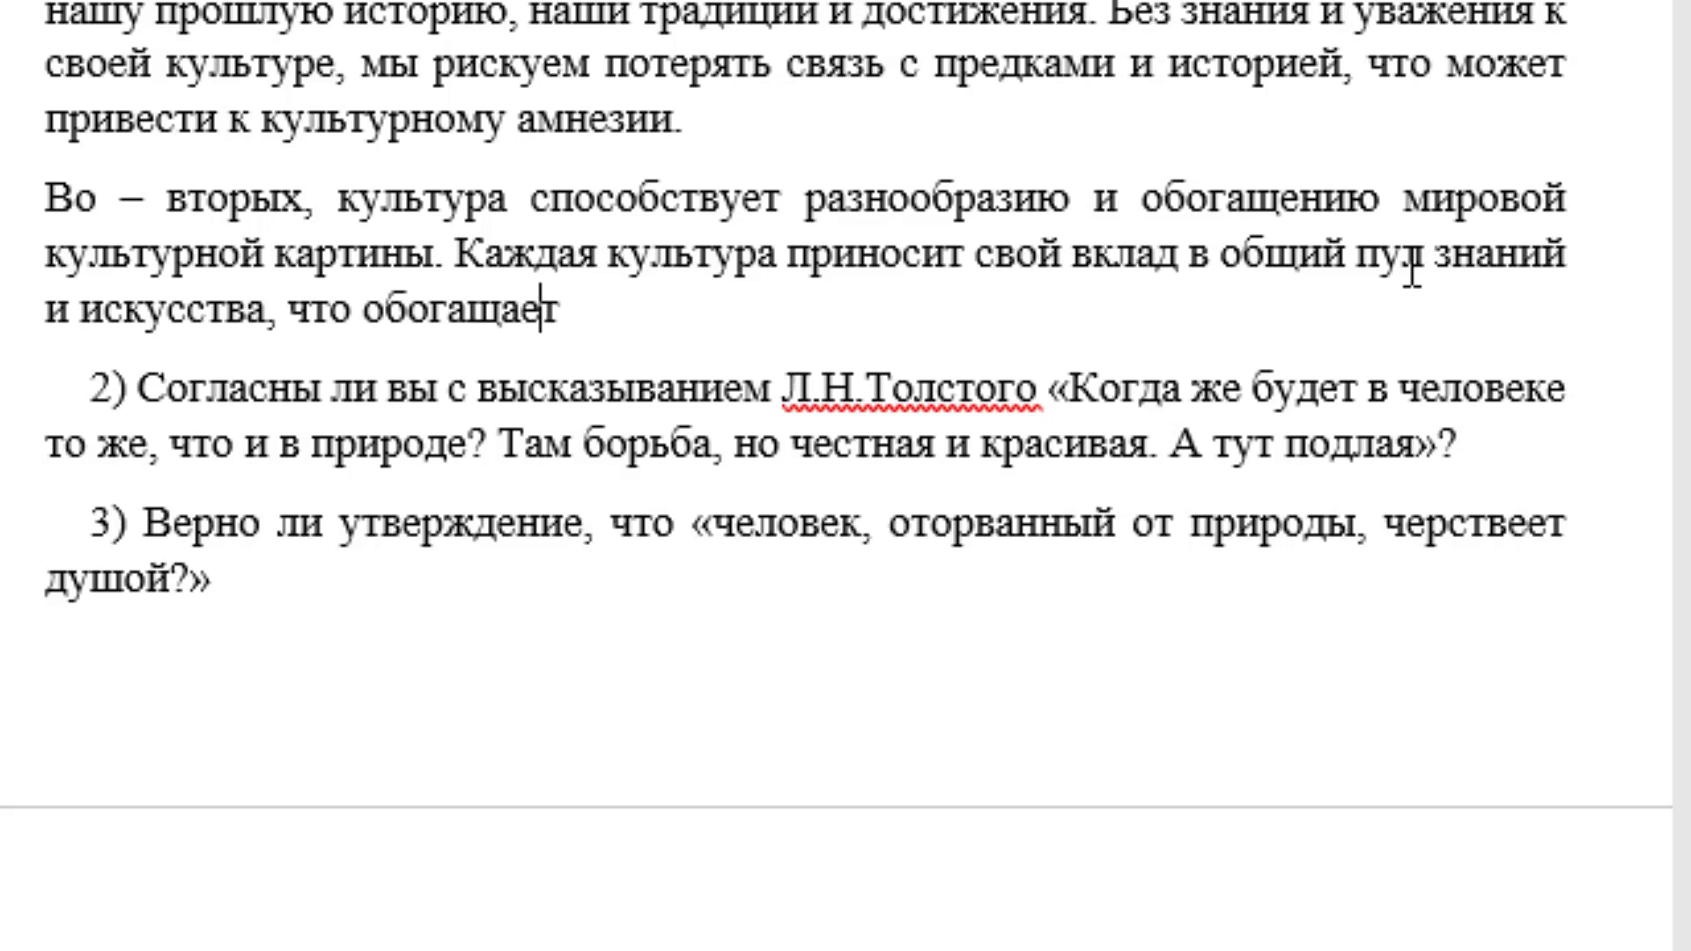
{"action": "type", "text": " че"}
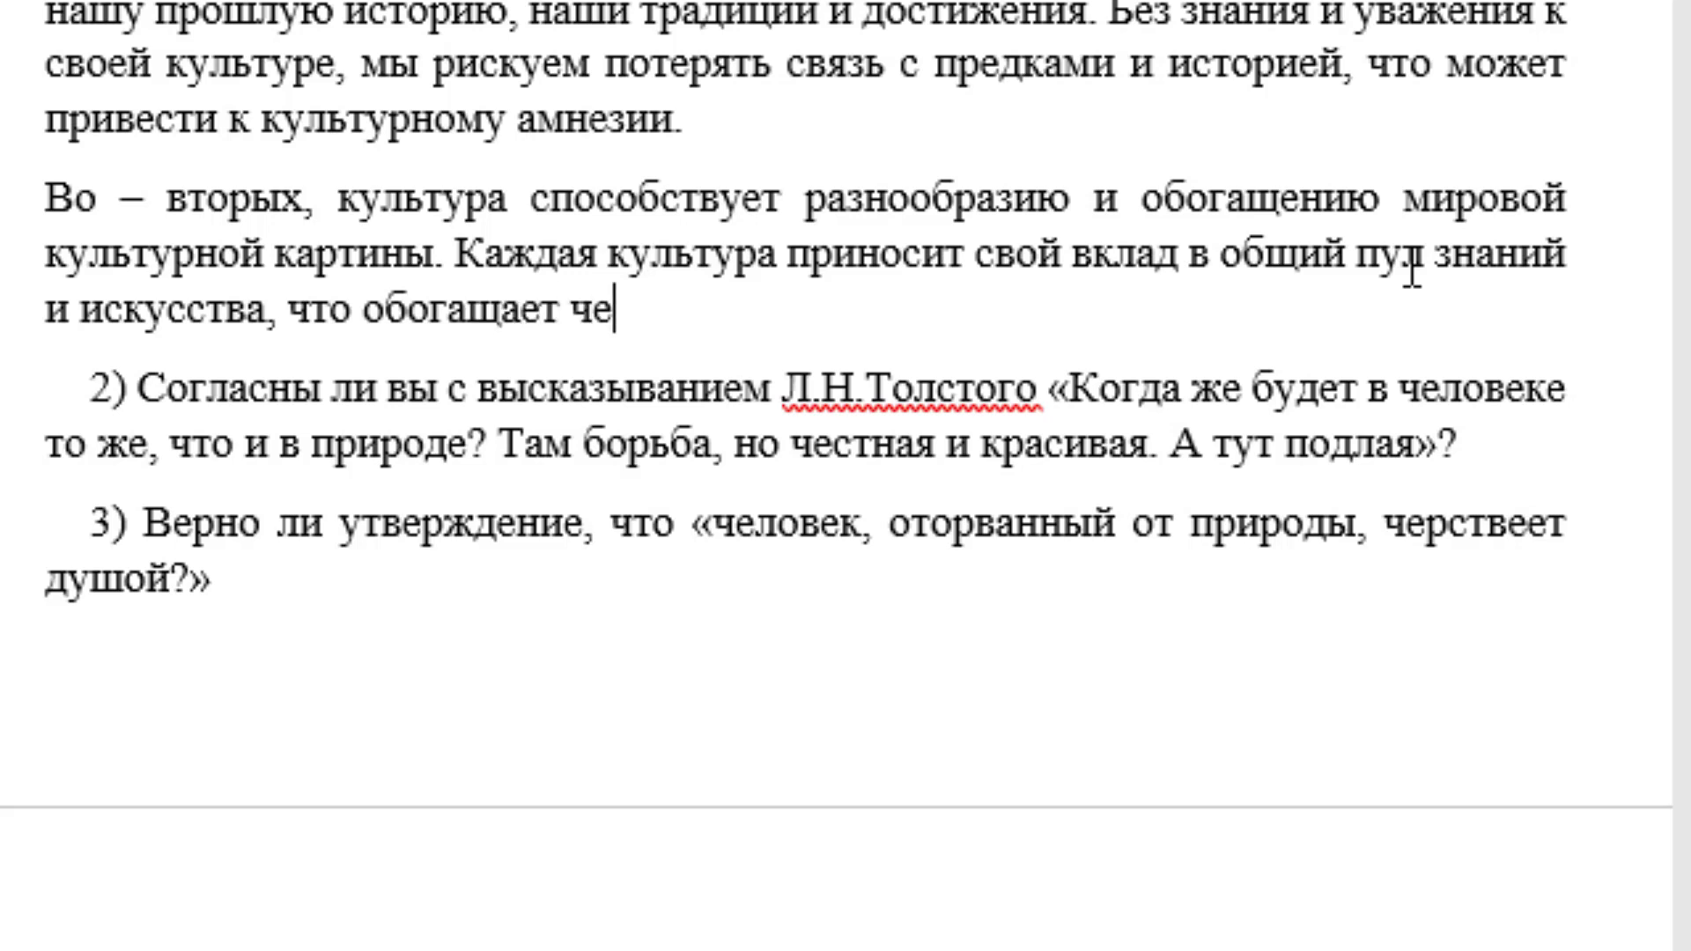
{"action": "type", "text": "лове"}
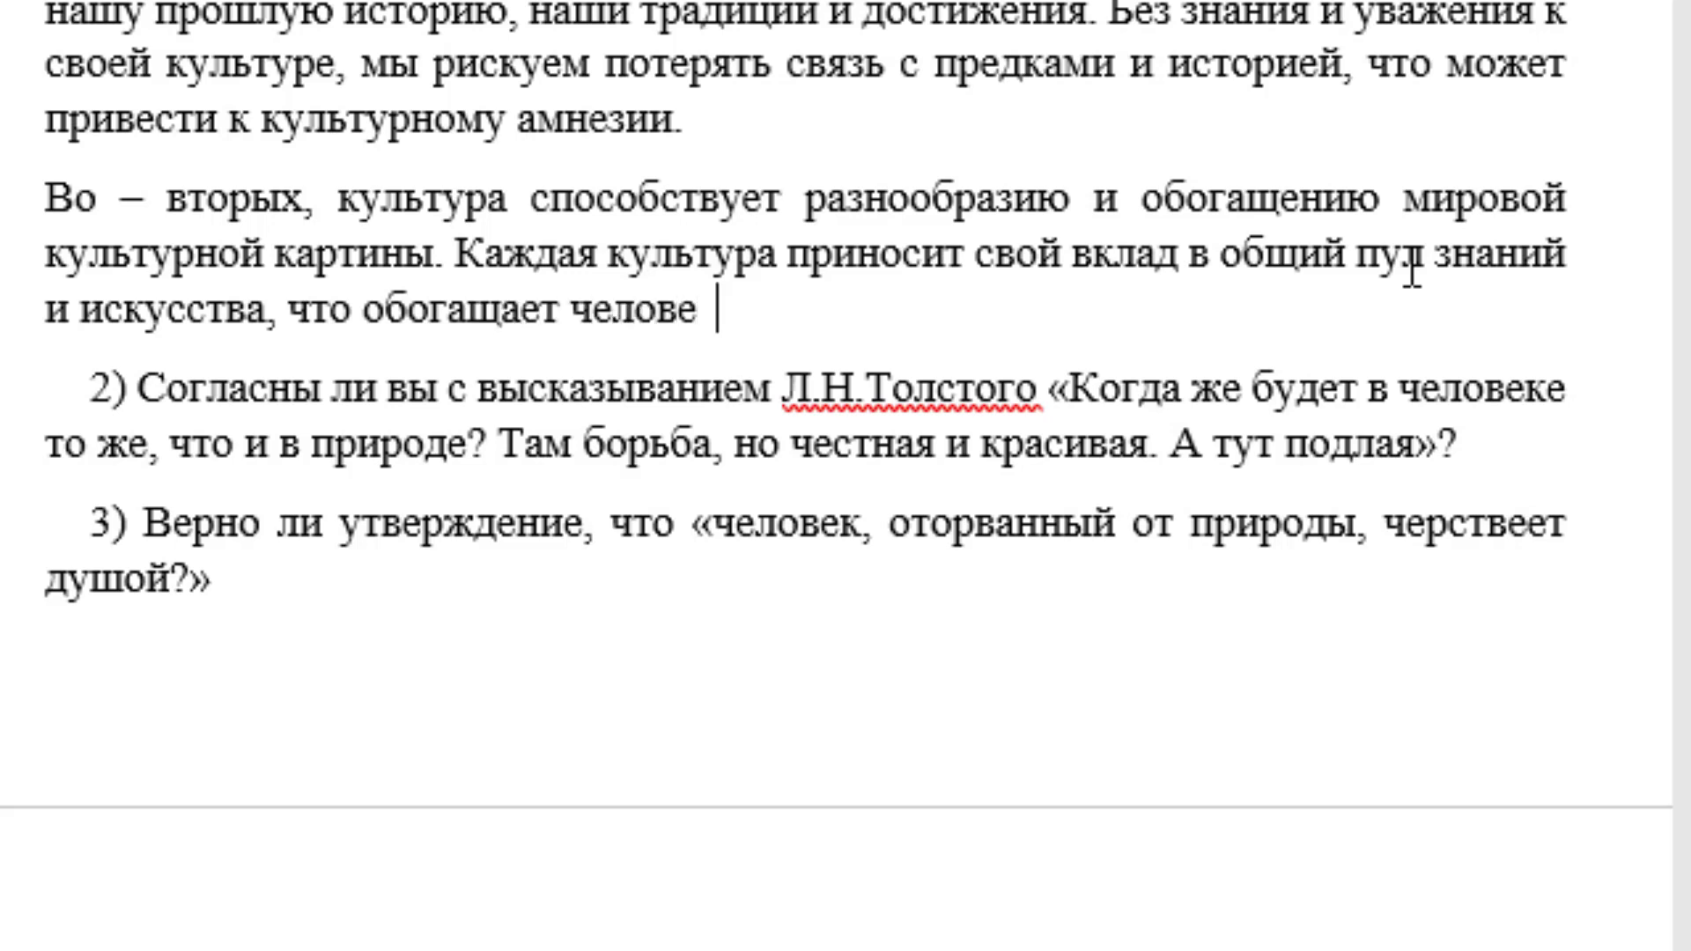
{"action": "type", "text": "чество"}
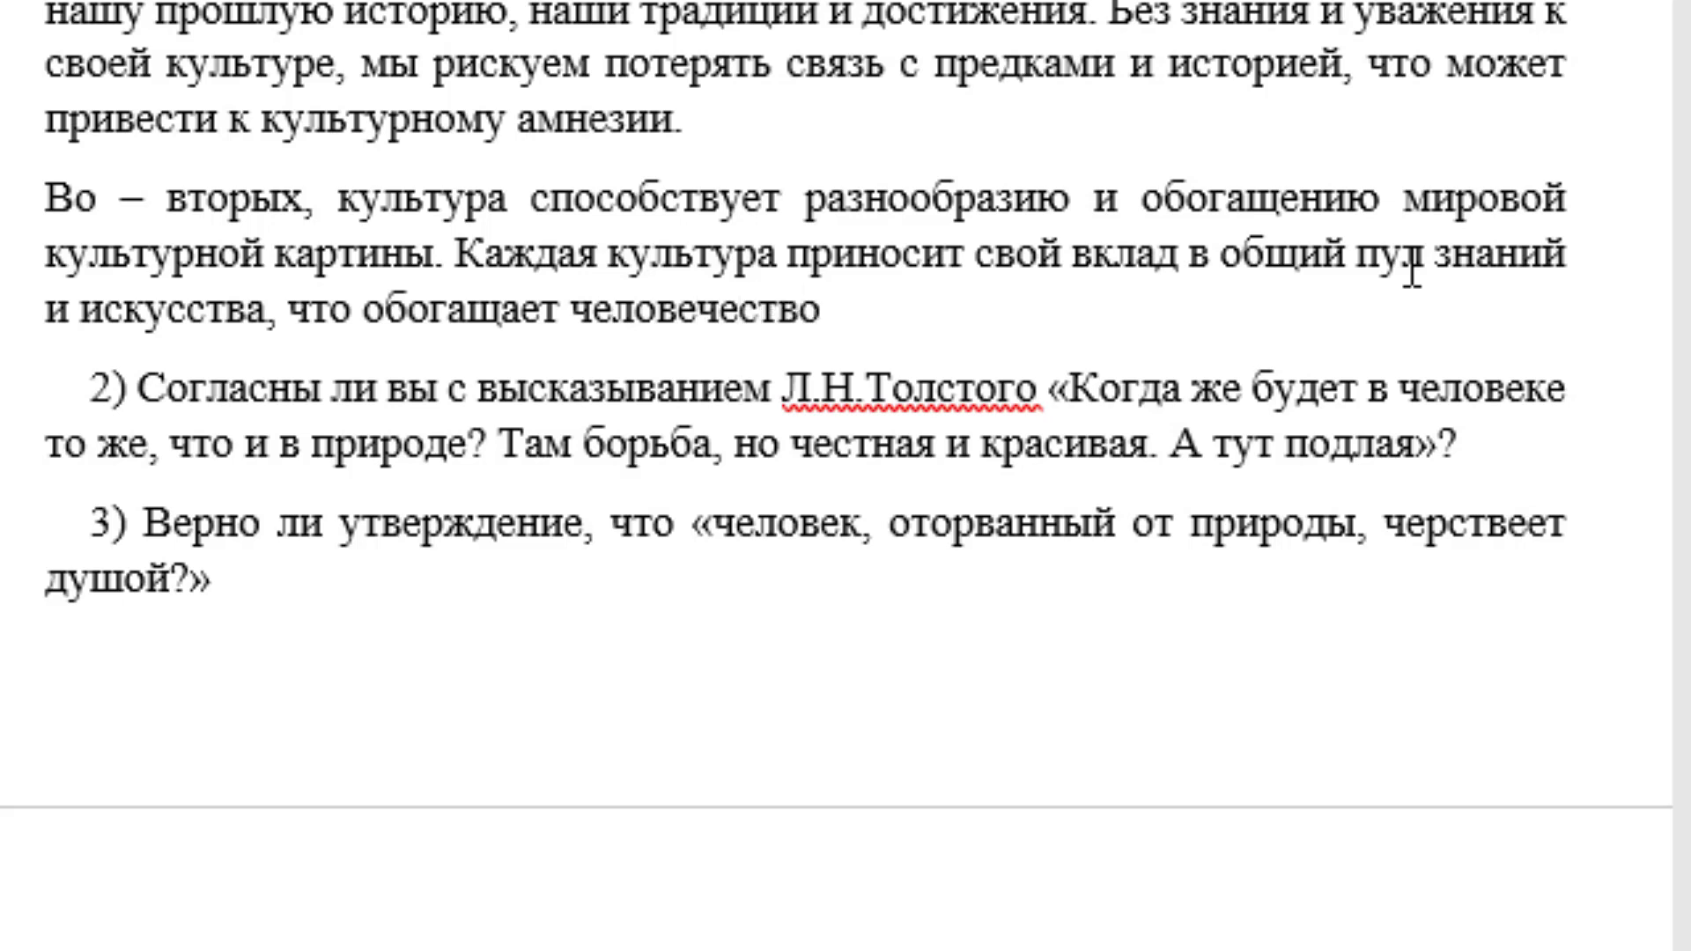
{"action": "type", "text": " и спсо"}
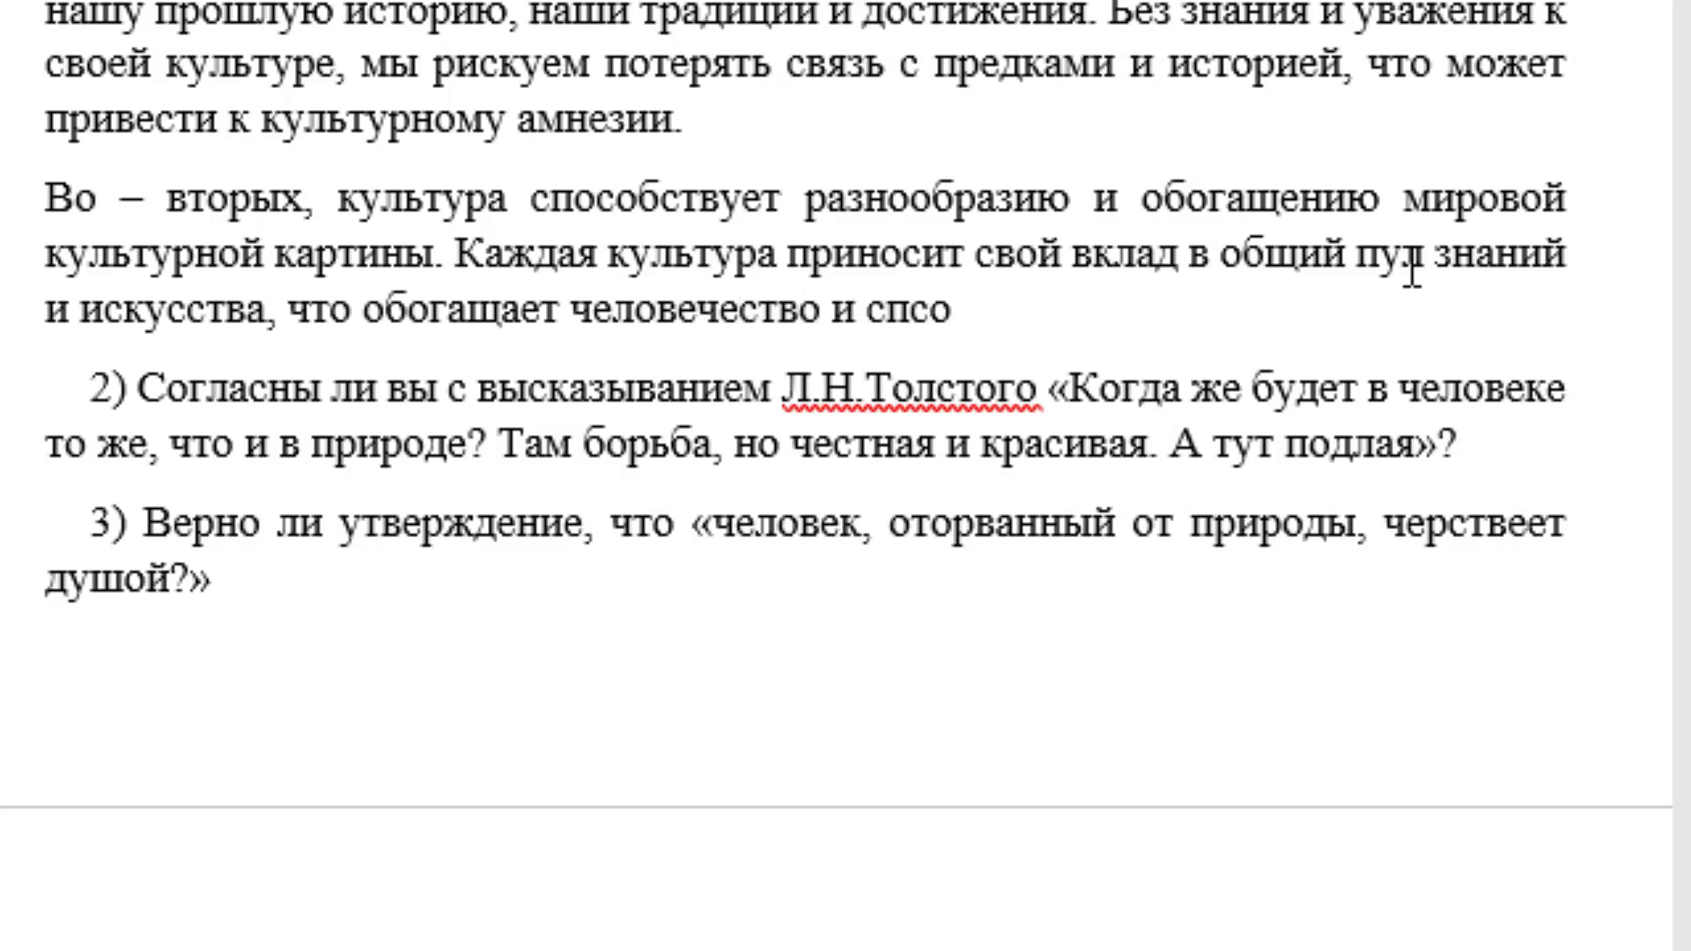
{"action": "key", "text": "BackSpace"}
{"action": "key", "text": "BackSpace"}
{"action": "type", "text": "особ"}
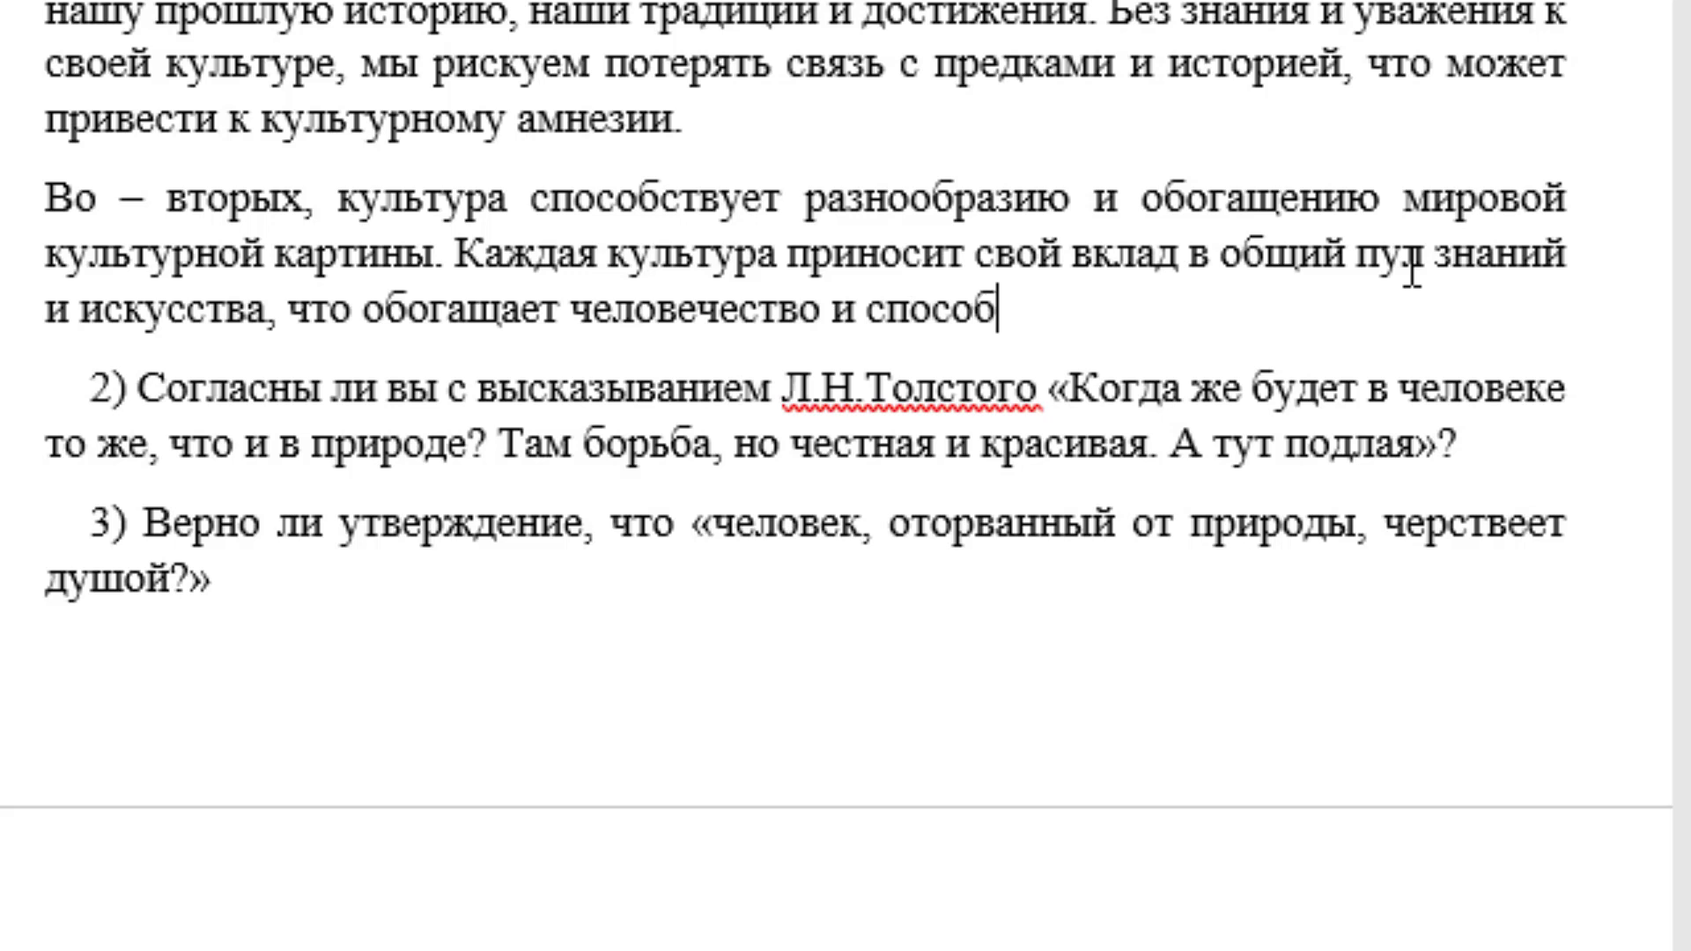
{"action": "type", "text": "ствует"}
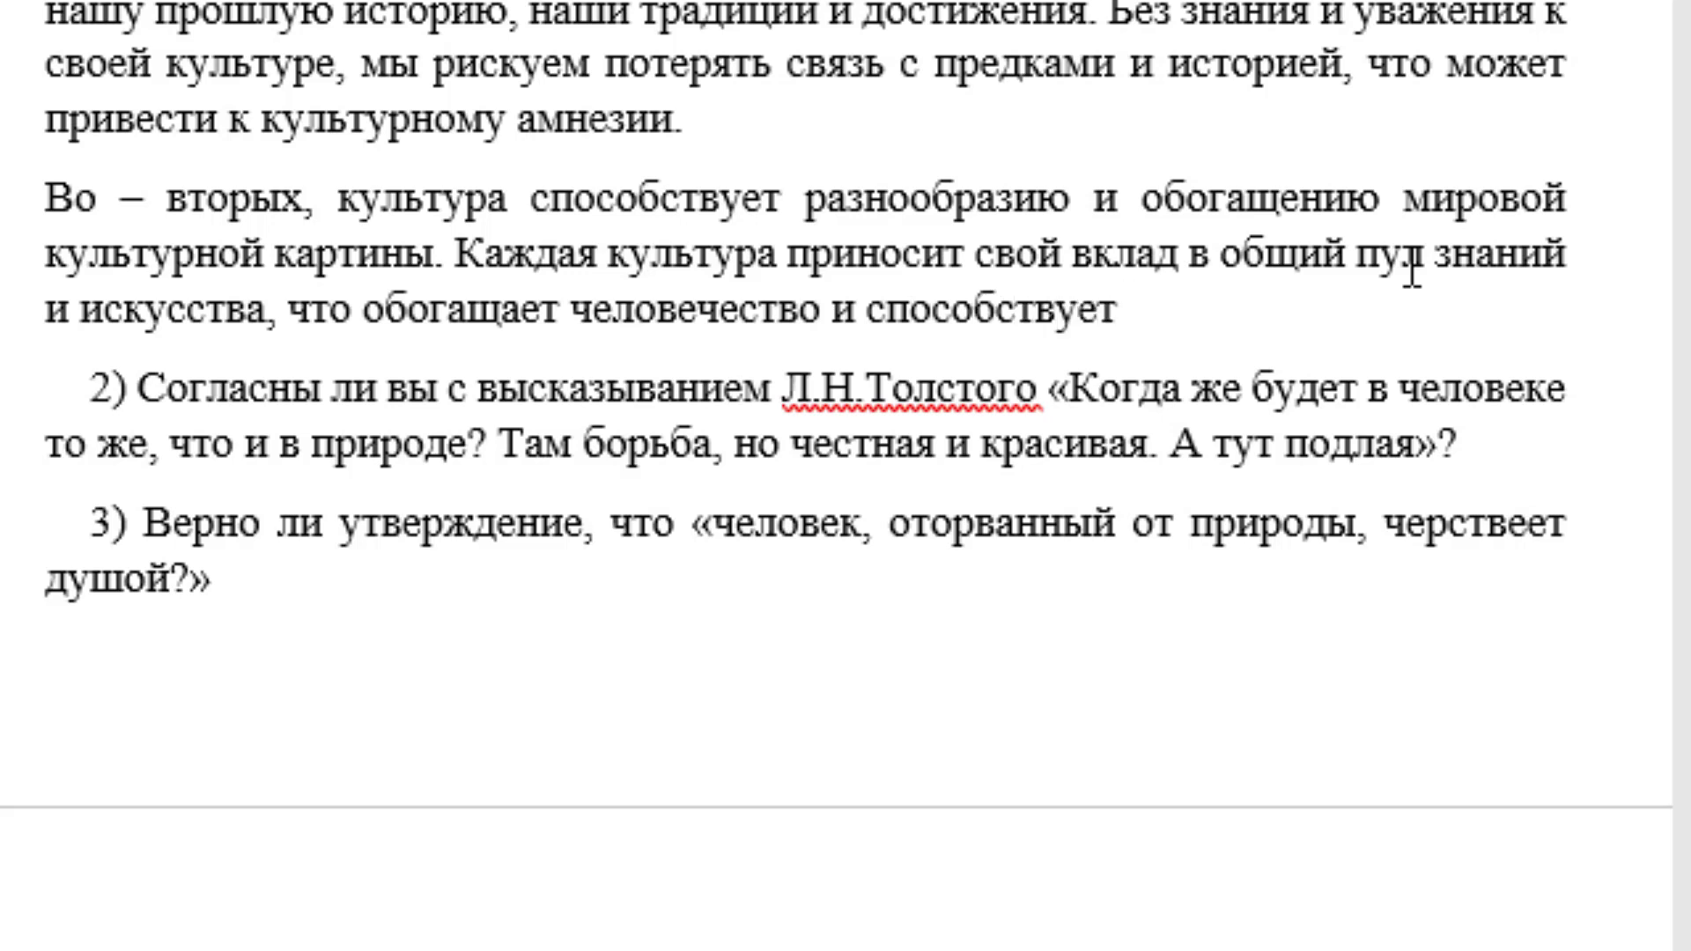
{"action": "type", "text": " культу"}
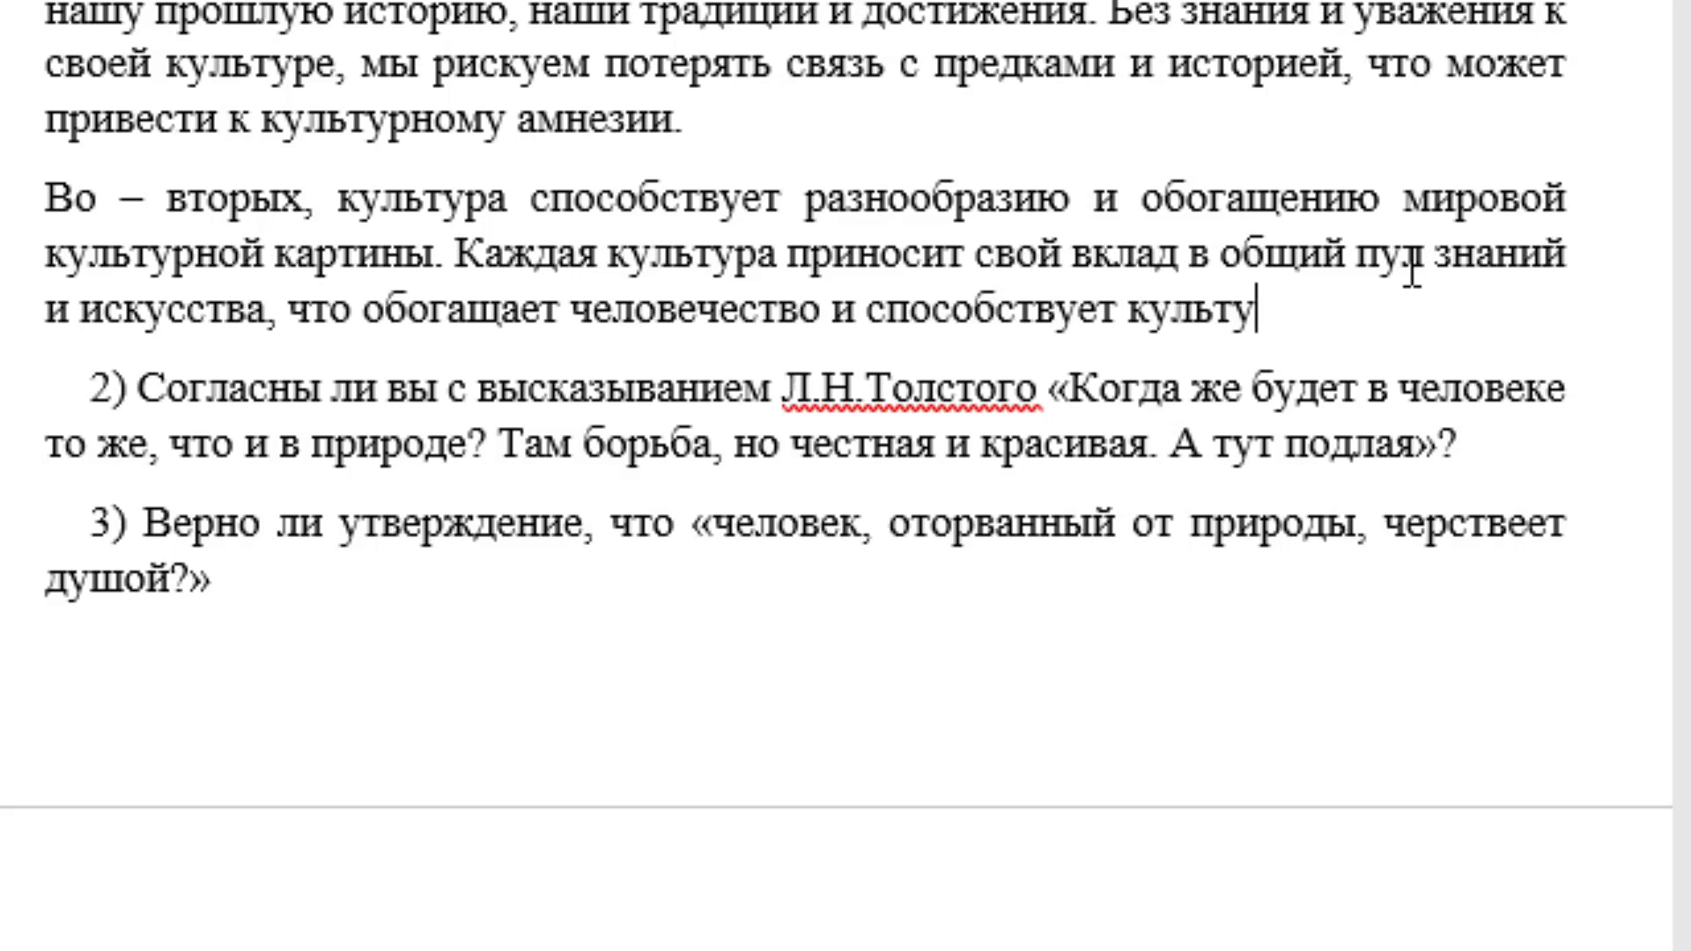
{"action": "type", "text": "рному об"}
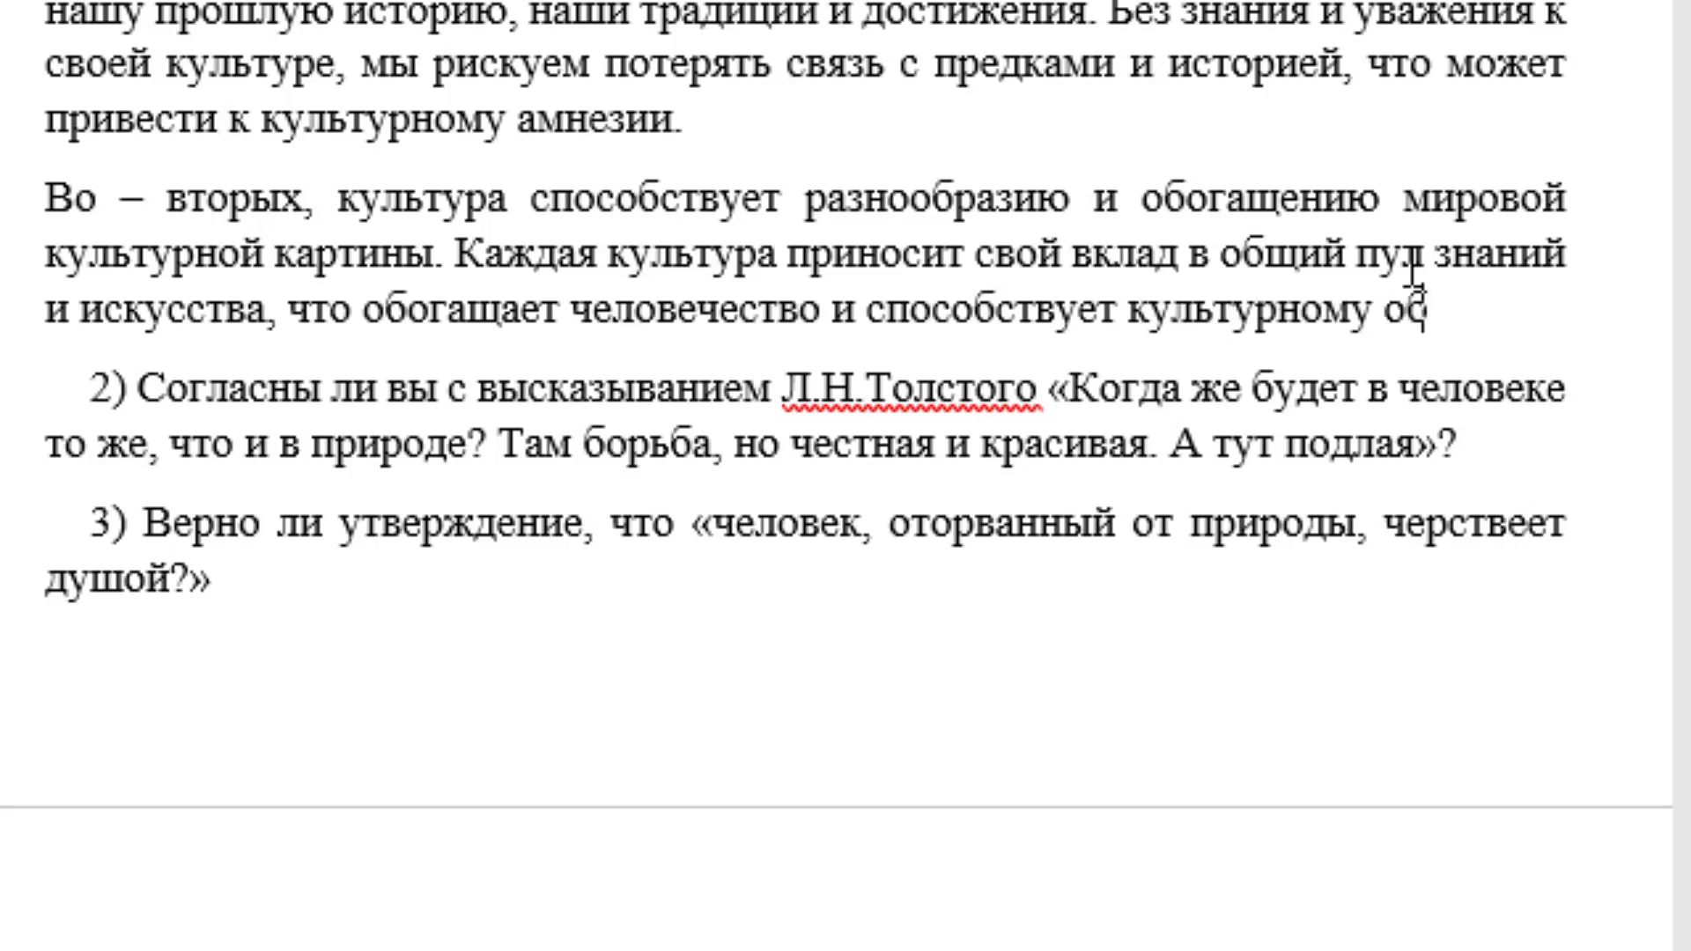
{"action": "type", "text": "мену."}
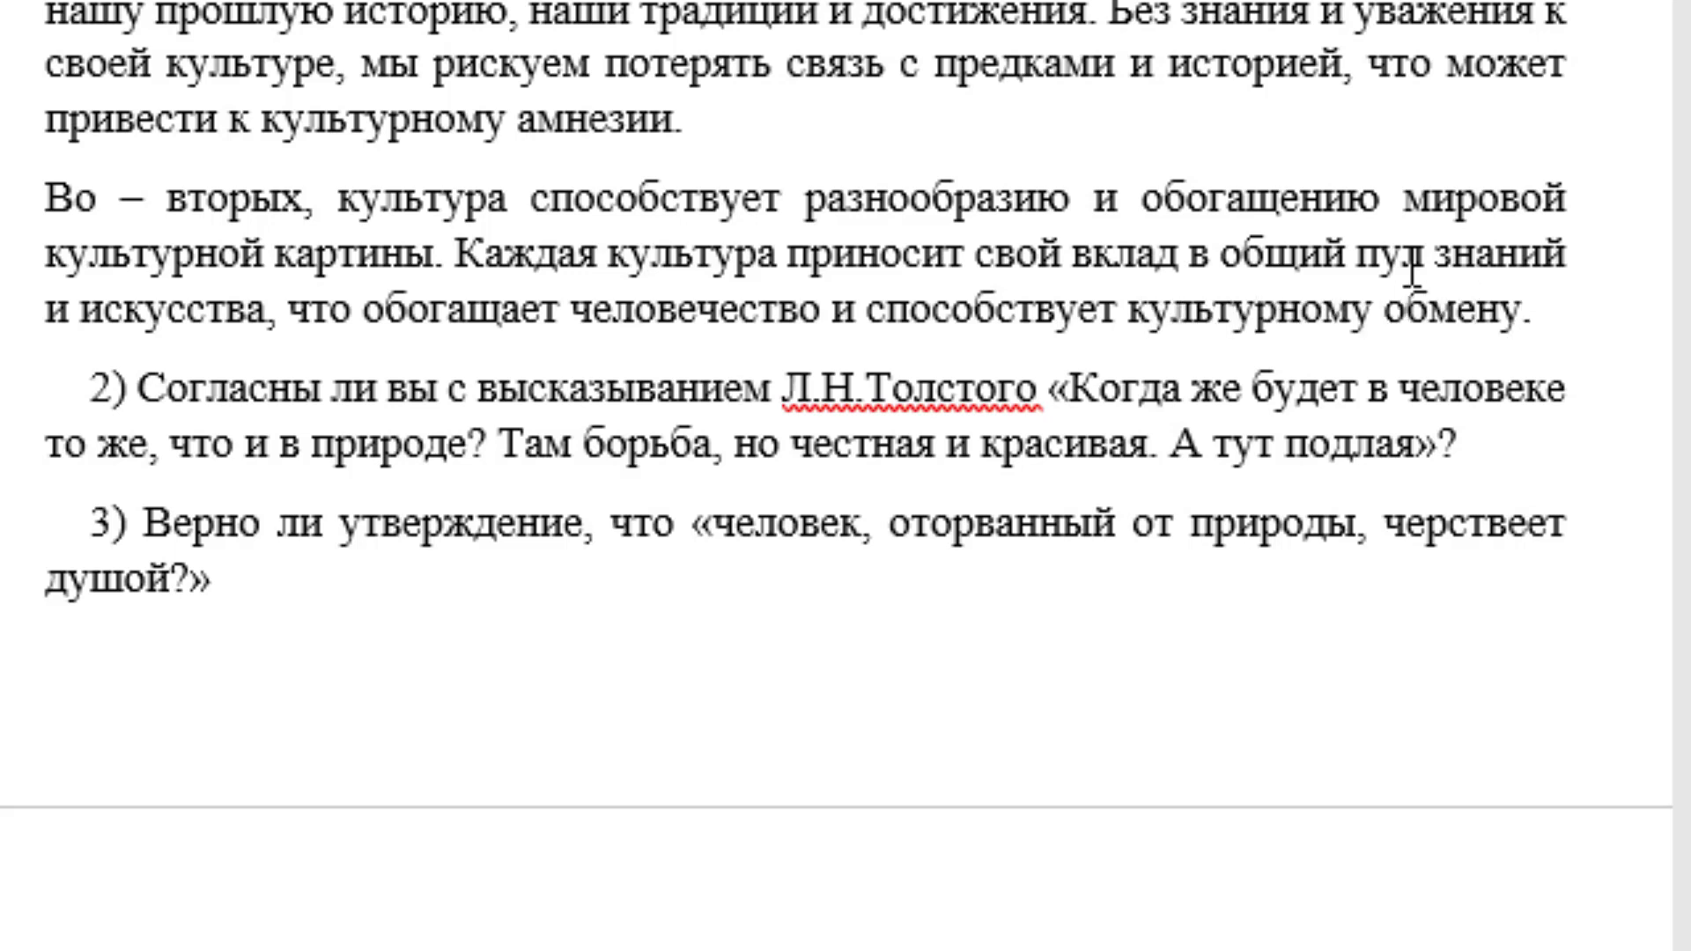
{"action": "key", "text": "Return"}
Write the 'Наконец, культура служит инструментом мира и понимания…' paragraph ending 'способствовать миру.'
{"action": "type", "text": "на"}
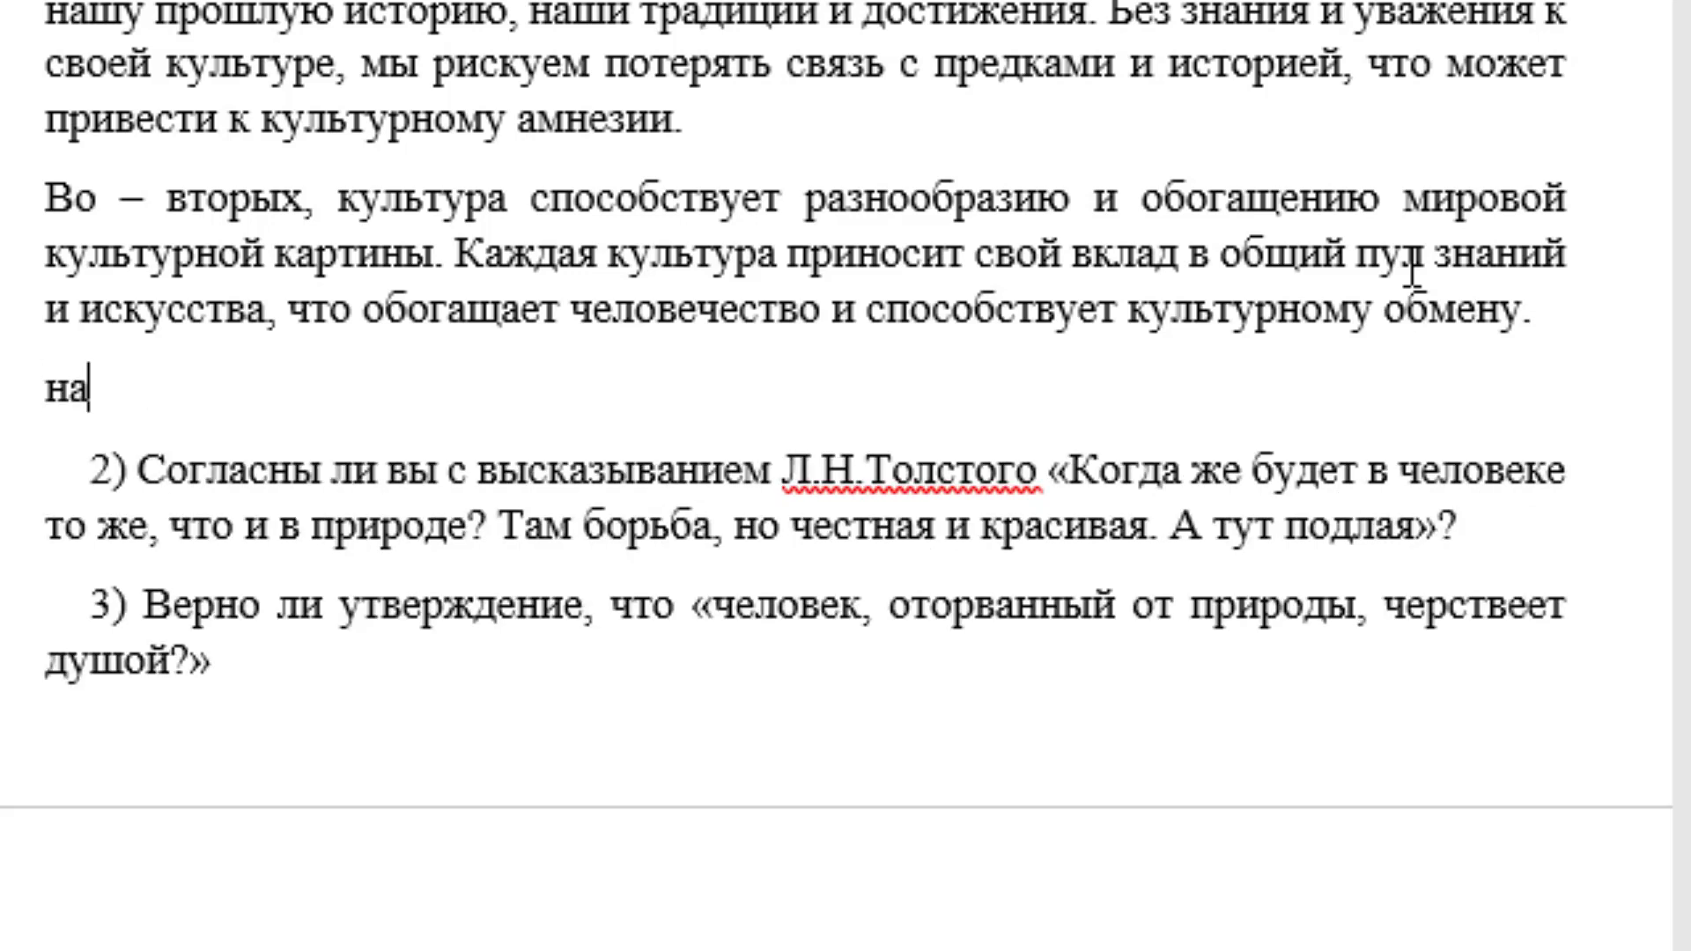
{"action": "type", "text": "конец"}
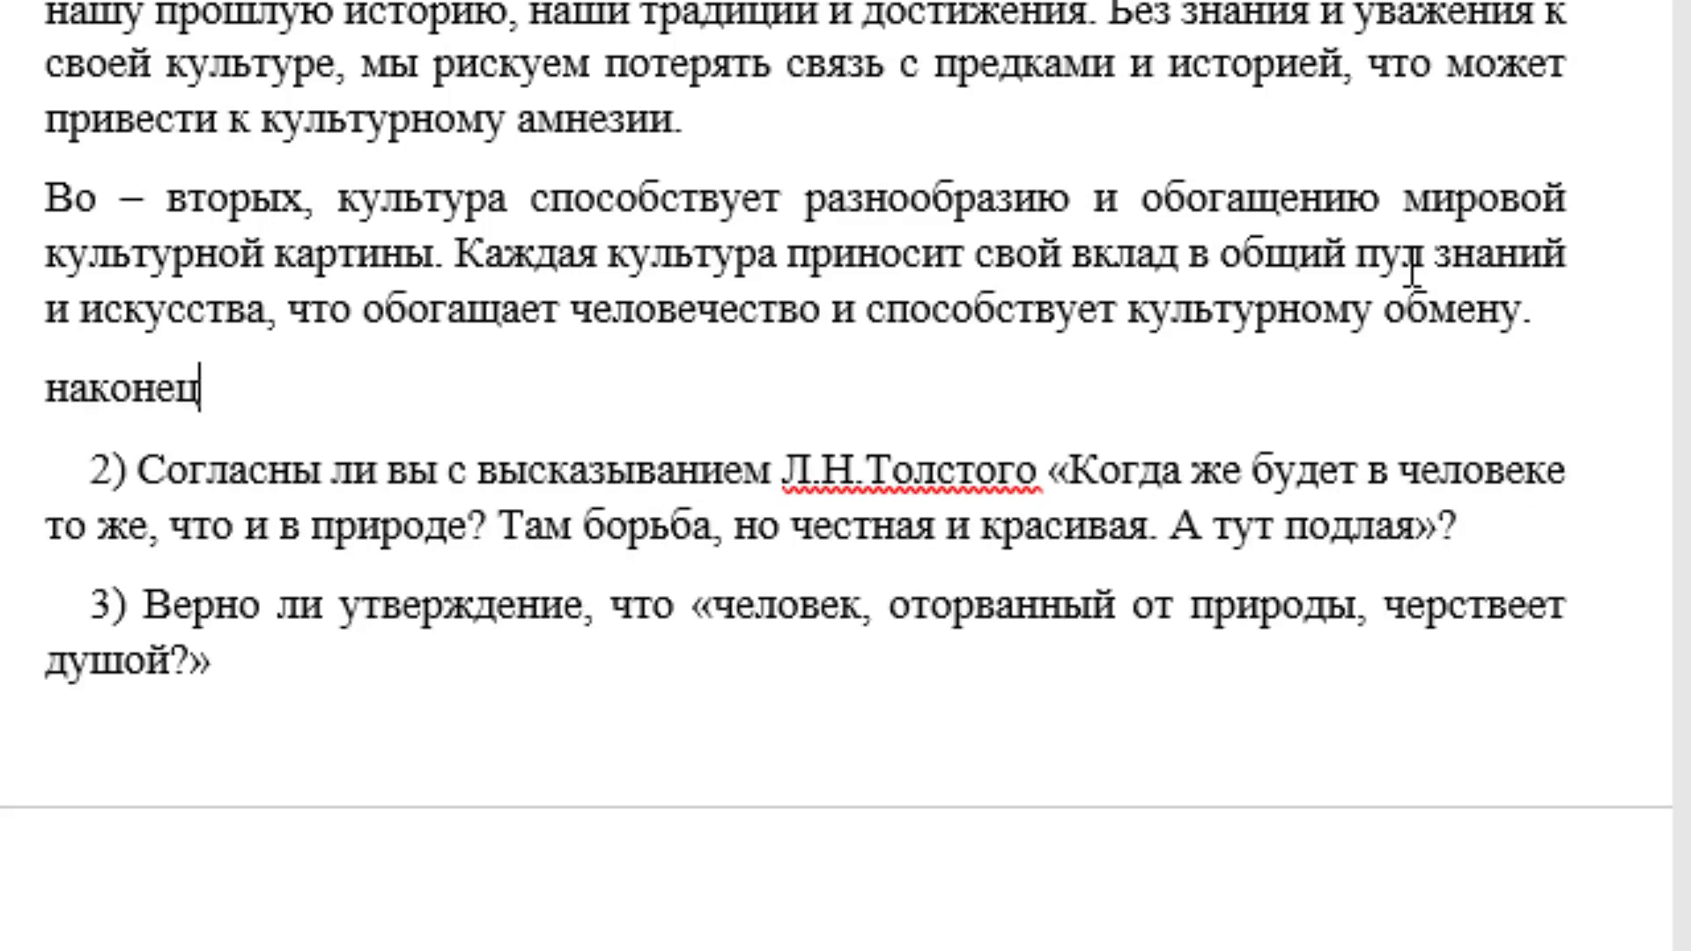
{"action": "type", "text": "6"}
{"action": "key", "text": "BackSpace"}
{"action": "type", "text": ", "}
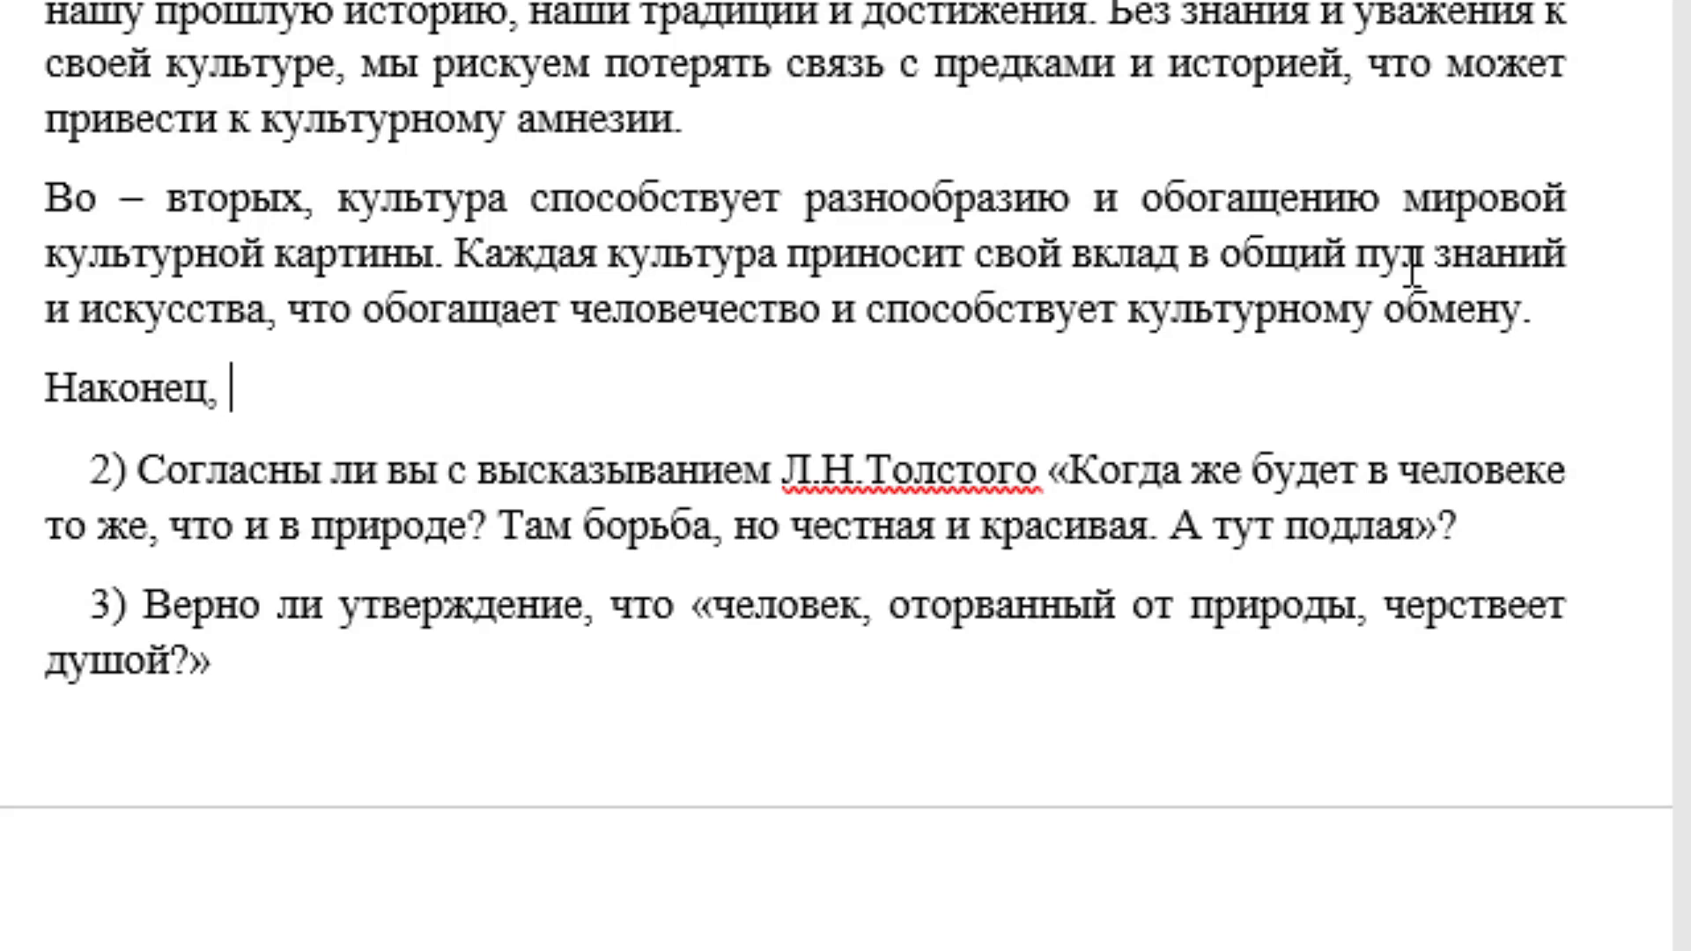
{"action": "type", "text": "культу"}
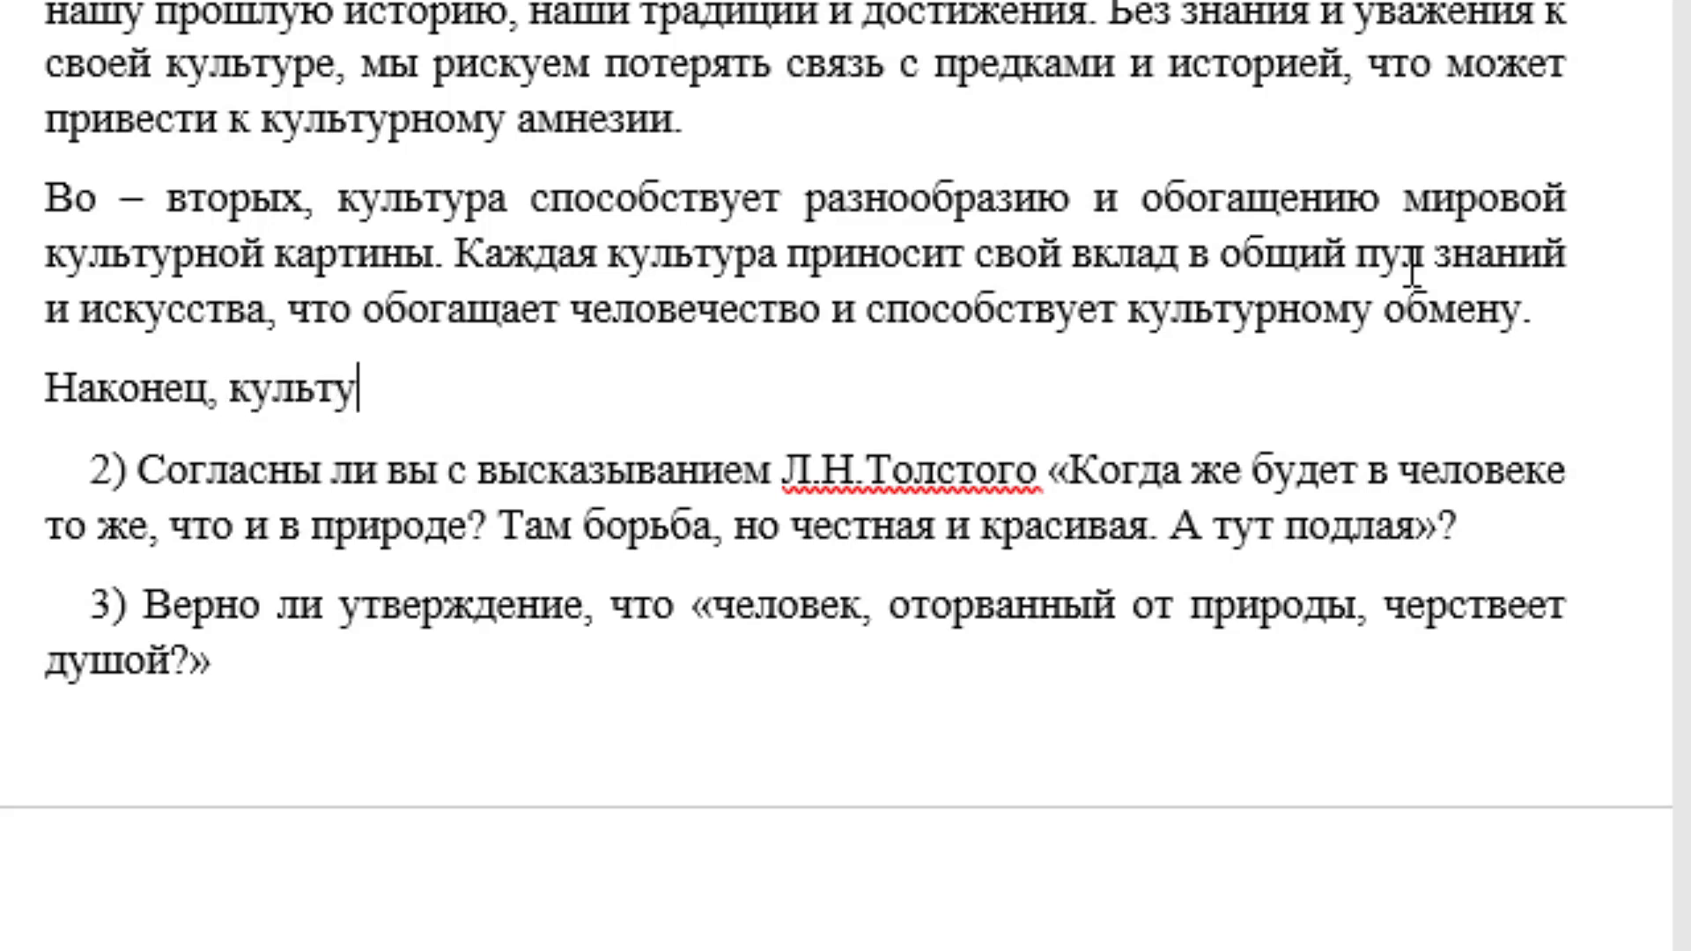
{"action": "type", "text": "ра служ"}
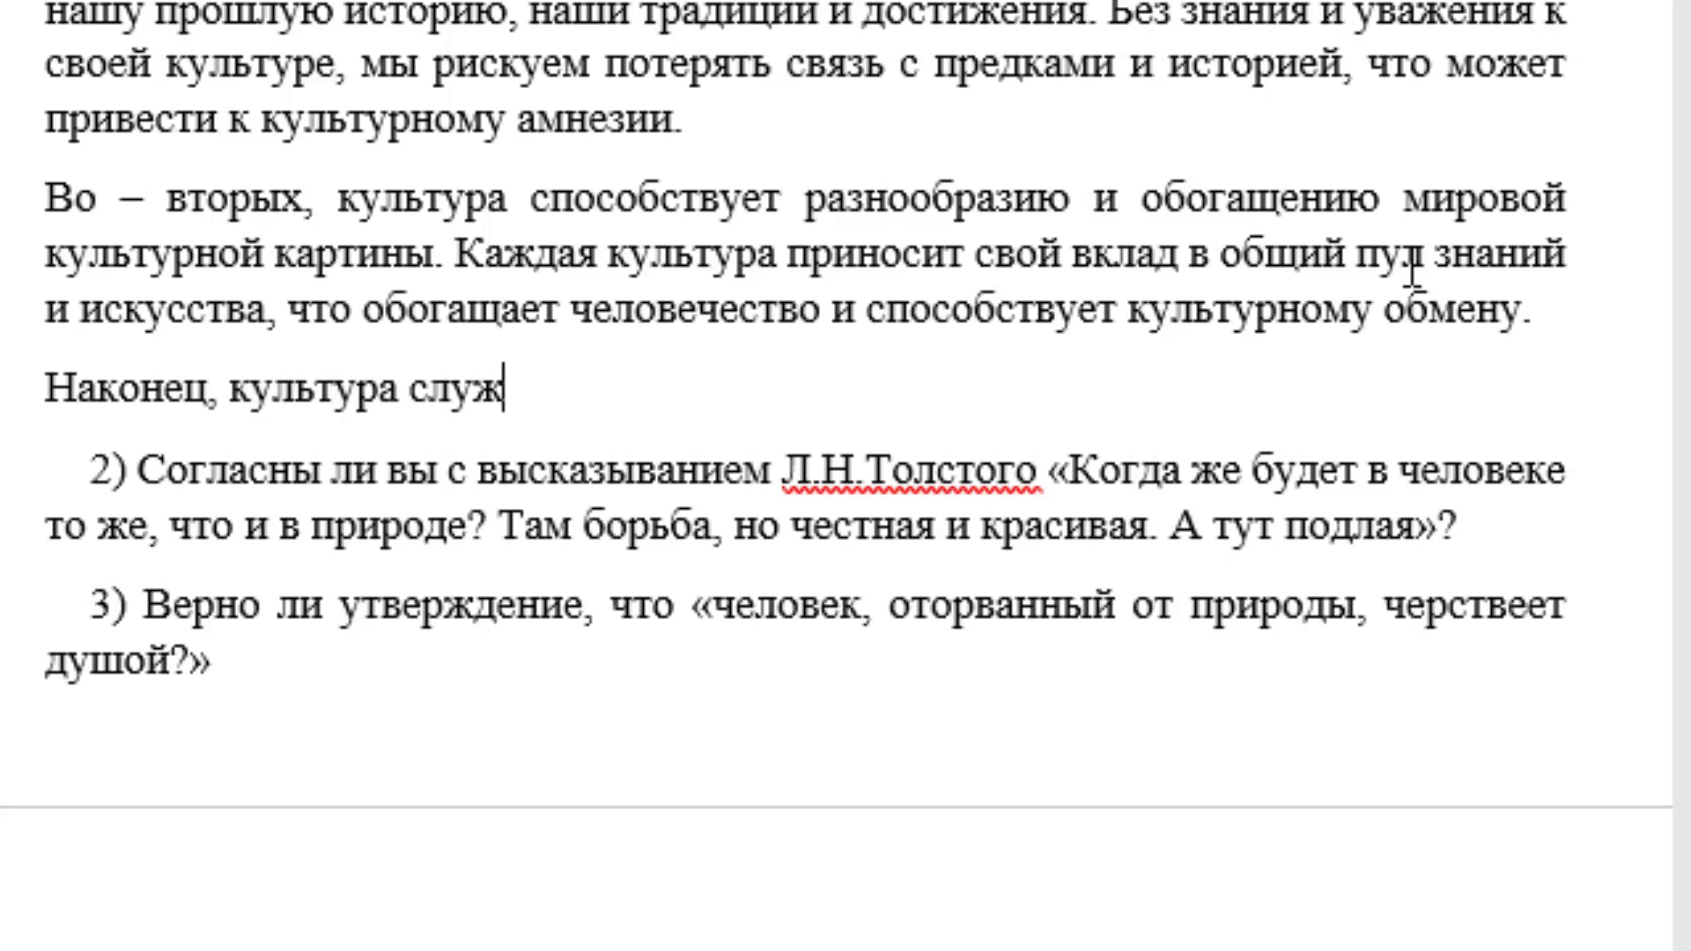
{"action": "type", "text": "ит инс"}
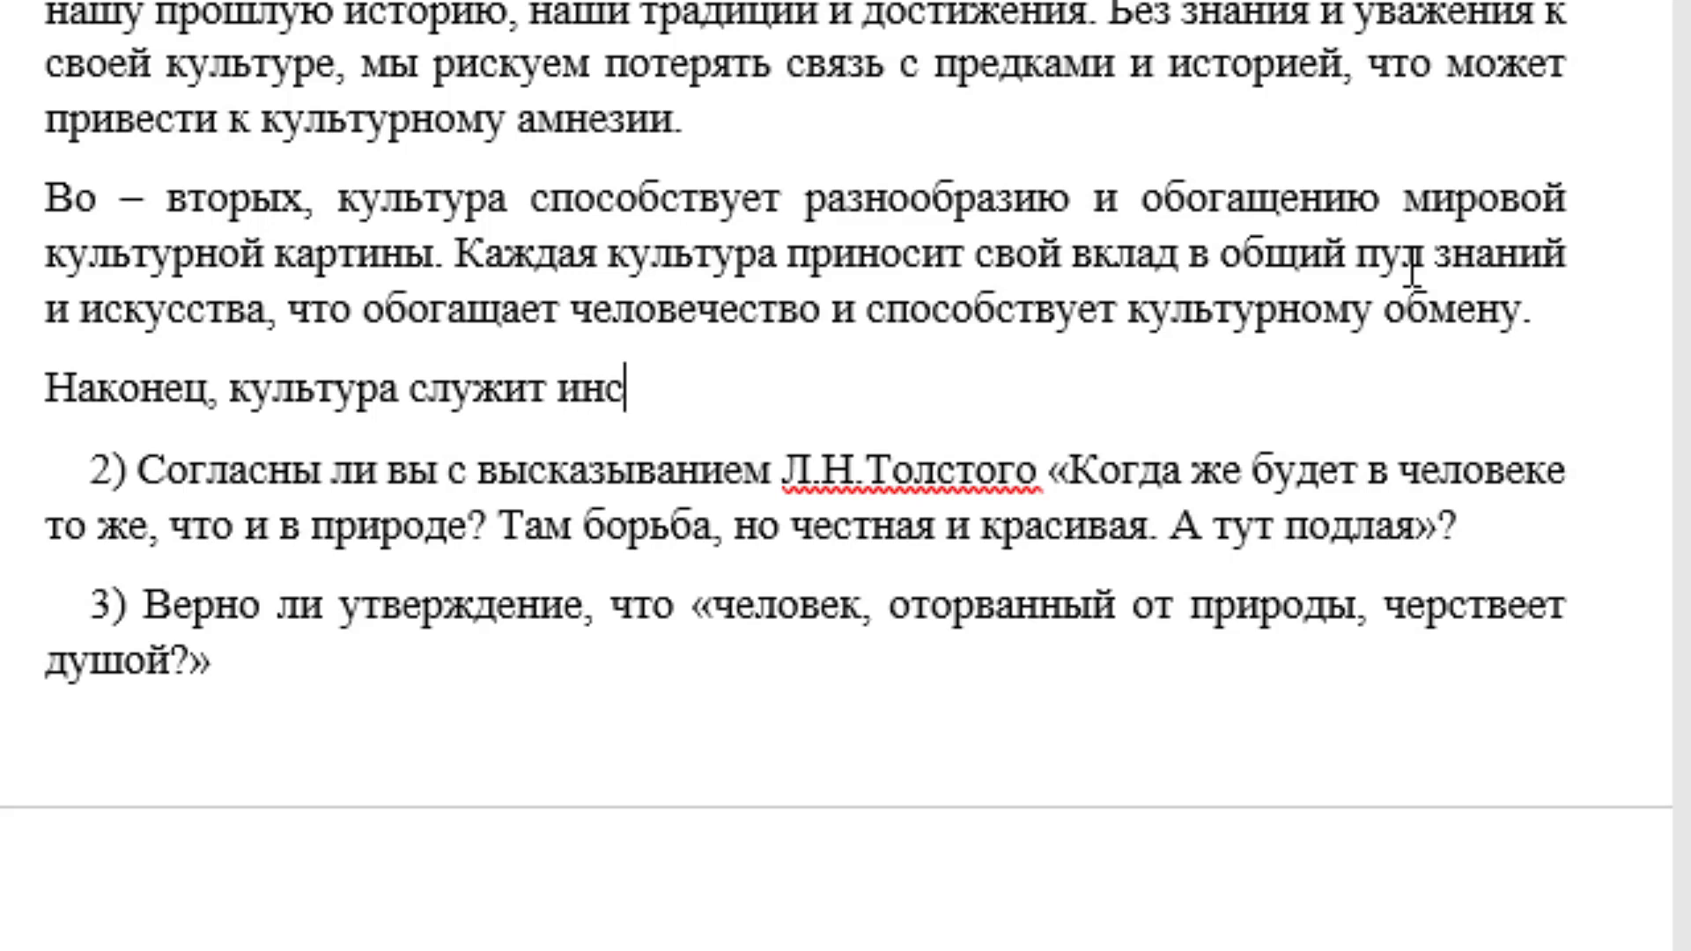
{"action": "type", "text": "трументов"}
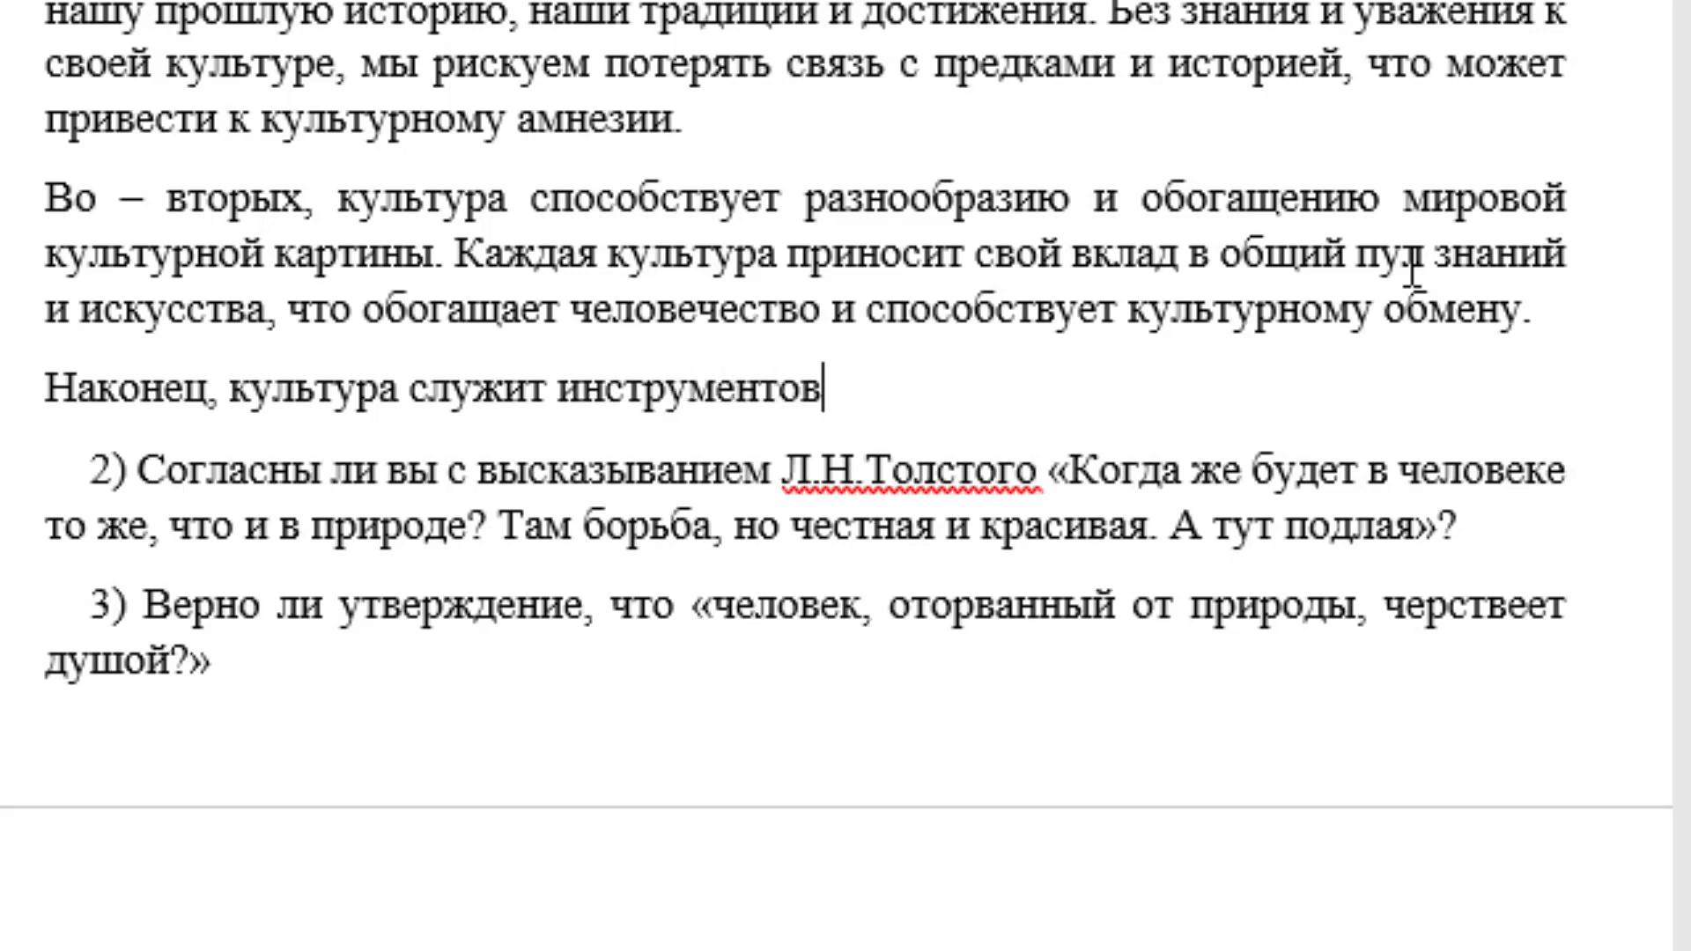
{"action": "key", "text": "BackSpace"}
{"action": "type", "text": "м мира "}
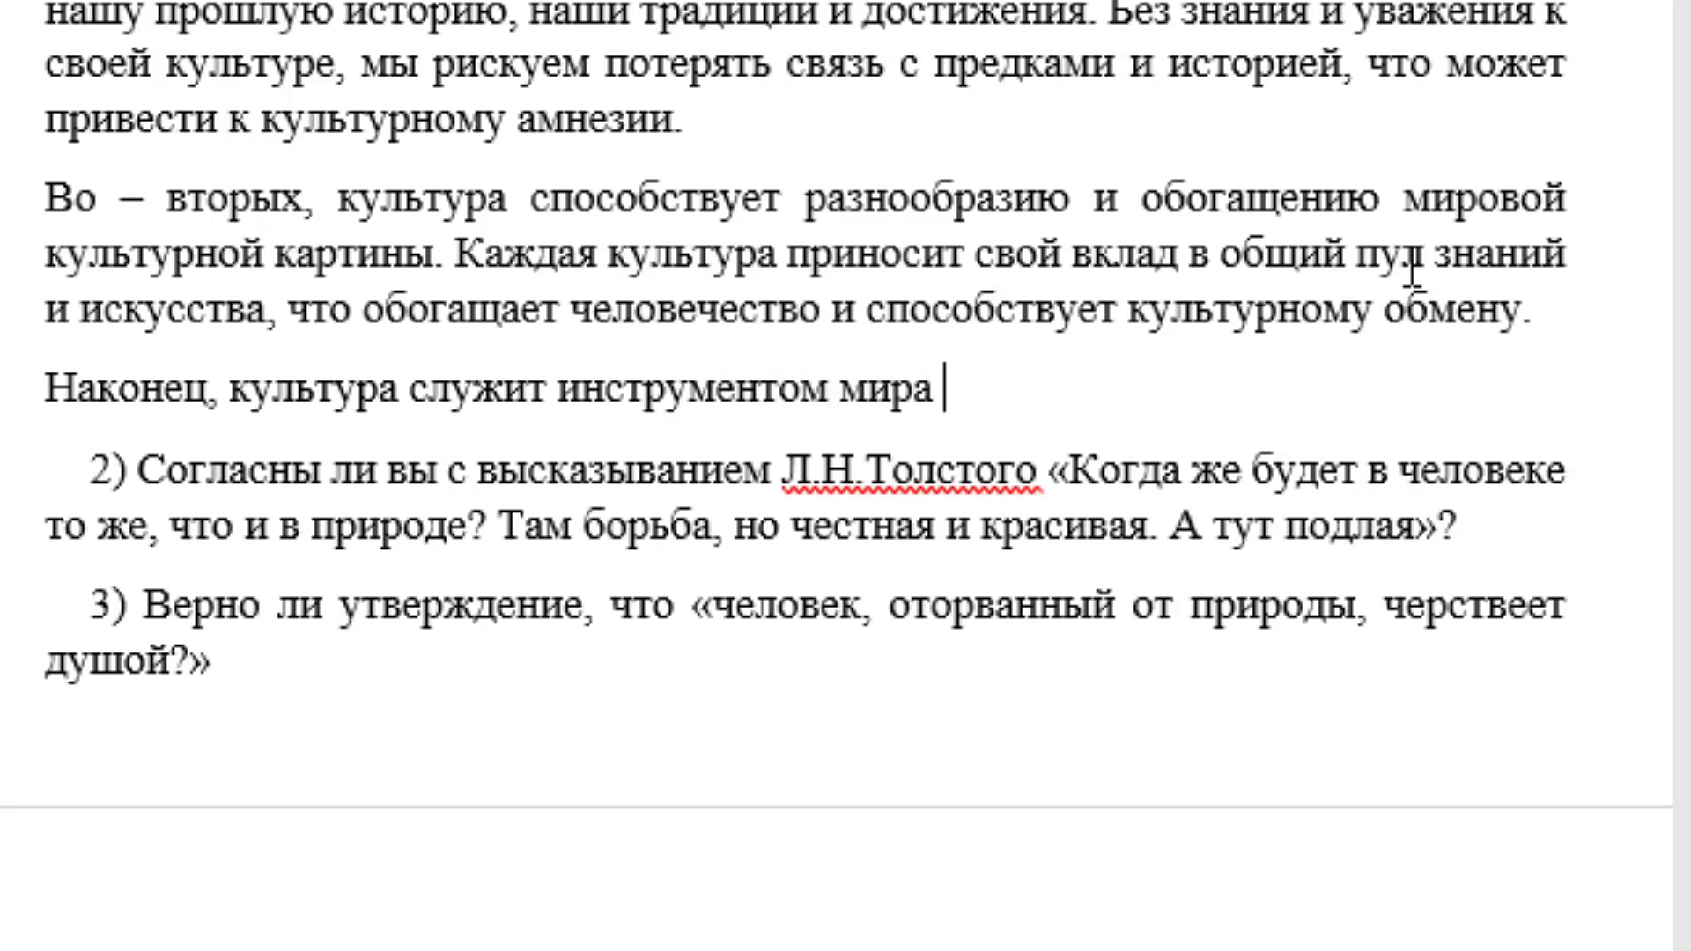
{"action": "type", "text": "и понимани"}
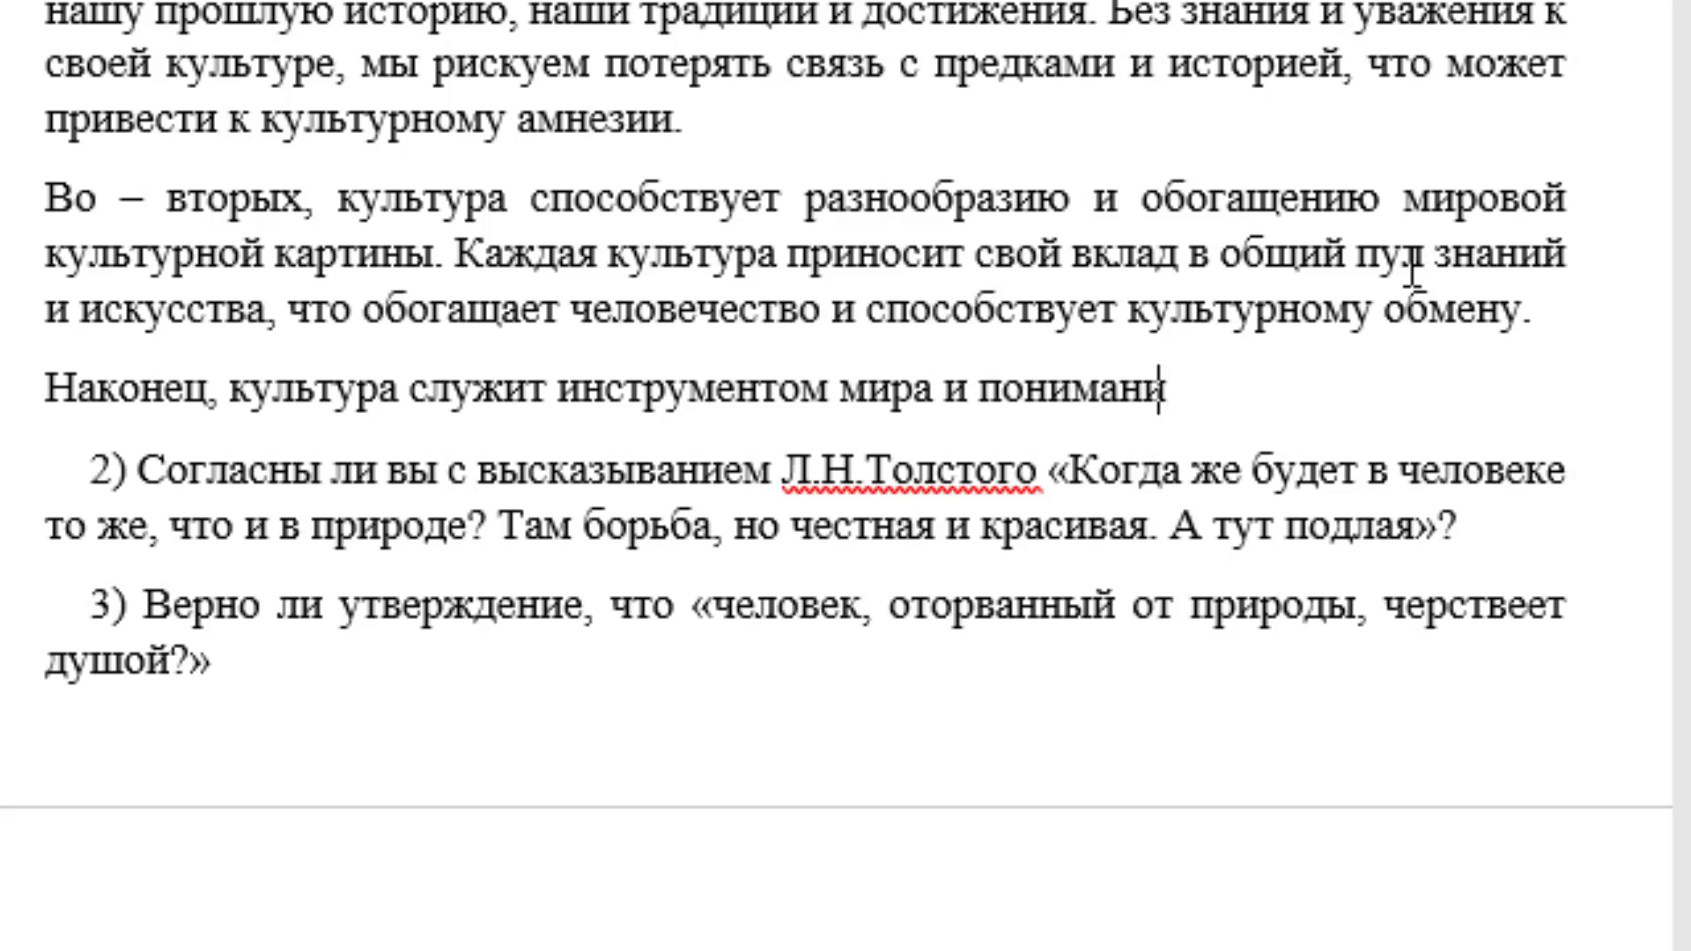
{"action": "type", "text": "я между "}
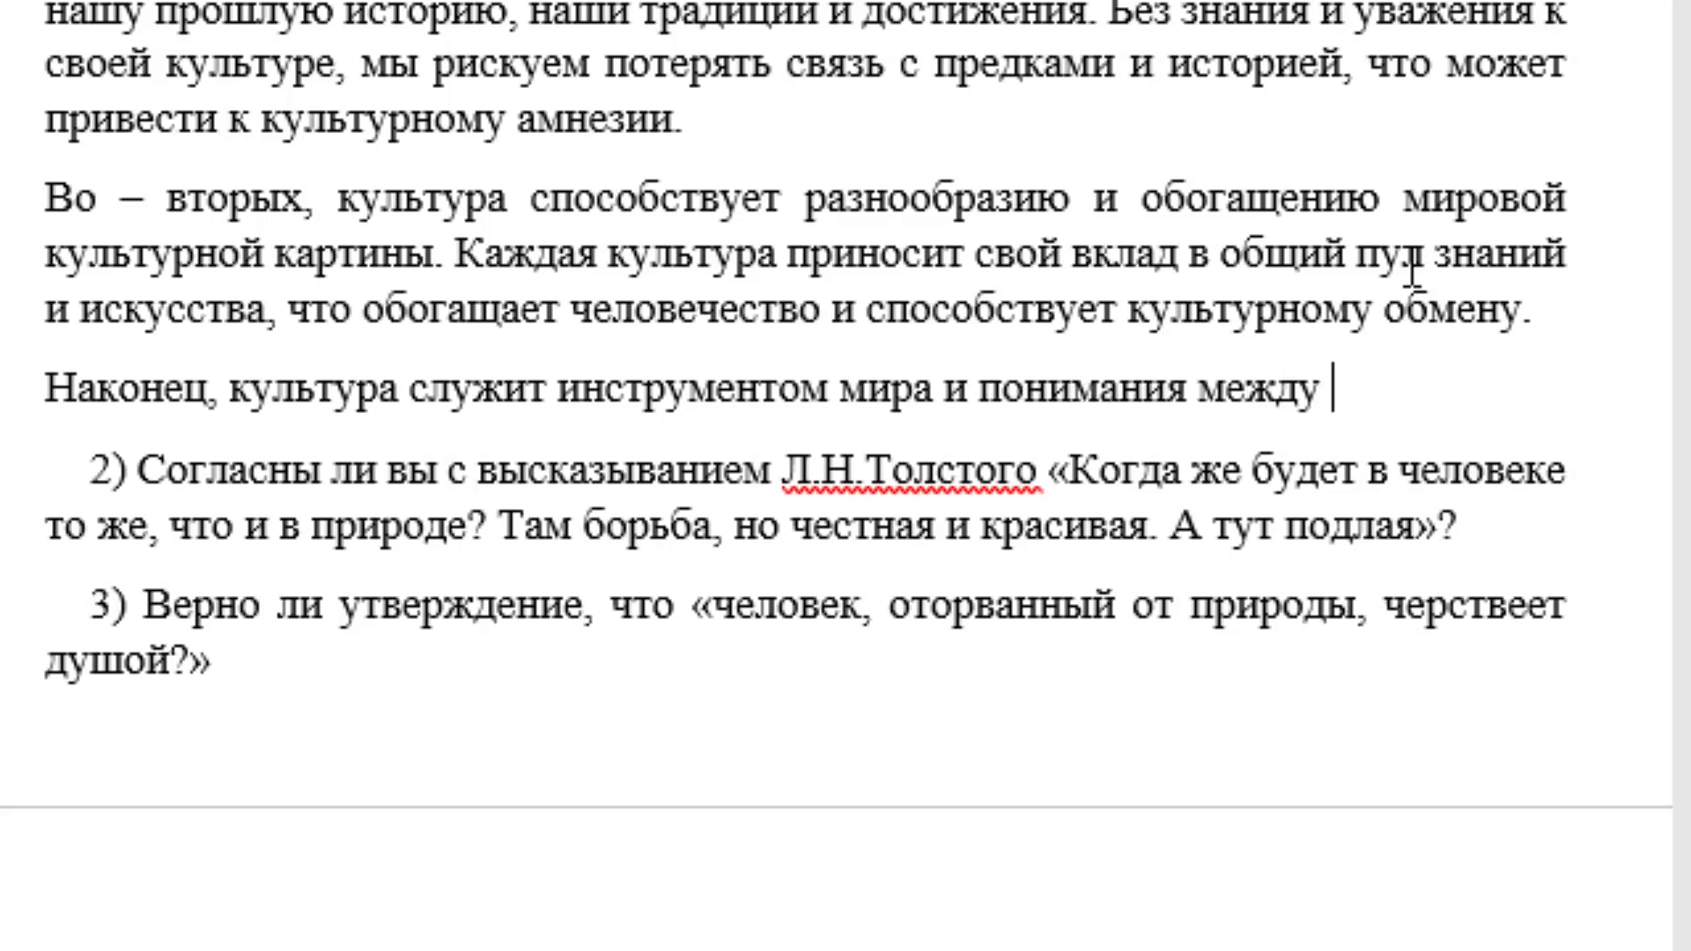
{"action": "type", "text": "разными "}
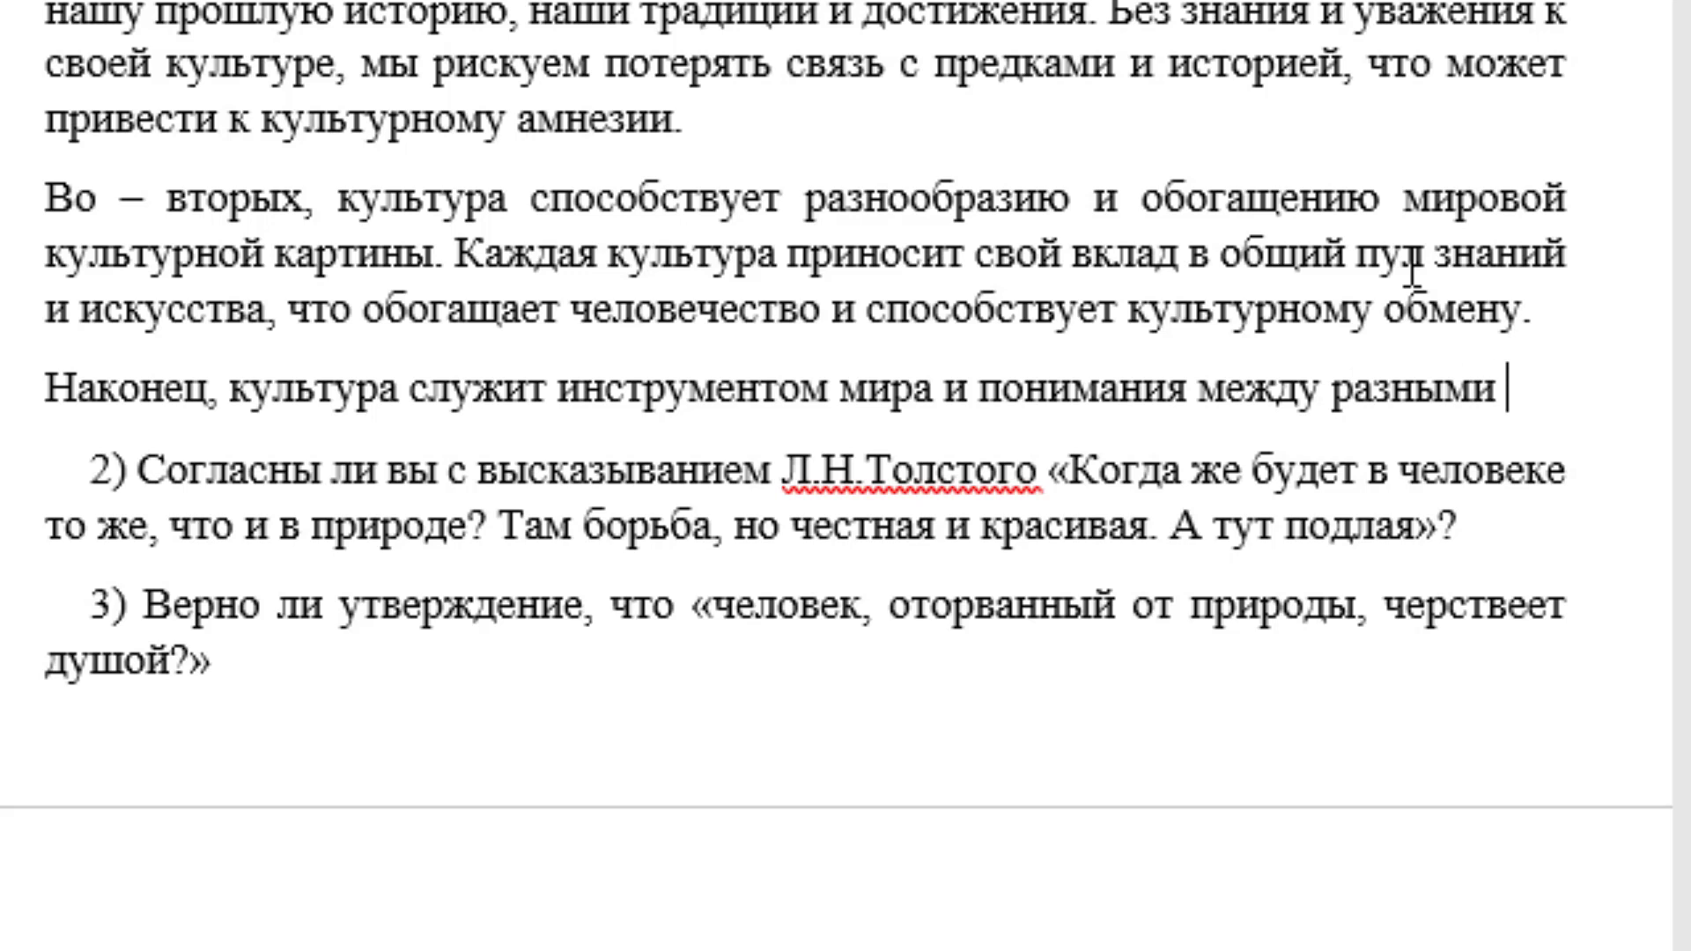
{"action": "type", "text": "культура"}
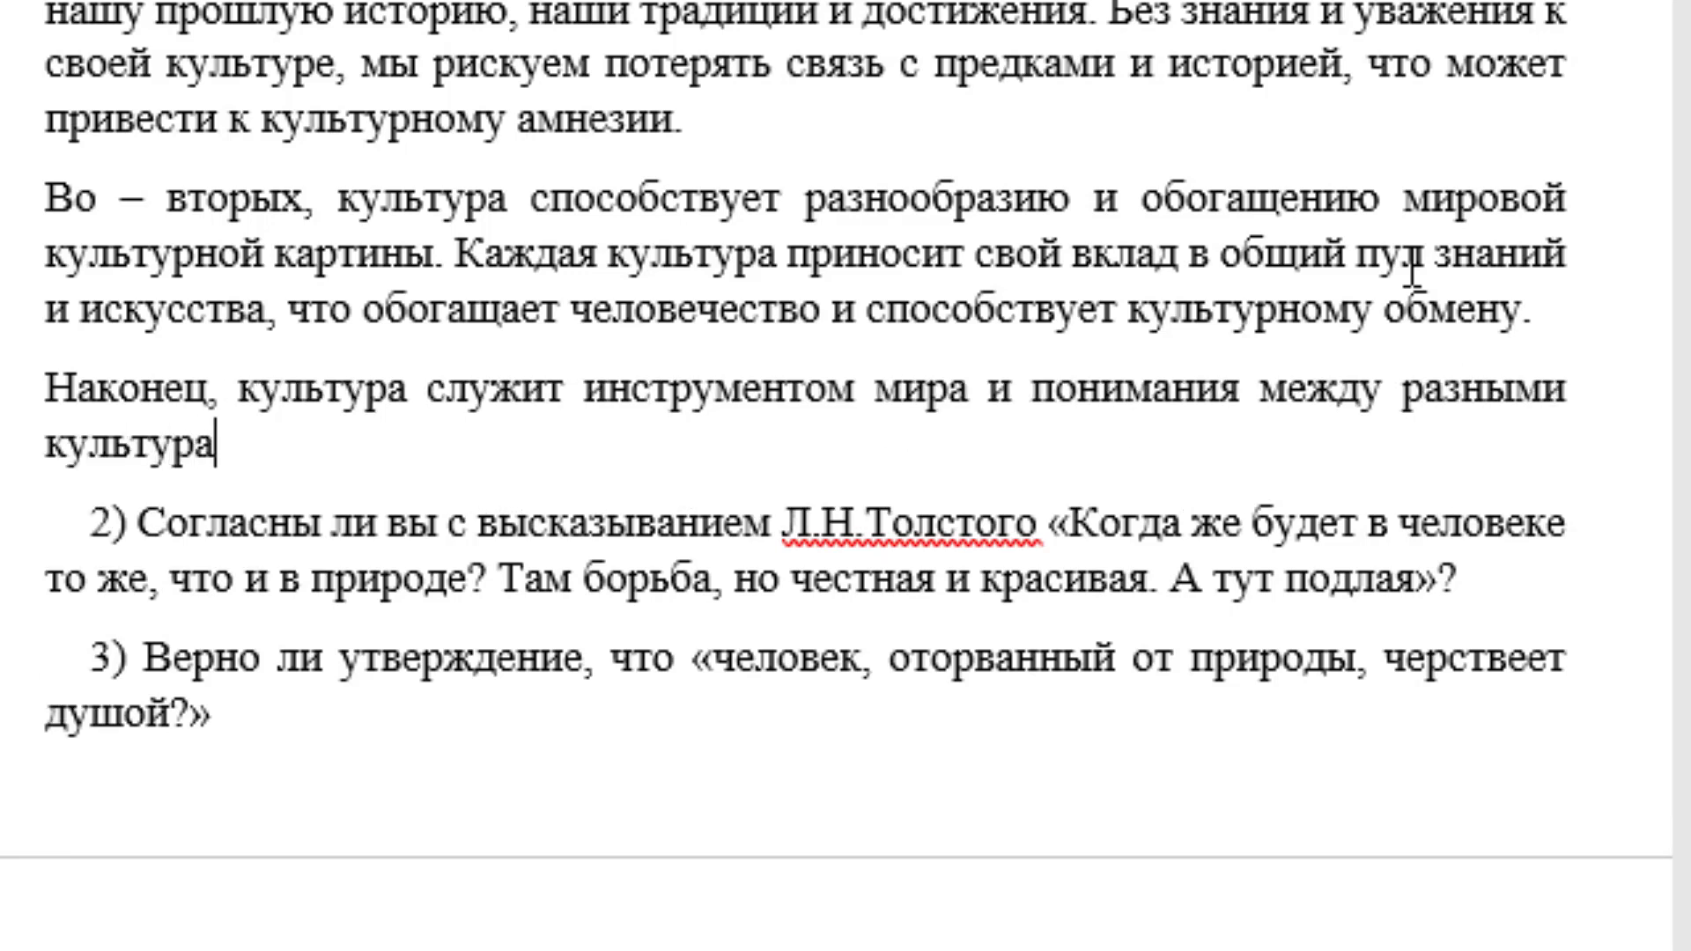
{"action": "type", "text": "ми и на"}
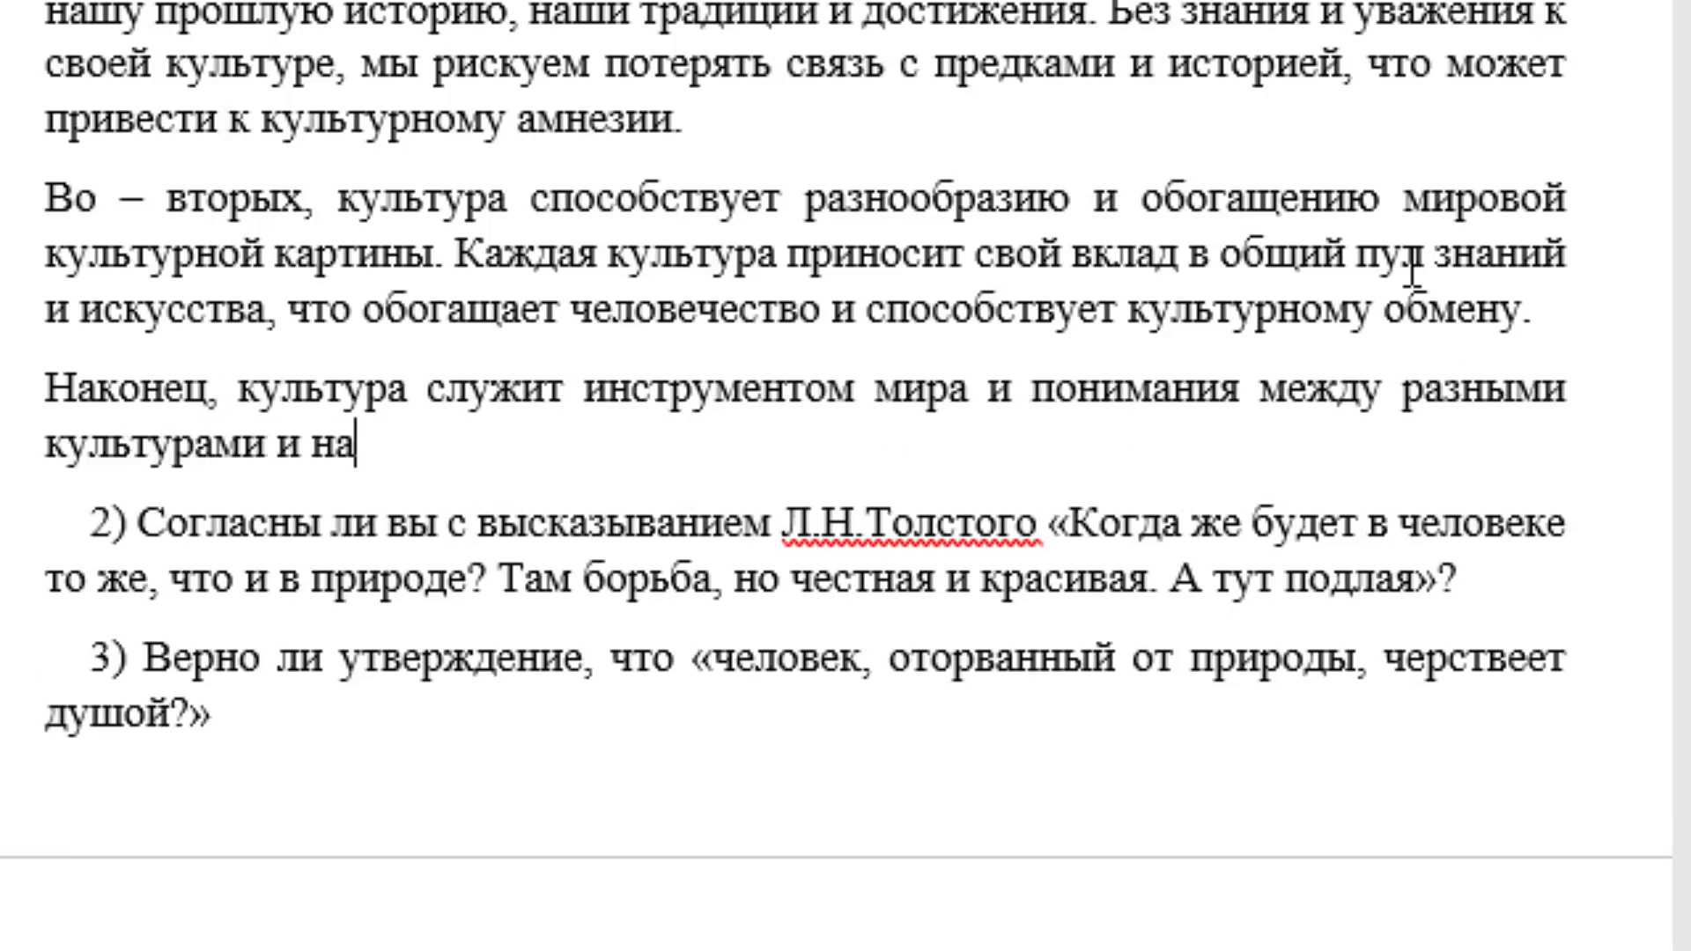
{"action": "type", "text": "циями. "}
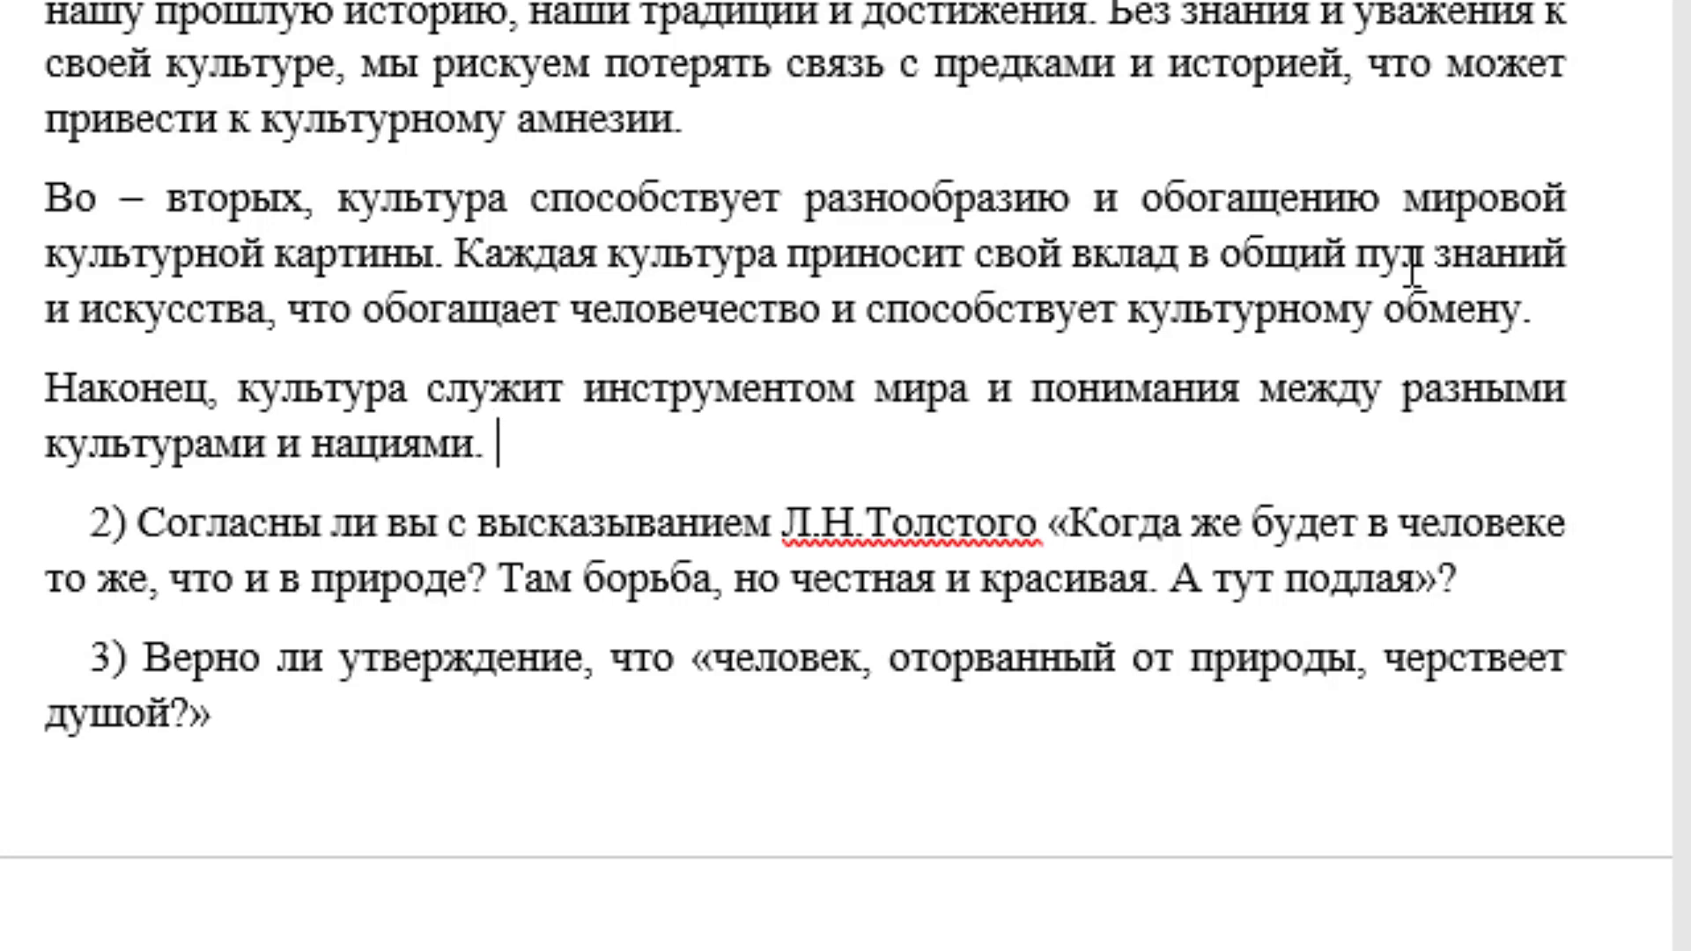
{"action": "type", "text": "ку"}
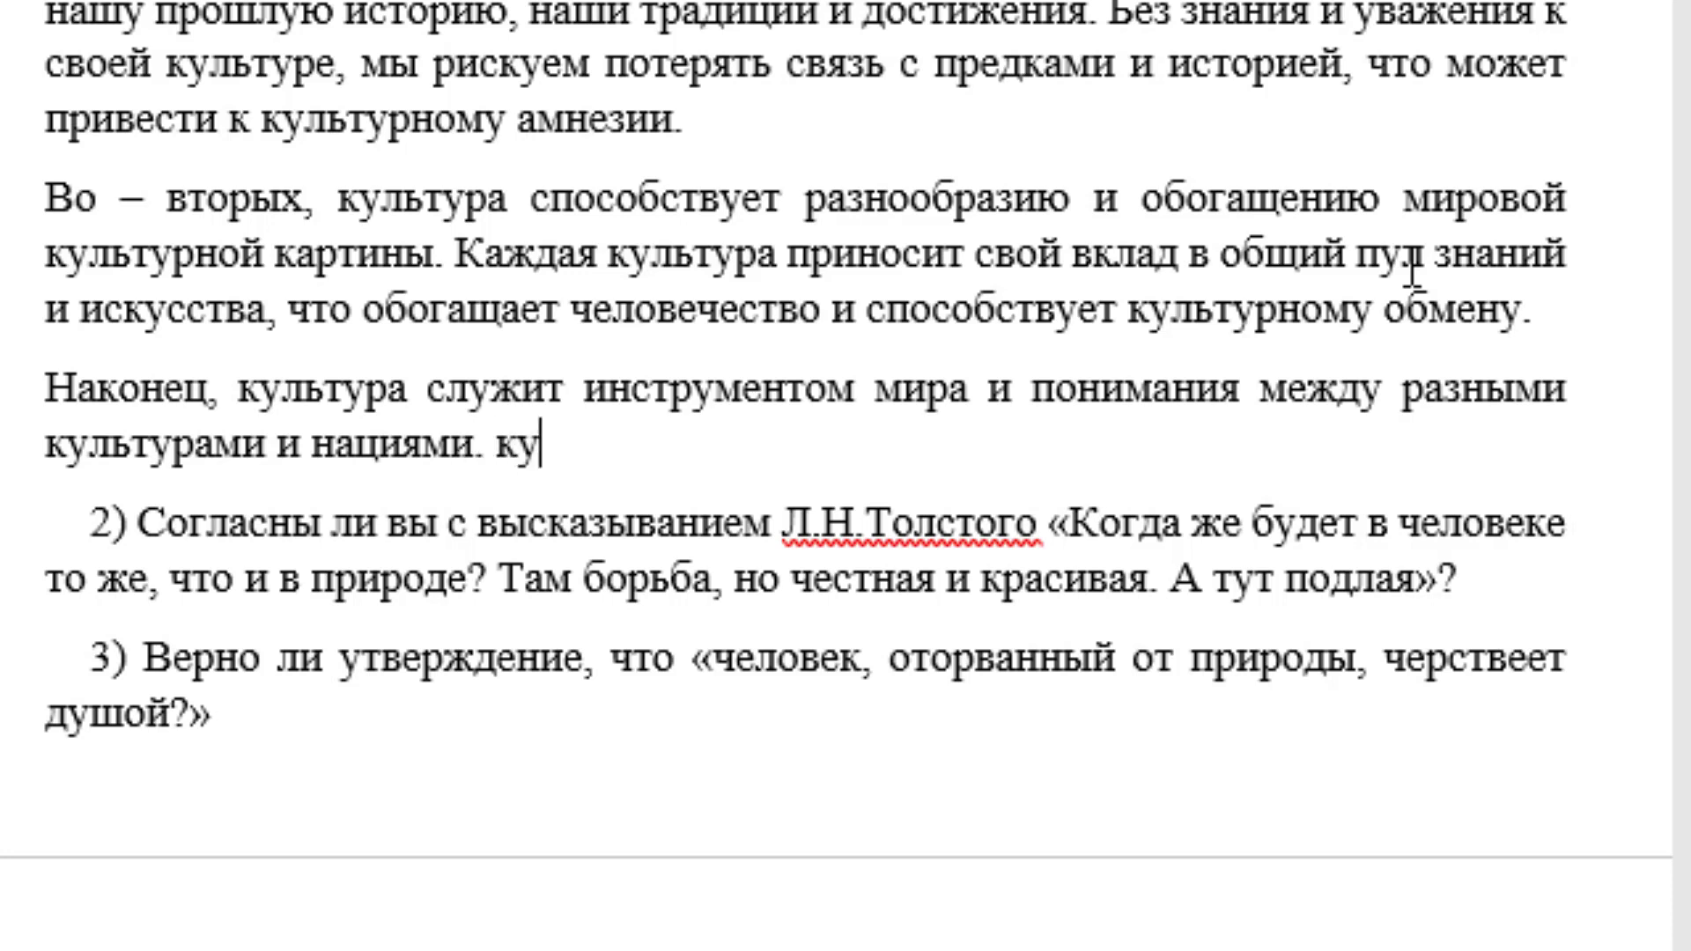
{"action": "type", "text": "льтурное "}
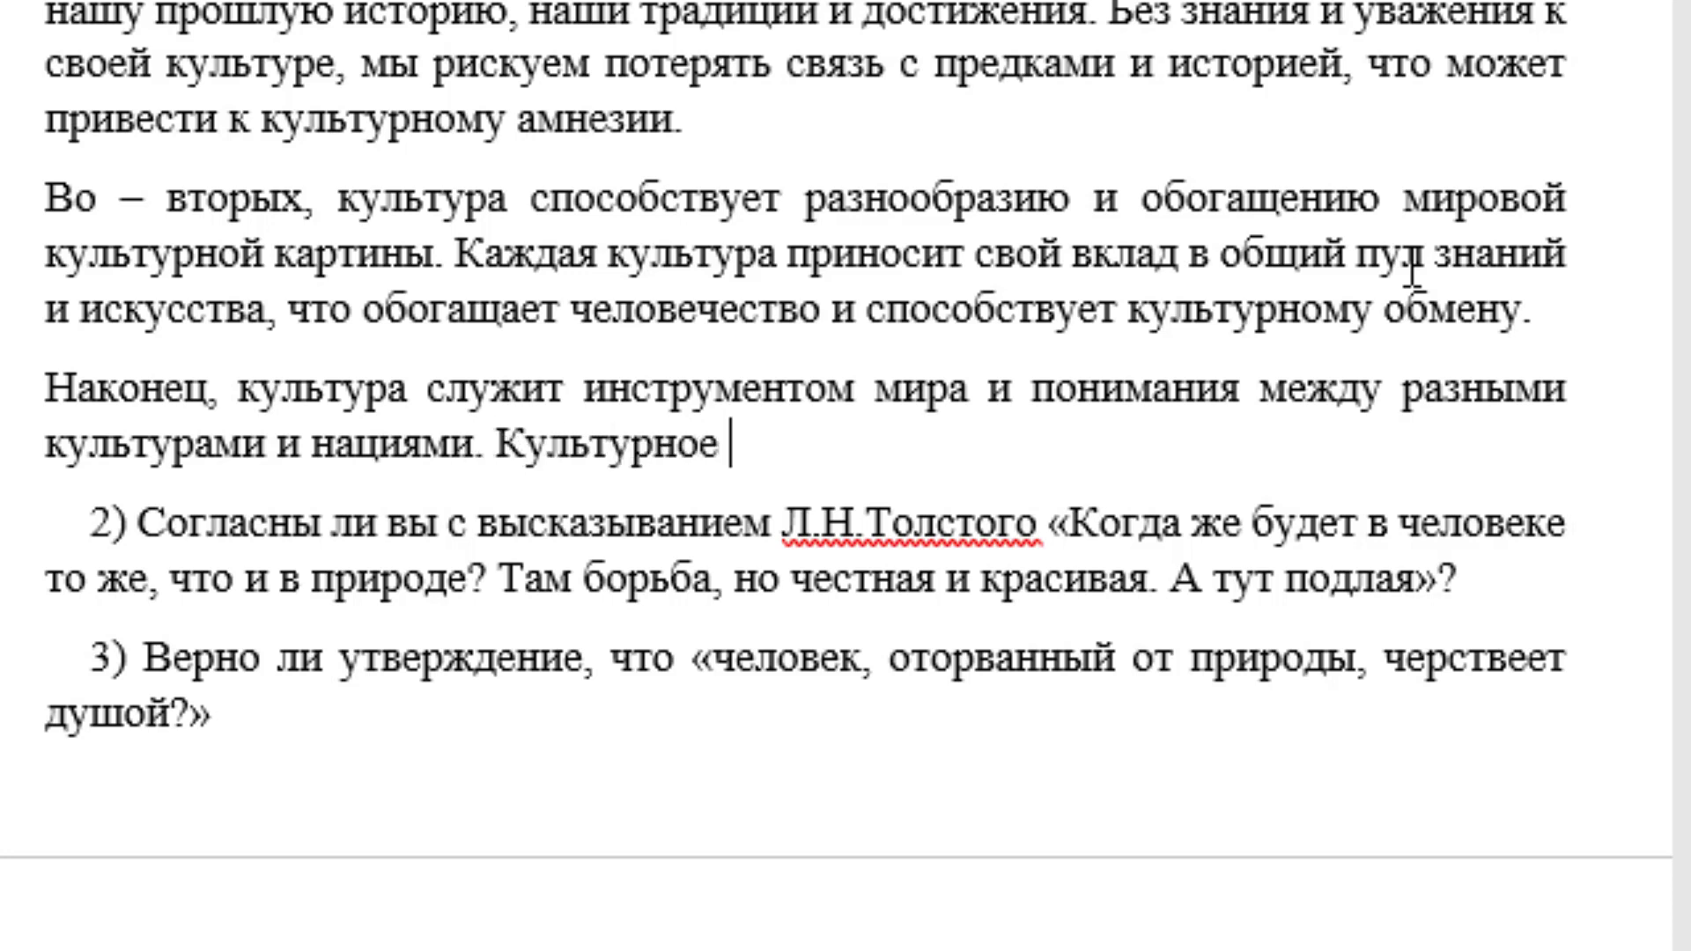
{"action": "type", "text": "взаимо"}
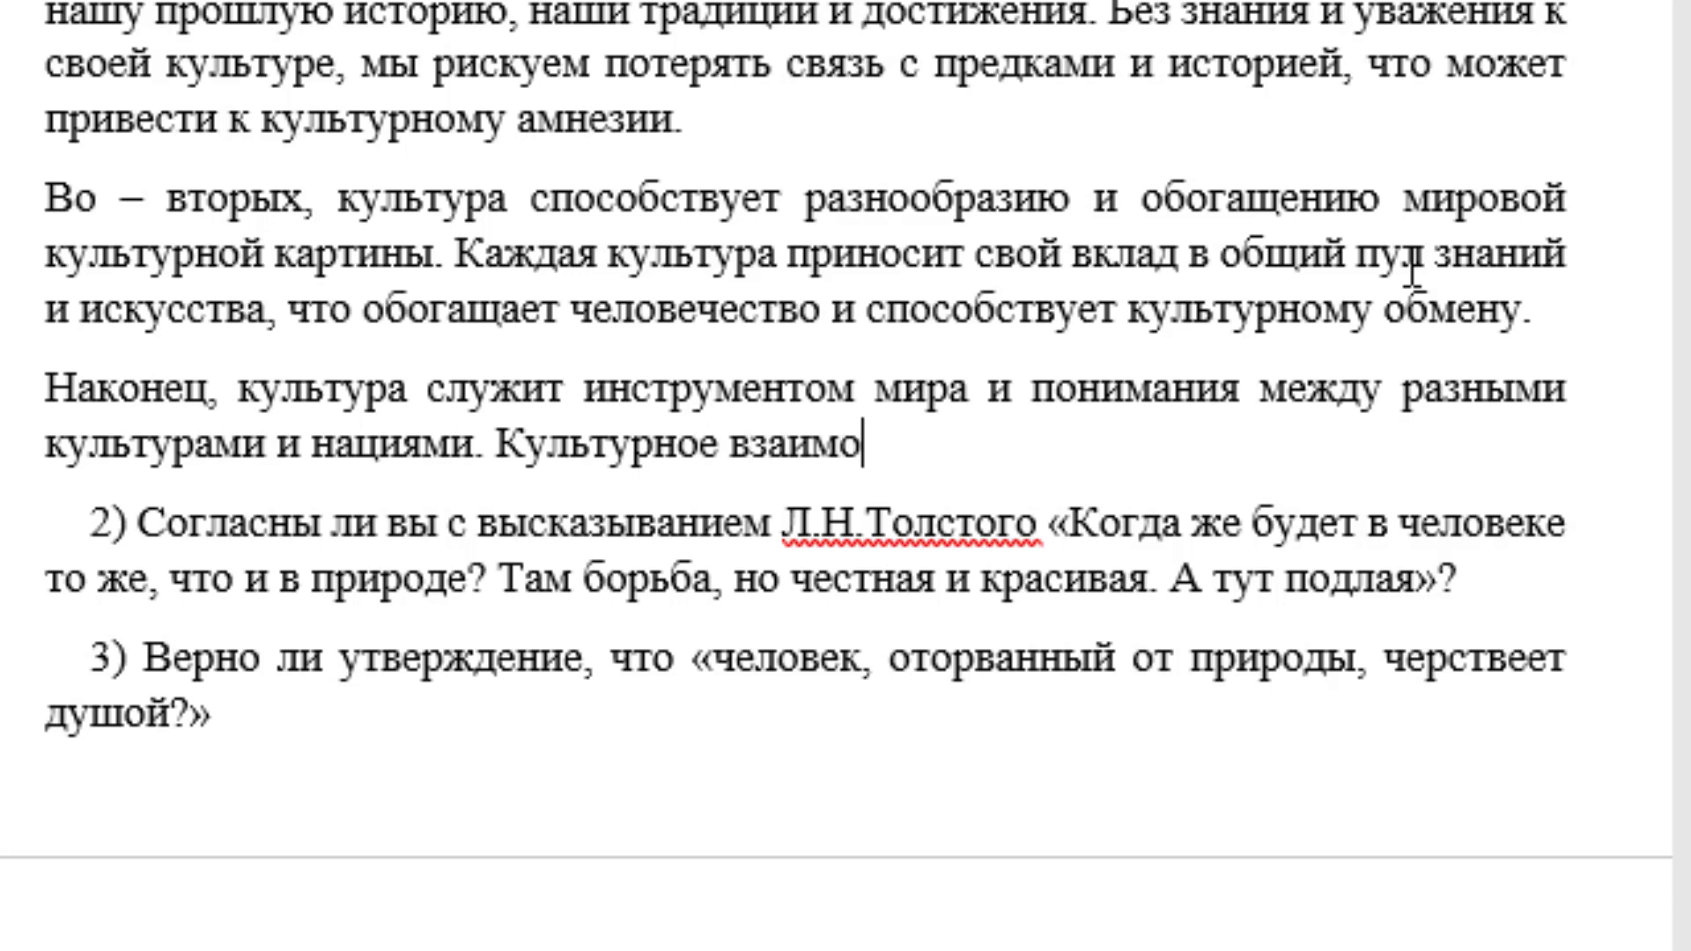
{"action": "type", "text": "дест"}
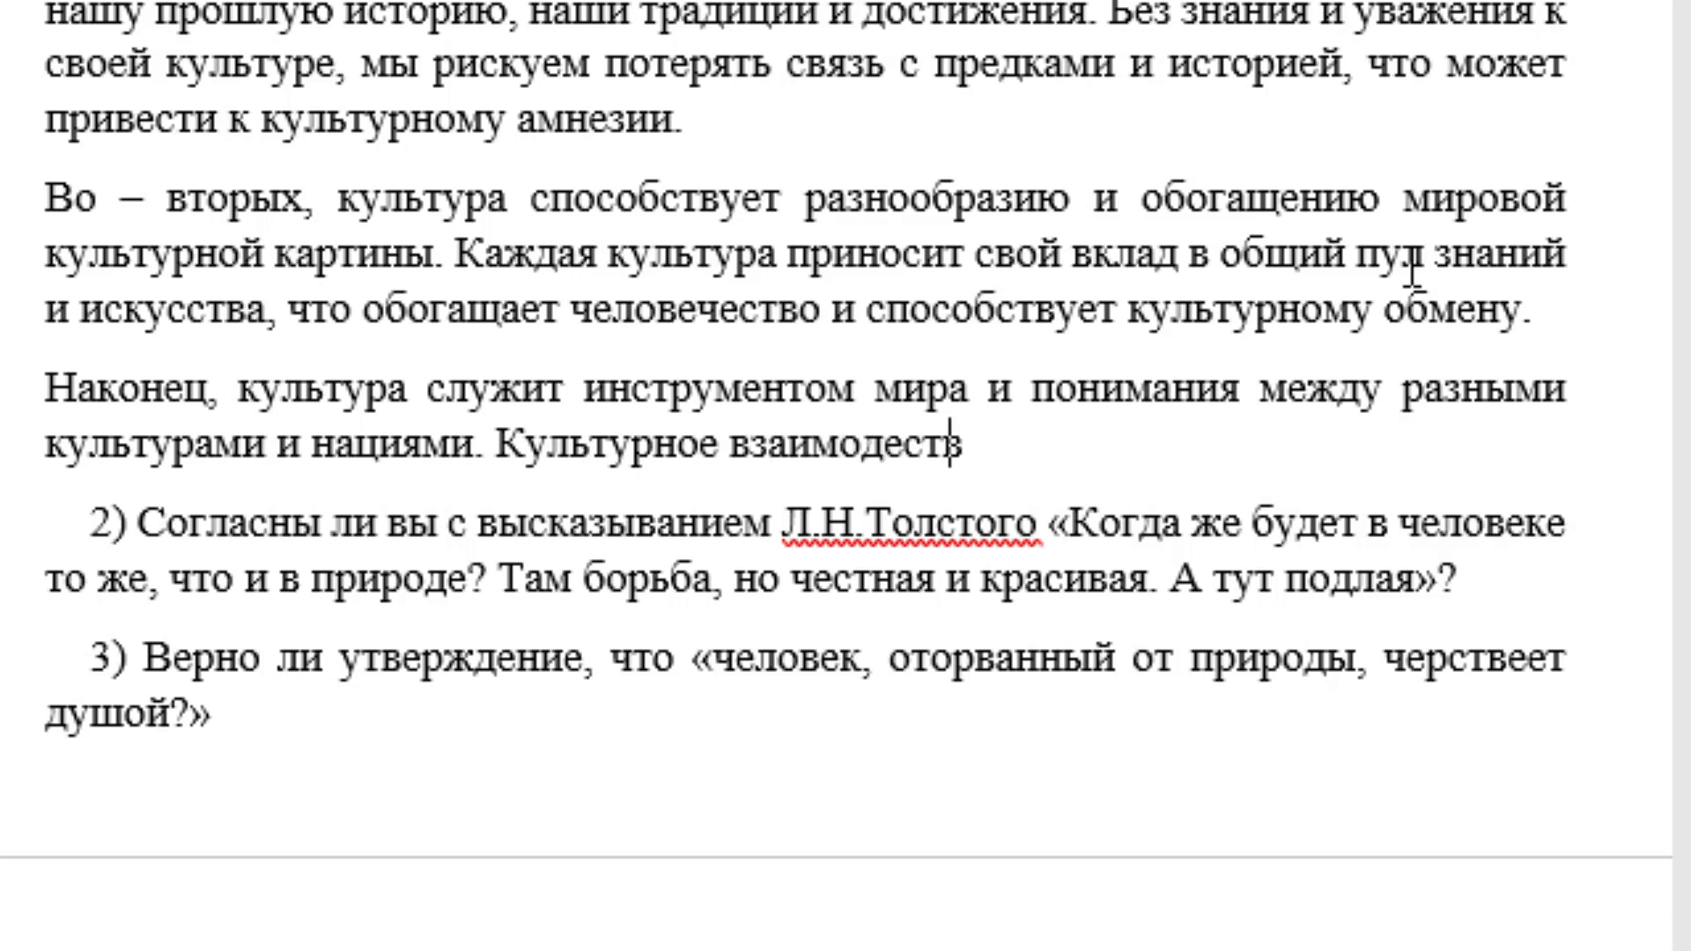
{"action": "type", "text": "вие мо"}
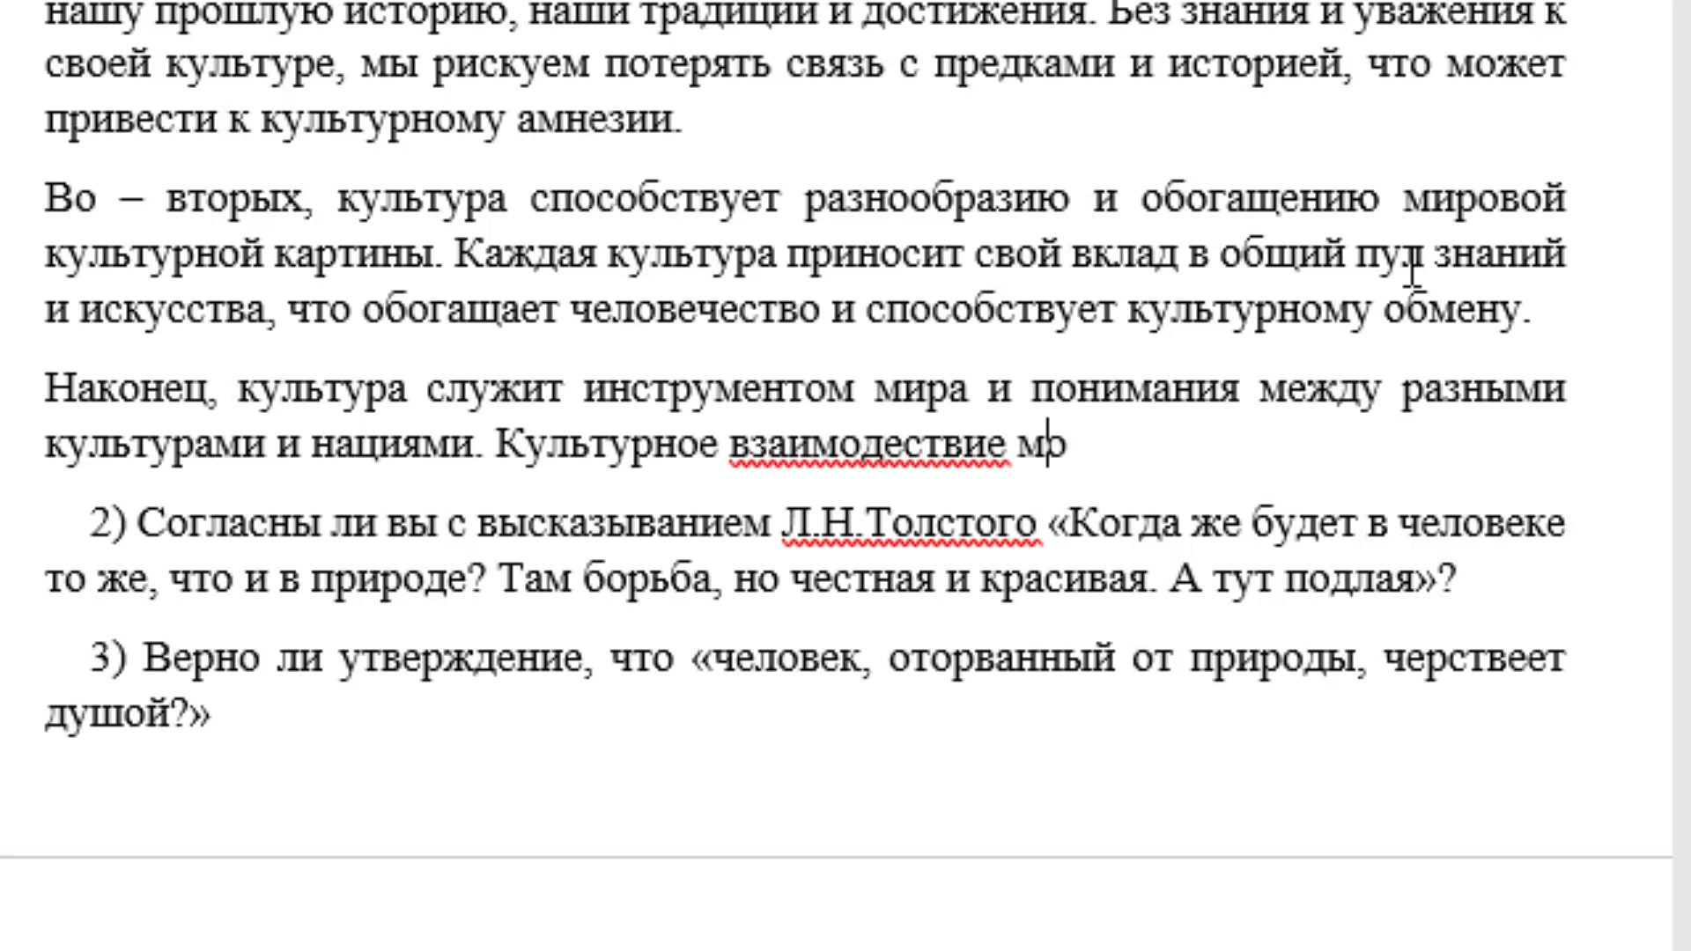
{"action": "type", "text": "жет см"}
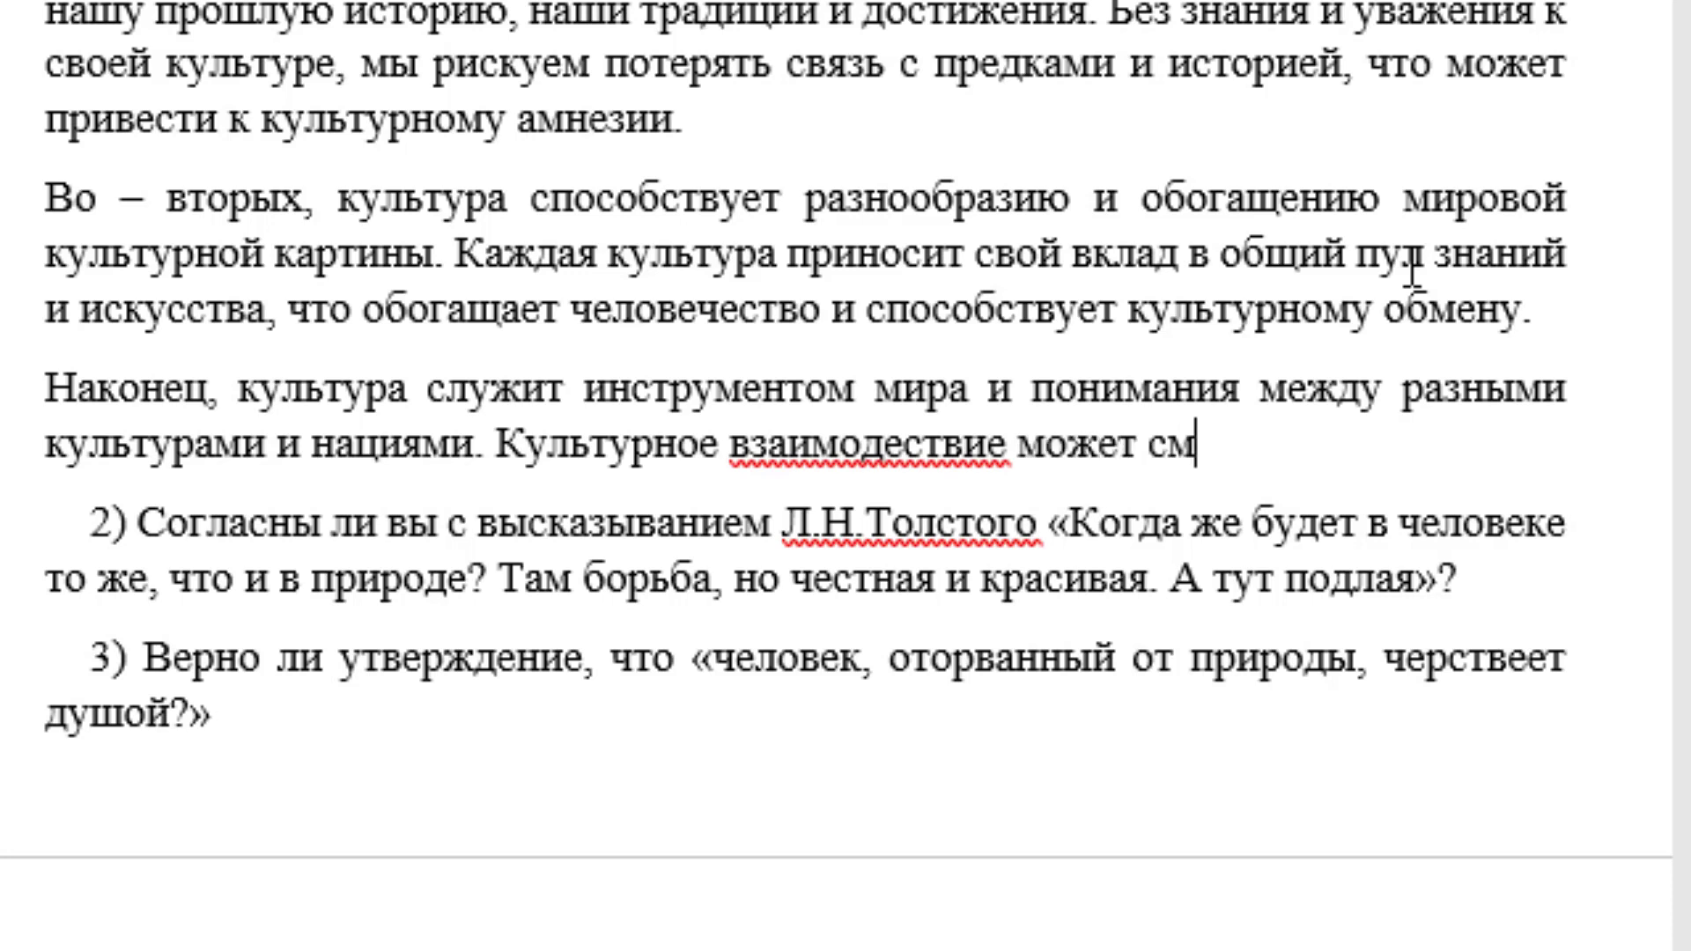
{"action": "type", "text": "ягчит"}
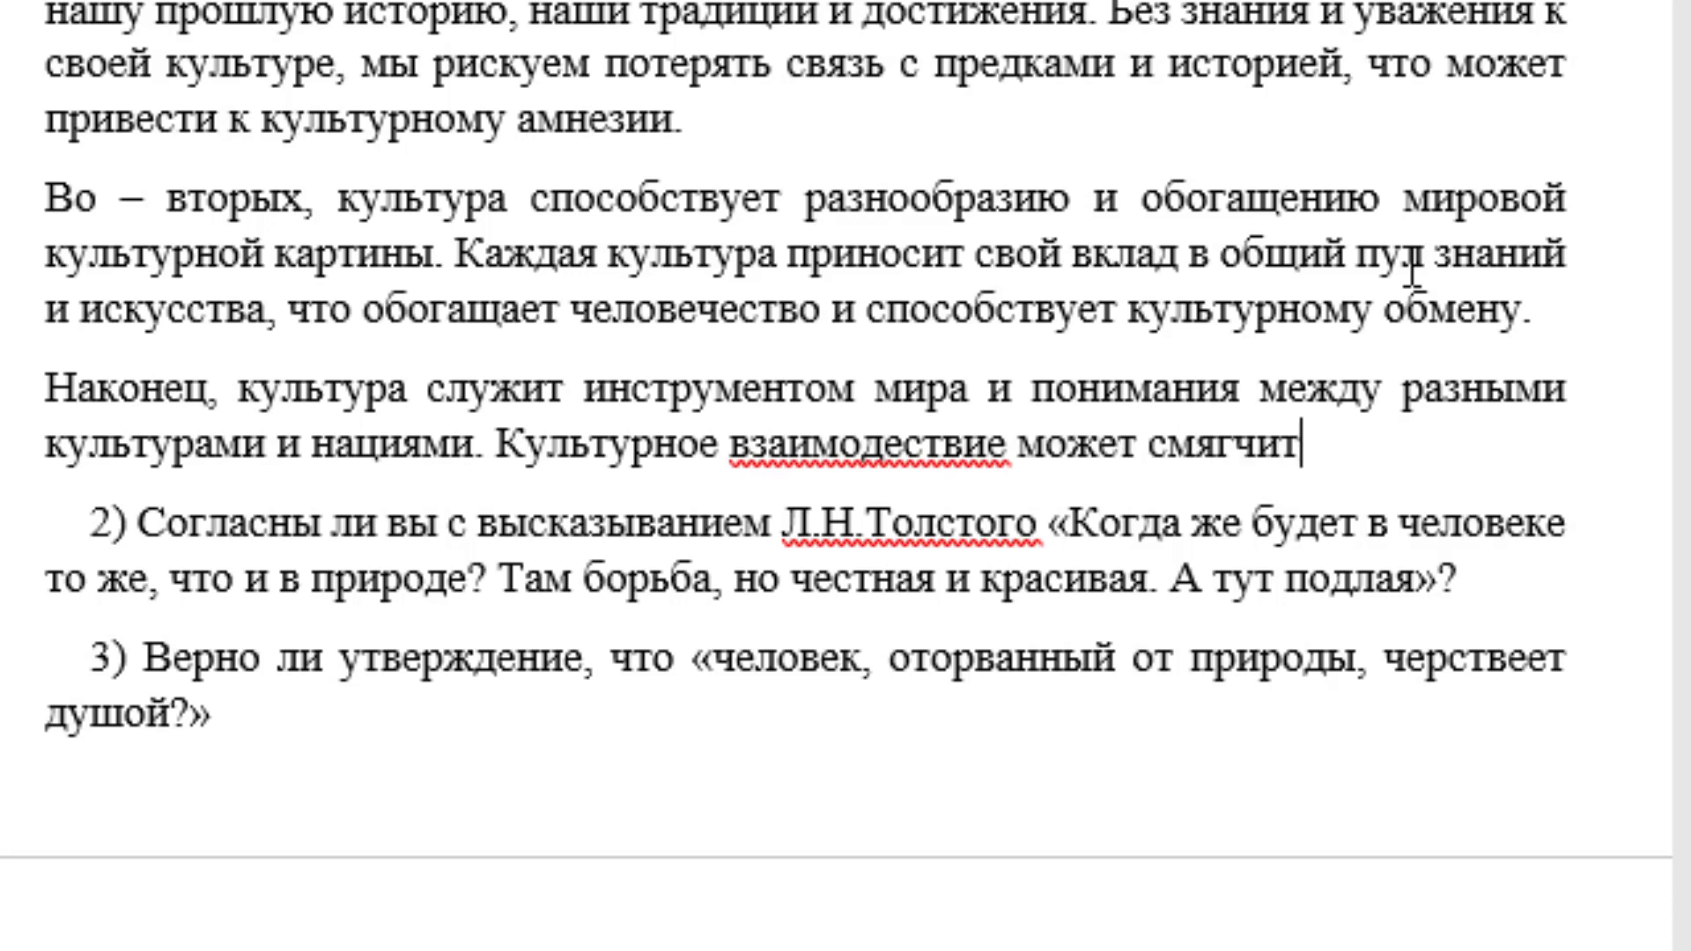
{"action": "type", "text": "ь конфл"}
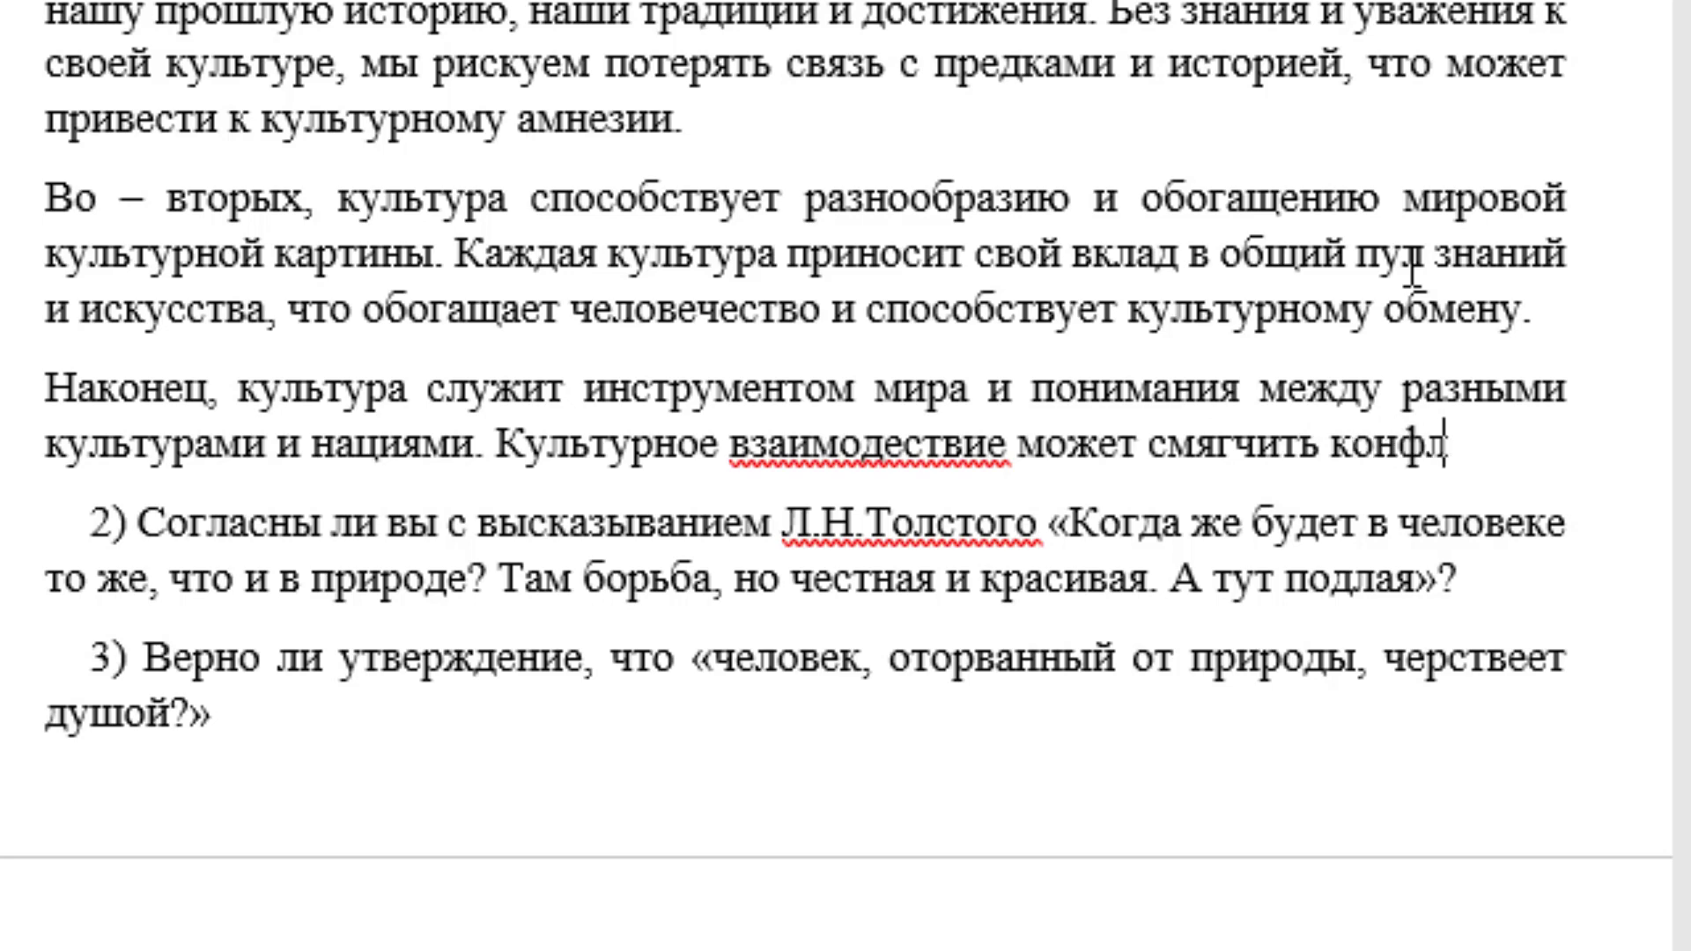
{"action": "type", "text": "икты и с"}
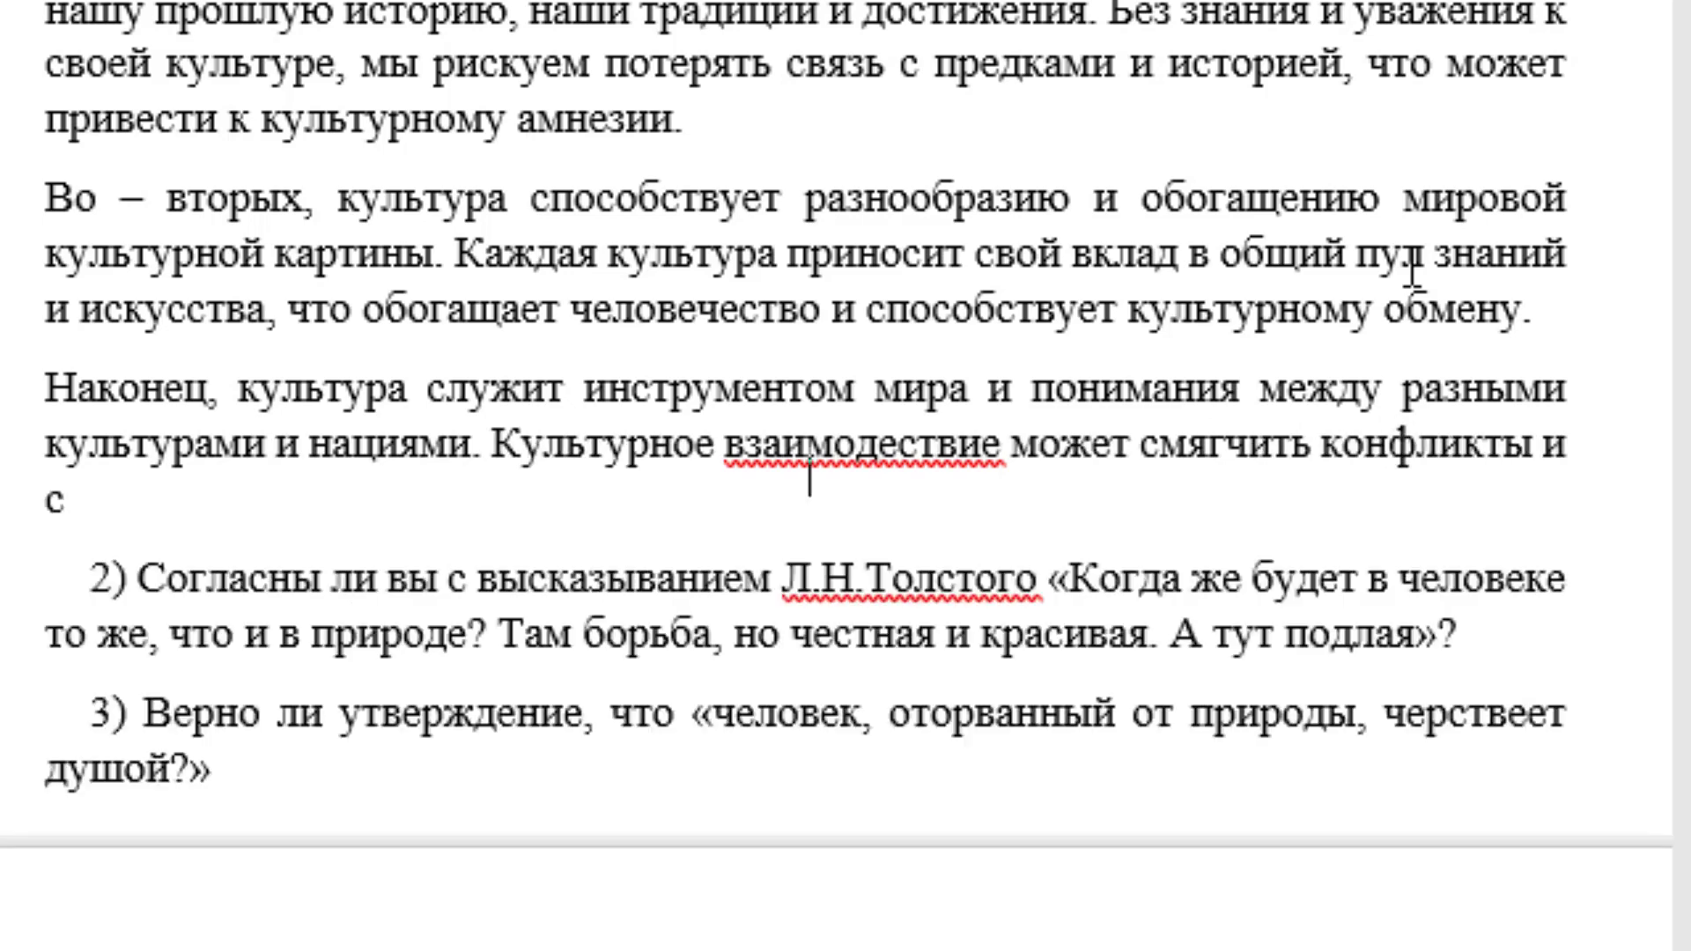
{"action": "type", "text": "пособ"}
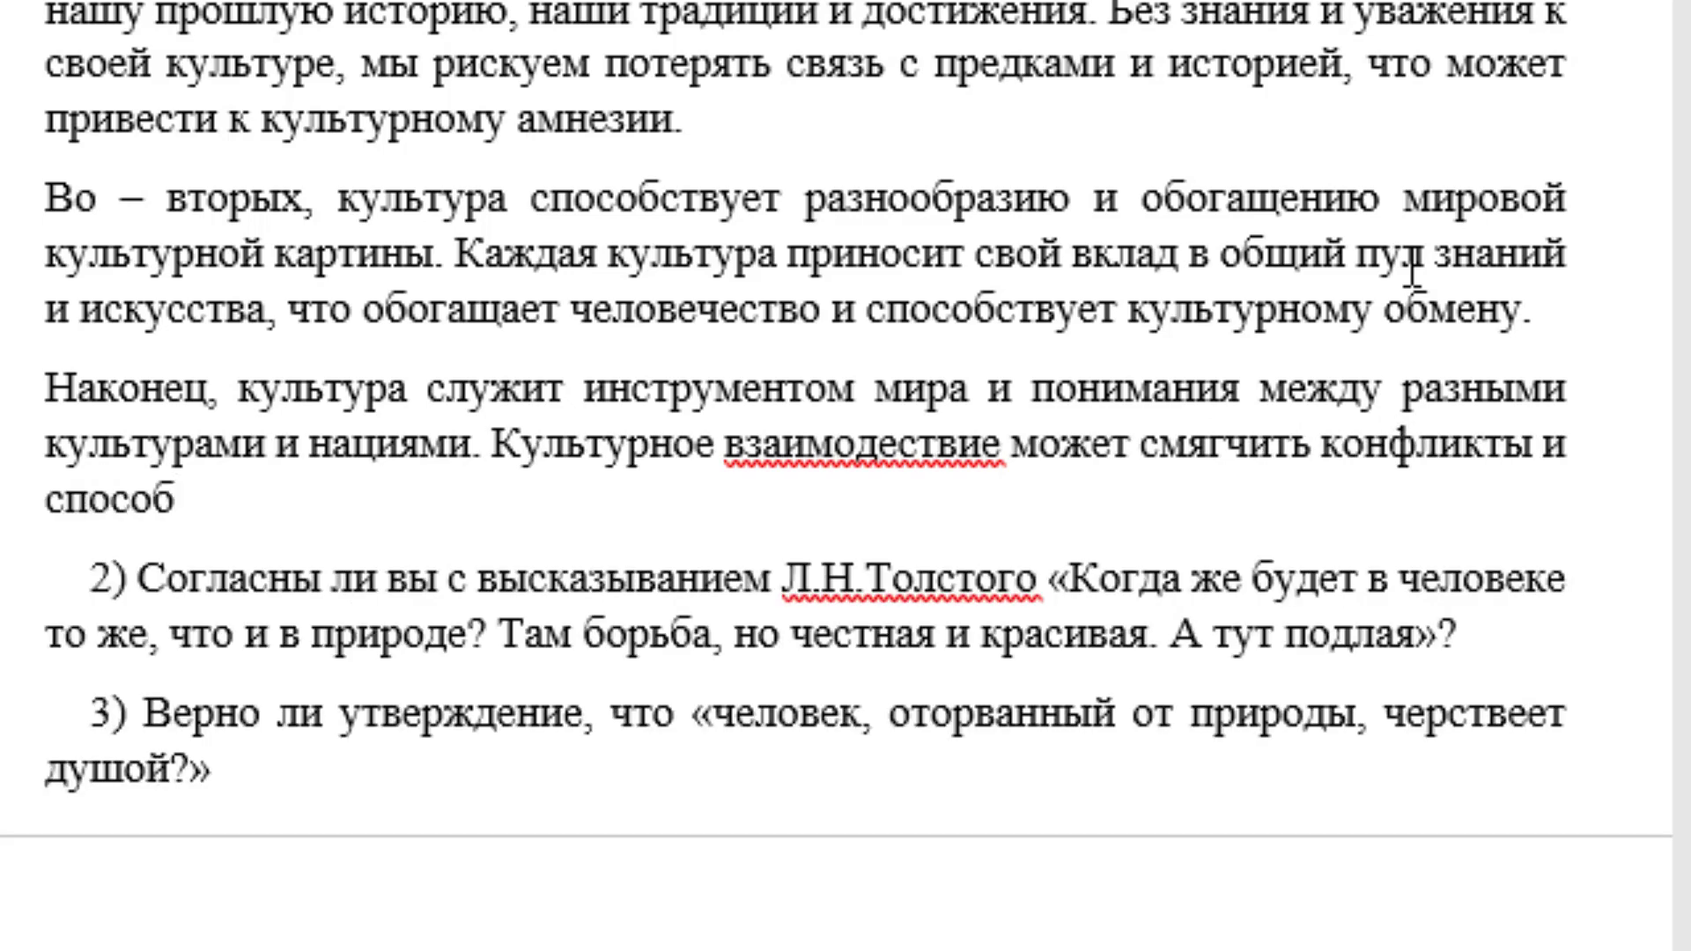
{"action": "type", "text": "ствоват"}
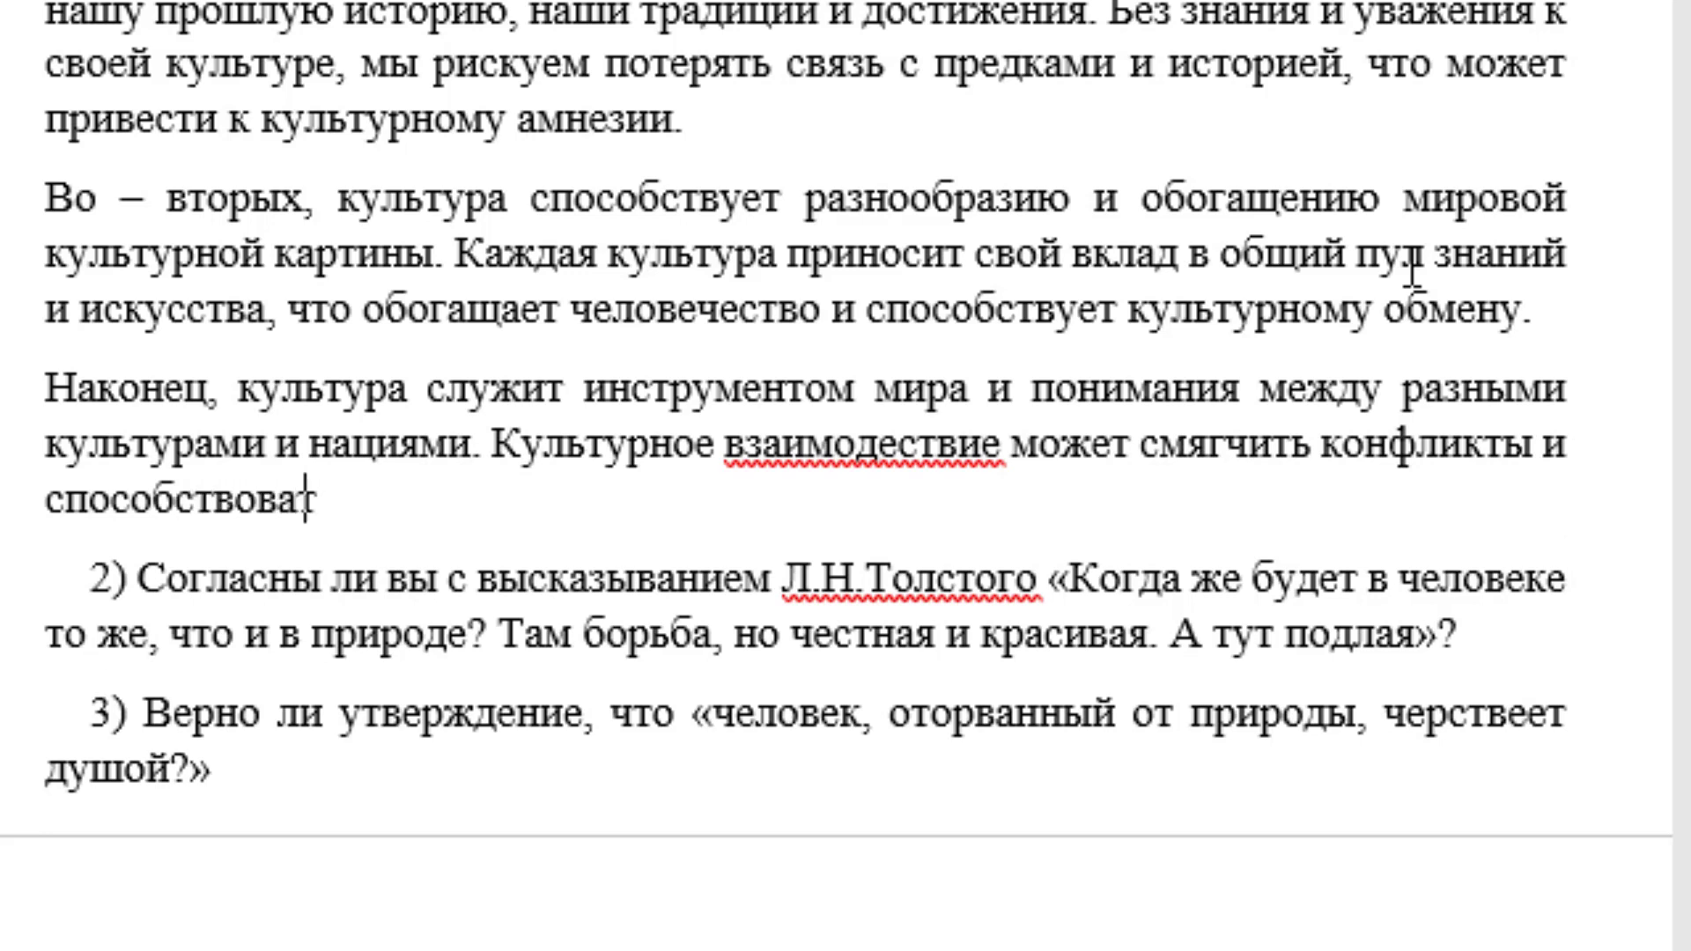
{"action": "type", "text": "ь миру7"}
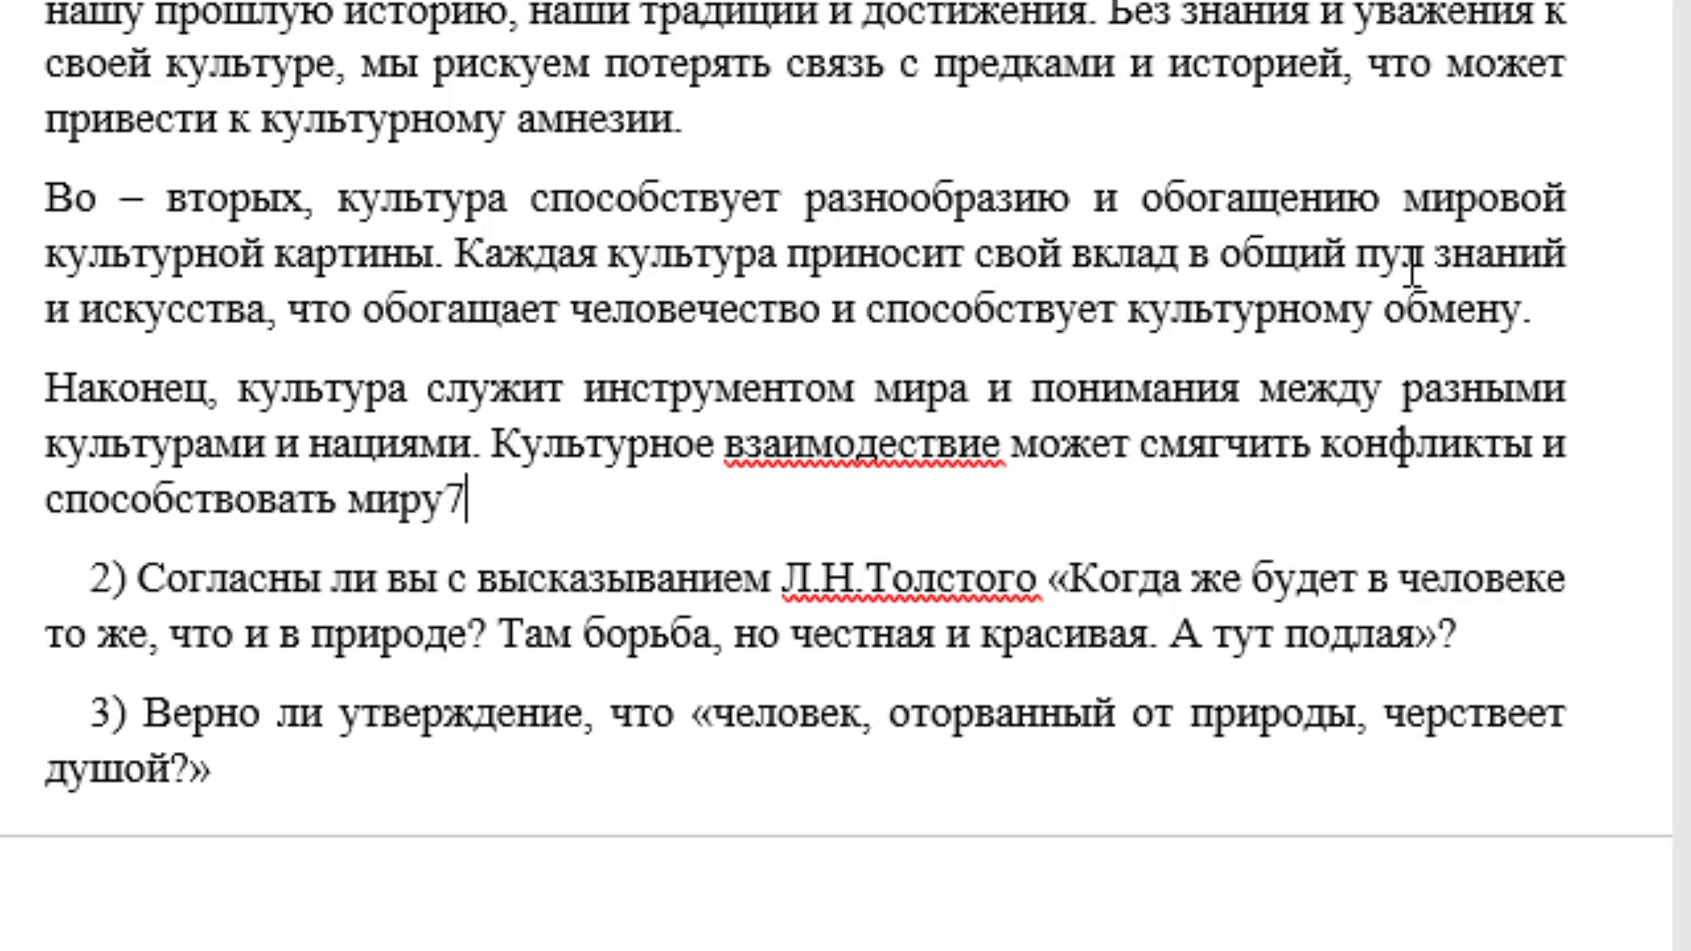
{"action": "key", "text": "BackSpace"}
{"action": "type", "text": "."}
Insert the missing 'й' to correct 'взаимодействие'
{"action": "left_click", "coordinate": [907, 444]}
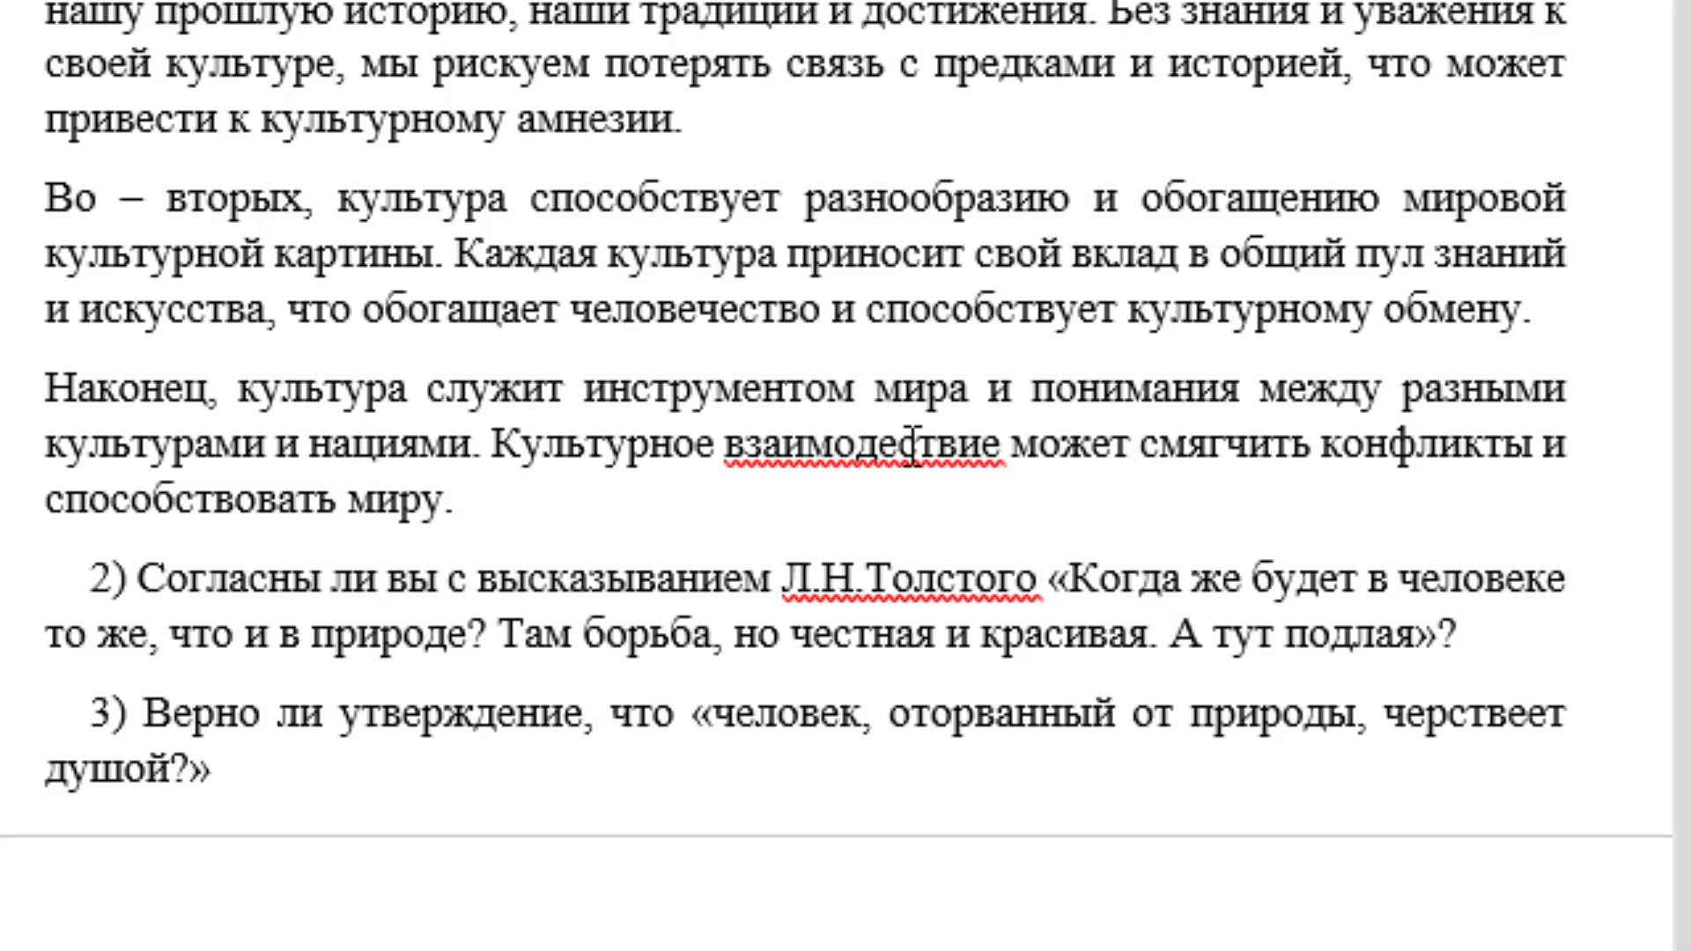
{"action": "type", "text": "й"}
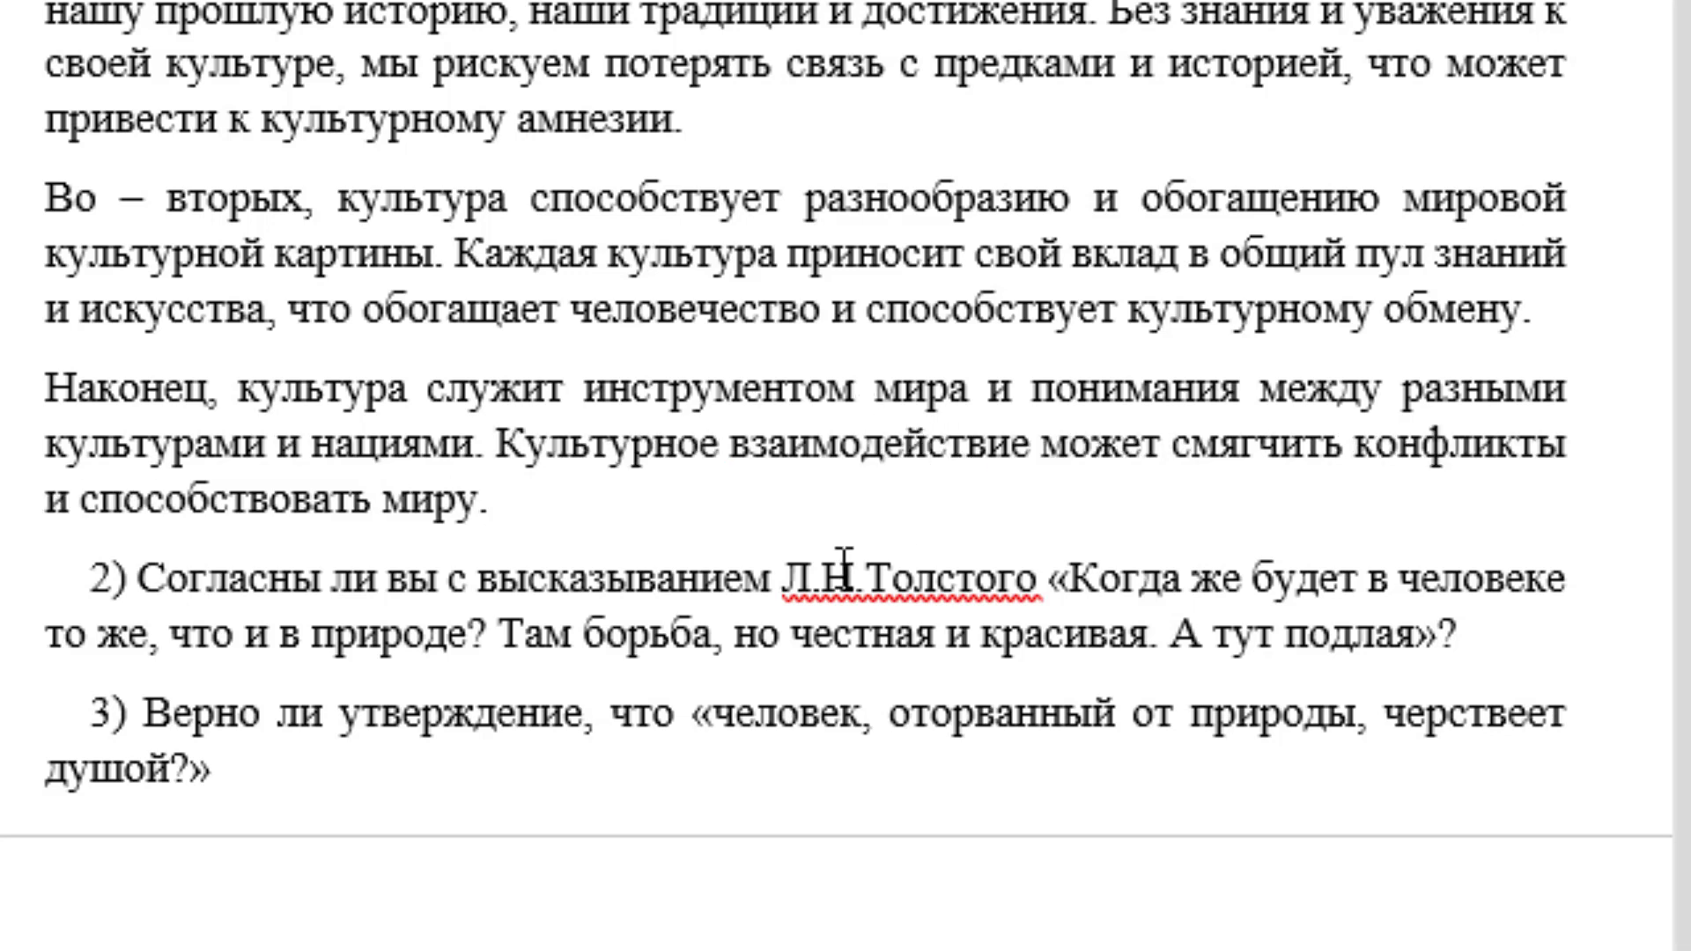
{"action": "left_click", "coordinate": [660, 509]}
Add a concluding paragraph: 'Таким образом, ценность и бережное сохранение собственной культуры важны…', fixing typos
{"action": "key", "text": "Return"}
{"action": "type", "text": "таким о"}
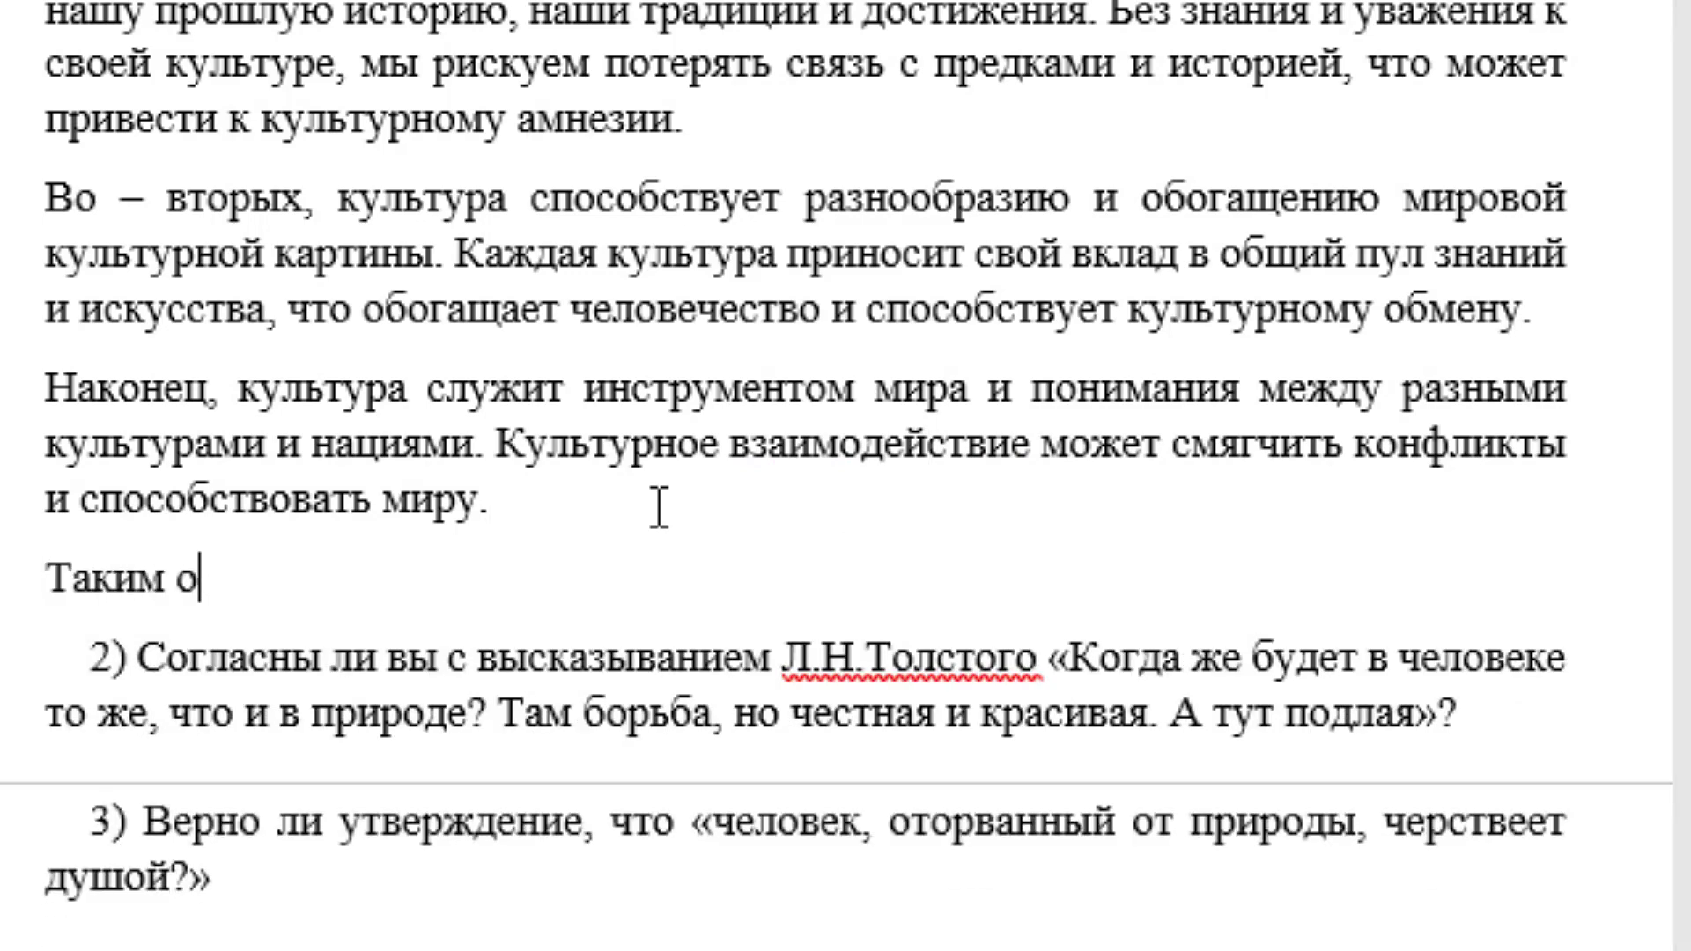
{"action": "type", "text": "бразом, "}
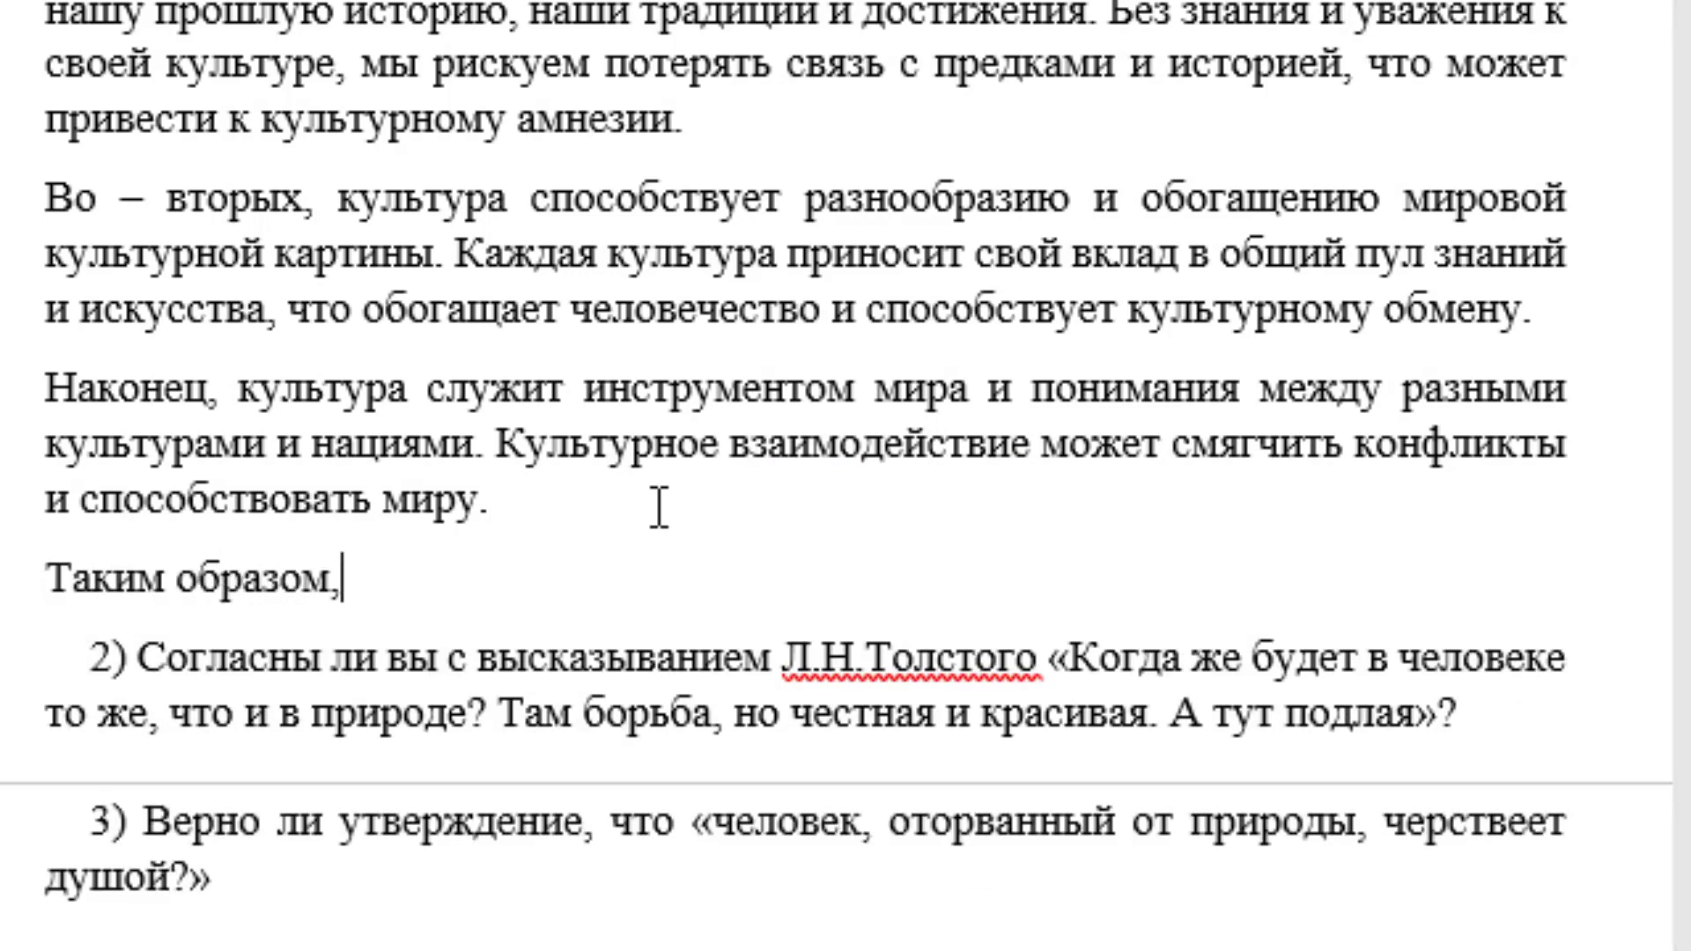
{"action": "type", "text": "ценнос"}
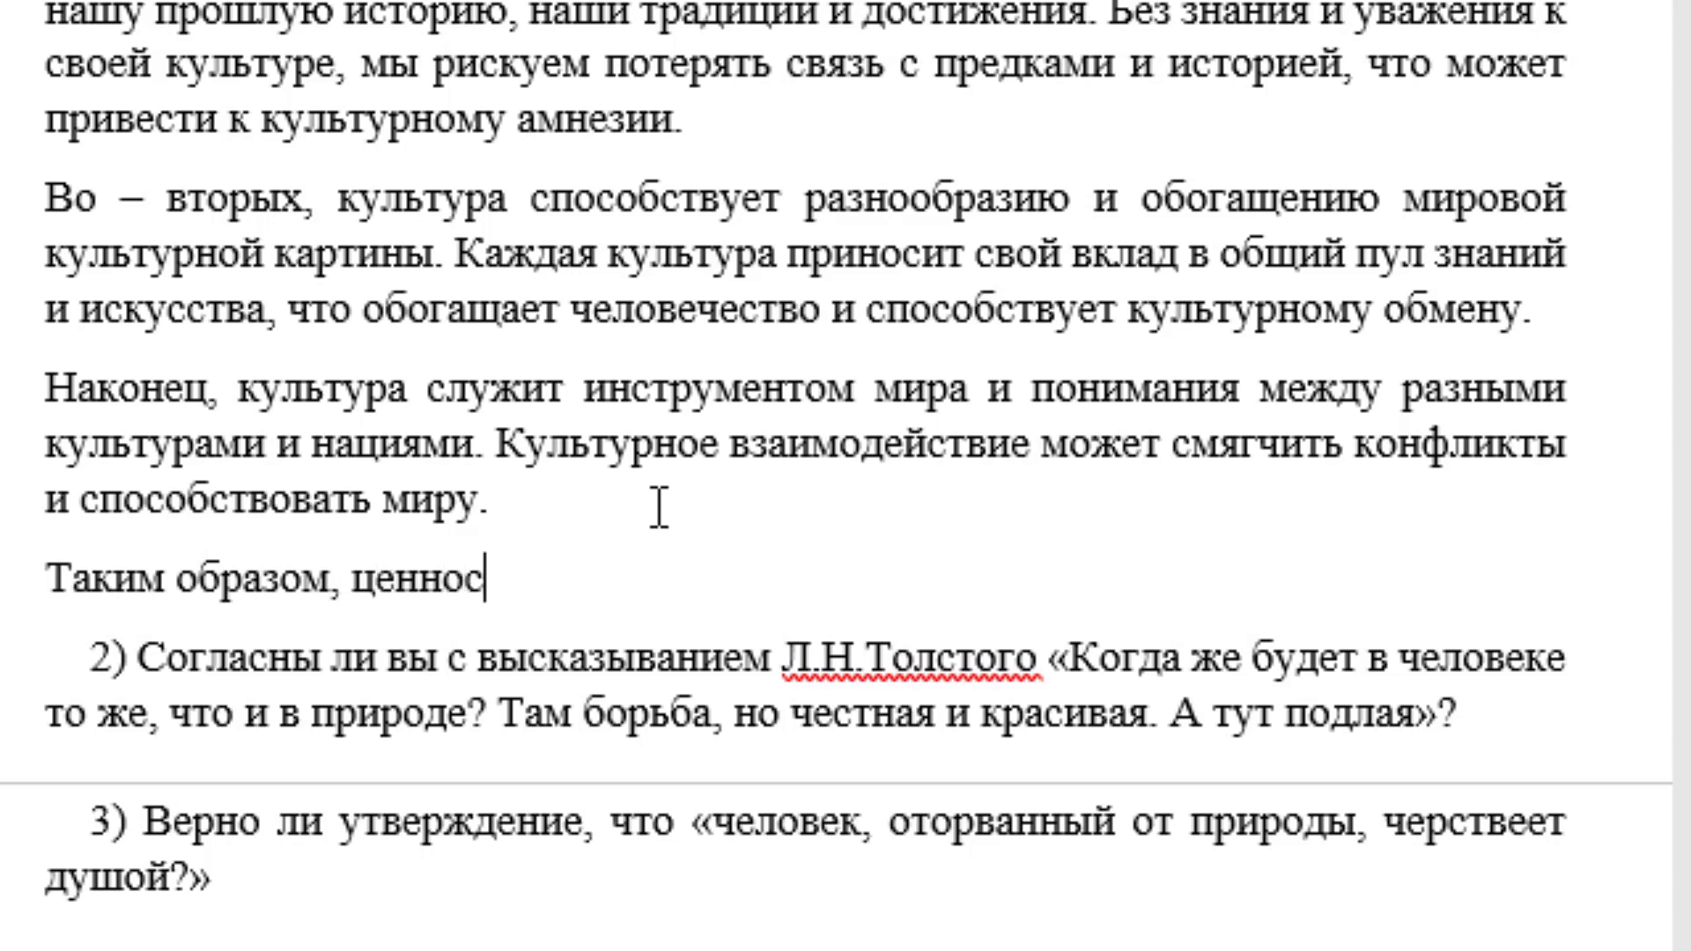
{"action": "type", "text": "ть и б"}
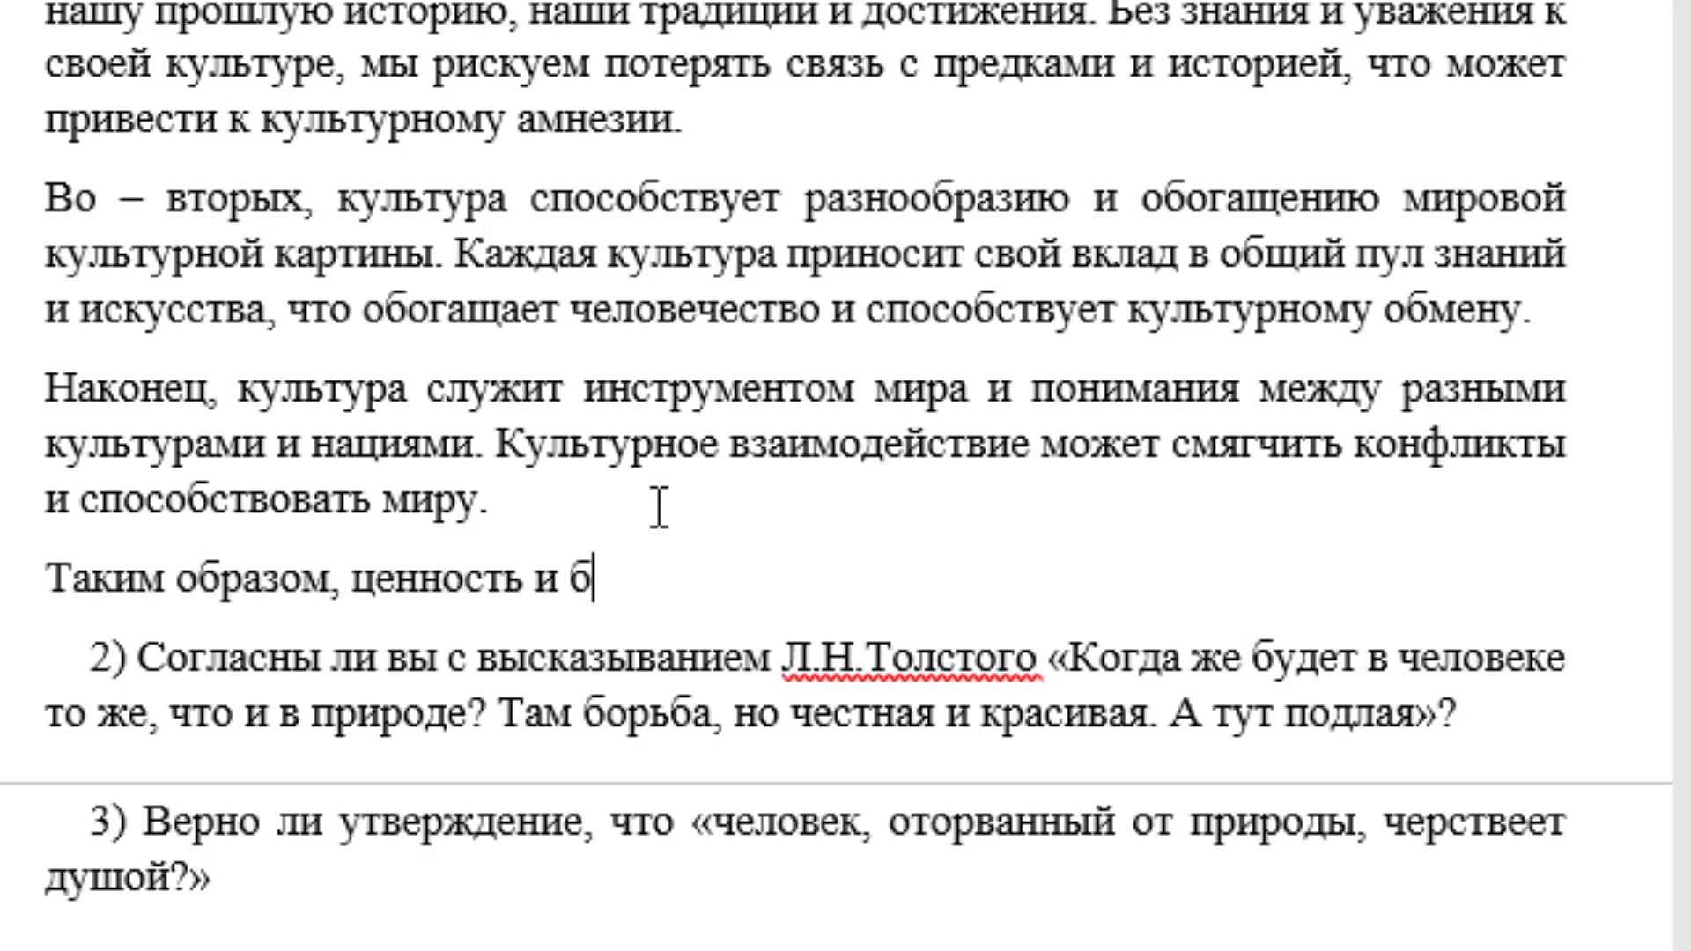
{"action": "type", "text": "ережное со"}
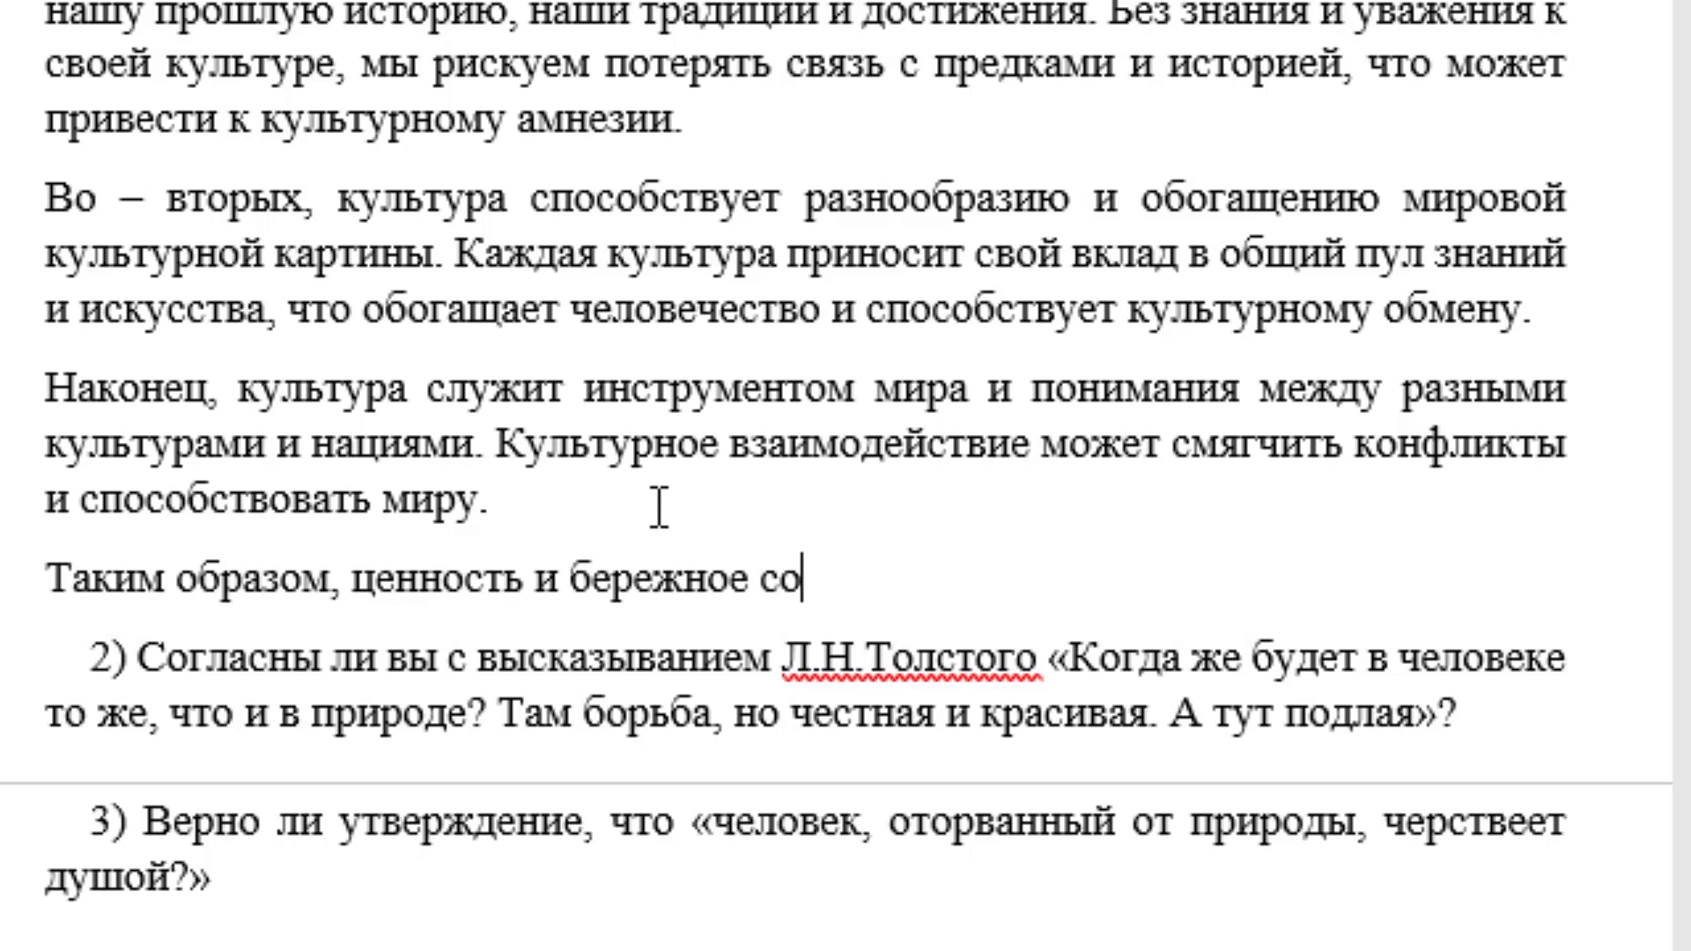
{"action": "type", "text": "храненеи"}
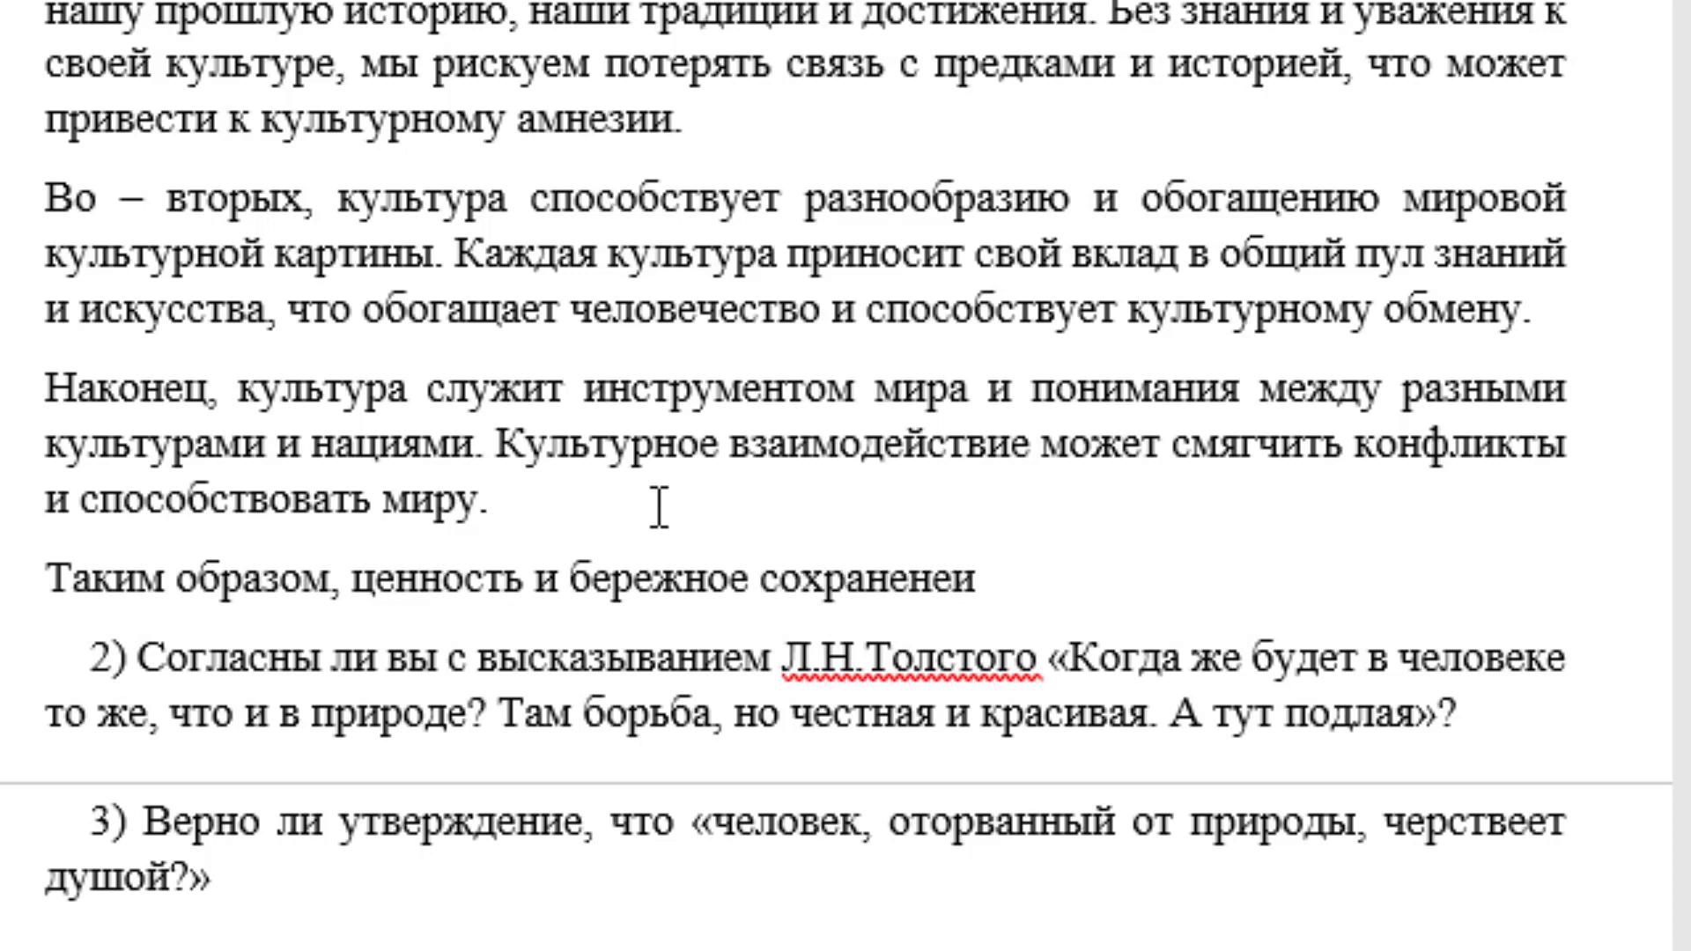
{"action": "type", "text": "е"}
{"action": "key", "text": "BackSpace"}
{"action": "key", "text": "BackSpace"}
{"action": "key", "text": "BackSpace"}
{"action": "type", "text": "ие соб"}
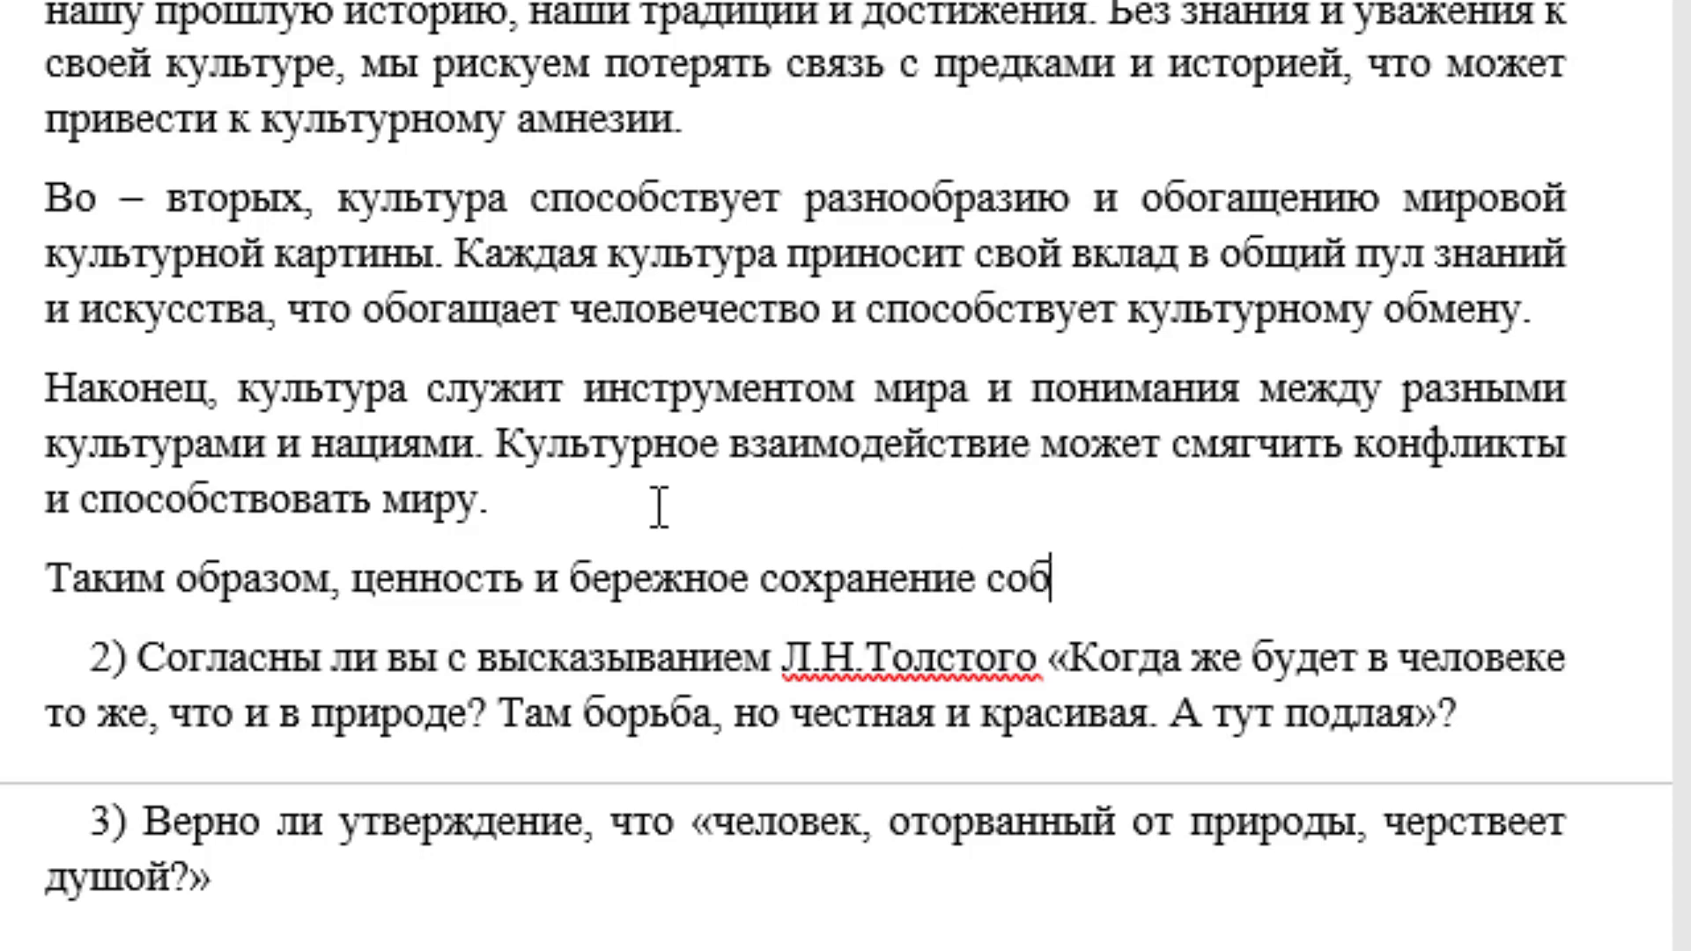
{"action": "type", "text": "ственной "}
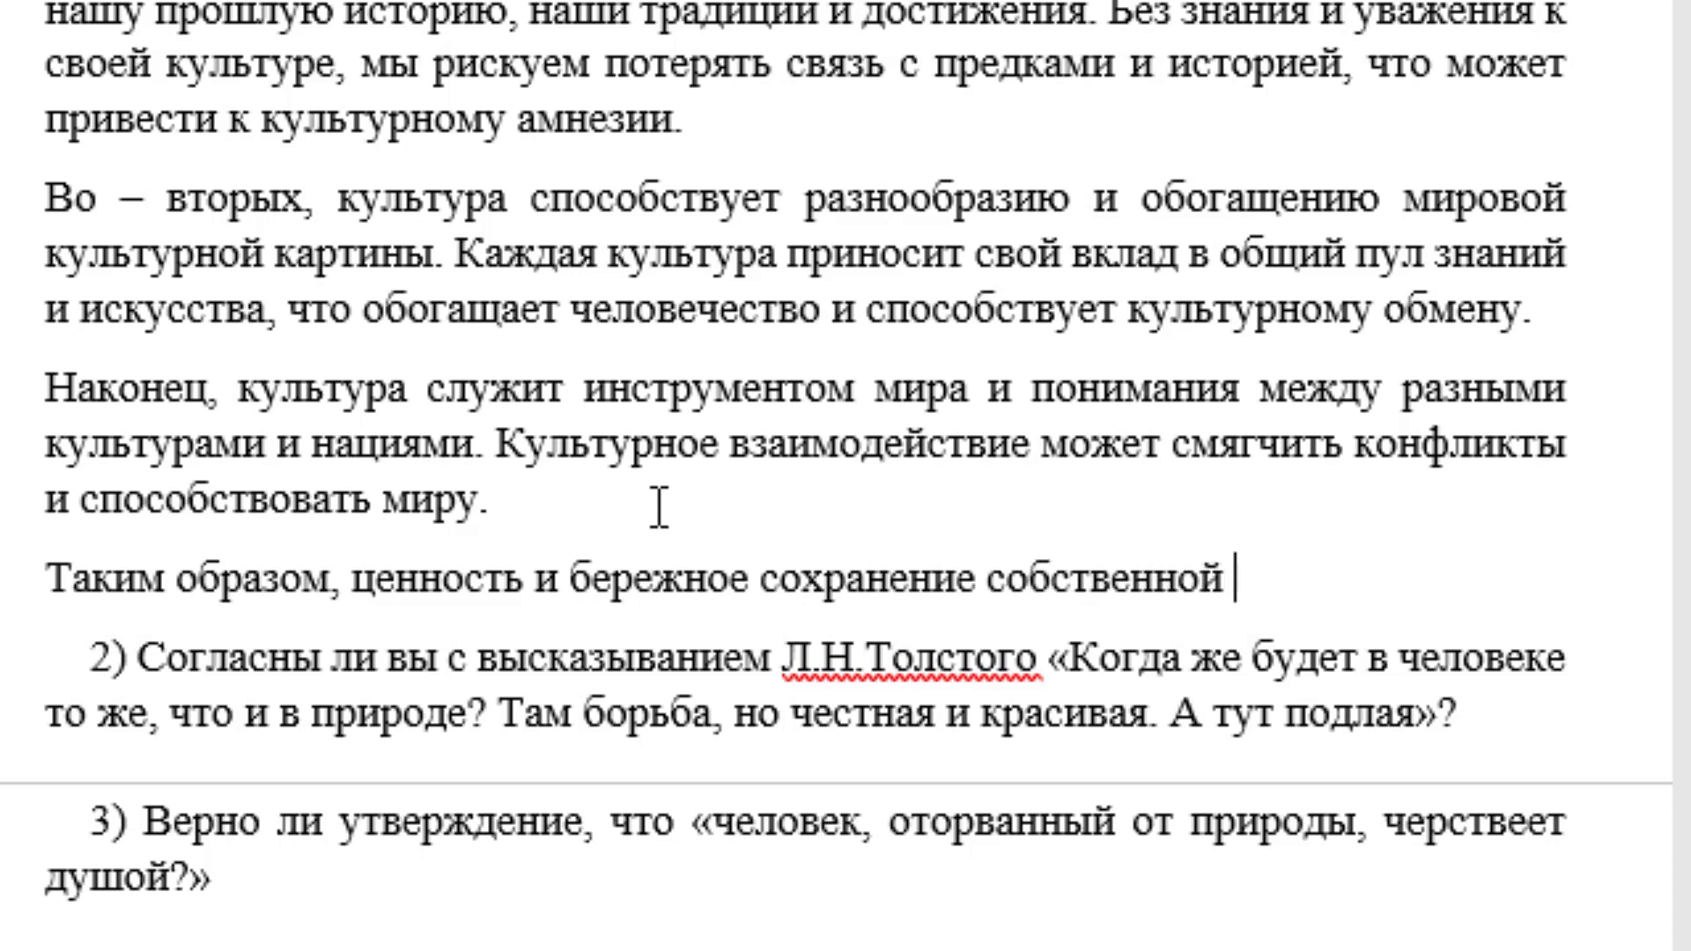
{"action": "type", "text": "культуры "}
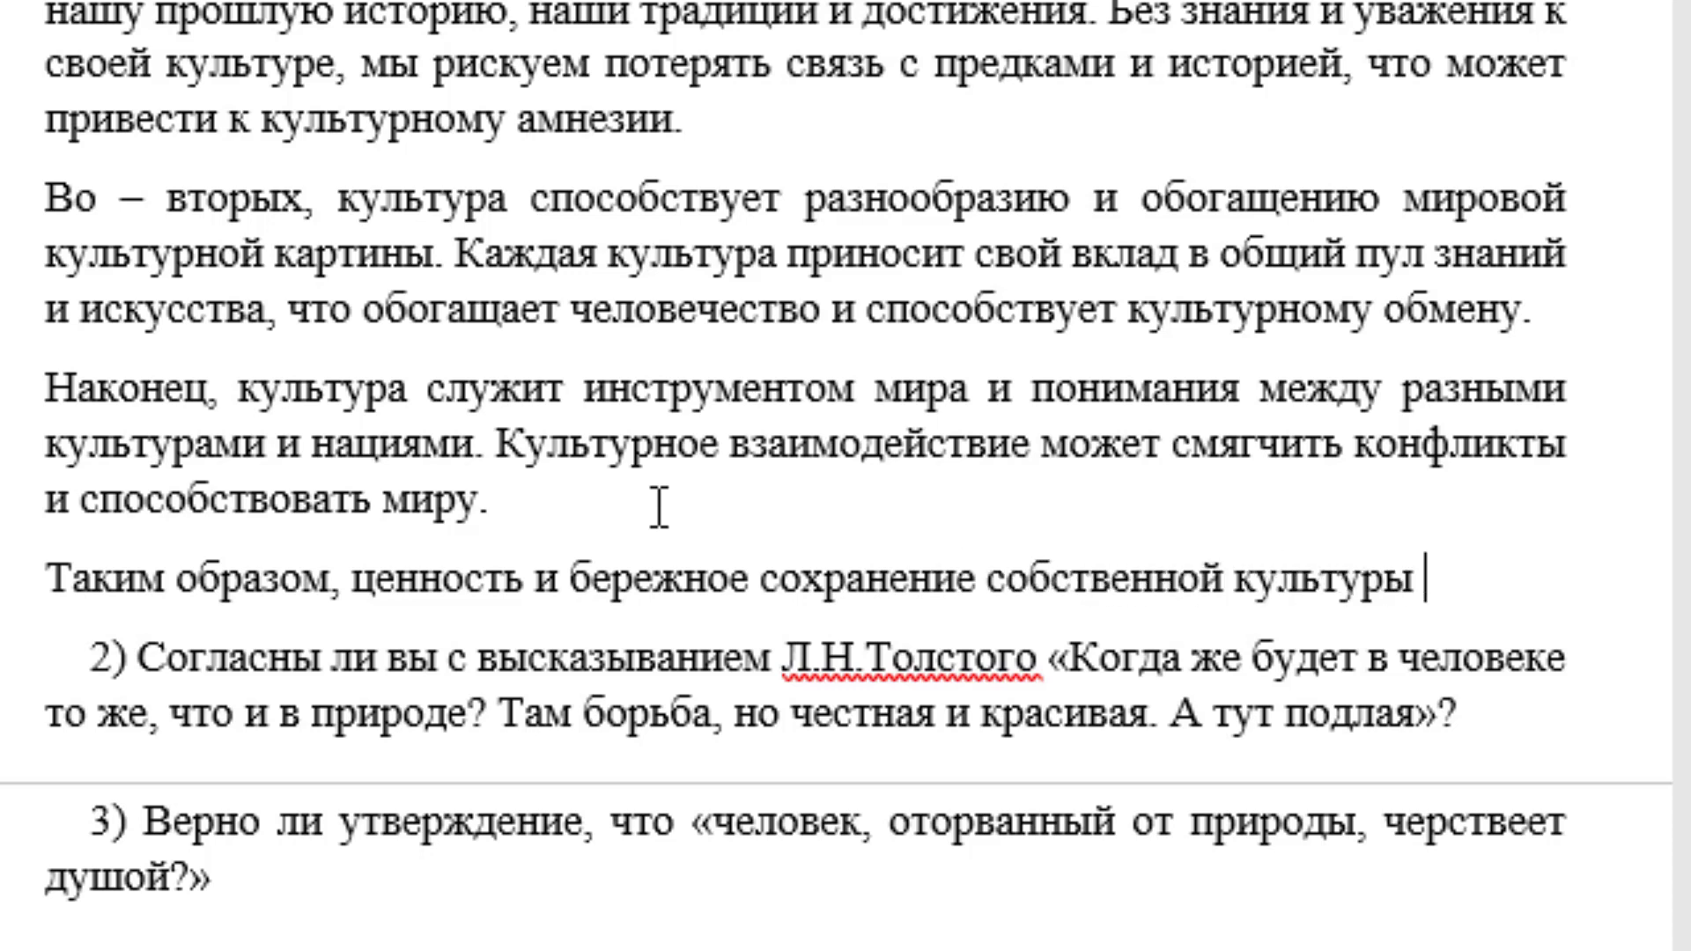
{"action": "type", "text": "важны "}
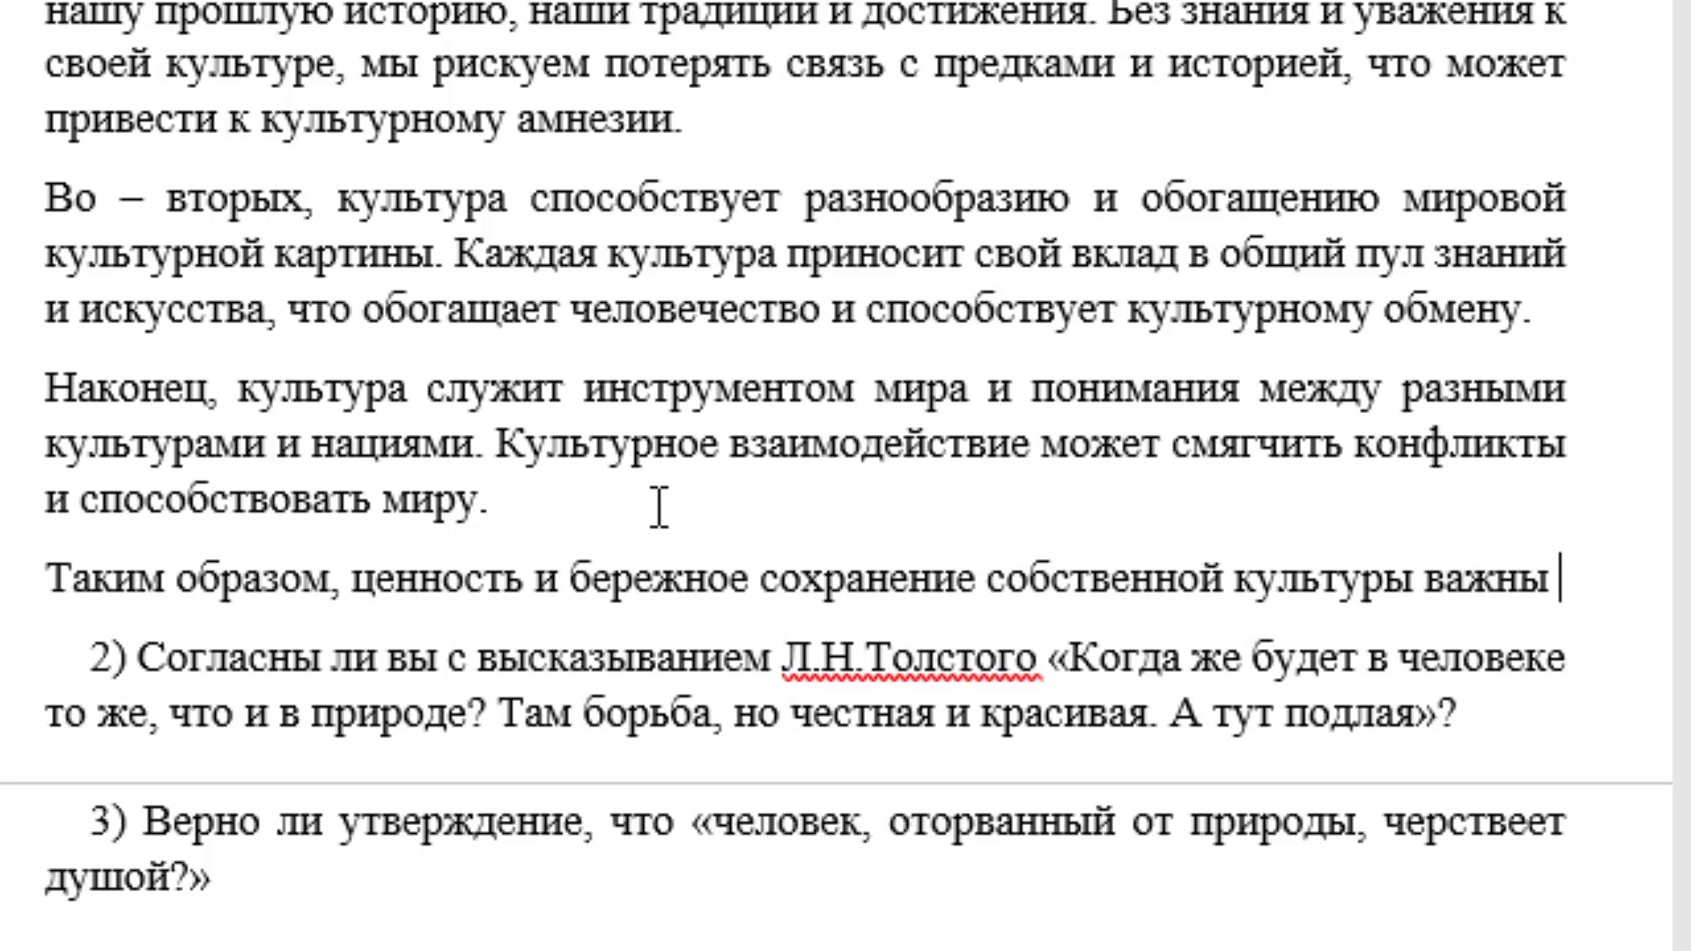
{"action": "type", "text": "для сохран"}
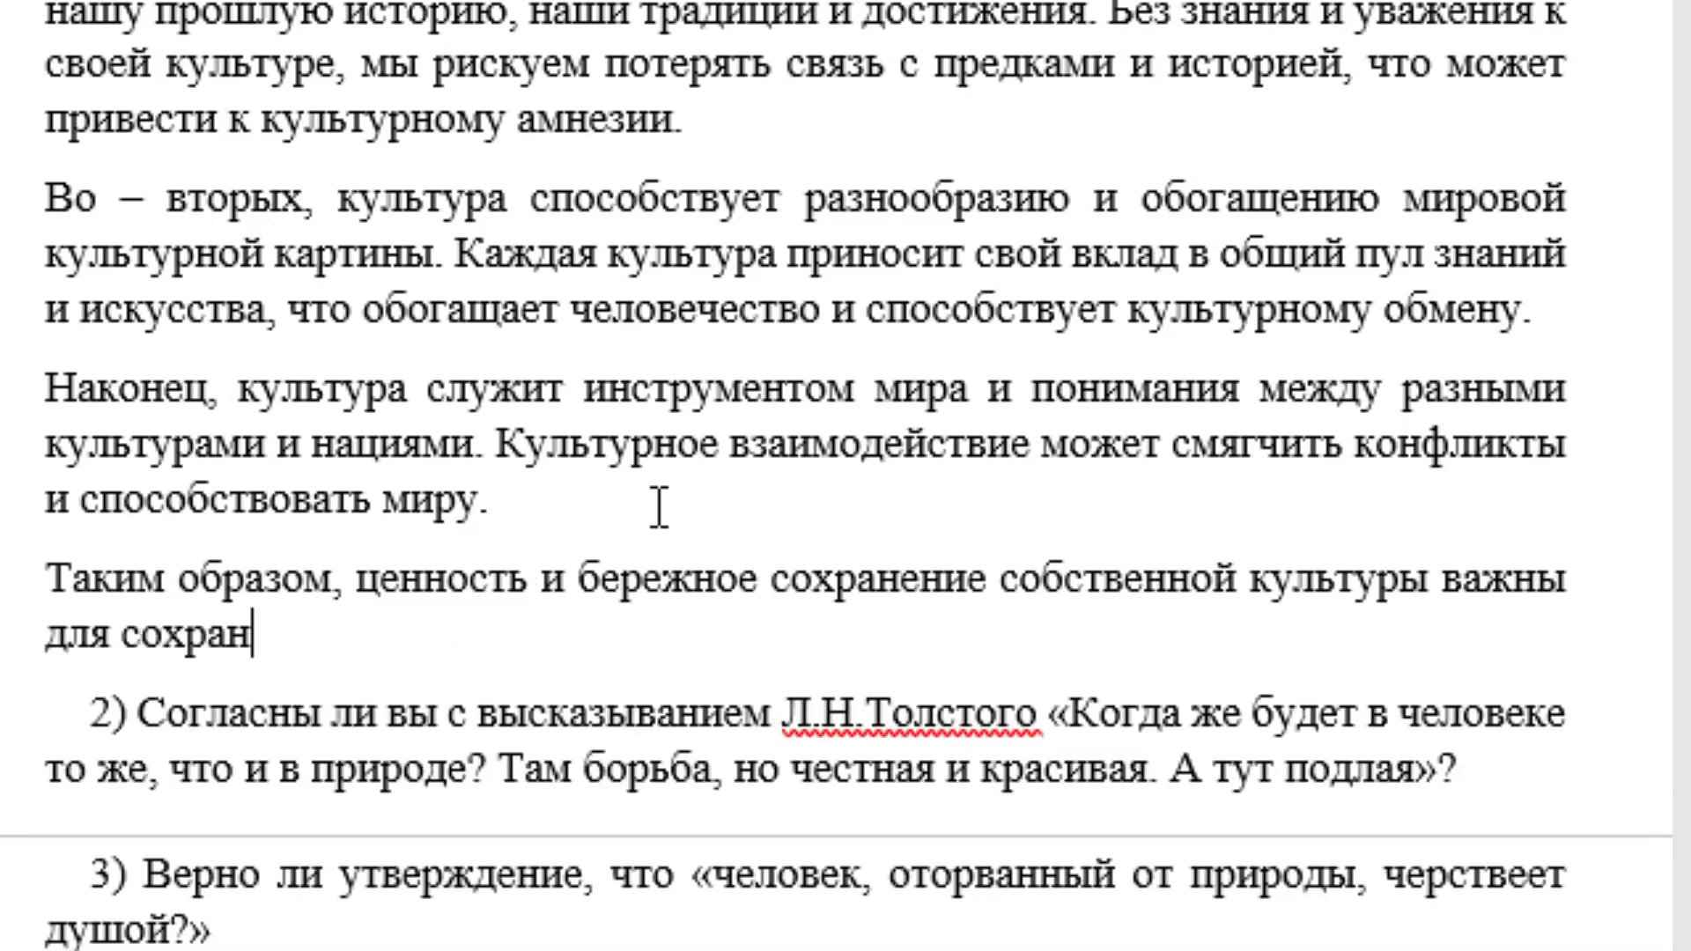
{"action": "type", "text": "ения кул"}
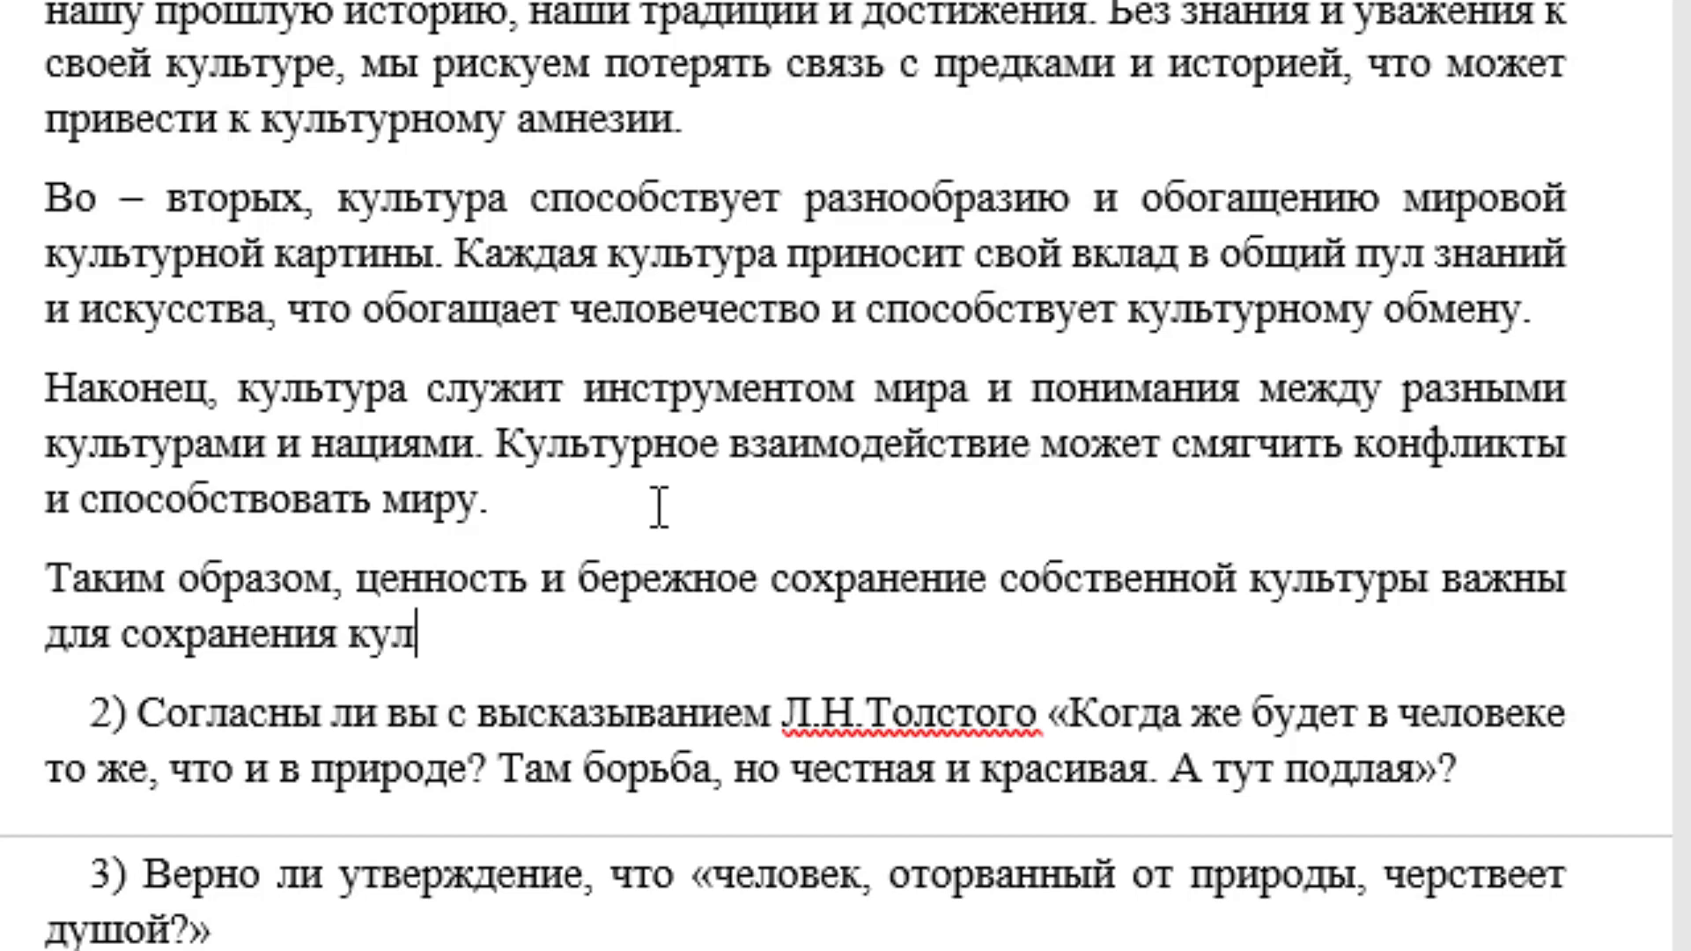
{"action": "type", "text": "ьтурного"}
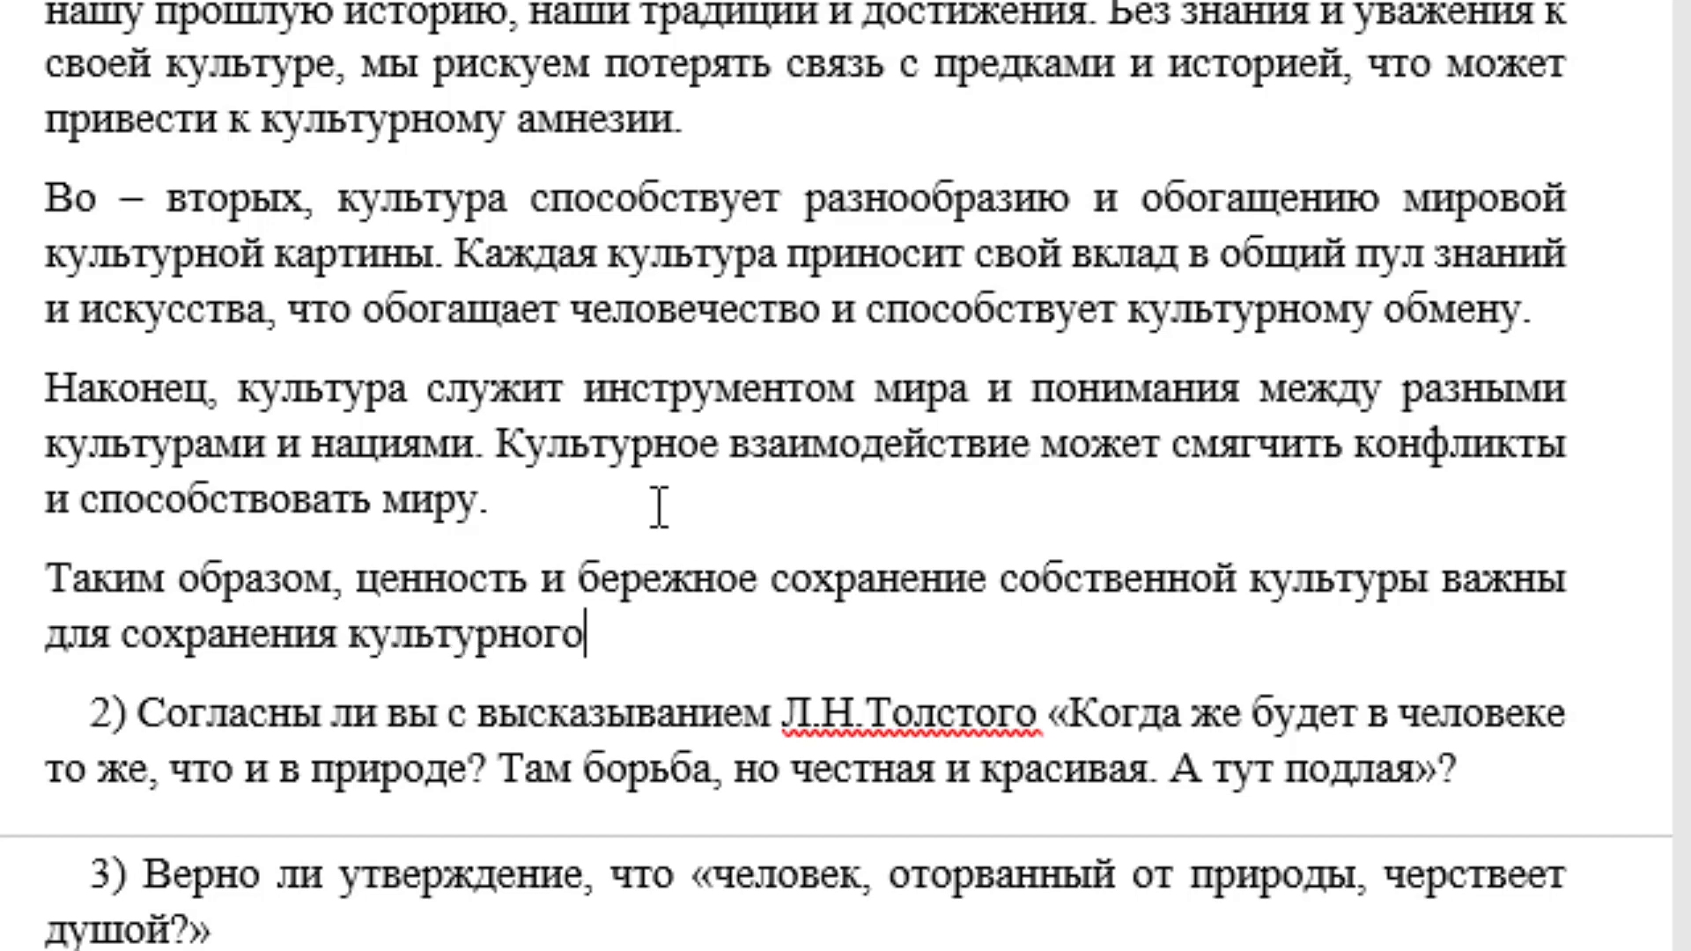
{"action": "type", "text": " наследия"}
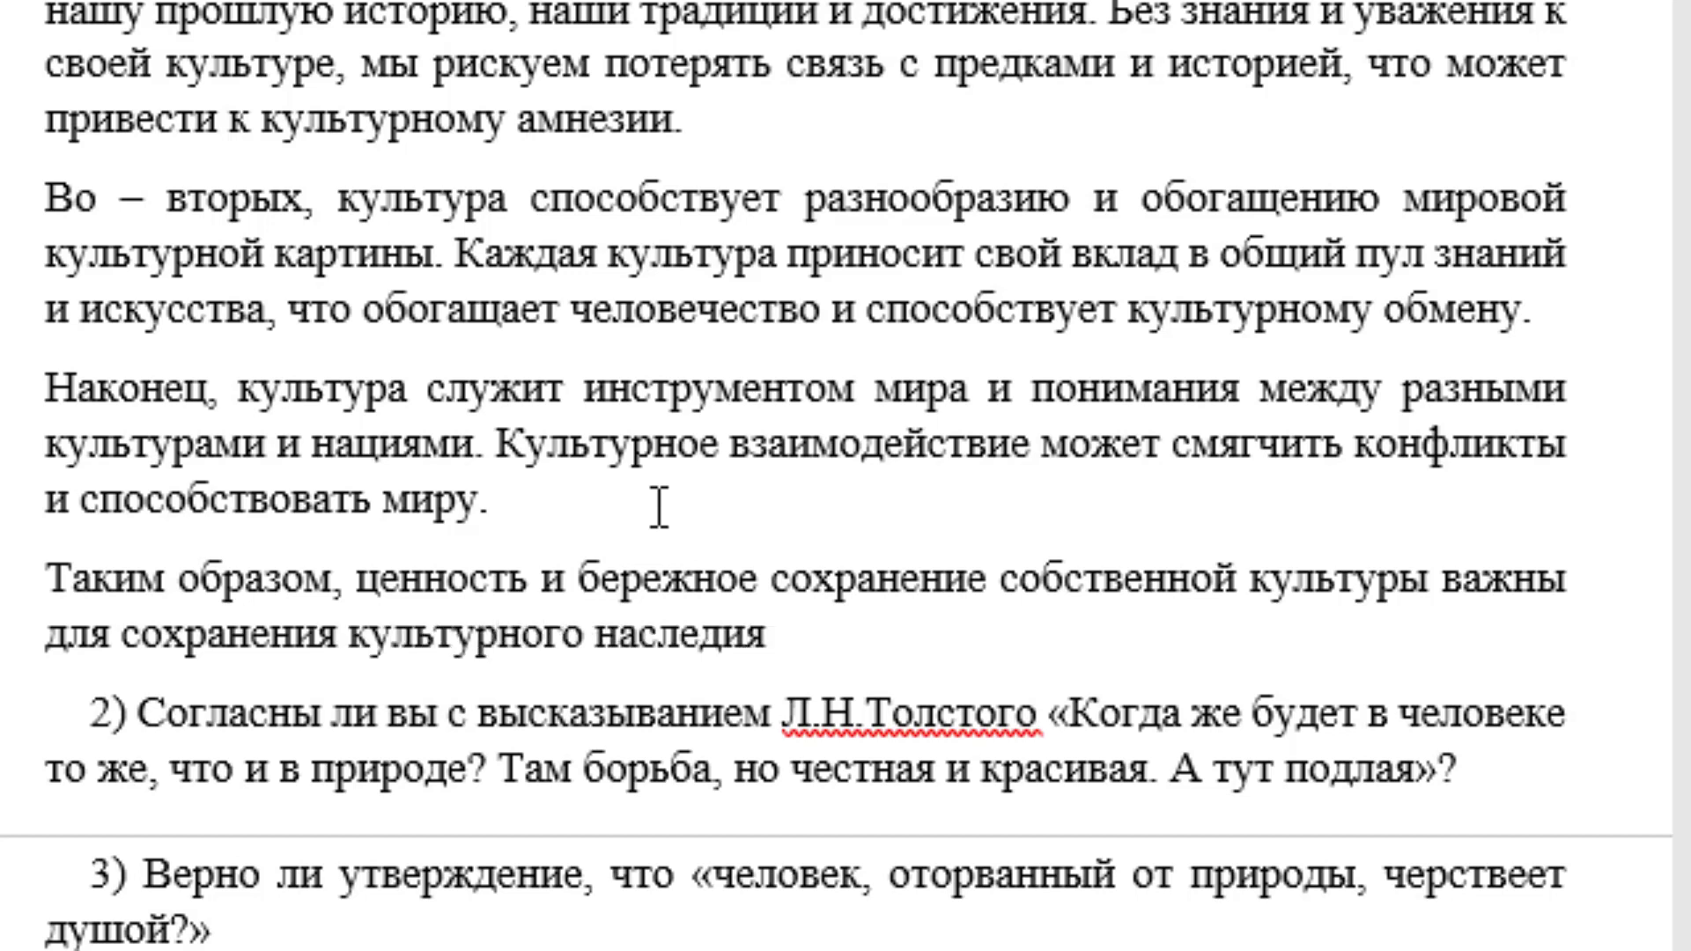
{"action": "type", "text": ", разно"}
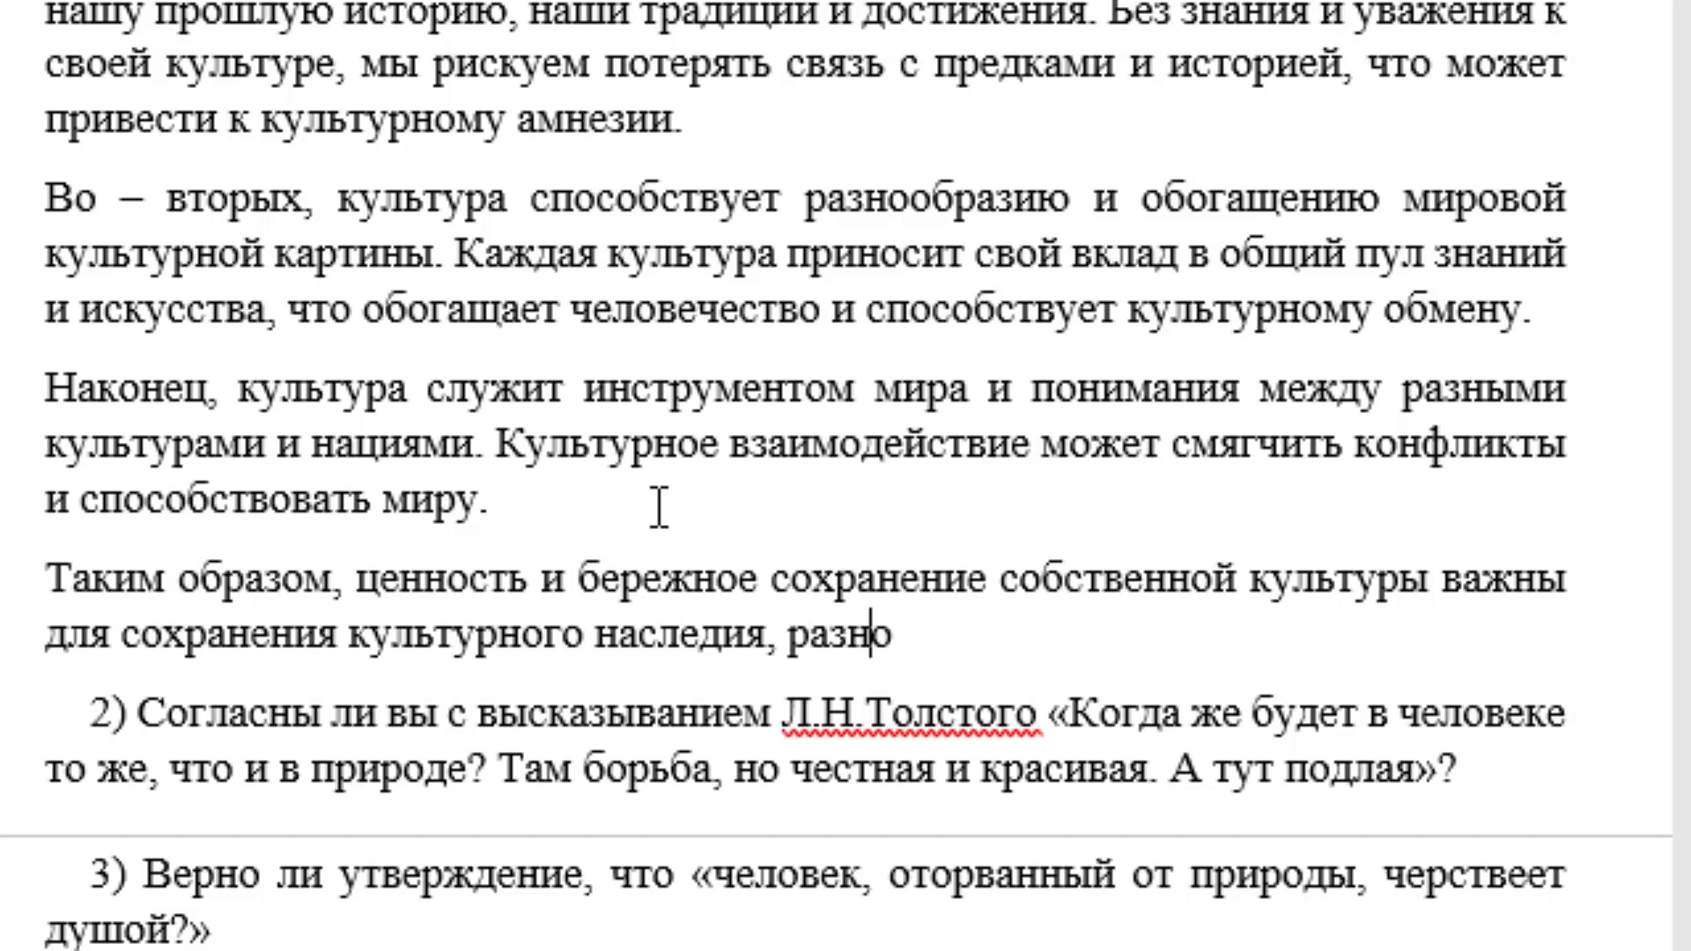
{"action": "type", "text": "образия "}
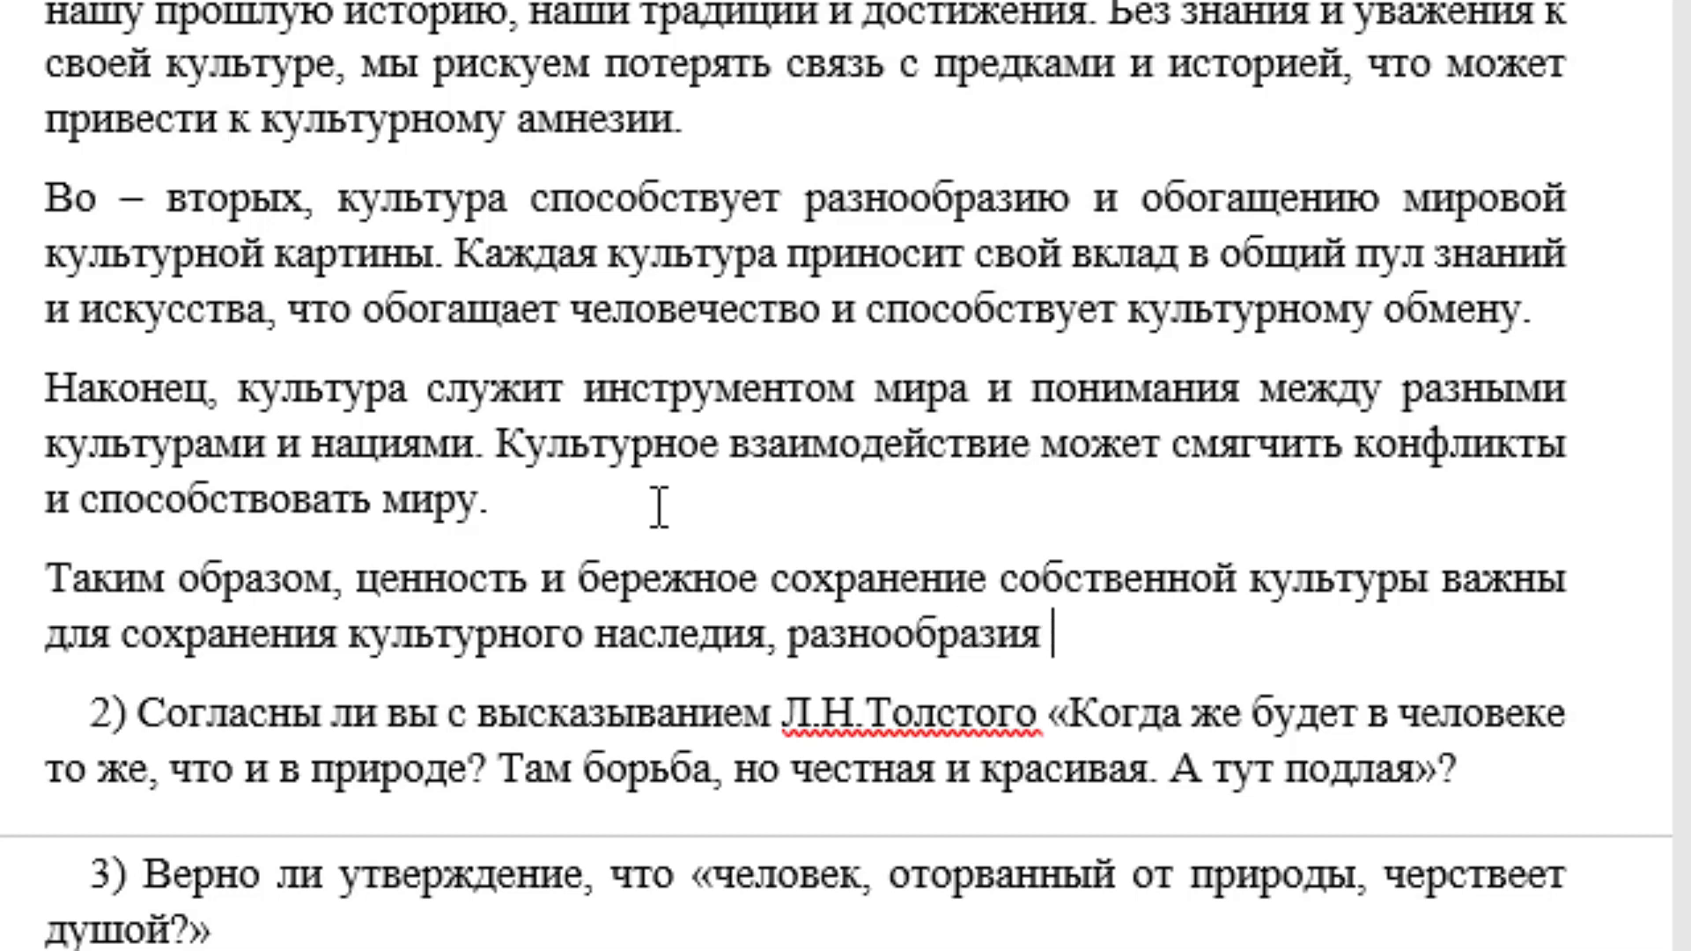
{"action": "type", "text": "и мира в "}
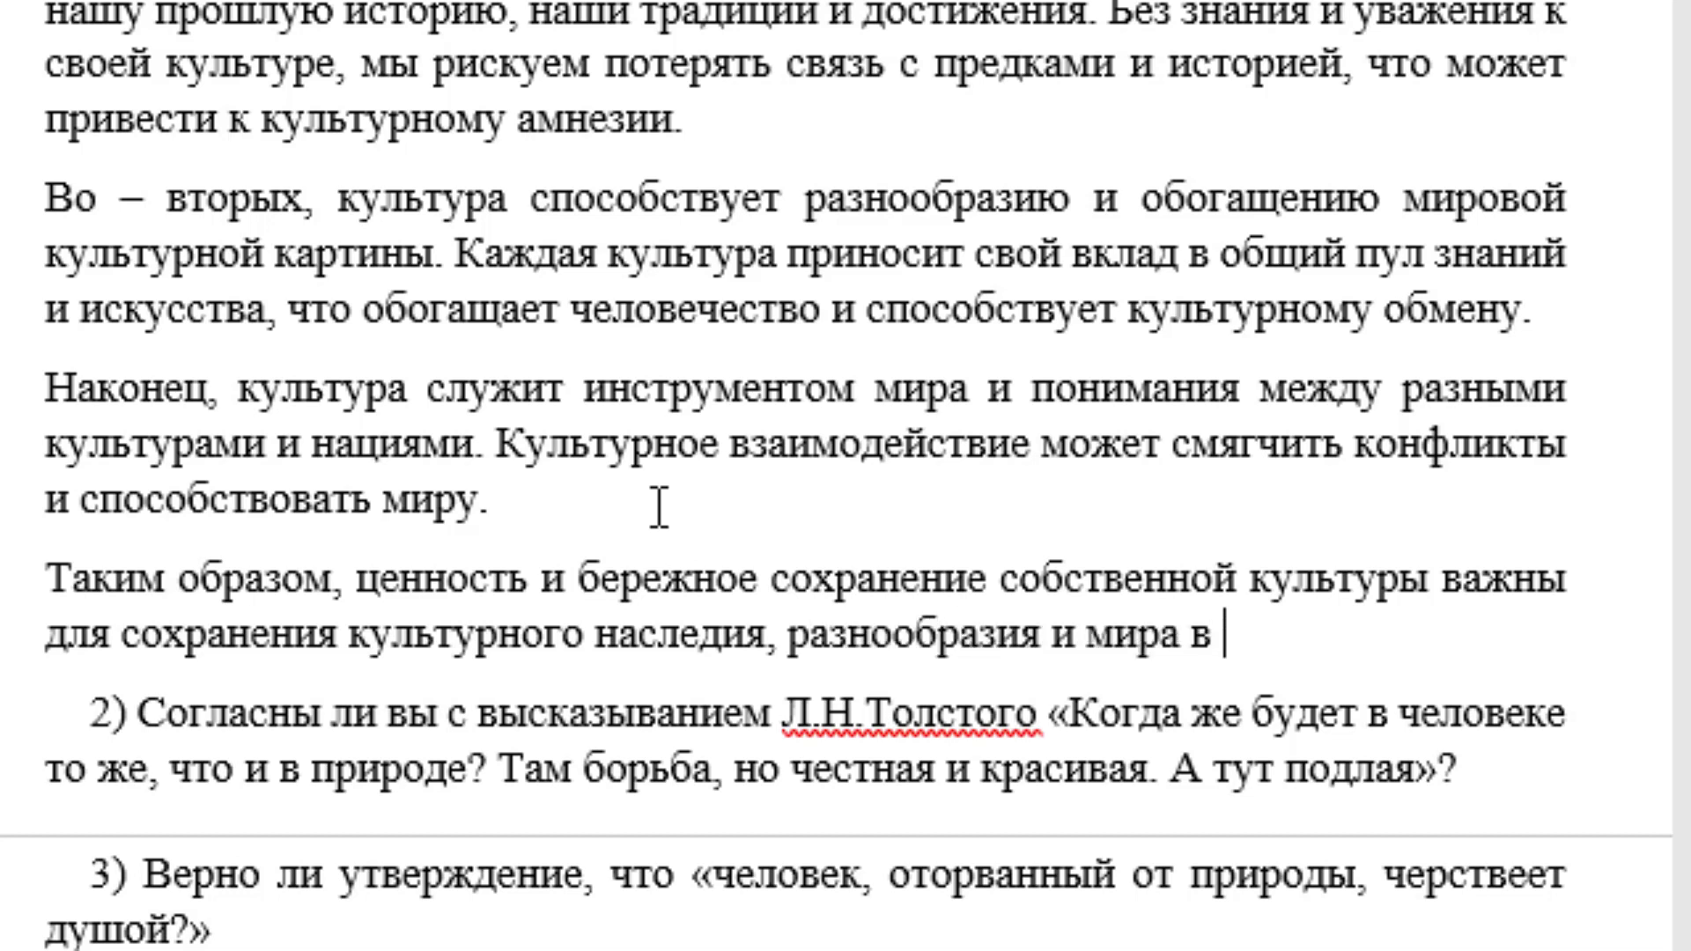
{"action": "type", "text": "мире7"}
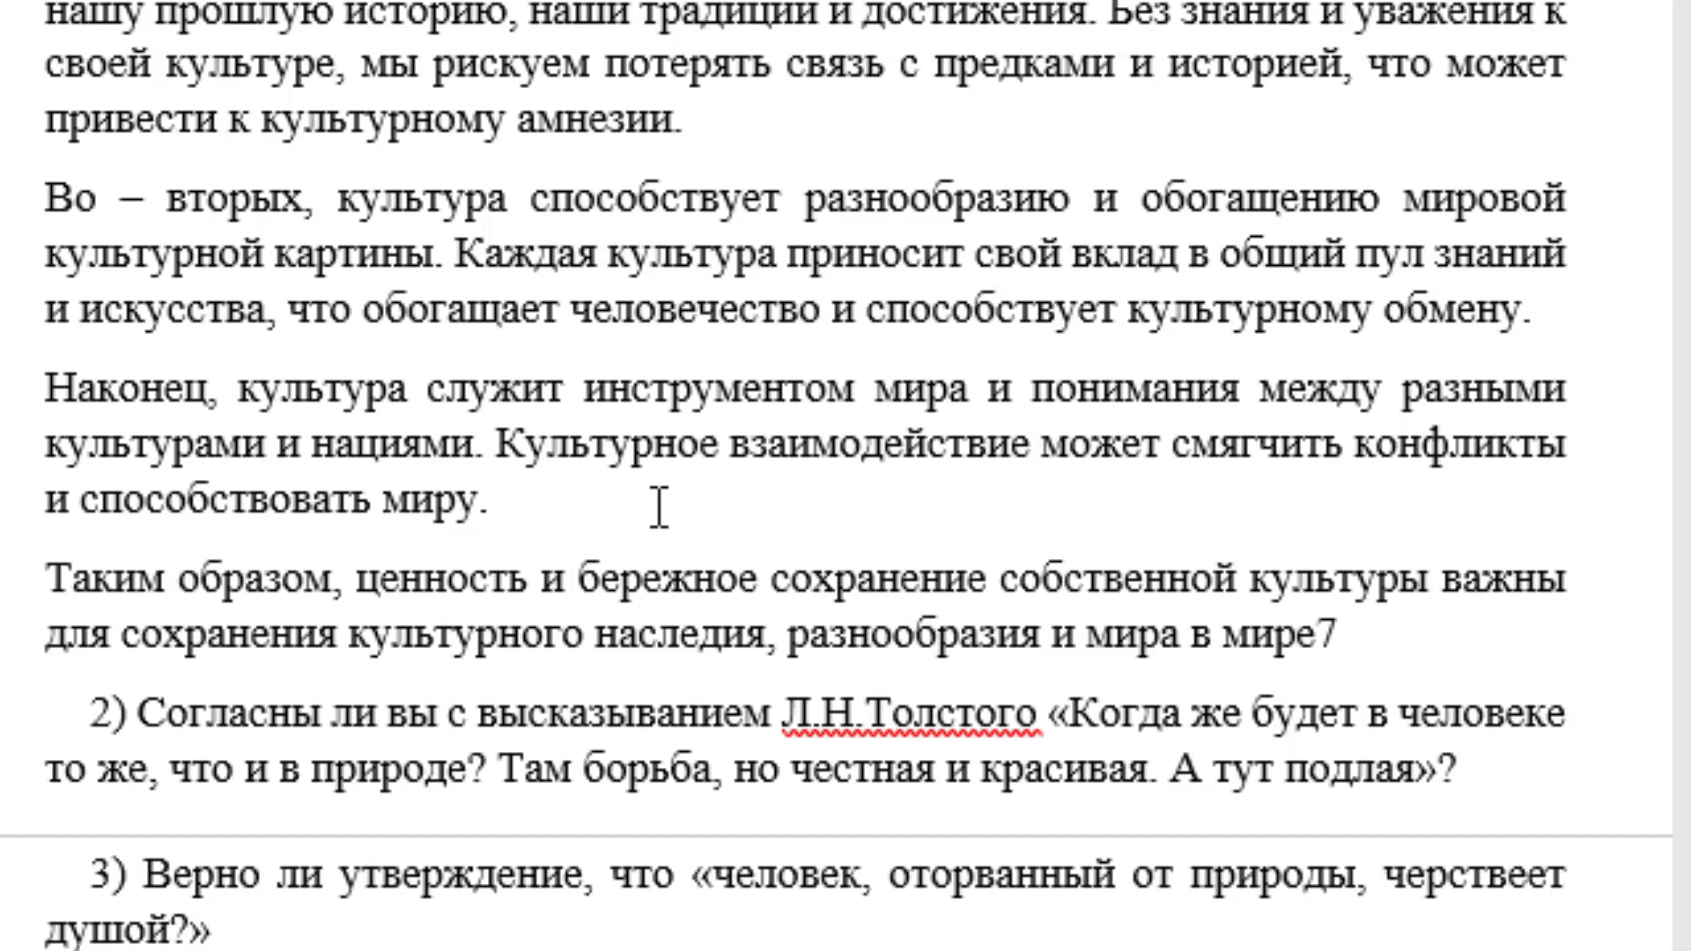
{"action": "key", "text": "BackSpace"}
End the conclusion with a period and create an unnumbered blank line below question 2
{"action": "type", "text": "."}
{"action": "scroll", "coordinate": [660, 506], "scroll_direction": "down", "scroll_amount": 2}
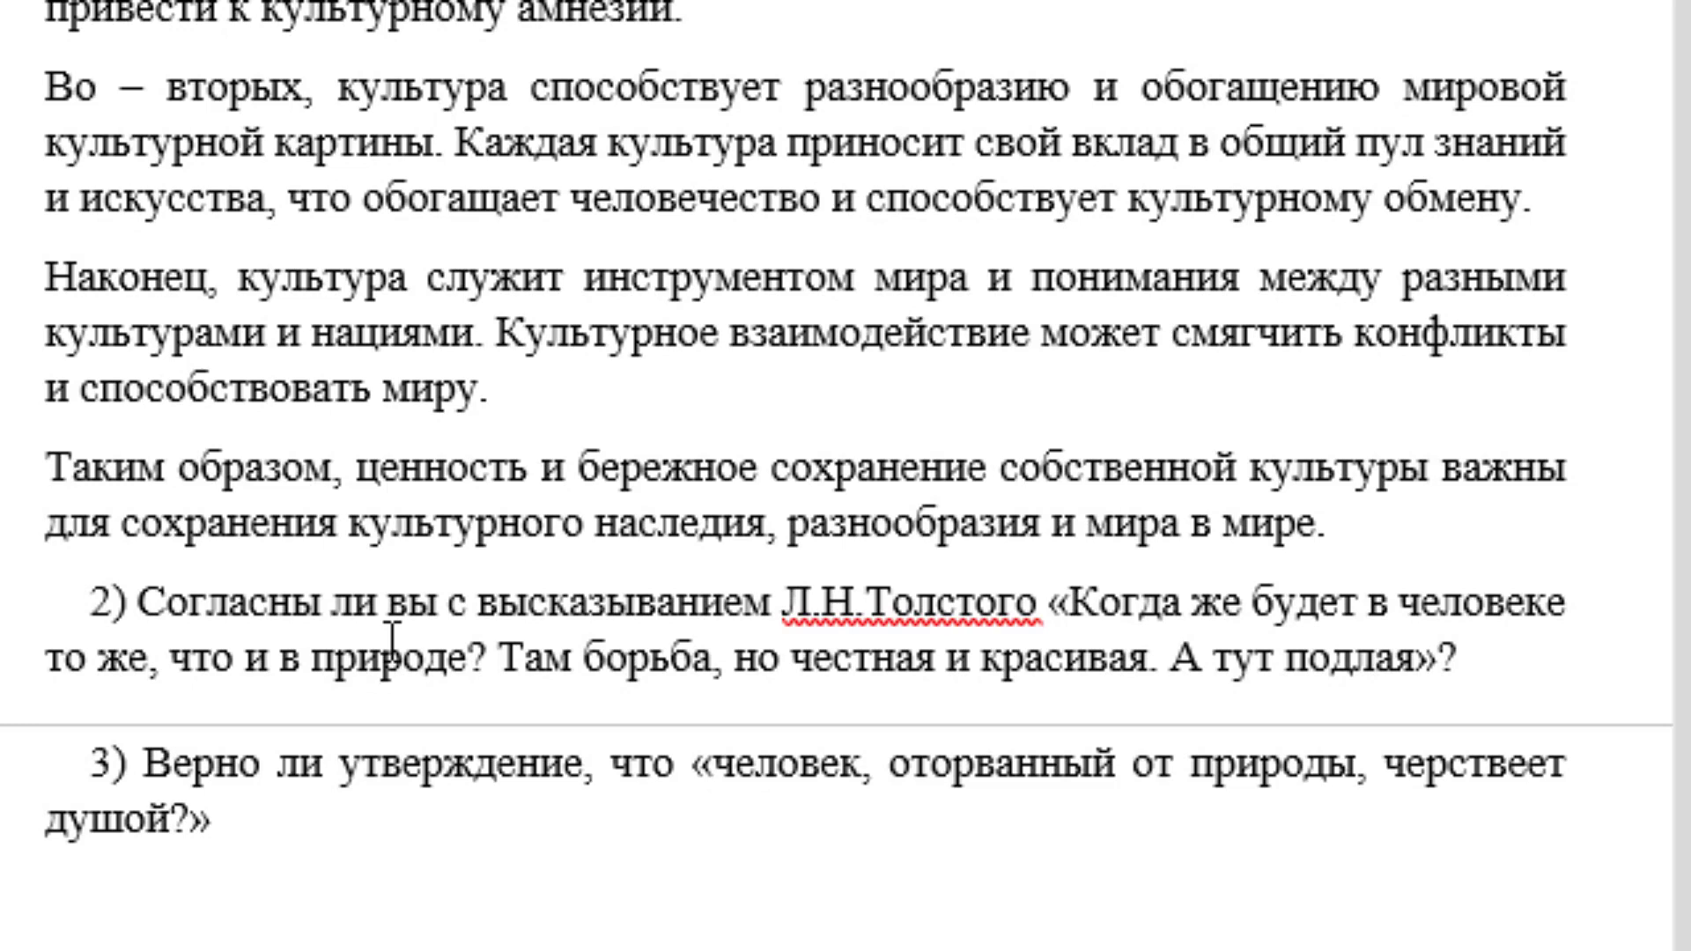
{"action": "scroll", "coordinate": [401, 632], "scroll_direction": "down", "scroll_amount": 2}
{"action": "scroll", "coordinate": [405, 630], "scroll_direction": "up", "scroll_amount": 2}
{"action": "left_click", "coordinate": [1483, 659]}
{"action": "key", "text": "Return"}
{"action": "key", "text": "BackSpace"}
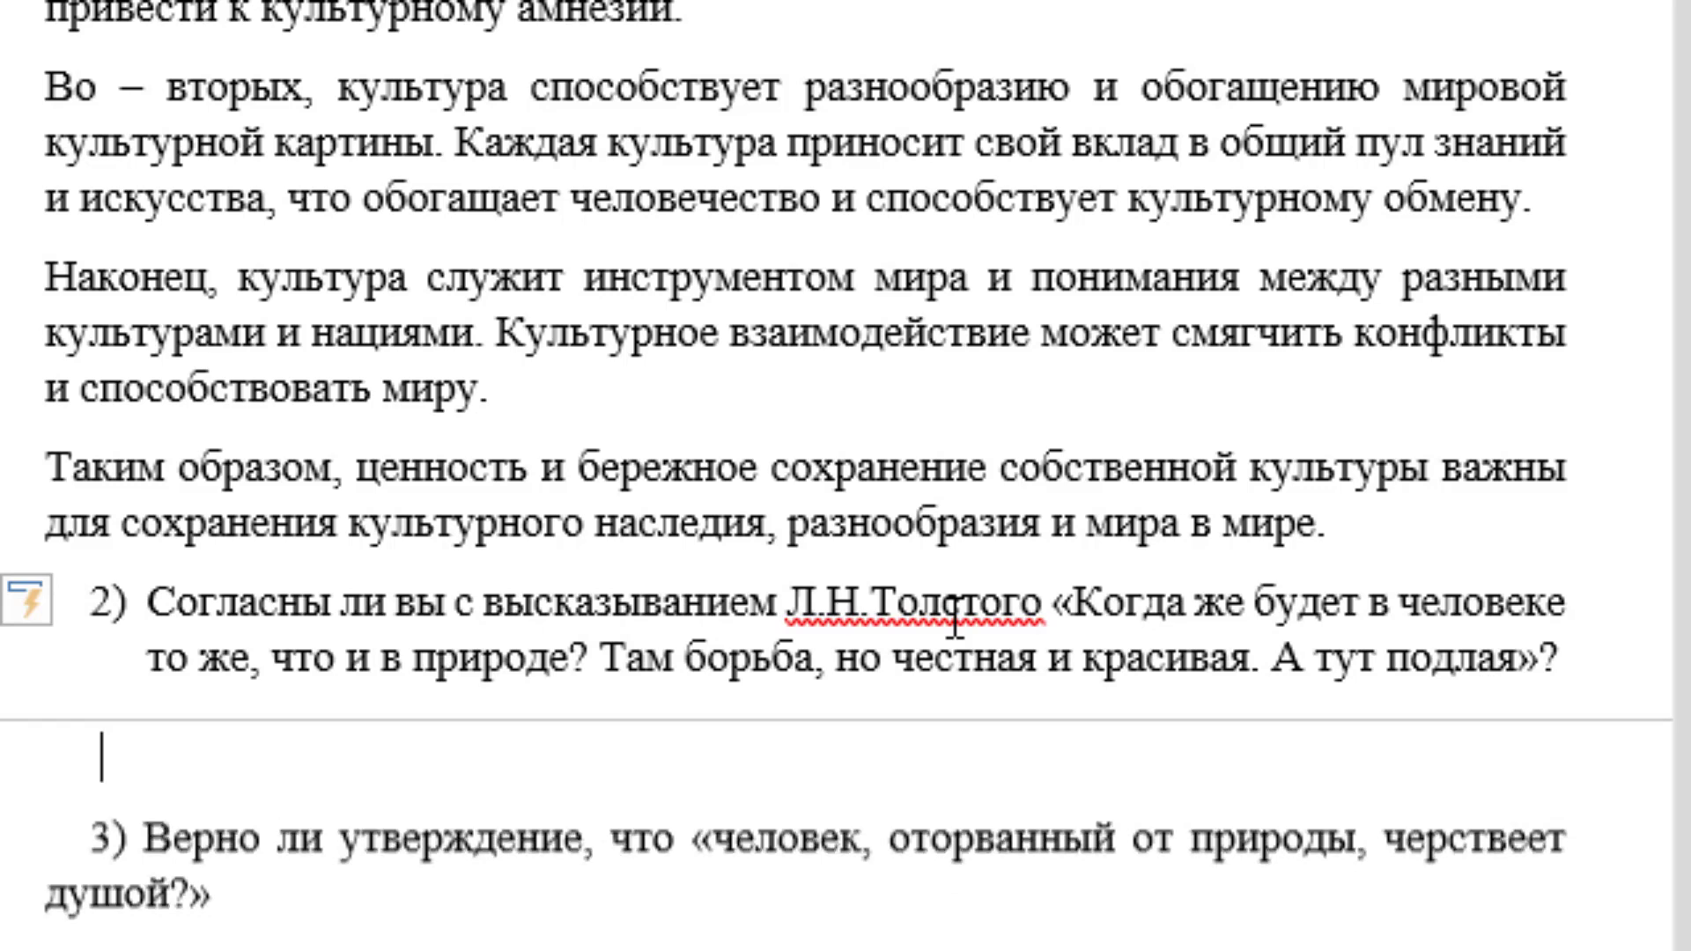
{"action": "key", "text": "BackSpace"}
Paste the essay on Tolstoy's quote below question 2, ending in agreement with Tolstoy
{"action": "scroll", "coordinate": [956, 614], "scroll_direction": "down", "scroll_amount": 2}
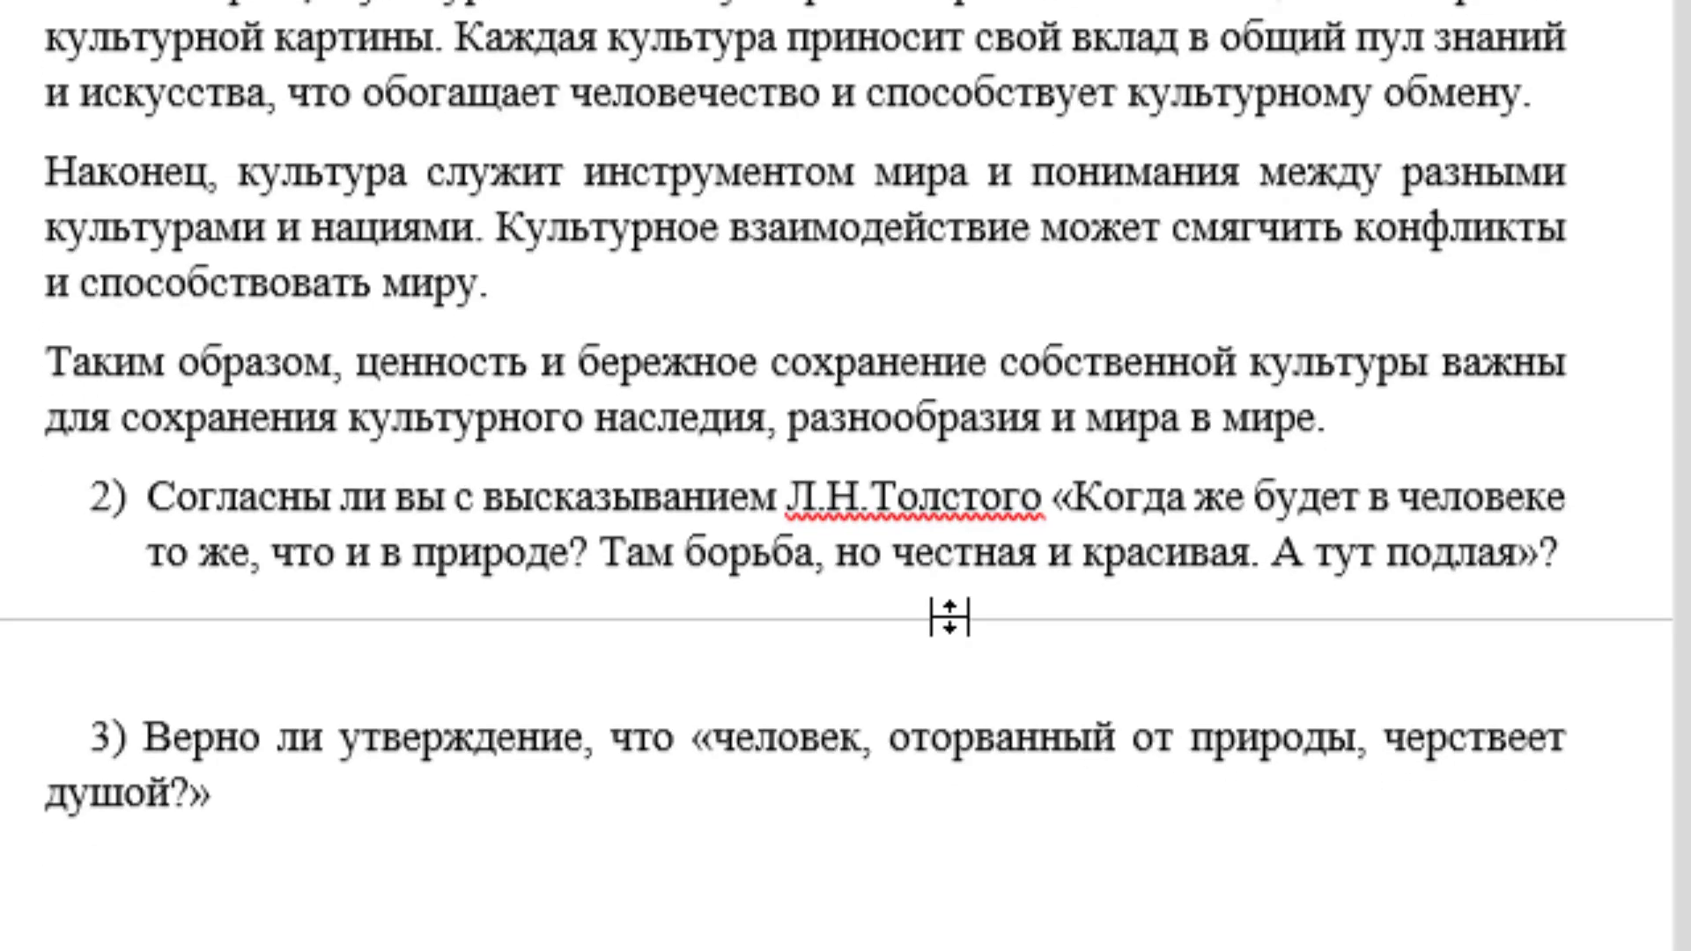
{"action": "scroll", "coordinate": [953, 618], "scroll_direction": "down", "scroll_amount": 2}
{"action": "key", "text": "ctrl+v"}
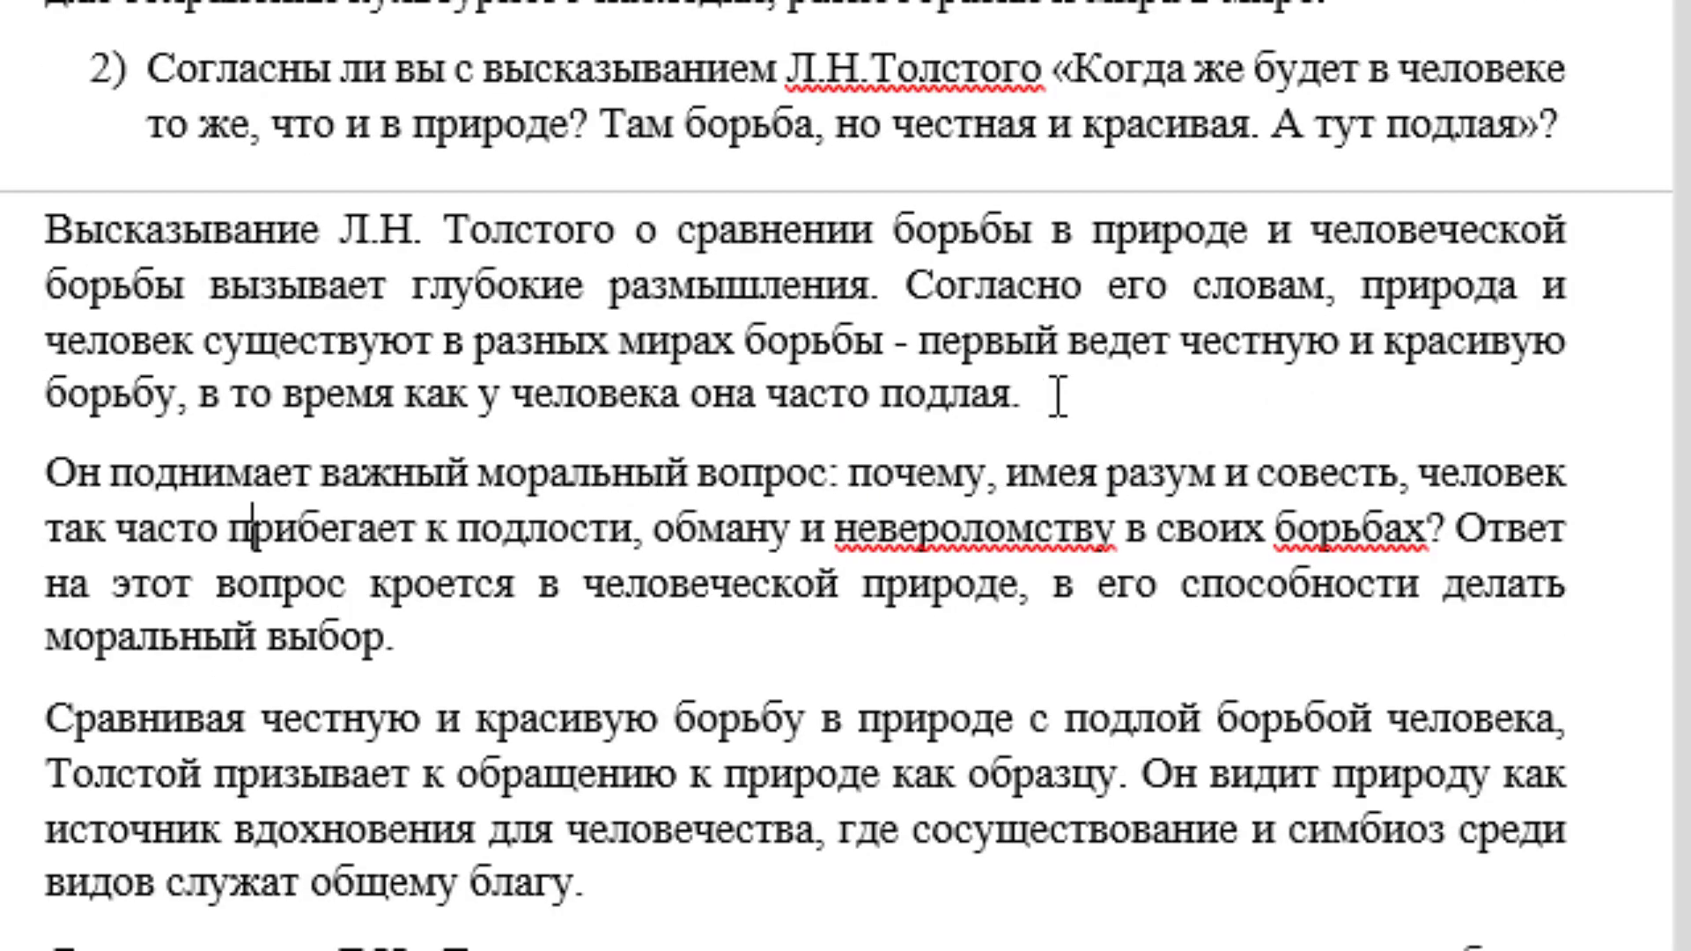
{"action": "scroll", "coordinate": [1056, 388], "scroll_direction": "down", "scroll_amount": 2}
{"action": "scroll", "coordinate": [1056, 387], "scroll_direction": "down", "scroll_amount": 2}
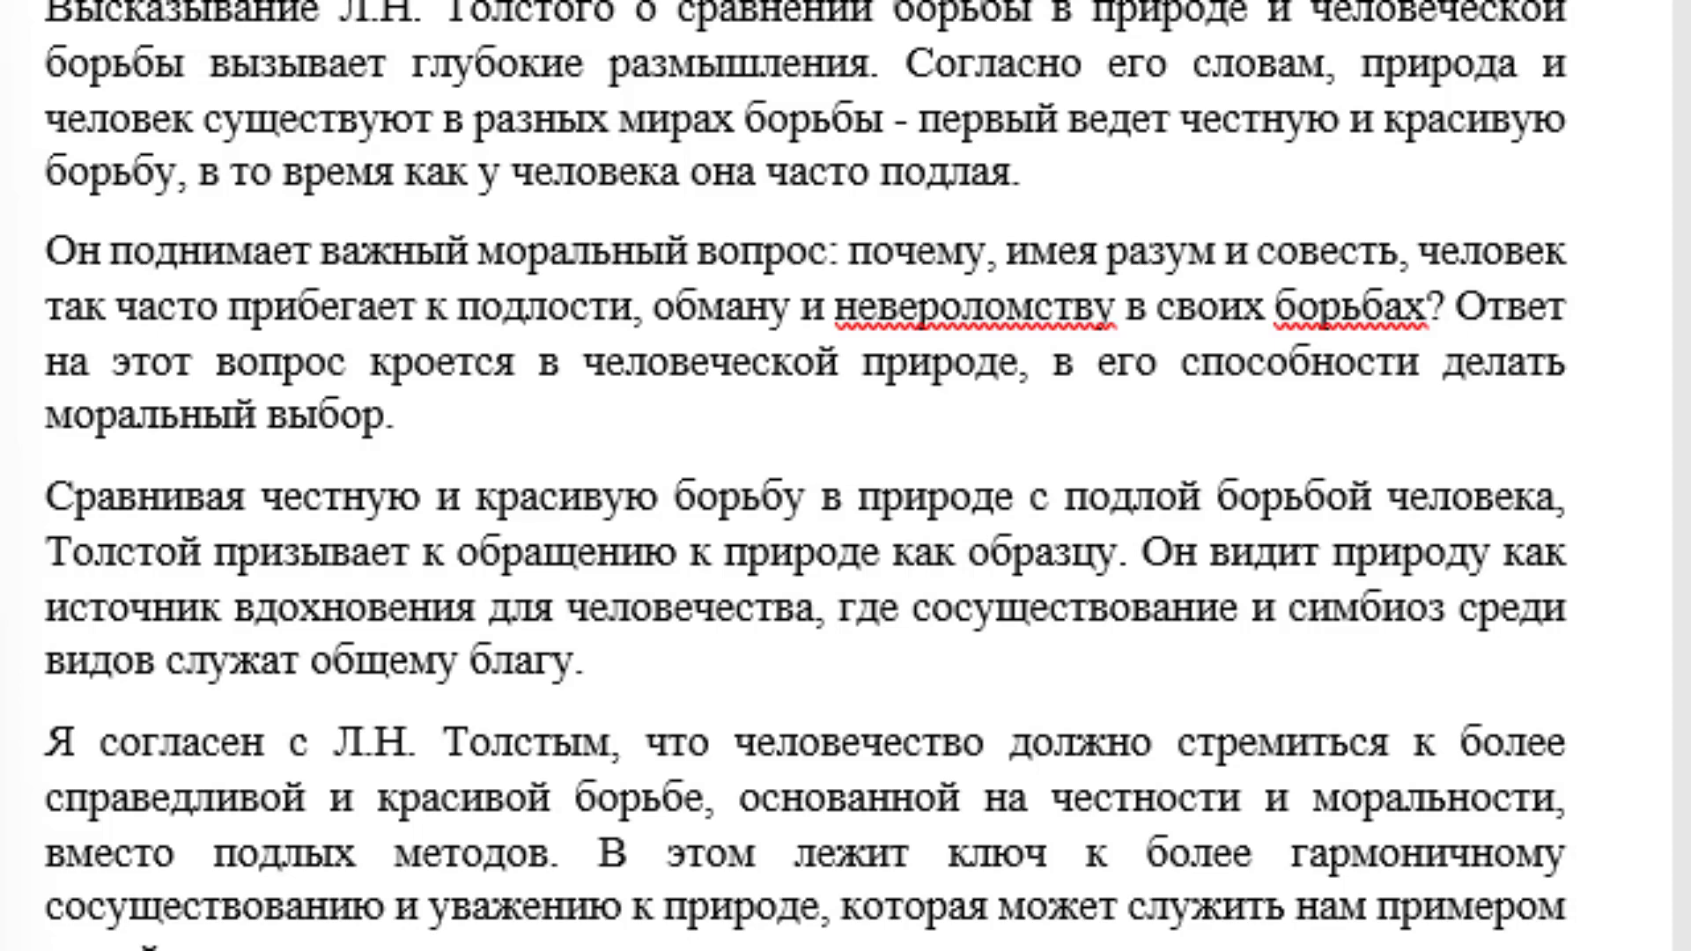
{"action": "scroll", "coordinate": [405, 654], "scroll_direction": "down", "scroll_amount": 2}
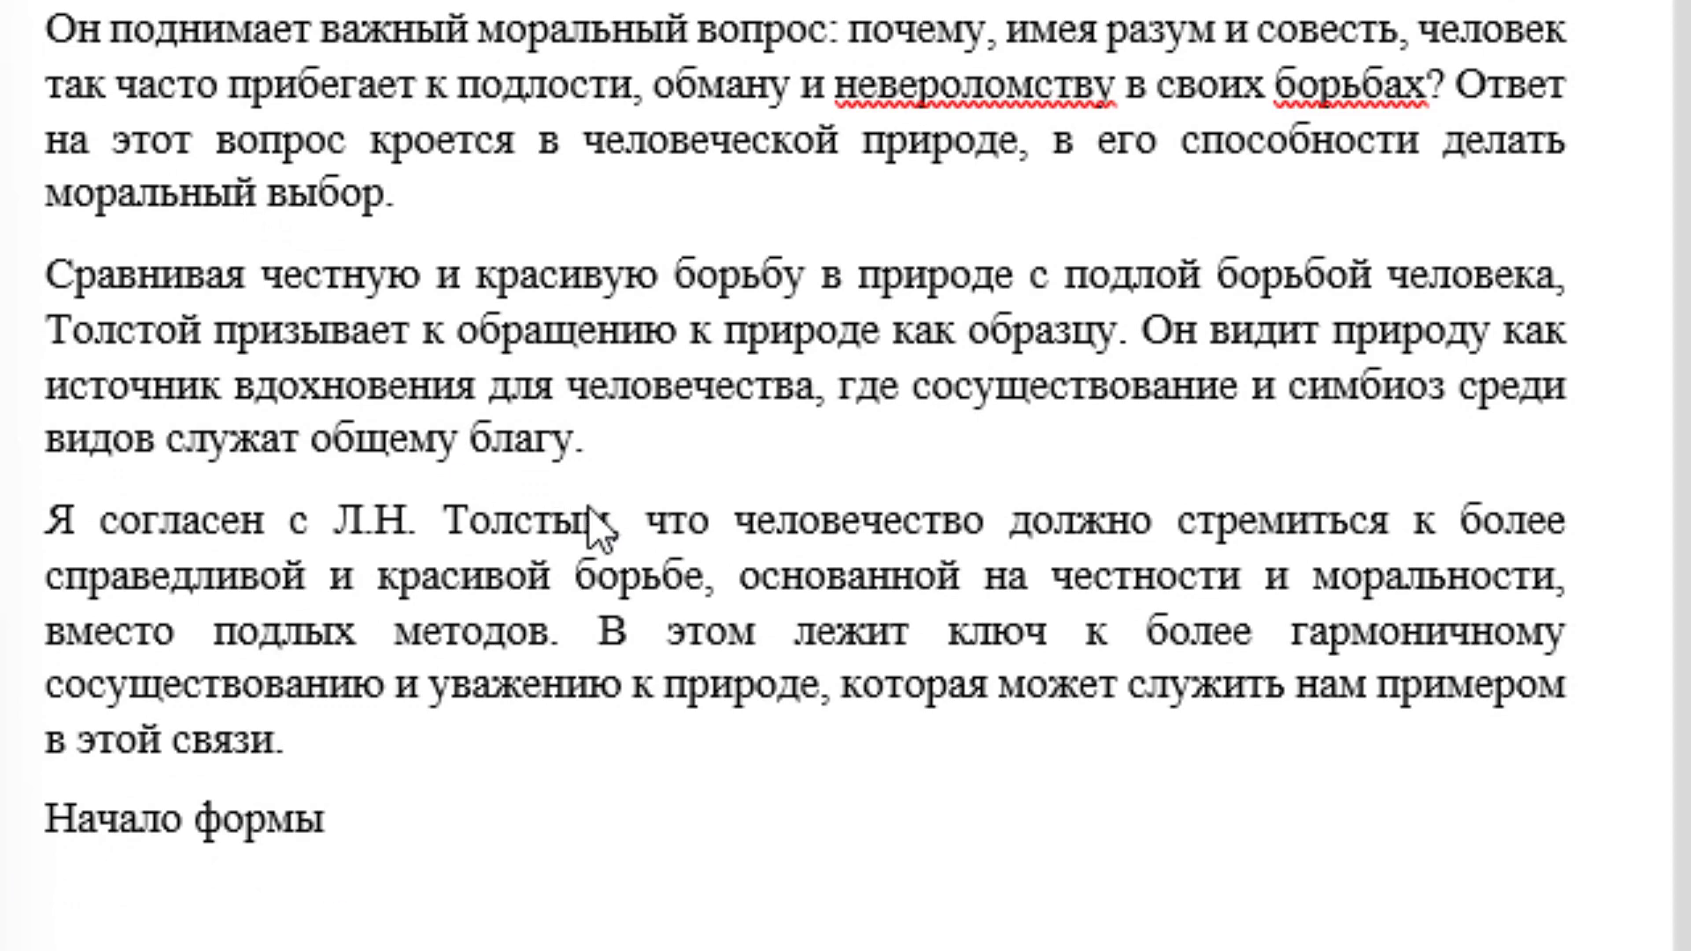
{"action": "scroll", "coordinate": [587, 458], "scroll_direction": "up", "scroll_amount": 1}
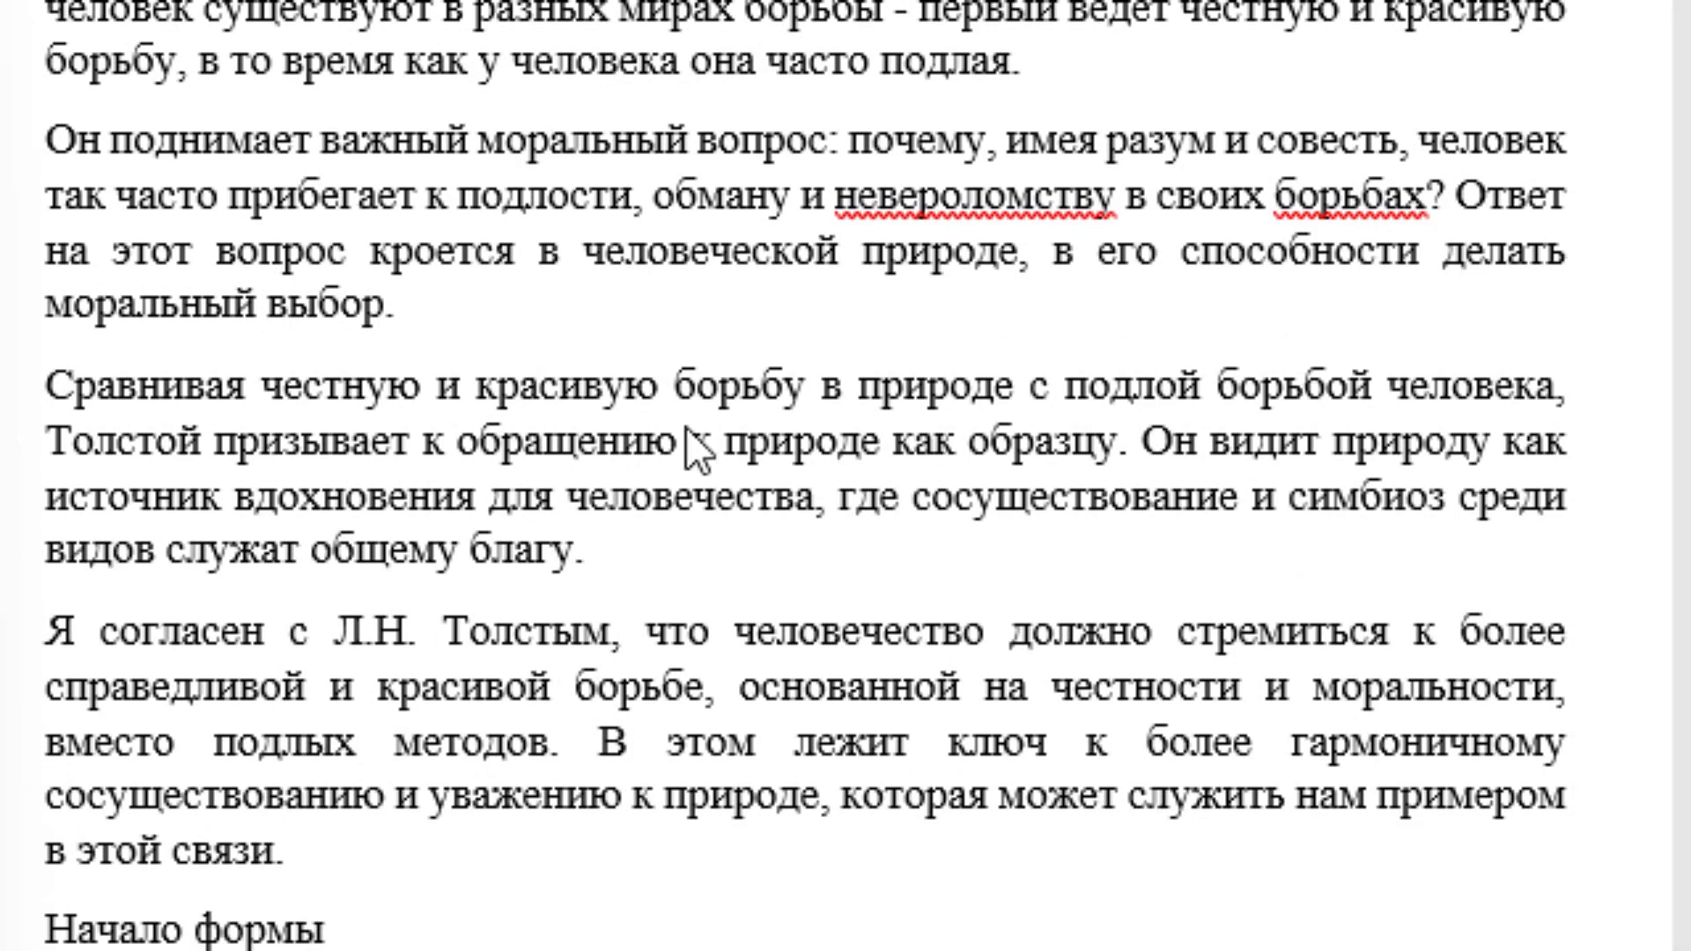
{"action": "scroll", "coordinate": [356, 203], "scroll_direction": "down", "scroll_amount": 7}
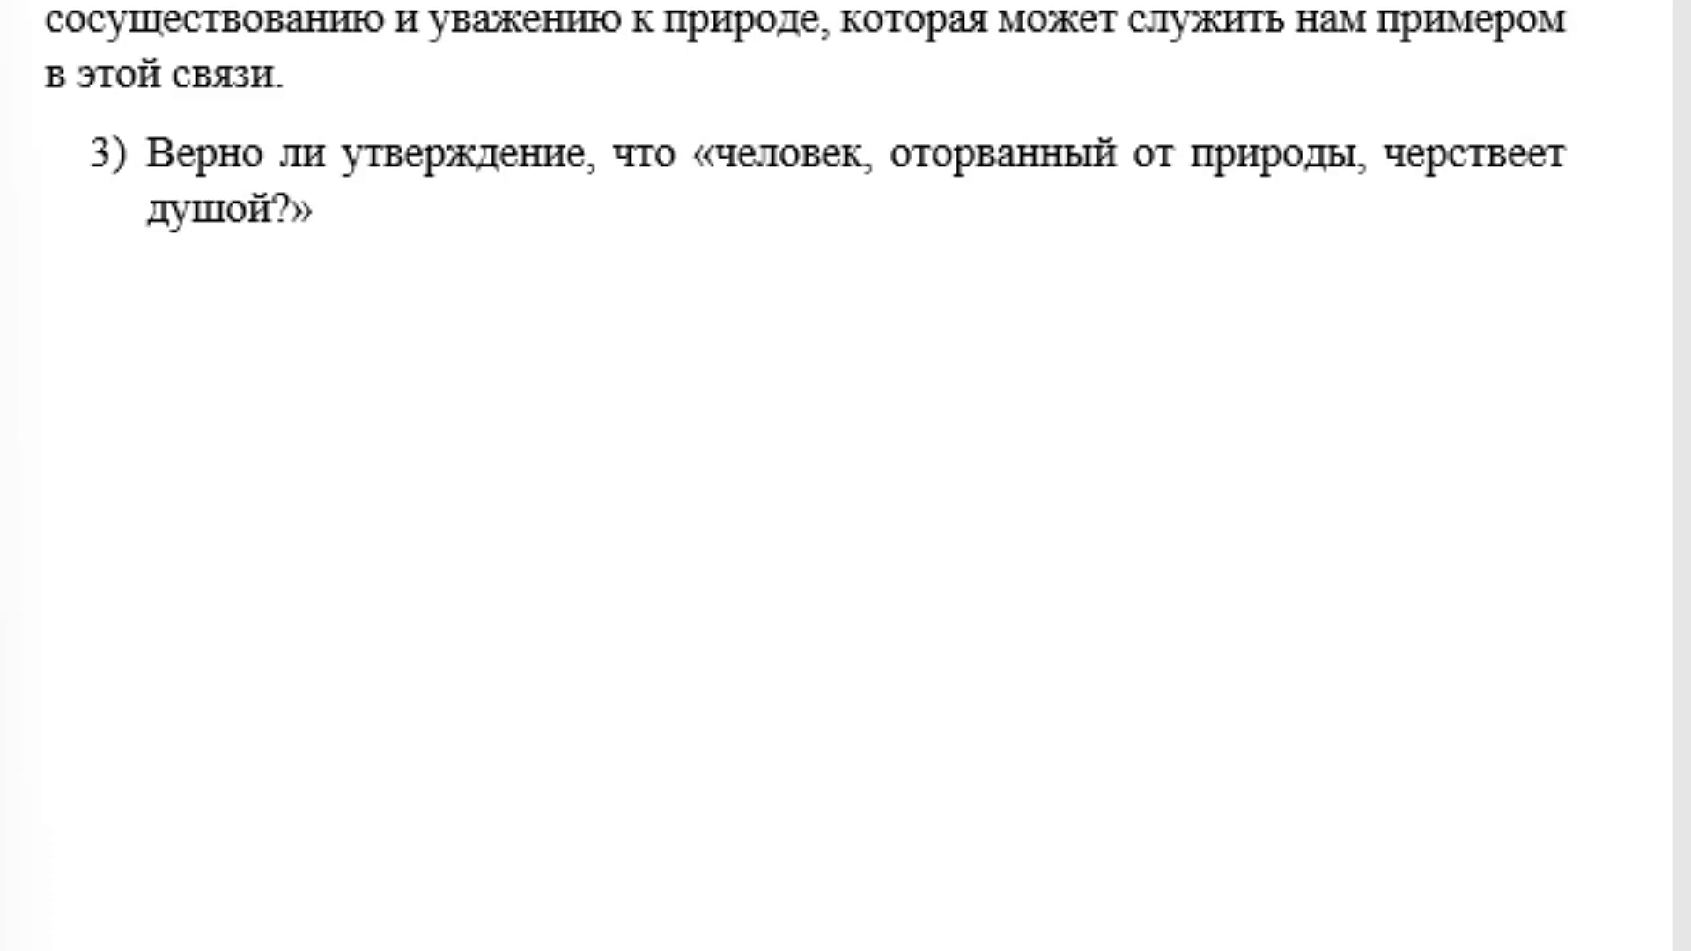
Copy the prepared answer about separation from nature and paste it below question 3
{"action": "right_click", "coordinate": [2, 616]}
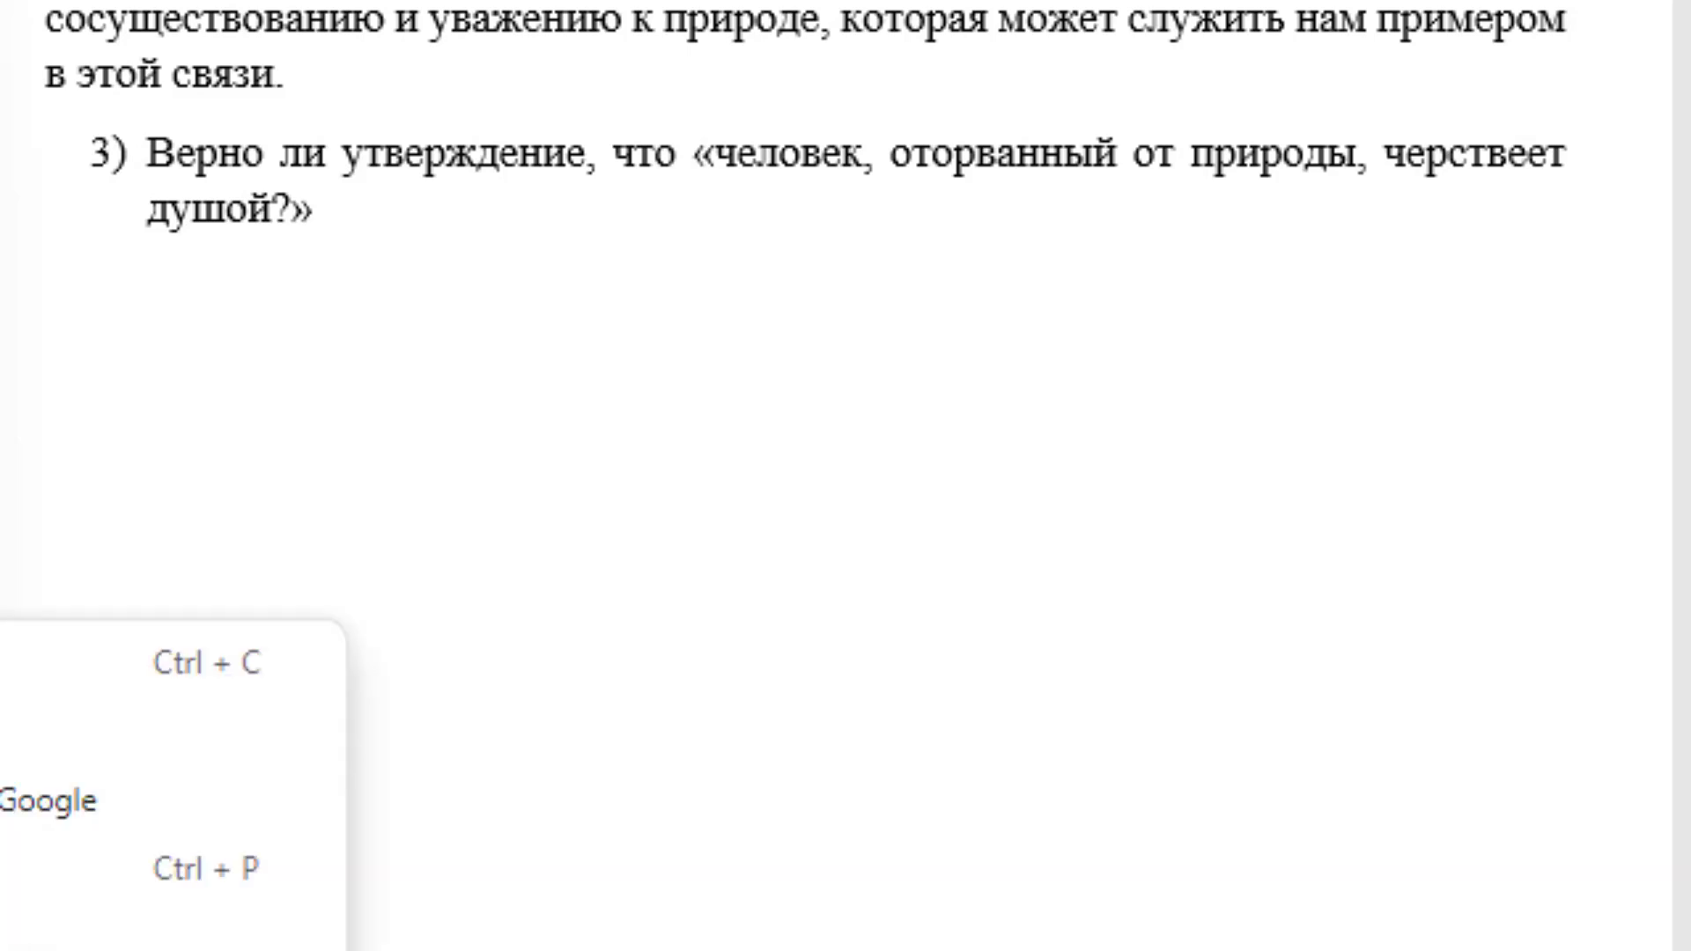
{"action": "left_click", "coordinate": [88, 660]}
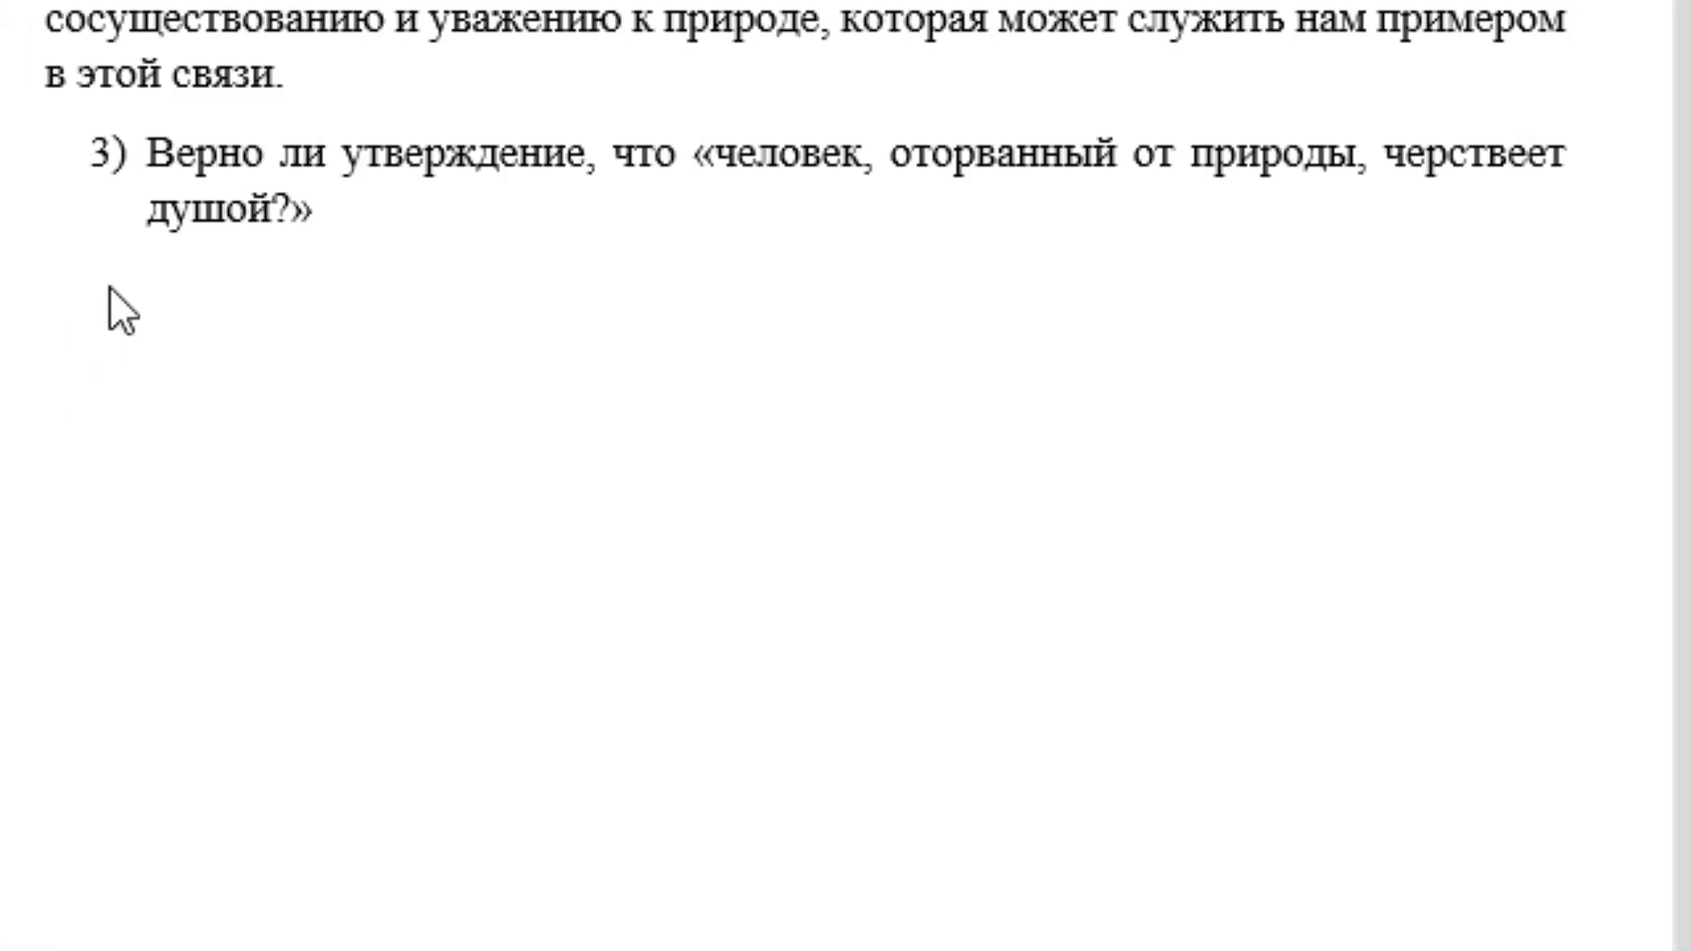
{"action": "key", "text": "ctrl+v"}
Clear the pasted paragraphs' numbering and formatting with Ctrl+Shift+N to match the other essays
{"action": "scroll", "coordinate": [112, 282], "scroll_direction": "up", "scroll_amount": 3}
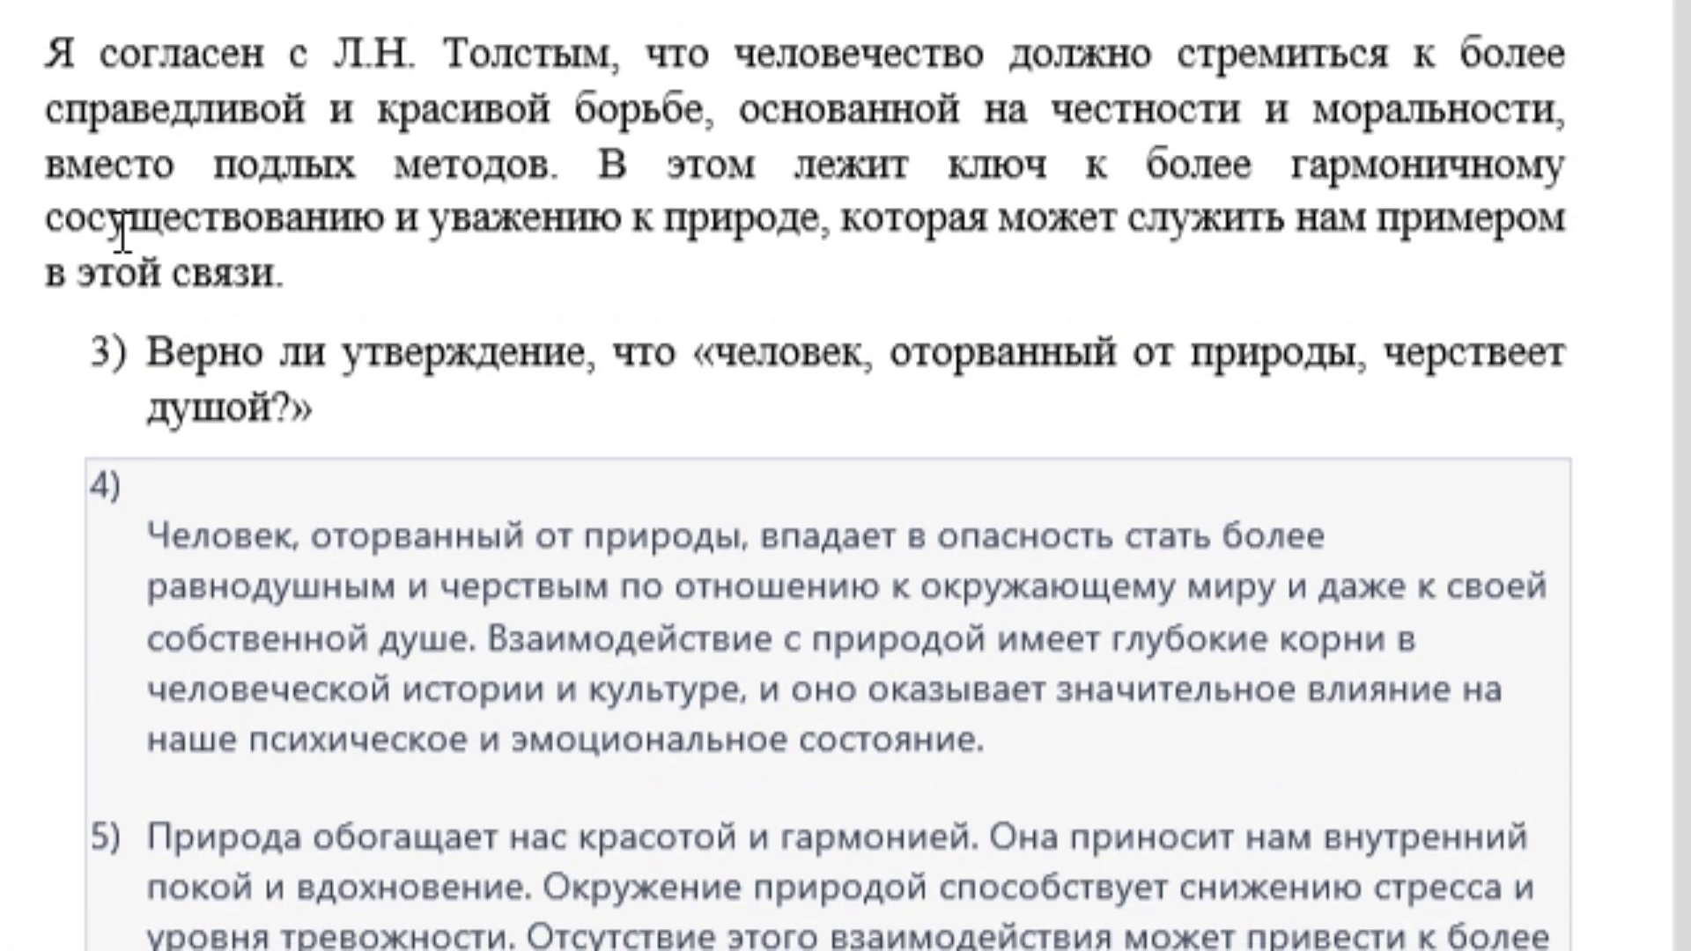
{"action": "left_click_drag", "start_coordinate": [55, 88], "coordinate": [317, 300]}
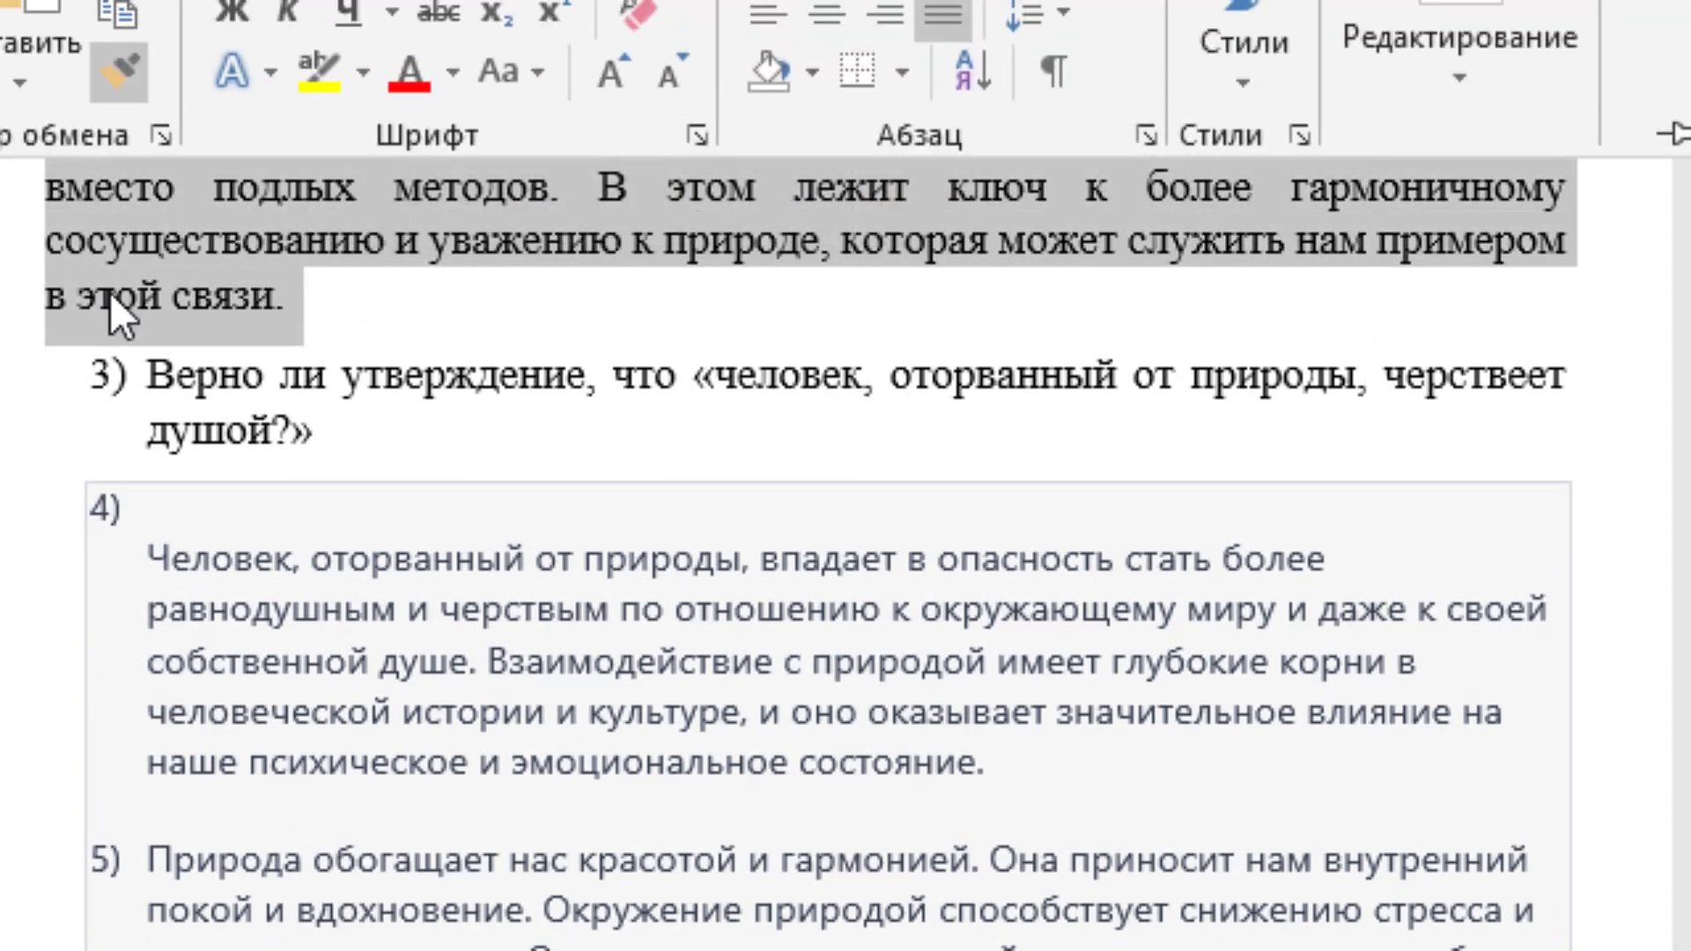
{"action": "scroll", "coordinate": [117, 678], "scroll_direction": "down", "scroll_amount": 1}
{"action": "left_click_drag", "start_coordinate": [9, 396], "coordinate": [14, 947]}
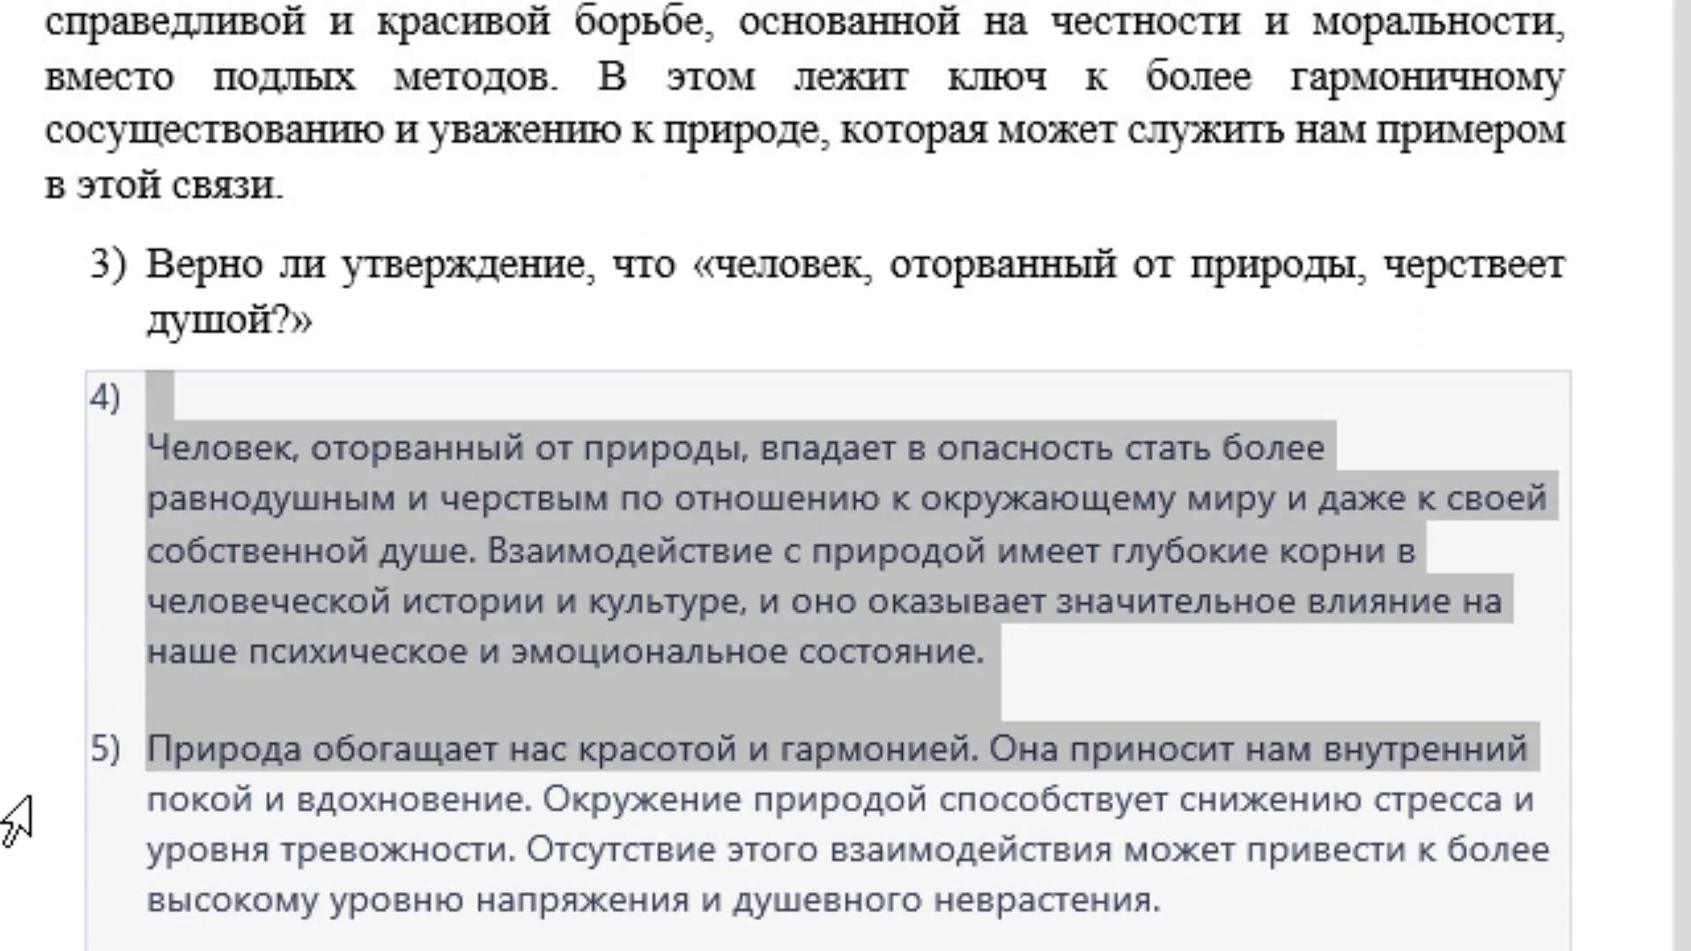
{"action": "key", "text": "ctrl+shift+n"}
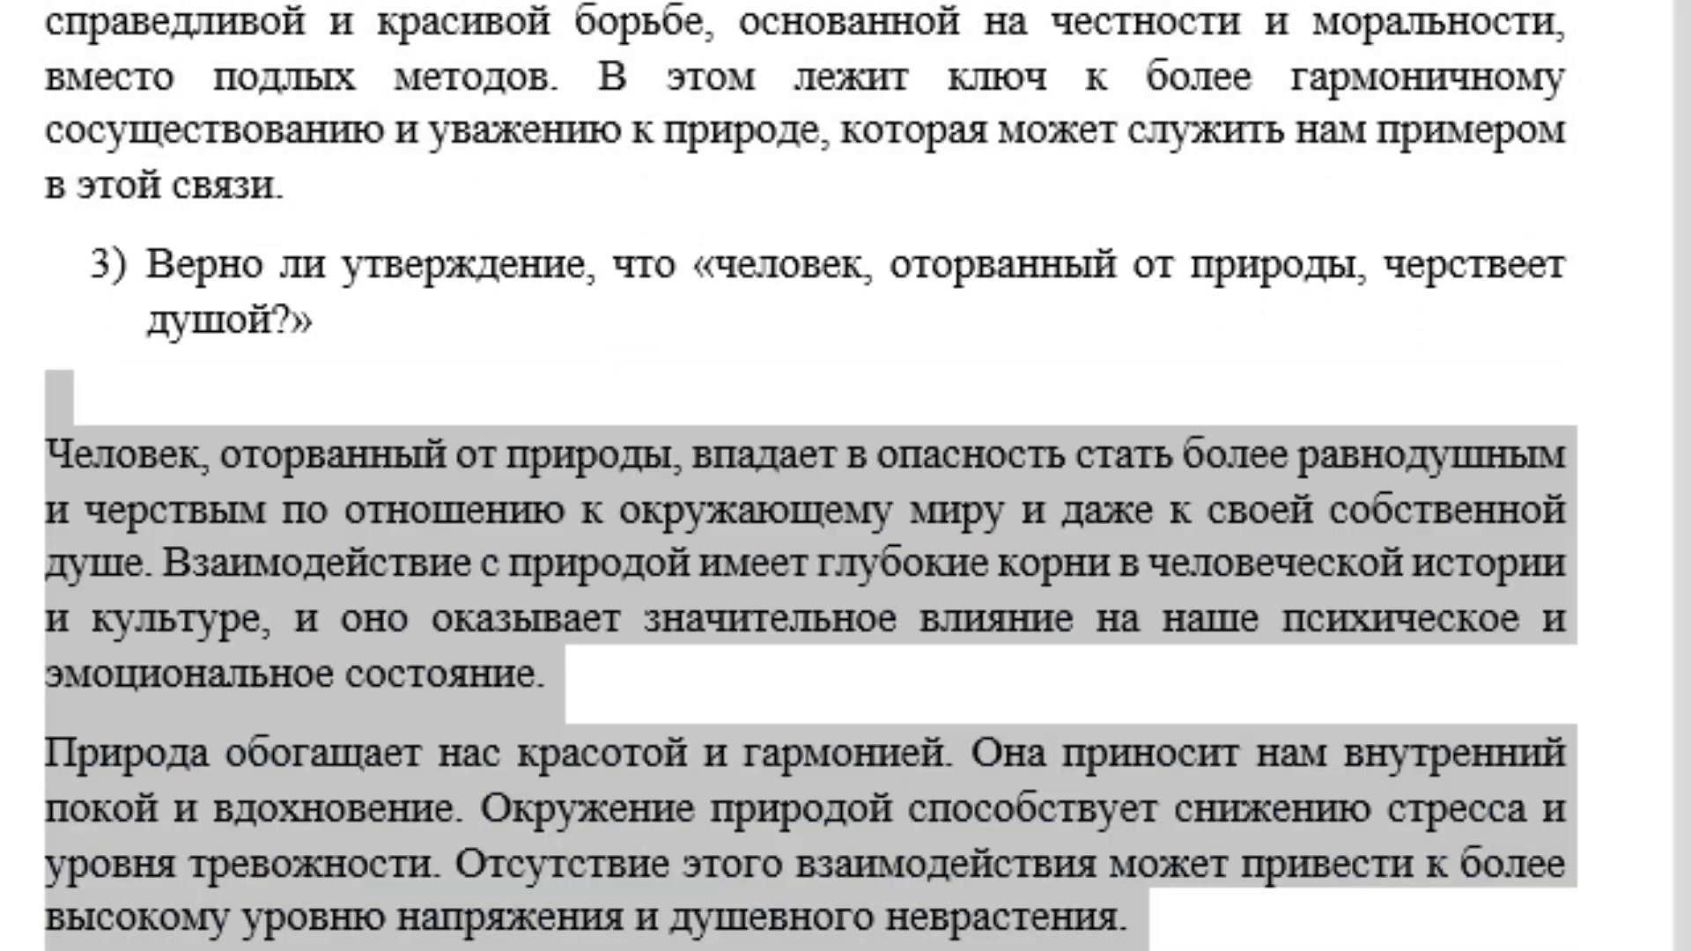
{"action": "left_click", "coordinate": [287, 400]}
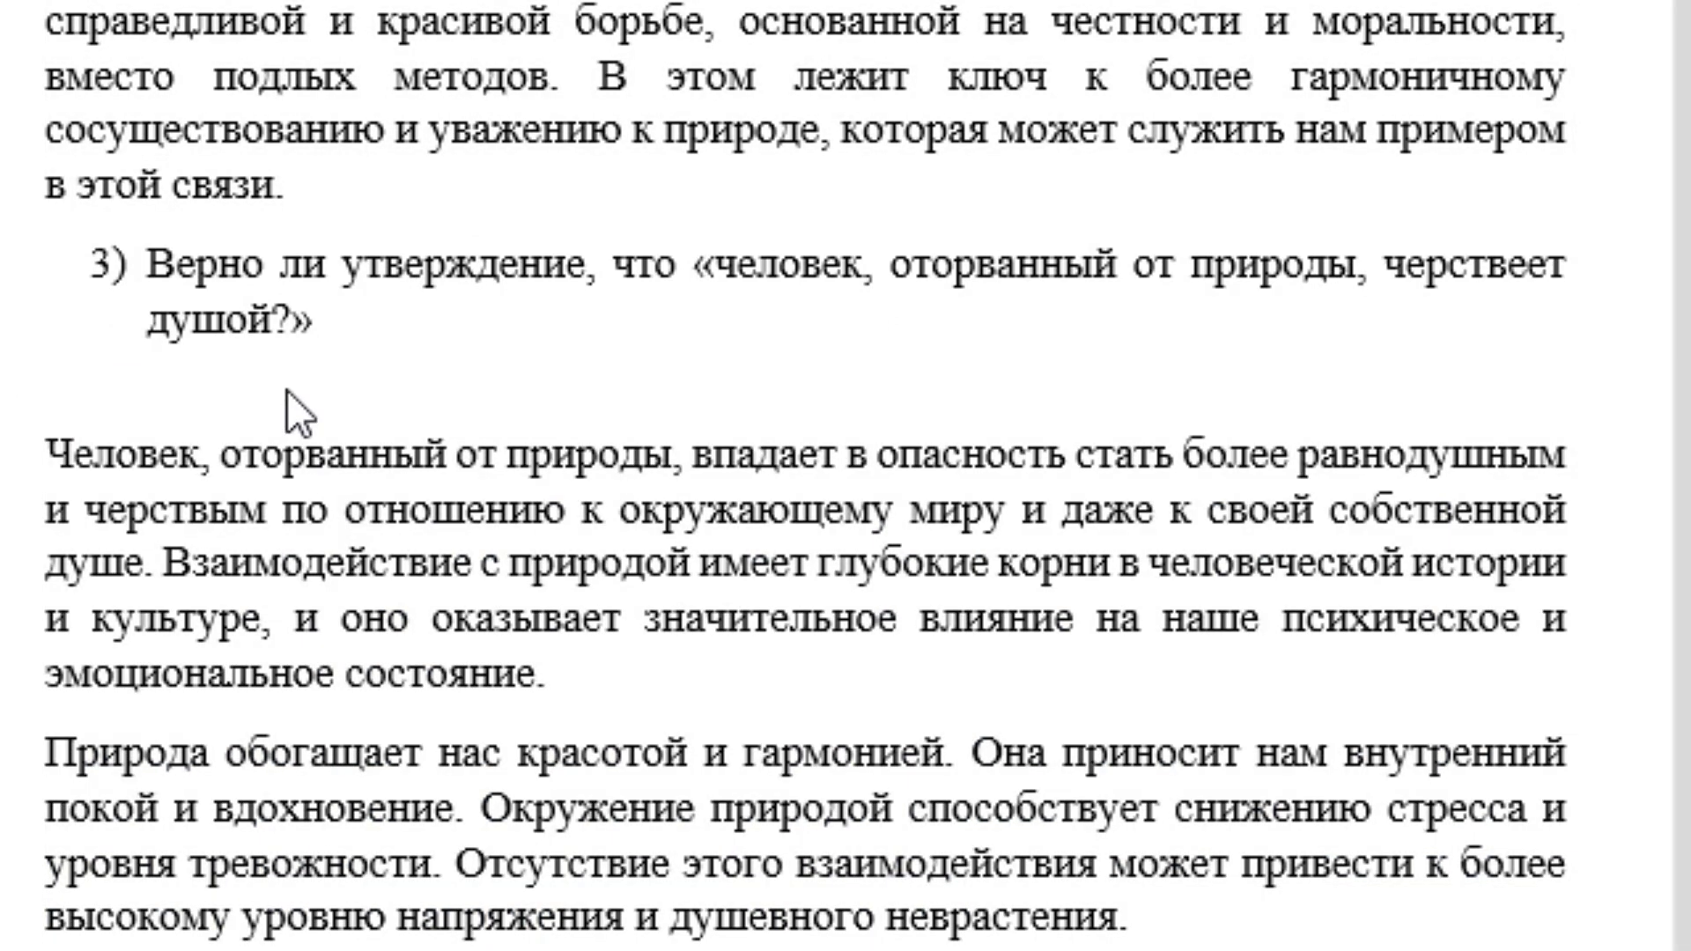
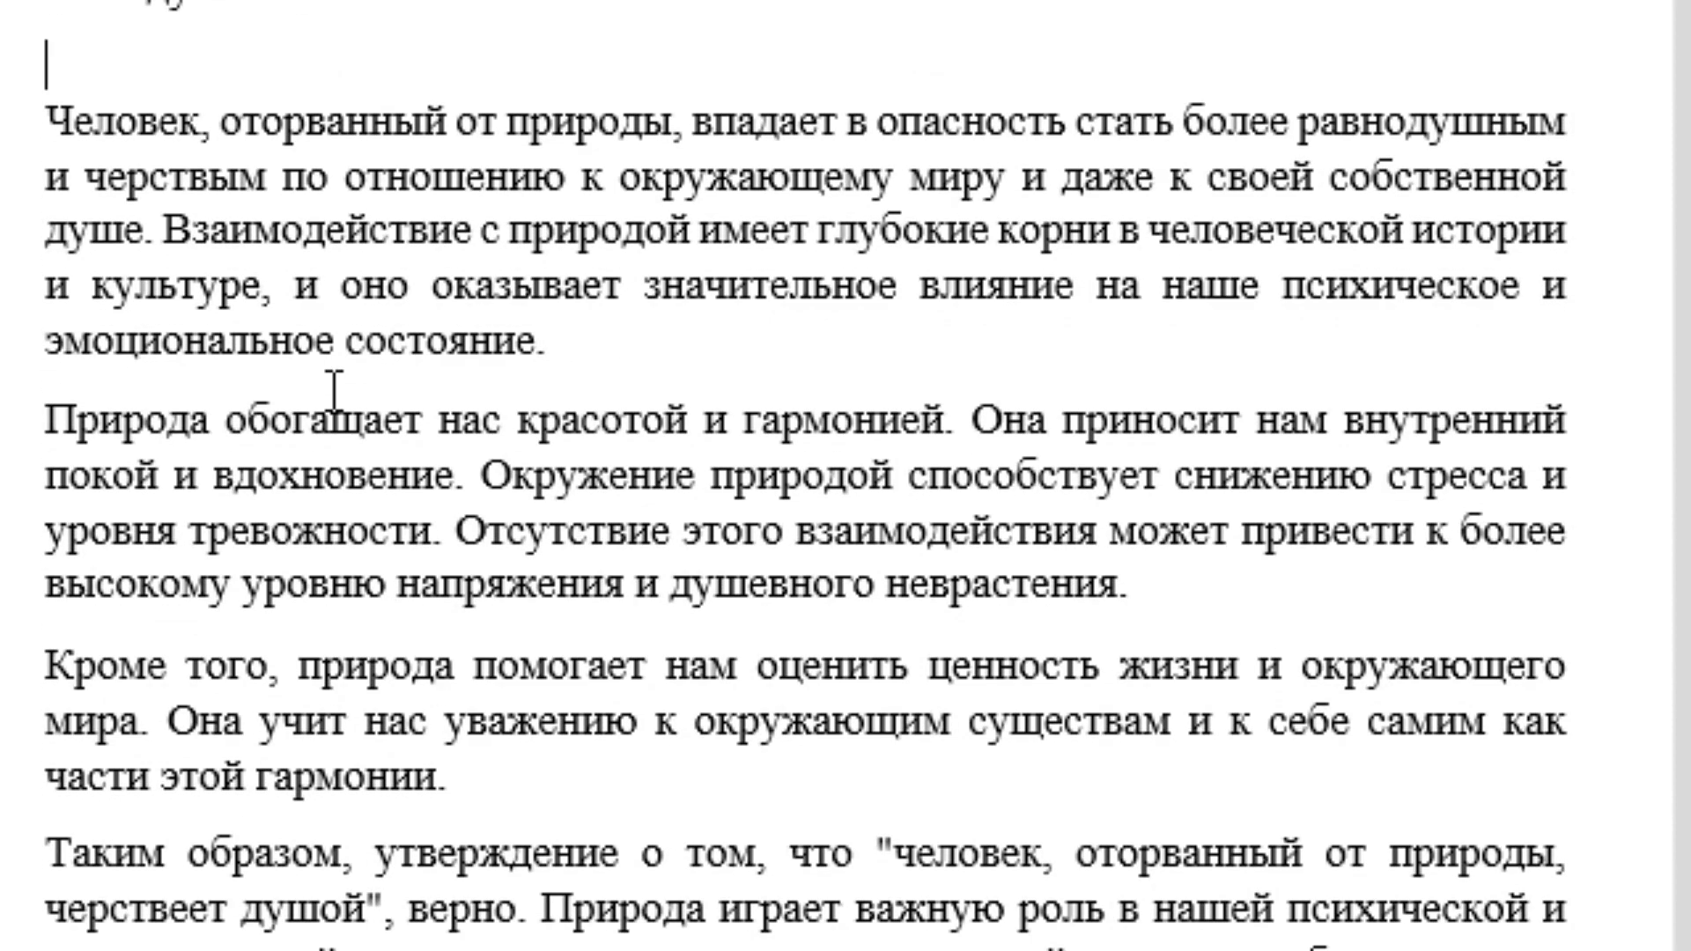
{"action": "scroll", "coordinate": [335, 386], "scroll_direction": "down", "scroll_amount": 2}
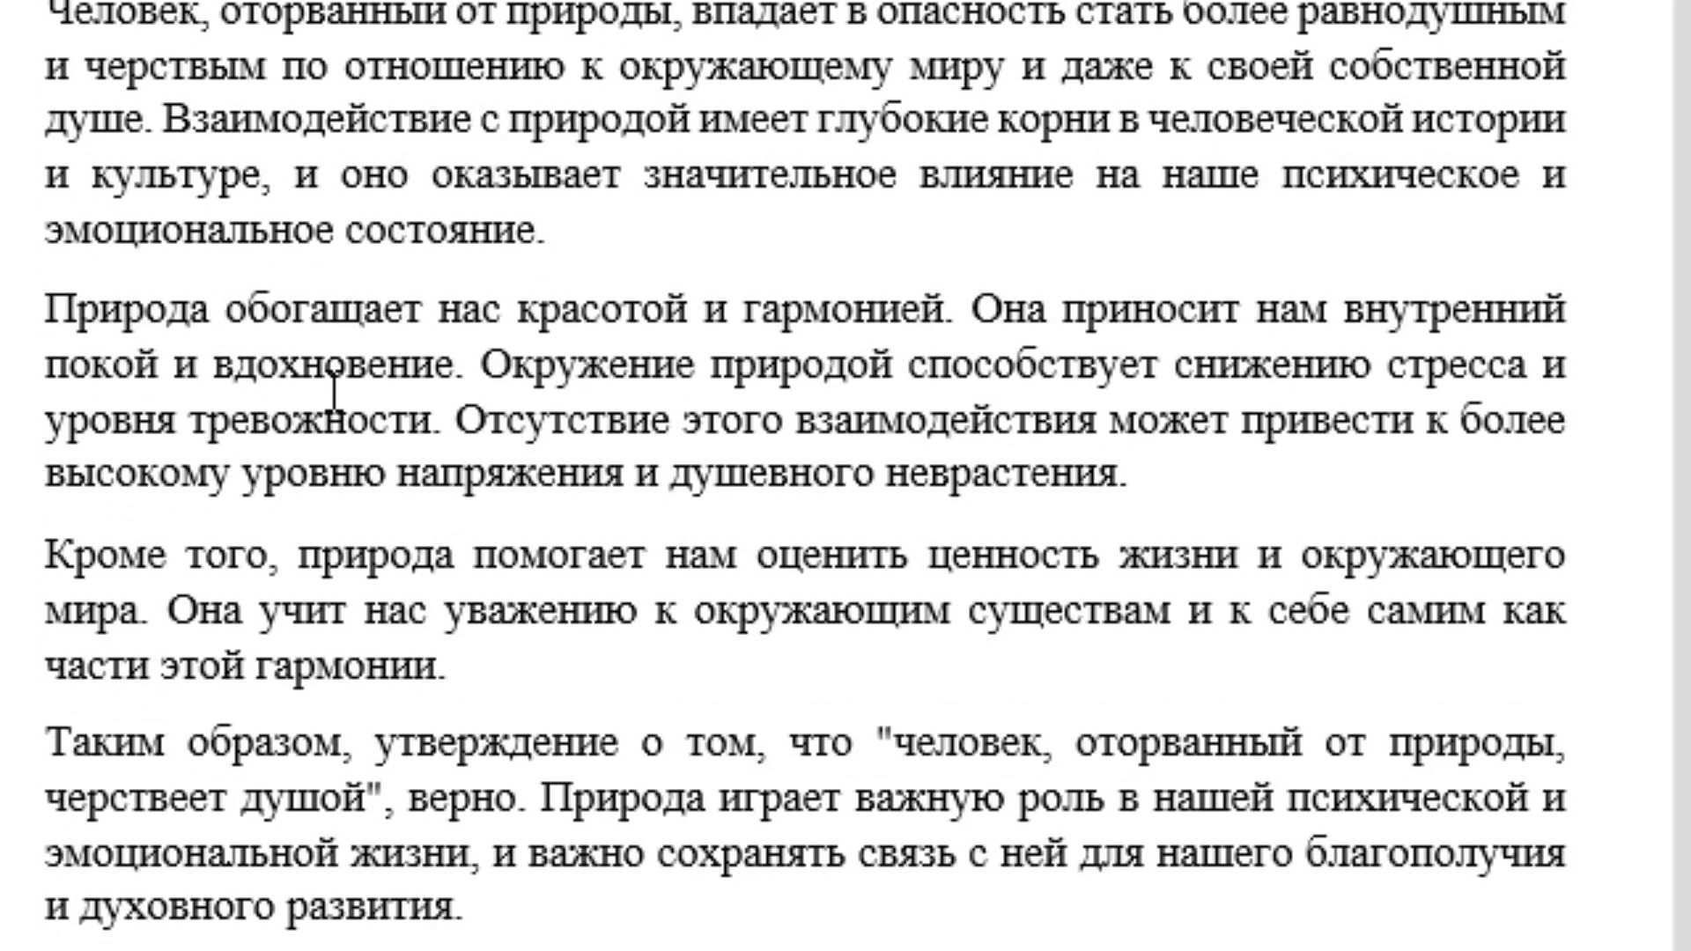